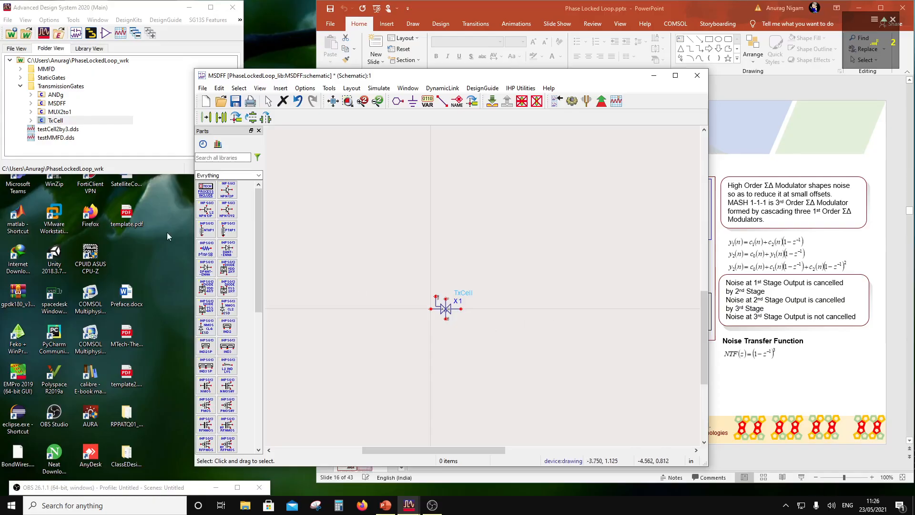
- Place NOTg inverter X2 from the StaticGates library just right of TxCell X1
click(20, 78)
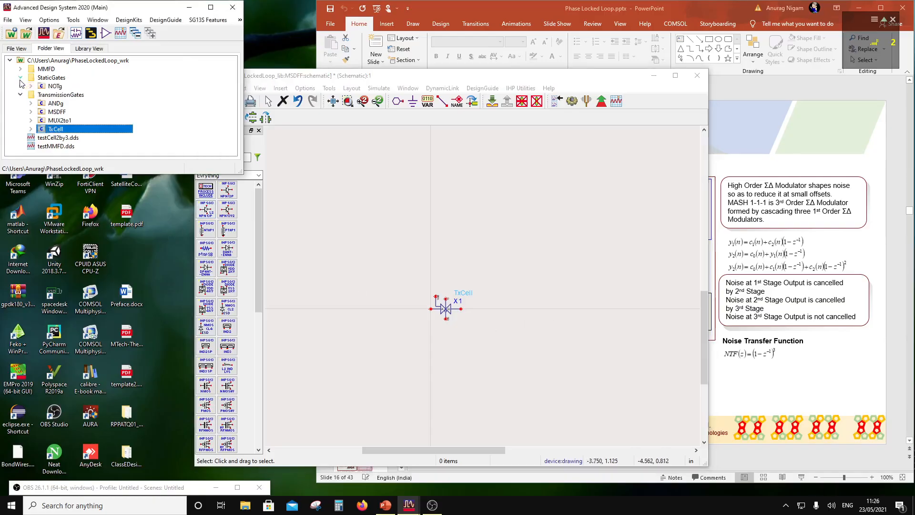
click(30, 86)
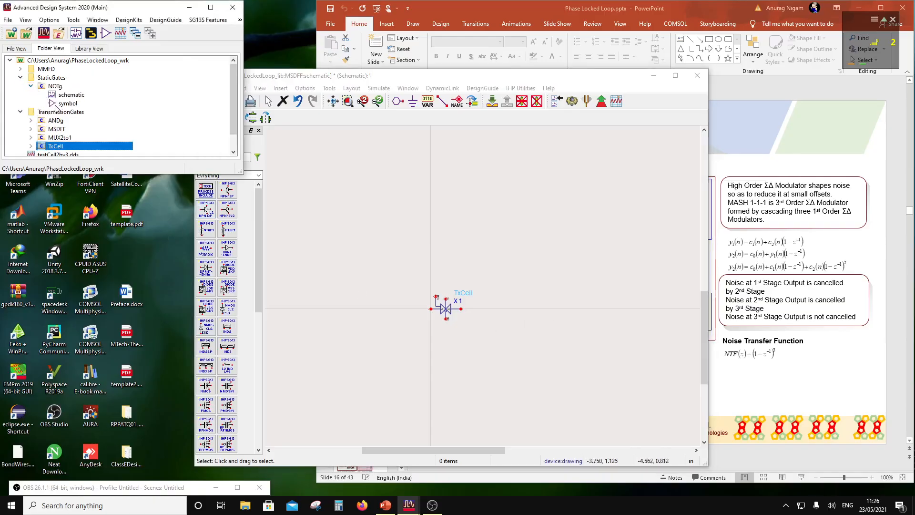
click(56, 104)
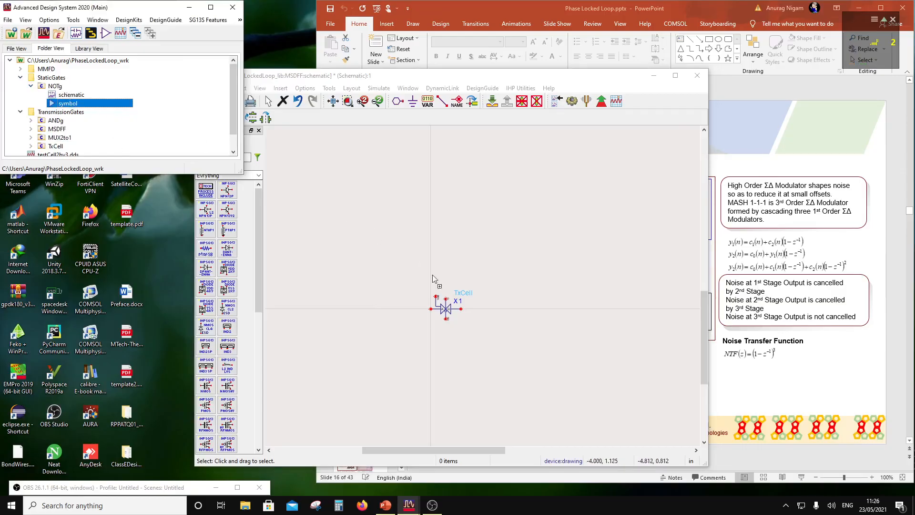
drag(434, 279, 488, 310)
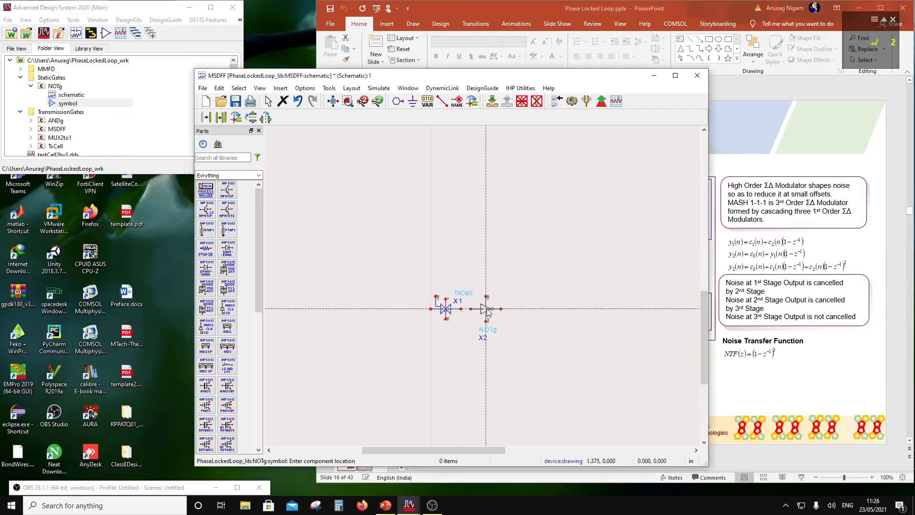
click(488, 311)
key(Escape)
- Move the X2 label above the inverter symbol
click(495, 316)
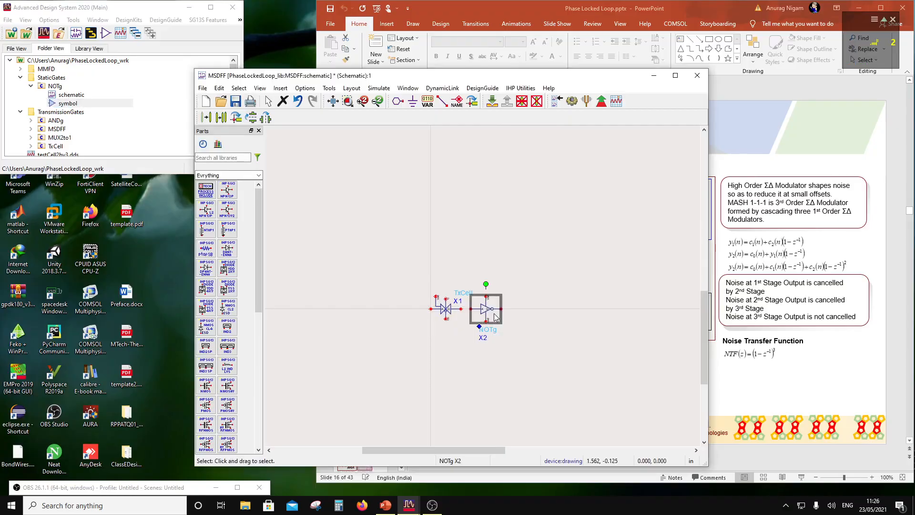
key(F5)
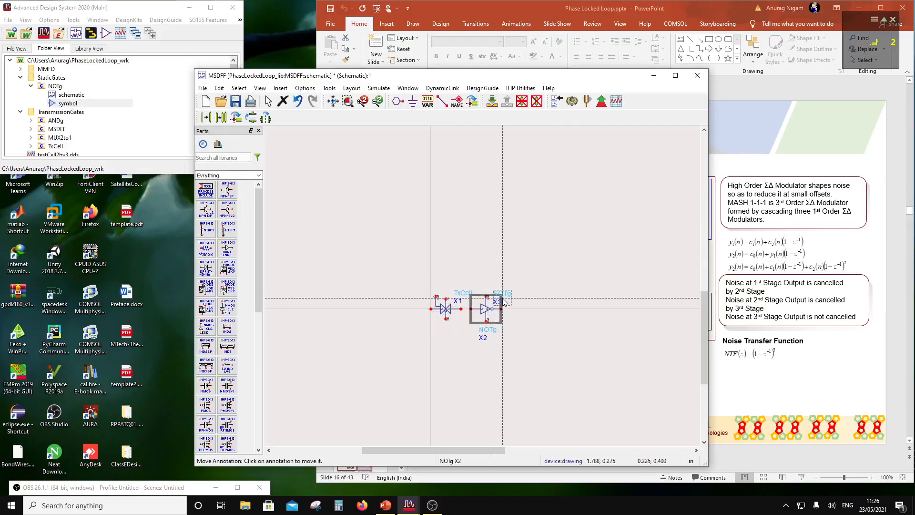
click(503, 298)
- Copy X2 relative to itself to place inverter X3 to its right
click(486, 321)
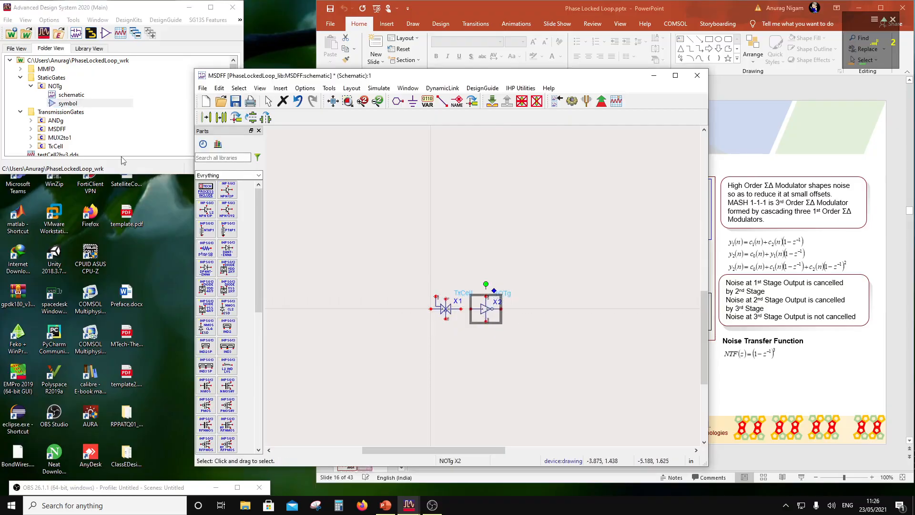
click(222, 117)
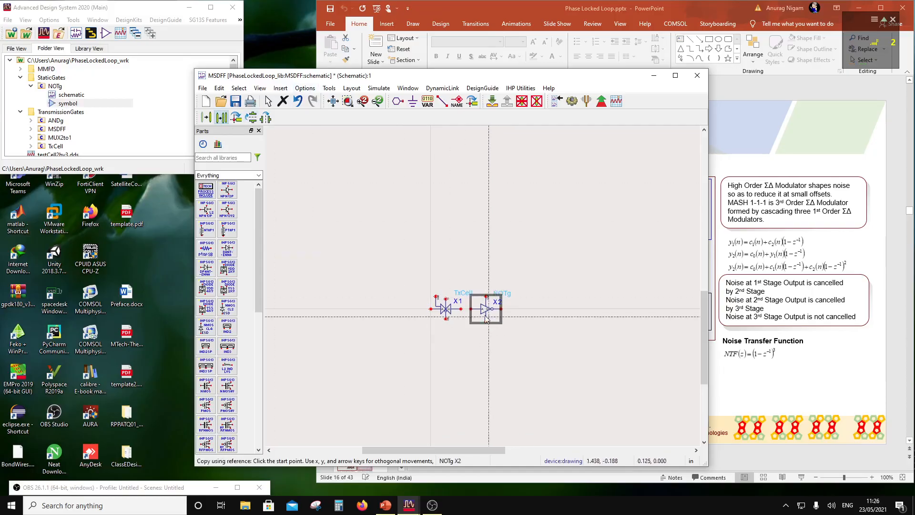
click(471, 309)
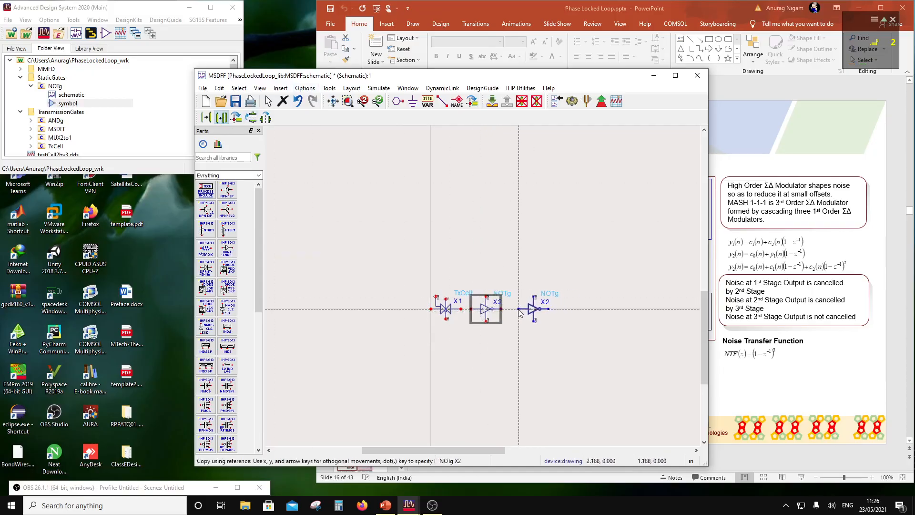
click(519, 309)
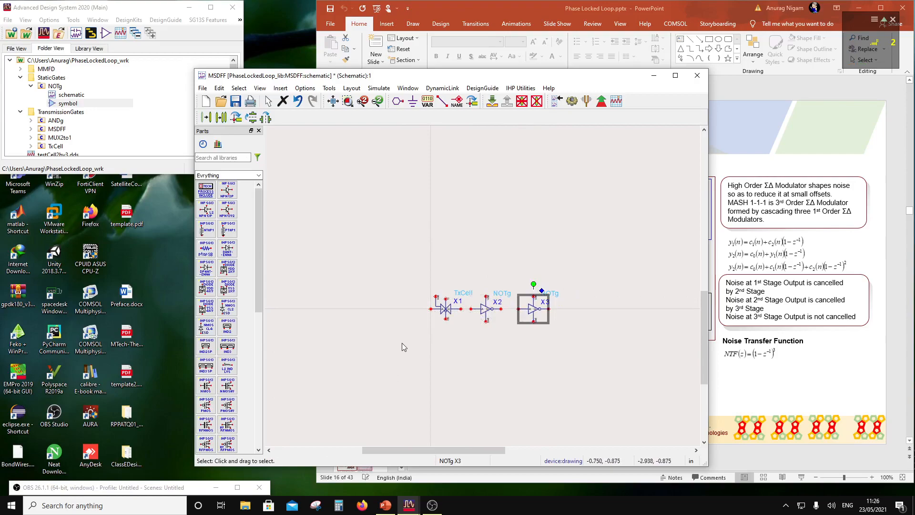
click(522, 373)
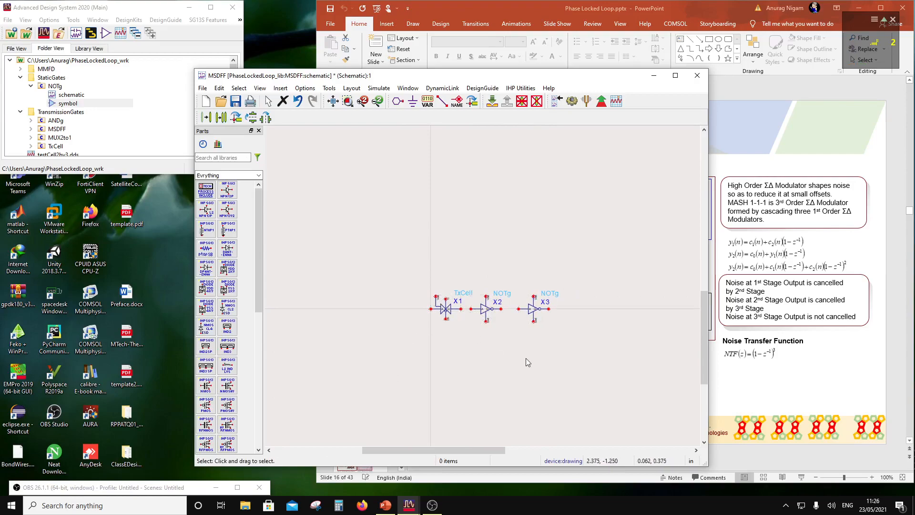
click(444, 311)
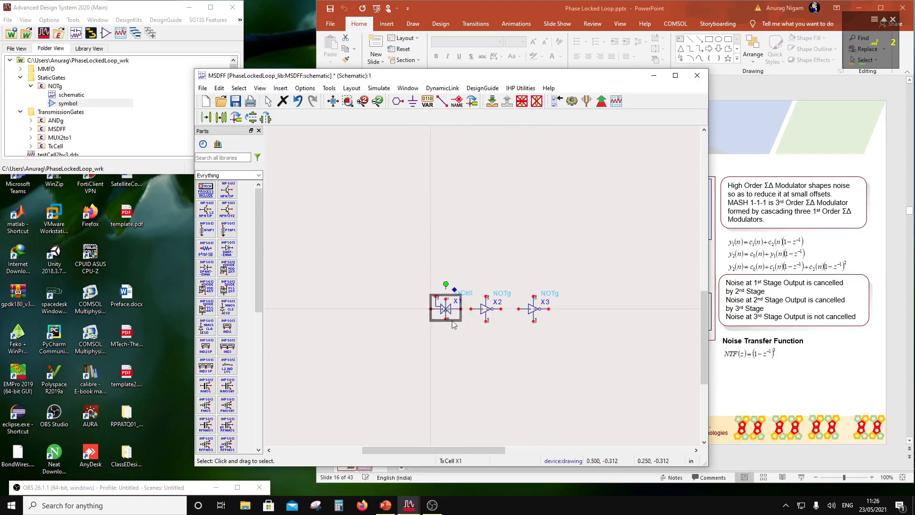
- Copy TxCell X1 as X4 below the row and set its label beside the symbol
click(226, 119)
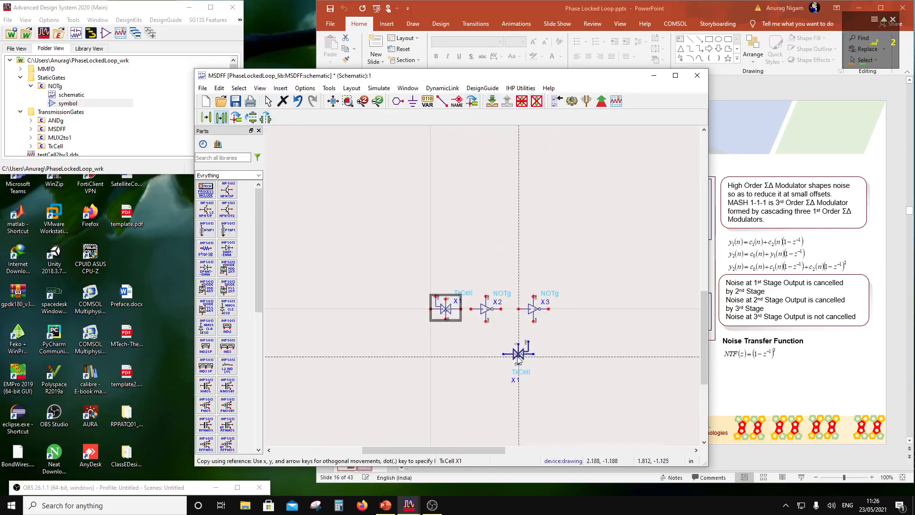
click(514, 365)
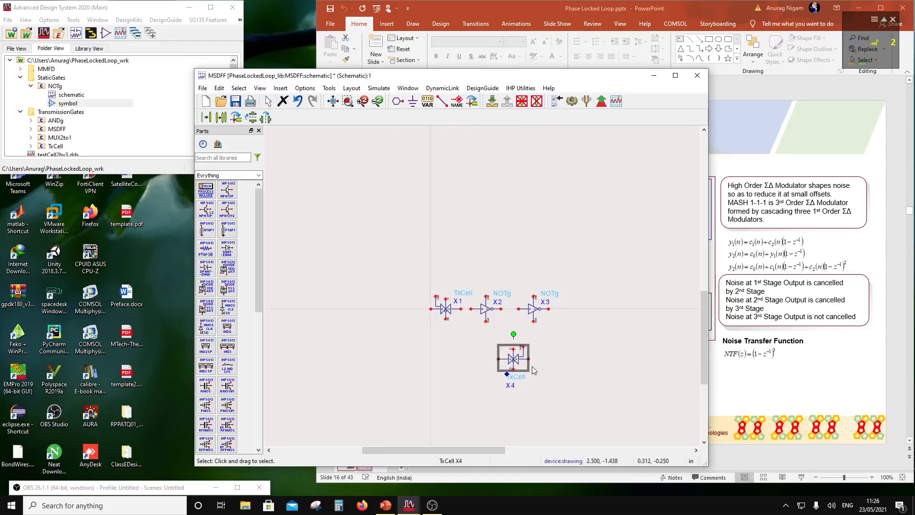
key(F5)
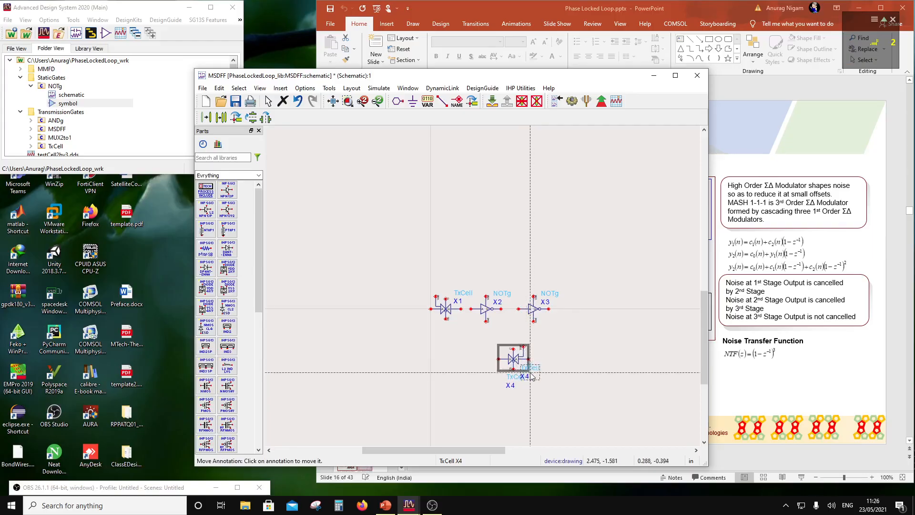
click(530, 373)
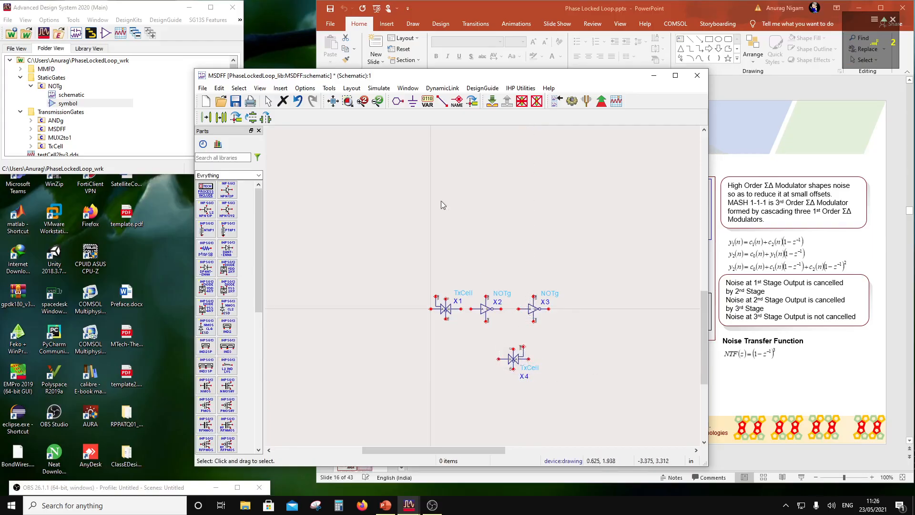
- Wire X1 to X2 to X3, and loop X3 through X4 back to the X1–X2 node
click(442, 101)
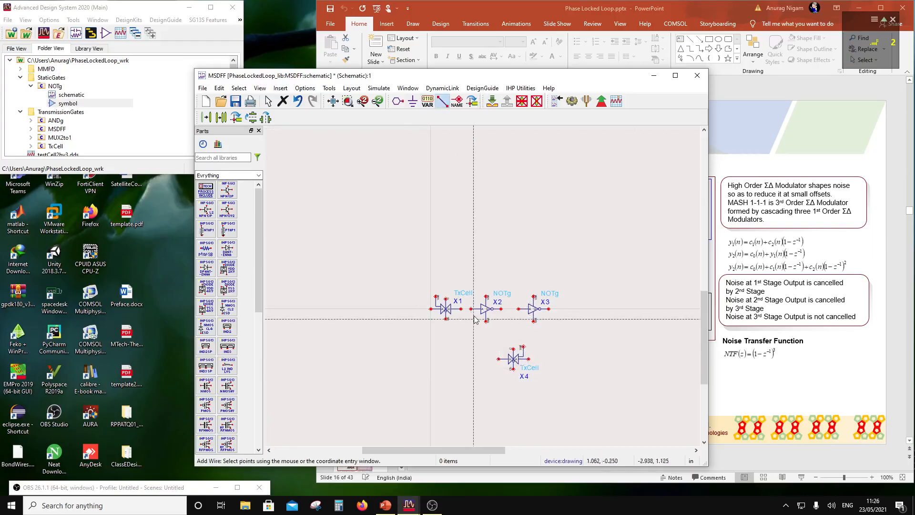
click(461, 309)
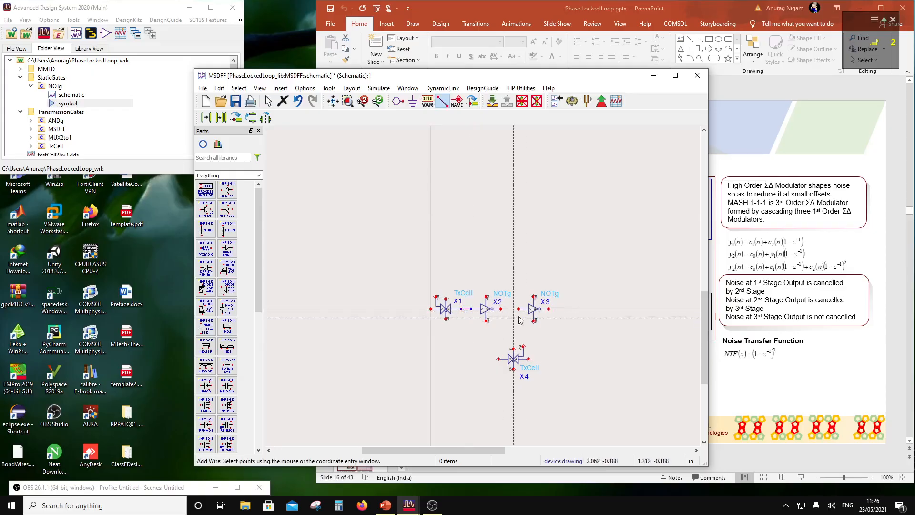
click(480, 309)
click(530, 309)
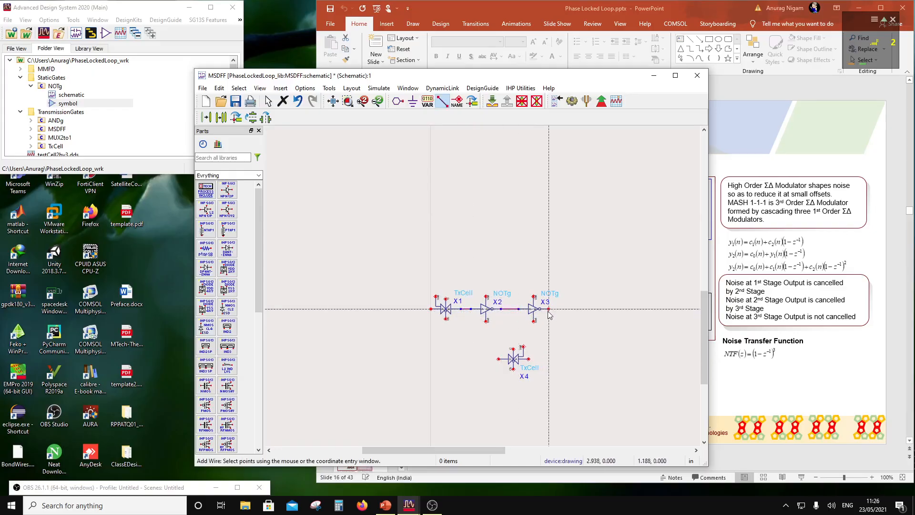
click(548, 309)
click(528, 359)
click(498, 358)
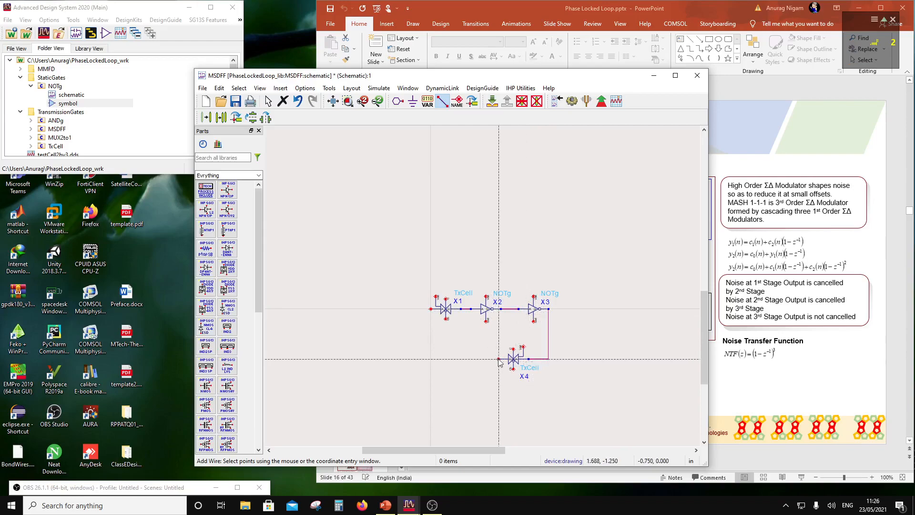
click(467, 309)
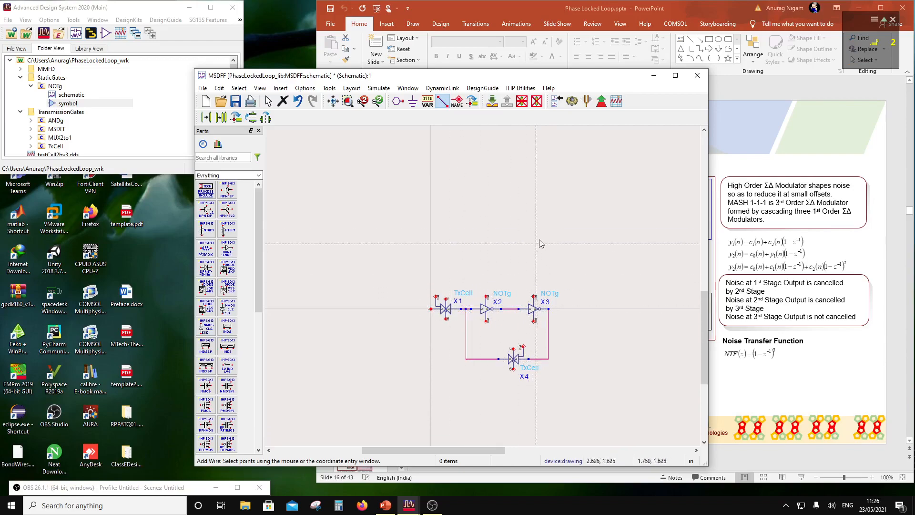
key(Escape)
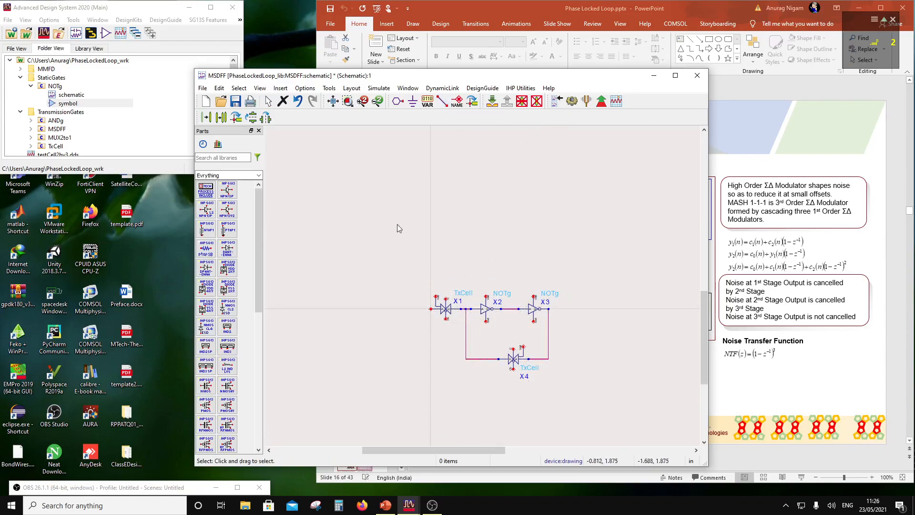
- Place Vdd and Gnd port pins above the chain and shift them upward
click(398, 101)
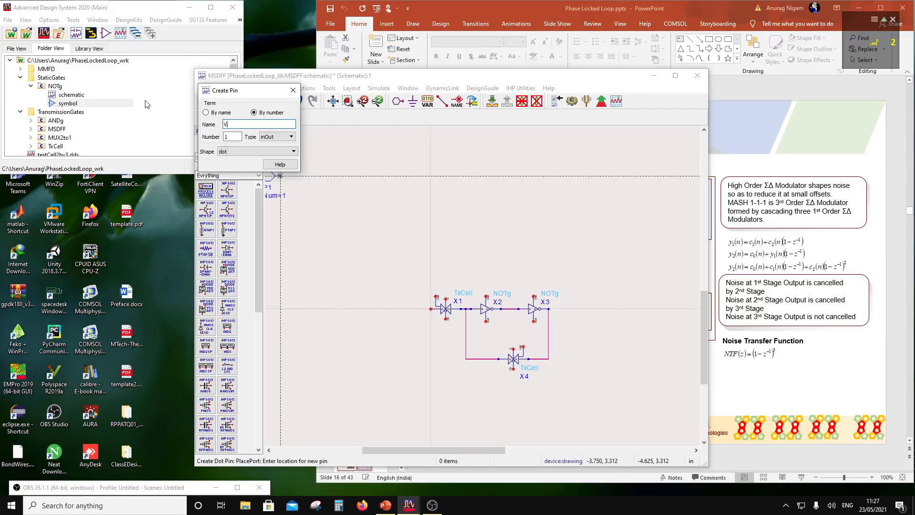
click(427, 249)
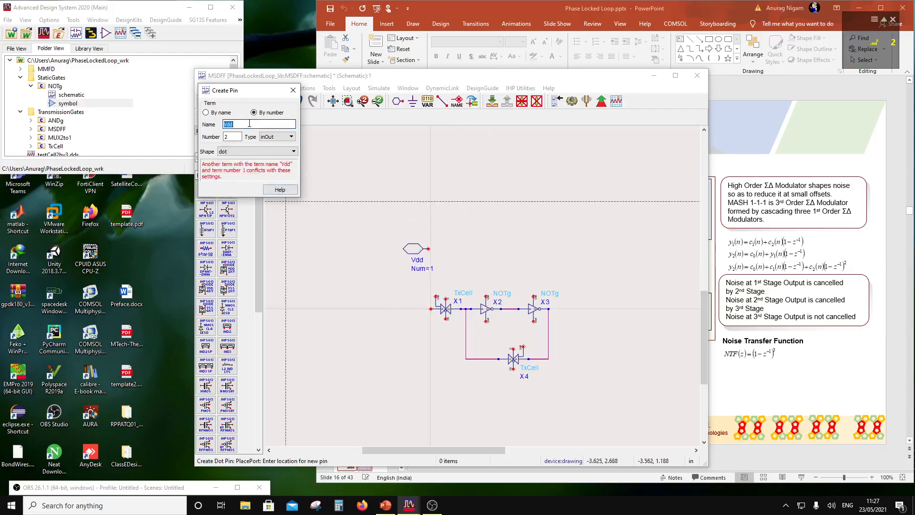
text(Gnd)
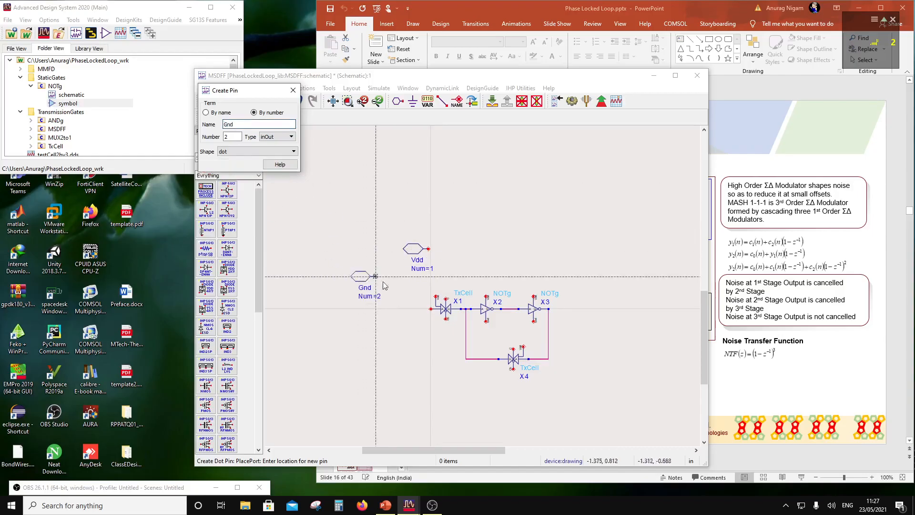
click(428, 284)
key(Escape)
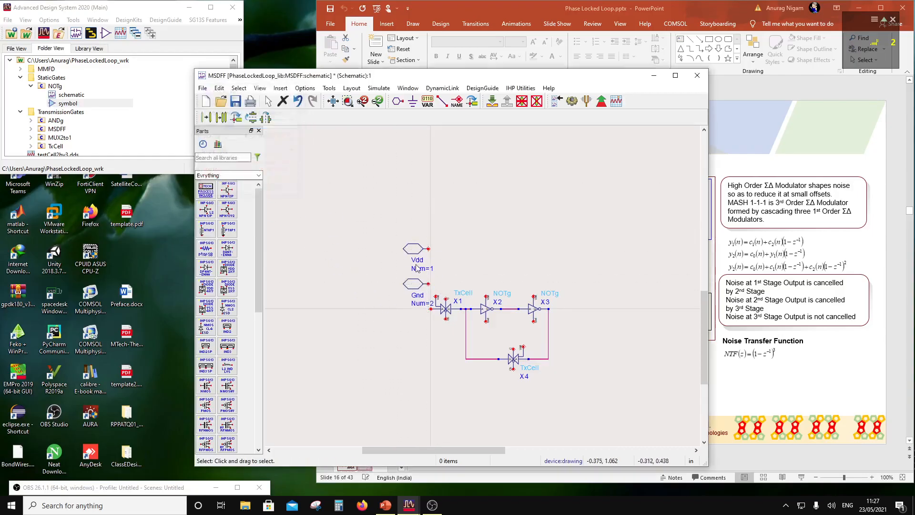
drag(388, 227, 440, 295)
drag(416, 283, 416, 260)
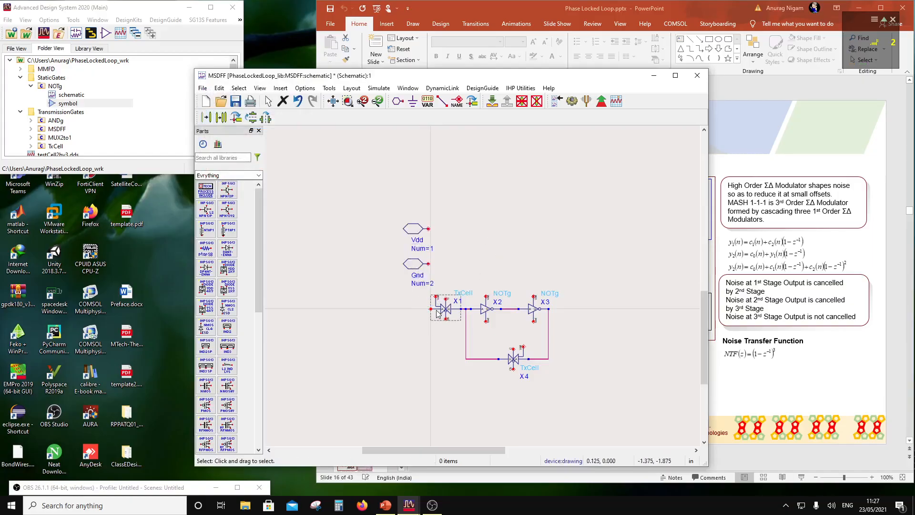
- Add input pin D (Num 3) at X1's input
click(398, 101)
double_click(264, 126)
text(D)
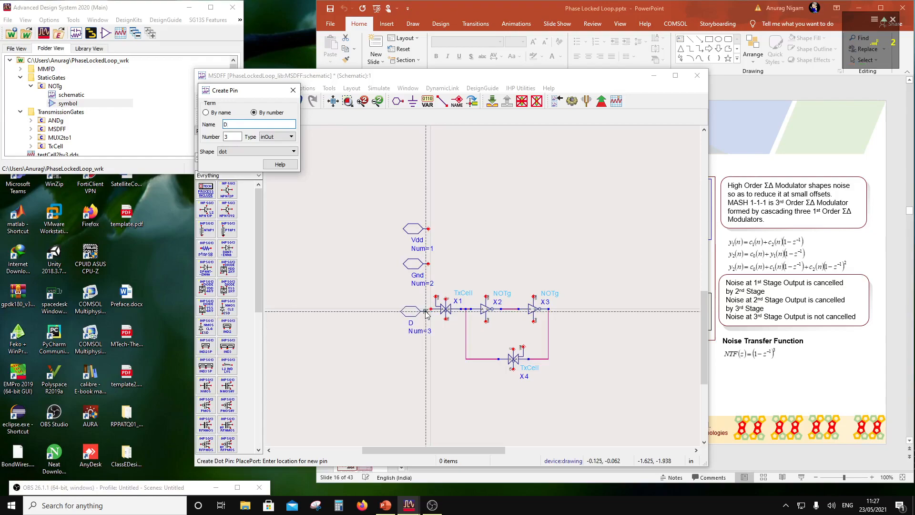
scroll(426, 313, up, 3)
click(477, 285)
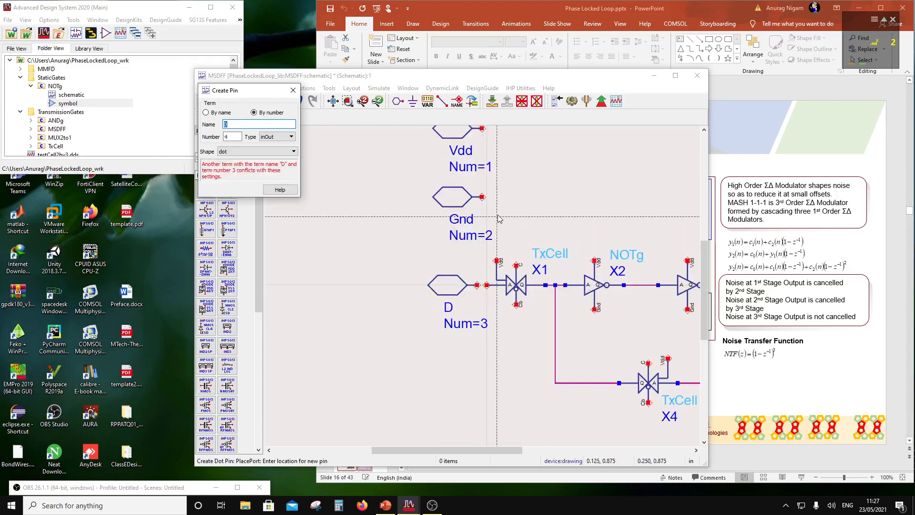
- Wire the D pin to TxCell X1's input
click(442, 101)
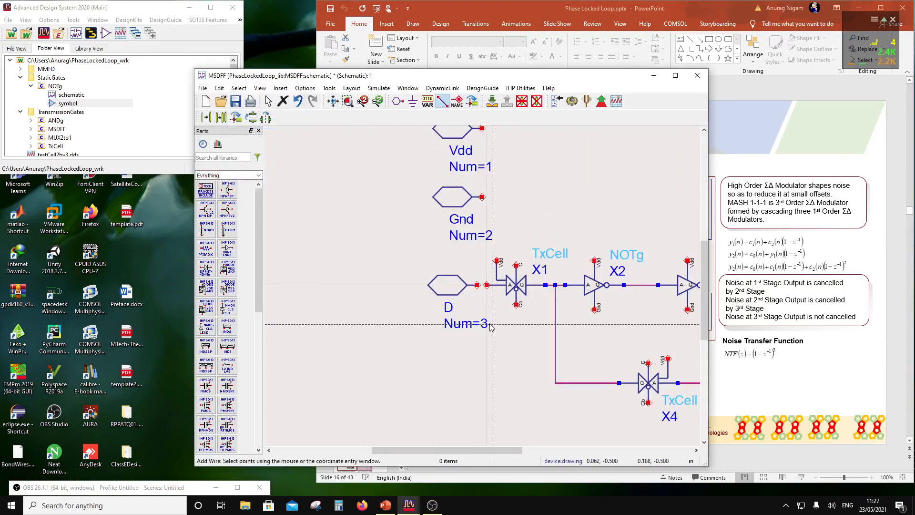
click(477, 285)
click(487, 285)
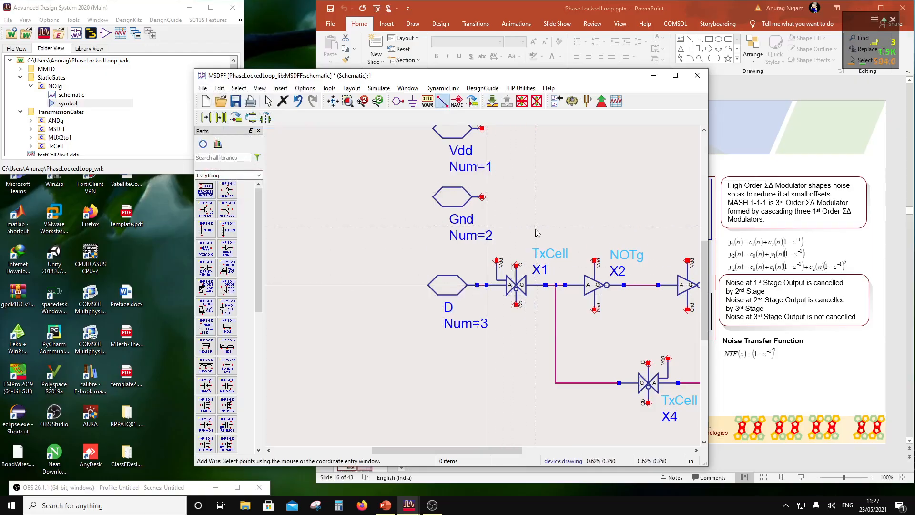
scroll(492, 277, down, 3)
key(Escape)
scroll(518, 291, up, 1)
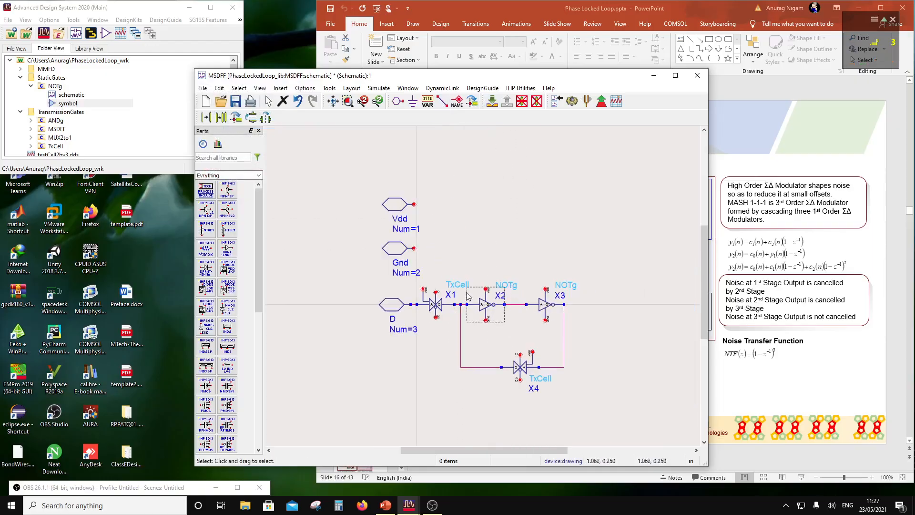
- Label the Vdd port and the supply pins of X1, X2, X3 and X4 as Vdd
click(456, 101)
click(414, 204)
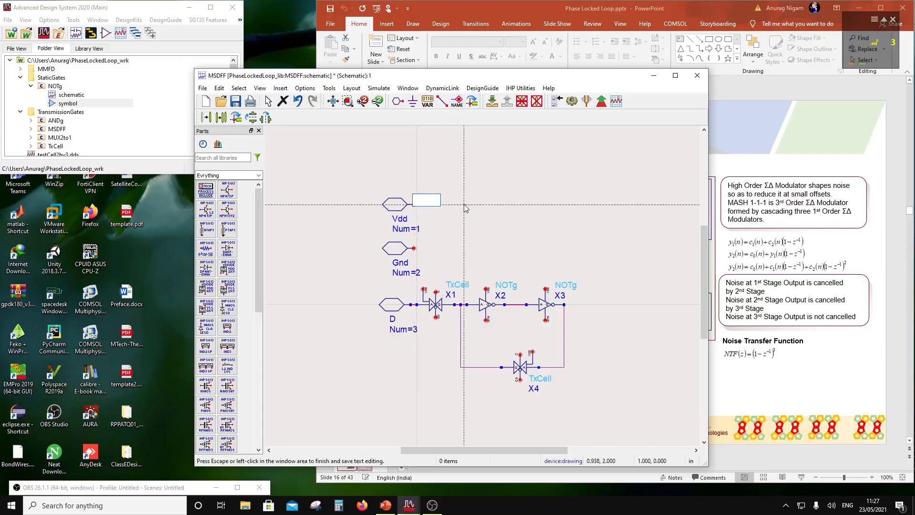
text(Vdd)
click(481, 219)
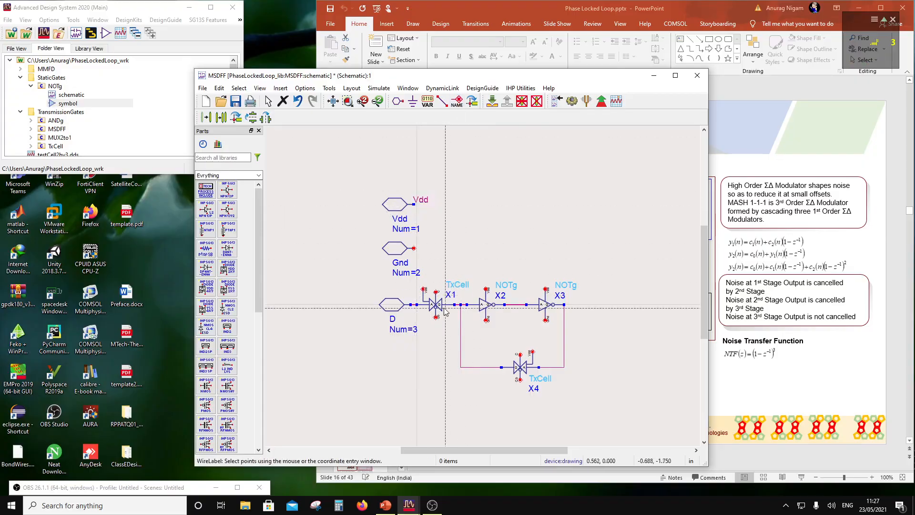
click(423, 289)
click(501, 274)
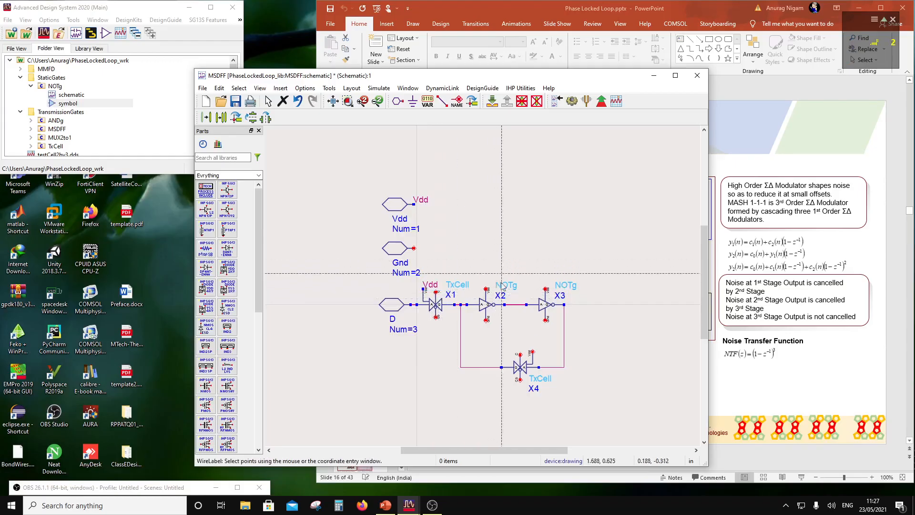
click(486, 289)
click(521, 260)
click(545, 289)
click(549, 244)
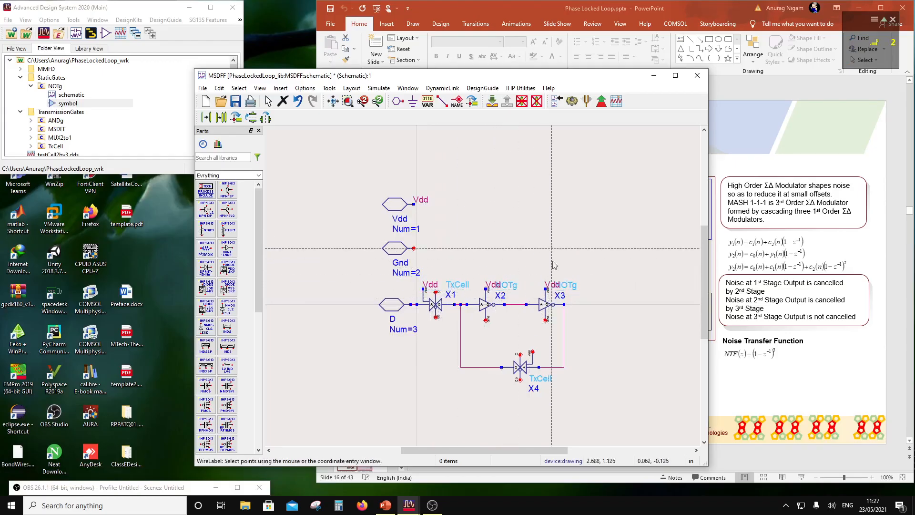
click(533, 352)
click(496, 281)
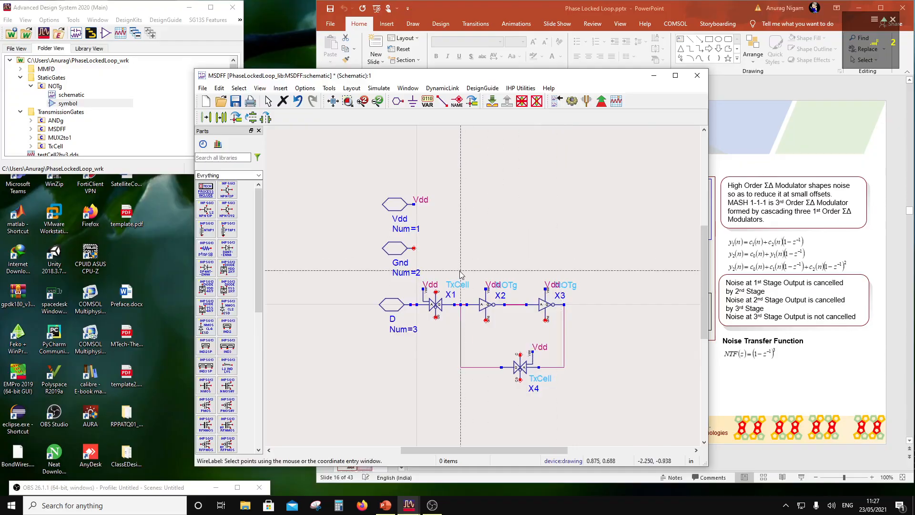
key(Escape)
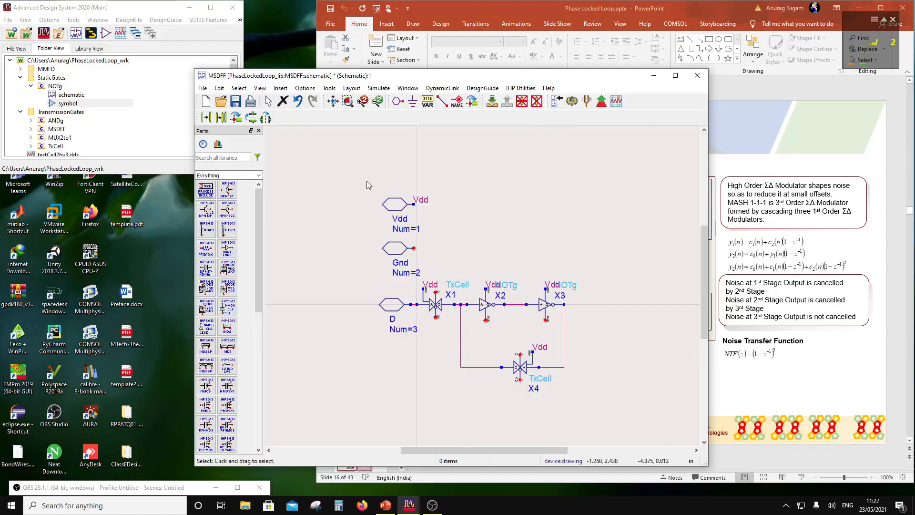
- Label the Gnd port and the ground pins of X2 and X3 as Gnd
click(457, 101)
click(414, 248)
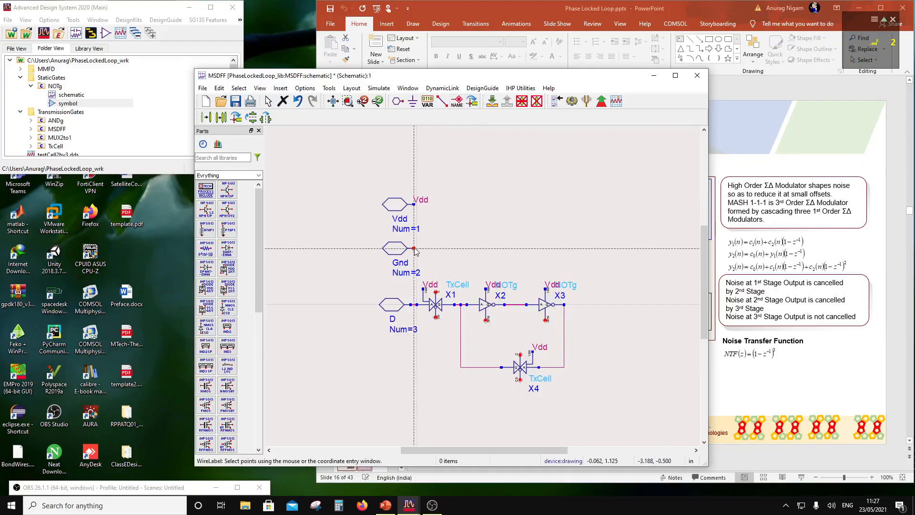
text(Gnd)
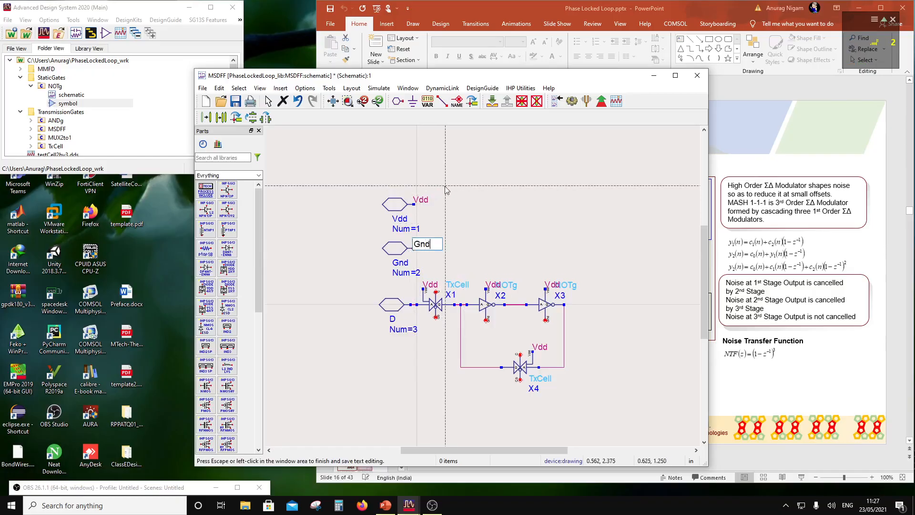
click(455, 191)
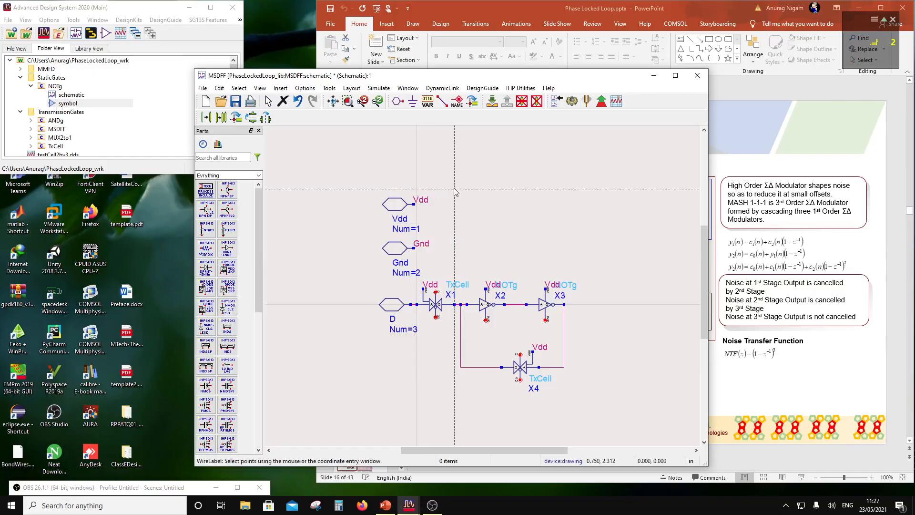
click(486, 320)
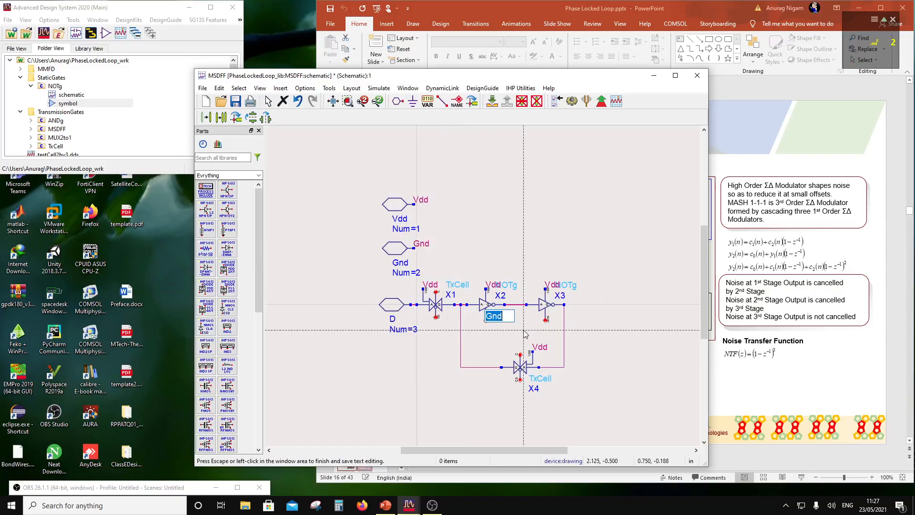
click(546, 321)
key(Escape)
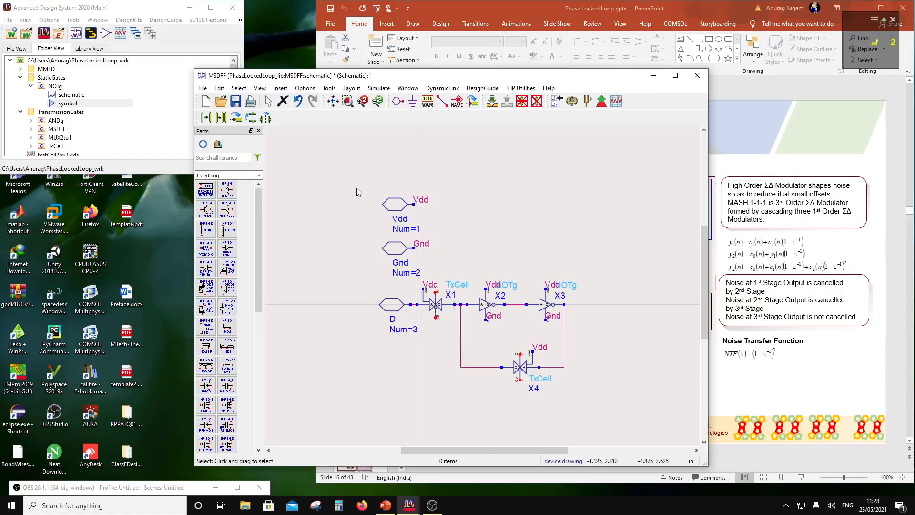
- Create port pin Clk, numbered 4, and place it below the D pin
click(398, 101)
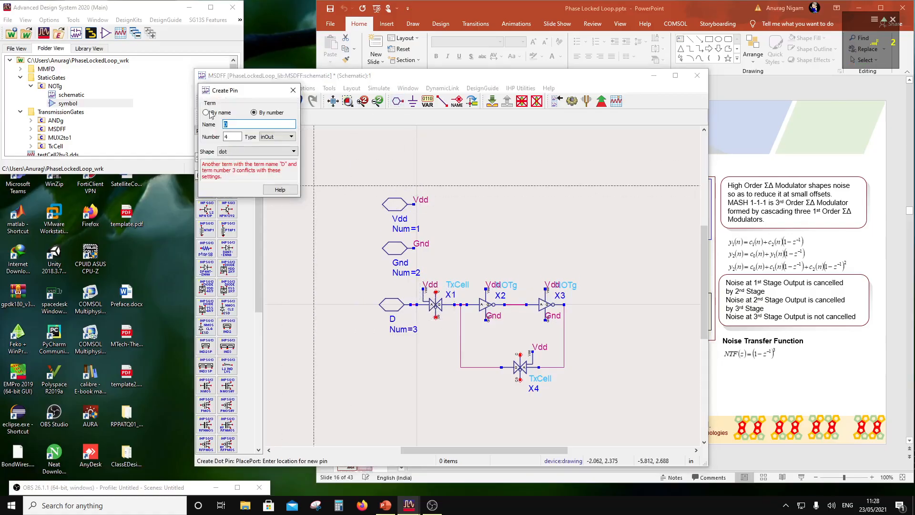
text(Clk)
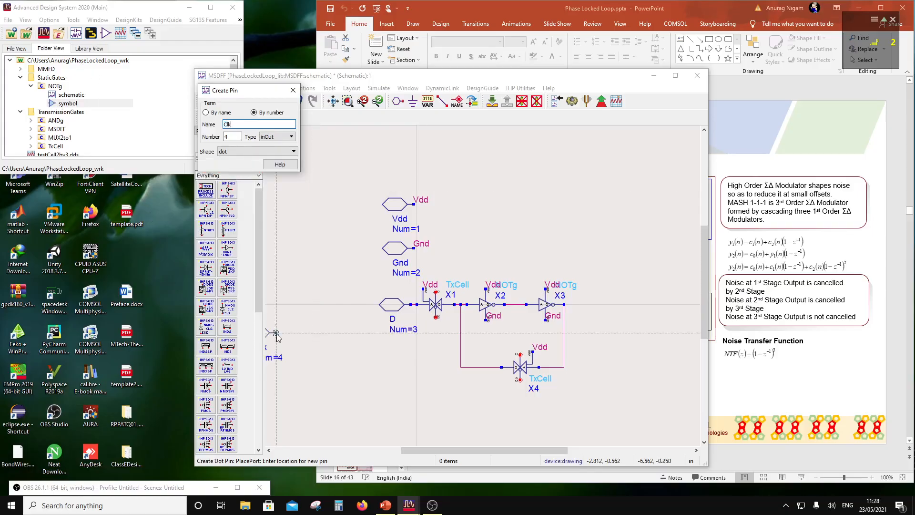
click(415, 377)
key(Escape)
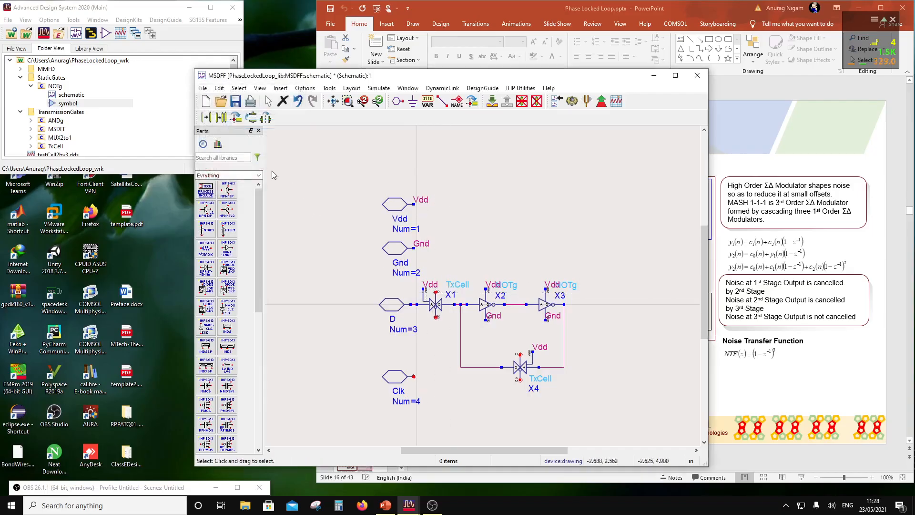
- Copy inverter X2 as X5 at the Clk pin, nudging it right so its input meets Clk
click(501, 303)
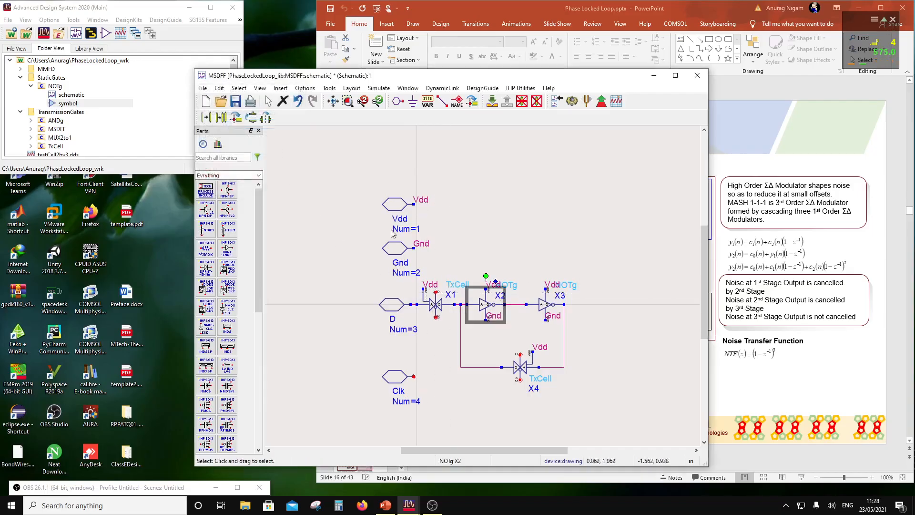
click(236, 117)
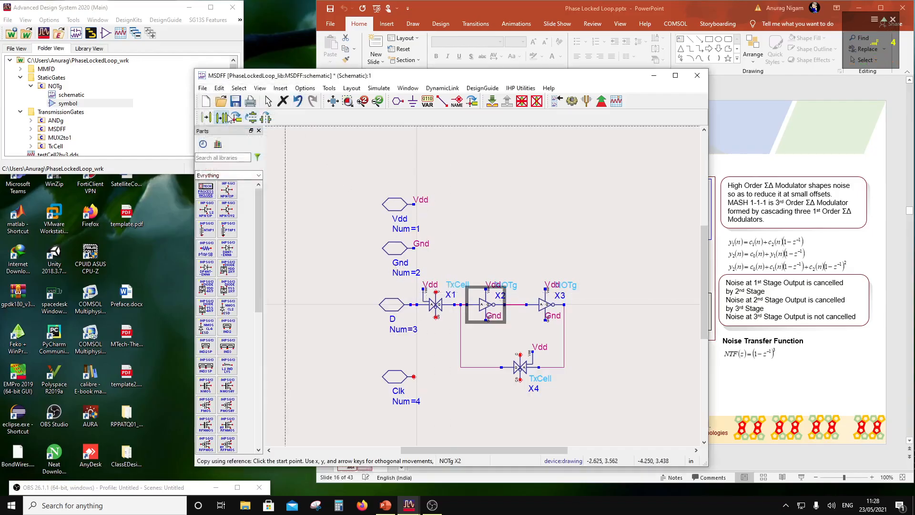
click(461, 318)
click(415, 381)
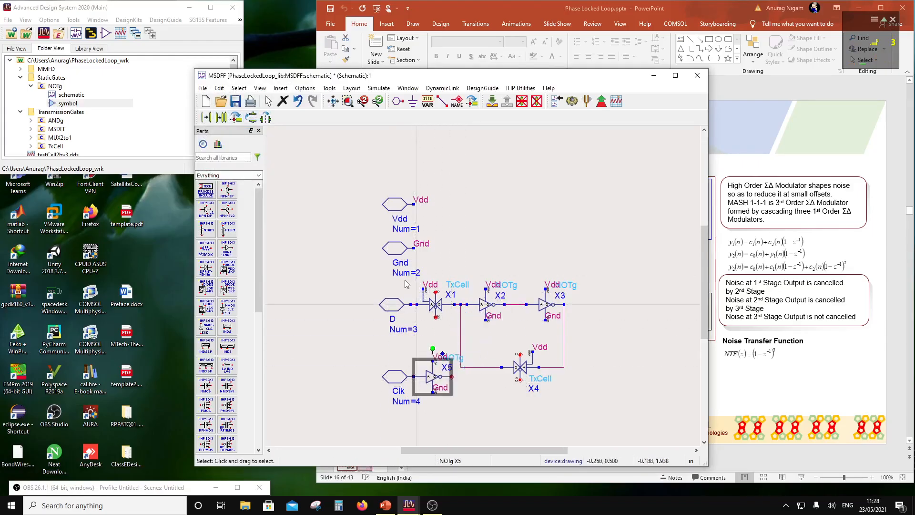
click(395, 376)
click(433, 387)
drag(436, 382, 440, 382)
click(485, 392)
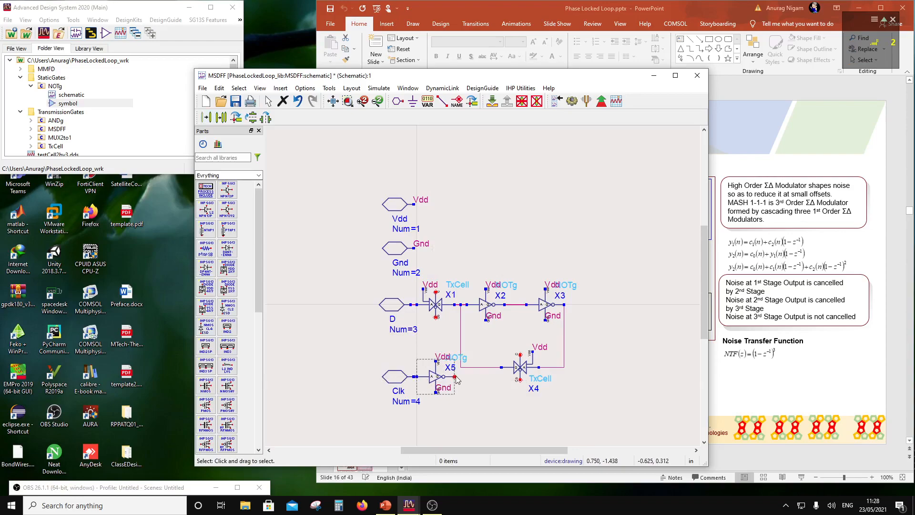
- Label X5's input wire Clk and its output wire Clkb
click(465, 107)
click(415, 377)
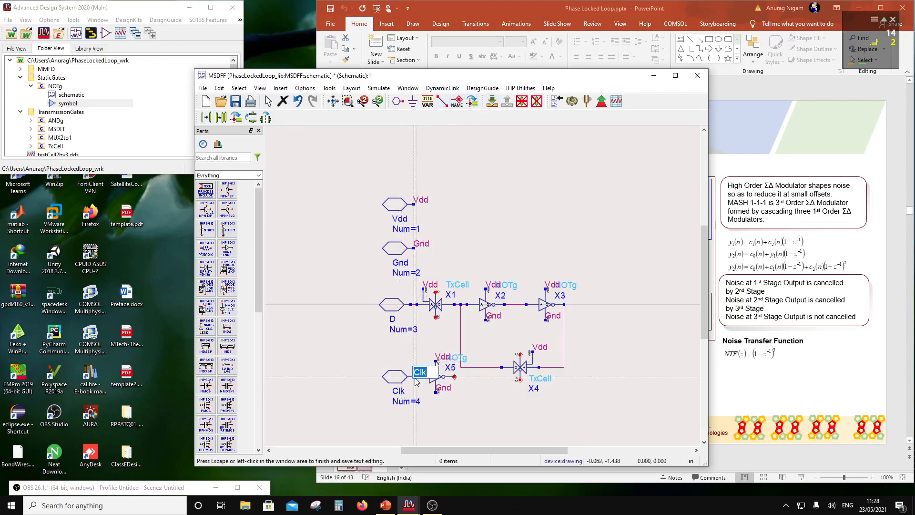
click(378, 340)
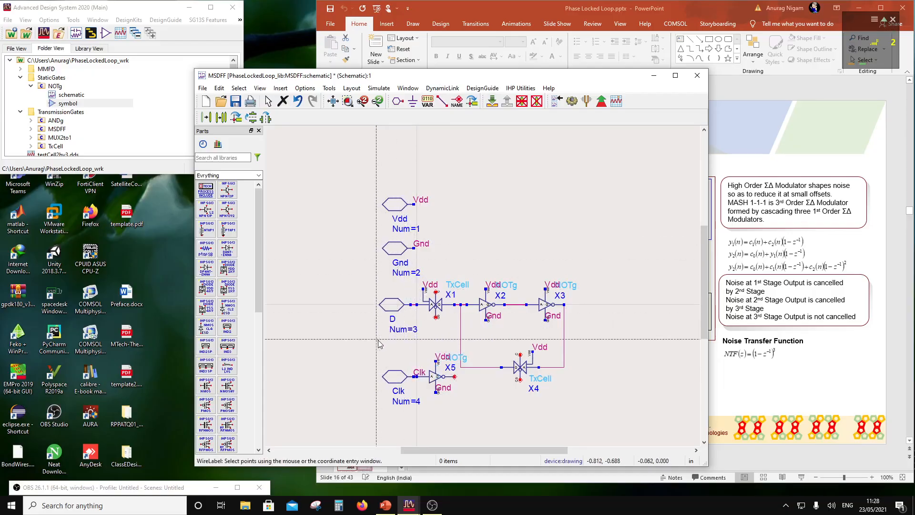
click(456, 376)
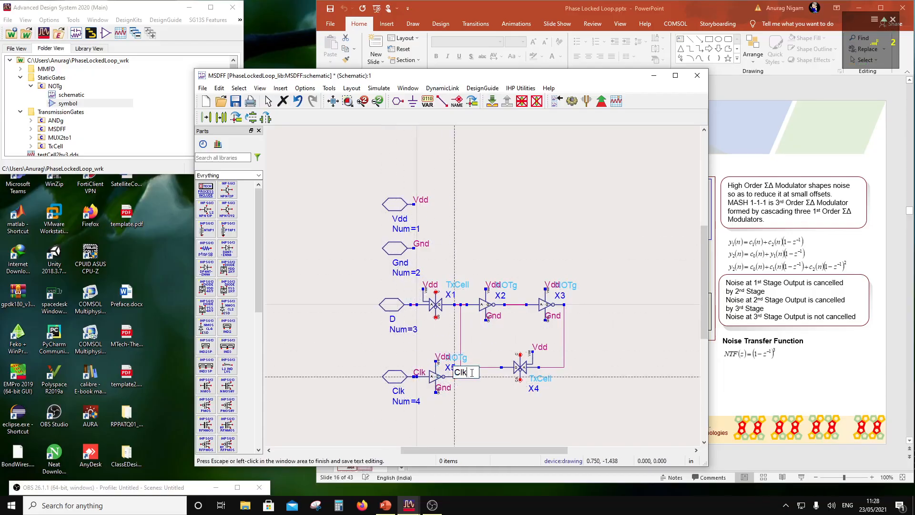
text(b)
key(Escape)
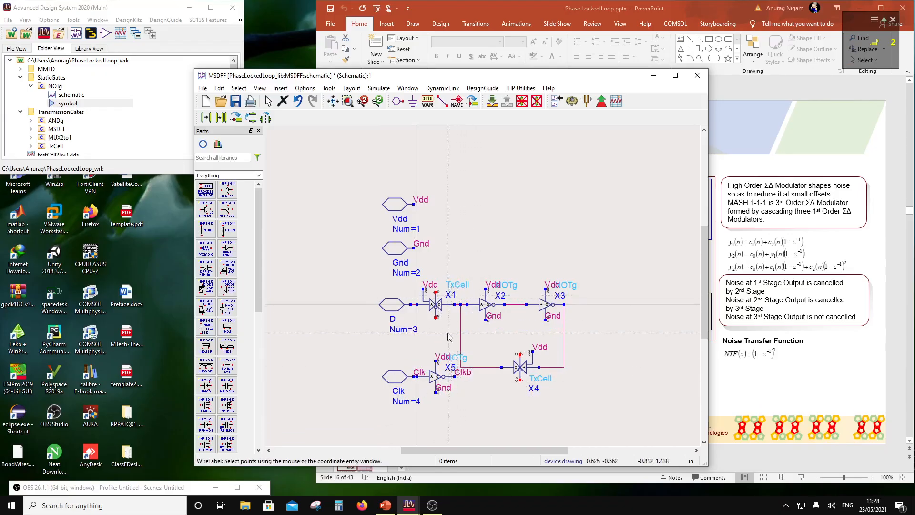
- Add Clkb labels to the clock pins of X1 and X4
click(436, 318)
click(435, 340)
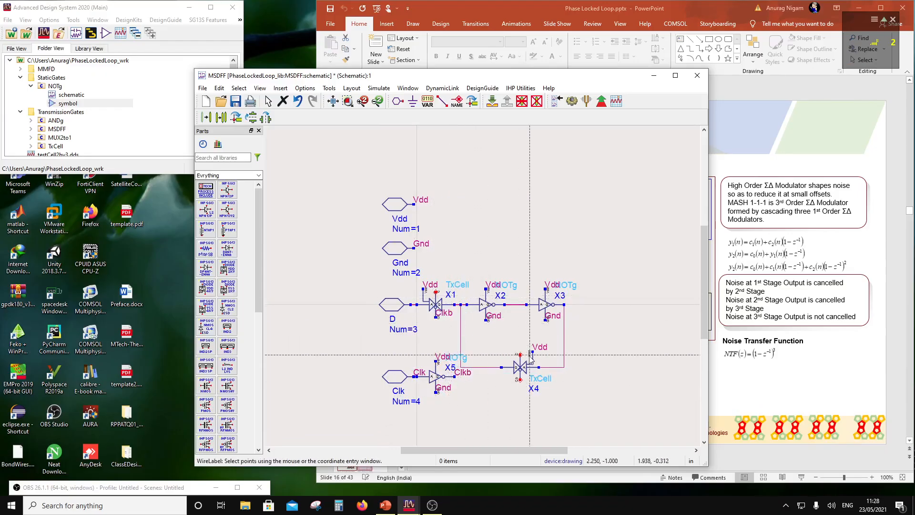
click(510, 353)
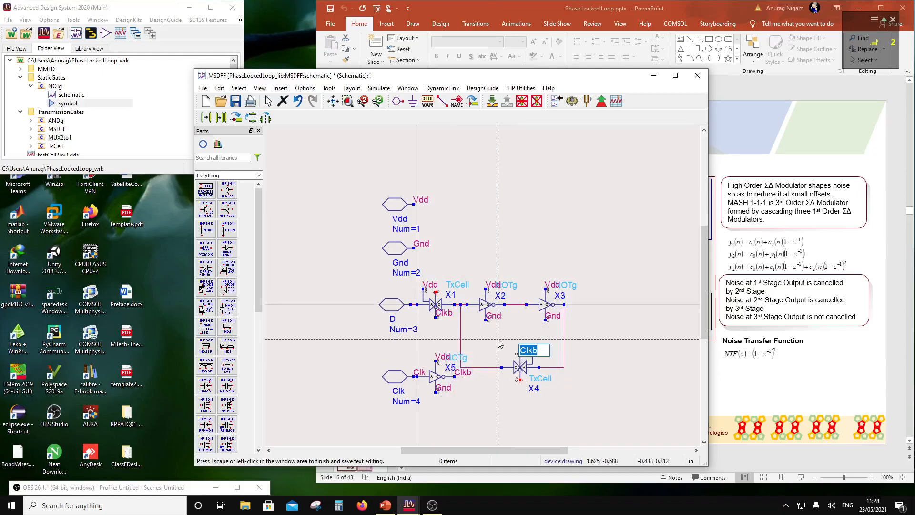
click(499, 342)
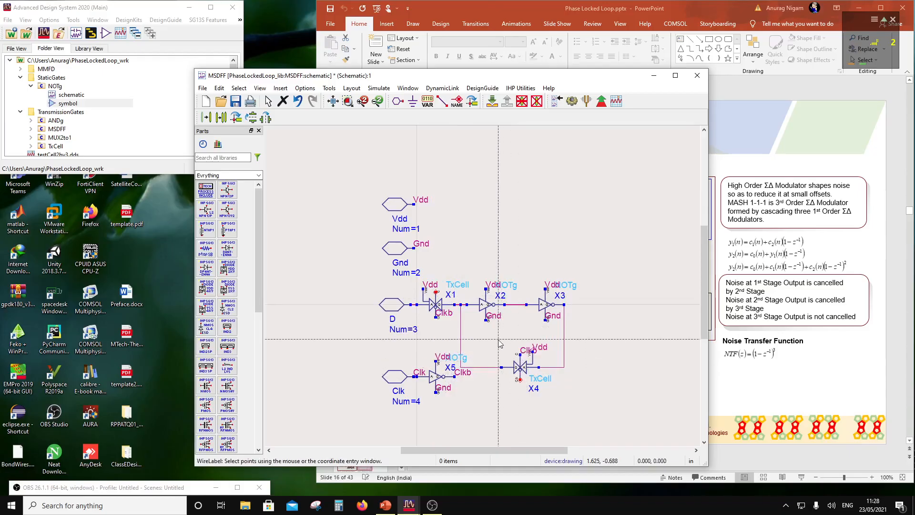
- Relabel X1's upper clock pin and X4's lower clock pin as Clk
click(435, 293)
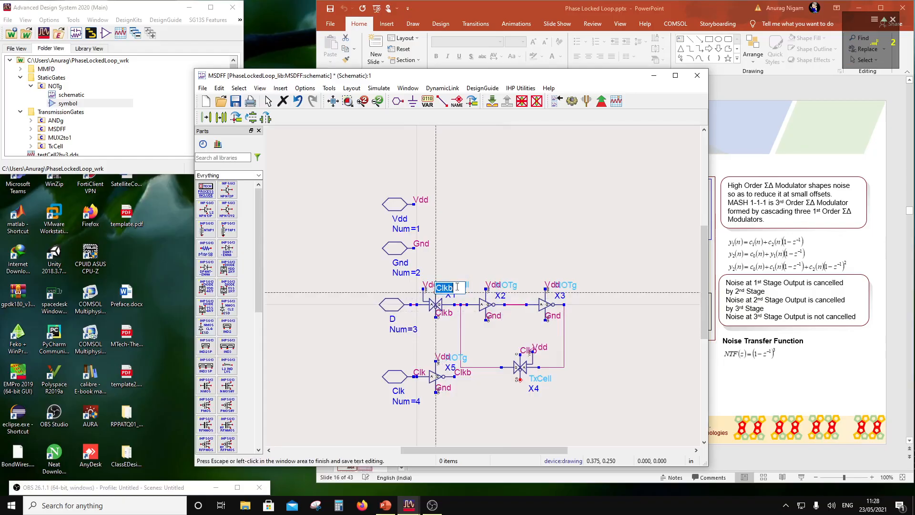
key(BackSpace)
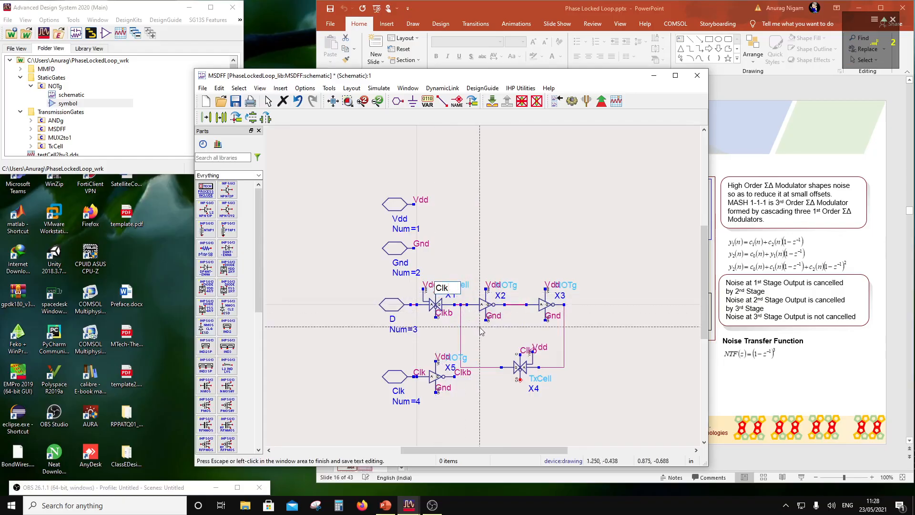
click(480, 330)
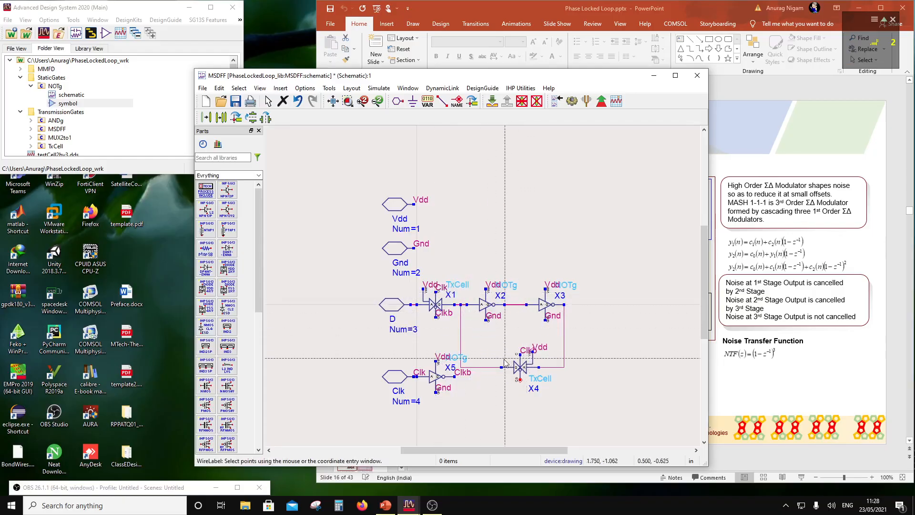
click(521, 380)
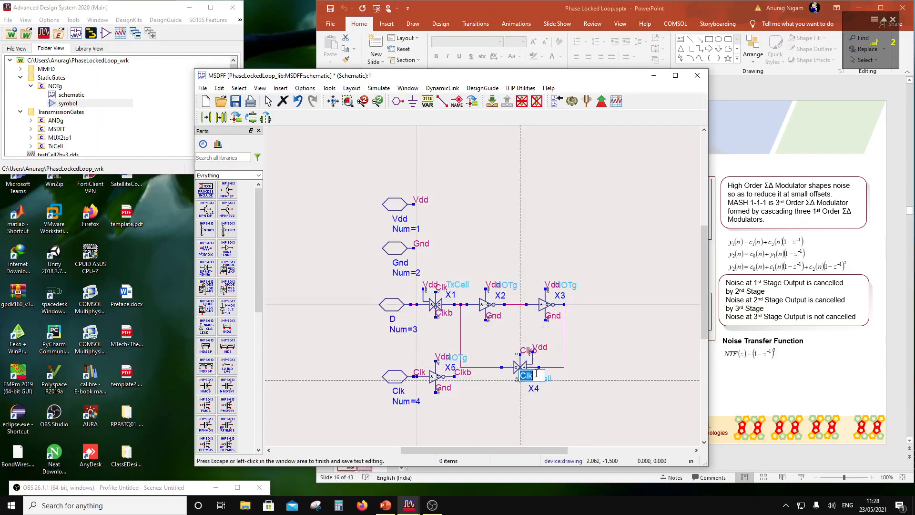
click(569, 350)
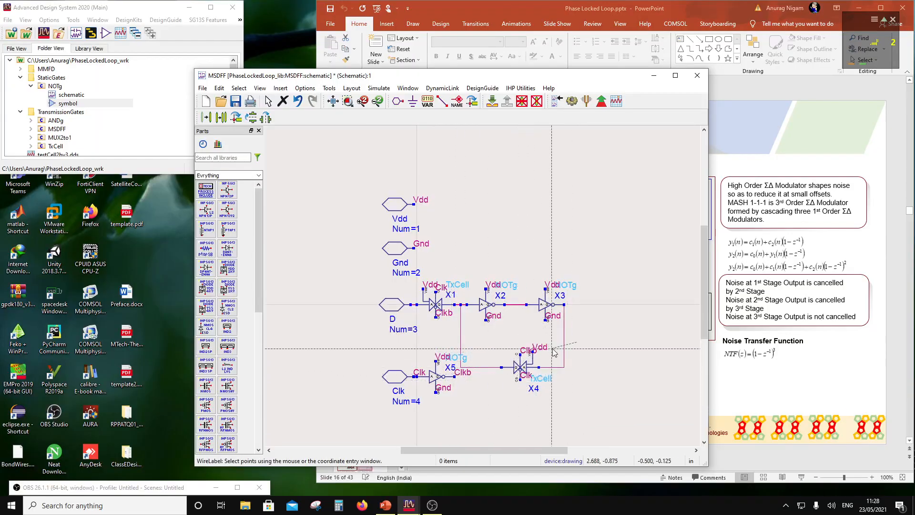
key(Escape)
- Reposition the Clk, Clkb and Vdd labels neatly around X1 and X4
drag(523, 352, 502, 350)
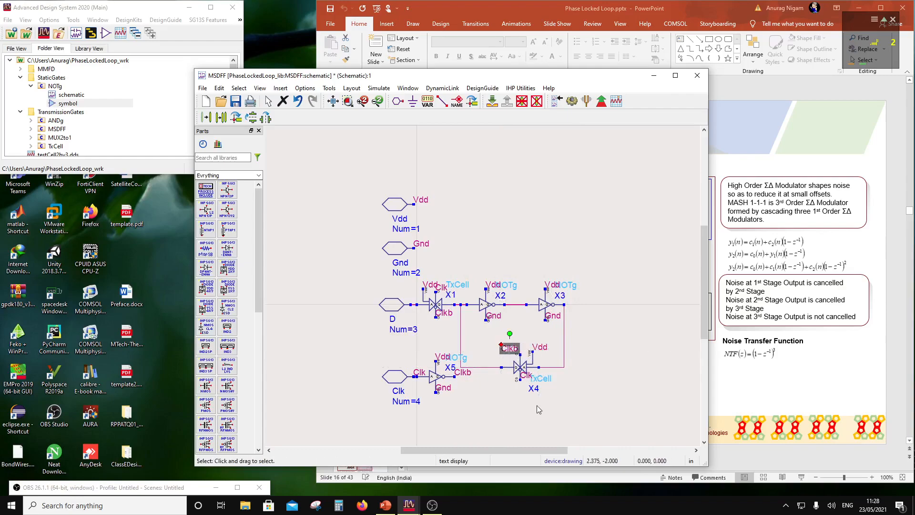
click(536, 405)
drag(524, 379, 507, 390)
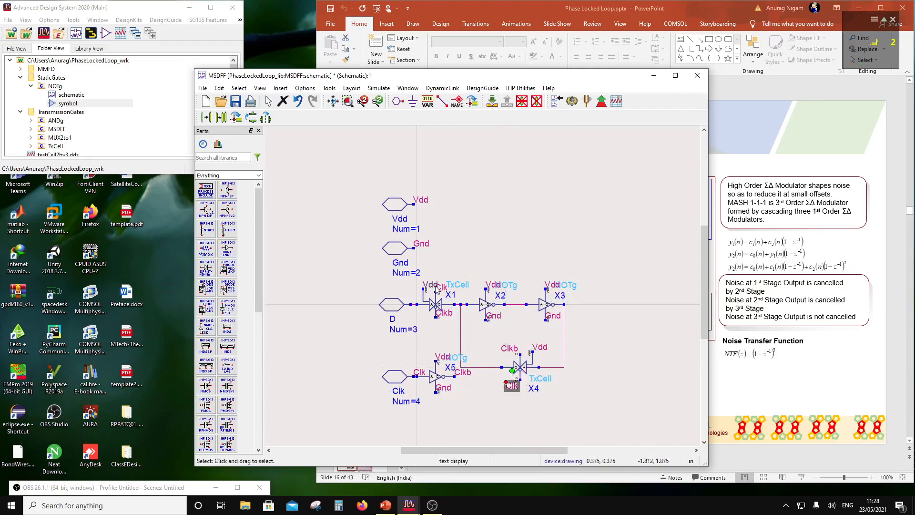
drag(432, 286, 411, 283)
click(417, 351)
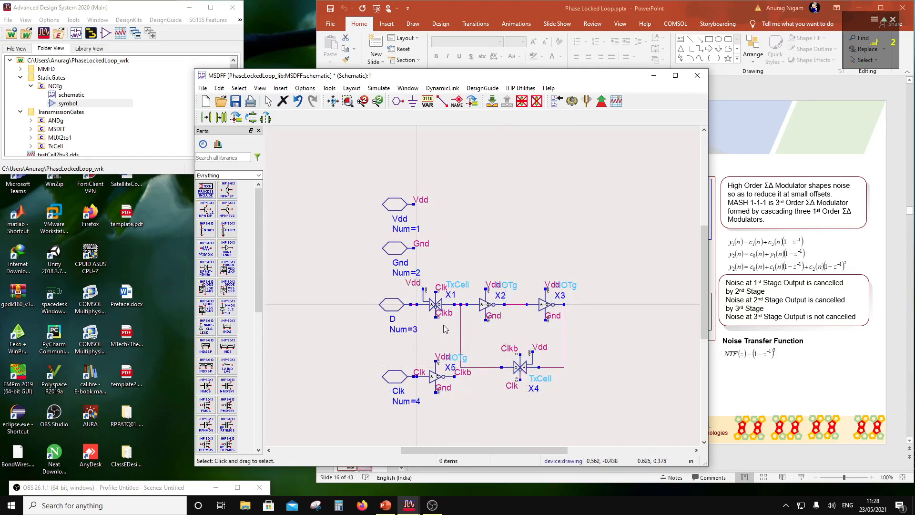
mouse_move(445, 313)
mouse_down()
mouse_move(432, 322)
mouse_move(453, 326)
mouse_up()
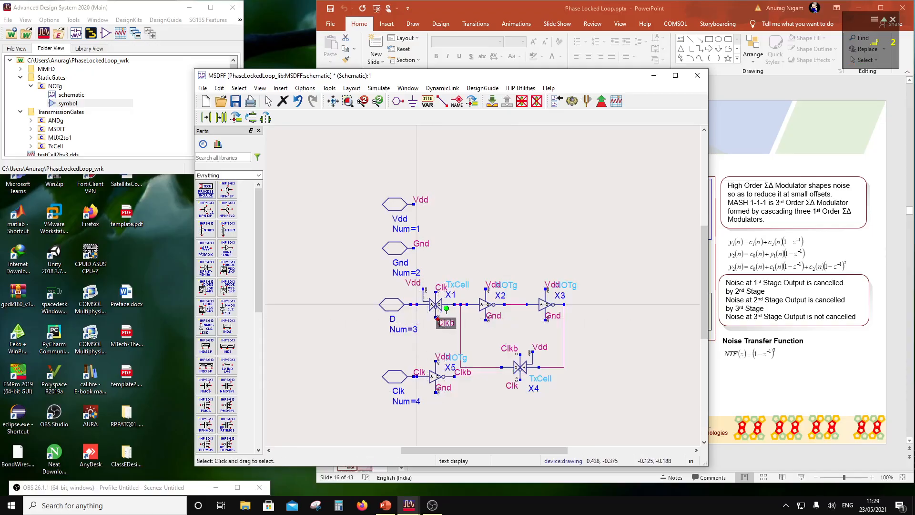
click(518, 236)
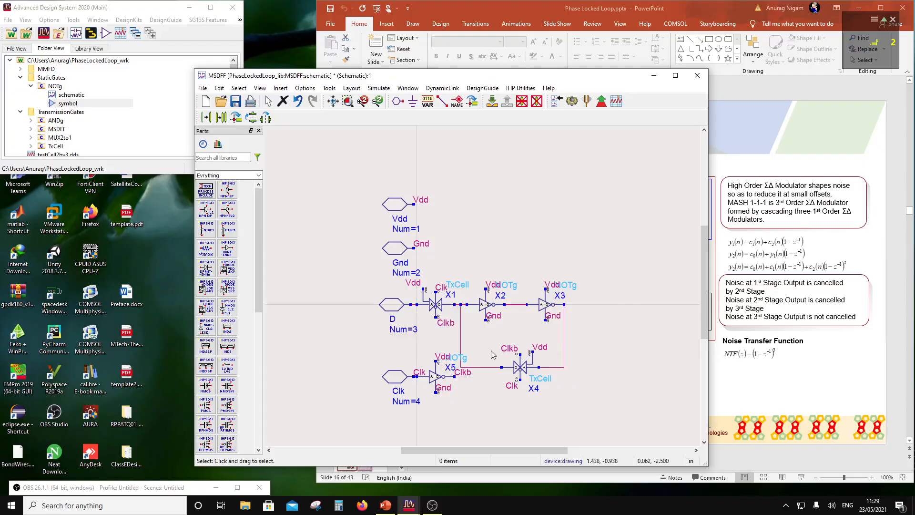
- Move the Clk port and inverter X5 further down
scroll(597, 342, down, 1)
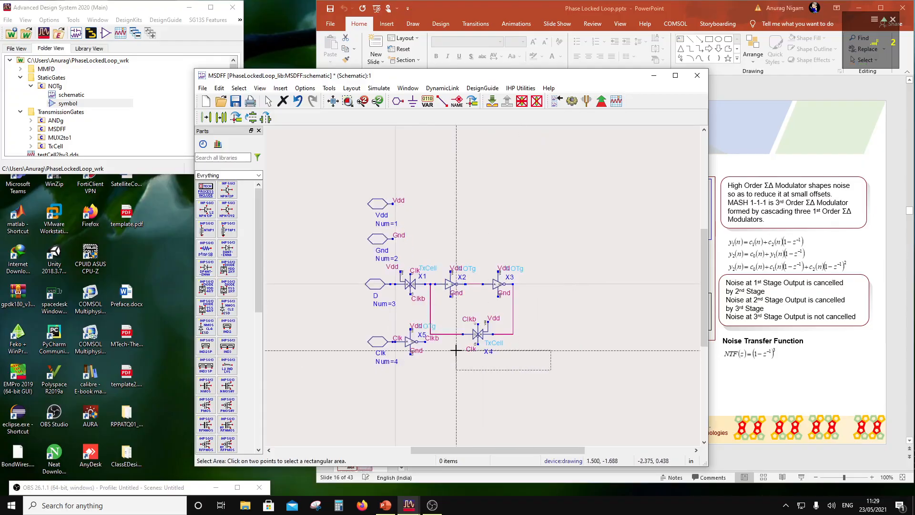
drag(368, 348, 411, 376)
click(560, 377)
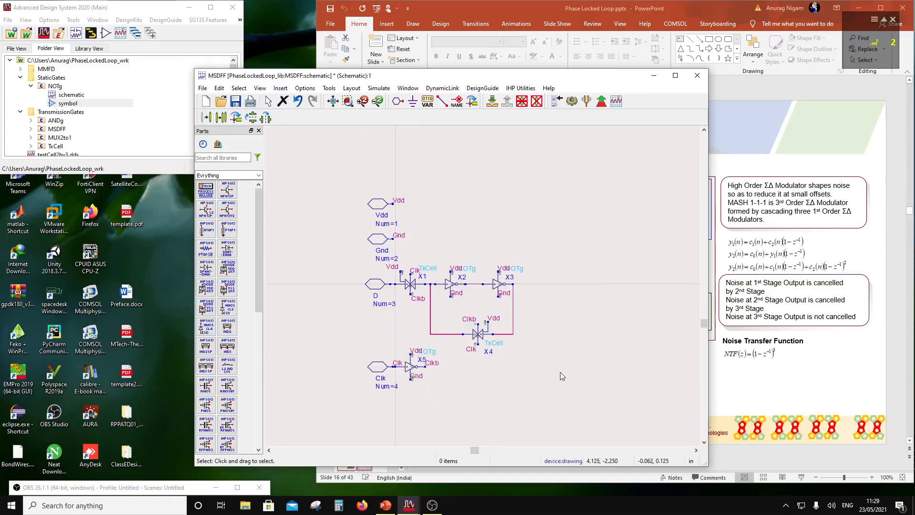
- Copy the X1–X4 latch and place it to the right as X6–X9
drag(536, 239, 395, 352)
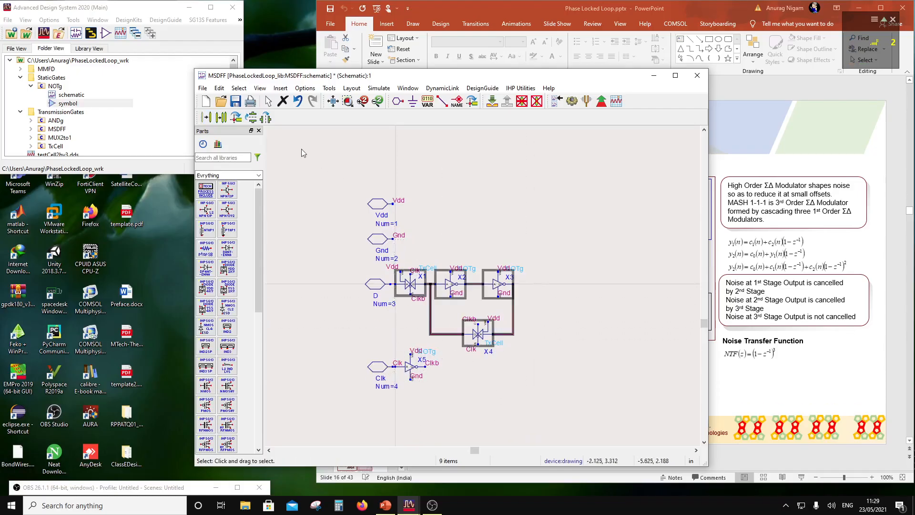
key(ctrl+c)
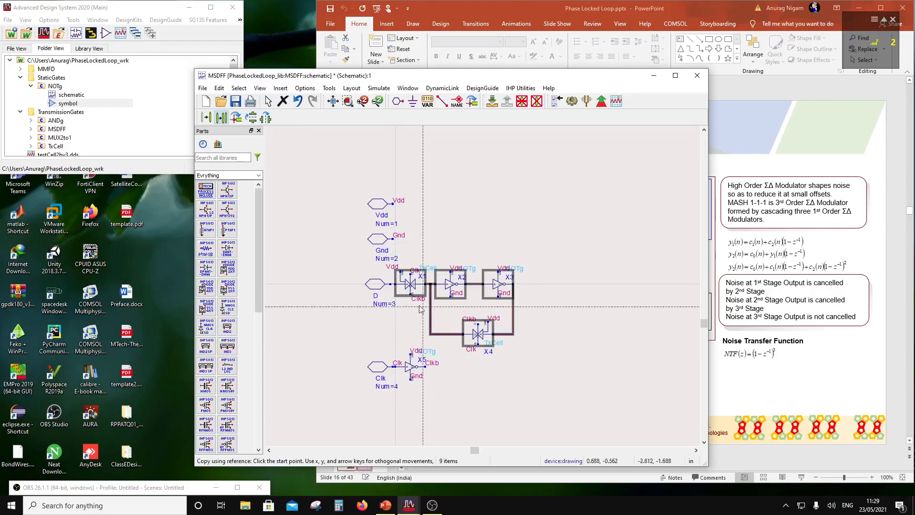
click(396, 284)
click(533, 285)
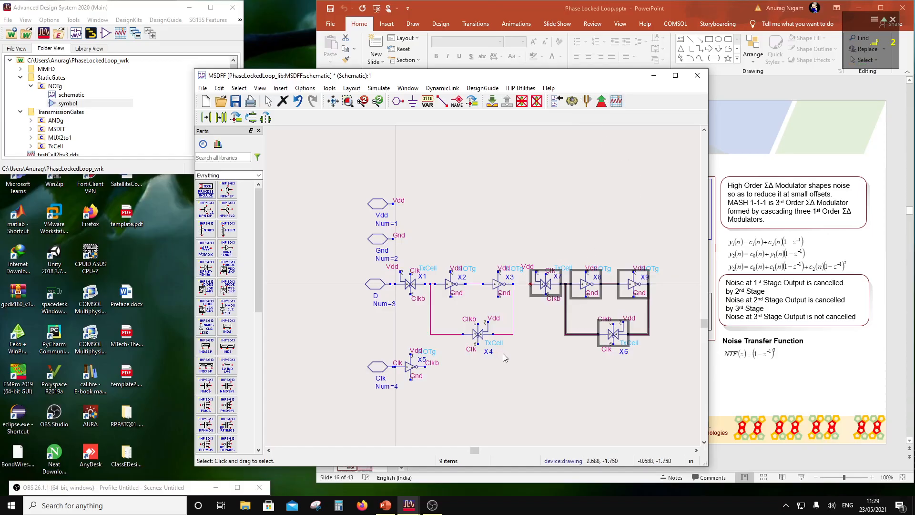
- Shift X8, X9 and X6 further right, leaving X7 set apart
drag(595, 311, 494, 288)
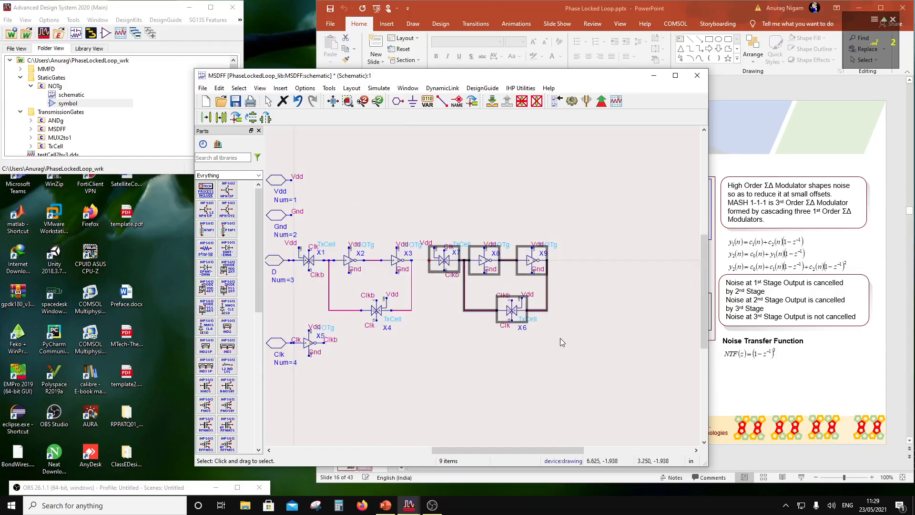
drag(602, 349, 460, 221)
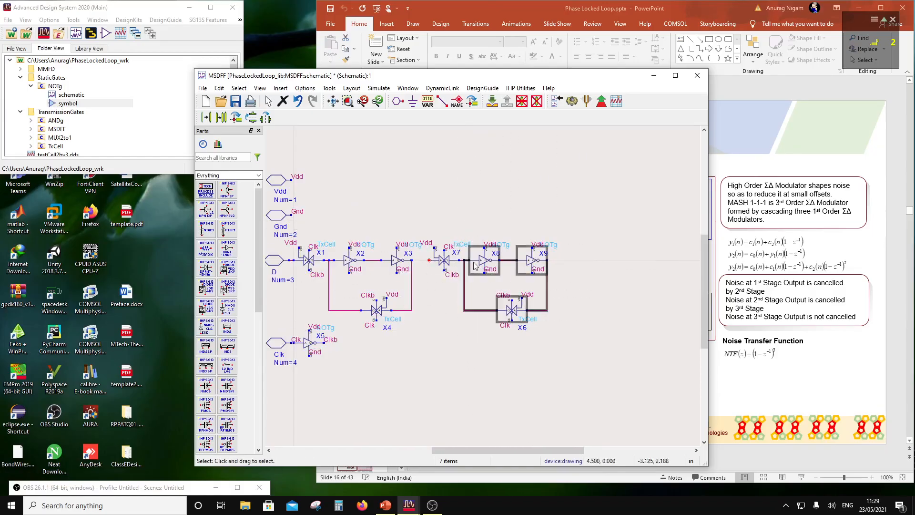
drag(476, 266, 511, 266)
click(462, 334)
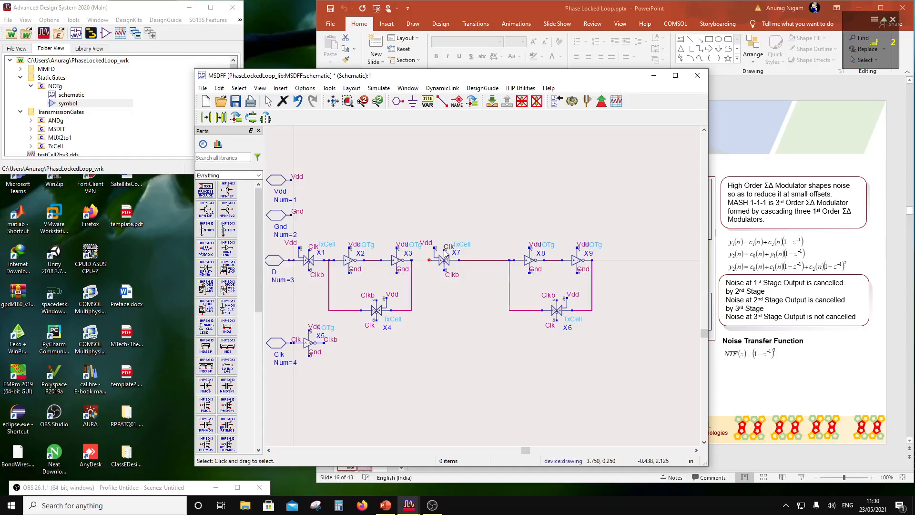
- Delete the X7–X8 wire and copy X7 into the gap as X10
click(481, 262)
key(Delete)
drag(472, 291, 418, 228)
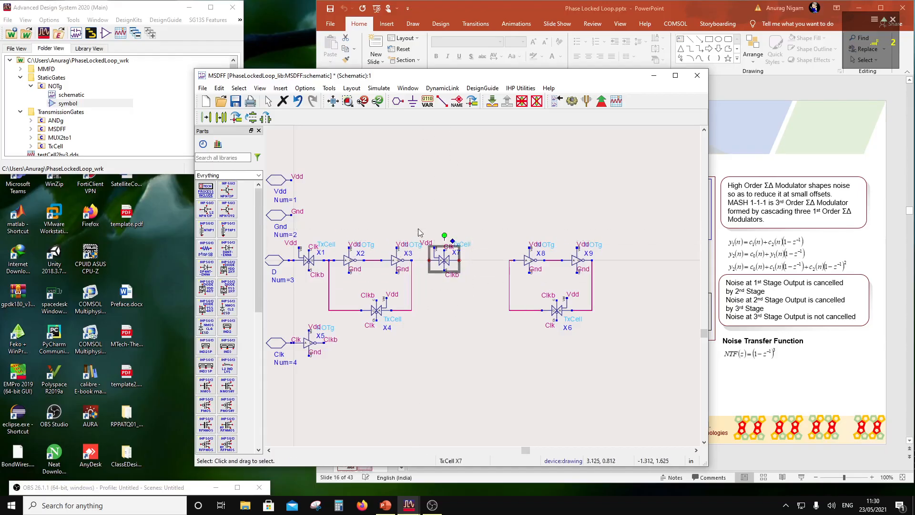
click(221, 117)
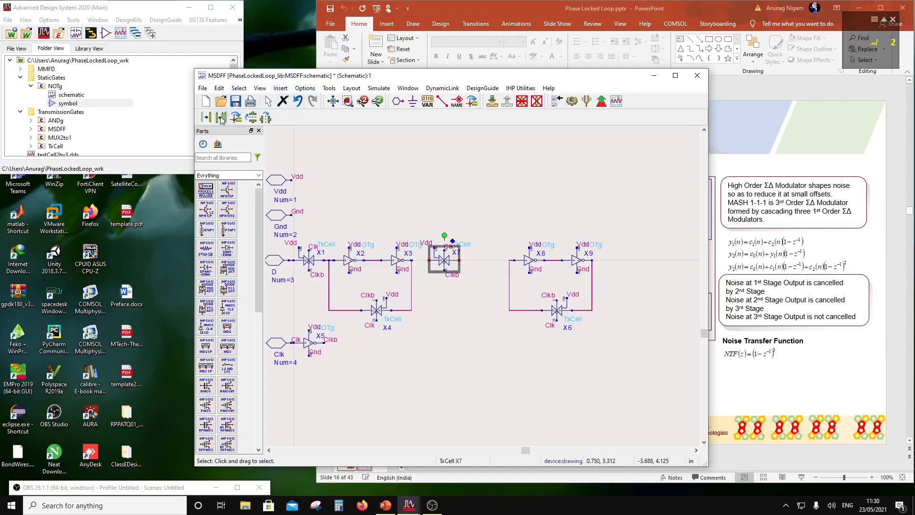
click(430, 261)
click(472, 262)
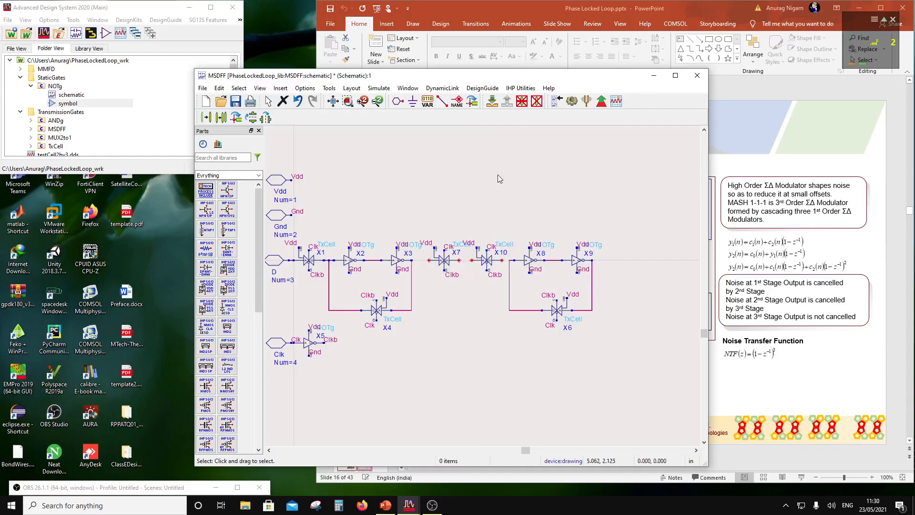
- Delete X10's Clk and Clkb labels
click(493, 246)
key(Delete)
click(495, 276)
key(Delete)
- Wire X10's output to inverter X8's input
click(442, 101)
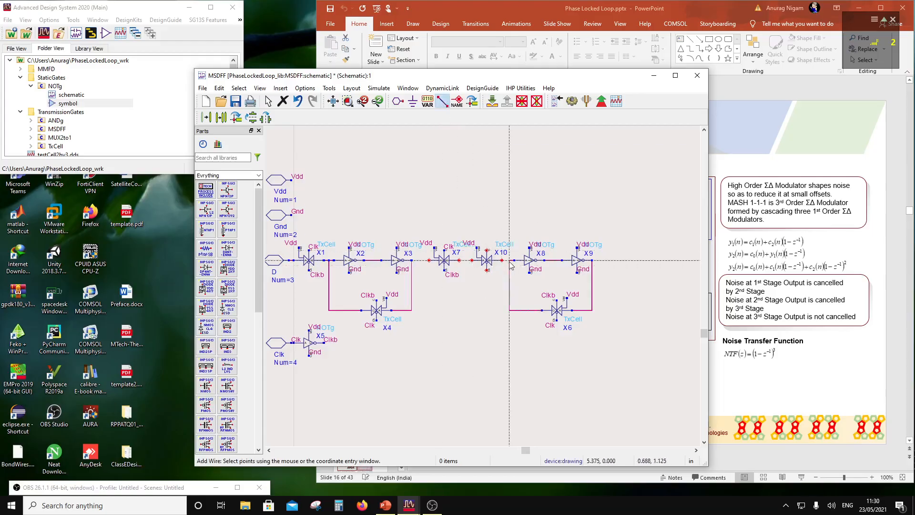
click(509, 261)
click(502, 261)
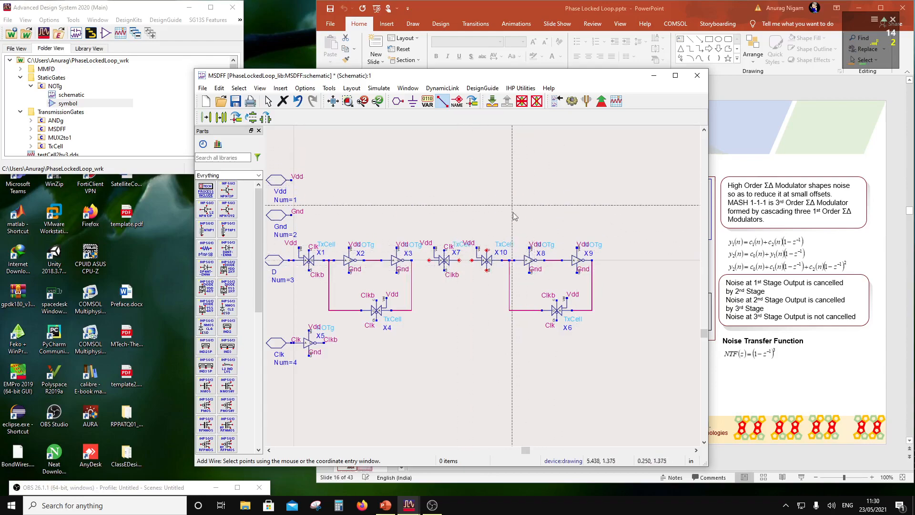
key(Escape)
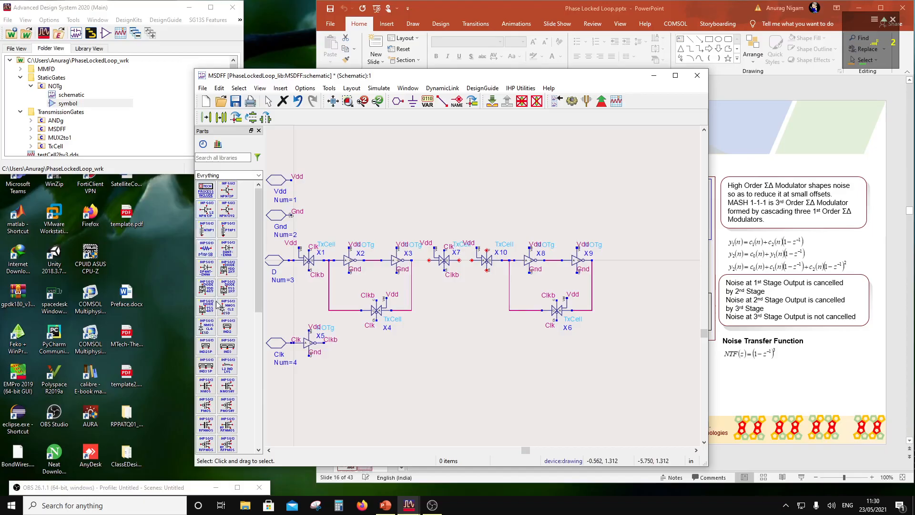
- Push into inverter X2, copy PMOS P1 and the TIE cell, then return to MSDFF
click(356, 268)
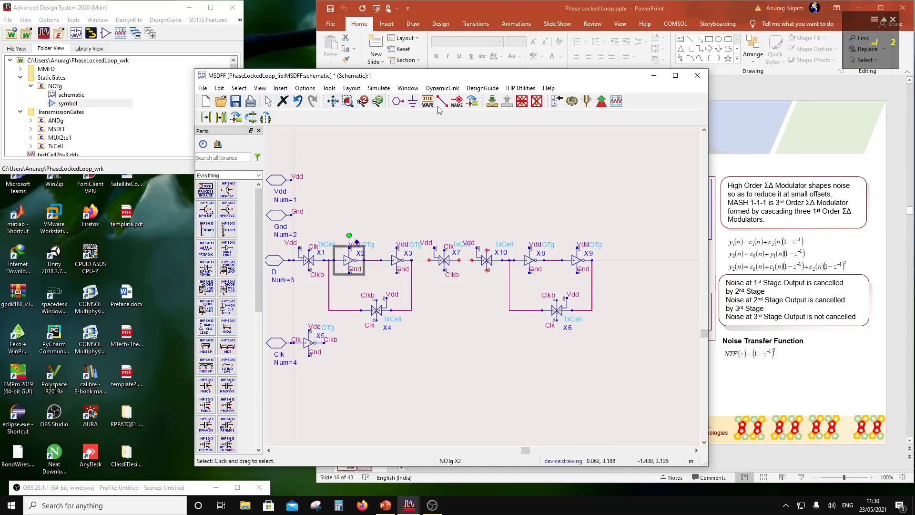
click(492, 101)
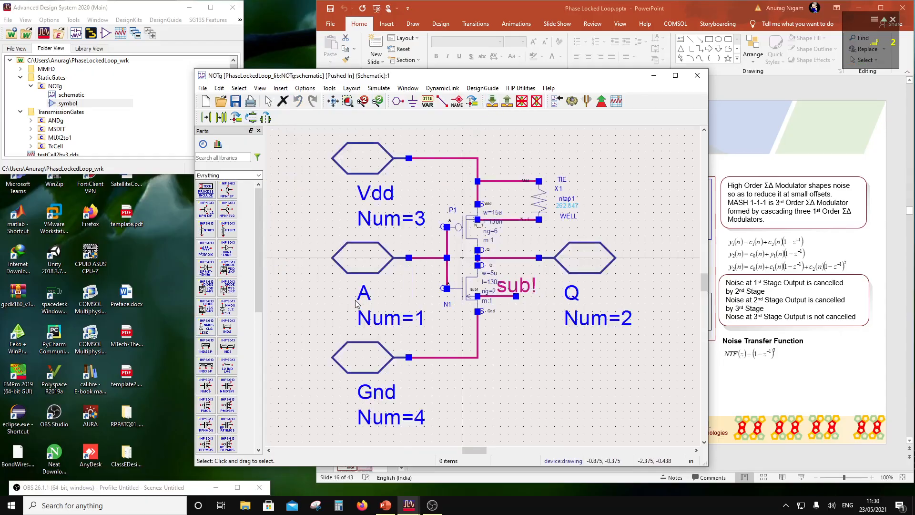
drag(426, 138, 555, 252)
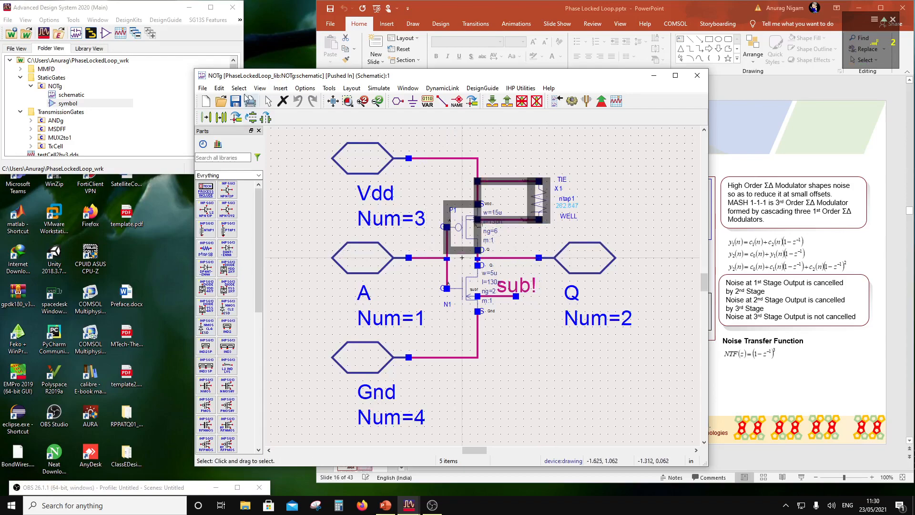
click(220, 89)
click(232, 144)
click(507, 101)
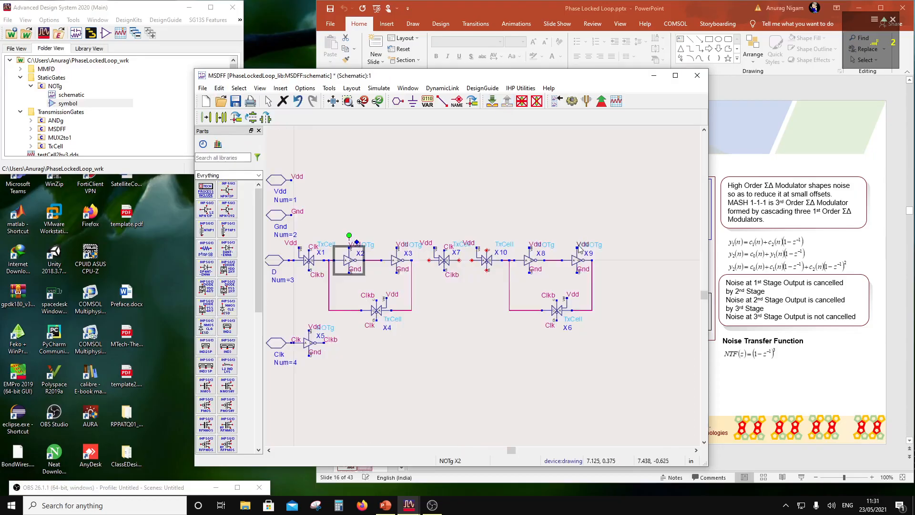
- Paste the copied part just above X10
click(219, 89)
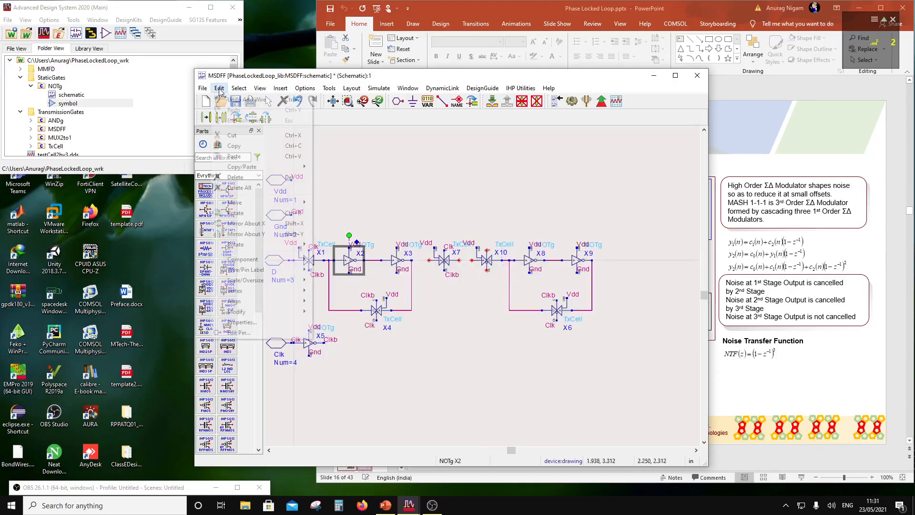
click(234, 156)
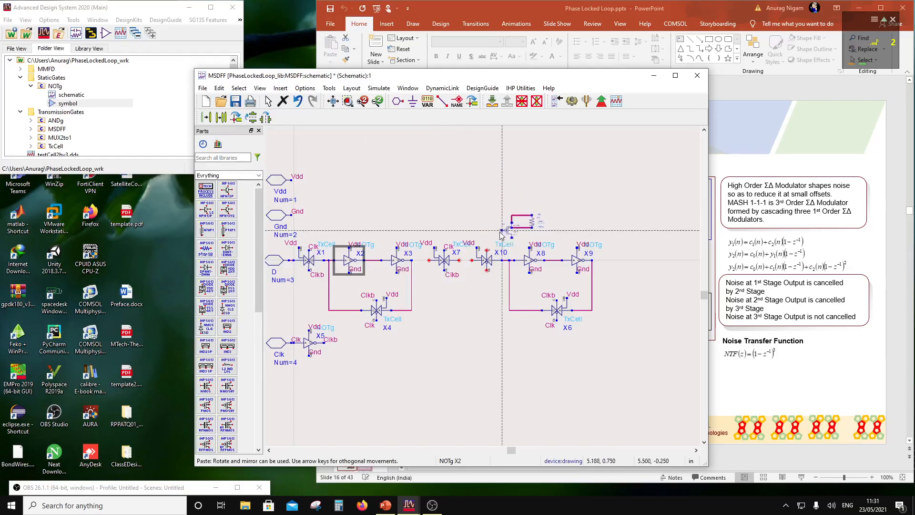
click(498, 240)
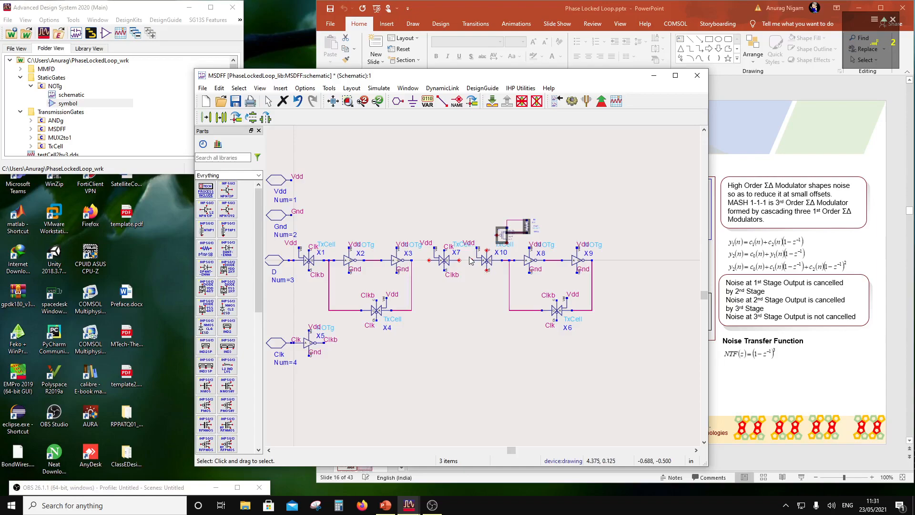
- Replace the X10–X6 wire with a new one from the pin left of X10 to X6
click(511, 286)
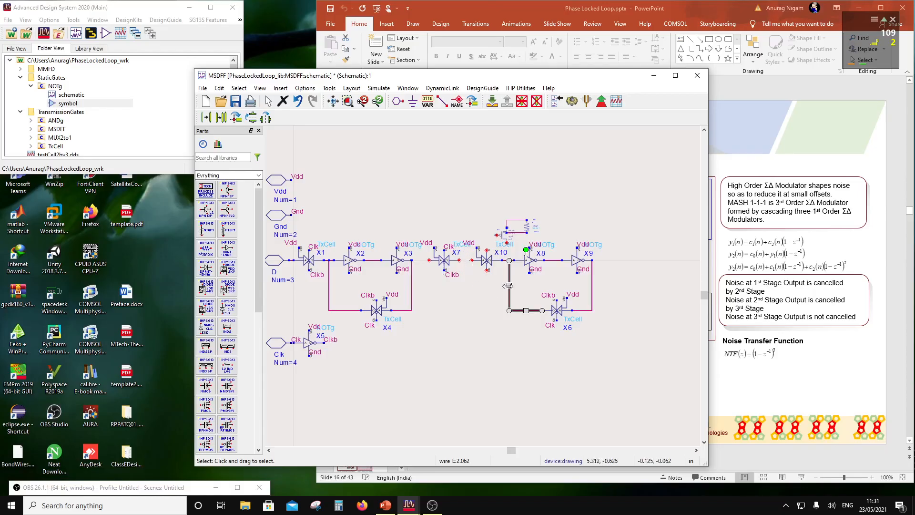
key(Delete)
click(442, 101)
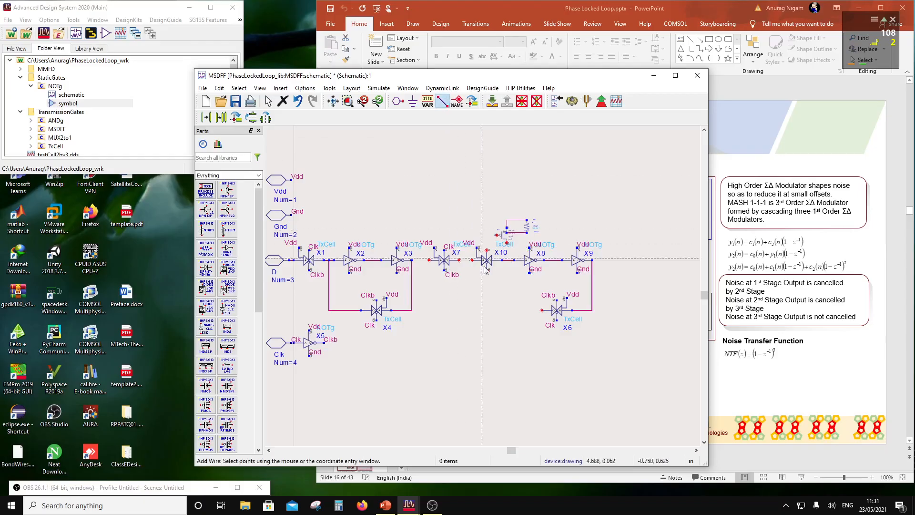
click(472, 261)
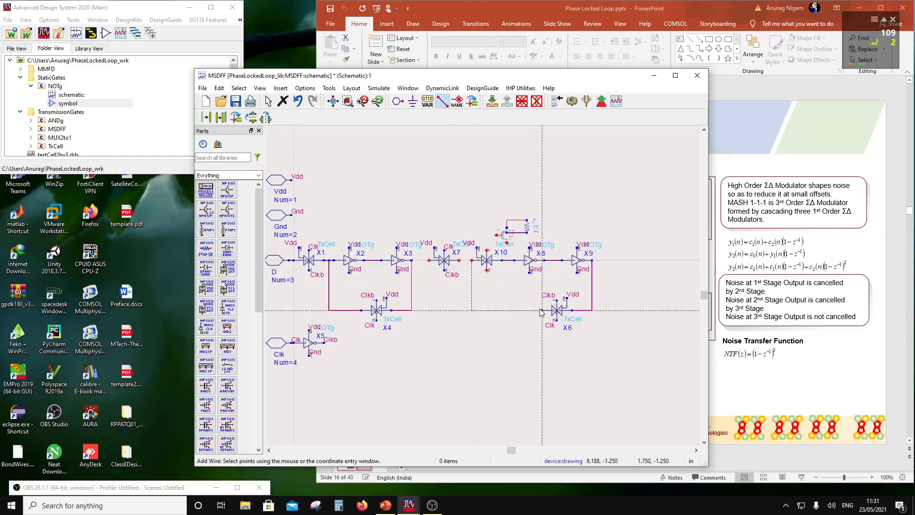
click(542, 310)
key(Escape)
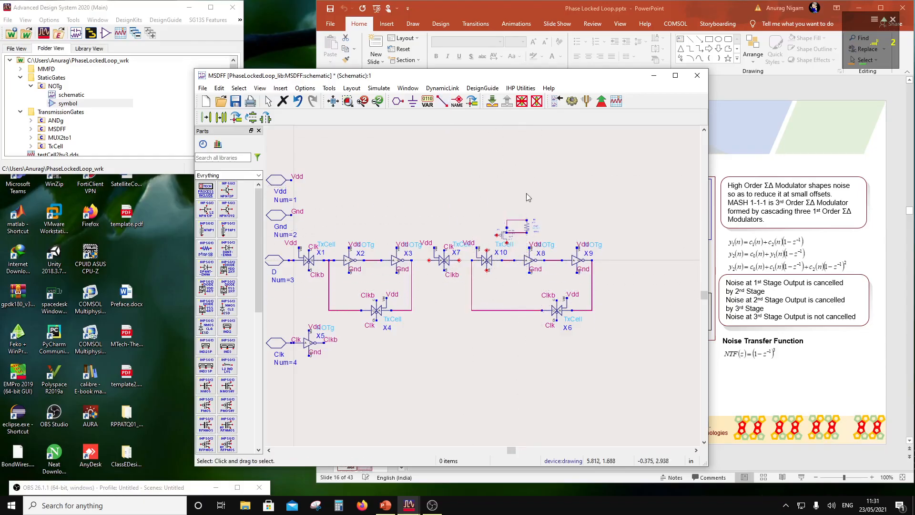
- Wire X7's input down and left to the X2–X3 node
click(442, 101)
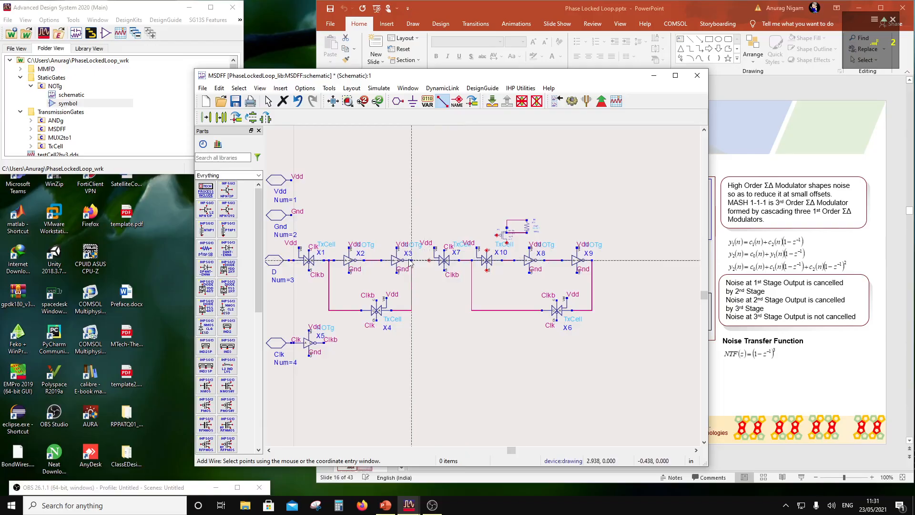
click(429, 260)
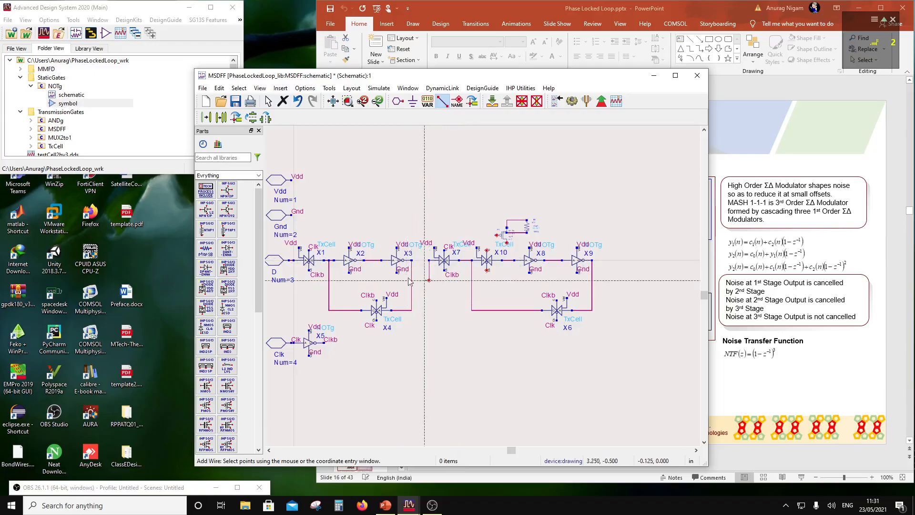
click(429, 280)
click(374, 260)
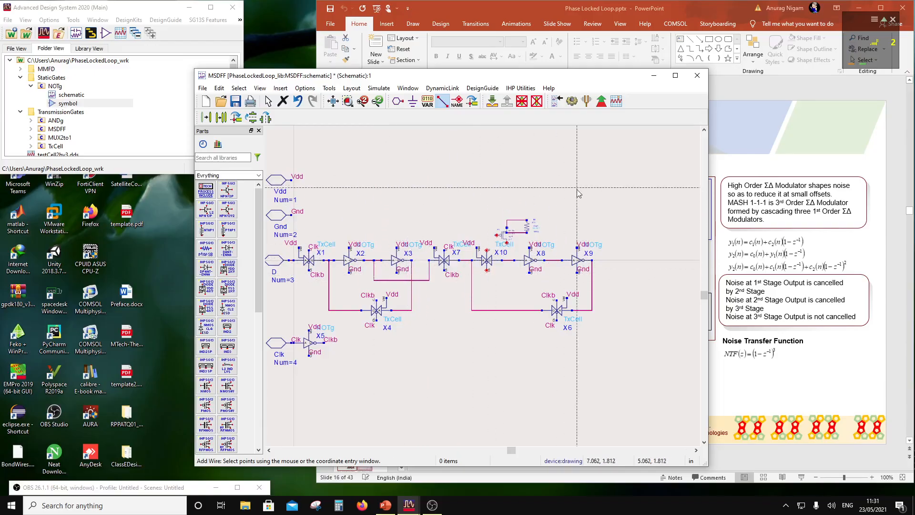
key(Escape)
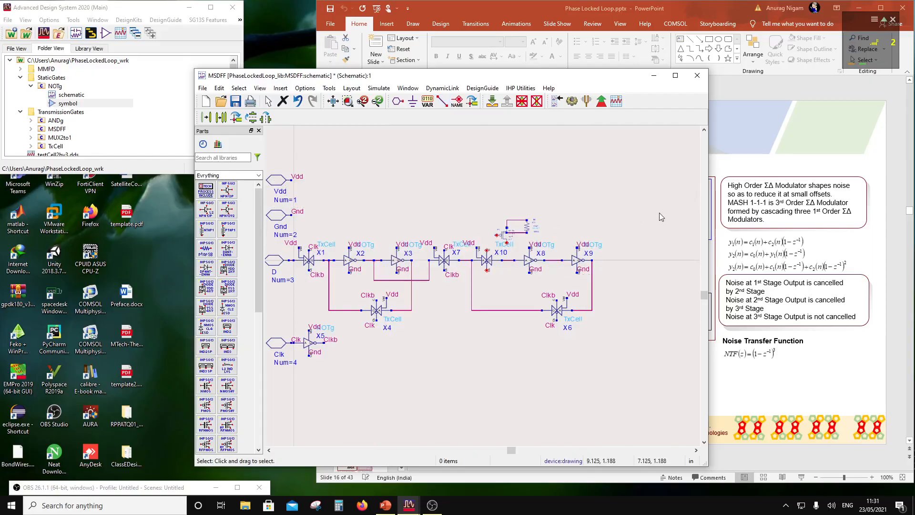
- Add a flipped pin named Q at the upper right of the schematic
click(398, 100)
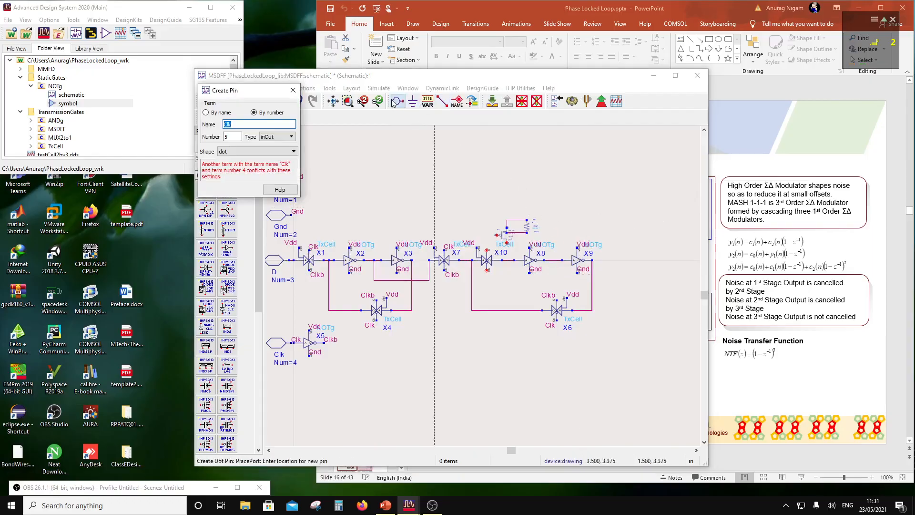
text(Q)
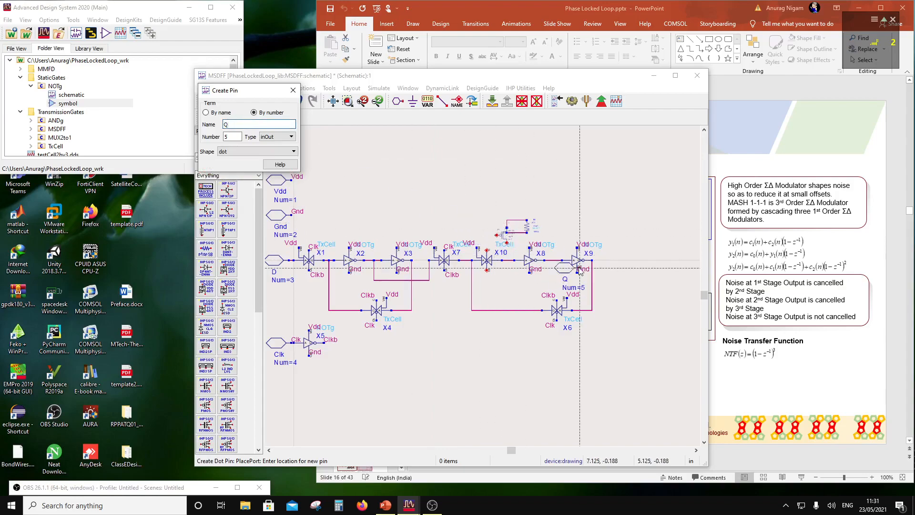
click(475, 103)
click(475, 104)
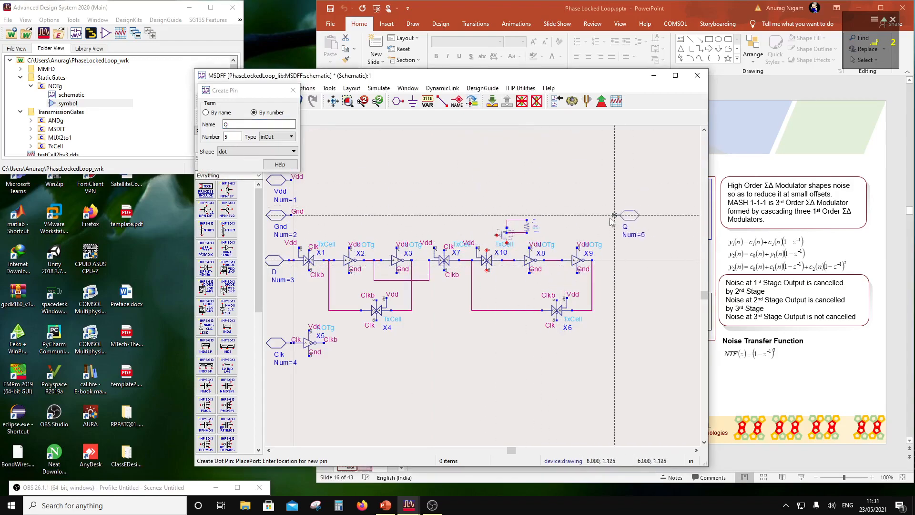
click(605, 216)
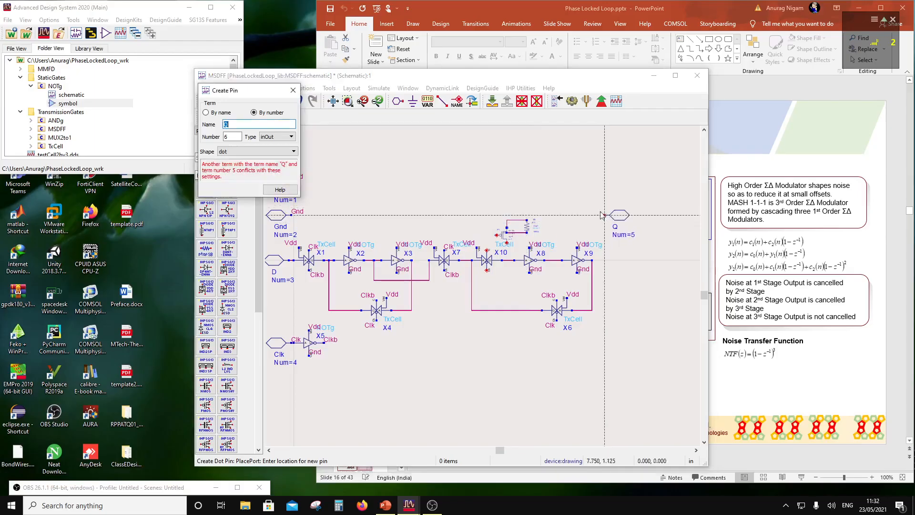
- Wire the Q pin left and down to the node between X8 and X9
click(443, 100)
click(605, 215)
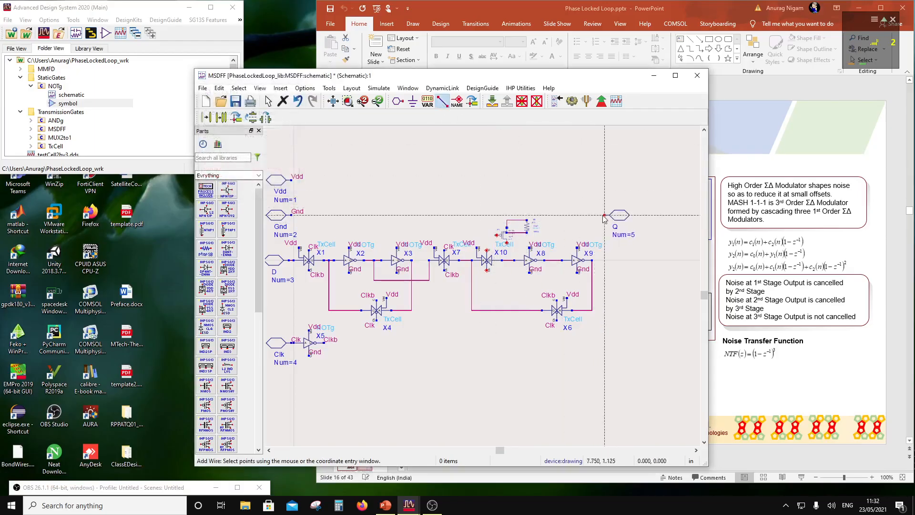
click(562, 215)
click(562, 259)
key(Escape)
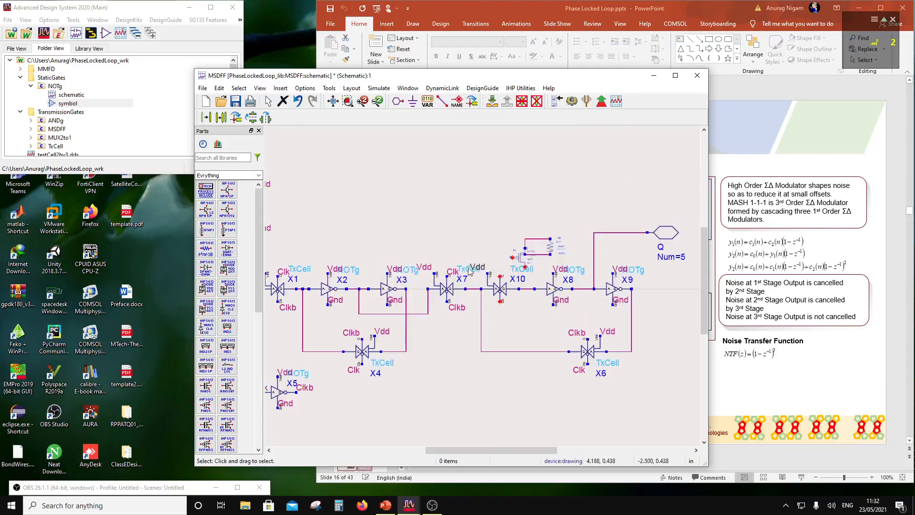
scroll(492, 279, down, 1)
scroll(470, 326, up, 1)
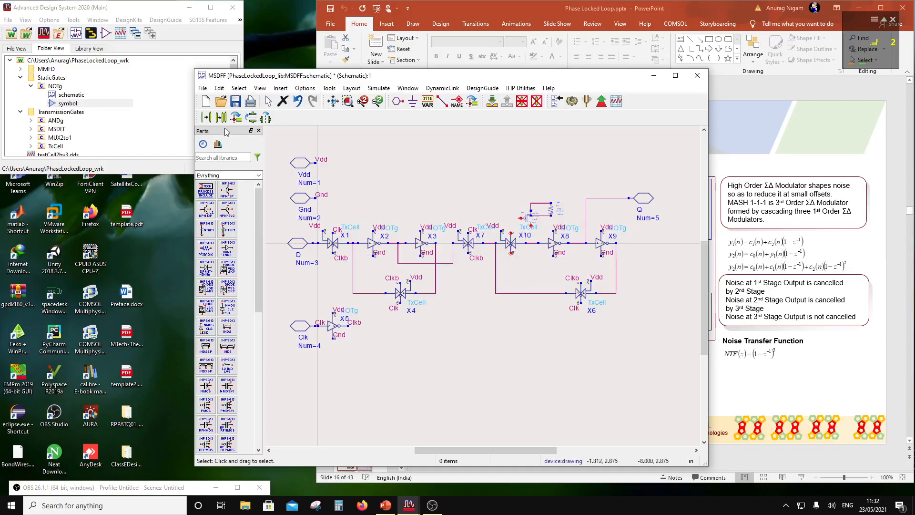
- Place a pin renamed Reset (number 6) just right of the Clk pin
click(398, 101)
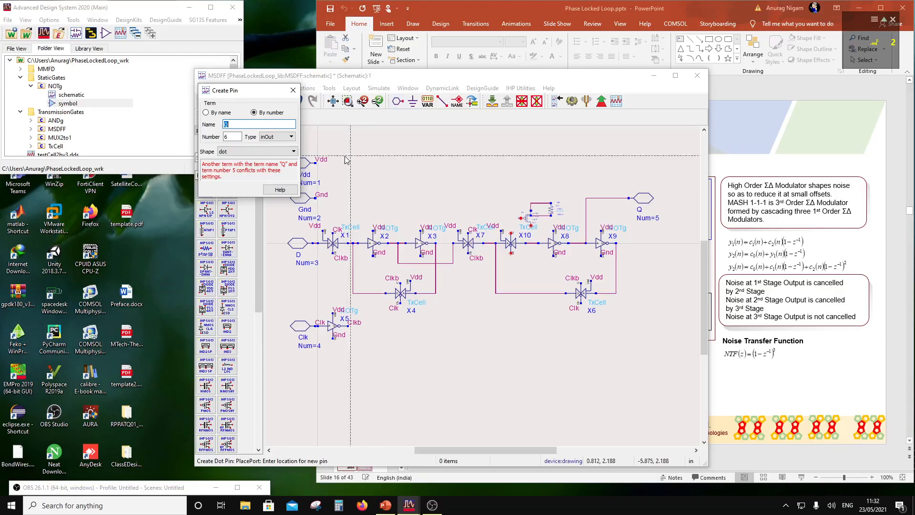
double_click(236, 125)
text(Reset)
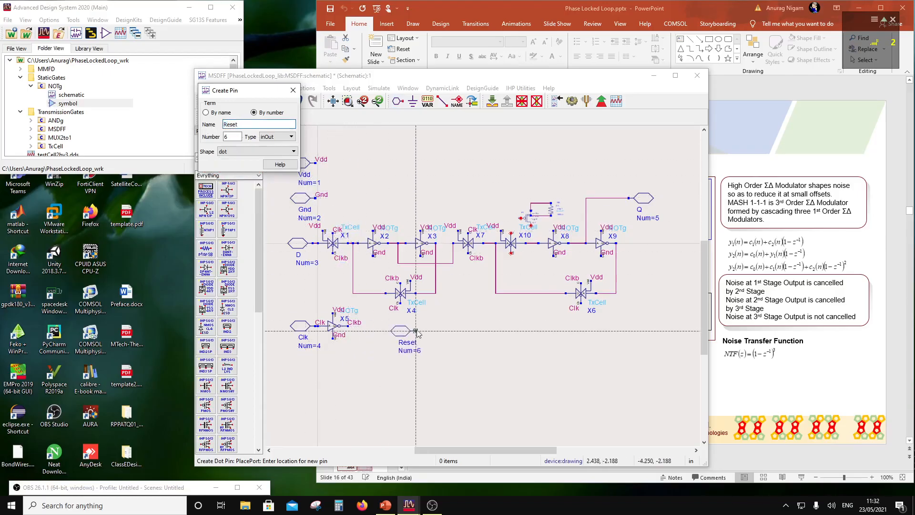
click(416, 327)
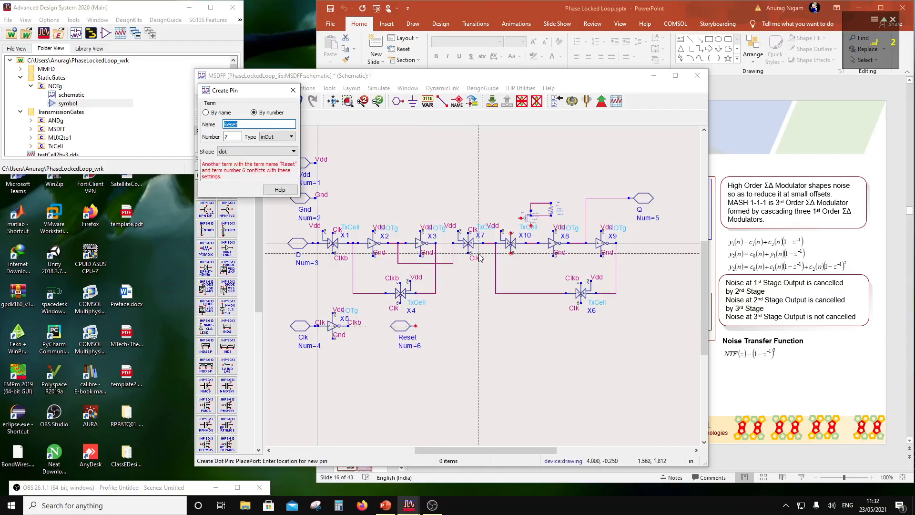
key(Escape)
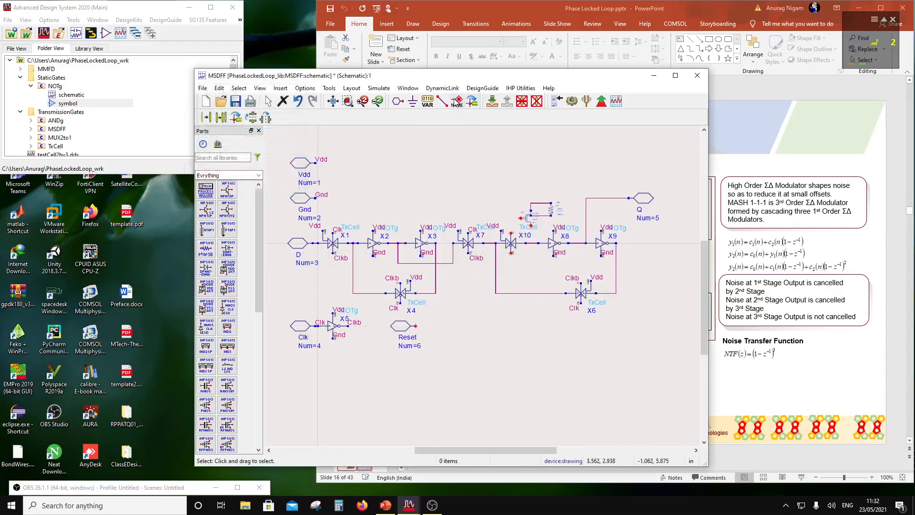
click(442, 100)
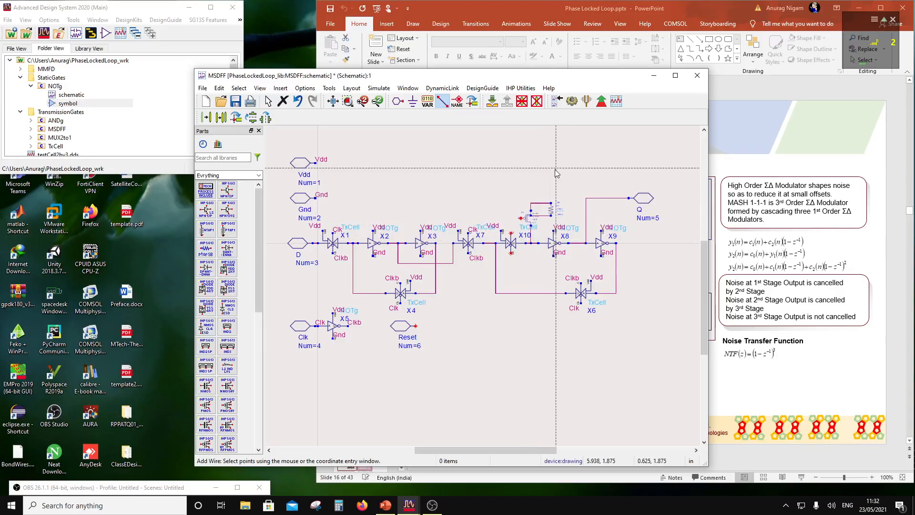
key(Escape)
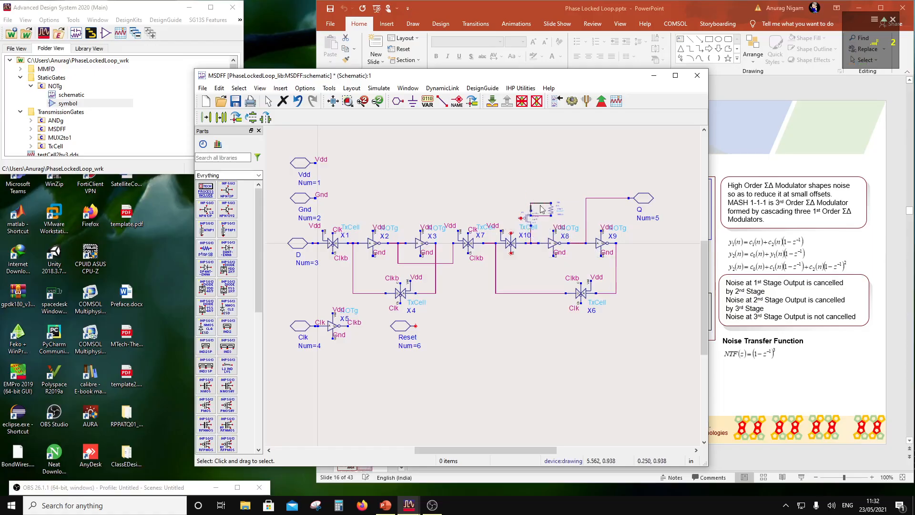
- Label the wire above X10 with the net name Vdd
click(456, 101)
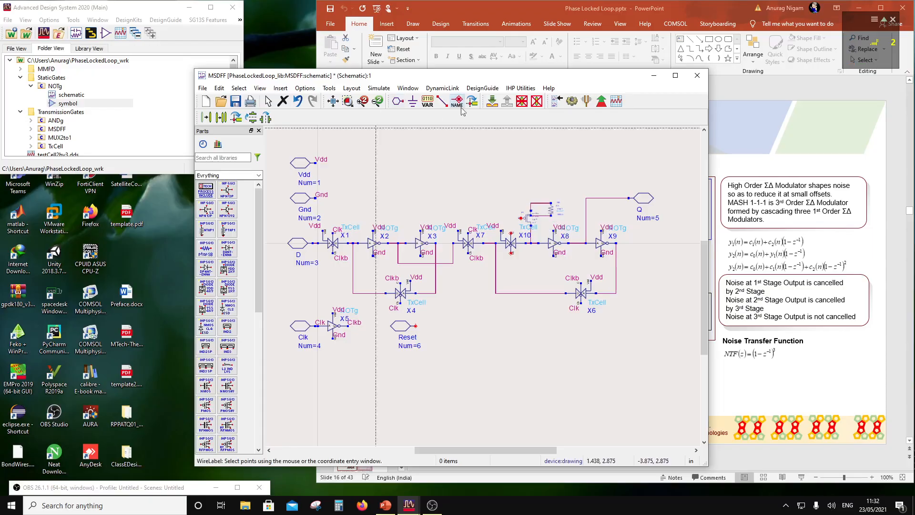
click(542, 205)
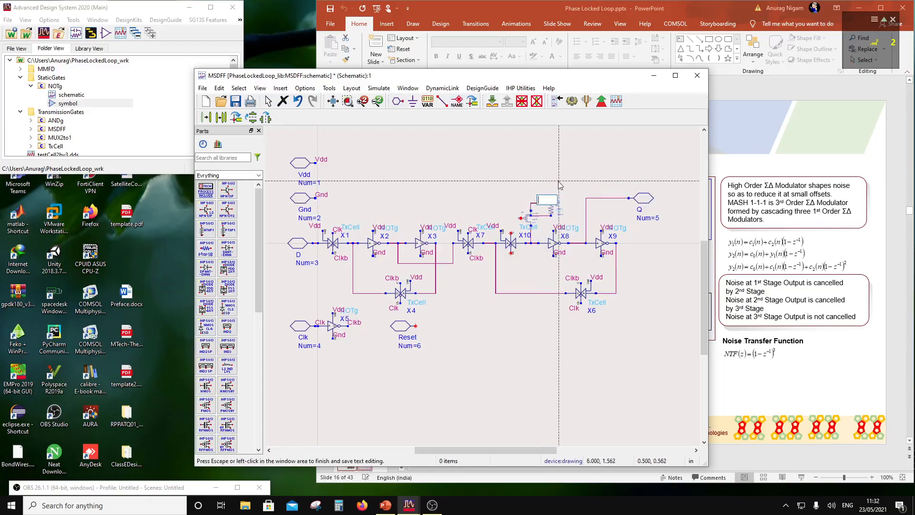
text(Vdd)
click(561, 186)
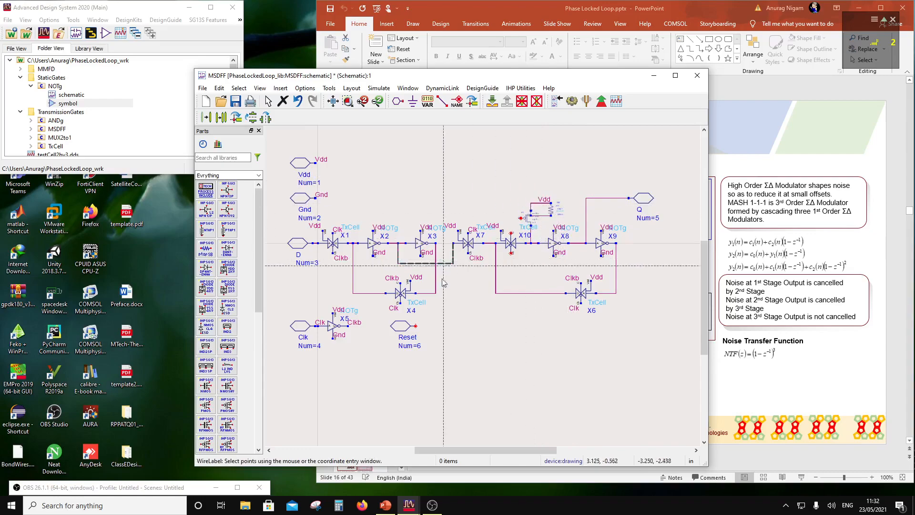
click(521, 218)
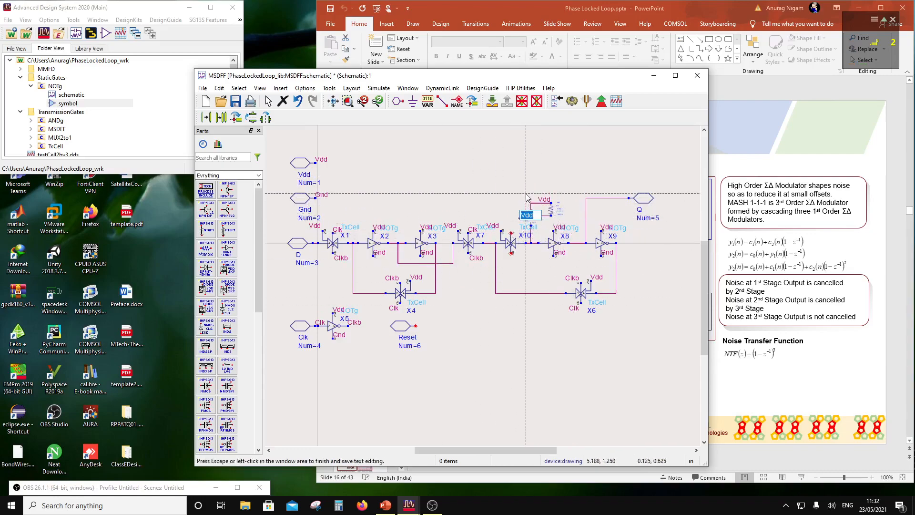
key(Escape)
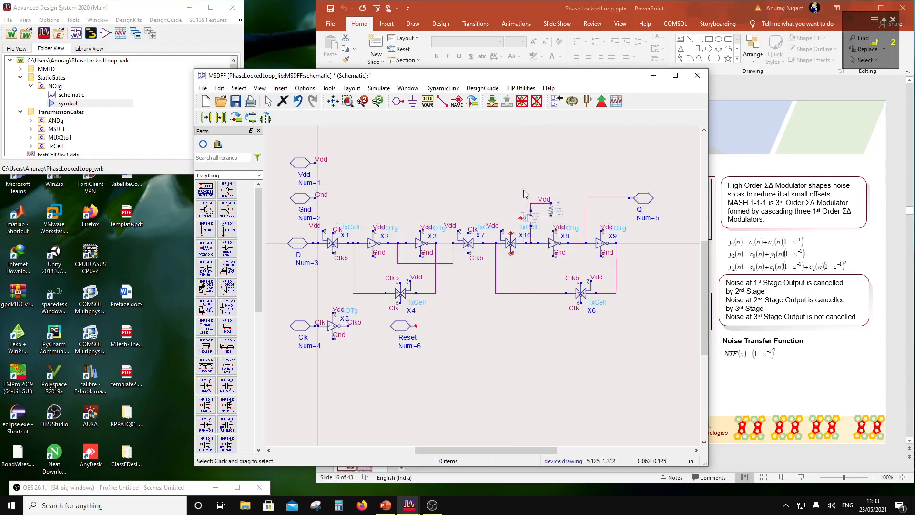
- Wire the small component's left pin to X10's top pin
click(442, 101)
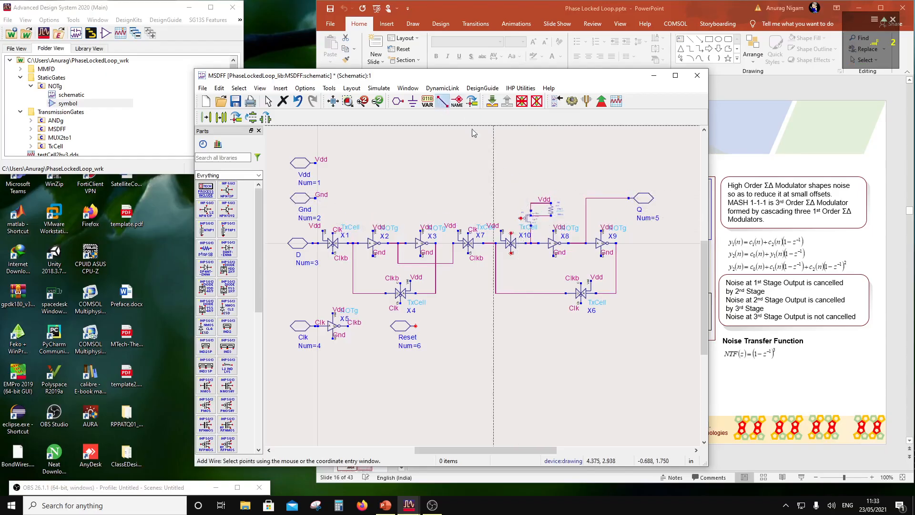
click(520, 218)
click(511, 233)
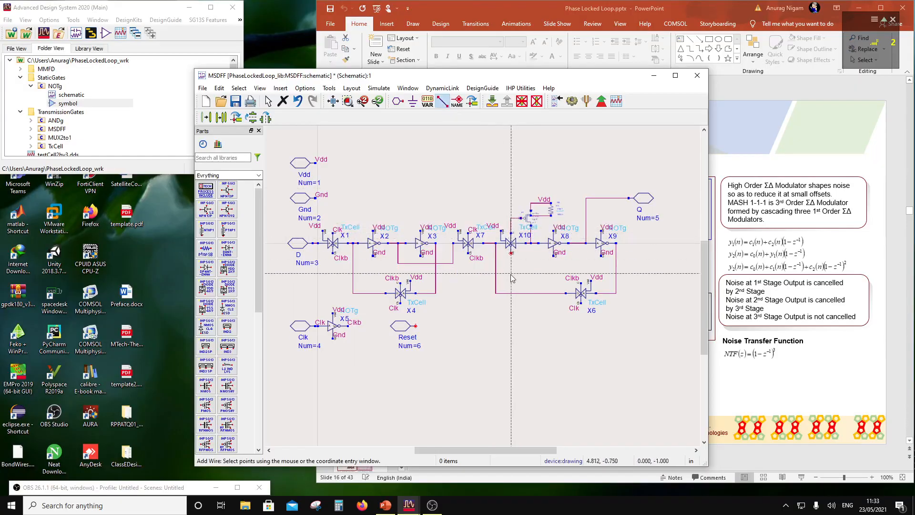
key(Escape)
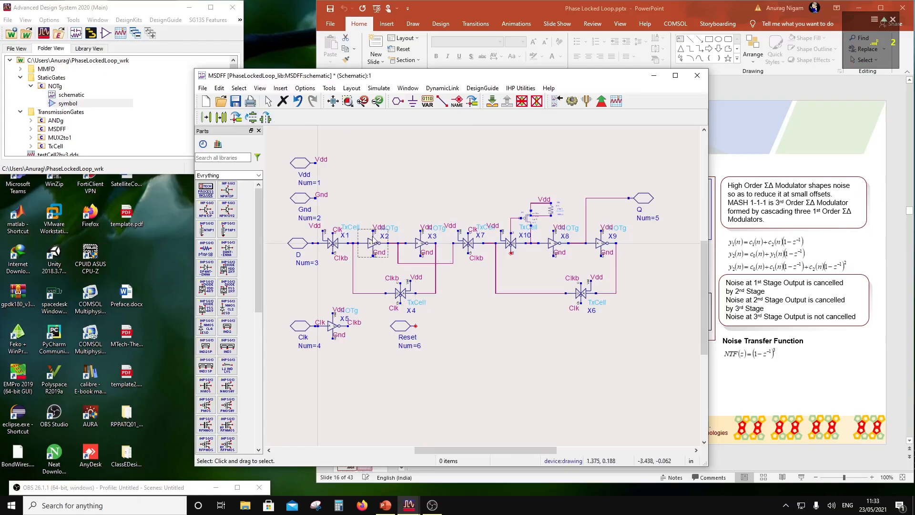
- Copy the X2 inverter by reference and place the copy, X12, beside the Reset port
click(374, 241)
click(221, 117)
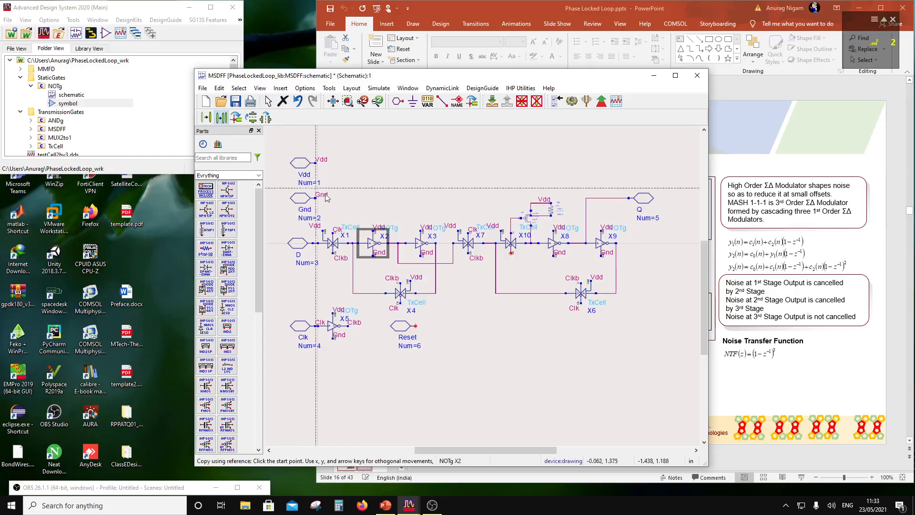
click(363, 249)
click(429, 332)
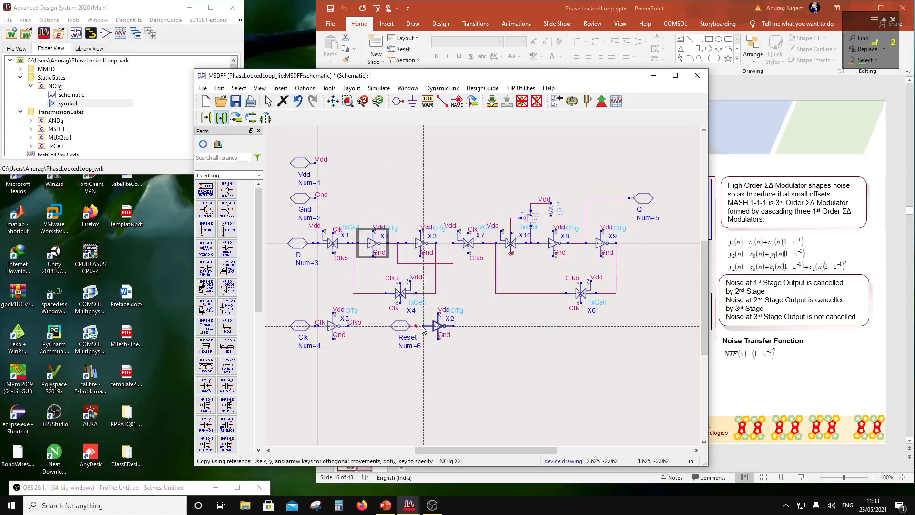
click(509, 364)
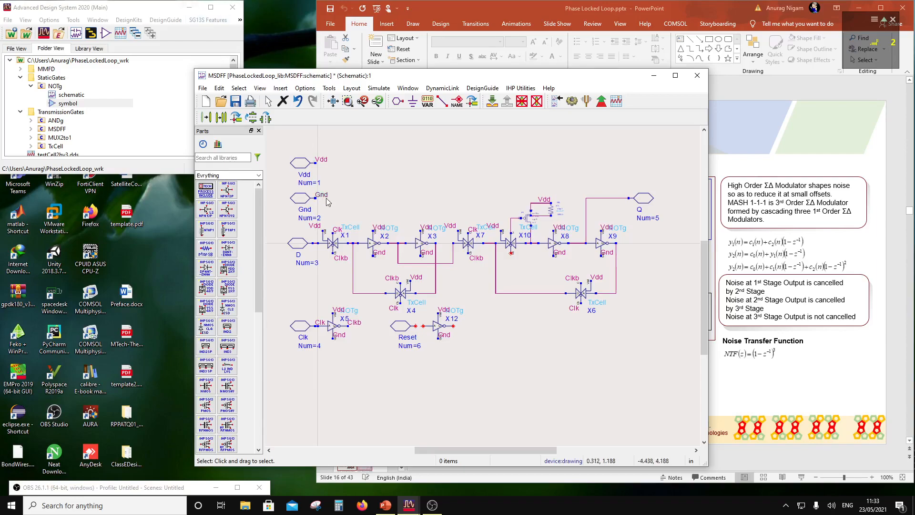
- Wire the Reset port to X12's input and name that net rst
click(443, 101)
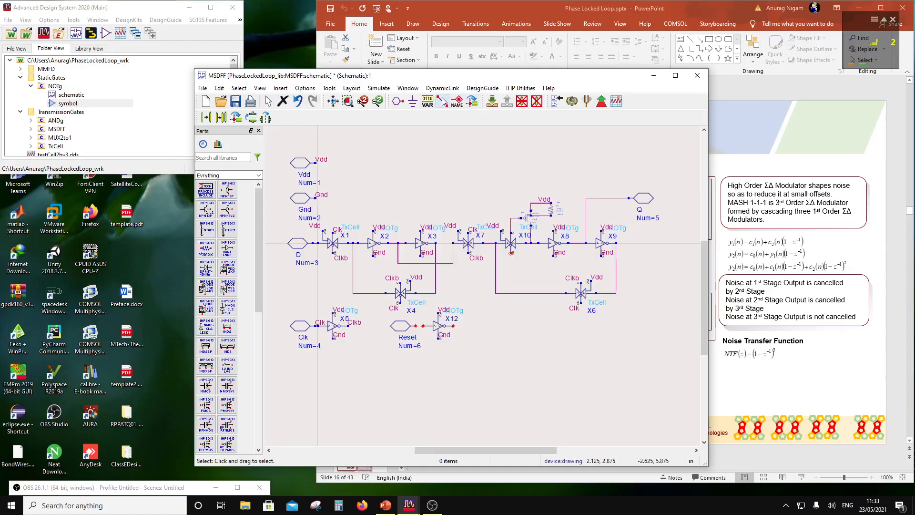
click(416, 326)
click(424, 326)
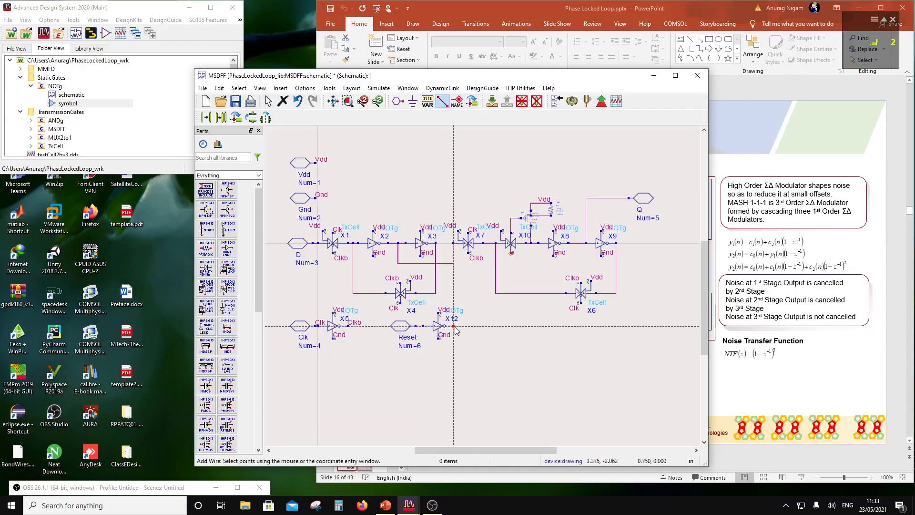
click(456, 101)
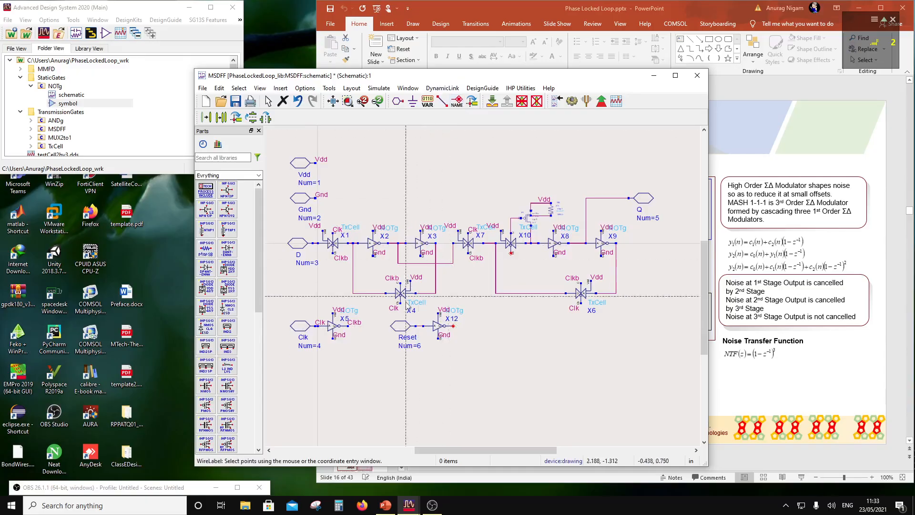
click(416, 326)
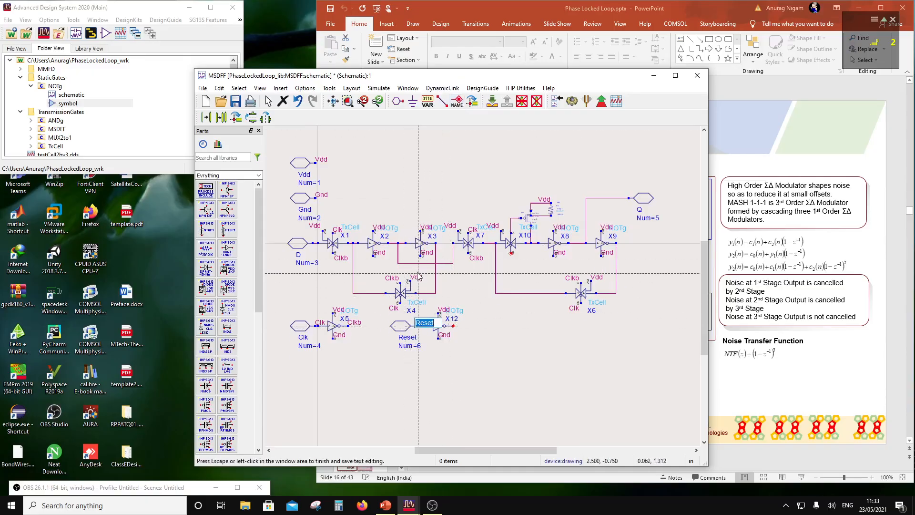
text(rst)
key(Return)
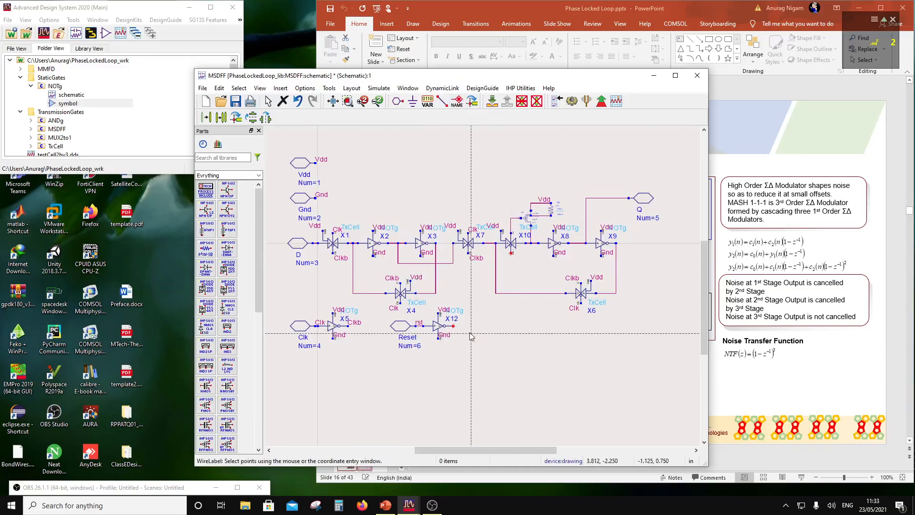
- Label X12's output and X10's lower pin rstb, nudging the X10 label down
click(454, 326)
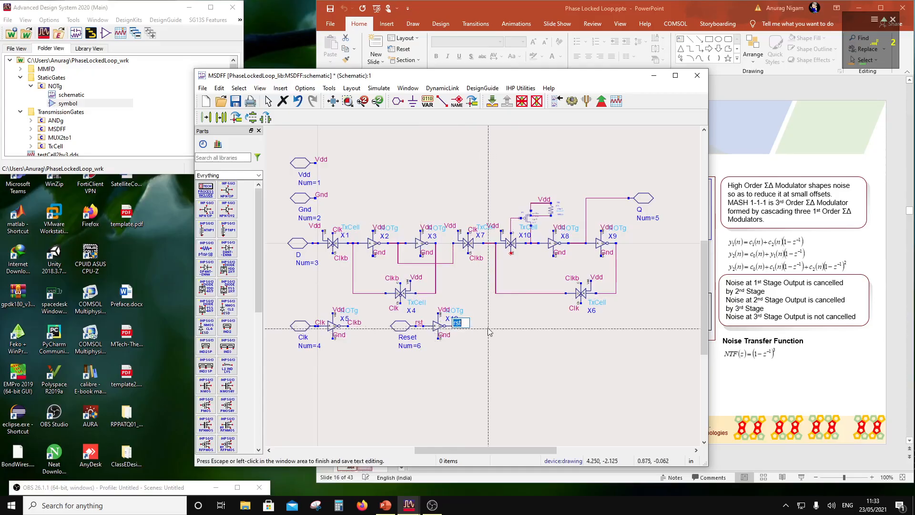
text(rstb)
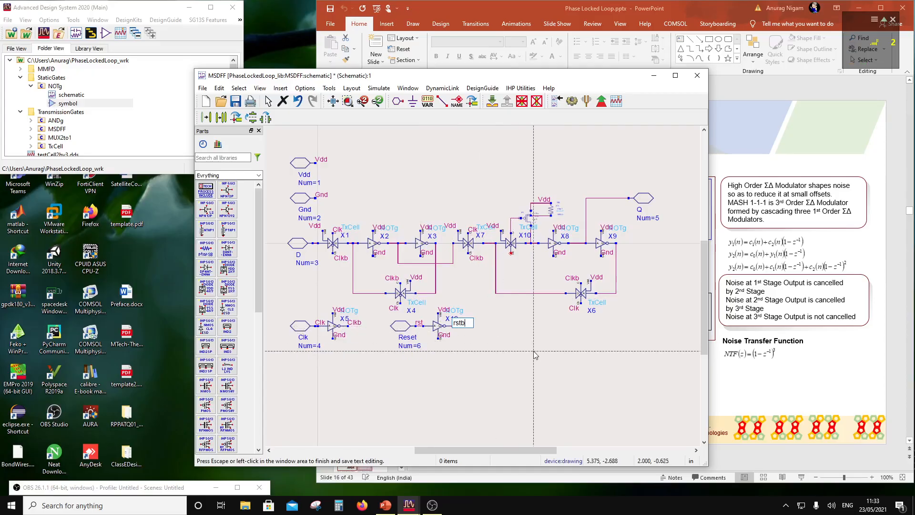
key(Return)
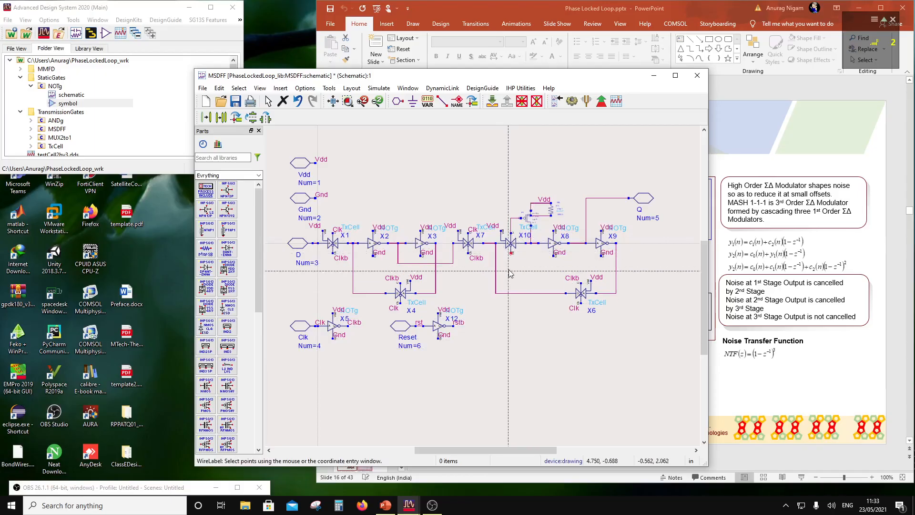
click(510, 253)
key(Return)
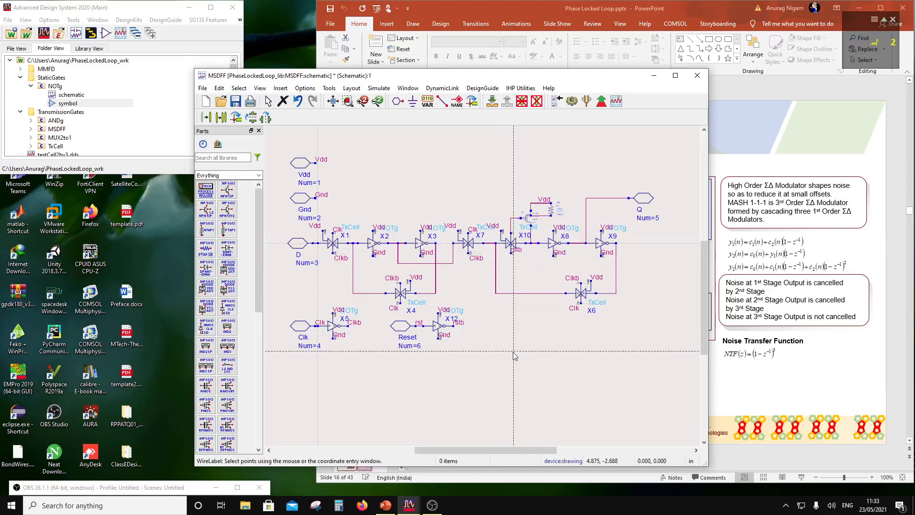
key(Escape)
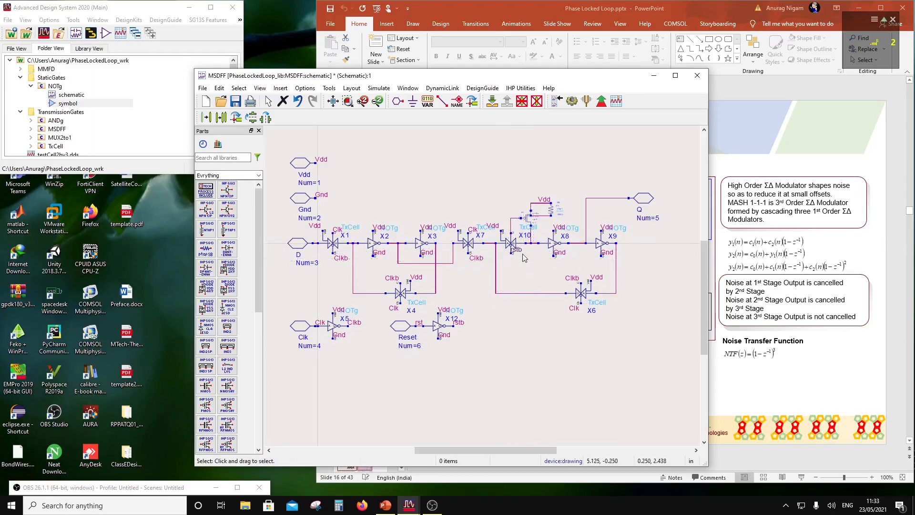
drag(523, 253, 524, 262)
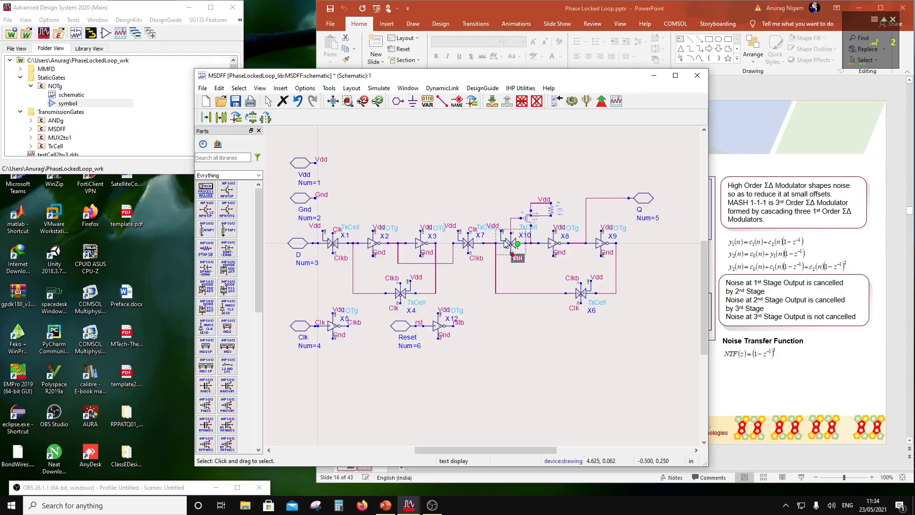
- Label the wire at X10's top pin rst so it joins the reset net
click(456, 102)
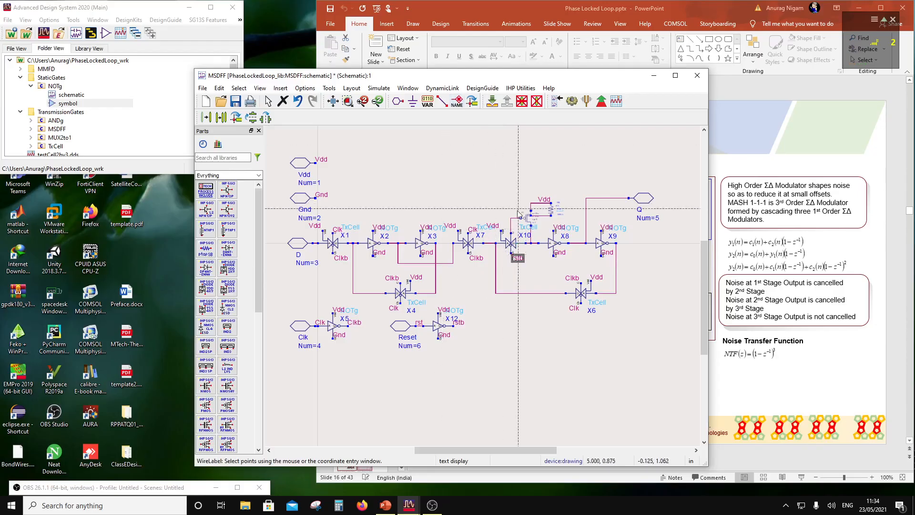
click(513, 217)
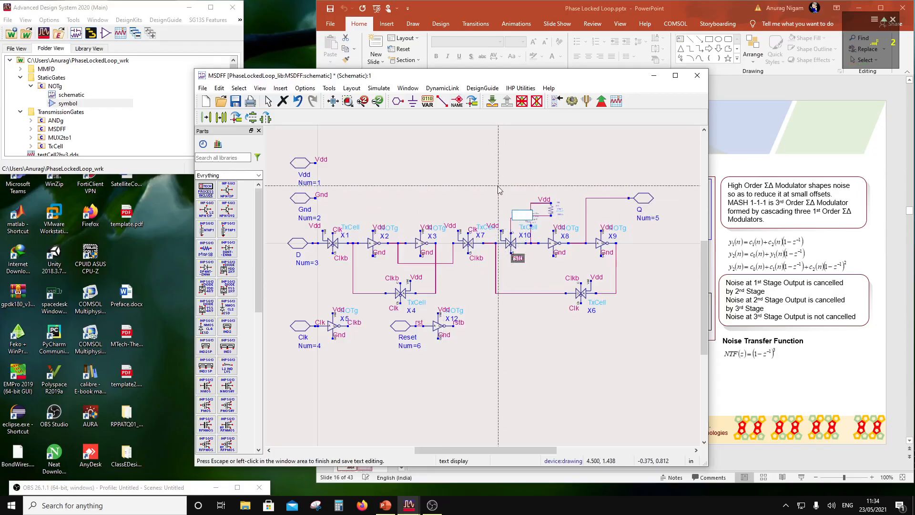
text(rst)
key(Escape)
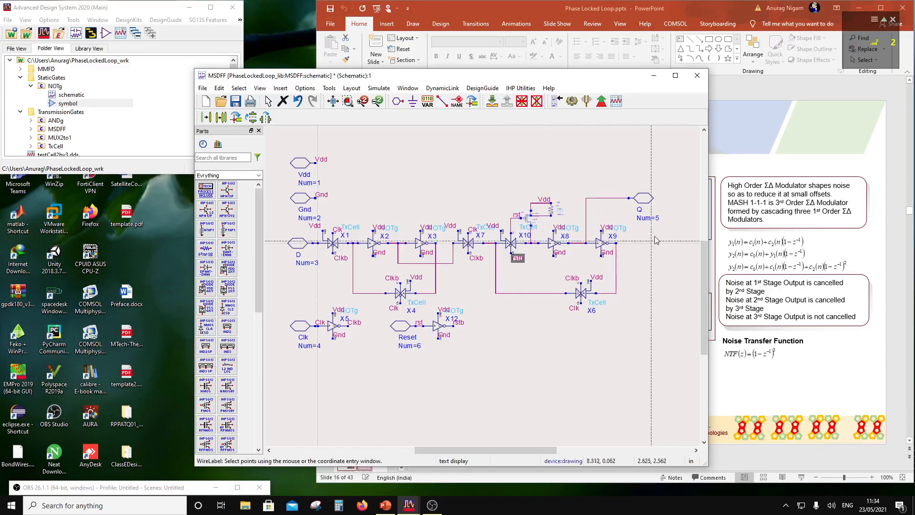
click(491, 327)
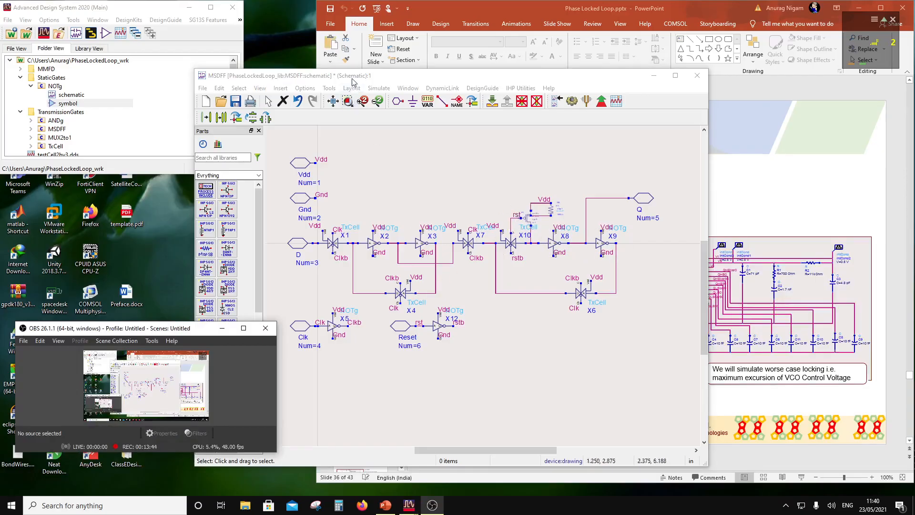
- Save the MSDFF schematic
click(237, 102)
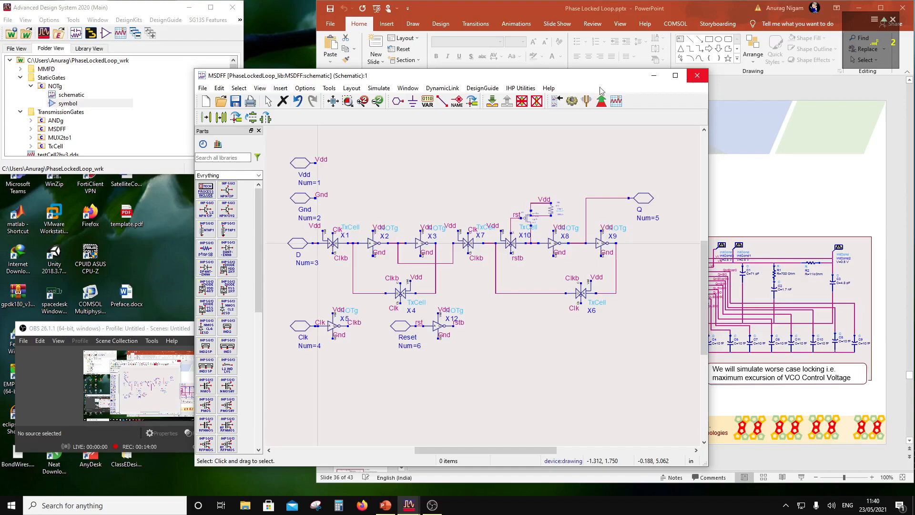
- Close the schematic and generate a new symbol view for the MSDFF cell
click(698, 77)
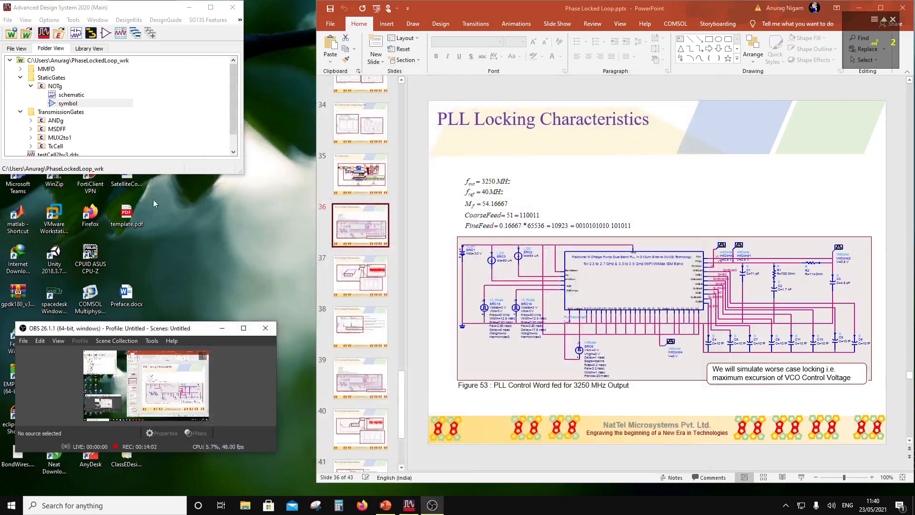
scroll(41, 134, down, 1)
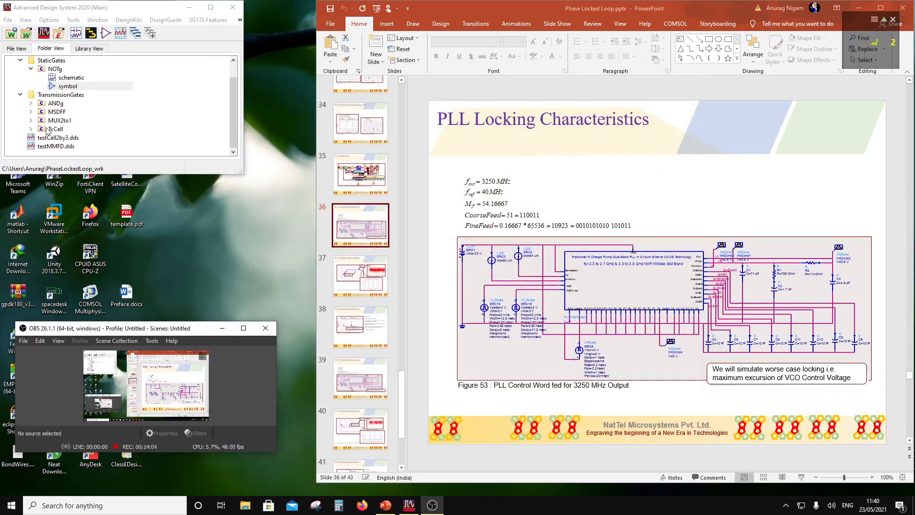
right_click(51, 111)
mouse_move(90, 131)
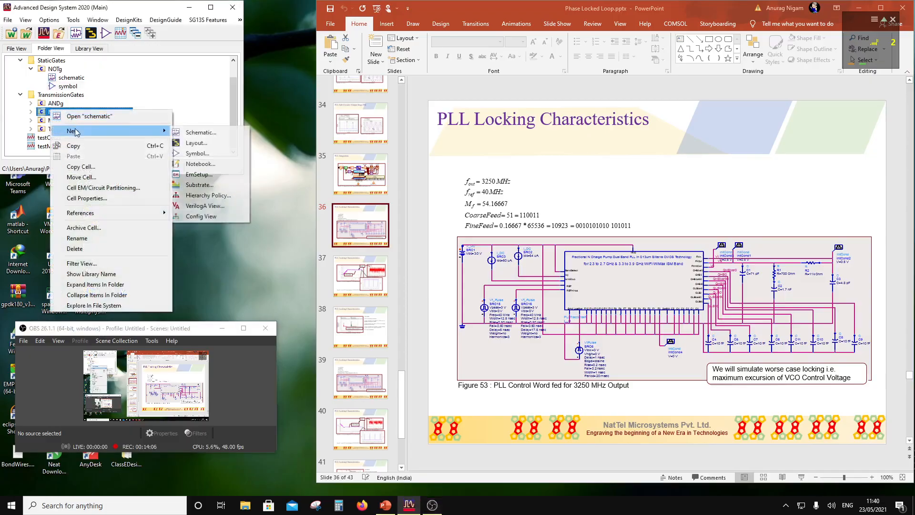
click(205, 142)
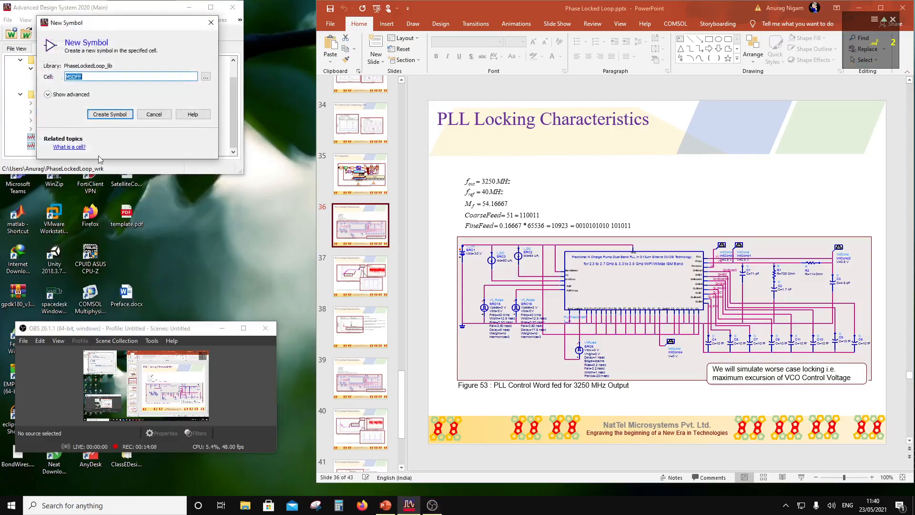
click(109, 116)
- Accept the generated symbol and move pin 5 down level with the Q label
click(129, 367)
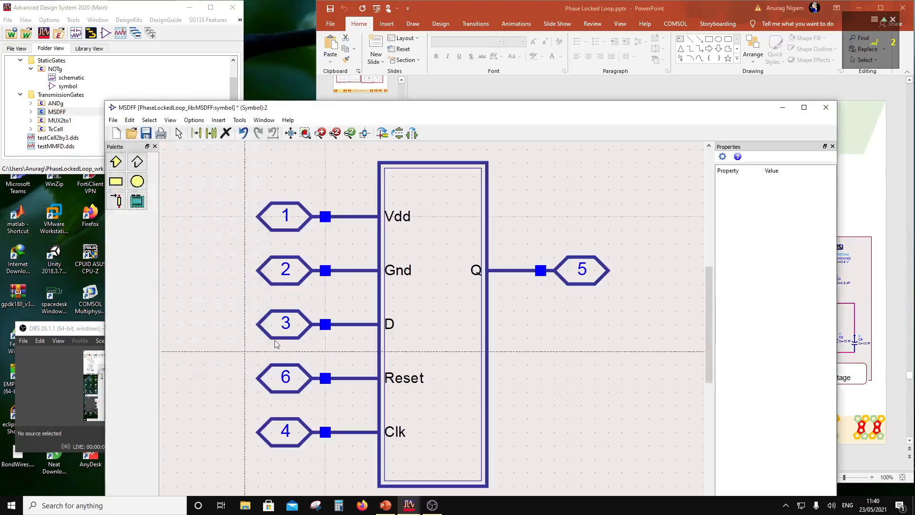
scroll(429, 324, down, 3)
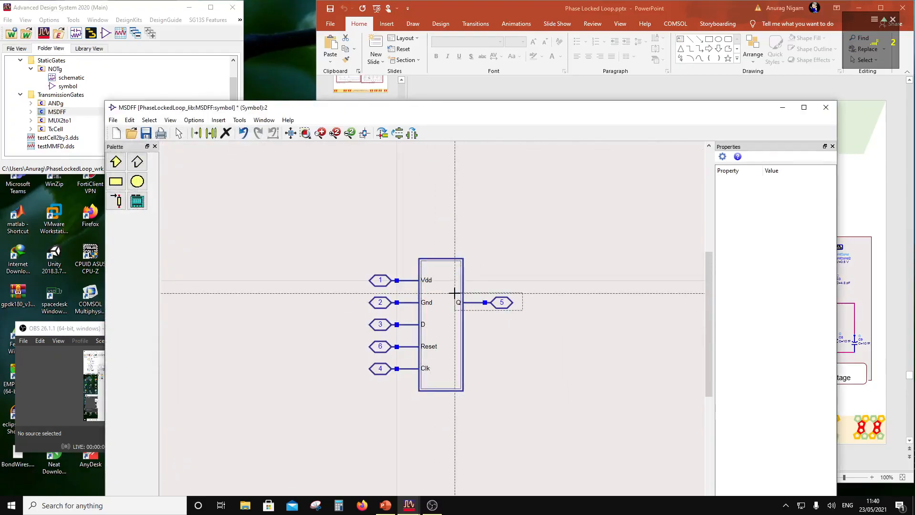
click(469, 306)
drag(468, 305, 469, 328)
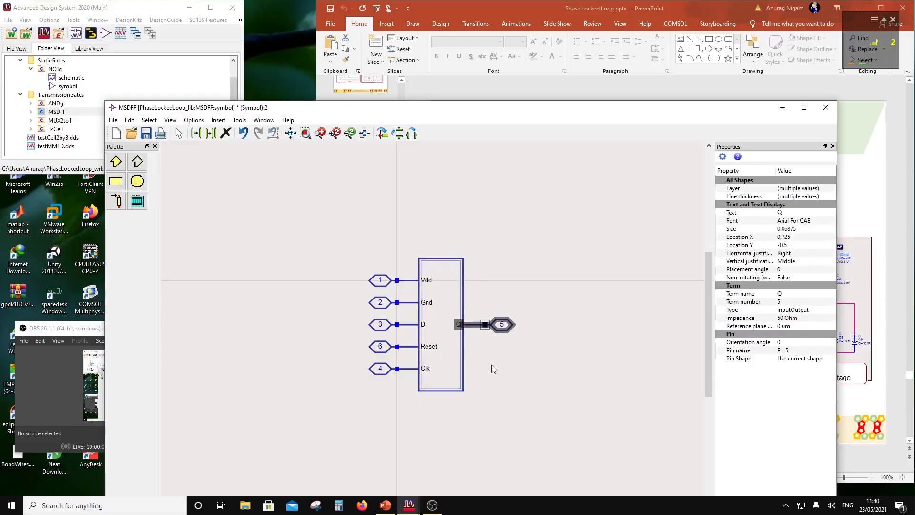
click(492, 370)
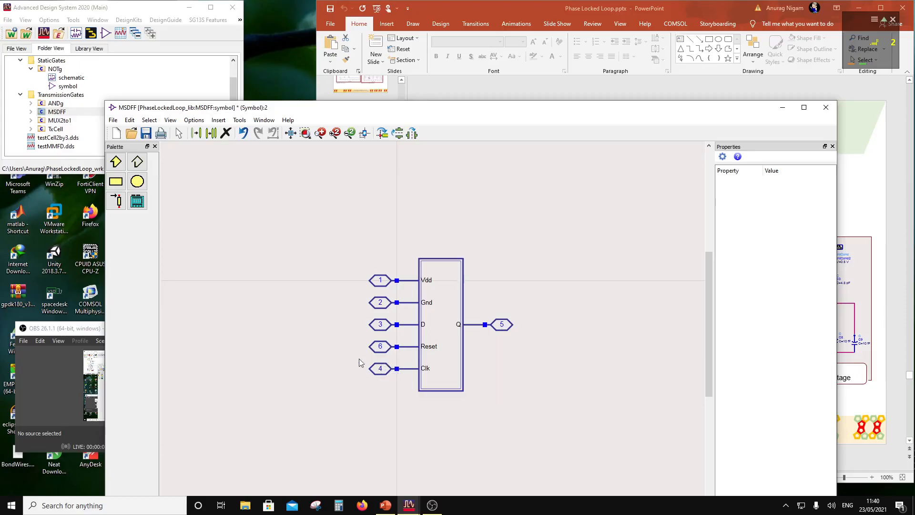
- Rotate the Reset pin (pin 6) vertical and park it below right of the box
drag(356, 339, 520, 376)
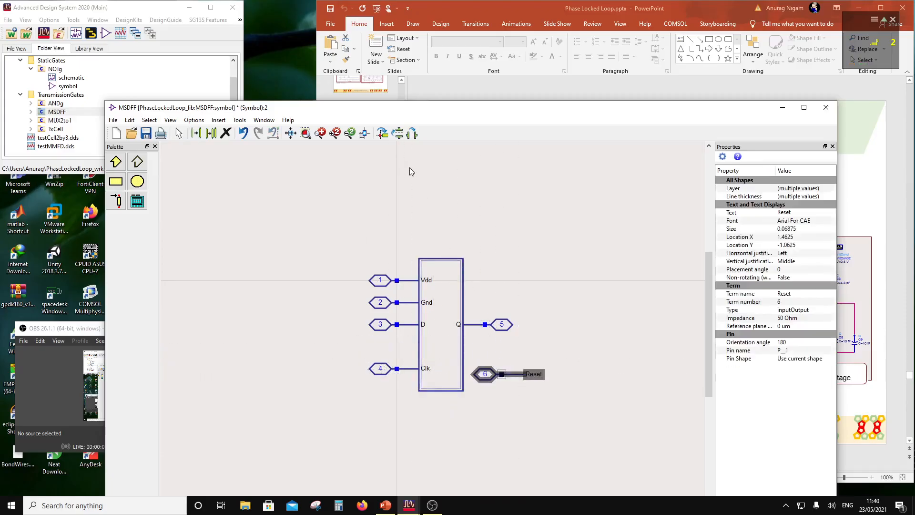
click(387, 135)
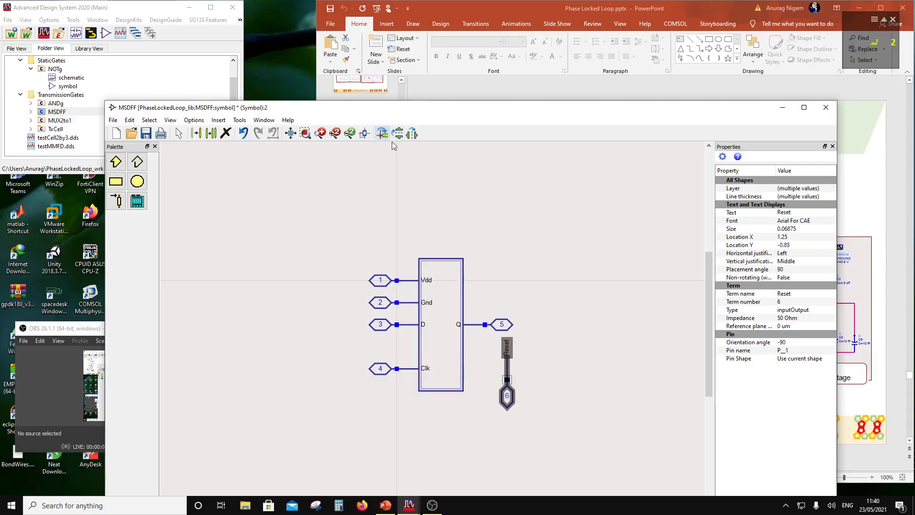
drag(512, 404, 565, 435)
drag(336, 343, 308, 353)
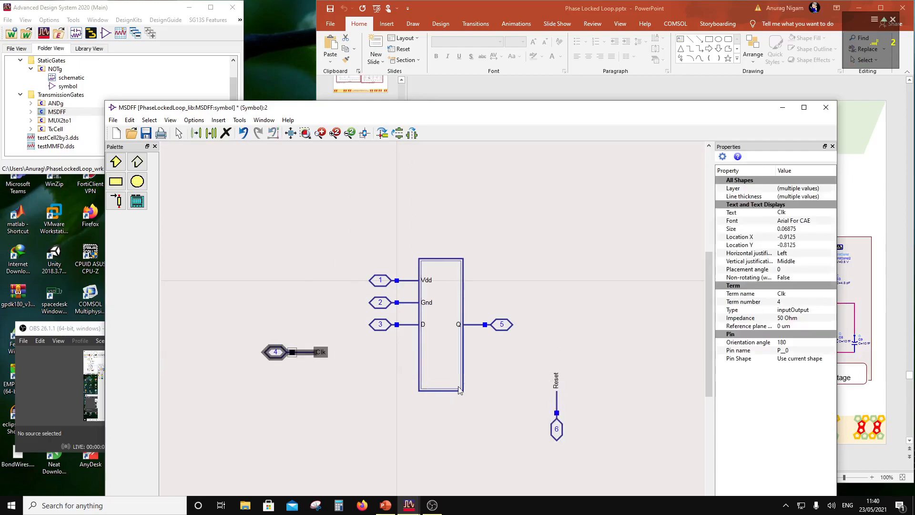
- Shorten the symbol box, refit the Clk pin to its left edge, and bring Reset to the bottom
drag(476, 396, 406, 383)
drag(465, 394, 462, 359)
click(491, 359)
drag(261, 343, 410, 346)
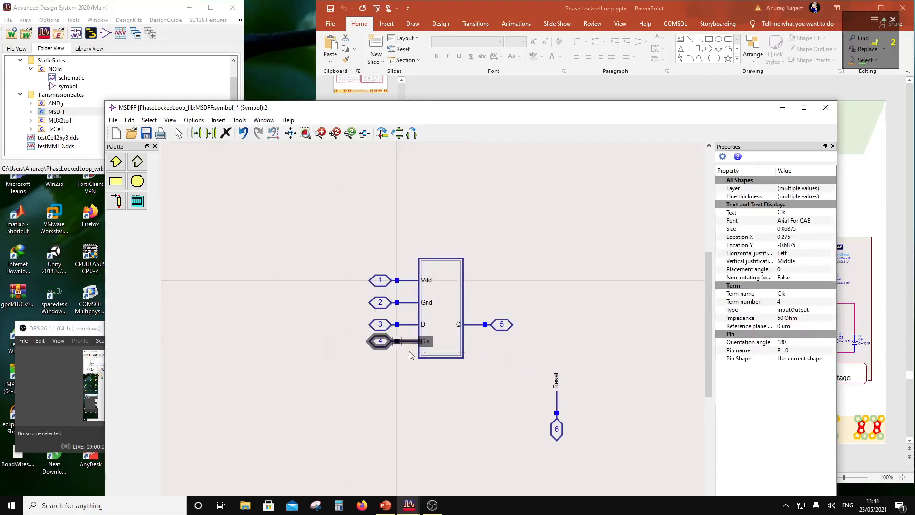
click(412, 369)
drag(362, 331, 412, 354)
click(478, 389)
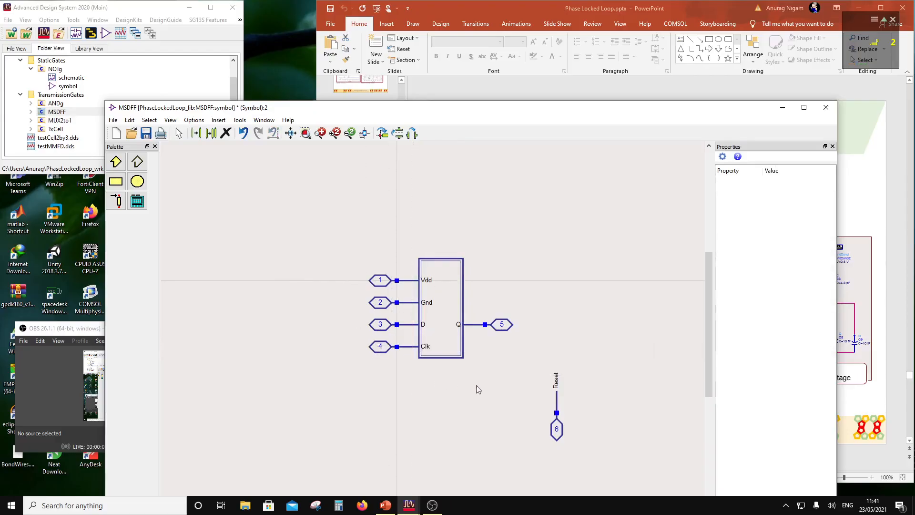
drag(534, 361, 450, 399)
- Drop the Reset pin under the box and set the Gnd pin vertical beside it
click(499, 413)
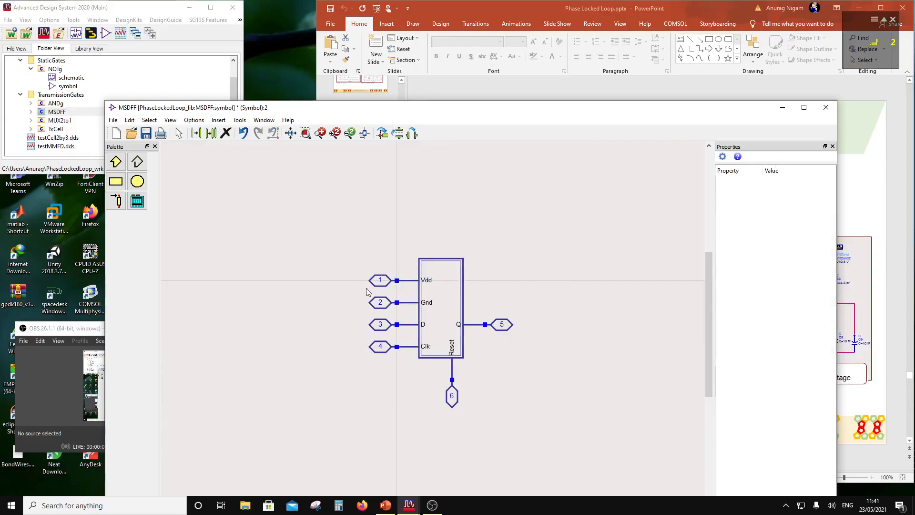
drag(365, 289, 438, 309)
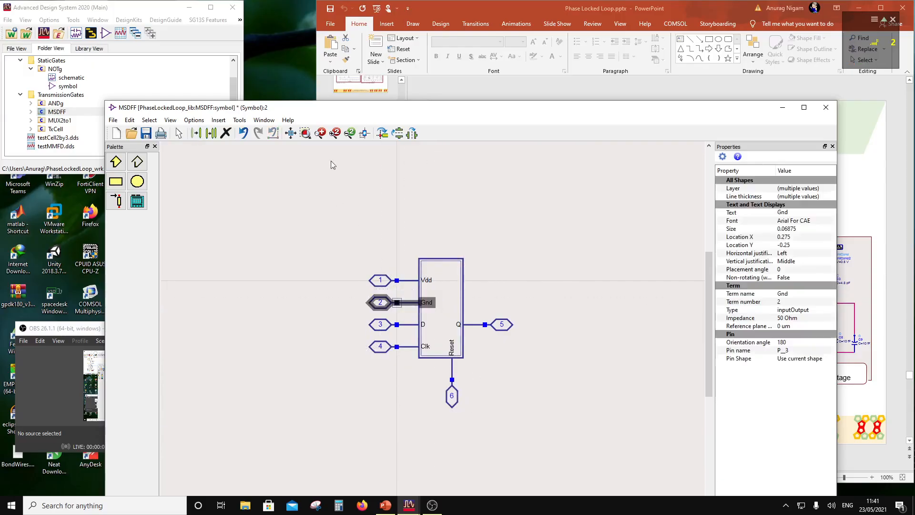
click(382, 133)
drag(404, 321, 433, 385)
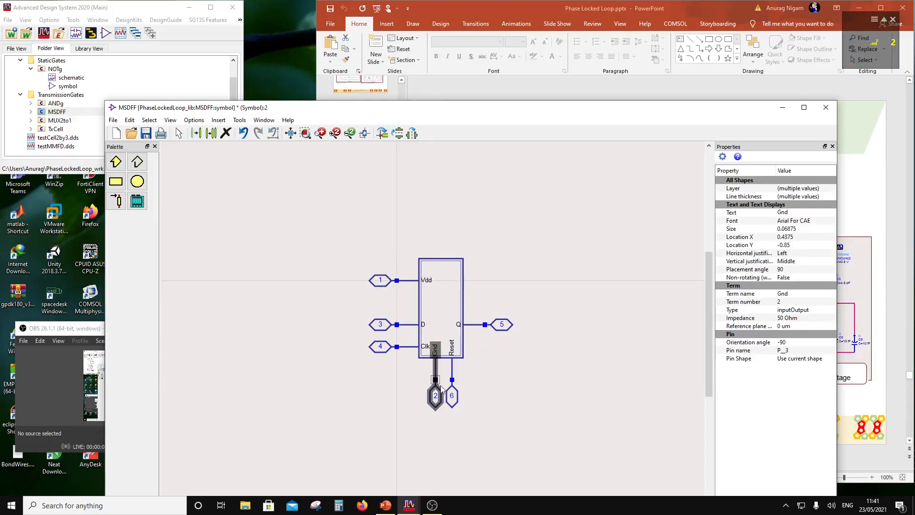
click(501, 365)
- Rotate the Vdd pin to vertical and move it clear of the box
drag(353, 270, 415, 286)
click(387, 135)
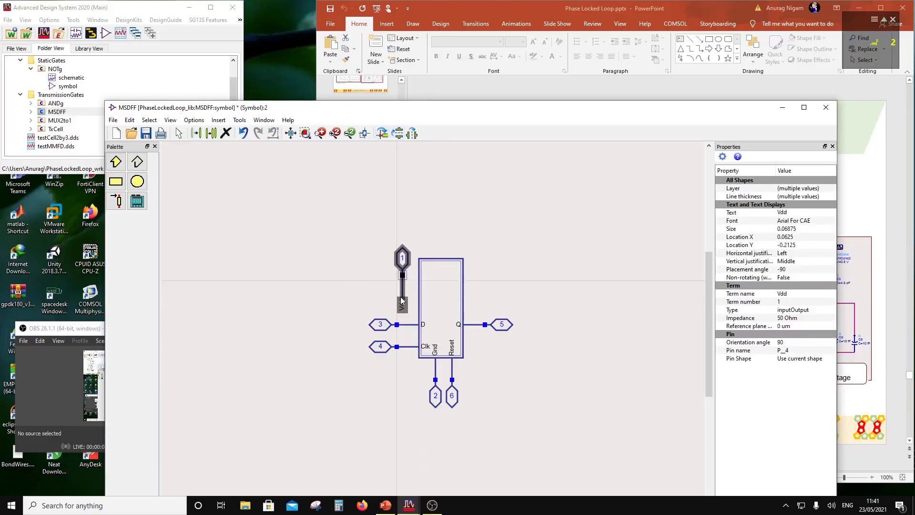
click(401, 291)
drag(380, 220, 305, 265)
drag(380, 241, 465, 310)
click(352, 254)
- Position the Vdd pin centred just above the top edge of the box
drag(281, 204, 369, 249)
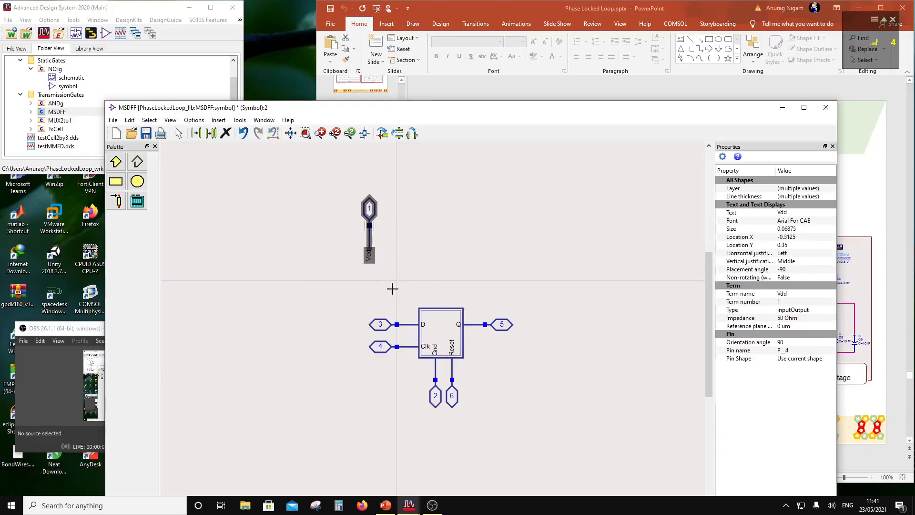
drag(393, 288, 466, 315)
click(457, 288)
drag(348, 194, 442, 303)
click(486, 286)
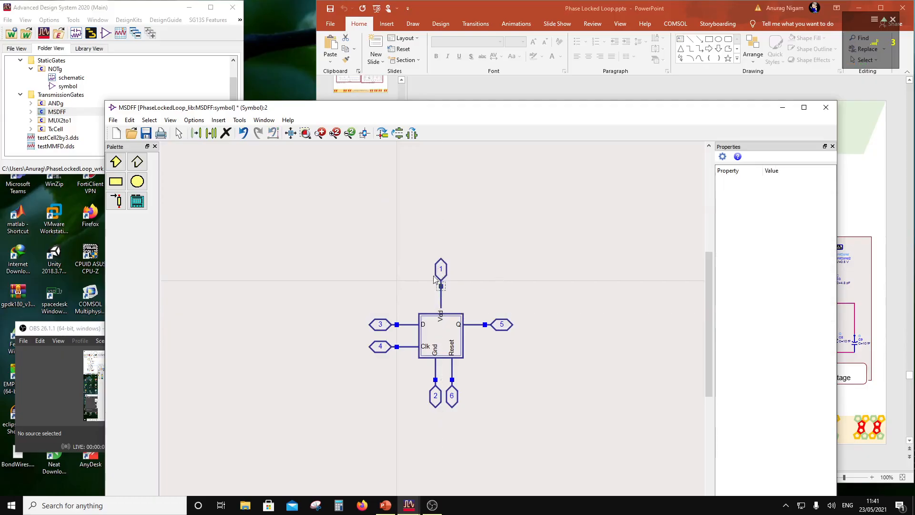
drag(419, 234, 442, 308)
click(484, 292)
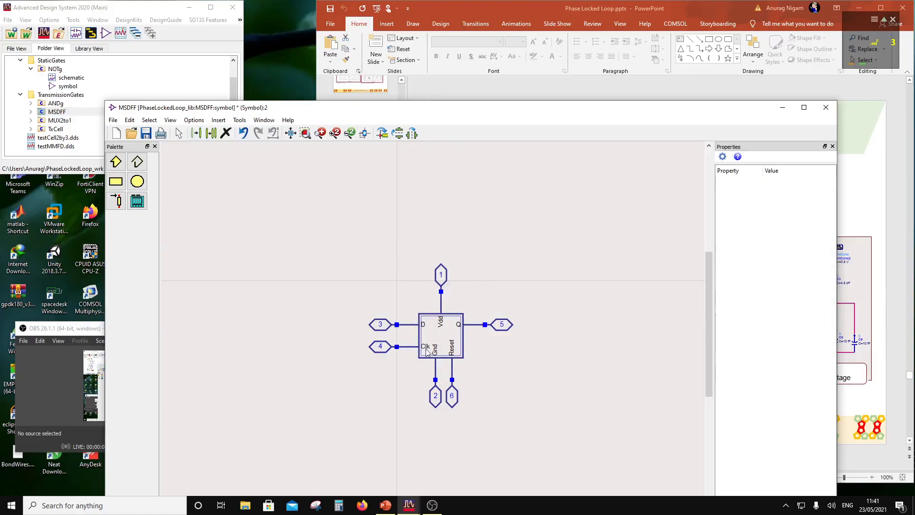
- Raise the Clk label slightly
drag(428, 346, 429, 342)
click(312, 197)
scroll(448, 377, up, 2)
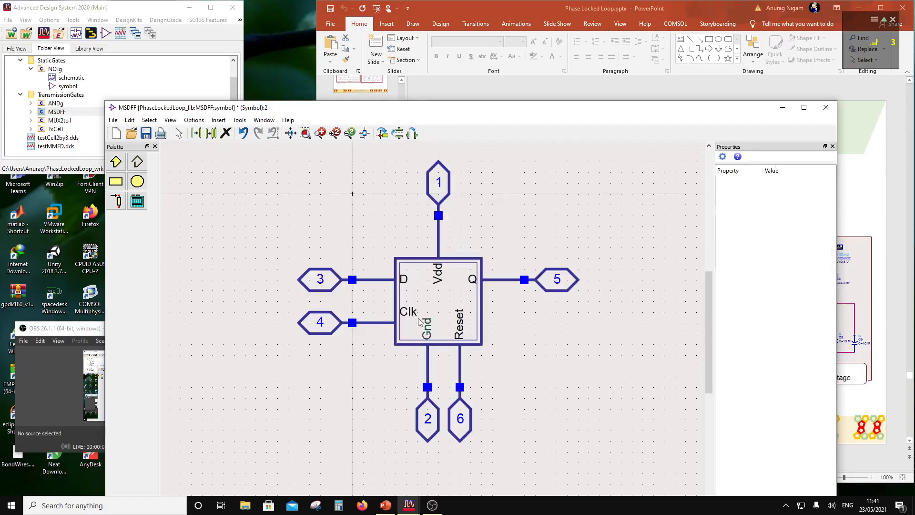
- Draw a polyline clock triangle at the Clk input
click(137, 162)
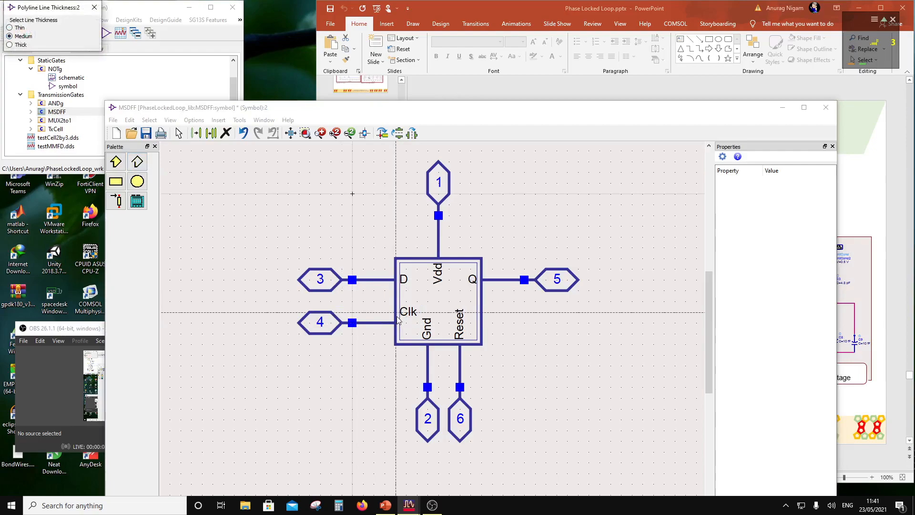
click(417, 323)
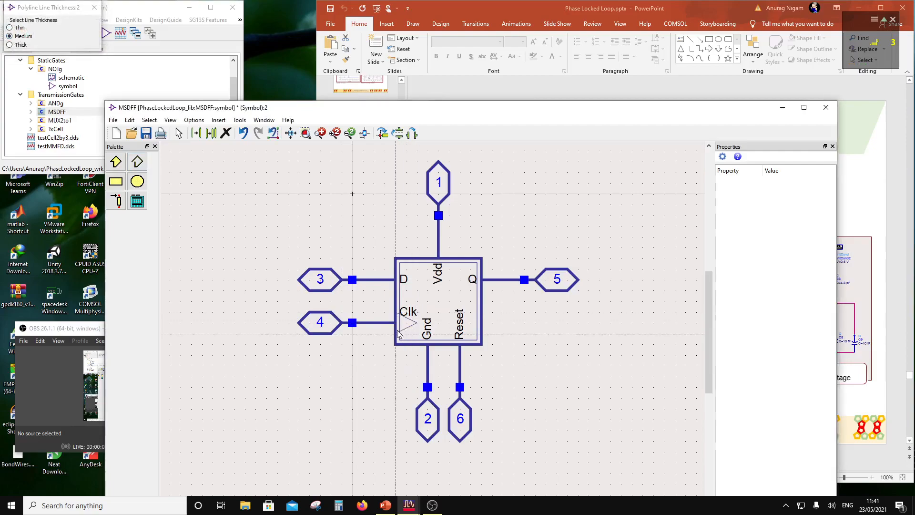
double_click(398, 334)
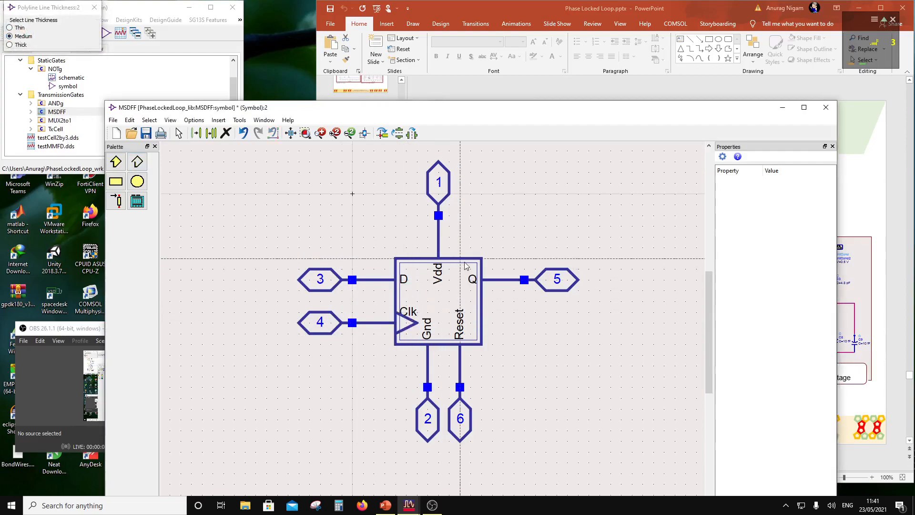
scroll(438, 315, down, 2)
- Move the whole MSDFF symbol up and to the left
drag(309, 196, 529, 463)
drag(440, 359, 375, 303)
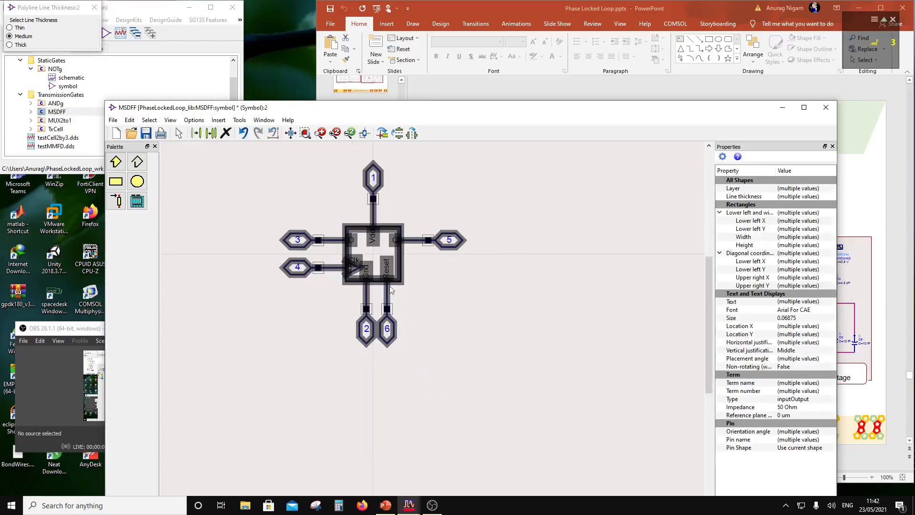
click(375, 304)
- Turn off grid snapping and shorten the Clk wire to make room for a bubble
click(194, 120)
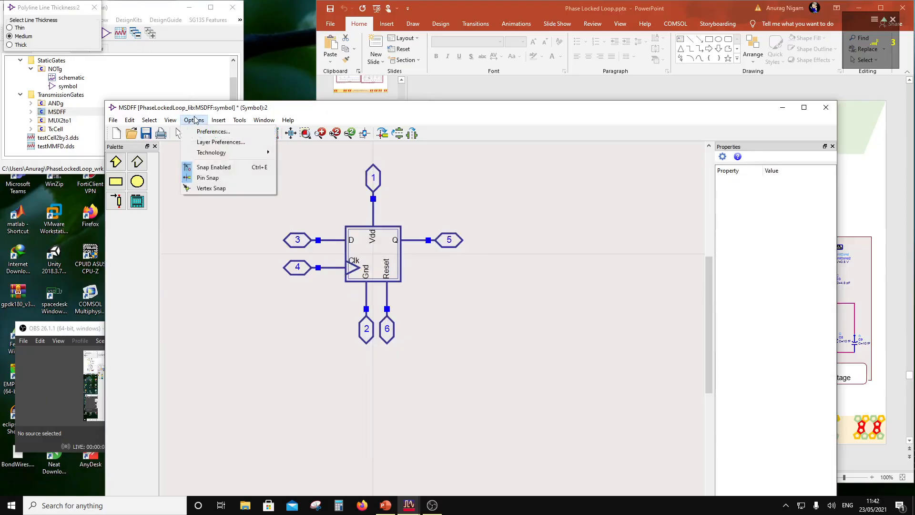
click(205, 167)
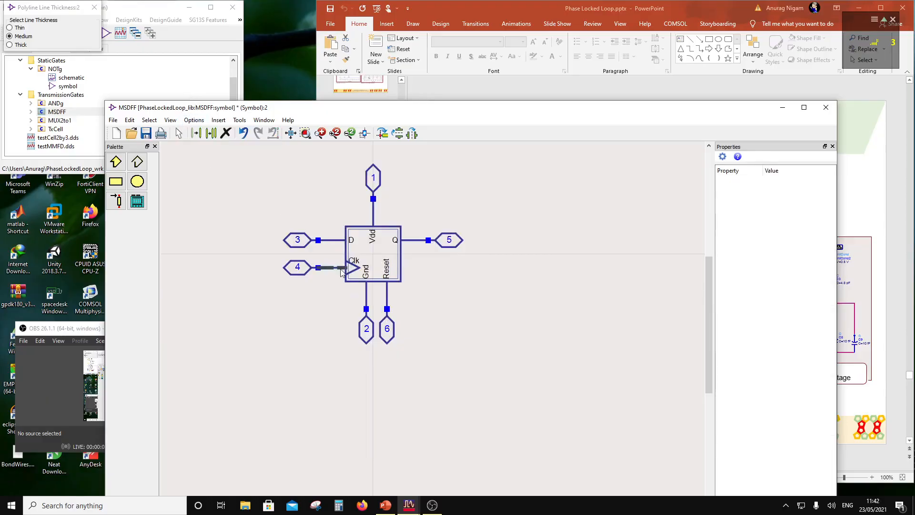
scroll(345, 270, up, 2)
click(434, 321)
click(435, 318)
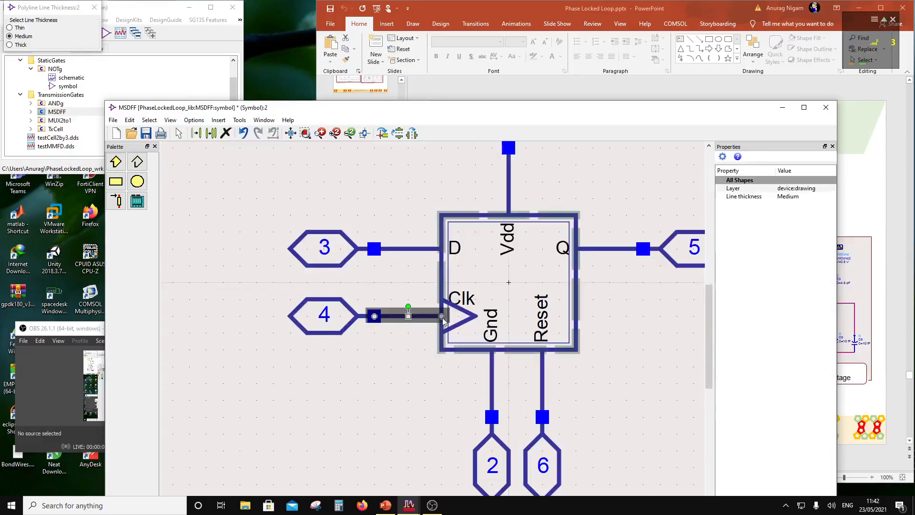
drag(442, 317, 425, 319)
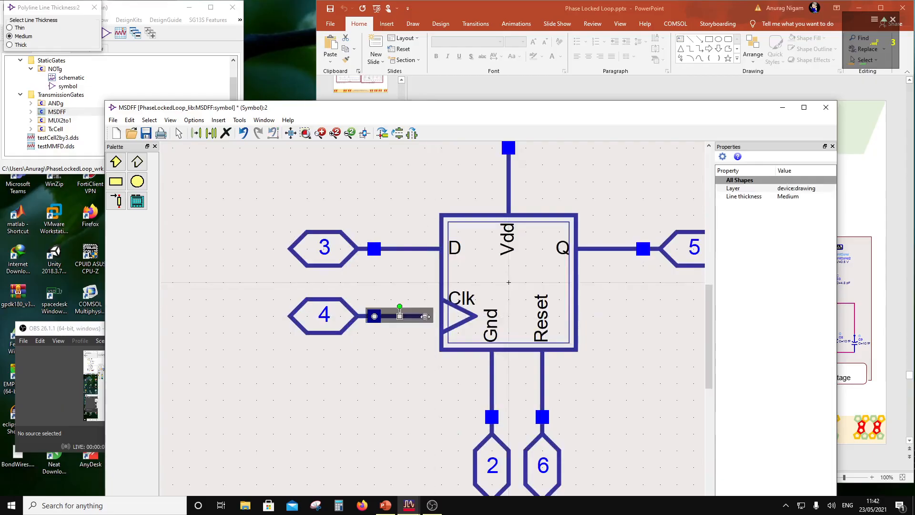
click(425, 340)
- Add a Medium-thickness small circle on the Clk lead as an inversion bubble
click(137, 181)
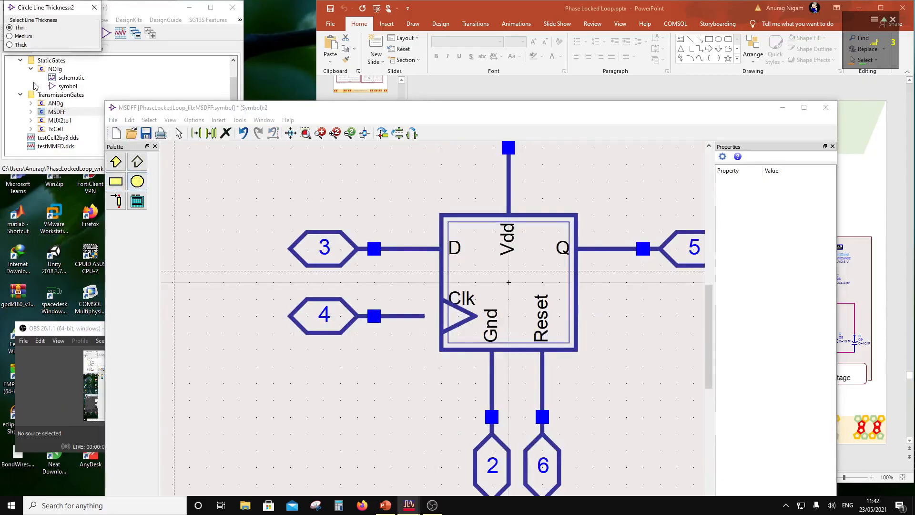
click(9, 36)
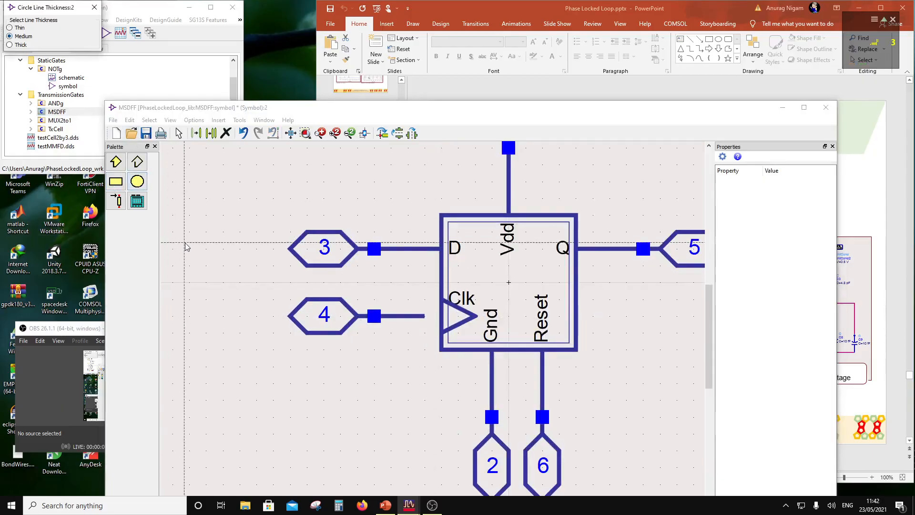
click(353, 365)
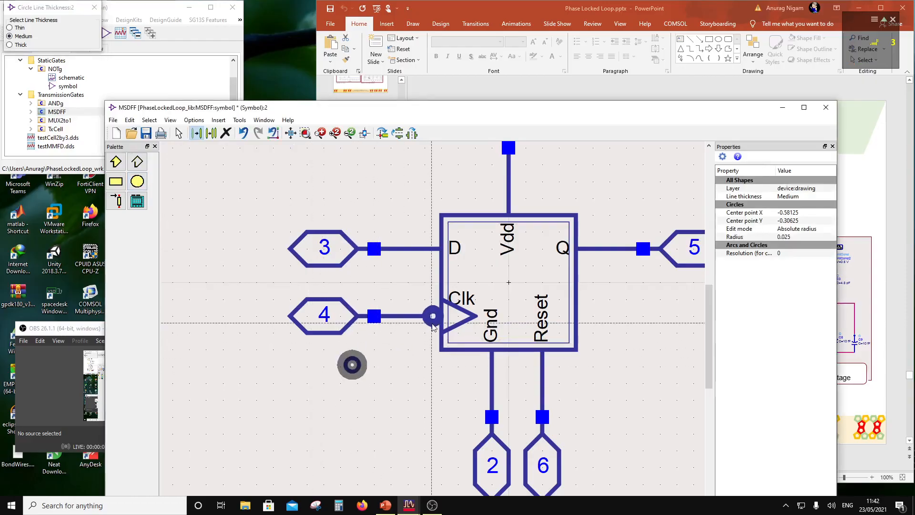
drag(432, 324, 431, 322)
click(403, 347)
scroll(458, 346, down, 1)
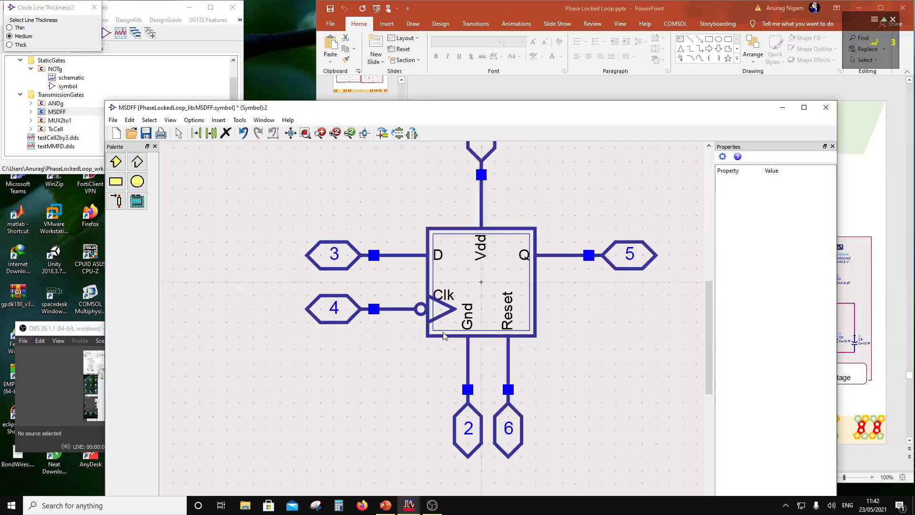
scroll(443, 335, down, 1)
click(194, 120)
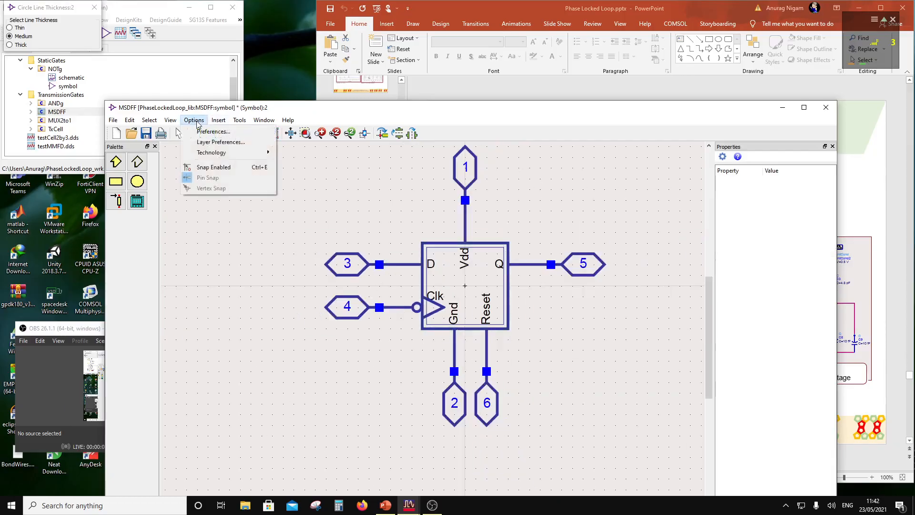
- Re-enable grid snapping, then save and close the MSDFF symbol window
click(195, 172)
click(423, 326)
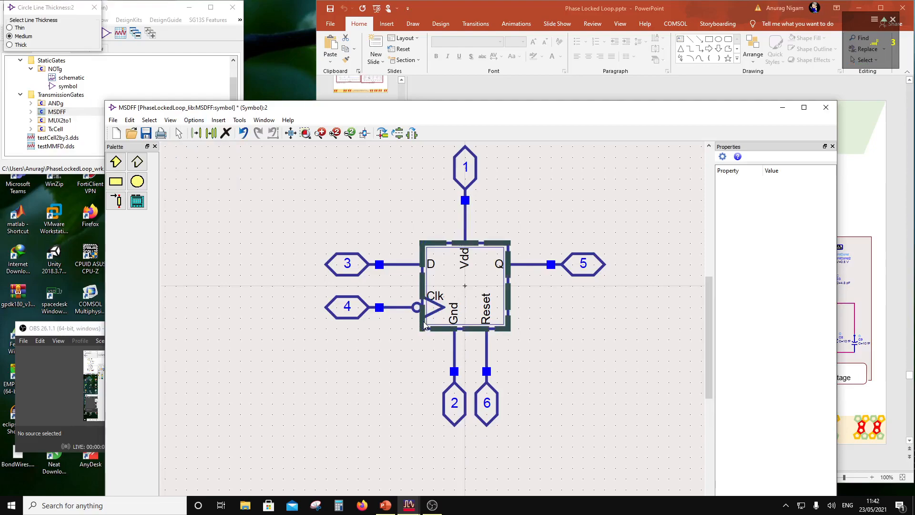
click(442, 355)
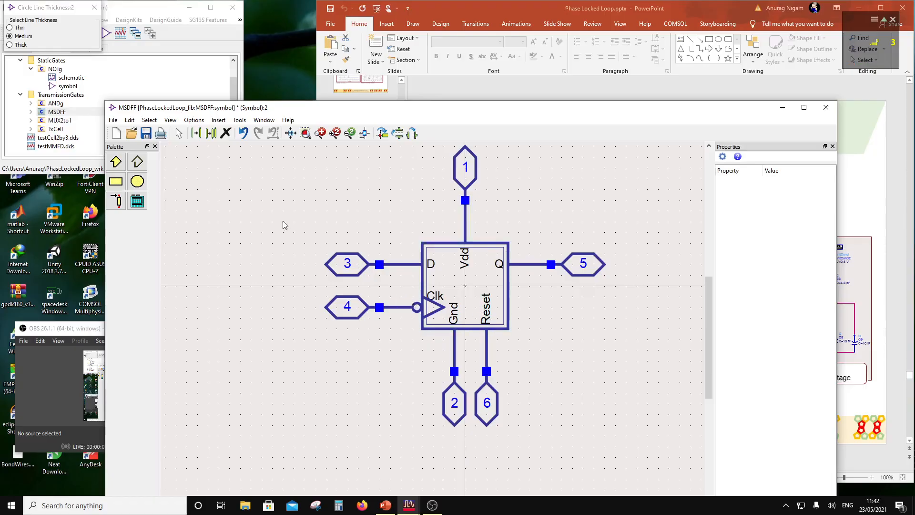
click(147, 134)
scroll(440, 319, down, 2)
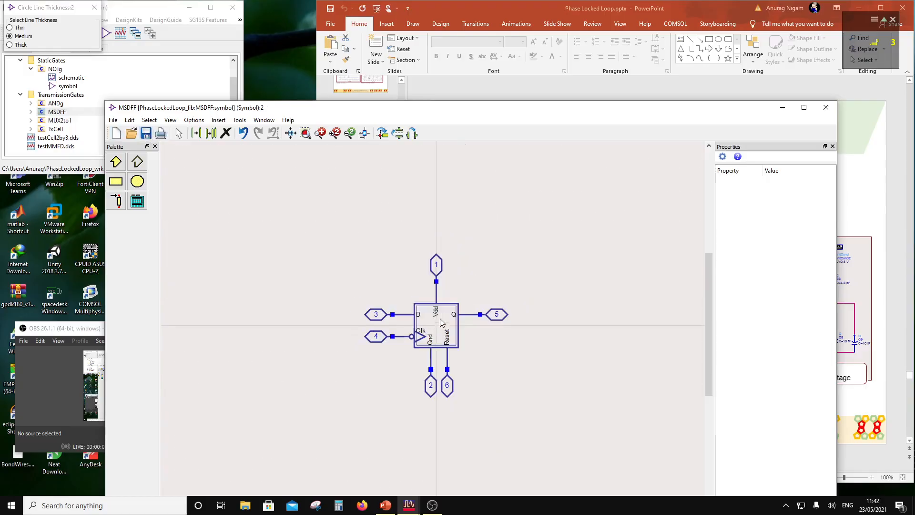
click(827, 107)
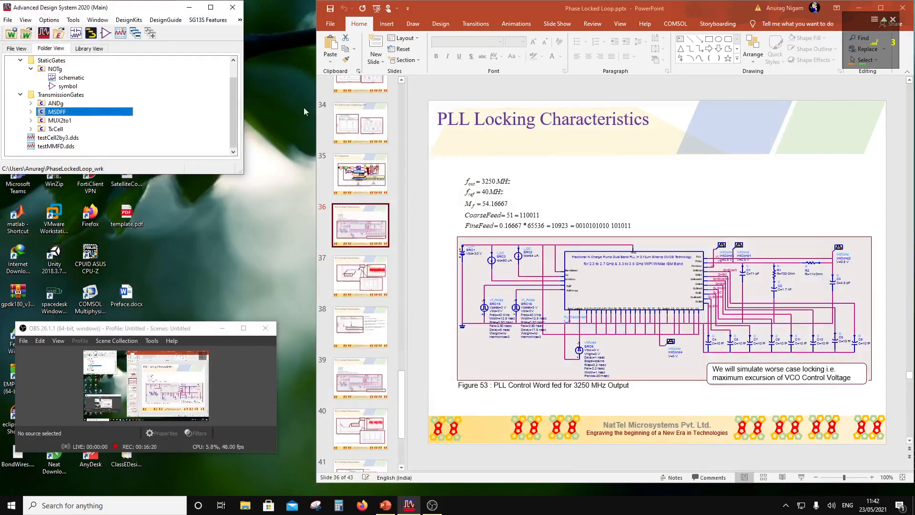
- Create a new schematic cell named testMSDFF in the TransmissionGates folder
right_click(54, 96)
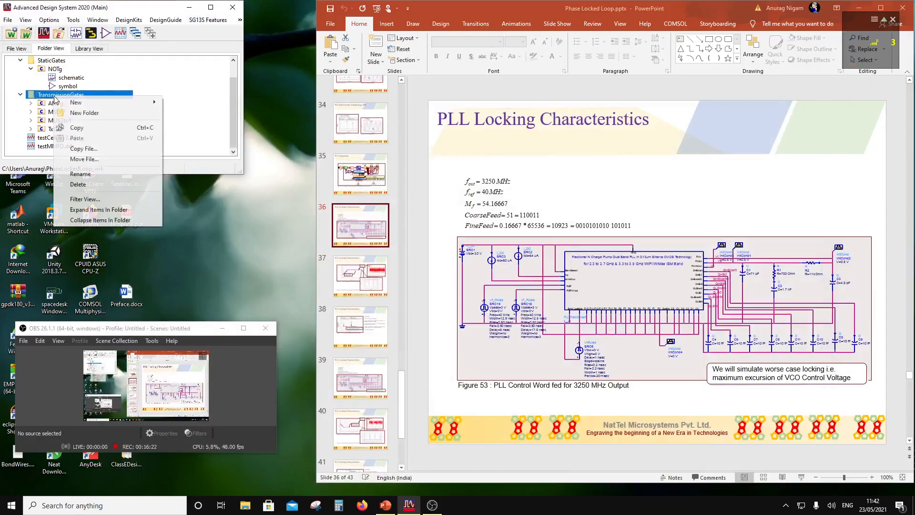
mouse_move(143, 102)
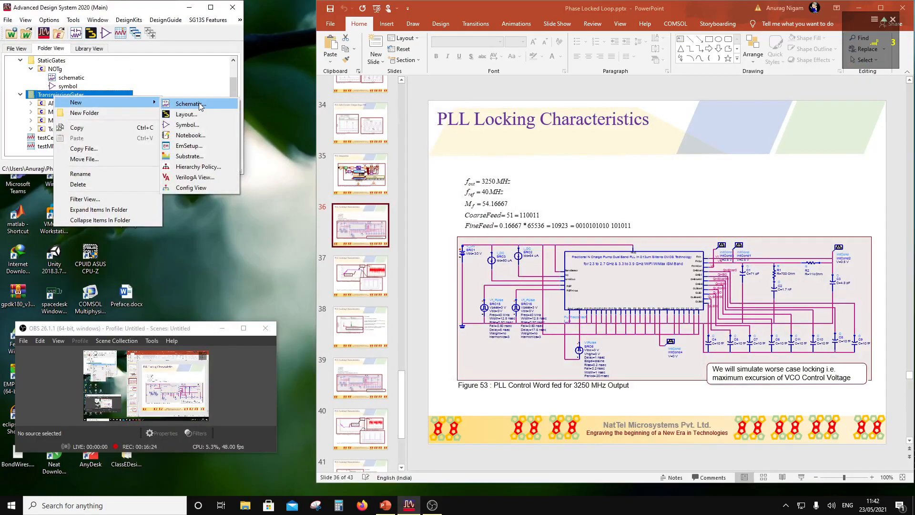
click(178, 105)
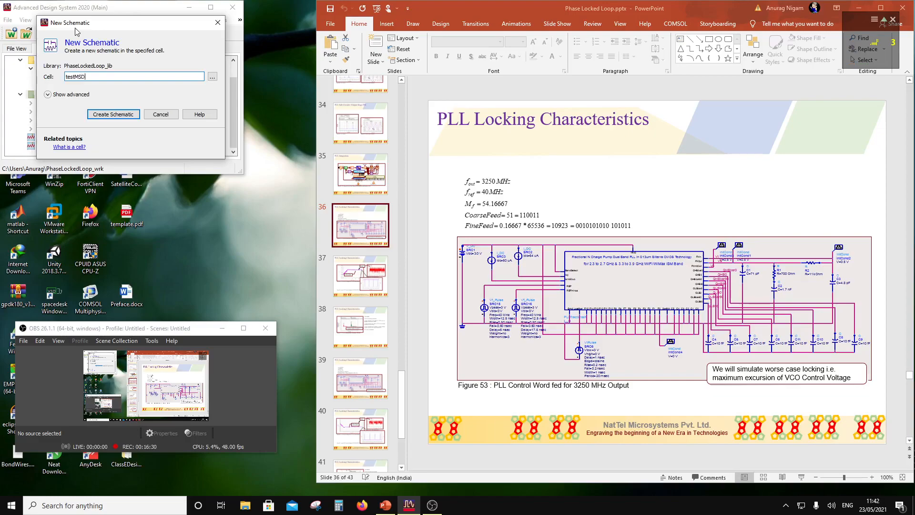
click(120, 115)
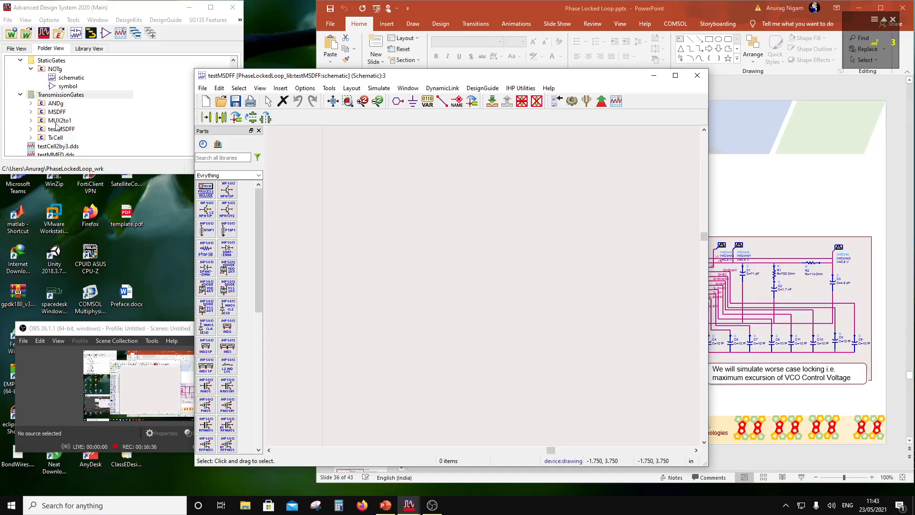
- Drag the MSDFF cell onto the testMSDFF schematic and place one instance, X1
drag(57, 112, 233, 195)
drag(359, 312, 359, 311)
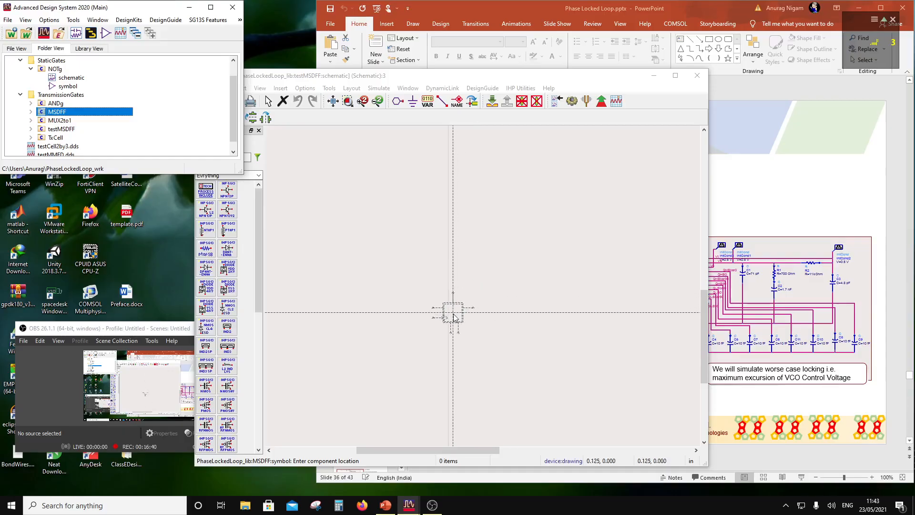
click(451, 315)
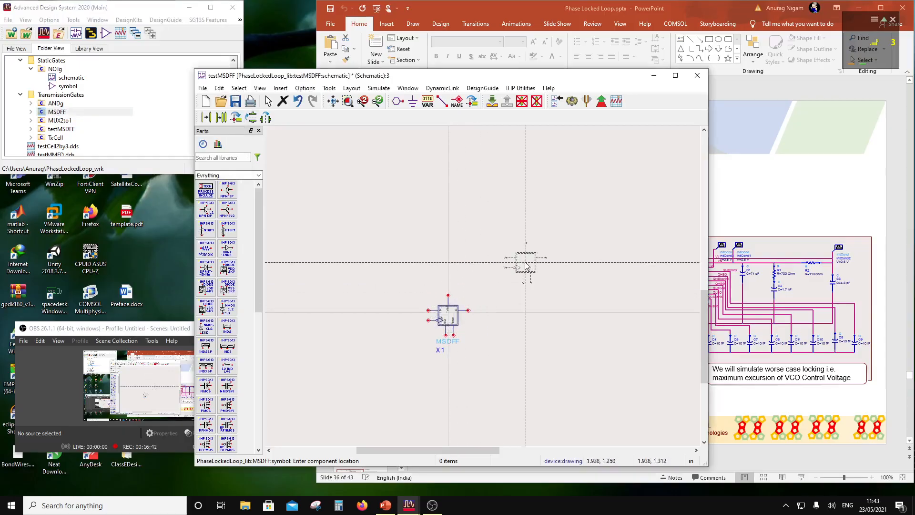
key(Escape)
- Move the X1 label above the symbol and shift the symbol slightly upward
click(464, 319)
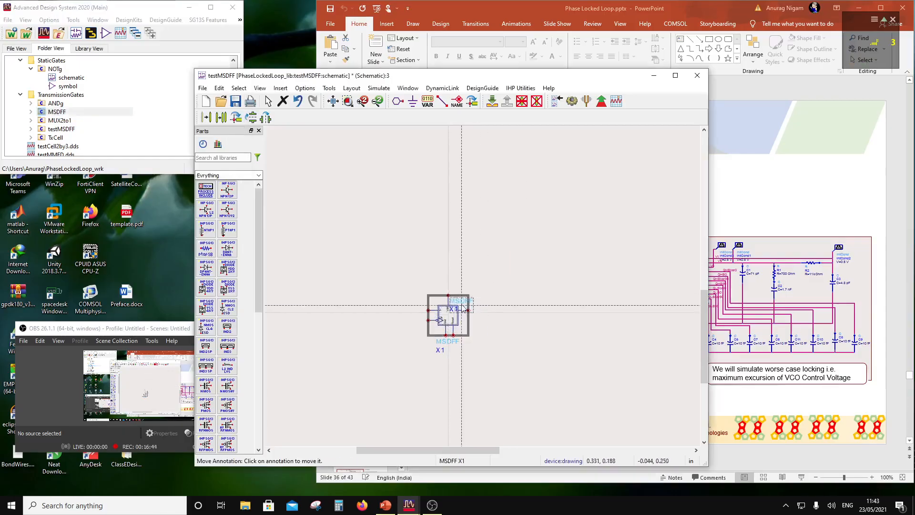
click(449, 182)
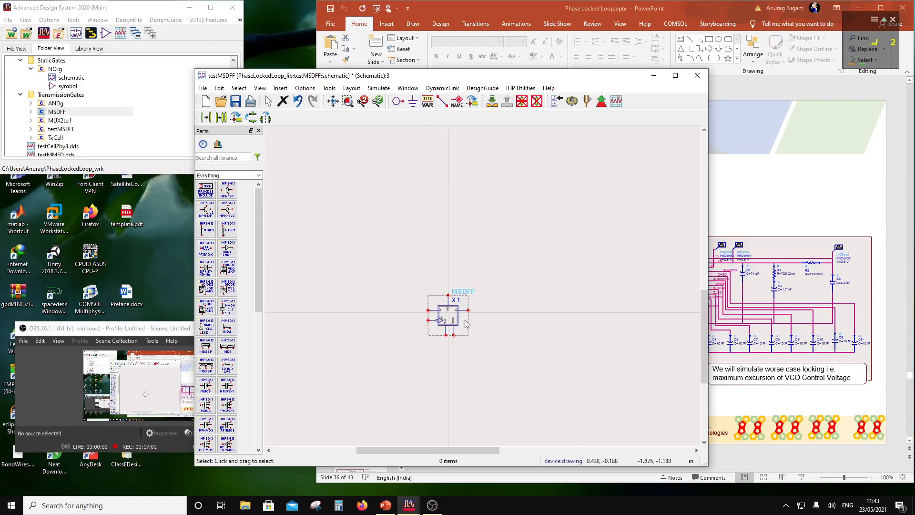
scroll(465, 323, up, 2)
mouse_move(468, 286)
mouse_down()
mouse_move(496, 273)
mouse_move(469, 275)
mouse_up()
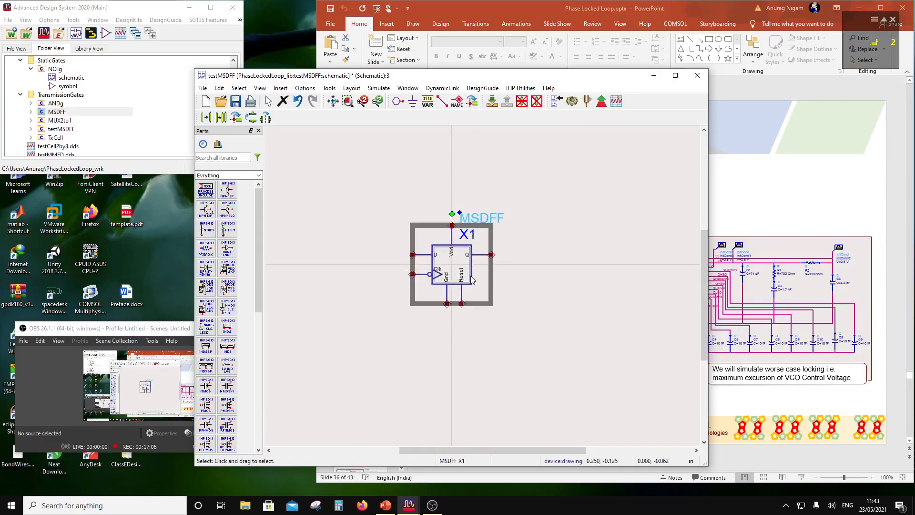
click(545, 273)
click(259, 175)
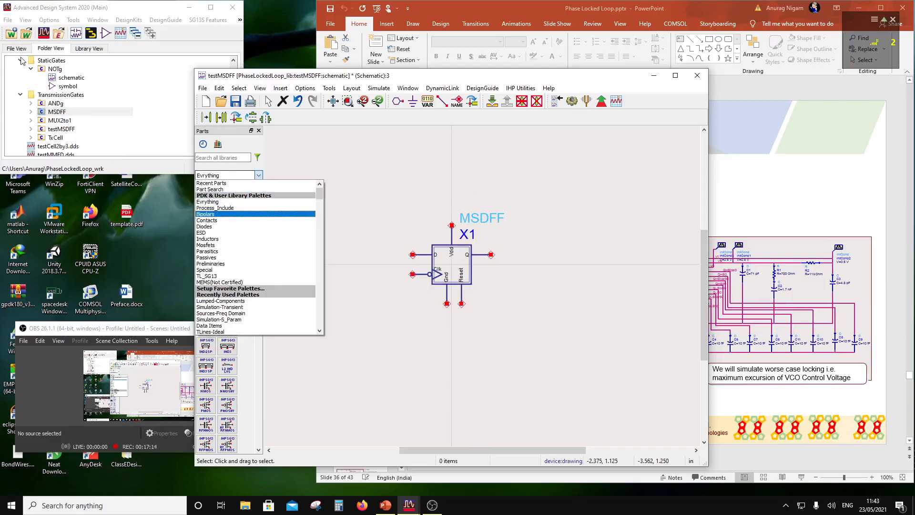
- Expand MMFD > testCell2by3 in the Folder View and open its schematic view
click(129, 111)
scroll(81, 88, up, 1)
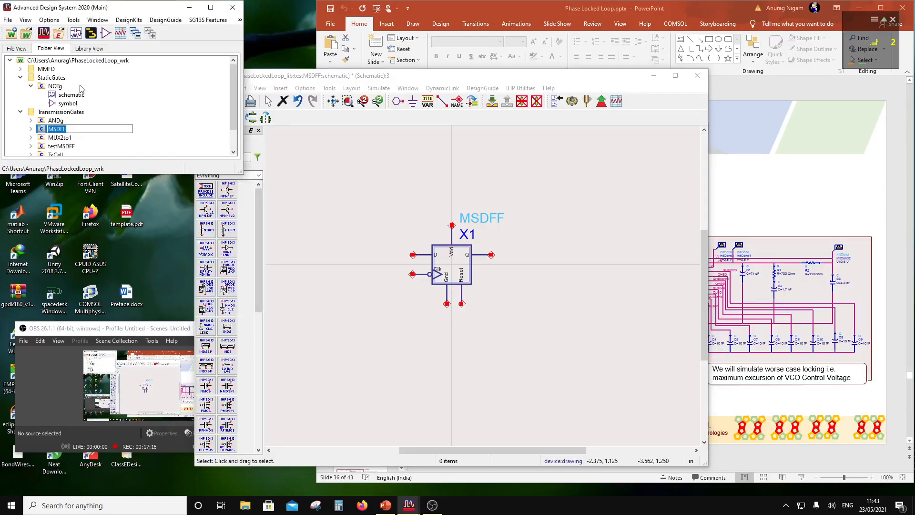
scroll(81, 89, down, 1)
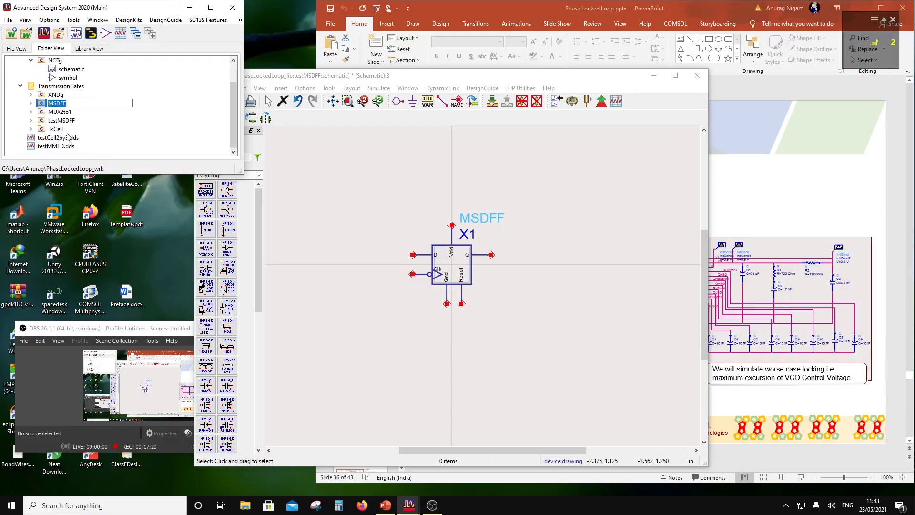
scroll(48, 119, up, 1)
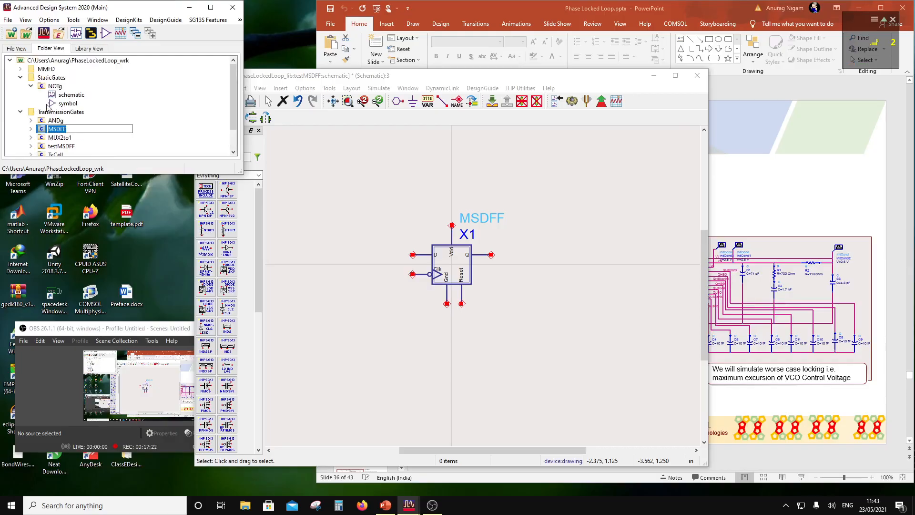
click(21, 70)
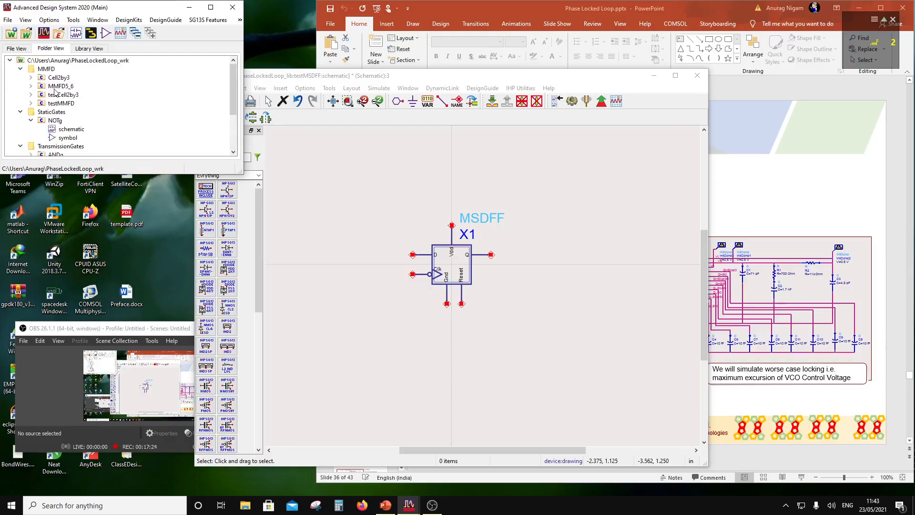
click(31, 95)
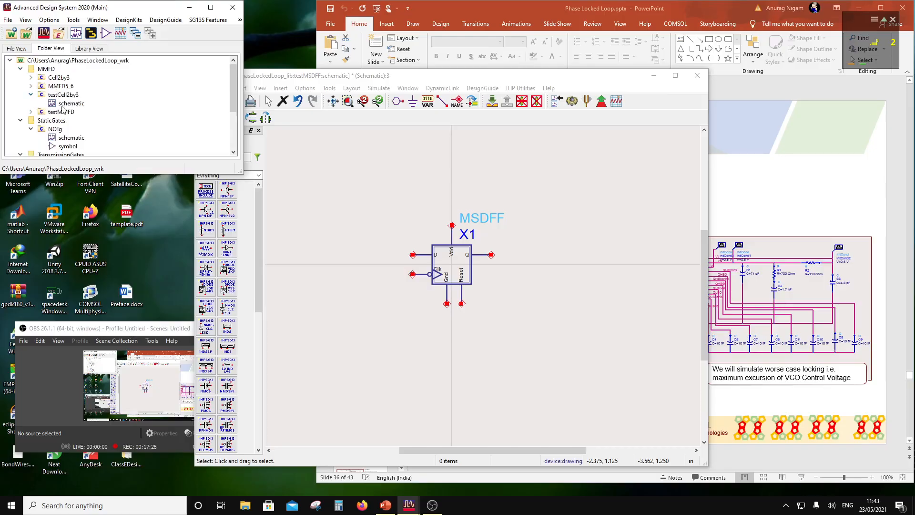
click(68, 111)
double_click(69, 104)
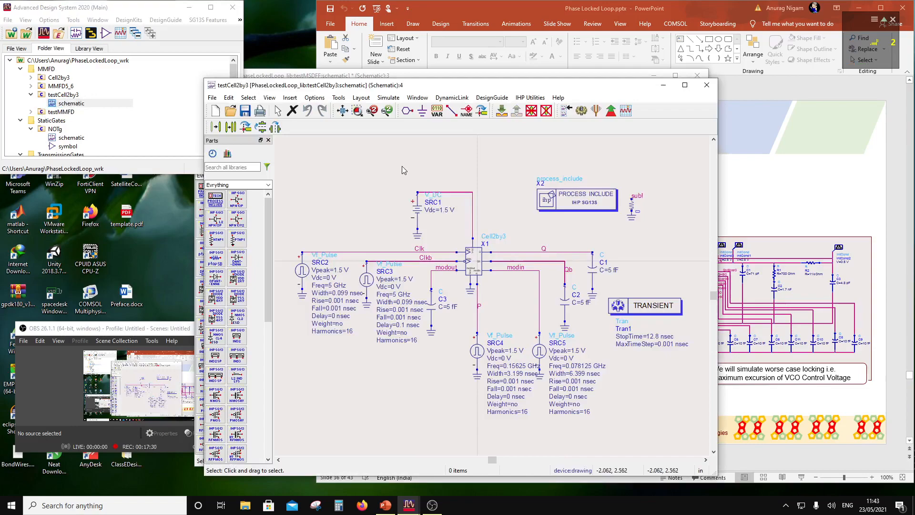
- Select the DC supply, PROCESS INCLUDE, SRC2, C1 and TRANSIENT parts with their grounds
drag(404, 164, 444, 242)
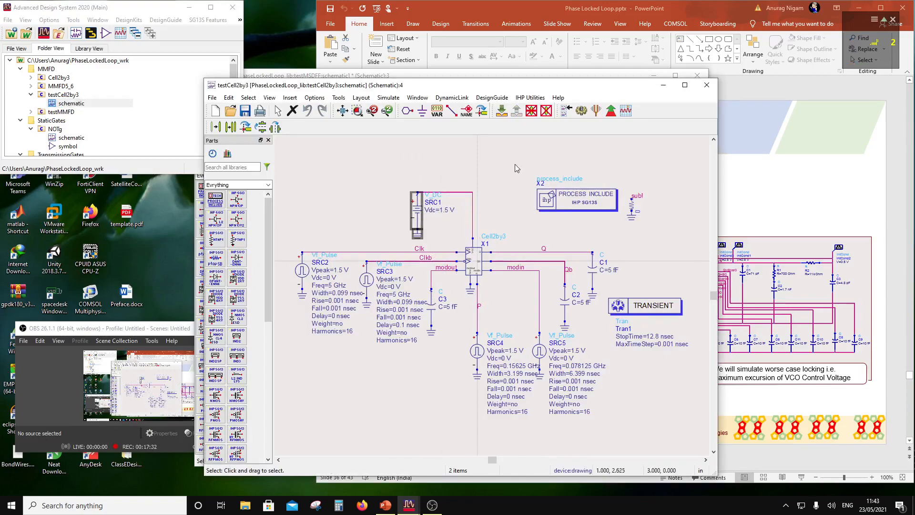
drag(515, 167, 654, 237)
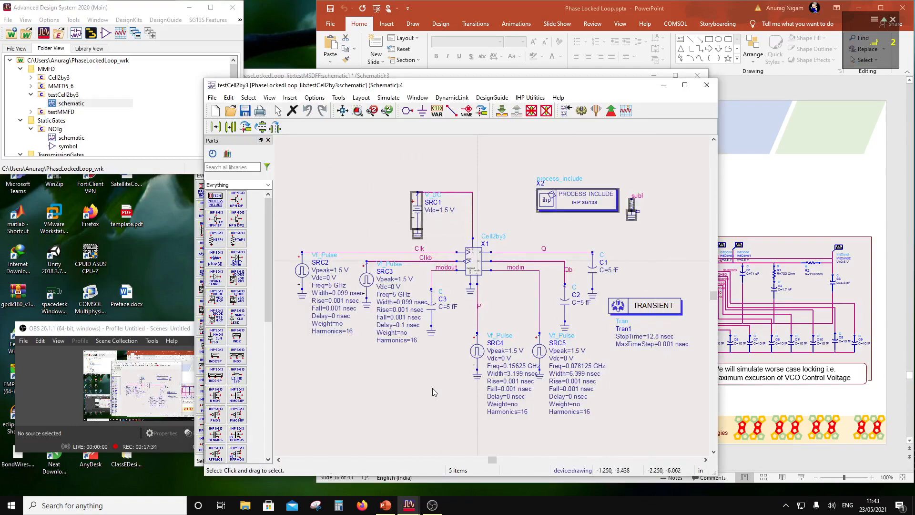
drag(293, 239, 327, 305)
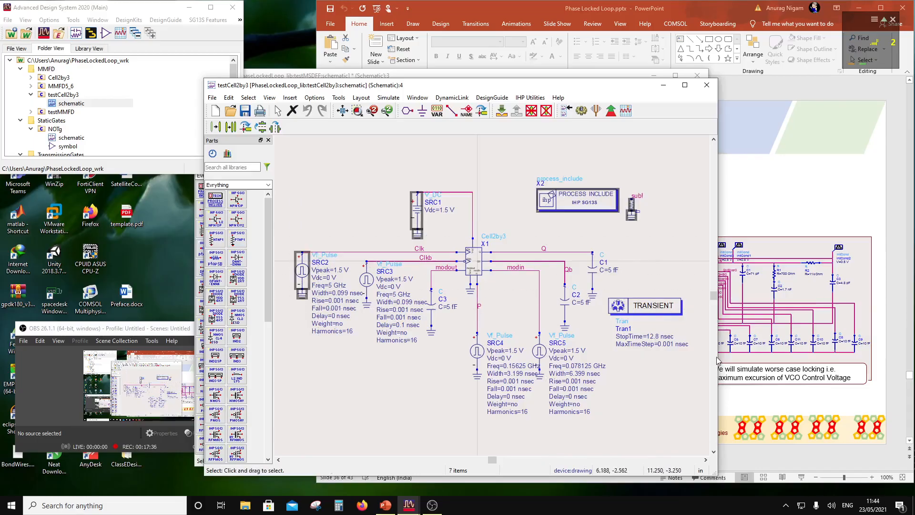
ctrl+click(594, 276)
ctrl+click(596, 298)
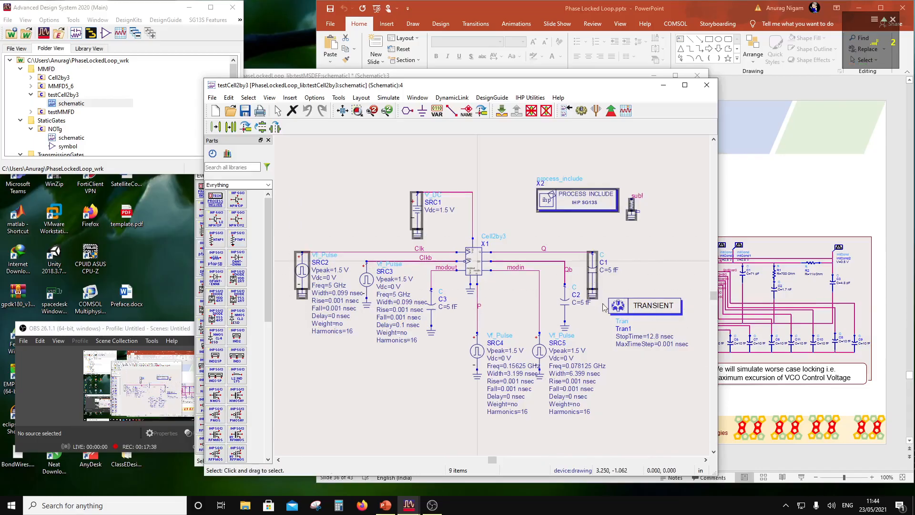
ctrl+click(665, 315)
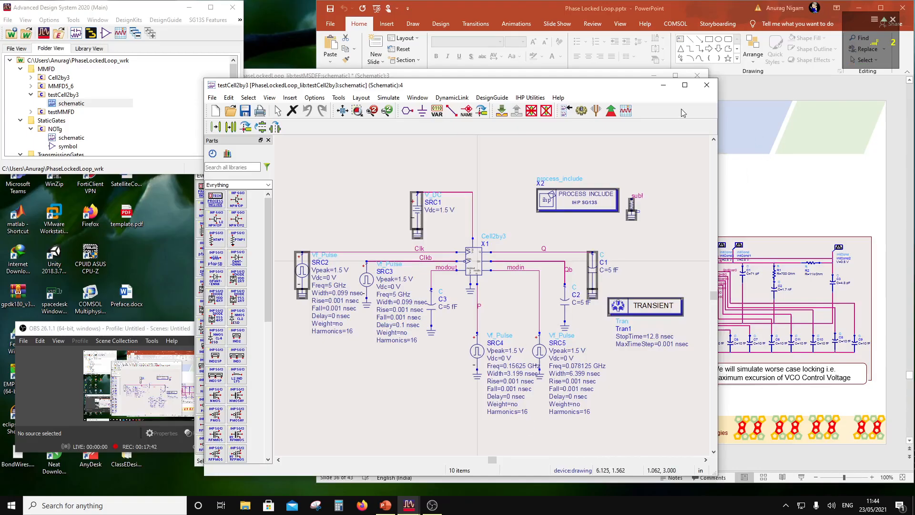
click(707, 85)
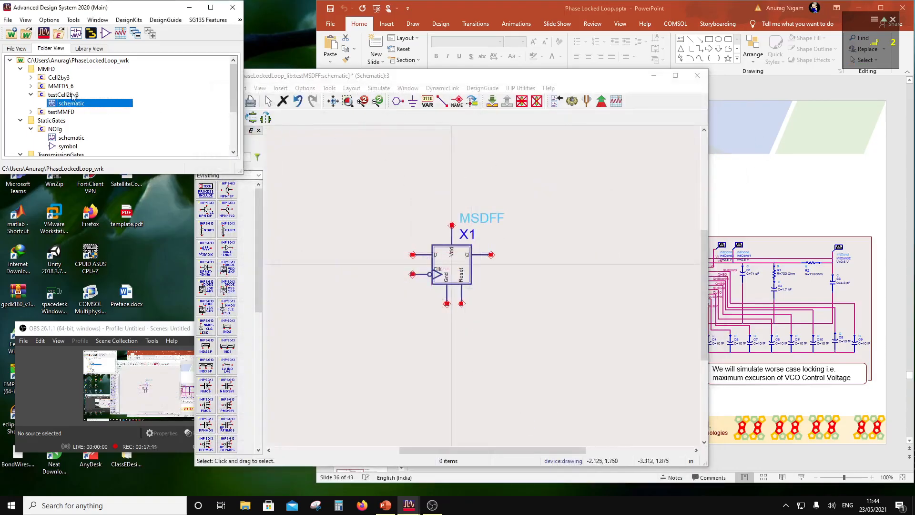
- Reopen testCell2by3, reselect and copy all ten test parts, then bring testMSDFF forward
double_click(75, 105)
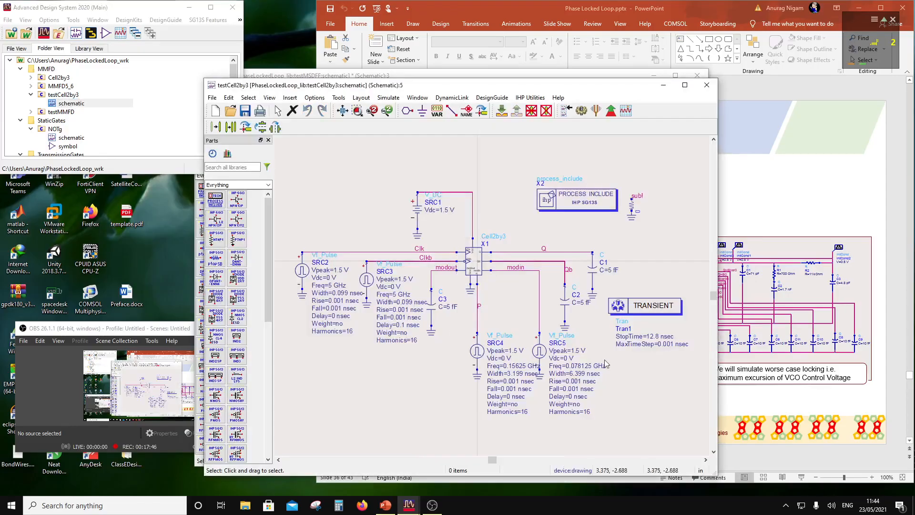
click(597, 286)
ctrl+click(595, 294)
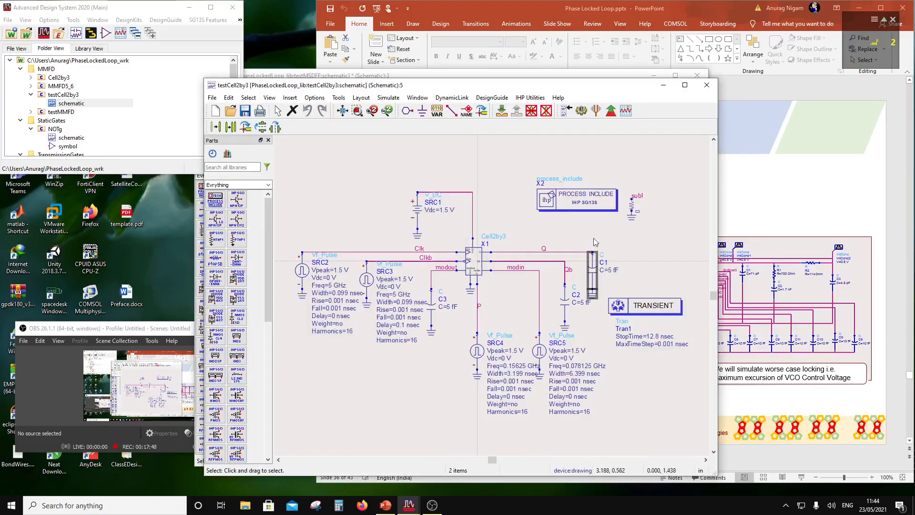
ctrl+click(601, 212)
drag(628, 170, 648, 230)
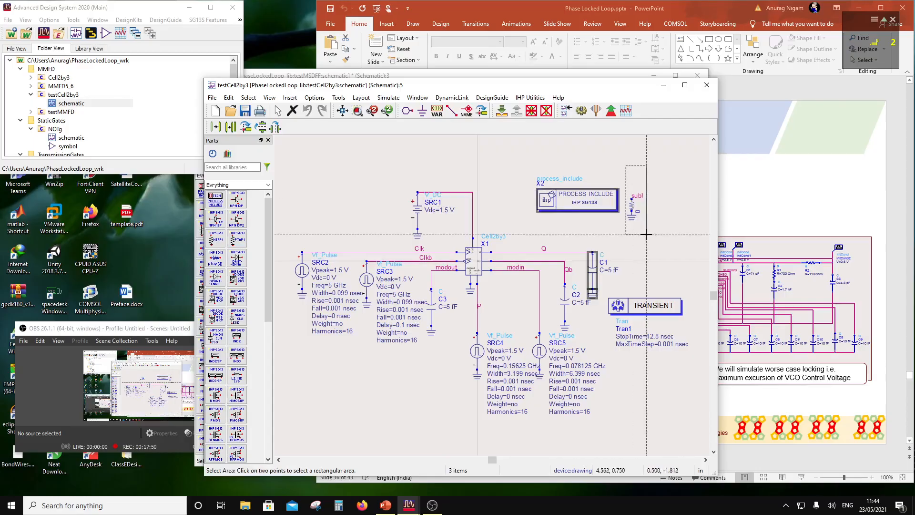
ctrl+click(641, 312)
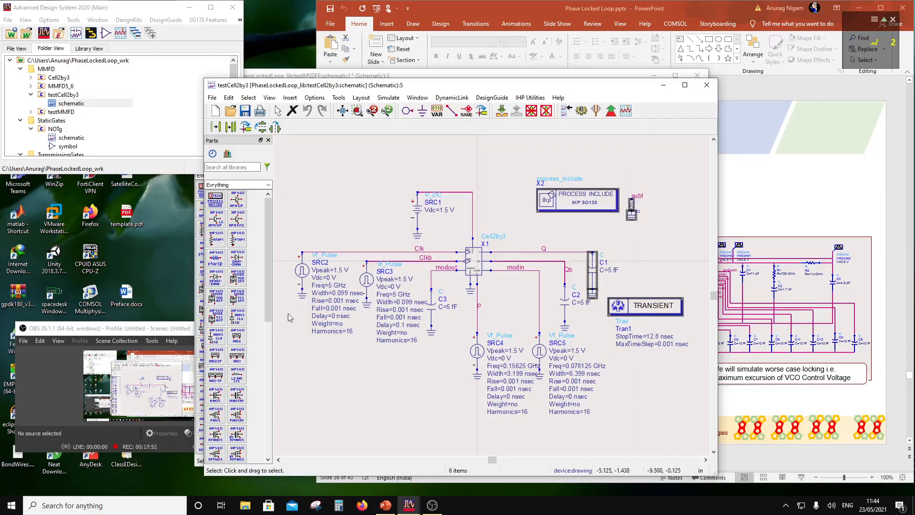
ctrl+click(312, 276)
ctrl+click(305, 296)
drag(395, 171, 448, 251)
key(ctrl+c)
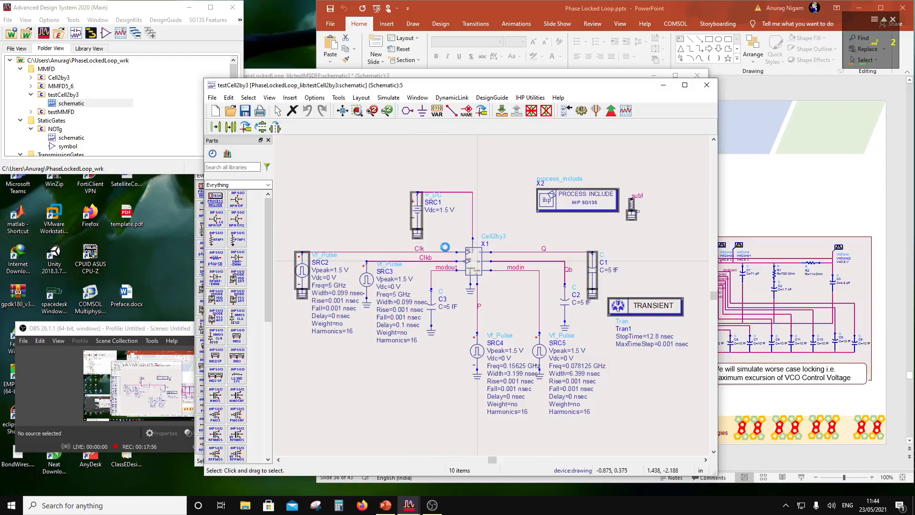
drag(592, 81, 593, 216)
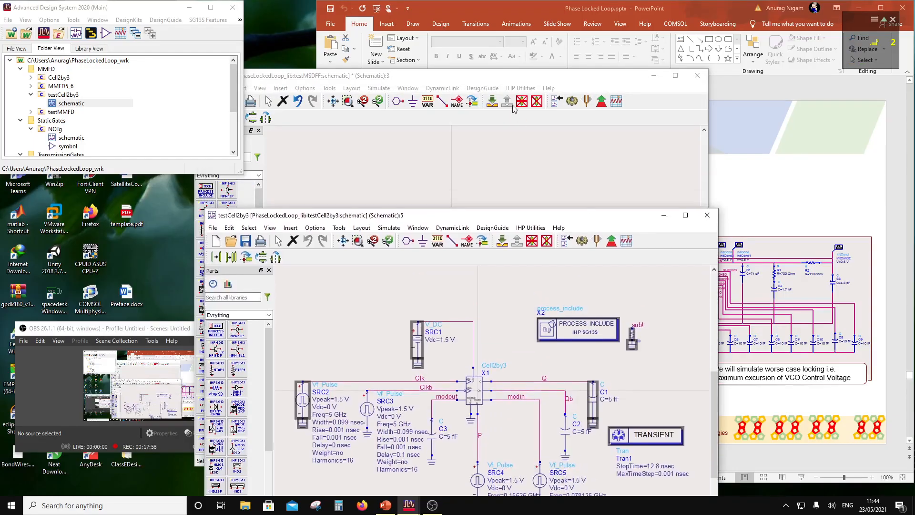
click(507, 86)
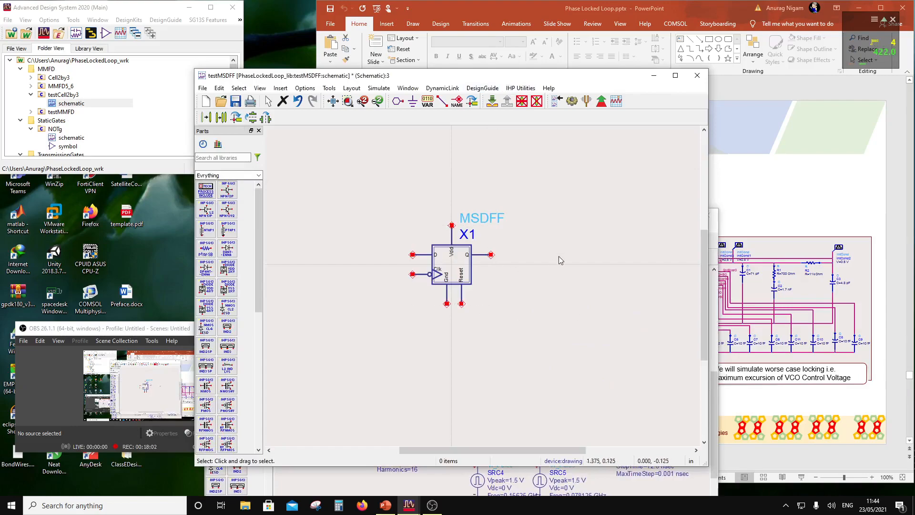
- Paste the copied test parts around the MSDFF symbol in testMSDFF
key(ctrl+v)
scroll(376, 289, down, 3)
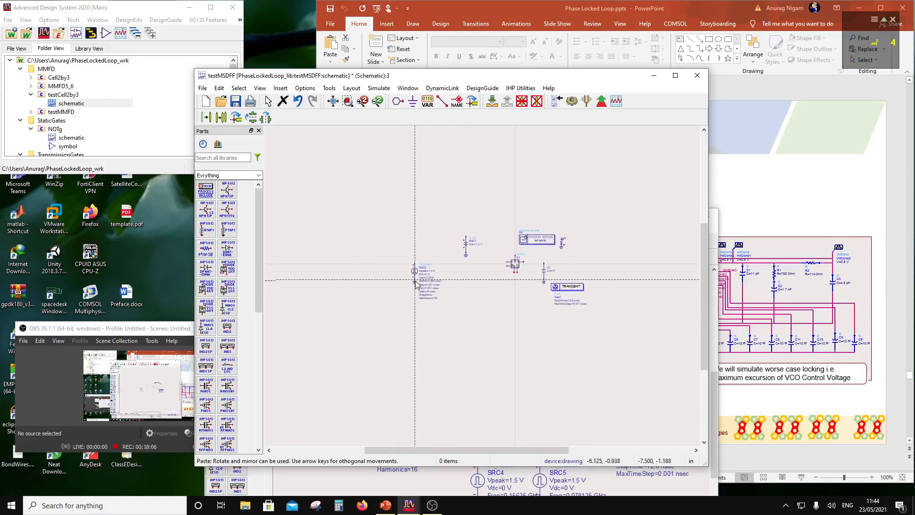
click(415, 286)
scroll(503, 270, up, 3)
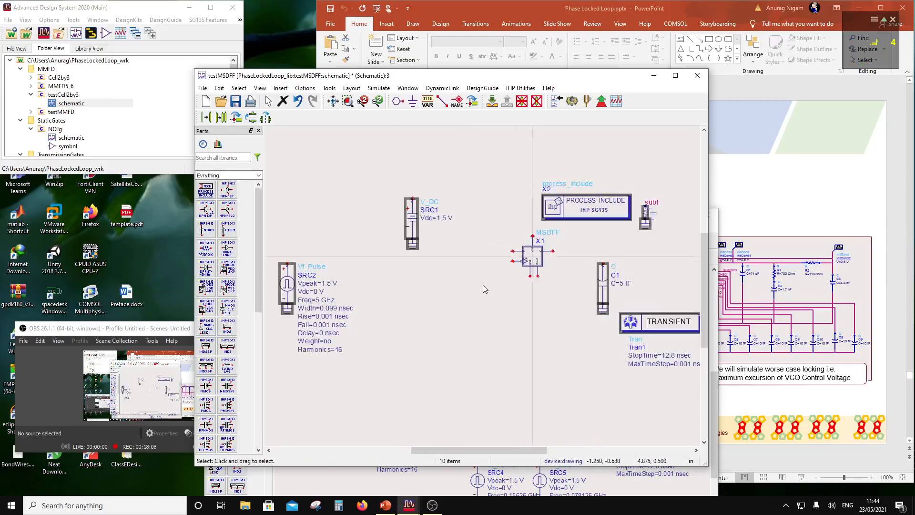
- Move C1 beside the MSDFF output and wire the output to C1
drag(579, 250, 566, 287)
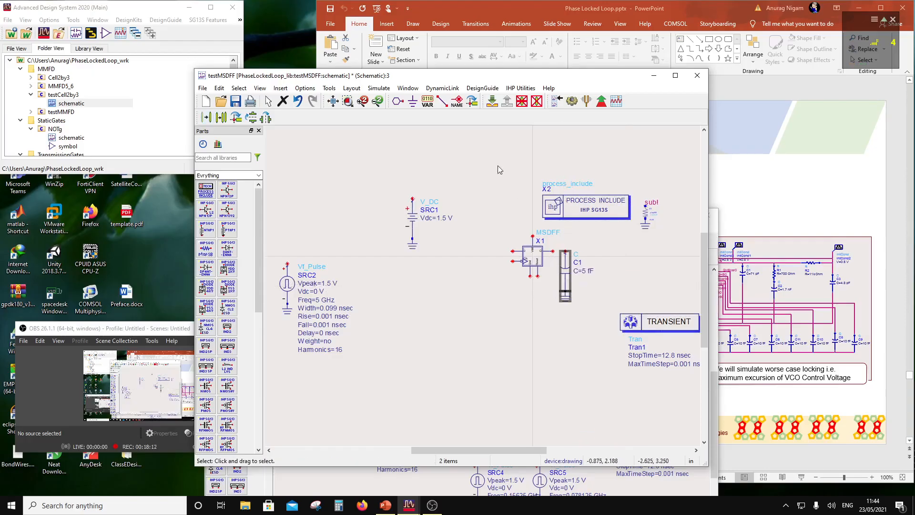
click(497, 165)
click(442, 101)
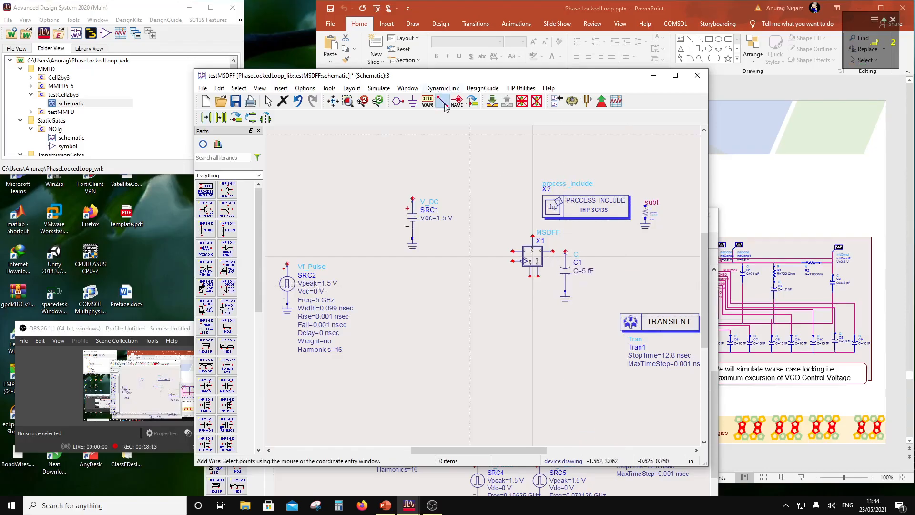
click(565, 251)
click(553, 252)
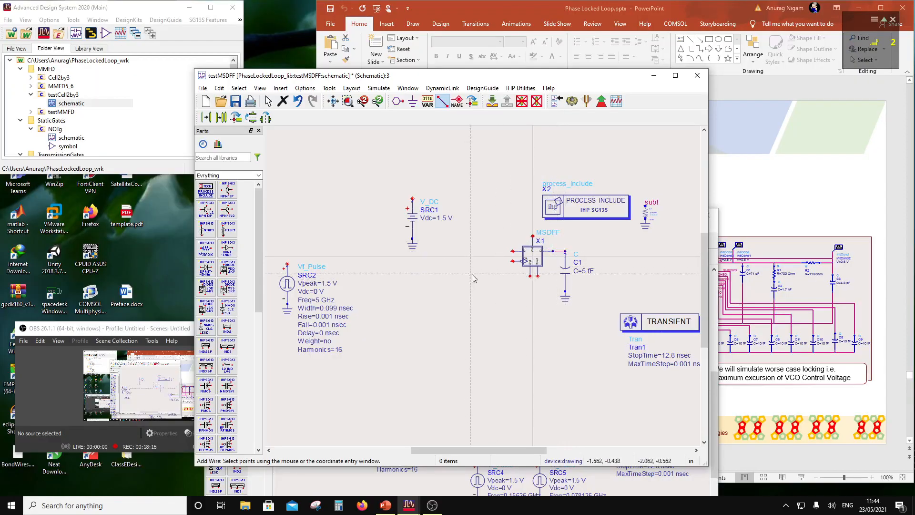
scroll(482, 271, up, 2)
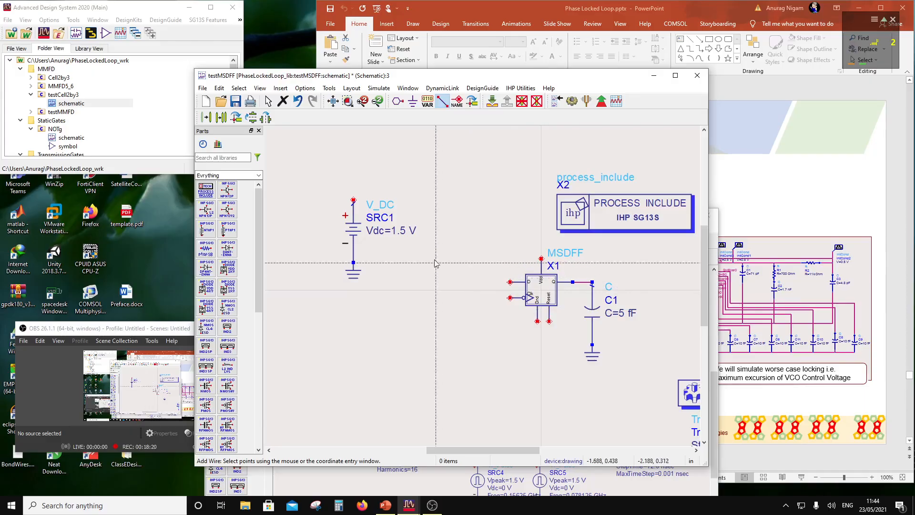
key(Escape)
- Wire the V_DC positive terminal to the Vdd pin and move SRC2 closer to MSDFF
drag(350, 191, 442, 237)
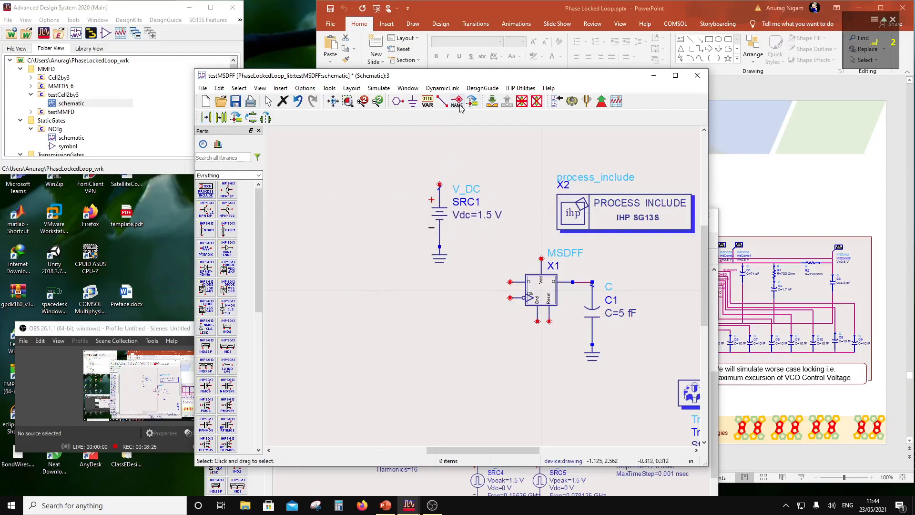
click(442, 101)
click(440, 185)
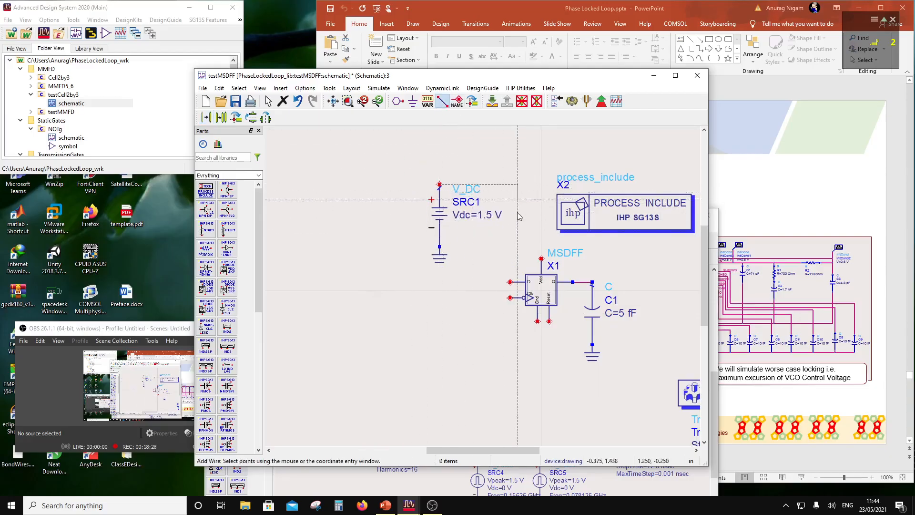
click(542, 259)
scroll(450, 326, down, 2)
key(Escape)
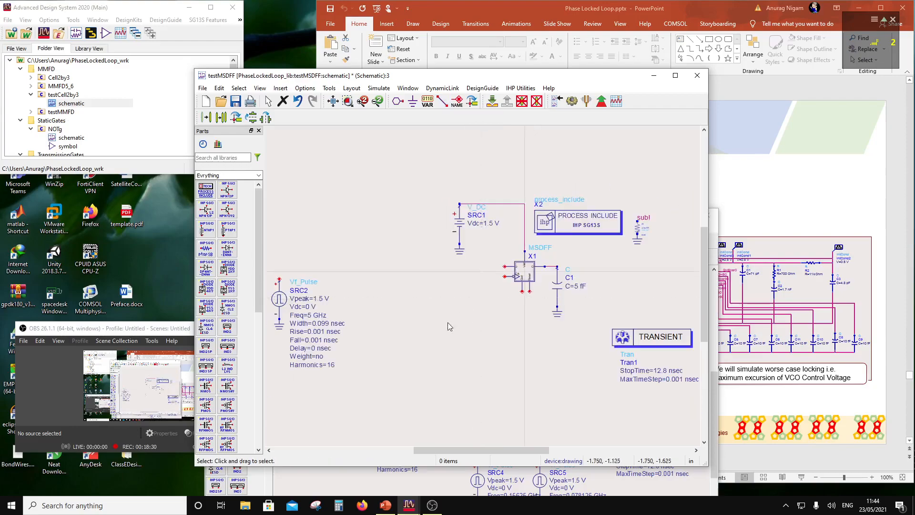
drag(270, 268, 296, 350)
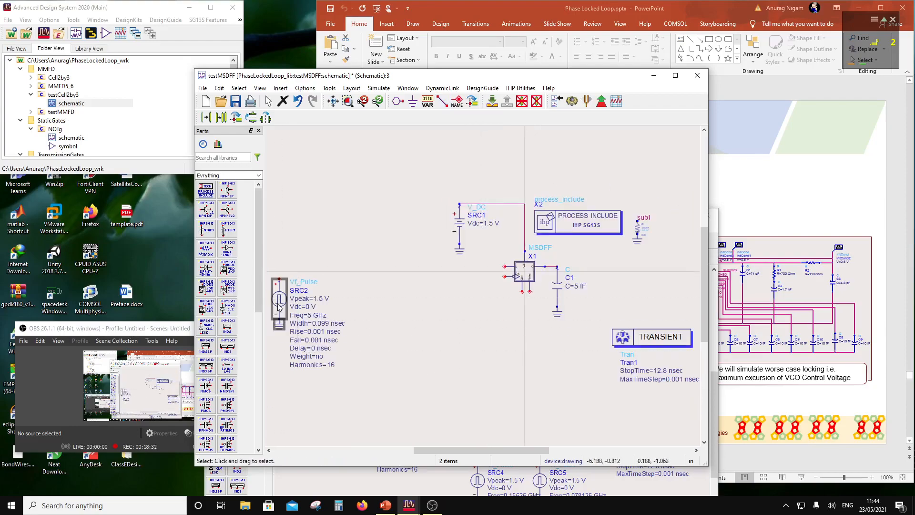
drag(277, 303, 451, 318)
- Set SRC2 to 1 V peak, 1 GHz frequency and 0.49 nsec width
scroll(487, 279, up, 2)
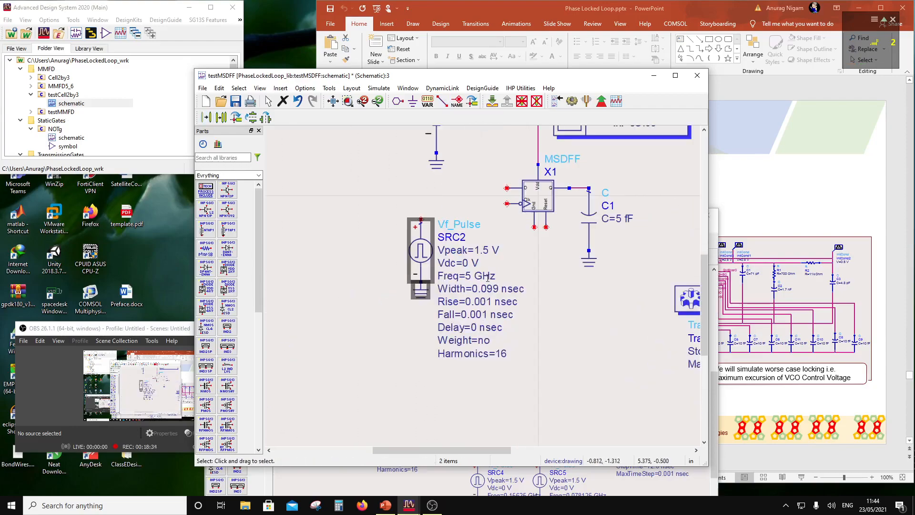
click(486, 254)
key(BackSpace)
key(BackSpace)
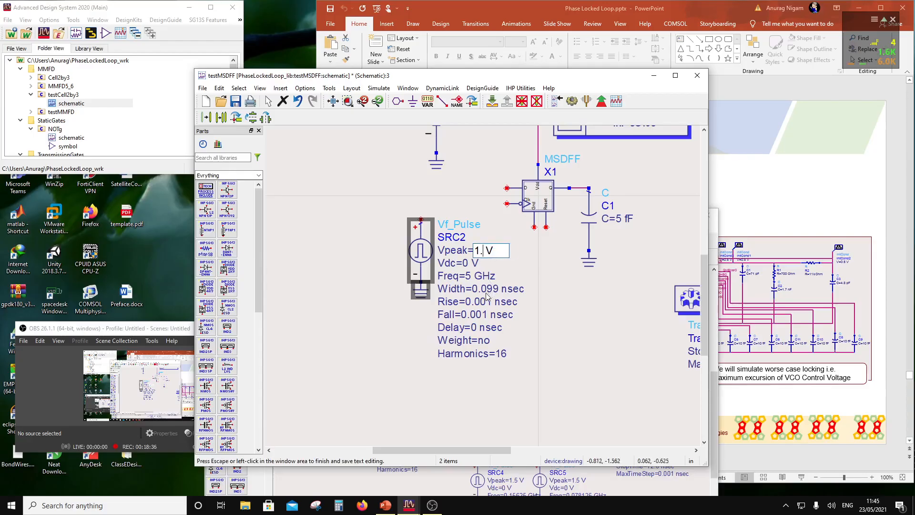
click(565, 272)
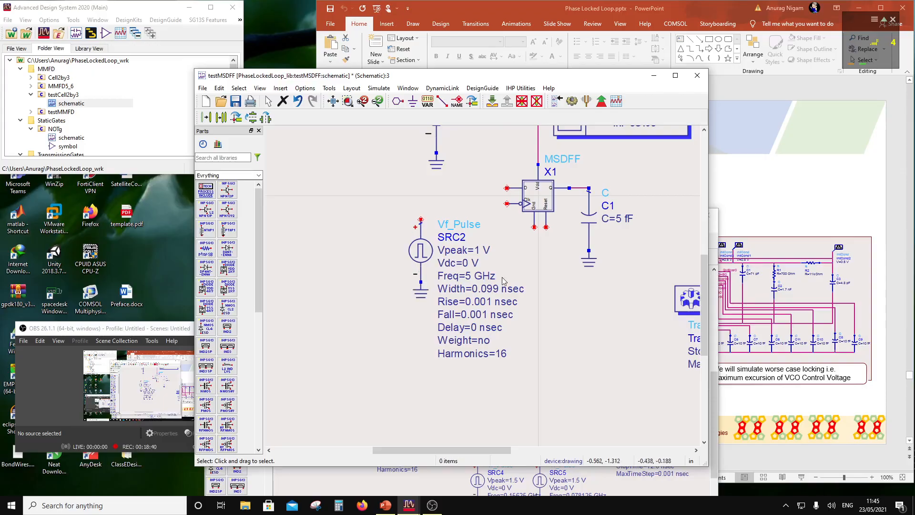
double_click(471, 276)
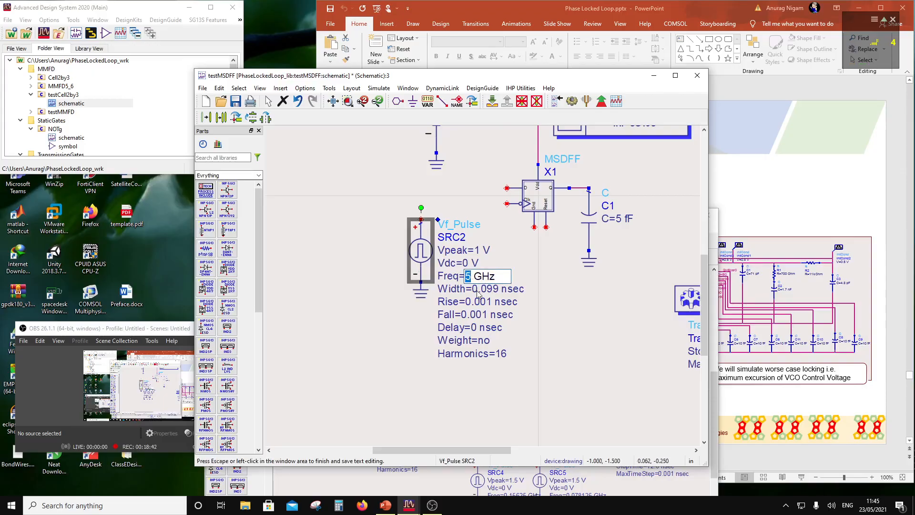
text(1)
click(542, 274)
double_click(496, 289)
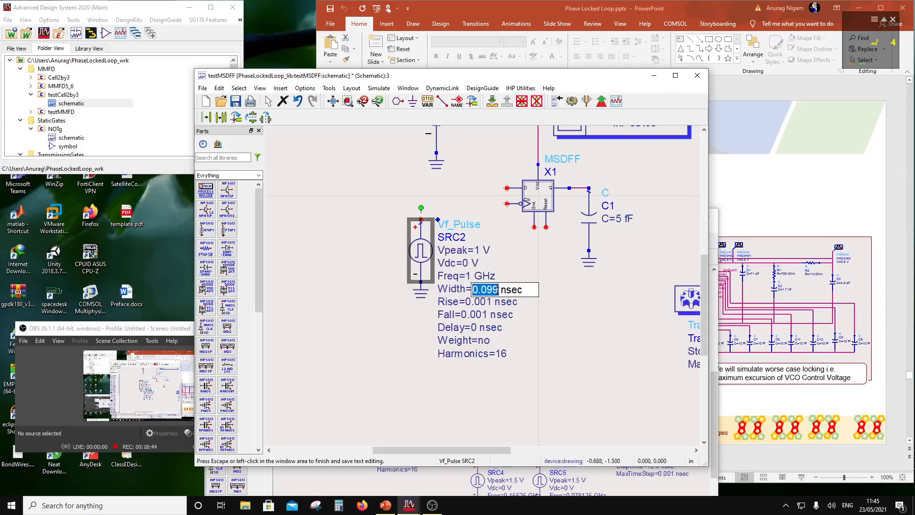
drag(499, 290, 482, 290)
text(49)
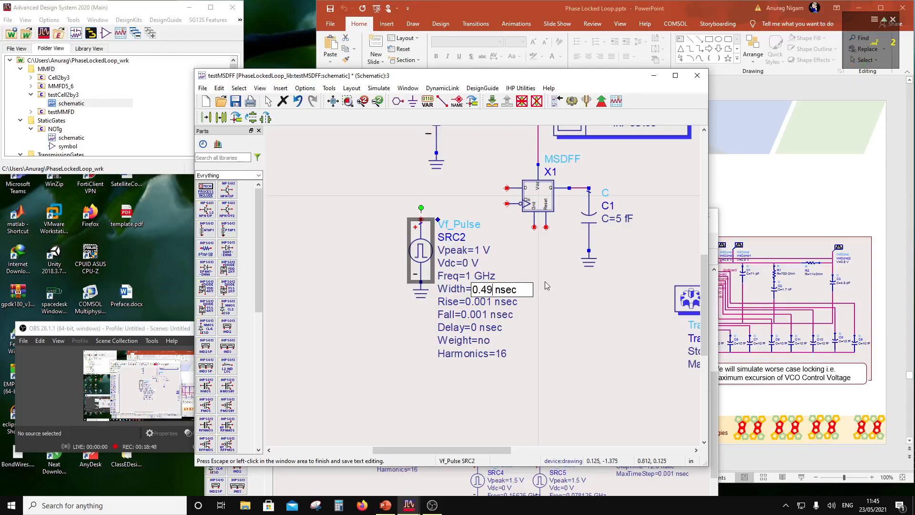
key(Escape)
- Change SRC2's rise and fall times to 0.01 nsec
double_click(480, 303)
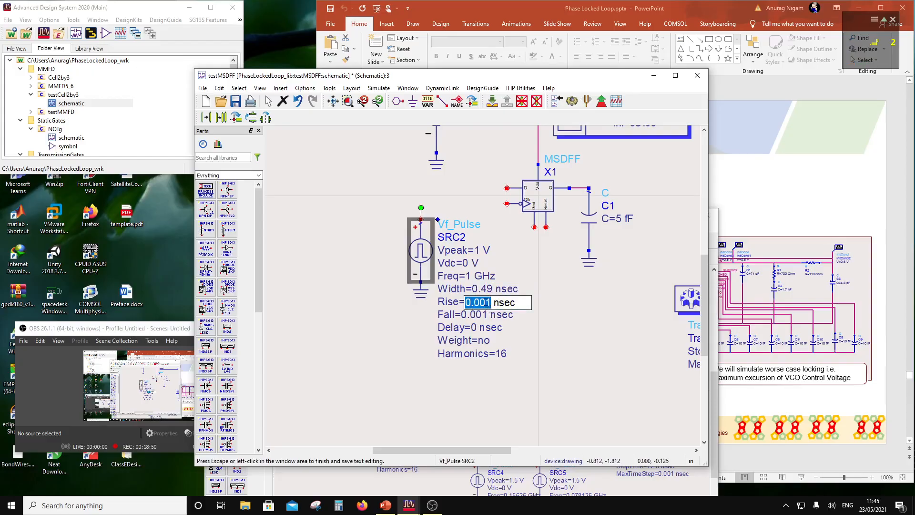
click(485, 303)
key(BackSpace)
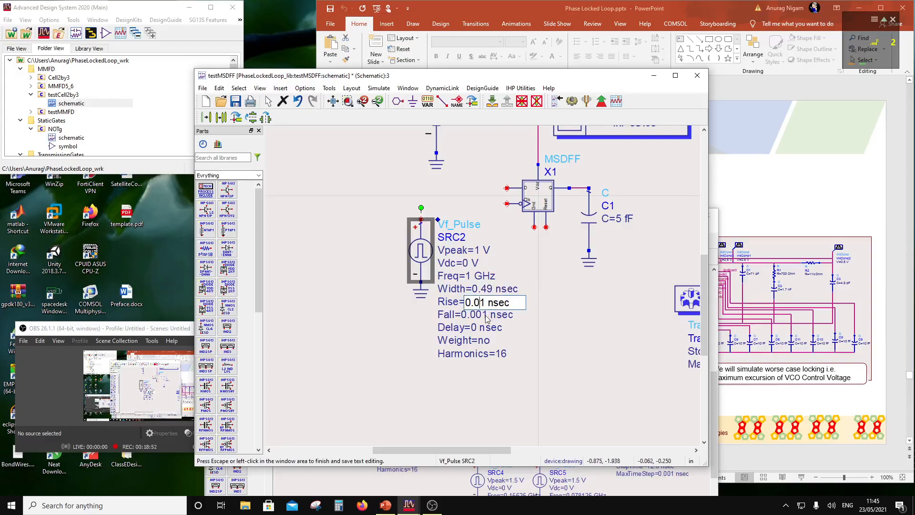
click(486, 316)
double_click(486, 316)
click(484, 315)
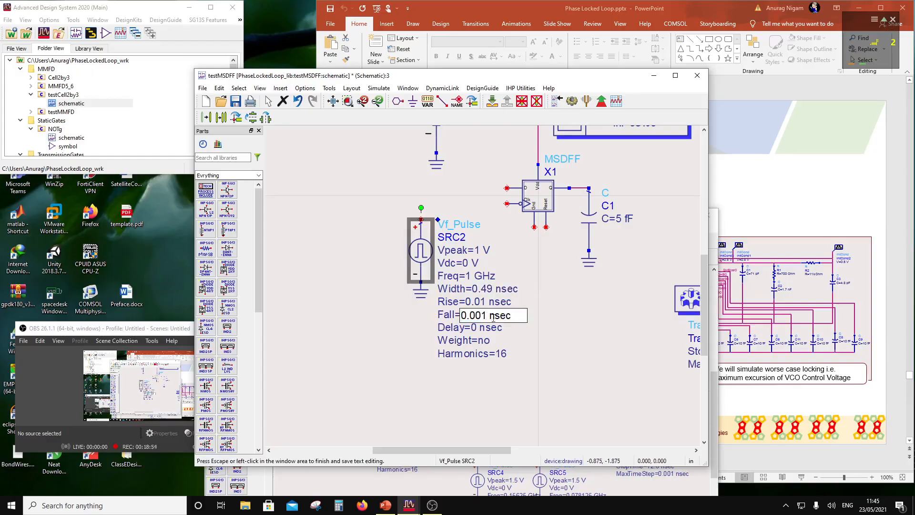
key(BackSpace)
click(560, 299)
scroll(558, 297, down, 2)
scroll(498, 273, up, 2)
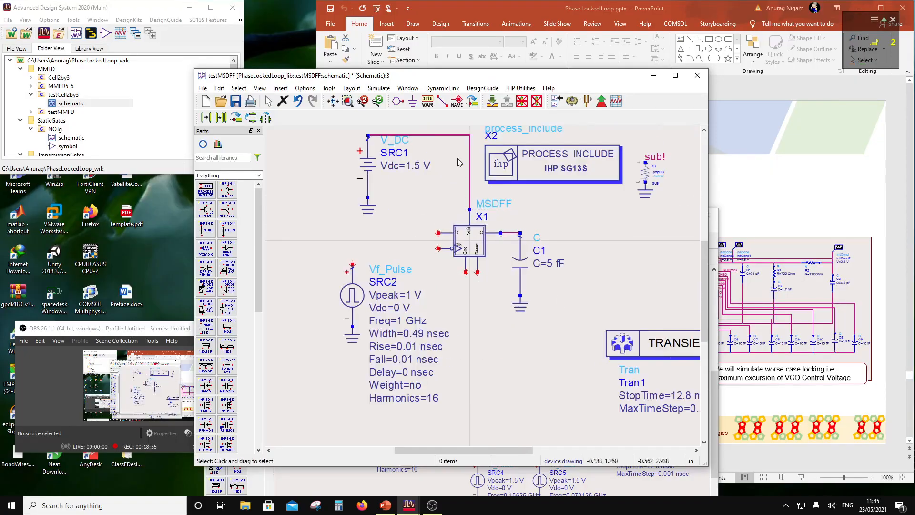
- Wire SRC2's positive terminal to the MSDFF Clk pin
click(443, 100)
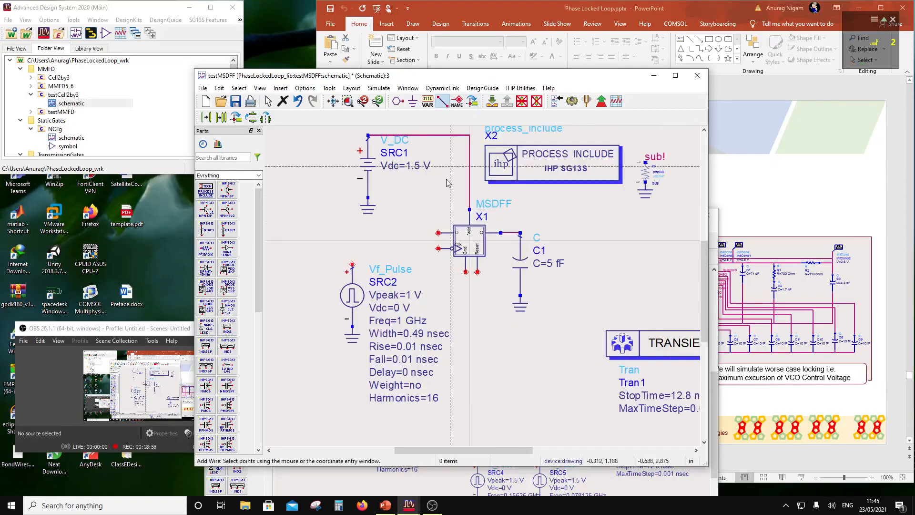
click(352, 264)
click(439, 248)
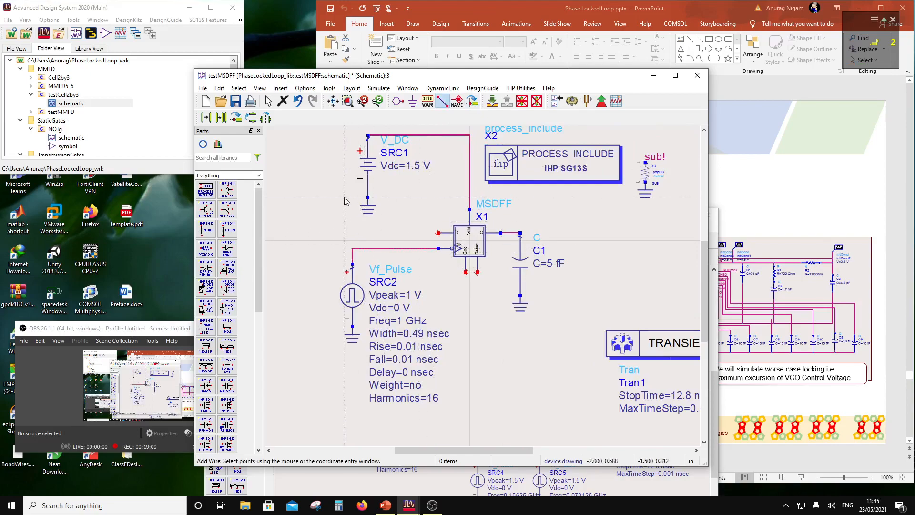
key(Escape)
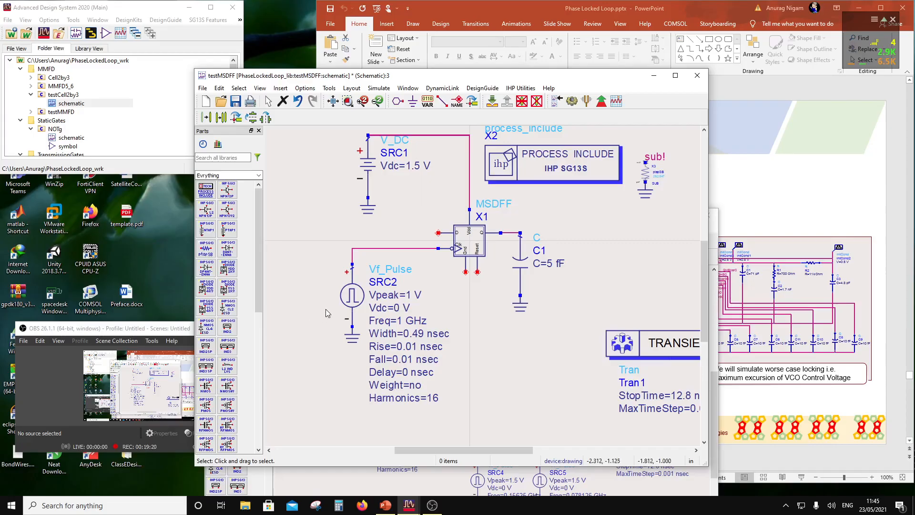
- Open SRC2's parameter window and close it without changes
double_click(351, 297)
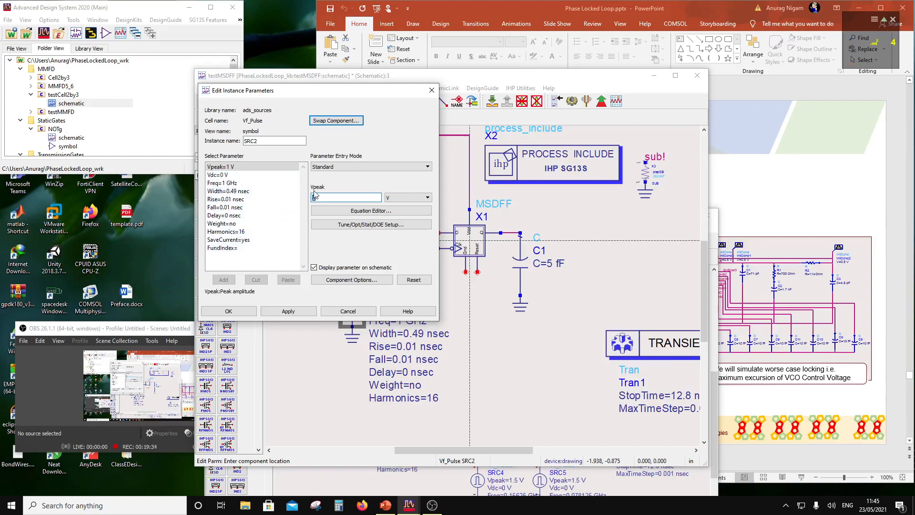
click(432, 90)
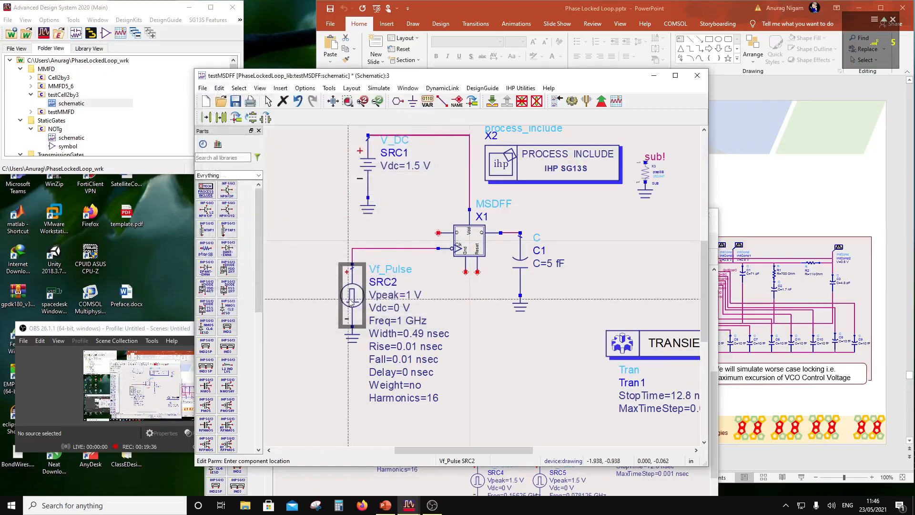
key(Escape)
scroll(424, 277, down, 1)
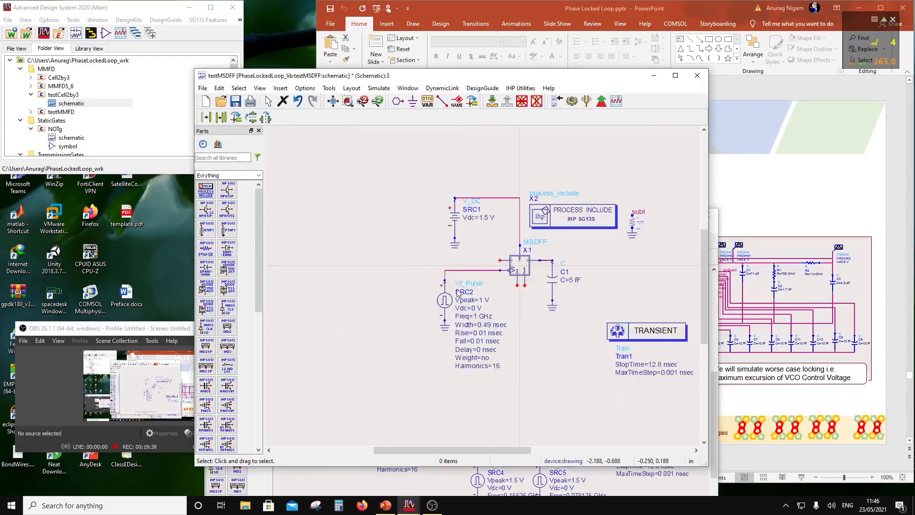
scroll(434, 291, up, 1)
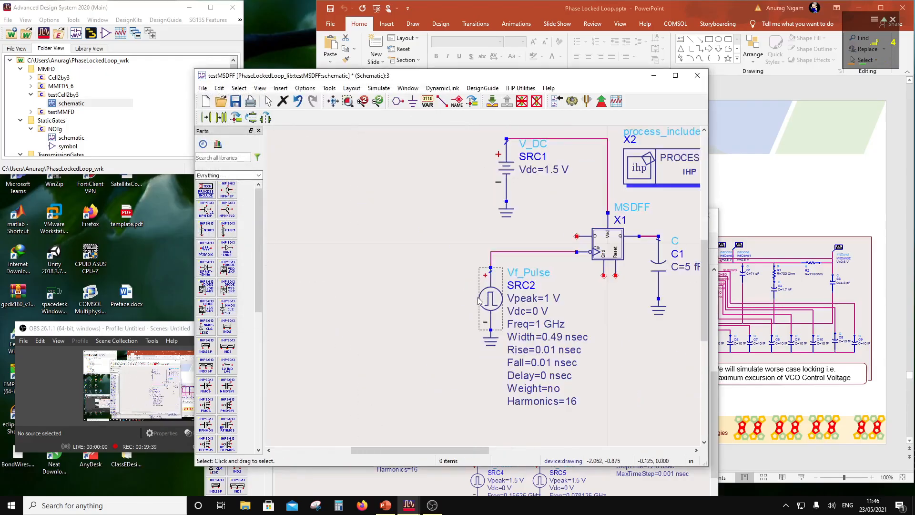
- Change SRC2's Vpeak on the schematic to 1.5 V and select SRC2 with its ground
double_click(550, 299)
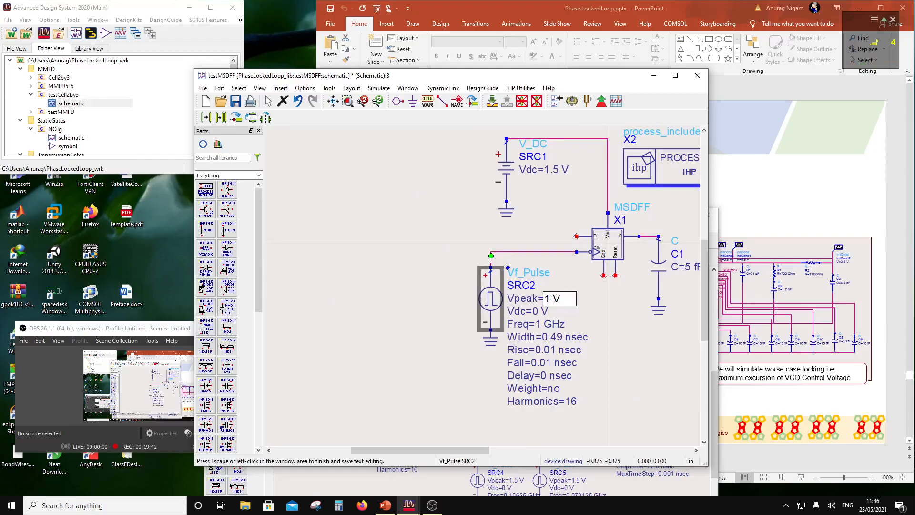
text(.5)
click(468, 282)
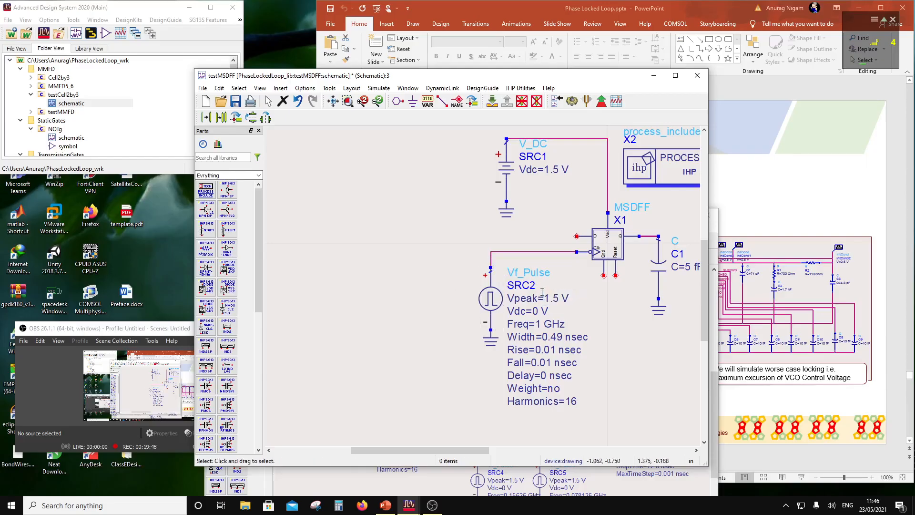
drag(461, 223, 512, 364)
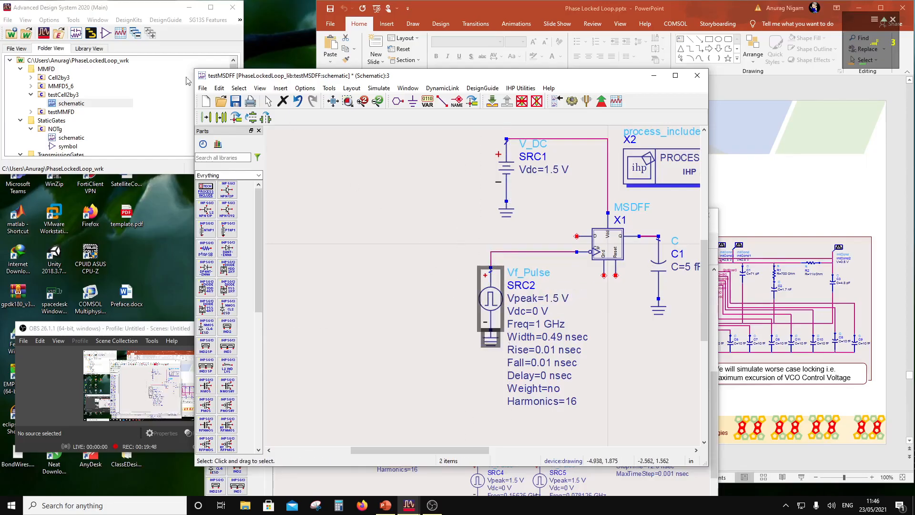
- Place a copy of SRC2 and its ground as SRC3, then wire SRC3's positive pin to MSDFF's D input
click(221, 117)
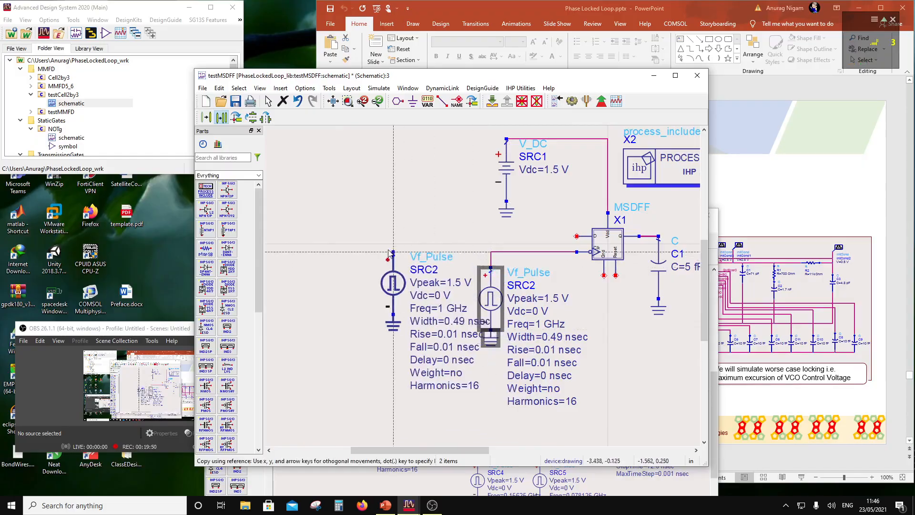
click(363, 258)
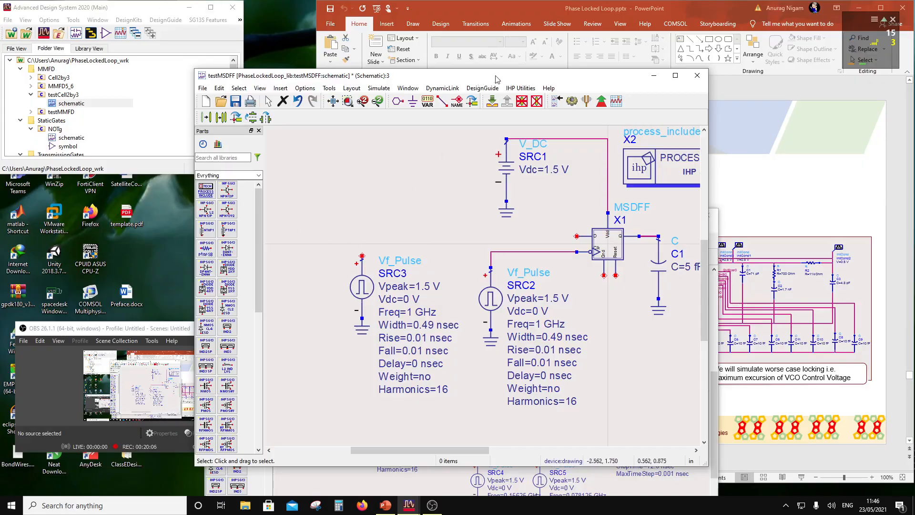
click(442, 100)
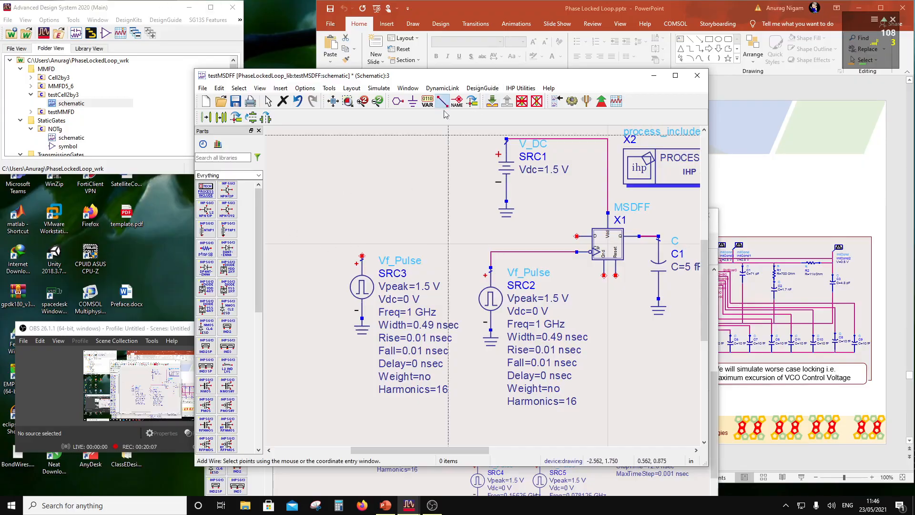
click(363, 256)
click(577, 237)
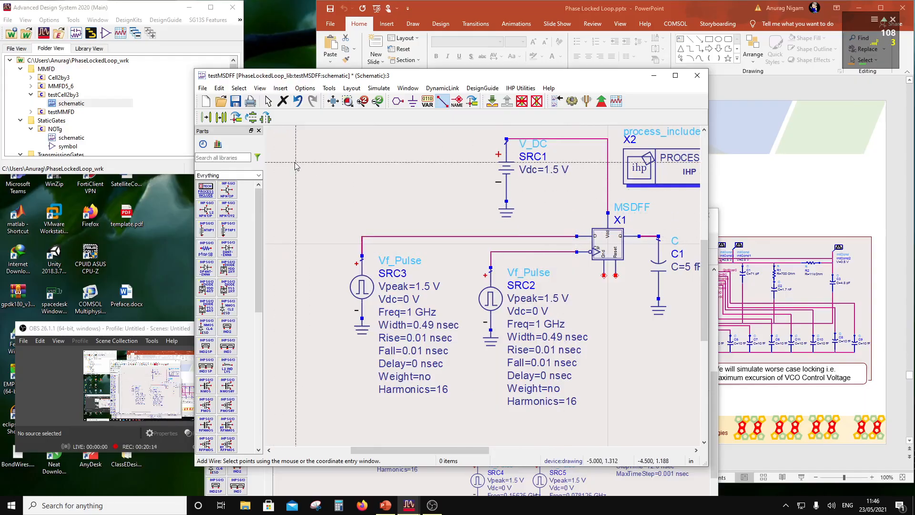
key(Escape)
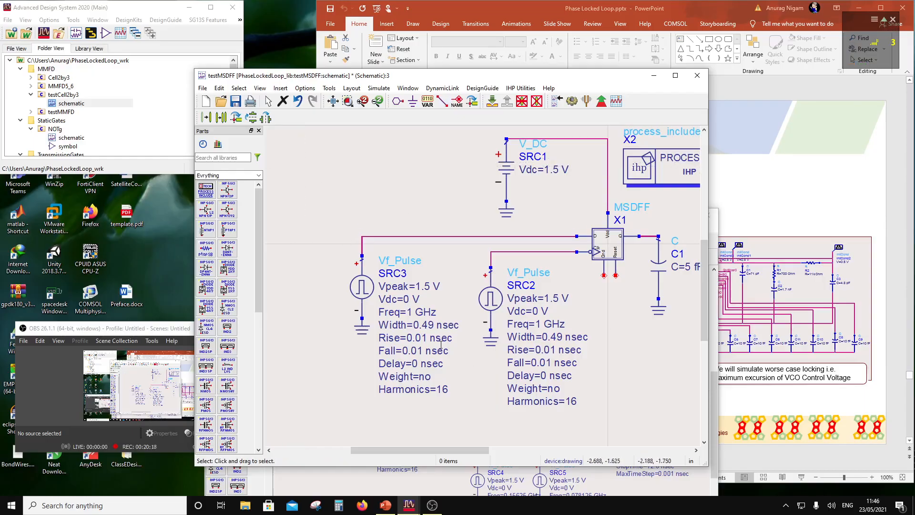
scroll(454, 318, up, 1)
scroll(487, 295, down, 1)
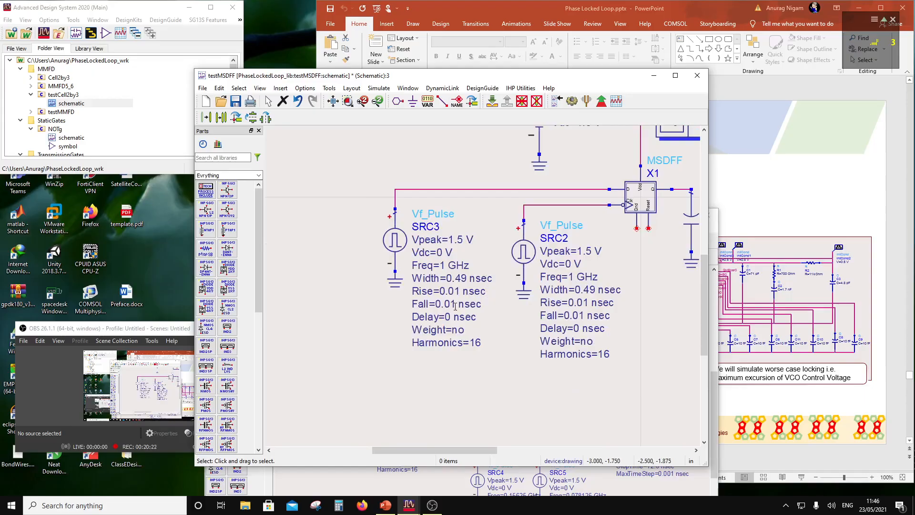
- Change SRC3's frequency from 1 GHz to 0.5 GHz
click(459, 279)
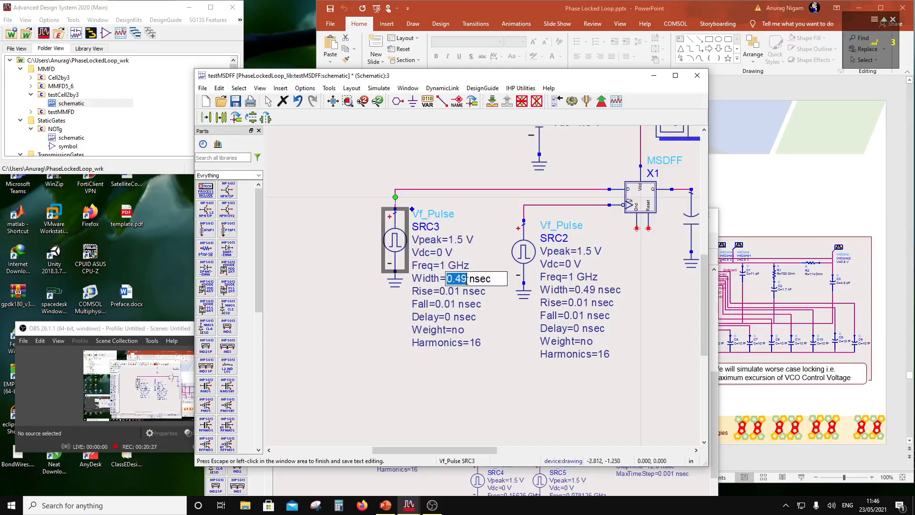
click(443, 266)
click(443, 266)
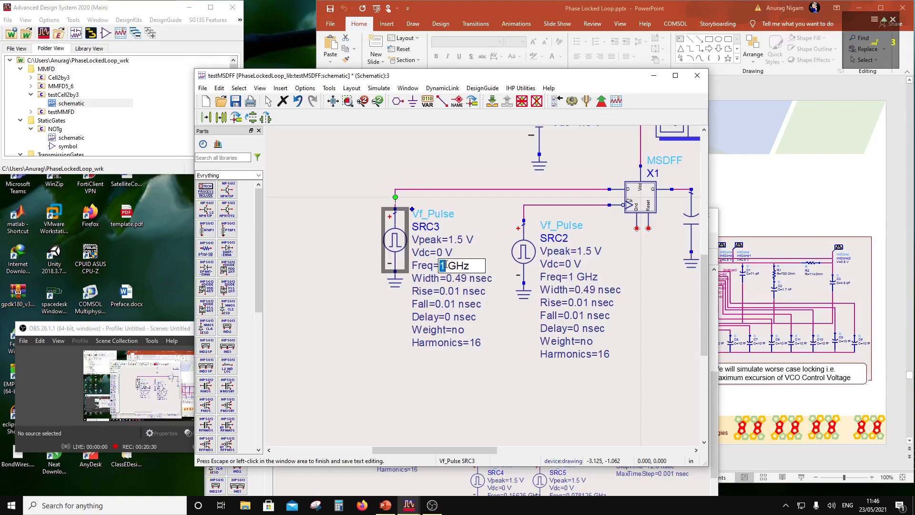
text(0.5)
click(451, 312)
scroll(458, 283, up, 1)
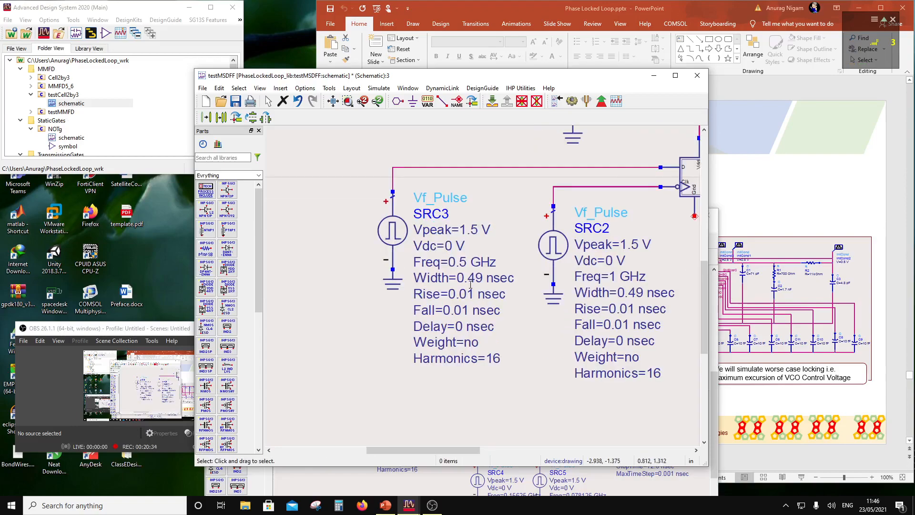
- Change SRC3's pulse width from 0.49 to 0.99 nsec
click(477, 279)
click(477, 279)
click(477, 280)
drag(477, 280, 470, 280)
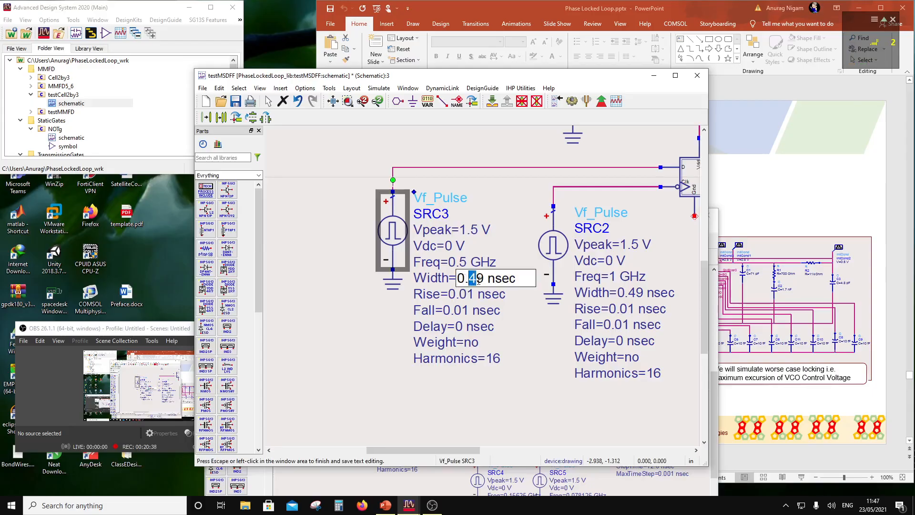
text(9)
click(451, 352)
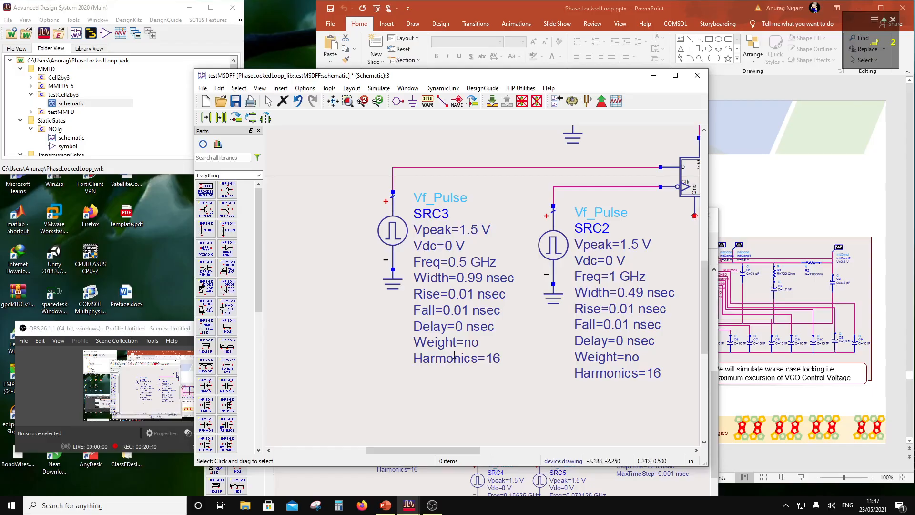
scroll(477, 343, down, 1)
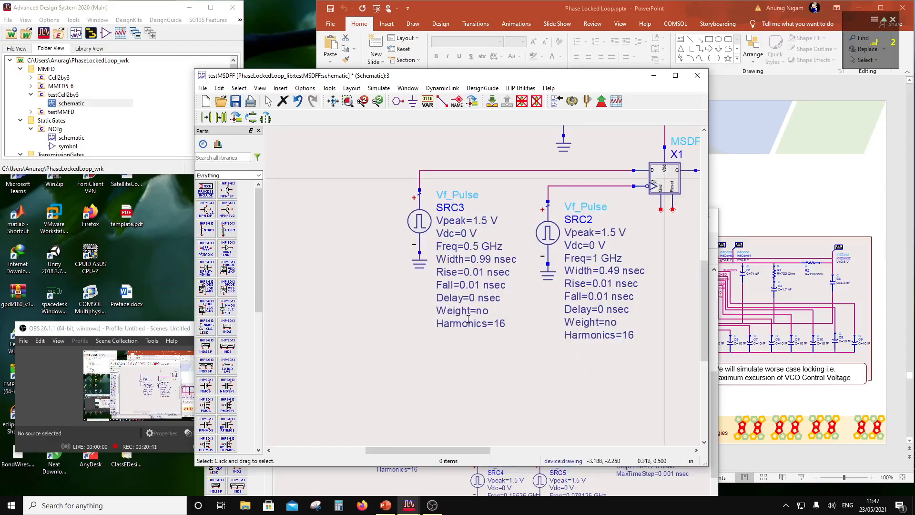
- Edit SRC2's Delay value on the schematic from 0 to 2.25 nsec
double_click(601, 310)
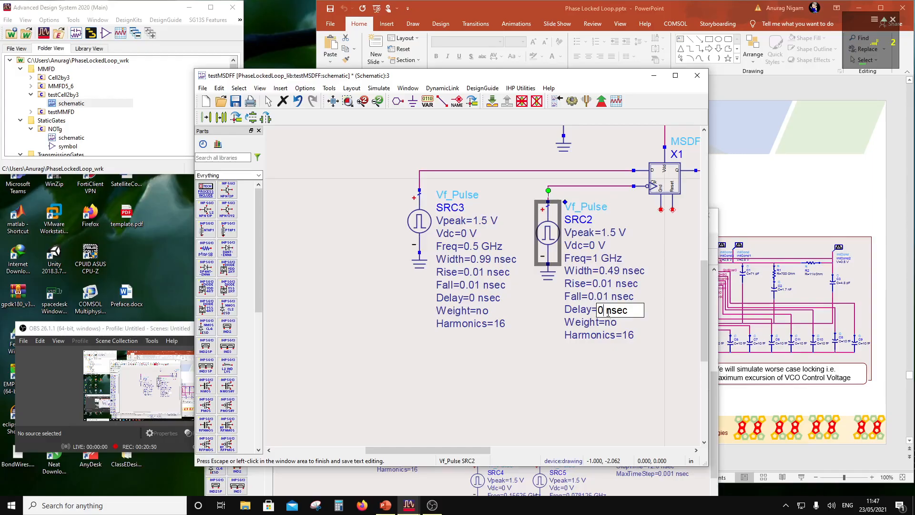
text(.25)
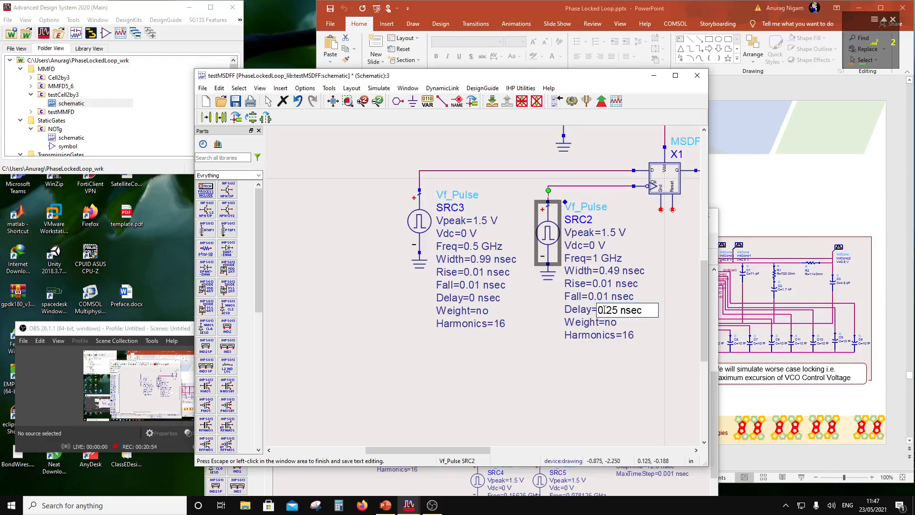
drag(604, 310, 599, 310)
text(2)
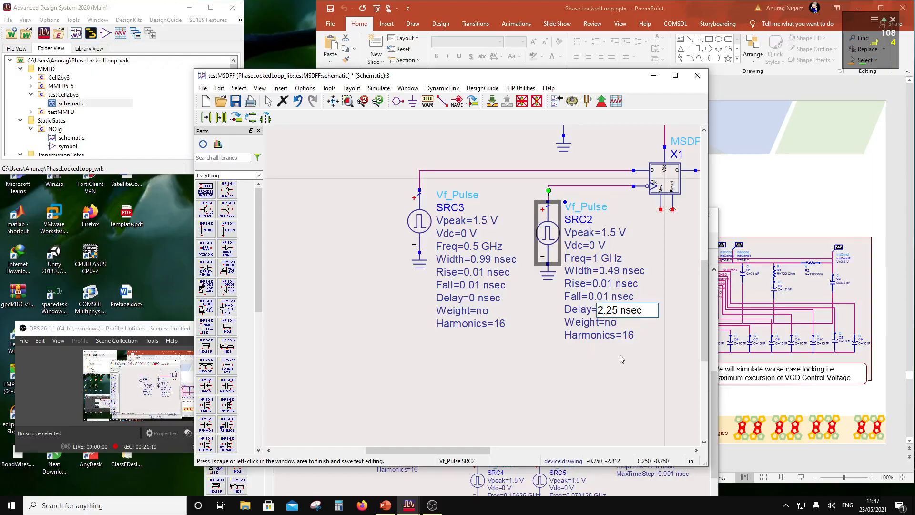
click(589, 347)
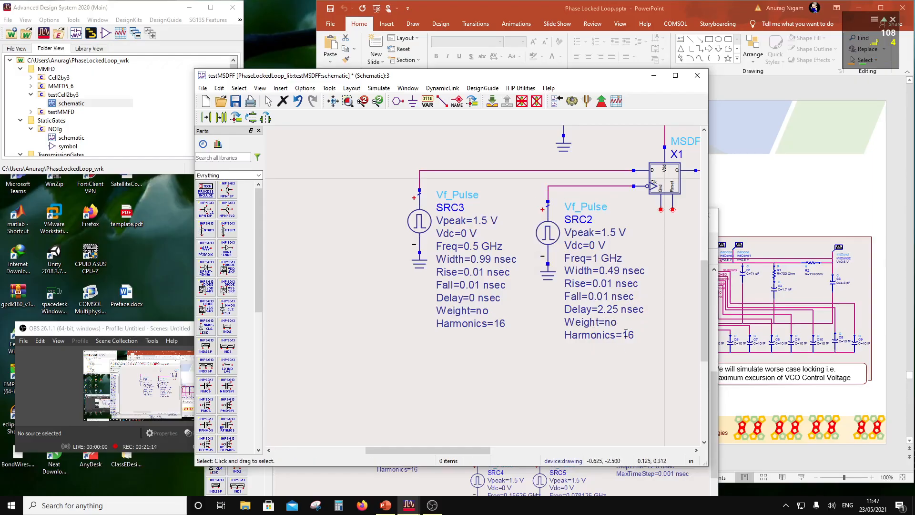
scroll(626, 332, down, 2)
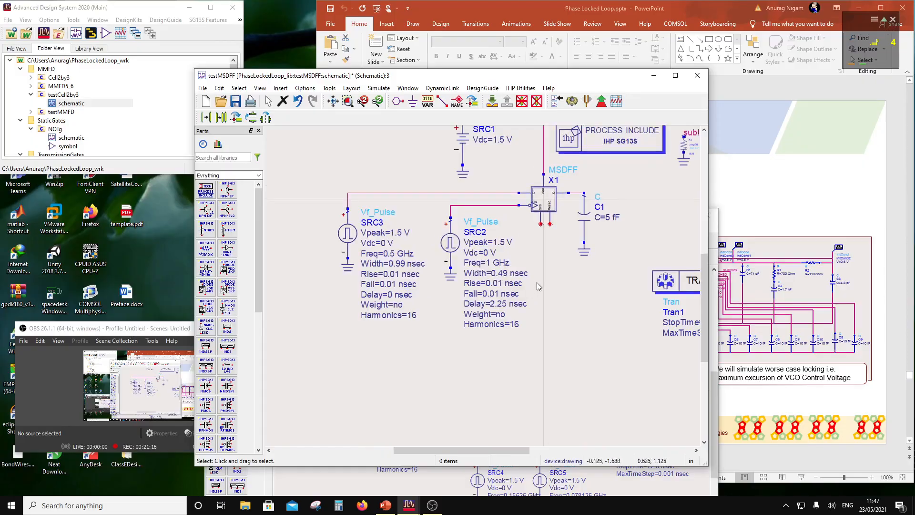
- Place a ground on the MSDFF's Gnd pin
scroll(549, 229, up, 2)
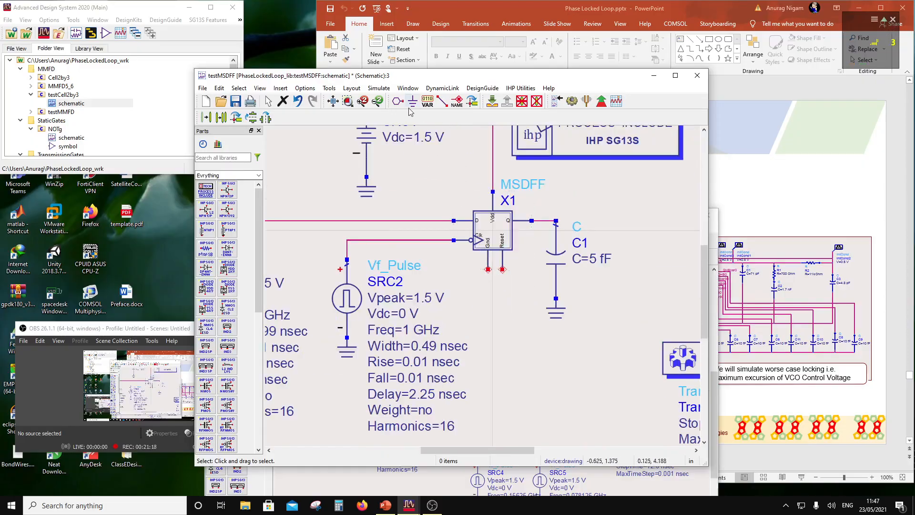
click(413, 100)
click(488, 269)
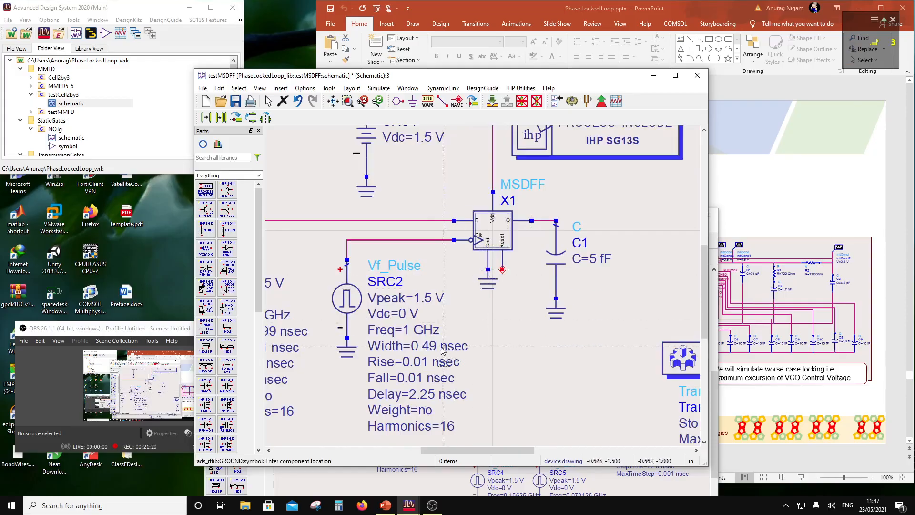
key(Escape)
- Copy SRC2 with its ground and place the copy as SRC4
drag(328, 250, 366, 368)
click(221, 117)
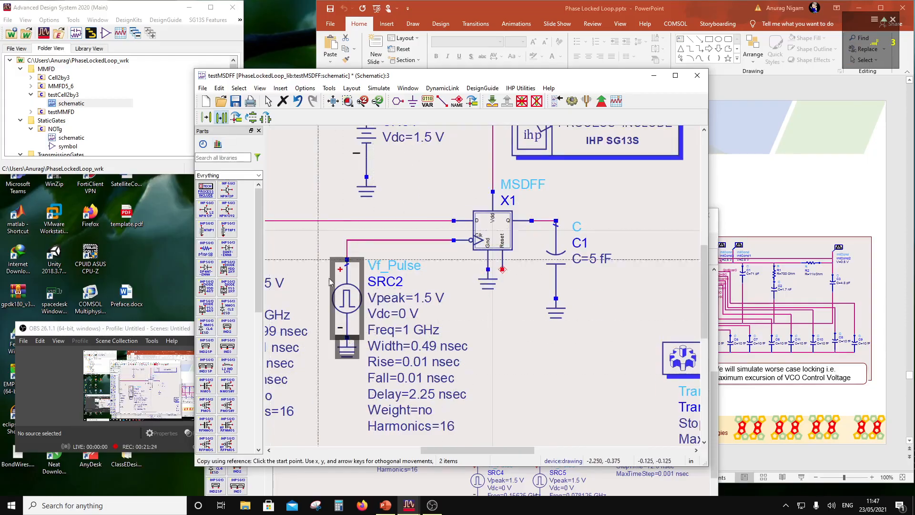
click(347, 260)
click(502, 314)
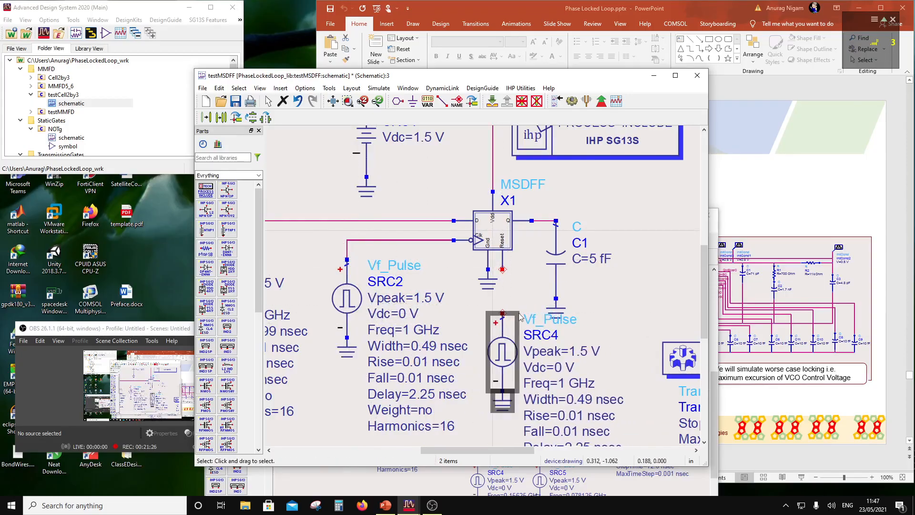
scroll(556, 383, up, 1)
scroll(486, 286, down, 1)
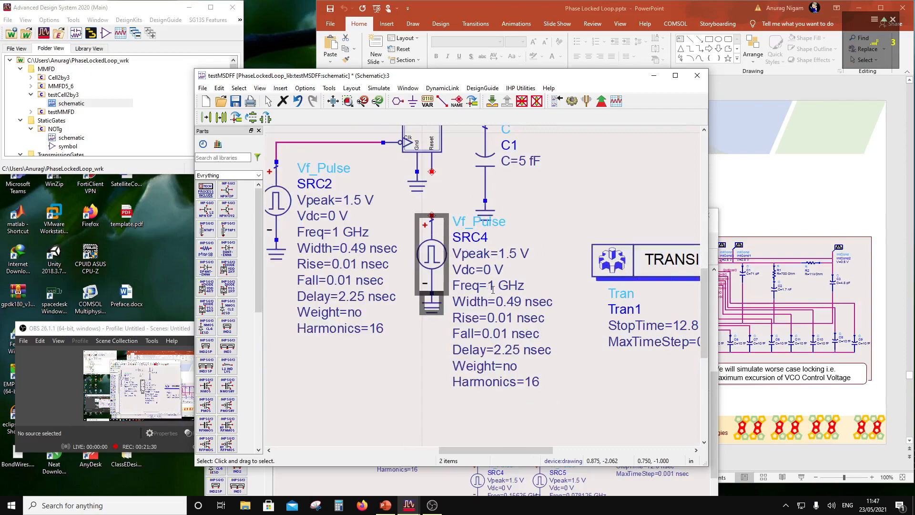
double_click(492, 286)
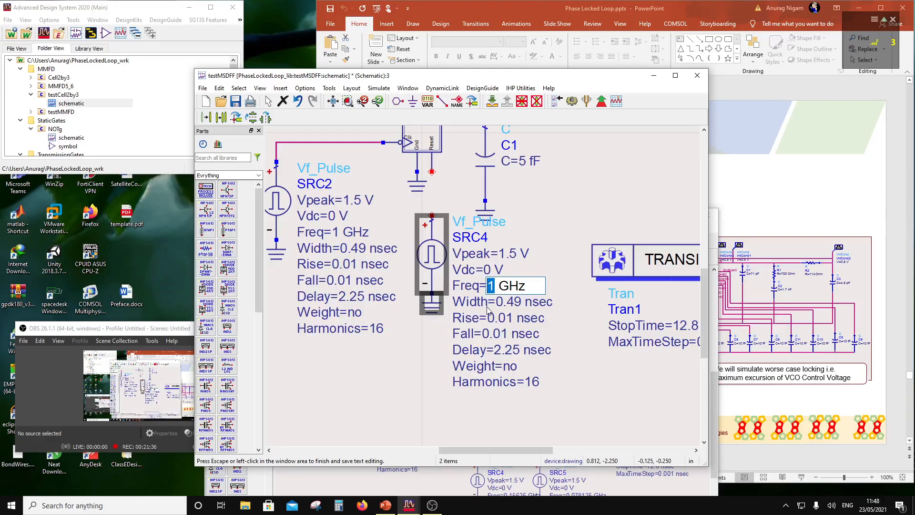
- Set SRC4's frequency to 80 MHz
click(495, 286)
text(80)
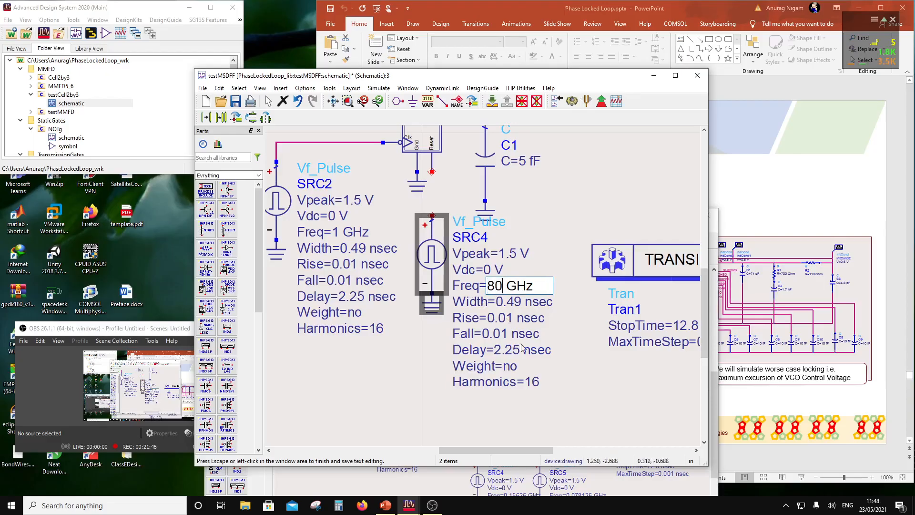
double_click(499, 285)
drag(508, 285, 517, 286)
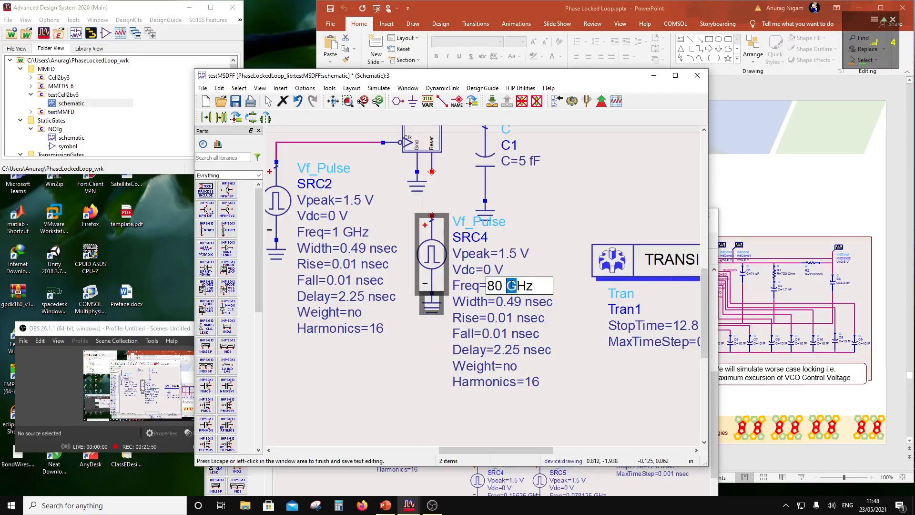
text(M)
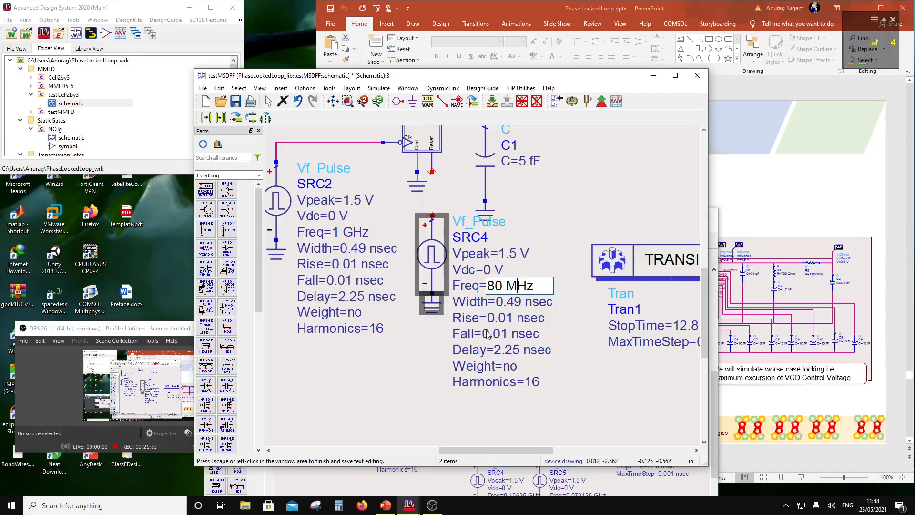
click(582, 365)
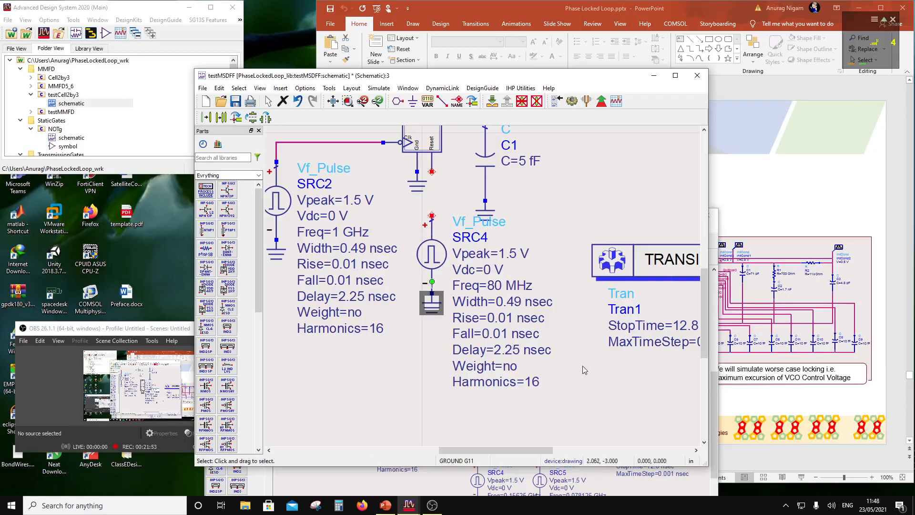
- Set SRC4's Vdc to 1.5 V, then back to 0 V, leaving the width unchanged
double_click(518, 302)
click(524, 301)
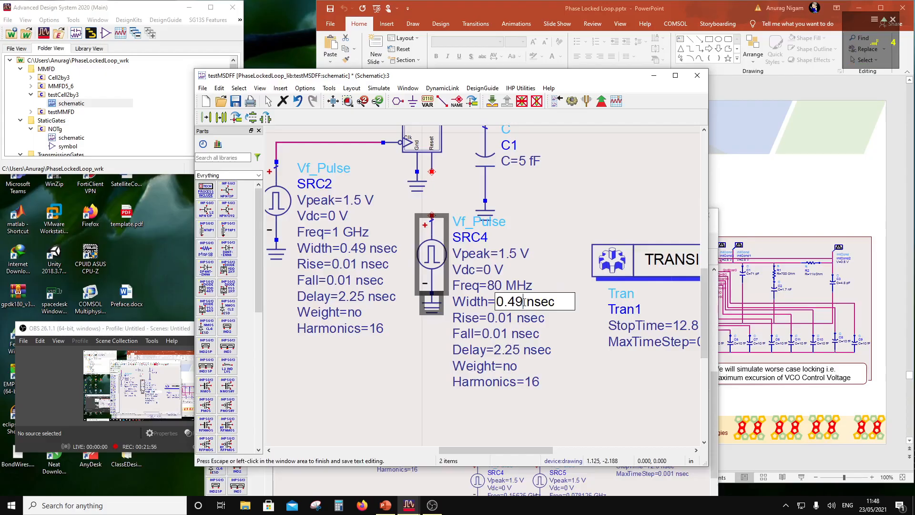
click(490, 271)
click(491, 270)
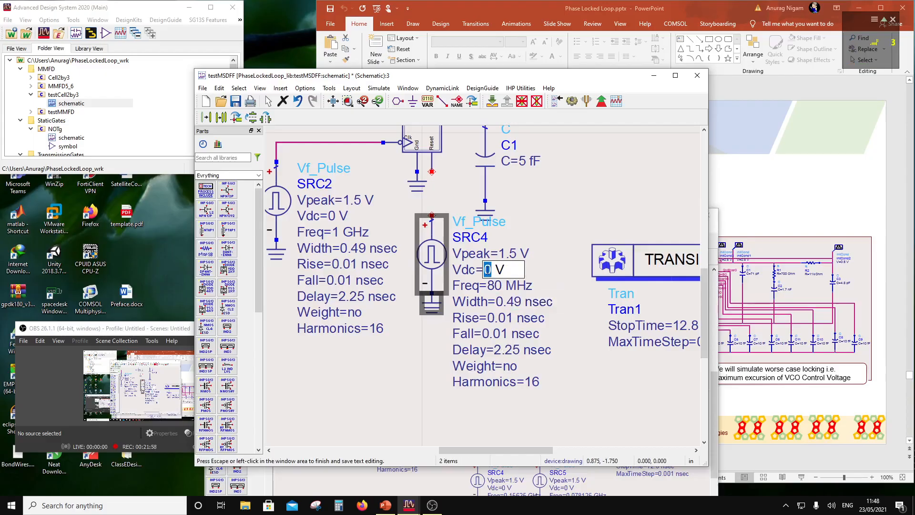
text(1.)
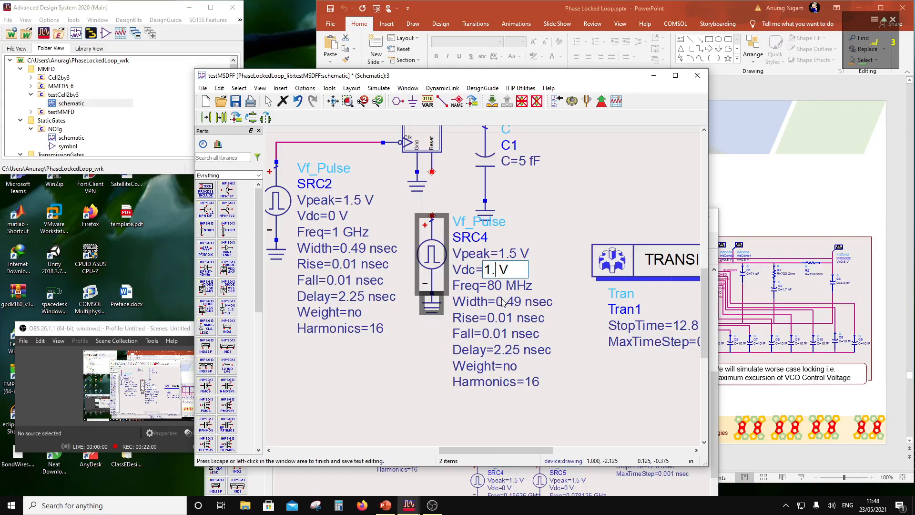
text(5)
click(511, 257)
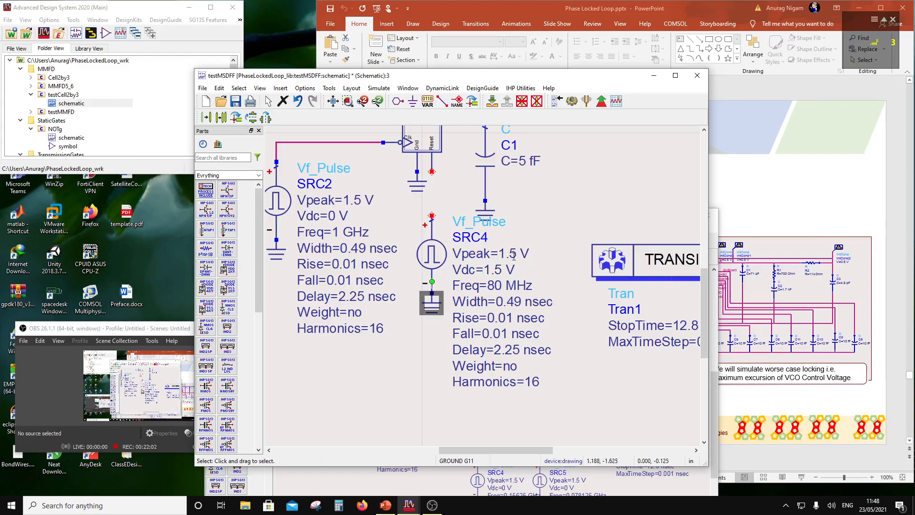
click(485, 271)
click(485, 270)
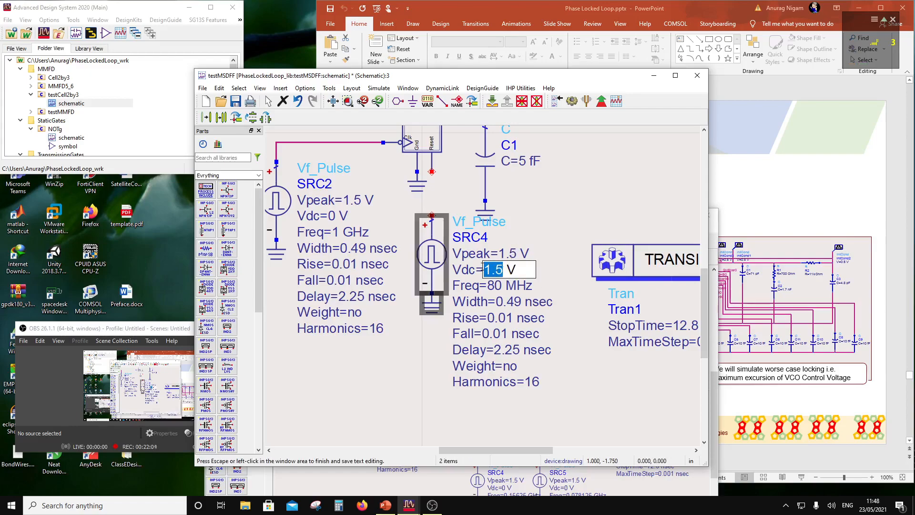
text(0)
click(543, 277)
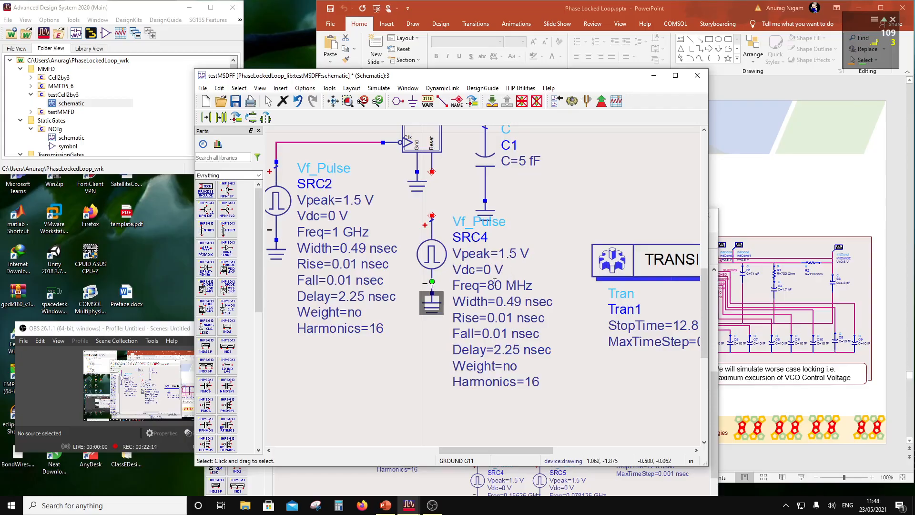
- Change SRC4's delay to 1.25 nsec, keeping the width at 0.49 nsec
scroll(495, 283, down, 1)
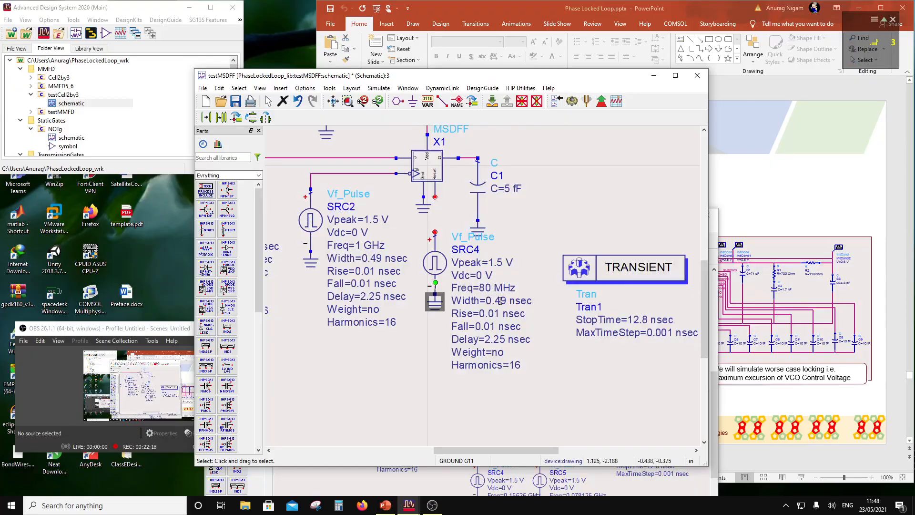
click(507, 299)
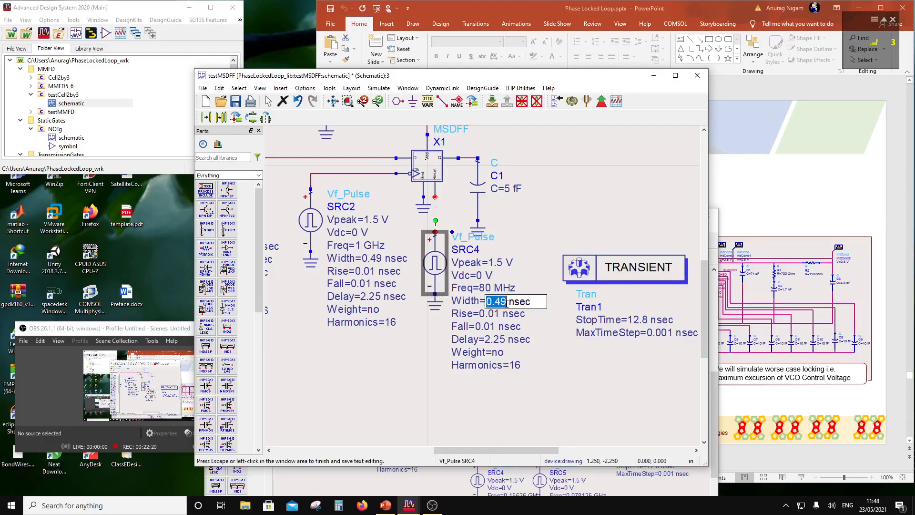
double_click(505, 299)
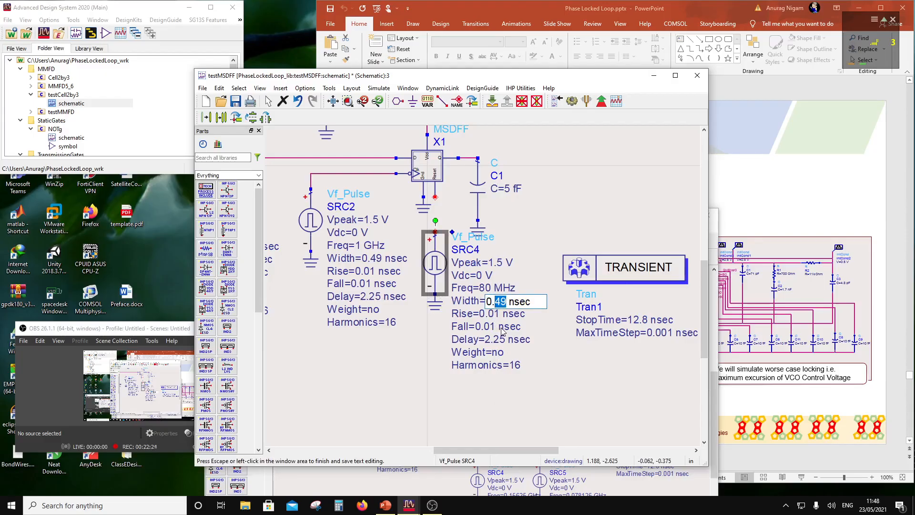
click(542, 335)
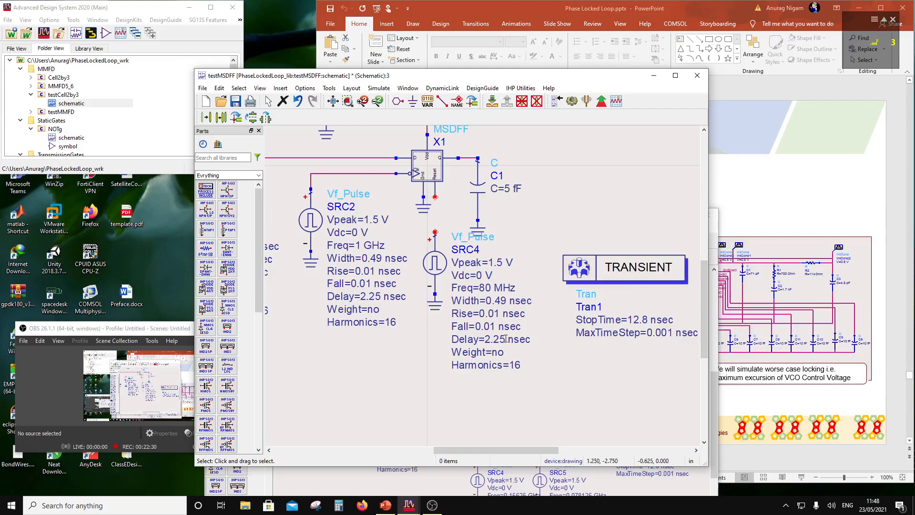
double_click(505, 339)
scroll(468, 298, left, 3)
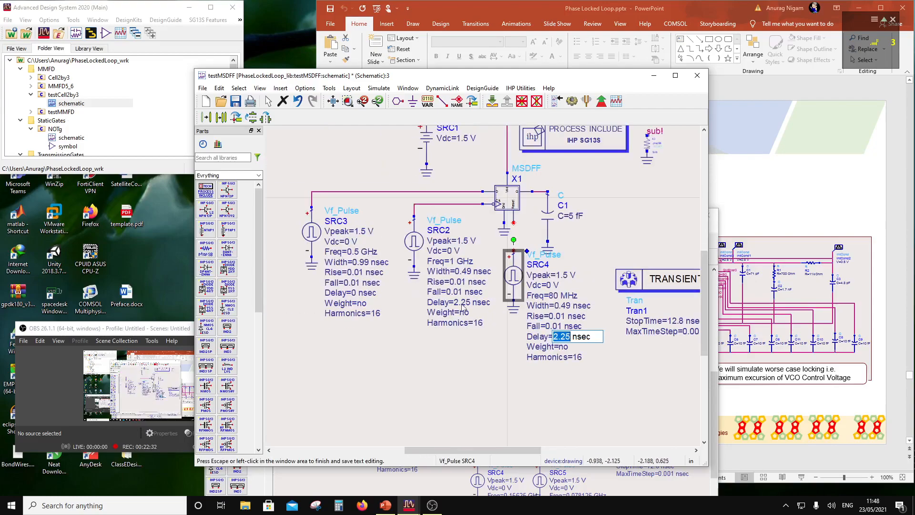
click(607, 336)
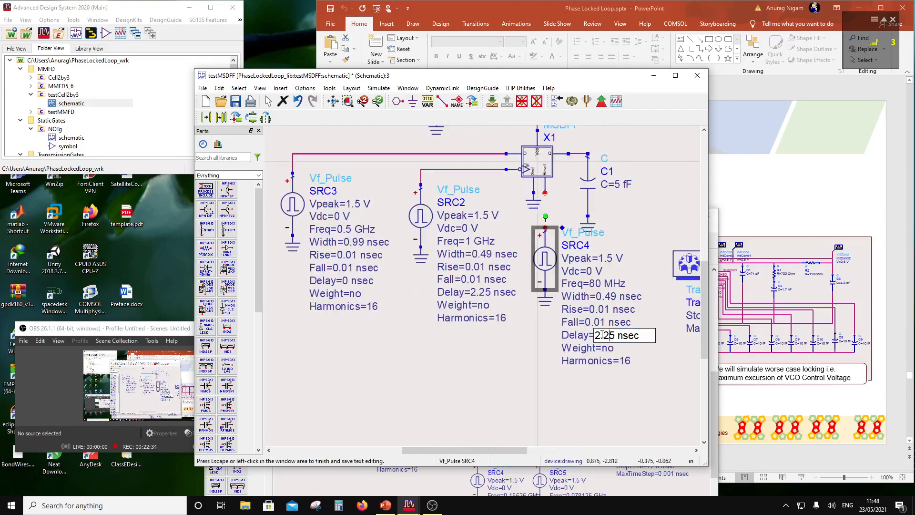
drag(599, 336, 595, 336)
text(1)
click(614, 357)
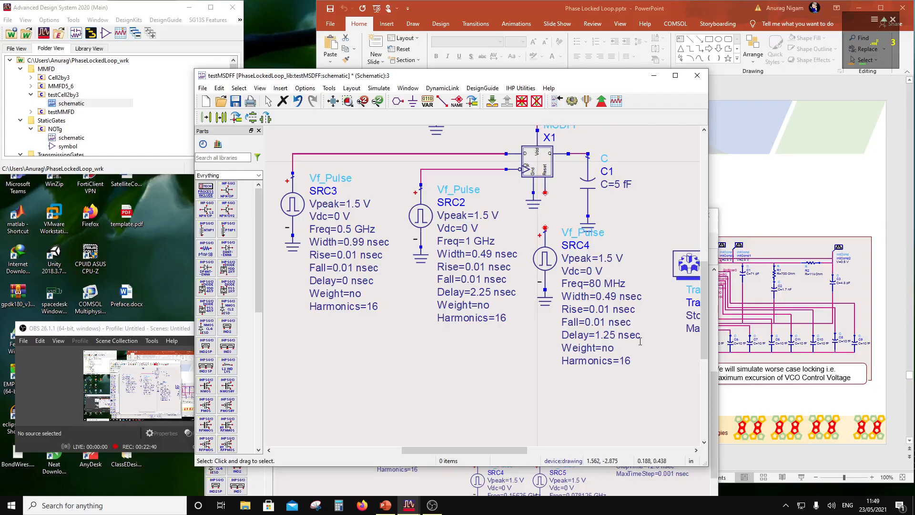
scroll(539, 307, down, 1)
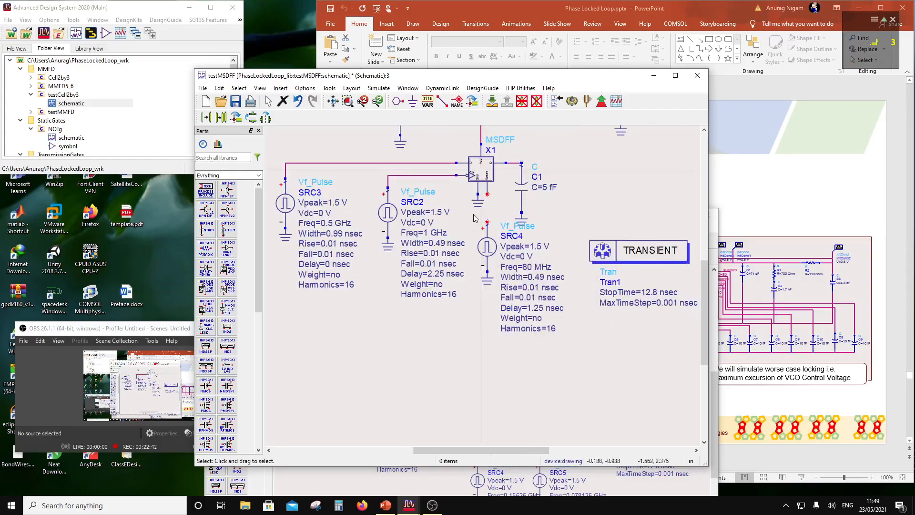
- Move SRC4 and its ground further down the schematic
drag(473, 214, 500, 288)
drag(488, 244, 488, 294)
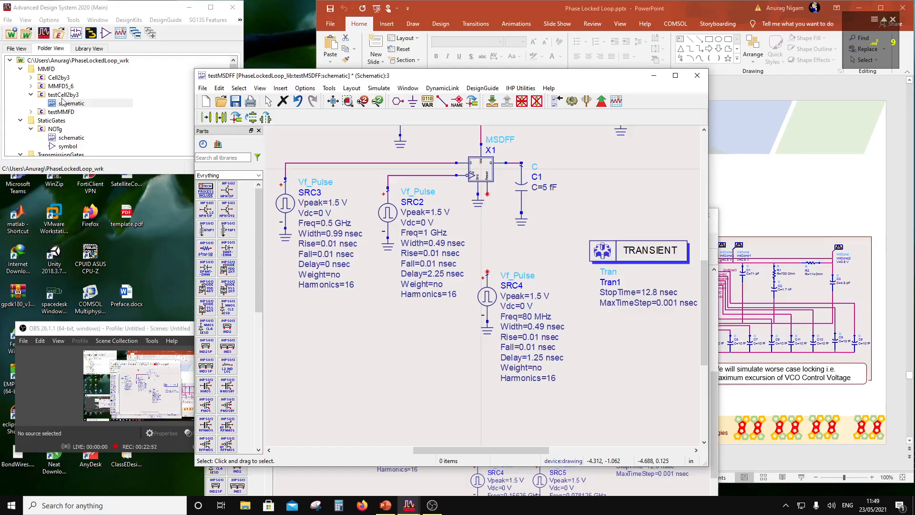
scroll(62, 100, down, 1)
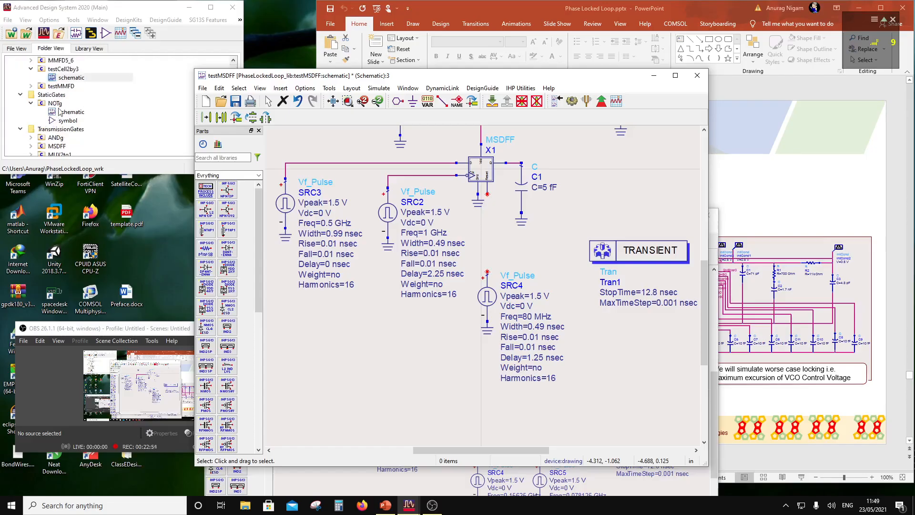
scroll(58, 106, down, 1)
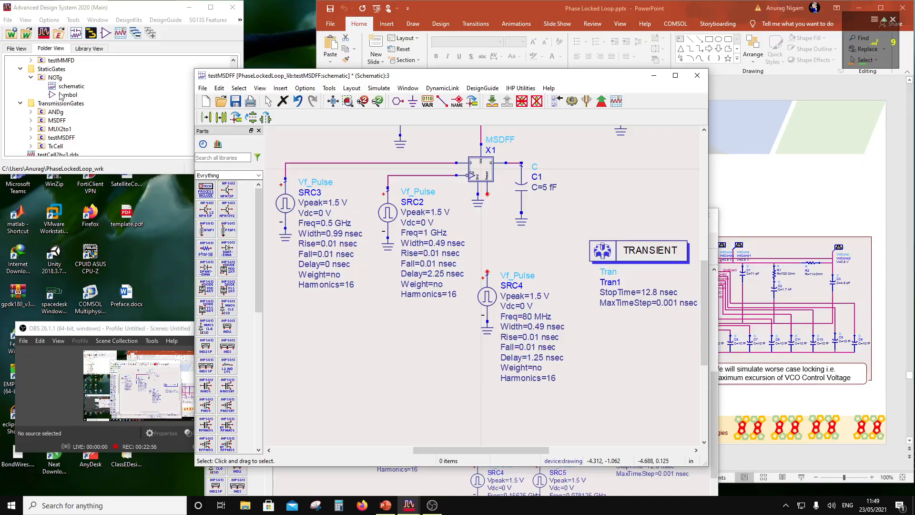
- Place the NOTg inverter X4 above SRC4
drag(55, 77, 506, 246)
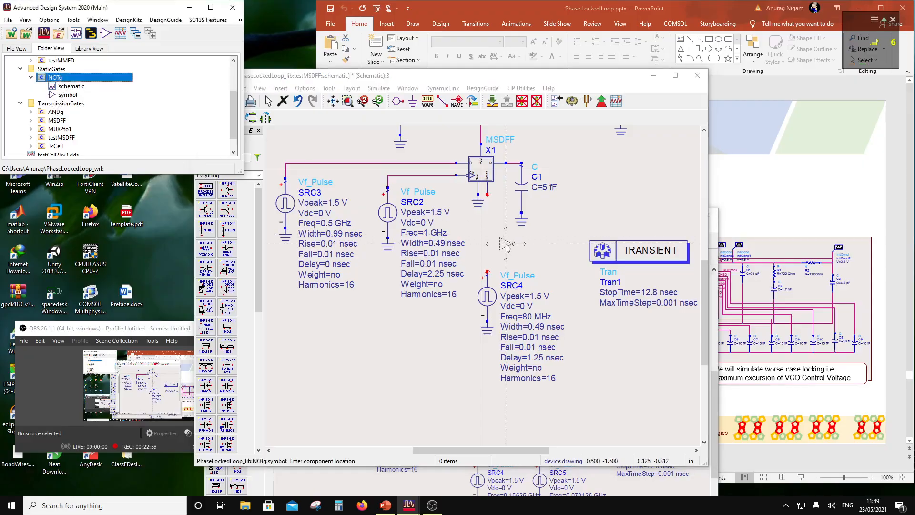
click(474, 103)
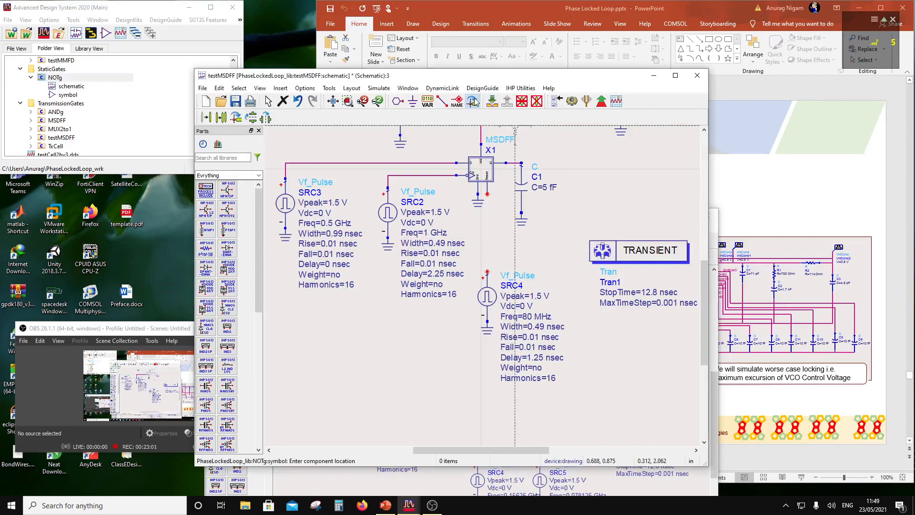
click(487, 253)
key(Escape)
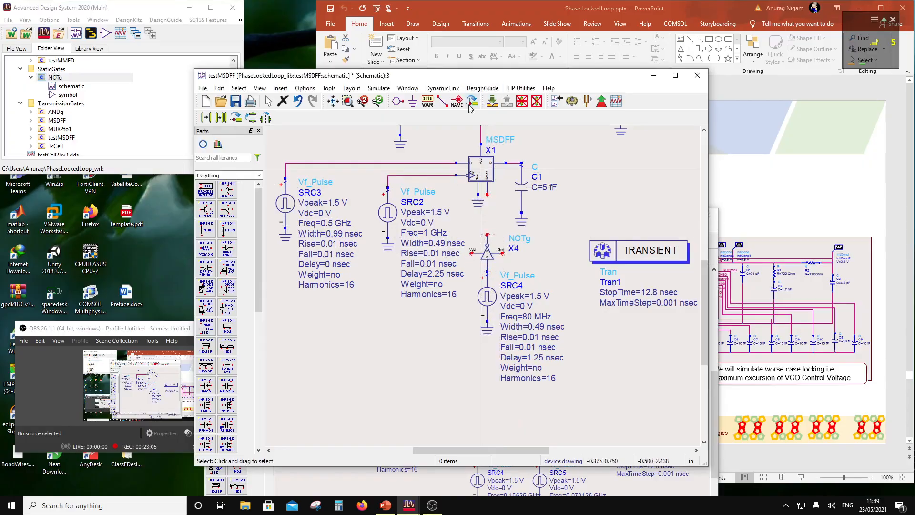
- Wire the supply net to the inverter's Vdd pin and ground its Gnd pin
click(442, 100)
scroll(460, 164, down, 1)
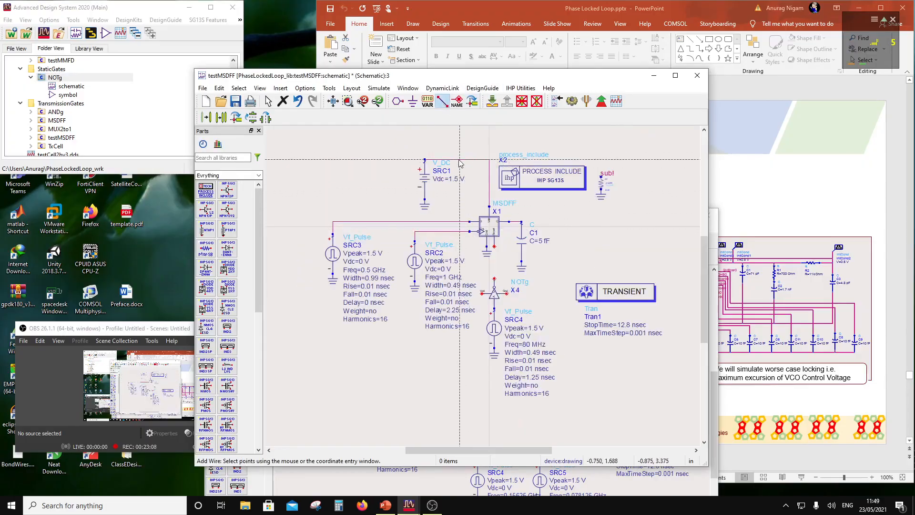
click(482, 294)
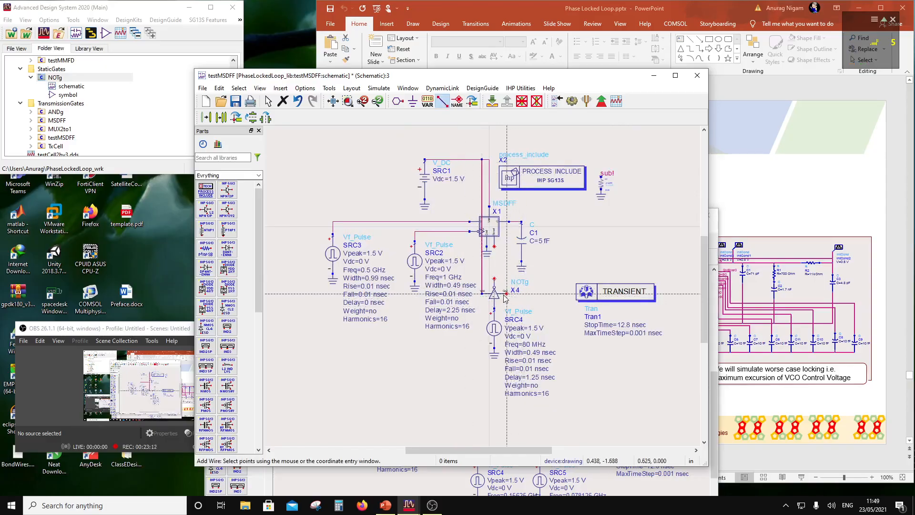
click(413, 101)
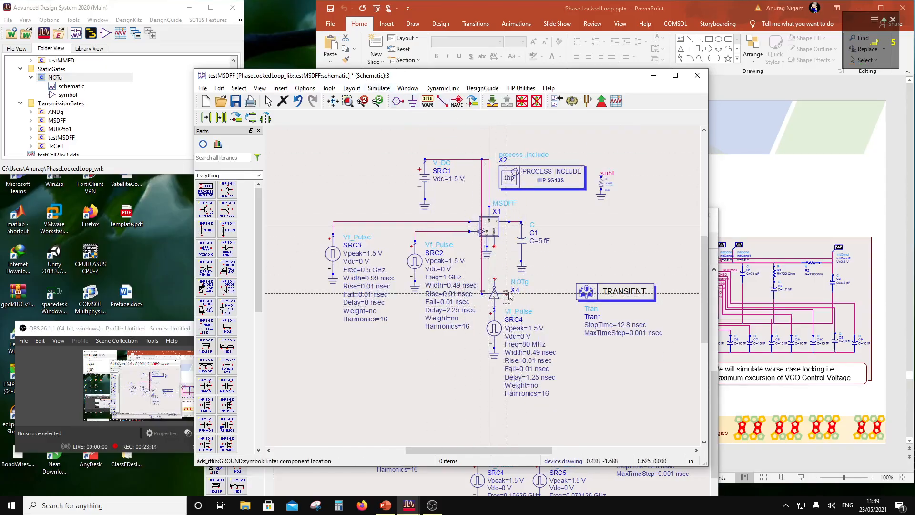
click(508, 295)
key(Escape)
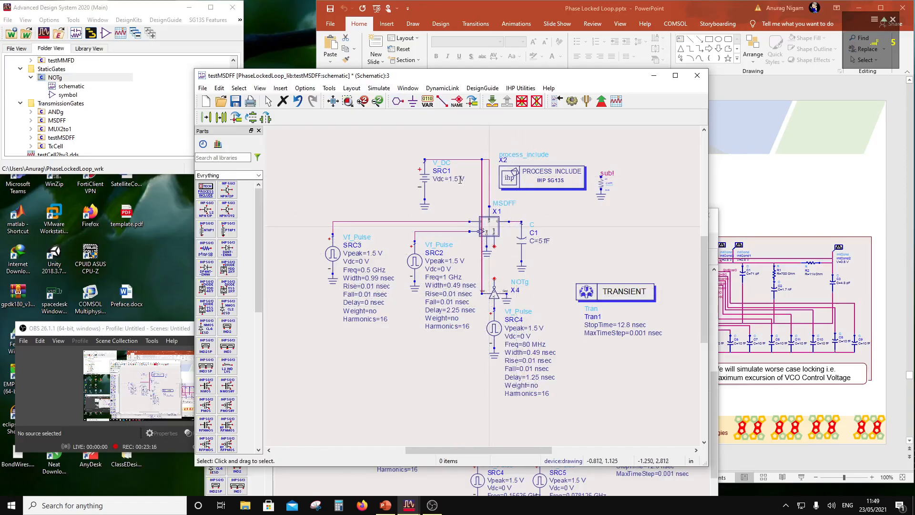
- Wire the MSDFF pin to NOTg X4's input and reposition the vertical wire
click(442, 101)
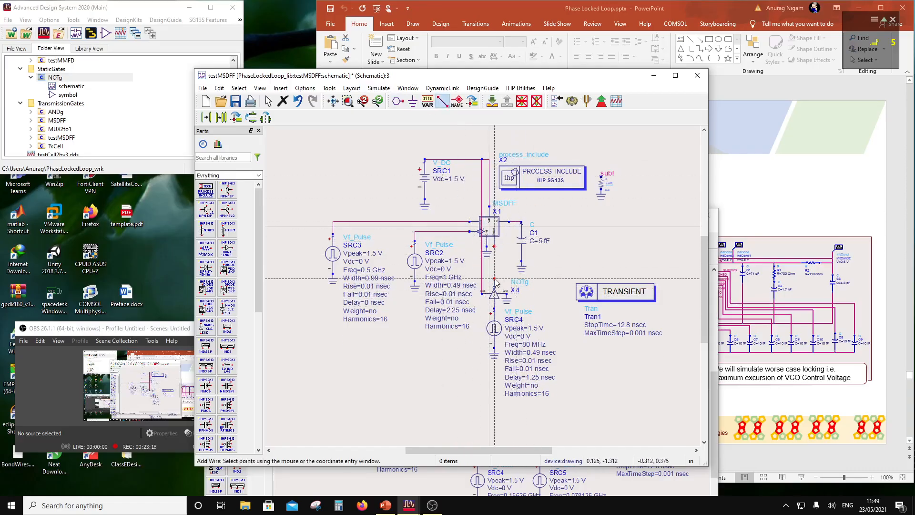
click(494, 247)
click(494, 278)
key(Escape)
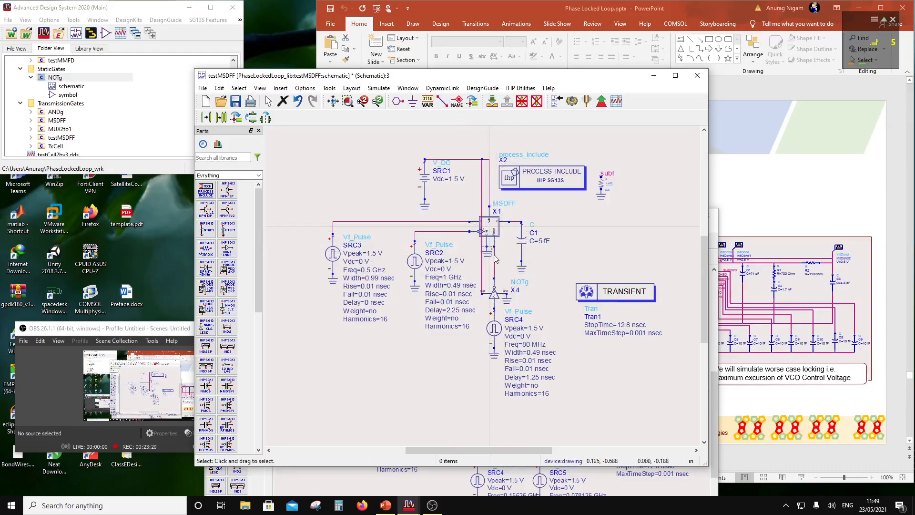
drag(483, 265, 450, 229)
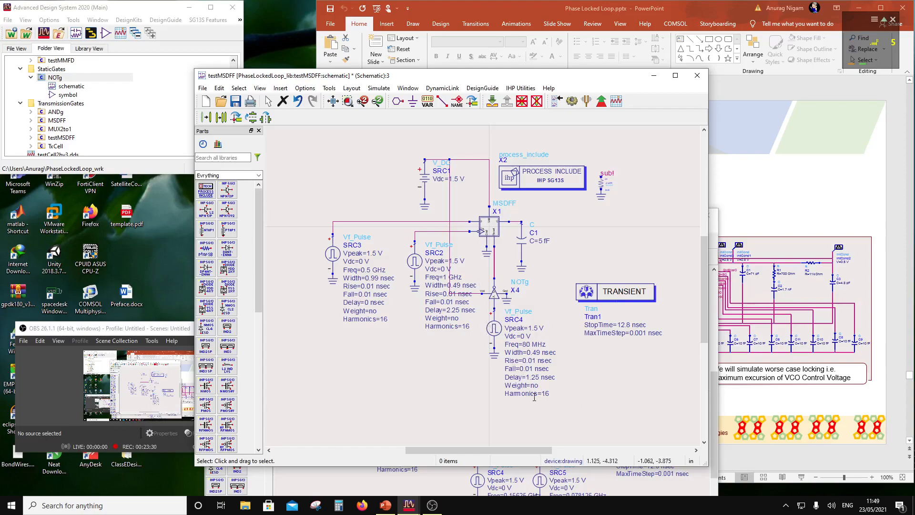
- Change Tran1's StopTime from 12.8 to 20 nsec and MaxTimeStep from 0.001 to 0.01 nsec
double_click(626, 325)
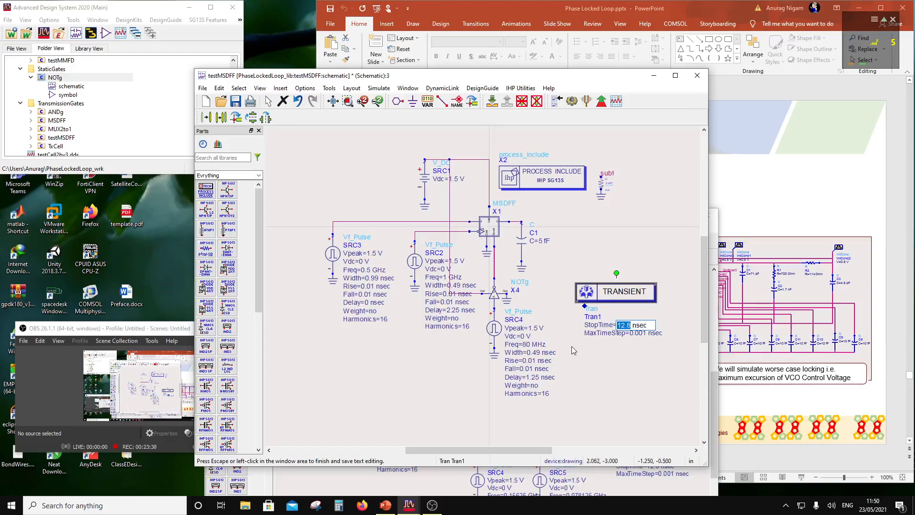
text(20)
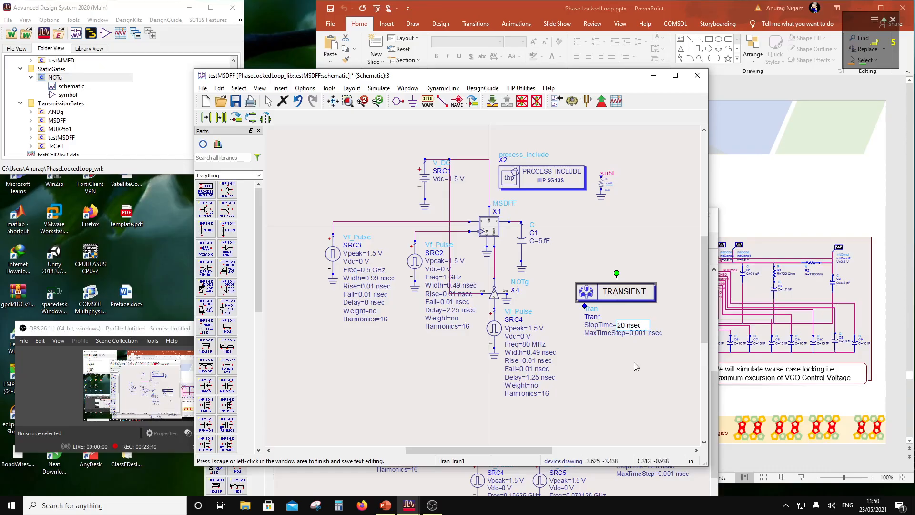
click(642, 354)
click(640, 336)
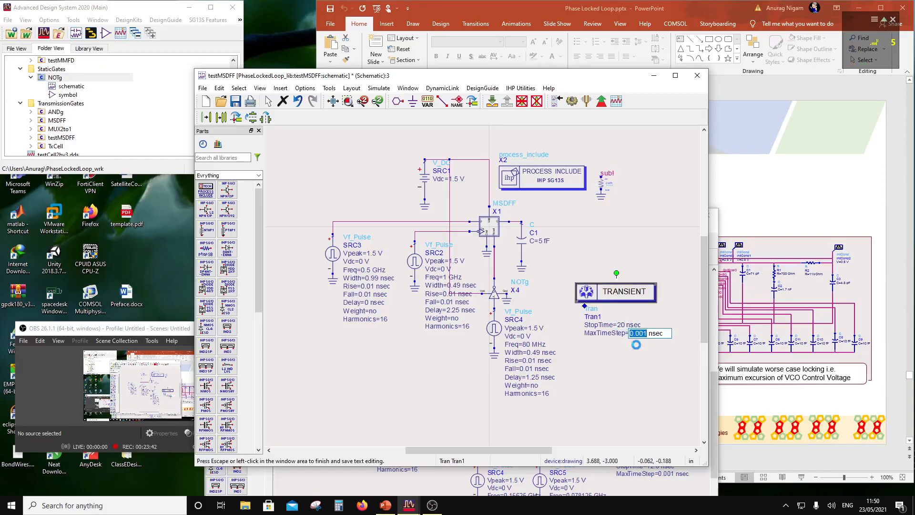
click(639, 347)
click(644, 335)
text(0.01)
click(640, 382)
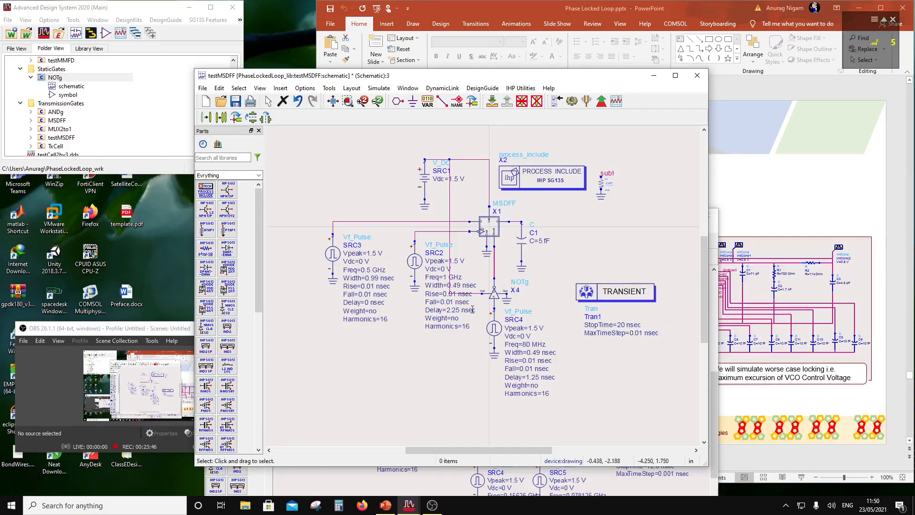
- Save, then name the wire below MSDFF 'Res' and the SRC2 wire 'Clk'
click(235, 101)
click(457, 101)
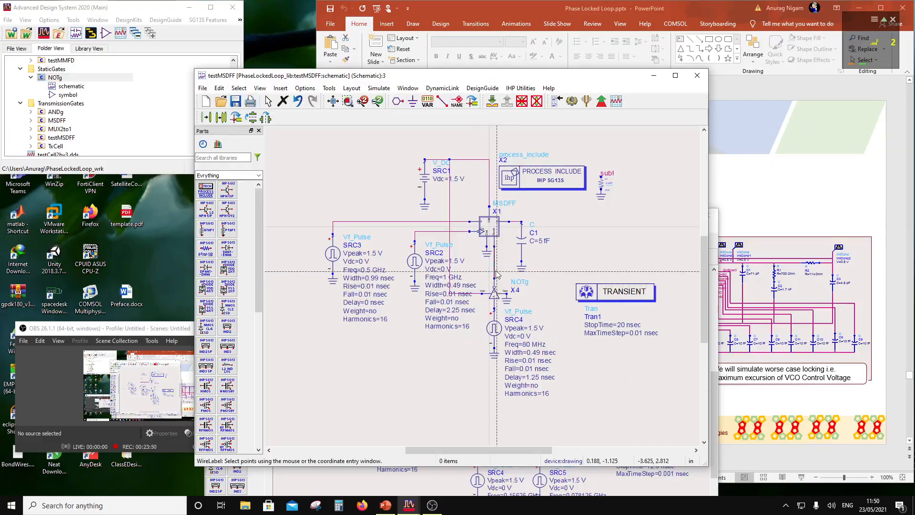
click(495, 266)
text(Res)
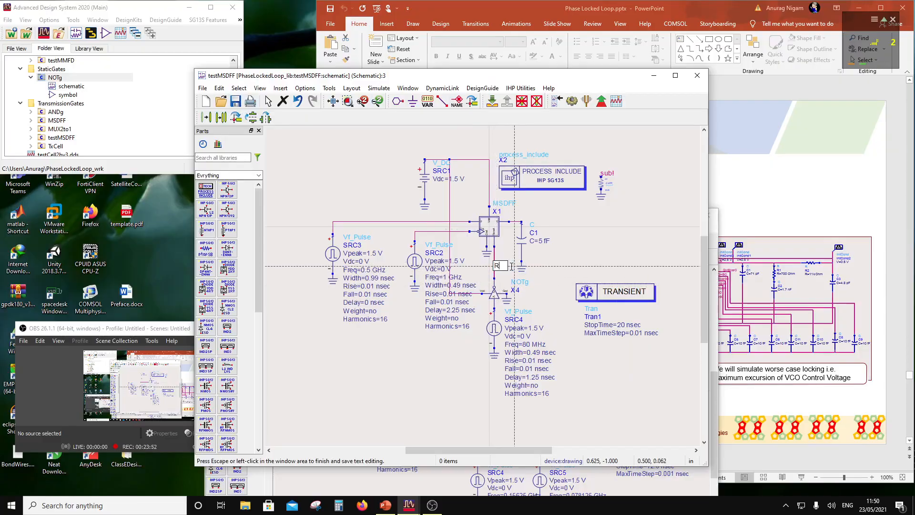
click(561, 292)
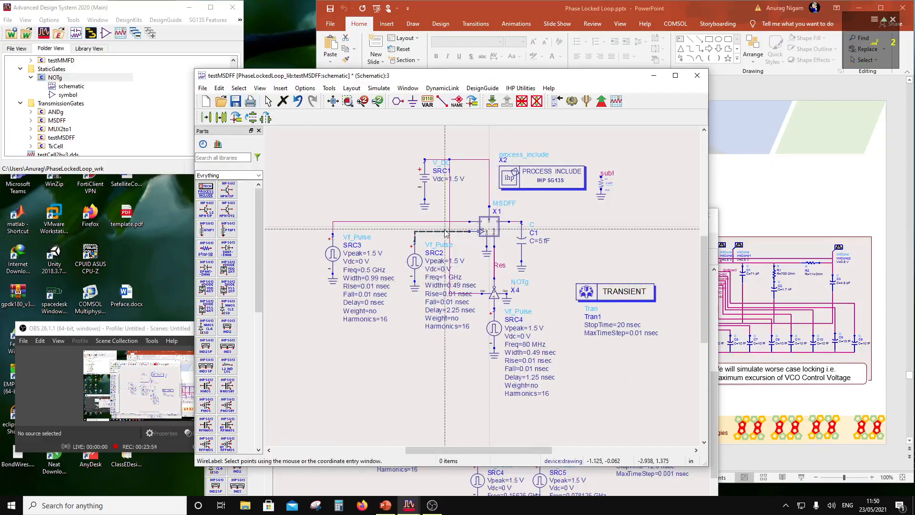
click(428, 233)
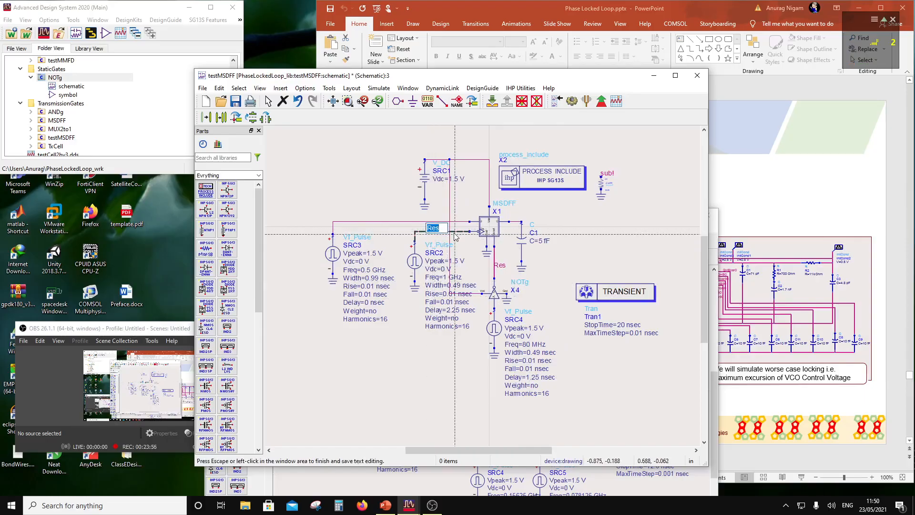
text(Clk)
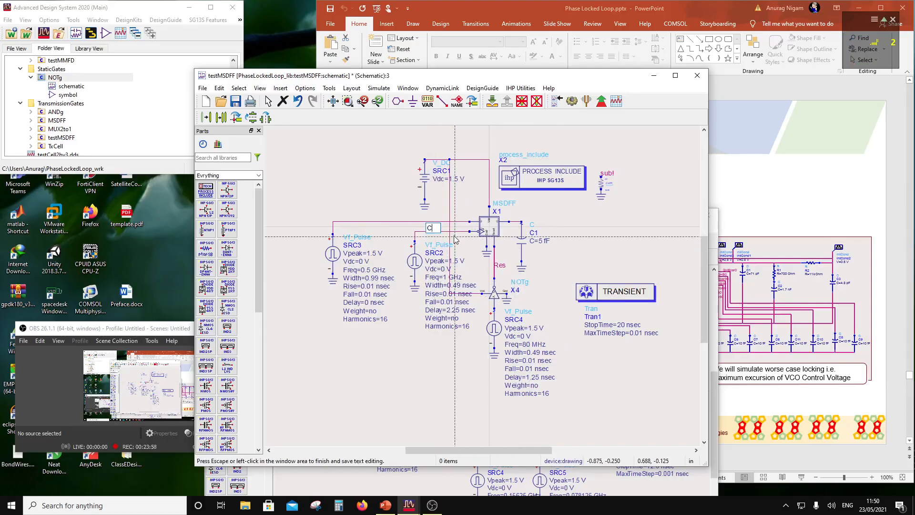
- Name the SRC3 wire 'D' and the C1 output wire 'Q', then save the schematic
click(406, 222)
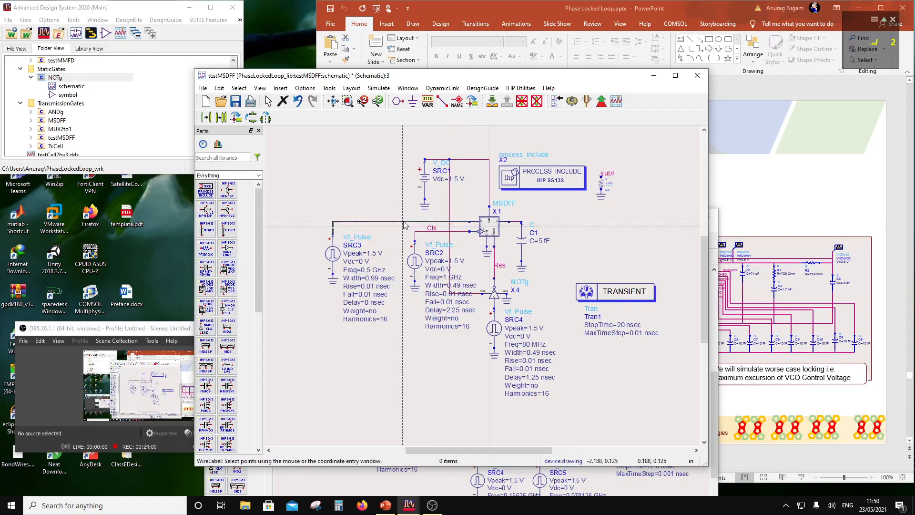
text(D)
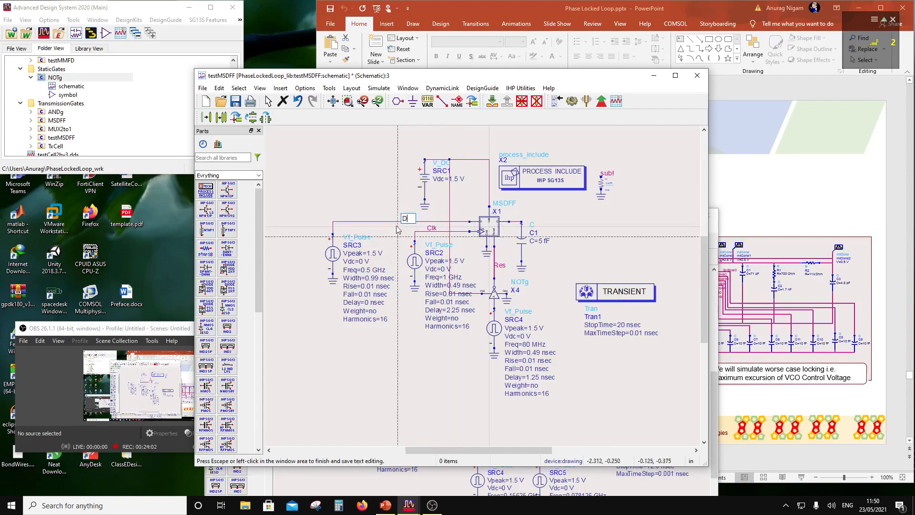
key(Escape)
click(513, 223)
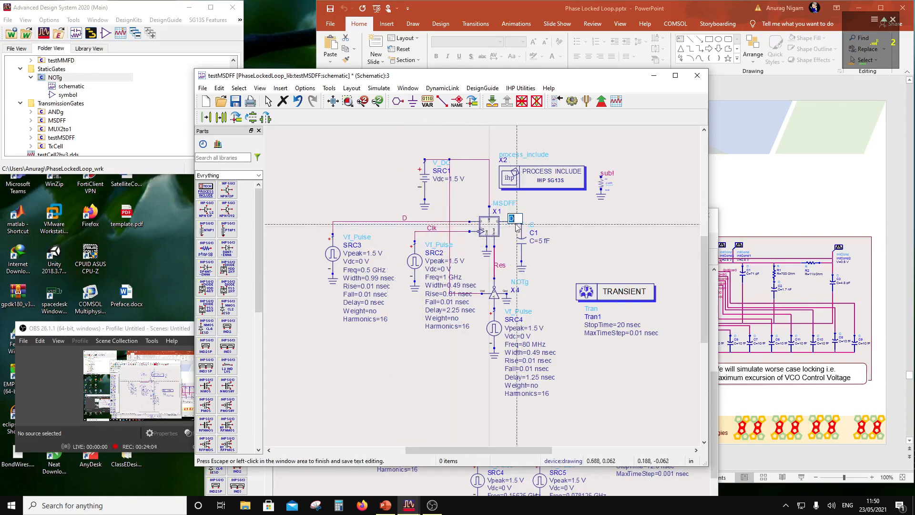
key(Escape)
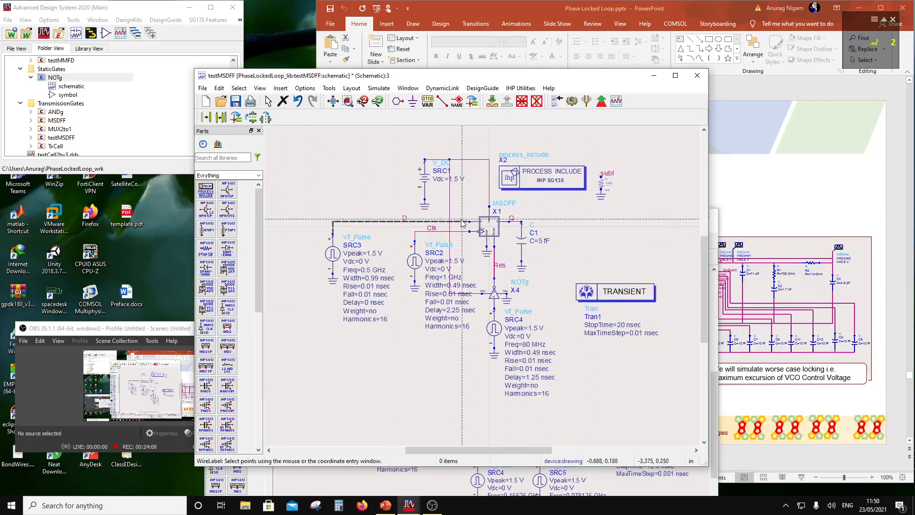
key(Escape)
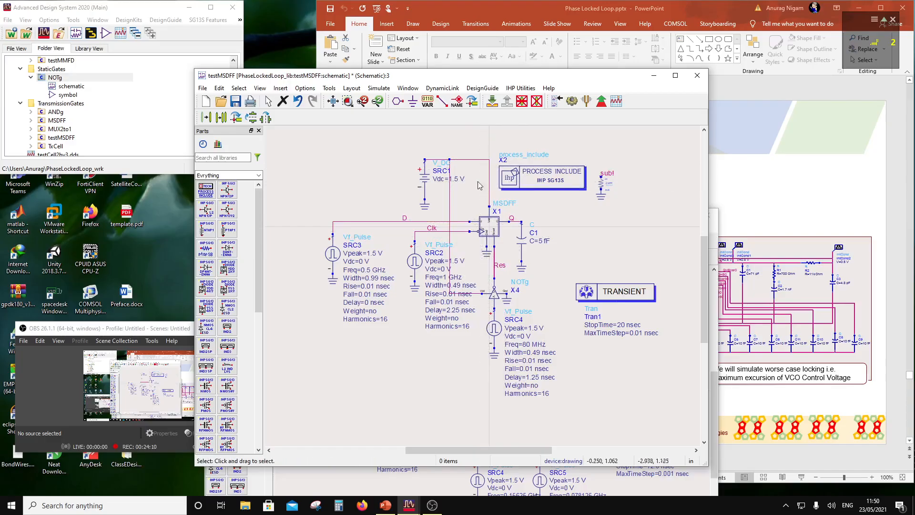
click(236, 100)
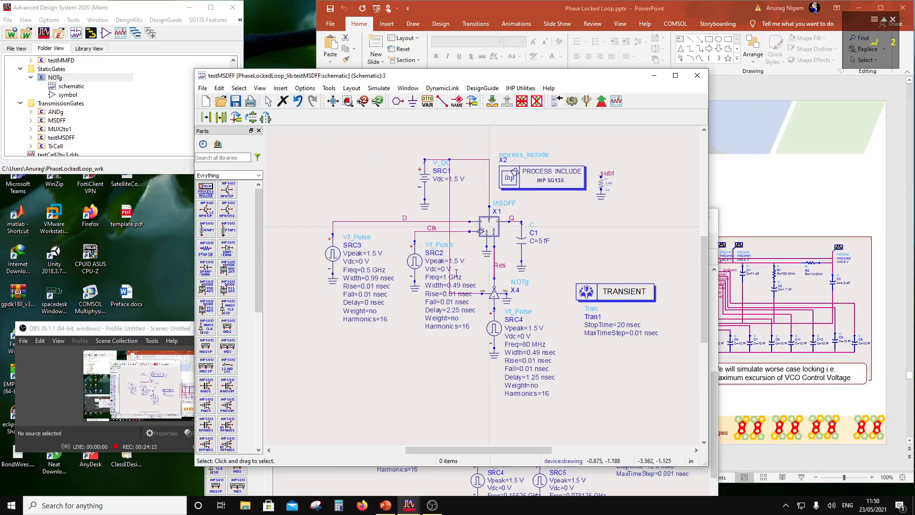
- Run the testMSDFF transient simulation with the Simulate gear icon
click(572, 100)
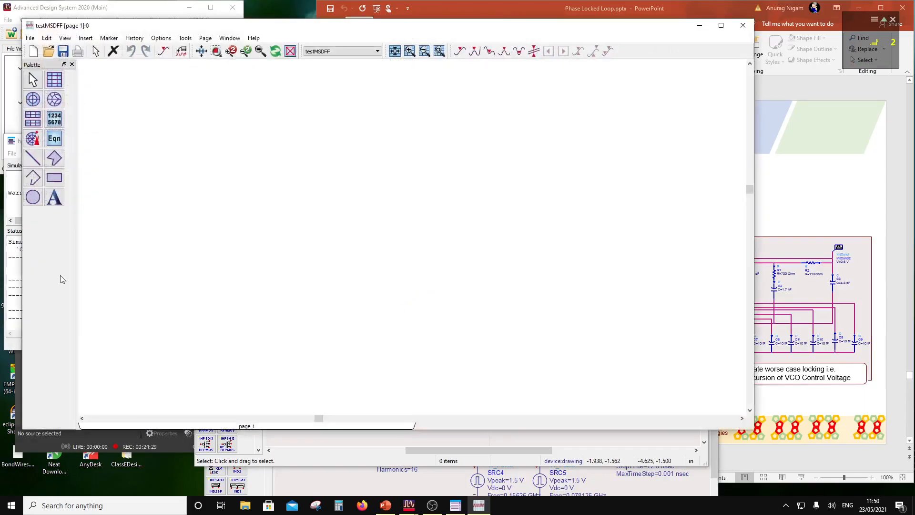
- Place a rectangular plot showing D and Clk, and switch it to the Stacked layout
click(54, 79)
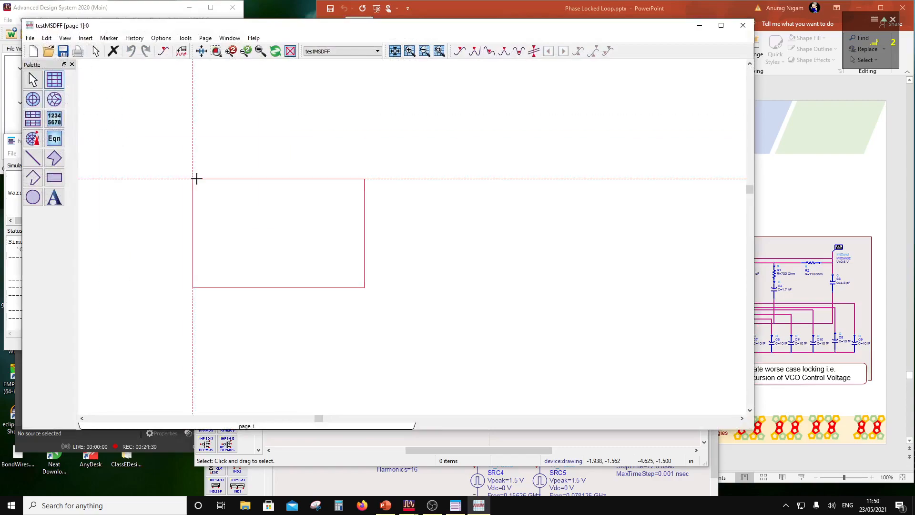
click(196, 178)
click(271, 211)
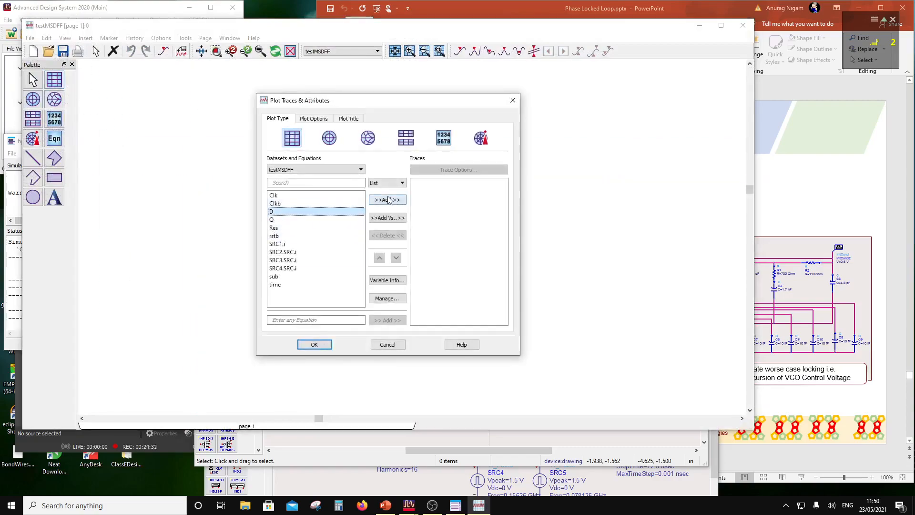
click(387, 200)
click(288, 199)
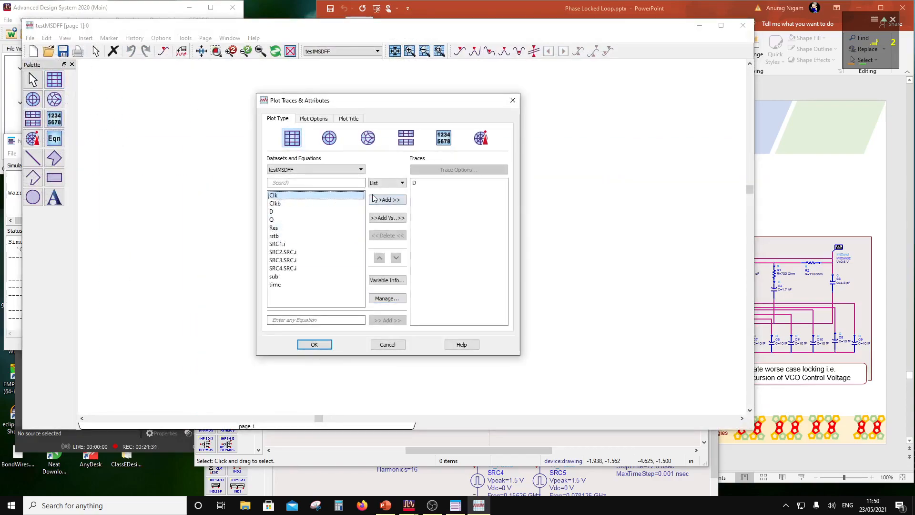
click(387, 200)
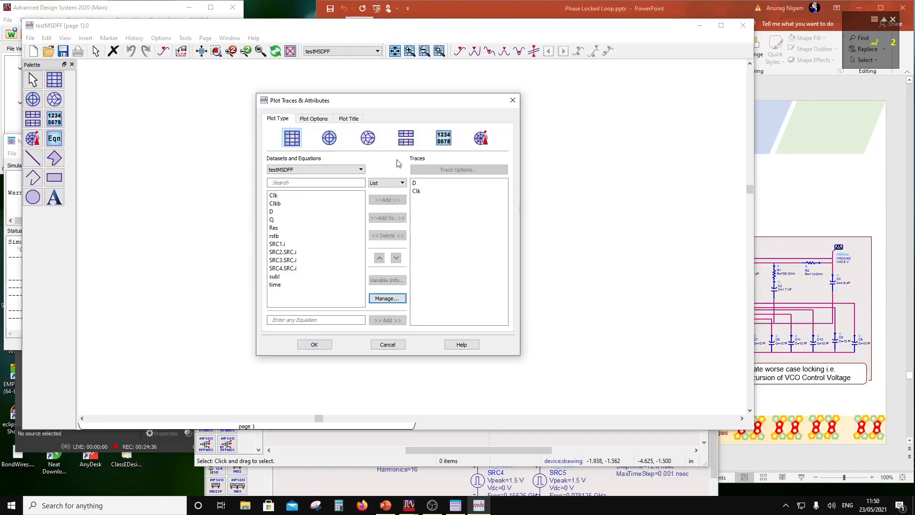
click(315, 344)
double_click(227, 187)
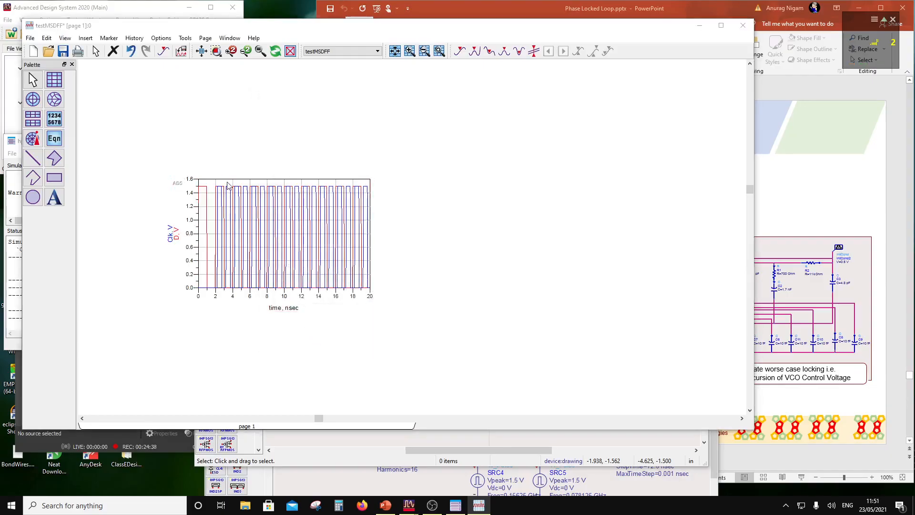
click(406, 141)
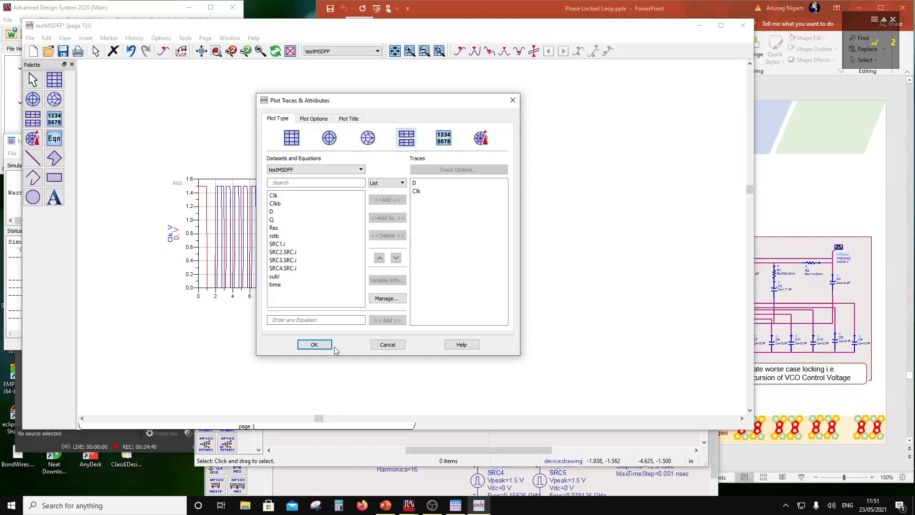
click(315, 344)
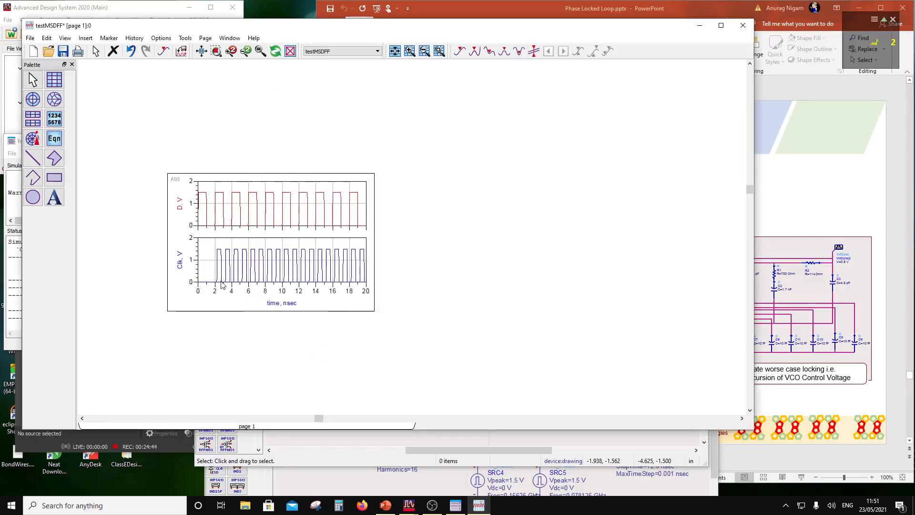
- Add Res and then Q as further stacked traces on the plot
mouse_move(221, 198)
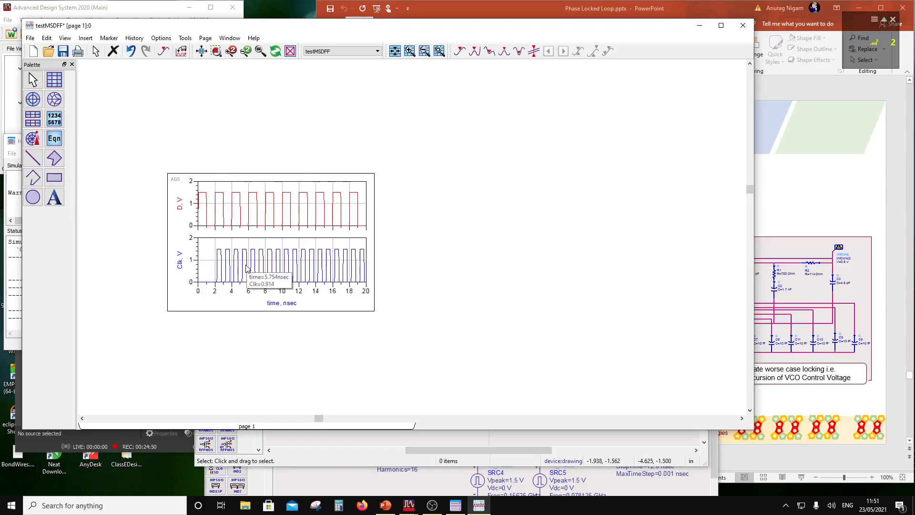
double_click(207, 269)
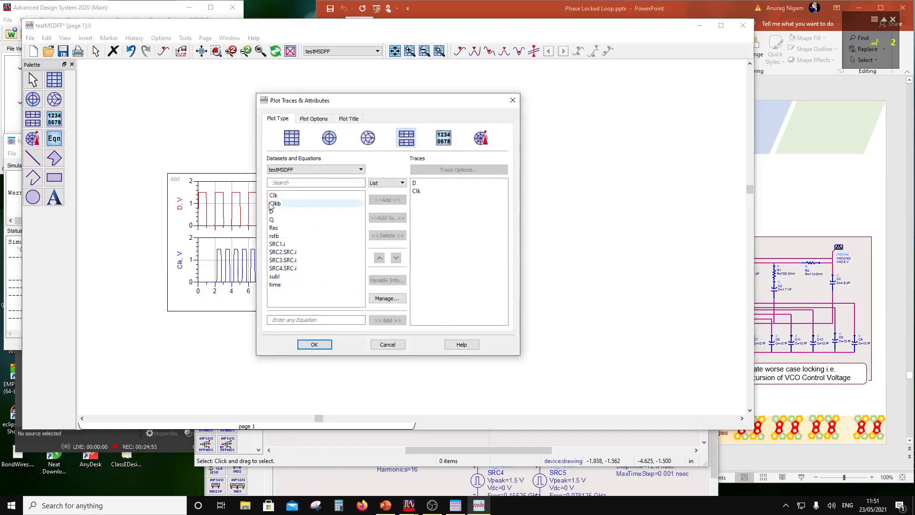
click(279, 228)
click(379, 201)
click(314, 345)
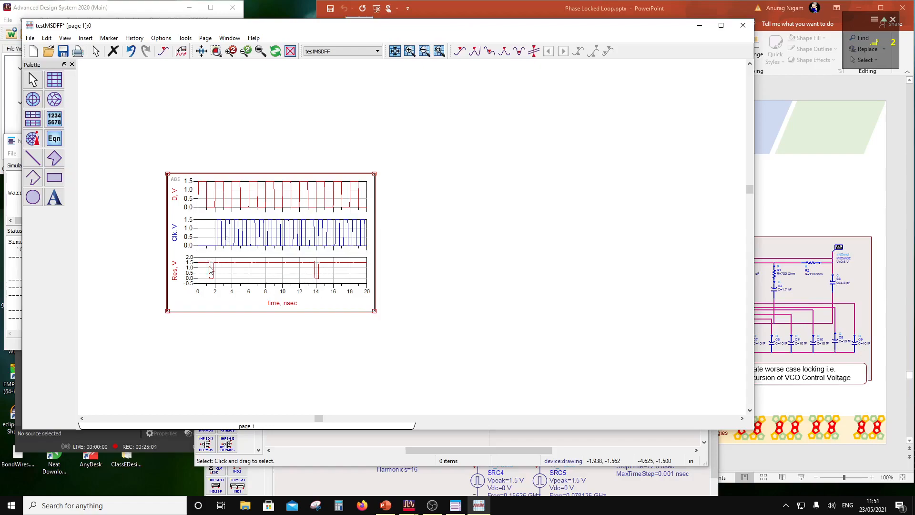
double_click(203, 309)
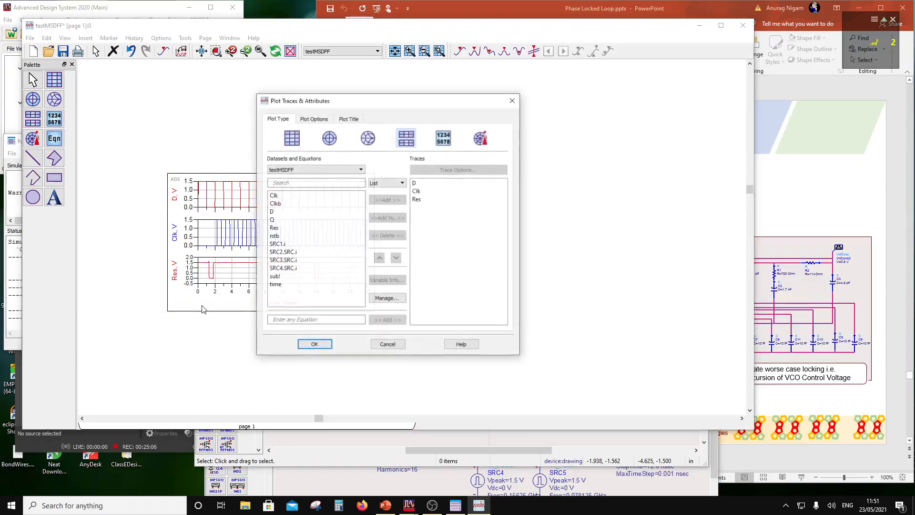
click(271, 219)
click(387, 199)
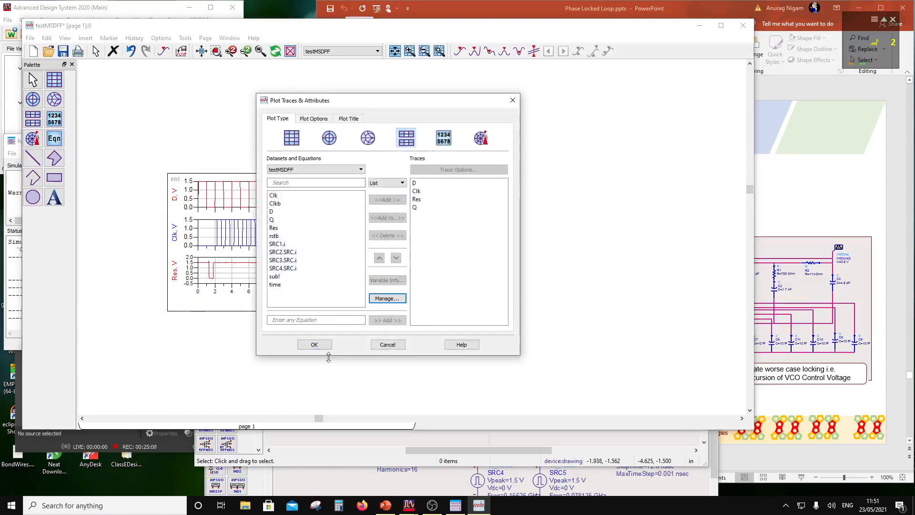
click(314, 345)
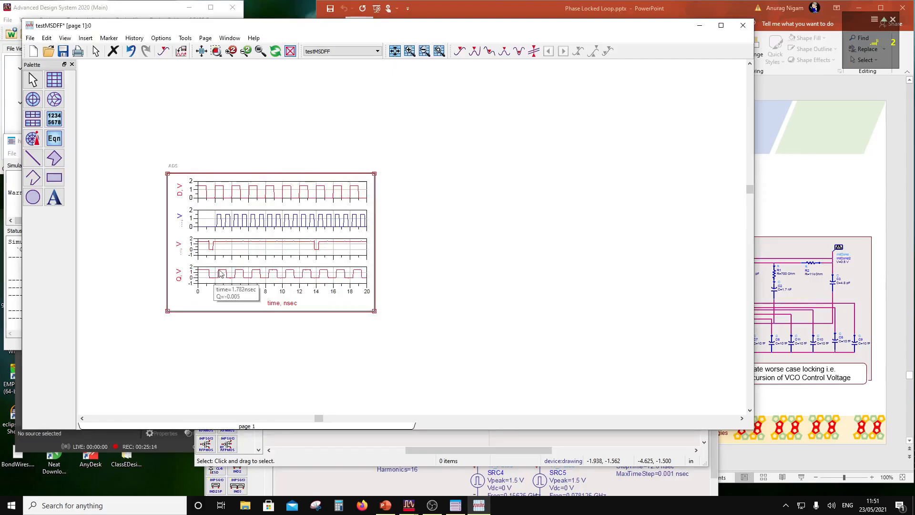
- Enlarge the D/Clk/Res/Q plot, check trace values, and bring the MSDFF schematic forward
scroll(219, 274, up, 3)
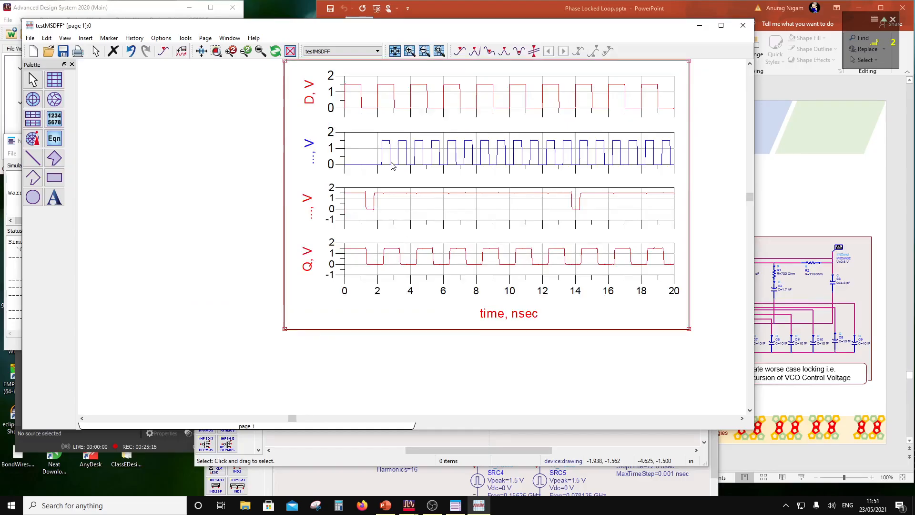
mouse_move(389, 167)
mouse_move(385, 266)
drag(285, 334, 268, 389)
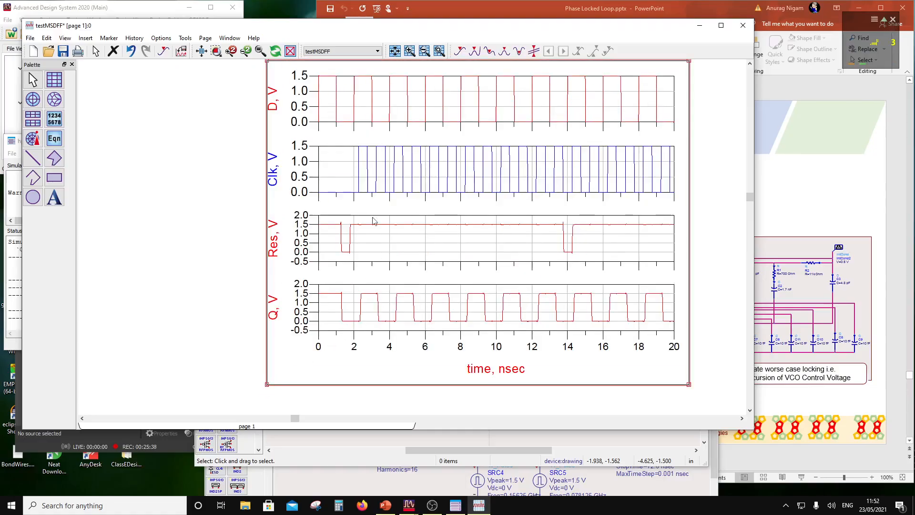
mouse_move(375, 195)
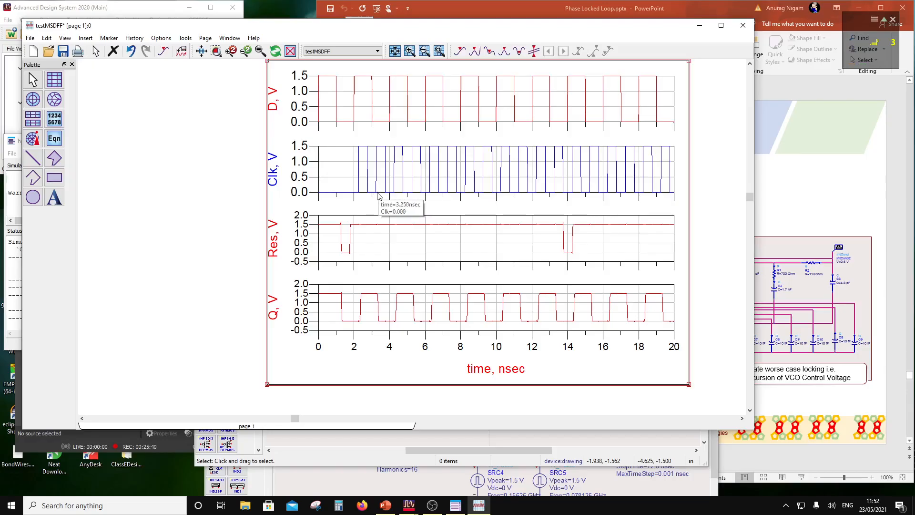
mouse_move(361, 316)
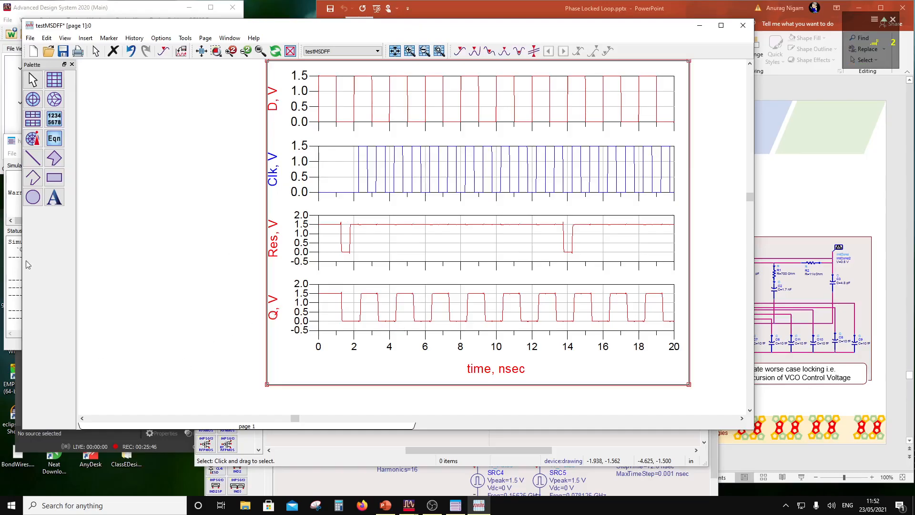
click(18, 284)
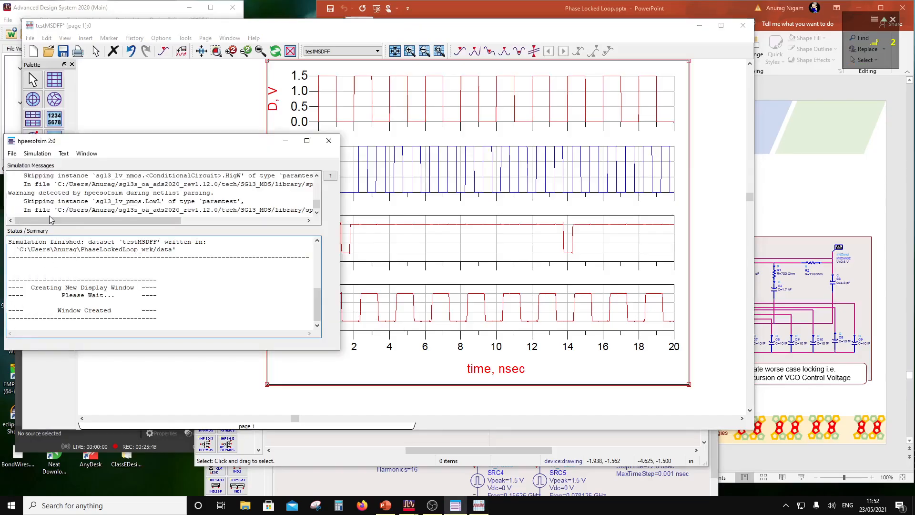
click(173, 445)
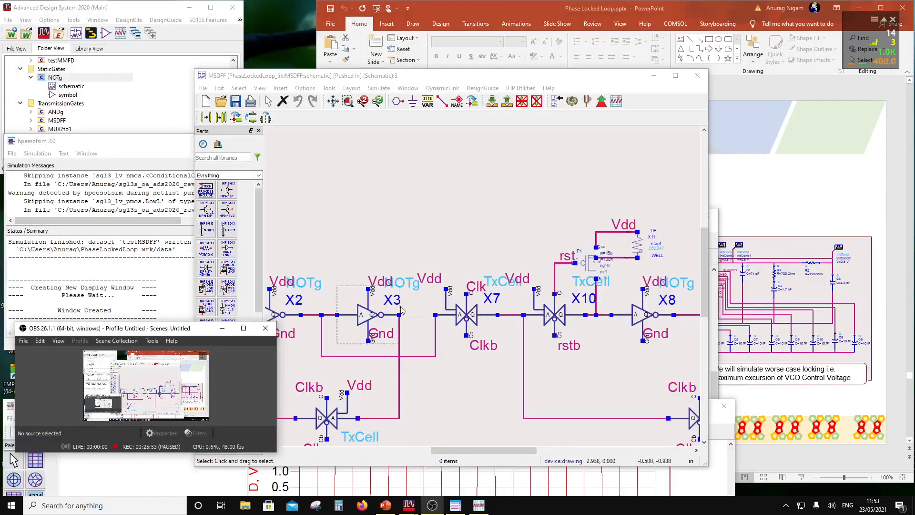
- On gate X7, change the upper Clk label to Clkb and the lower Clkb label to Clk
click(520, 365)
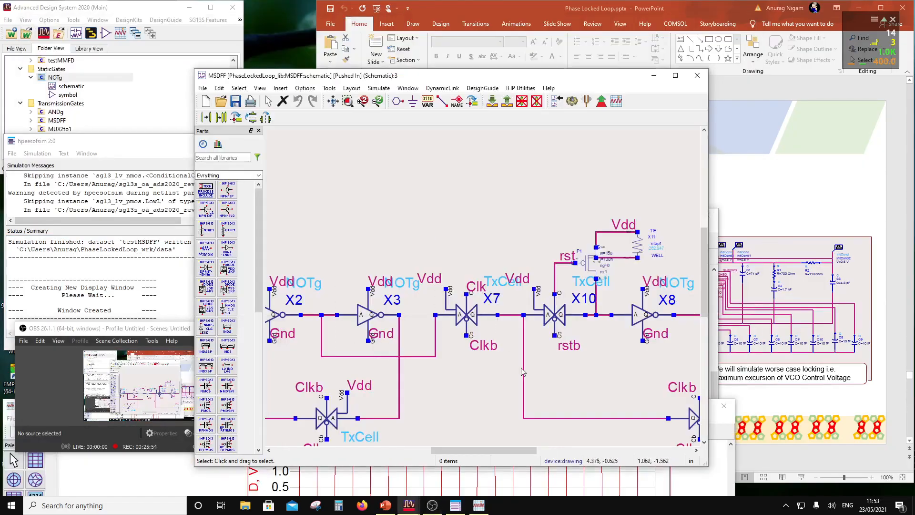
drag(518, 363, 490, 300)
scroll(489, 300, down, 1)
click(455, 228)
scroll(436, 235, down, 2)
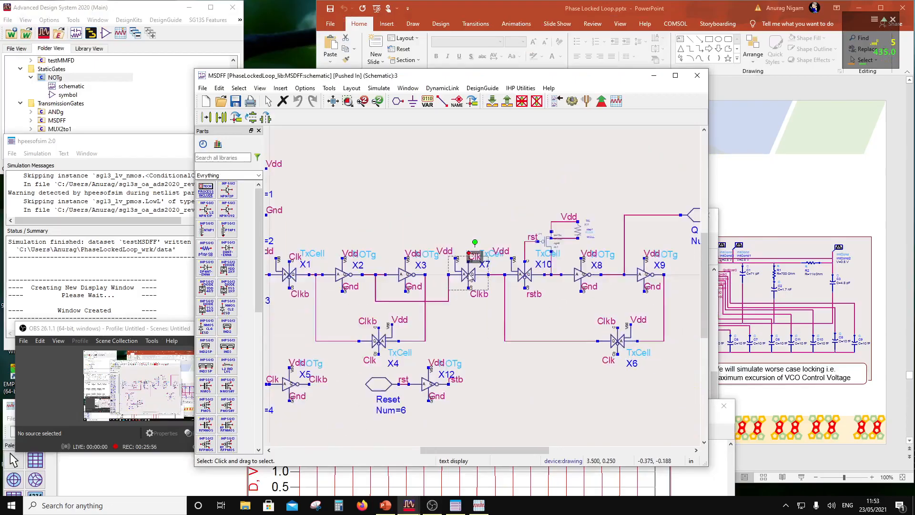
scroll(485, 270, up, 2)
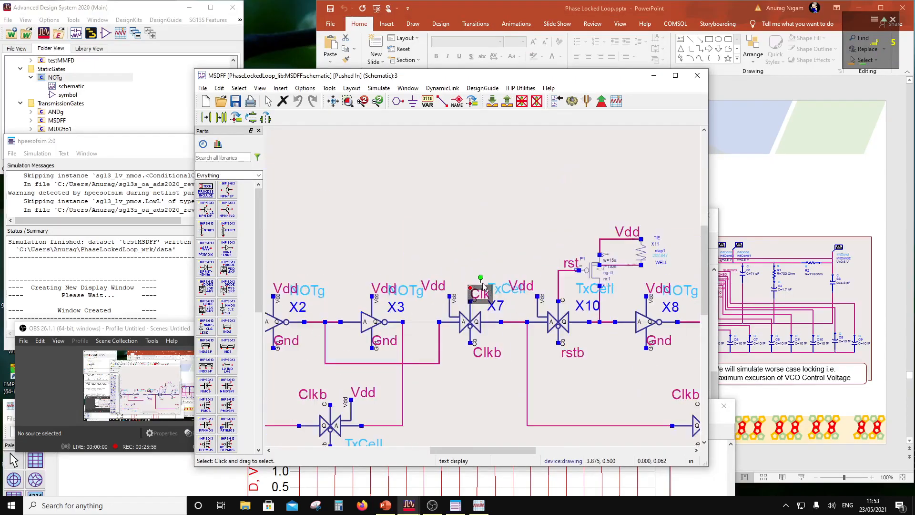
double_click(489, 295)
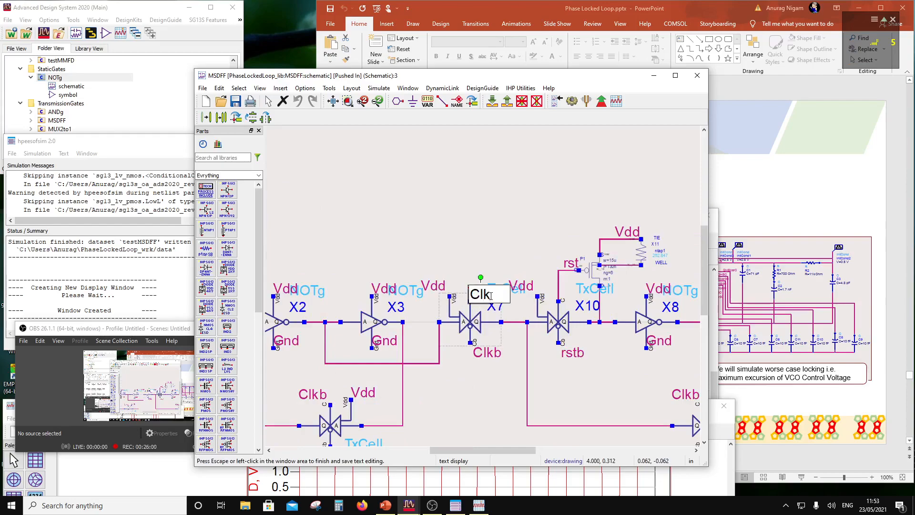
text(b)
key(Escape)
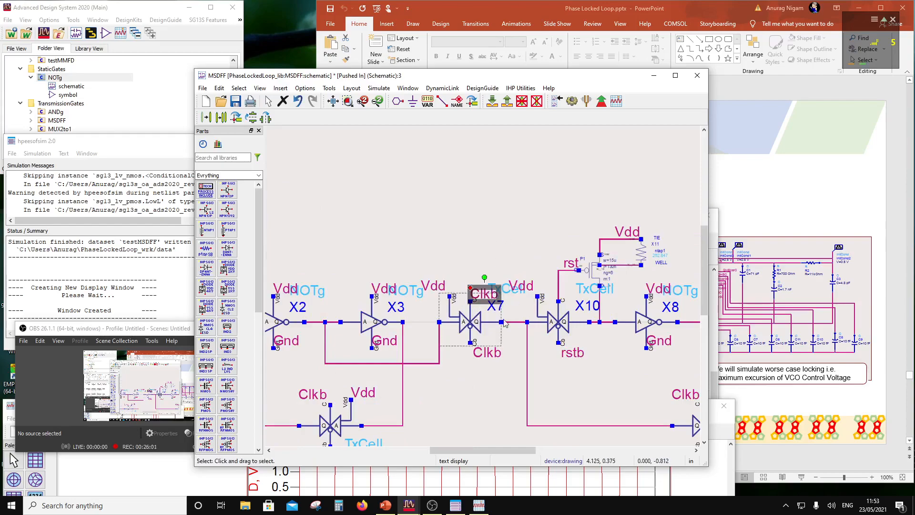
double_click(497, 353)
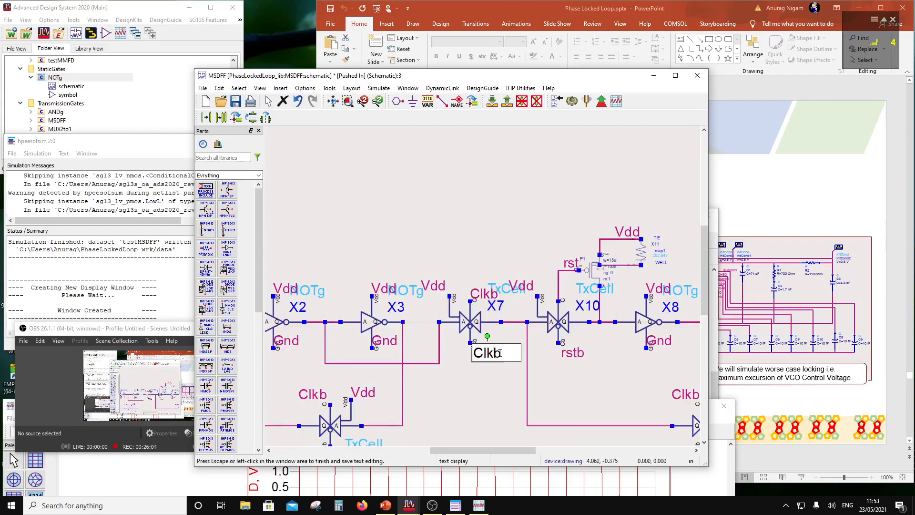
key(BackSpace)
key(Escape)
scroll(518, 314, down, 2)
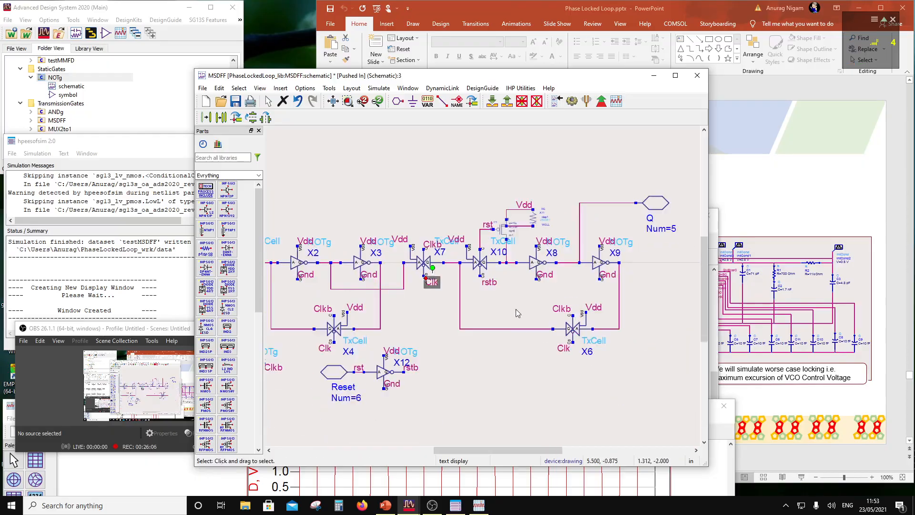
scroll(516, 313, up, 2)
- On gate X6, change the upper Clkb label to Clk and the lower Clk to Clkb
click(561, 308)
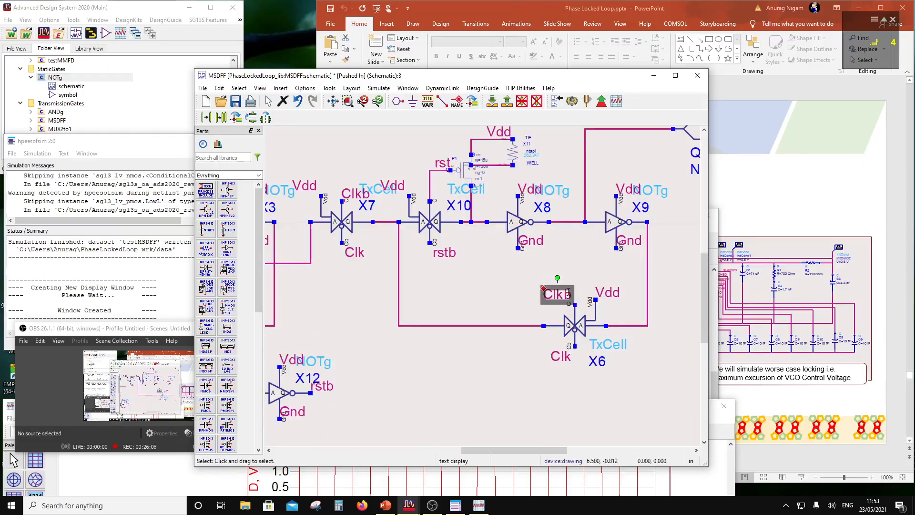
double_click(569, 293)
key(BackSpace)
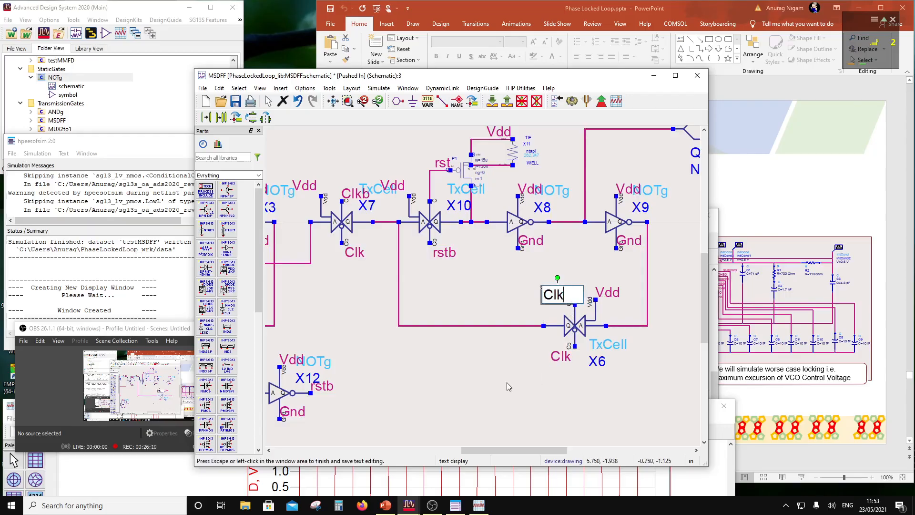
key(Escape)
click(569, 357)
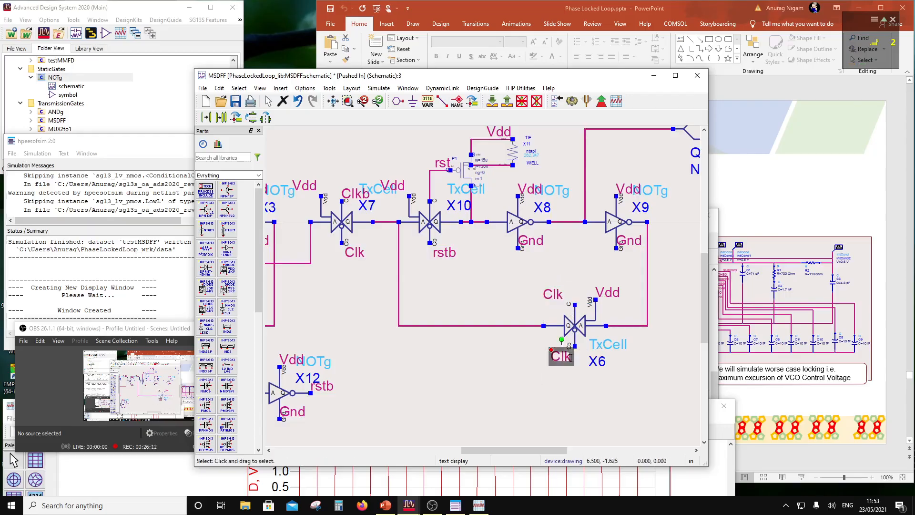
double_click(571, 357)
text(b)
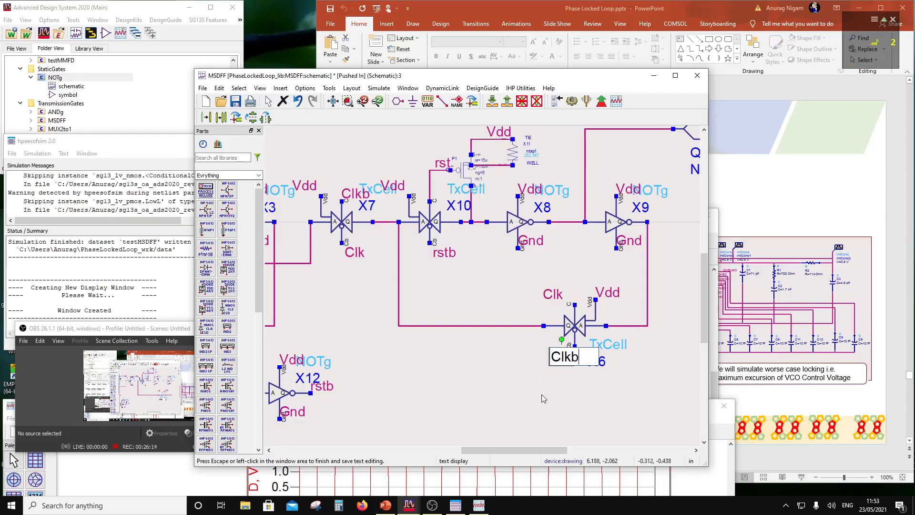
key(Escape)
scroll(421, 363, down, 2)
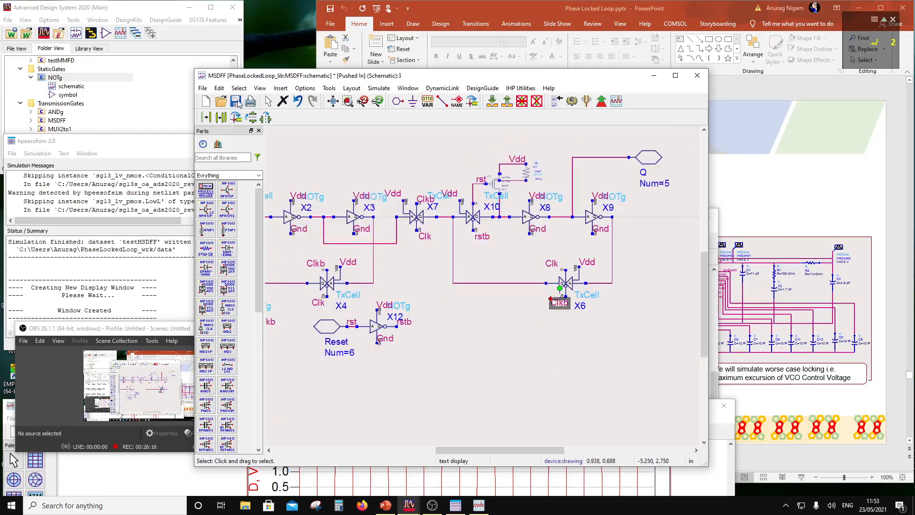
click(508, 101)
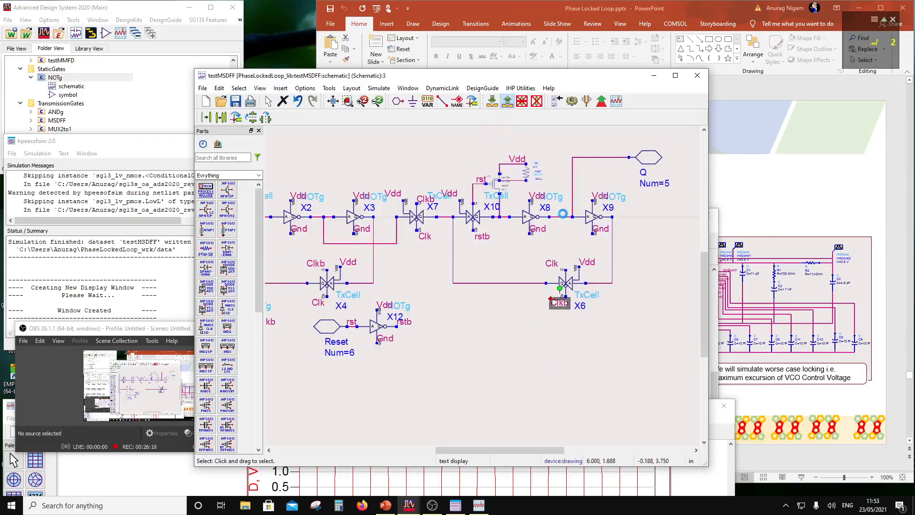
- Check gate X4 inside MSDFF, return to testMSDFF, rerun the transient simulation and raise the results
click(493, 101)
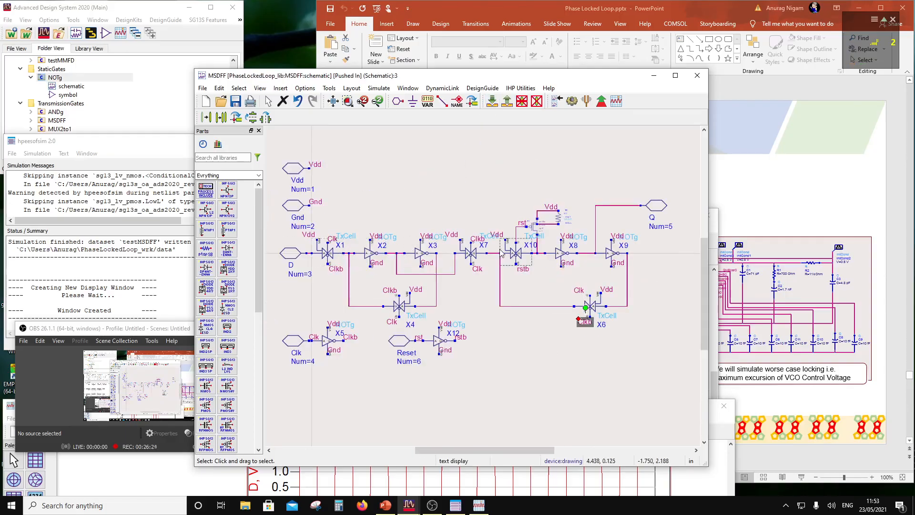
click(392, 309)
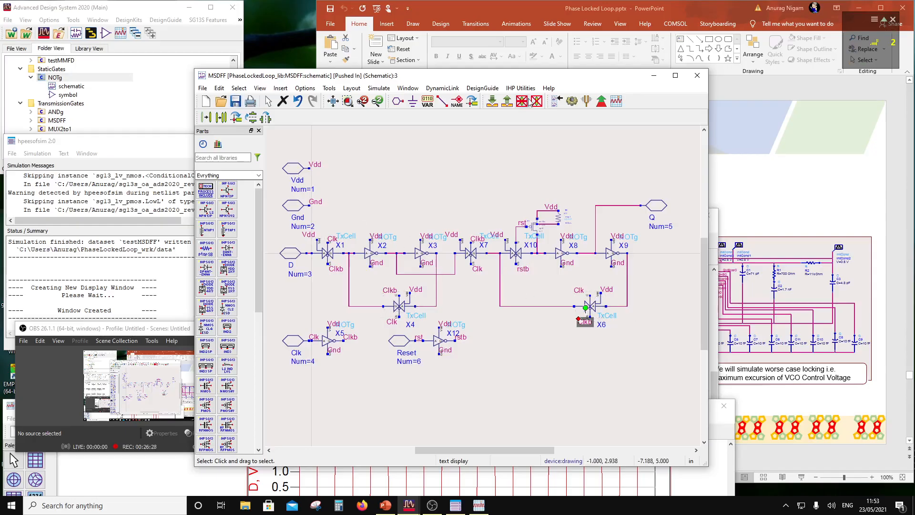
click(507, 101)
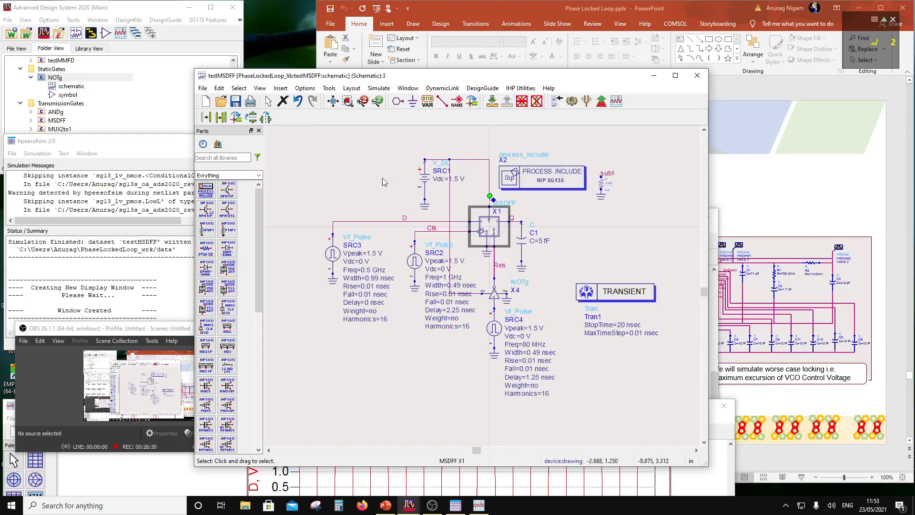
click(488, 105)
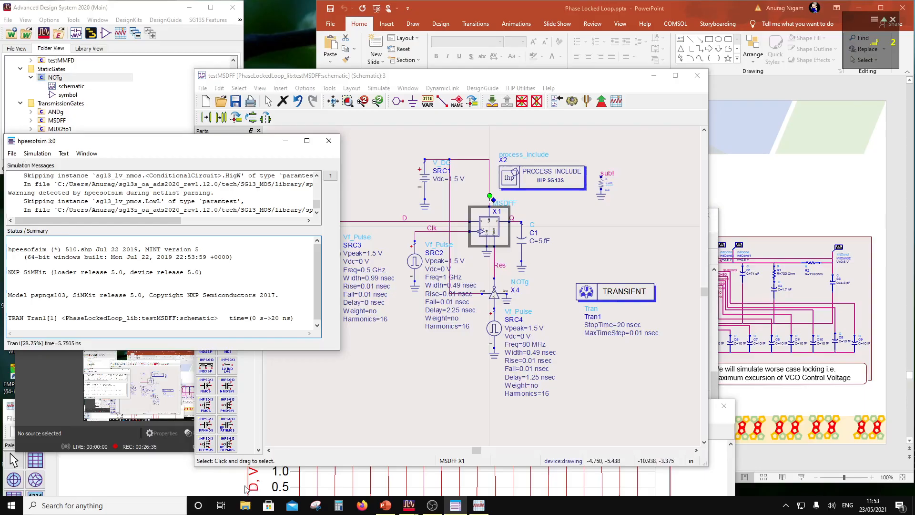
click(264, 485)
drag(307, 409, 347, 96)
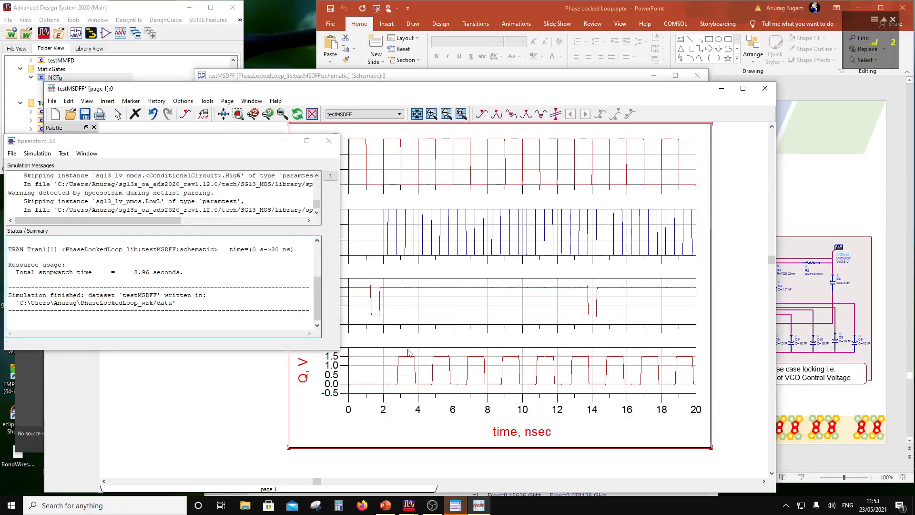
- Inspect the rerun D, Clk, Res and Q waveforms in the testMSDFF data display
click(387, 93)
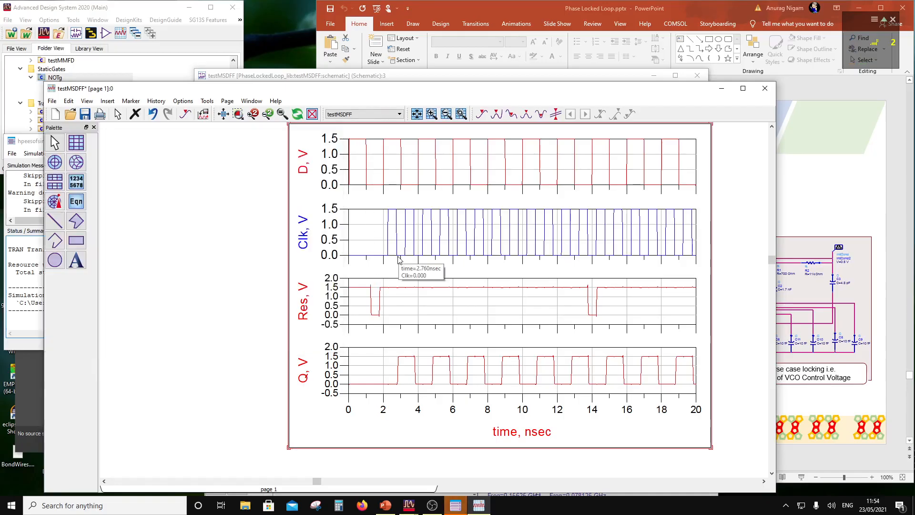
mouse_move(370, 313)
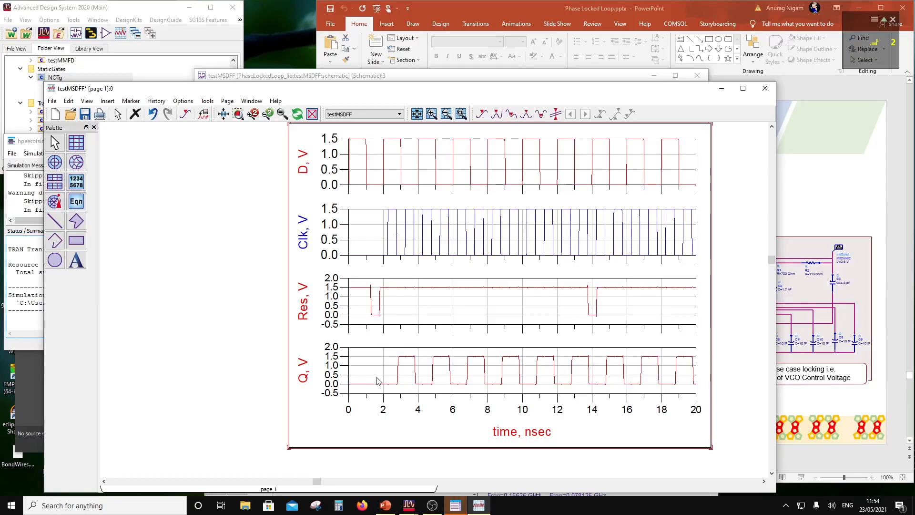
mouse_move(374, 384)
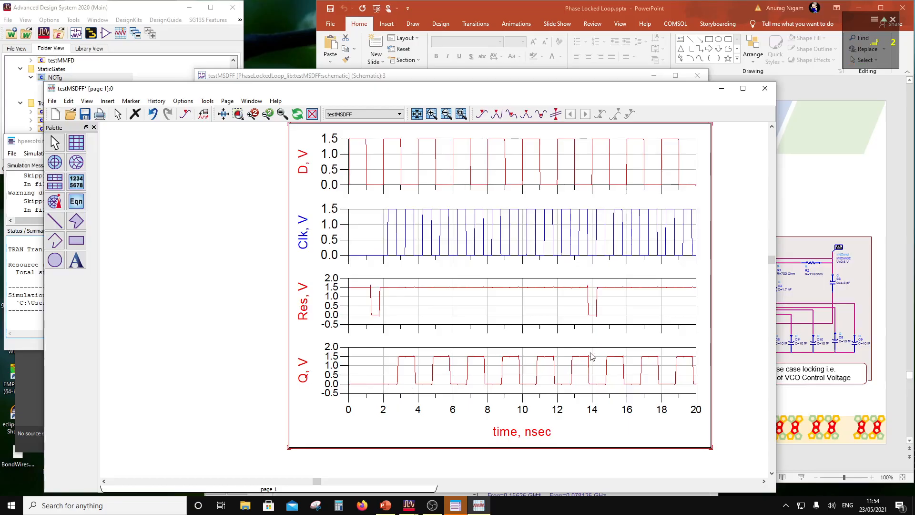
mouse_move(590, 361)
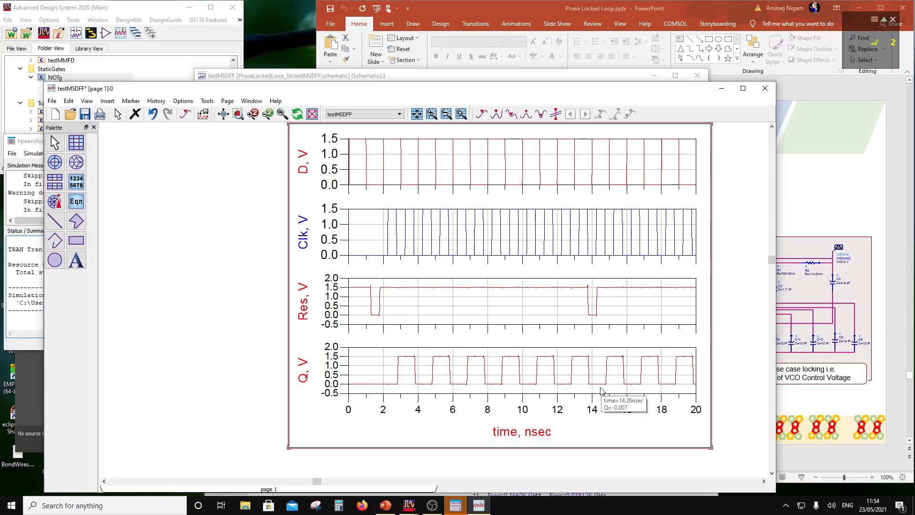
scroll(601, 375, up, 1)
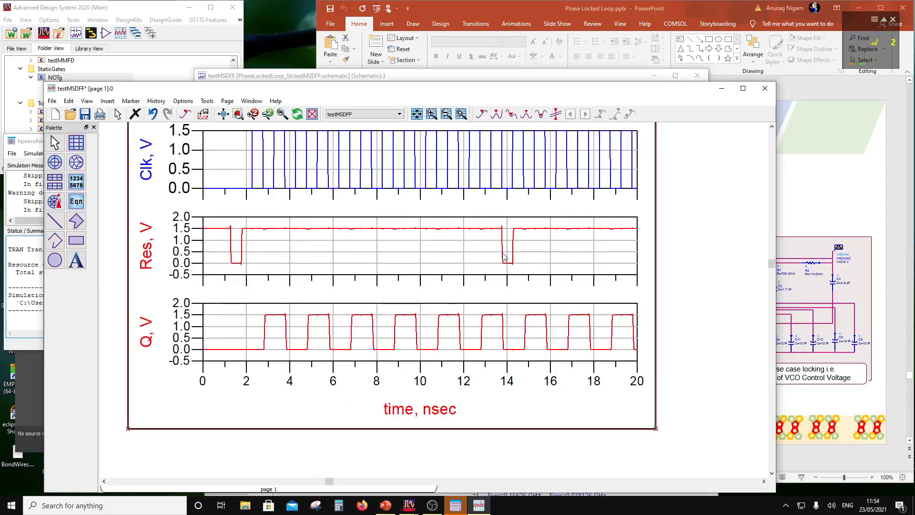
scroll(501, 219, down, 1)
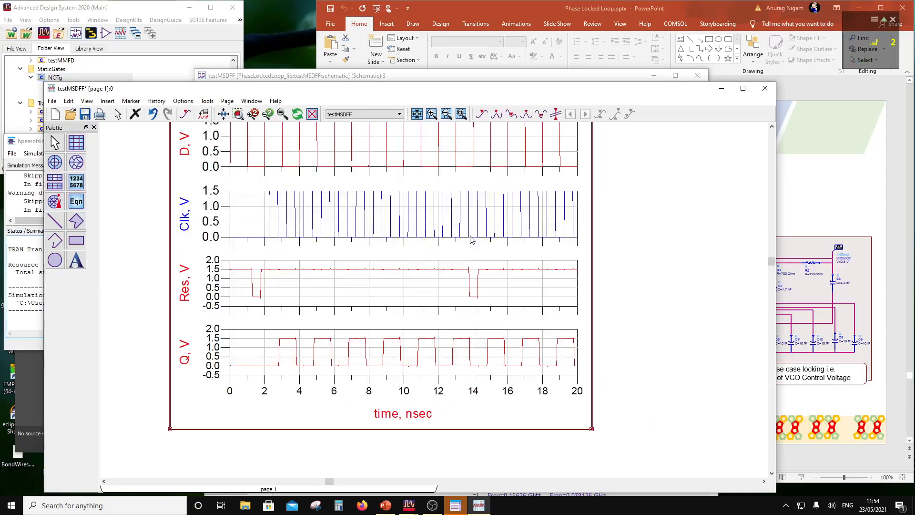
scroll(471, 219, down, 1)
scroll(451, 286, up, 1)
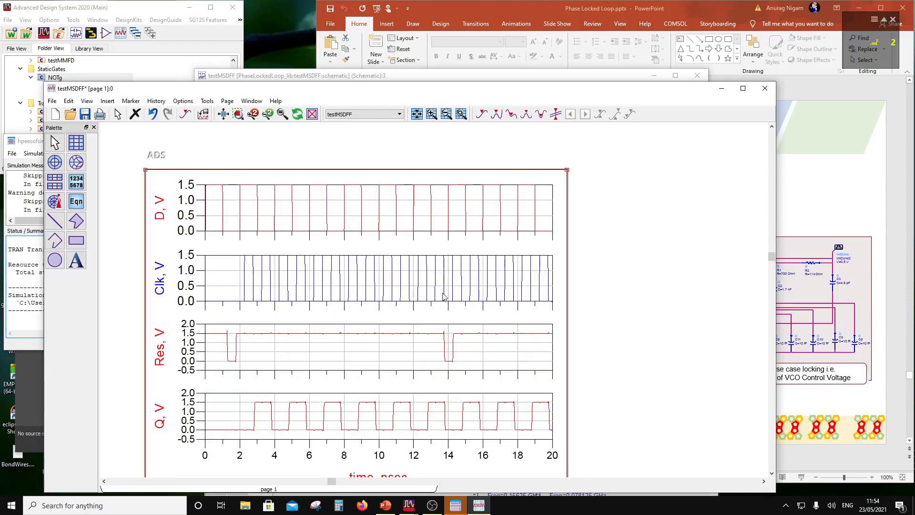
mouse_move(444, 297)
- Change the SRC4 pulse Delay from 1.25 nsec to 1 nsec and save testMSDFF
click(320, 76)
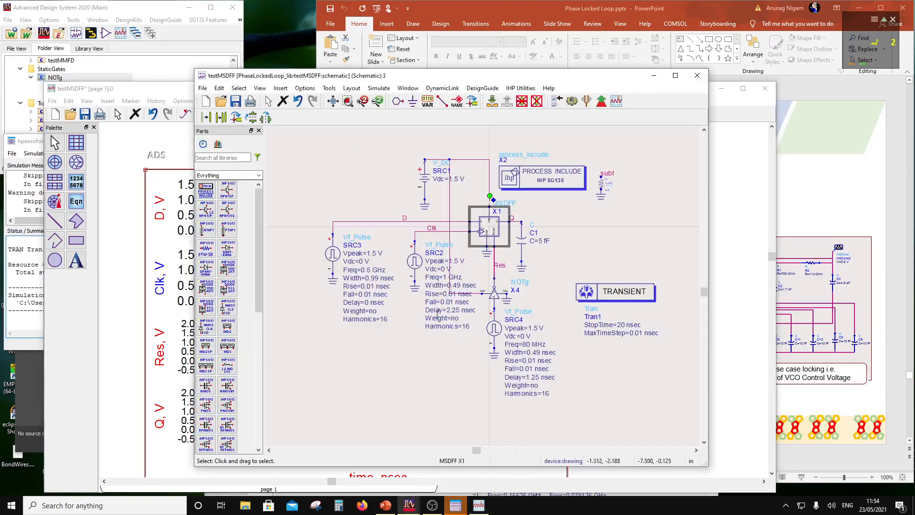
scroll(487, 319, up, 1)
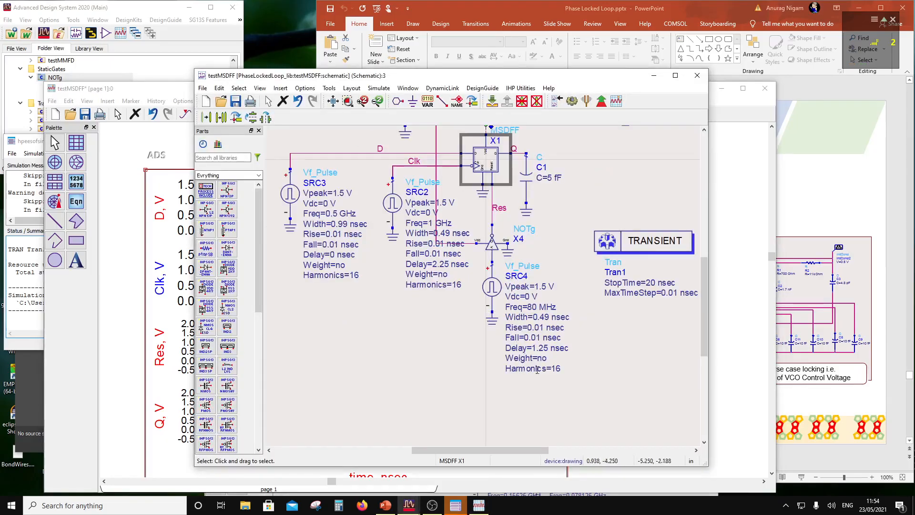
double_click(546, 348)
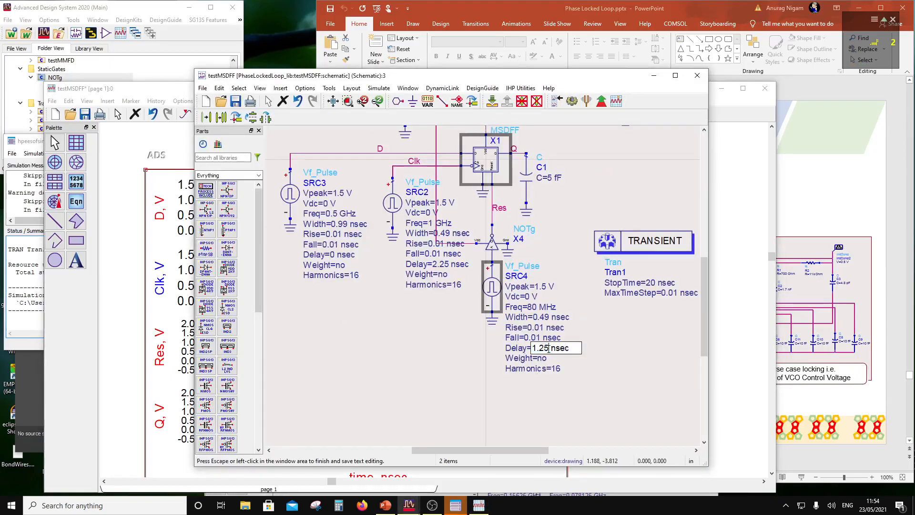
drag(548, 348, 540, 348)
key(Delete)
click(577, 374)
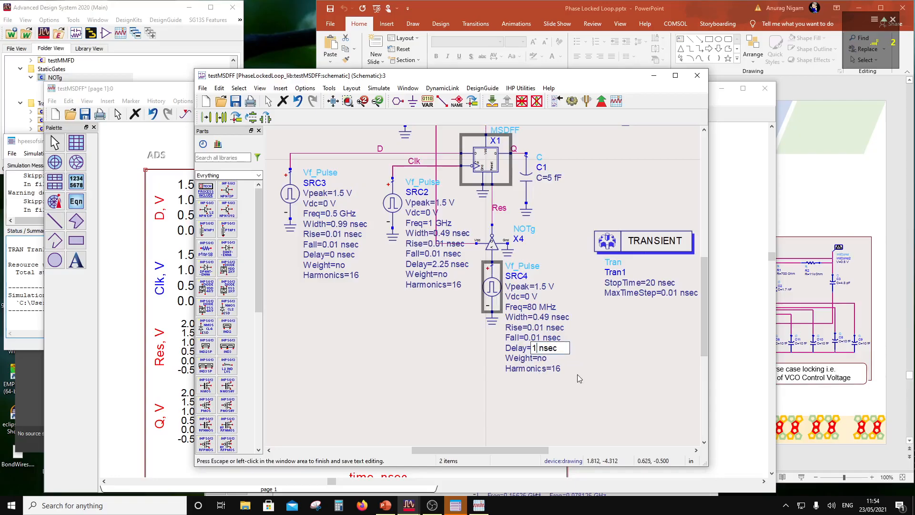
click(237, 102)
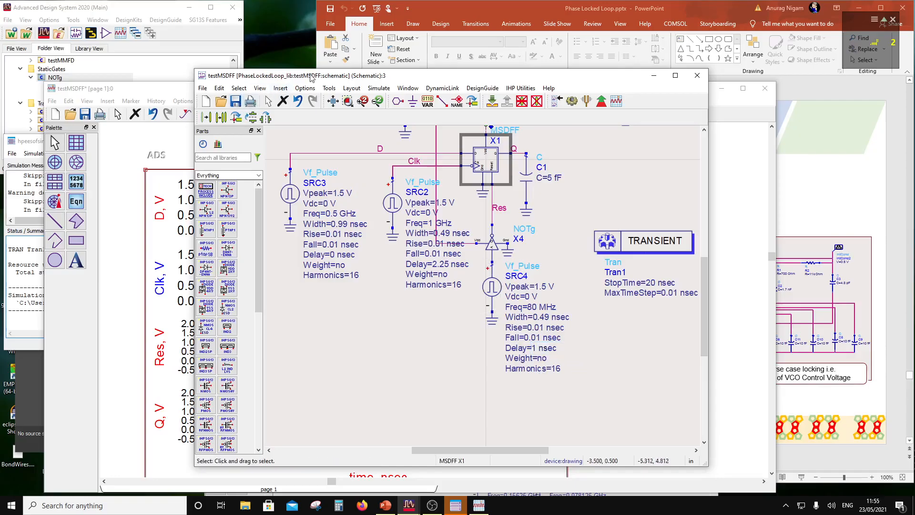
- Rerun the transient simulation and review the refreshed plots before returning to the schematic
drag(314, 77, 502, 68)
click(757, 93)
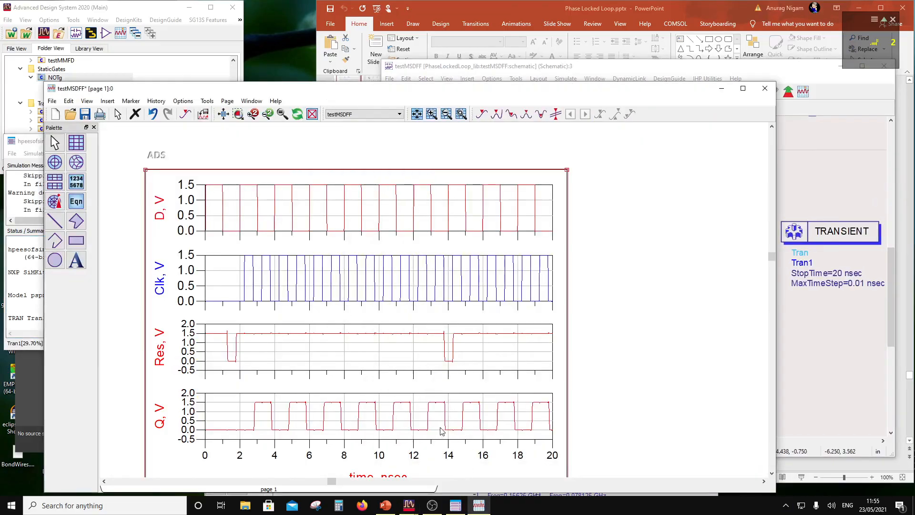
mouse_move(442, 431)
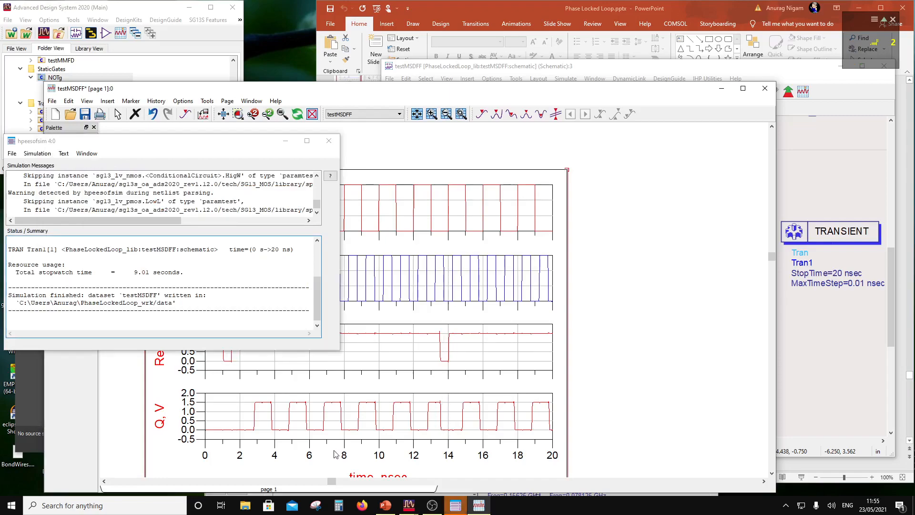
click(417, 114)
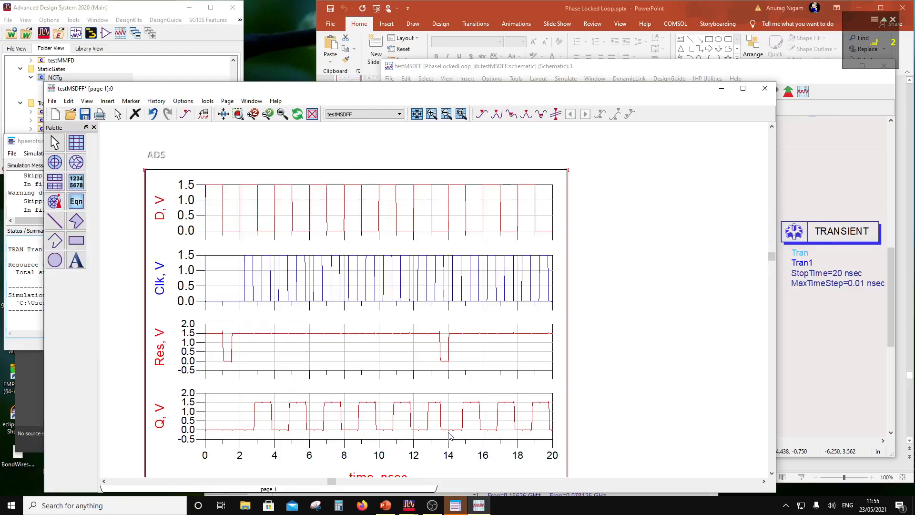
click(526, 76)
- Inside the MSDFF schematic, rename the Reset pin (Num=6) to Clr and save
scroll(646, 251, down, 1)
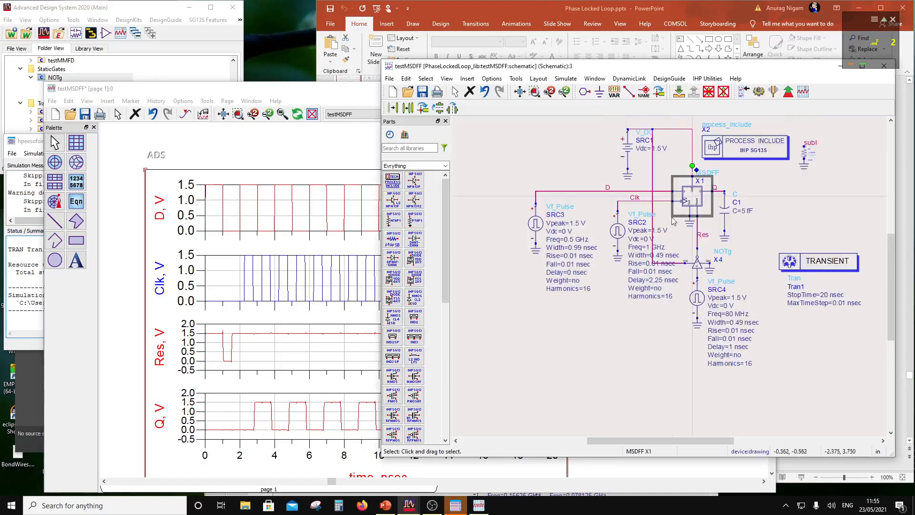
scroll(673, 260, up, 2)
scroll(674, 259, up, 3)
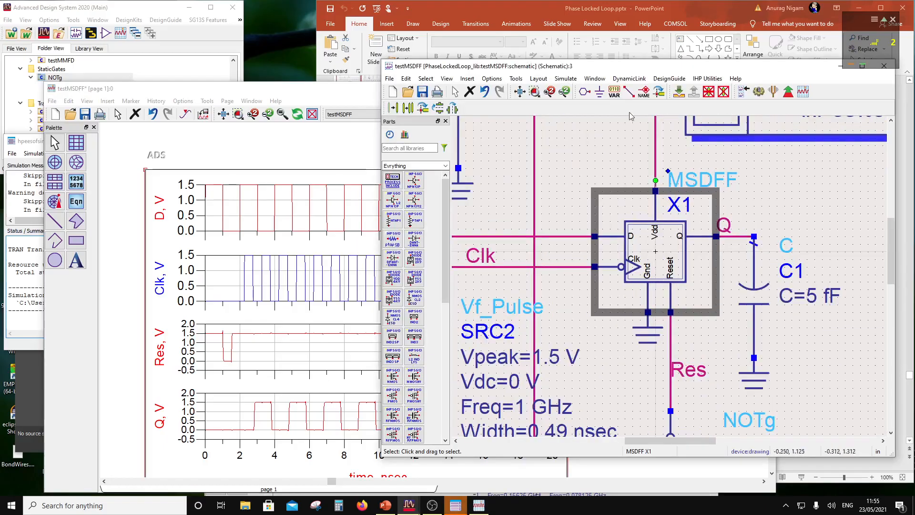
click(679, 92)
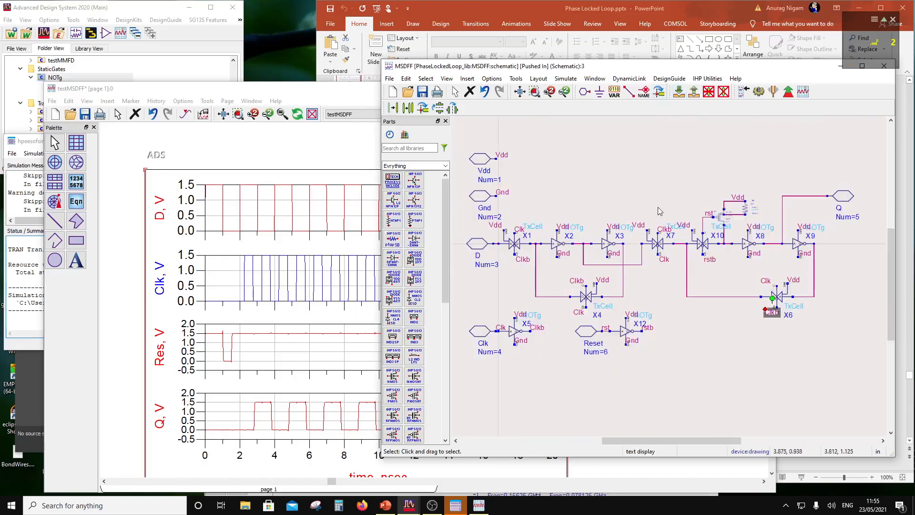
scroll(754, 293, up, 1)
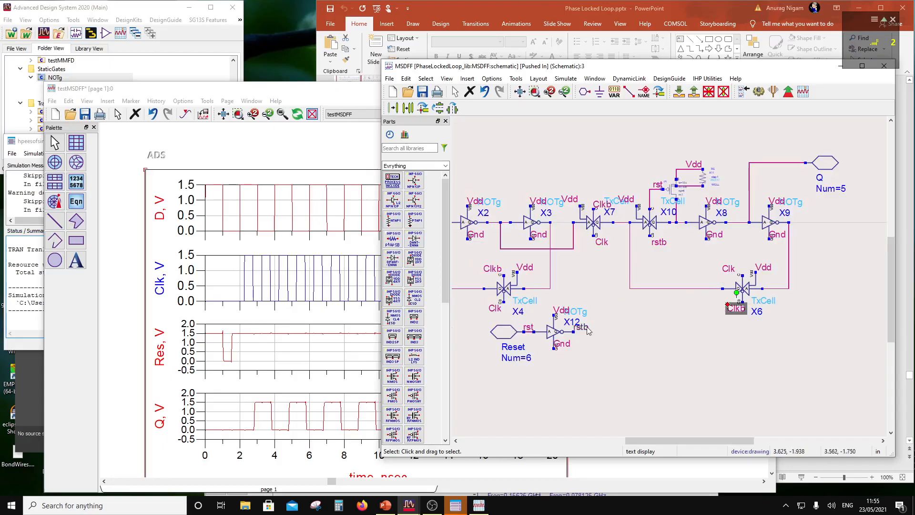
scroll(649, 289, down, 2)
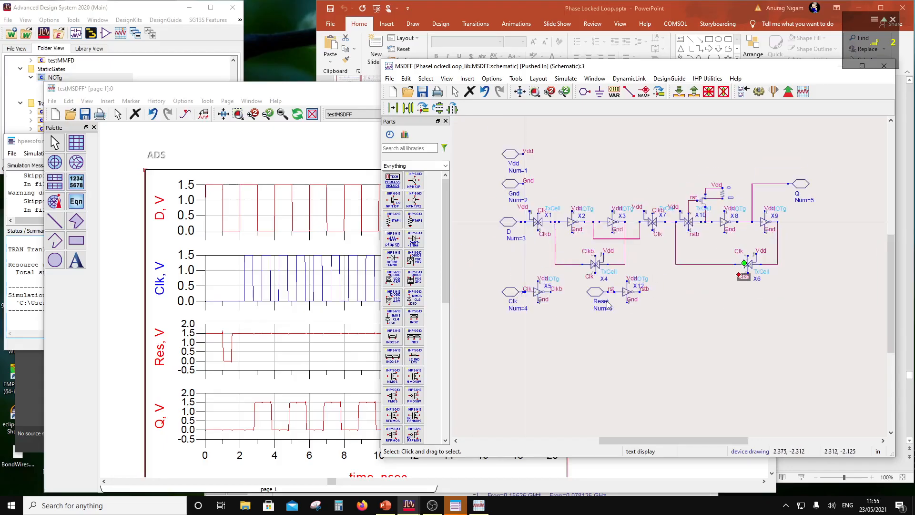
double_click(595, 292)
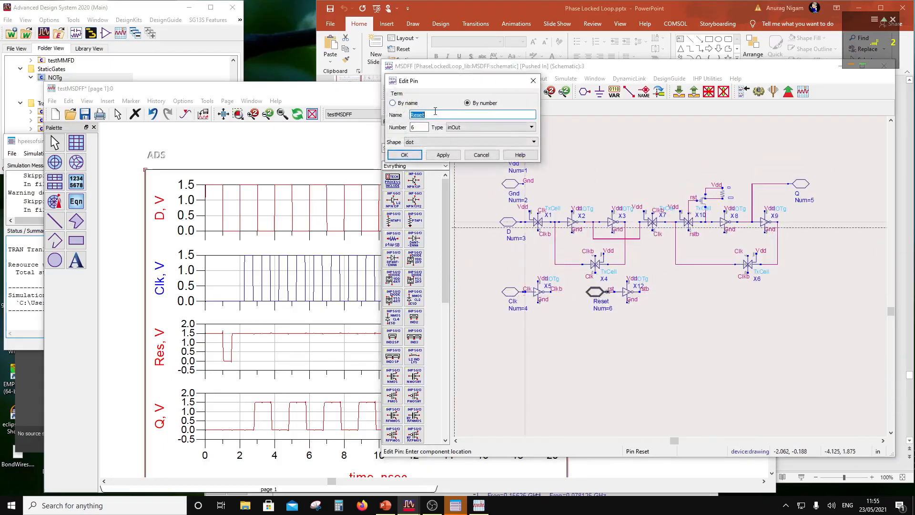
text(Clr)
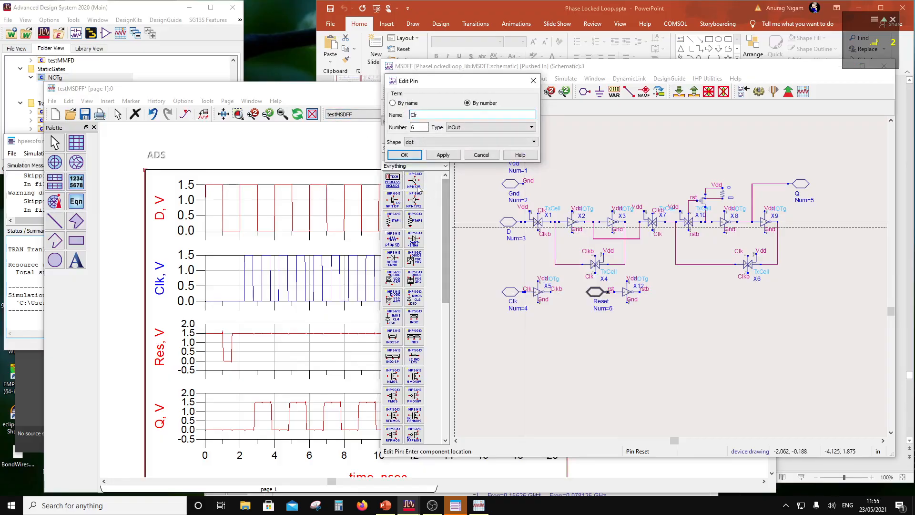
click(414, 156)
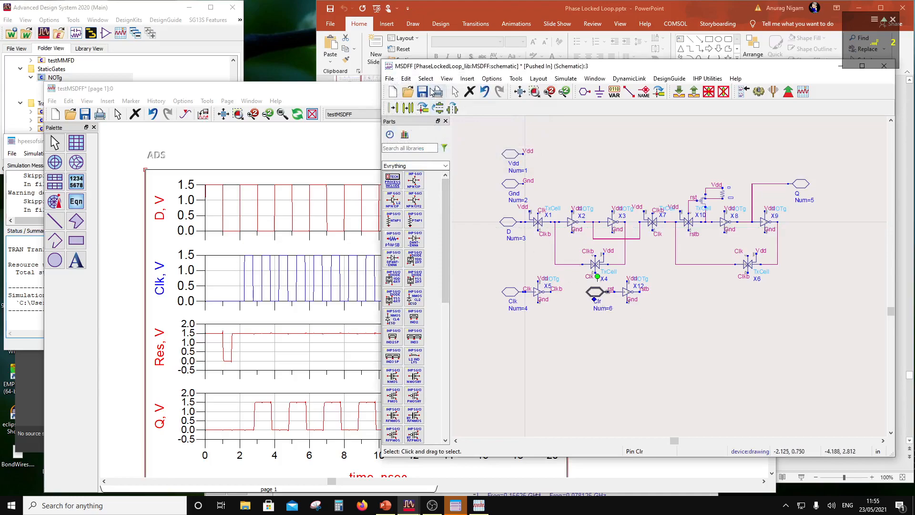
click(427, 91)
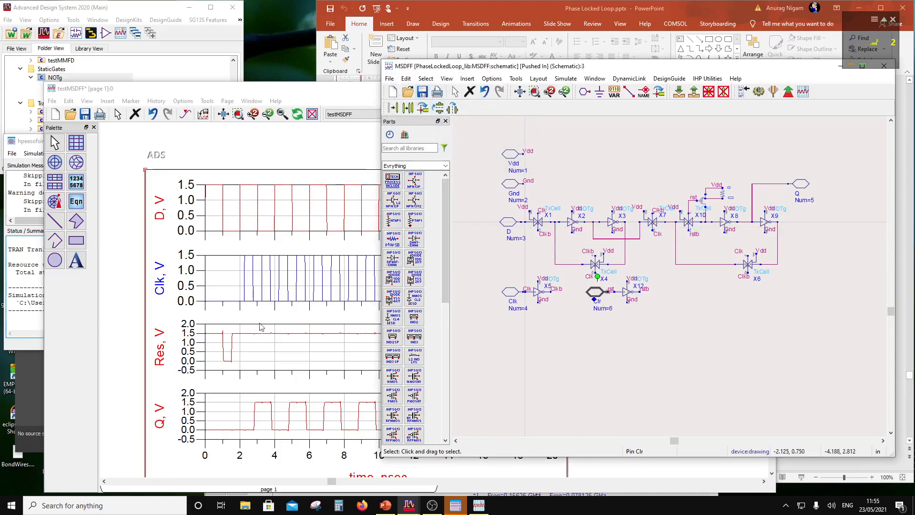
click(38, 8)
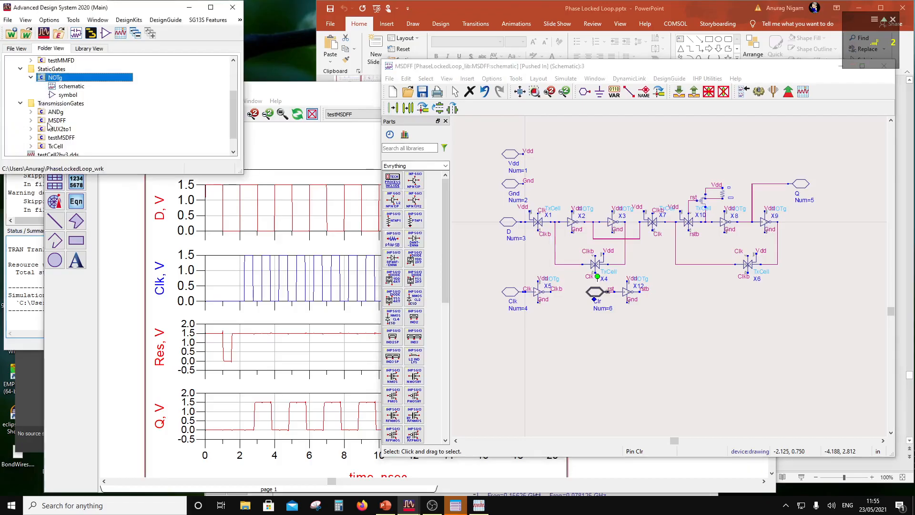
- Open the MSDFF symbol view and change its Reset text label to Clr
scroll(61, 131, down, 1)
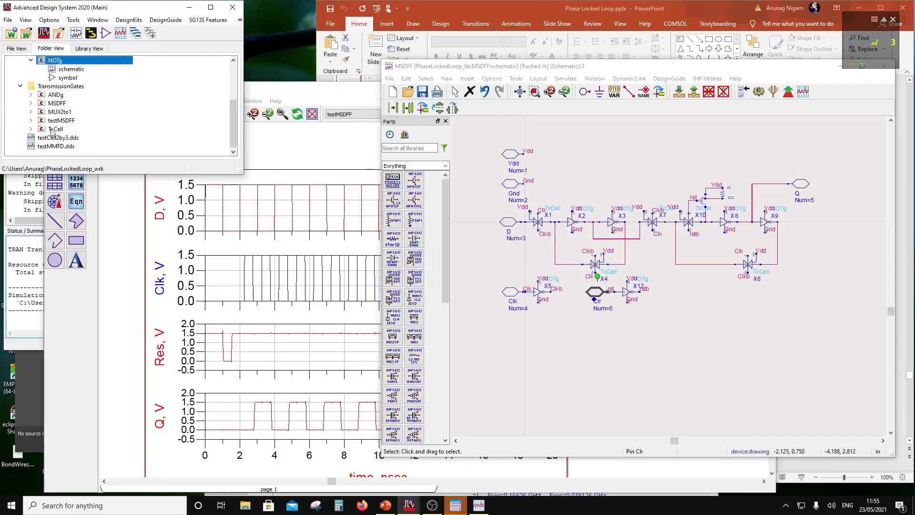
click(31, 103)
double_click(60, 121)
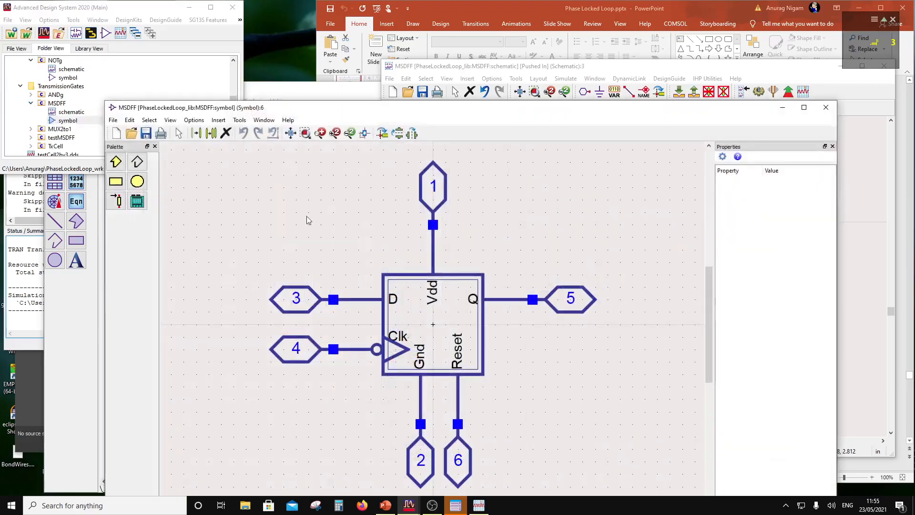
click(459, 362)
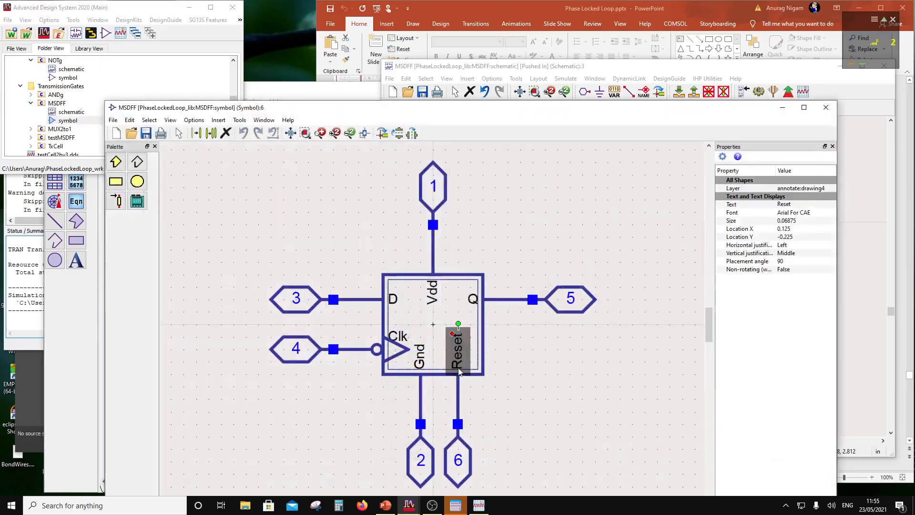
double_click(465, 358)
double_click(465, 362)
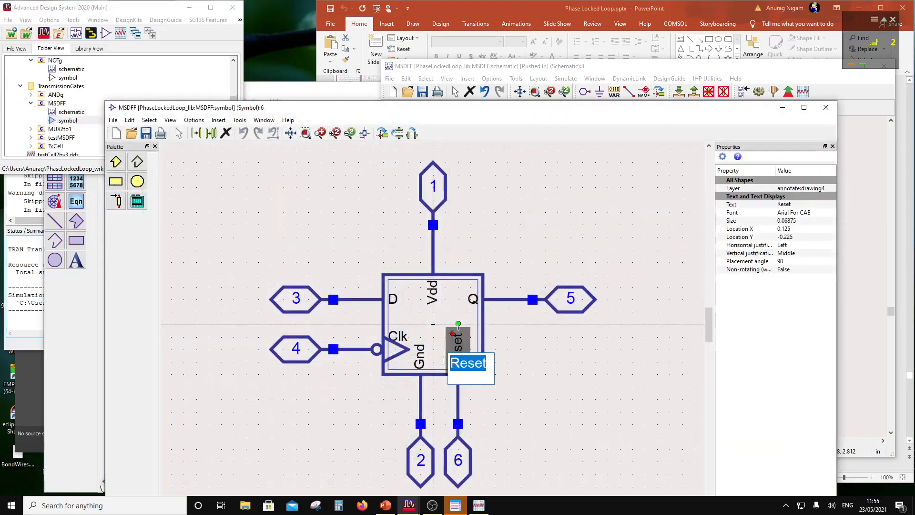
text(Cl)
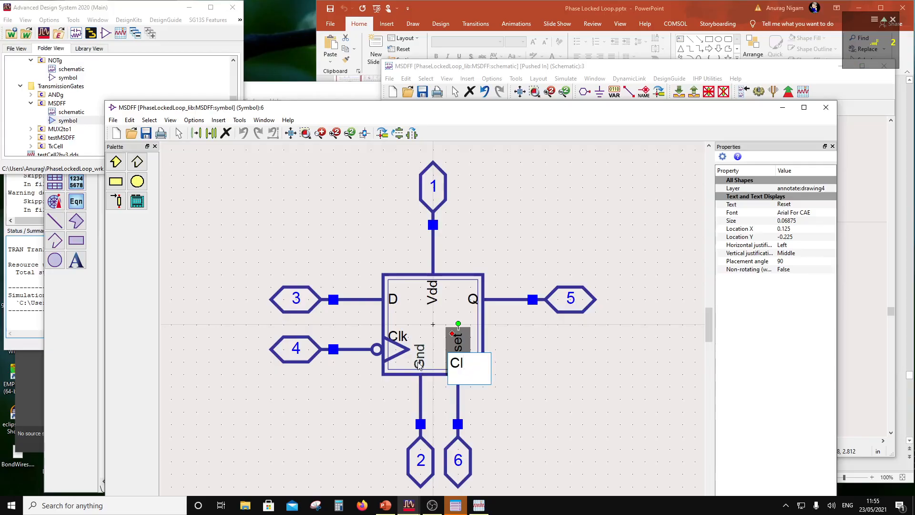
text(r)
key(Return)
- Rename the symbol's pin 6 to Clr
click(459, 450)
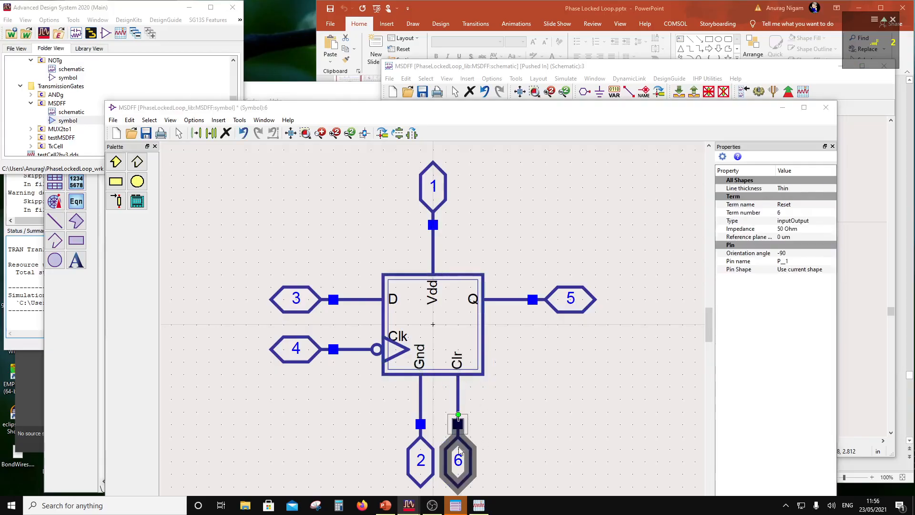
double_click(460, 450)
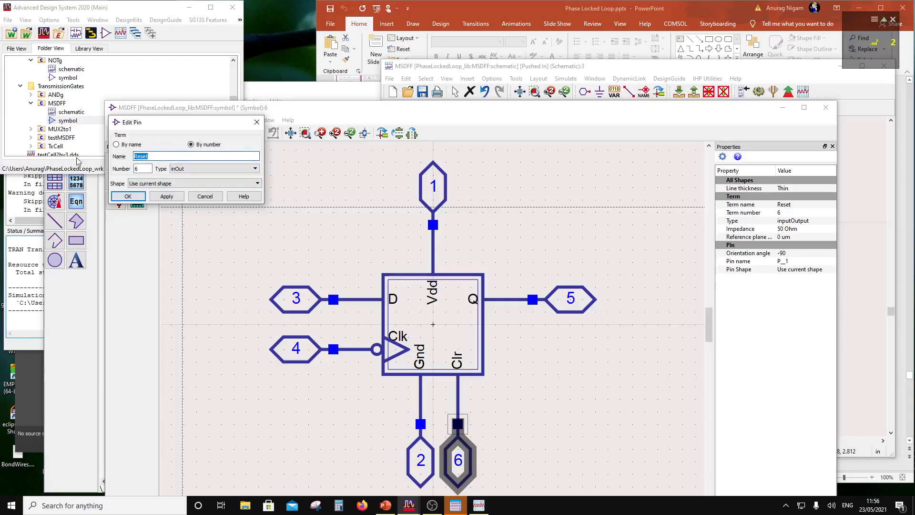
text(Clr)
click(128, 196)
click(583, 407)
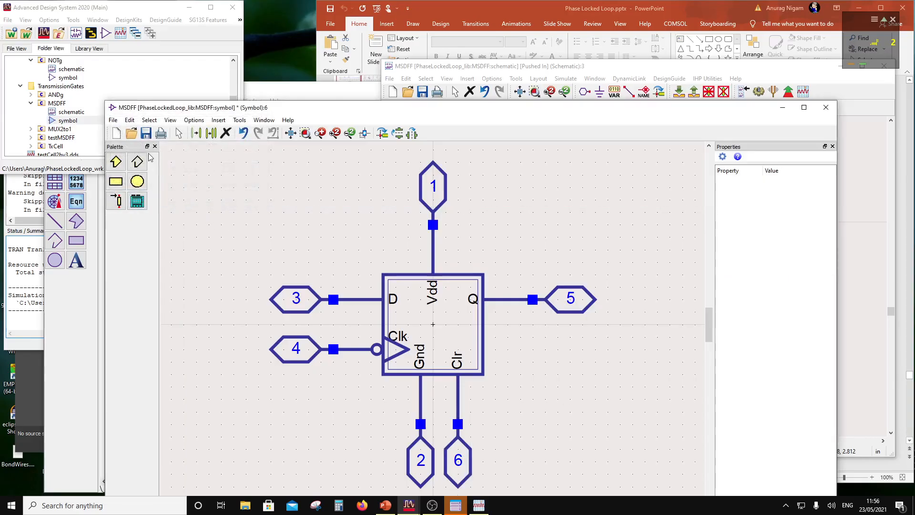
- Close the MSDFF symbol view and return to the testMSDFF schematic
click(826, 107)
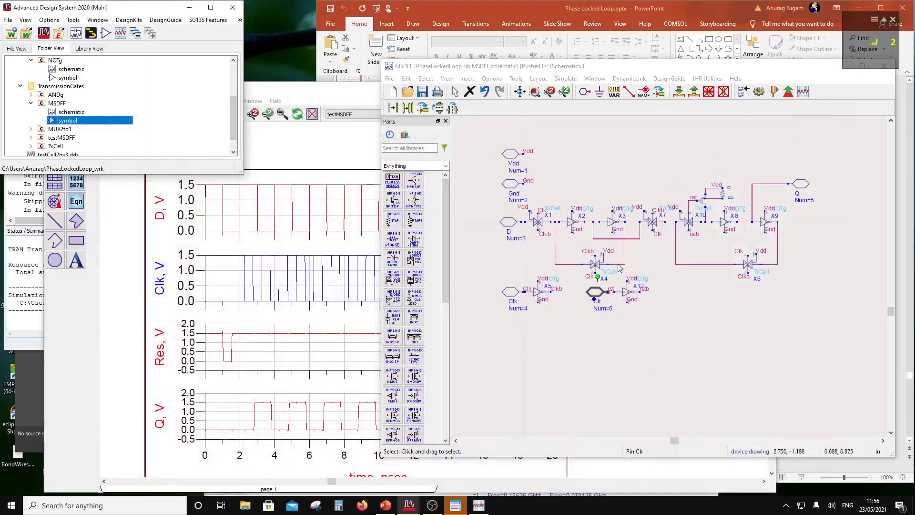
drag(585, 68, 383, 107)
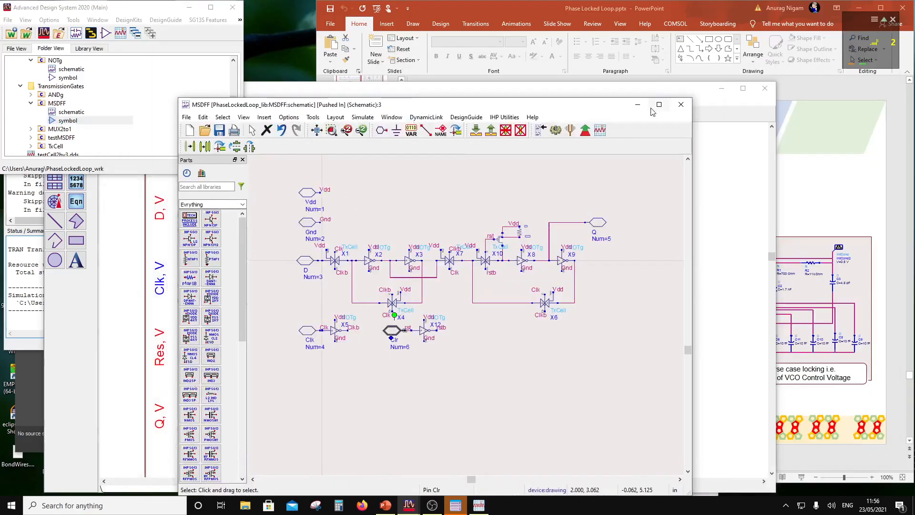
click(491, 129)
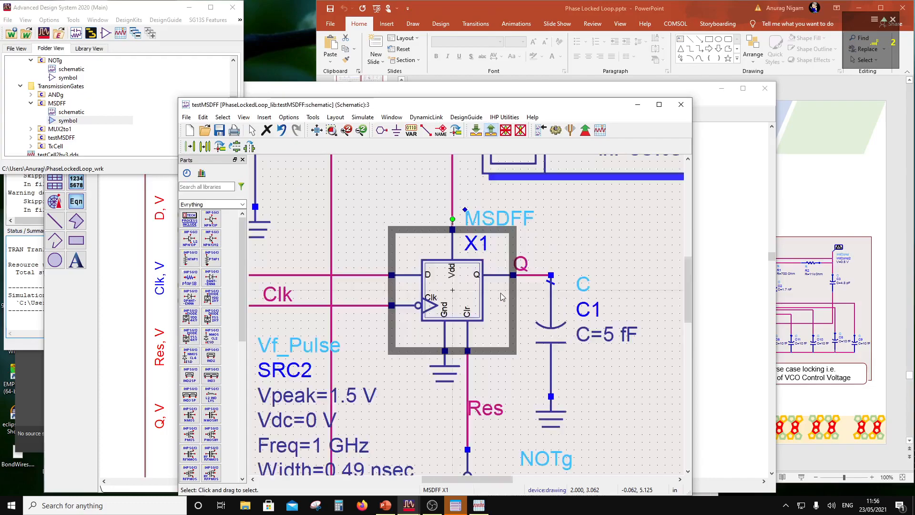
- Rename the Res wire label to Clr, save testMSDFF, and start the transient simulation
scroll(470, 323, down, 2)
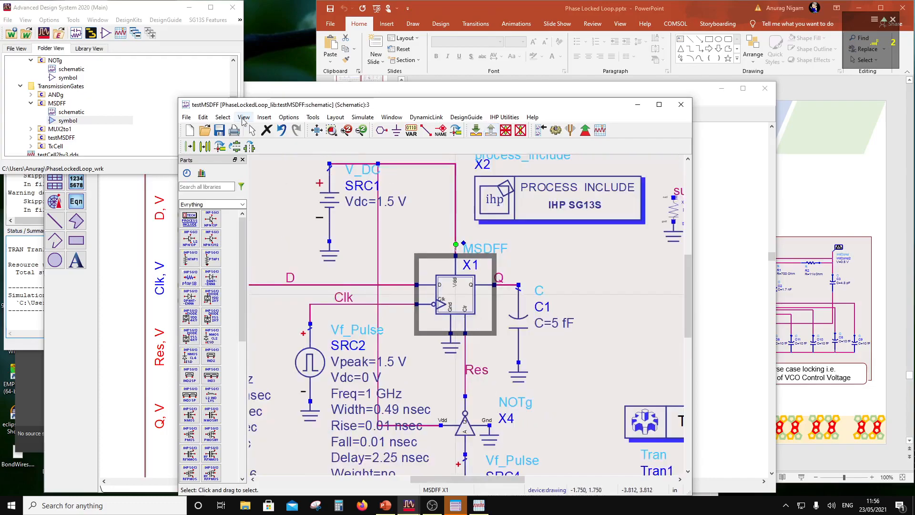
click(481, 368)
click(477, 370)
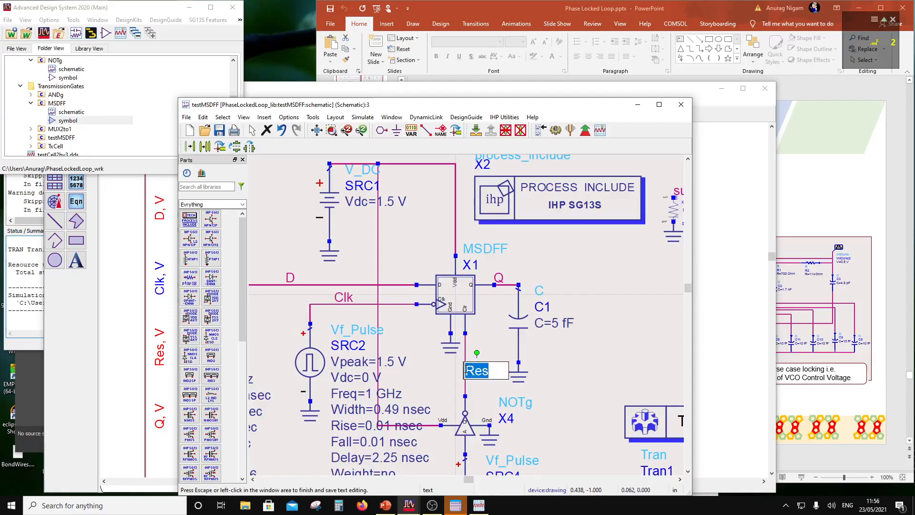
text(Cl)
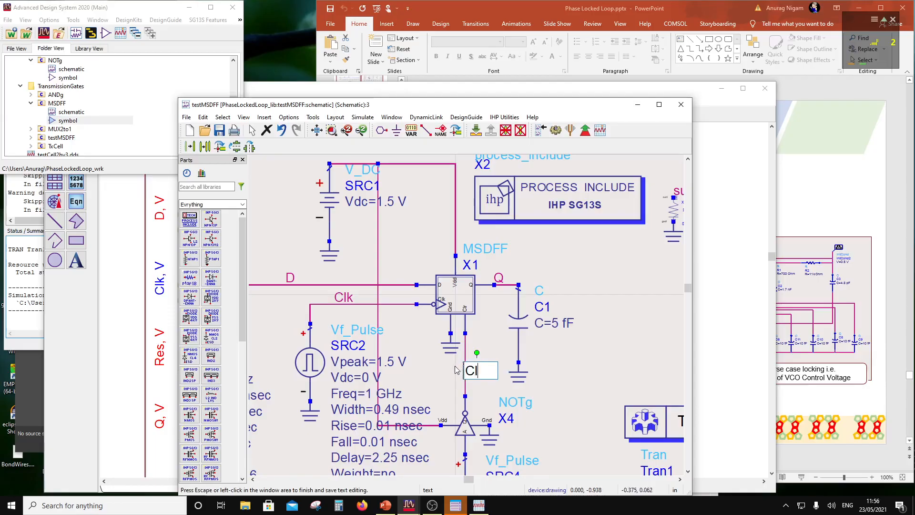
text(r)
click(574, 371)
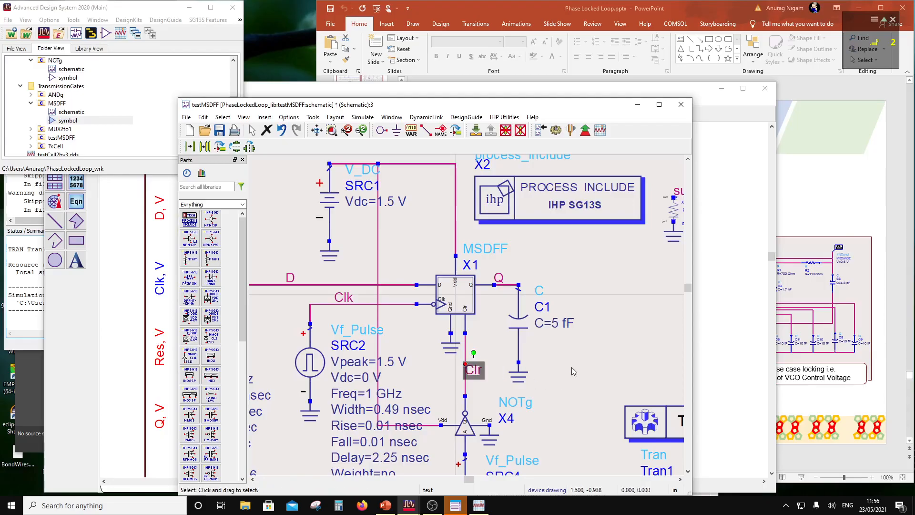
click(220, 131)
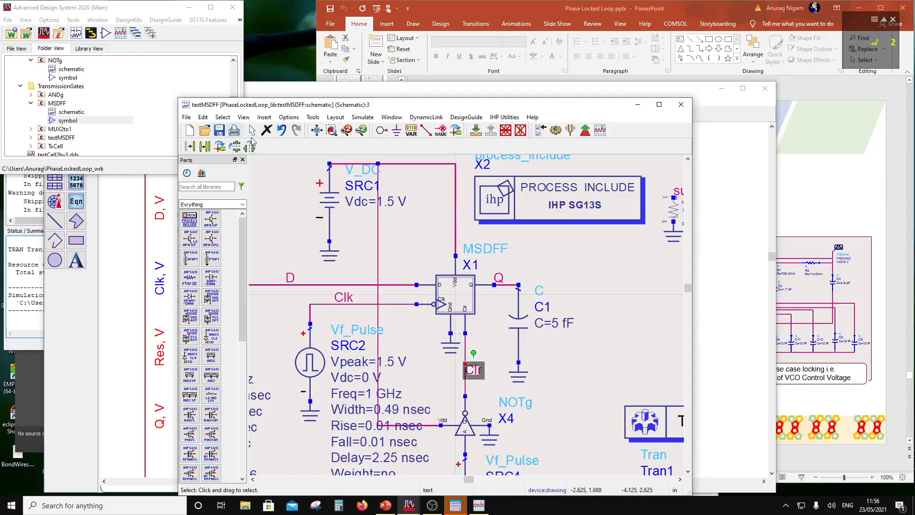
click(542, 133)
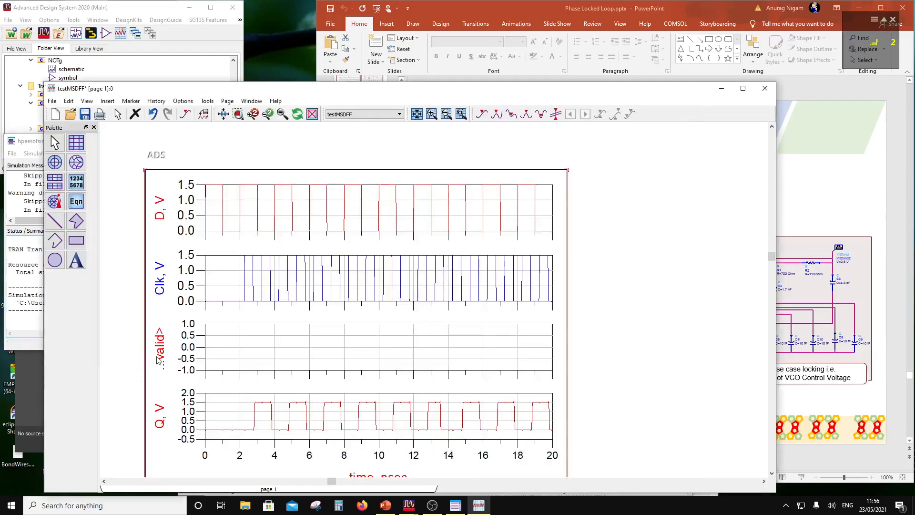
- Replace Res with Clr in the third plot's invalid trace label
click(159, 360)
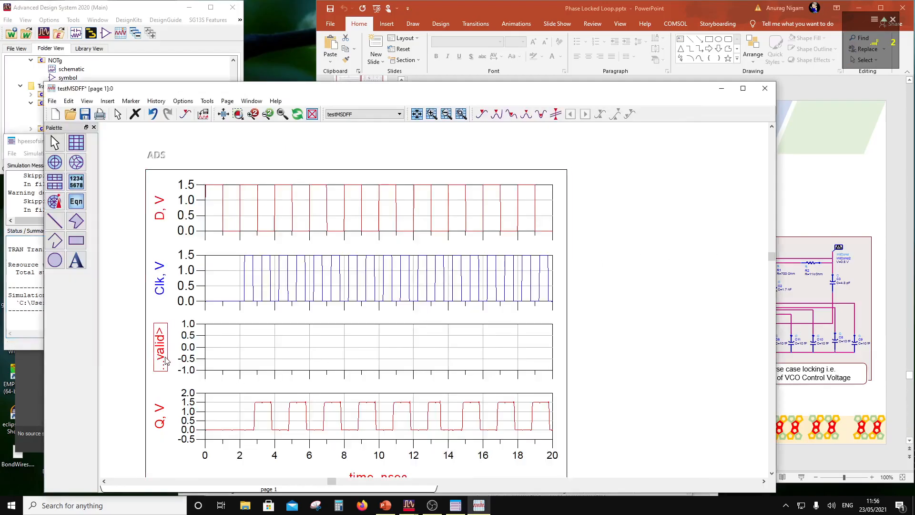
click(163, 360)
drag(167, 351, 112, 341)
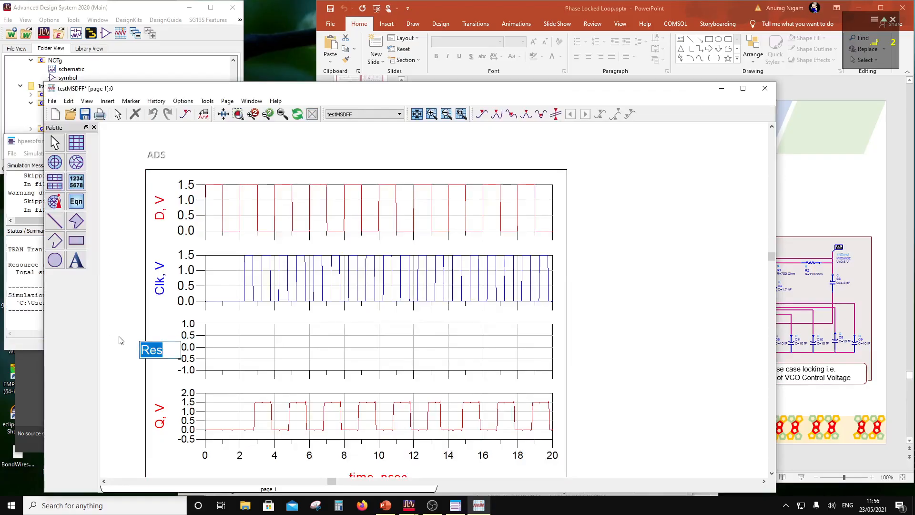
text(Clr)
click(651, 300)
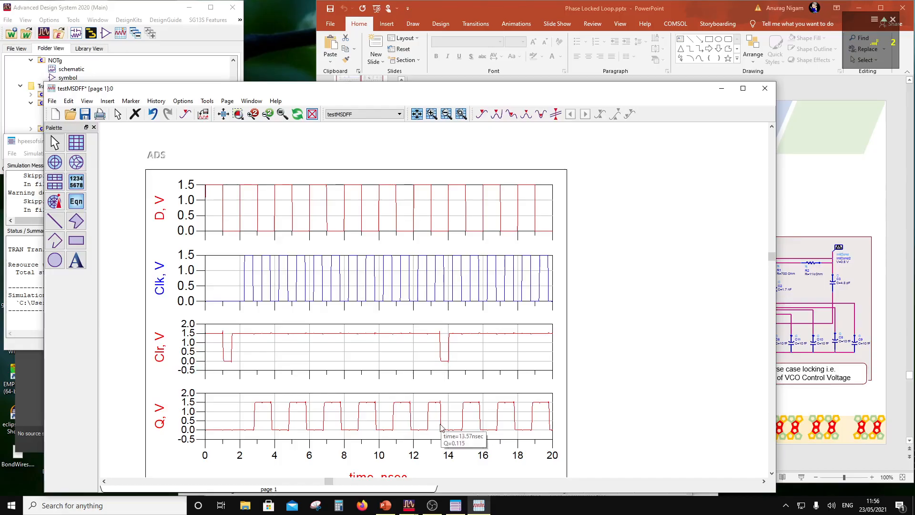
mouse_move(446, 287)
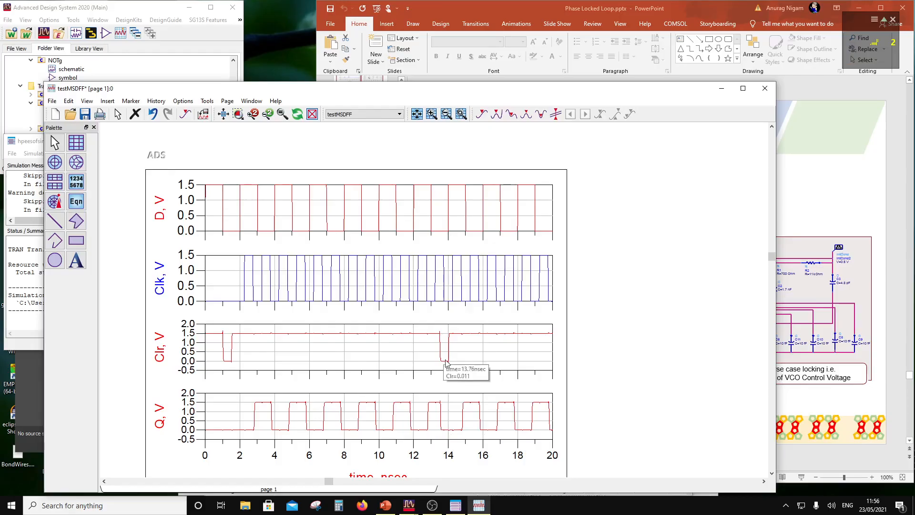
mouse_move(426, 418)
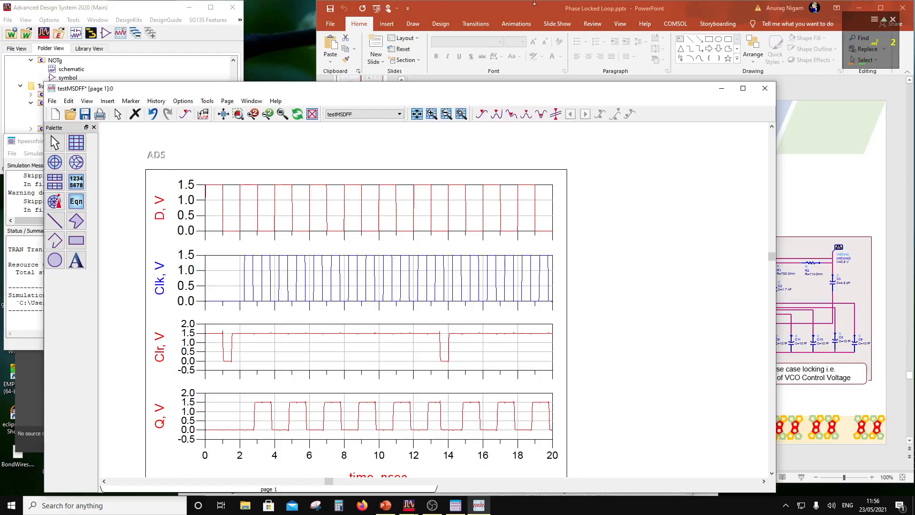
- Close the testMSDFF data display, choosing Yes to save its changes
drag(380, 95, 456, 29)
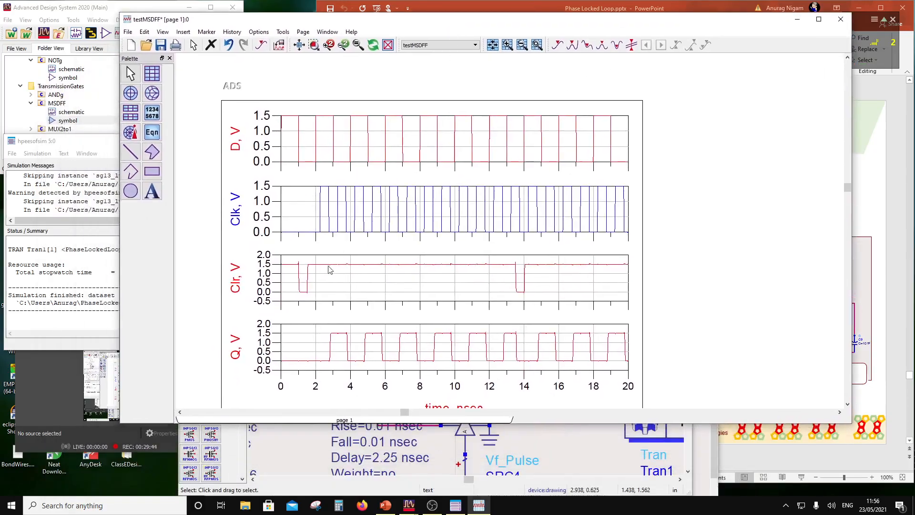
drag(634, 21, 545, 61)
click(753, 59)
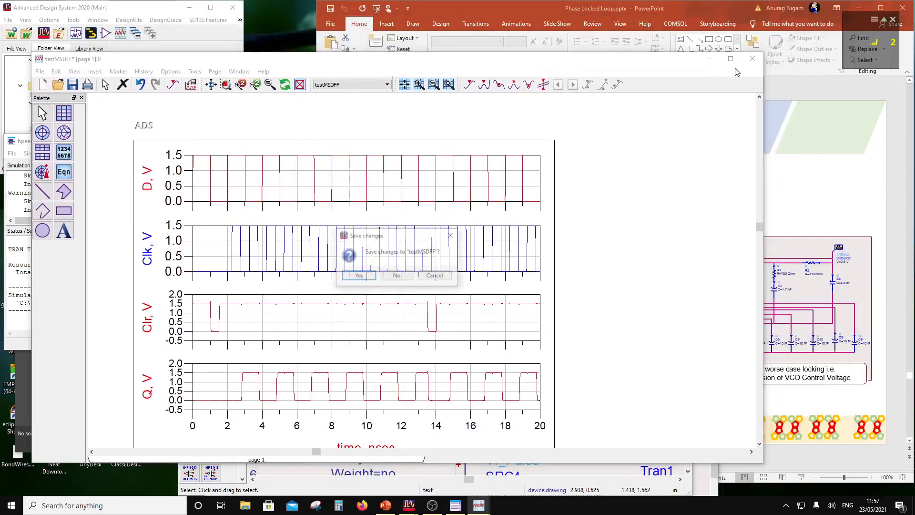
click(359, 276)
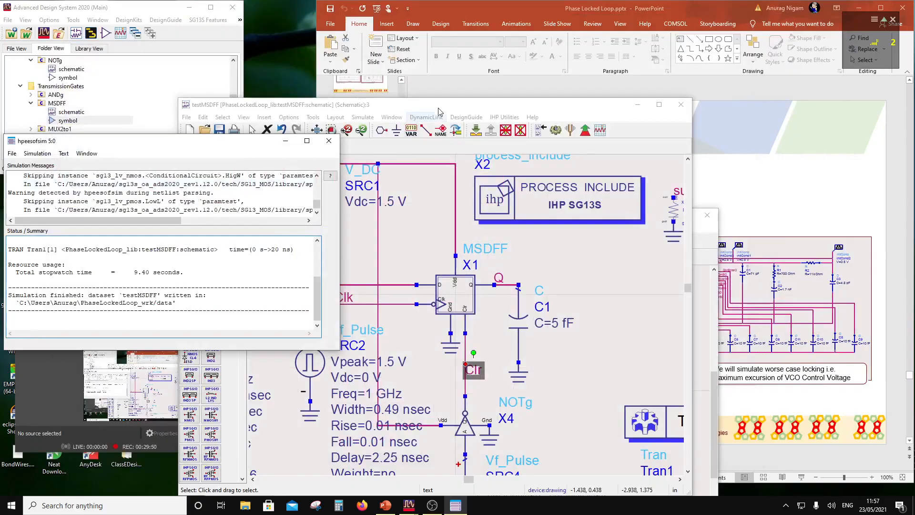
- Close the testMSDFF schematic and scroll the Folder View back up to the StaticGates folder
click(303, 240)
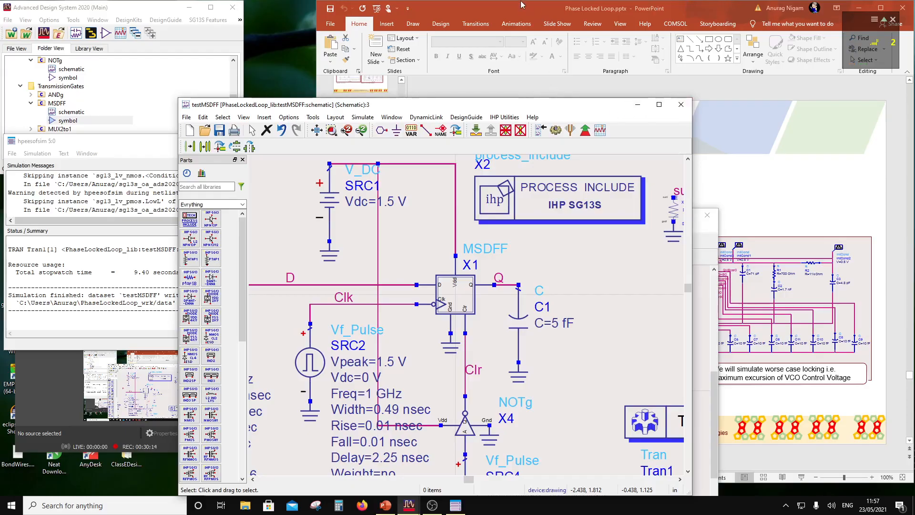
click(681, 105)
drag(67, 12, 197, 77)
scroll(160, 162, up, 2)
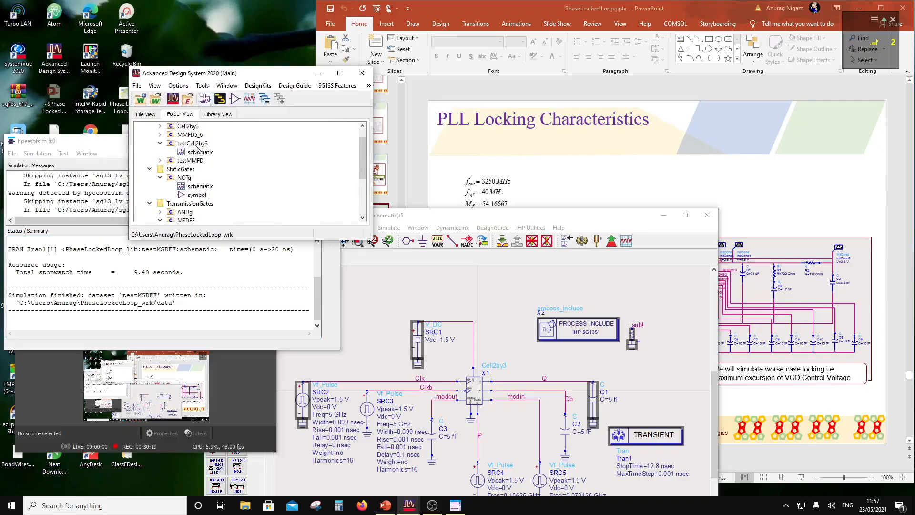
- Add a new schematic cell named FAdd under the StaticGates folder
right_click(178, 169)
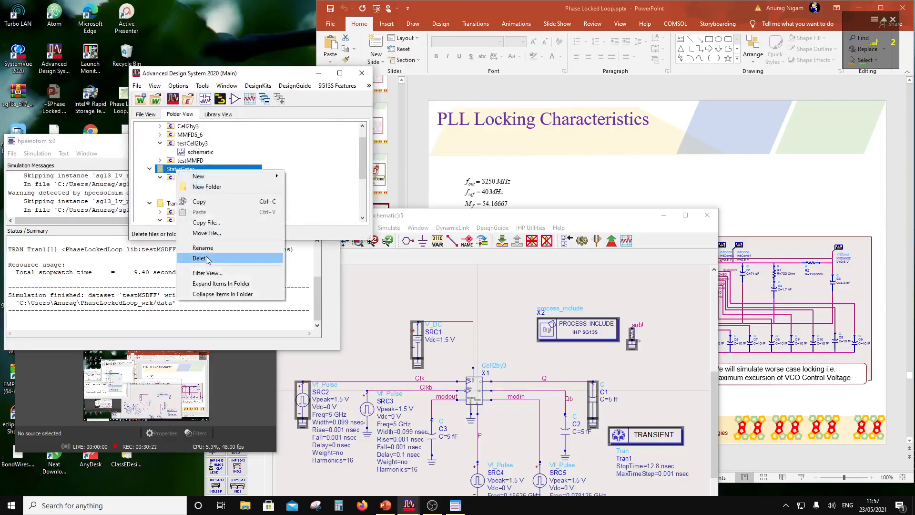
mouse_move(214, 181)
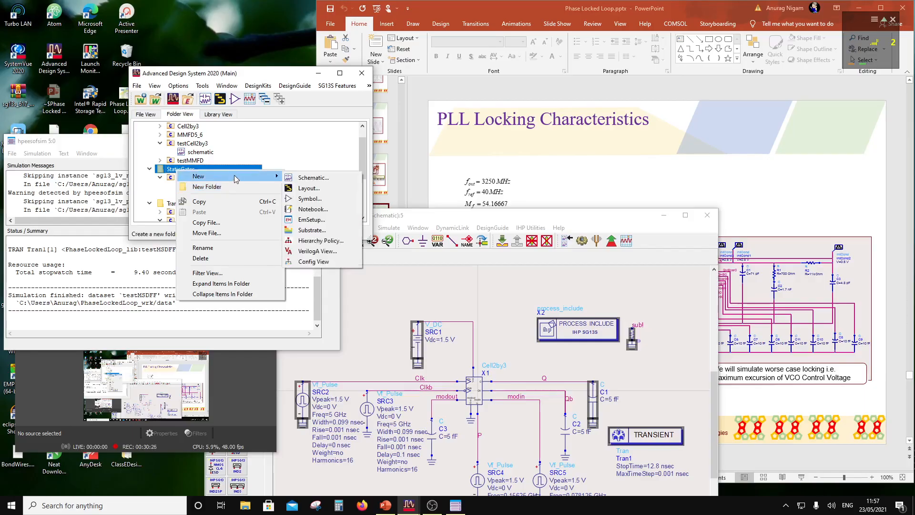
click(324, 182)
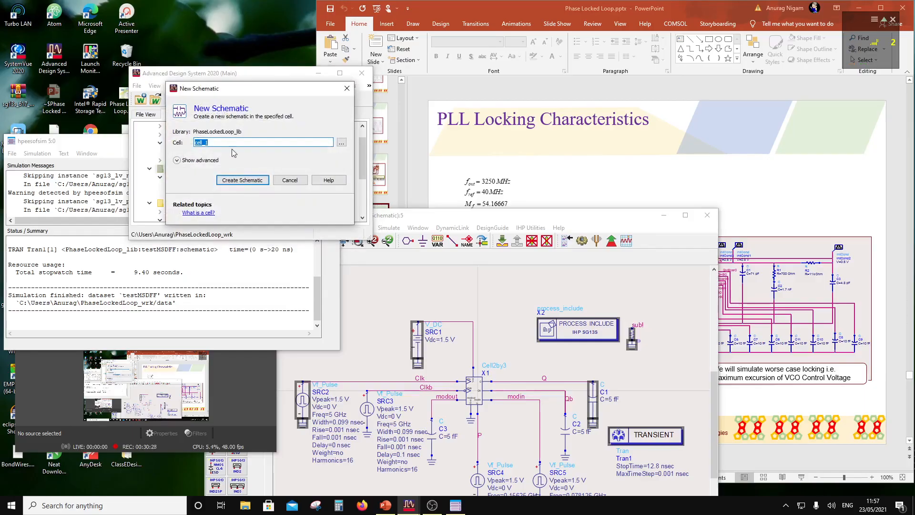
text(FAdd)
click(223, 179)
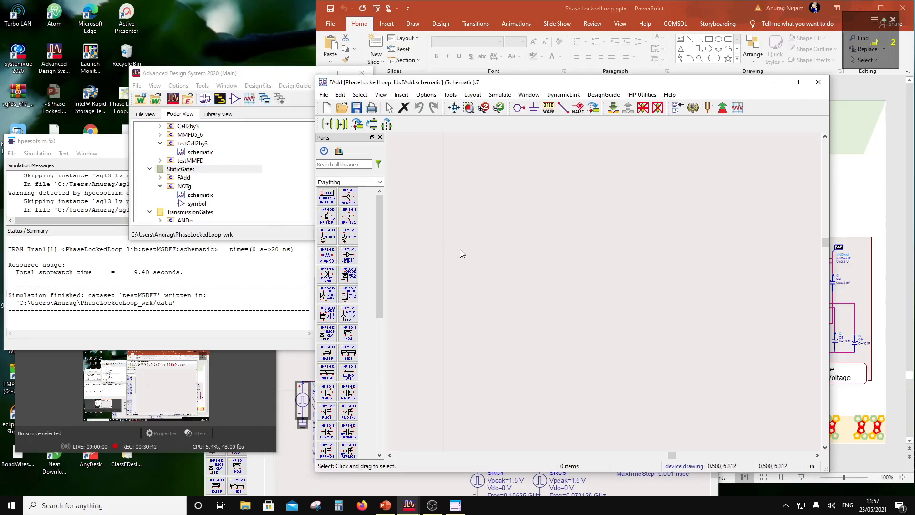
- Add another new schematic cell, NANDg, under the StaticGates folder
scroll(199, 195, down, 1)
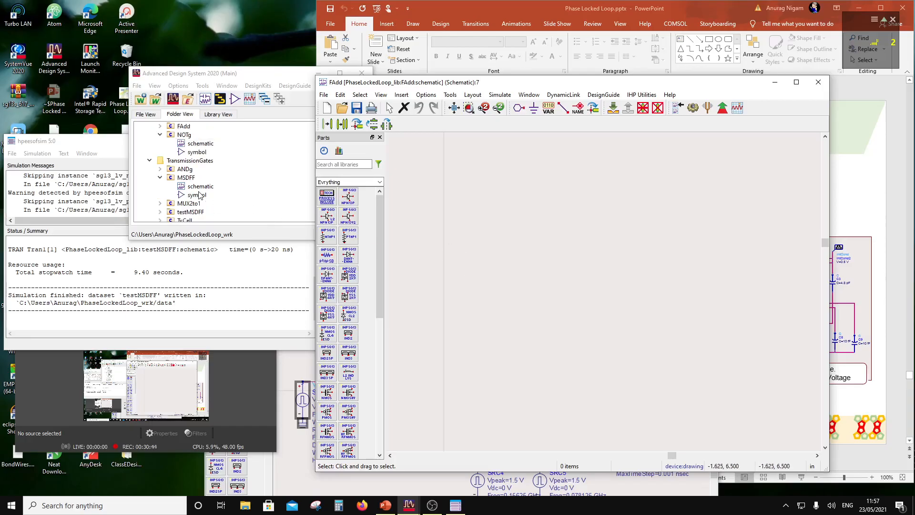
scroll(200, 195, up, 1)
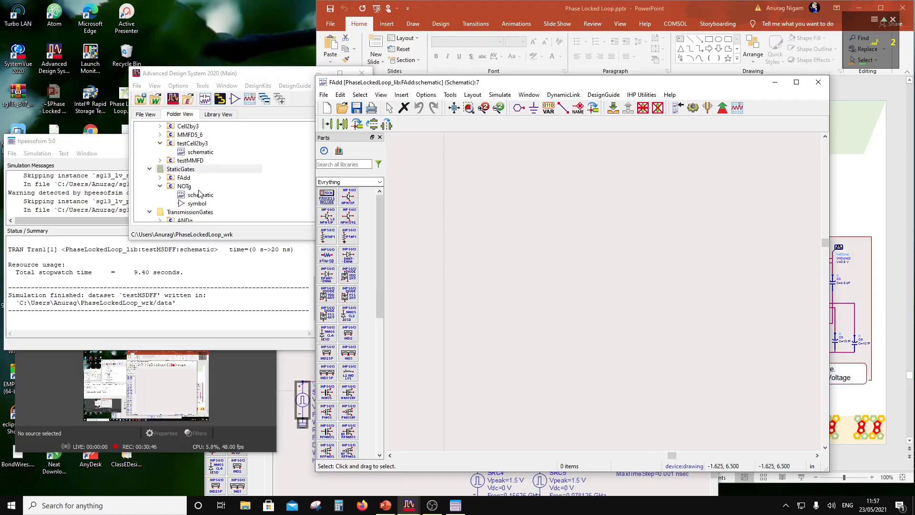
scroll(200, 194, down, 2)
scroll(199, 194, down, 1)
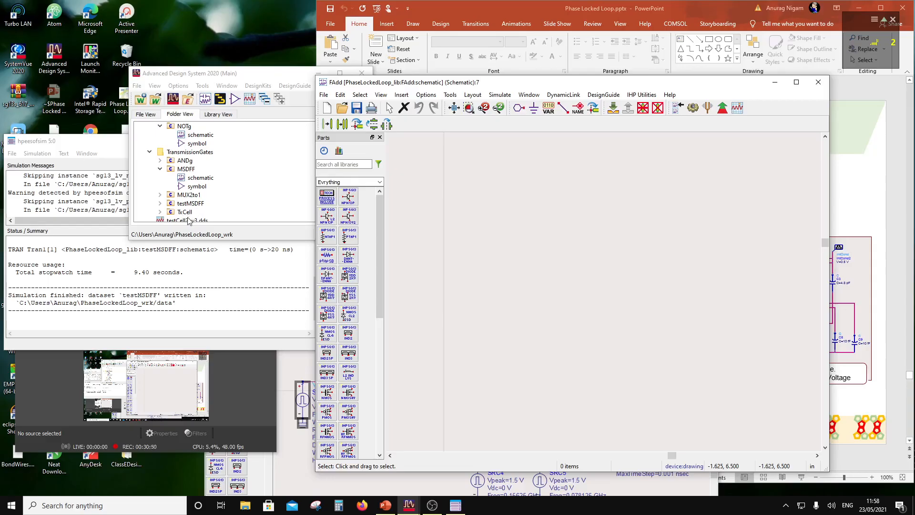
scroll(189, 198, up, 2)
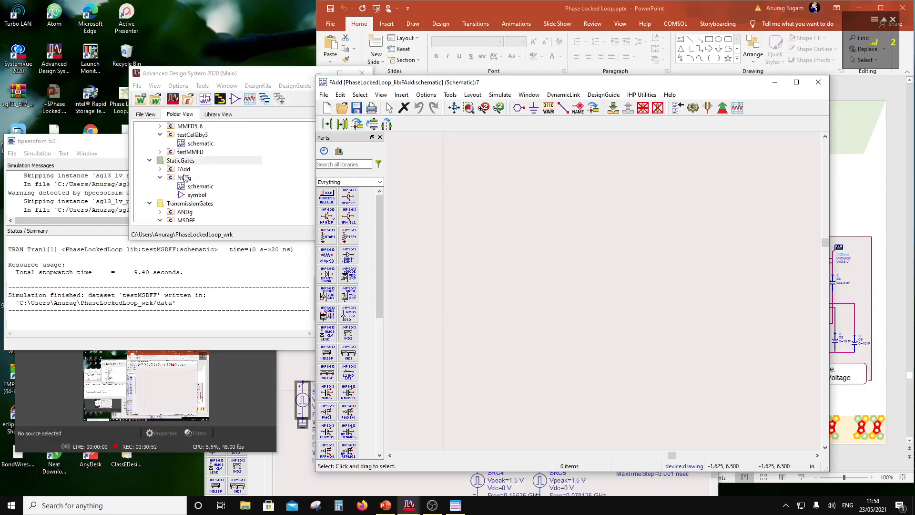
right_click(187, 162)
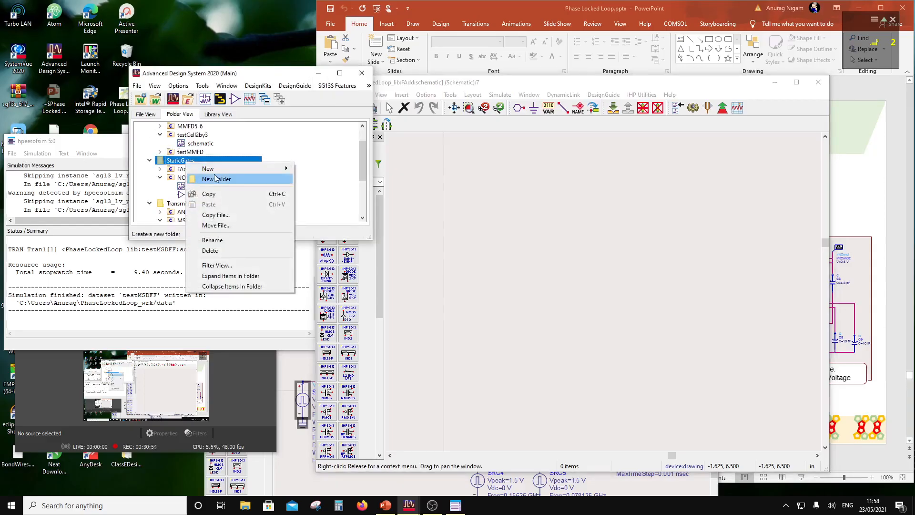
mouse_move(279, 169)
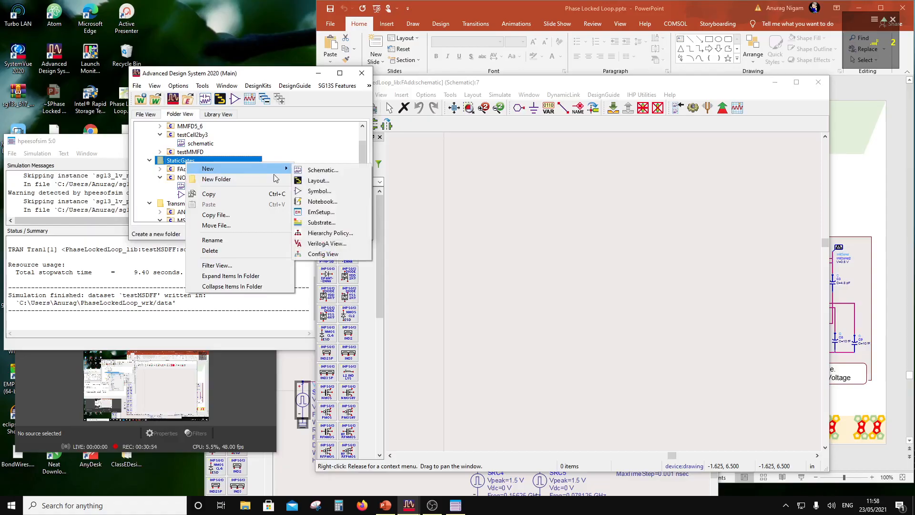
click(319, 171)
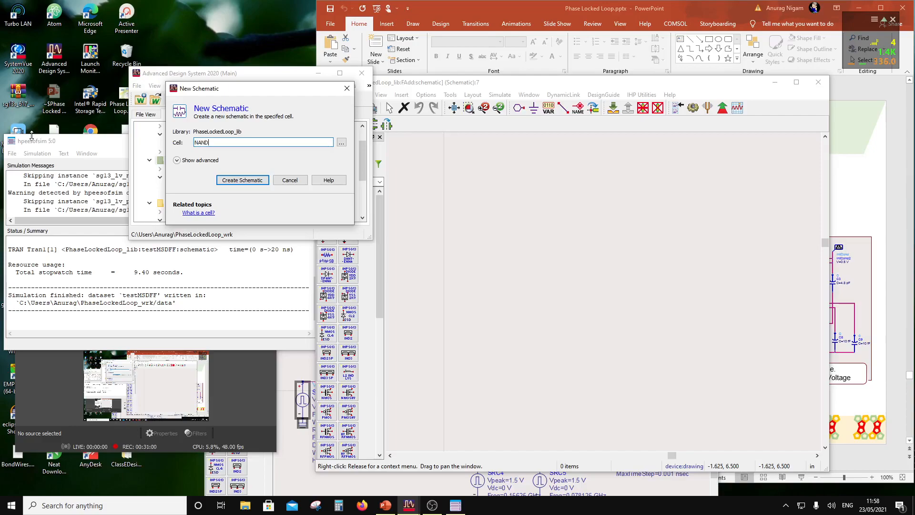
click(243, 179)
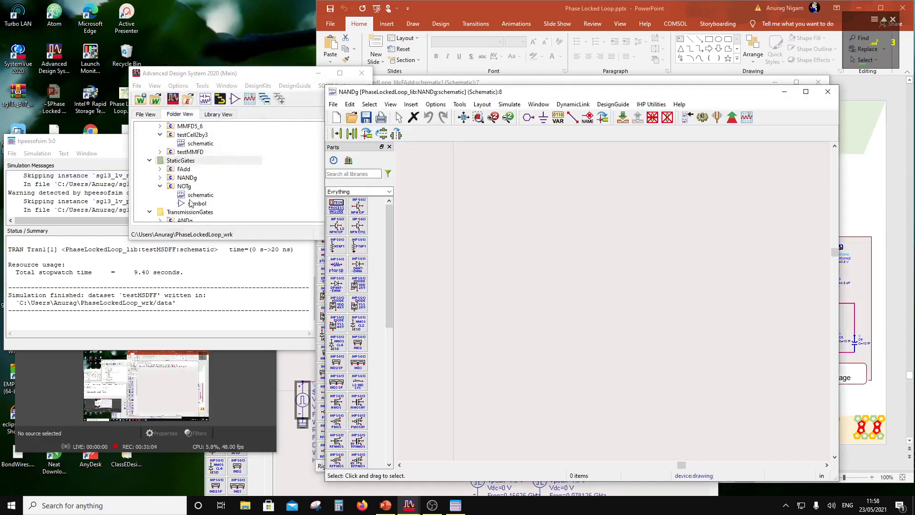
- Copy the NOTg inverter circuit, without its Q port, and paste it into NANDg
double_click(200, 195)
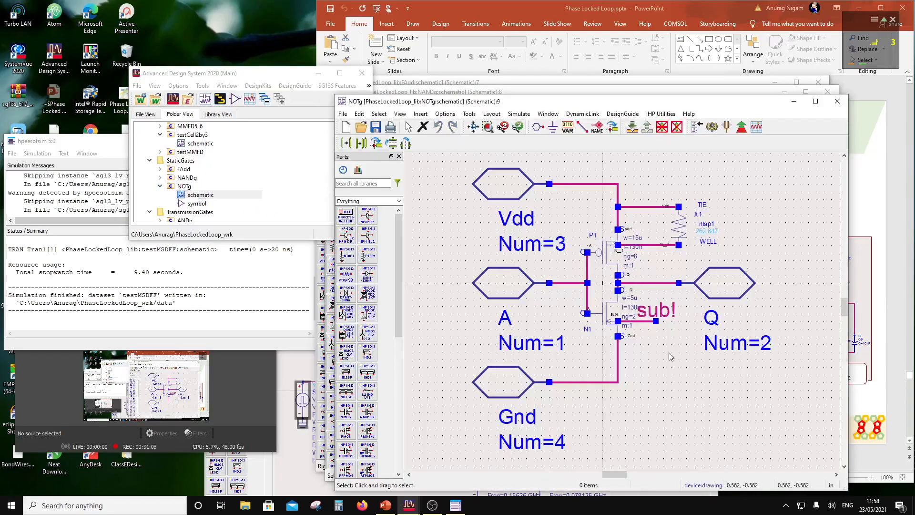
drag(690, 361, 574, 195)
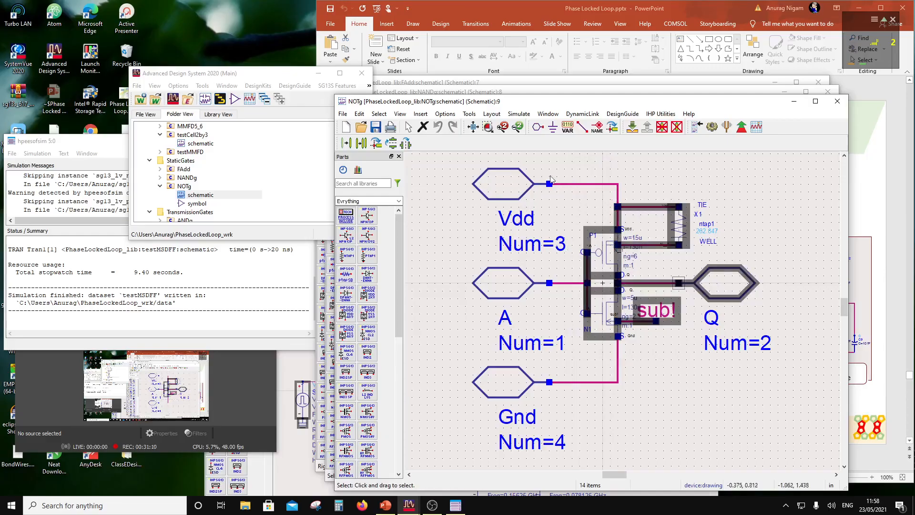
ctrl+click(744, 295)
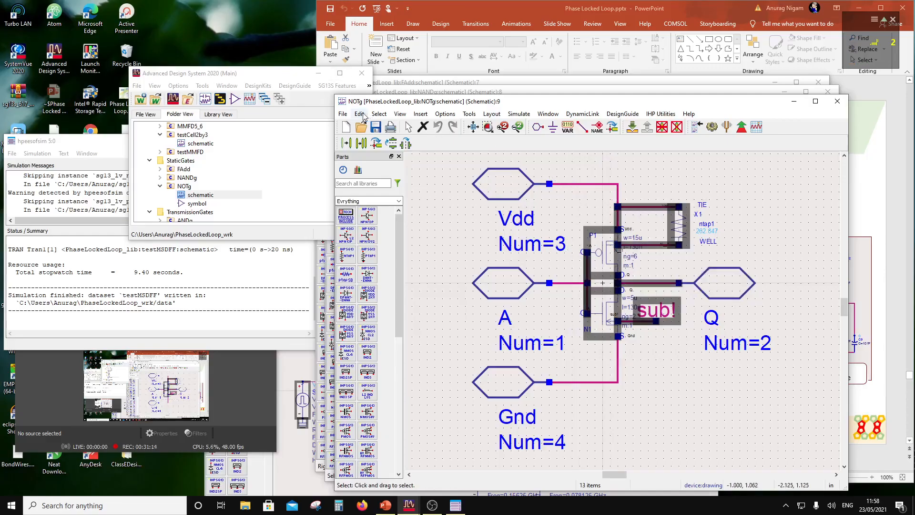
click(363, 116)
click(371, 173)
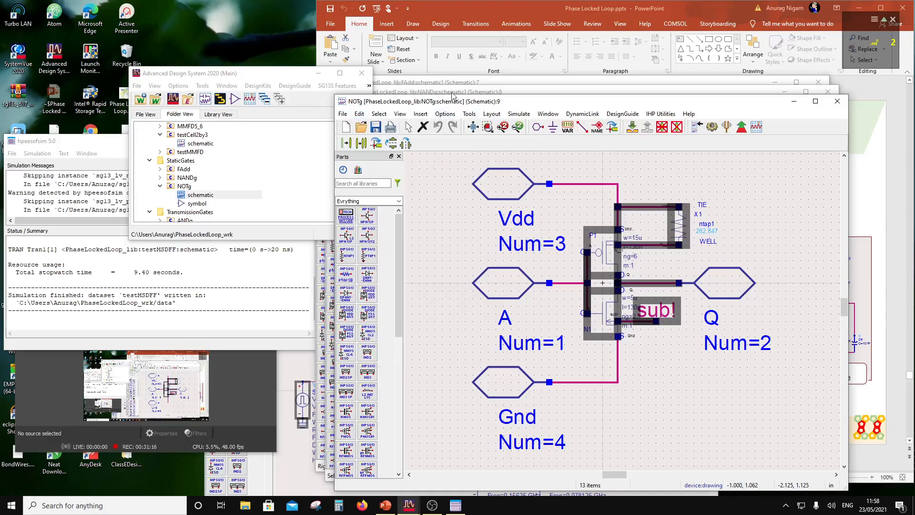
click(452, 94)
click(350, 104)
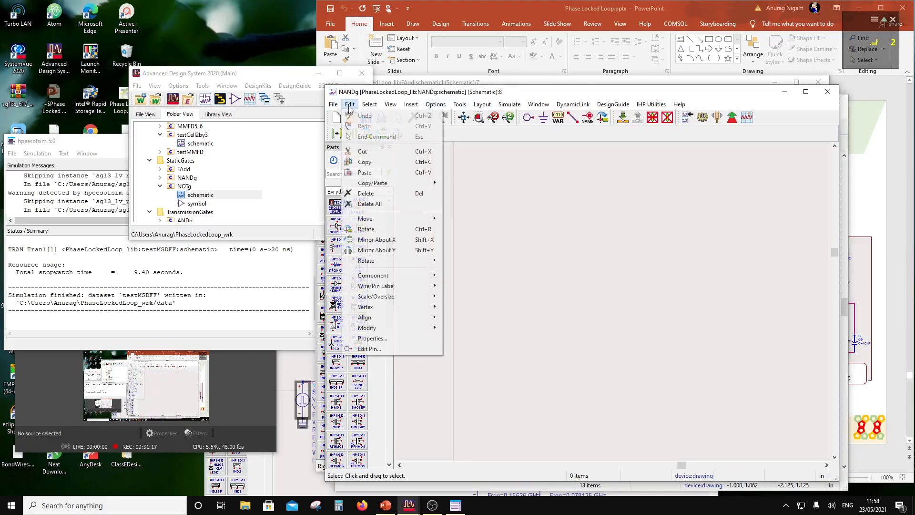
click(365, 170)
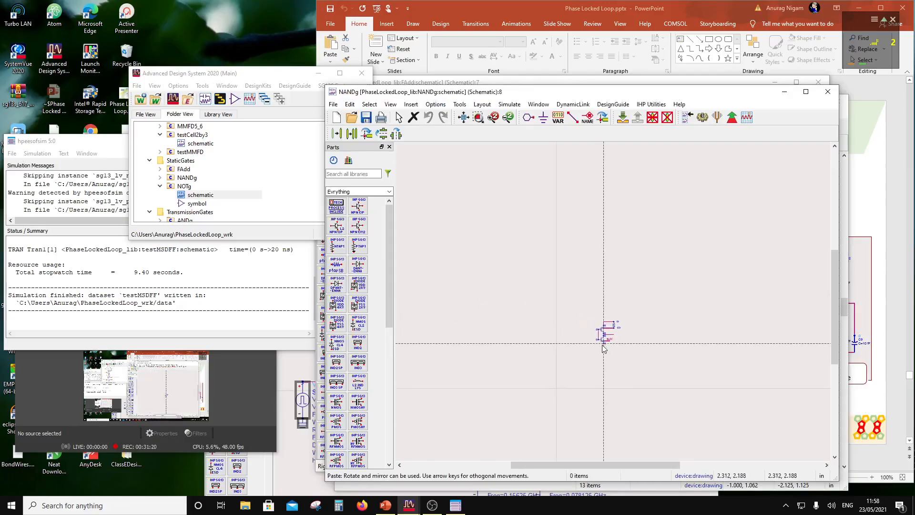
scroll(606, 308, up, 2)
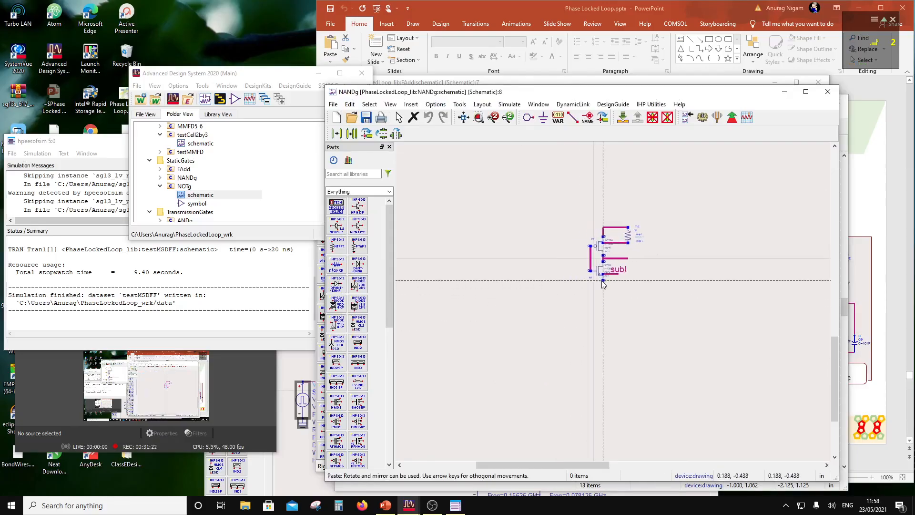
click(597, 281)
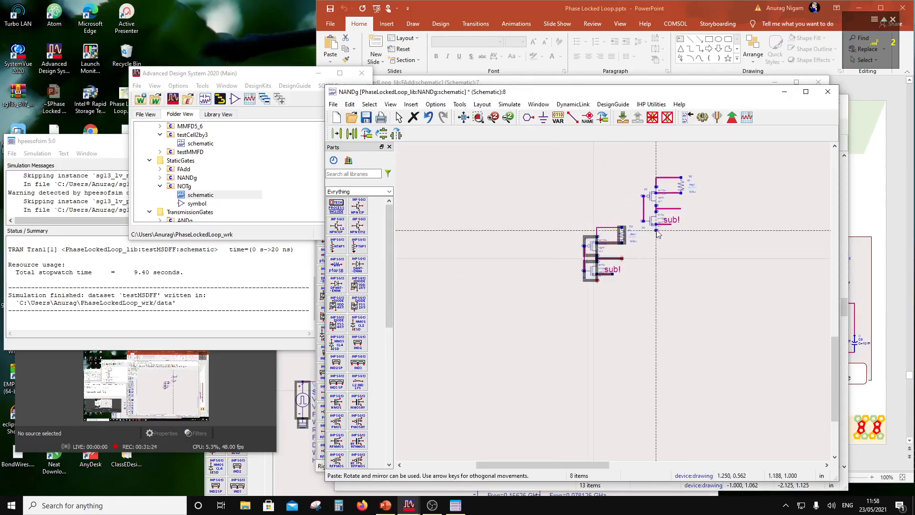
key(Escape)
- Move the PMOS group higher and duplicate it to the left as P2
scroll(597, 271, up, 1)
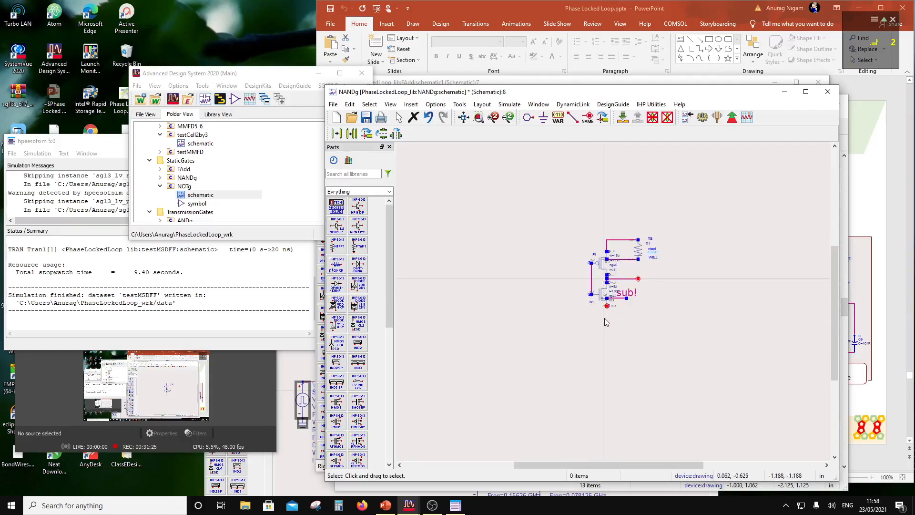
drag(573, 220, 664, 272)
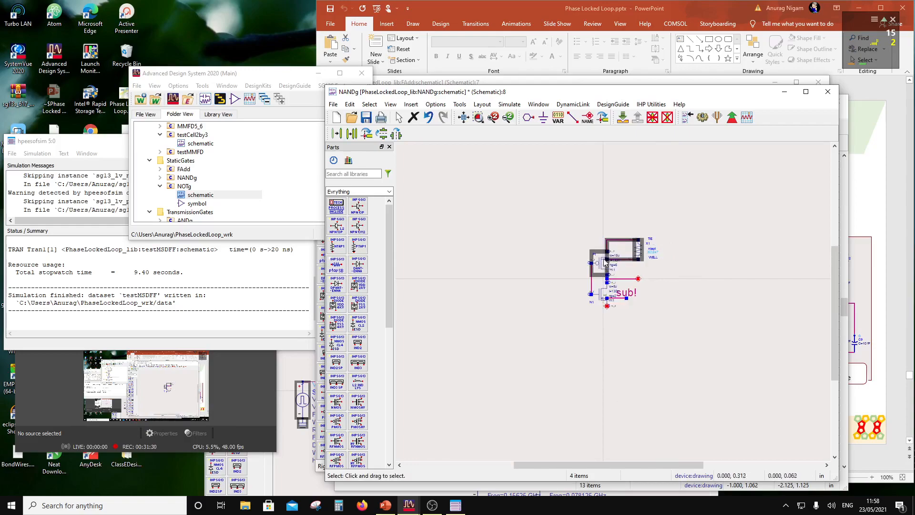
drag(604, 263, 605, 232)
click(616, 269)
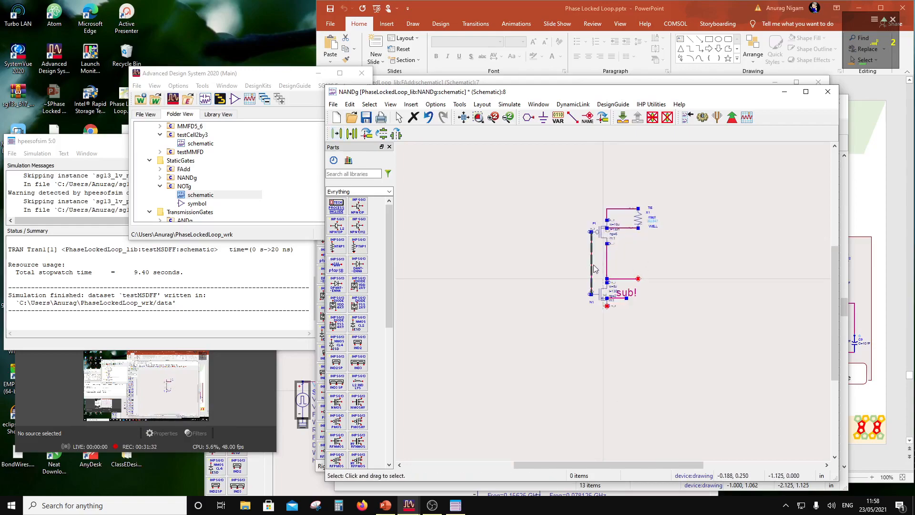
click(600, 232)
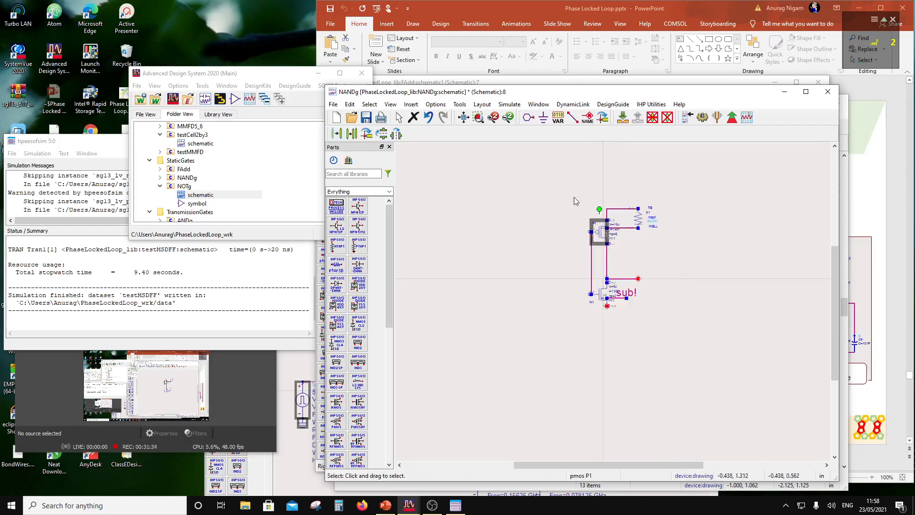
drag(571, 191, 667, 248)
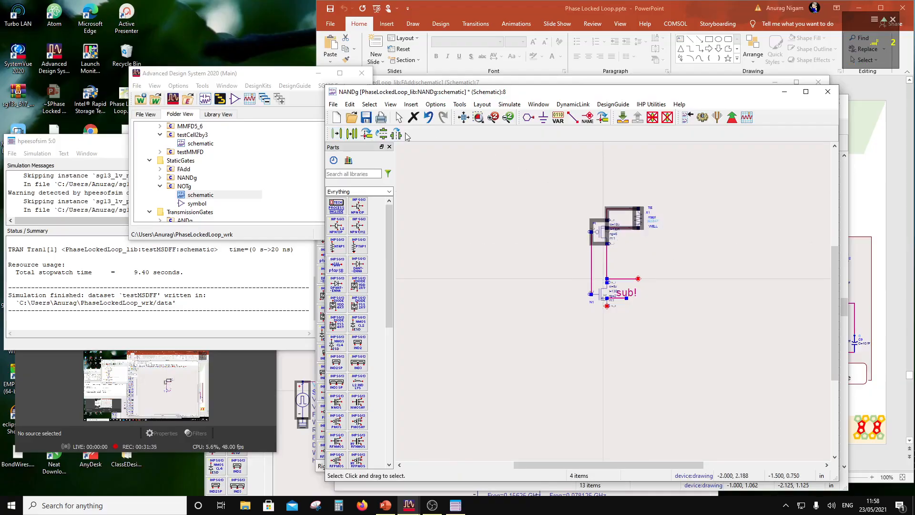
click(354, 134)
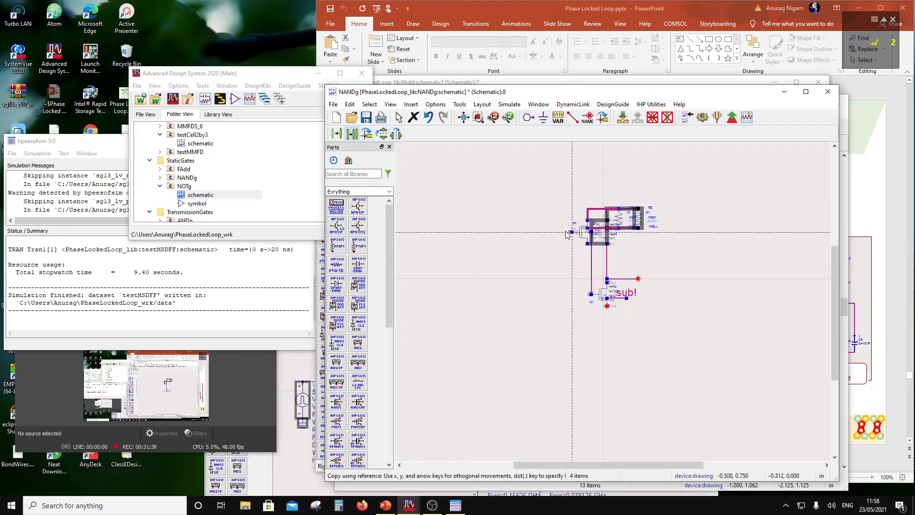
click(523, 232)
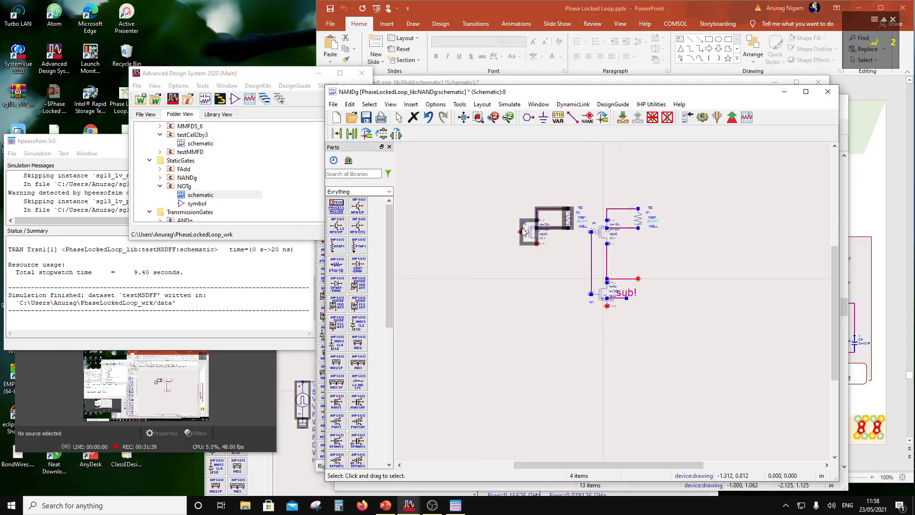
click(612, 169)
- Duplicate transistor N1 directly below it as N2
drag(634, 324, 581, 282)
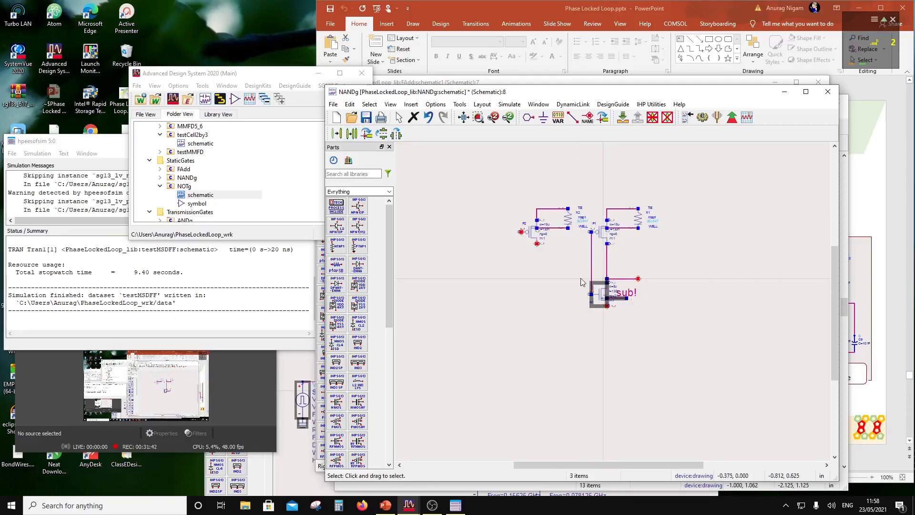
click(351, 135)
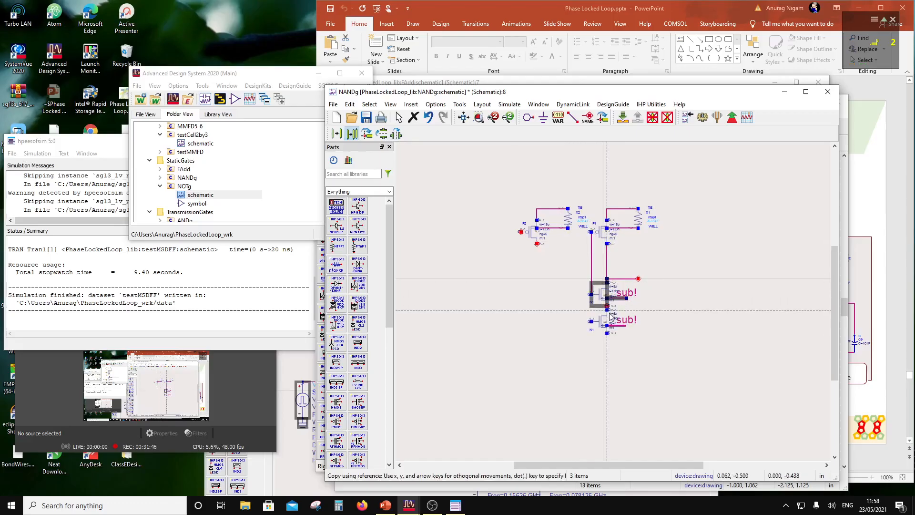
click(611, 324)
click(687, 223)
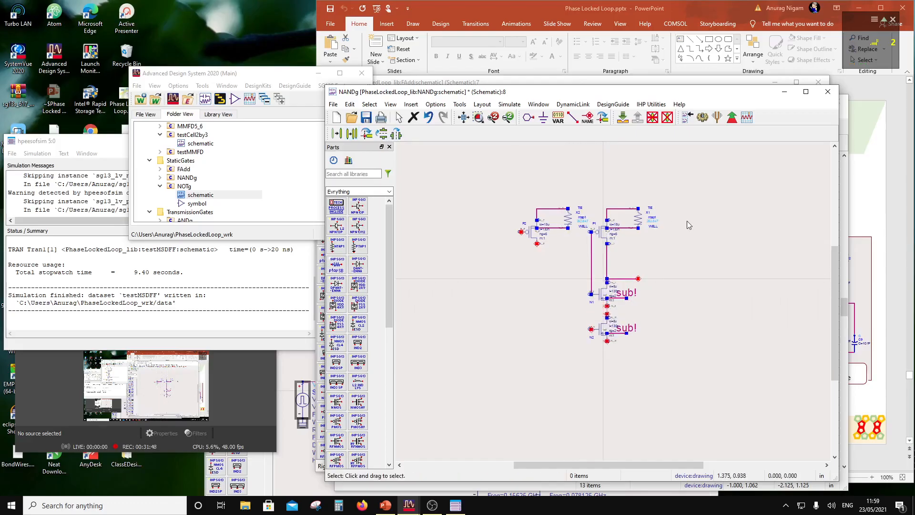
- Connect N1's source to N2's drain and delete a misrouted gate wire
click(573, 117)
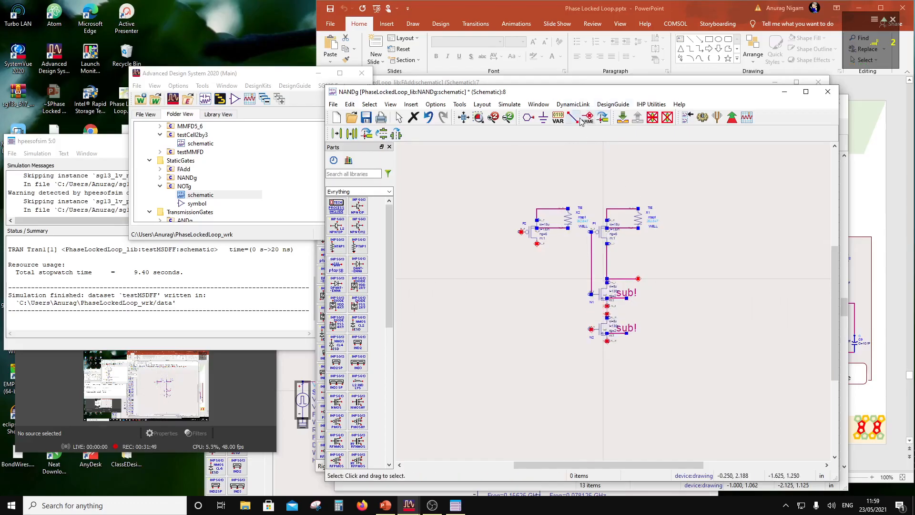
click(607, 314)
click(607, 306)
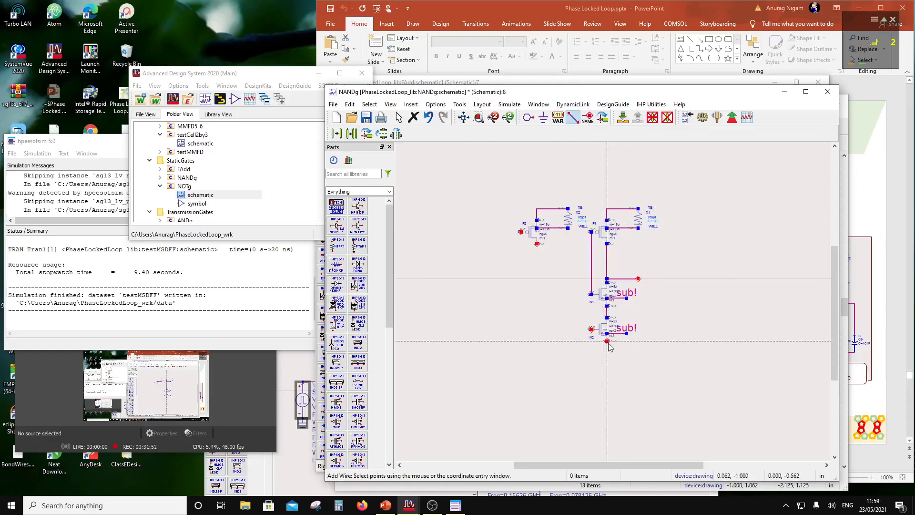
click(592, 329)
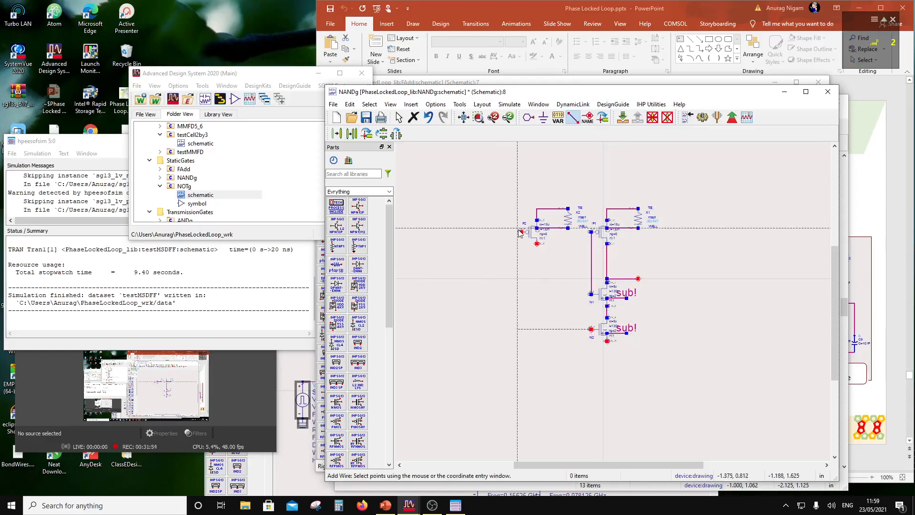
click(518, 228)
key(Escape)
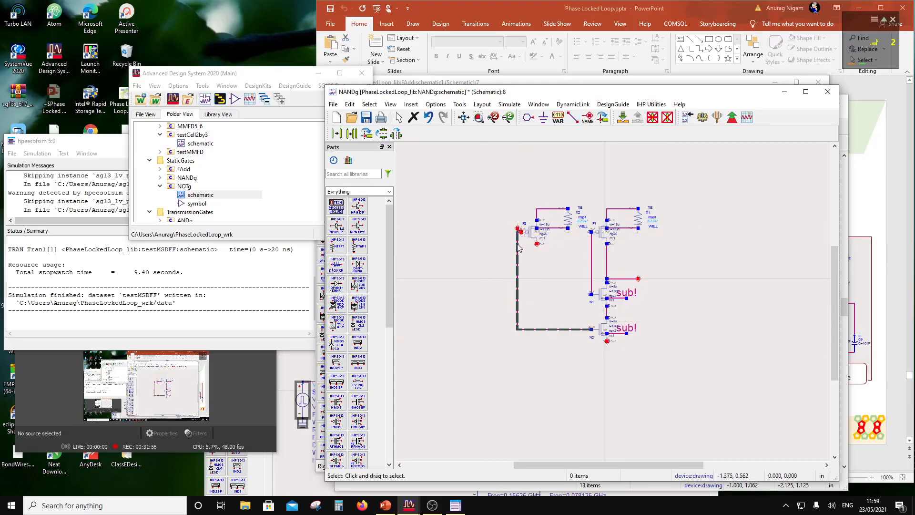
click(518, 249)
key(Delete)
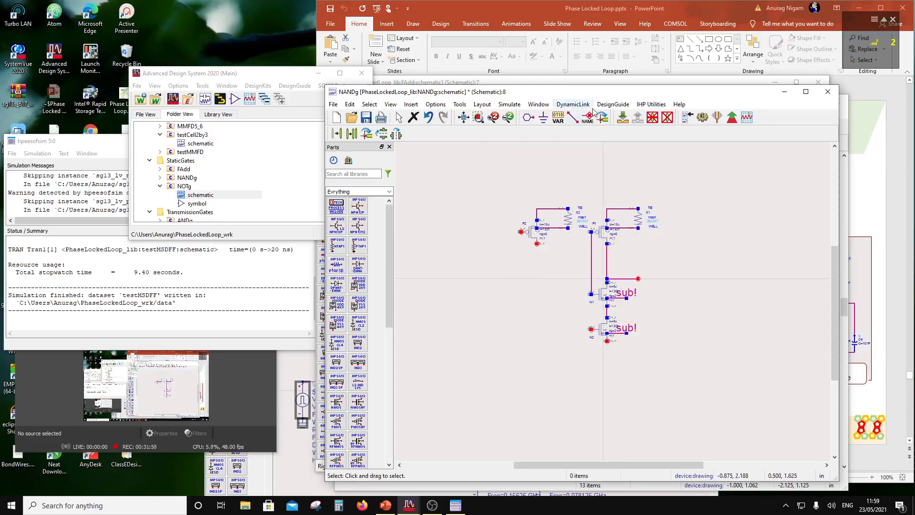
- Wire P2's gate to N2's gate and join the P1 and P2 drains
click(573, 117)
click(521, 232)
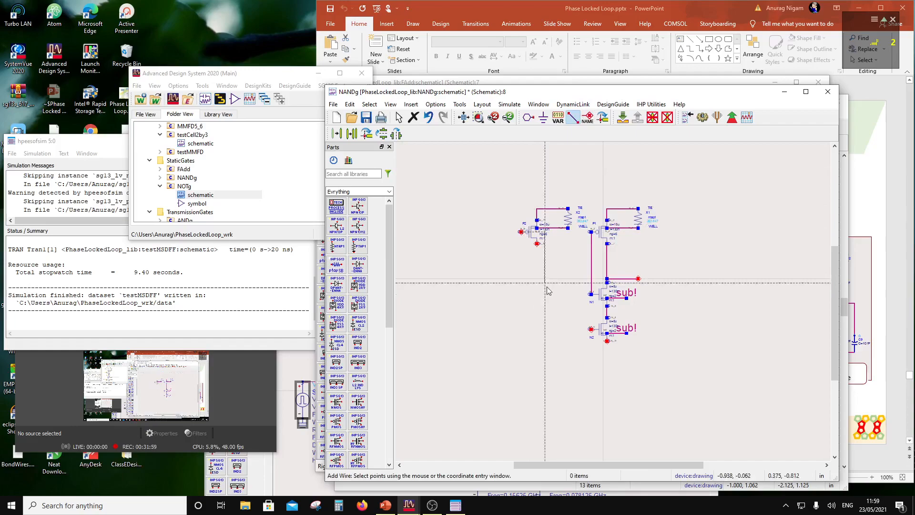
click(591, 329)
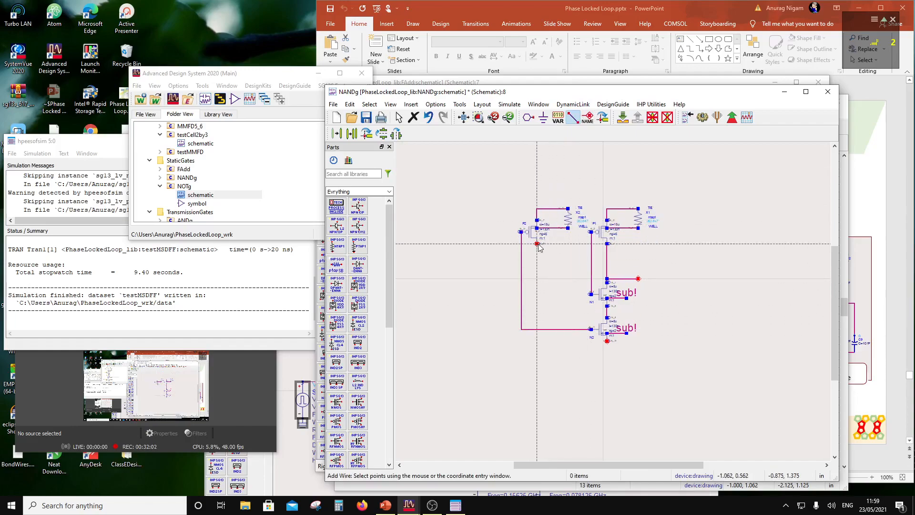
click(607, 244)
click(538, 244)
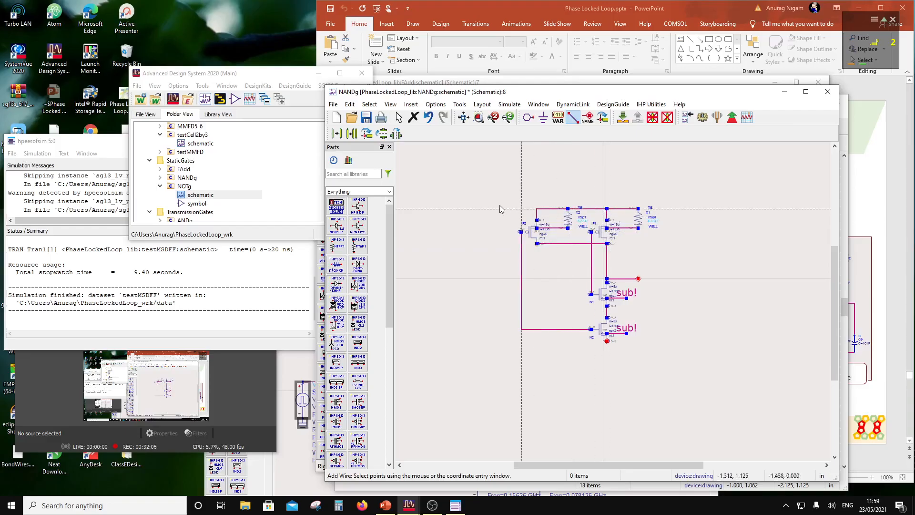
key(Escape)
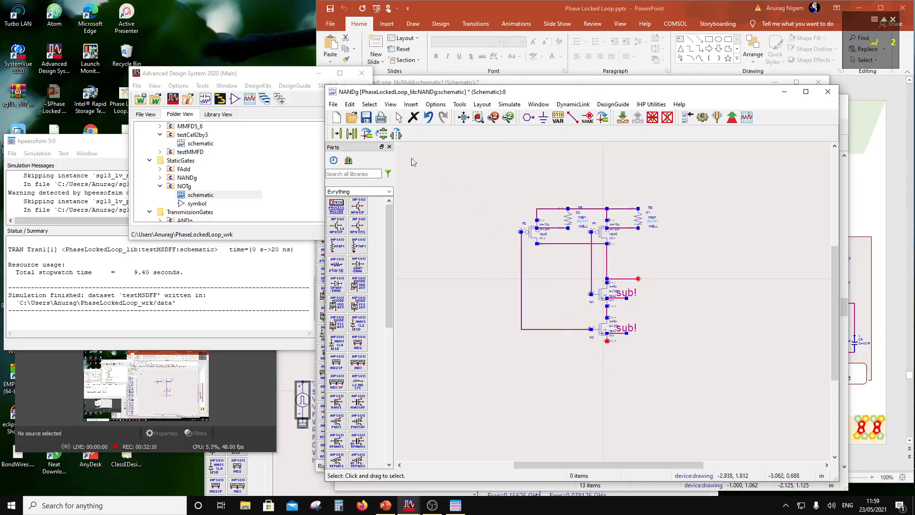
click(521, 117)
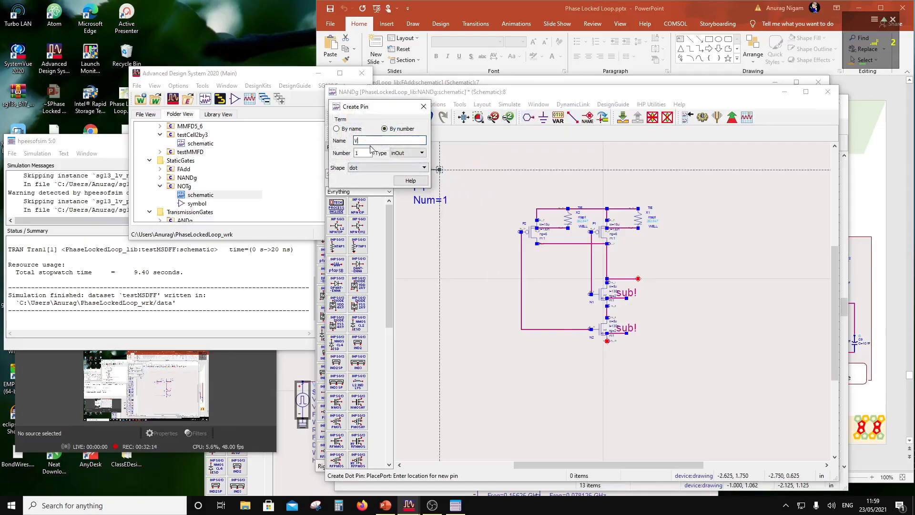
- Place the Vdd pin left of the circuit and wire it to the supply node
click(474, 211)
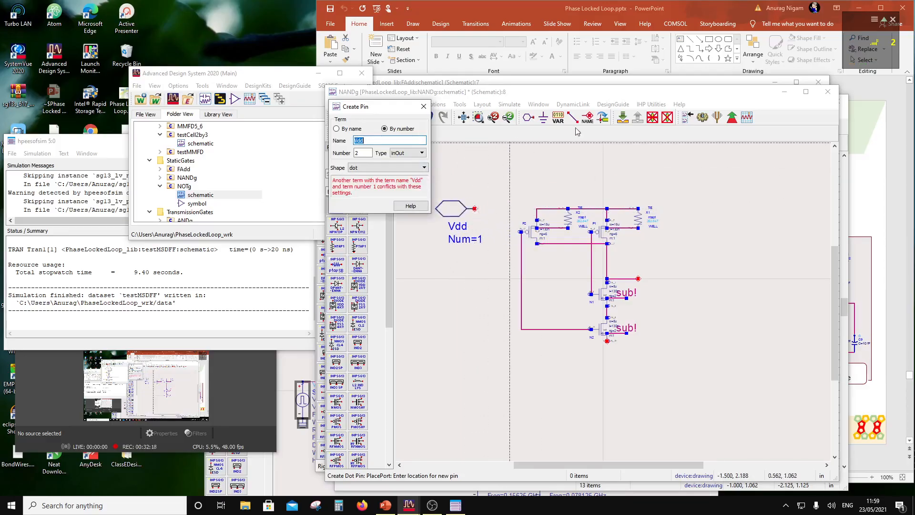
click(574, 119)
click(475, 209)
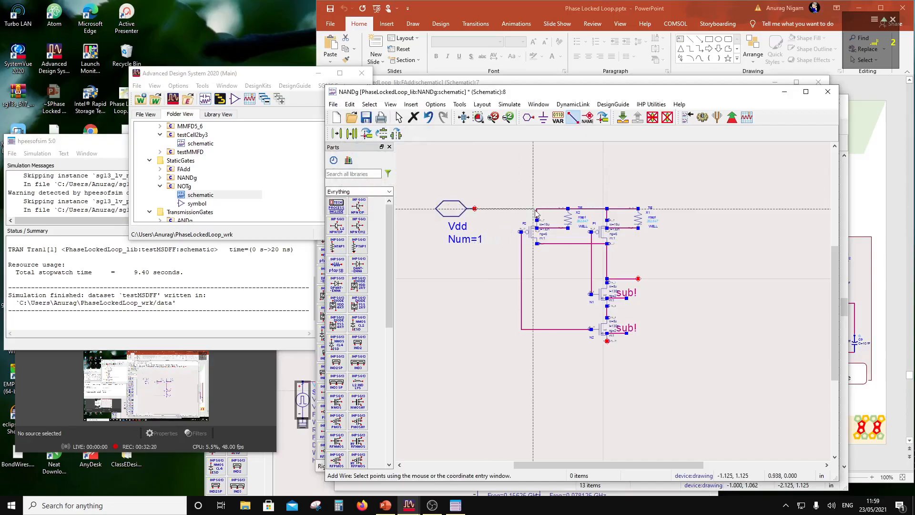
click(536, 209)
key(Escape)
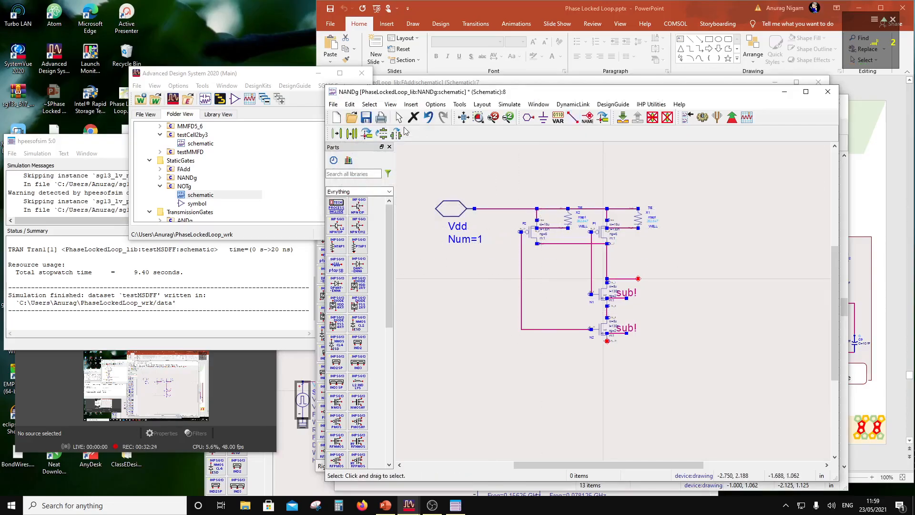
- Add input pins A and B and wire them to the transistor gate nets
click(537, 118)
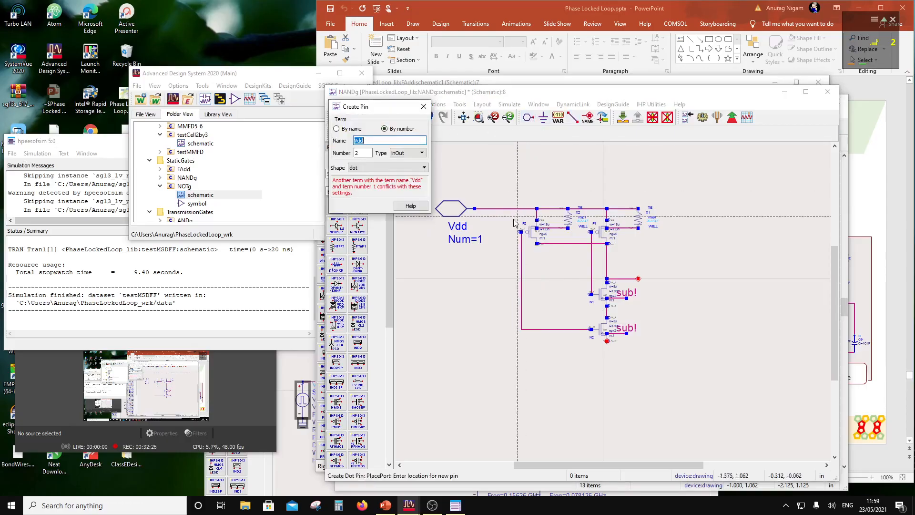
text(A)
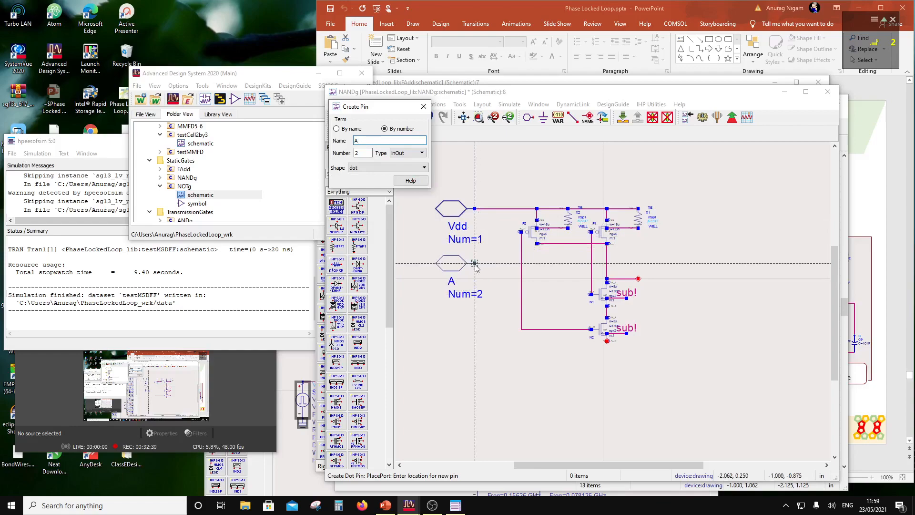
click(478, 263)
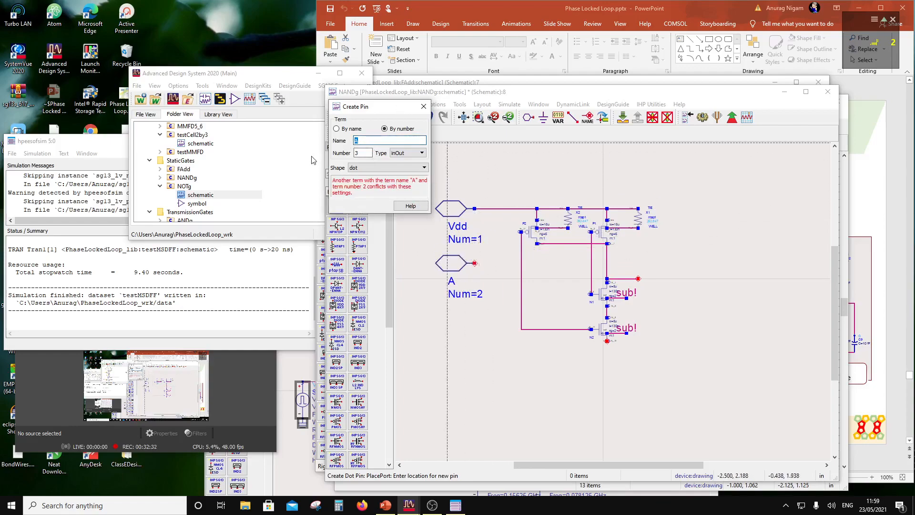
text(B)
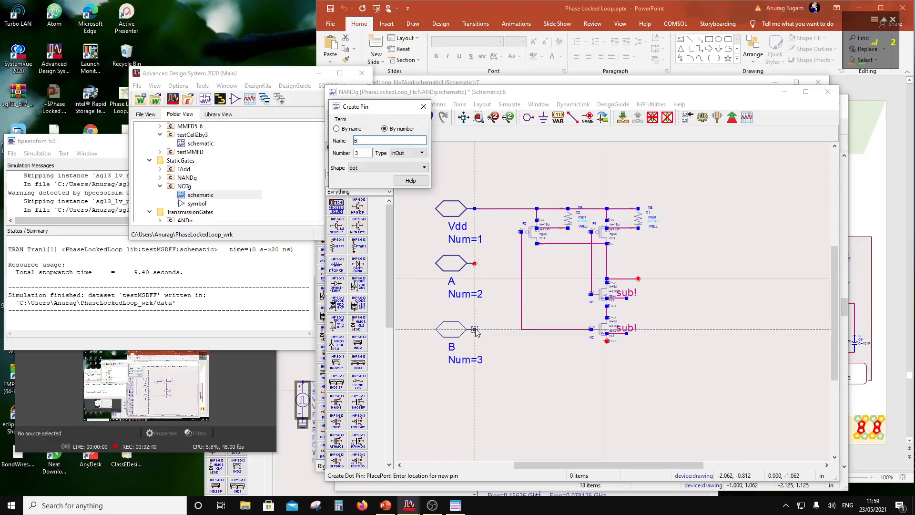
click(475, 330)
key(Escape)
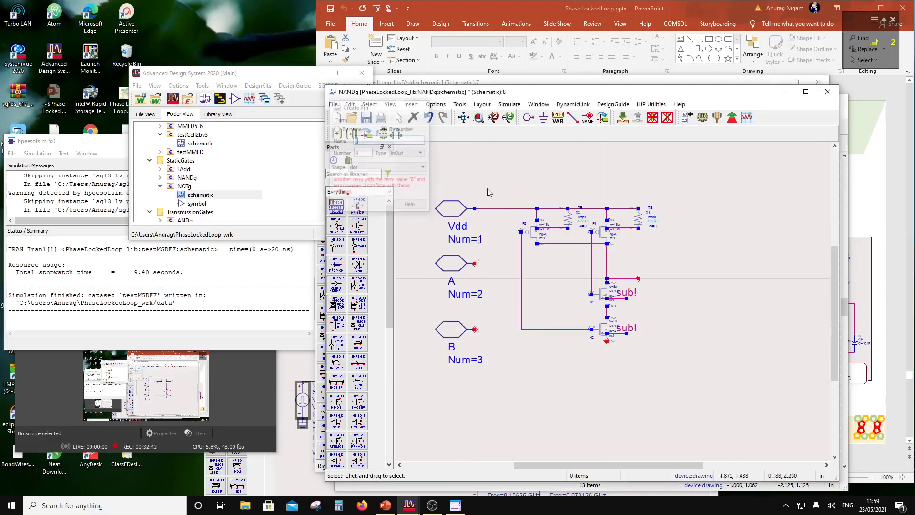
click(572, 118)
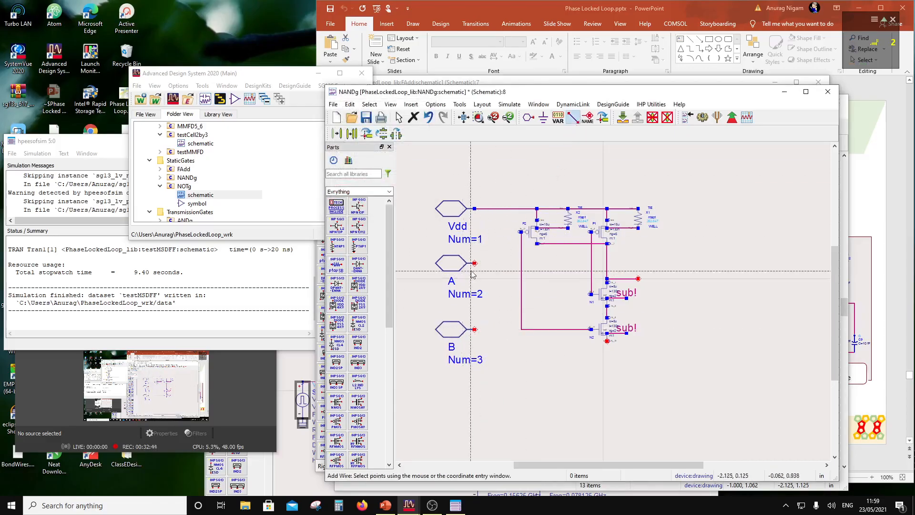
click(591, 263)
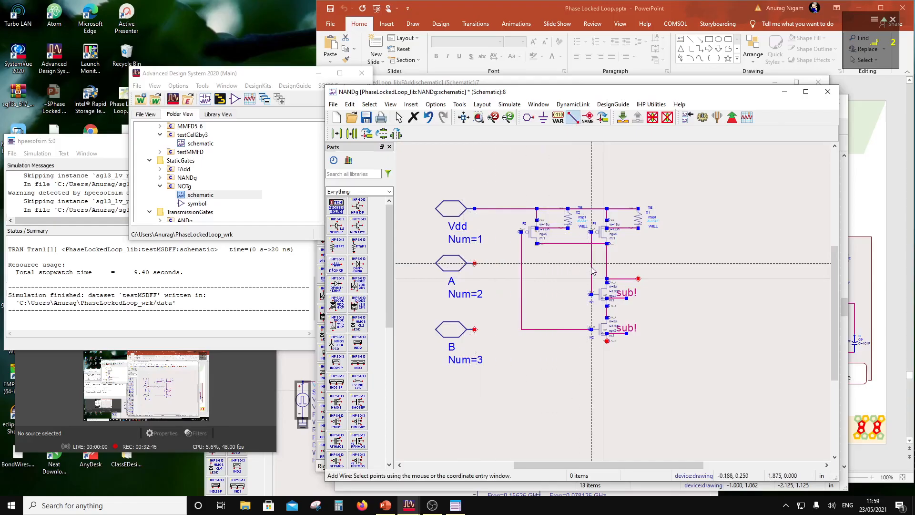
click(474, 329)
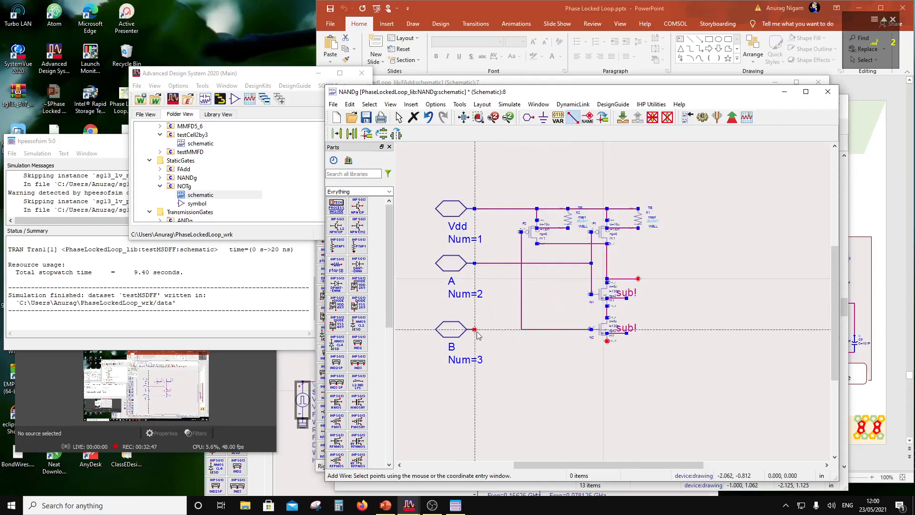
click(522, 329)
key(Escape)
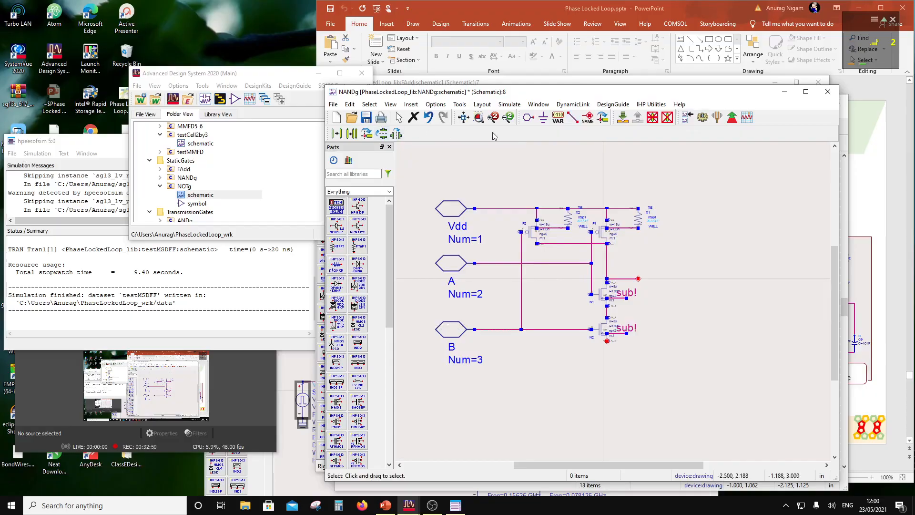
- Add a Gnd pin below B and wire it to the bottom NMOS source
click(529, 117)
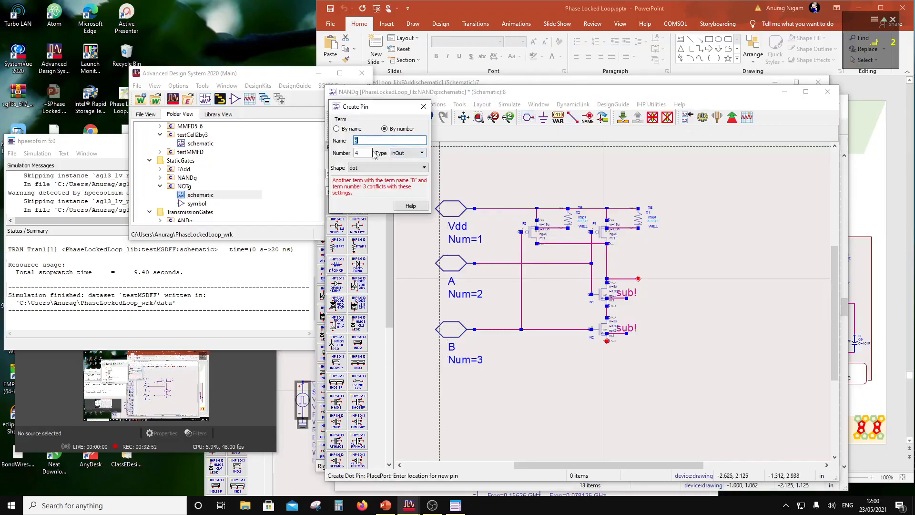
text(Gnd)
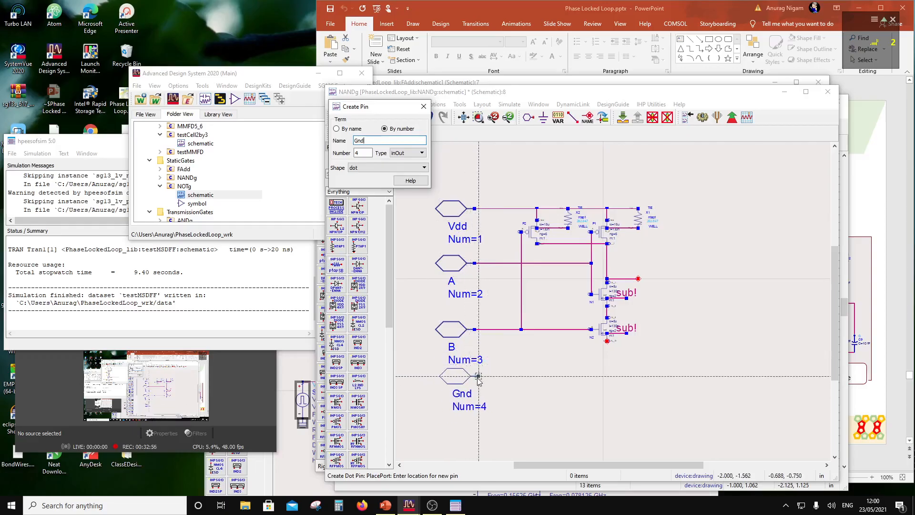
click(479, 379)
key(Escape)
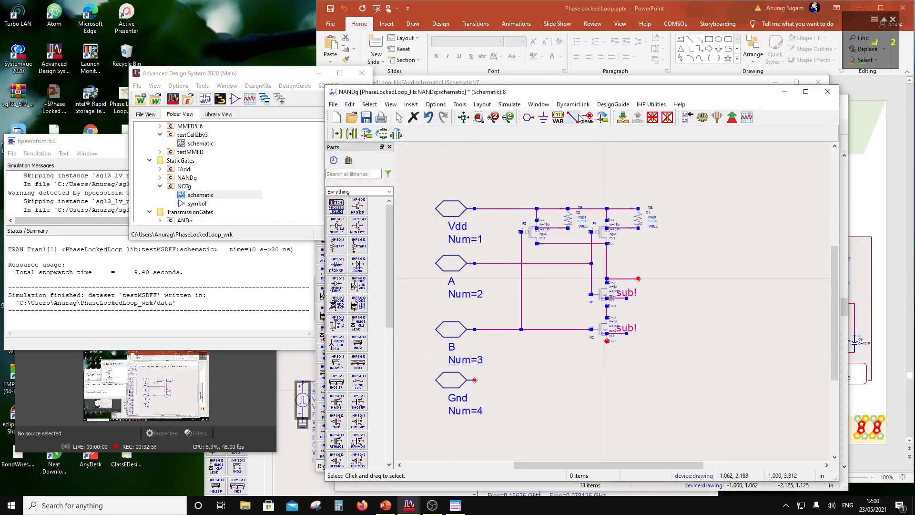
click(576, 118)
click(475, 380)
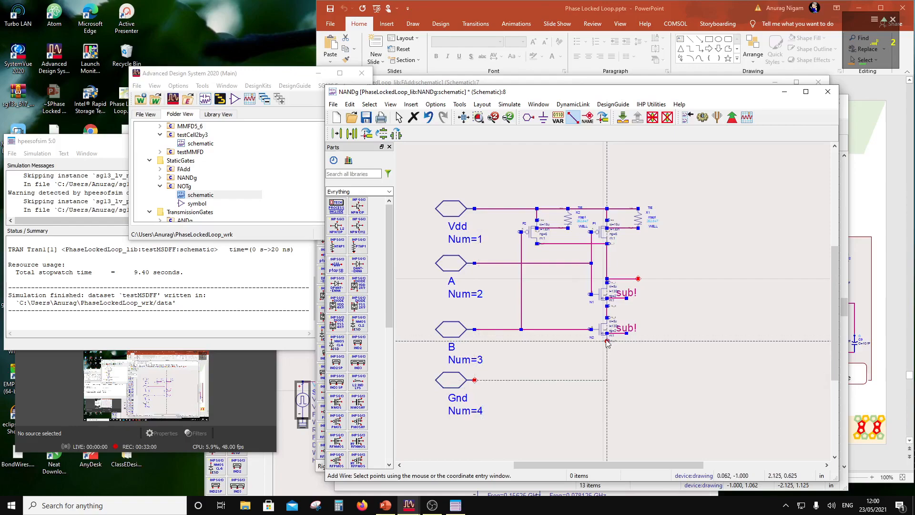
click(607, 340)
key(Escape)
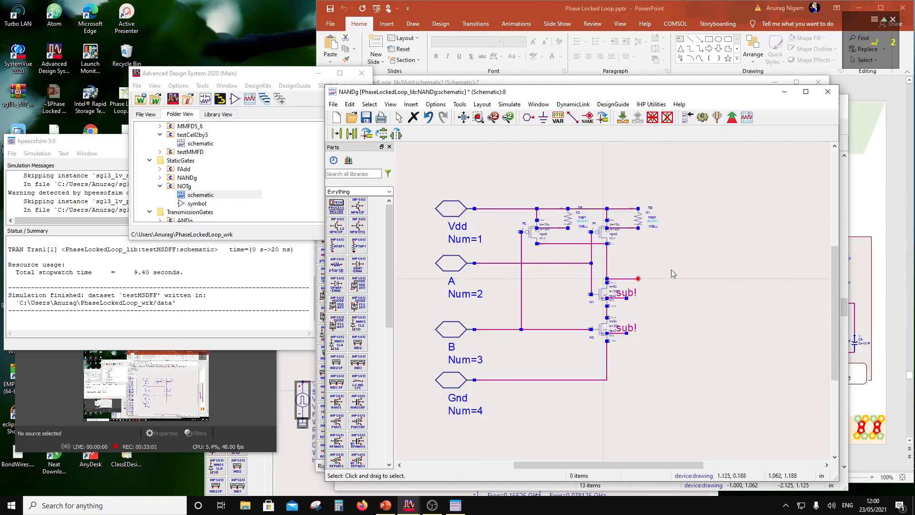
- Place output pin Q at the end of the output wire
click(529, 119)
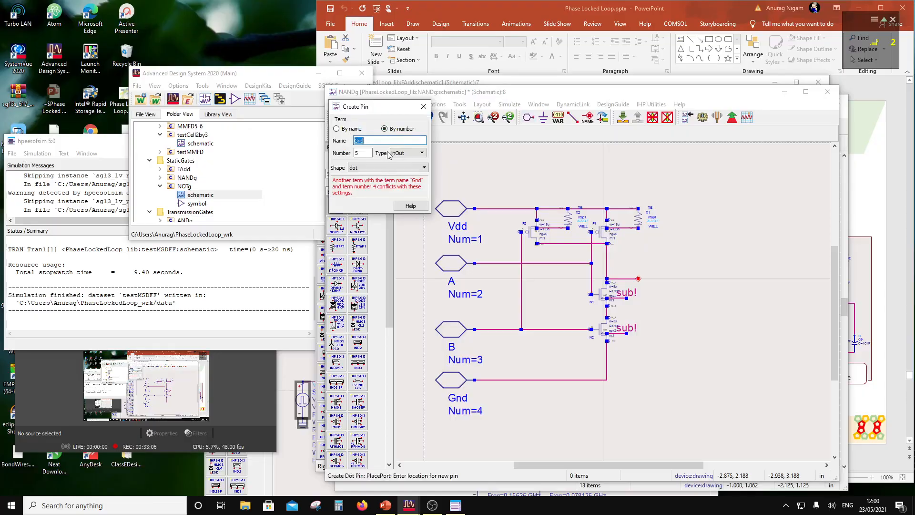
text(Q)
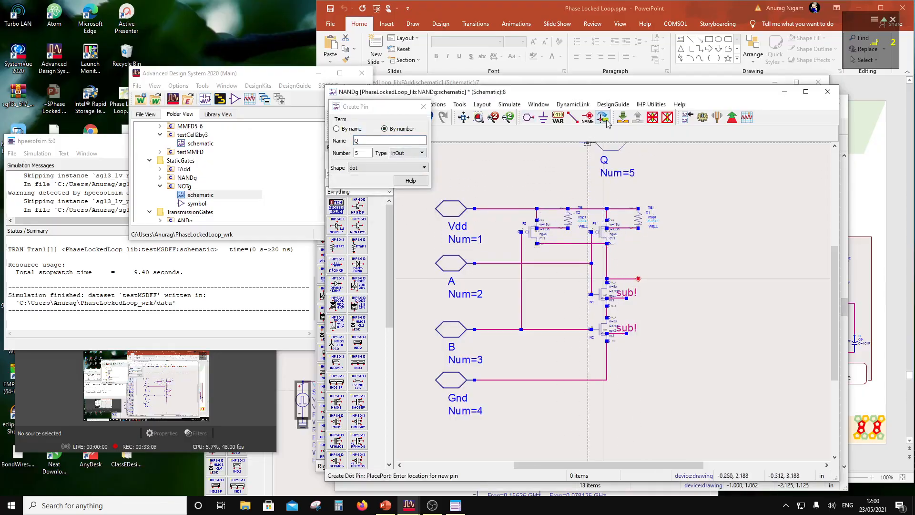
click(639, 278)
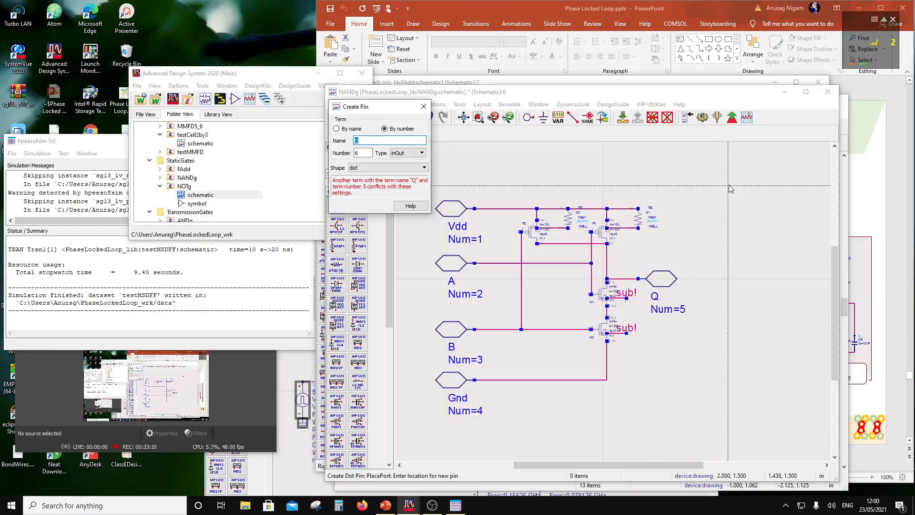
key(Escape)
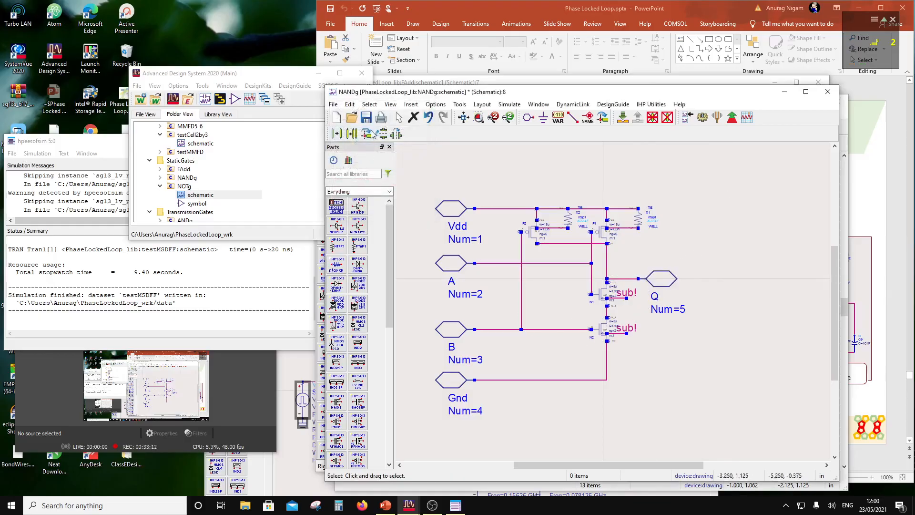
- Generate a symbol for the NANDg cell with default Symbol Generator settings
double_click(200, 195)
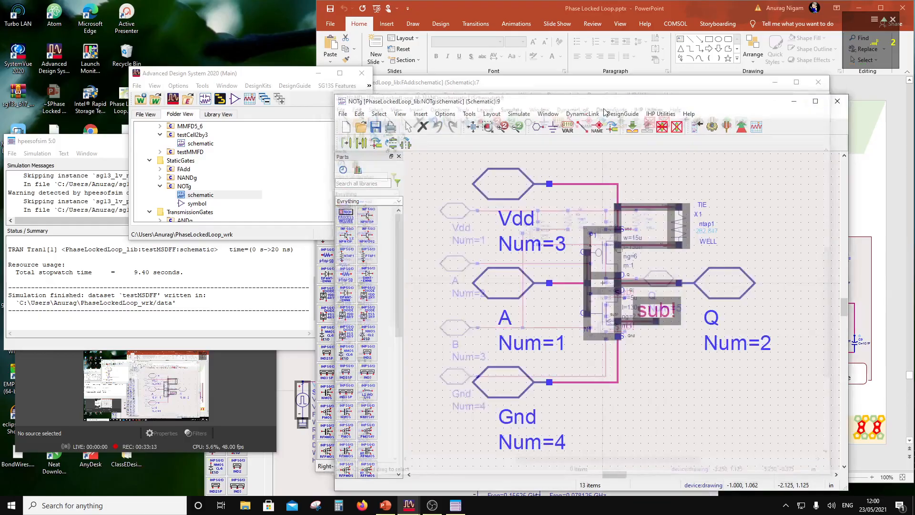
right_click(190, 177)
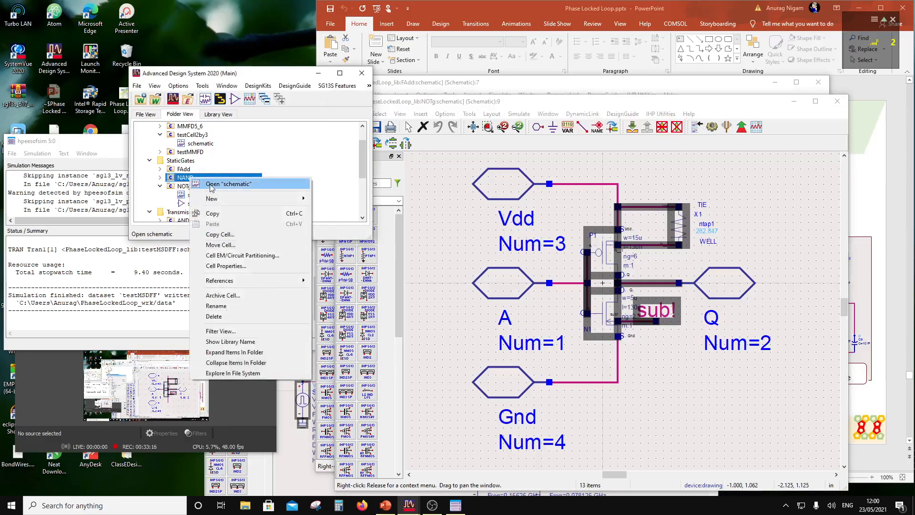
mouse_move(286, 194)
click(344, 224)
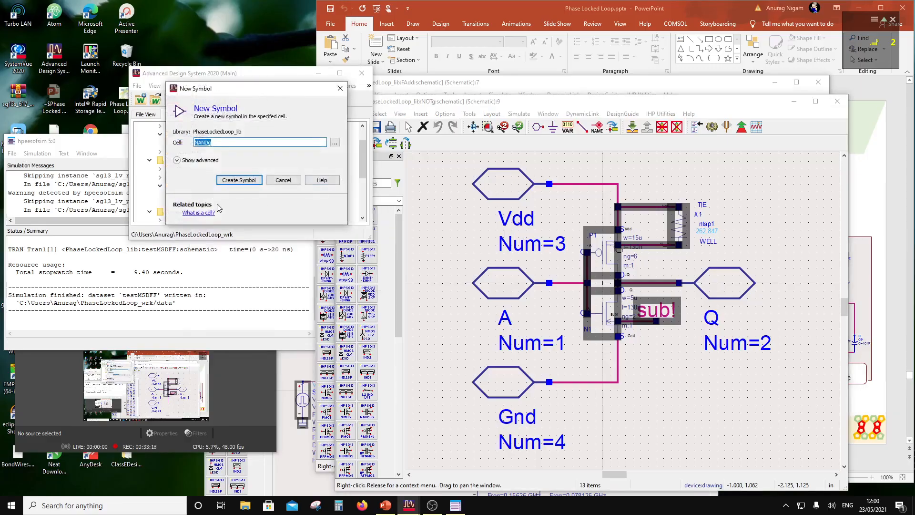
click(239, 181)
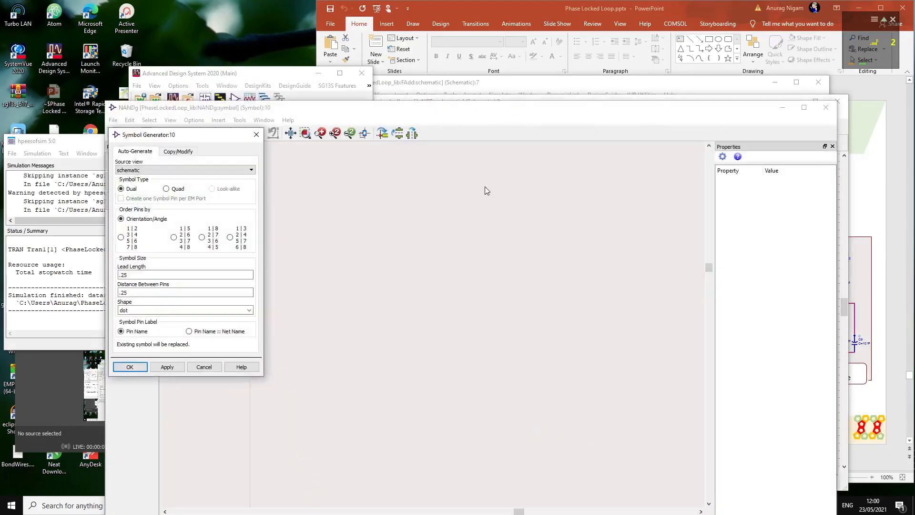
click(129, 368)
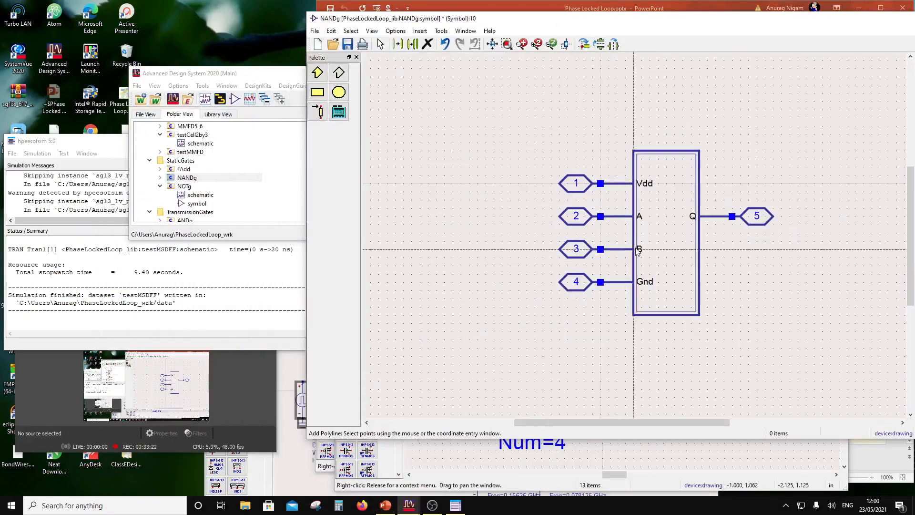
key(Escape)
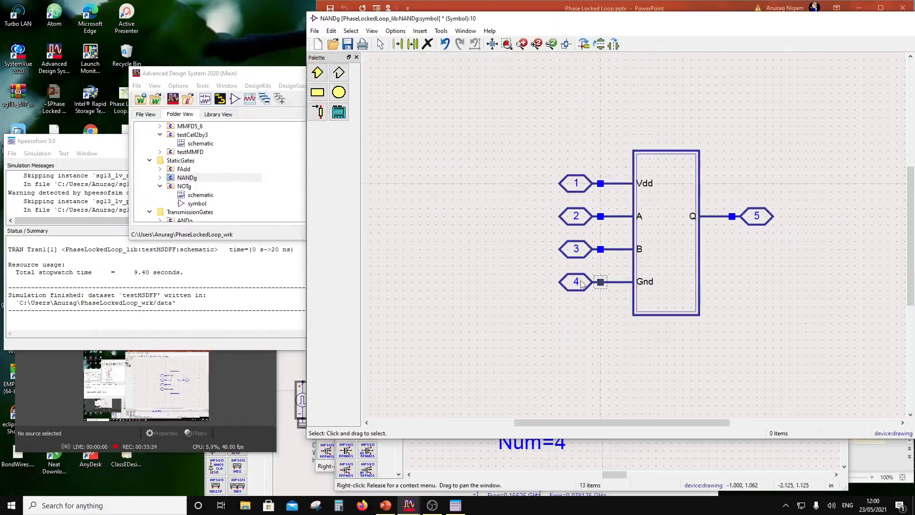
- Move the Gnd pin to the lower left, Vdd further left, and Q lower
drag(554, 267, 671, 296)
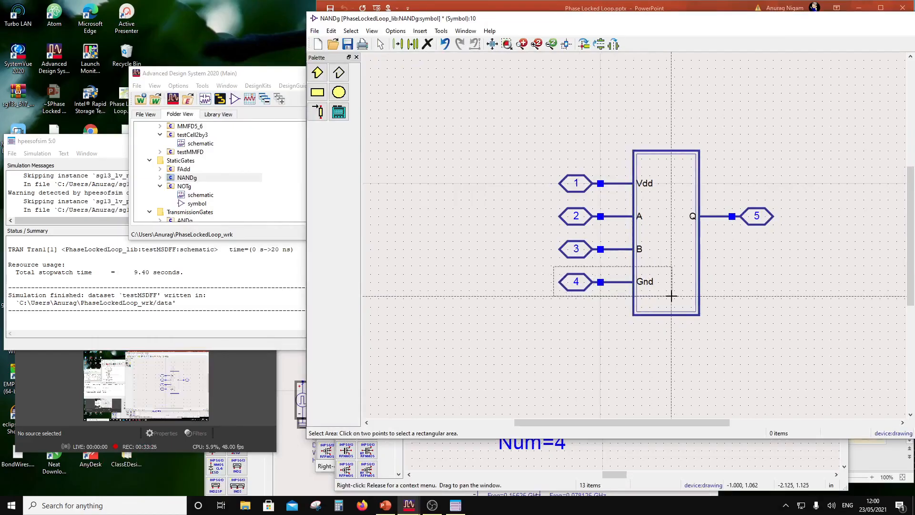
click(671, 296)
drag(617, 282, 461, 316)
click(496, 161)
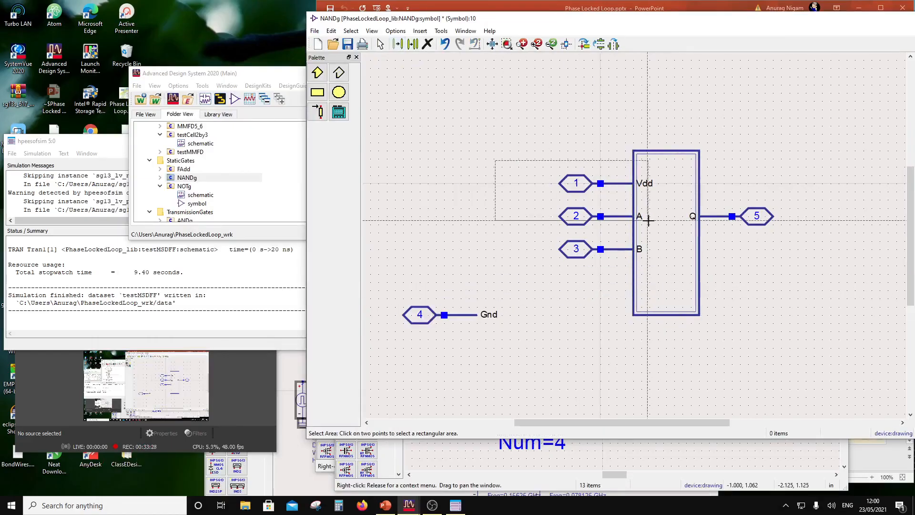
click(648, 220)
drag(642, 186, 477, 186)
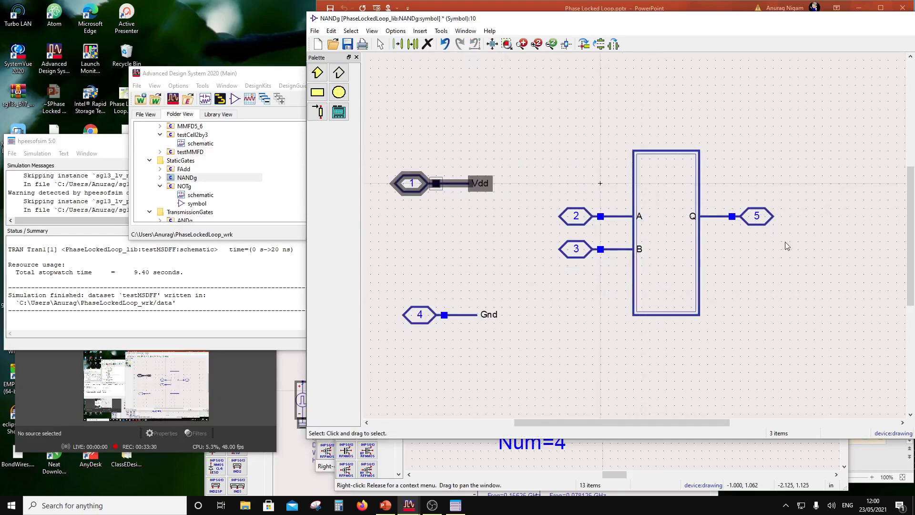
drag(787, 246, 672, 195)
drag(723, 220, 723, 237)
click(339, 74)
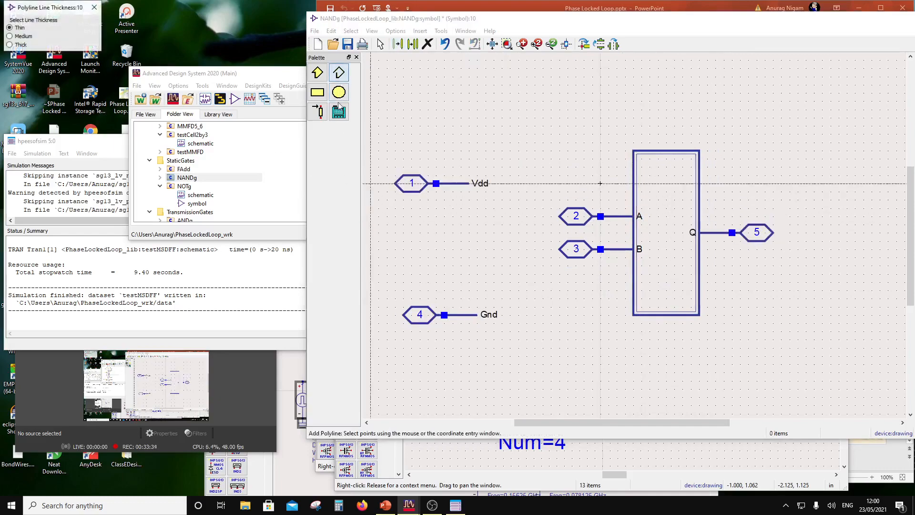
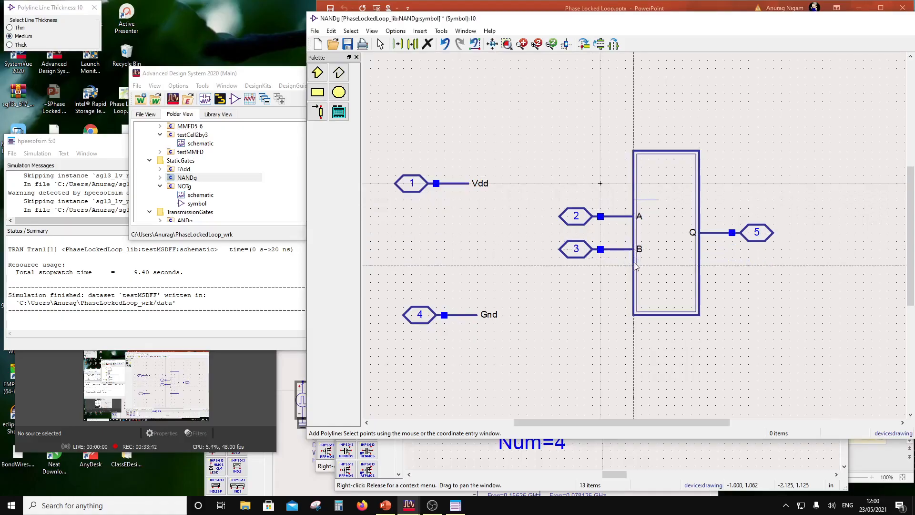
- Finish the input stub line and draw an arc from the upper stub's end to the lower stub
double_click(658, 265)
key(Escape)
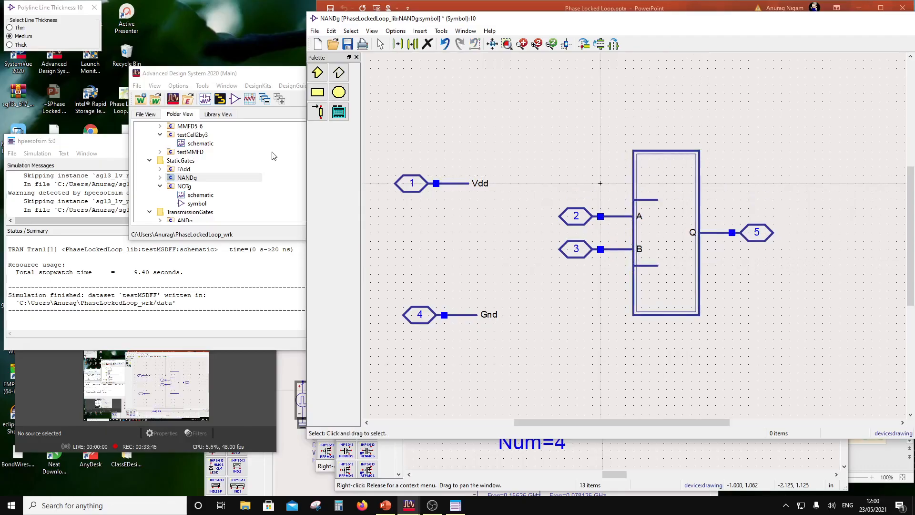
click(396, 31)
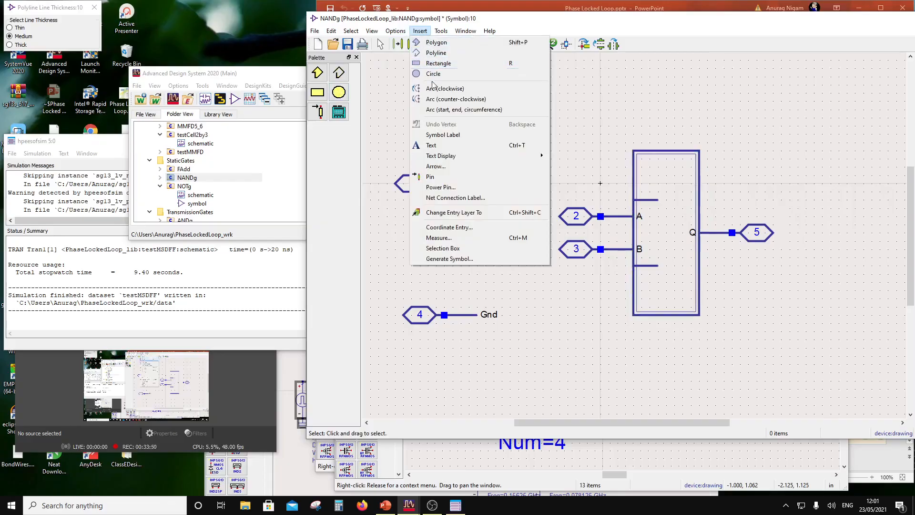
click(435, 89)
click(659, 200)
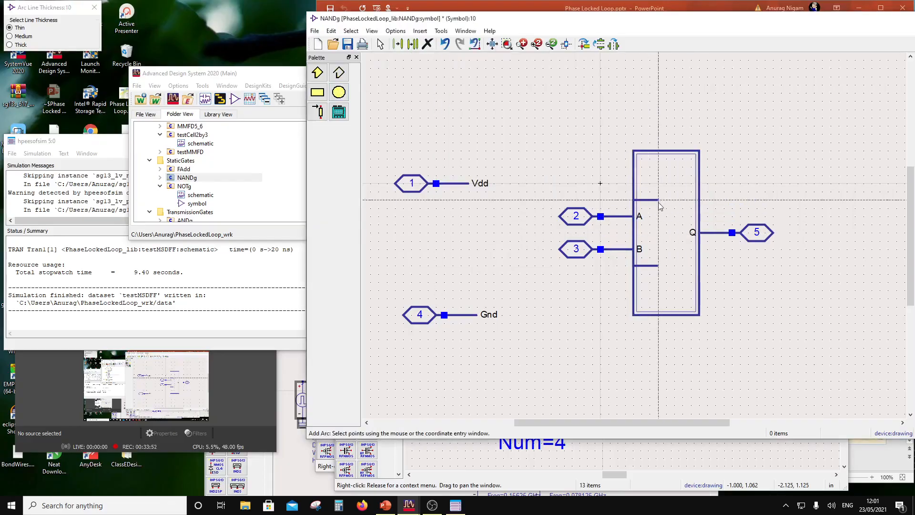
click(660, 233)
click(658, 265)
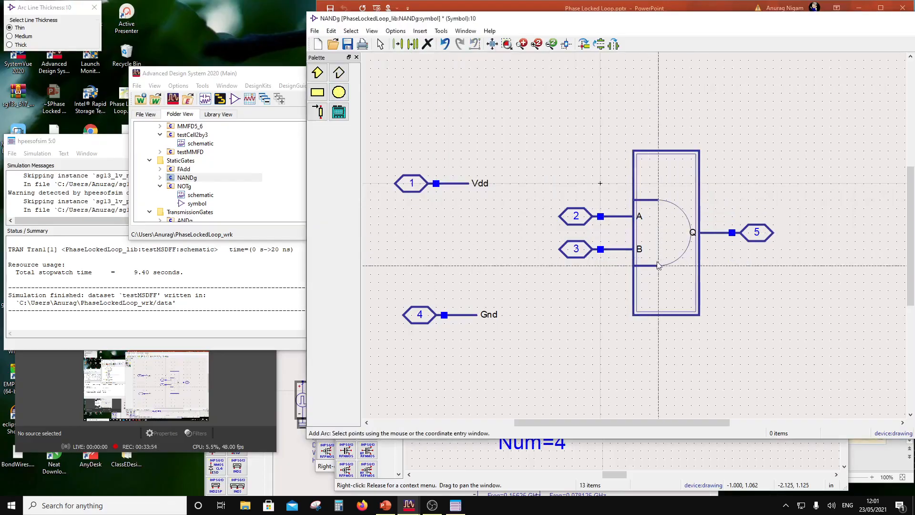
key(Escape)
- Give the new arc Medium line thickness
click(681, 261)
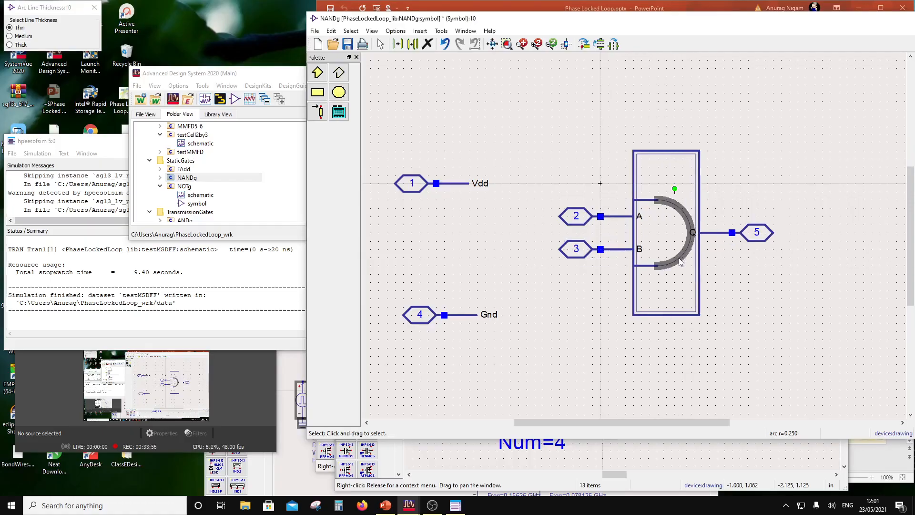
drag(669, 23, 532, 19)
click(877, 104)
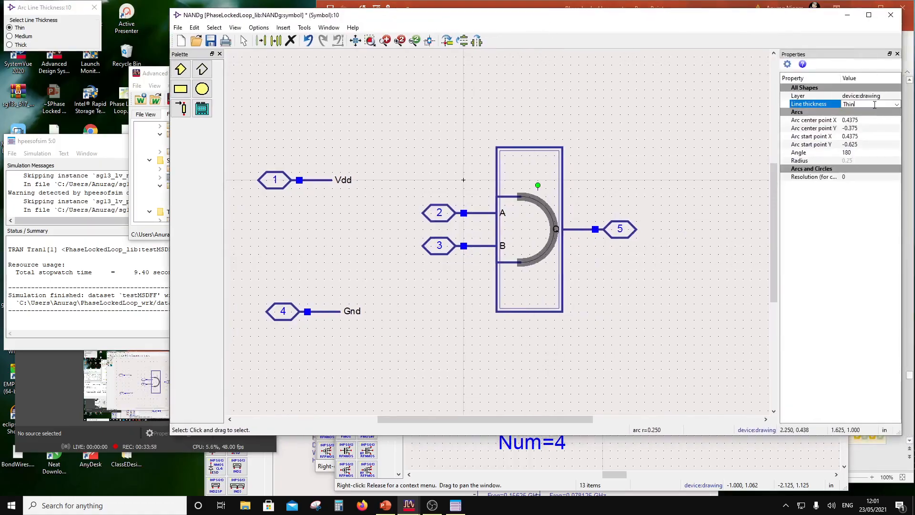
click(896, 104)
click(894, 114)
click(572, 259)
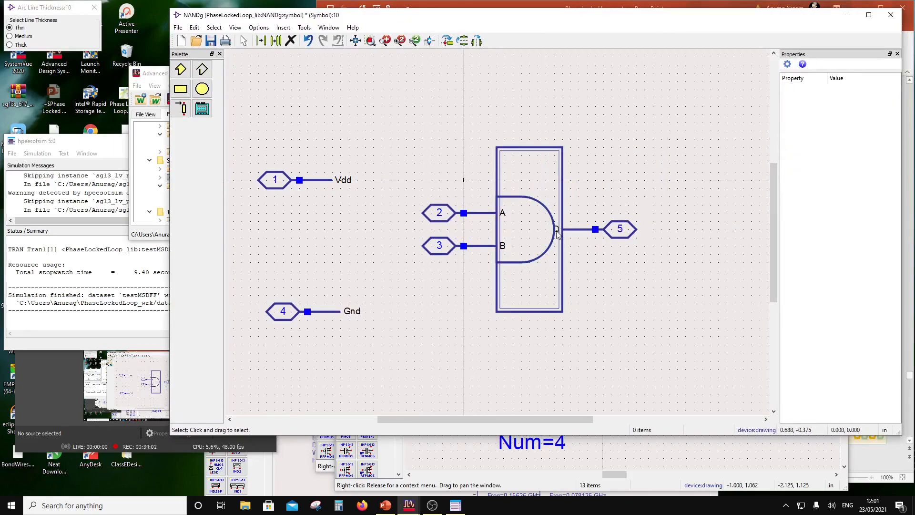
- Move the Q label inside the gate's curve and delete the outline rectangle
drag(557, 232, 548, 232)
click(619, 261)
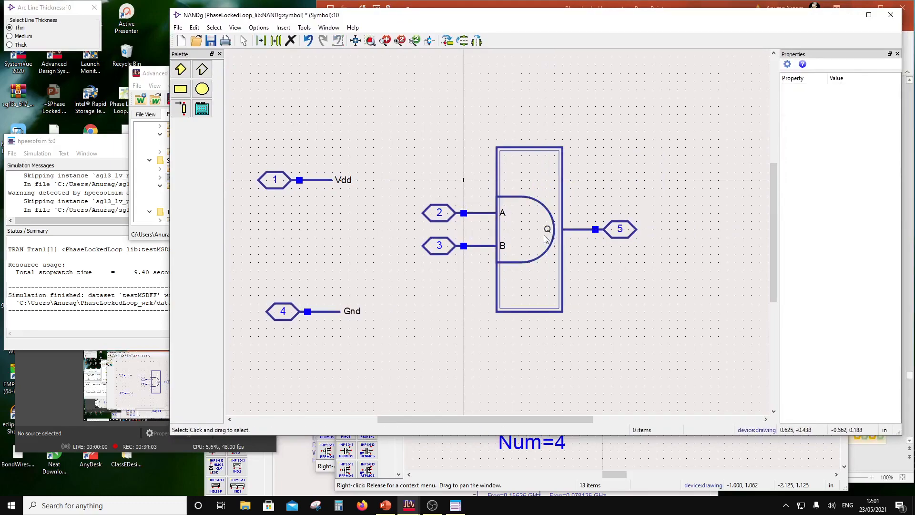
click(574, 293)
click(578, 309)
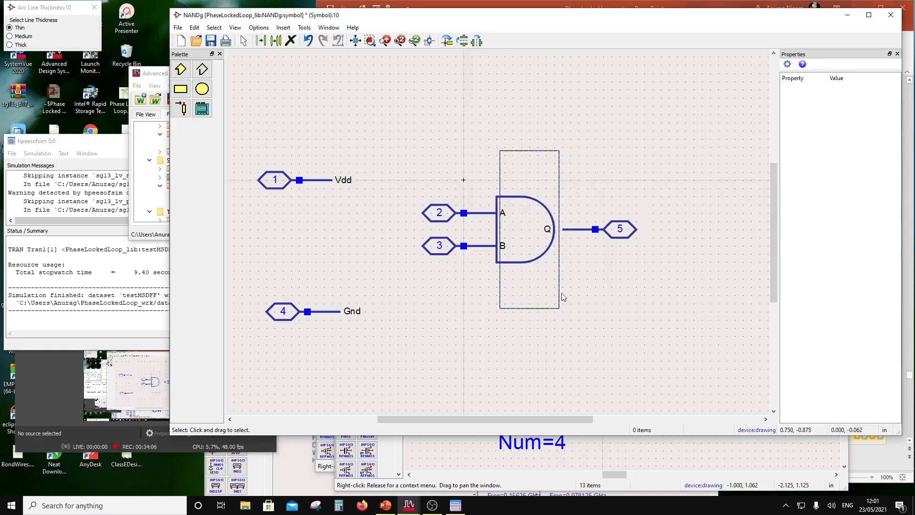
click(558, 287)
key(Delete)
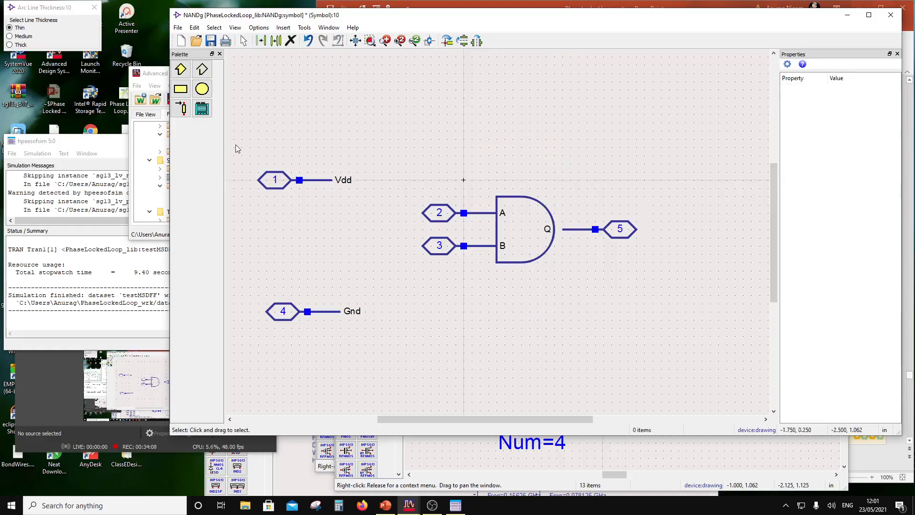
- Rotate the Vdd pin 90° and attach it to the gate's top edge
drag(236, 148, 389, 205)
click(430, 42)
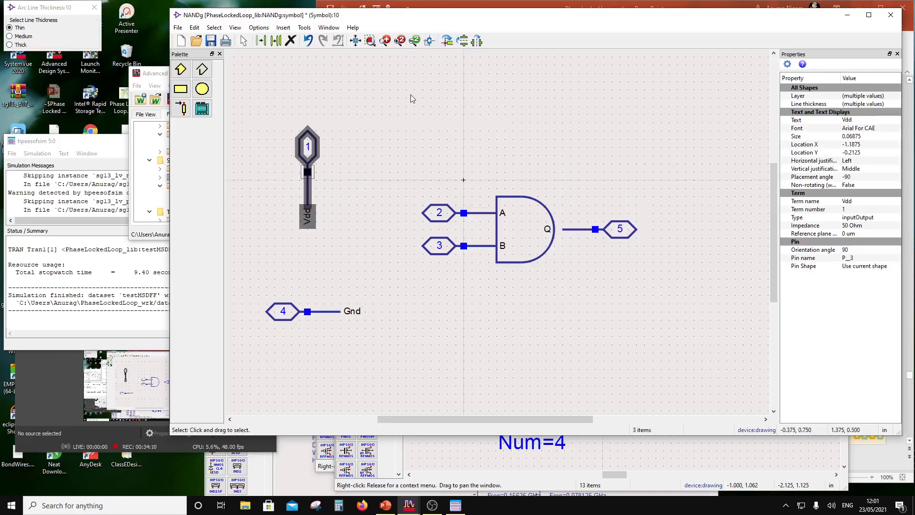
drag(309, 197, 516, 188)
click(525, 298)
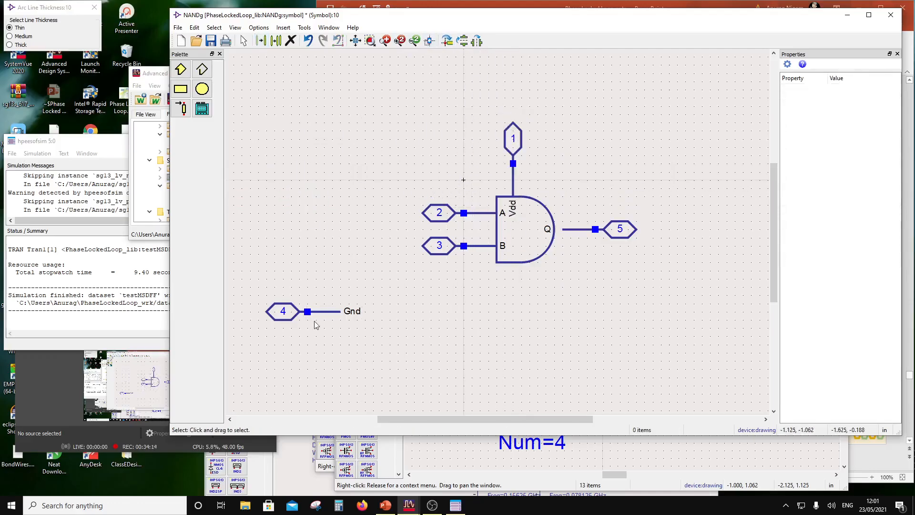
- Rotate the Gnd pin 90° and attach it to the gate's bottom edge
drag(259, 280, 386, 361)
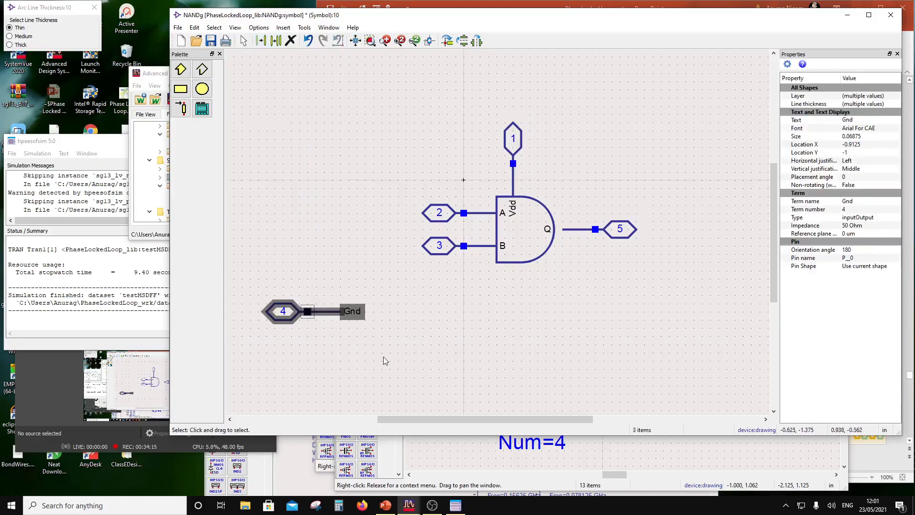
click(447, 42)
drag(320, 329, 514, 308)
click(568, 310)
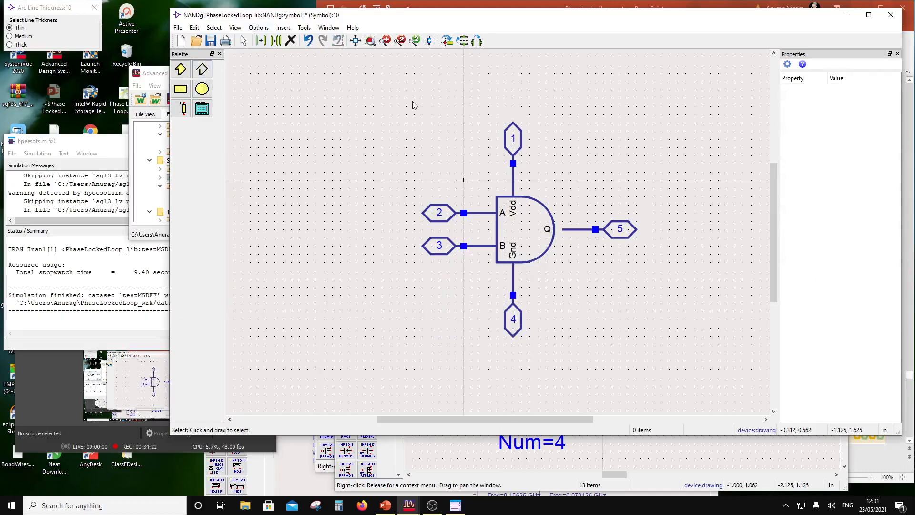
- Select the whole NANDg symbol and move it up and left
drag(393, 74, 663, 352)
drag(535, 265, 465, 214)
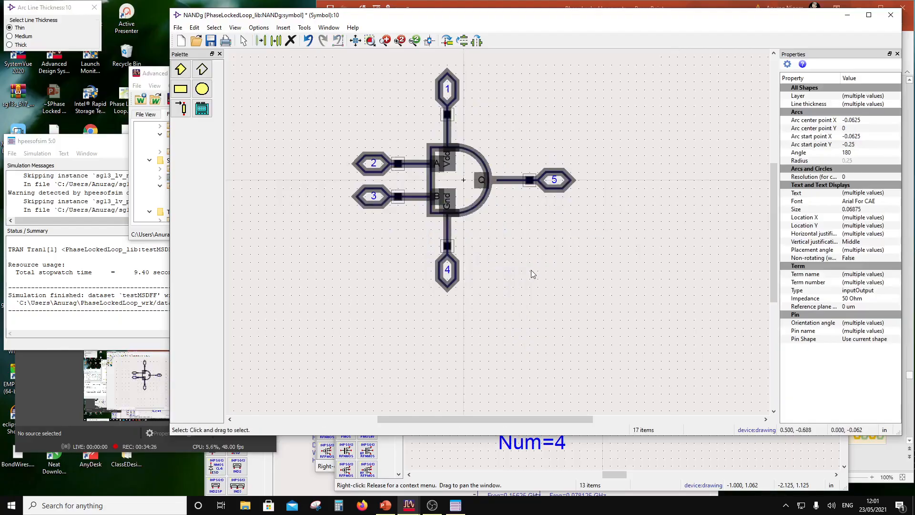
click(472, 179)
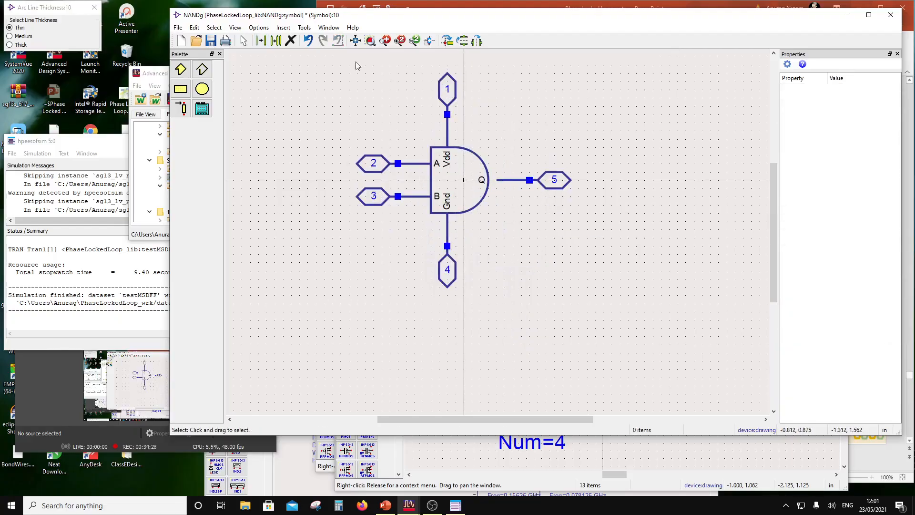
- With grid snapping off, place a small circle bubble on the Q output
click(203, 90)
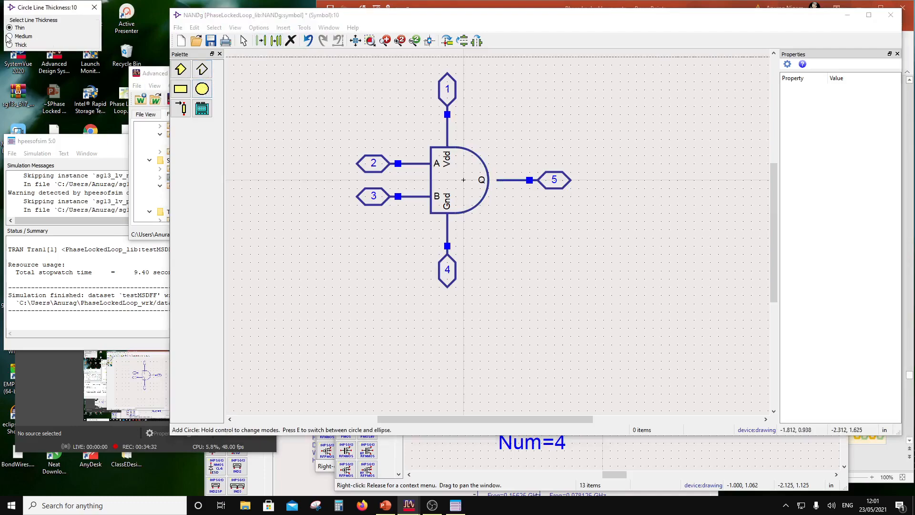
click(259, 27)
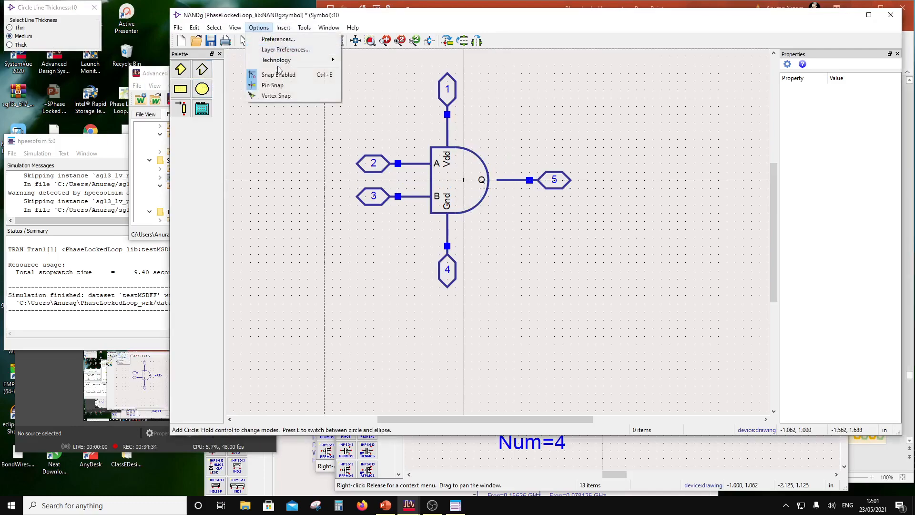
click(278, 74)
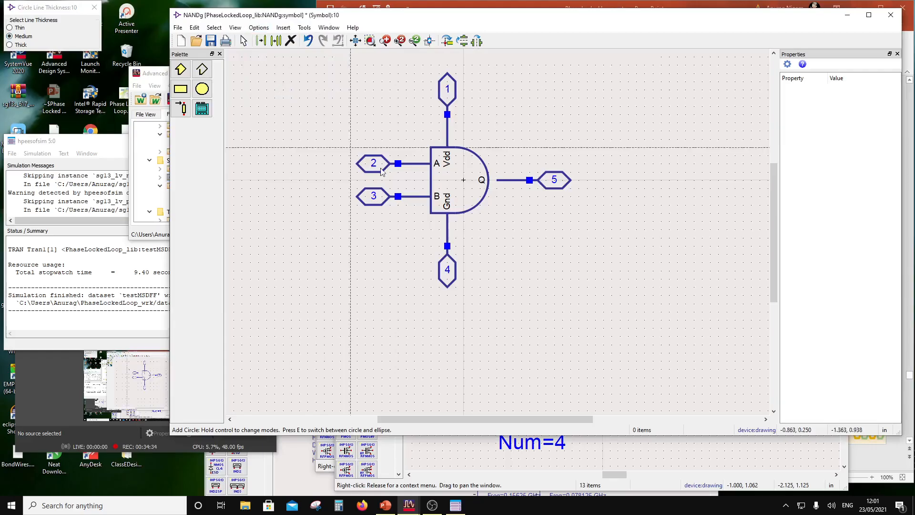
click(502, 218)
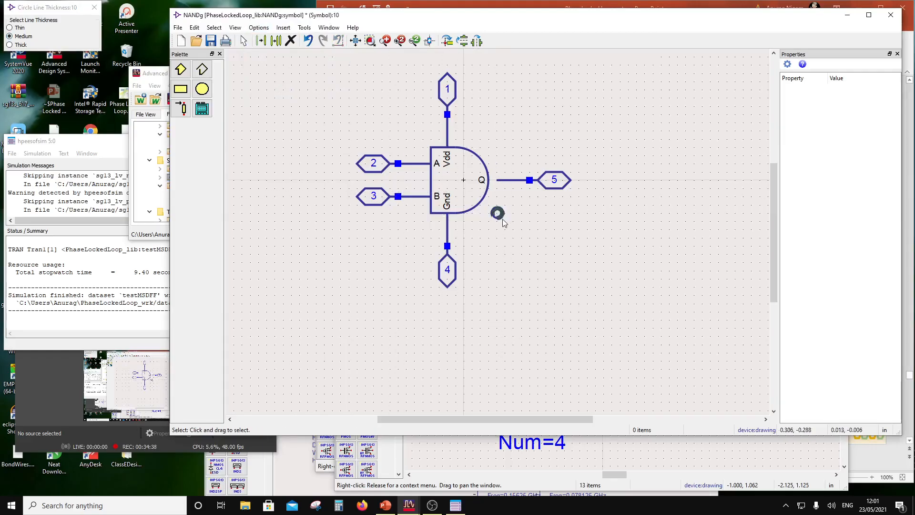
scroll(500, 212, up, 3)
drag(503, 246, 494, 165)
click(509, 220)
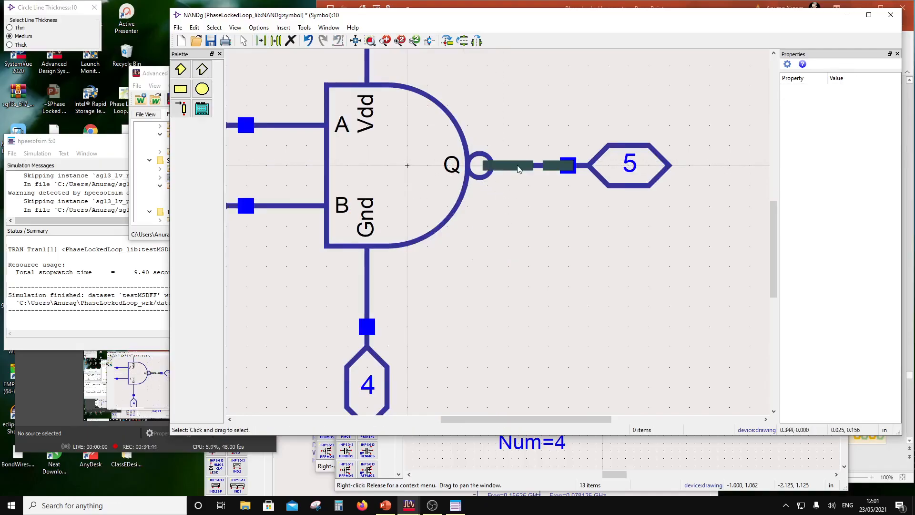
- Pull the output wire's end back to meet the bubble
click(483, 167)
drag(487, 167, 494, 165)
click(515, 222)
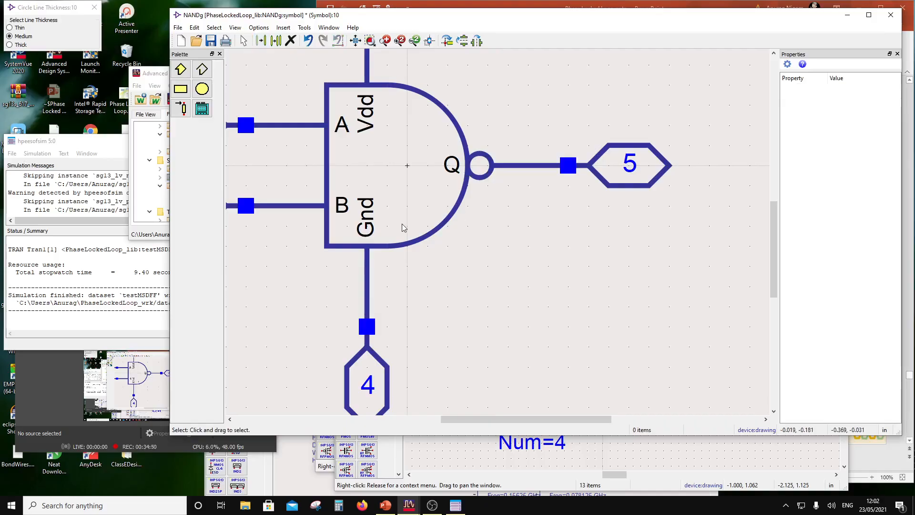
- Turn grid snapping back on, then close the NANDg symbol and save the changes
click(238, 29)
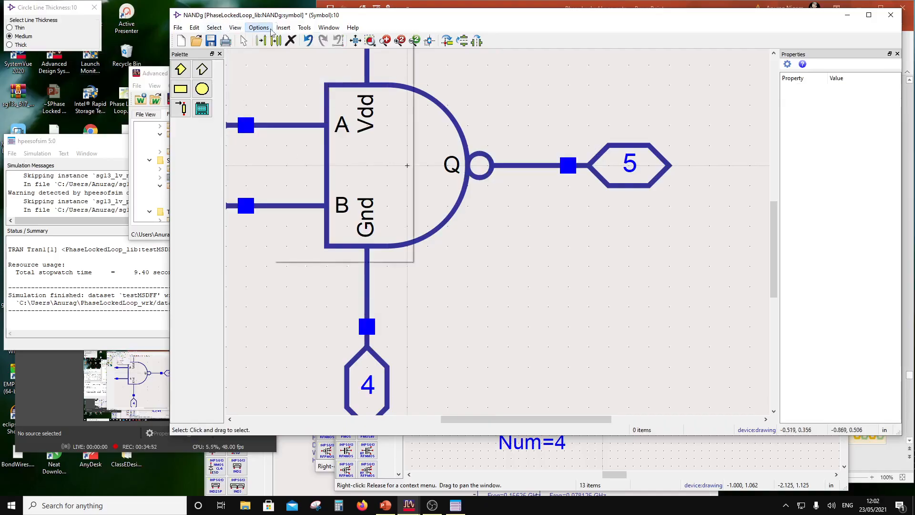
mouse_move(259, 28)
click(269, 75)
scroll(525, 262, down, 4)
scroll(541, 237, down, 1)
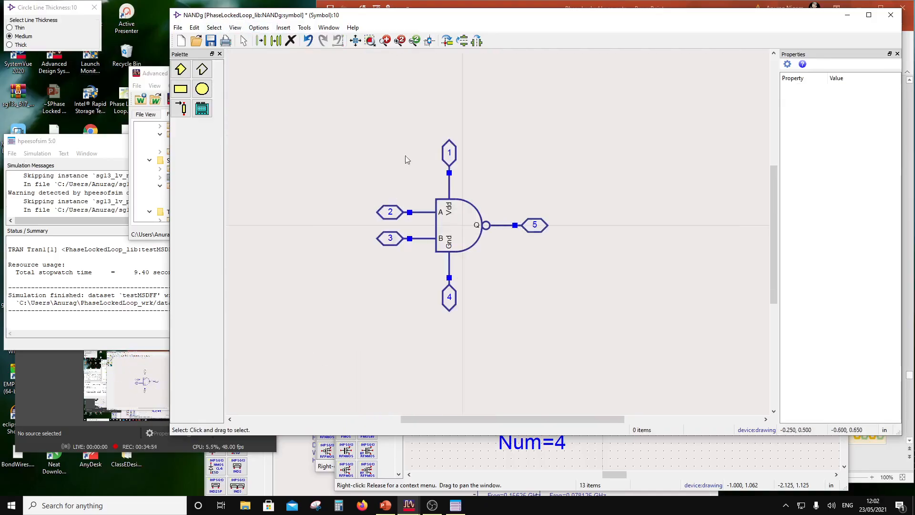
click(256, 29)
click(256, 29)
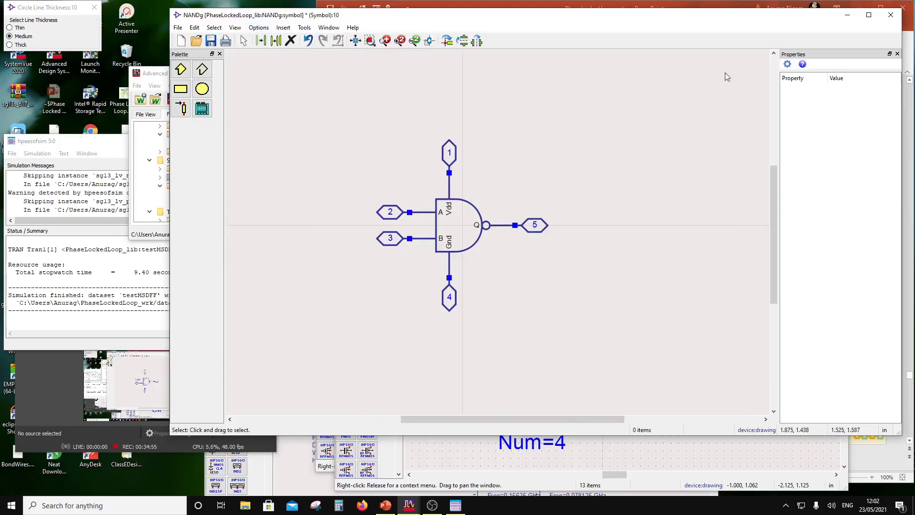
click(891, 15)
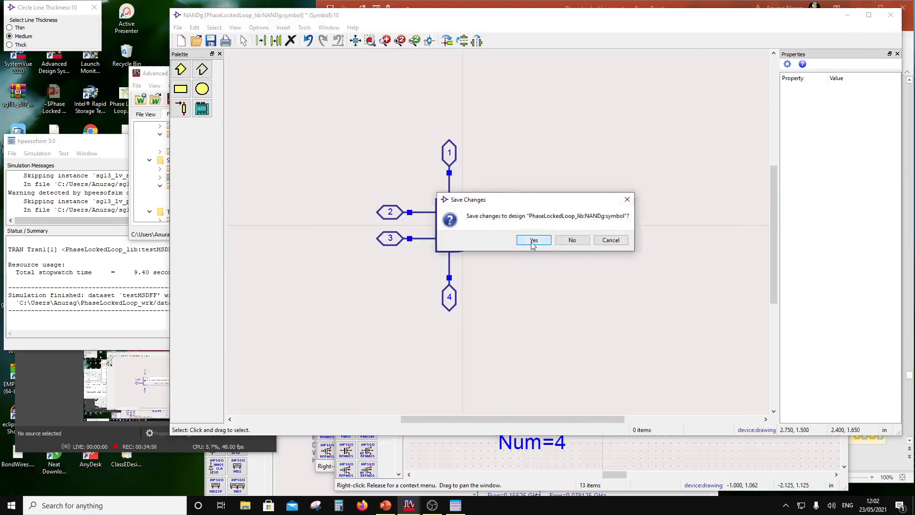
click(533, 240)
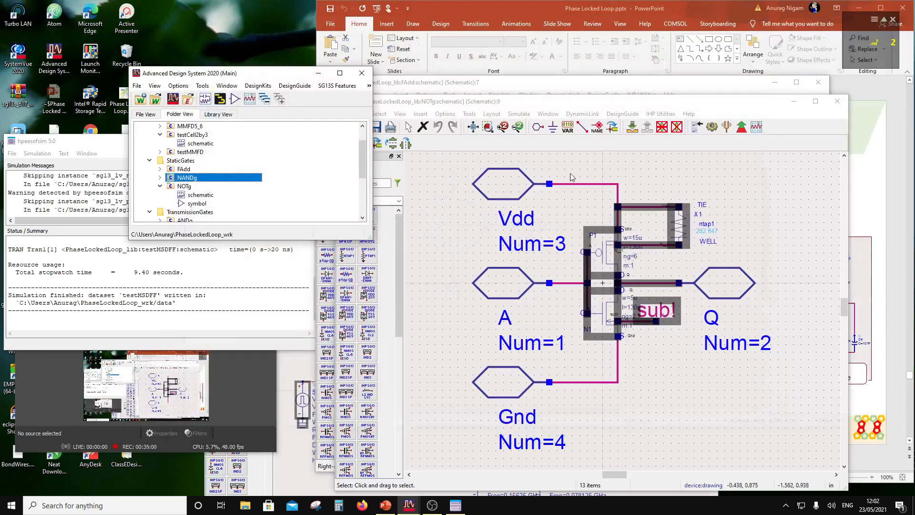
- Close the NOTg schematic, copy NANDg to a new NAND3g cell, and expand it
click(838, 102)
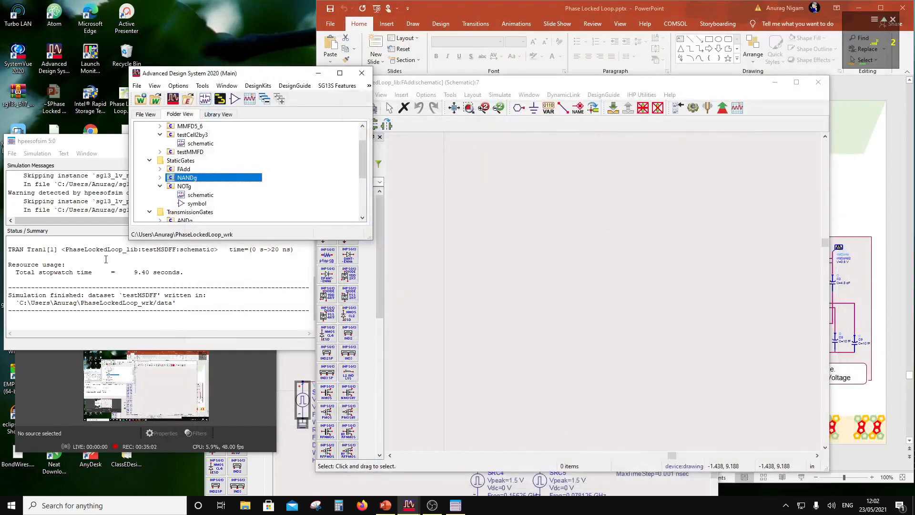
right_click(179, 183)
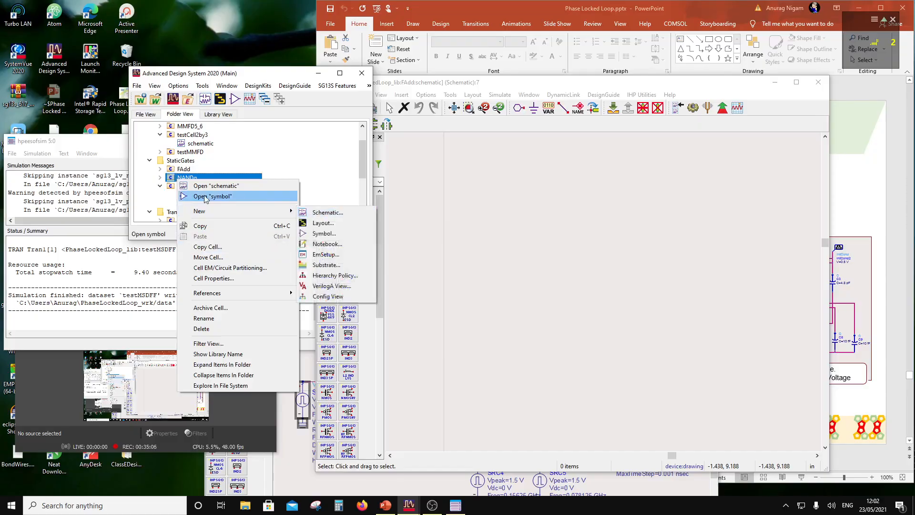
click(208, 246)
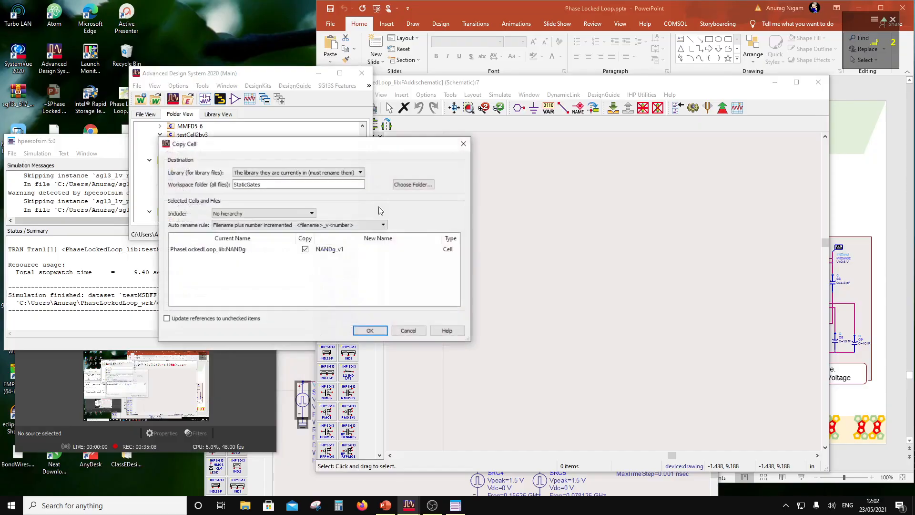
double_click(333, 251)
click(332, 251)
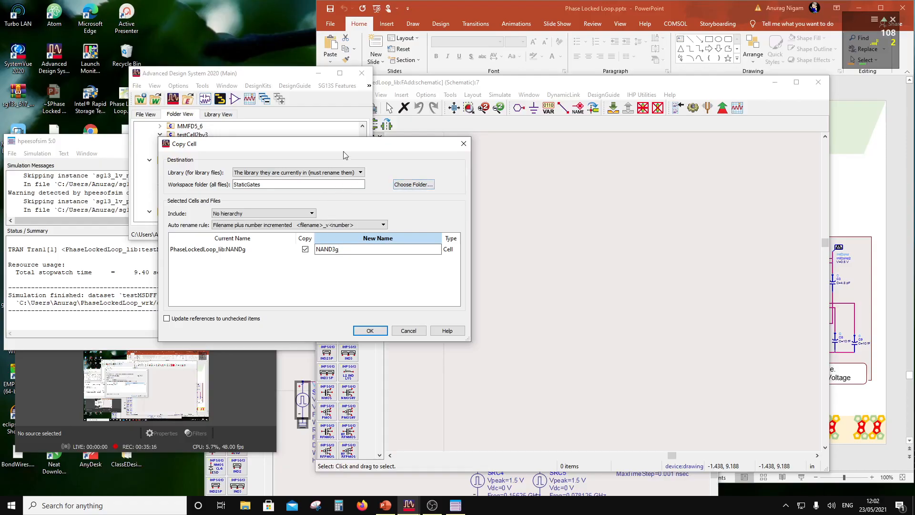
drag(343, 145, 548, 156)
click(573, 341)
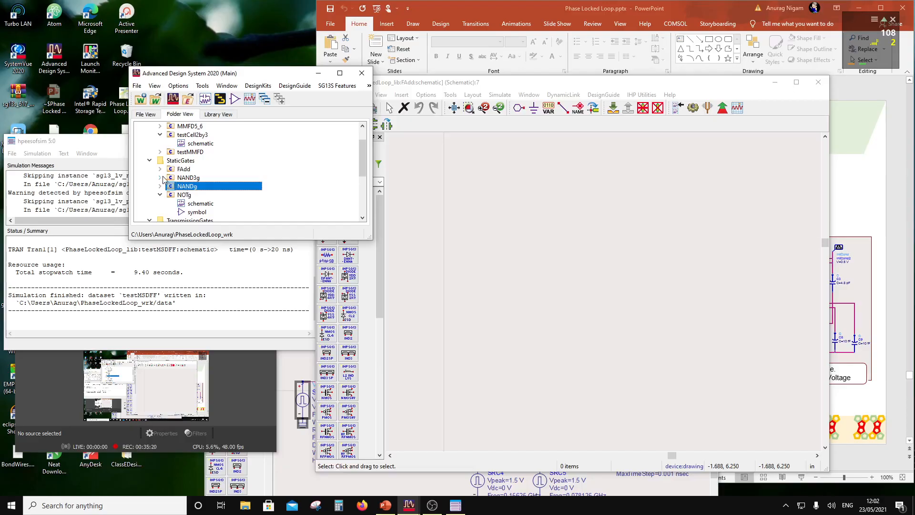
click(160, 178)
- Open the NAND3g schematic, move the four ports left, and delete the Gnd wire
double_click(200, 186)
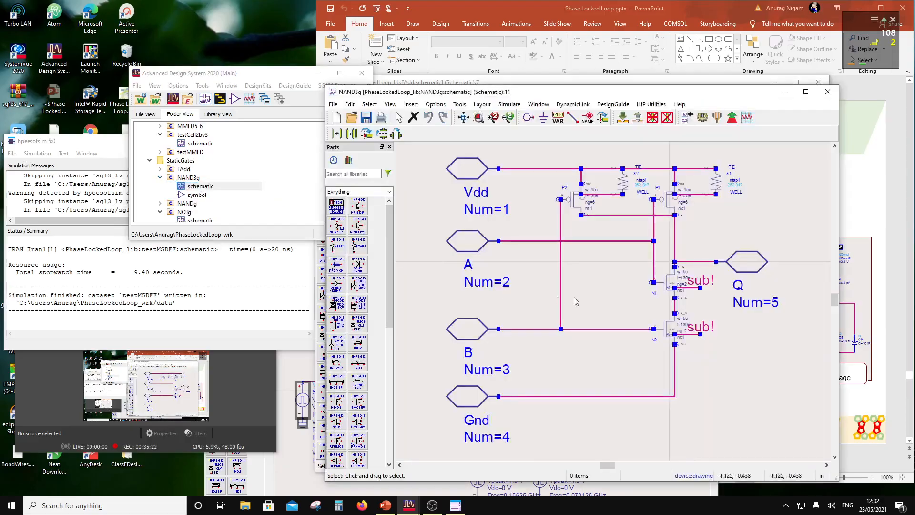
scroll(625, 299, down, 2)
drag(470, 185, 554, 406)
drag(507, 364, 465, 366)
click(551, 365)
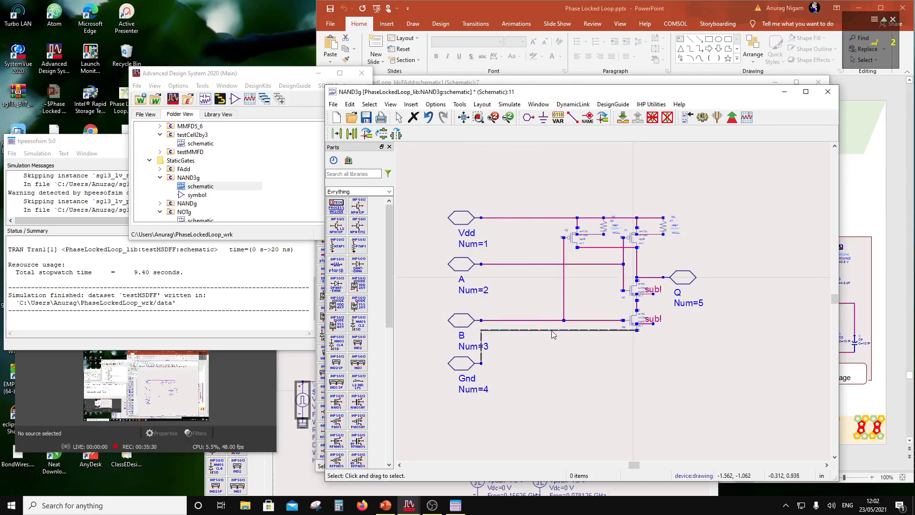
drag(553, 334, 567, 363)
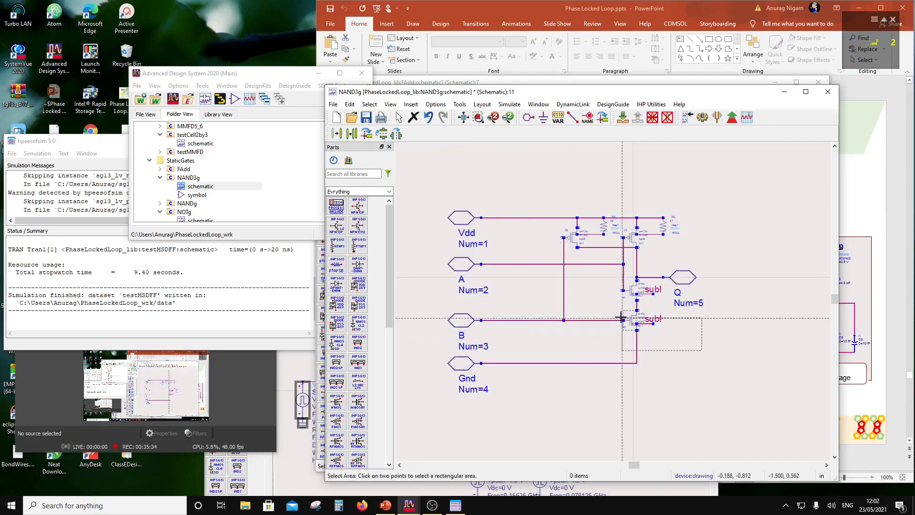
click(640, 351)
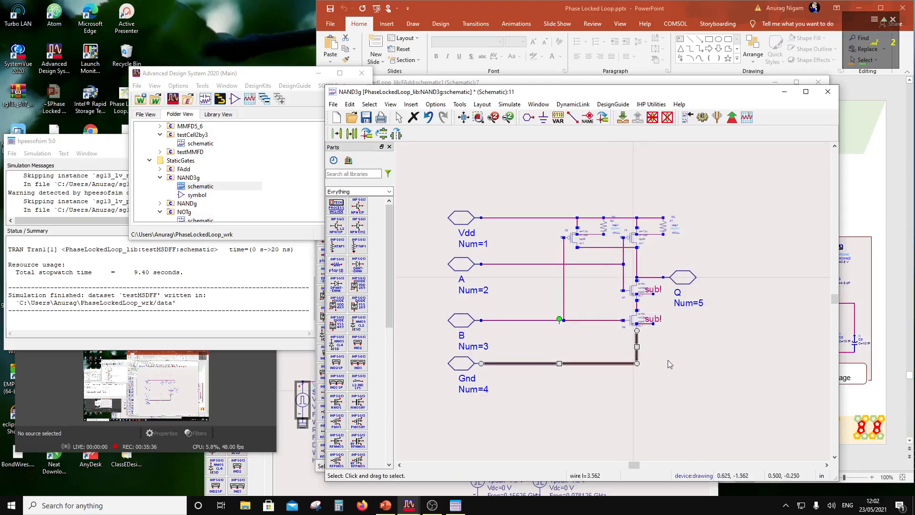
key(Delete)
- Copy transistor N2 below itself as a third series NMOS and wire it to Gnd
drag(689, 354, 614, 303)
click(351, 134)
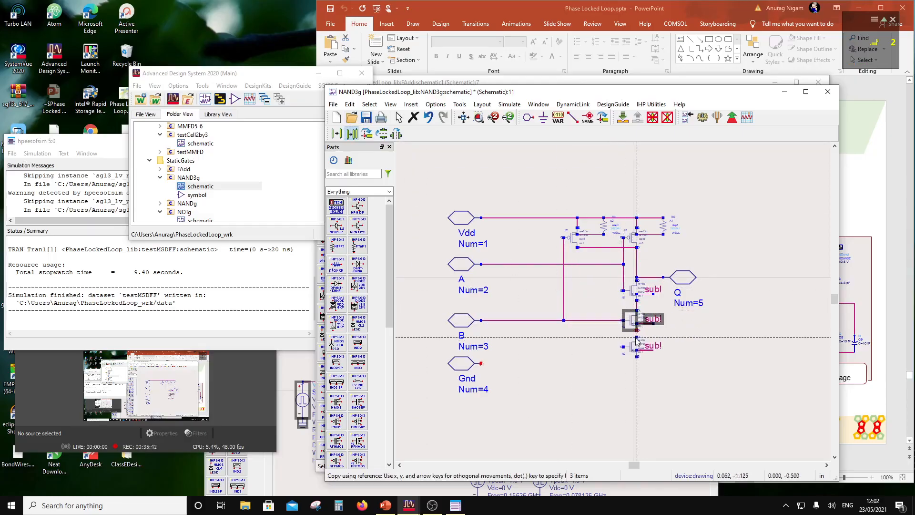
click(637, 338)
click(714, 322)
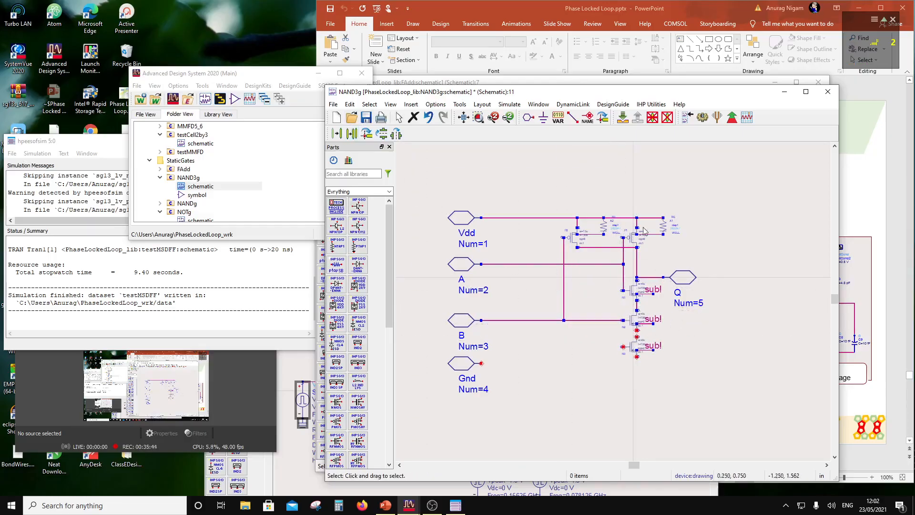
click(573, 117)
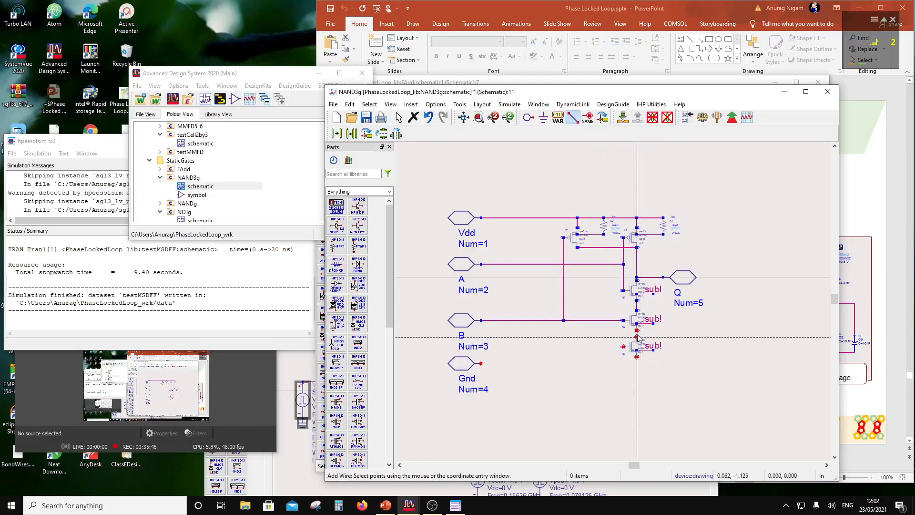
click(637, 357)
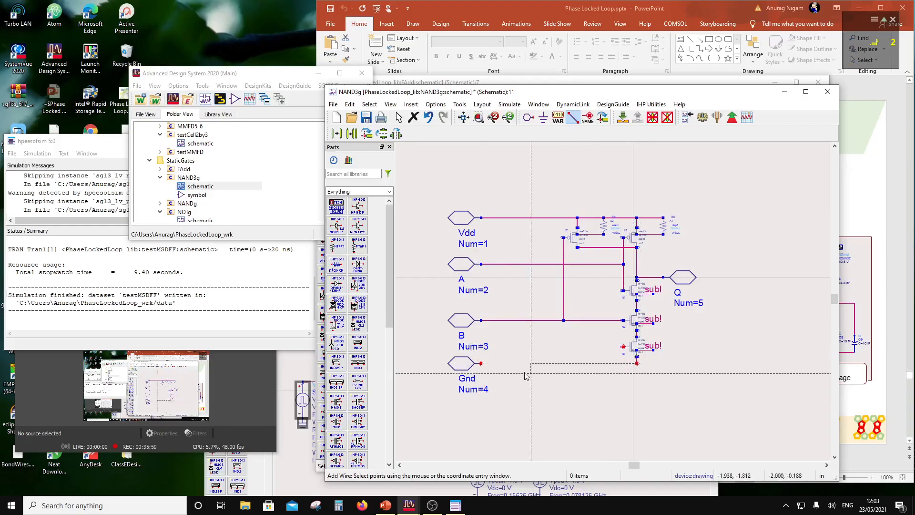
click(482, 363)
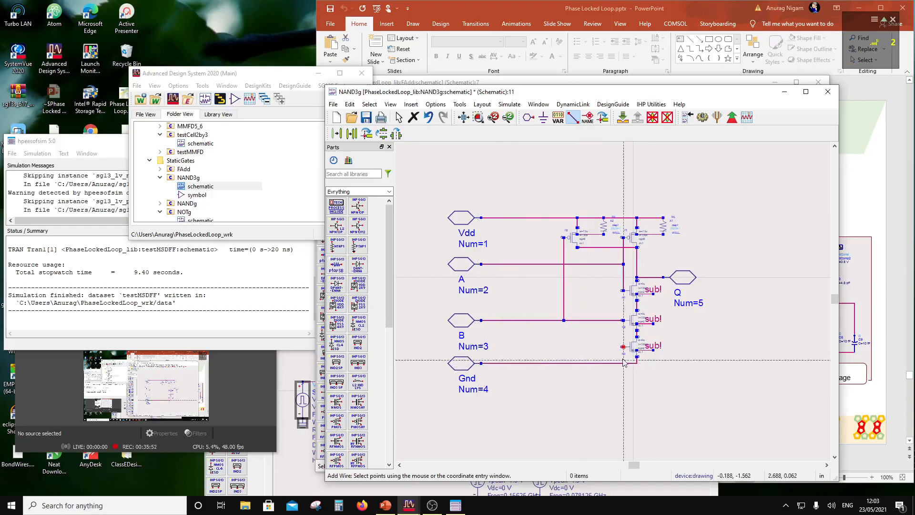
key(Escape)
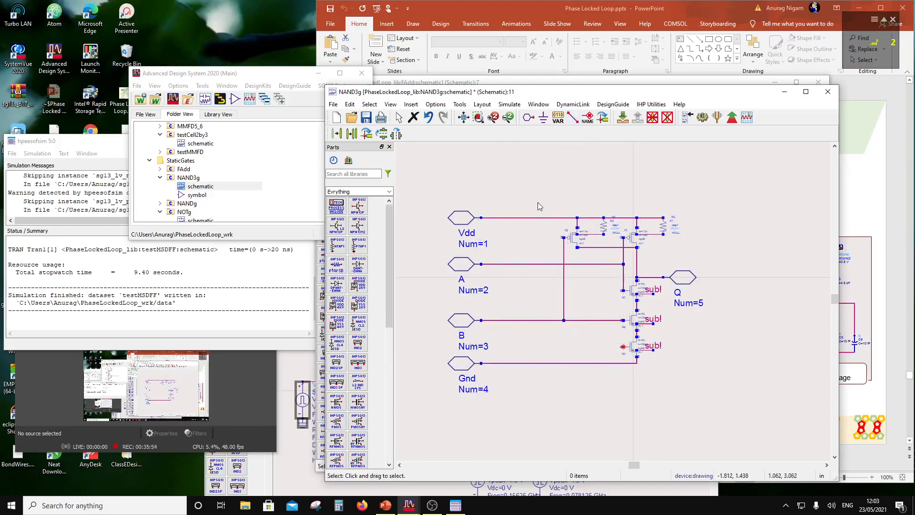
- Copy P2 and X2 to the left as P5 and connect P5's drain to P2's drain
click(538, 201)
click(619, 260)
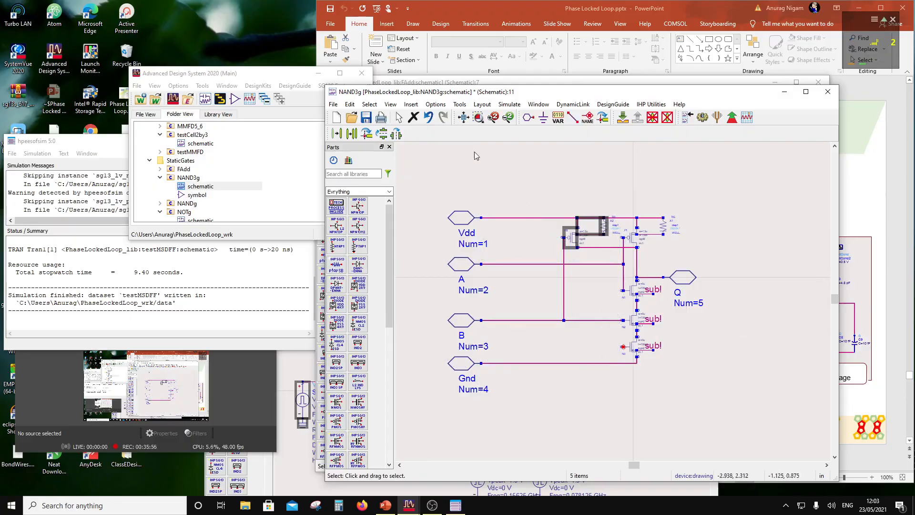
click(364, 134)
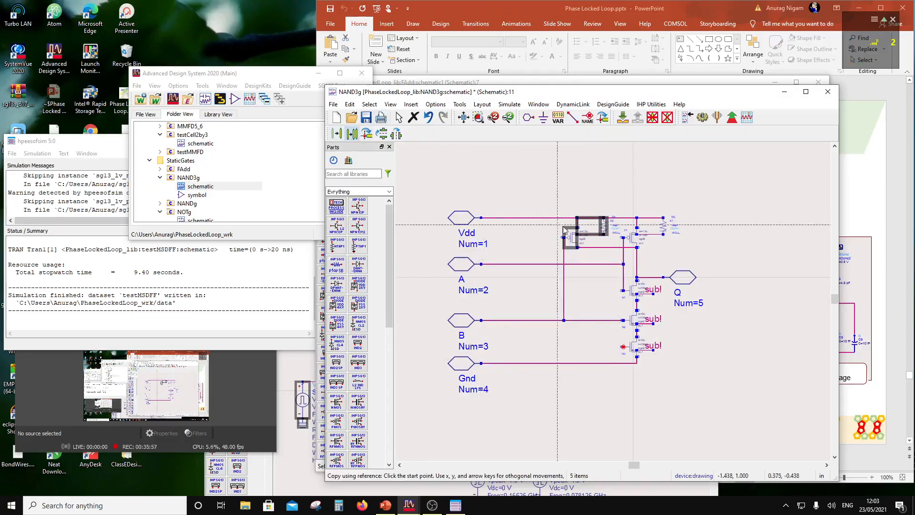
click(577, 249)
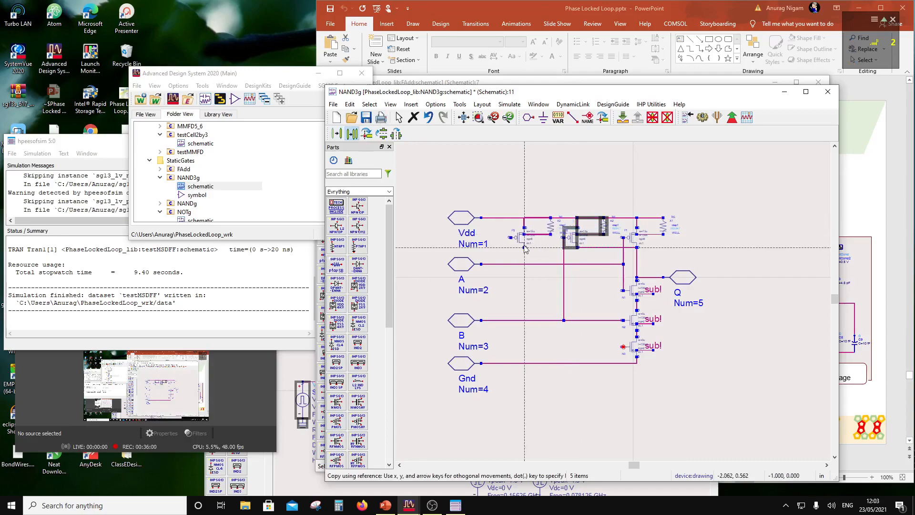
click(525, 248)
click(568, 147)
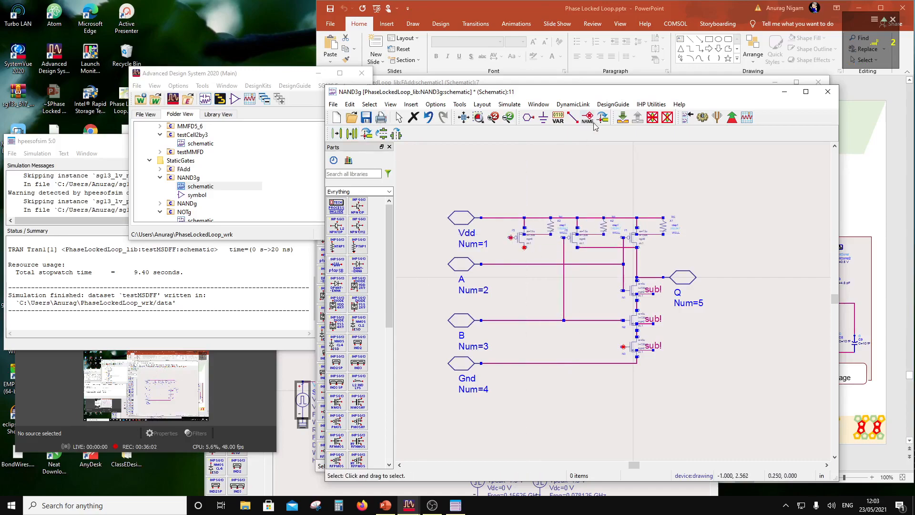
click(572, 117)
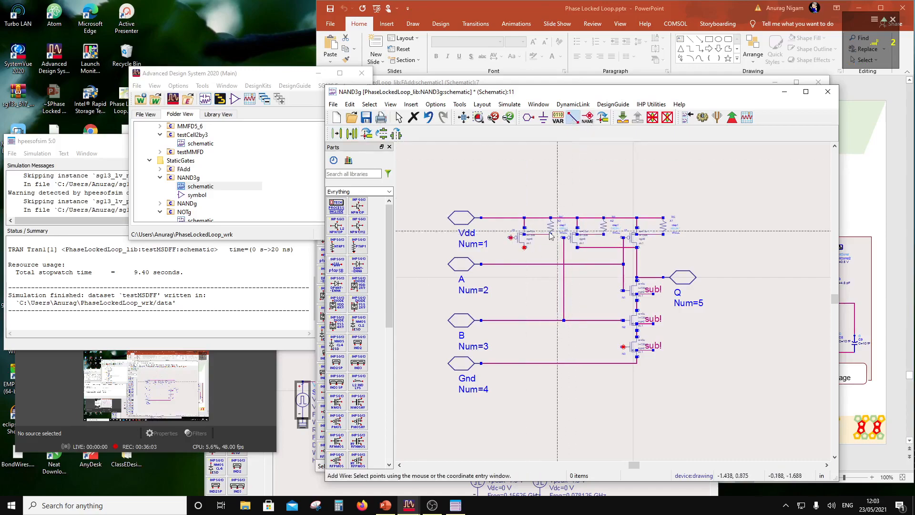
click(577, 248)
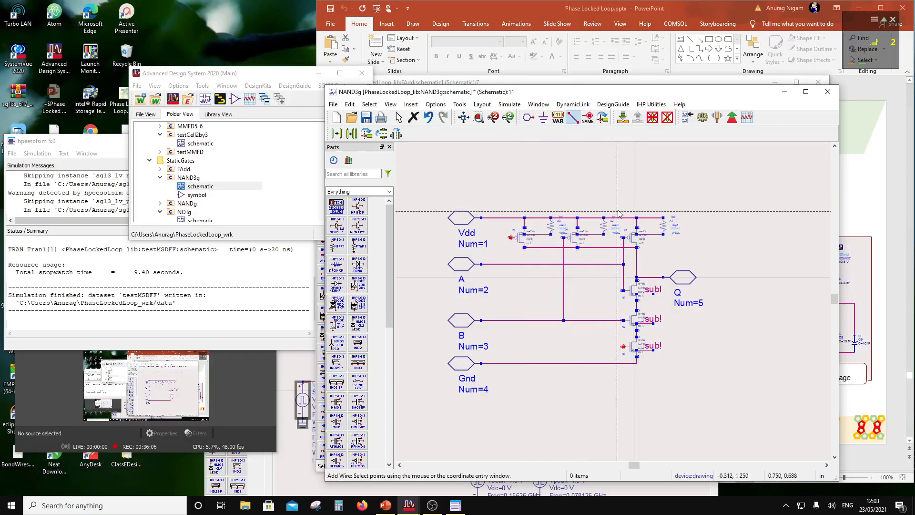
- Wire N3's gate to P5's gate
key(Escape)
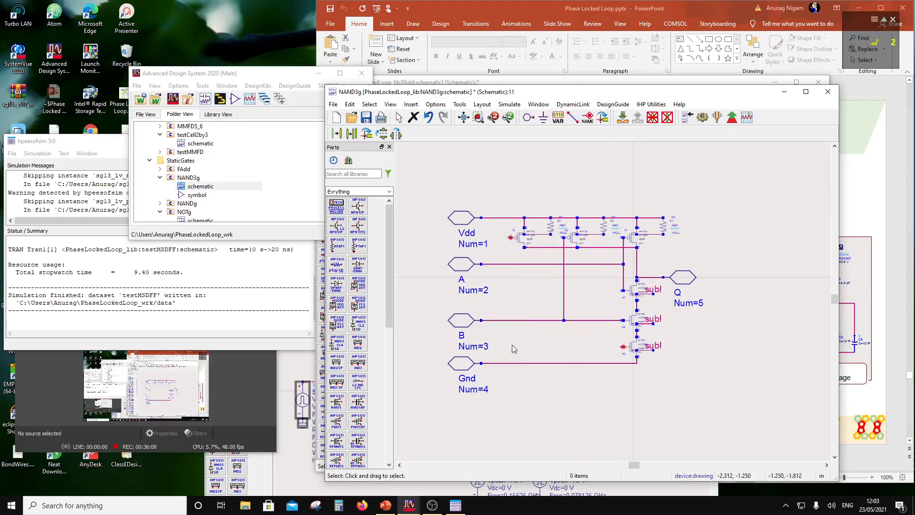
click(572, 117)
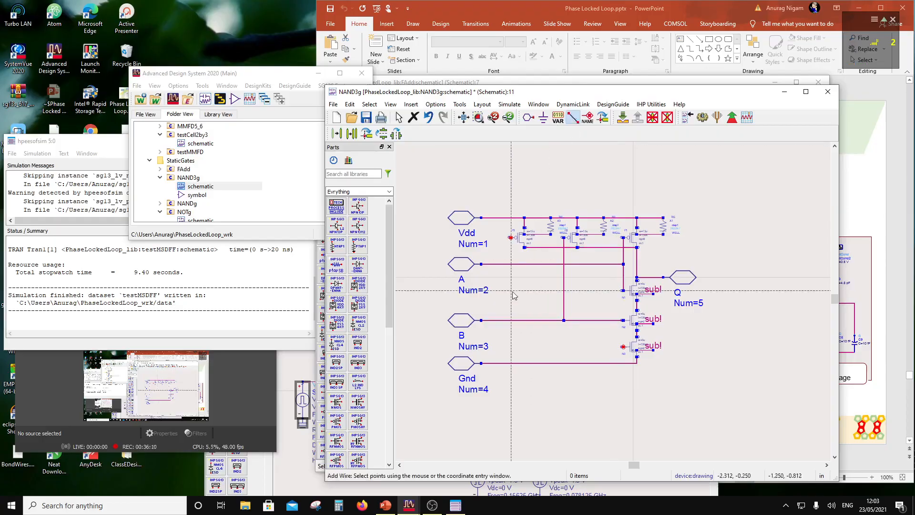
click(623, 347)
click(511, 237)
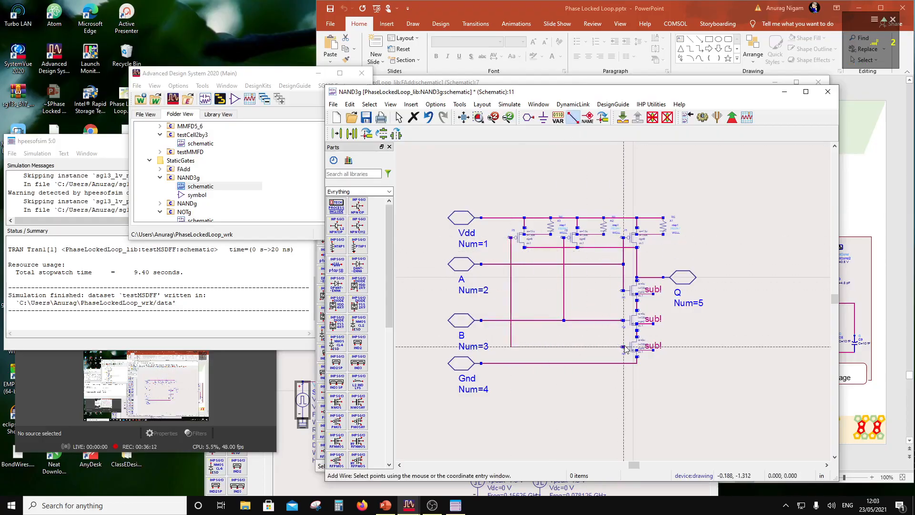
key(Escape)
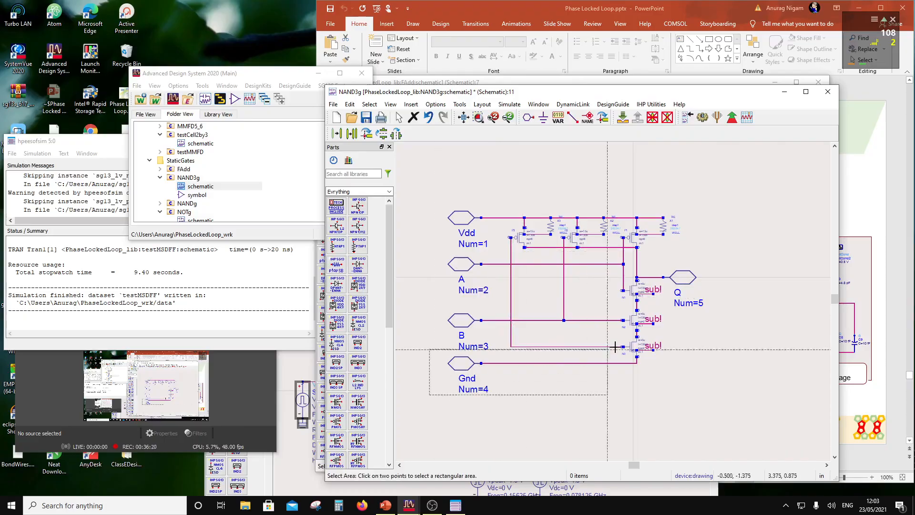
- Move the Gnd pin and its wire lower
drag(606, 366, 607, 391)
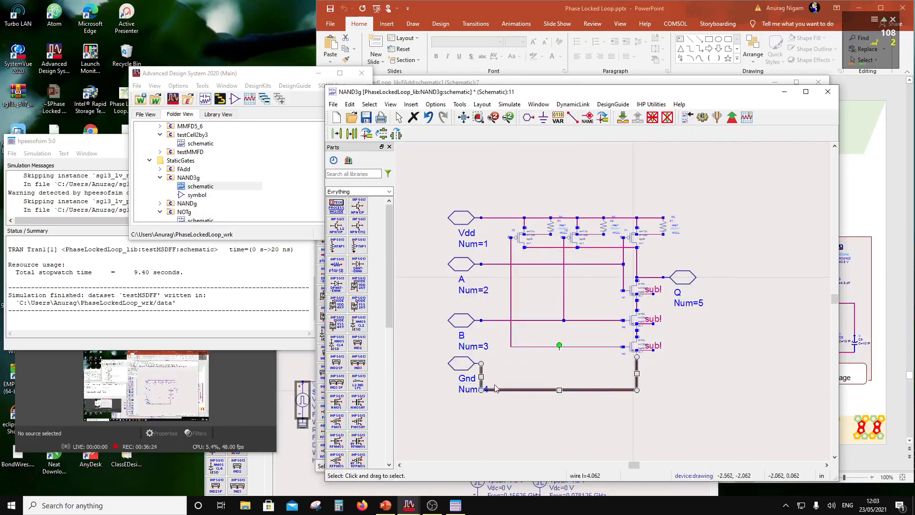
drag(466, 370, 467, 396)
click(555, 358)
drag(556, 357, 557, 390)
click(524, 432)
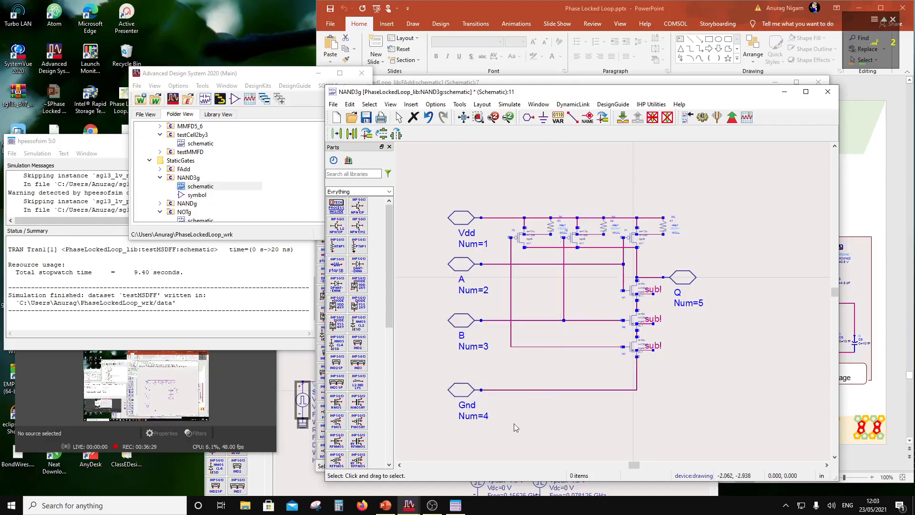
- Add input pin C above Gnd and wire it to the new gate line
click(522, 118)
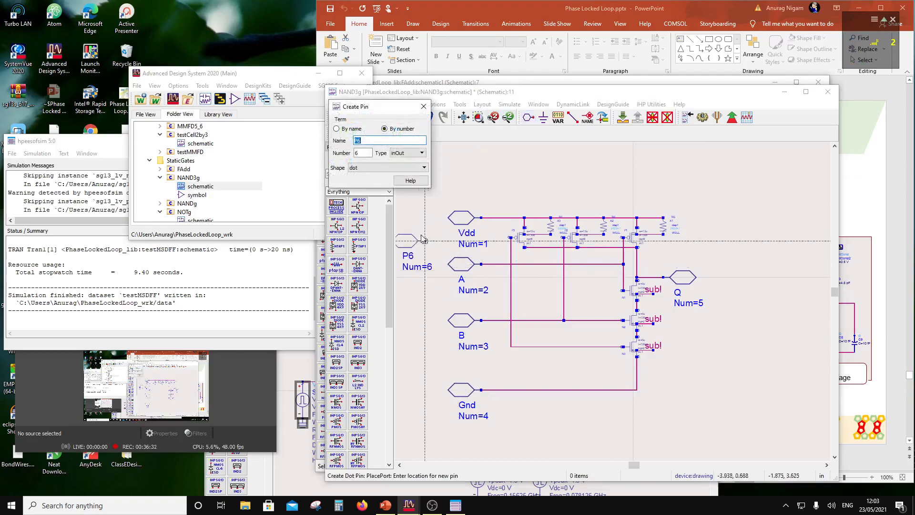
text(C)
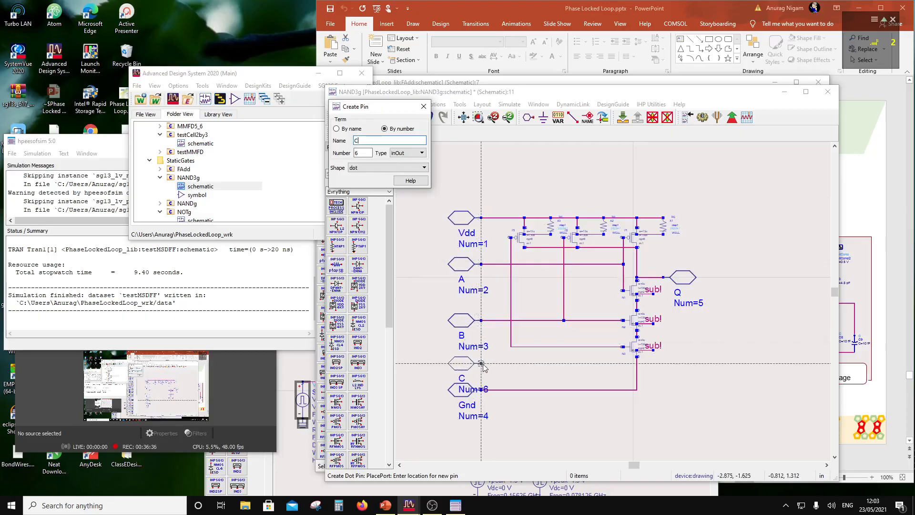
click(482, 365)
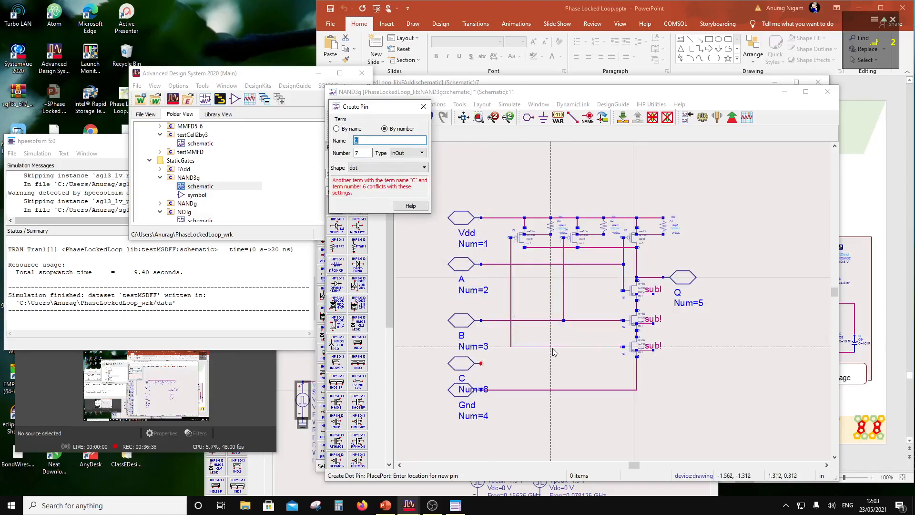
key(Escape)
click(573, 117)
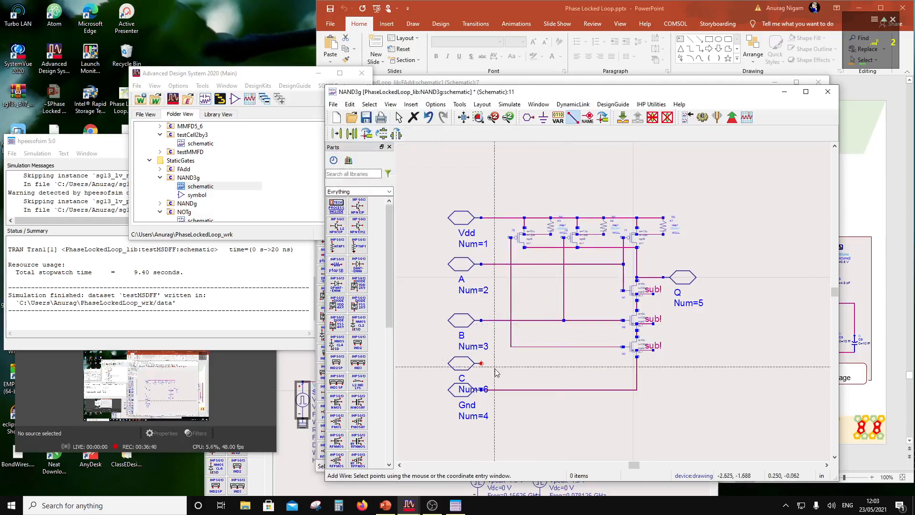
click(481, 364)
click(511, 347)
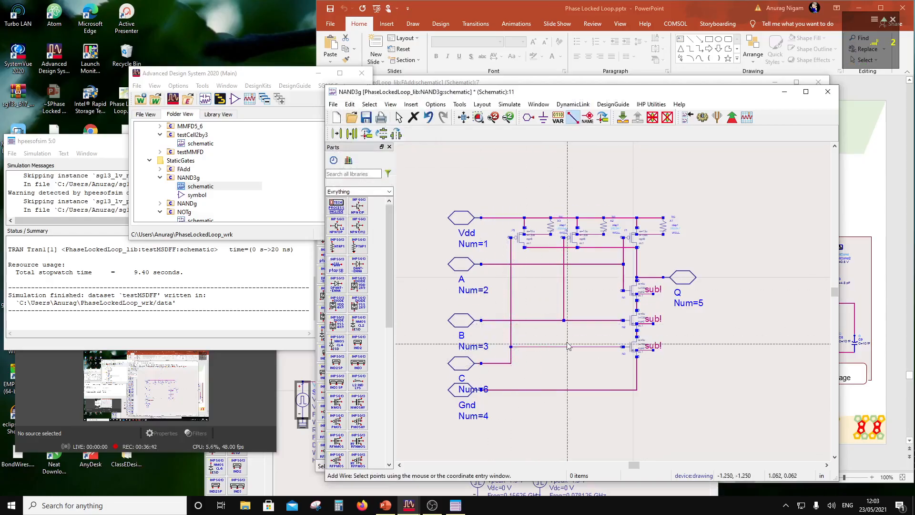
key(Escape)
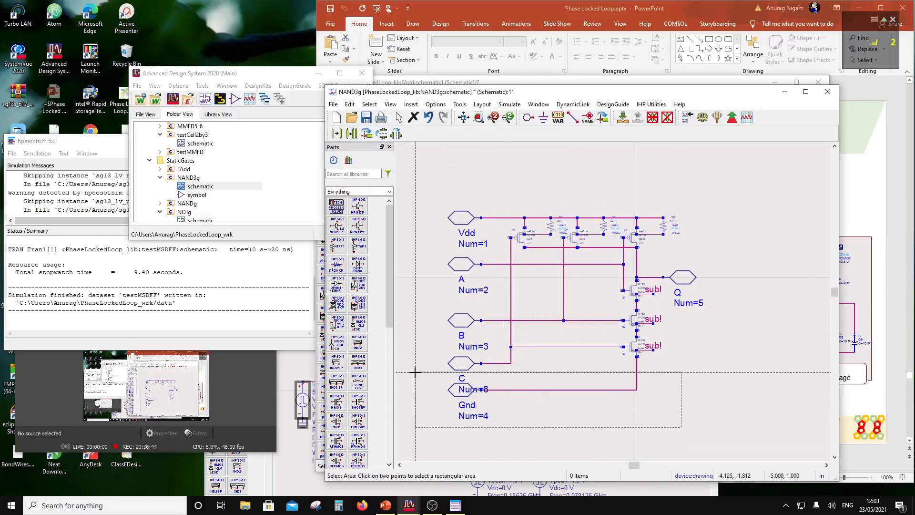
- Move the Gnd pin lower, then save and close the NAND3g schematic
drag(469, 391, 470, 407)
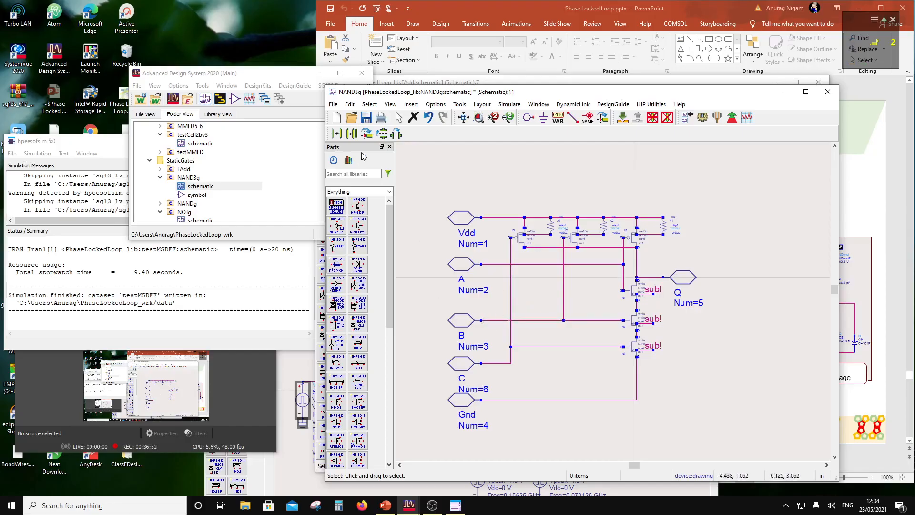
click(367, 118)
click(828, 91)
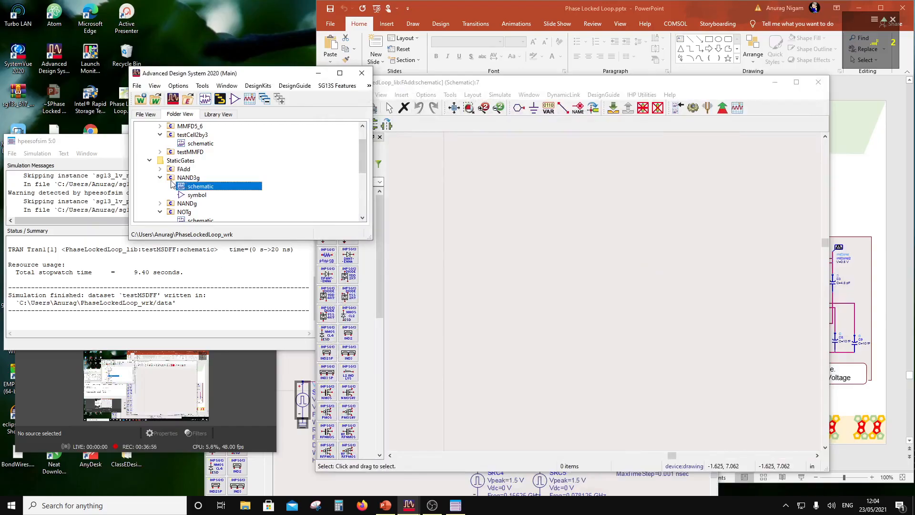
- In the NAND3g symbol, paste a copy of pin 3 as new pin 6 below the inputs
double_click(196, 195)
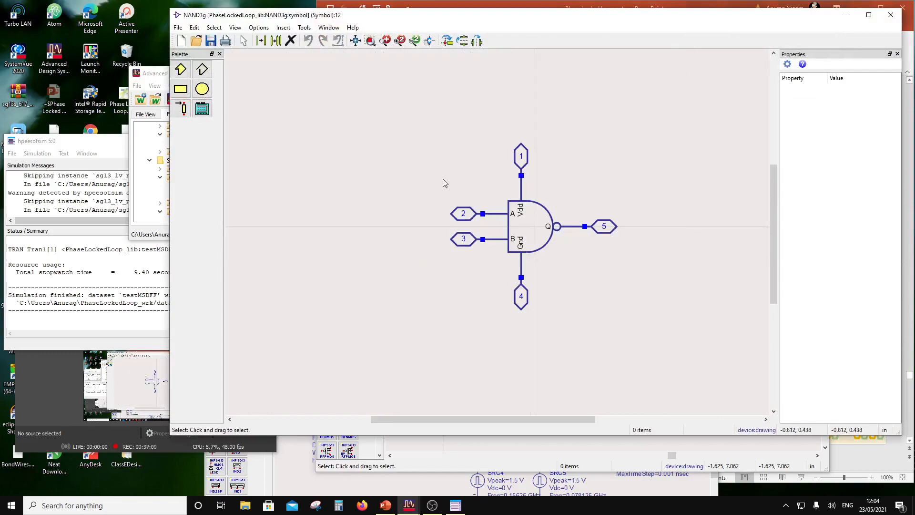
drag(438, 223, 522, 251)
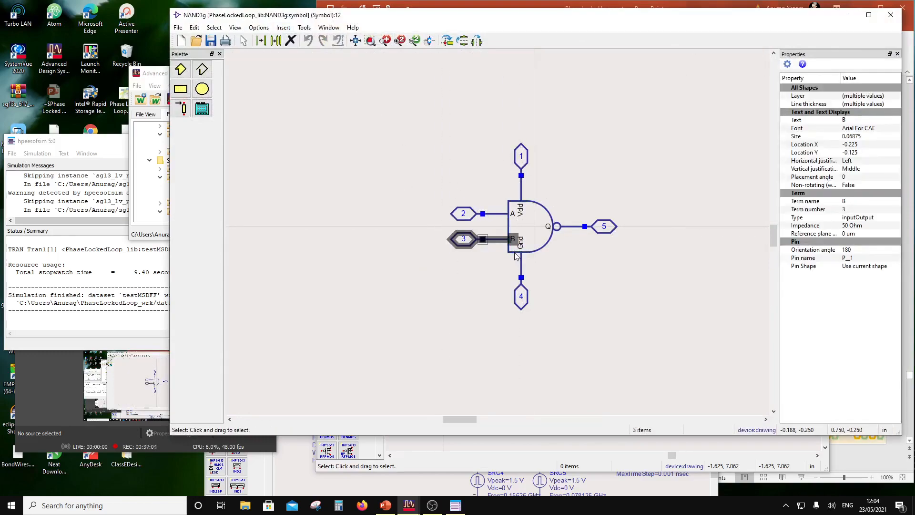
key(ctrl+v)
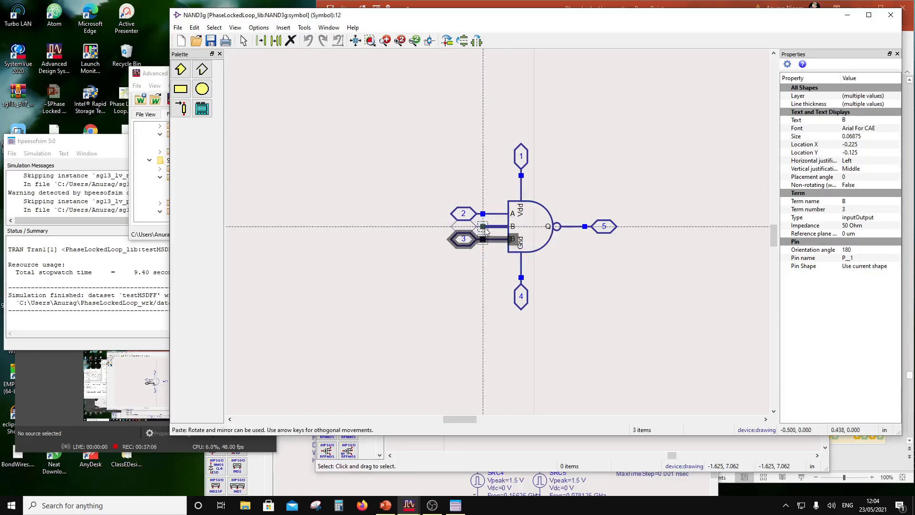
click(484, 226)
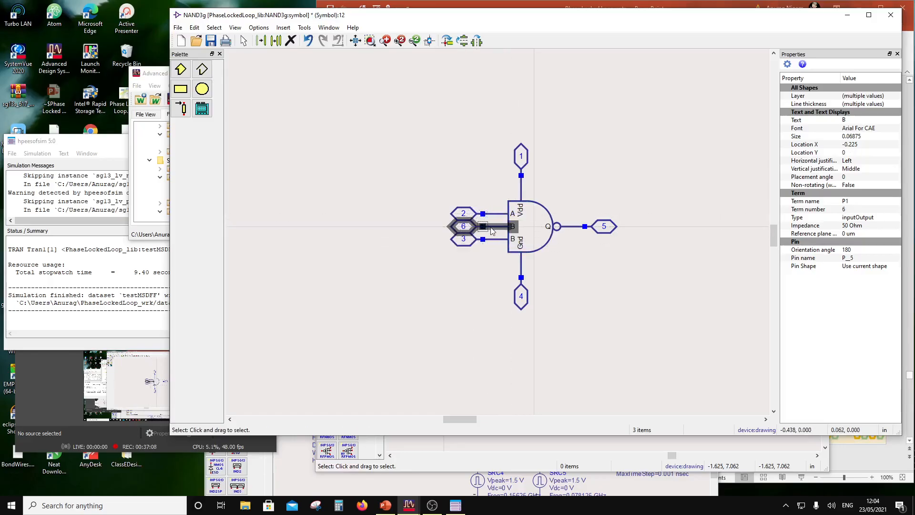
drag(493, 231, 474, 294)
click(494, 299)
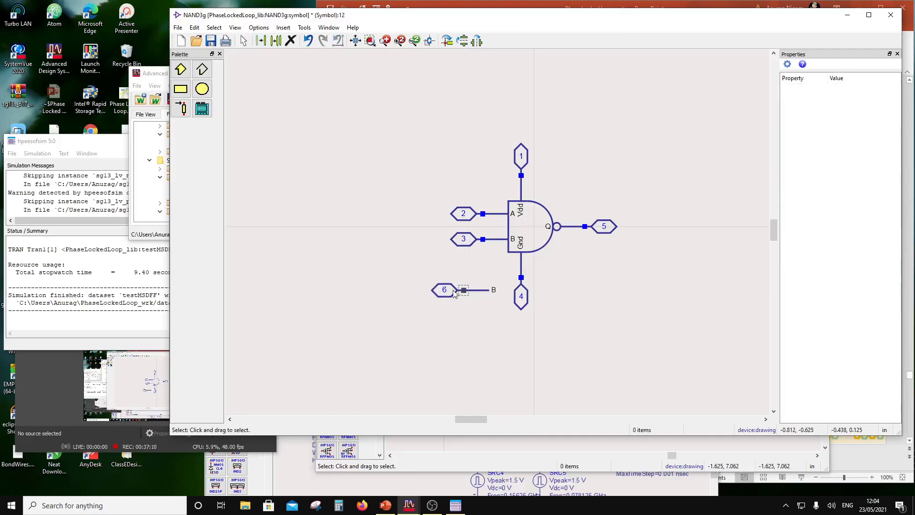
- Name pin 6 C and change its B label text to C
double_click(453, 291)
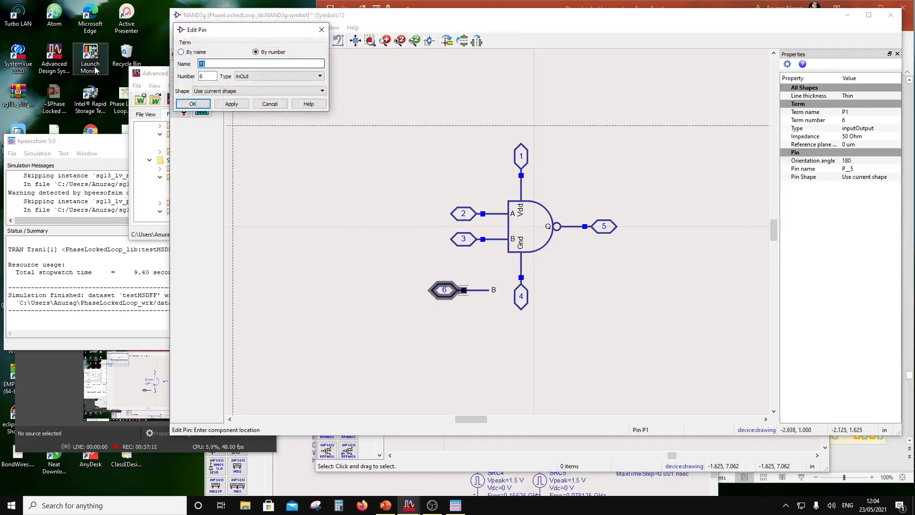
click(186, 104)
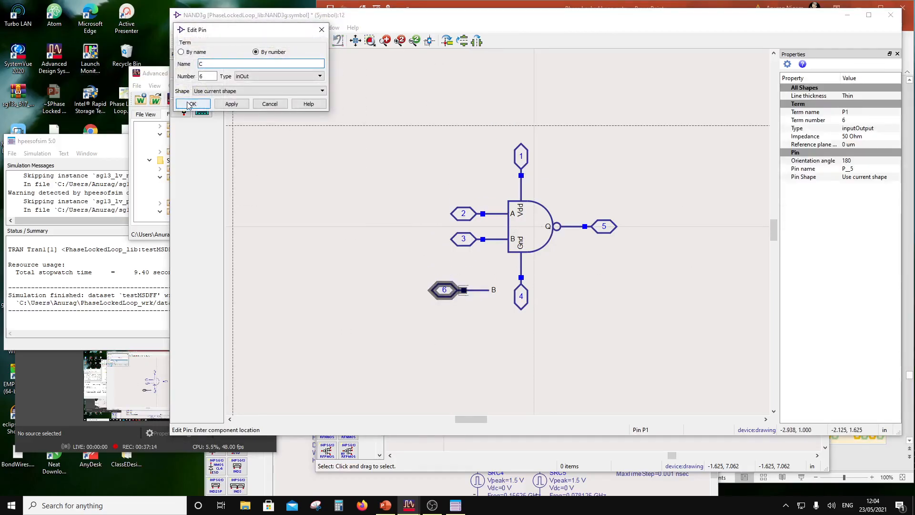
click(505, 309)
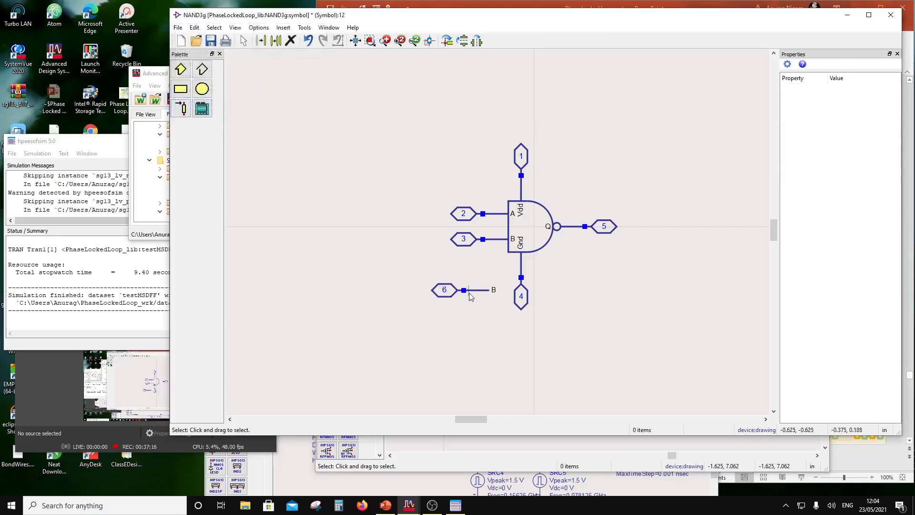
click(494, 289)
double_click(494, 289)
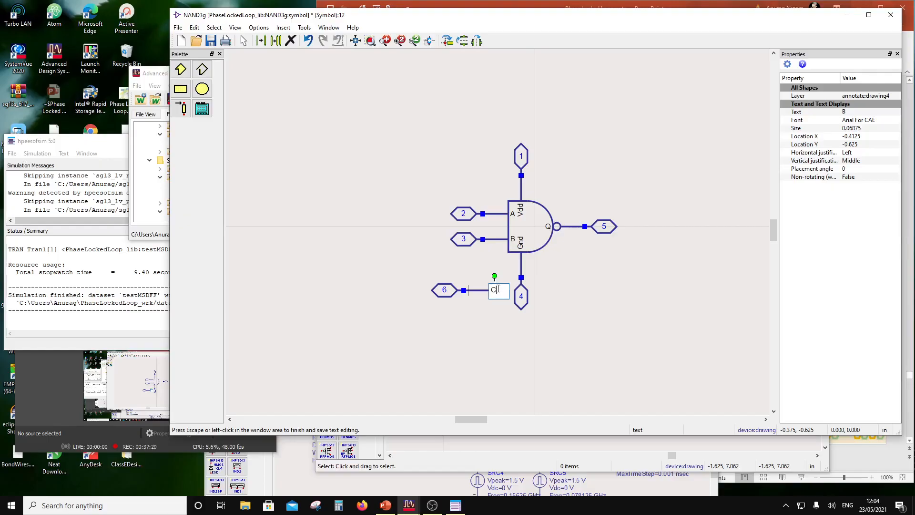
text(C)
key(Escape)
click(568, 266)
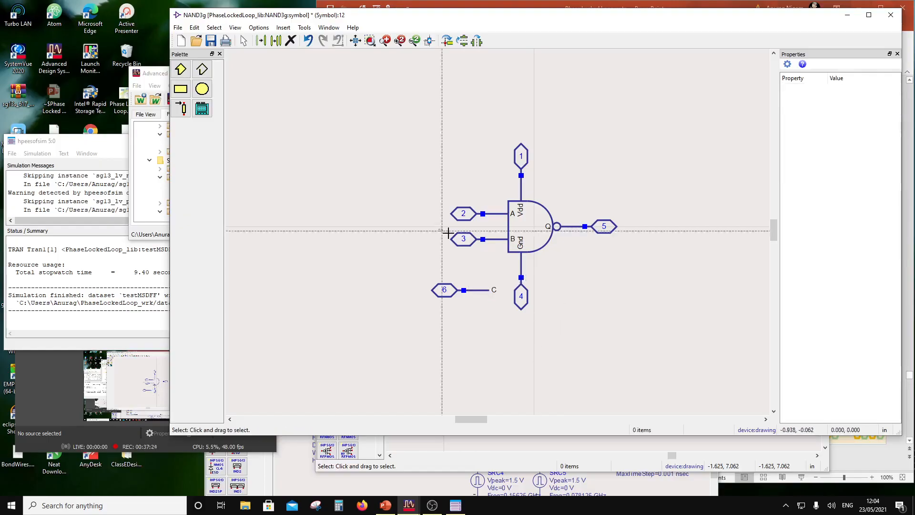
- Stack pins 2, 3 and 6 evenly along the gate's input side
click(504, 243)
drag(505, 243, 505, 237)
click(491, 265)
drag(420, 272, 501, 306)
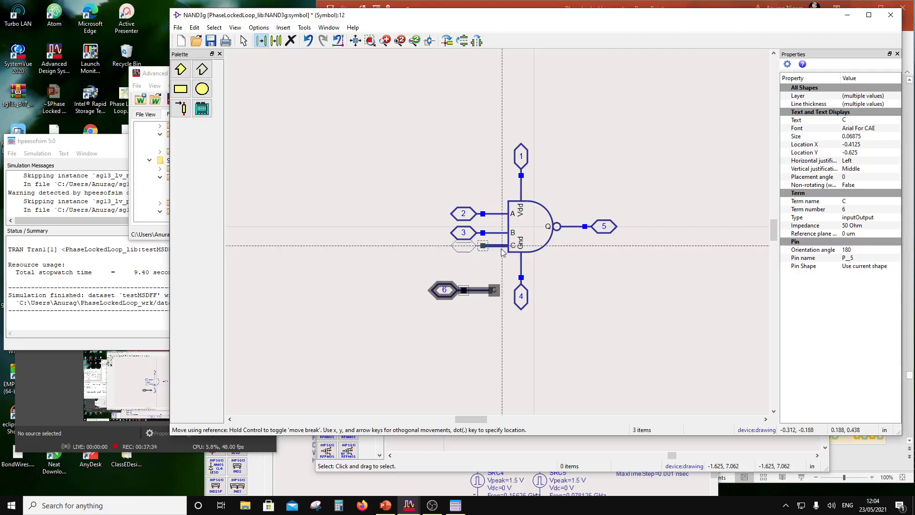
click(502, 246)
click(417, 193)
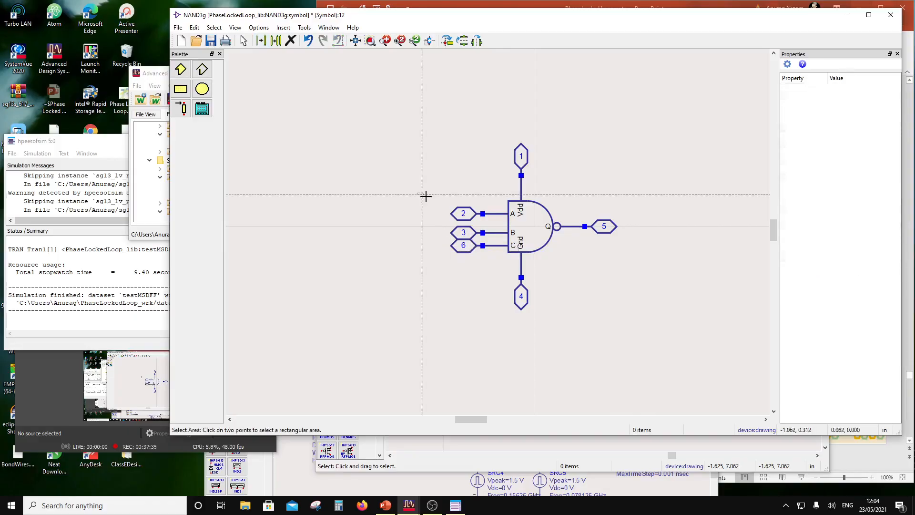
click(521, 238)
drag(488, 235, 483, 227)
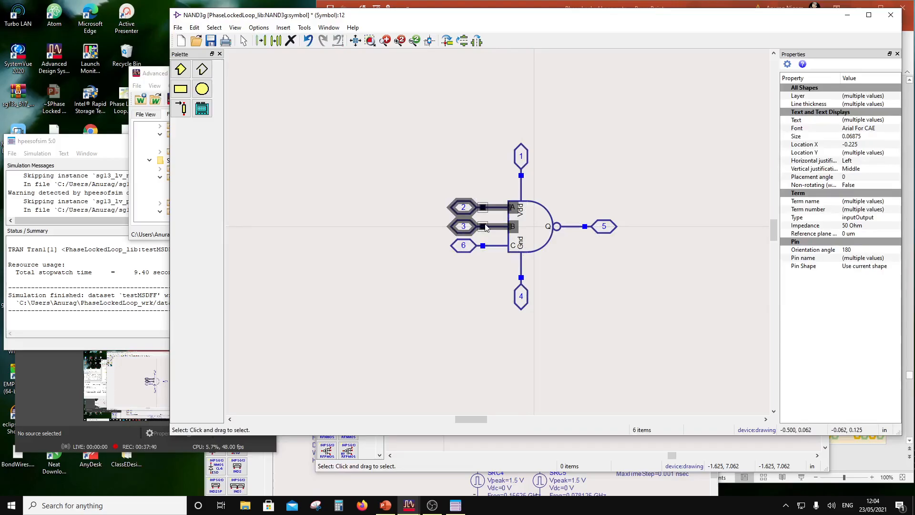
click(441, 219)
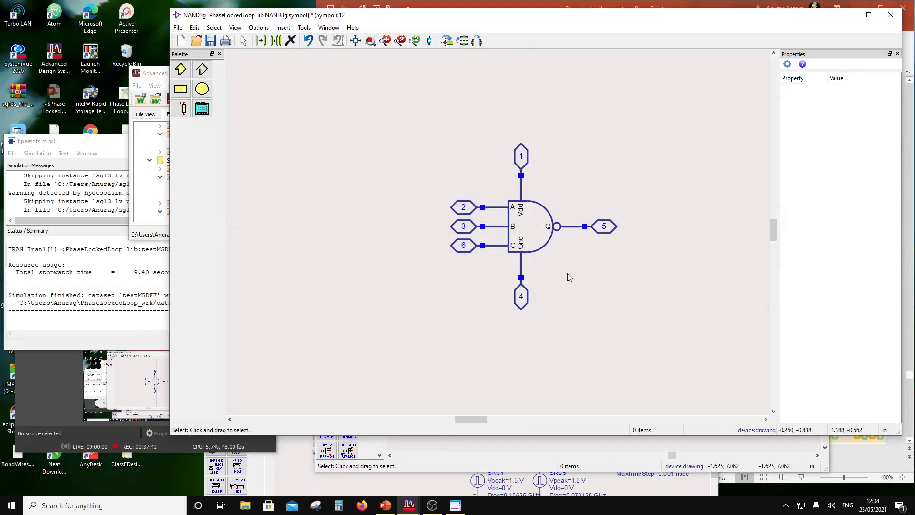
- Confirm pin 6 is named C and close the NAND3g symbol editor
double_click(468, 252)
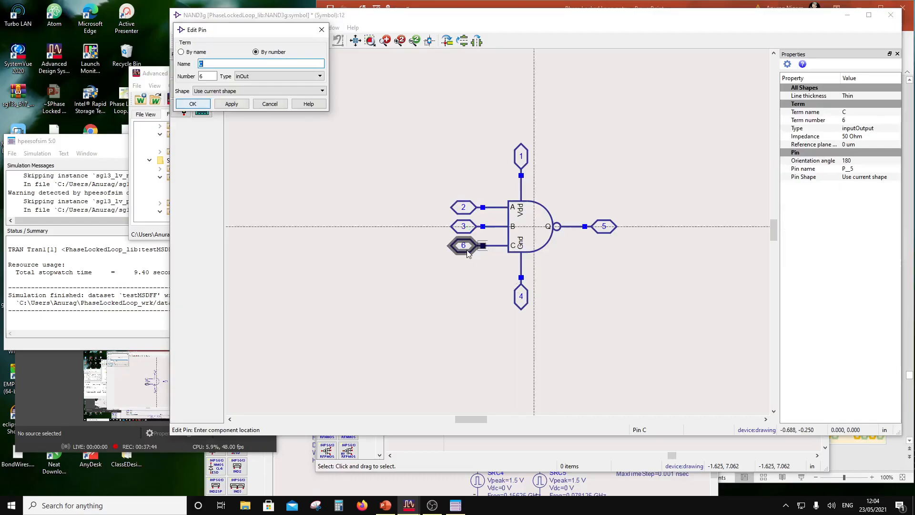
click(195, 104)
click(590, 302)
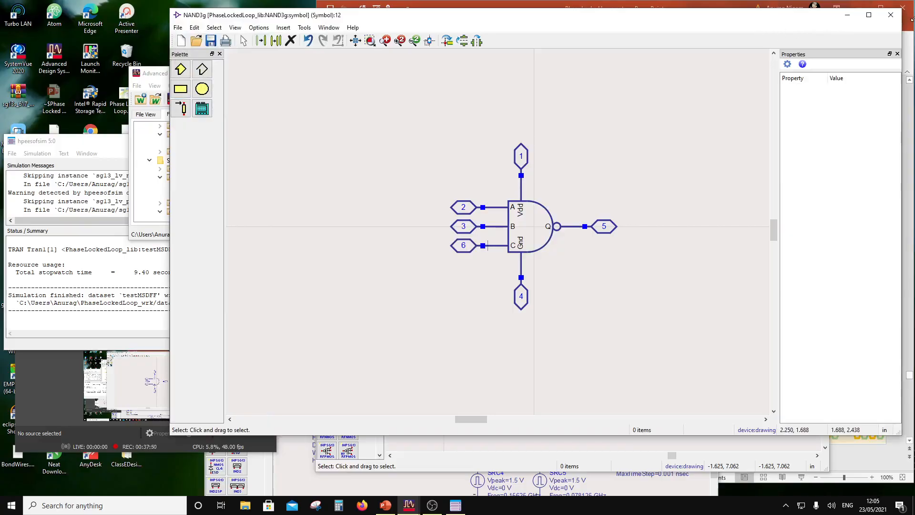
click(891, 15)
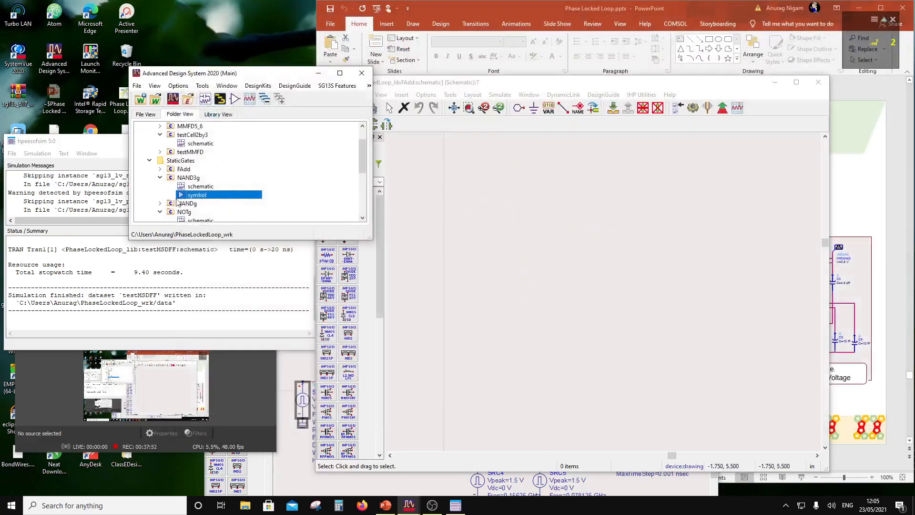
- Open and close the NAND3g schematic, then collapse the NAND3g, NOTg and MSDFF folders
double_click(185, 186)
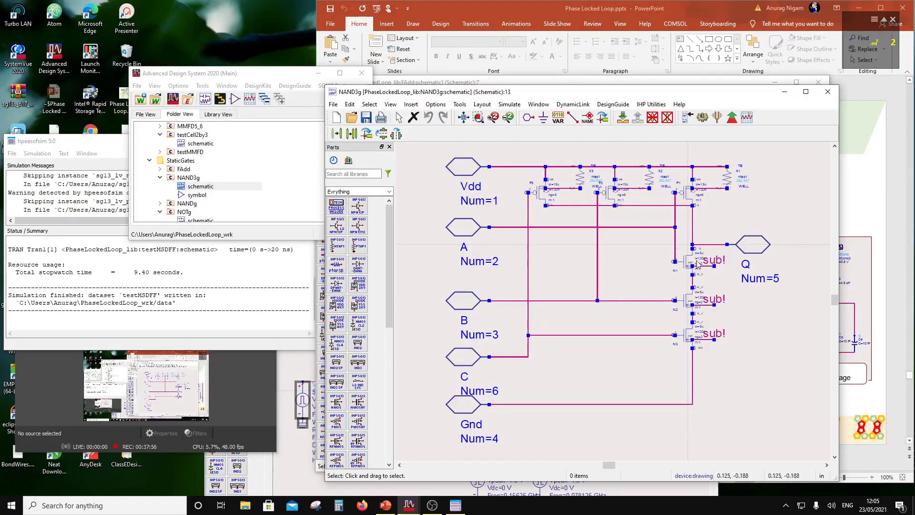
click(828, 92)
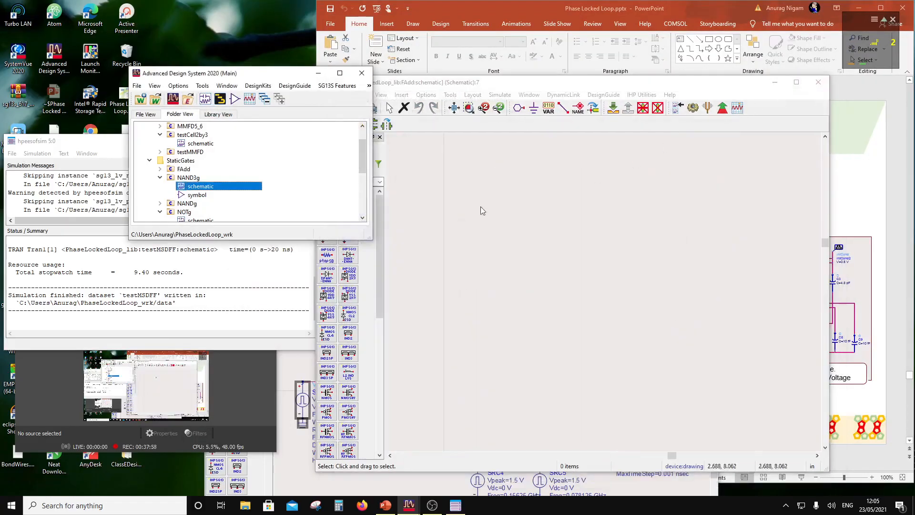
click(160, 177)
scroll(190, 196, down, 1)
click(160, 170)
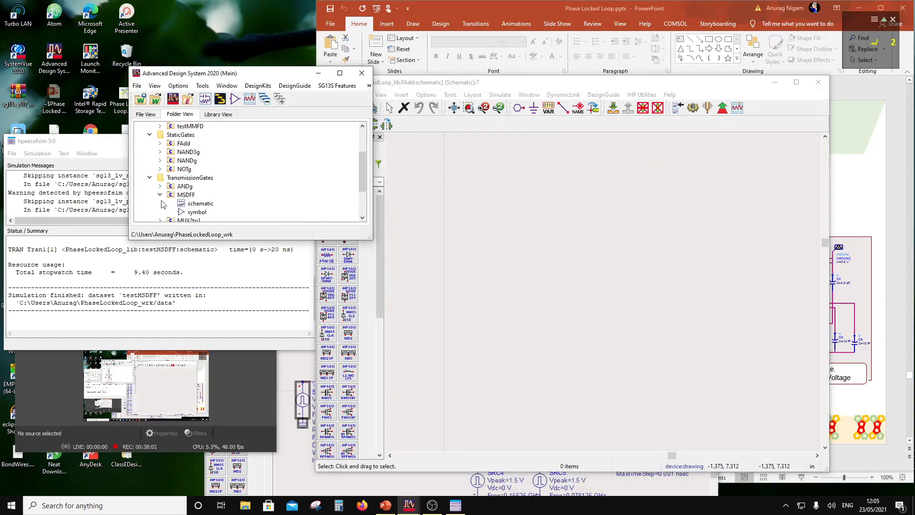
scroll(175, 197, down, 1)
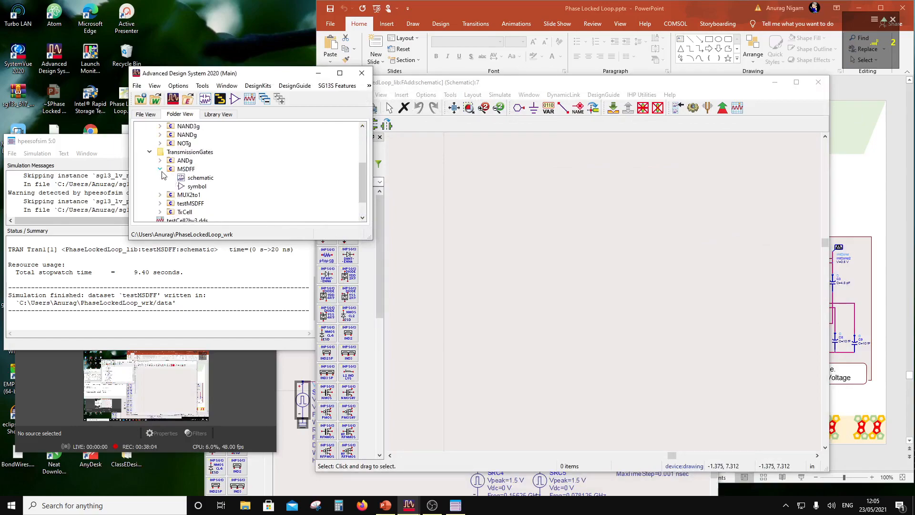
click(160, 169)
- Create a new schematic cell named XORg in the TransmissionGates folder
right_click(190, 152)
mouse_move(218, 162)
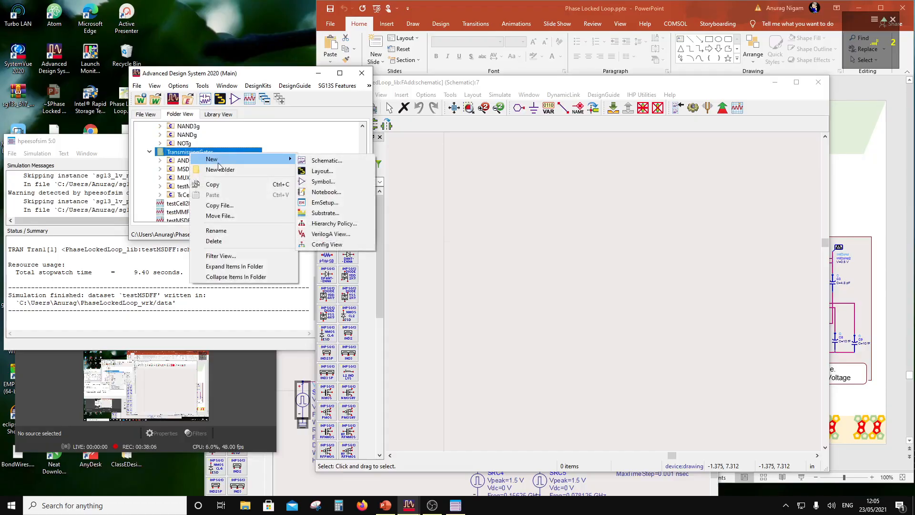
click(311, 162)
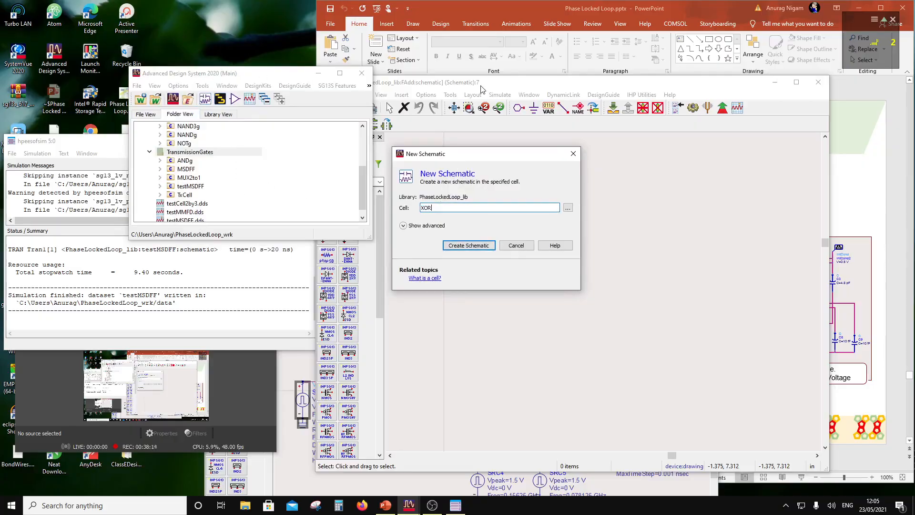
click(470, 245)
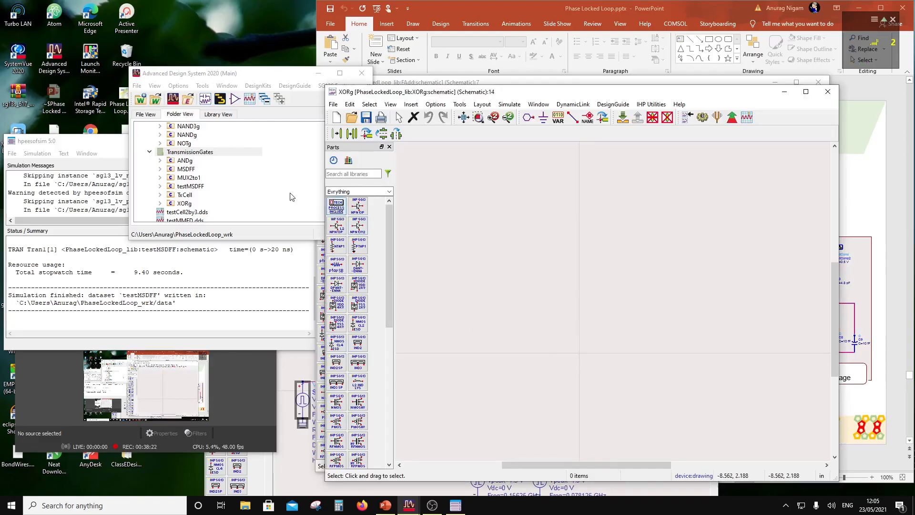
- Place a MUX2to1 instance X1 in the XORg schematic and move its label beside the symbol
click(186, 178)
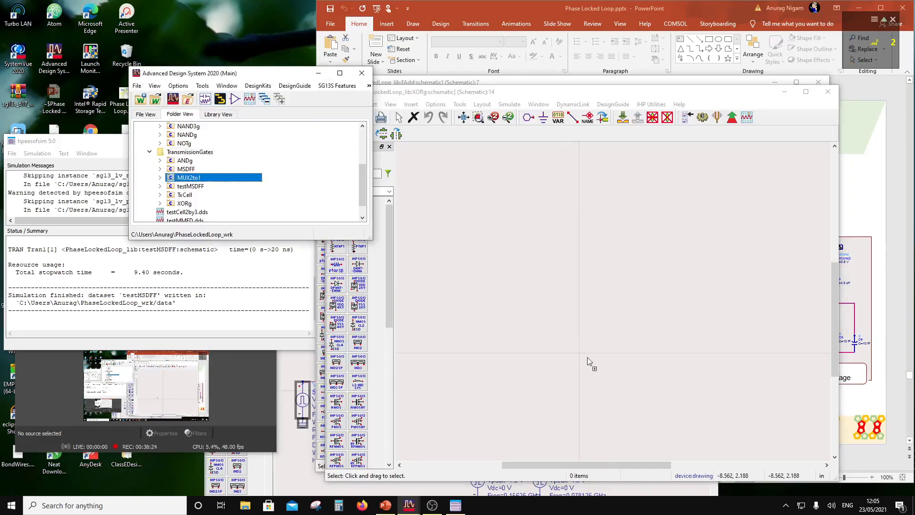
drag(617, 364, 588, 347)
scroll(587, 358, up, 2)
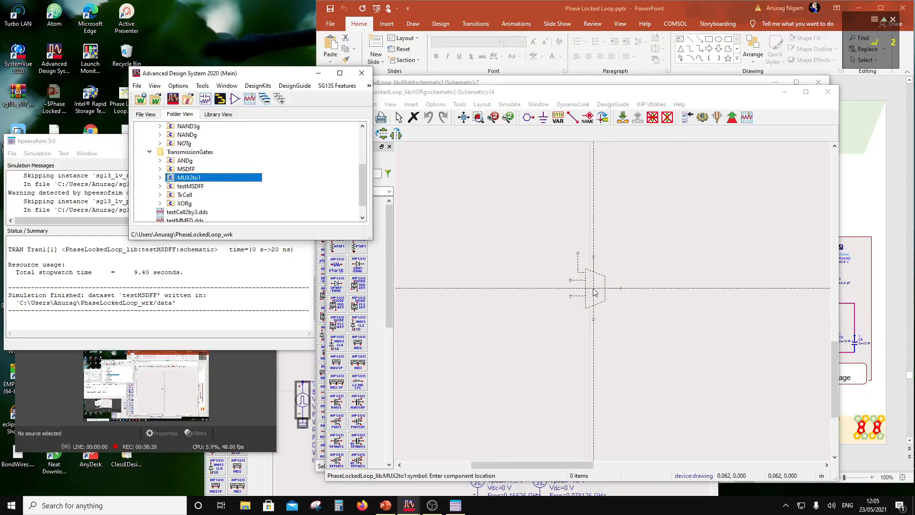
click(590, 292)
key(Escape)
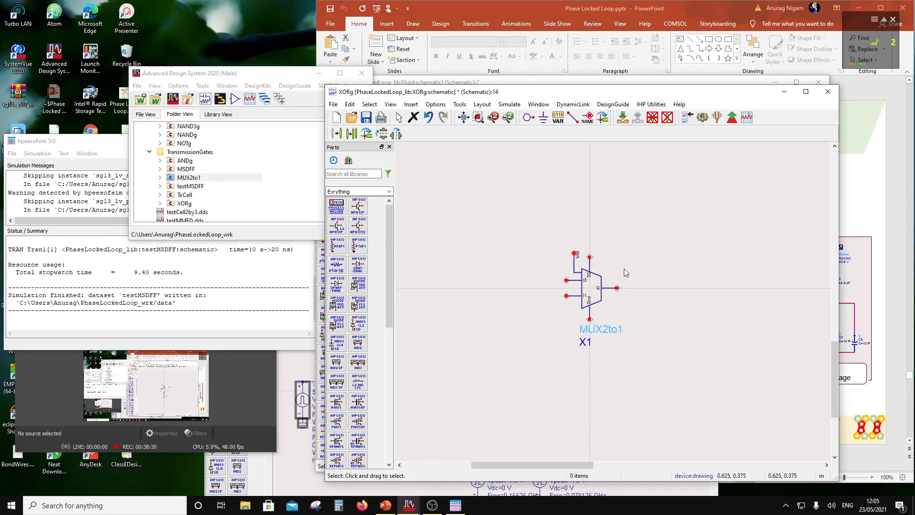
click(601, 293)
key(F5)
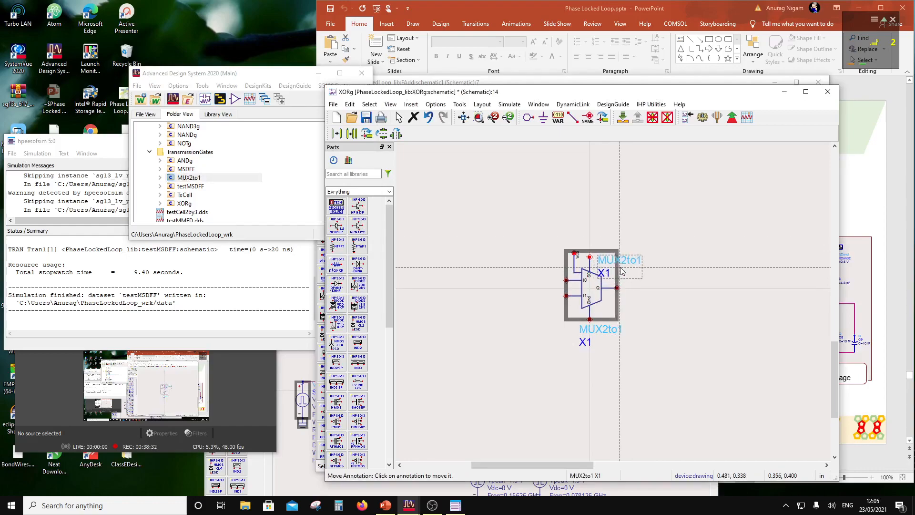
click(630, 270)
click(552, 288)
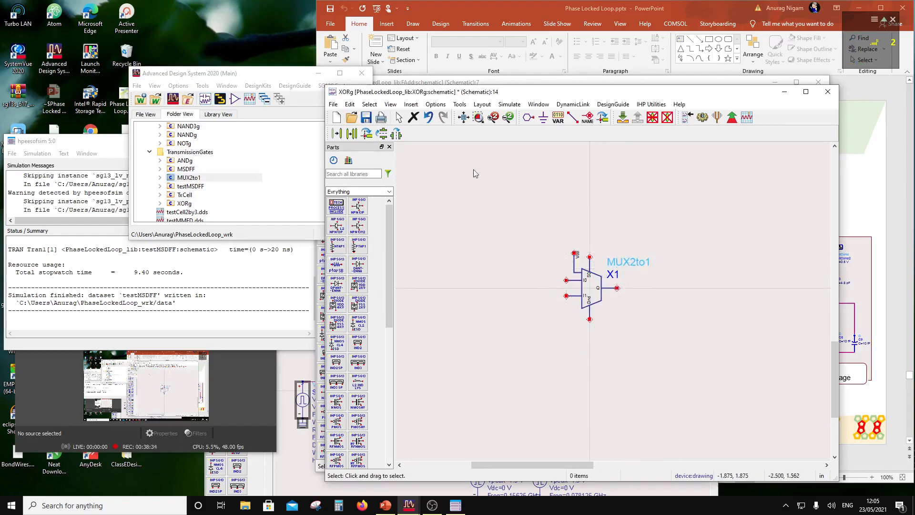
- Add input pins A and B stacked left of MUX2to1, then shift both upward
click(529, 118)
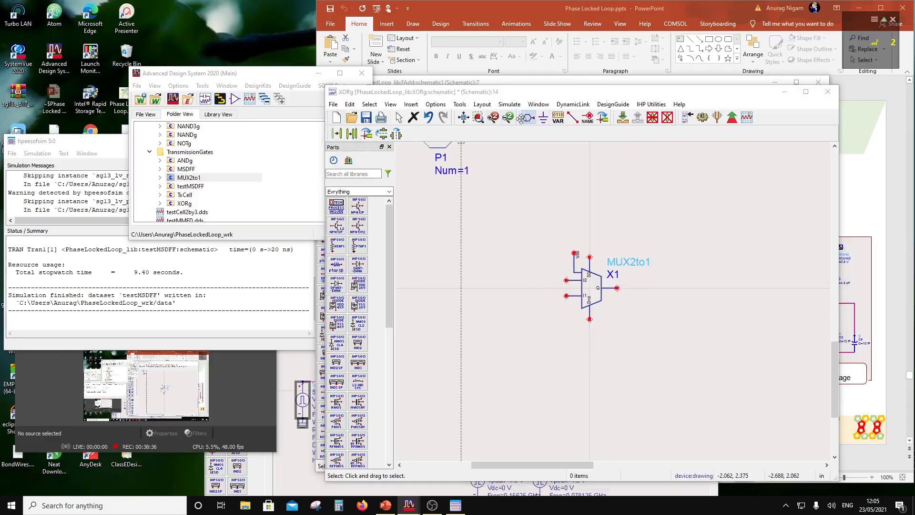
text(A)
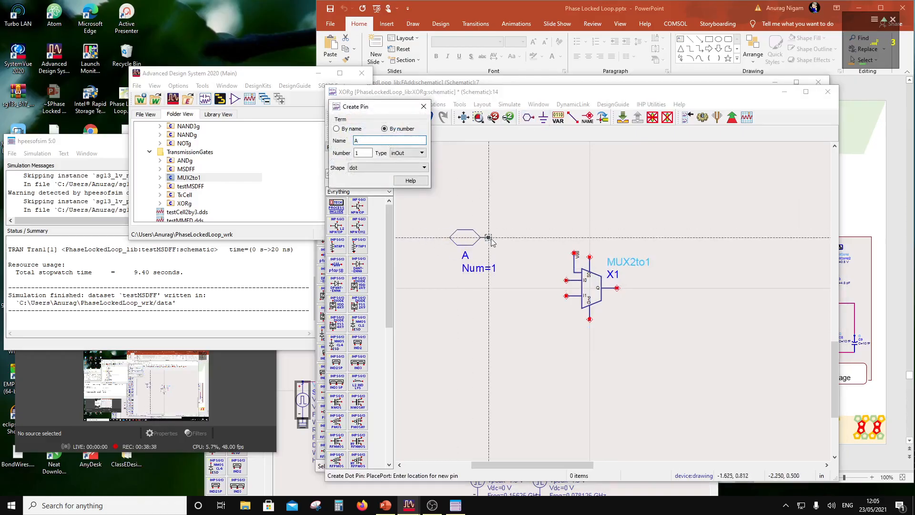
click(504, 218)
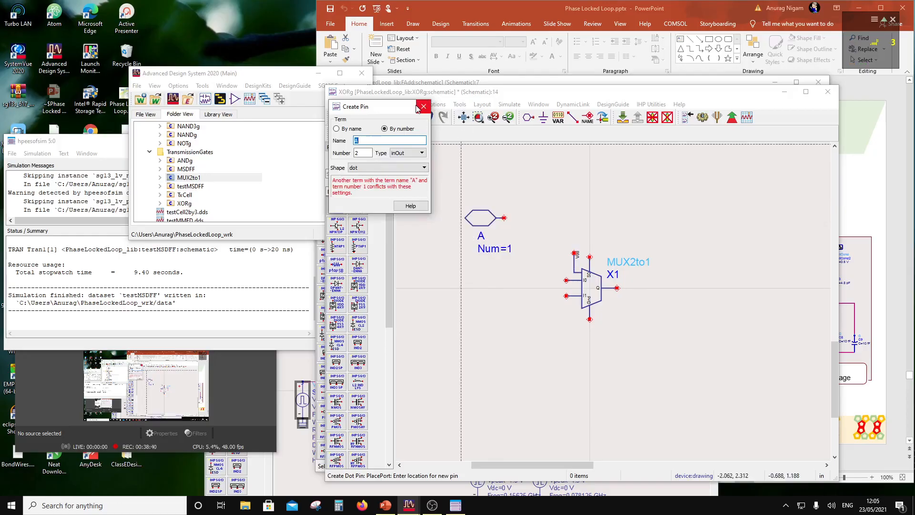
click(423, 107)
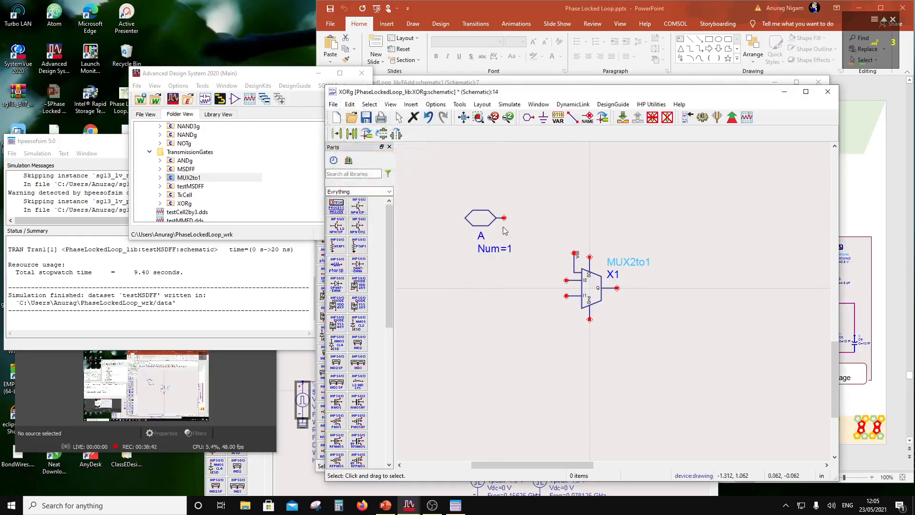
click(528, 117)
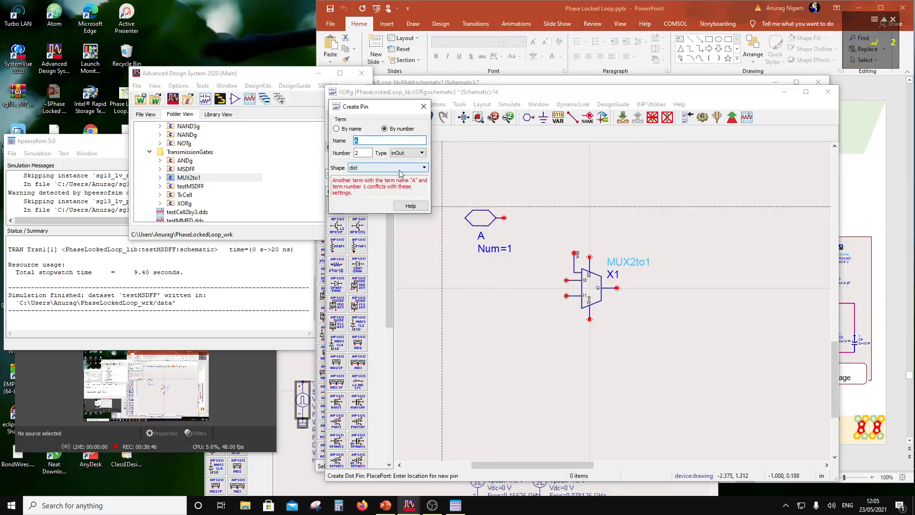
click(505, 265)
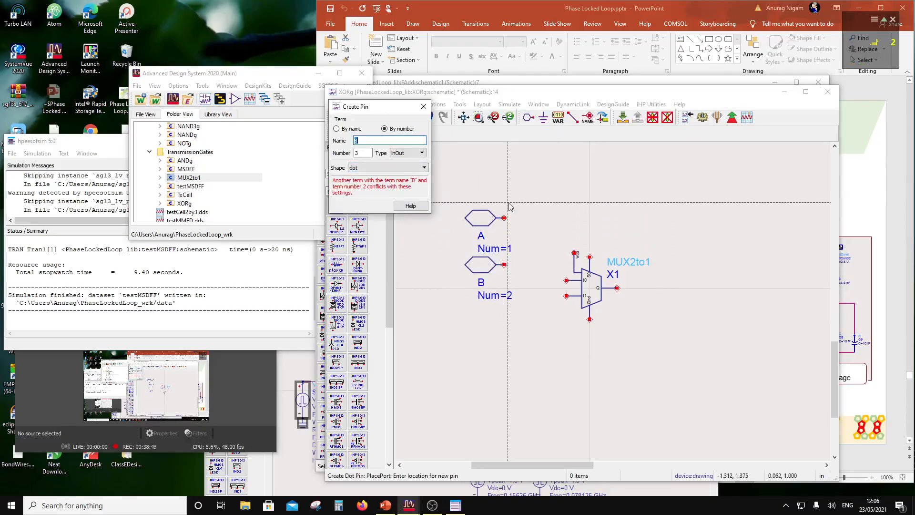
key(Escape)
drag(456, 188, 538, 308)
drag(485, 265, 483, 231)
click(562, 210)
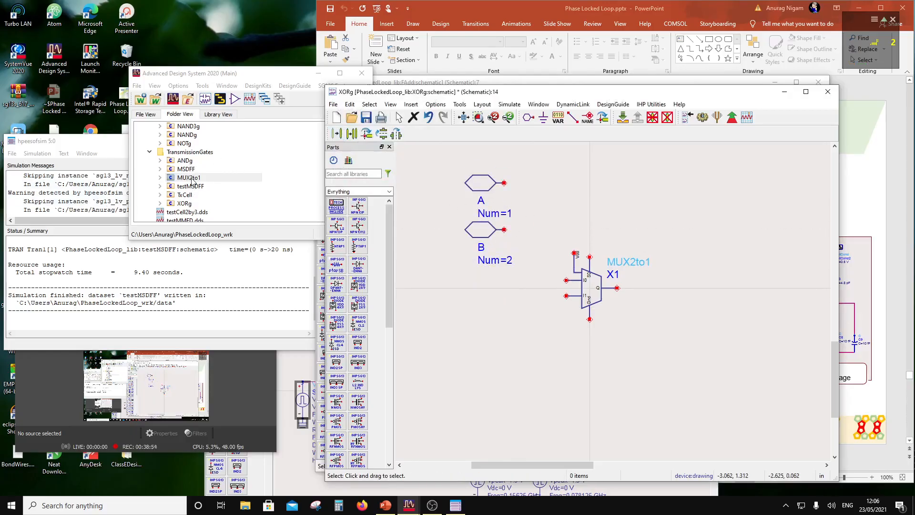
- Place NOTg inverters X2 and X3 beside pins A and B and reposition their labels
scroll(192, 180, up, 2)
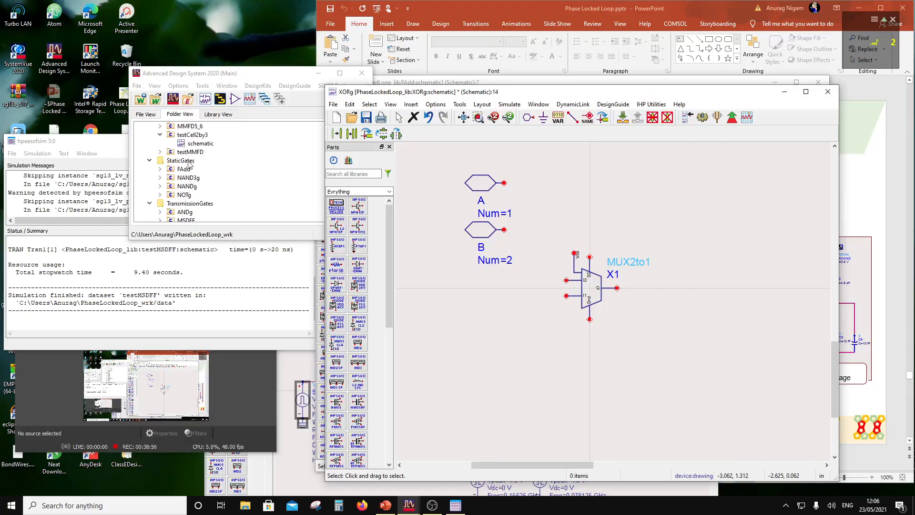
click(185, 195)
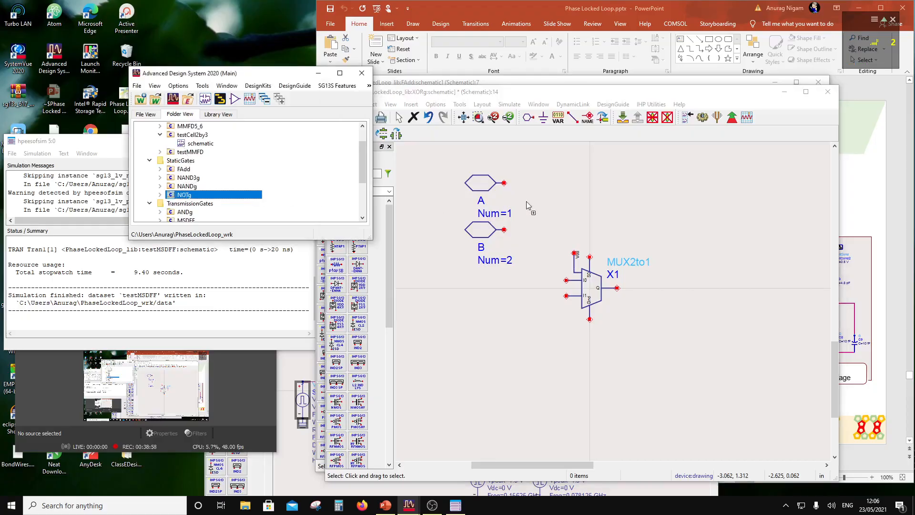
click(546, 185)
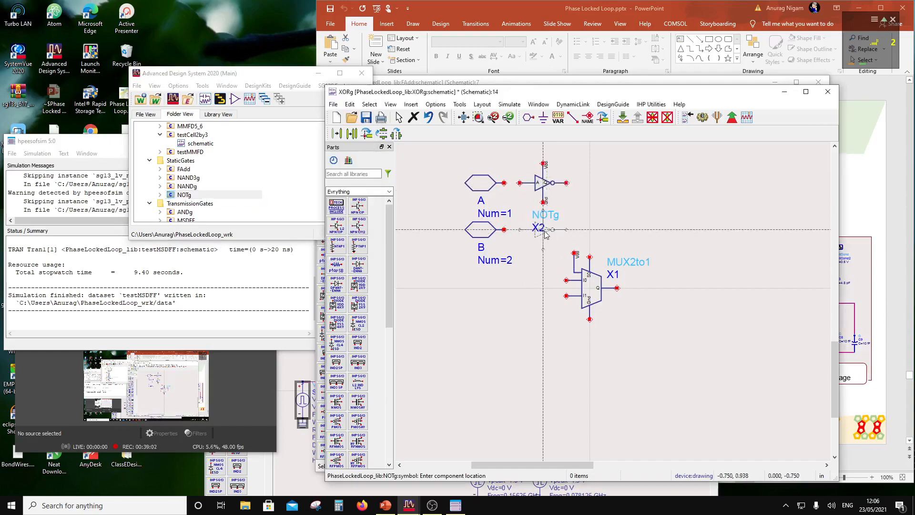
click(547, 234)
key(Escape)
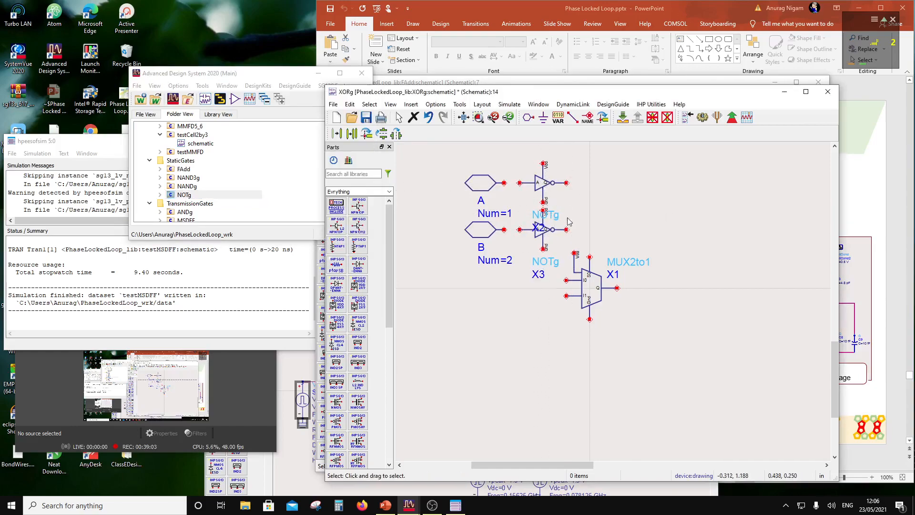
click(549, 239)
ctrl+click(548, 190)
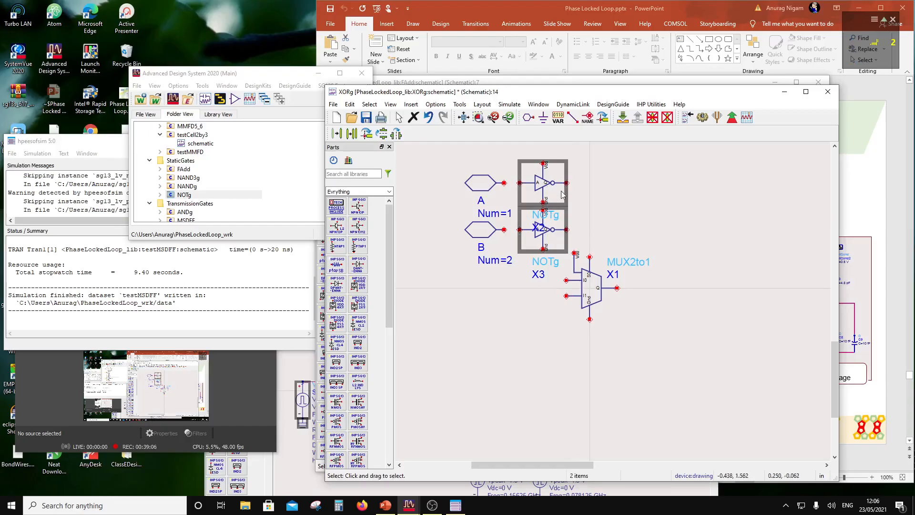
key(F5)
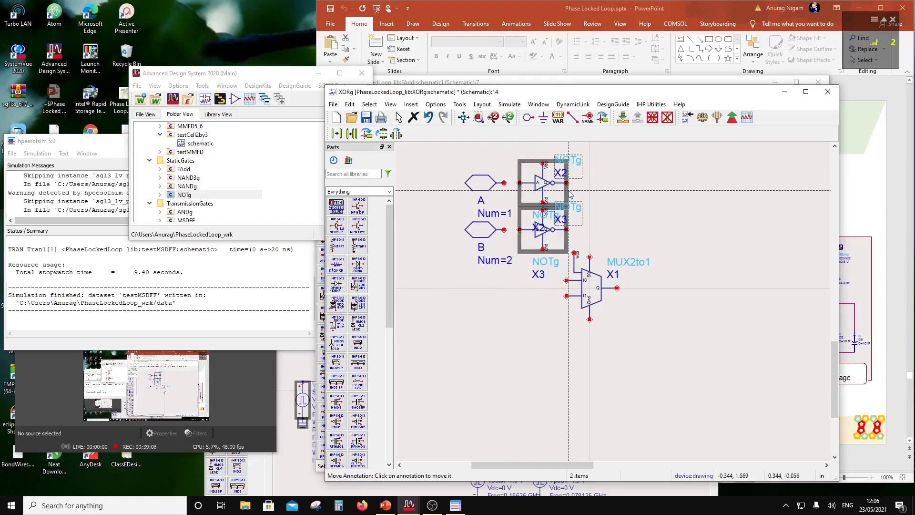
click(567, 193)
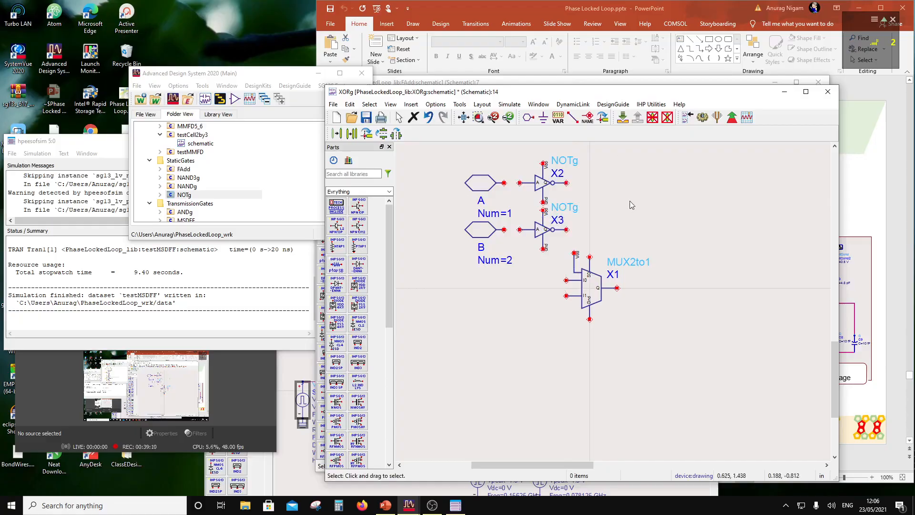
- Wire pin A to inverter X2's input and pin B to inverter X3's input
scroll(617, 276, down, 1)
scroll(609, 310, up, 1)
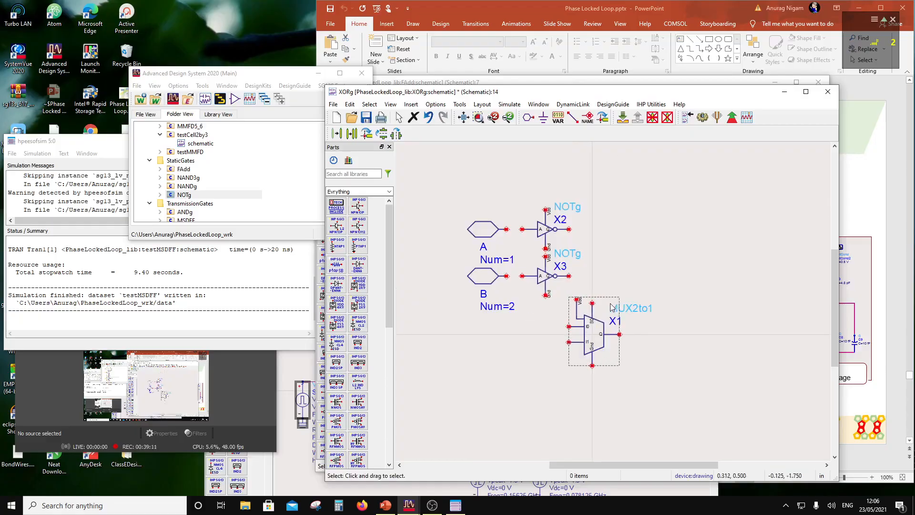
click(573, 117)
click(506, 229)
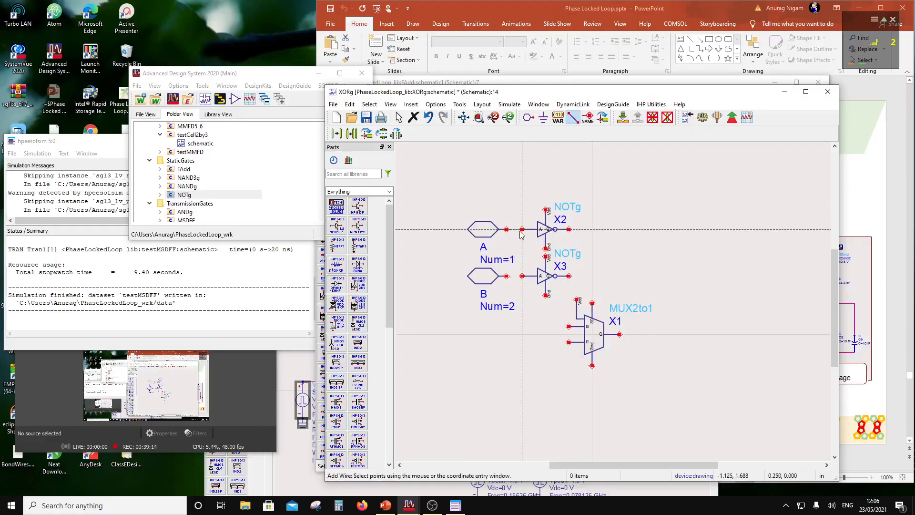
click(523, 229)
click(506, 276)
click(523, 276)
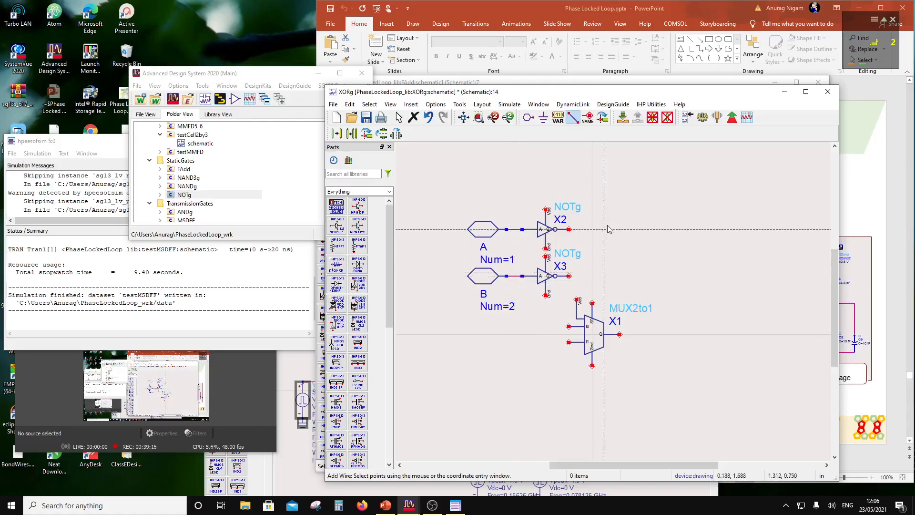
key(Escape)
- Copy inverter X3 as X4 right of MUX2to1 and wire the MUX output to it
click(532, 268)
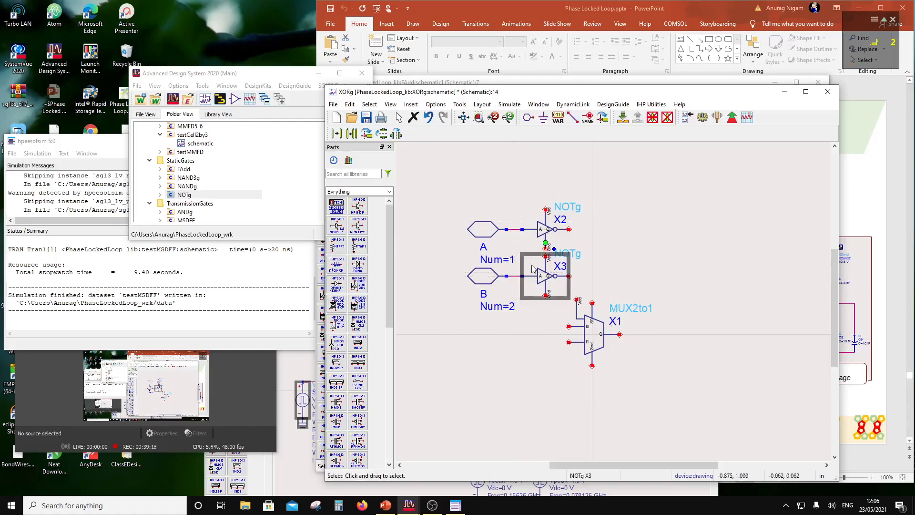
click(356, 136)
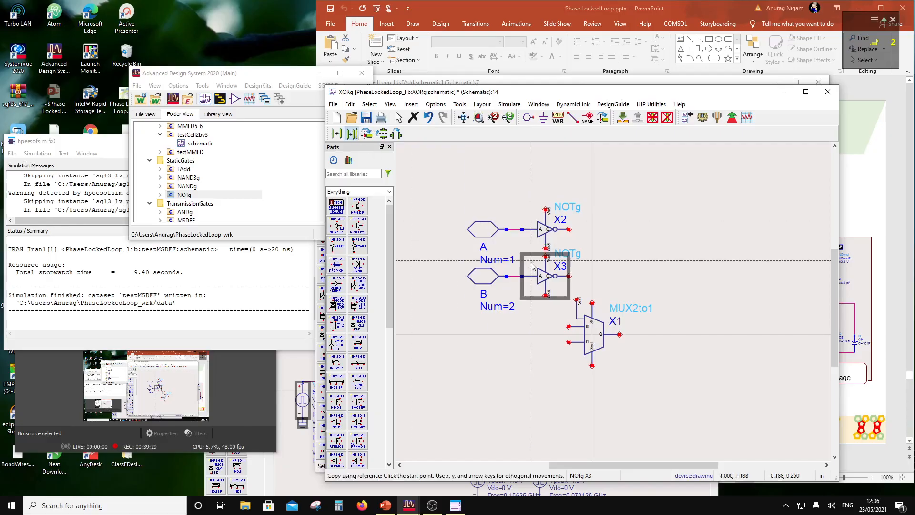
click(640, 336)
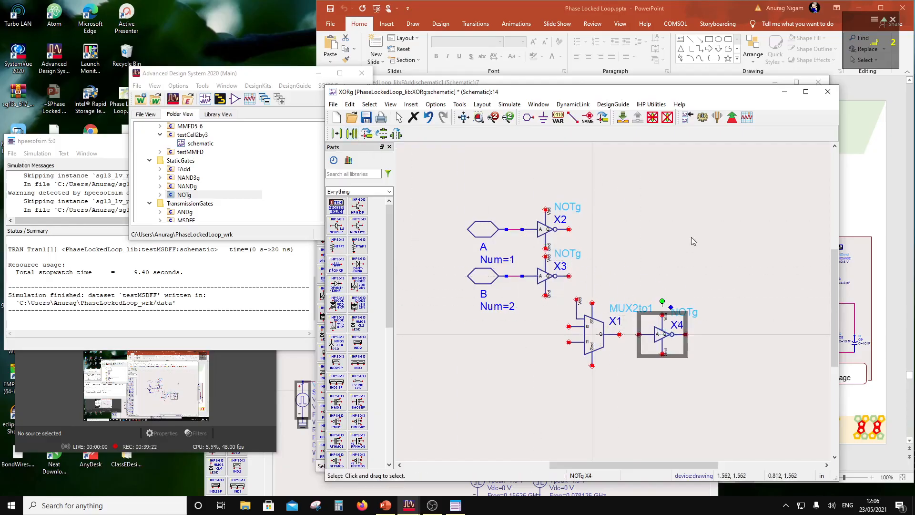
click(699, 231)
click(573, 118)
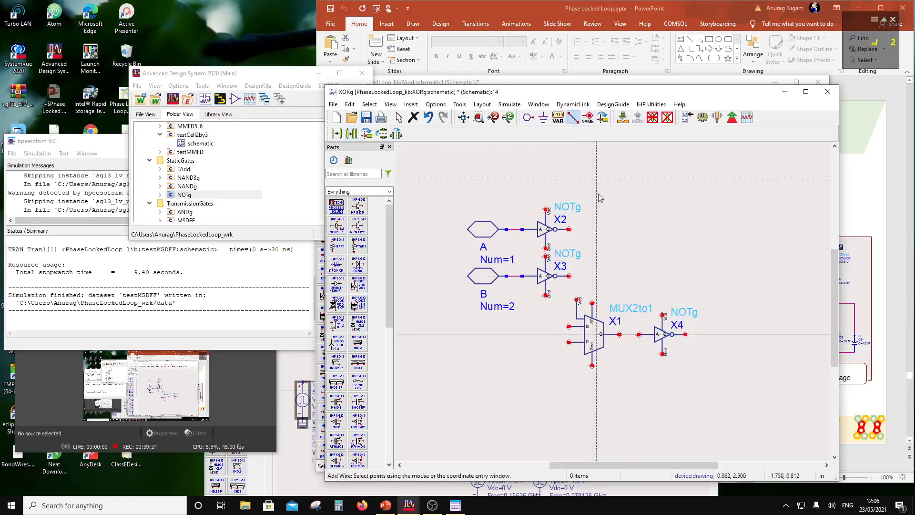
click(620, 334)
key(Escape)
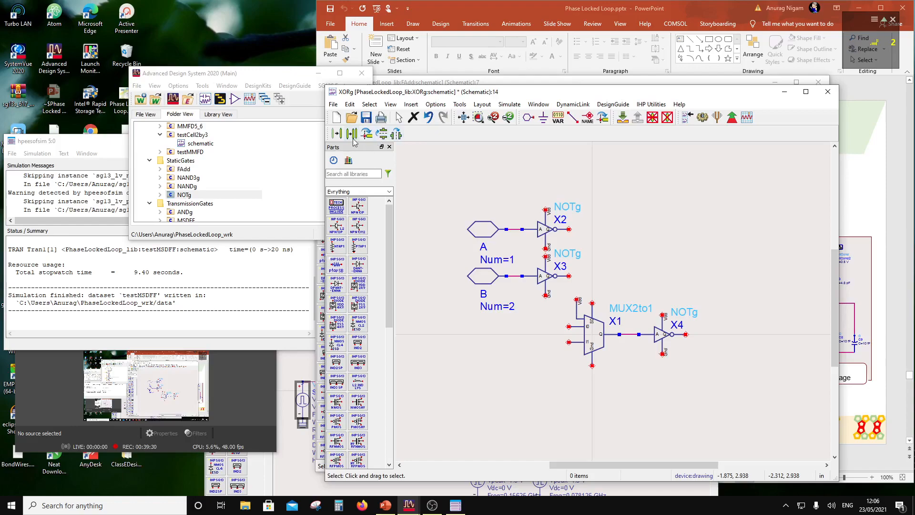
- Add output pin Q at inverter X4's output
click(529, 117)
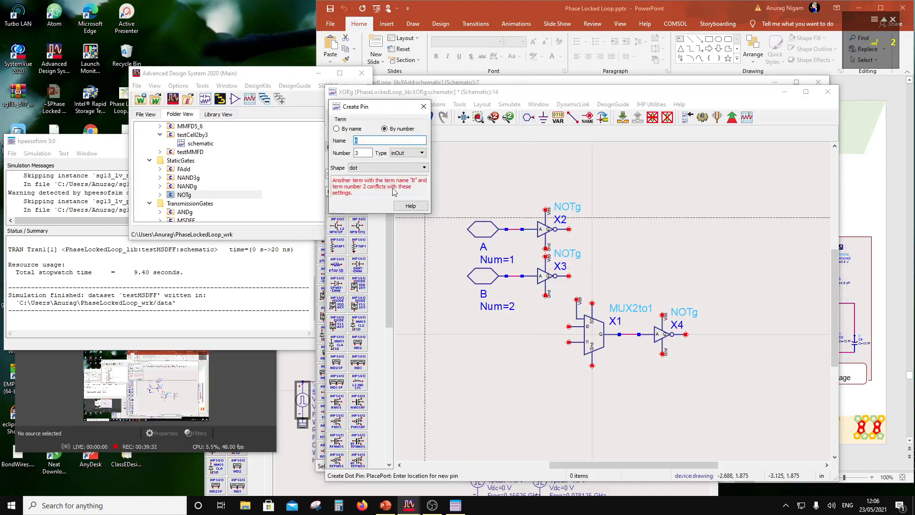
text(Q)
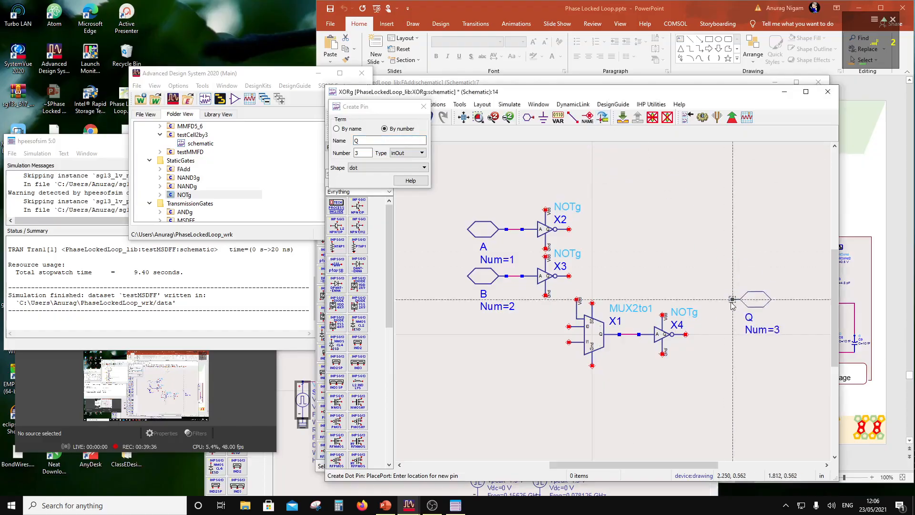
click(687, 335)
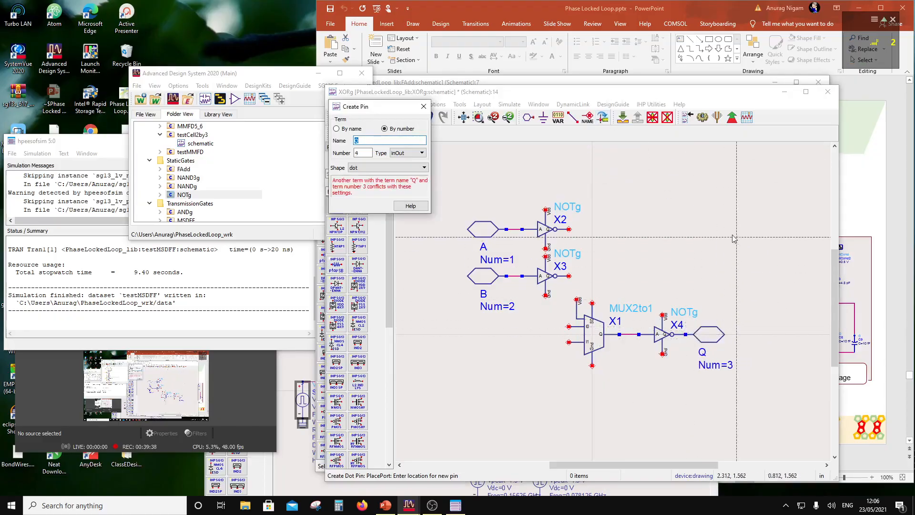
key(Escape)
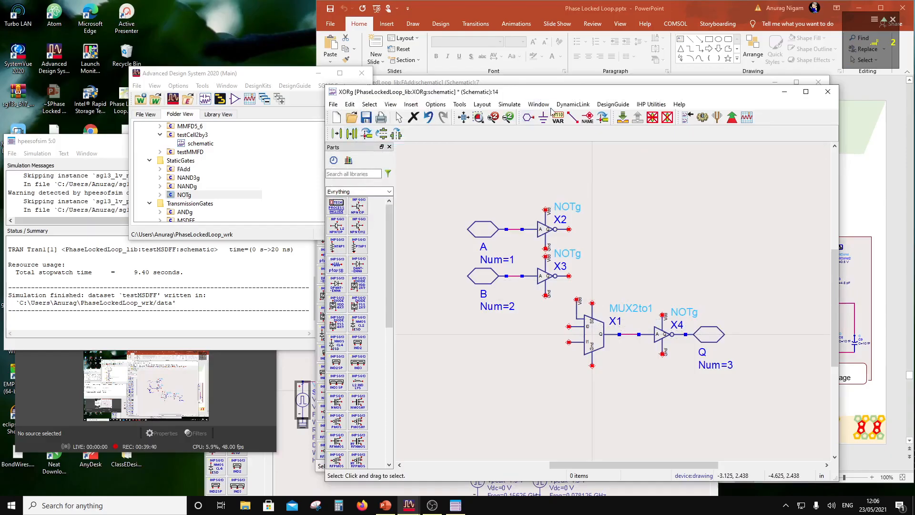
- Add Vdd and Gnd pins below pin B, Gnd beneath Vdd
click(526, 119)
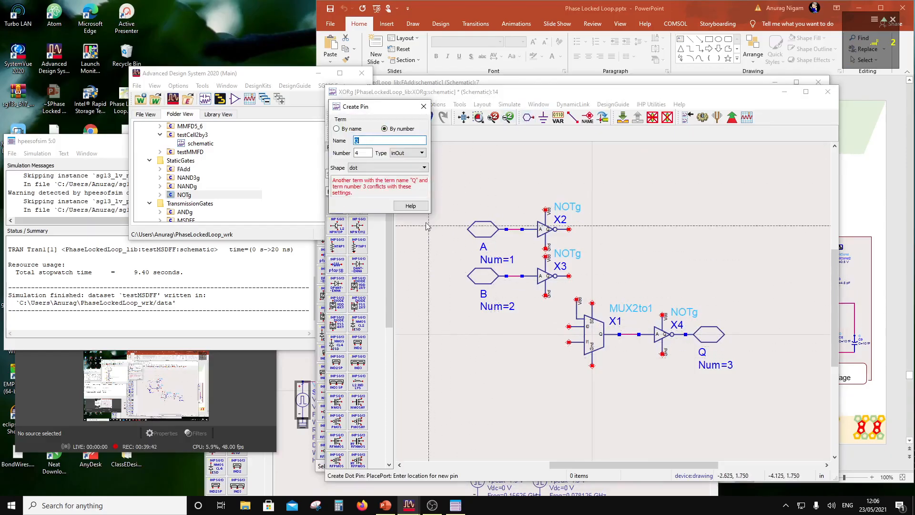
text(Vdd)
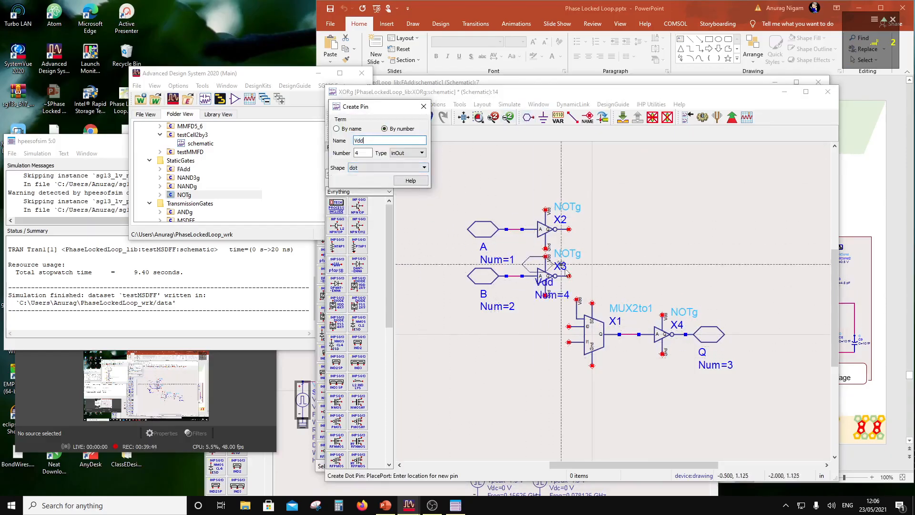
click(510, 328)
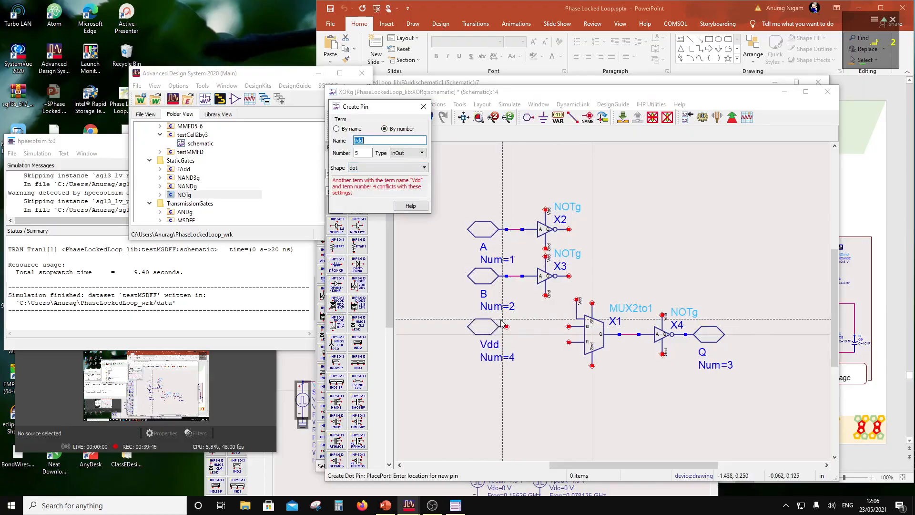
double_click(374, 142)
text(Gnd)
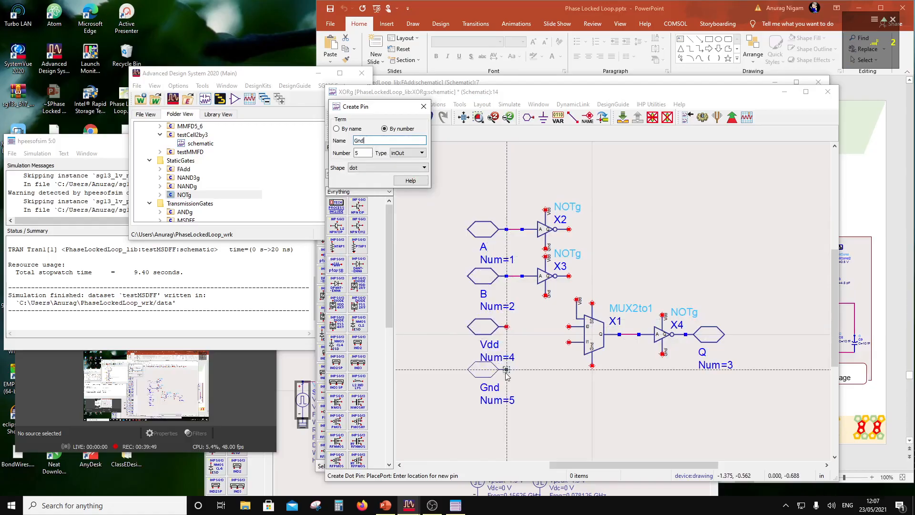
click(508, 375)
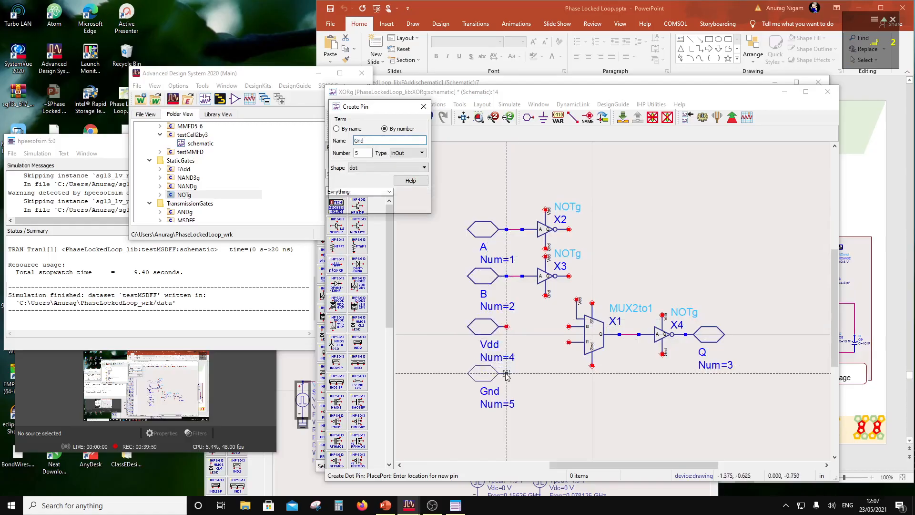
key(Escape)
- Label the Vdd port wire and the supply pins of X1, X4, X3 and X2 as Vdd
click(588, 119)
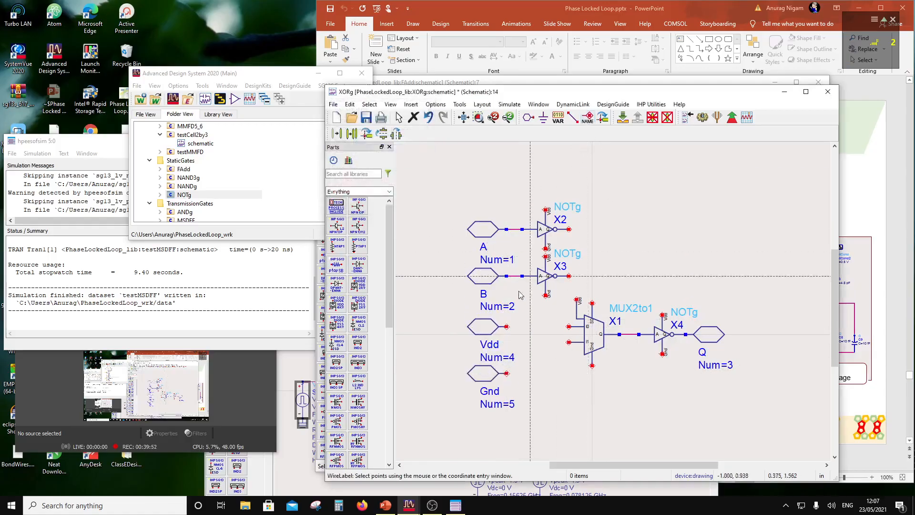
click(507, 328)
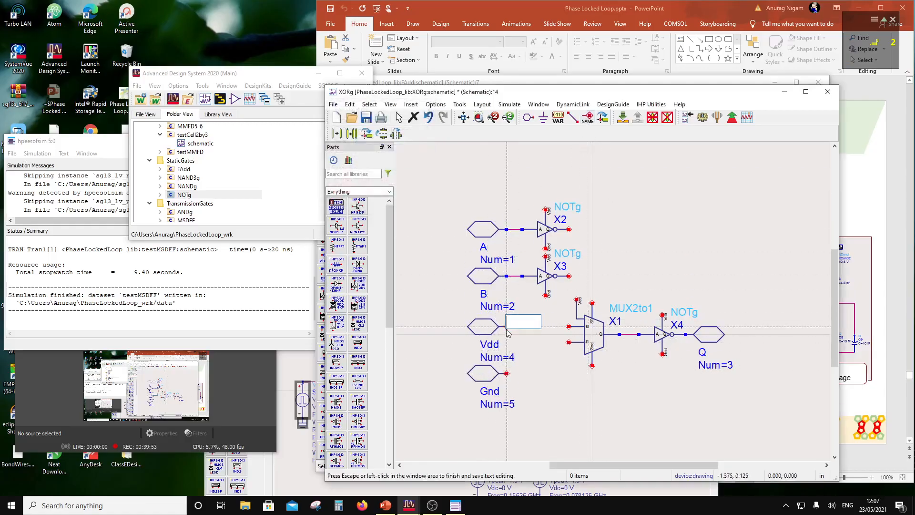
text(Vdd)
click(551, 329)
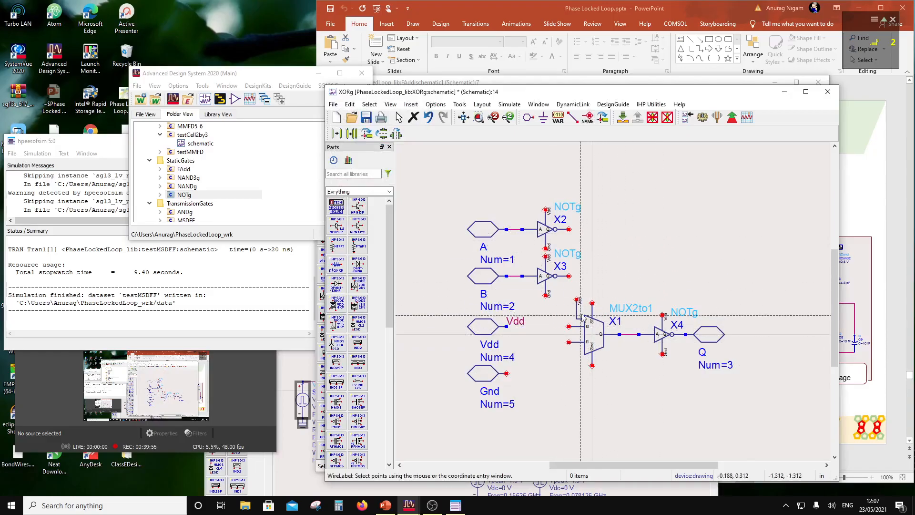
click(577, 300)
click(663, 314)
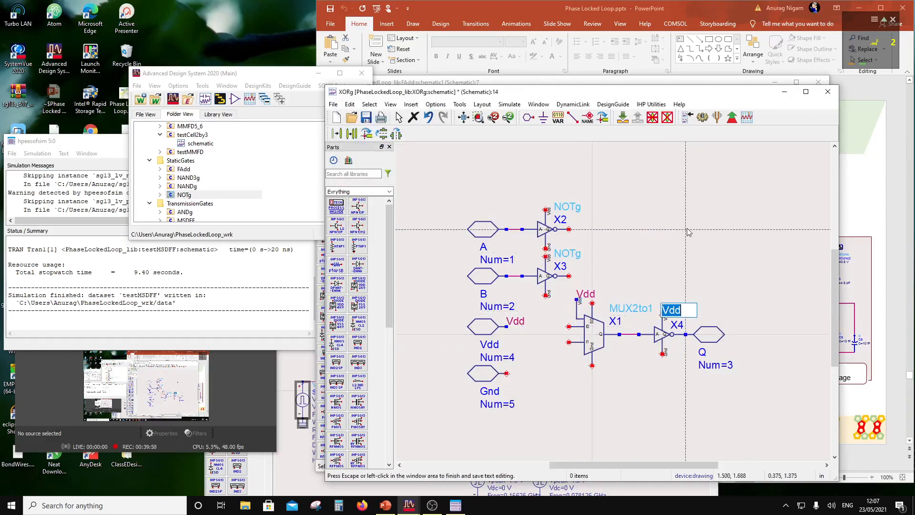
click(687, 230)
click(546, 256)
click(623, 200)
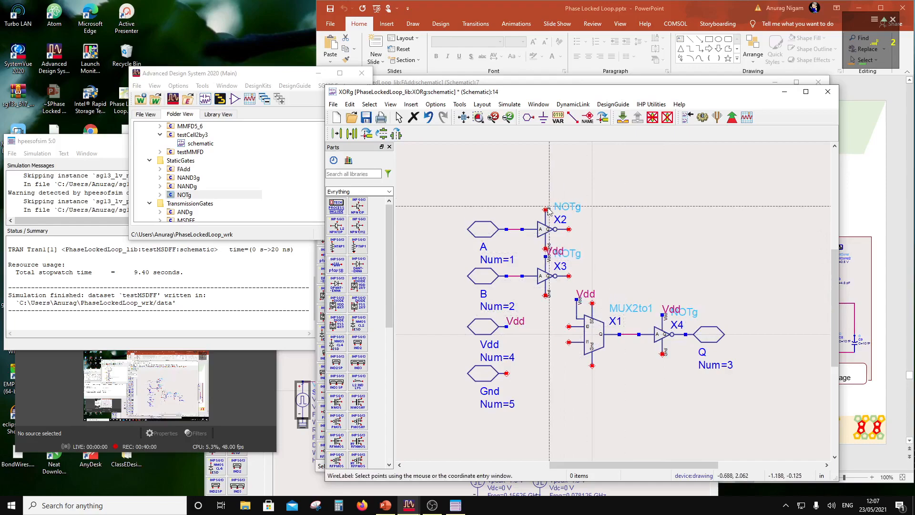
click(547, 209)
click(506, 267)
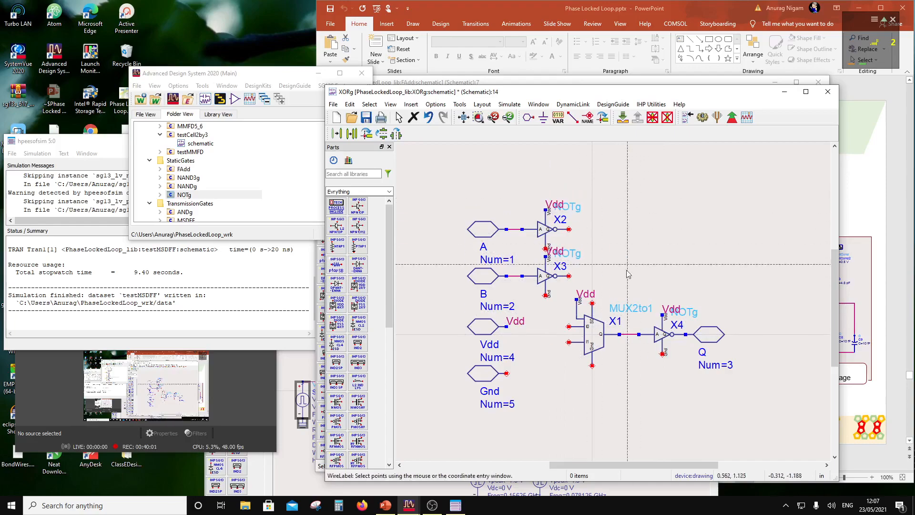
- Label the Gnd port wire and the ground pins of X1, X4, X3 and X2 as Gnd
click(507, 373)
text(G)
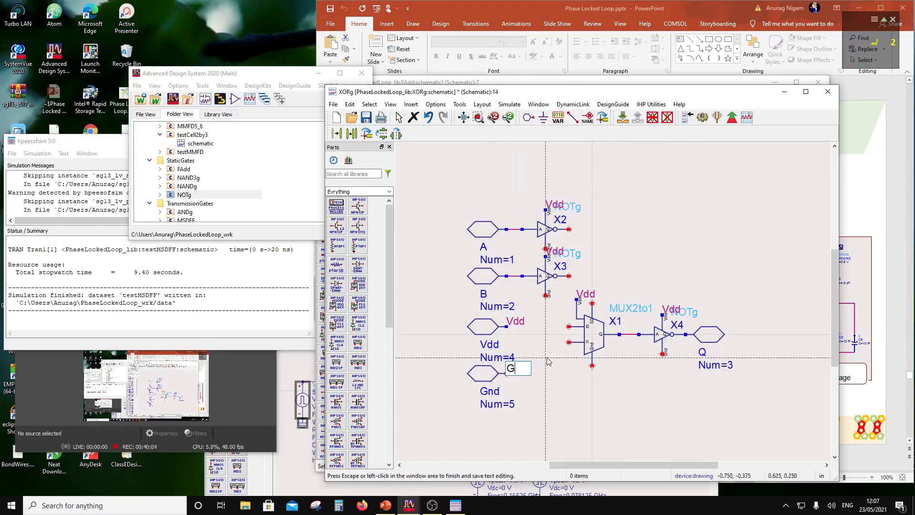
text(nd)
click(599, 348)
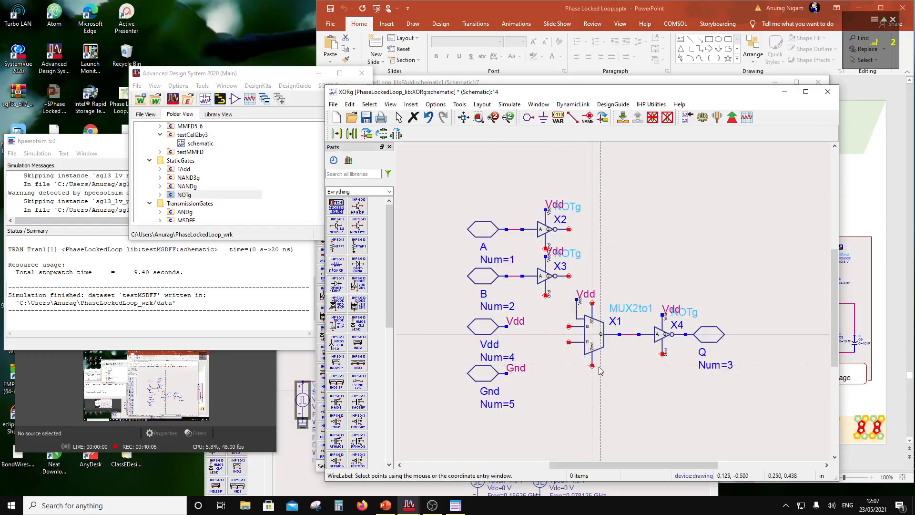
click(593, 365)
click(609, 381)
click(663, 354)
click(658, 384)
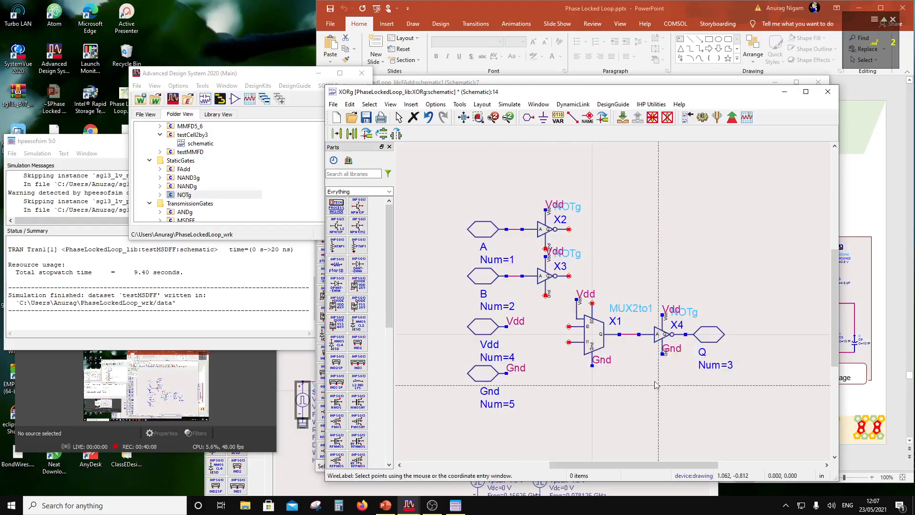
click(546, 296)
click(542, 328)
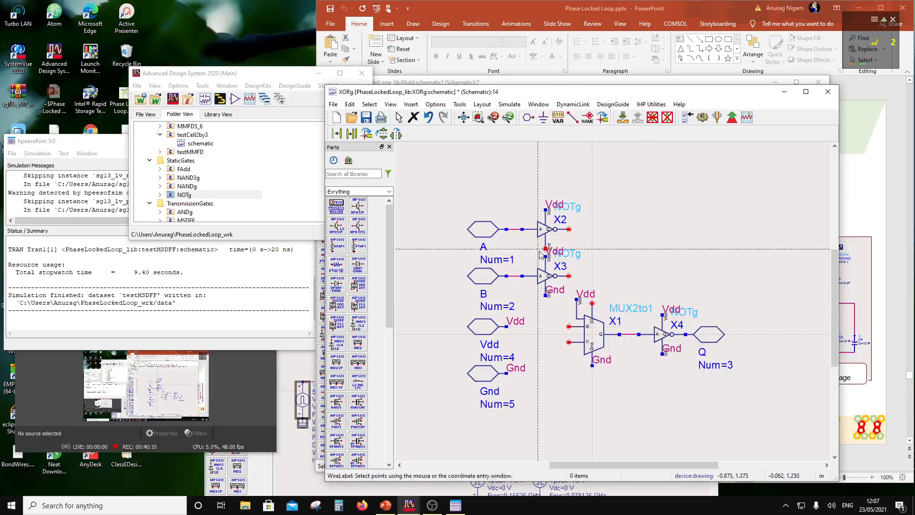
click(546, 248)
click(599, 276)
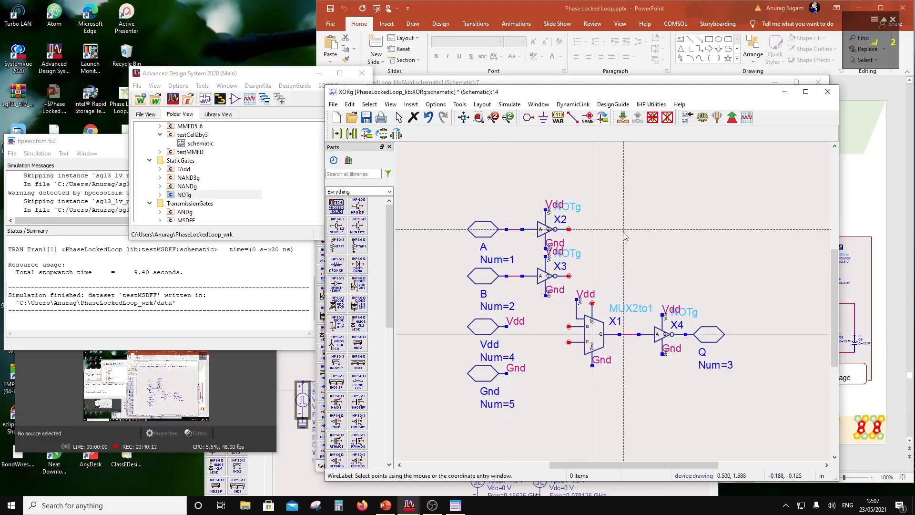
key(Escape)
- Move the Vdd labels of X3 and X2 left, clear of the gates
drag(560, 253, 534, 263)
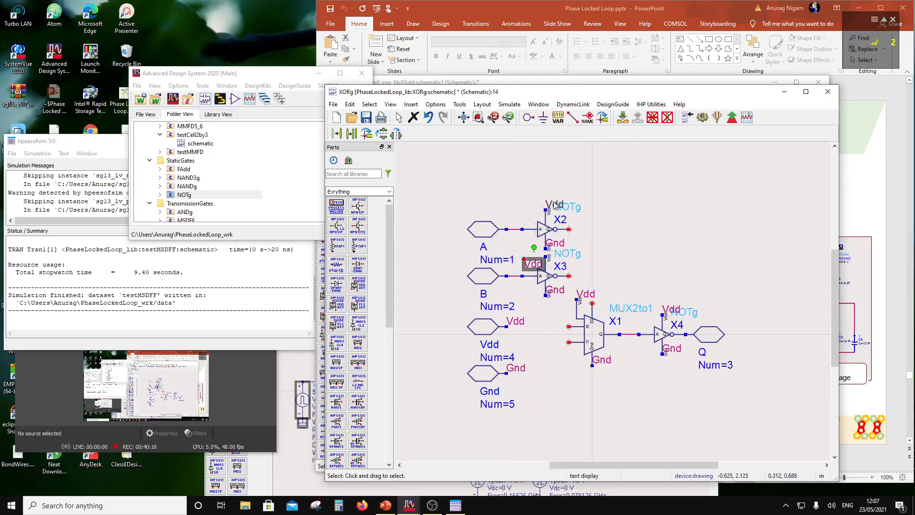
drag(556, 206, 535, 204)
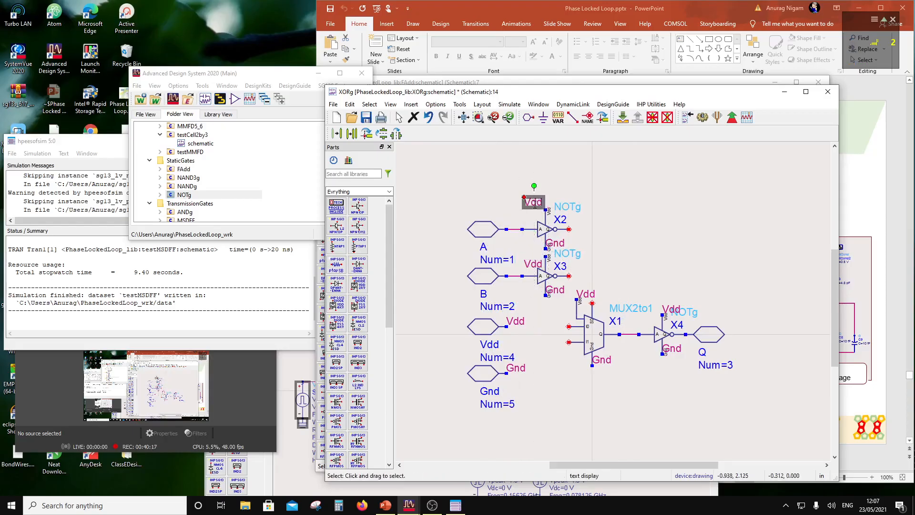
click(608, 258)
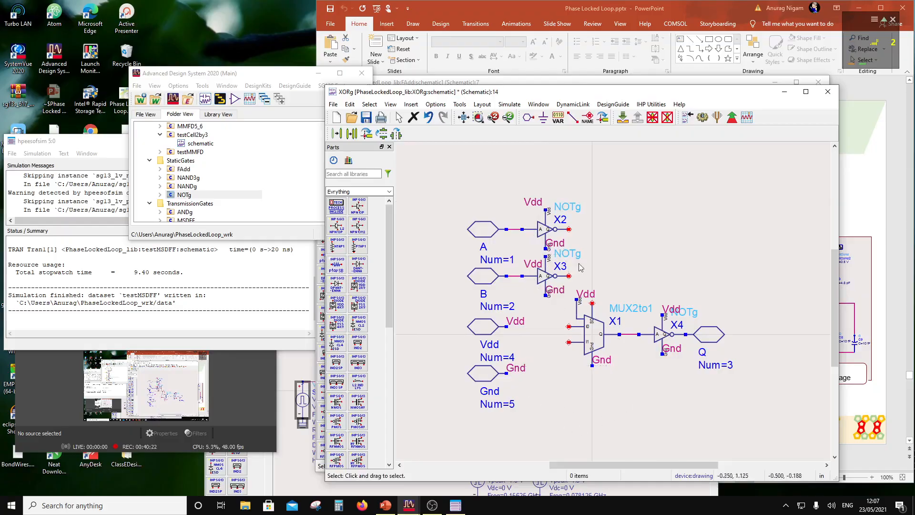
- Label the A and B wires a and b, and inverter outputs ab and bb
click(587, 118)
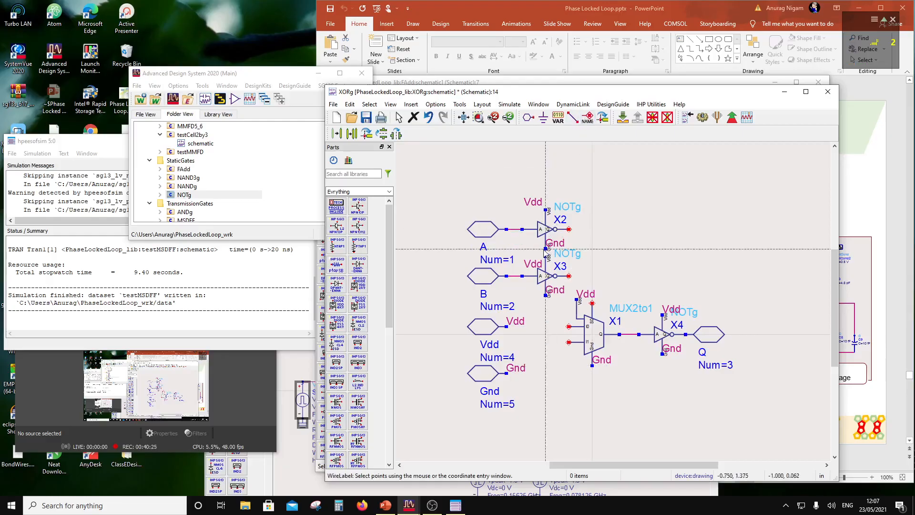
click(514, 232)
text(a)
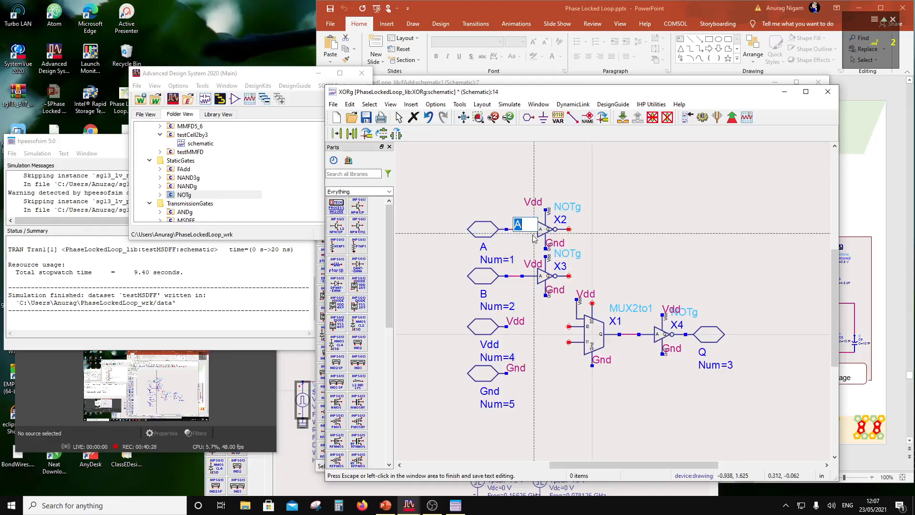
click(569, 229)
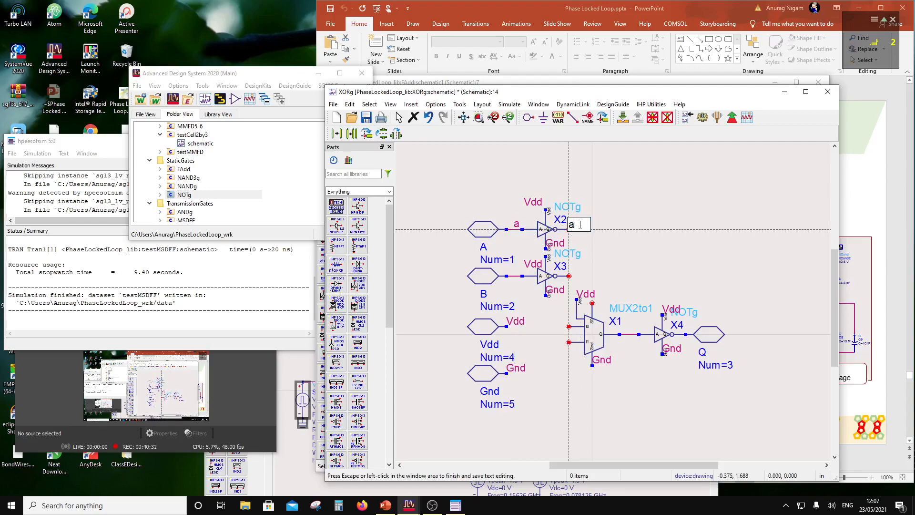
click(658, 182)
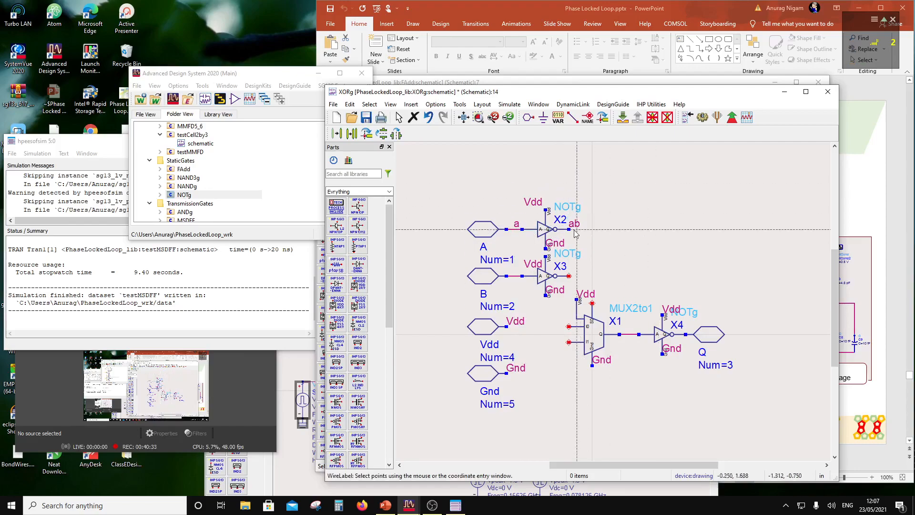
click(515, 277)
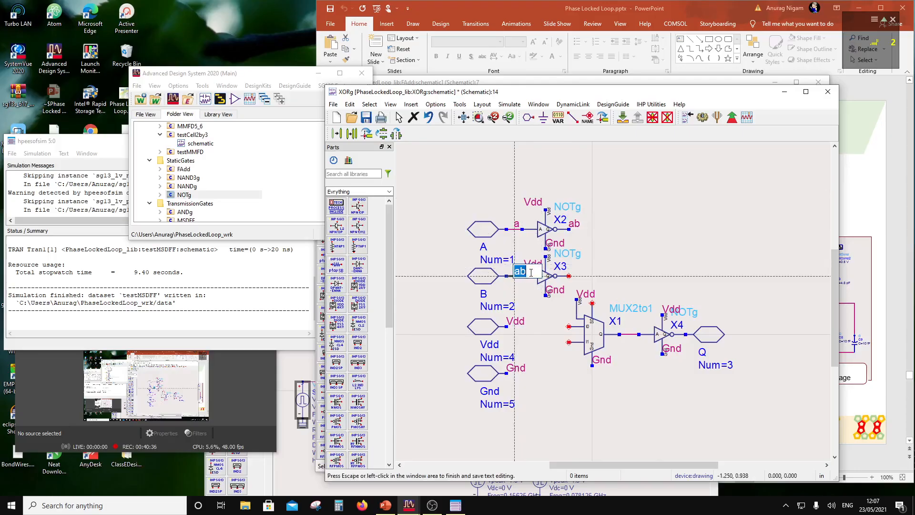
text(b)
click(569, 276)
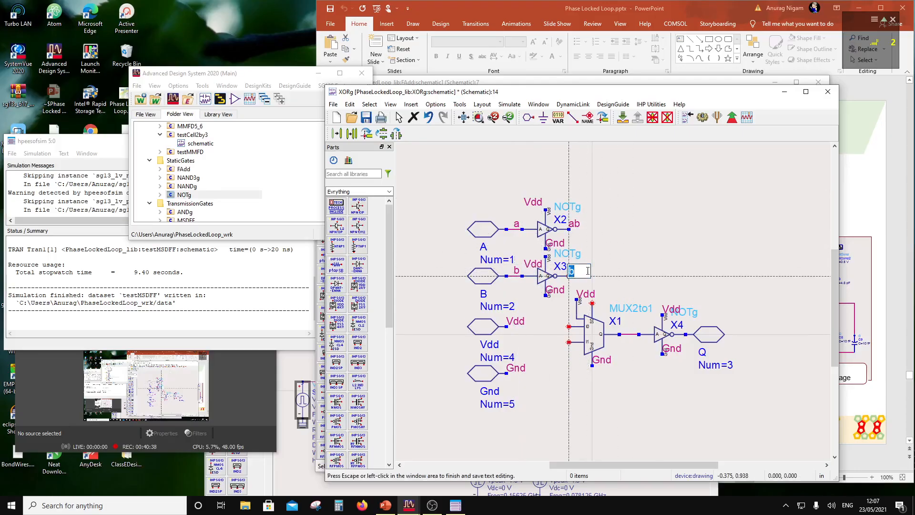
text(b)
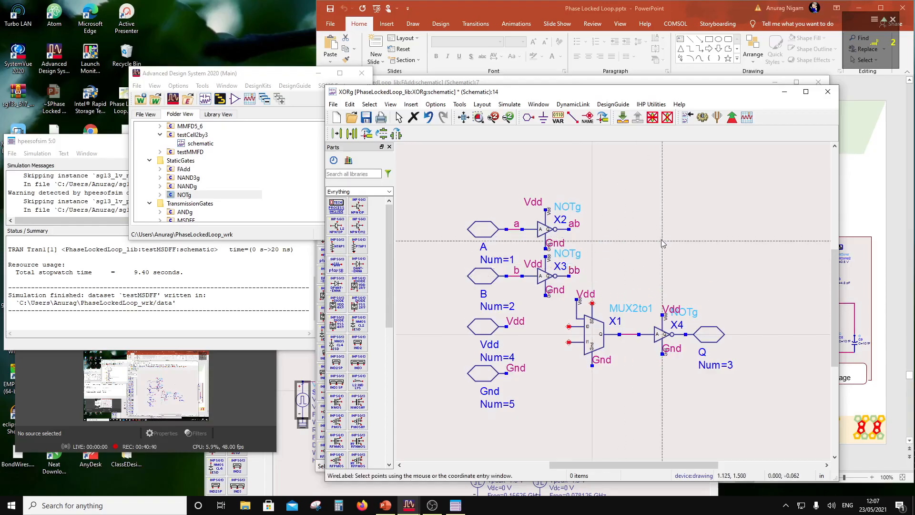
click(678, 225)
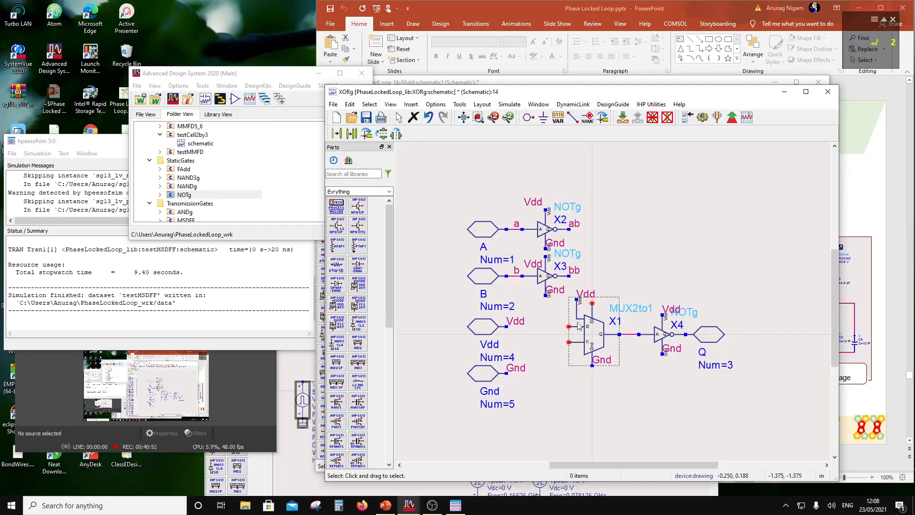
- Label MUX X1's inputs a, b and bb
click(595, 119)
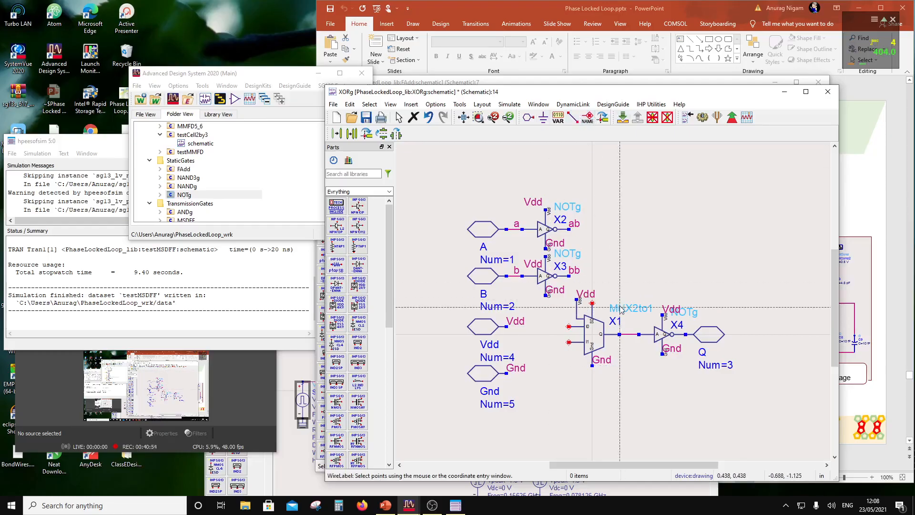
click(592, 303)
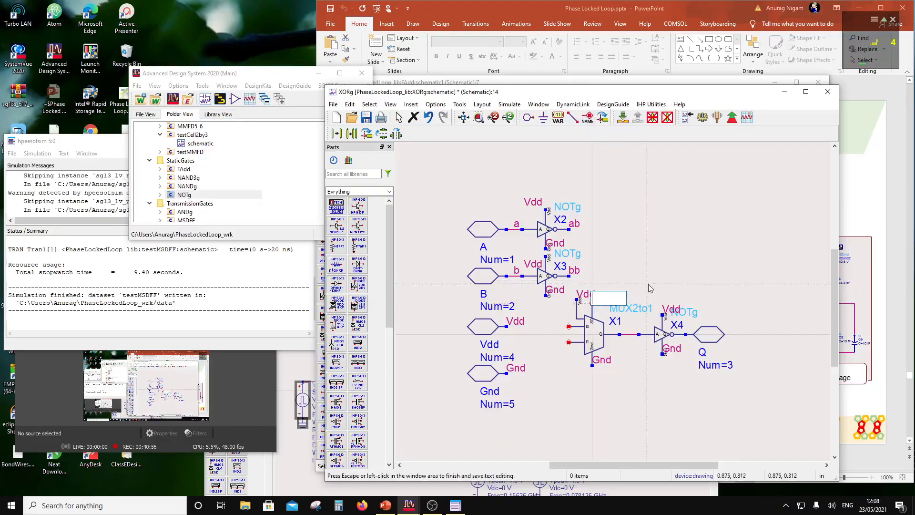
text(a)
key(Return)
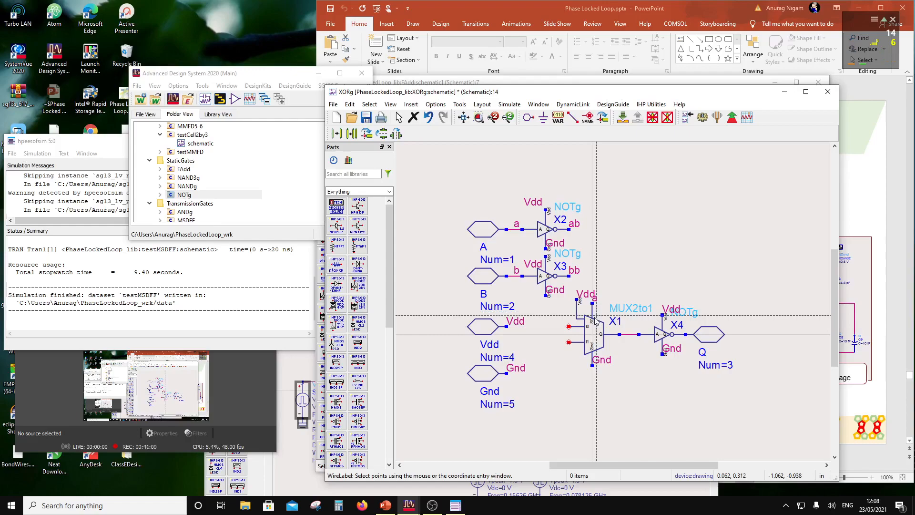
click(568, 343)
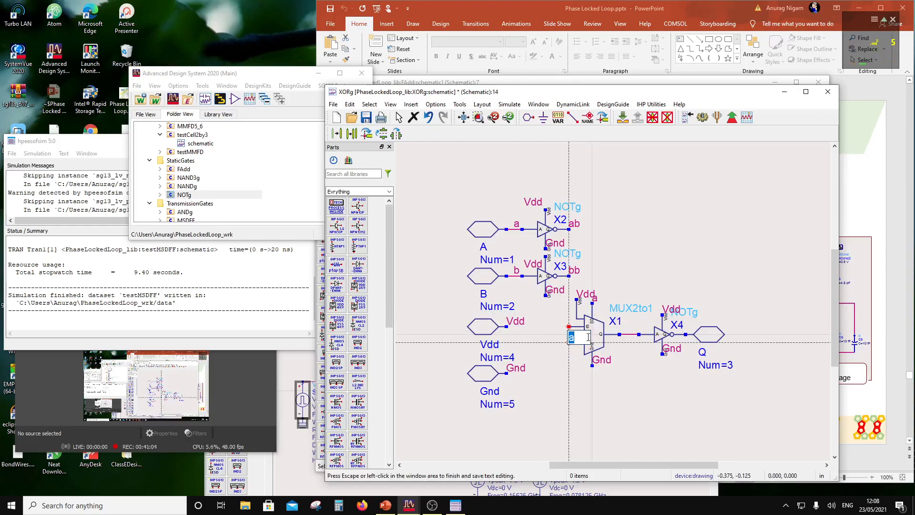
click(663, 276)
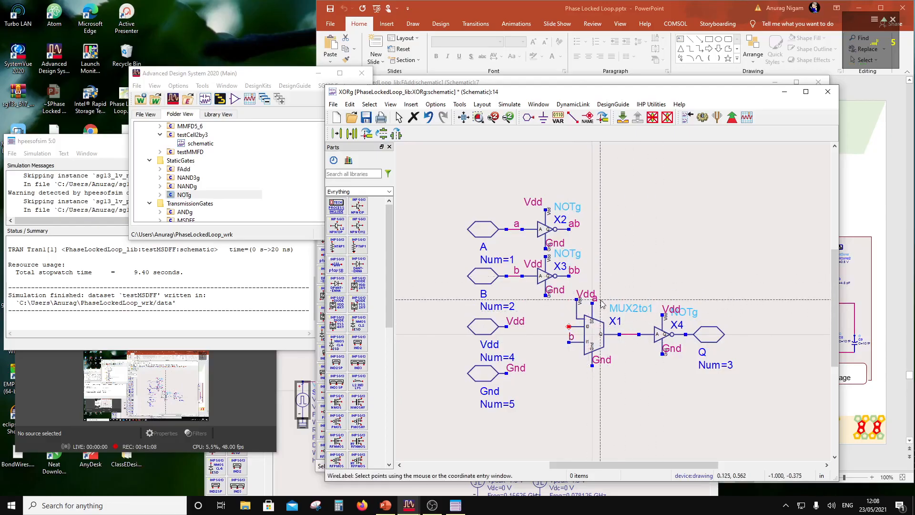
click(570, 328)
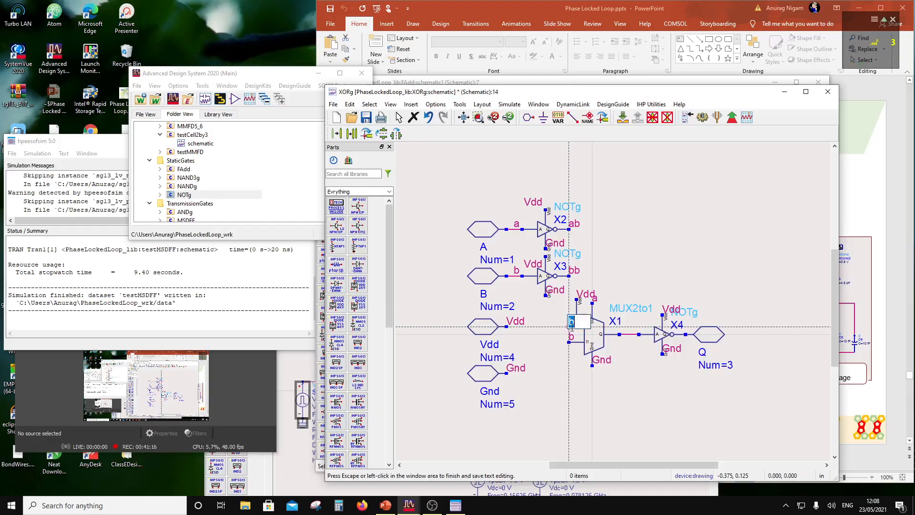
text(bb)
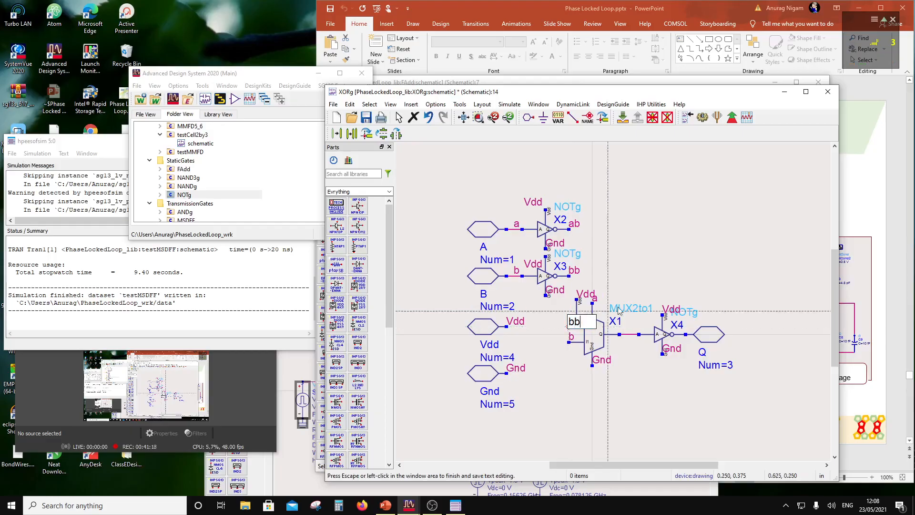
click(647, 291)
key(Escape)
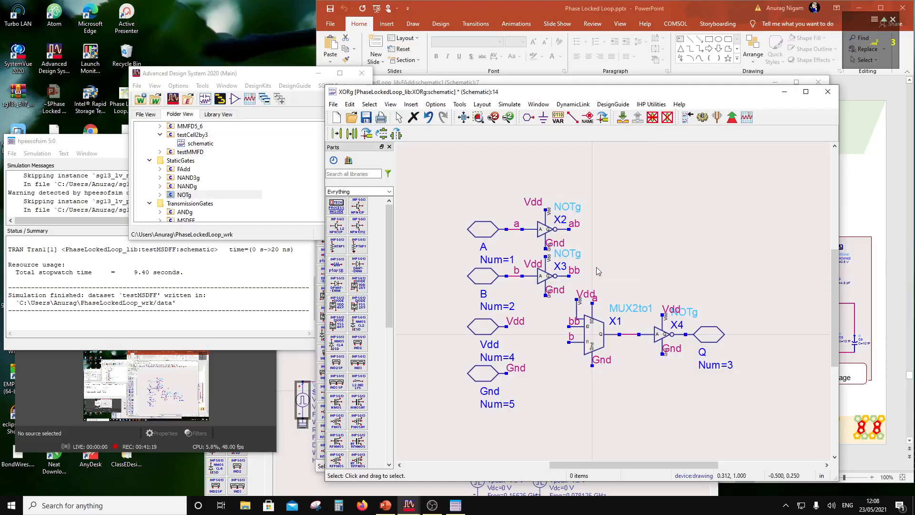
- Delete inverter X2, nudge X1's Vdd label above its pin, and save the XORg schematic
click(543, 236)
key(Delete)
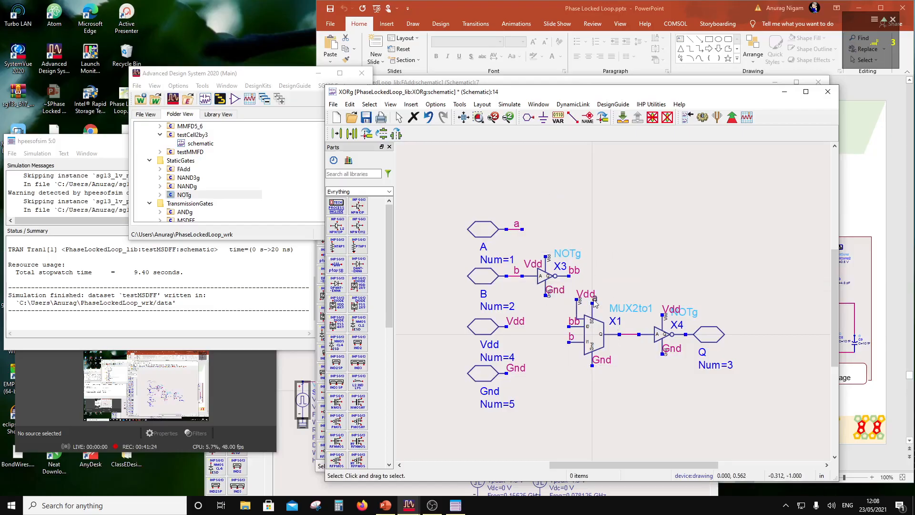
mouse_move(580, 295)
mouse_down()
mouse_move(572, 297)
mouse_move(580, 294)
mouse_up()
click(617, 294)
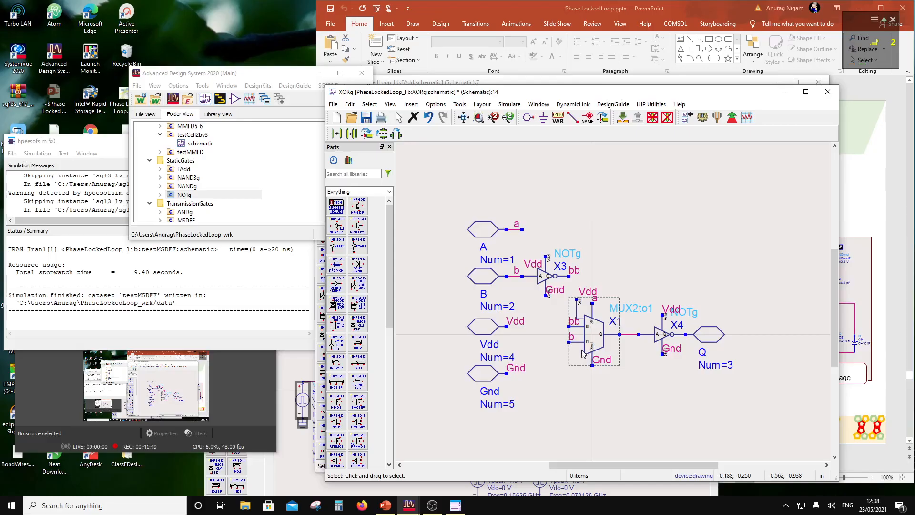
click(366, 118)
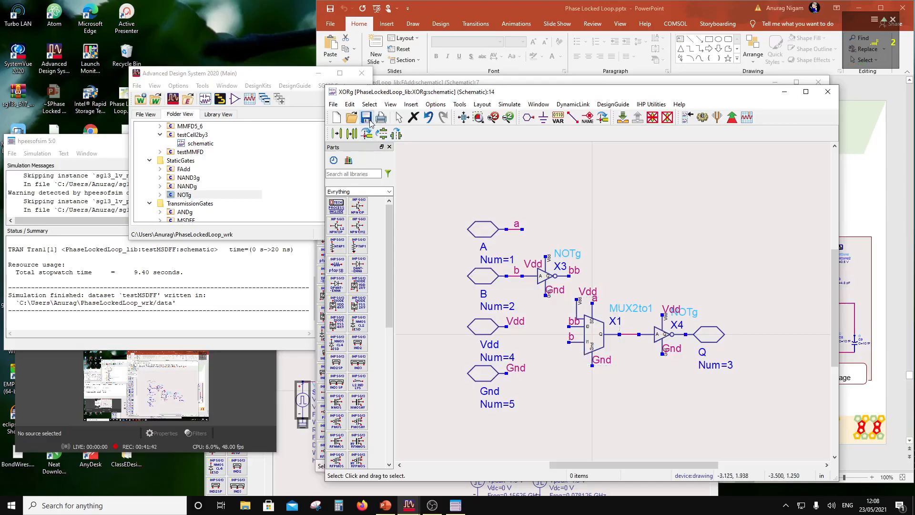
- Close the XORg schematic and create a new testXOR schematic in TransmissionGates
click(826, 92)
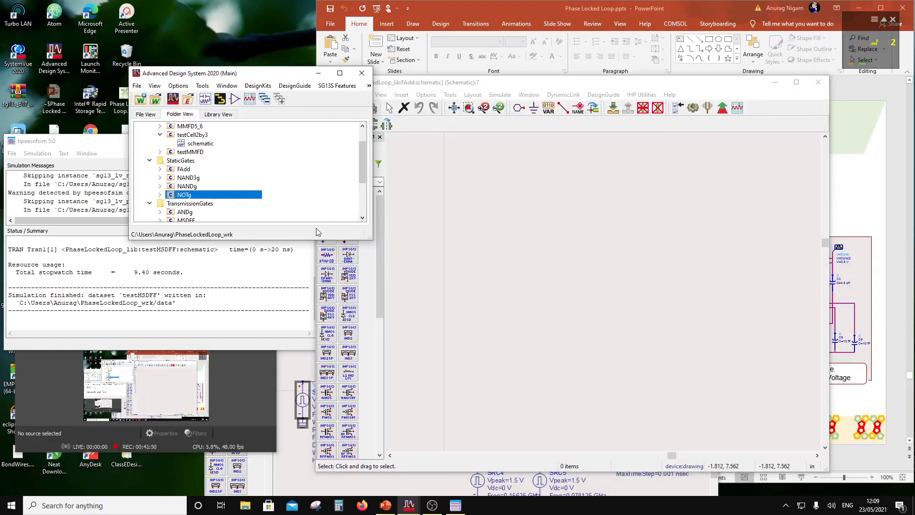
scroll(192, 195, down, 2)
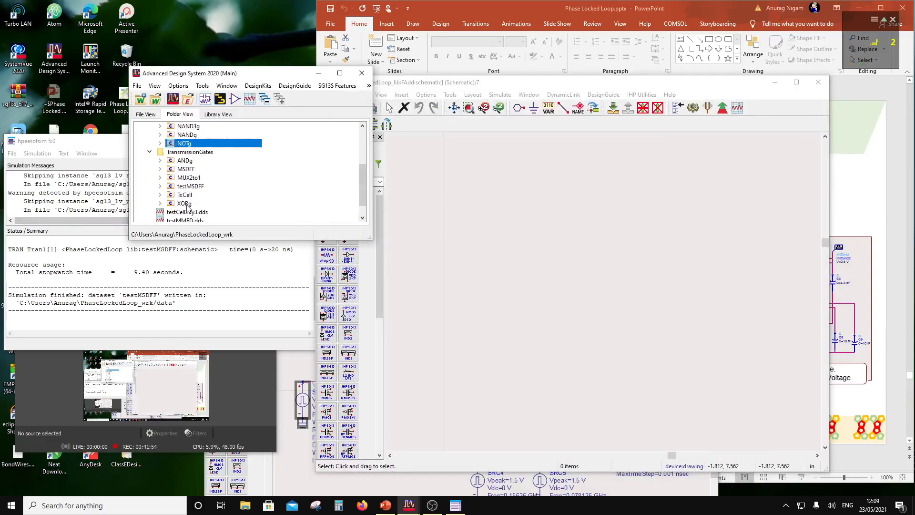
right_click(189, 153)
mouse_move(210, 158)
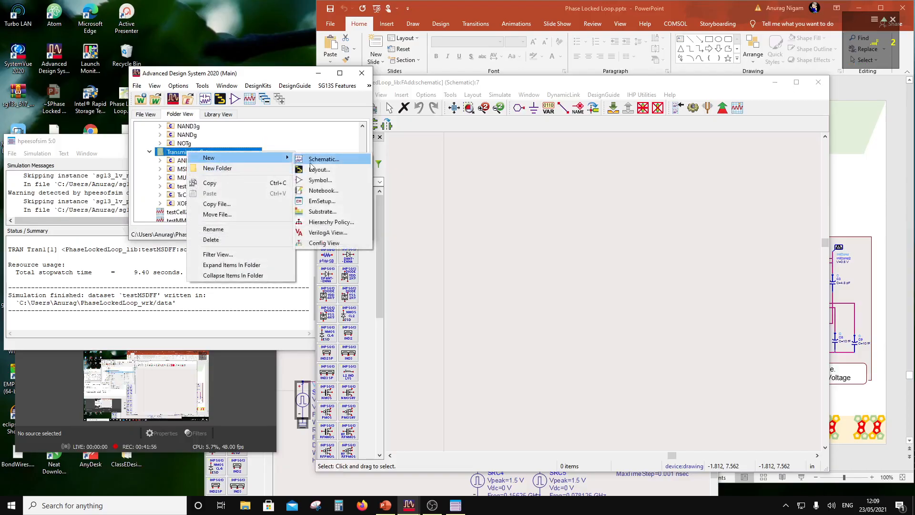
click(324, 160)
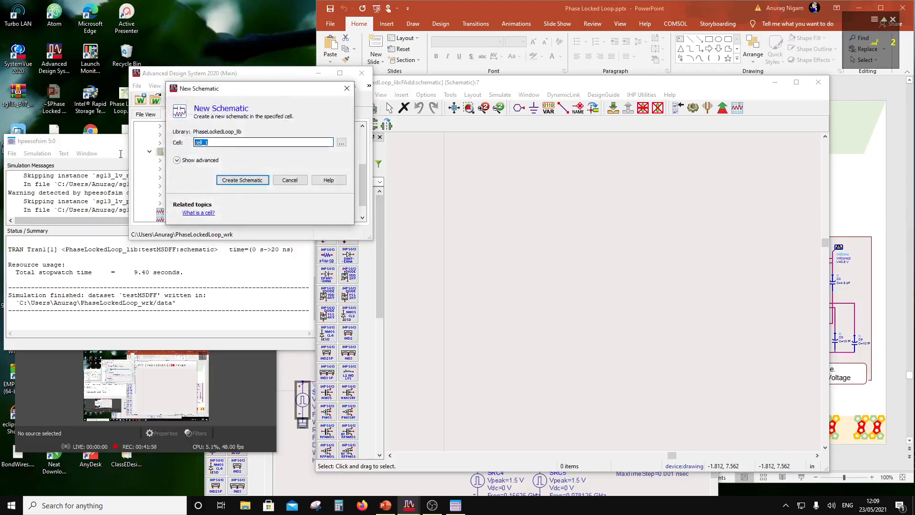
text(test)
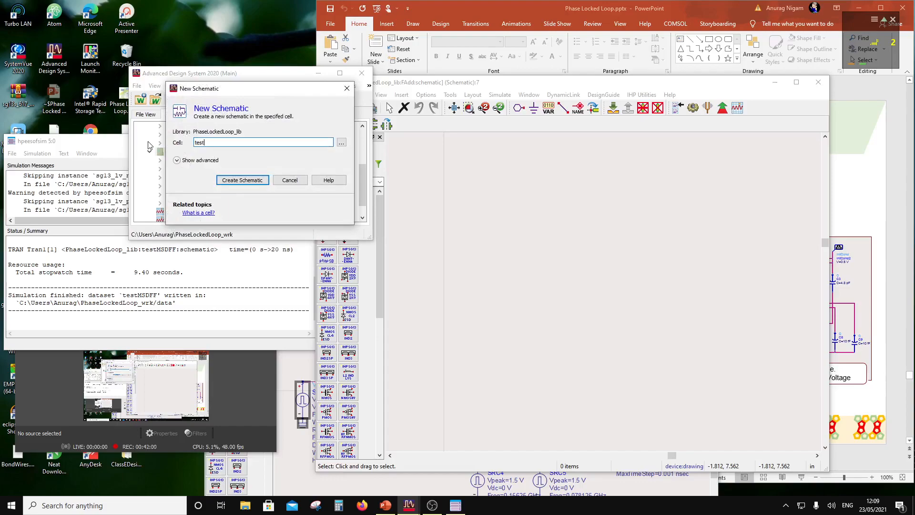
text(XOR)
click(237, 183)
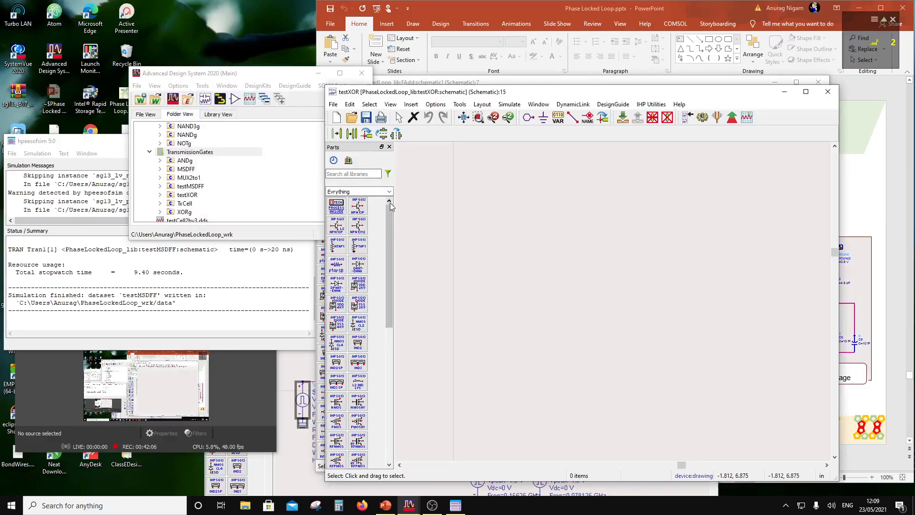
- Try placing the XORg cell in testXOR, decline symbol generation and dismiss the error
click(200, 213)
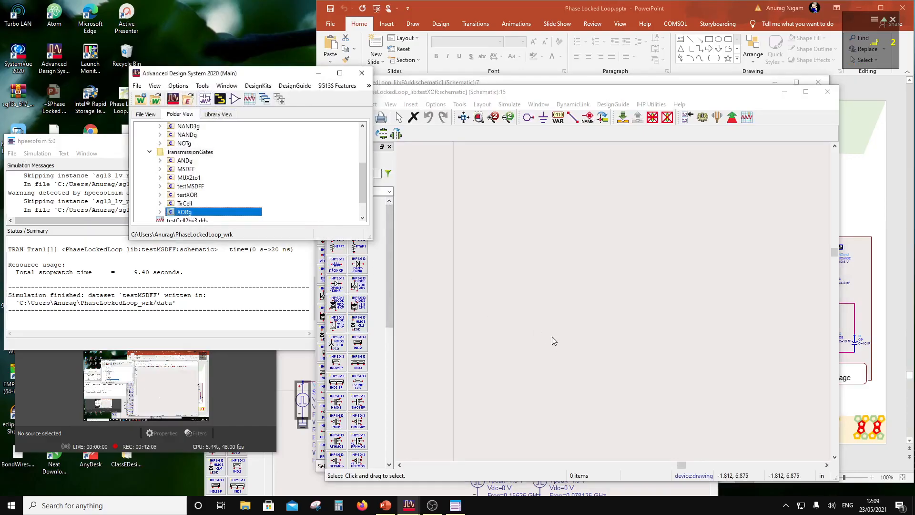
drag(553, 341, 469, 318)
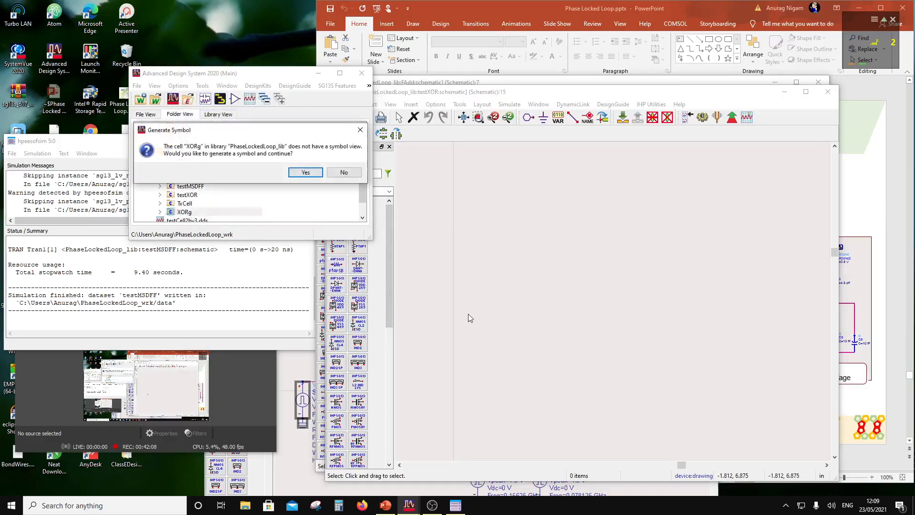
click(345, 174)
click(487, 260)
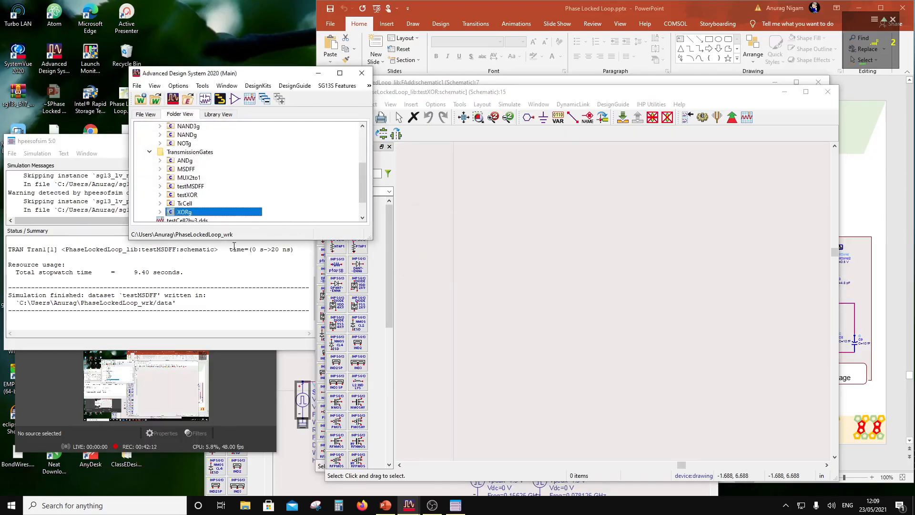
- Create a default XORg symbol view with pins A, B, Vdd, Gnd and Q
right_click(181, 213)
mouse_move(268, 235)
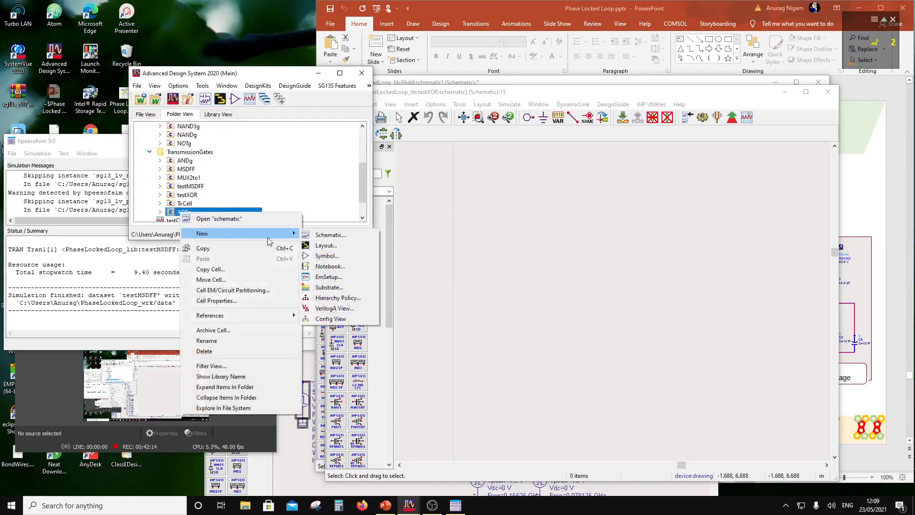
click(327, 256)
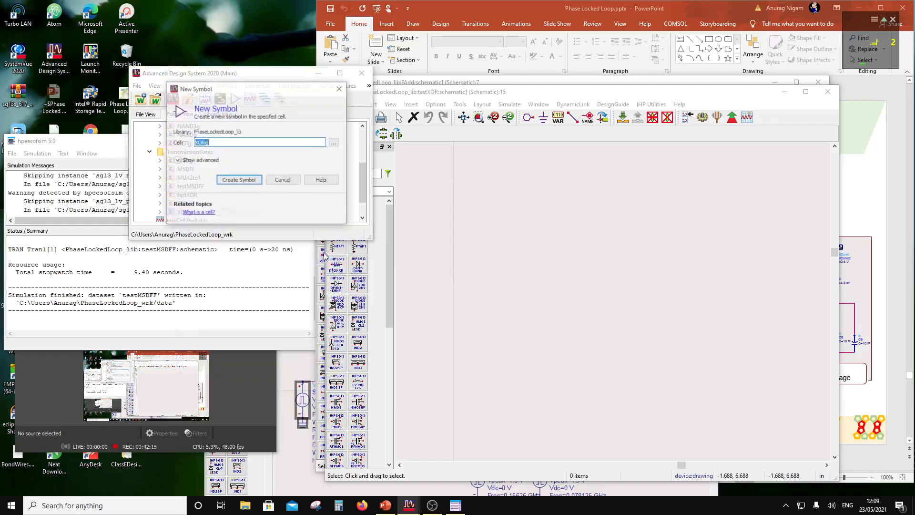
click(237, 178)
- Accept the generated symbol settings and move the whole XORg symbol up and to the right
click(212, 275)
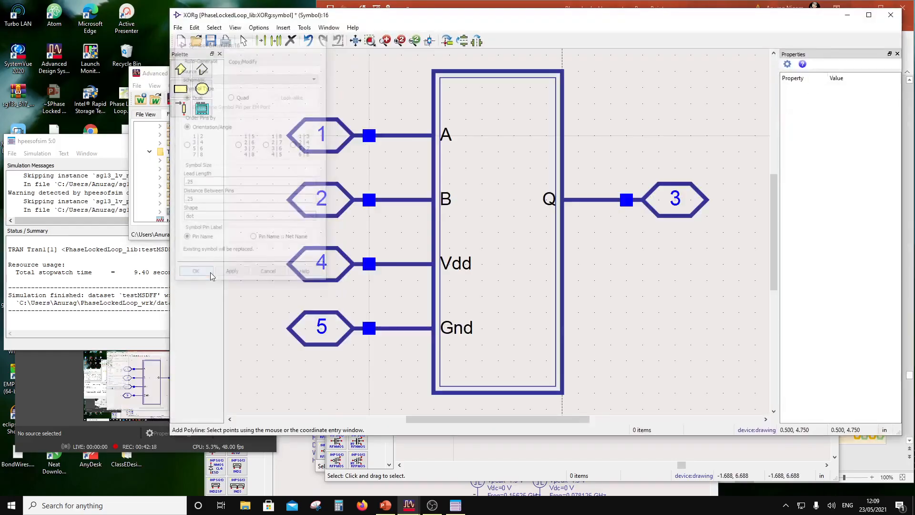
scroll(489, 258, down, 2)
key(Escape)
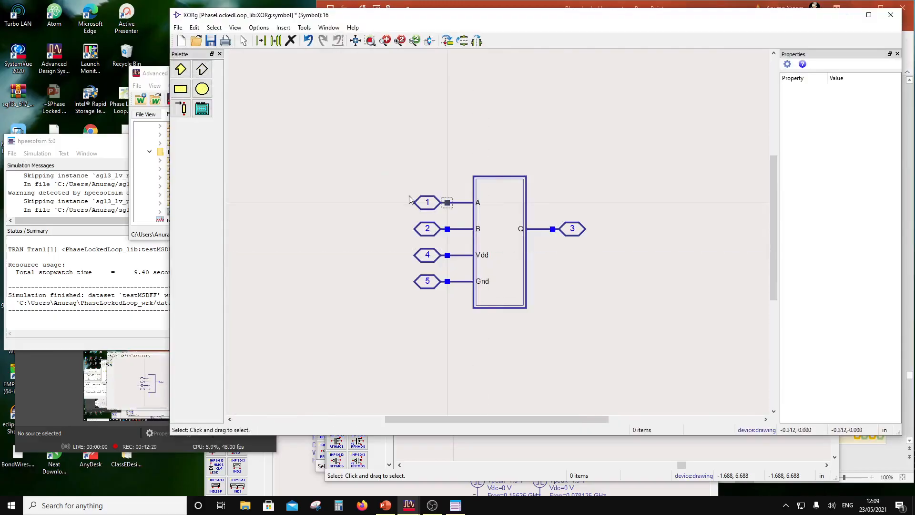
drag(379, 147, 583, 348)
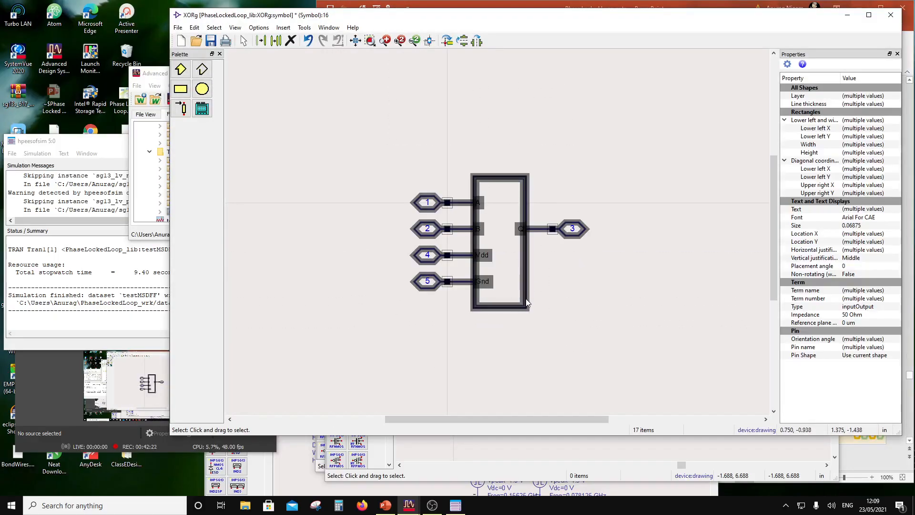
drag(527, 303, 652, 230)
click(547, 288)
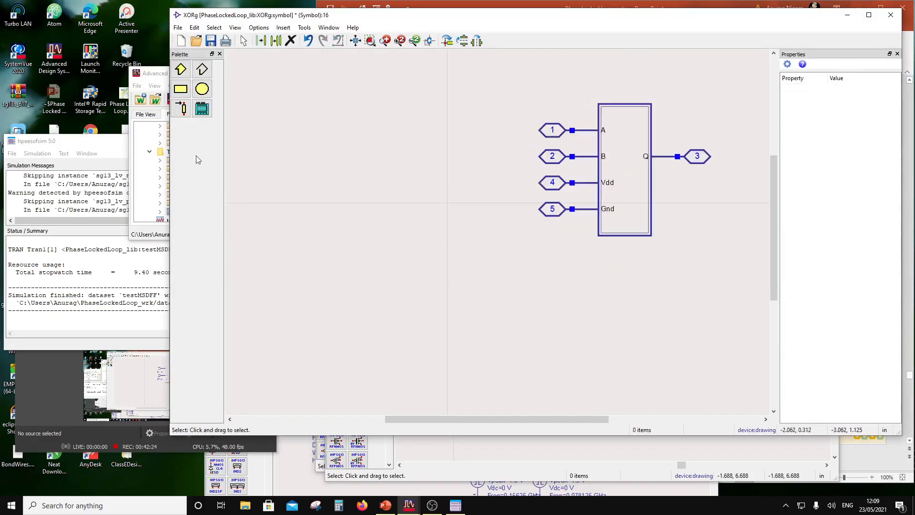
- Draw a Medium-thickness clockwise arc as the gate body's upper curve
click(260, 29)
mouse_move(285, 28)
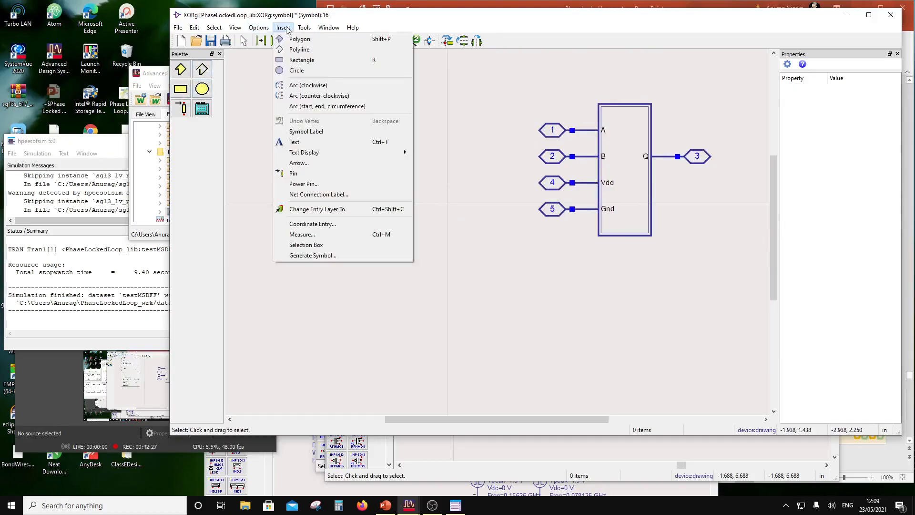
click(313, 86)
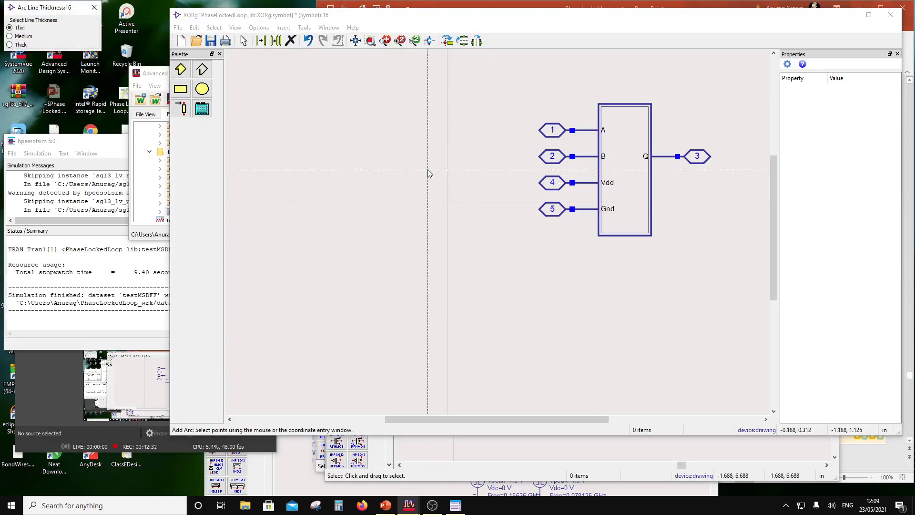
scroll(427, 170, up, 2)
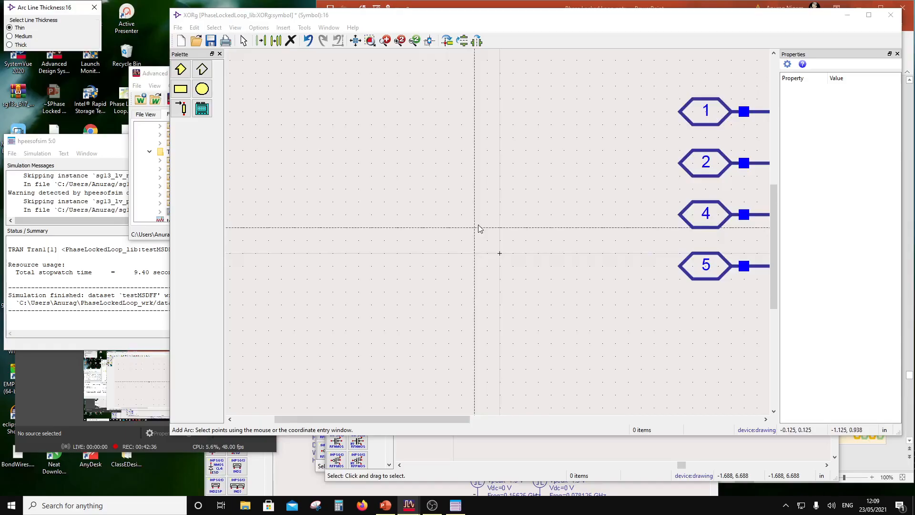
click(21, 36)
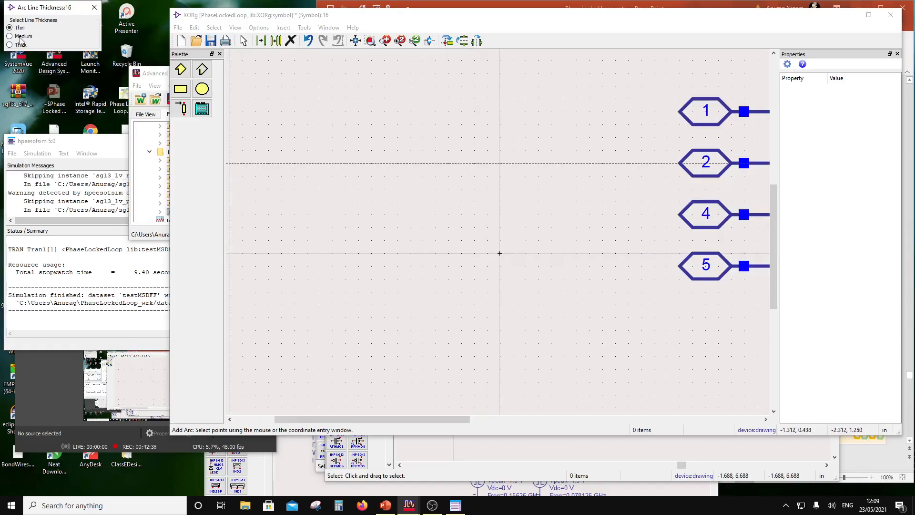
click(475, 228)
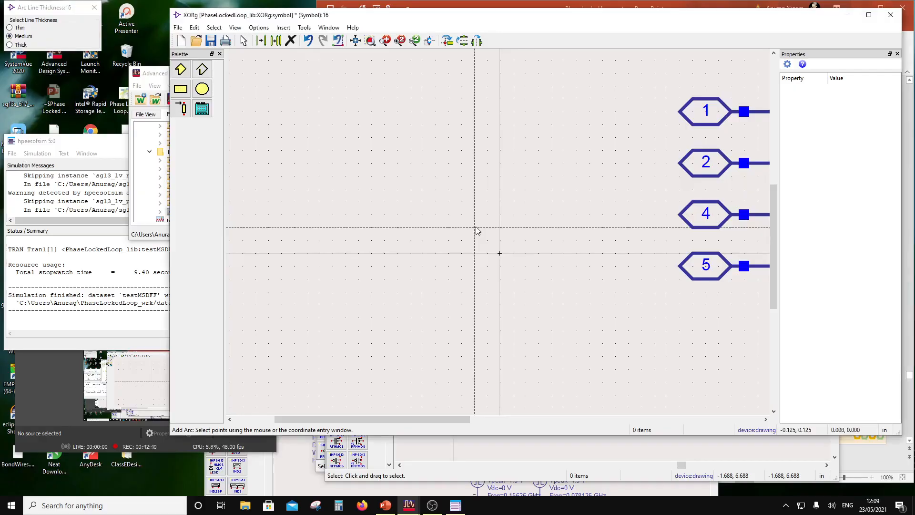
click(490, 283)
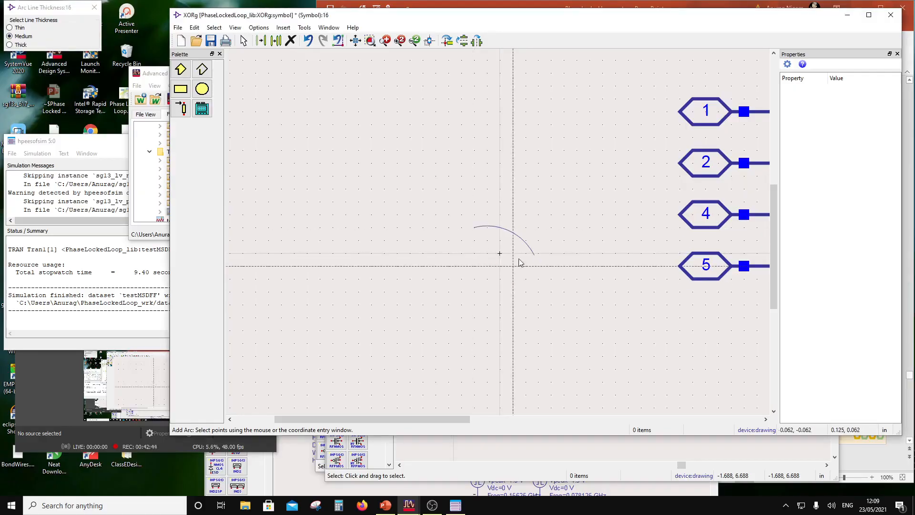
click(533, 256)
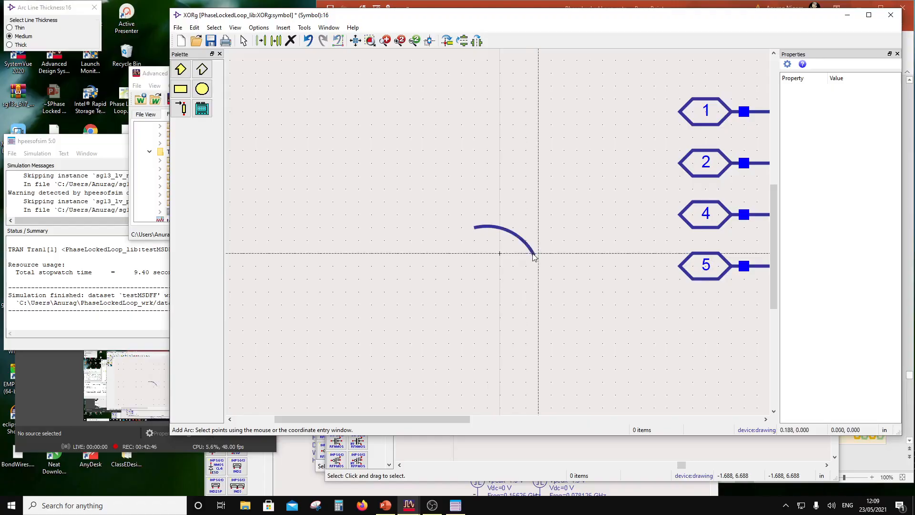
- Copy the upper arc and place the copy as the gate's lower curve
click(526, 242)
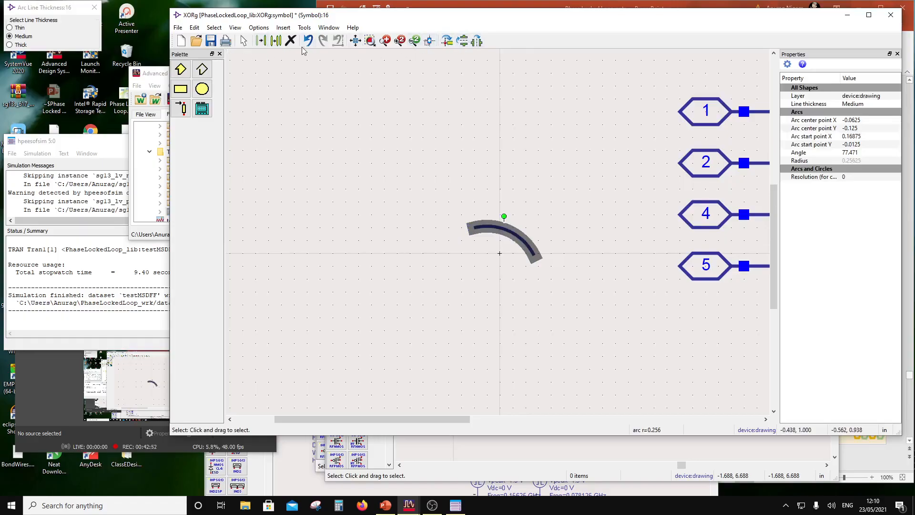
click(276, 42)
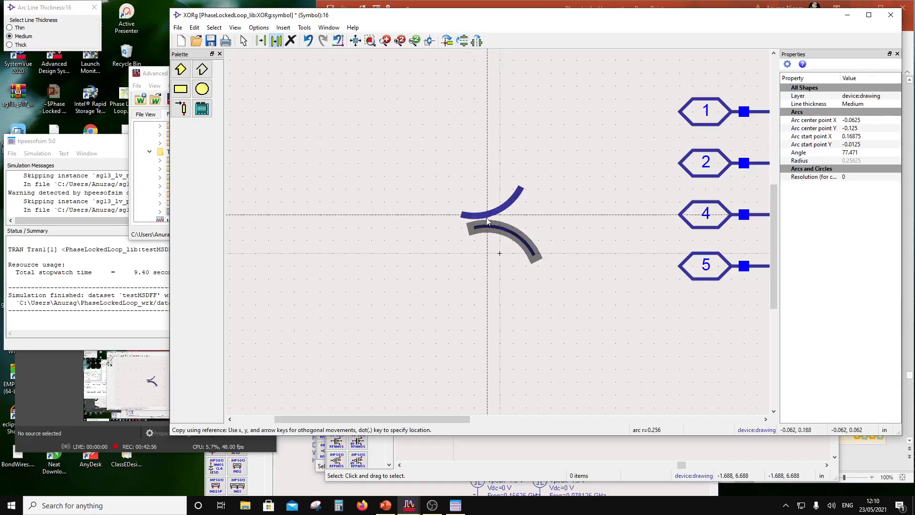
click(501, 283)
click(583, 168)
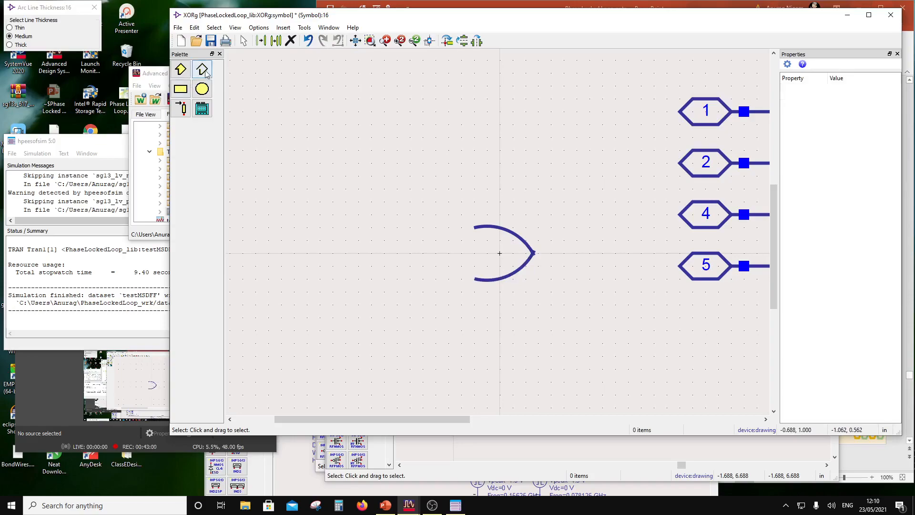
- Close the gate's back with a concave Medium-thickness arc starting at the upper curve's end
click(281, 28)
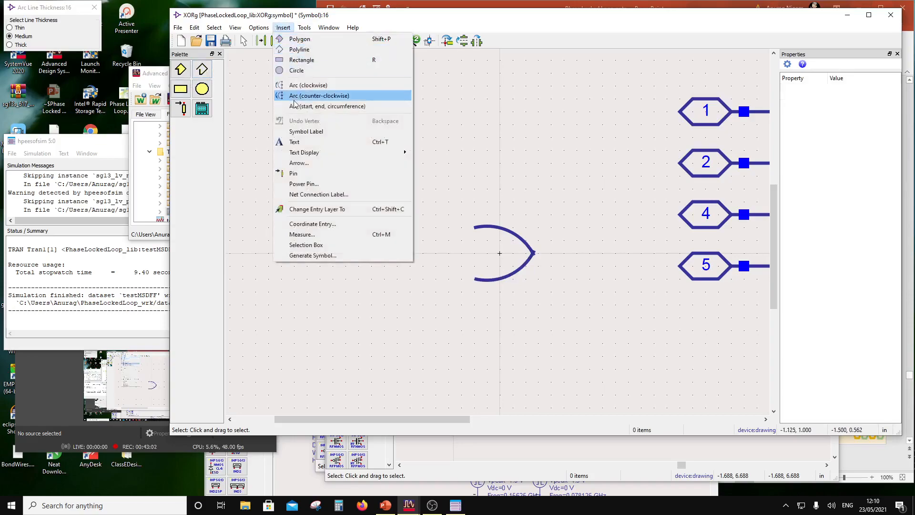
click(308, 85)
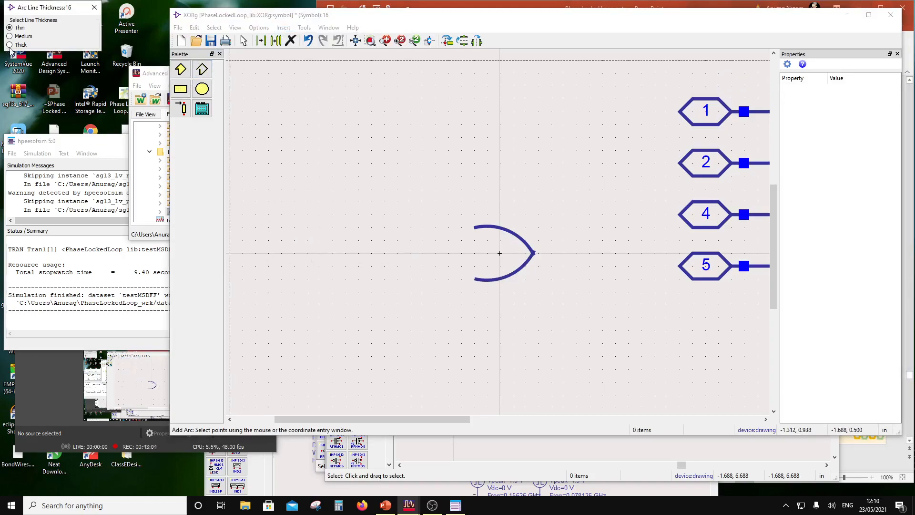
click(17, 36)
click(475, 229)
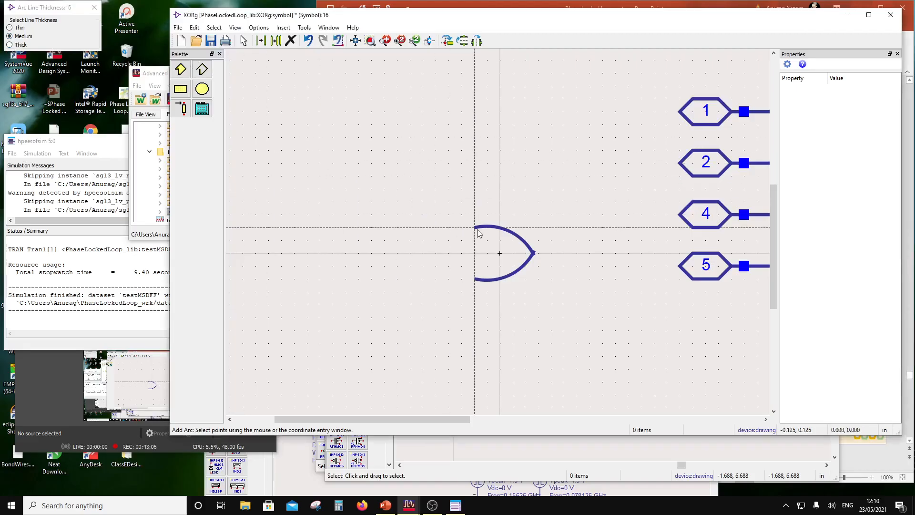
click(476, 280)
key(Escape)
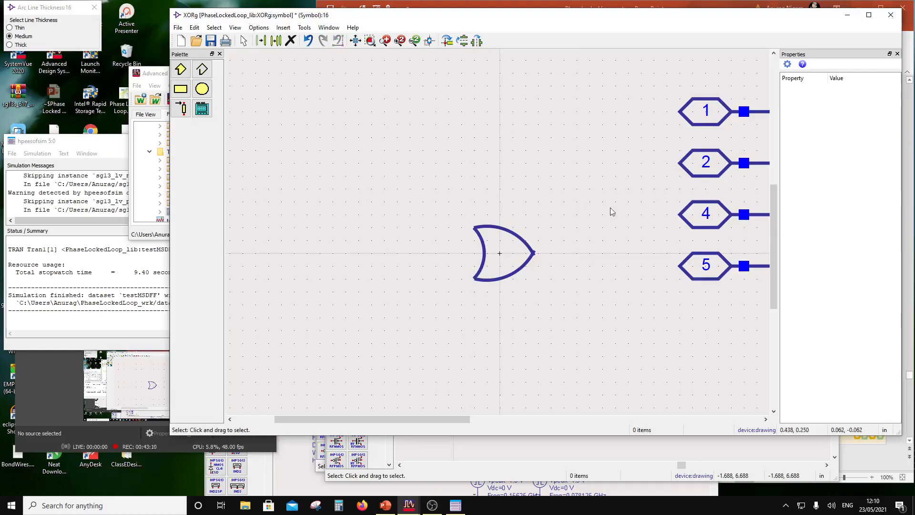
scroll(741, 217, down, 2)
- Move pin 1 with label A and pin 2 with label B onto the gate's inputs
drag(493, 144, 636, 182)
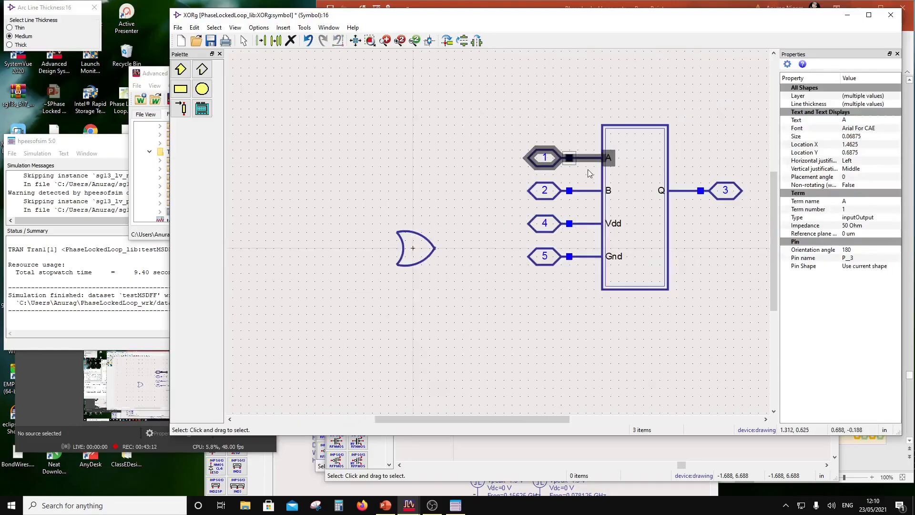
drag(591, 160, 388, 241)
click(404, 283)
drag(504, 165, 399, 263)
click(379, 285)
- Delete the gate's lower and upper curves, leaving the curved back selected
scroll(439, 250, up, 3)
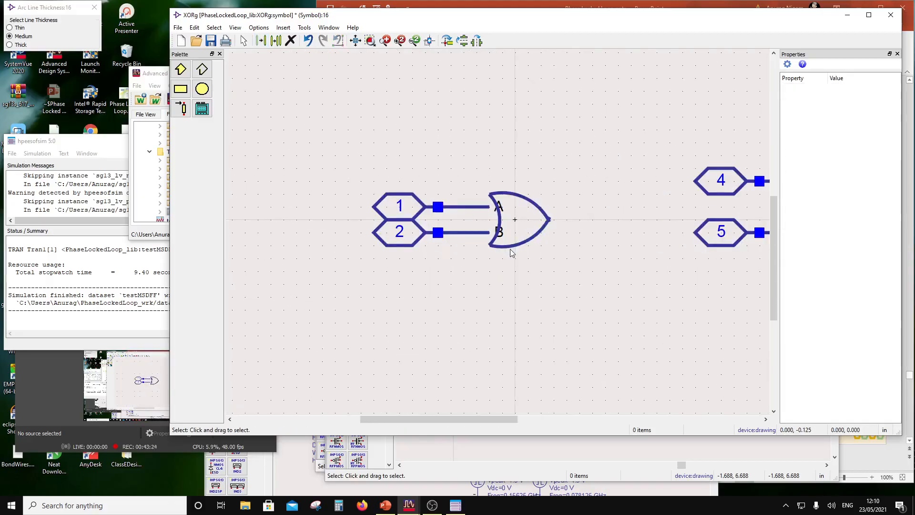
drag(511, 252, 512, 259)
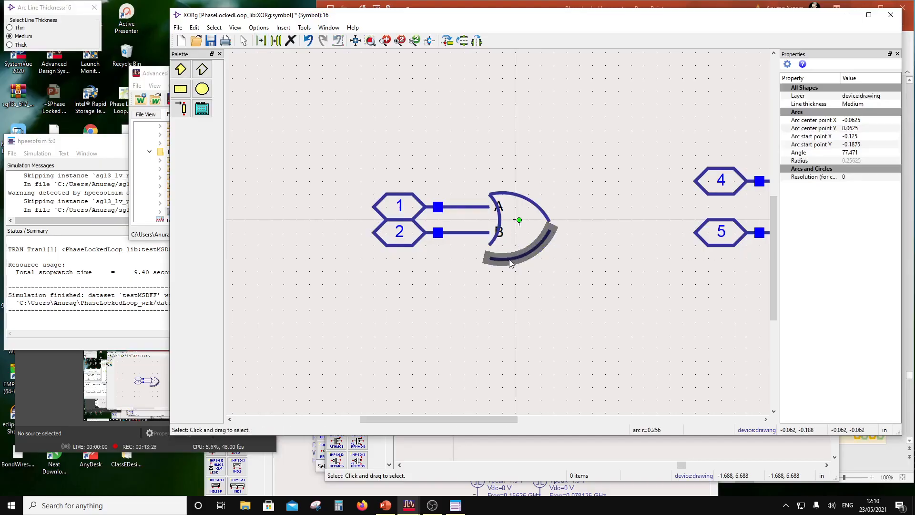
key(Delete)
click(534, 200)
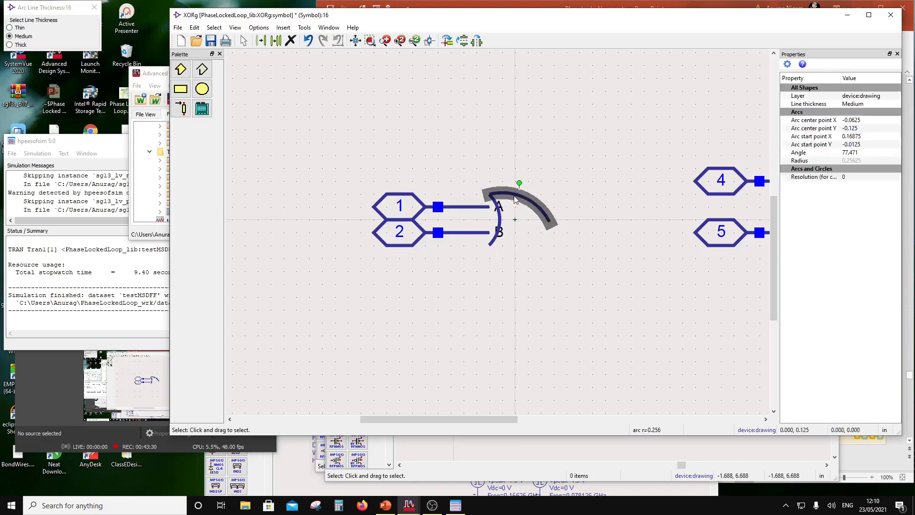
key(Delete)
click(502, 224)
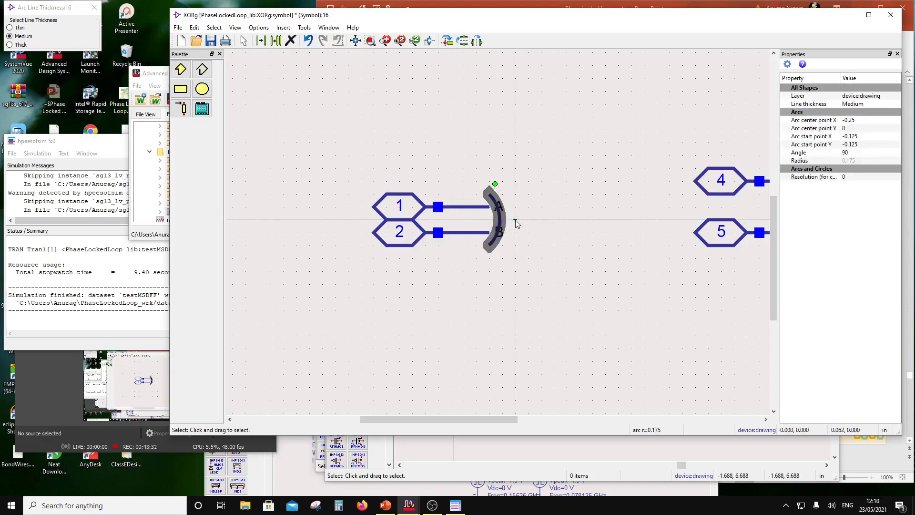
- Replace the back arc with a Medium clockwise upper curve from above input A to the gate tip
key(Delete)
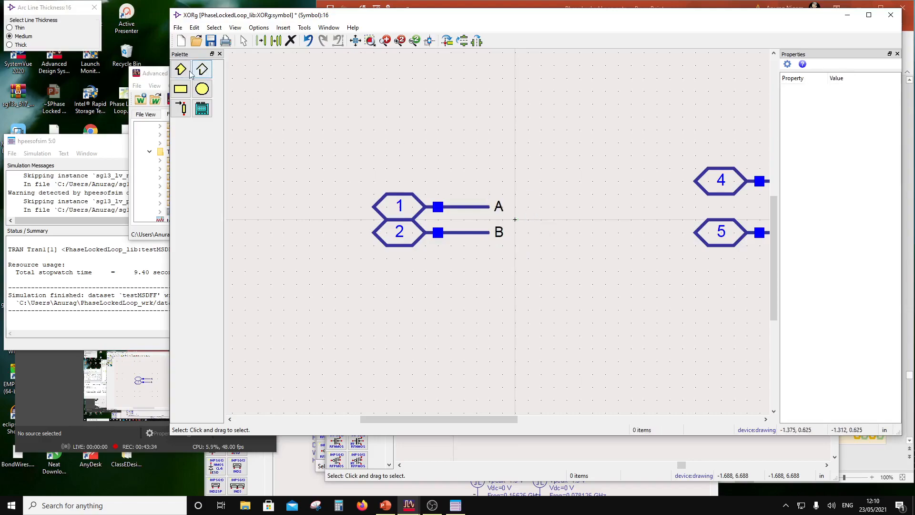
click(258, 27)
mouse_move(283, 28)
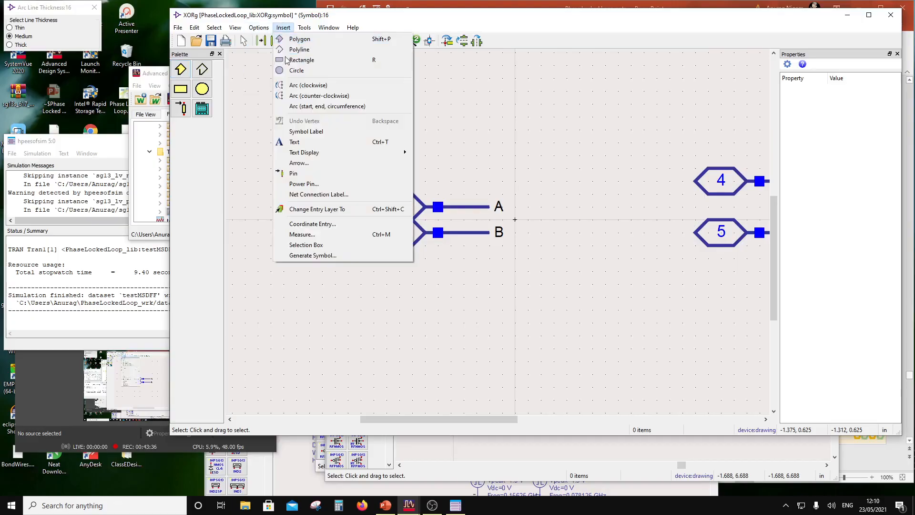
click(298, 85)
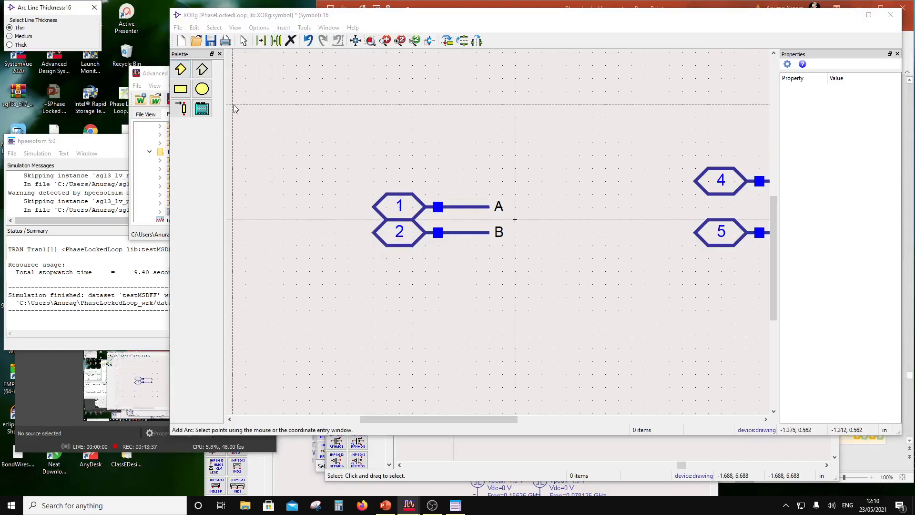
click(30, 37)
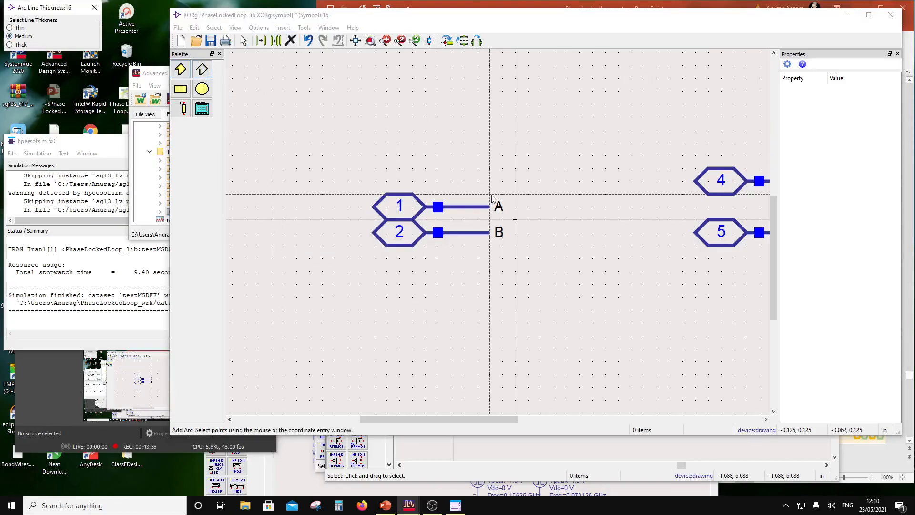
click(477, 168)
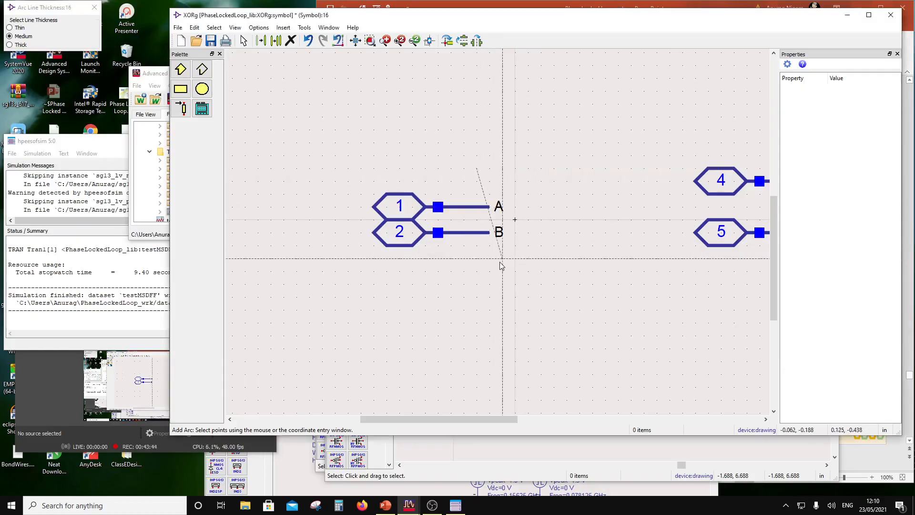
click(502, 259)
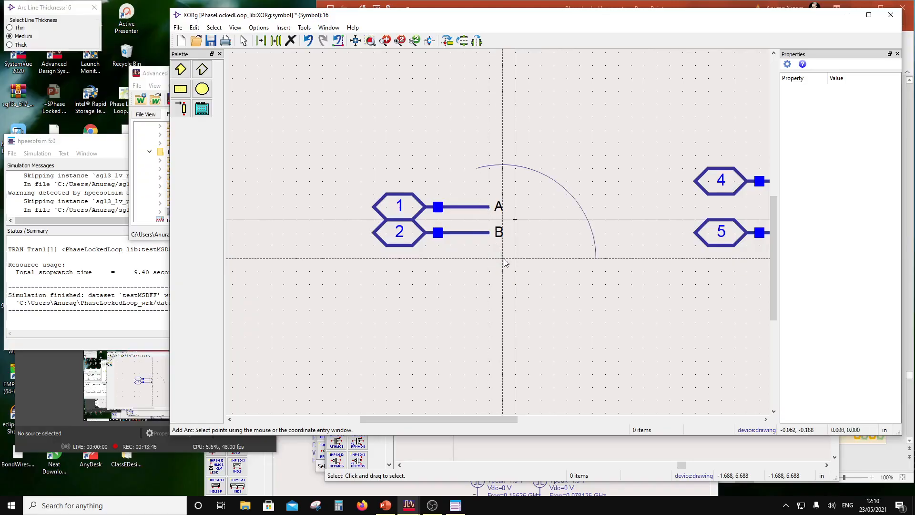
click(590, 223)
key(Escape)
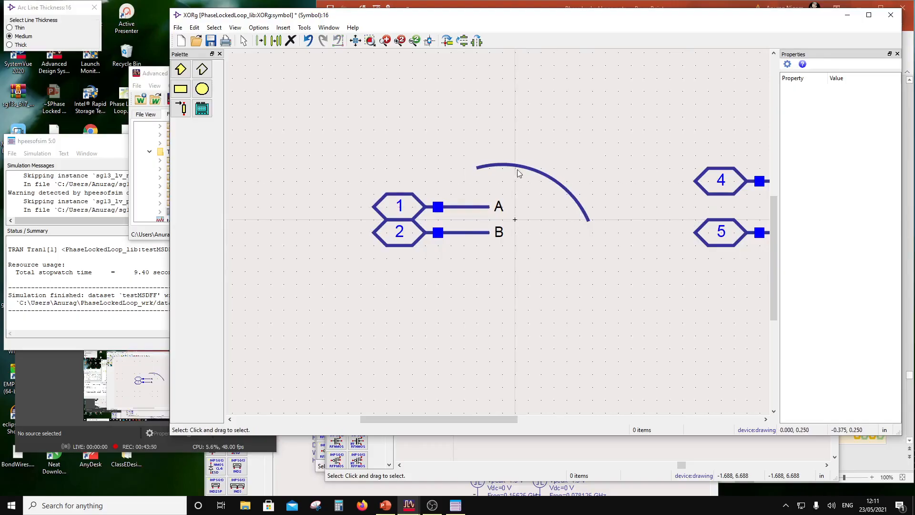
- Copy the upper curve by reference, mirror it vertically, and place it as the lower curve
click(518, 173)
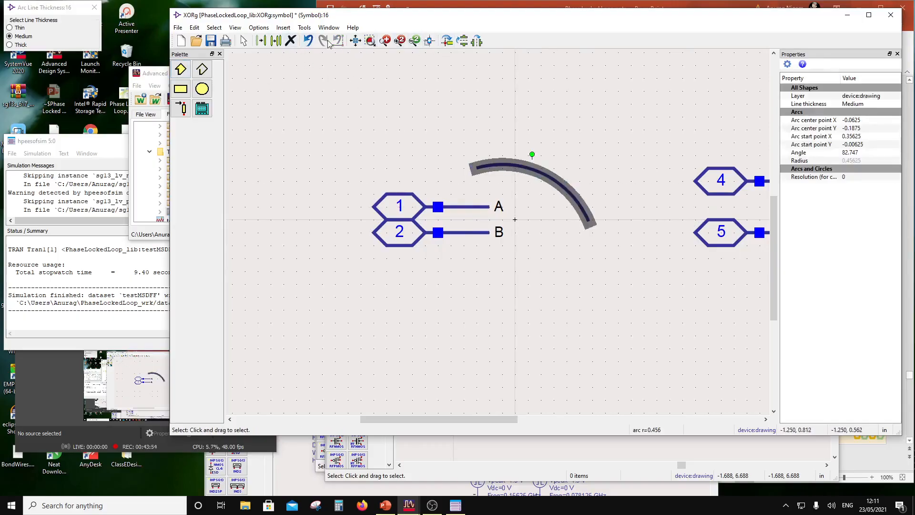
click(277, 42)
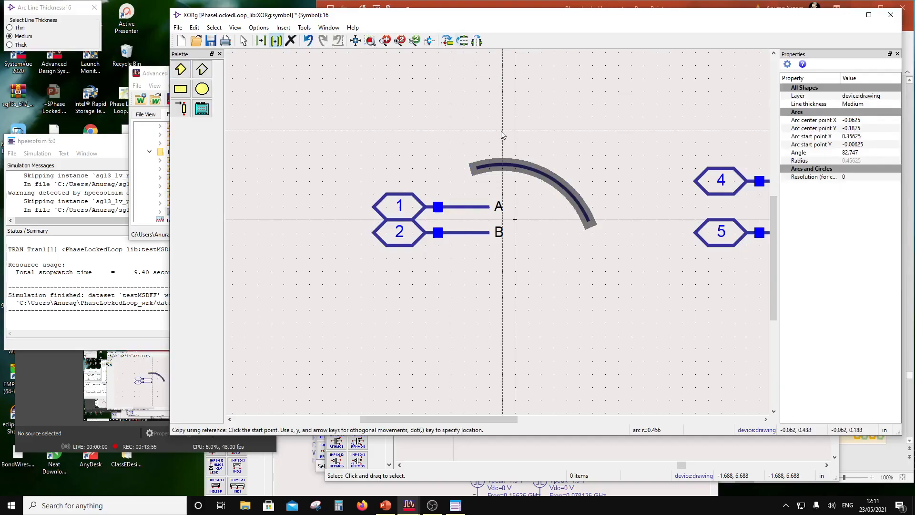
click(507, 166)
click(462, 41)
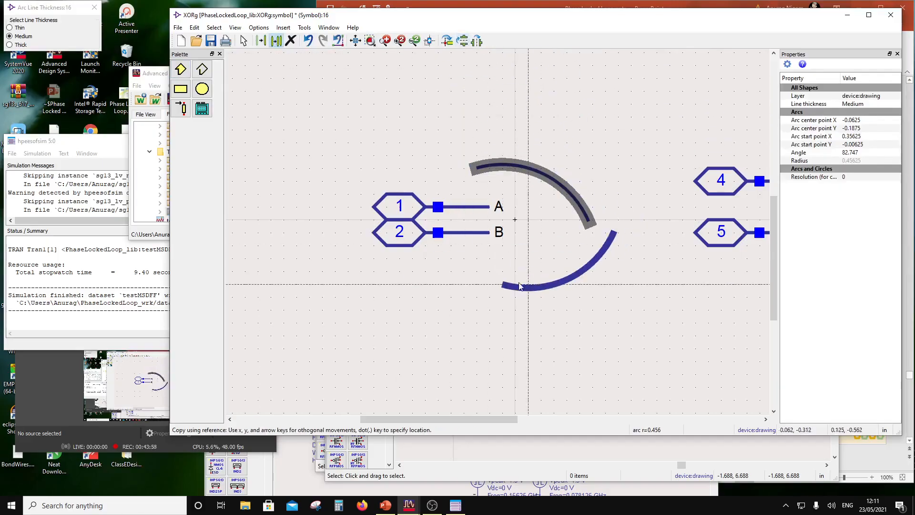
click(506, 275)
click(585, 307)
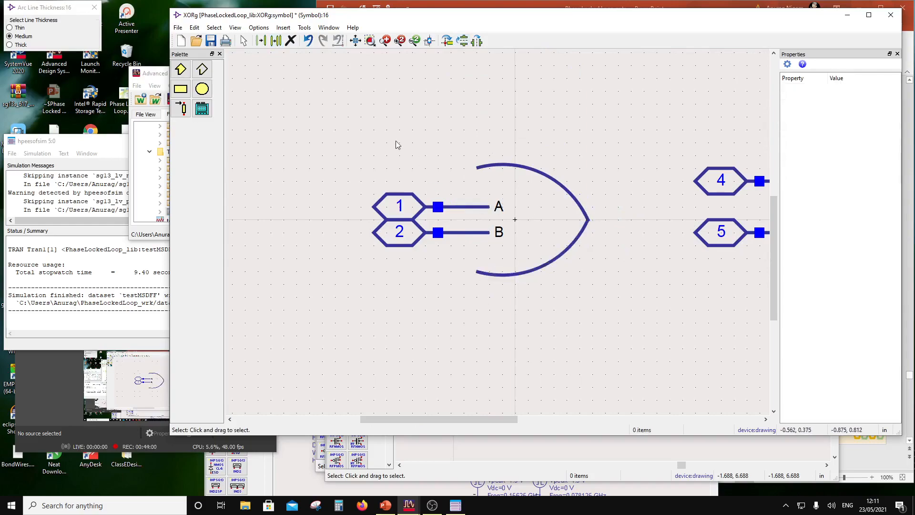
click(283, 27)
click(309, 87)
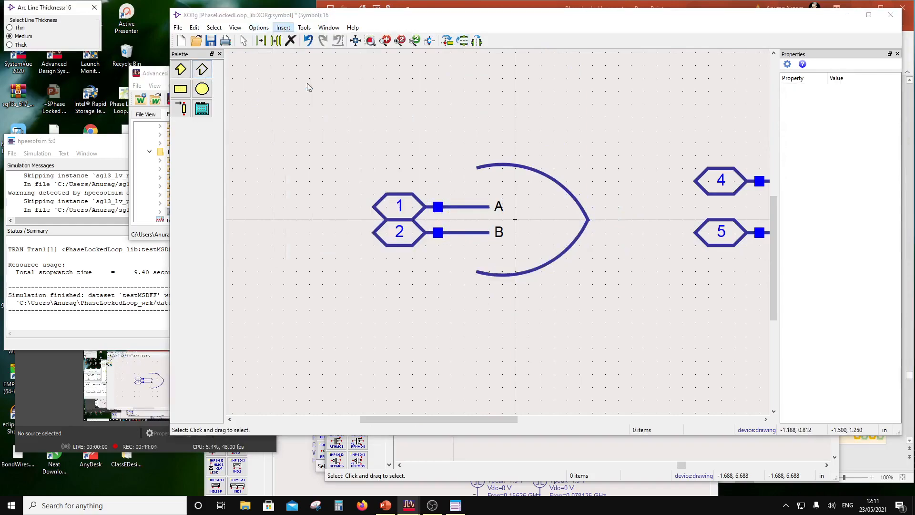
- Draw a Medium-thickness back curve joining the top and bottom curve ends
click(24, 37)
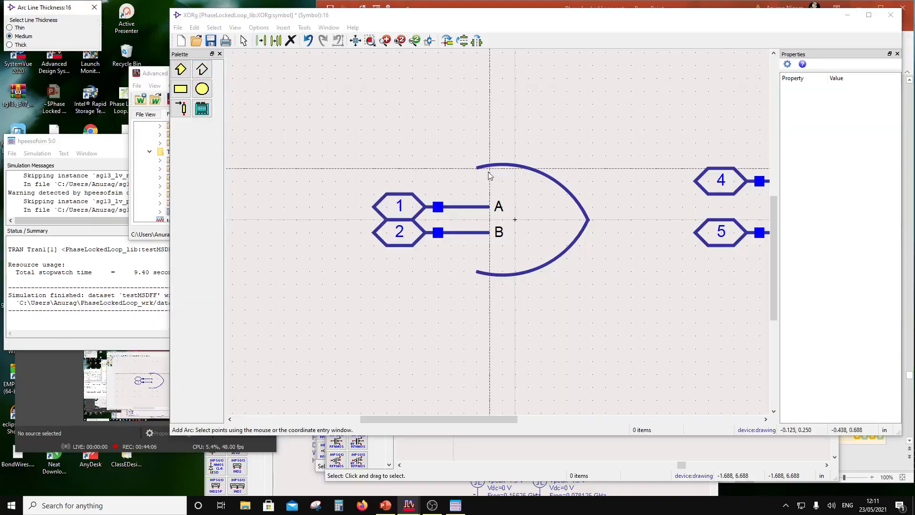
click(478, 168)
click(454, 220)
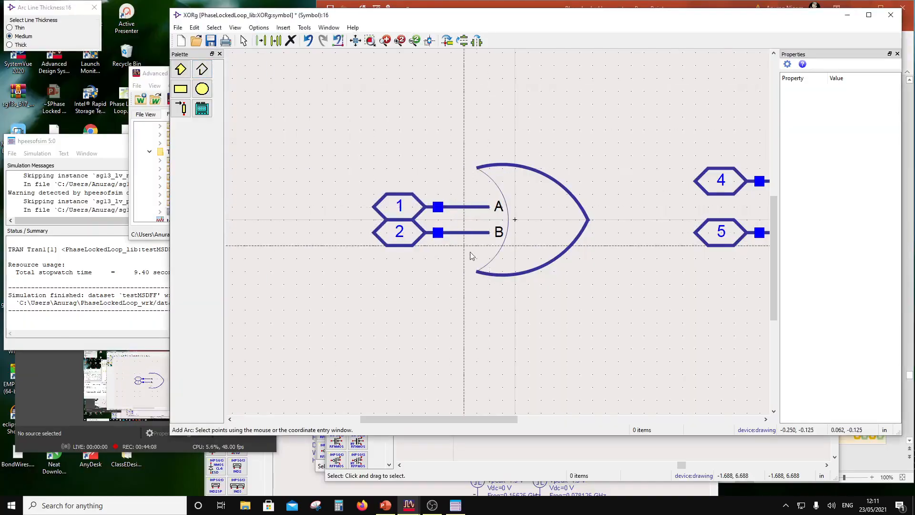
click(479, 271)
key(Escape)
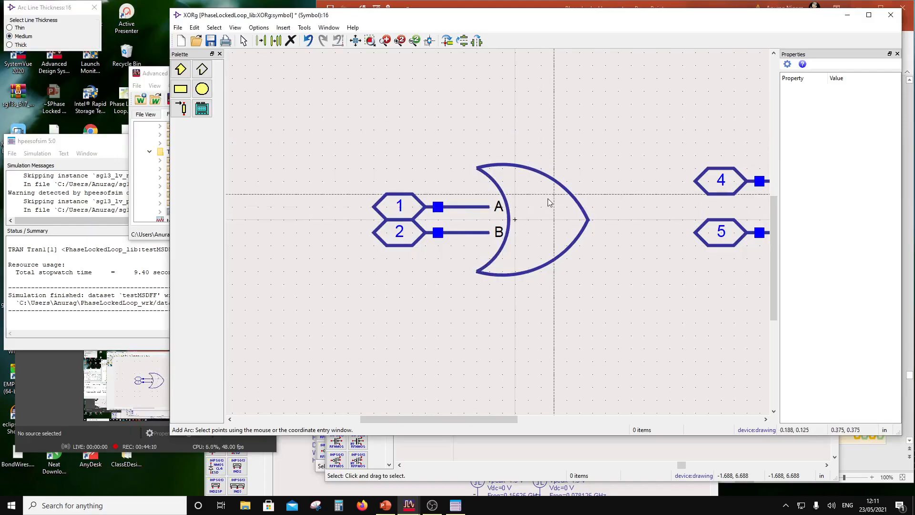
- Paste a copy of the back curve just left of the gate and delete the stray extra copy
click(505, 257)
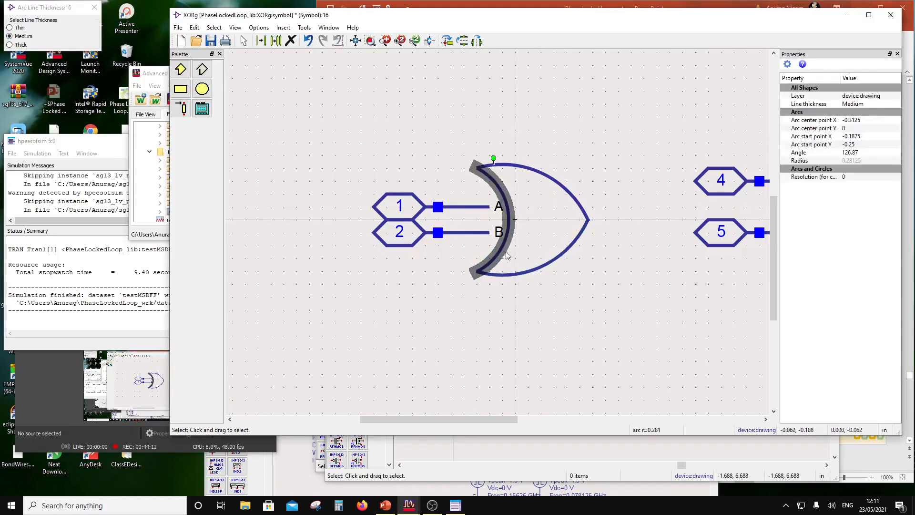
key(ctrl+c)
key(ctrl+v)
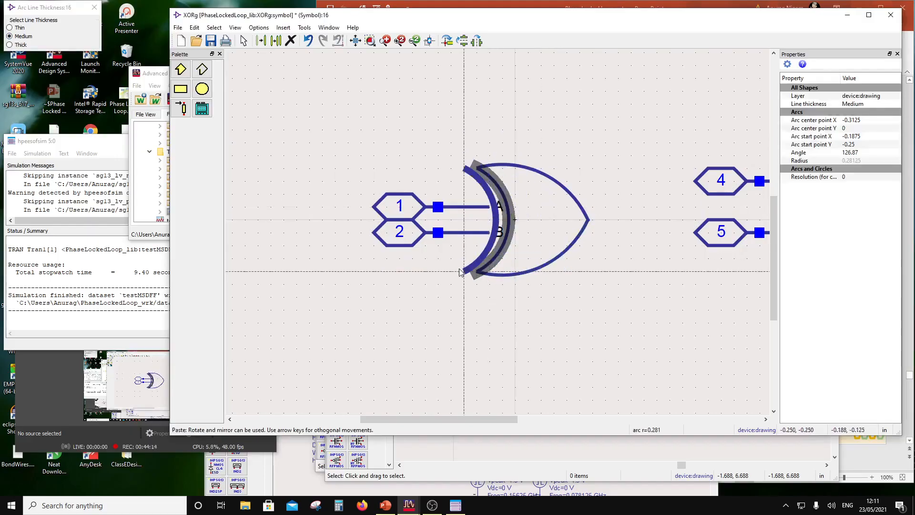
click(456, 269)
click(516, 309)
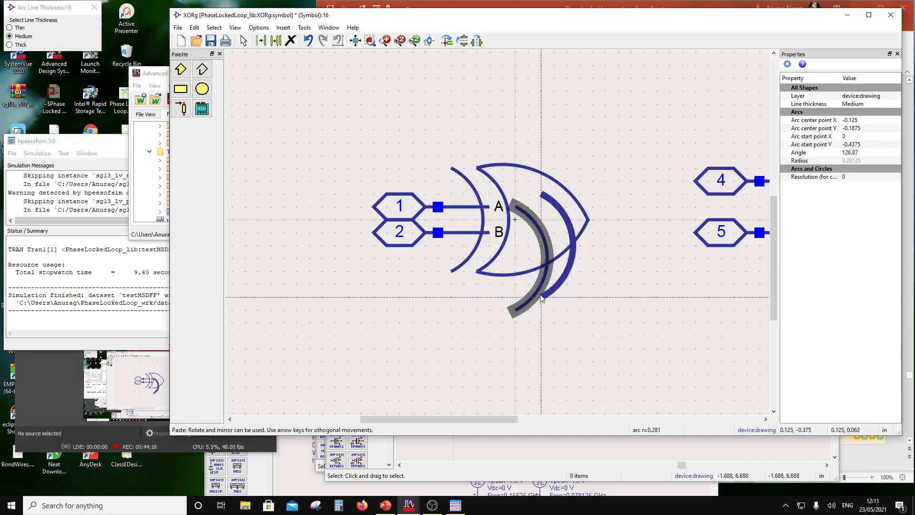
key(Escape)
key(Delete)
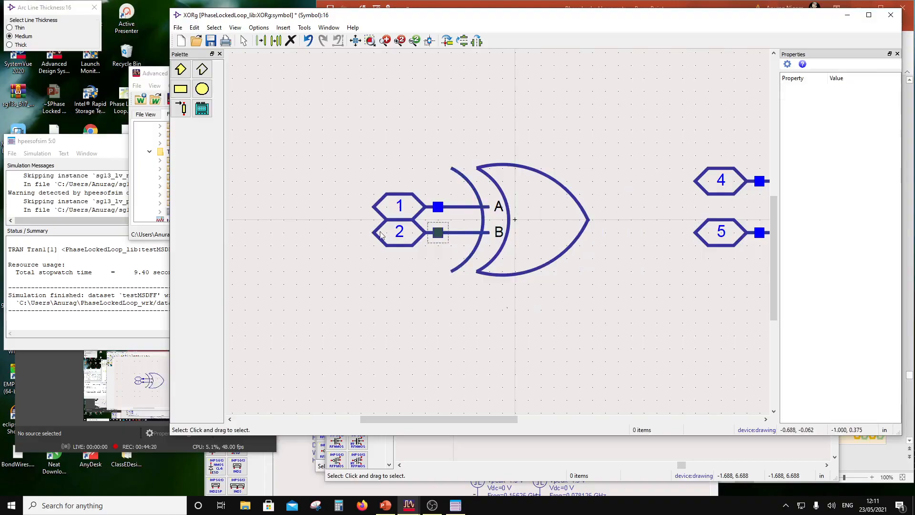
- Lower pin 2 slightly, shift the inner back curve, and move the A and B labels inside the gate
click(478, 234)
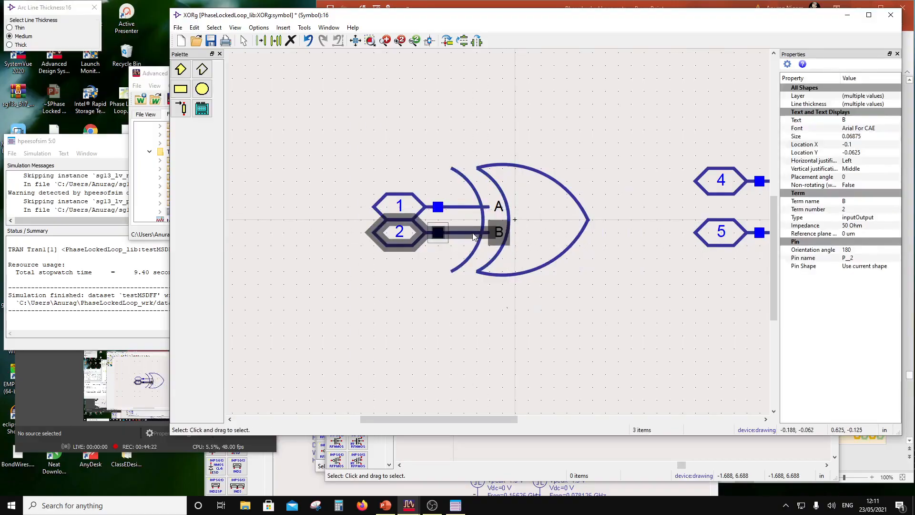
mouse_move(473, 235)
mouse_down()
mouse_move(459, 250)
mouse_move(469, 245)
mouse_up()
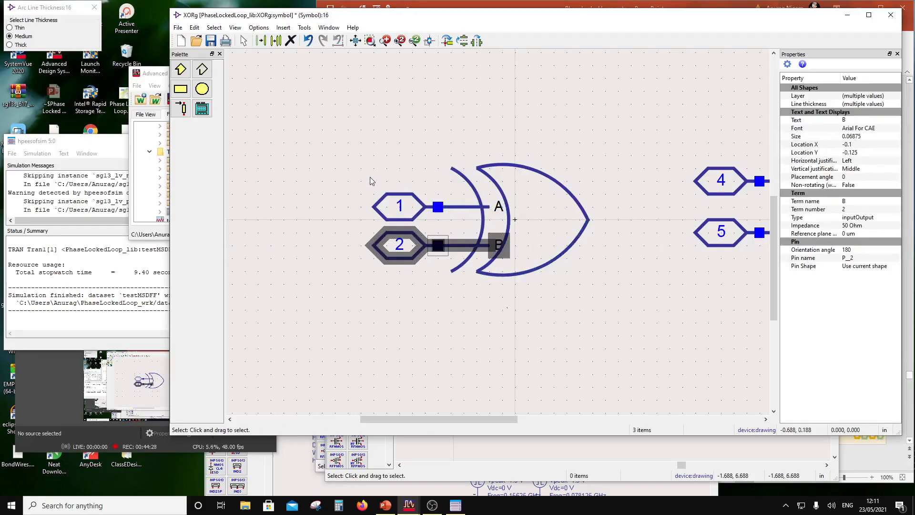
drag(370, 181, 512, 246)
click(465, 216)
click(446, 296)
click(499, 246)
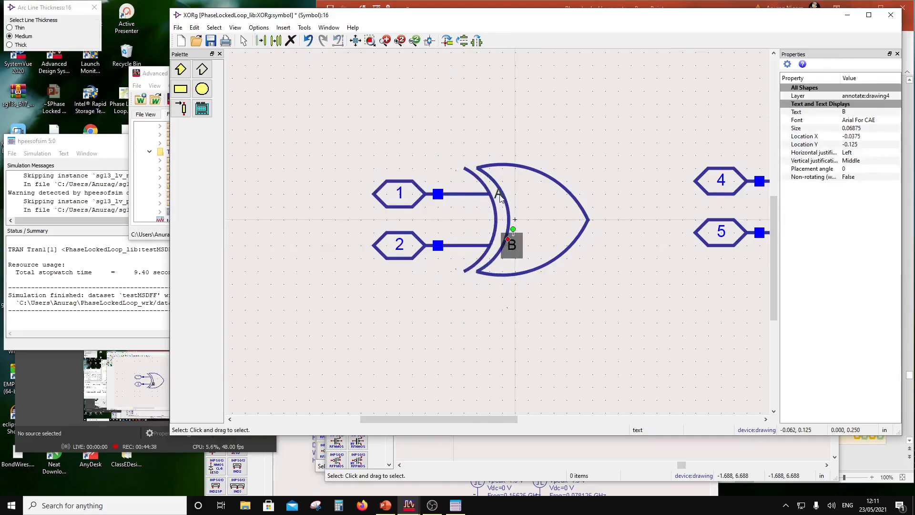
drag(499, 194, 644, 218)
click(615, 292)
- Rotate Vdd pin 4 onto the gate's top and Gnd pin 5 onto its bottom
scroll(554, 230, down, 2)
click(448, 43)
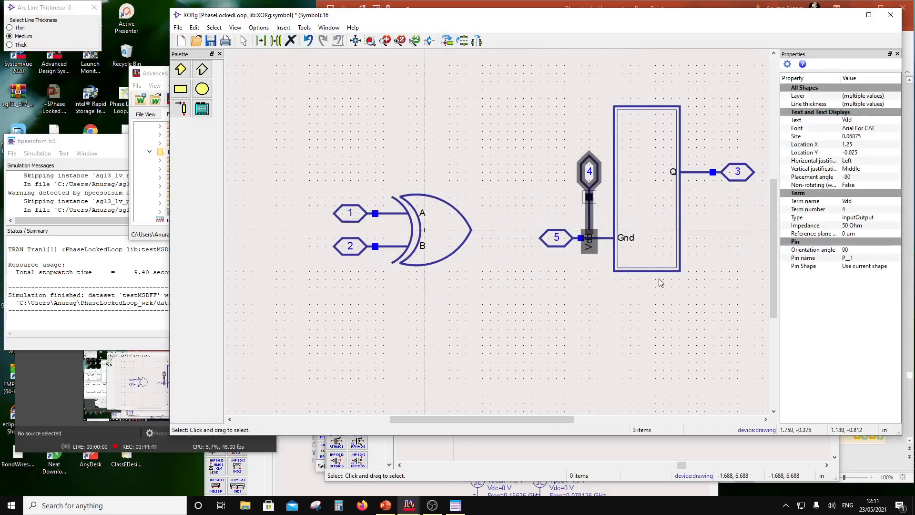
drag(591, 225, 432, 194)
click(613, 310)
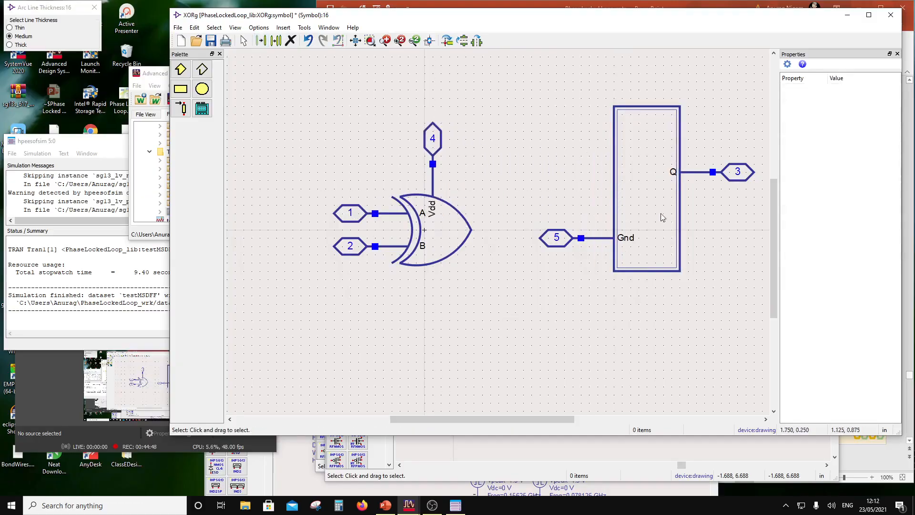
drag(530, 212, 655, 262)
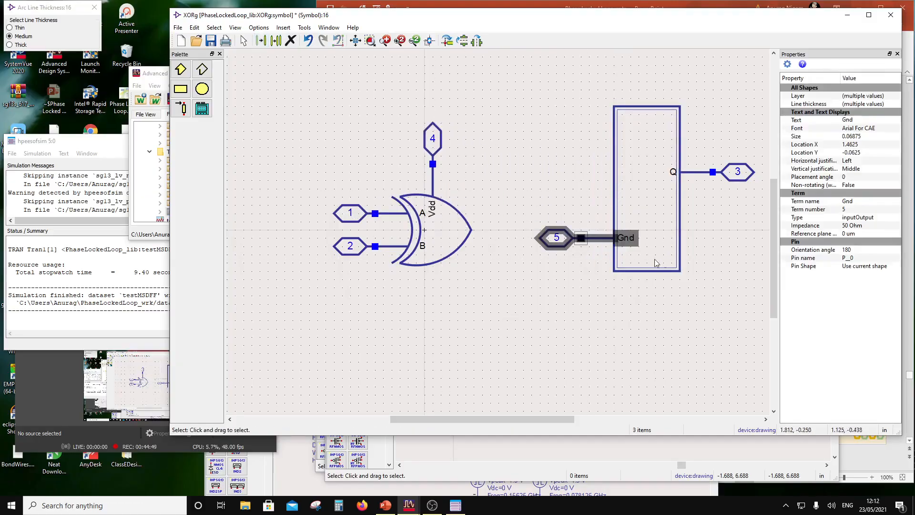
click(443, 42)
drag(589, 258, 432, 307)
click(527, 296)
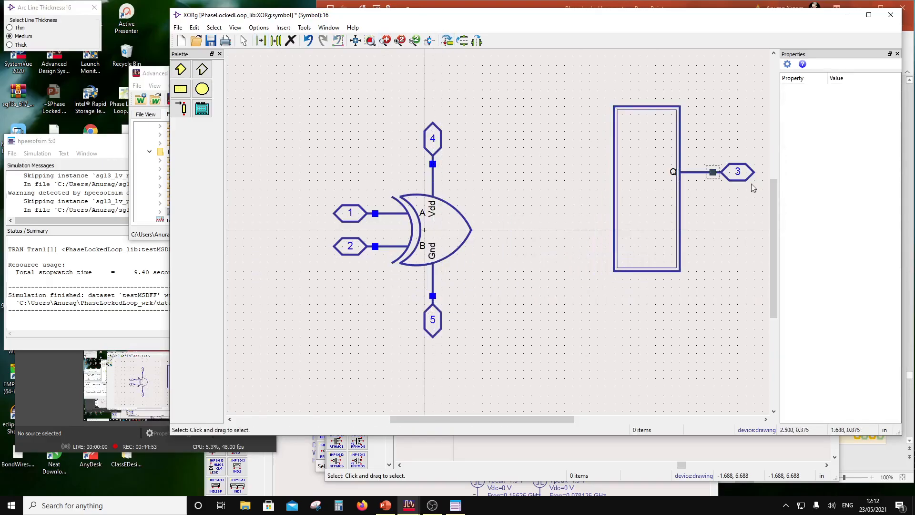
- Move output pin 3 with its Q label to the gate's front and delete the old rectangle body
drag(764, 188, 649, 144)
drag(693, 172, 490, 232)
click(424, 230)
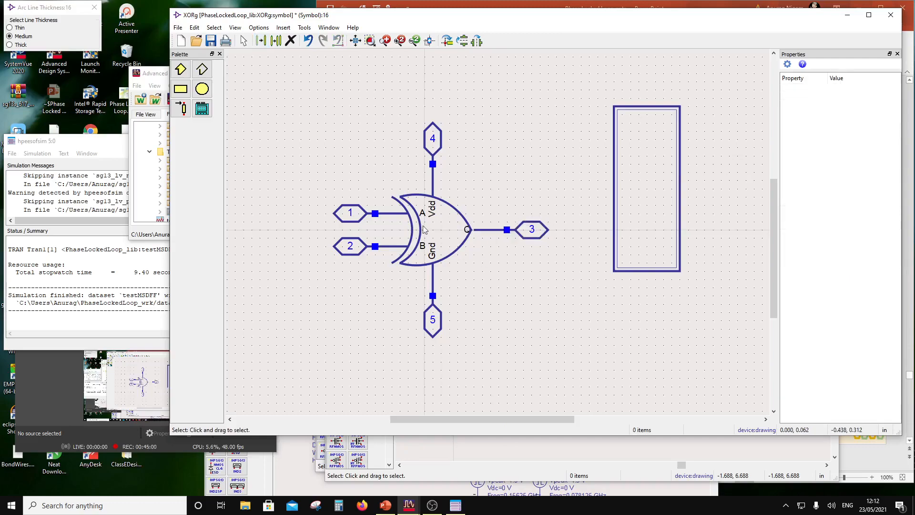
drag(572, 61, 734, 324)
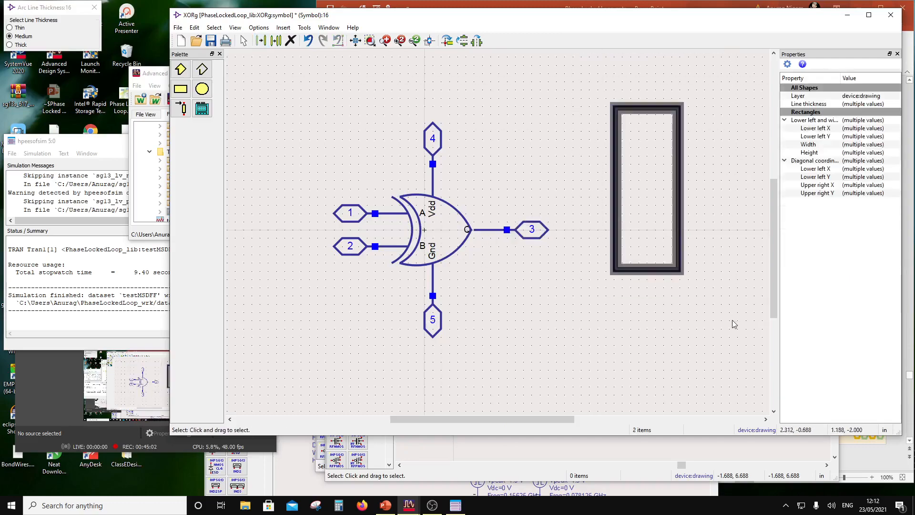
key(Delete)
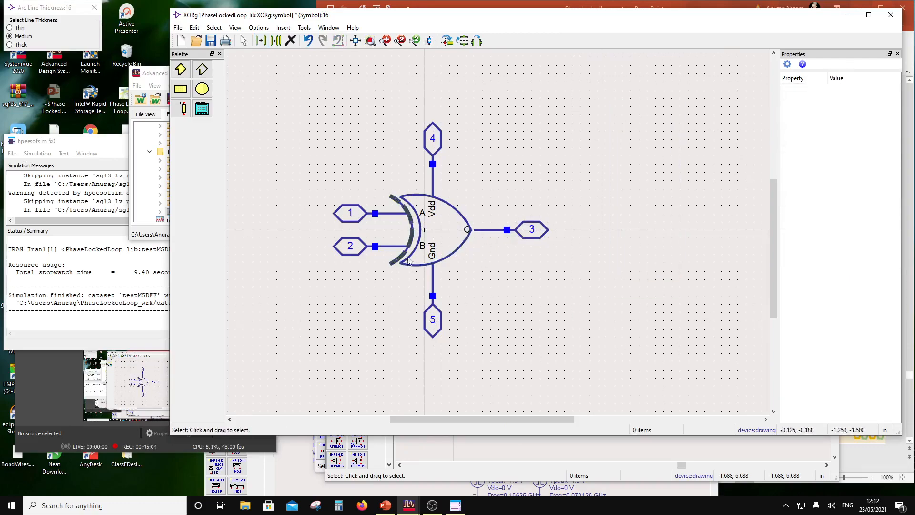
- Draw a Medium-thickness circle with a cross and move the circled plus into the gate's centre
click(201, 89)
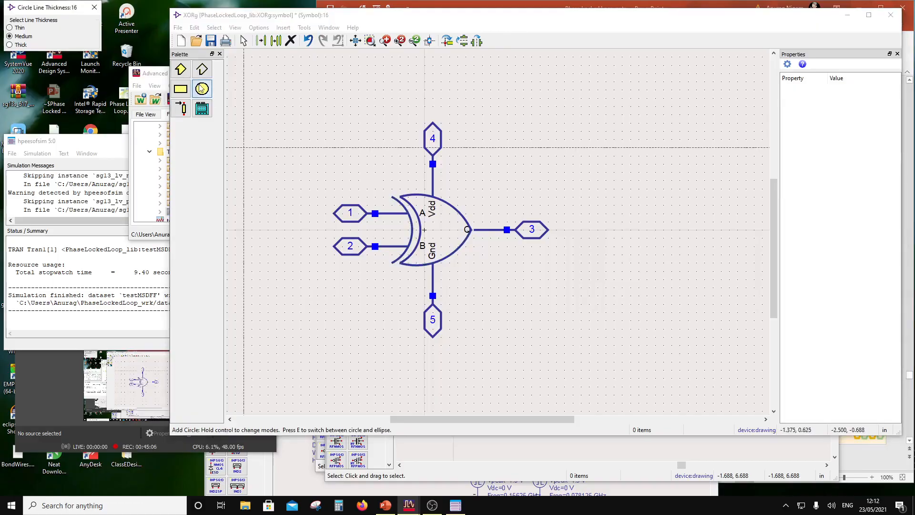
click(23, 37)
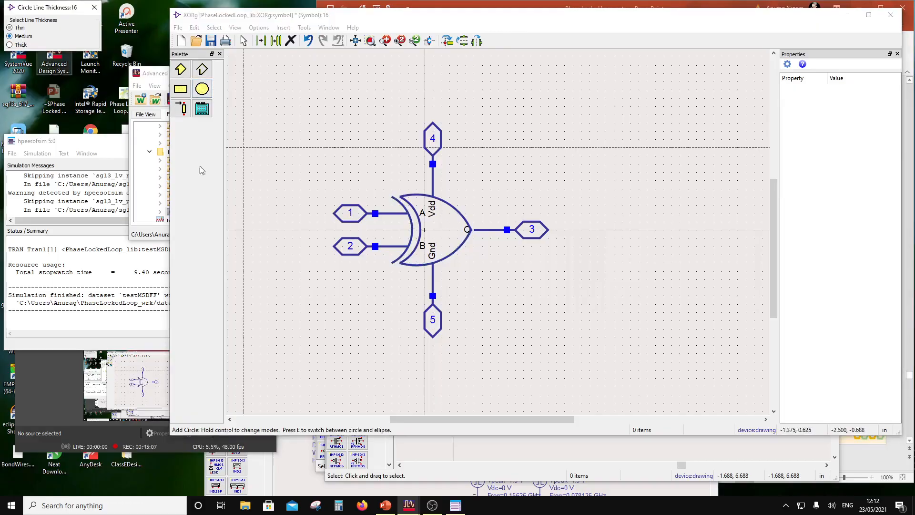
click(485, 292)
click(202, 70)
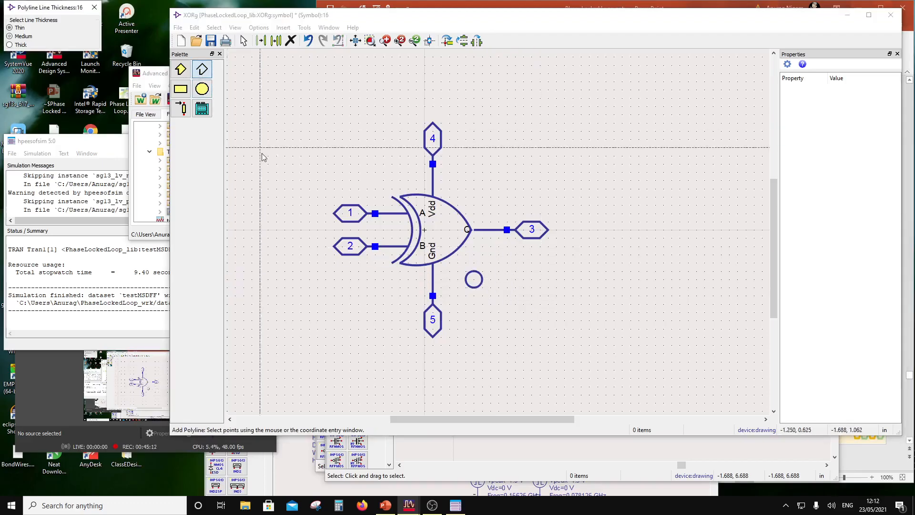
click(23, 37)
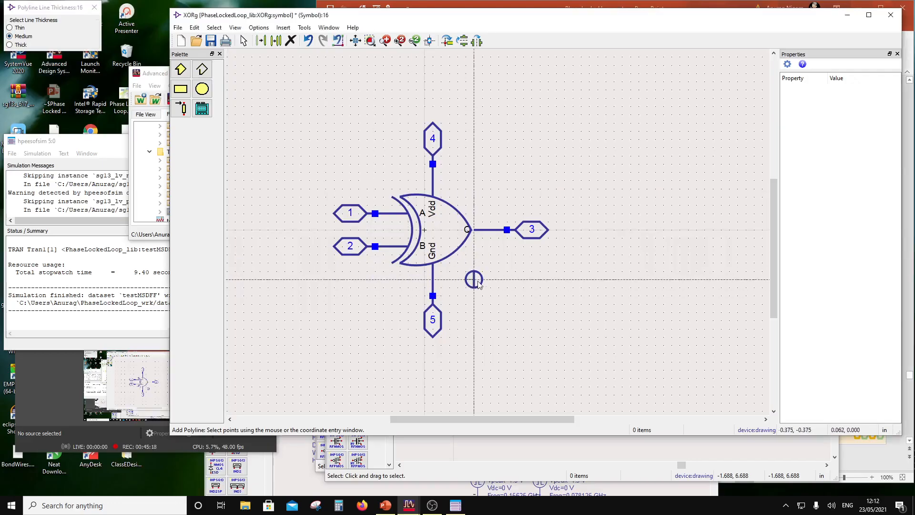
key(Escape)
drag(511, 301, 459, 251)
drag(473, 290, 441, 240)
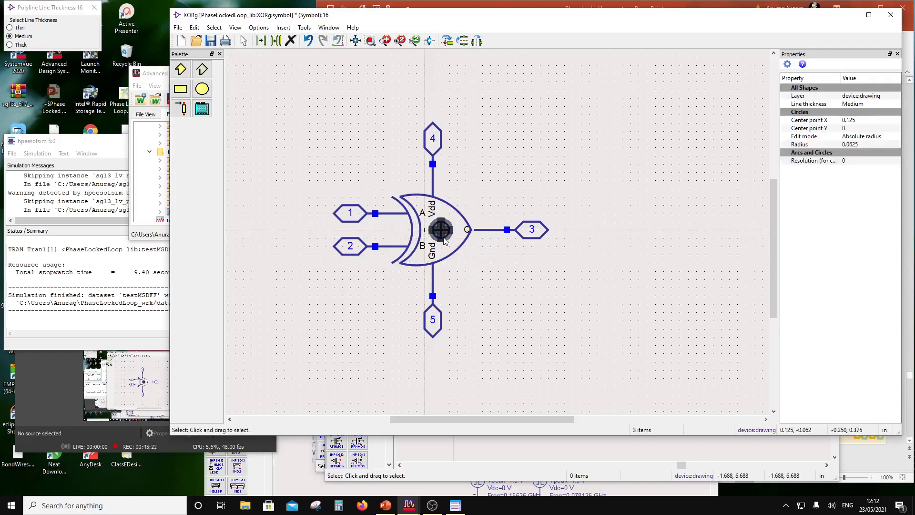
click(497, 263)
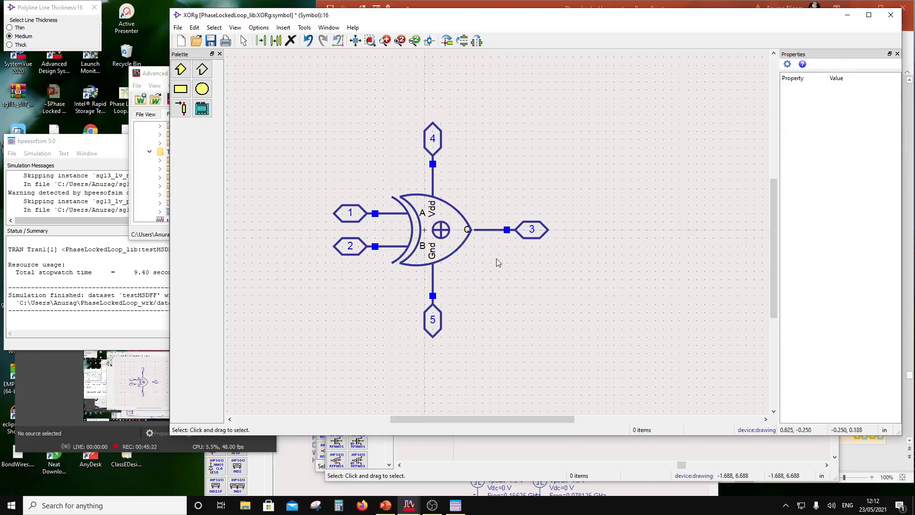
- Turn off grid snapping and nudge the Q label slightly left inside the gate
click(259, 28)
click(263, 75)
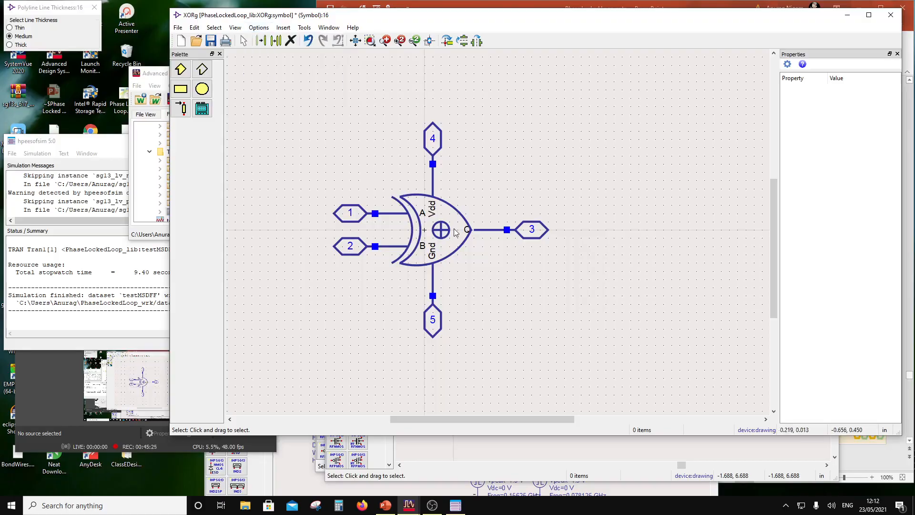
drag(467, 233, 461, 234)
click(474, 243)
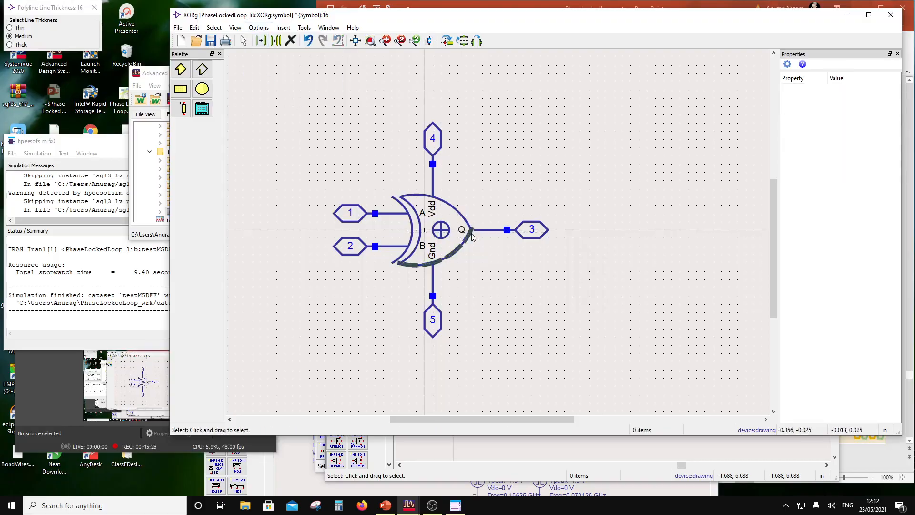
scroll(472, 237, up, 3)
click(498, 227)
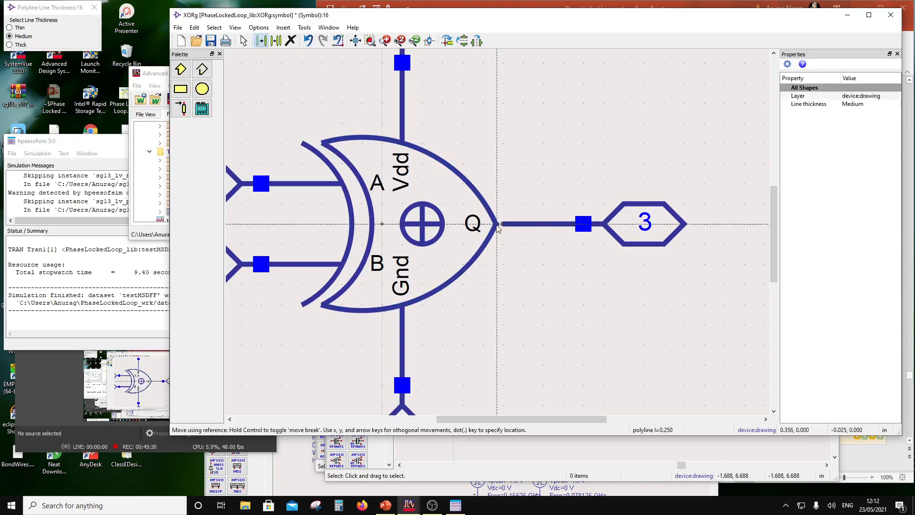
click(466, 282)
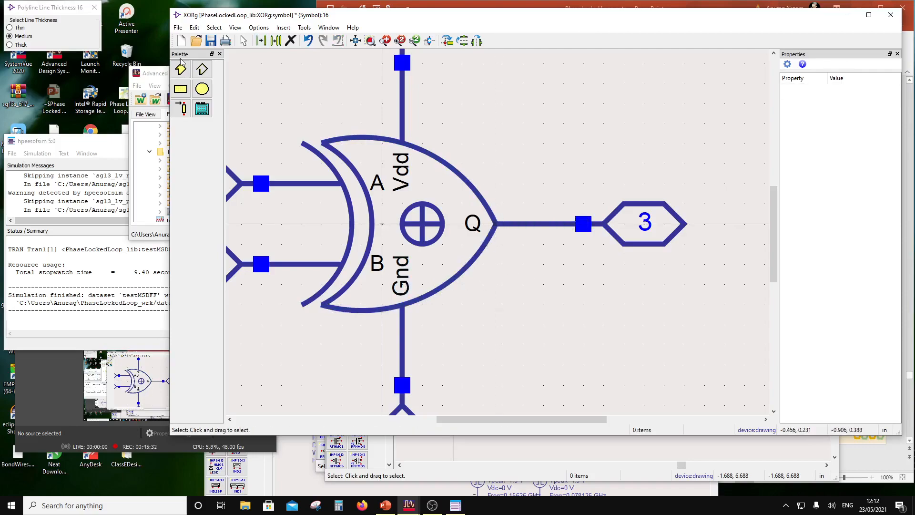
- Re-enable grid snapping and save the XORg symbol
click(259, 28)
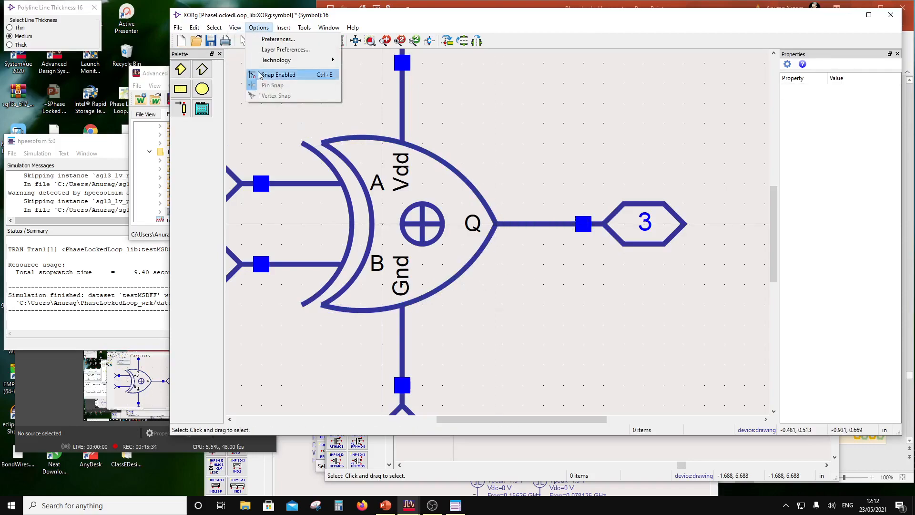
click(262, 76)
click(259, 27)
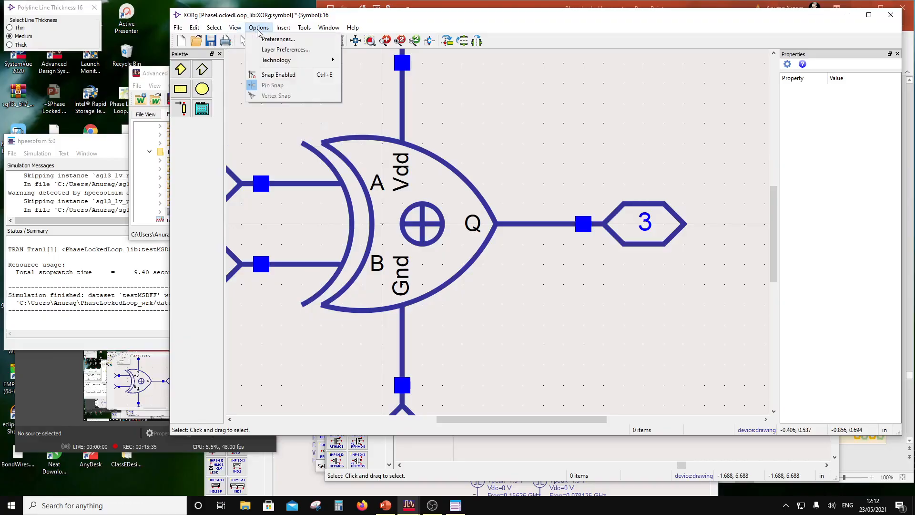
click(265, 72)
scroll(499, 236, down, 5)
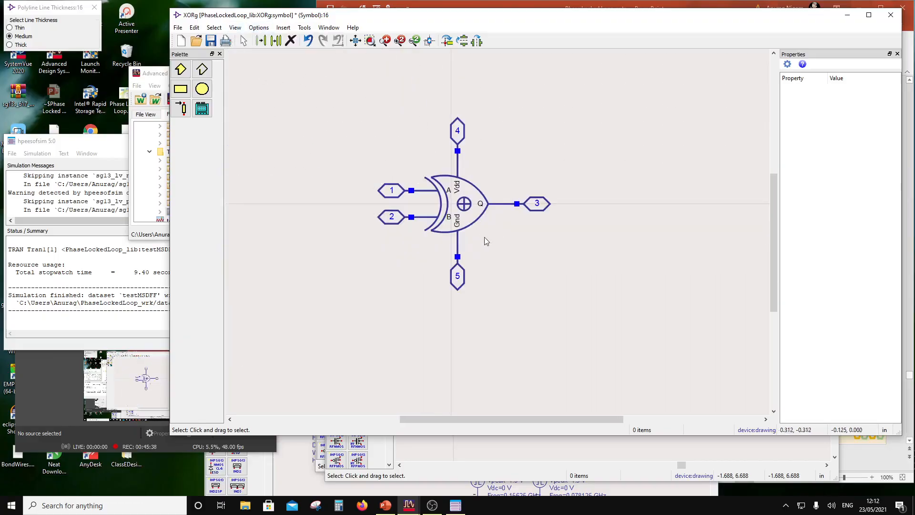
click(211, 41)
- Close the symbol window and place one XORg instance X1 in the testXOR schematic
click(887, 21)
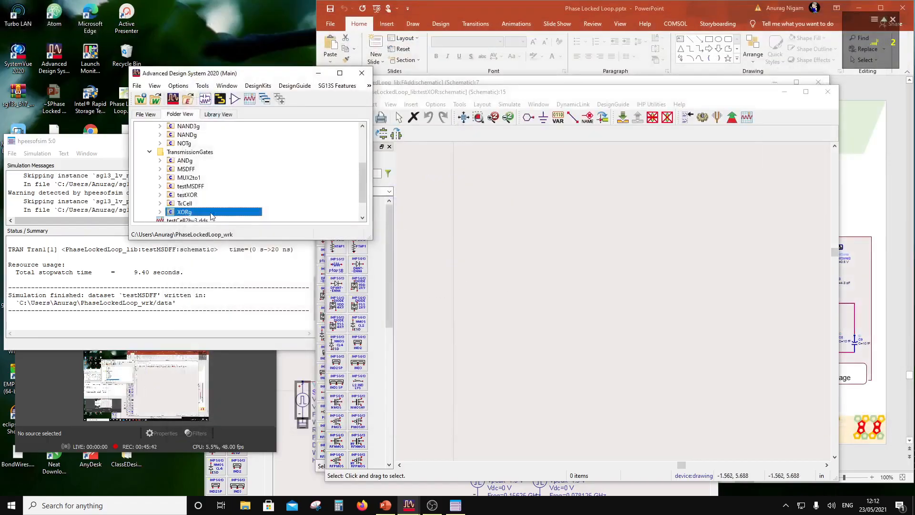
drag(355, 239, 496, 327)
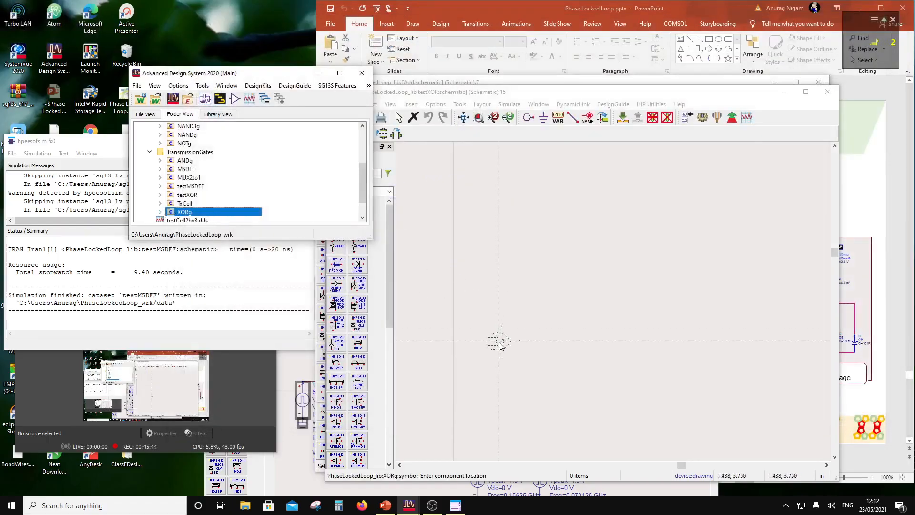
scroll(611, 310, up, 3)
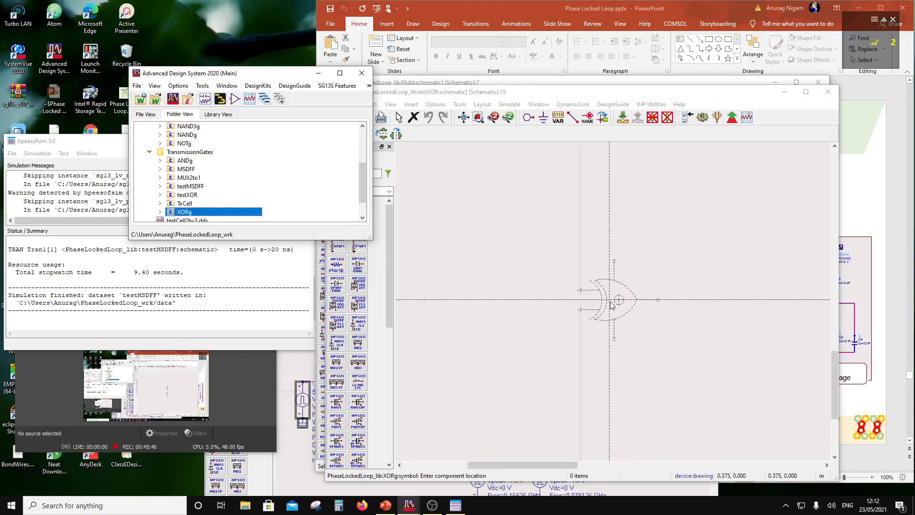
click(579, 309)
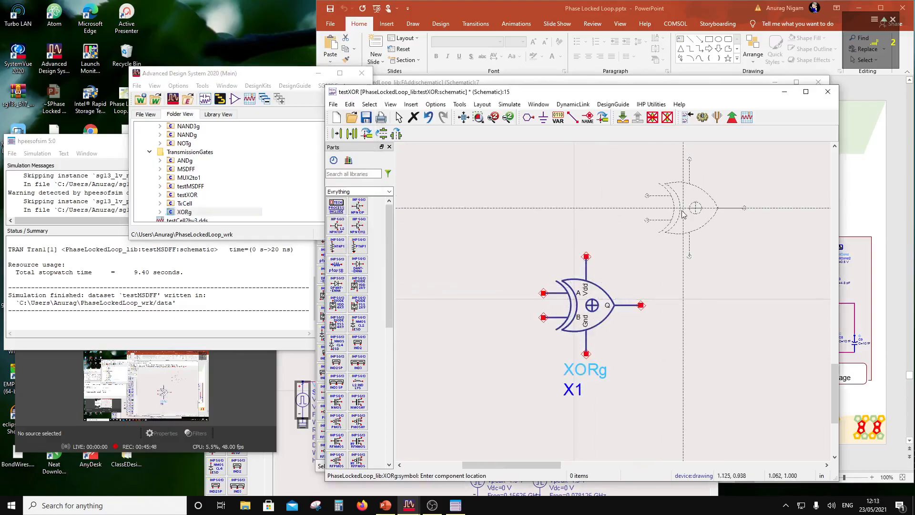
key(Escape)
- Move the XORg/X1 label above right of the gate and shift the schematic window left
click(619, 294)
key(F5)
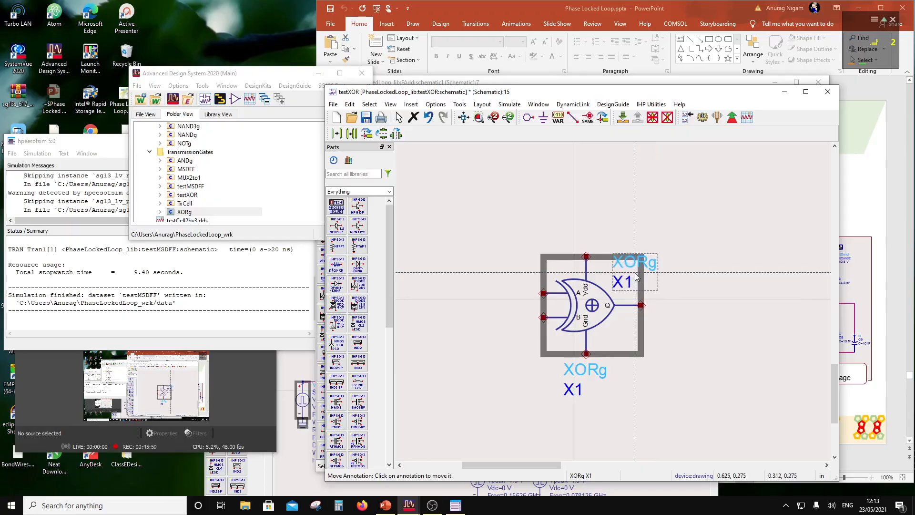
click(635, 272)
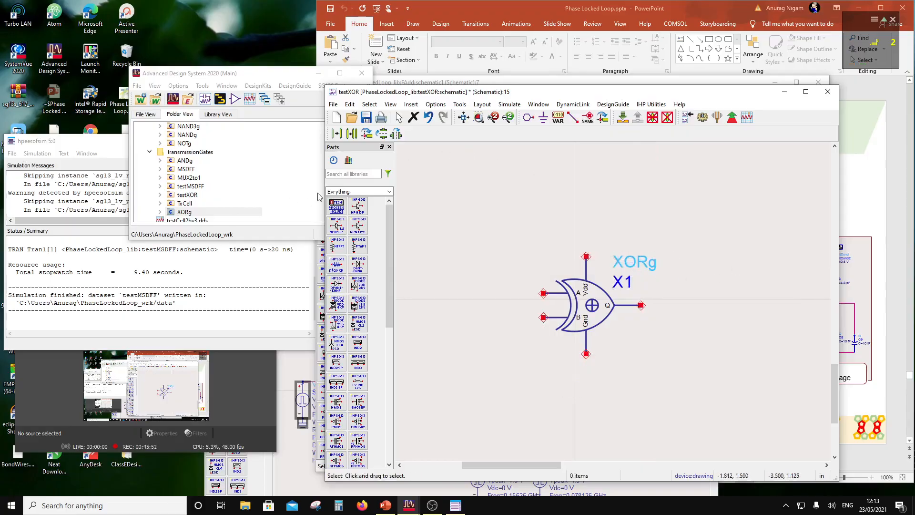
drag(514, 96, 483, 95)
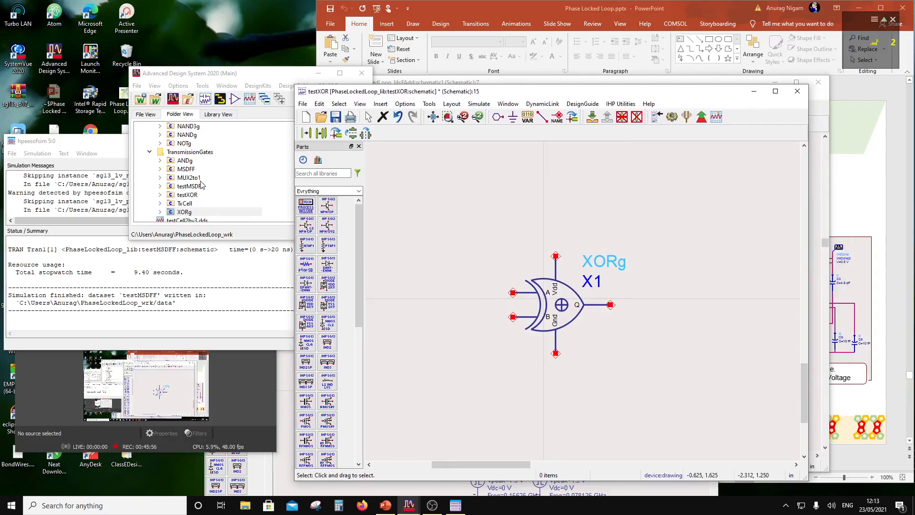
scroll(201, 183, up, 3)
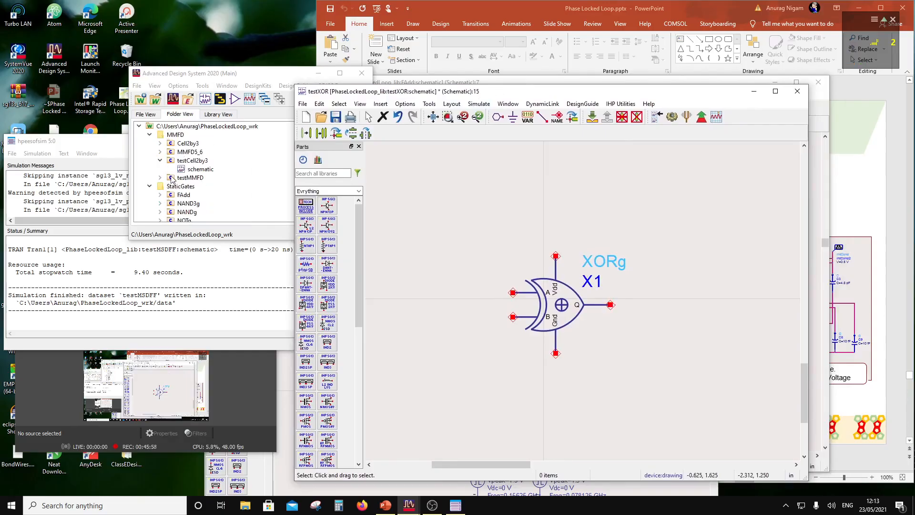
- Copy the DC and pulse sources from testCell2by3 and paste them into testXOR
double_click(189, 171)
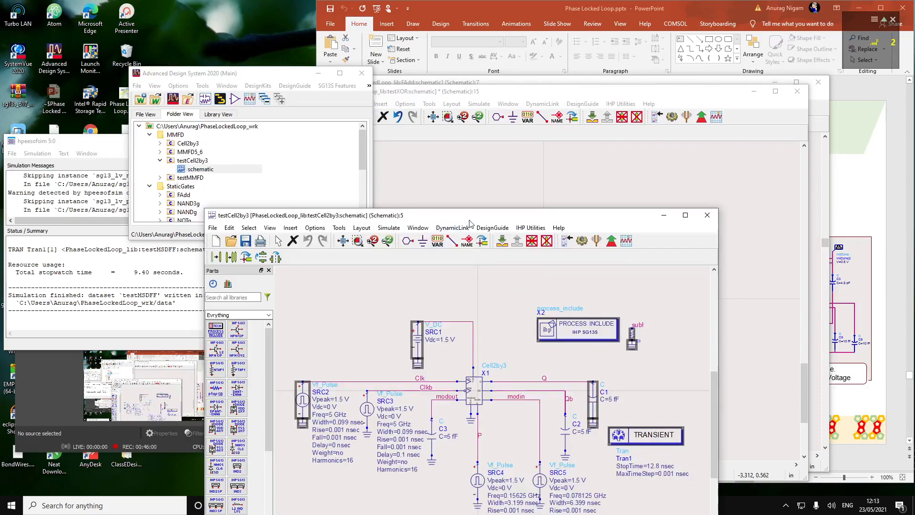
drag(471, 223, 279, 97)
click(41, 102)
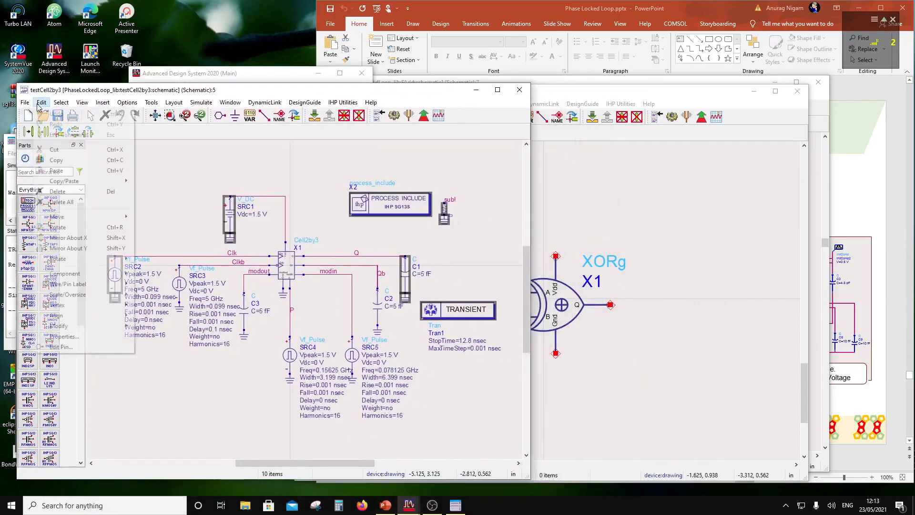
click(64, 160)
click(588, 93)
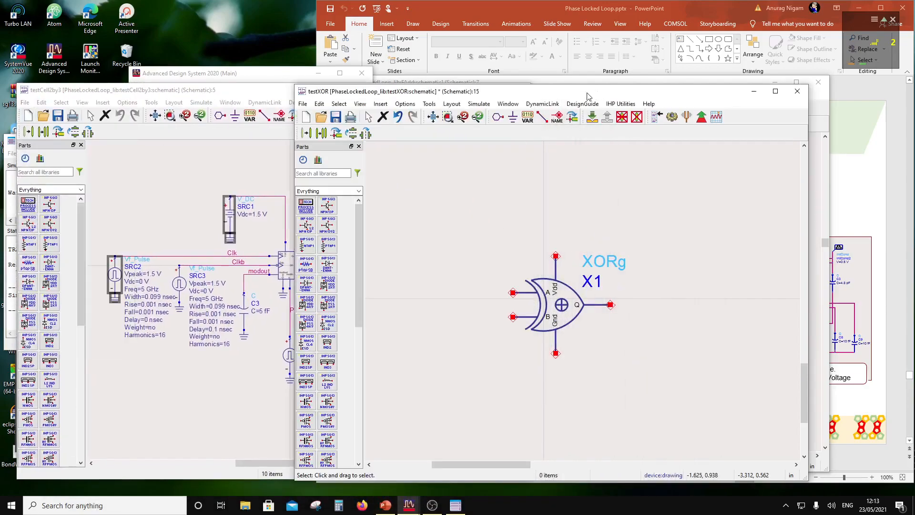
click(320, 104)
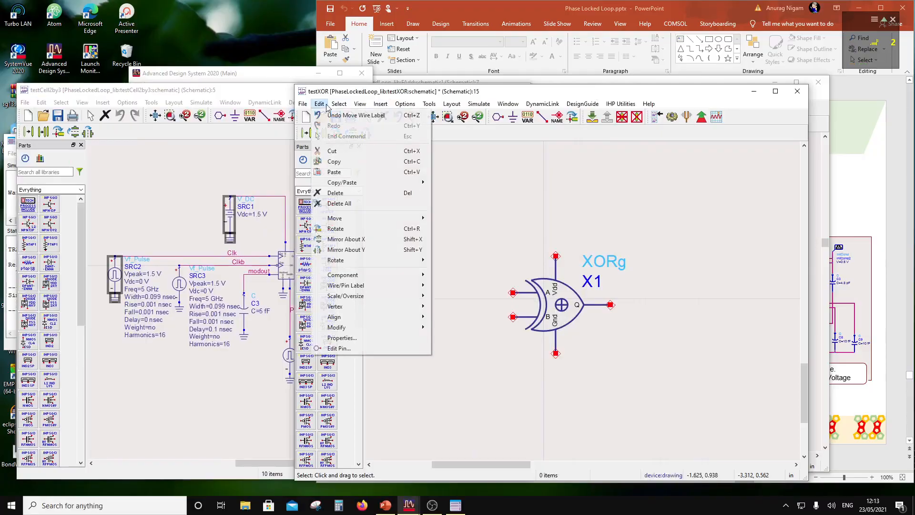
click(336, 172)
scroll(603, 304, down, 2)
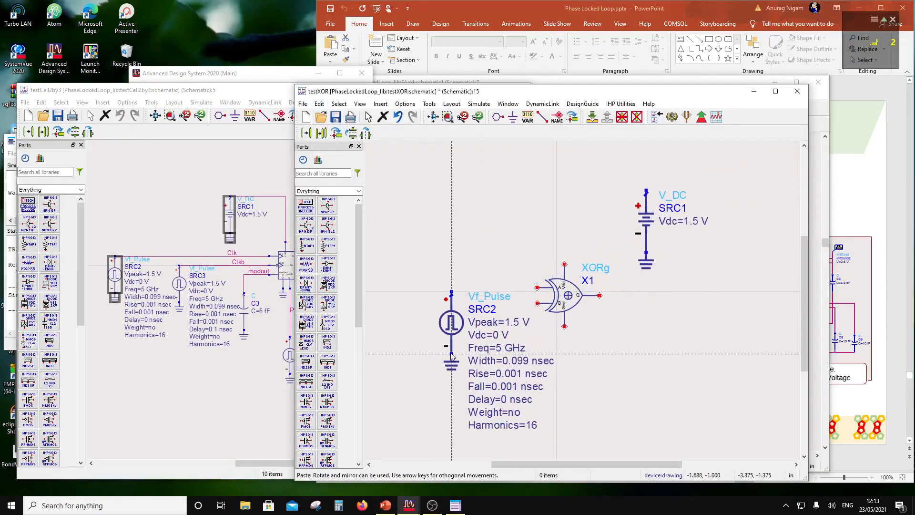
click(452, 355)
key(Escape)
key(Escape)
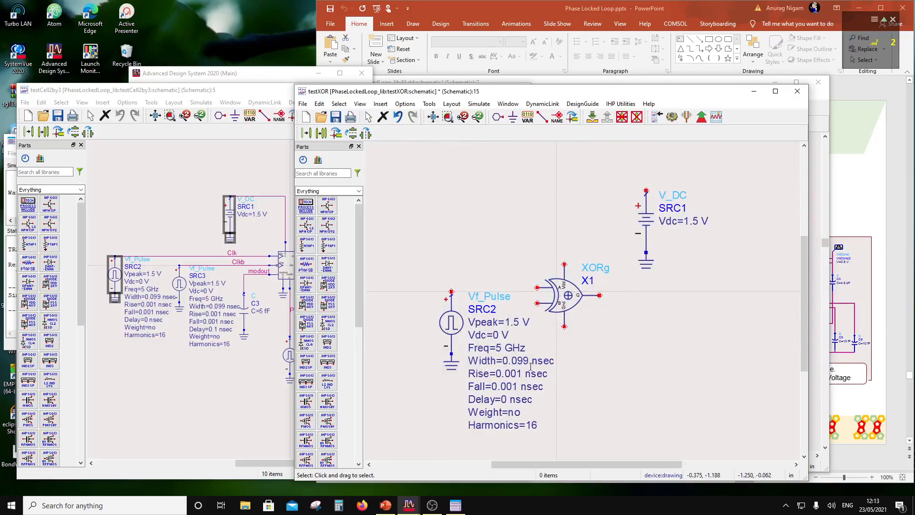
- Move SRC2 and its ground further left in the testXOR schematic
scroll(474, 323, down, 2)
drag(495, 266, 563, 346)
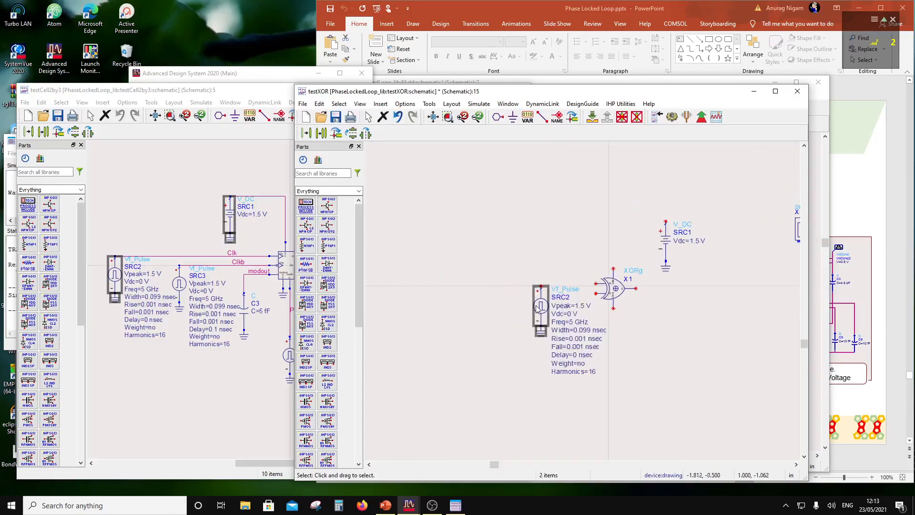
drag(536, 306, 496, 307)
click(641, 334)
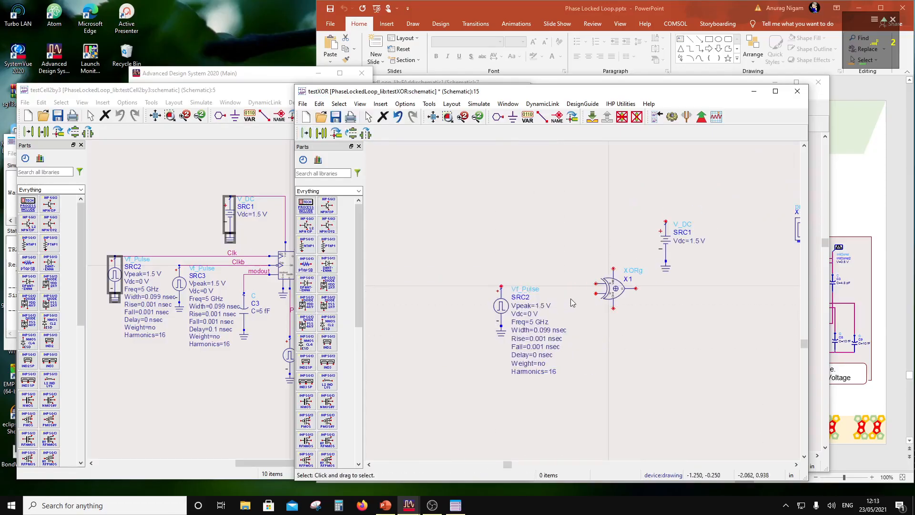
scroll(529, 291, up, 2)
scroll(706, 282, down, 2)
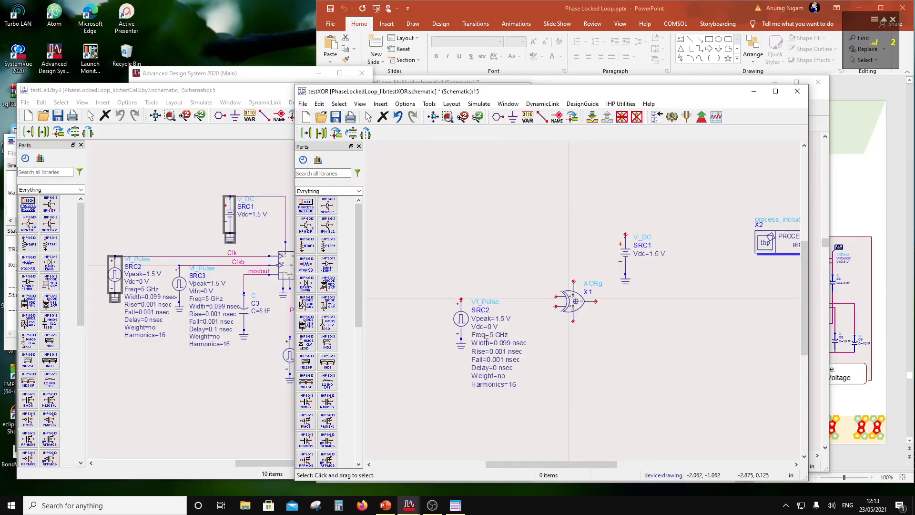
scroll(545, 320, up, 1)
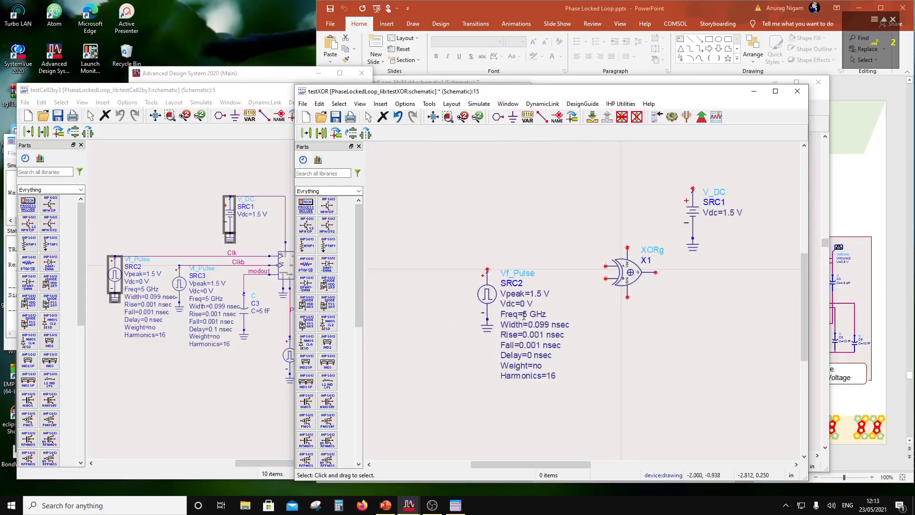
- Set SRC2's frequency to 1 GHz, edit its pulse width, and set rise time to 0.01 nsec
double_click(526, 316)
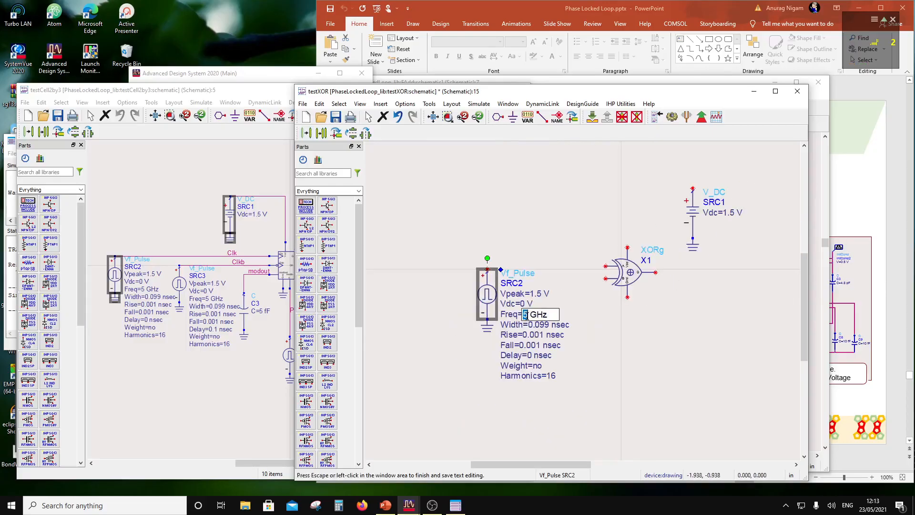
text(1)
click(643, 349)
double_click(544, 327)
click(548, 325)
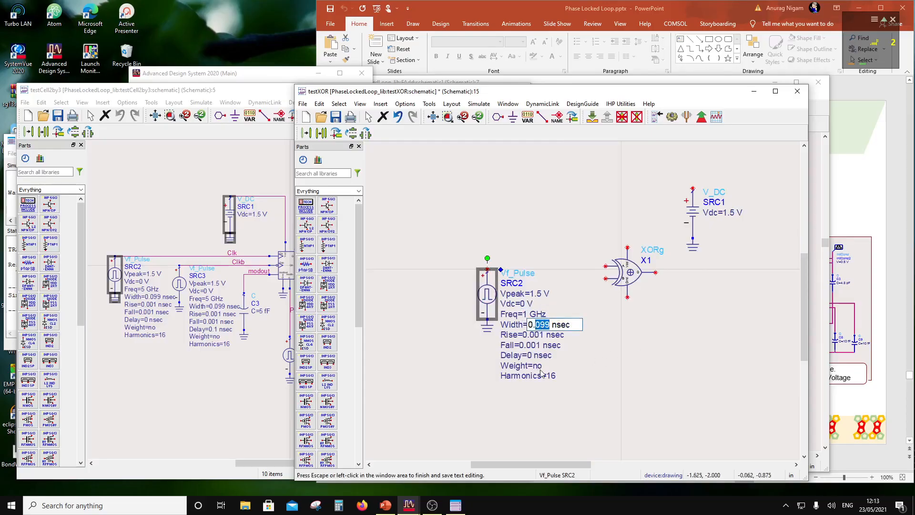
text(29)
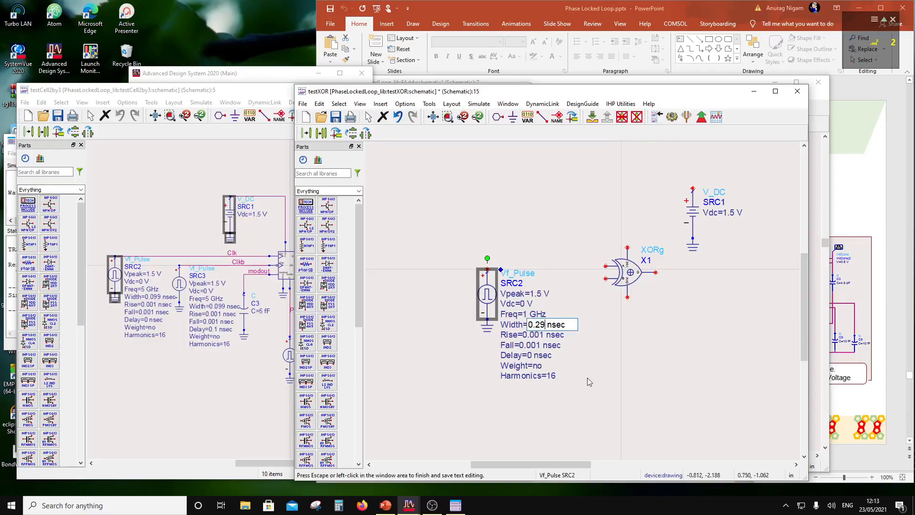
click(597, 384)
double_click(542, 335)
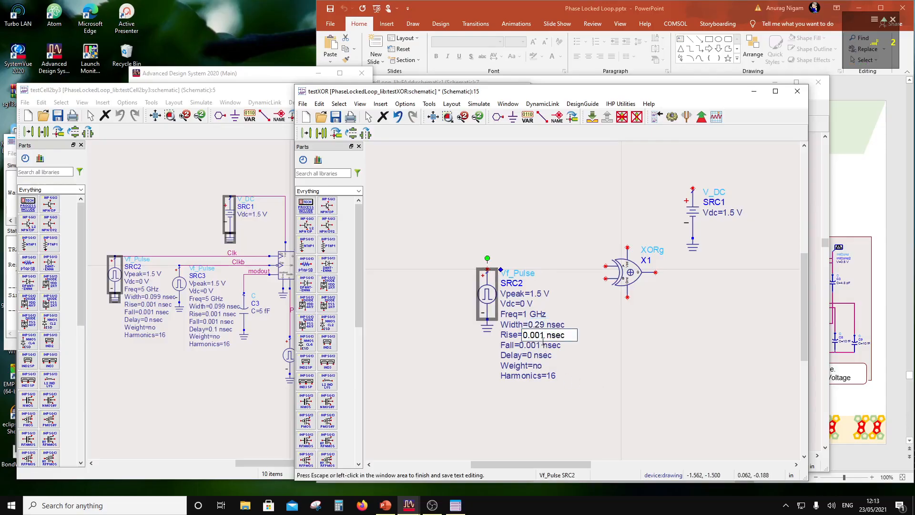
key(BackSpace)
key(Escape)
- Correct SRC2's width to 0.49 nsec and set its fall time to 0.01 nsec
double_click(537, 324)
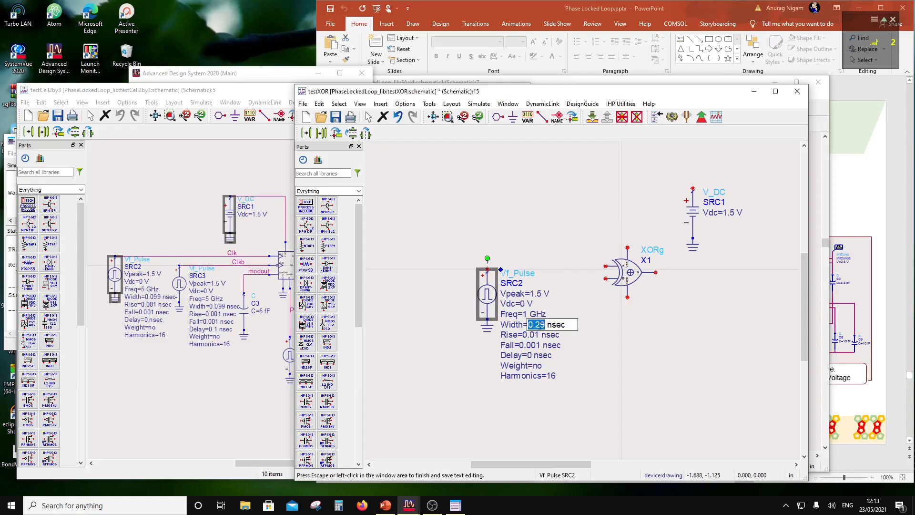
text(4)
key(Escape)
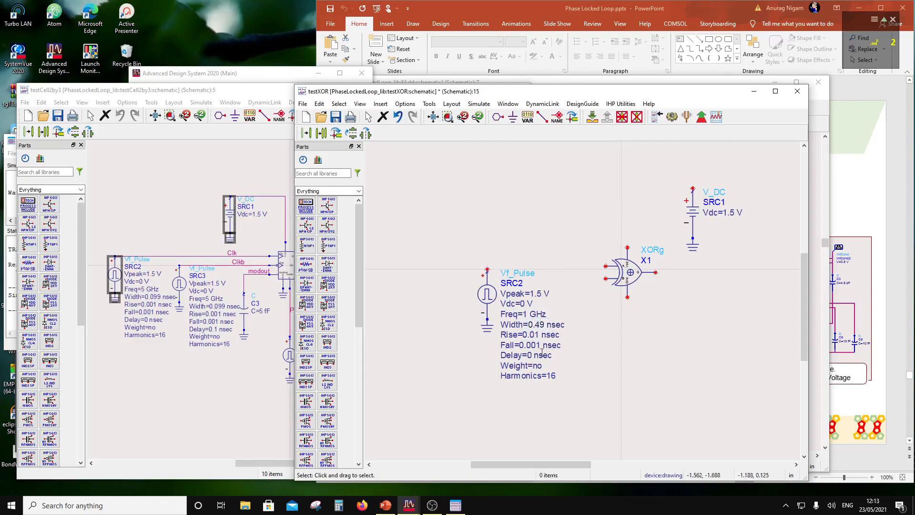
double_click(534, 346)
click(537, 347)
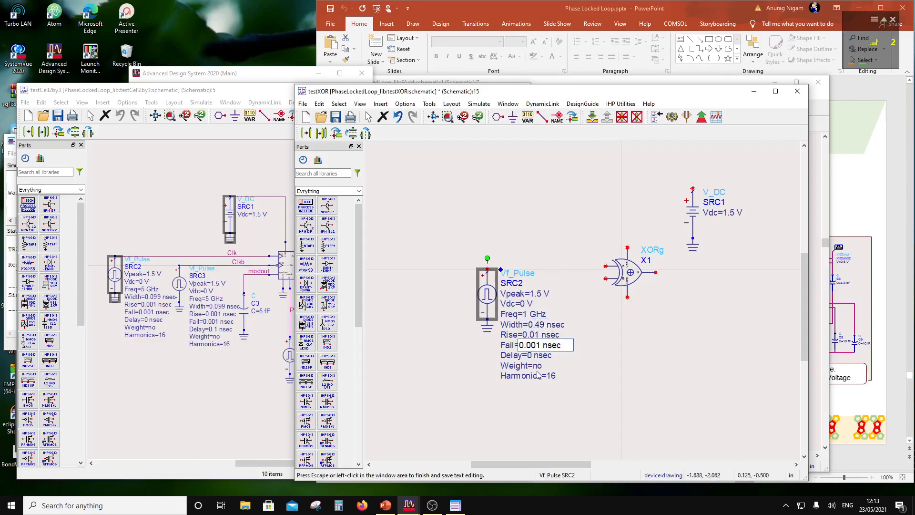
key(BackSpace)
click(600, 370)
- Copy SRC2 with its ground to place SRC3 below-right of it
drag(466, 244, 531, 344)
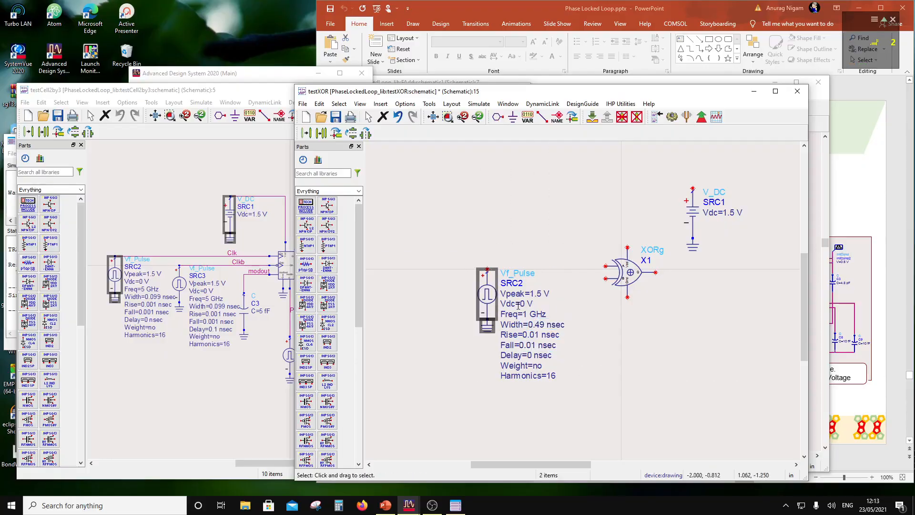
click(322, 133)
click(487, 270)
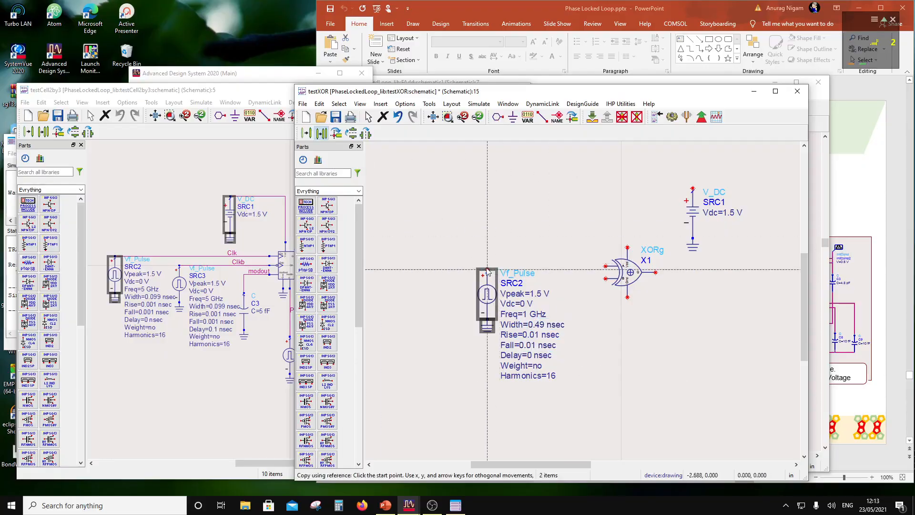
click(573, 309)
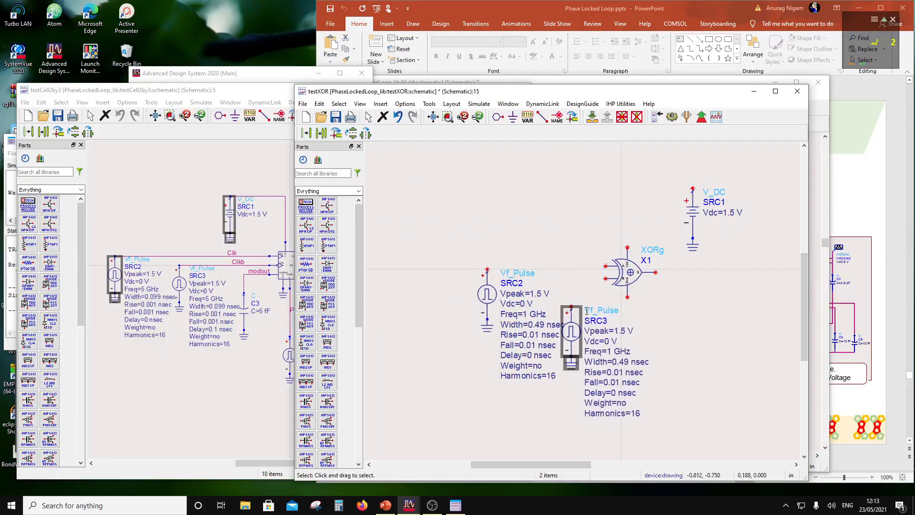
- Set SRC3's frequency to 0.5 GHz and its pulse width to 0.99 nsec
double_click(612, 354)
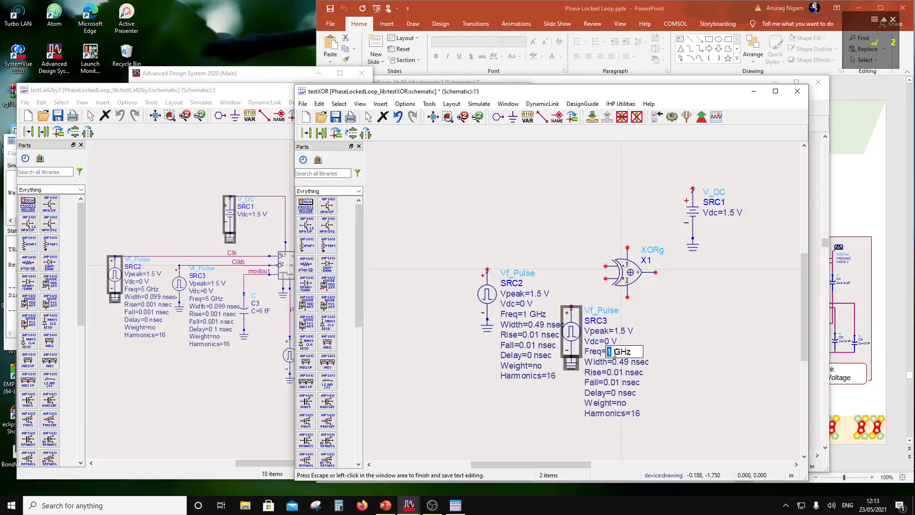
text(0.)
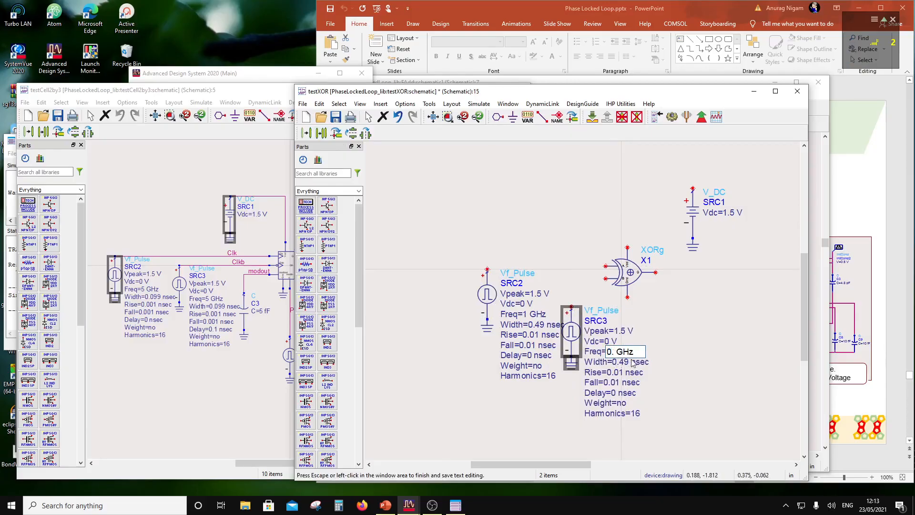
text(5)
key(Return)
double_click(622, 361)
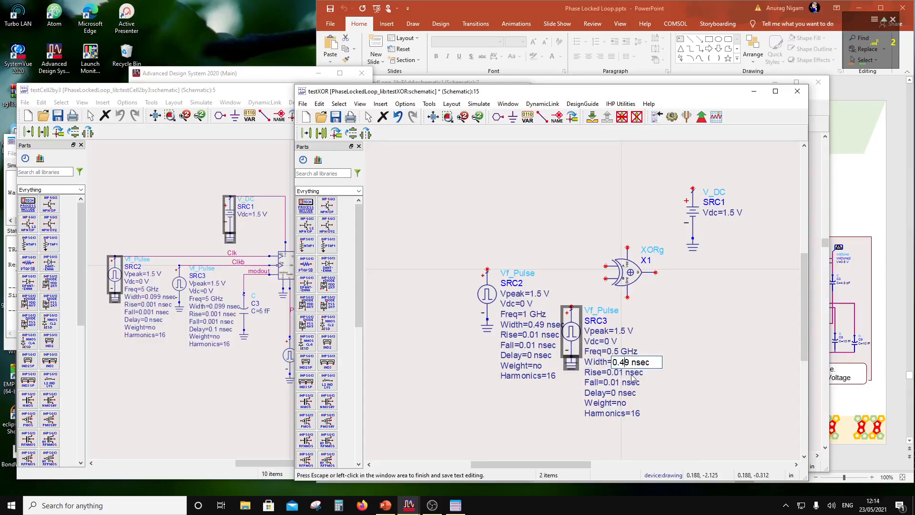
key(BackSpace)
text(9)
click(680, 407)
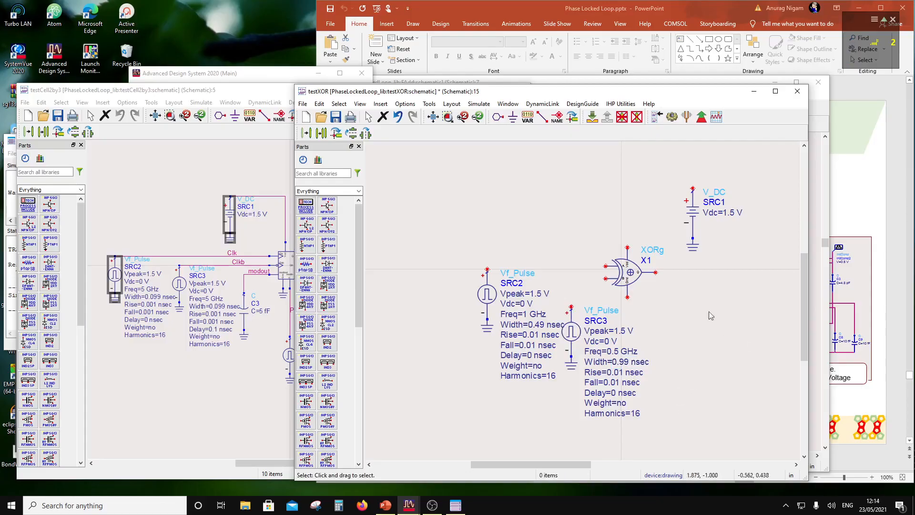
- Wire SRC2 to the XOR upper input and SRC3 to the XOR lower input
click(543, 116)
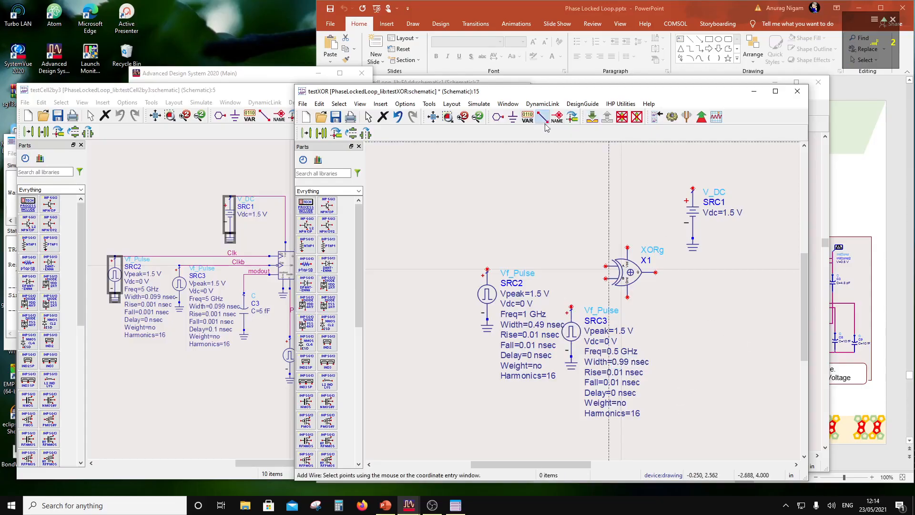
click(487, 270)
click(606, 266)
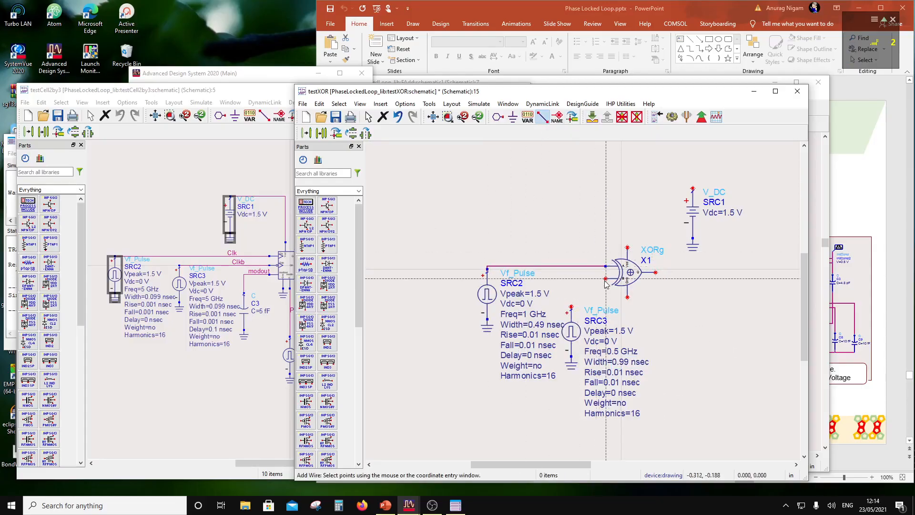
click(605, 278)
click(571, 307)
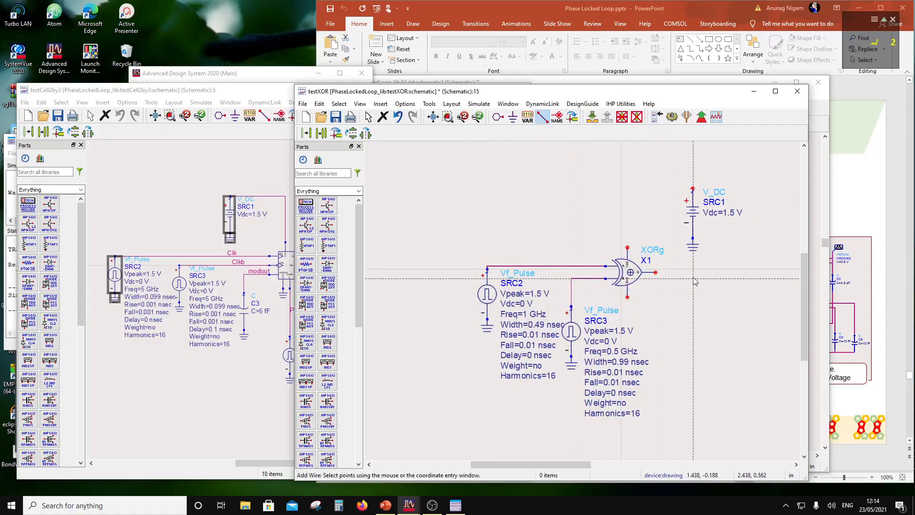
key(Escape)
- Move C1 with its ground near the XOR output and shift the process include block left
scroll(694, 278, down, 2)
drag(745, 266, 784, 348)
click(757, 324)
drag(725, 239, 675, 239)
drag(727, 268, 605, 342)
click(662, 329)
scroll(664, 328, up, 2)
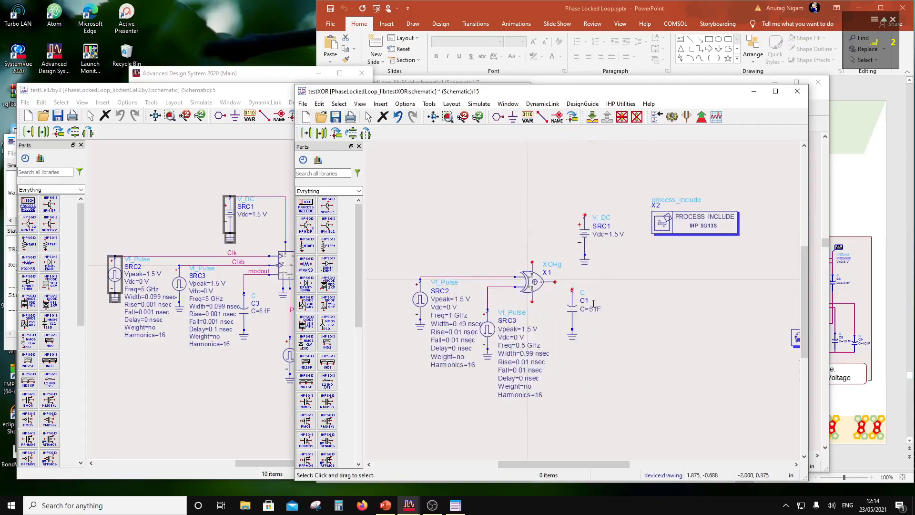
scroll(589, 303, down, 2)
- Reposition the sub! ground, process include group and transient controller close to the circuit
mouse_move(534, 197)
mouse_down()
mouse_move(597, 285)
mouse_move(491, 271)
mouse_up()
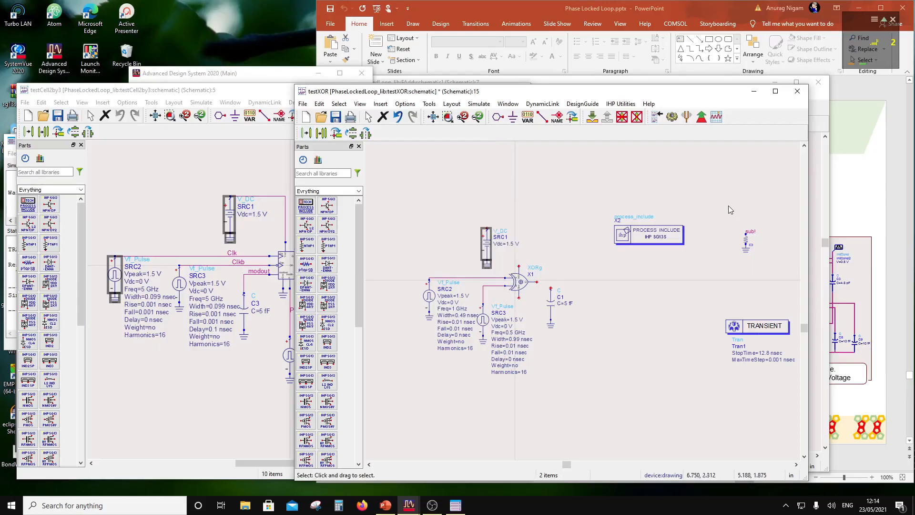
drag(735, 219, 696, 242)
click(743, 265)
drag(574, 199, 721, 267)
drag(647, 238, 590, 240)
click(670, 299)
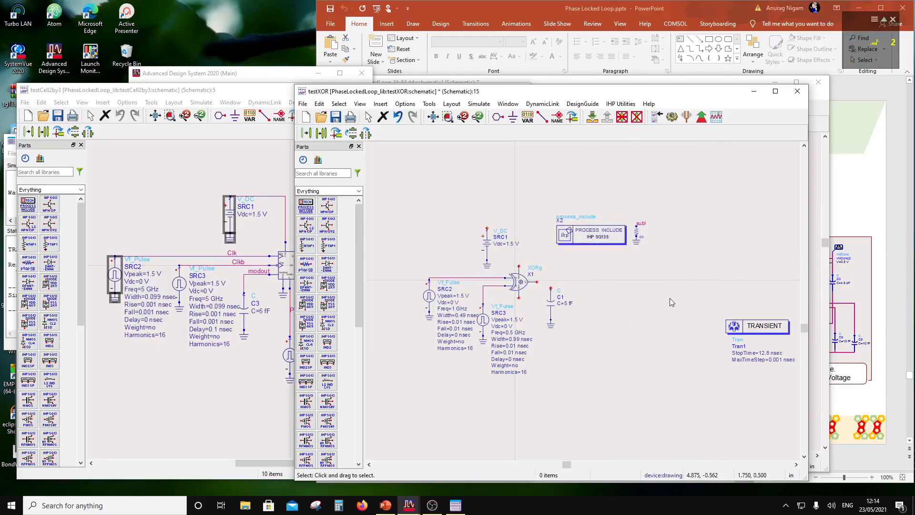
drag(764, 329, 621, 306)
- Wire V_DC to the XOR top pin, ground its bottom pin, and wire its output to C1
click(687, 320)
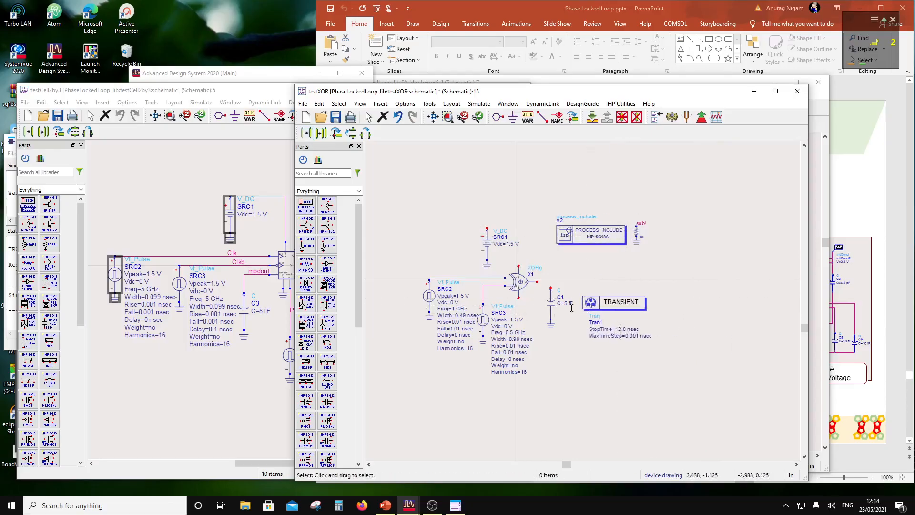
scroll(562, 261, up, 2)
click(542, 117)
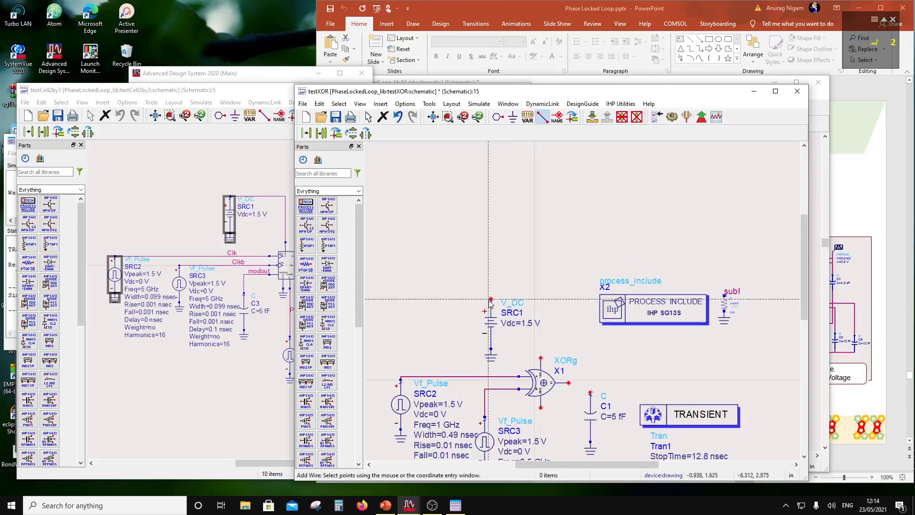
click(541, 358)
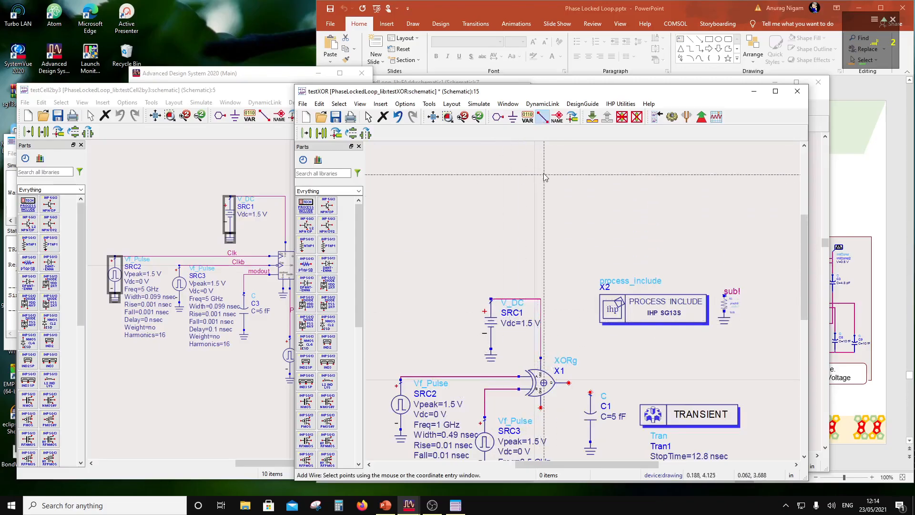
click(514, 117)
click(541, 408)
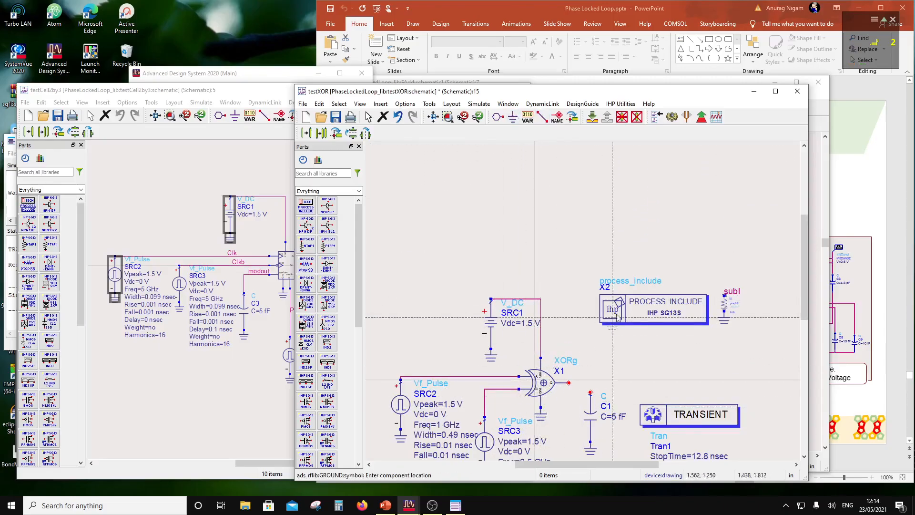
click(543, 116)
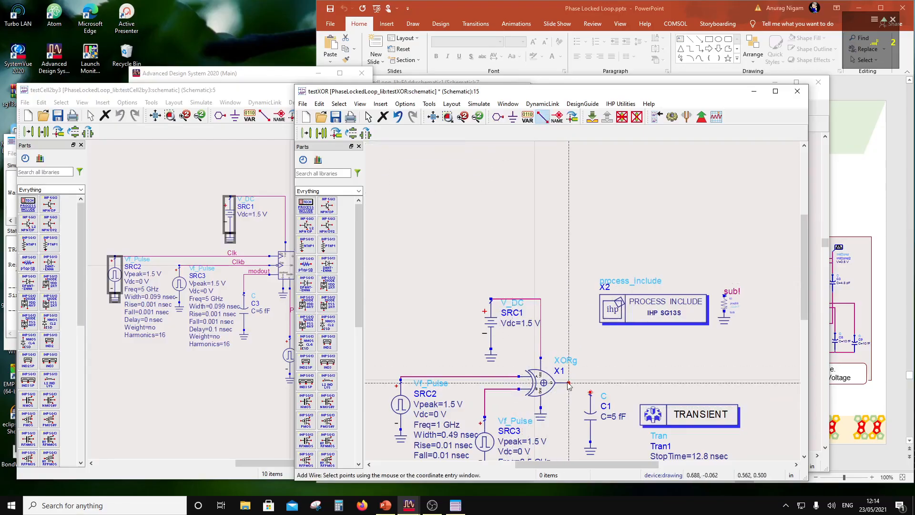
click(568, 383)
click(590, 393)
key(Escape)
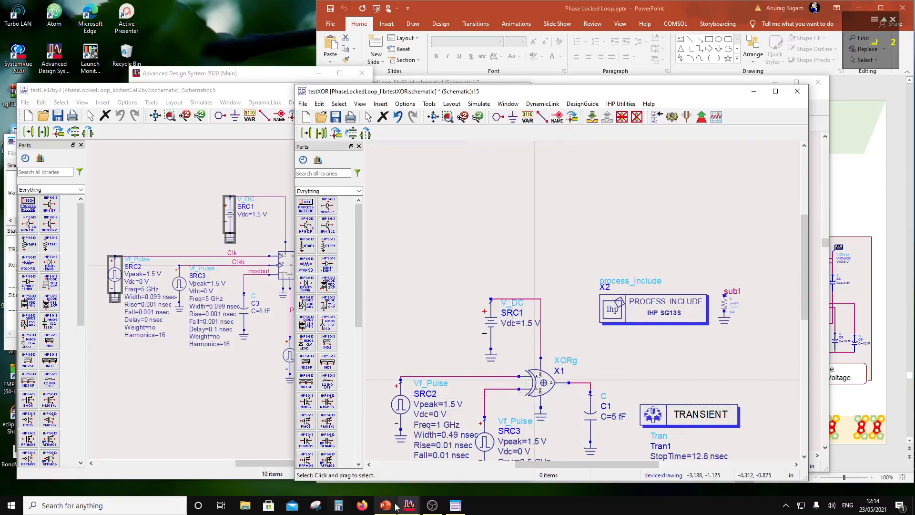
- Save the testXOR schematic
click(433, 506)
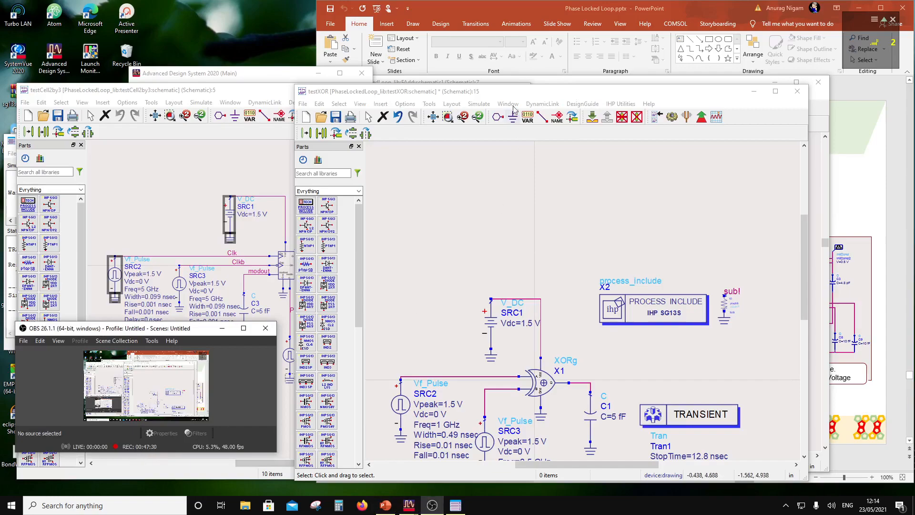
click(485, 95)
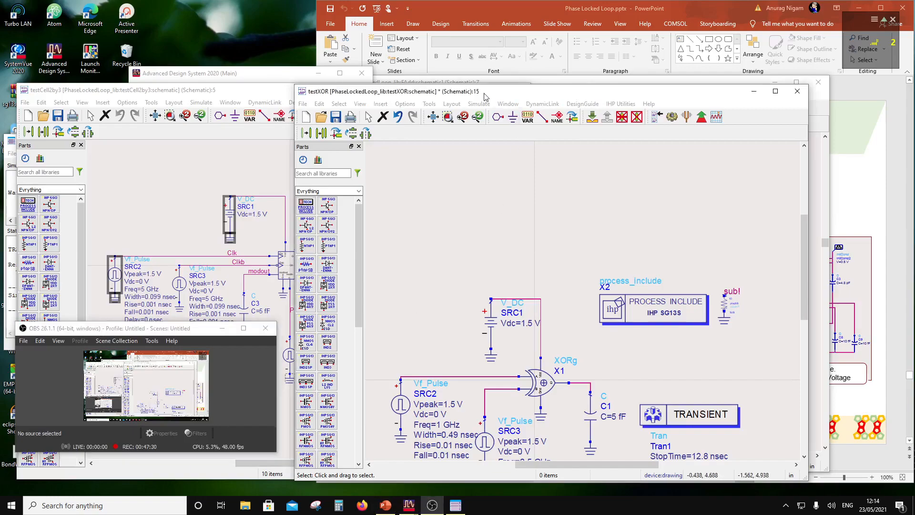
click(336, 117)
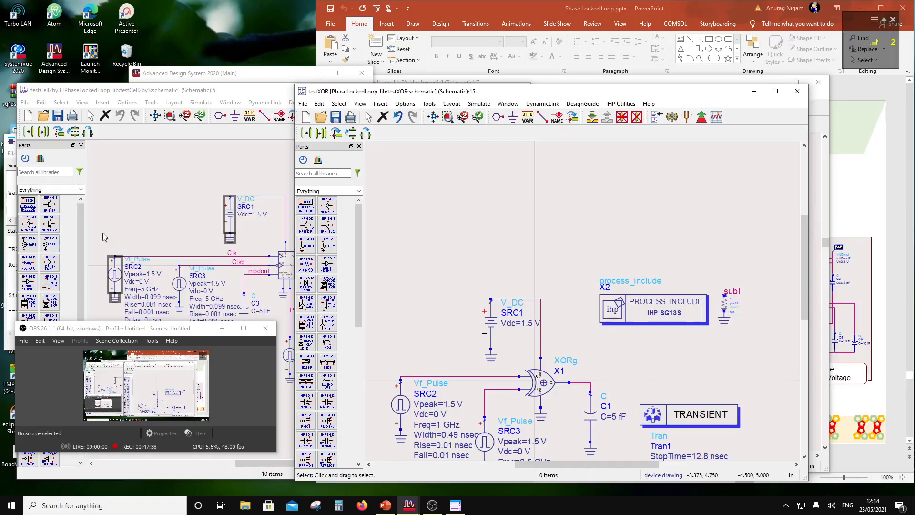
- Shift the PROCESS INCLUDE block and sub! ground left, and raise the TRANSIENT controller beside the XOR
drag(569, 267, 719, 334)
drag(694, 303, 669, 298)
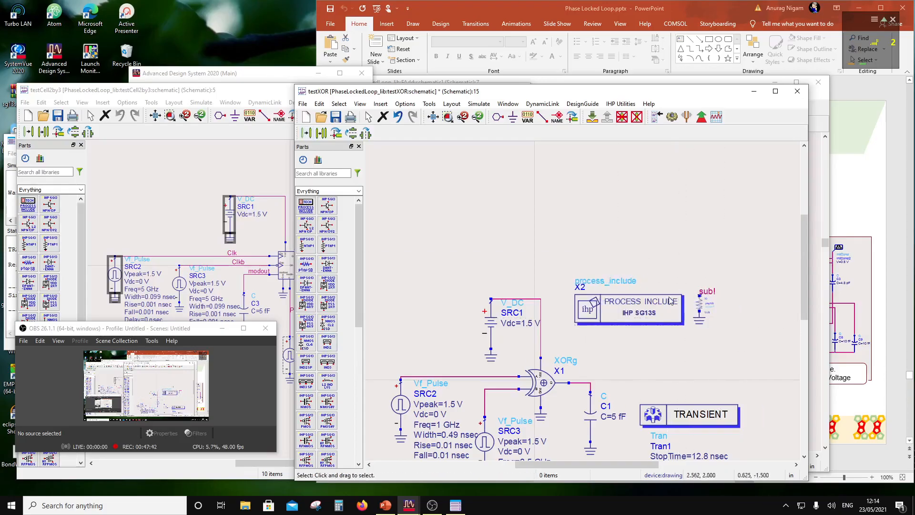
scroll(632, 331, down, 1)
drag(639, 376, 634, 333)
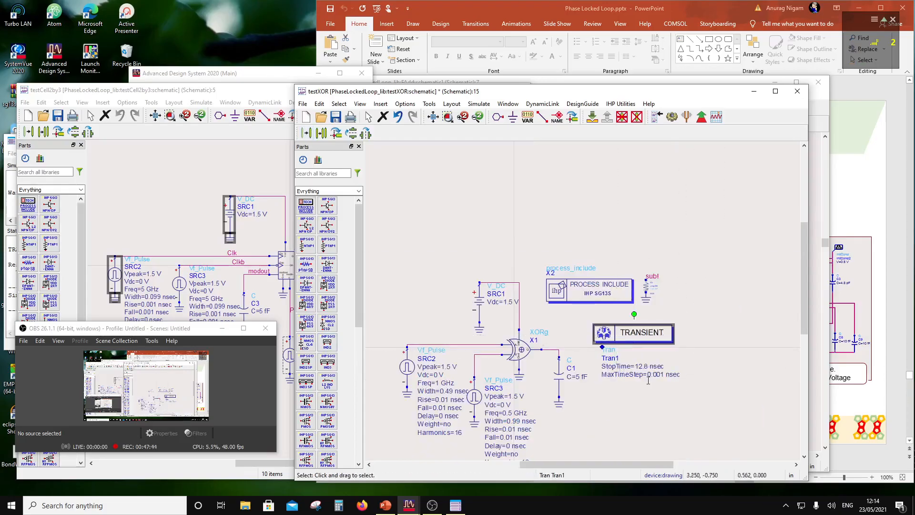
scroll(576, 407, up, 1)
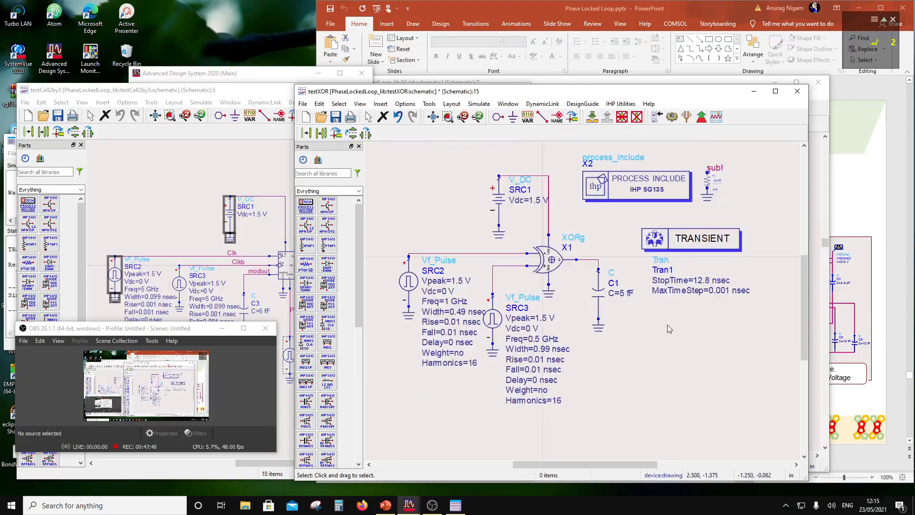
- Set the transient StopTime to 2 nsec and MaxTimeStep to 0.01 nsec
double_click(702, 282)
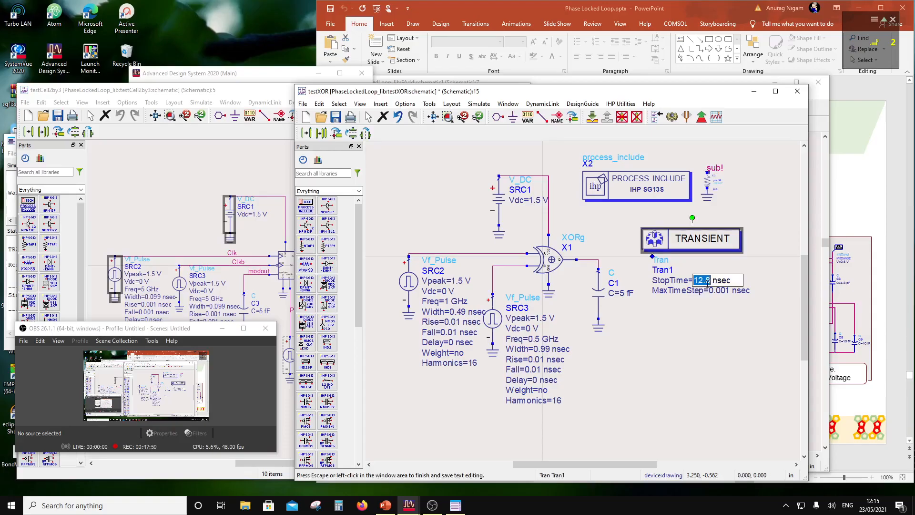
text(2)
key(Tab)
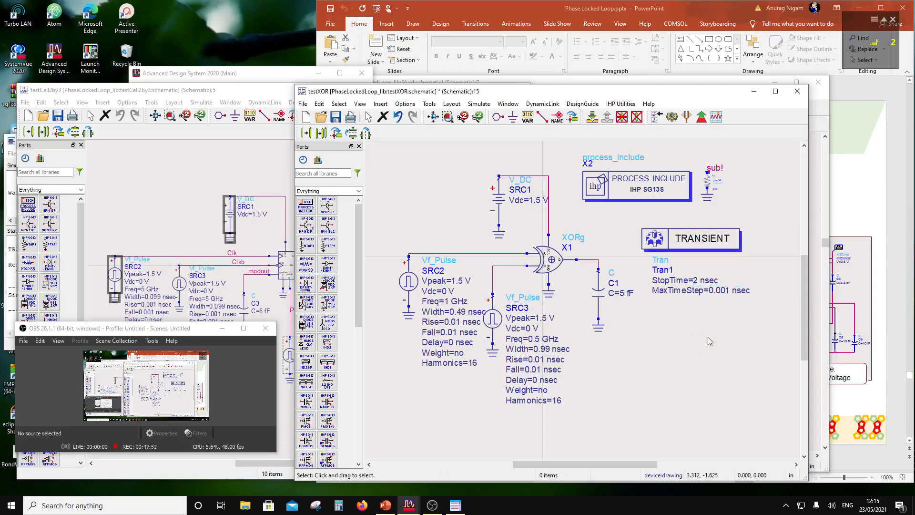
text(0.01)
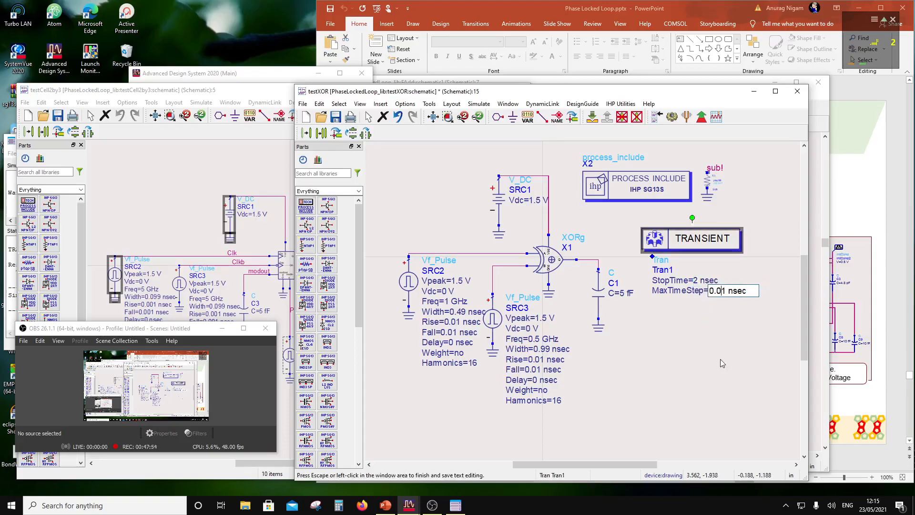
click(720, 359)
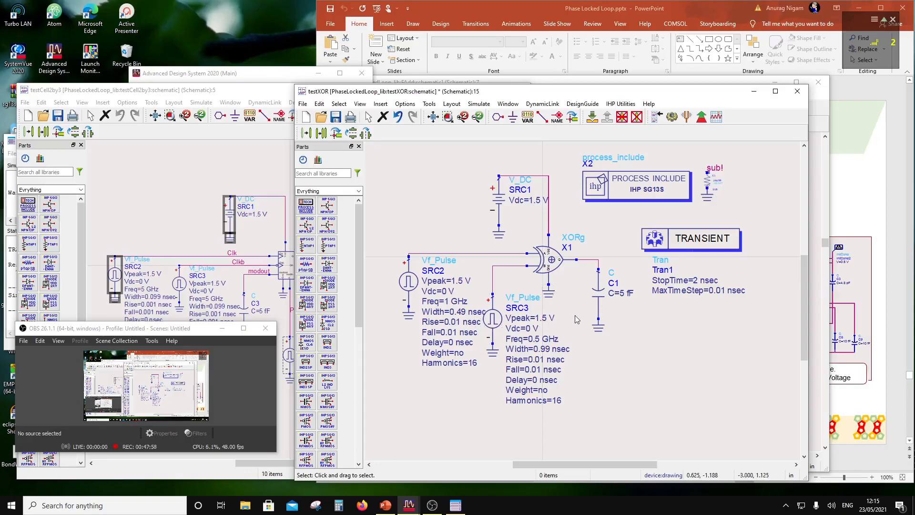
- Label the two input wires A and B and the XOR output wire Q
click(556, 116)
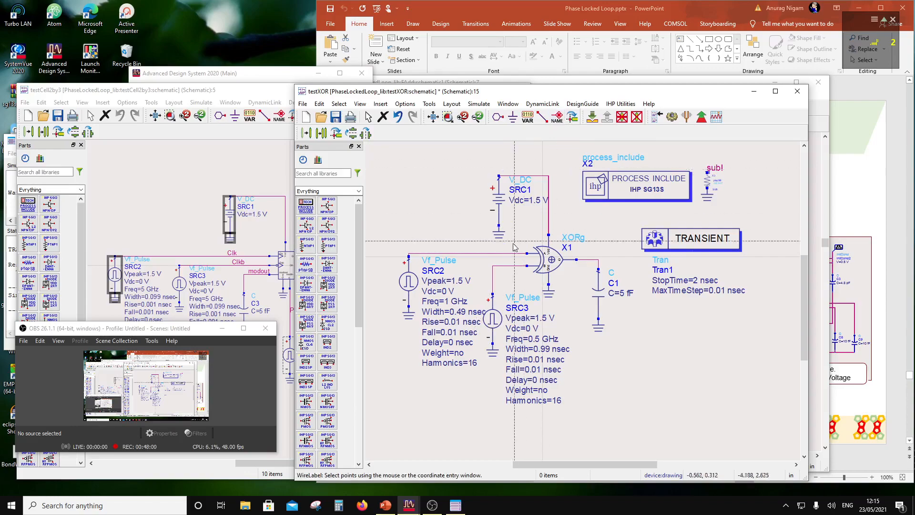
click(506, 253)
text(A)
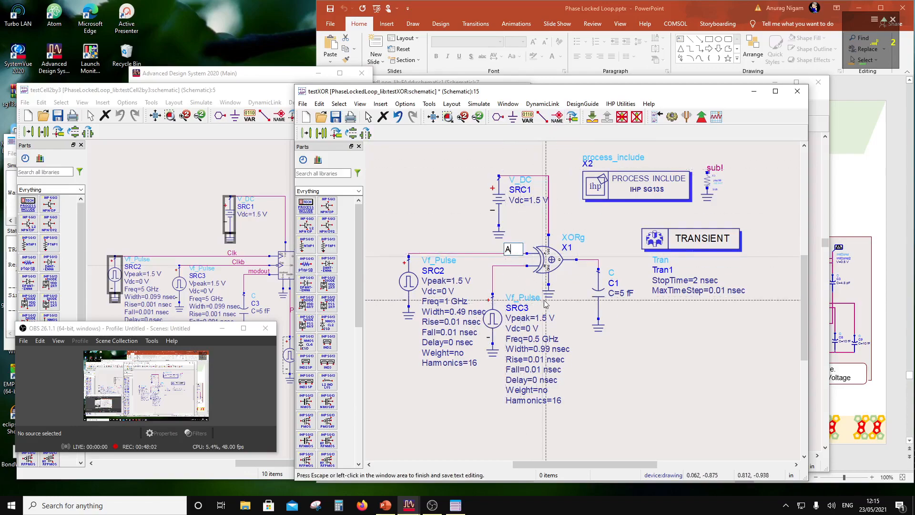
click(508, 265)
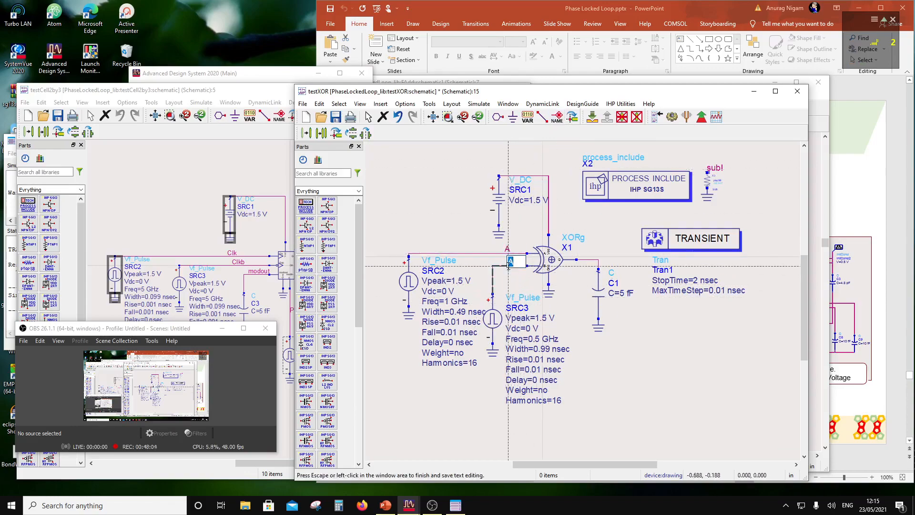
text(B)
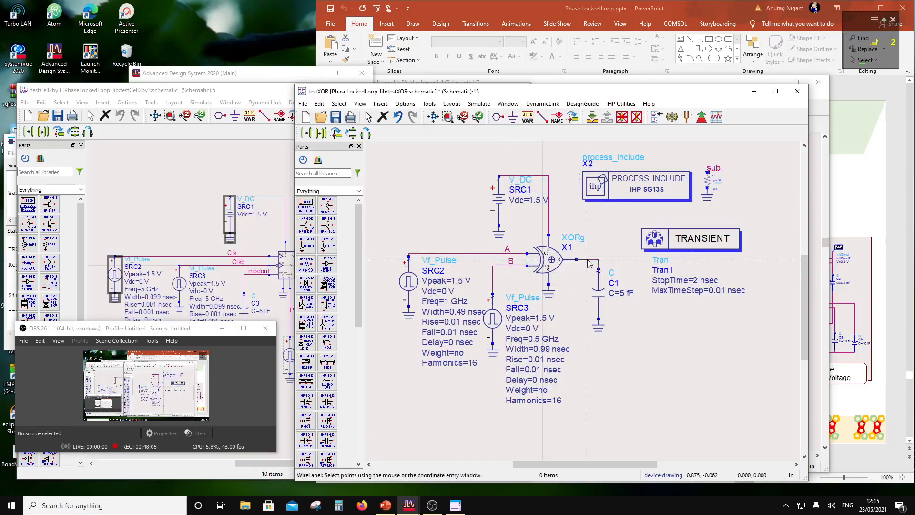
click(588, 258)
text(Q)
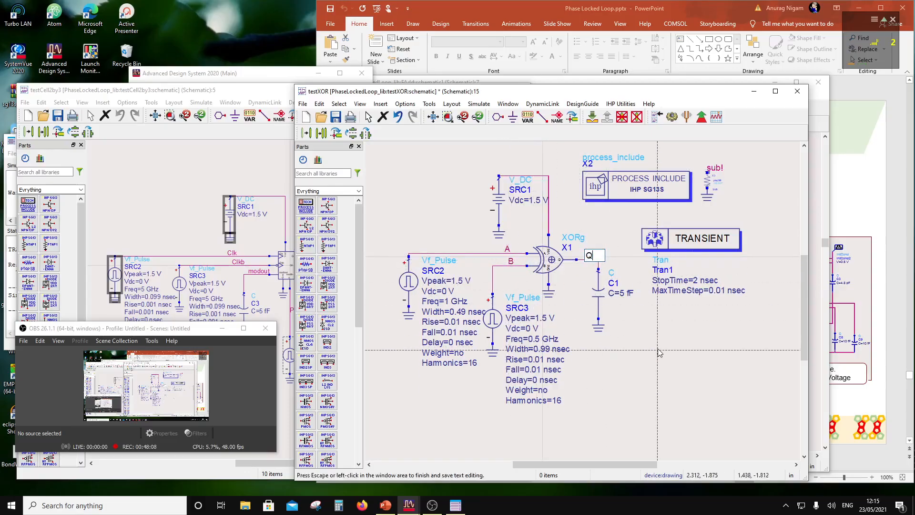
key(Escape)
- Run the testXOR simulation
scroll(506, 262, down, 1)
scroll(594, 310, down, 1)
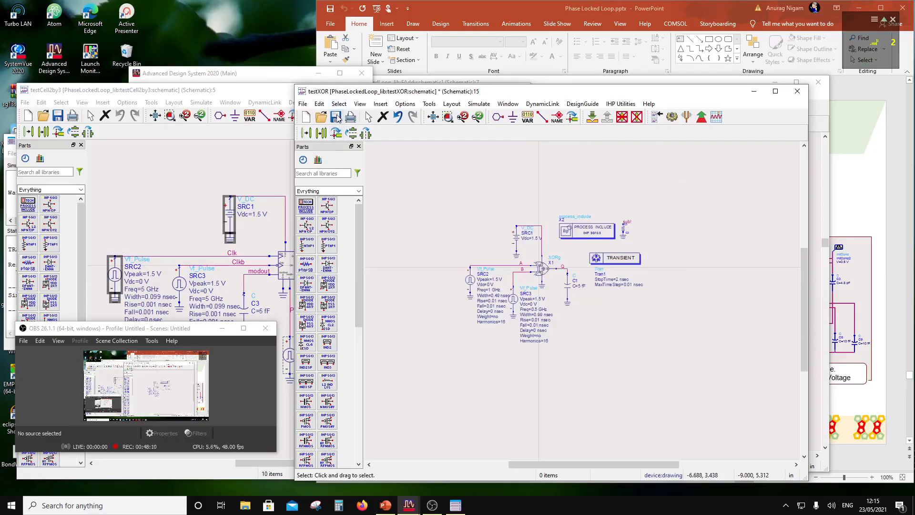
click(672, 117)
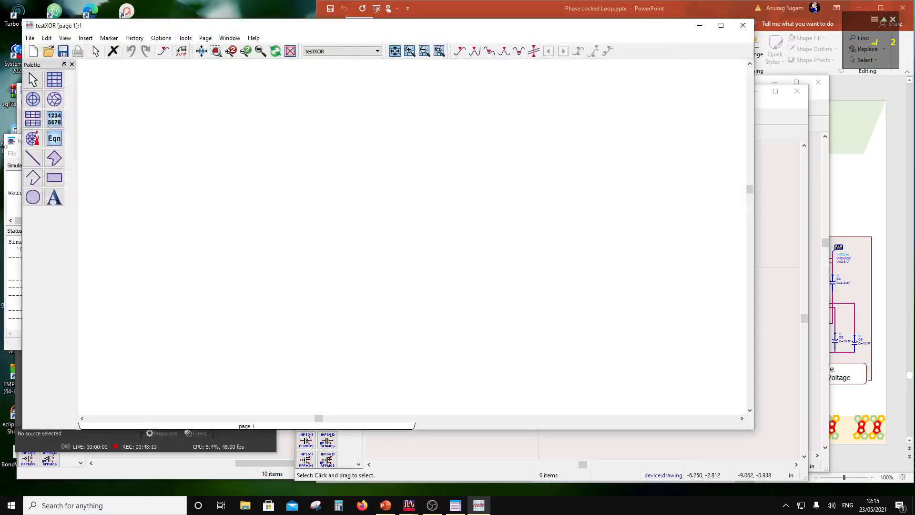
- Insert a rectangular plot showing the A and B waveforms
click(54, 79)
click(284, 200)
click(274, 195)
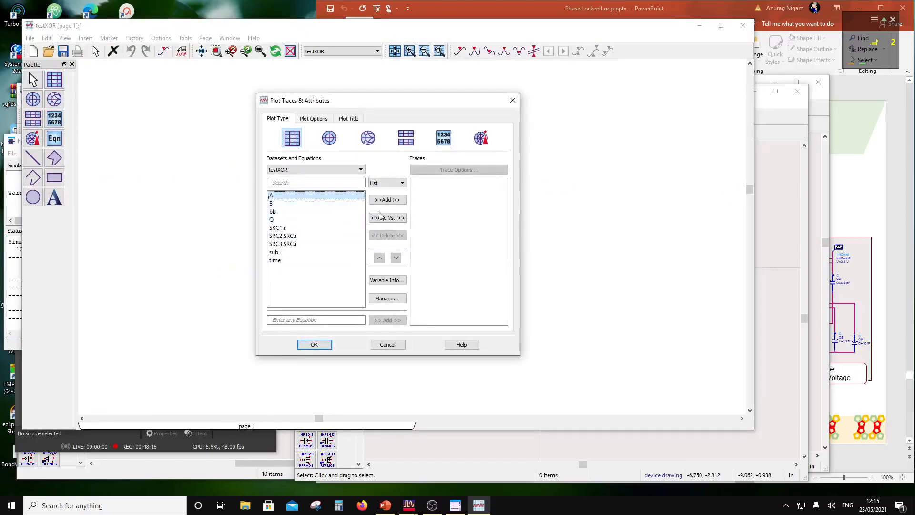
click(387, 199)
click(319, 204)
click(384, 201)
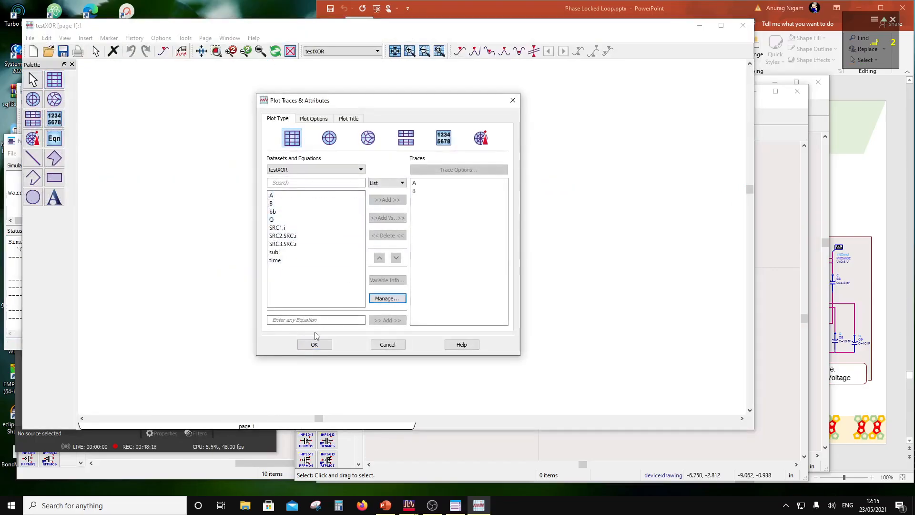
click(315, 345)
- Switch the plot to stacked layout, add Q, enlarge it, and save the display
double_click(414, 232)
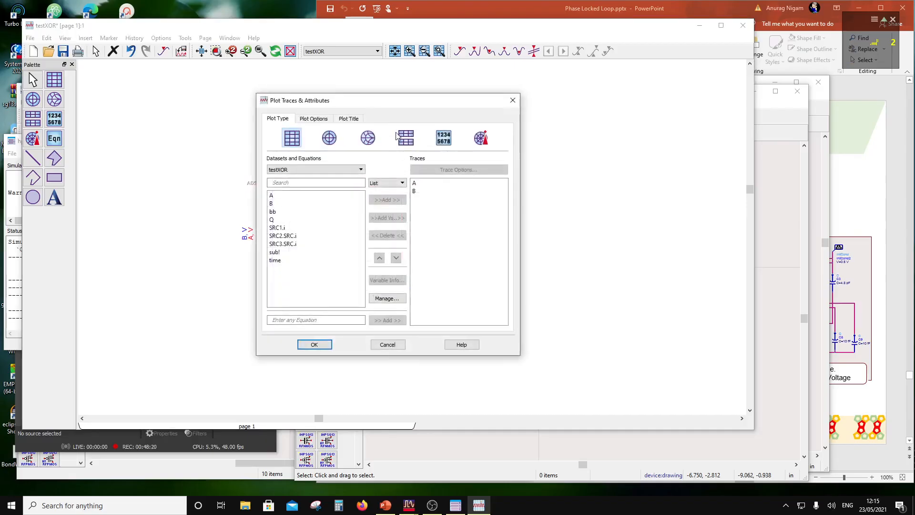
click(406, 137)
click(312, 344)
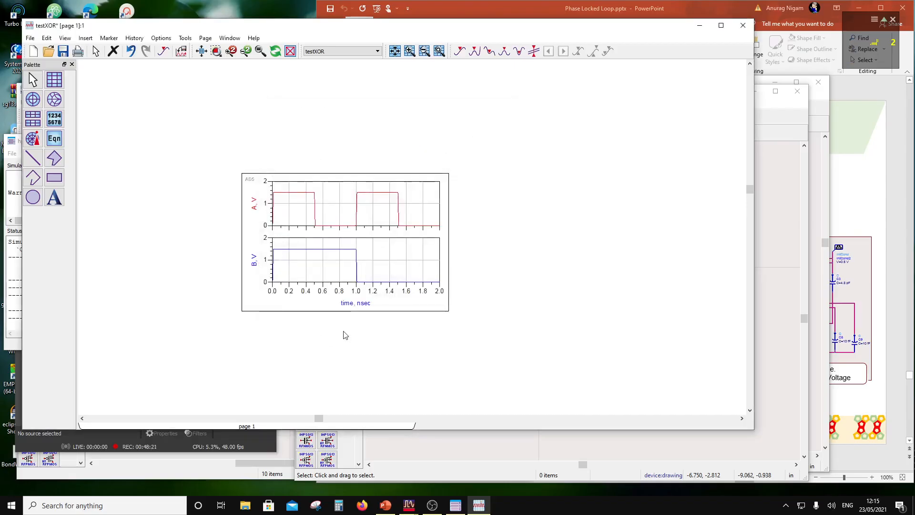
double_click(382, 263)
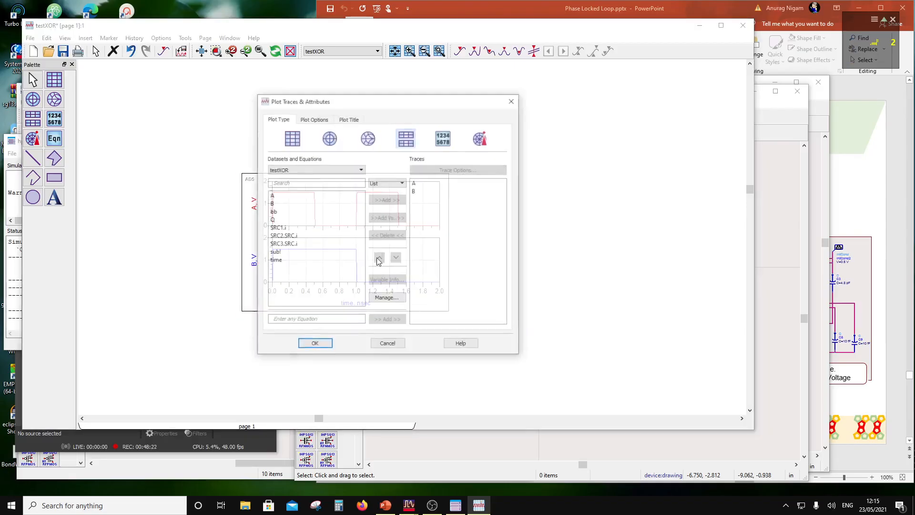
click(283, 220)
click(387, 200)
click(317, 344)
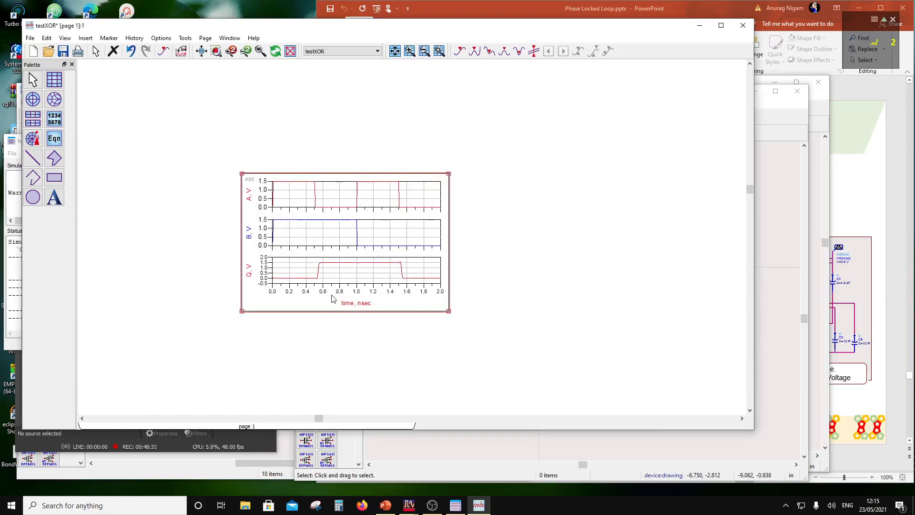
drag(451, 315, 447, 371)
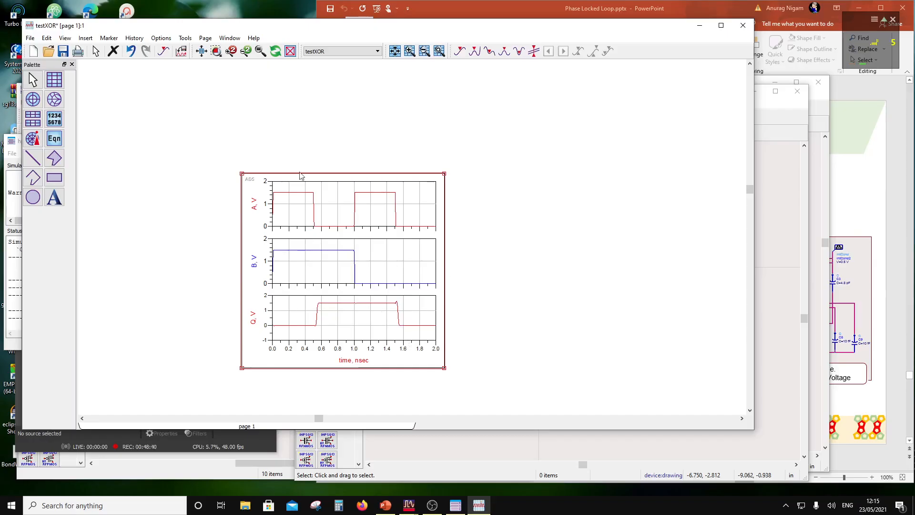
click(65, 51)
- Close the testXOR data display, then close the testXOR schematic window
click(743, 25)
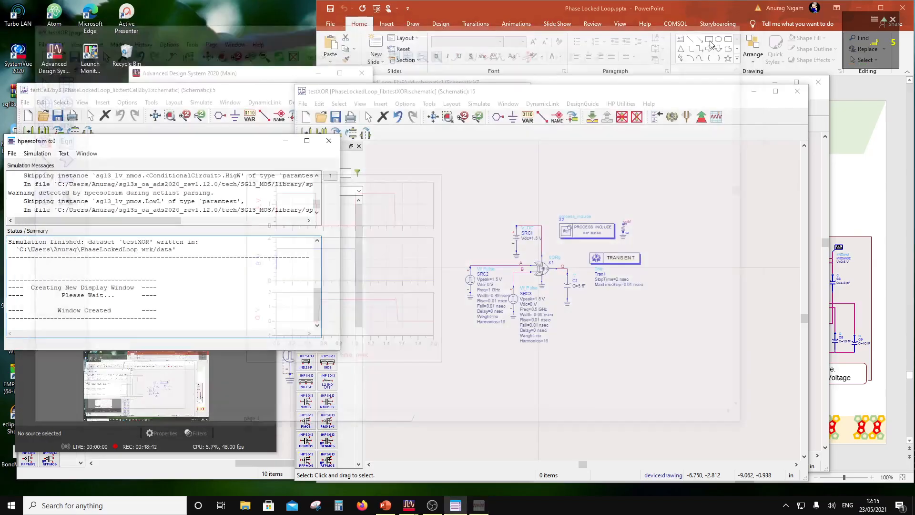
click(507, 91)
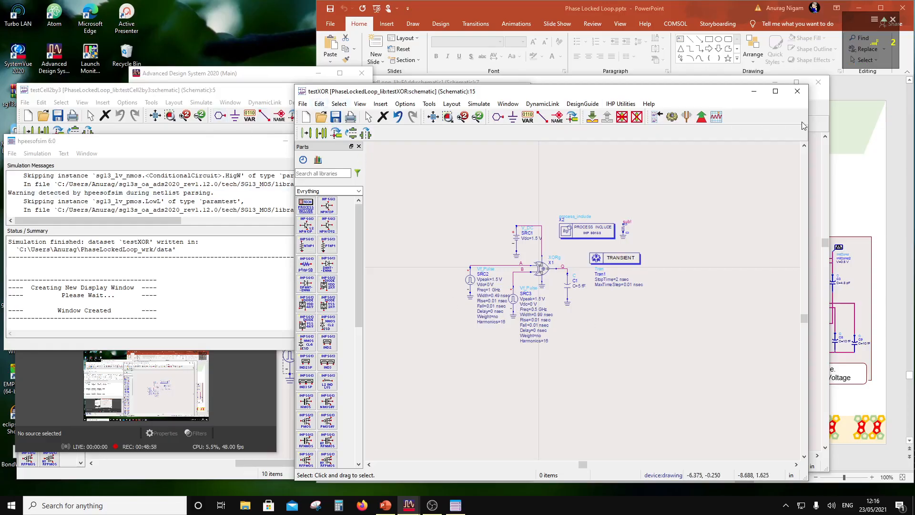
click(795, 92)
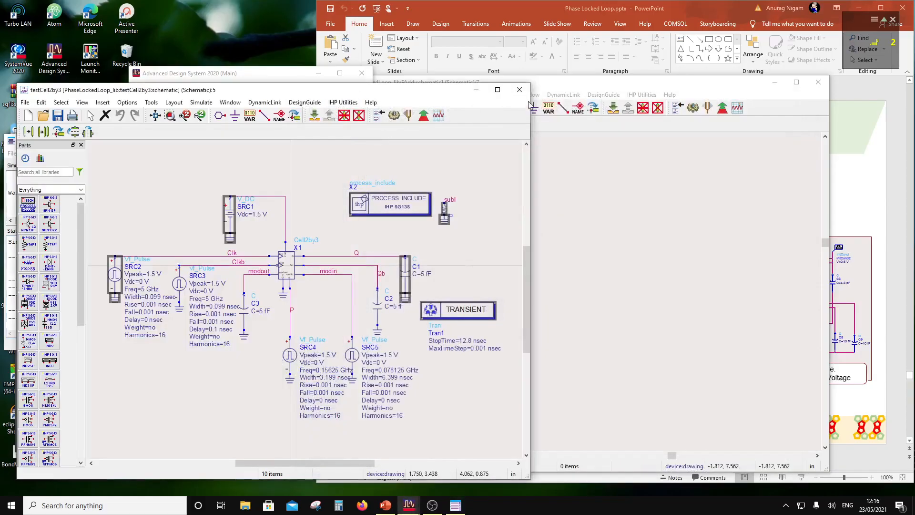
- Close the testCell2by3 schematic and the simulation log window
click(520, 89)
drag(149, 145, 187, 272)
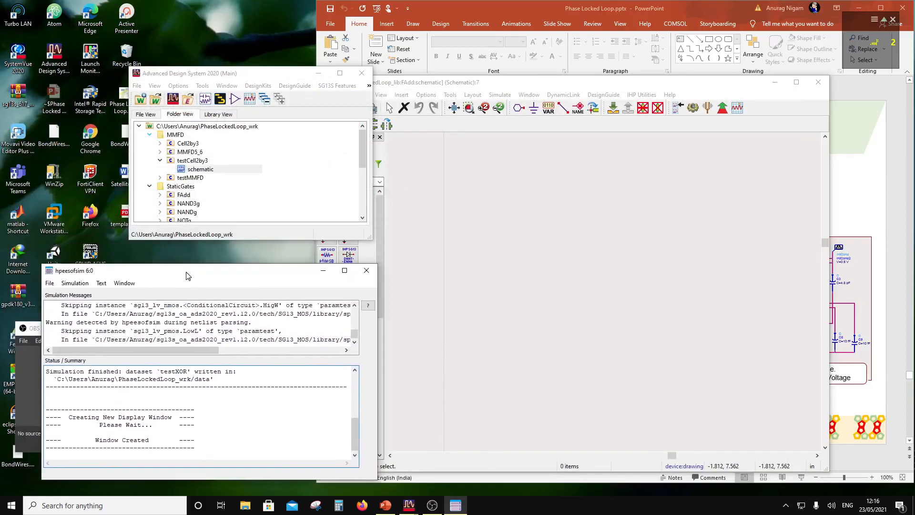
click(367, 267)
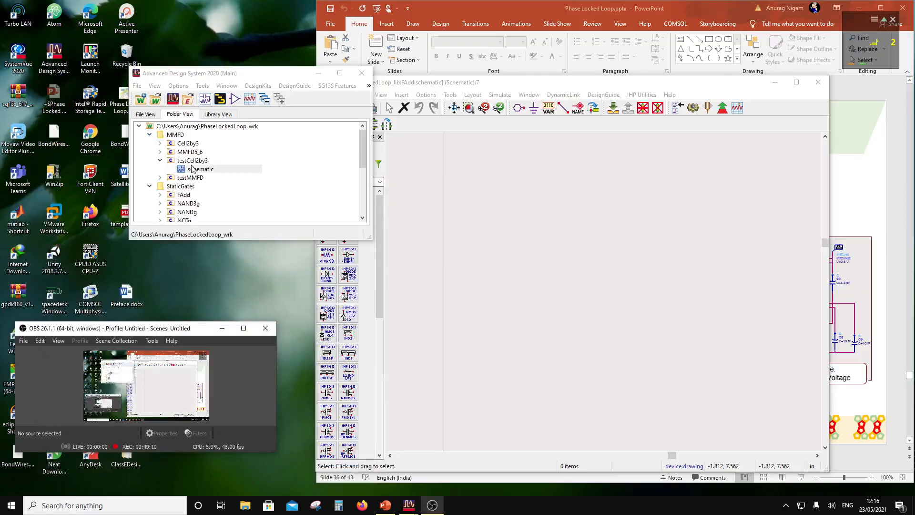
scroll(186, 181, down, 3)
- Start copying the XORg cell, then cancel the copy
right_click(181, 217)
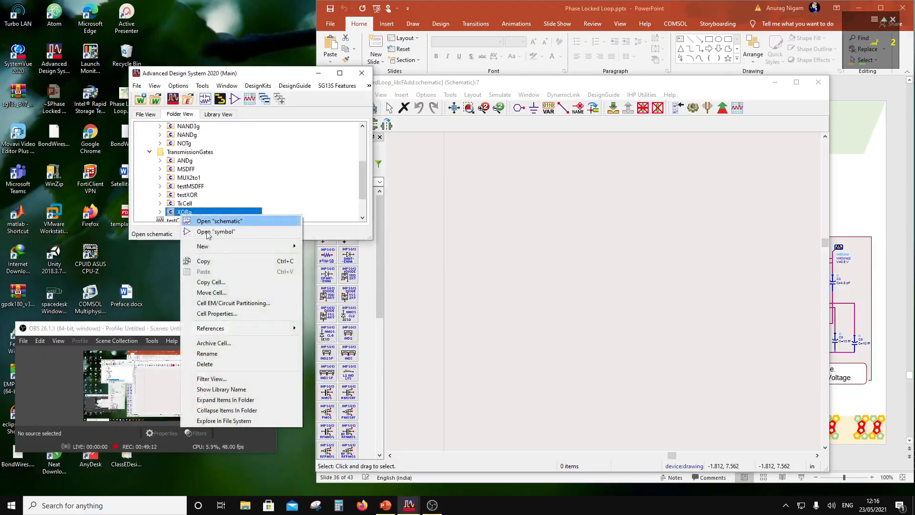
click(233, 284)
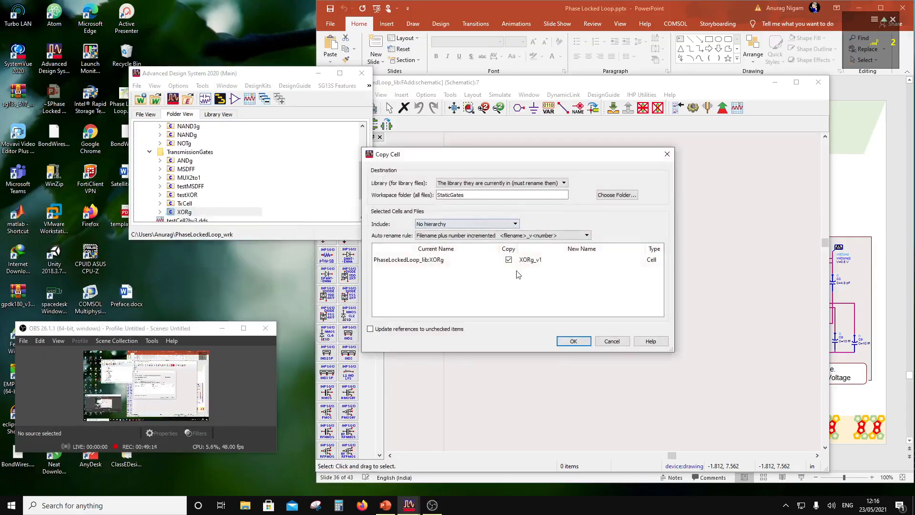
click(611, 341)
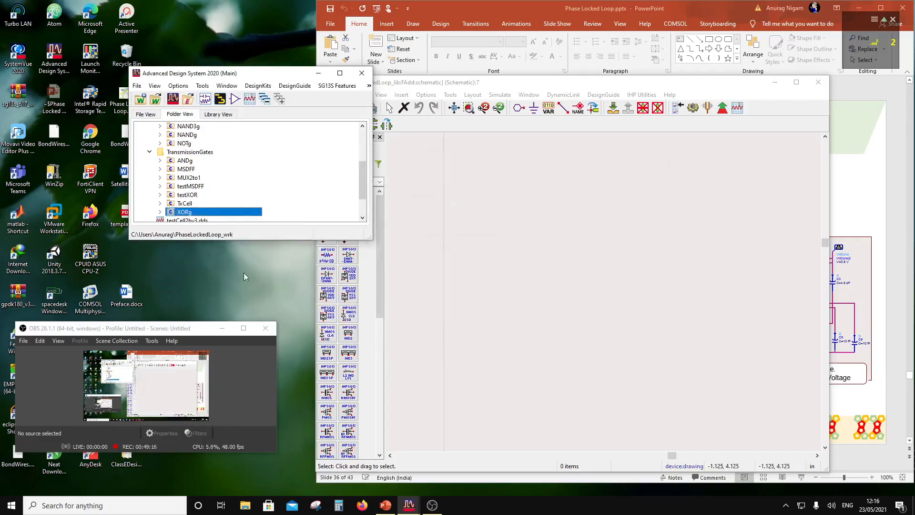
scroll(204, 192, down, 1)
scroll(204, 192, up, 1)
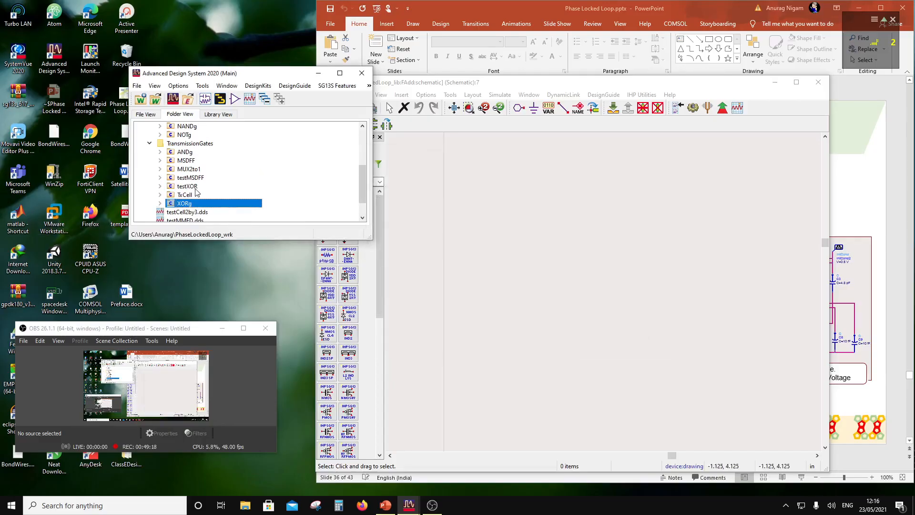
- Copy the testXOR cell as testNAND and expand it in StaticGates
right_click(192, 190)
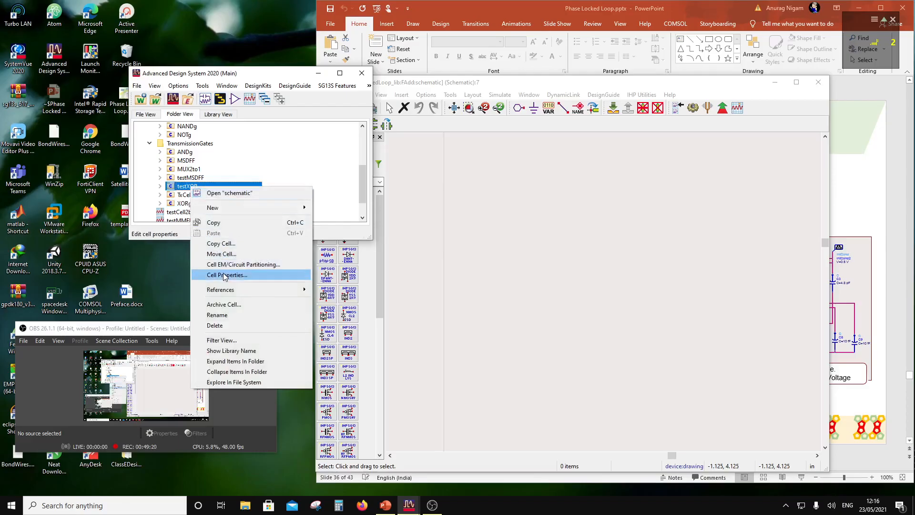
click(233, 240)
double_click(562, 265)
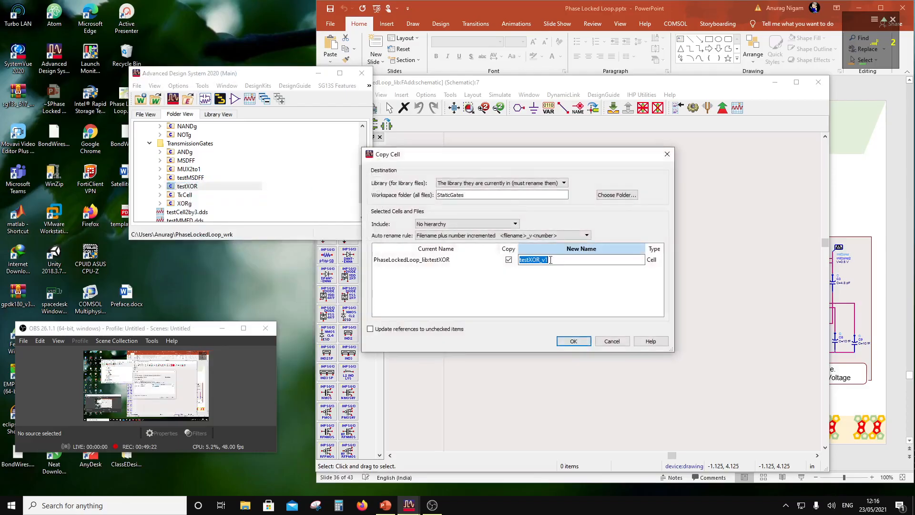
drag(550, 260, 528, 260)
text(NAND)
click(570, 342)
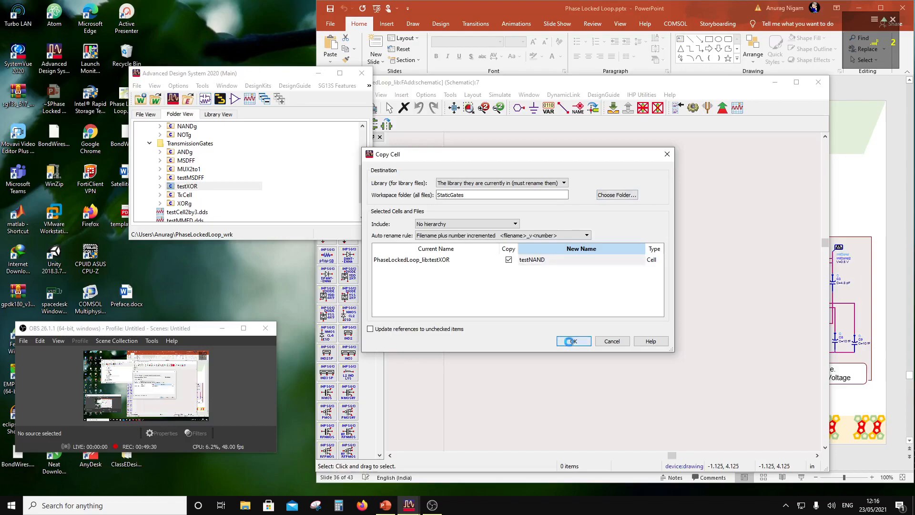
scroll(164, 181, up, 2)
click(161, 194)
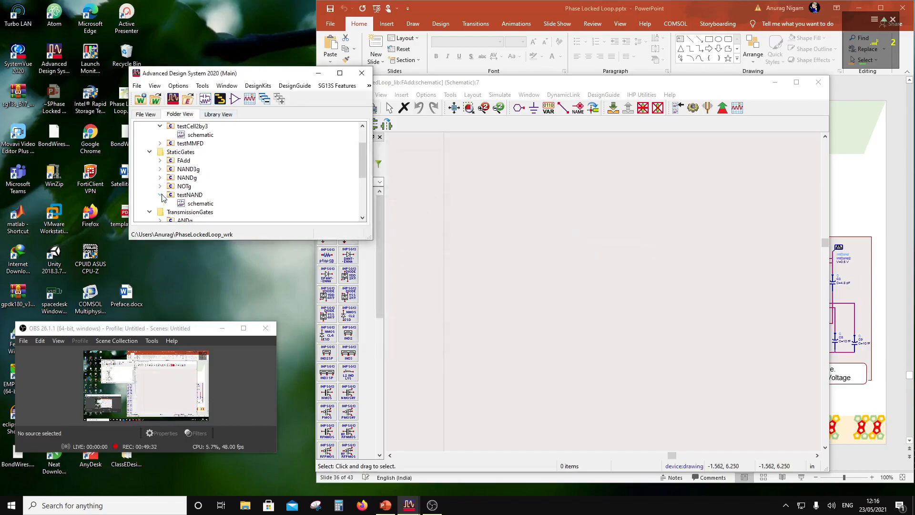
- In the testNAND schematic, delete the XOR gate and place a NANDg gate in its spot
double_click(193, 203)
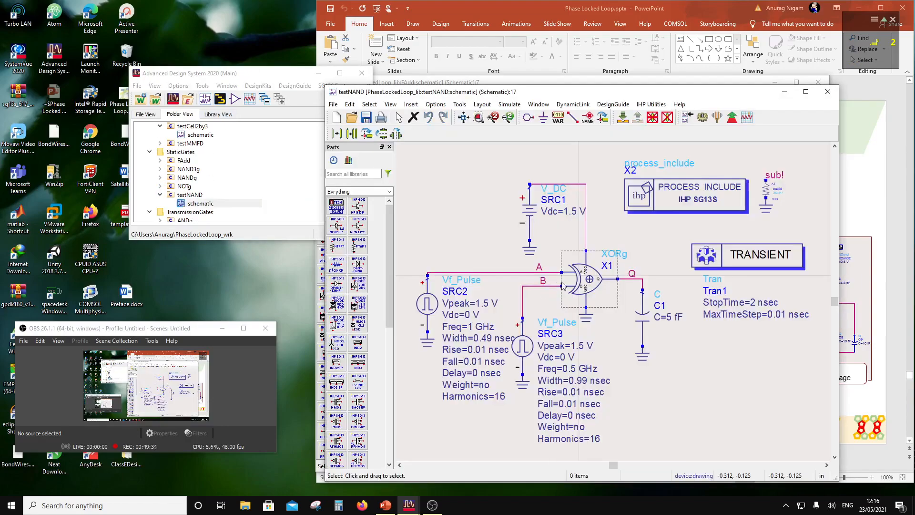
click(606, 273)
key(Delete)
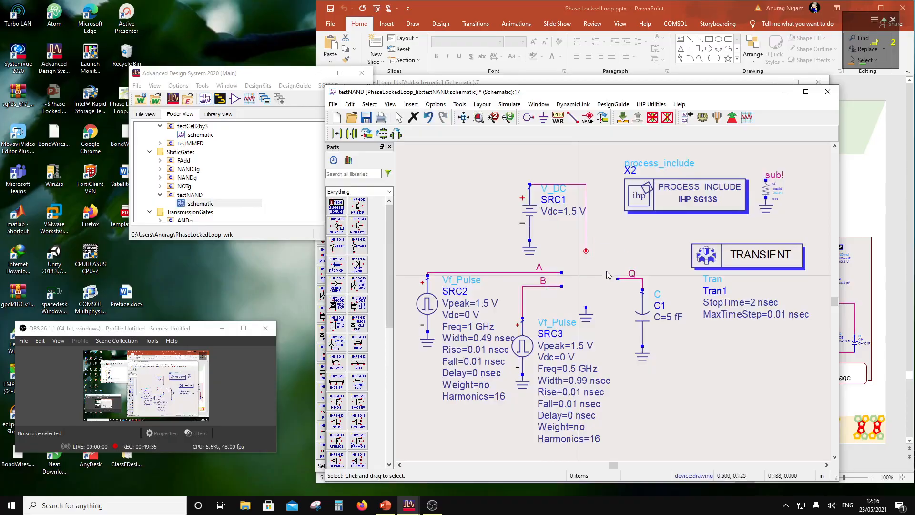
drag(183, 179, 601, 288)
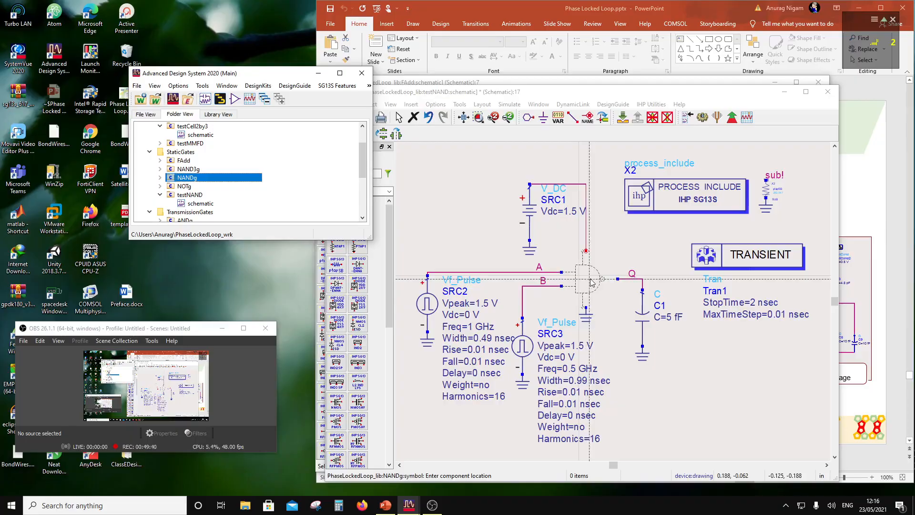
click(595, 283)
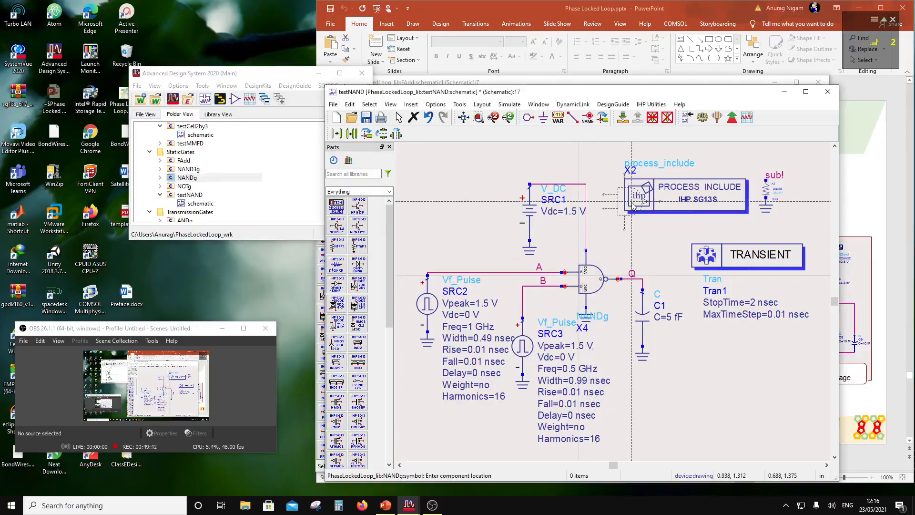
- Wire nets A and B to the NANDg gate's two inputs
scroll(620, 283, up, 2)
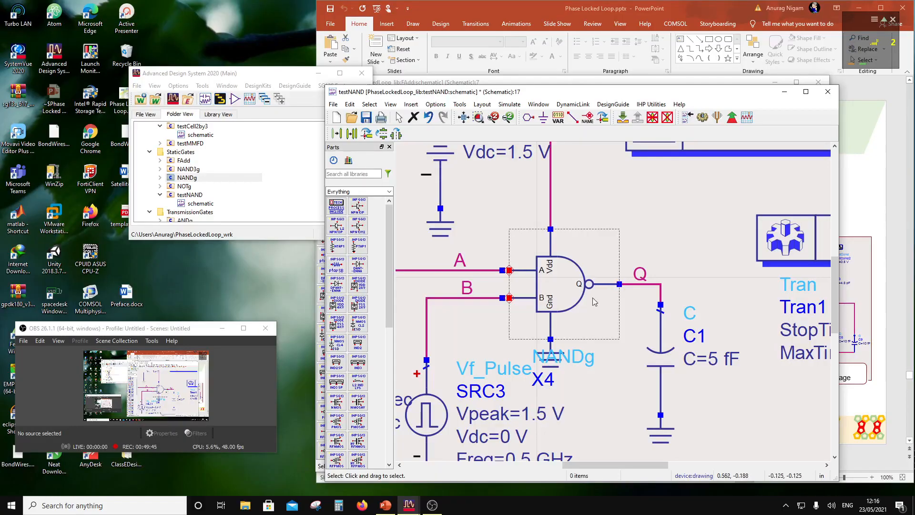
click(503, 270)
click(509, 270)
click(503, 298)
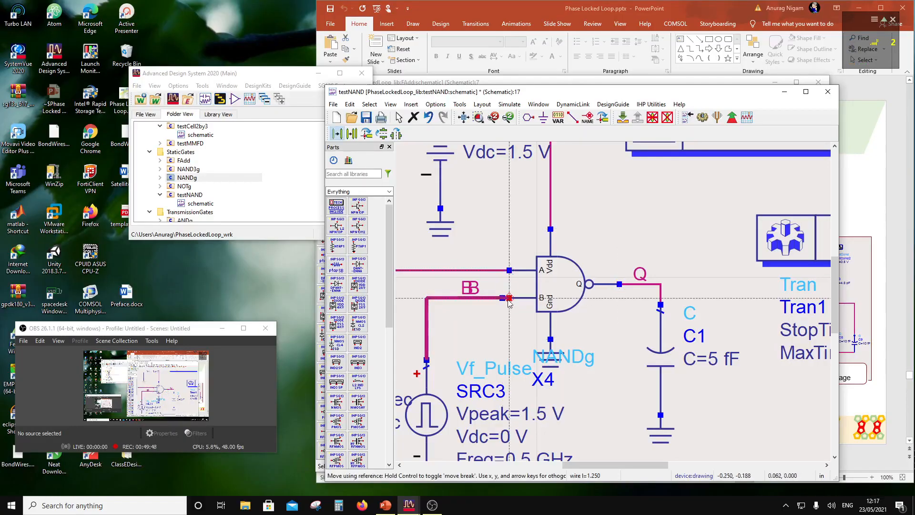
click(509, 298)
scroll(548, 287, down, 1)
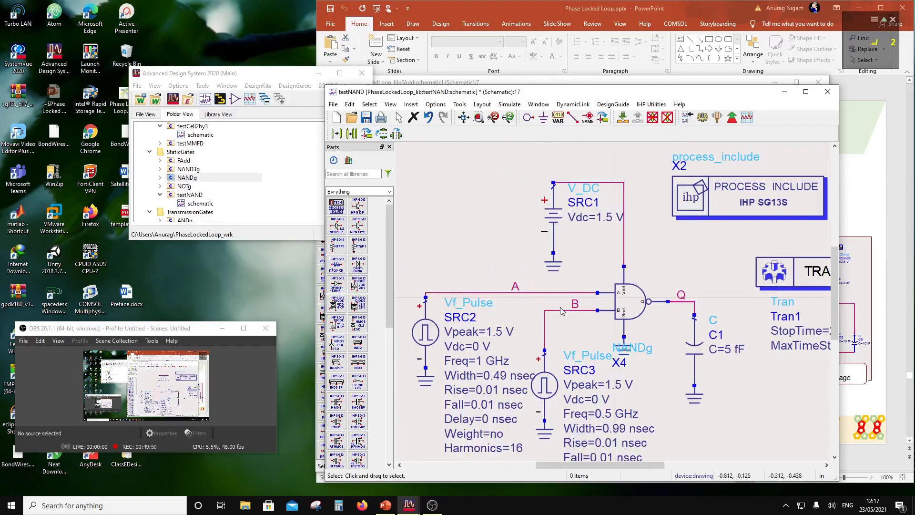
- Save and simulate testNAND, then plot A, B and Q as stacked rectangular traces
click(366, 118)
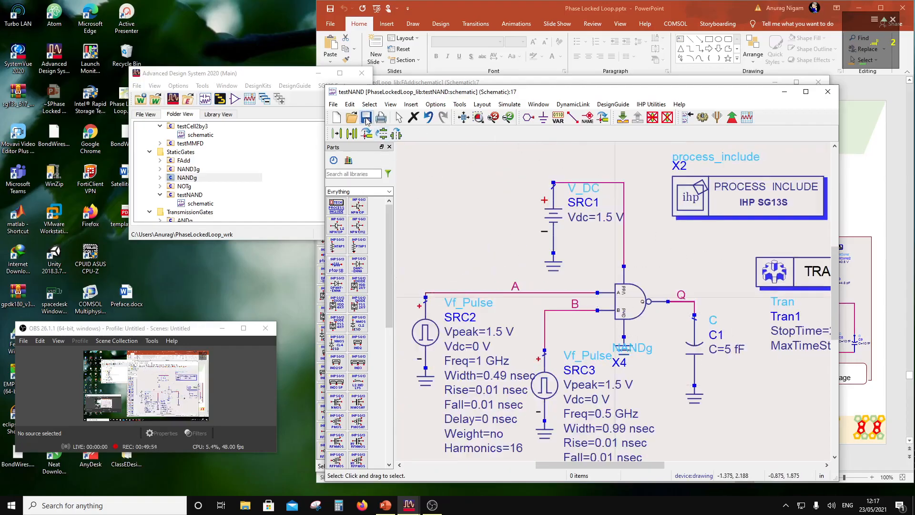
click(705, 118)
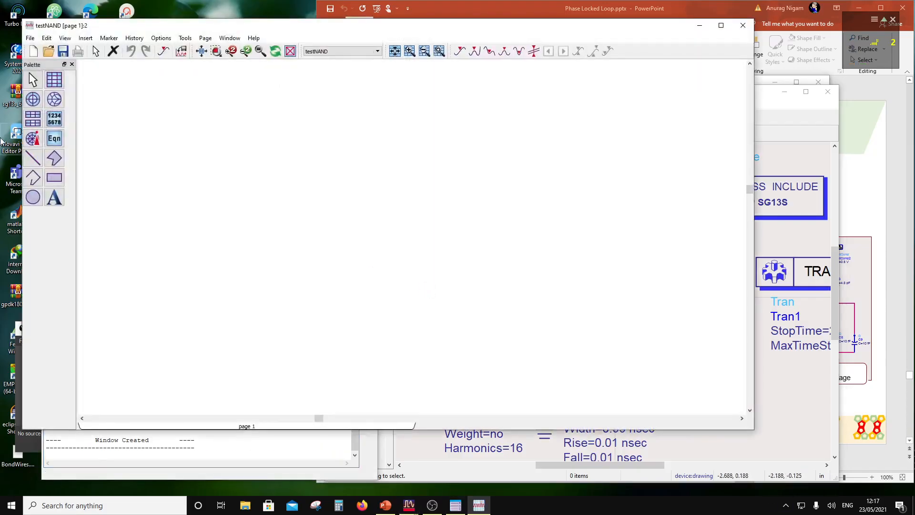
click(54, 80)
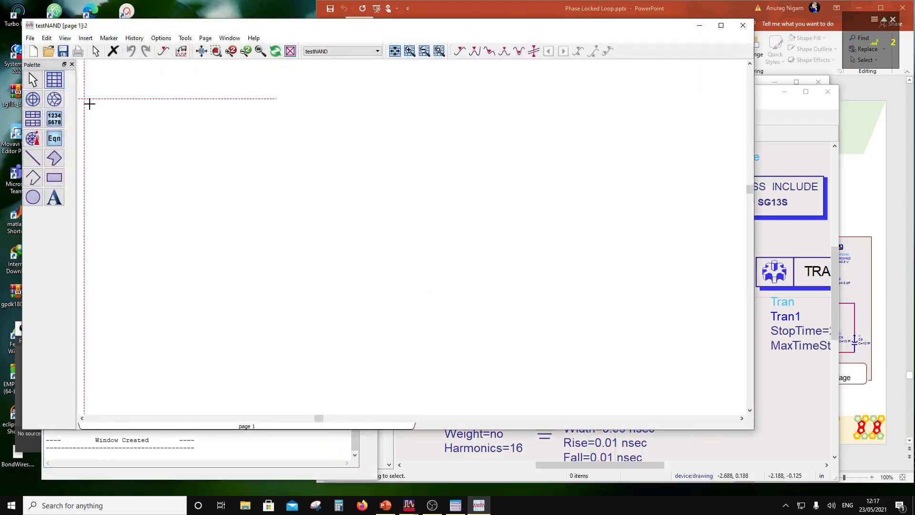
click(88, 102)
click(315, 195)
click(385, 201)
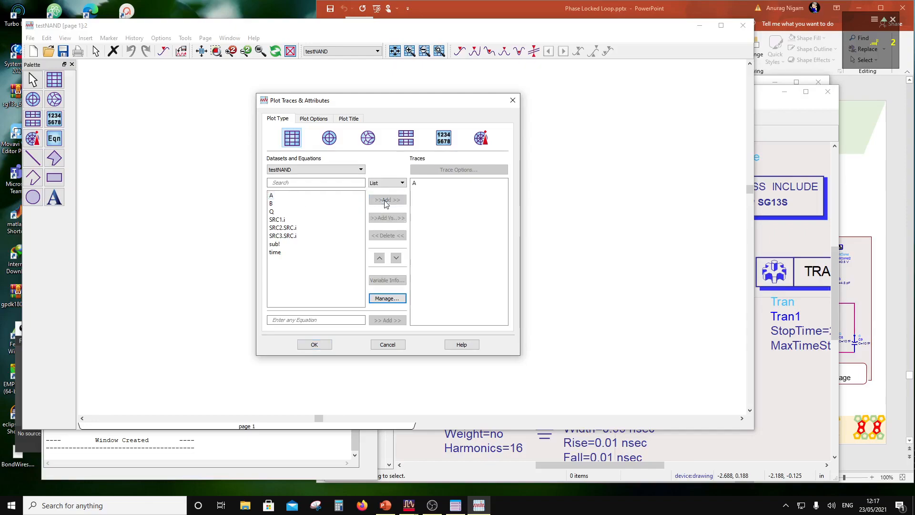
click(327, 204)
click(384, 200)
click(341, 212)
click(388, 200)
click(407, 138)
click(312, 344)
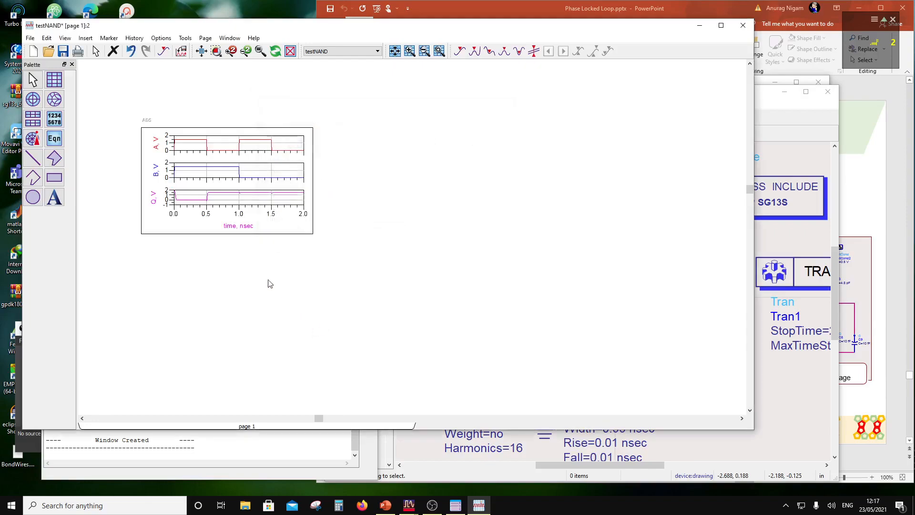
- Move the plot toward the page centre and enlarge it
drag(220, 225, 310, 293)
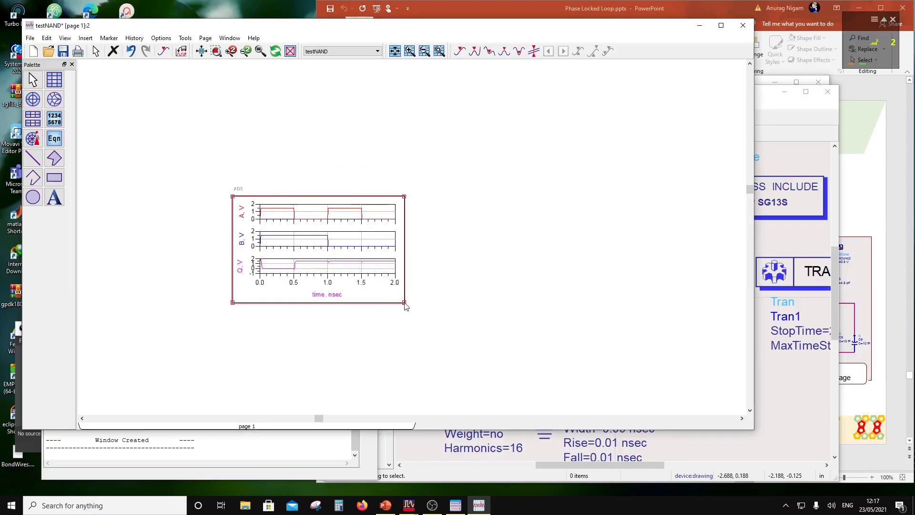
drag(405, 303, 406, 367)
click(454, 314)
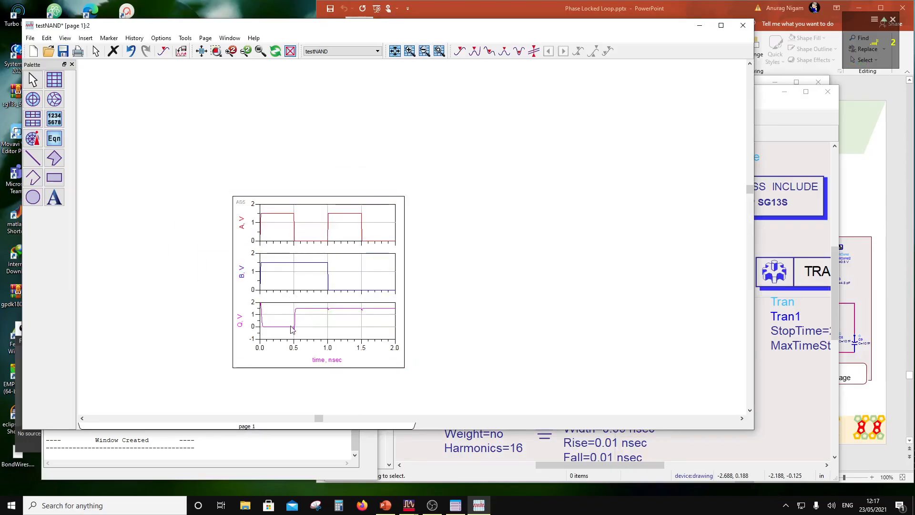
mouse_move(280, 329)
scroll(370, 279, up, 2)
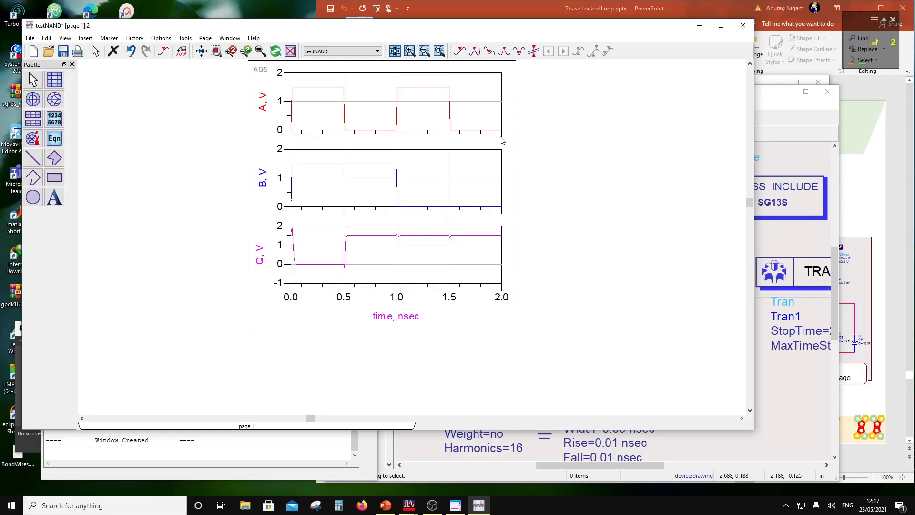
- Close the testNAND data display and schematic, then reposition the FAdd window
click(743, 26)
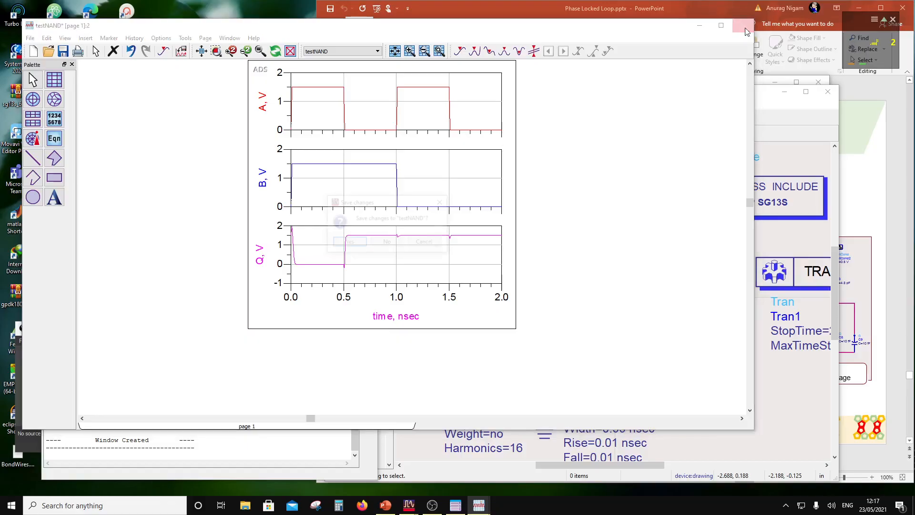
click(351, 244)
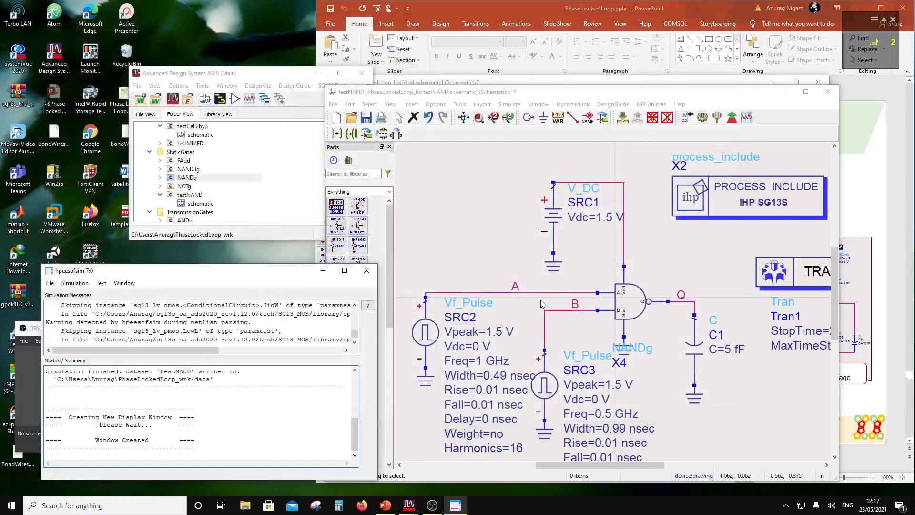
click(828, 91)
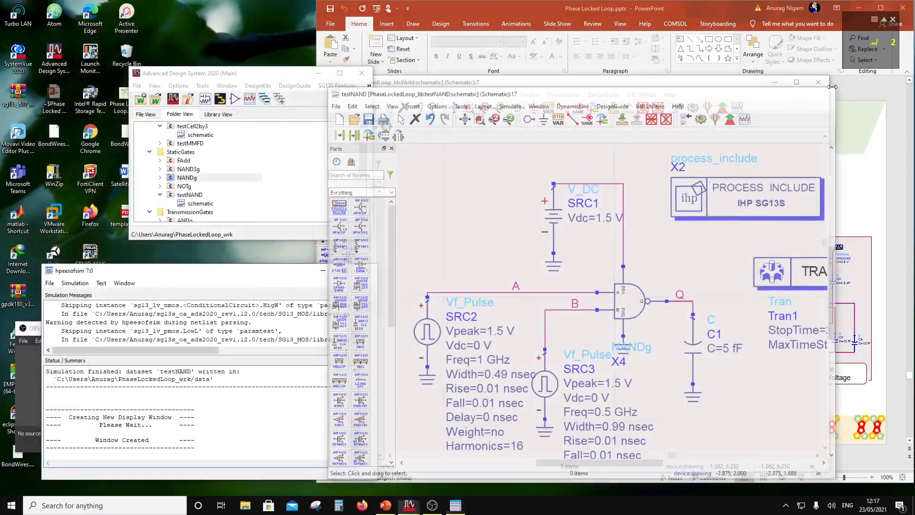
drag(408, 85, 438, 53)
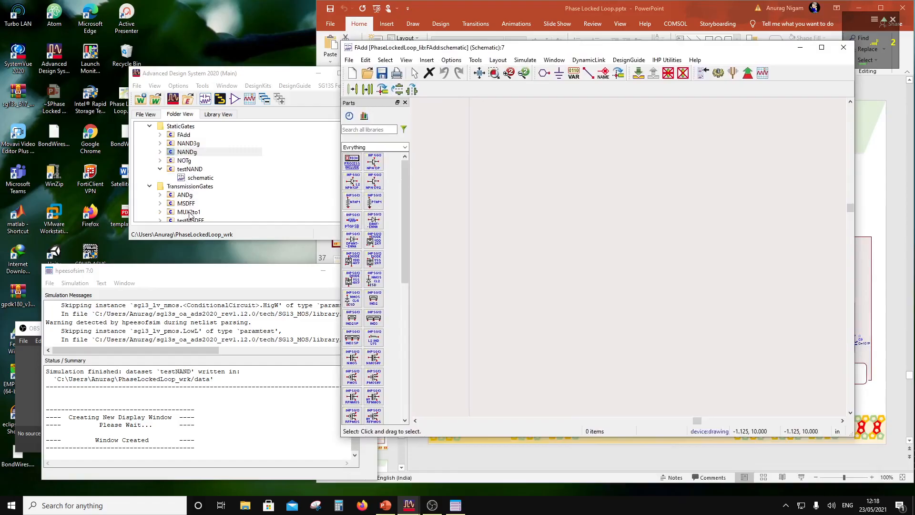
- Place two XORg gates, X1 and X2, with X2 just right of X1
scroll(190, 214, down, 2)
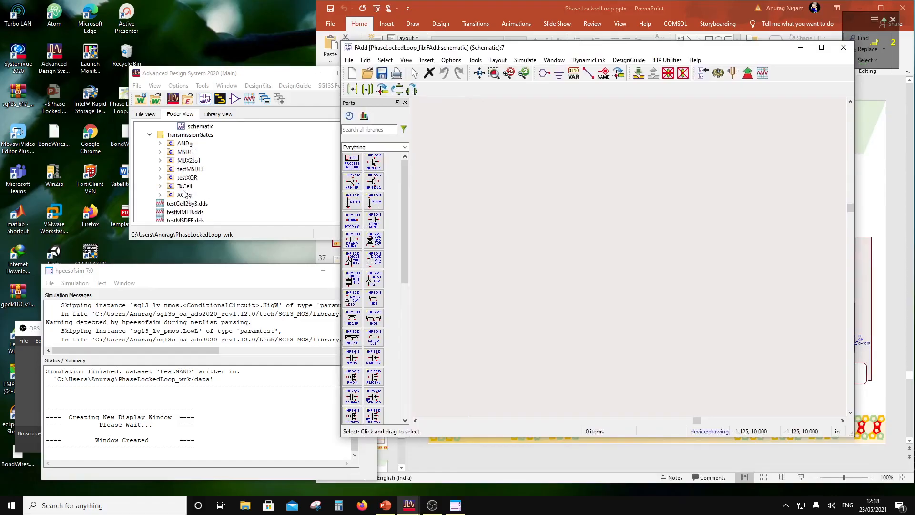
drag(184, 195, 527, 286)
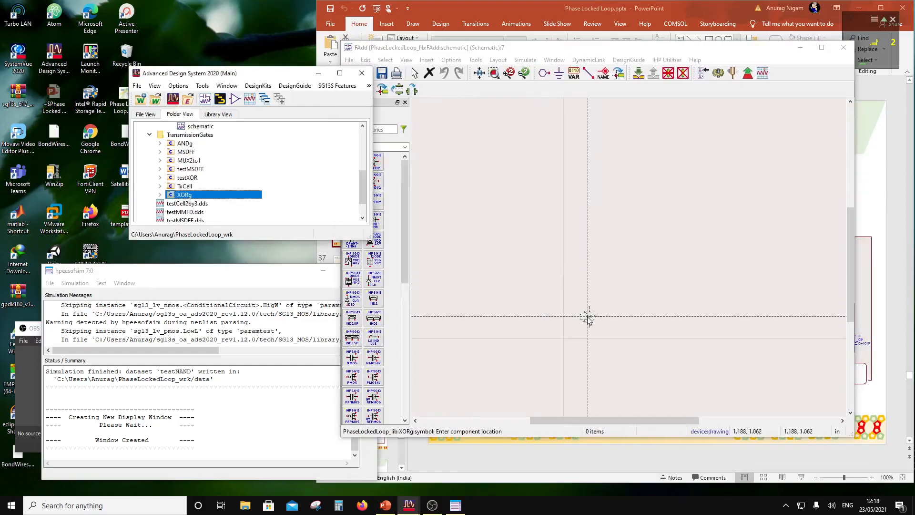
scroll(589, 318, up, 1)
click(605, 271)
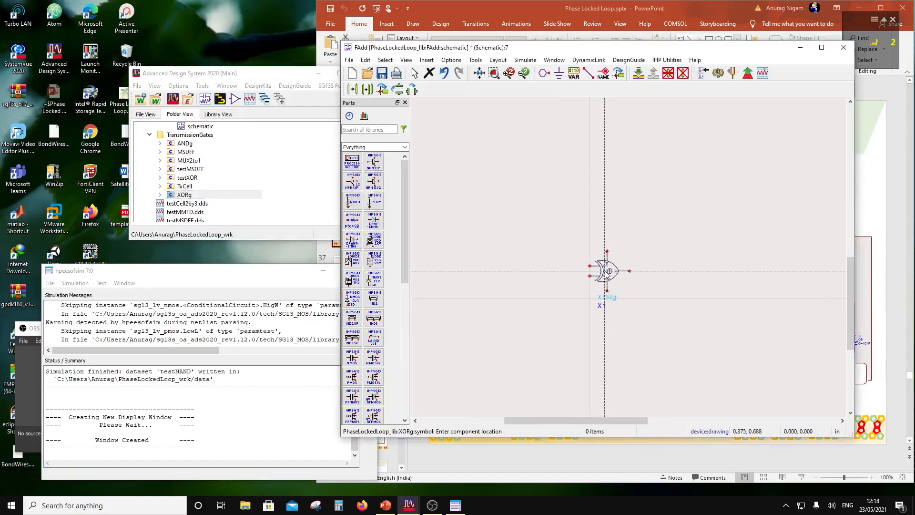
click(647, 279)
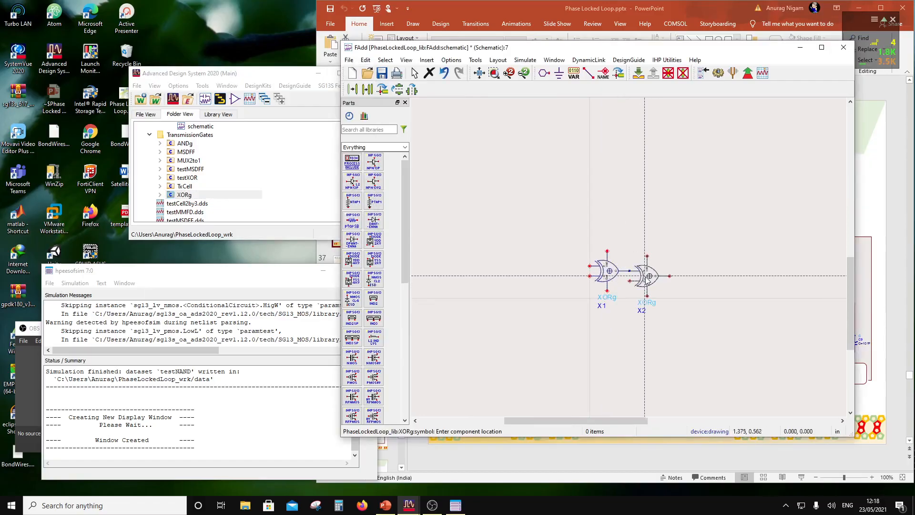
key(Escape)
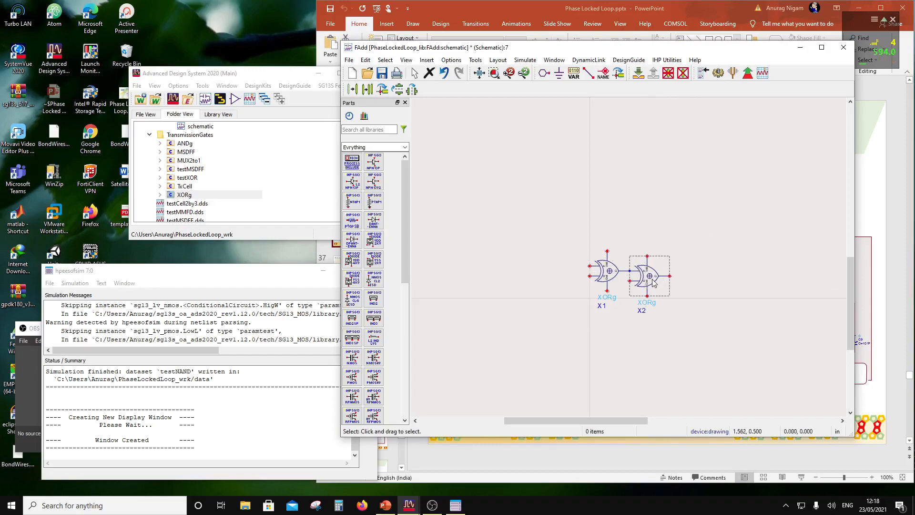
drag(653, 282, 674, 283)
- Select X1 and X2 and move their labels above the gates
click(611, 280)
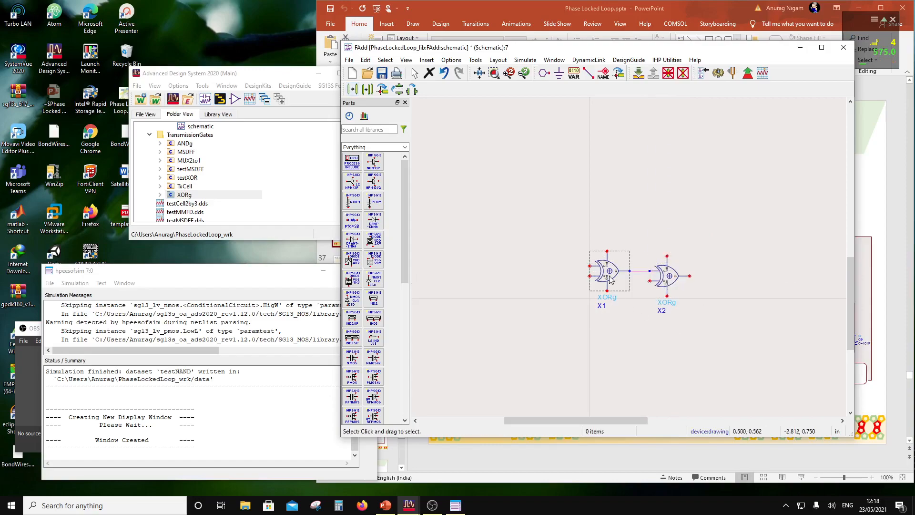
click(610, 280)
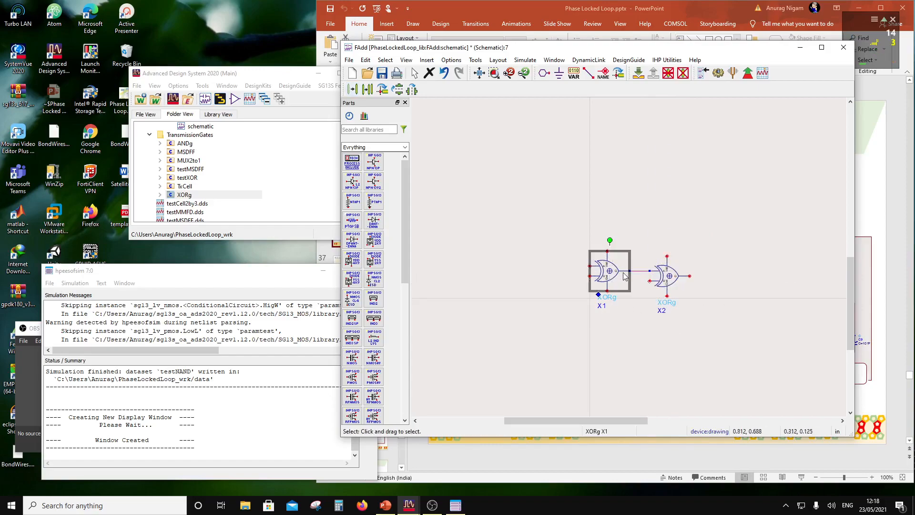
ctrl+click(672, 282)
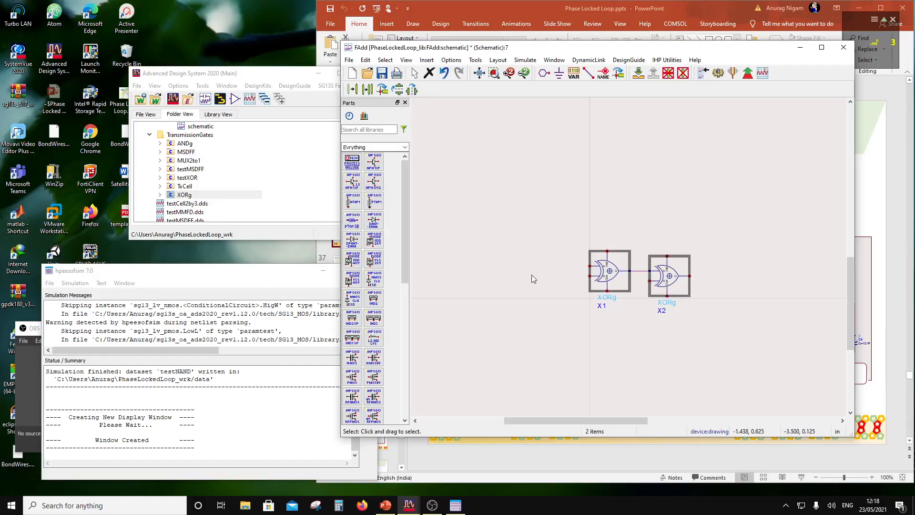
key(F5)
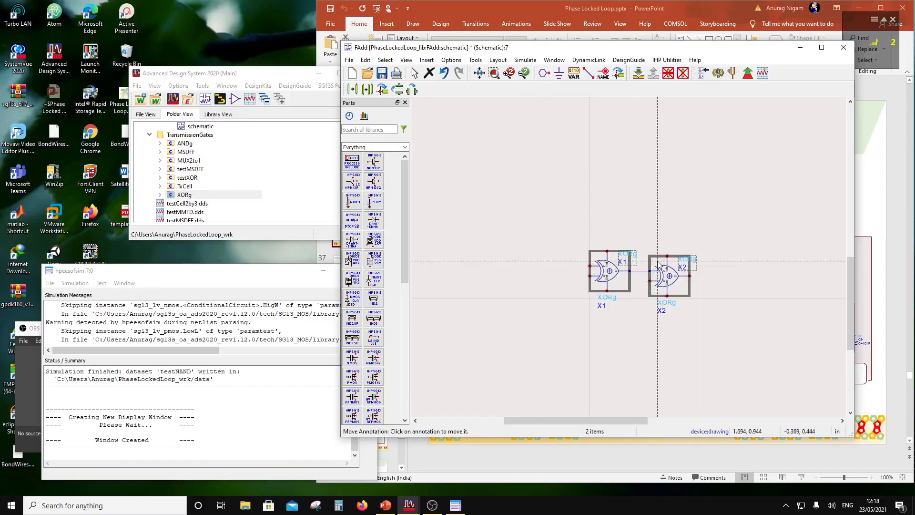
key(Escape)
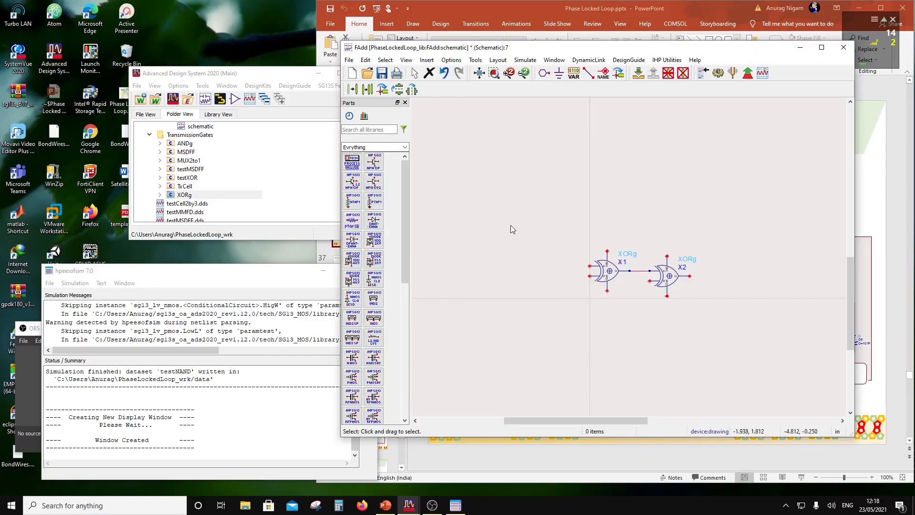
- Add pins A, B and Cin stacked vertically left of the XOR gates
click(545, 74)
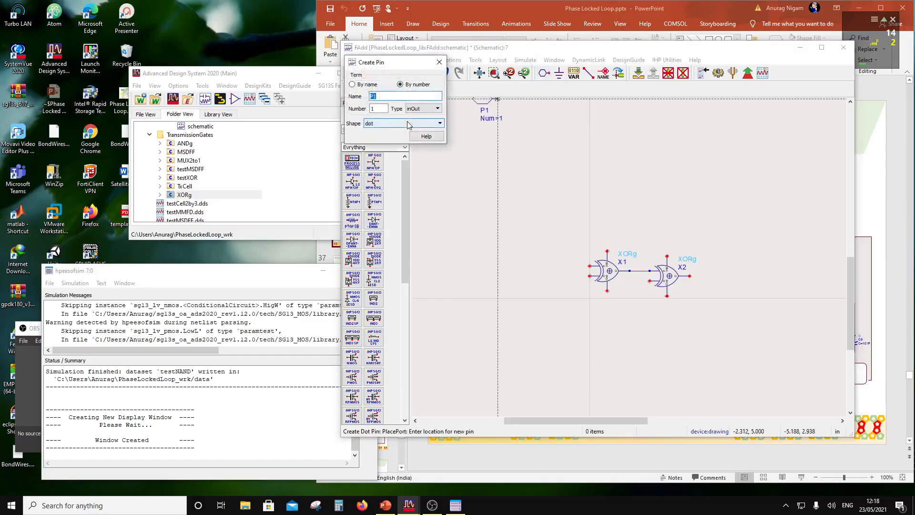
text(A)
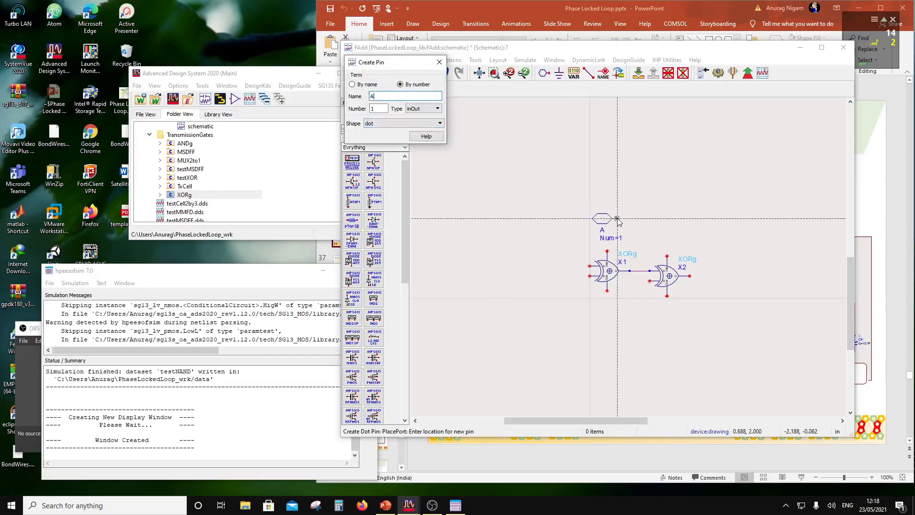
click(554, 265)
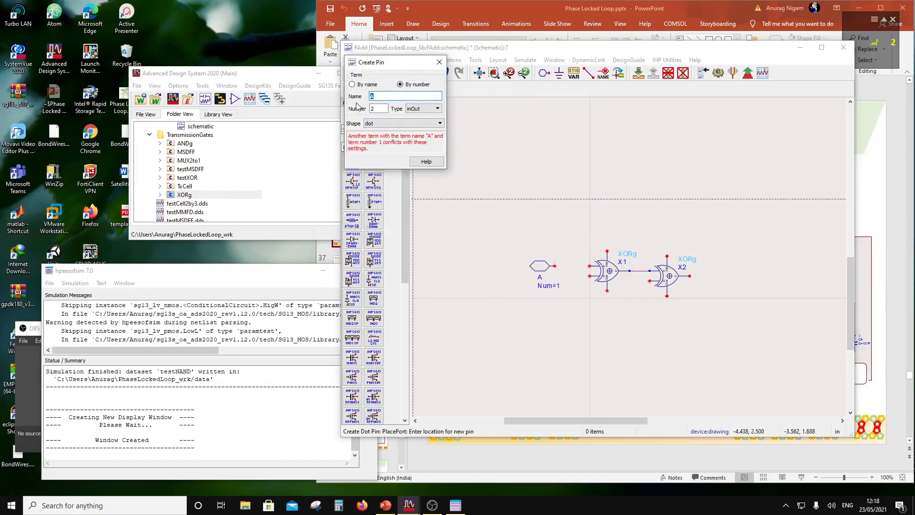
text(B)
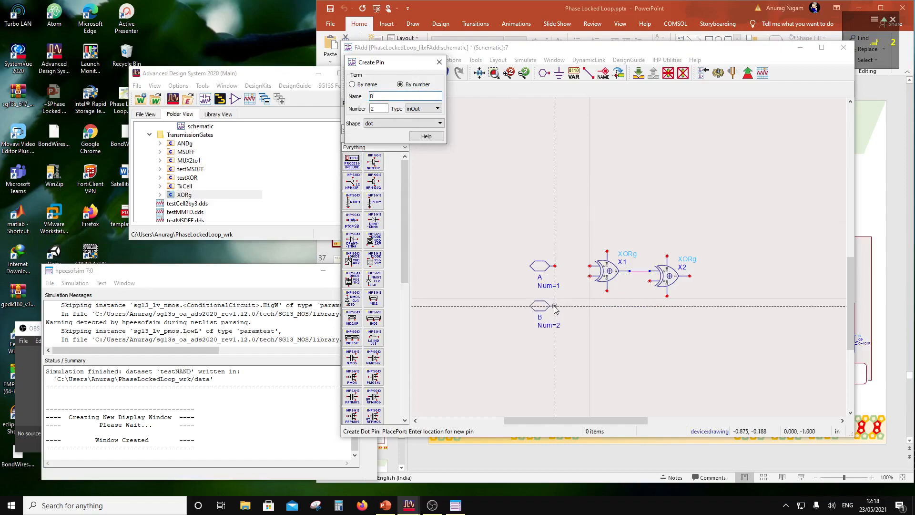
click(555, 305)
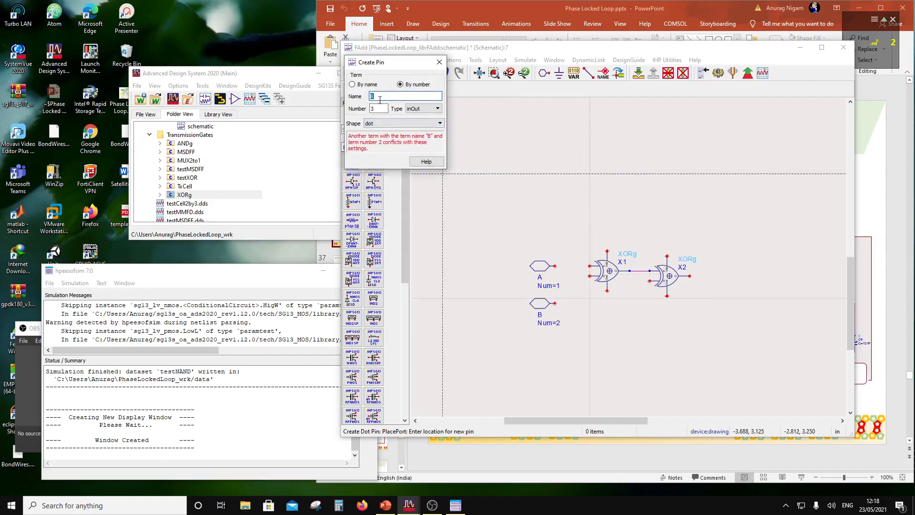
text(Cin)
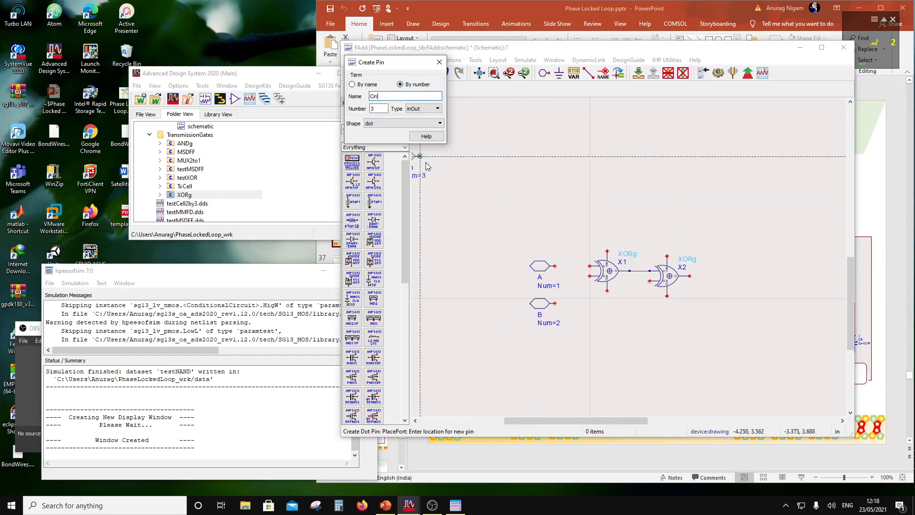
click(555, 343)
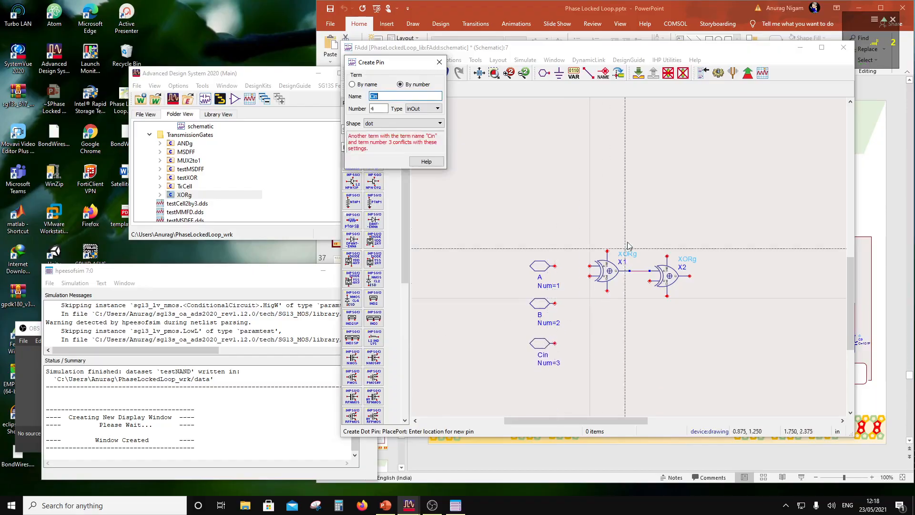
key(ctrl+w)
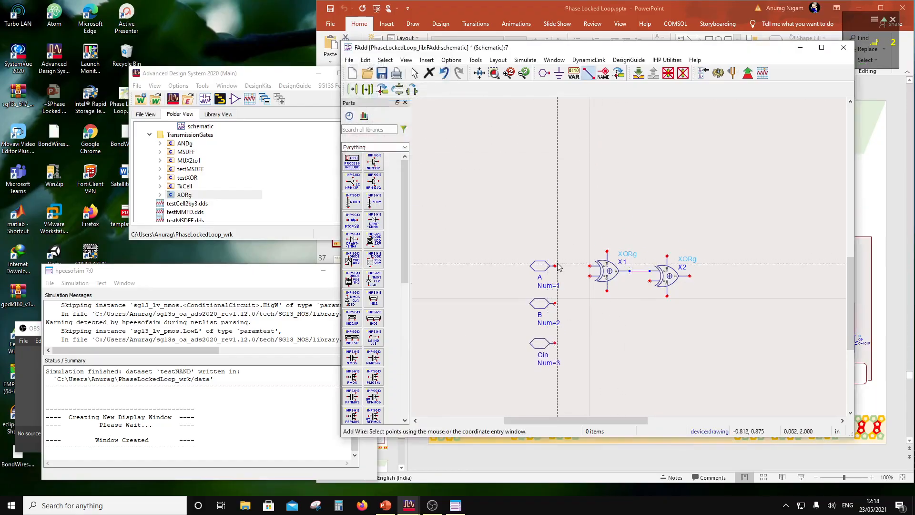
- Wire pin A to X1's upper input, pin B to X1's lower input, and Cin to X2's lower input
click(555, 266)
click(590, 265)
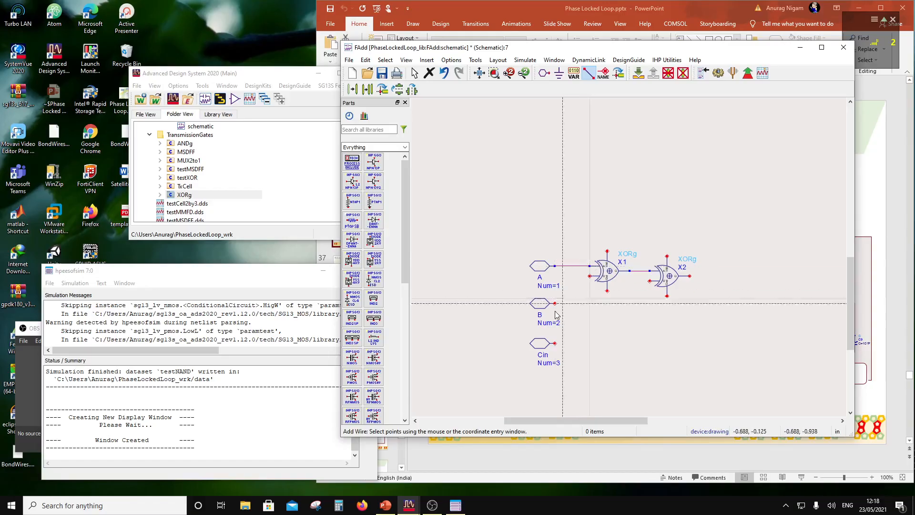
click(555, 303)
click(590, 276)
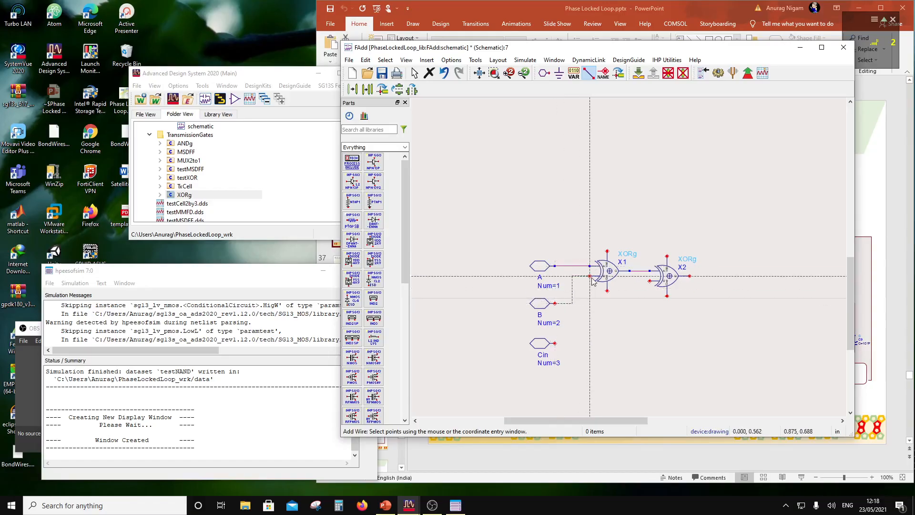
click(555, 344)
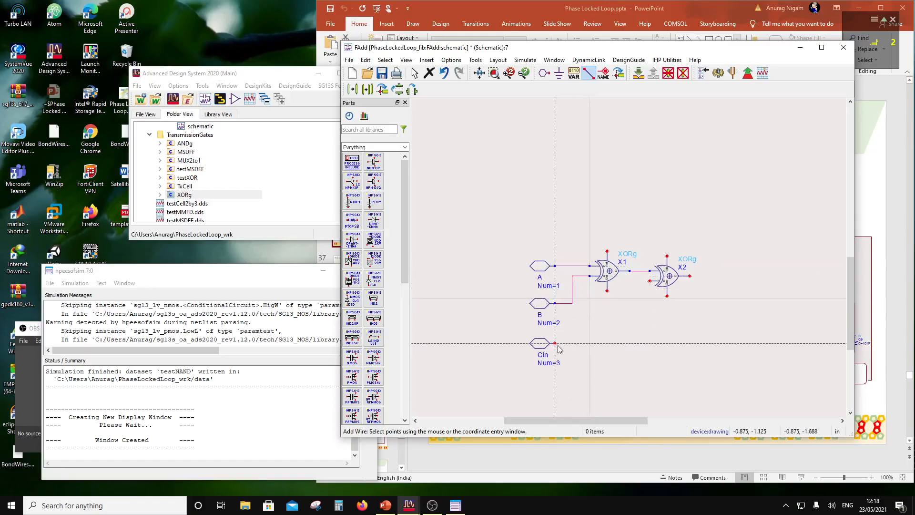
click(651, 281)
key(Escape)
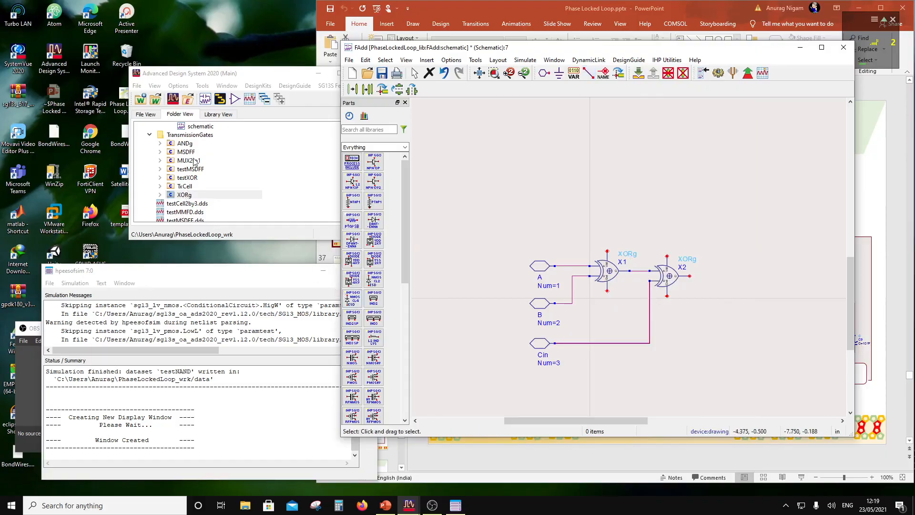
scroll(196, 180, up, 1)
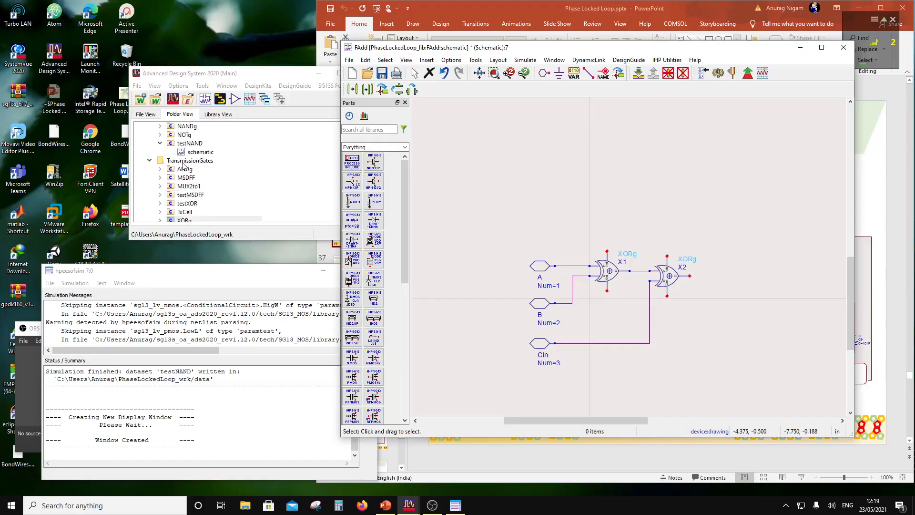
scroll(184, 165, up, 1)
- Place three NANDg gates X3, X4 and X5 stacked below X2
click(195, 153)
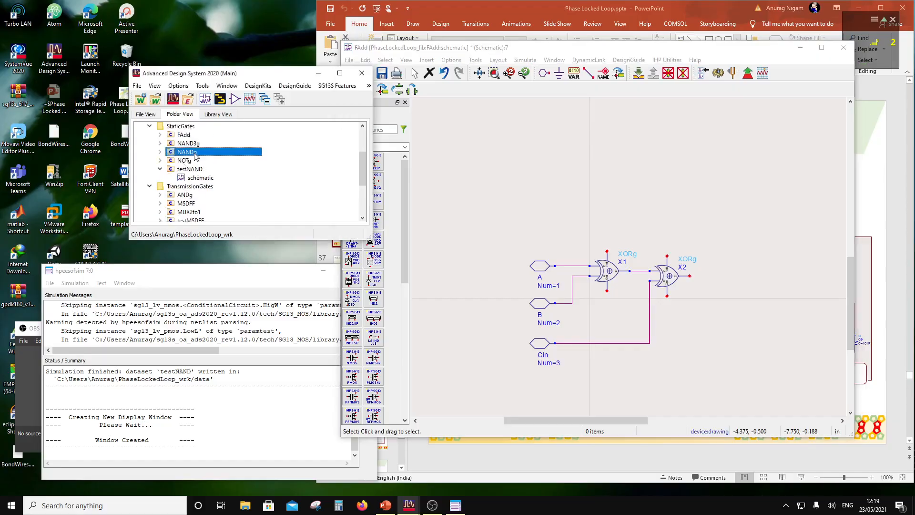
drag(646, 315, 711, 336)
click(711, 335)
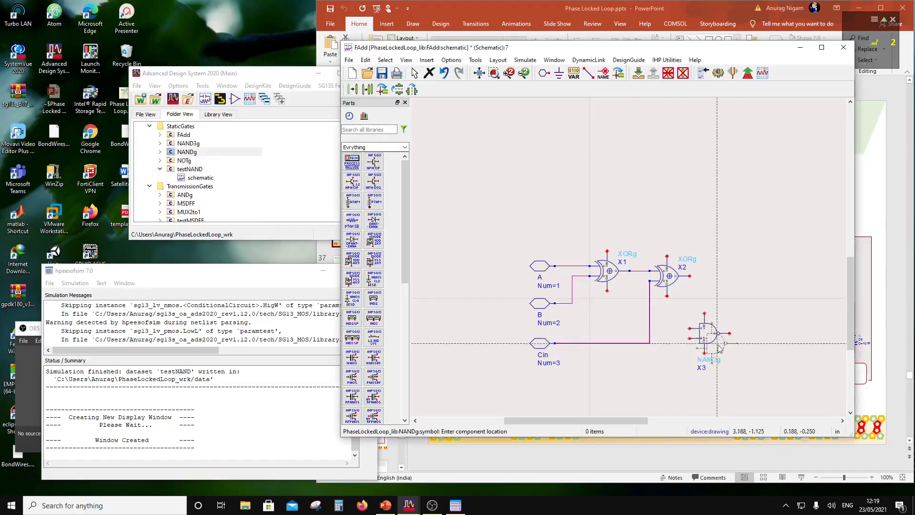
click(710, 396)
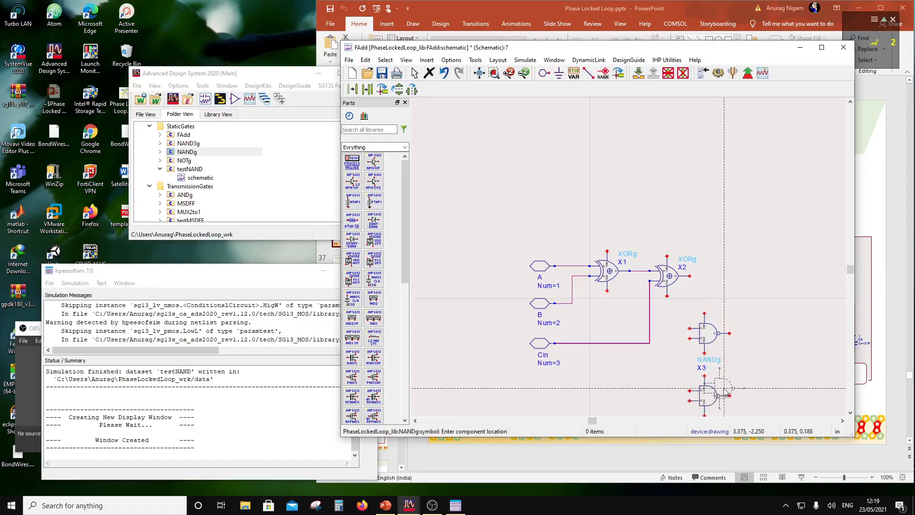
scroll(665, 310, down, 1)
click(665, 379)
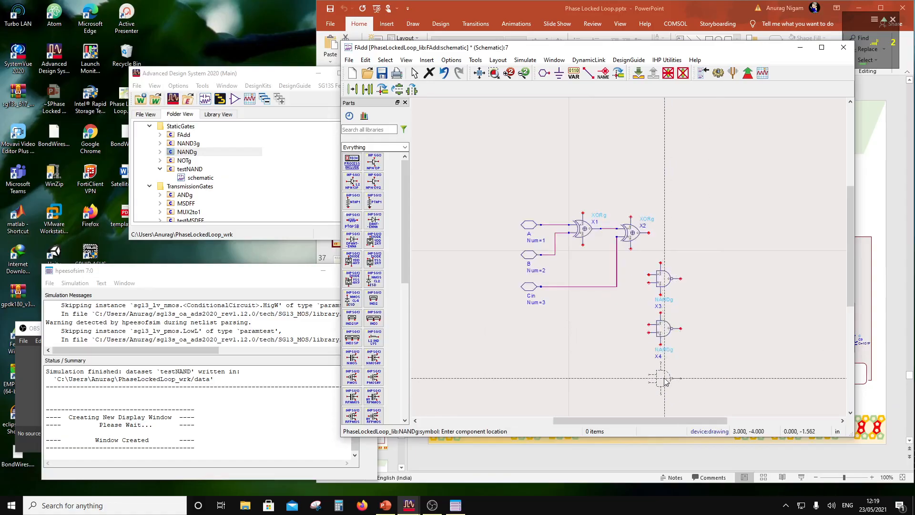
- Place NAND3g gate X6 beside X4 and delete the extra copy X7
click(182, 144)
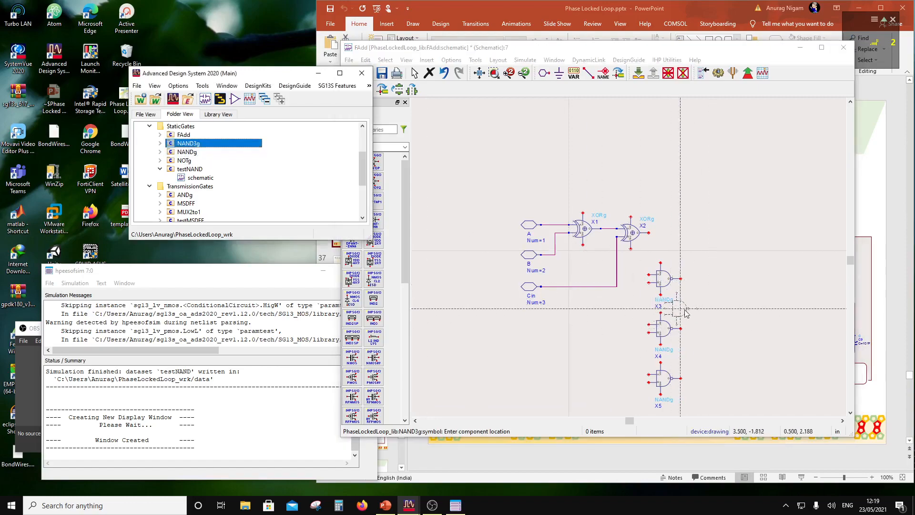
click(726, 332)
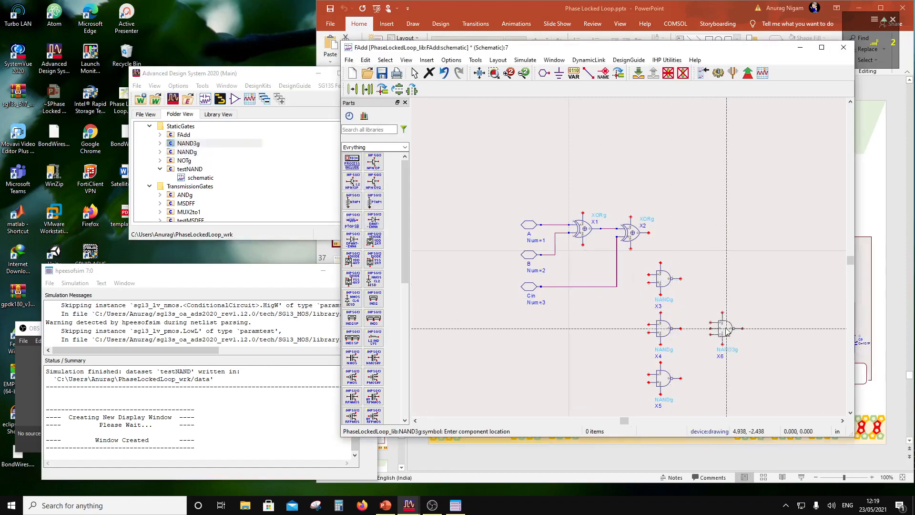
click(726, 242)
key(Escape)
click(728, 237)
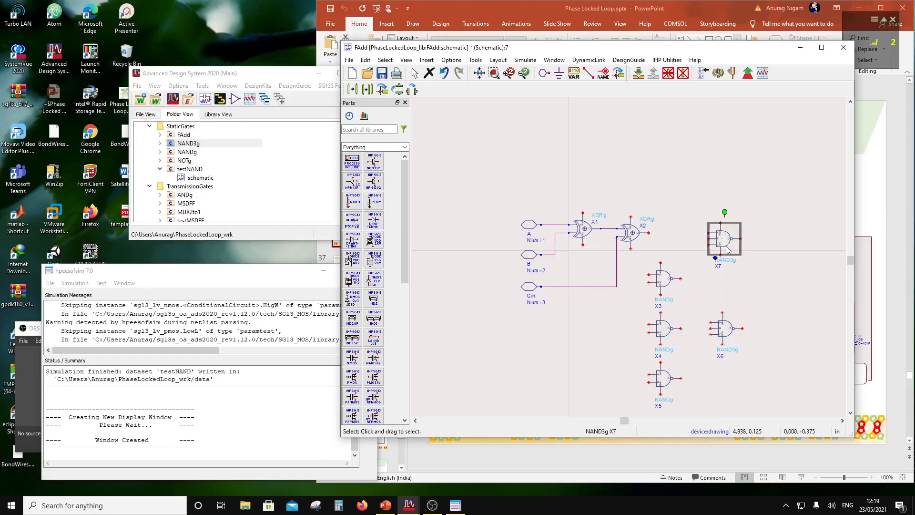
key(Delete)
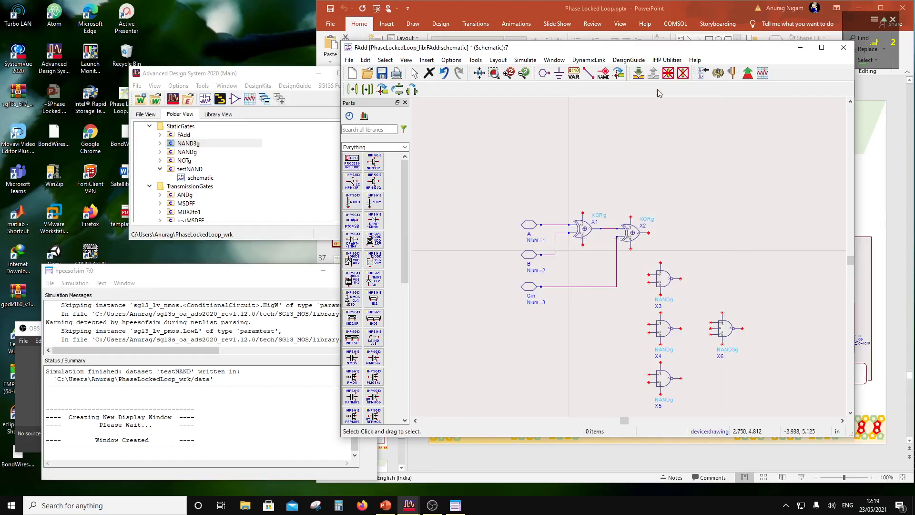
click(588, 74)
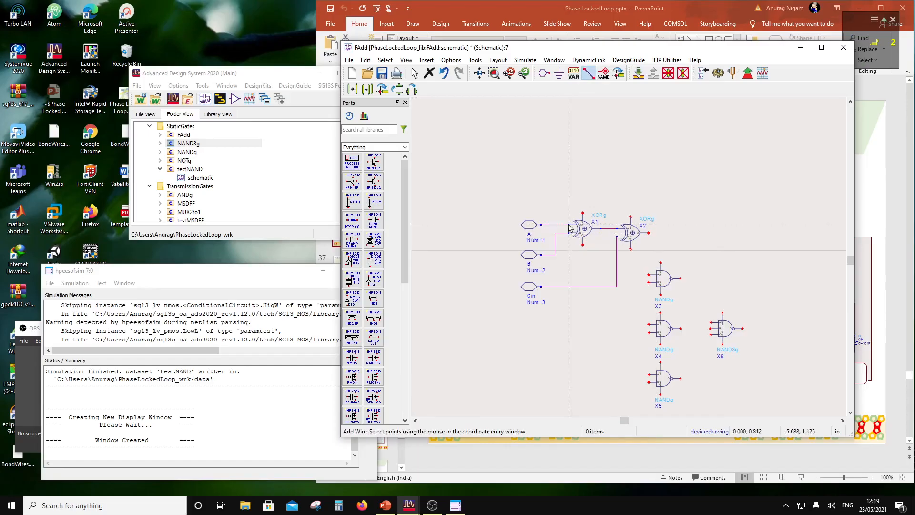
click(562, 232)
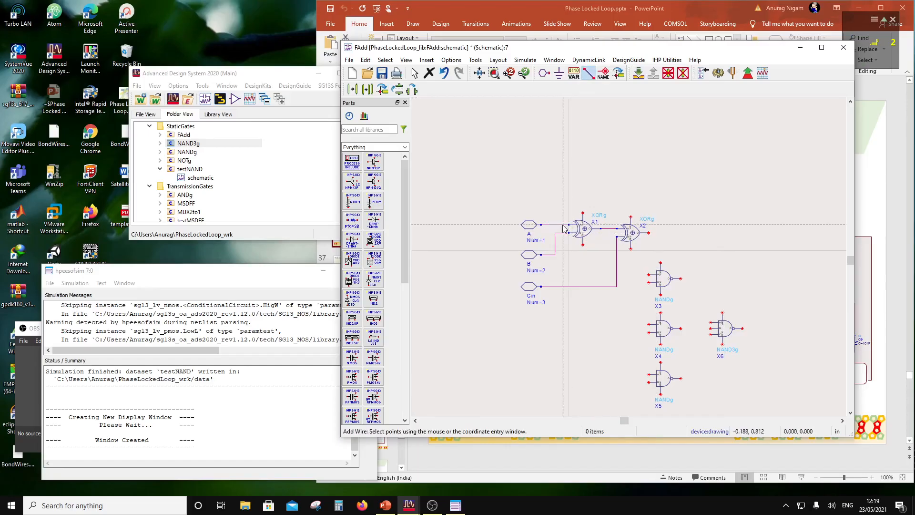
- Wire A to the upper inputs of X3 and X4, B to X3's lower input, and Cin to X4's lower input
click(650, 276)
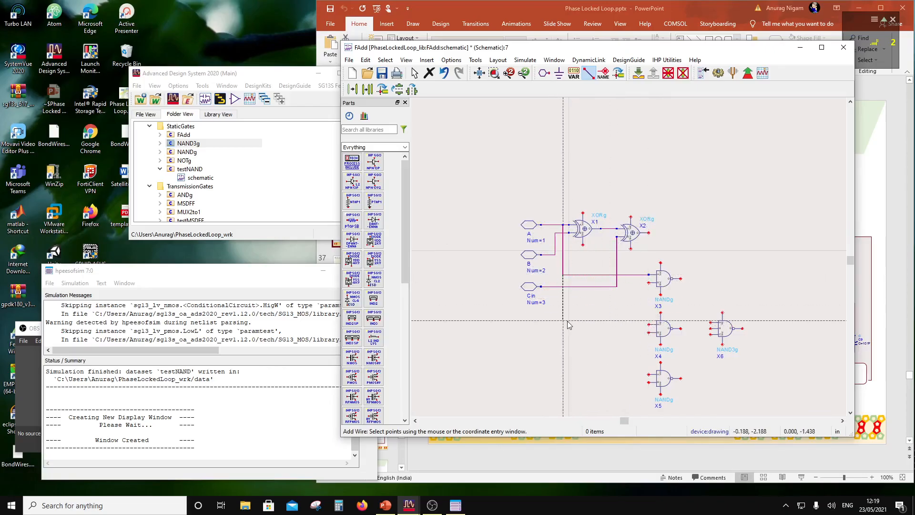
click(649, 325)
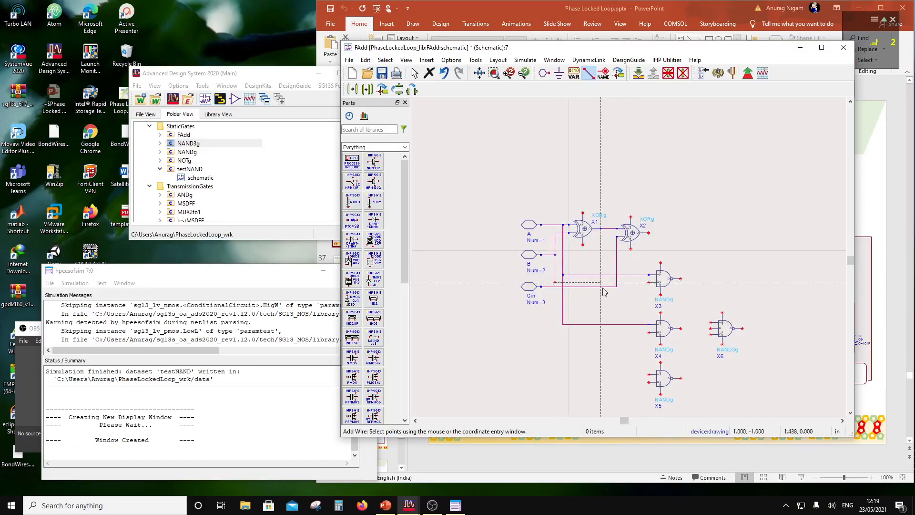
click(649, 282)
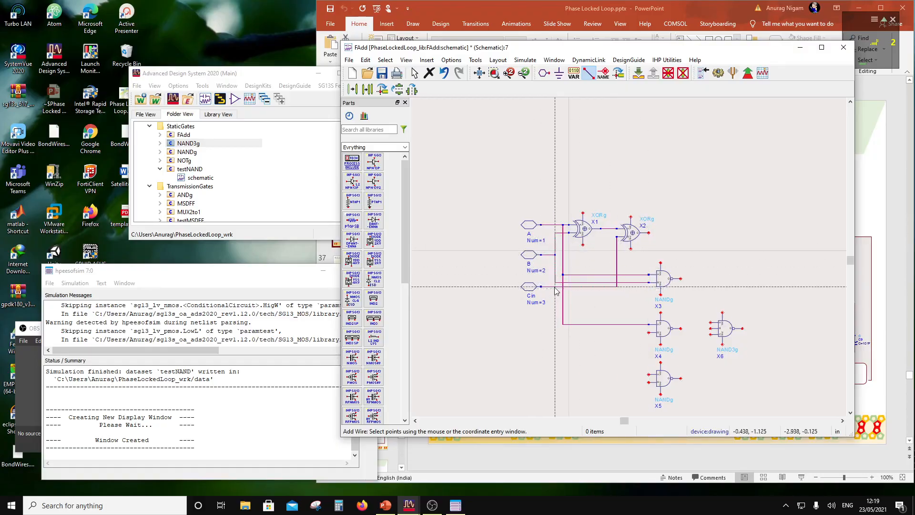
click(555, 333)
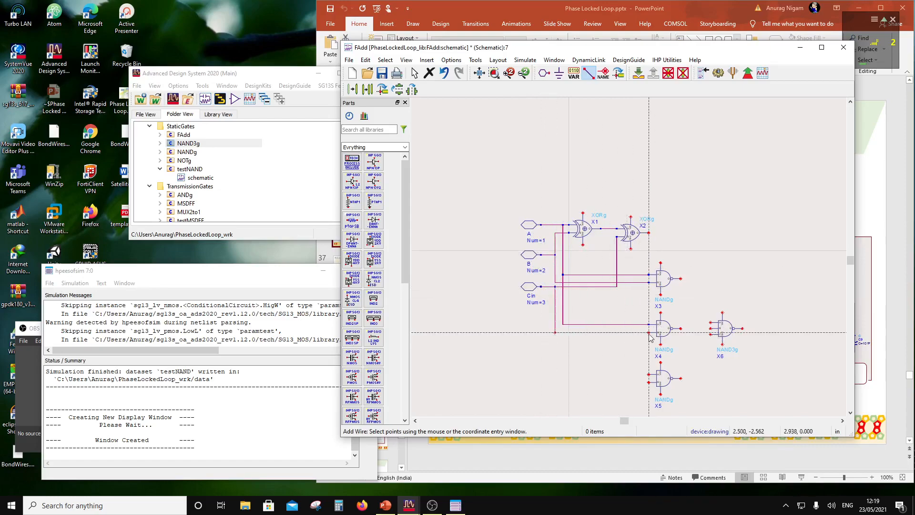
click(649, 332)
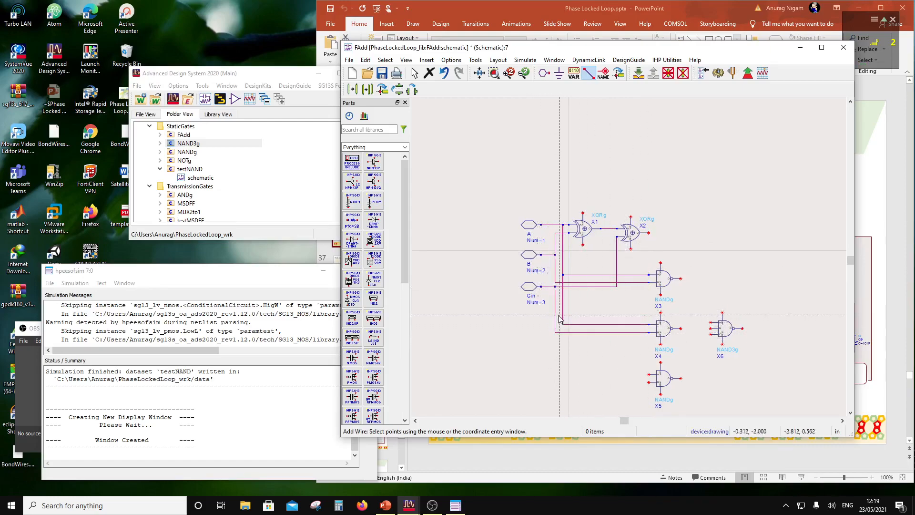
key(Escape)
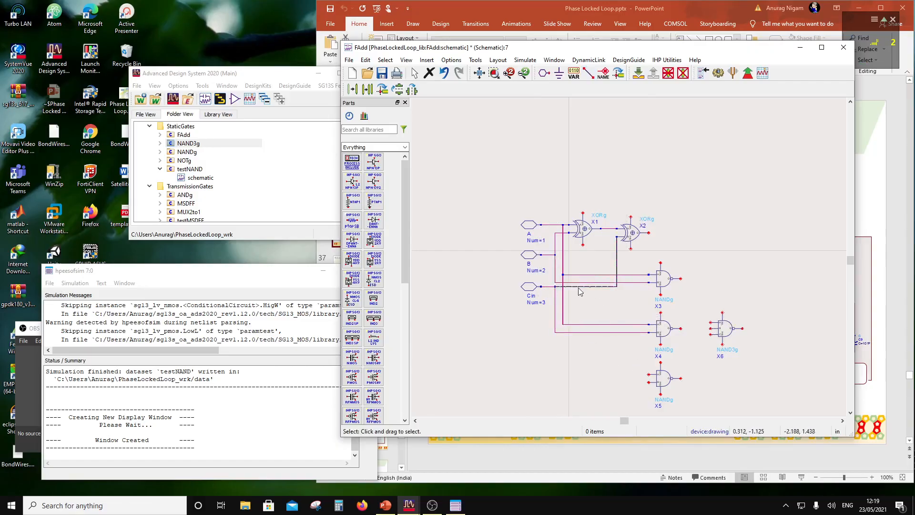
- Wire the left trunk to X5's lower input and the Cin line to X5's upper input
click(588, 72)
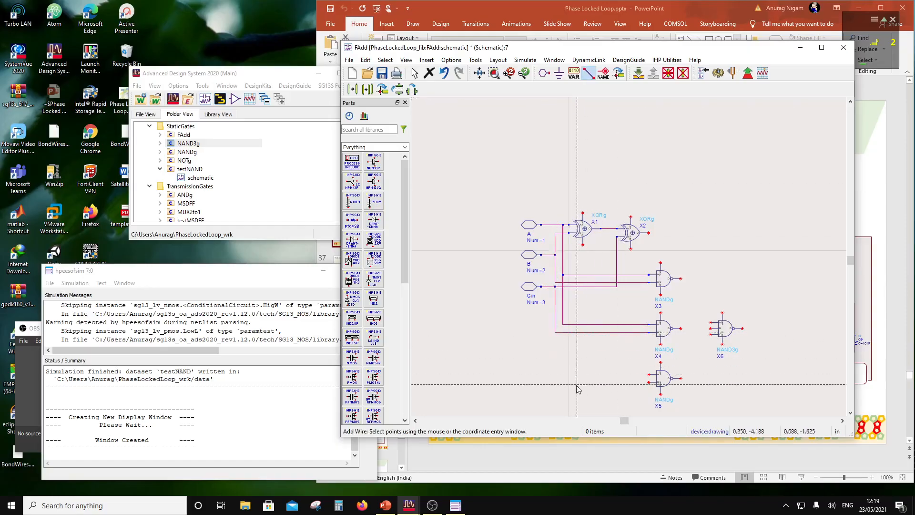
click(555, 382)
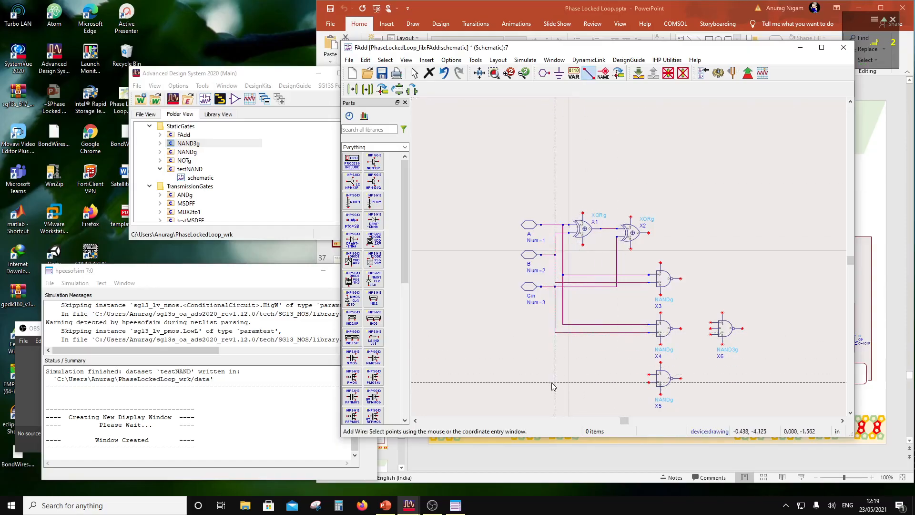
click(649, 382)
click(650, 383)
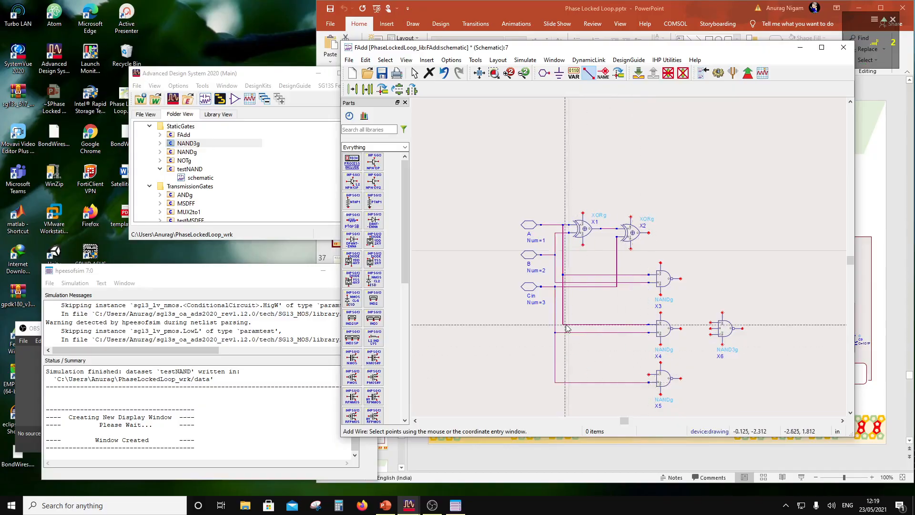
click(560, 292)
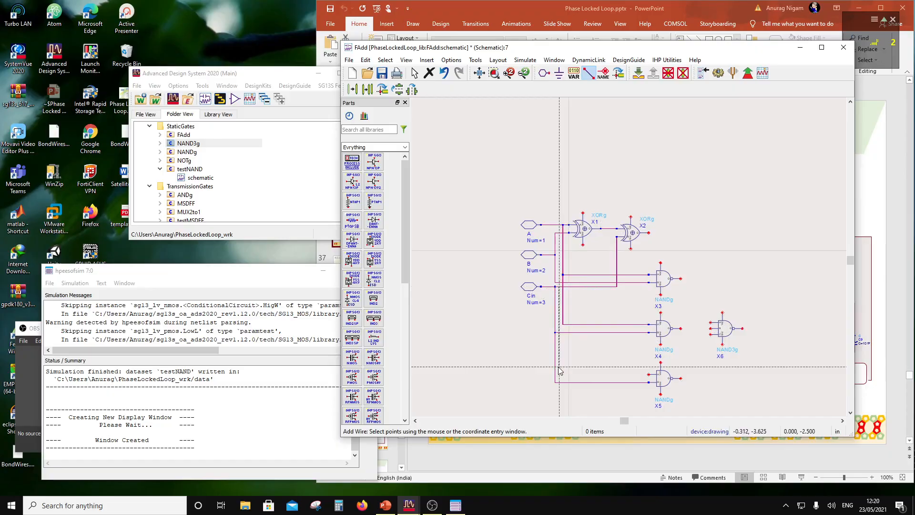
click(650, 376)
key(Escape)
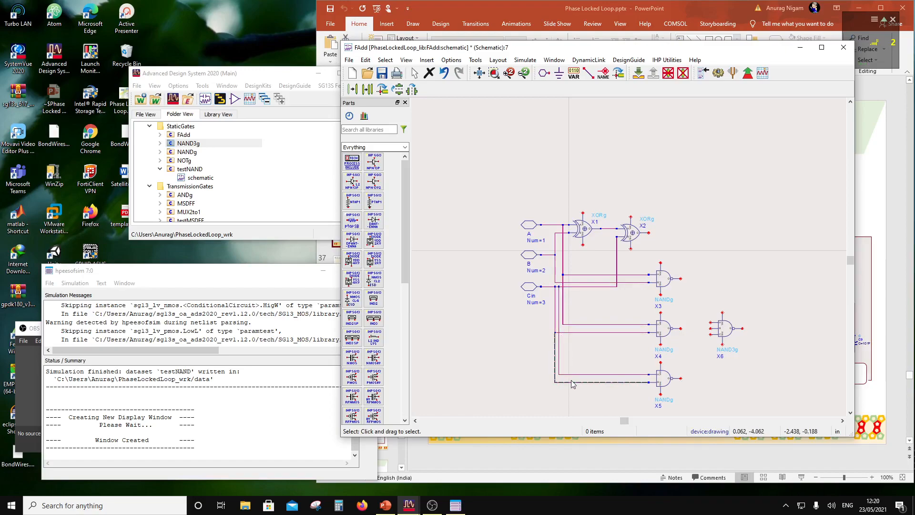
- Delete the Cin-to-X5 wire and redraw it from X5's upper input to the Cin net
click(559, 346)
key(Delete)
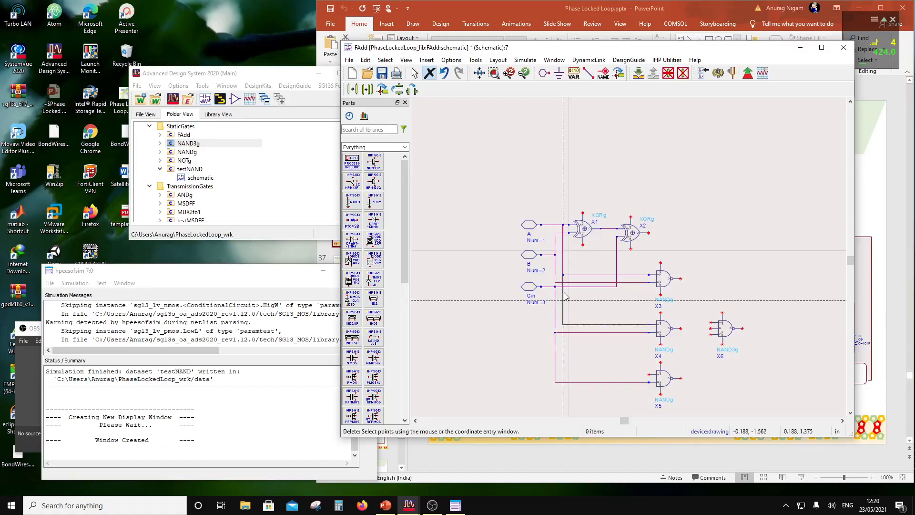
click(588, 74)
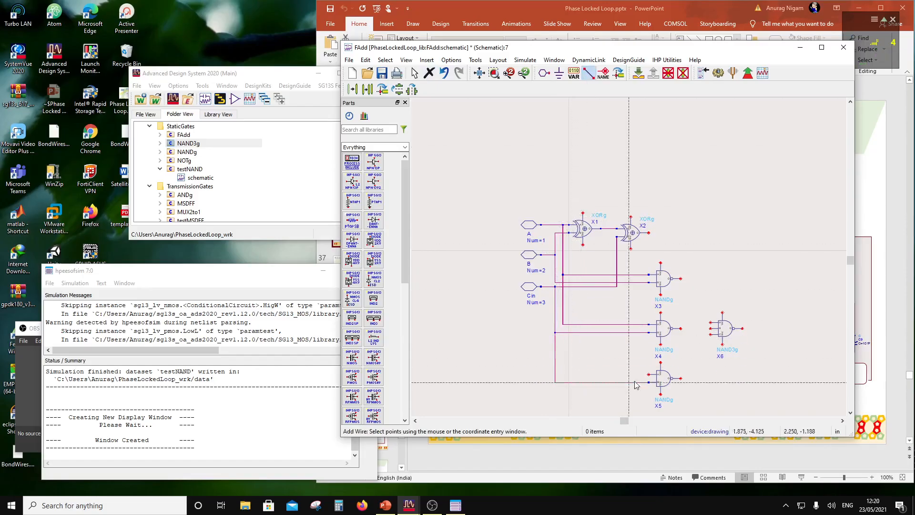
click(650, 374)
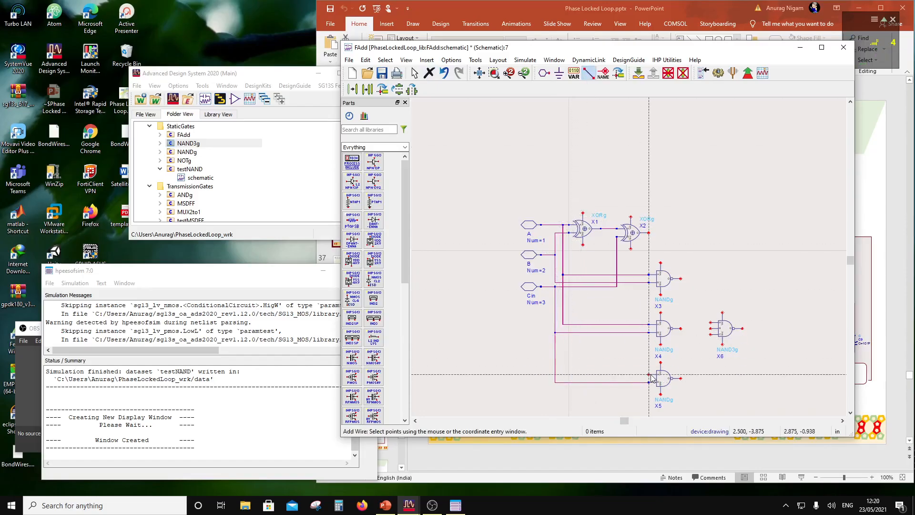
click(559, 375)
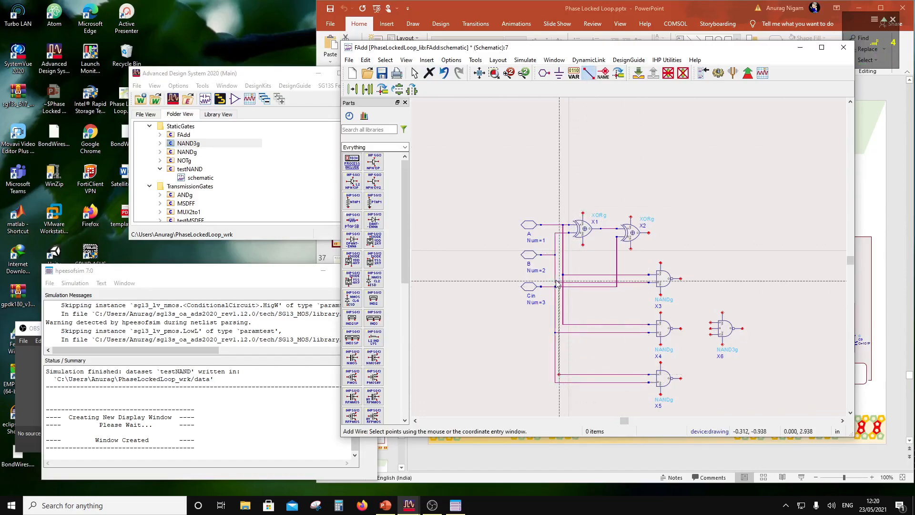
click(559, 285)
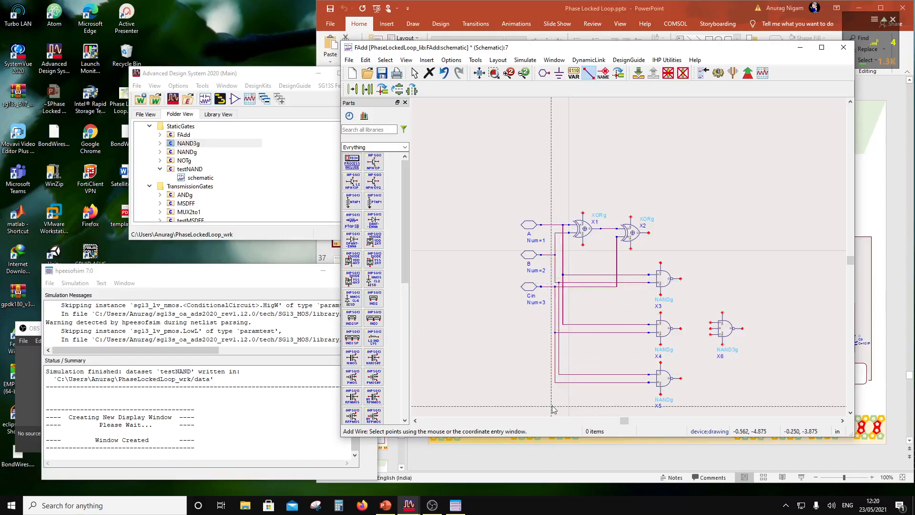
key(Escape)
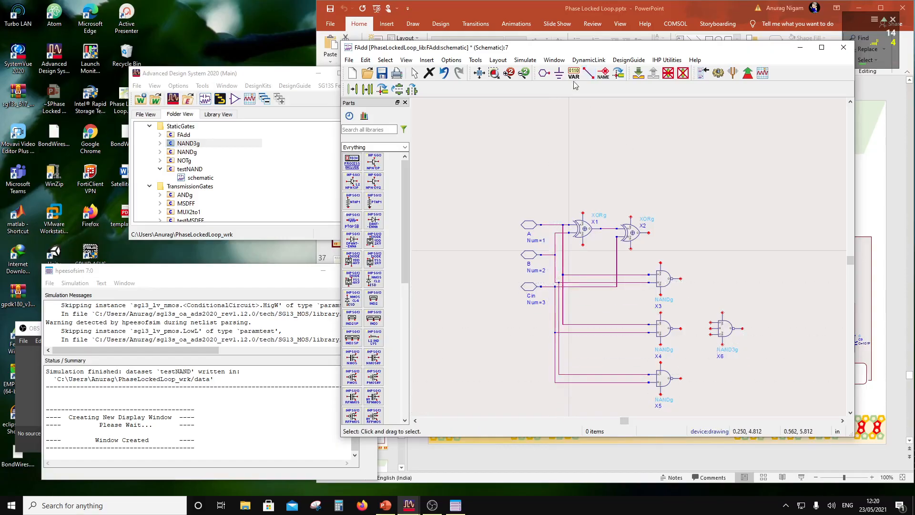
- Wire the X3, X4 and X5 outputs to X6's top, middle and bottom inputs
click(587, 74)
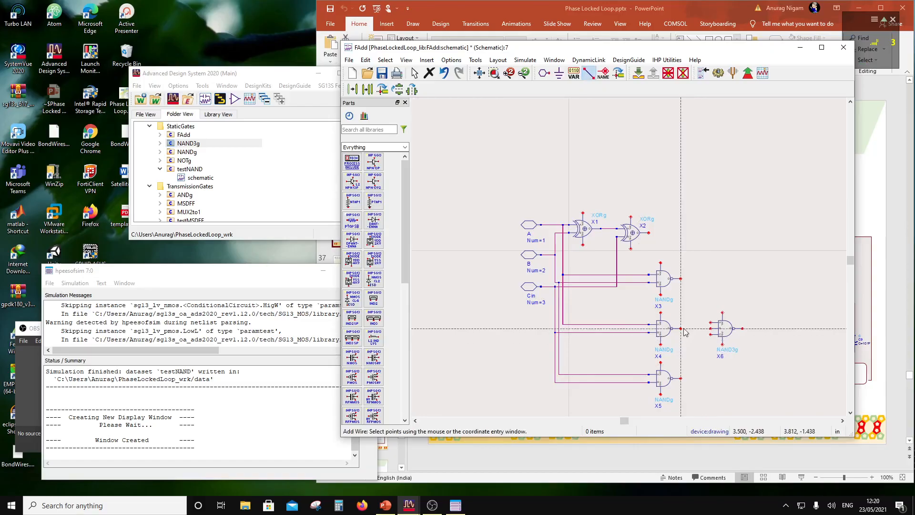
click(711, 329)
click(710, 322)
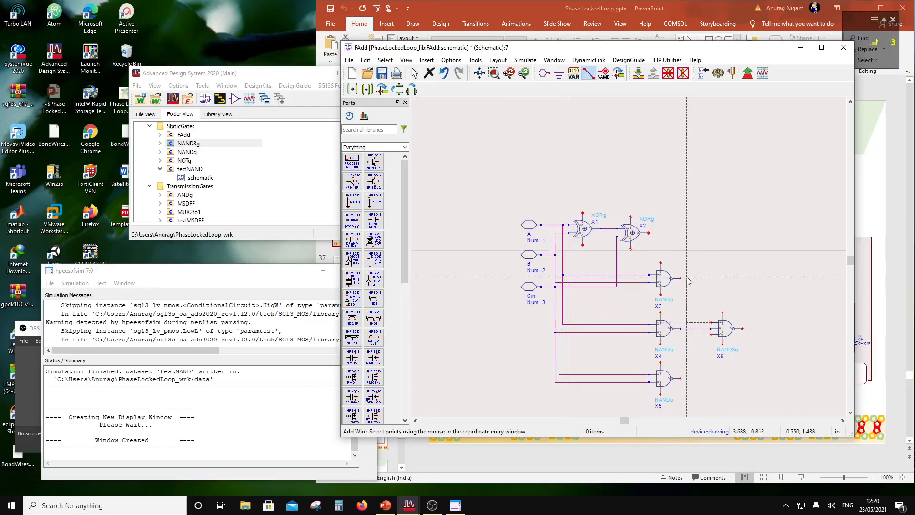
click(681, 279)
click(710, 334)
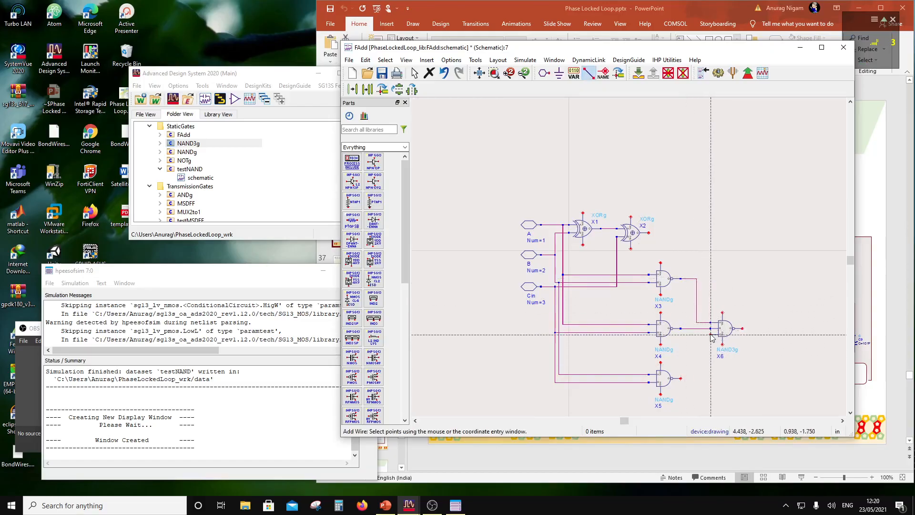
click(682, 381)
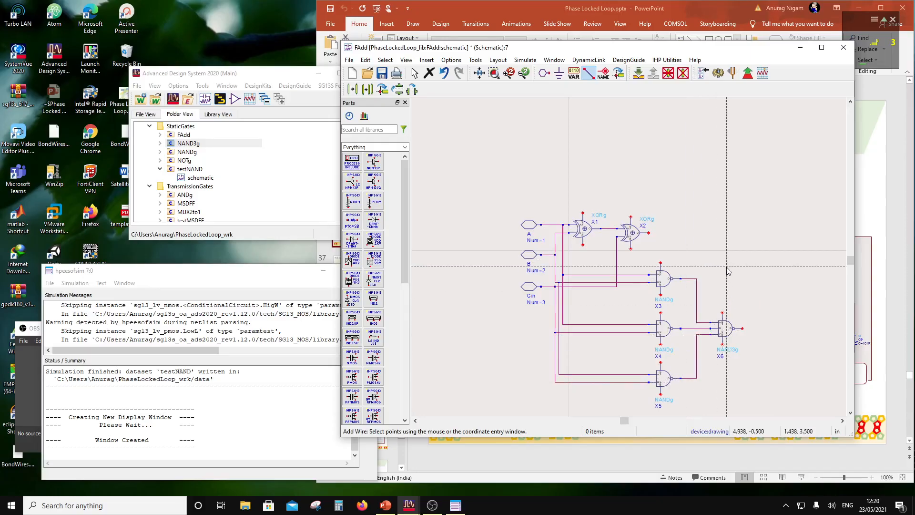
key(Escape)
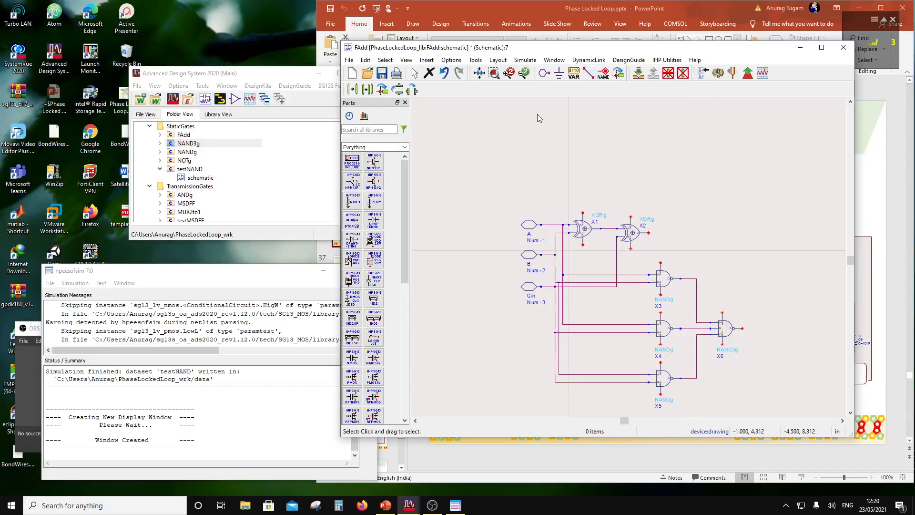
- Add pins S at X2's output, Cout at X6's output, and Vdd and Gnd below Cin
click(548, 75)
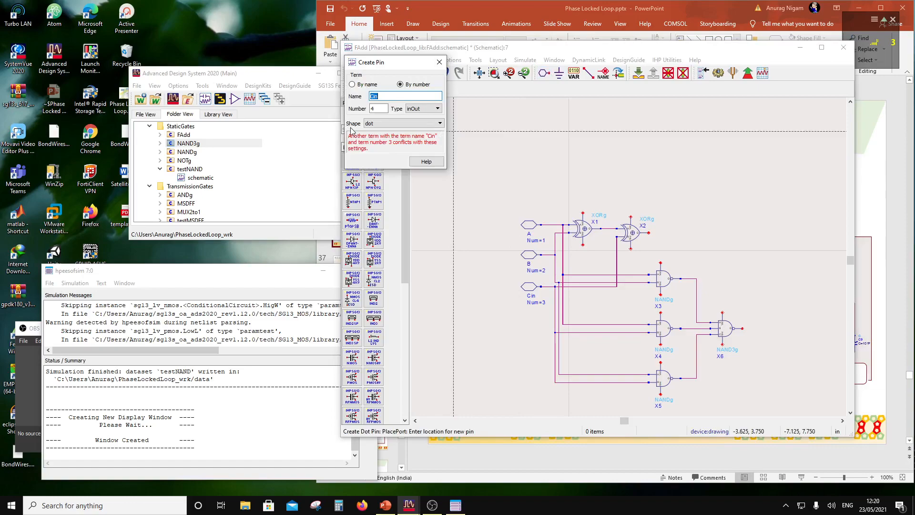
text(S)
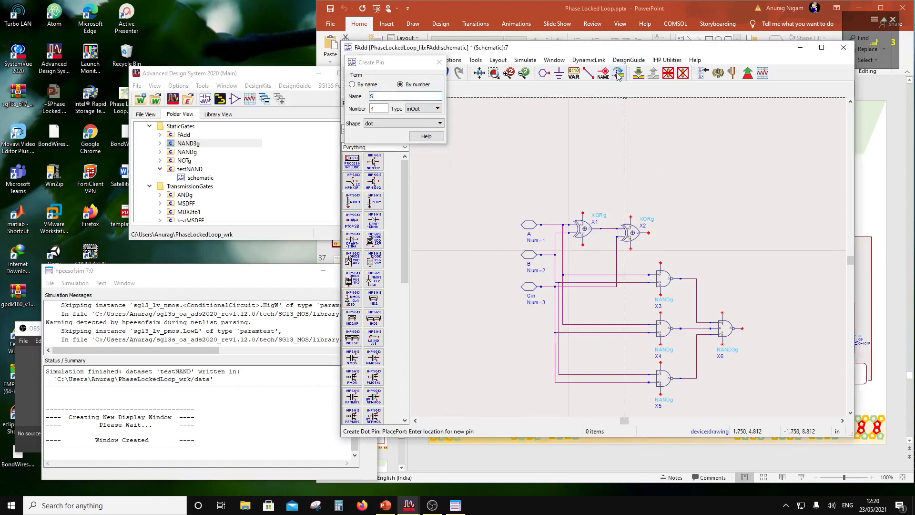
click(653, 233)
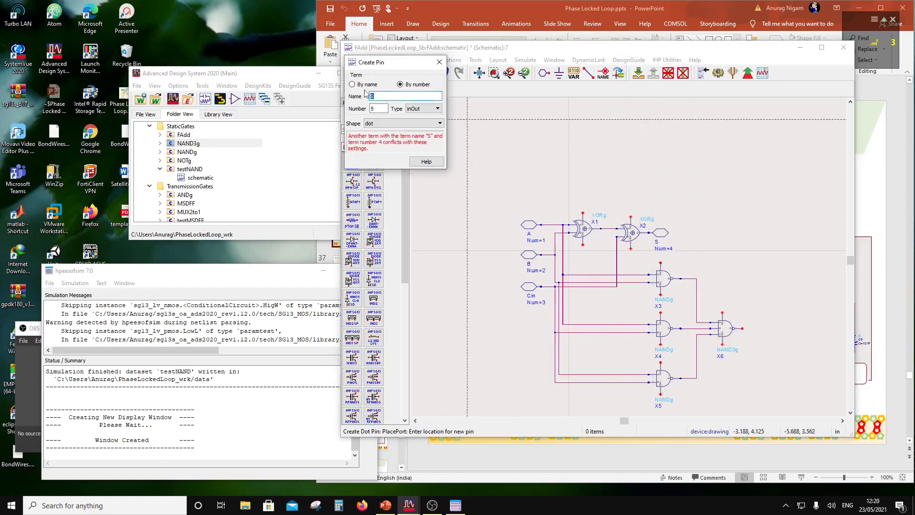
text(C)
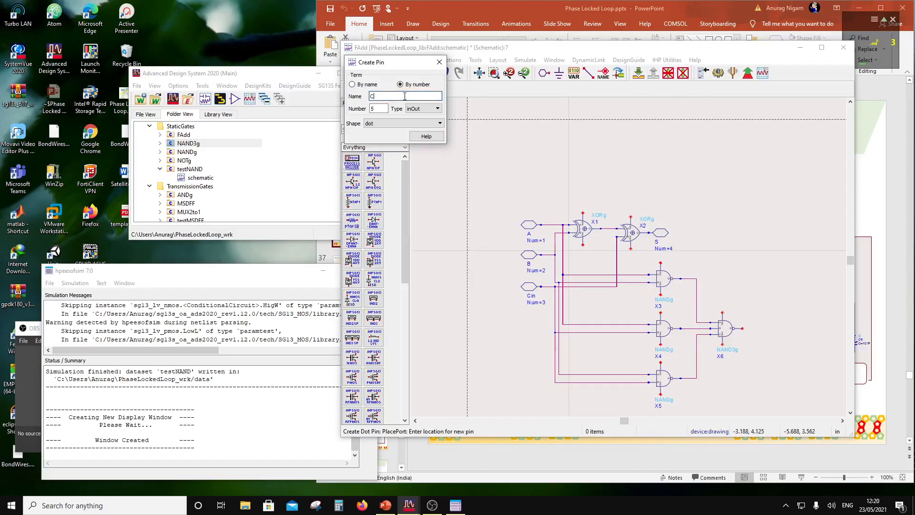
text(out)
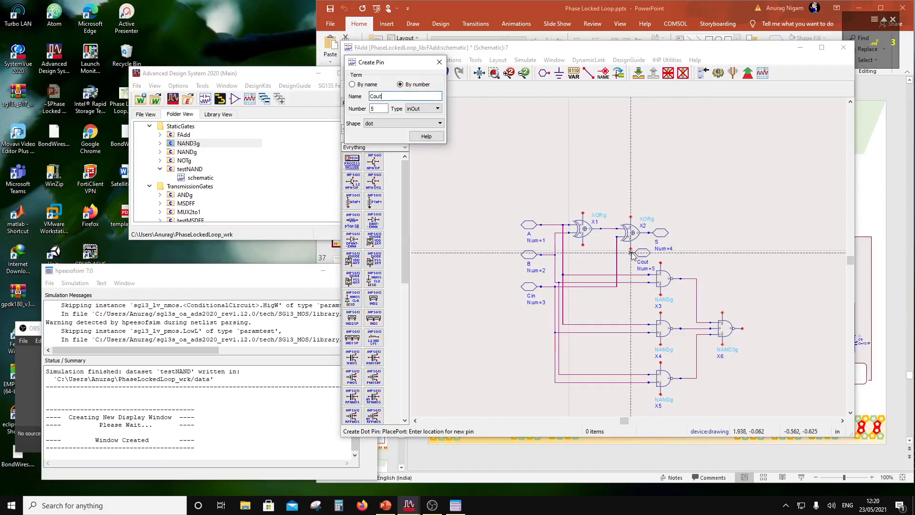
click(747, 329)
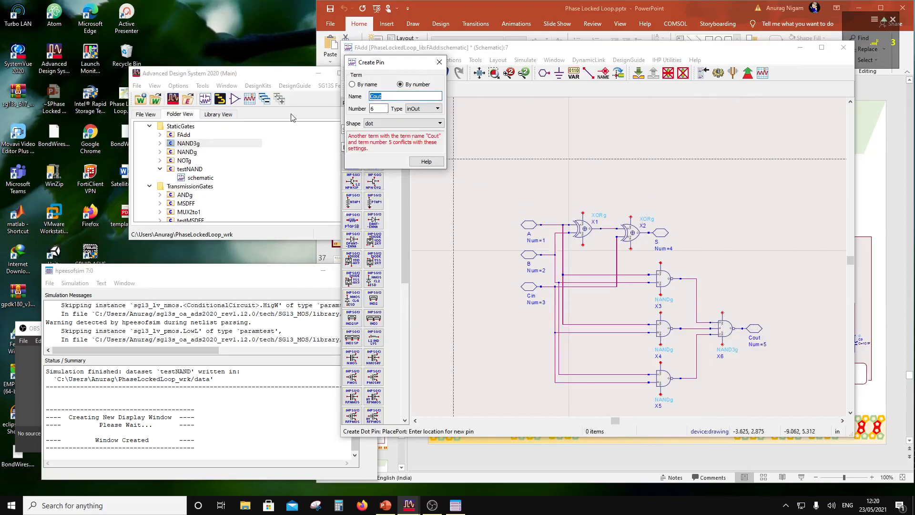
text(Vdd)
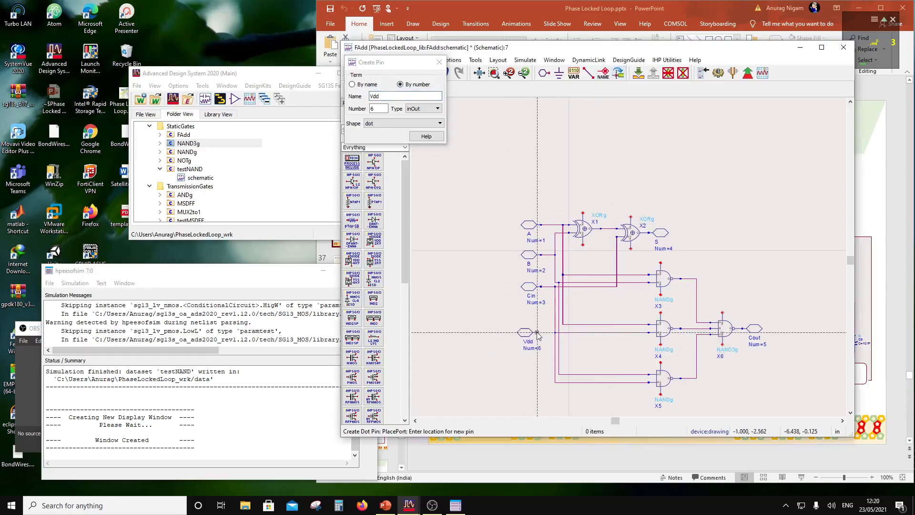
click(542, 333)
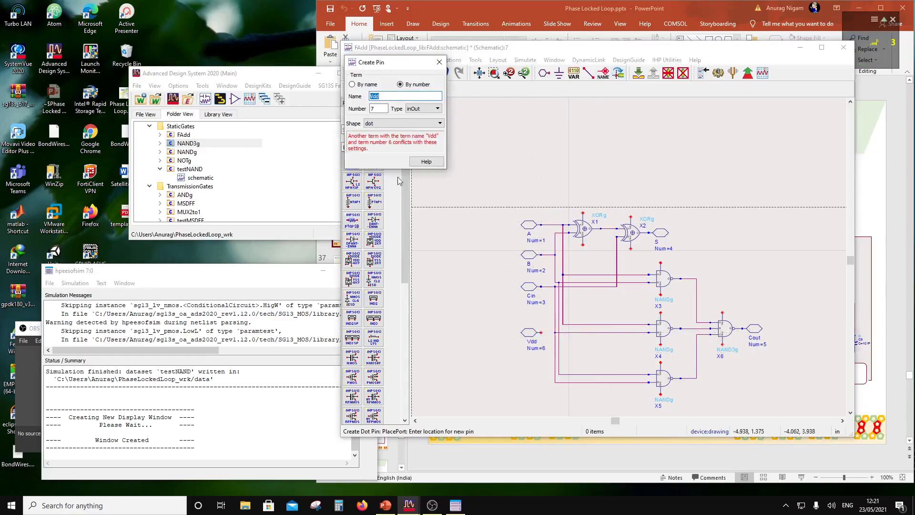
text(Gn)
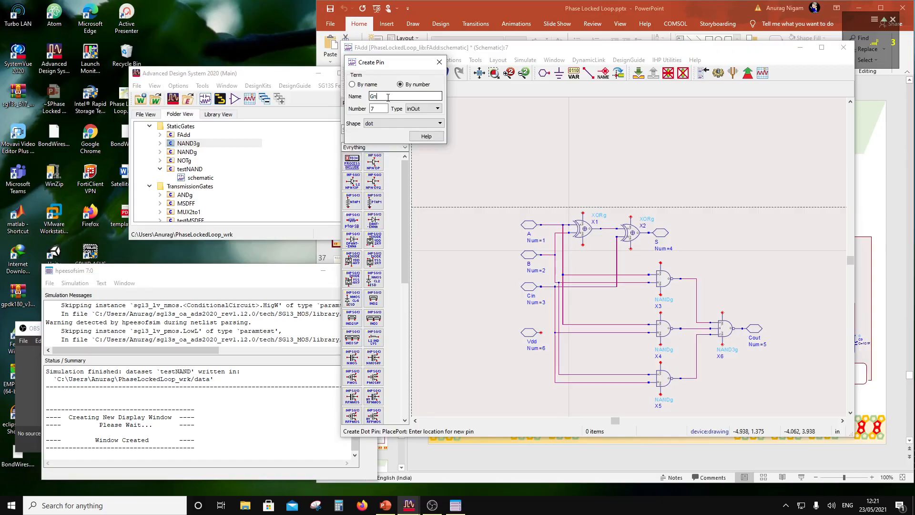
text(d)
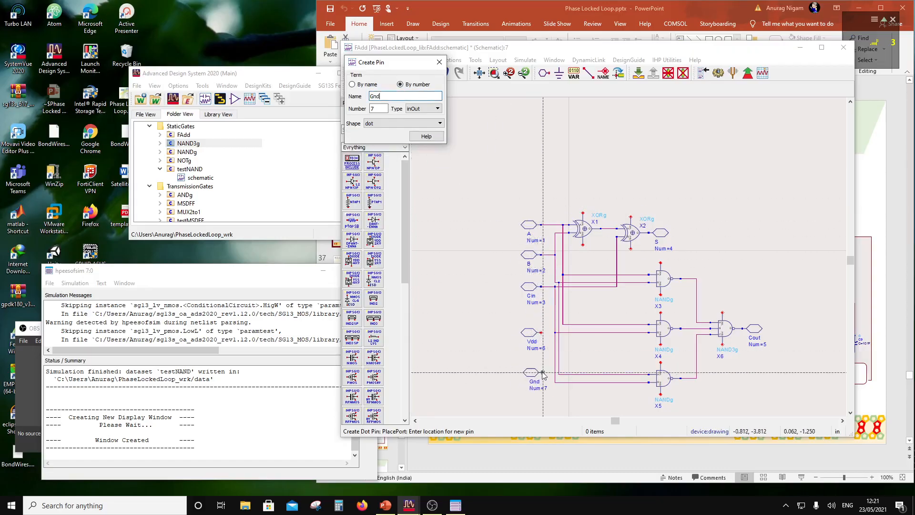
click(542, 371)
key(Escape)
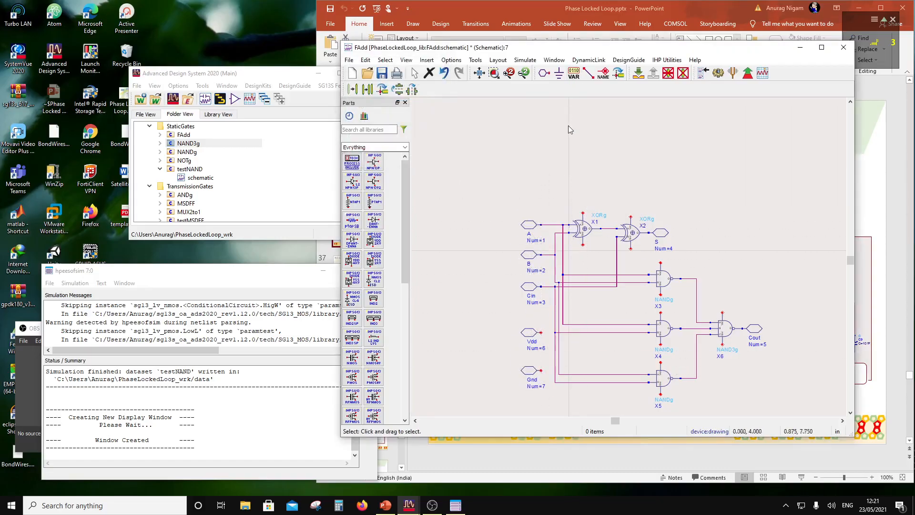
- Label the Vdd pin wire and the top pins of X2 through X6 with the net name Vdd
click(603, 74)
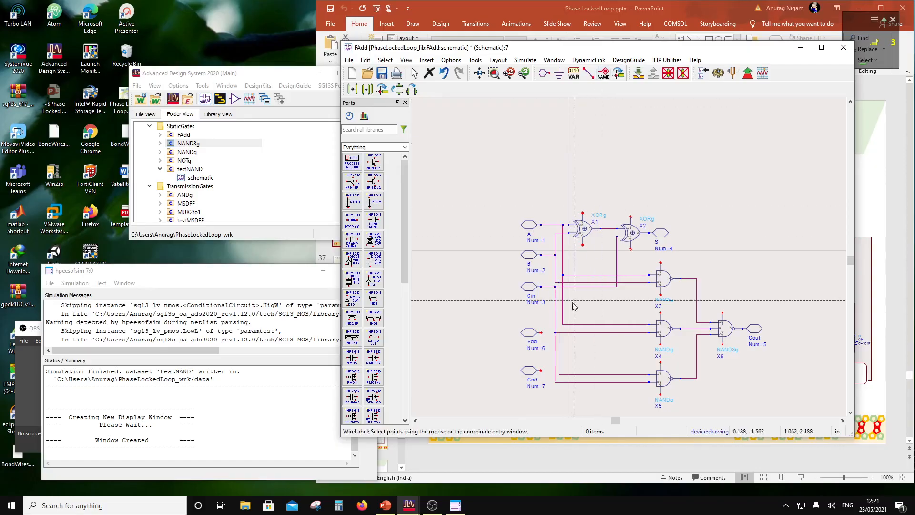
click(542, 331)
text(V)
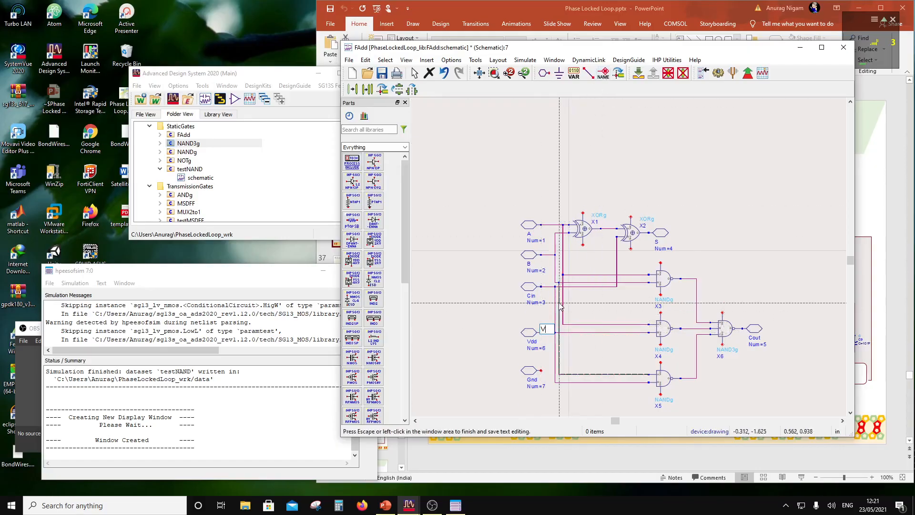
text(dd)
click(583, 213)
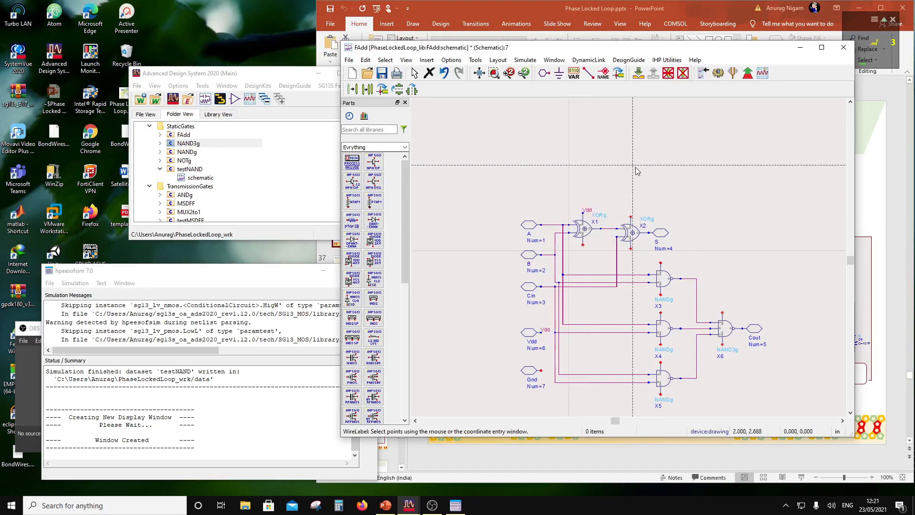
click(631, 217)
click(661, 262)
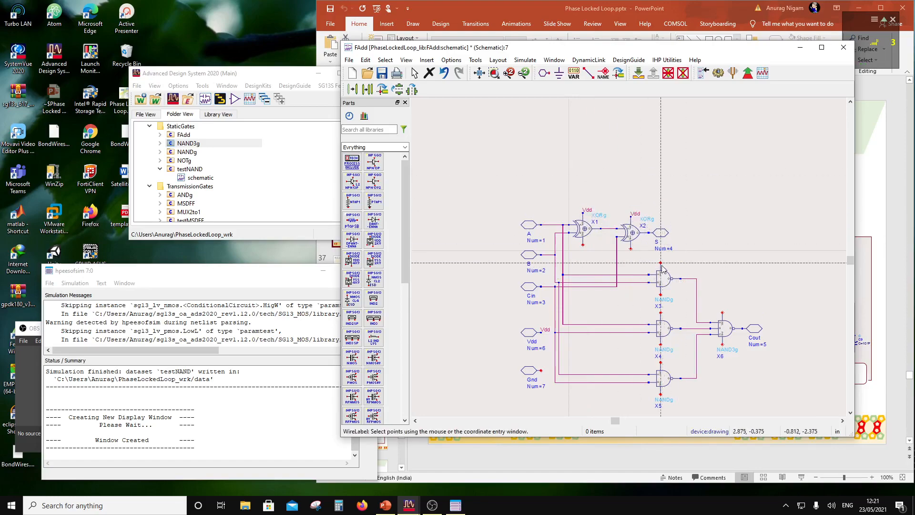
click(716, 247)
click(661, 313)
click(709, 281)
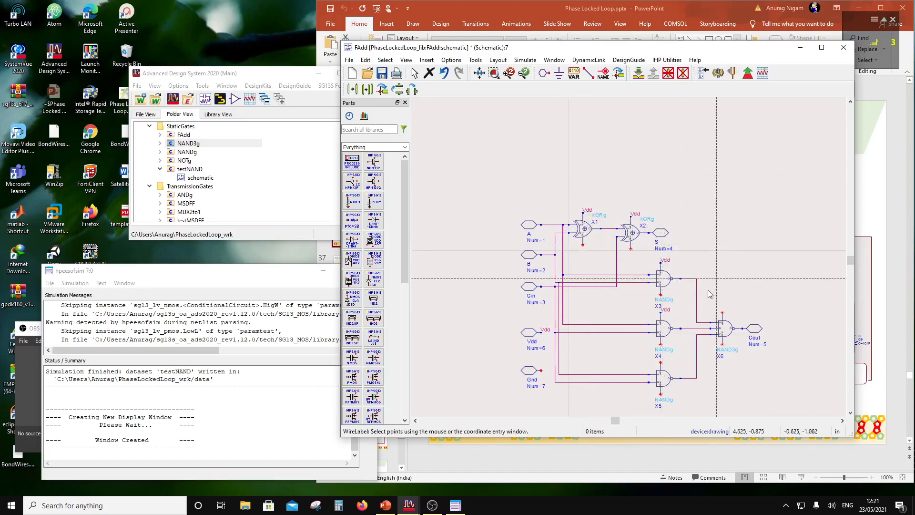
click(664, 363)
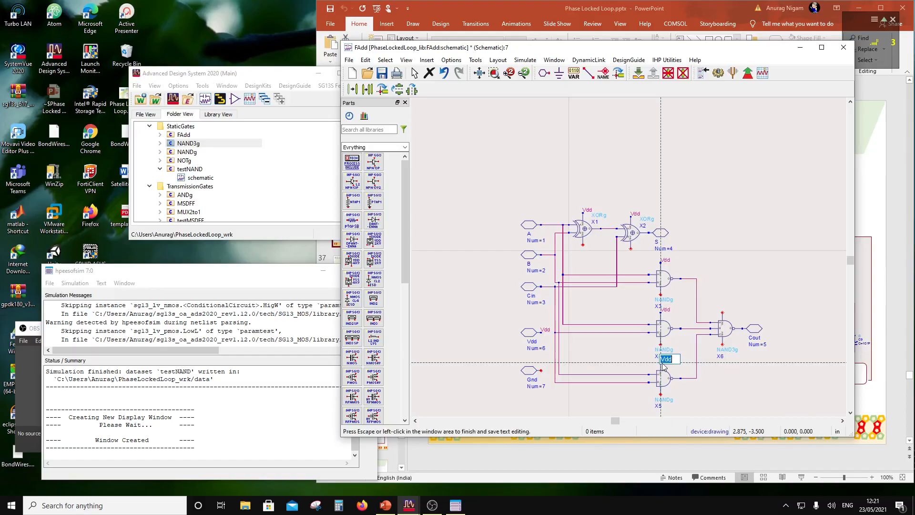
click(723, 313)
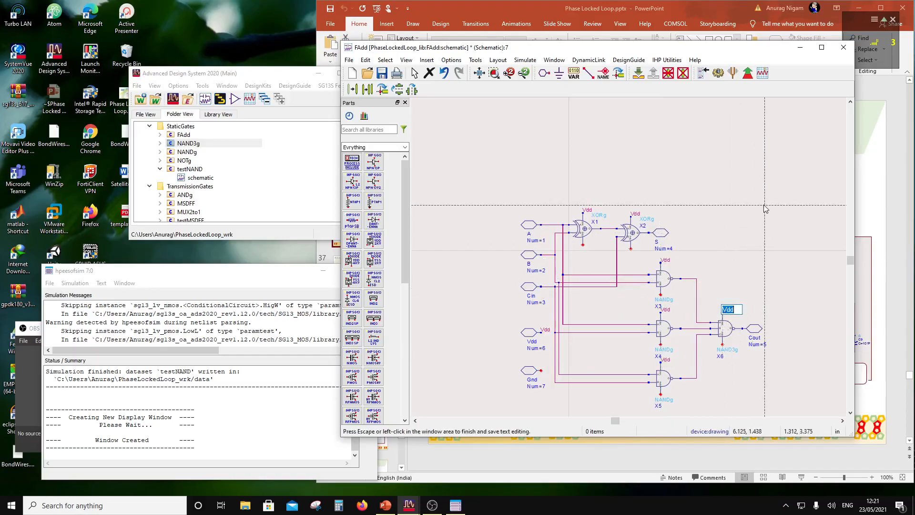
- Label the Gnd pin and the ground pins of X1 through X6 with the net name Gnd
click(542, 372)
text(Gnd)
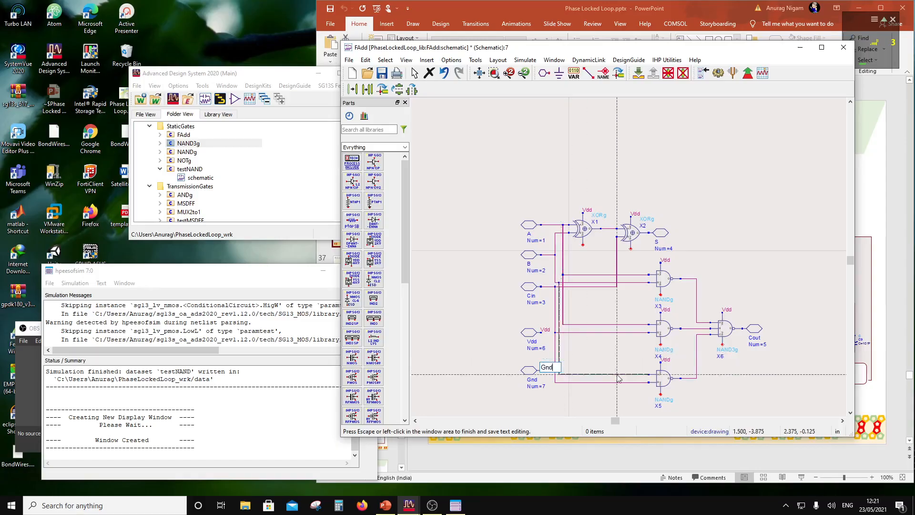
click(697, 401)
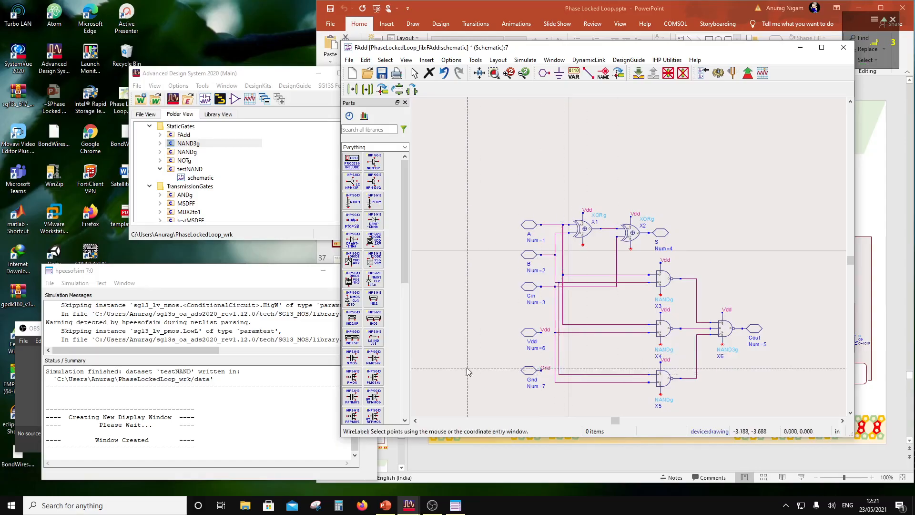
click(661, 394)
click(729, 399)
click(660, 344)
click(715, 313)
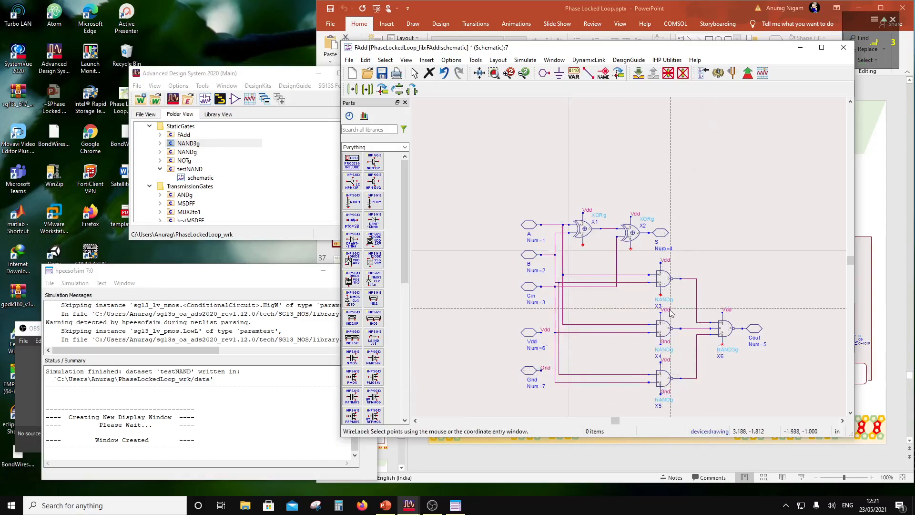
click(661, 295)
click(730, 355)
click(722, 344)
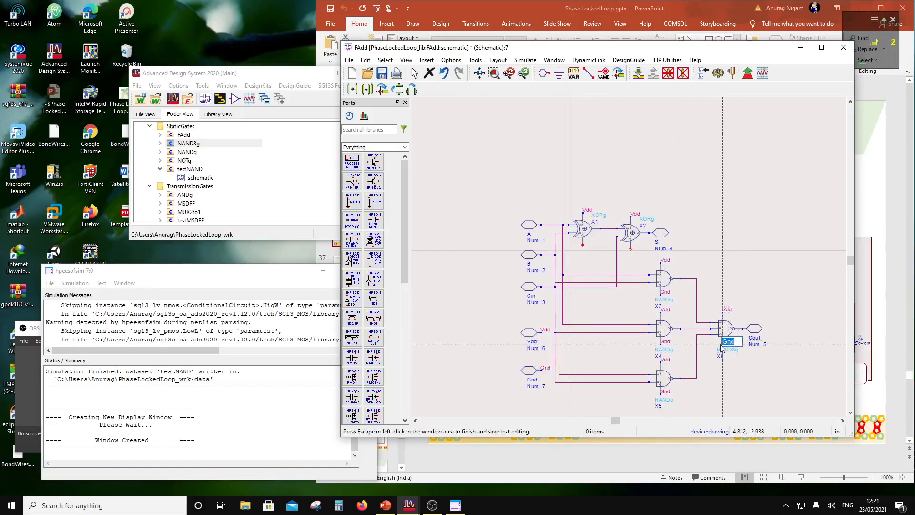
click(667, 250)
click(630, 248)
click(729, 205)
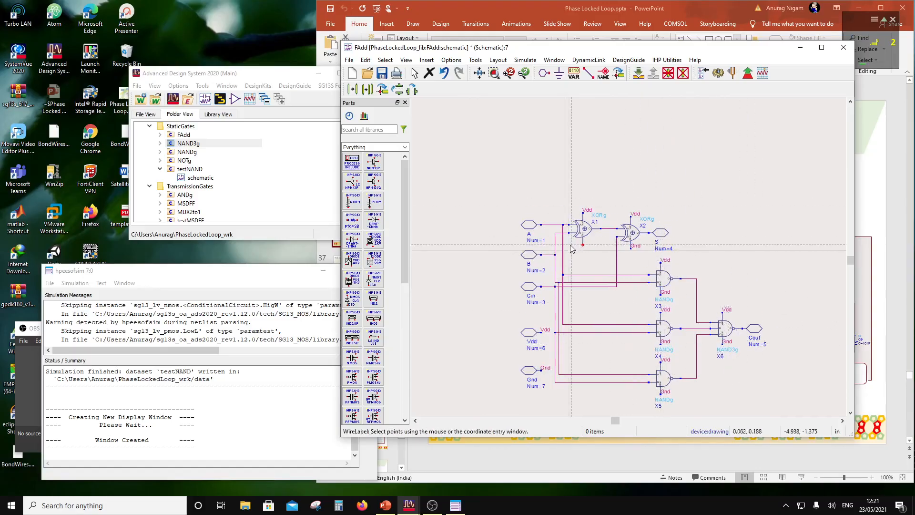
click(583, 246)
click(686, 195)
key(Escape)
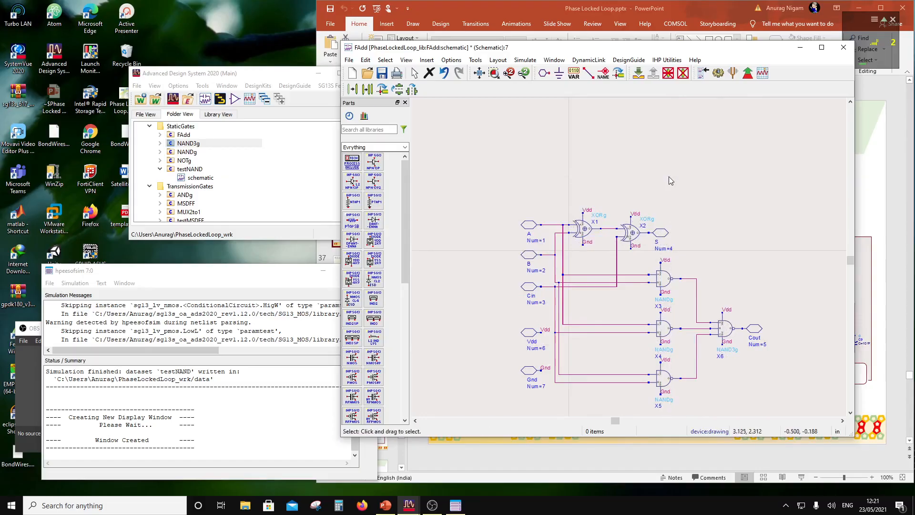
- Save the FAdd schematic and close its window
scroll(561, 368, down, 1)
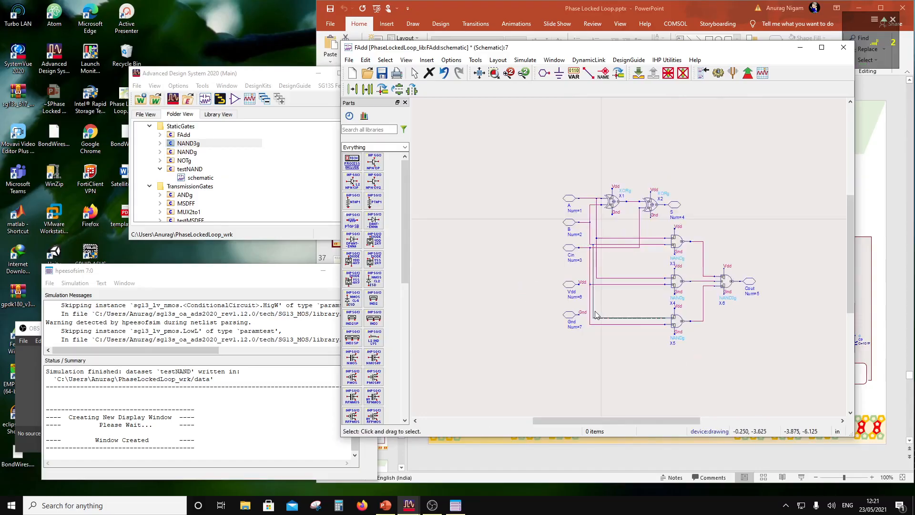
click(388, 73)
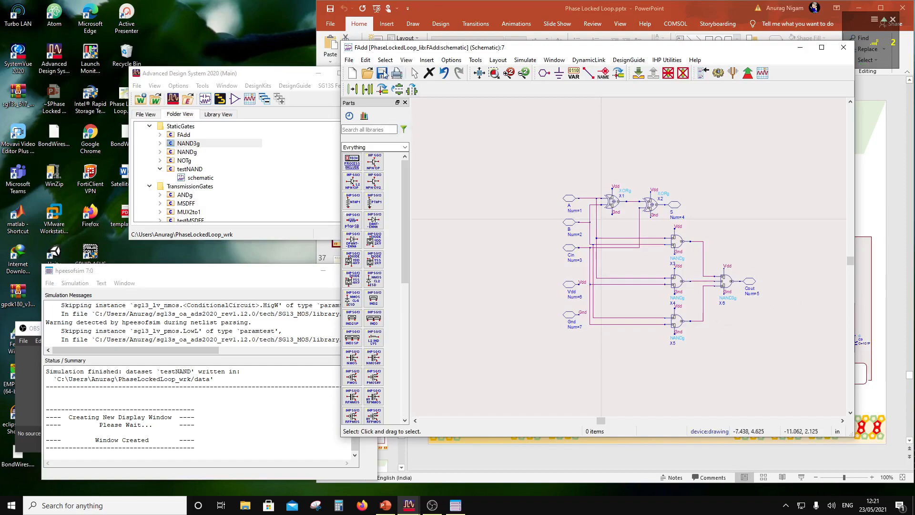
click(842, 46)
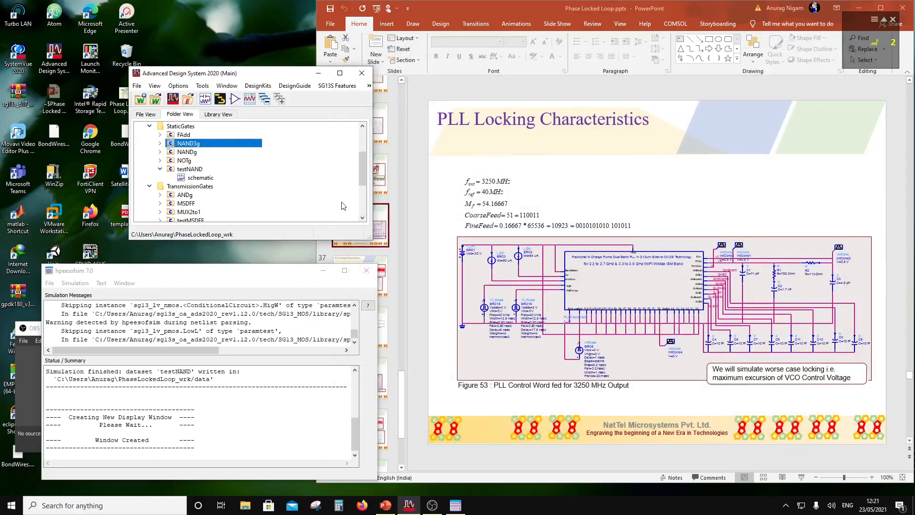
- Create a new symbol view for the FAdd cell, generated from its schematic
right_click(180, 145)
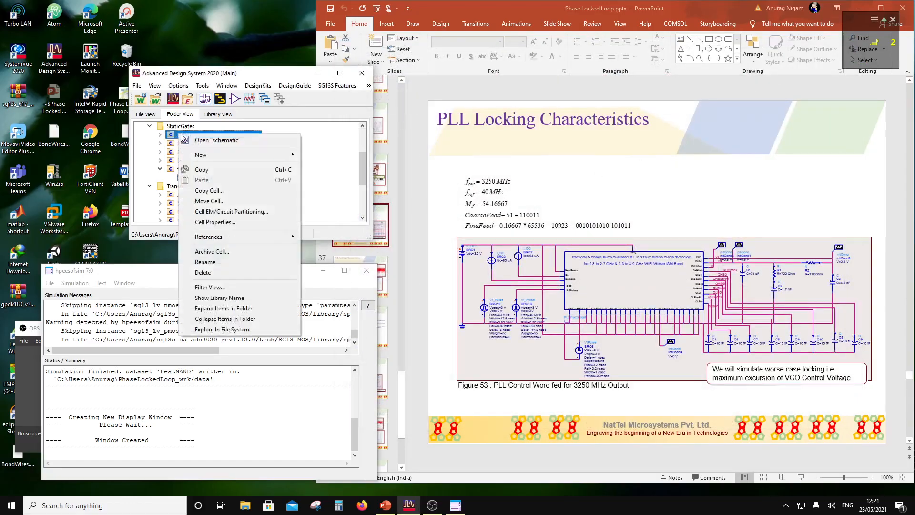
mouse_move(243, 154)
click(326, 176)
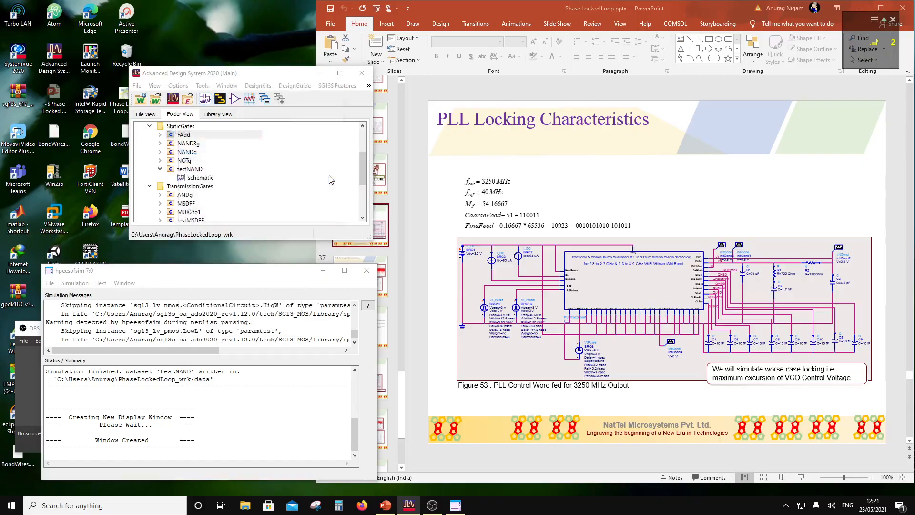
click(238, 180)
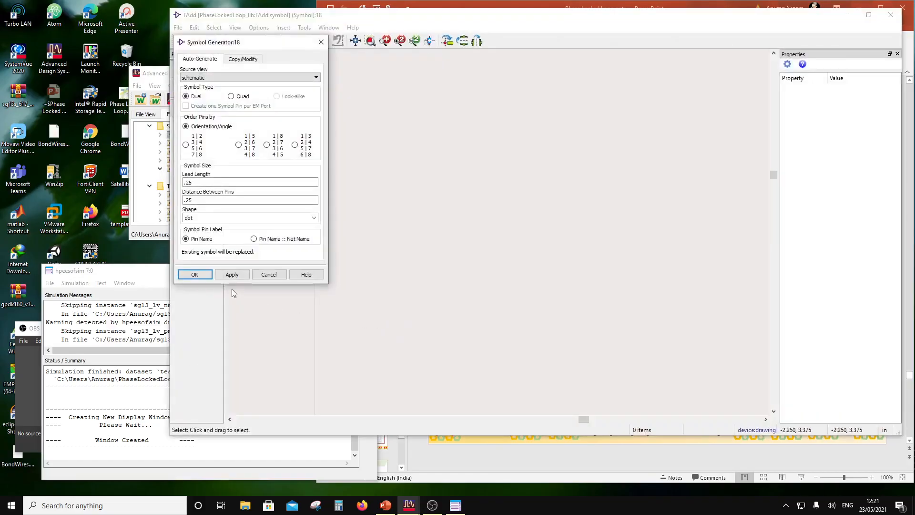
click(196, 275)
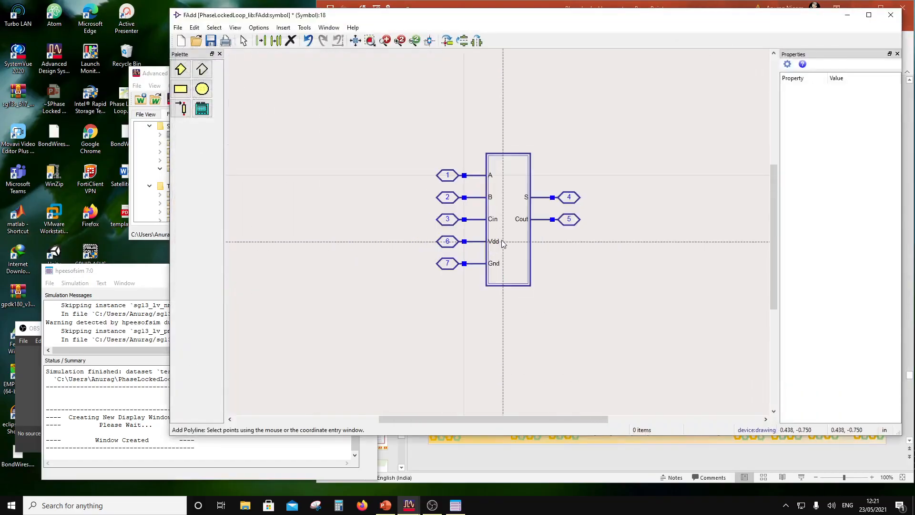
- Raise output pins 4 and 5 beside S and Cout, and move Vdd and Gnd pins 6 and 7 left and down
key(Escape)
click(608, 236)
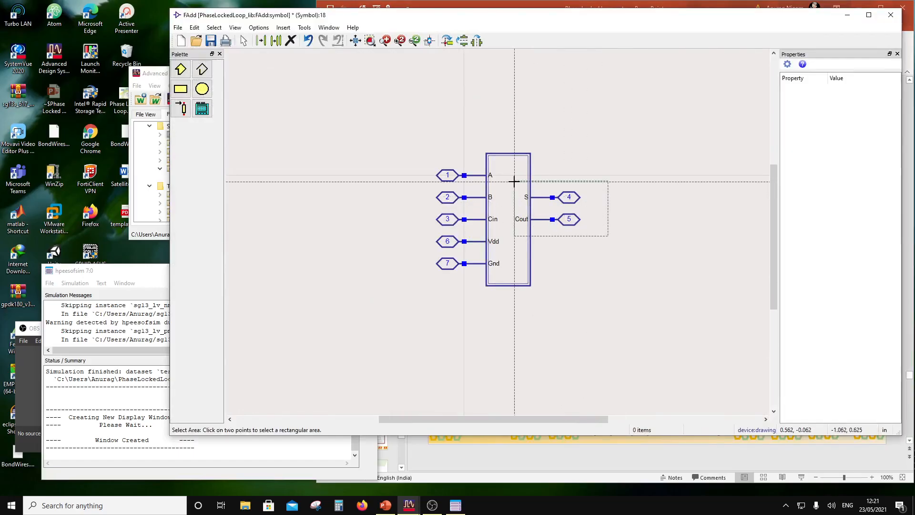
drag(515, 181, 540, 191)
click(613, 193)
drag(427, 236, 369, 270)
drag(308, 217, 386, 218)
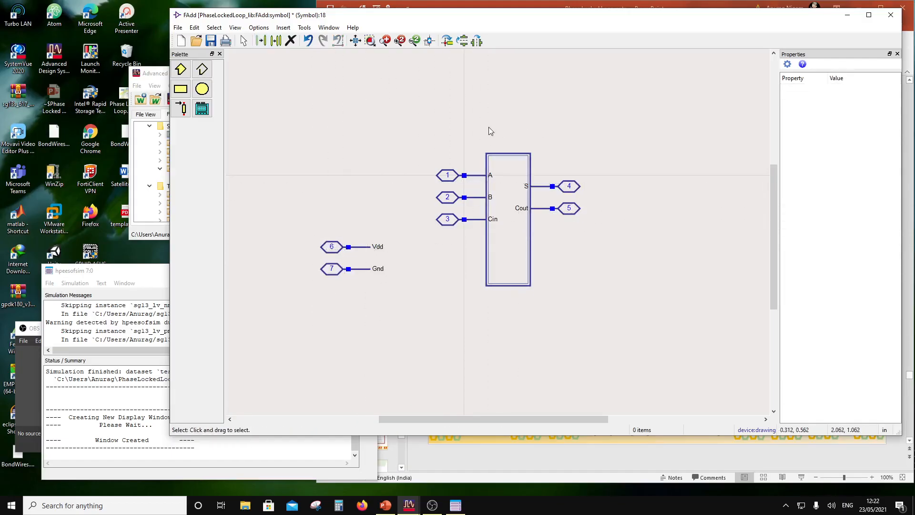
drag(472, 129, 531, 165)
- Shorten the FAdd symbol box by moving its top and bottom edges, then shift the symbol up-left
click(565, 305)
drag(561, 305, 482, 271)
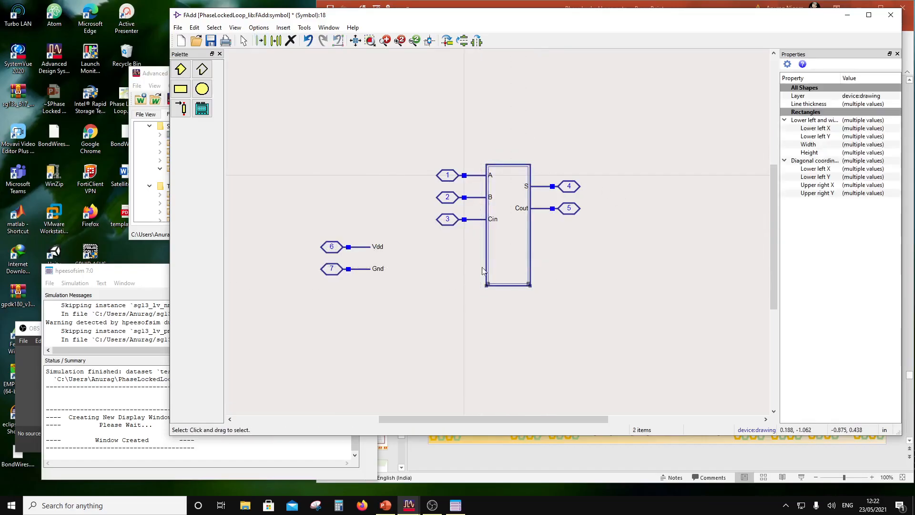
drag(529, 288, 527, 232)
click(416, 246)
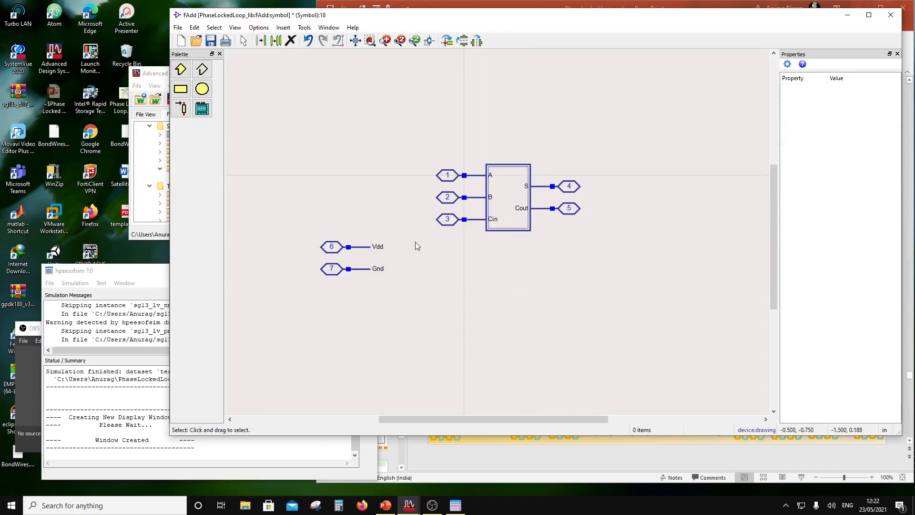
drag(394, 138, 614, 258)
drag(527, 235, 485, 214)
click(503, 250)
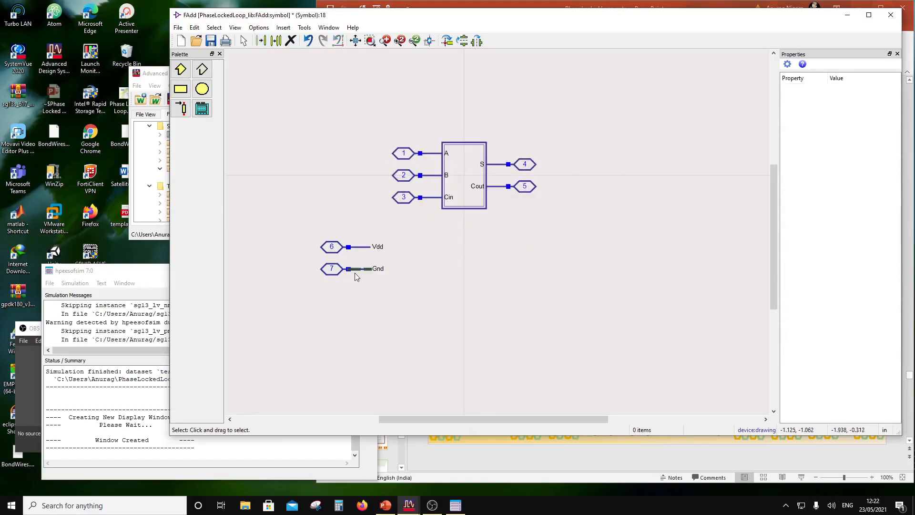
- Rotate Vdd pin 6 onto the box's top edge and Gnd pin 7 onto its bottom edge
drag(280, 231, 390, 255)
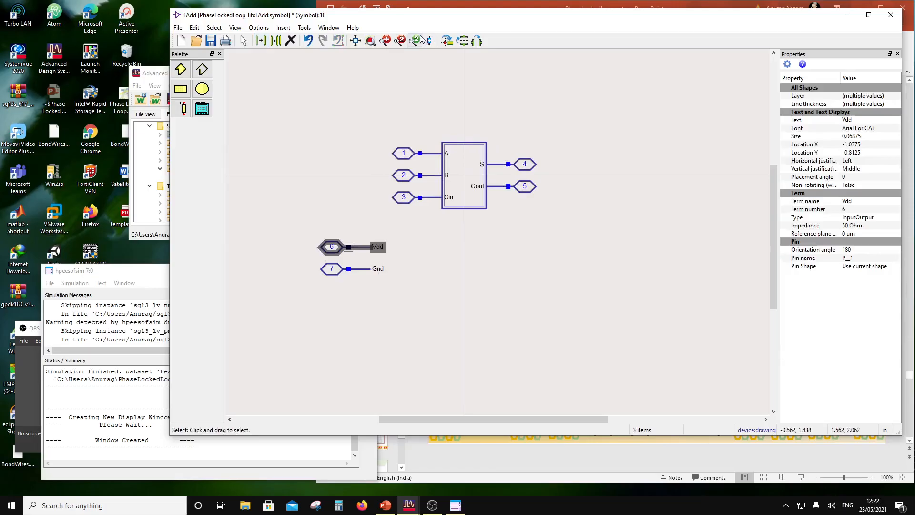
click(447, 42)
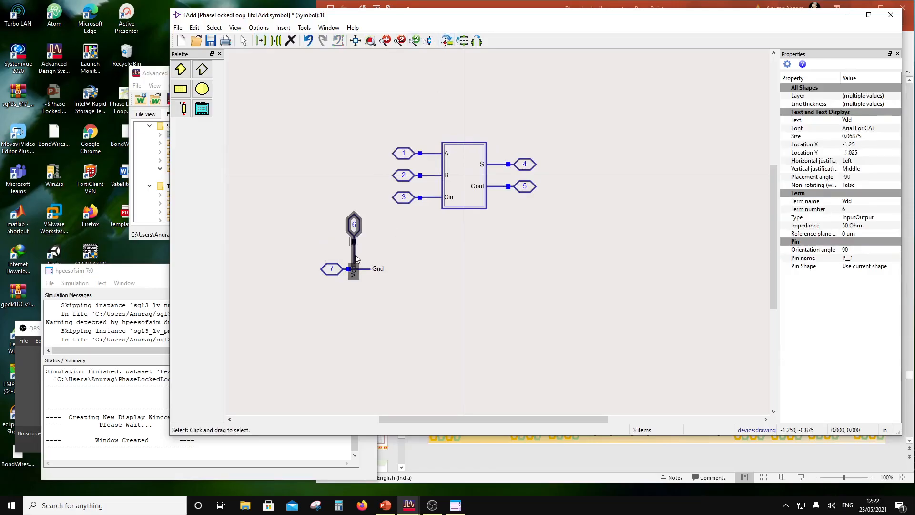
drag(356, 259, 466, 138)
click(474, 264)
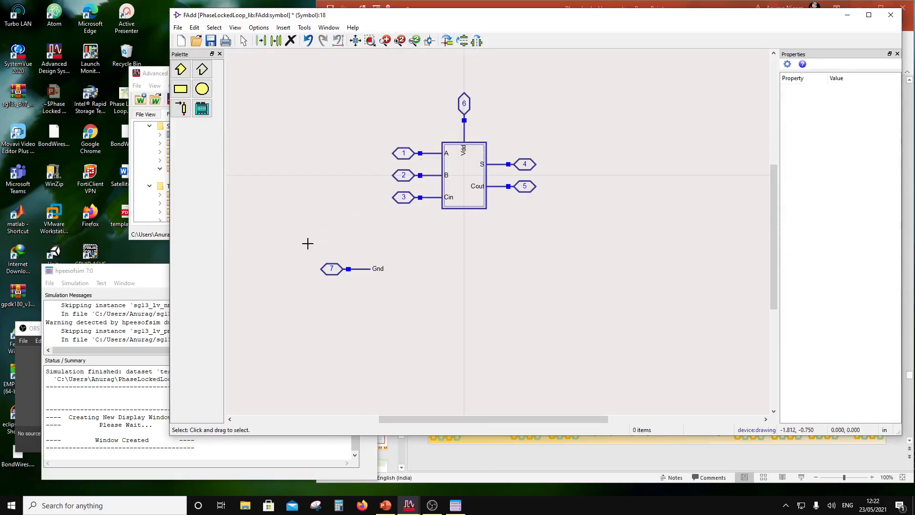
drag(308, 244, 468, 244)
click(450, 41)
click(495, 255)
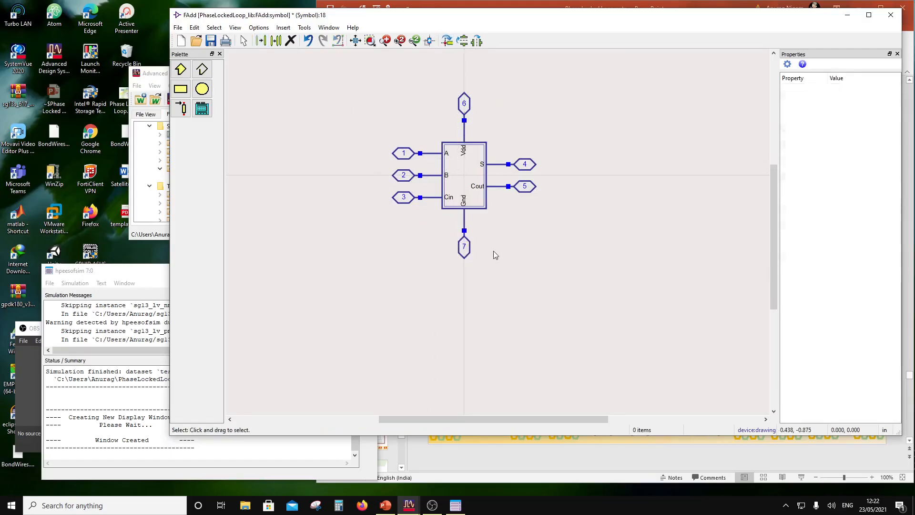
- Insert an 'FA' text label, centre it in the FAdd symbol box, then save and close the symbol
click(283, 27)
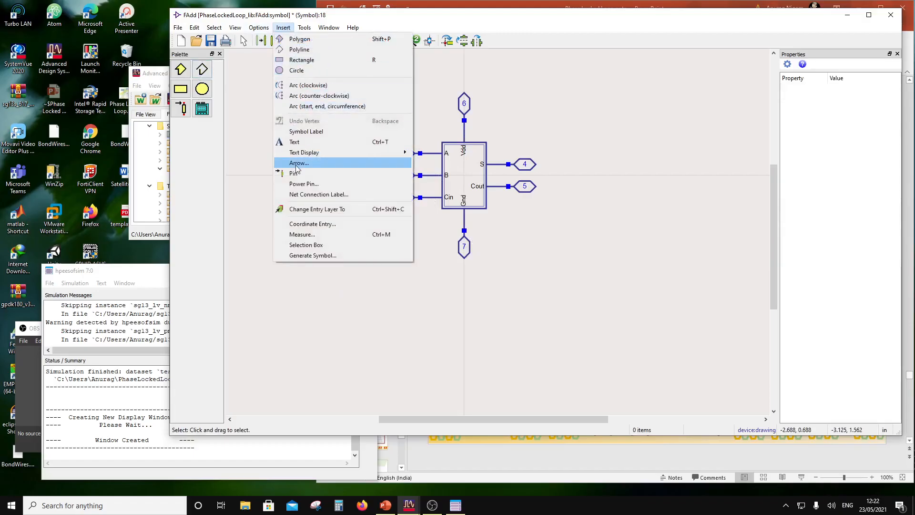
click(299, 143)
click(542, 237)
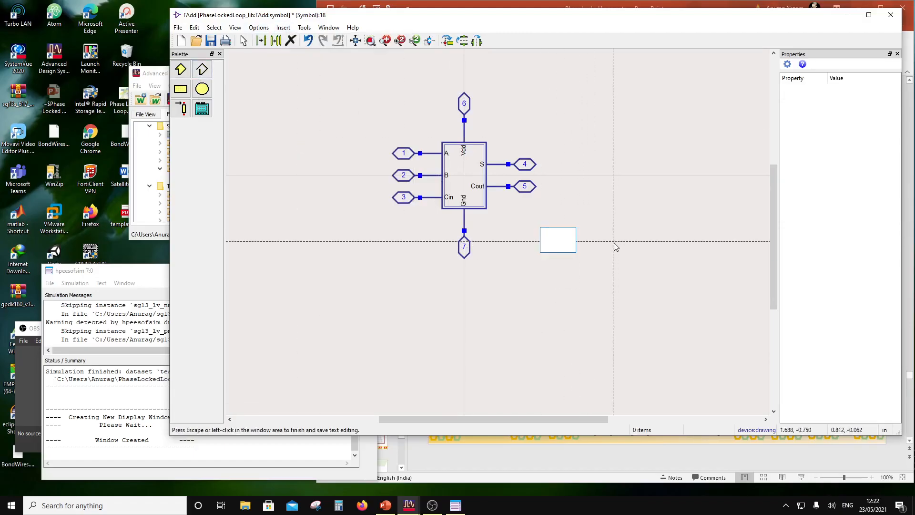
click(613, 248)
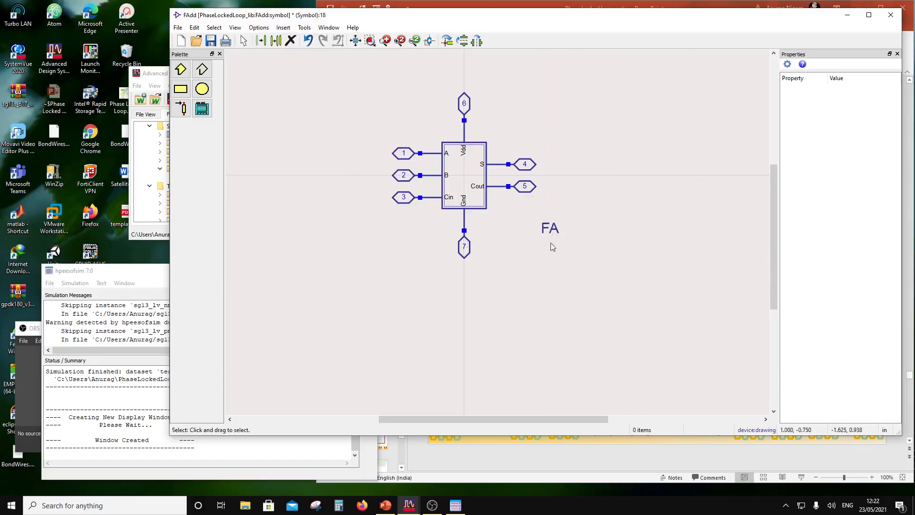
drag(550, 229, 463, 180)
click(533, 276)
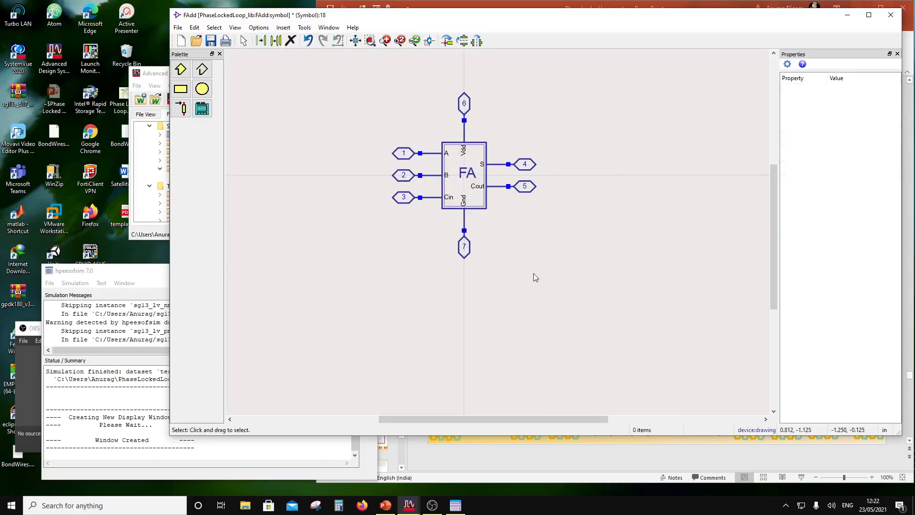
click(211, 41)
click(891, 14)
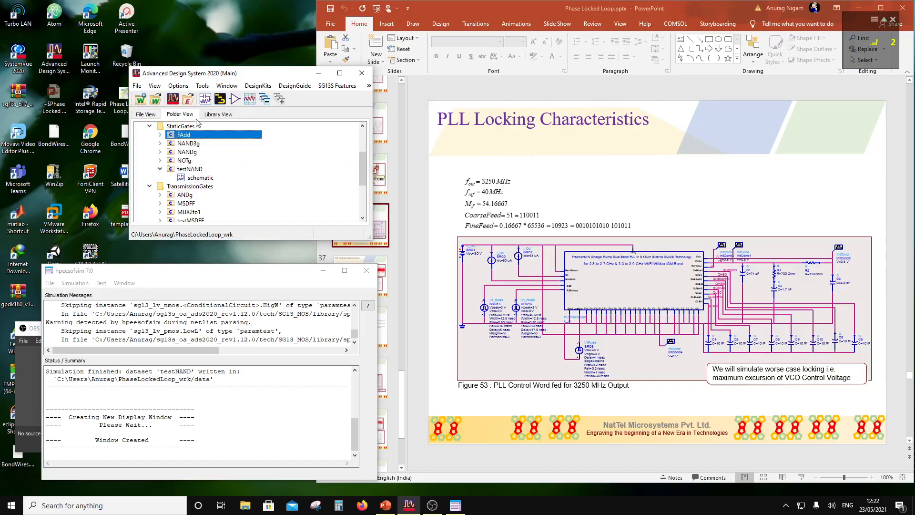
- Create a new schematic named testFA in the StaticGates library
scroll(191, 153, up, 1)
right_click(191, 152)
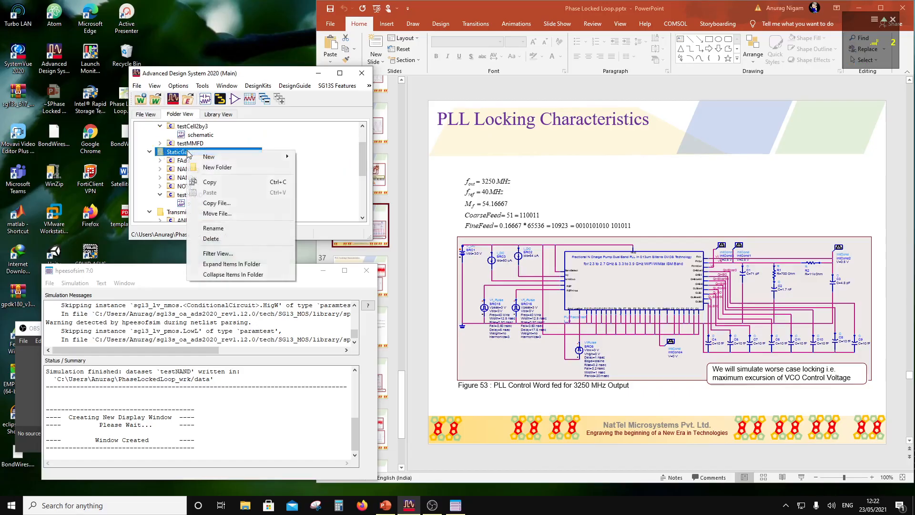
mouse_move(209, 156)
click(298, 164)
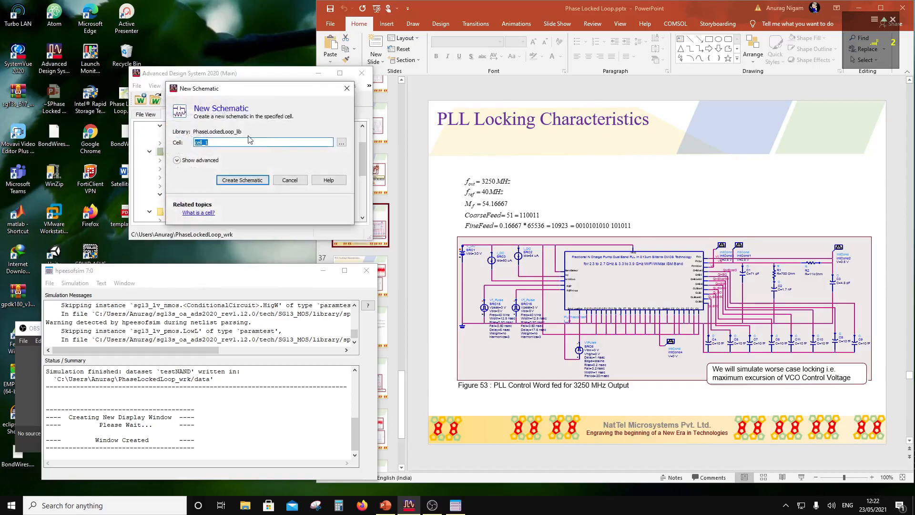
text(testFA)
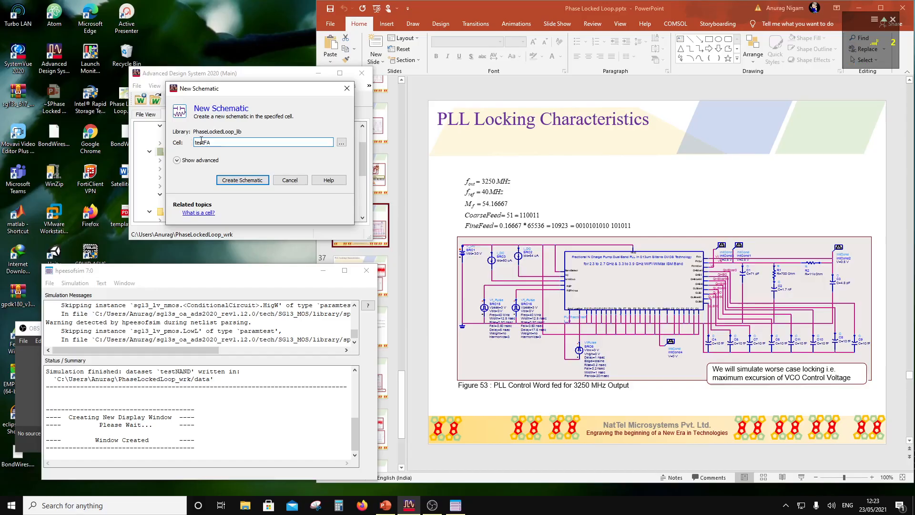
click(262, 181)
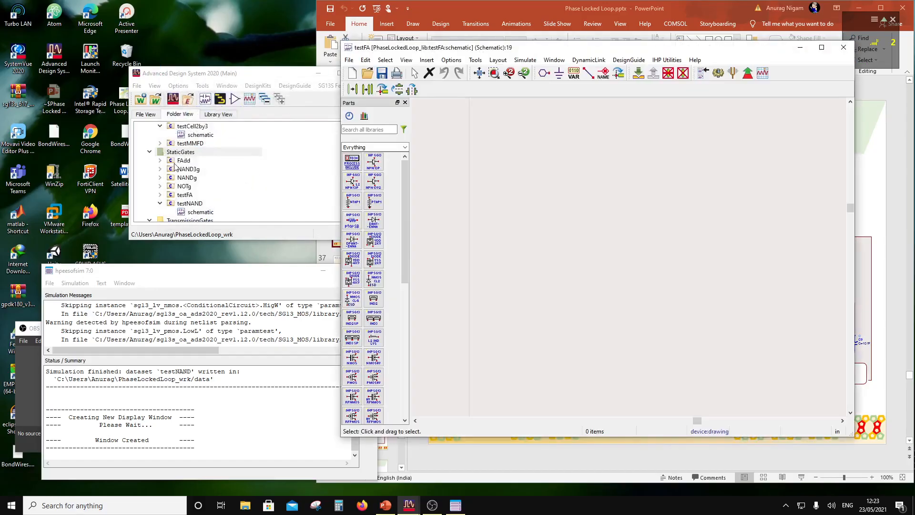
- Place the FAdd cell as instance X1 and move its name annotation above the symbol
click(181, 160)
drag(493, 311, 496, 320)
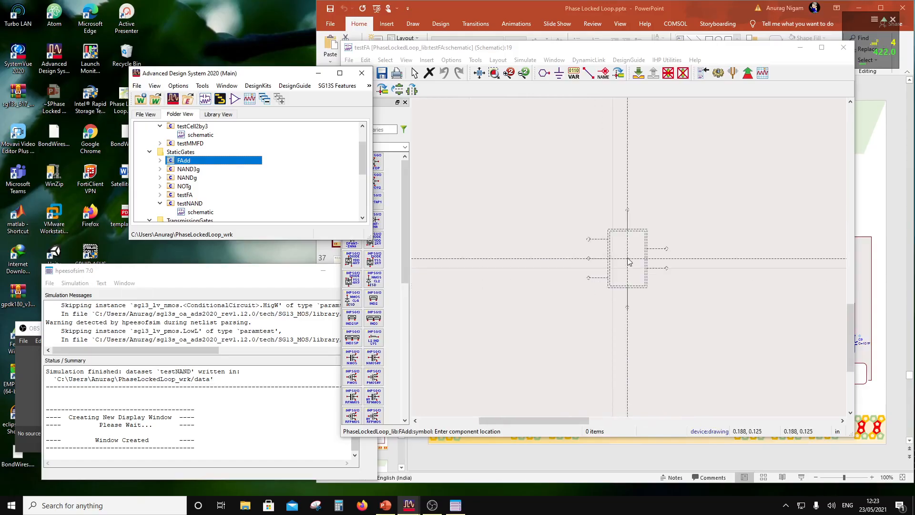
click(614, 273)
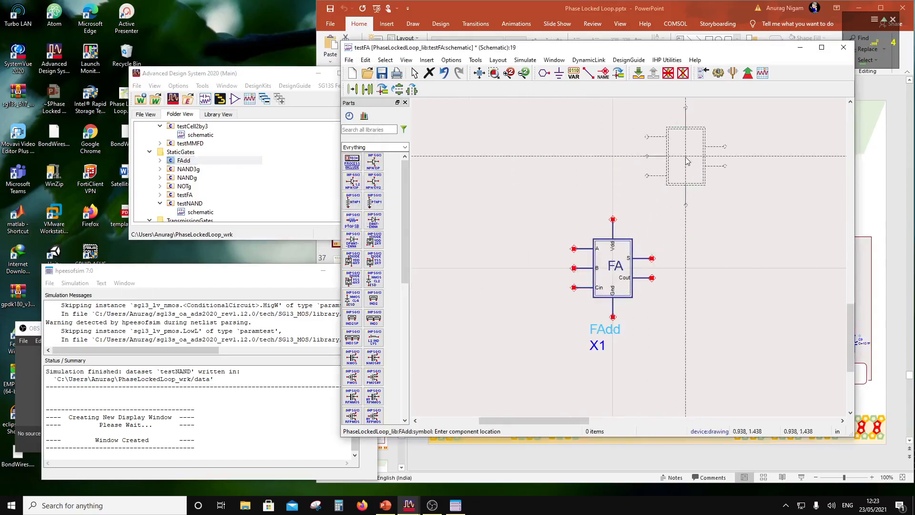
key(Escape)
click(632, 267)
key(F5)
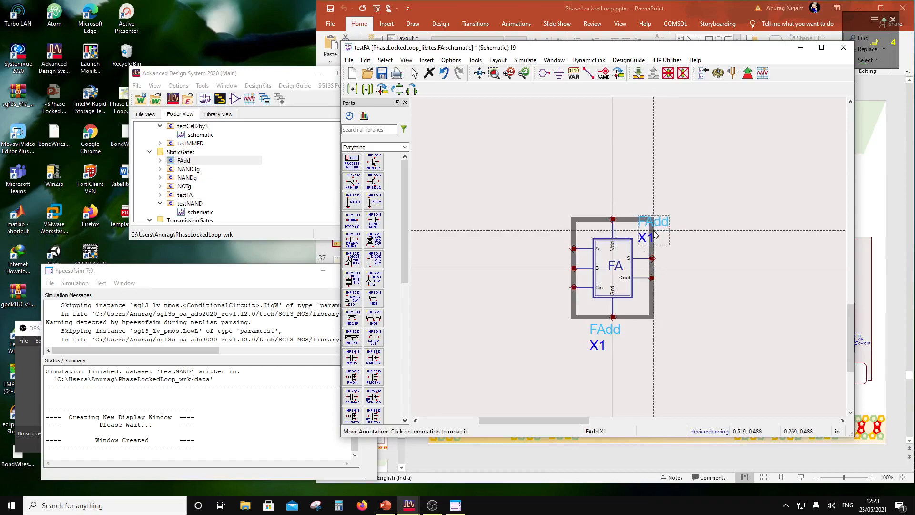
click(654, 234)
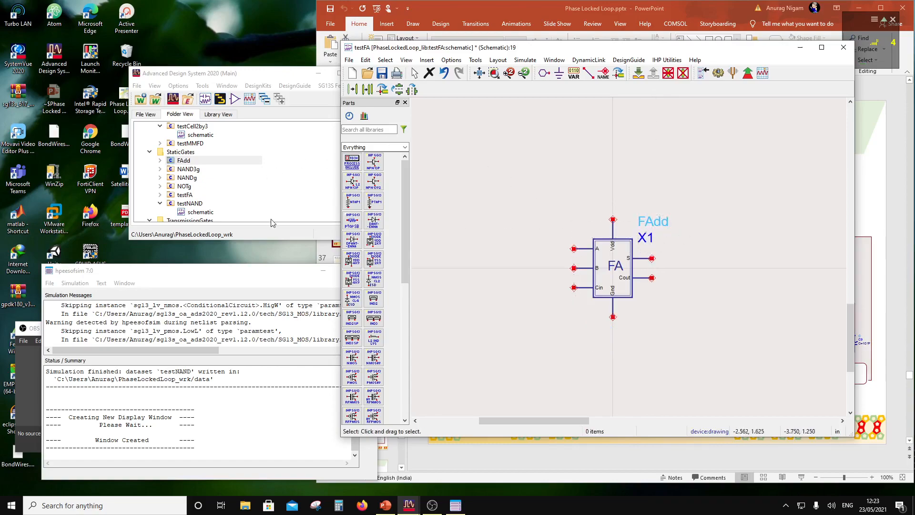
- Paste the DC supply SRC1 and pulse source SRC2, and move SRC1 beside the full adder
key(ctrl+v)
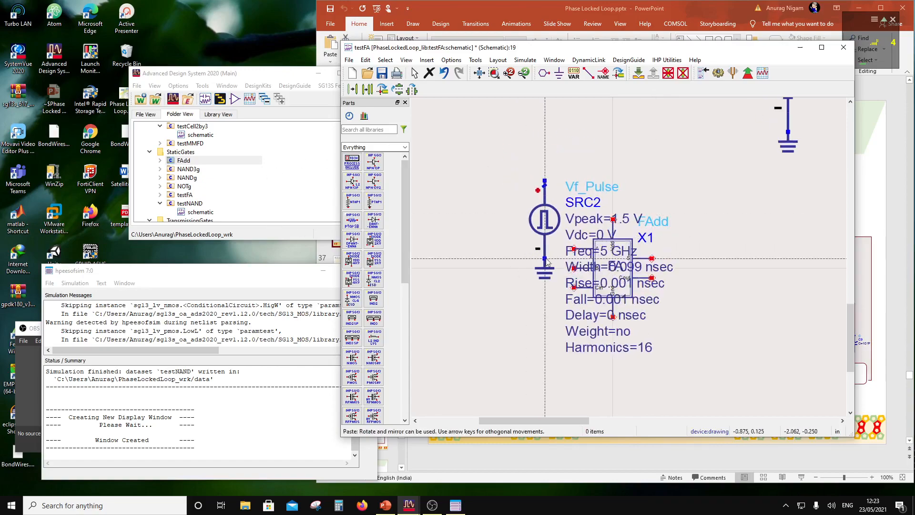
scroll(553, 298, down, 2)
scroll(582, 319, down, 3)
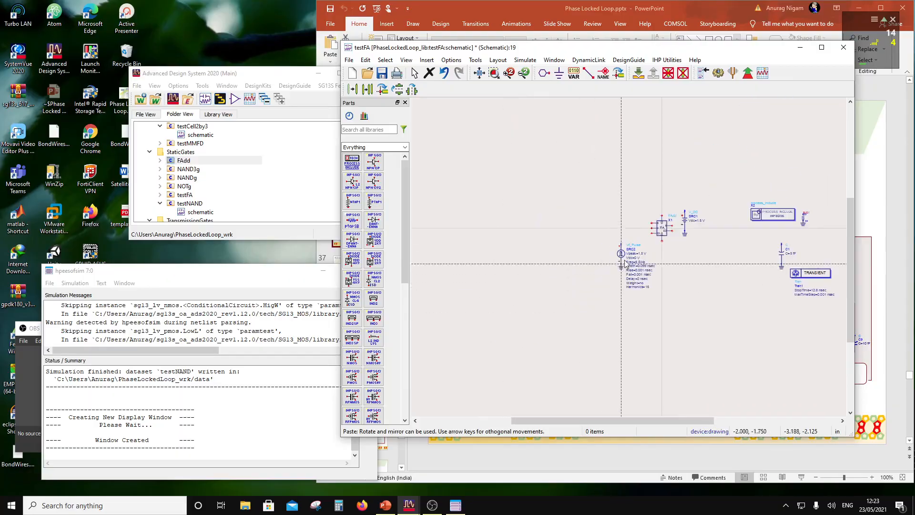
click(566, 253)
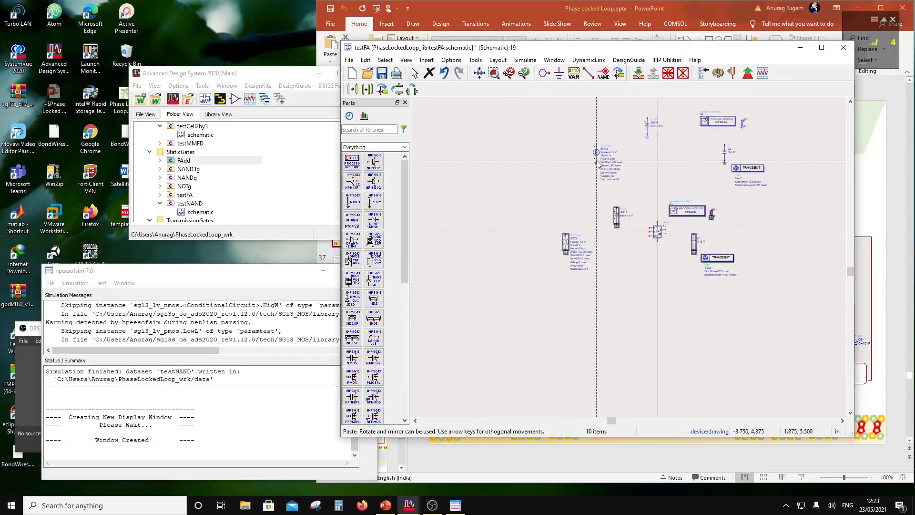
scroll(666, 251, up, 2)
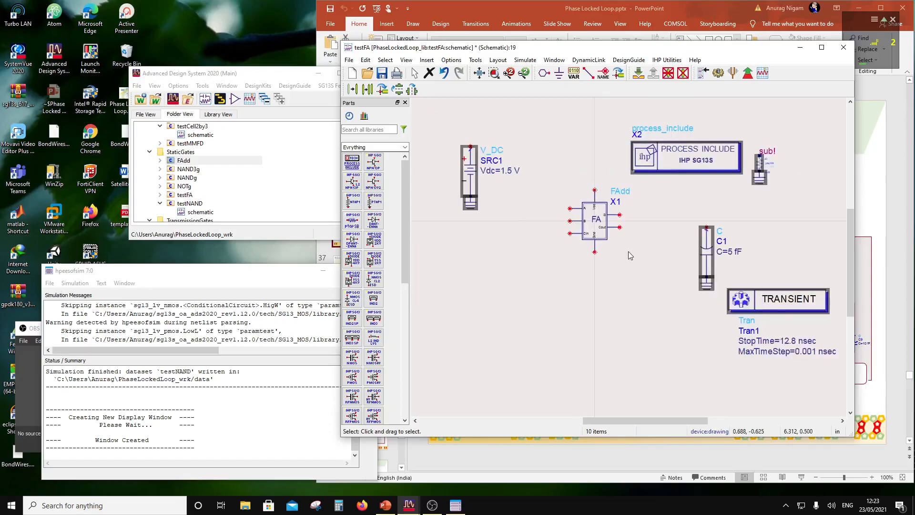
click(495, 151)
drag(500, 200, 567, 193)
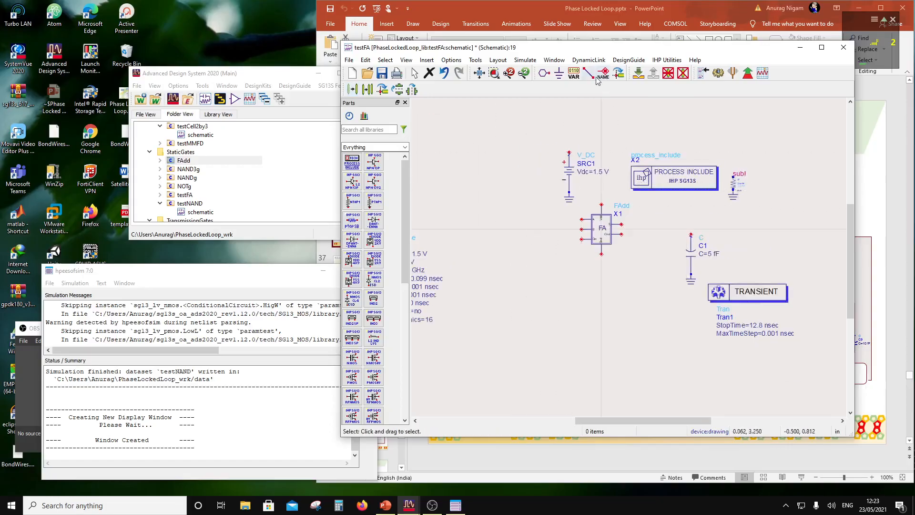
- Wire SRC1's top pin to the adder's Vdd pin and ground the adder's Gnd pin
key(ctrl+w)
click(569, 153)
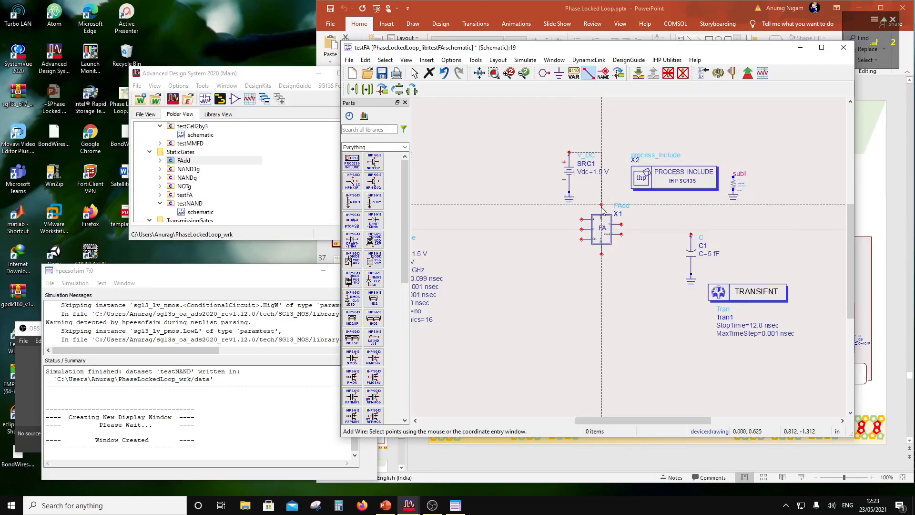
click(602, 205)
key(Escape)
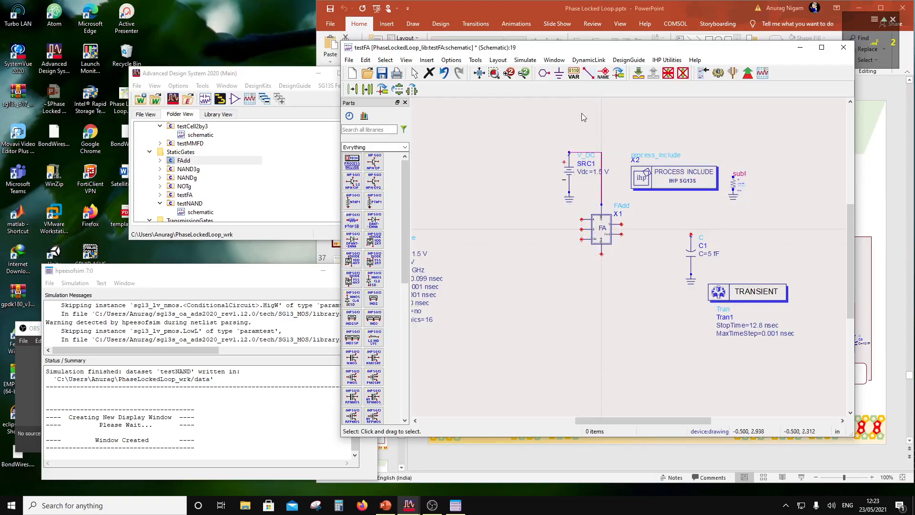
click(560, 73)
click(601, 254)
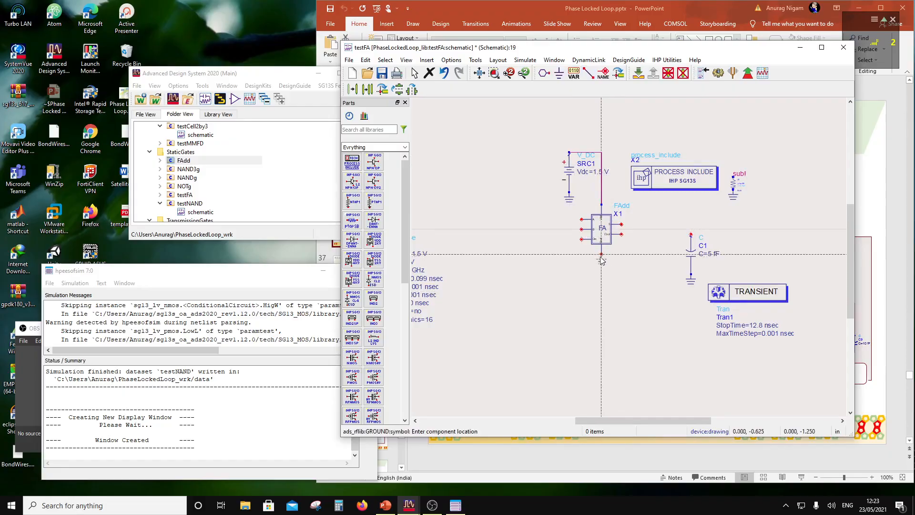
key(Escape)
- Move capacitor C1 near the adder and copy it as C2 below C1
drag(665, 210, 645, 257)
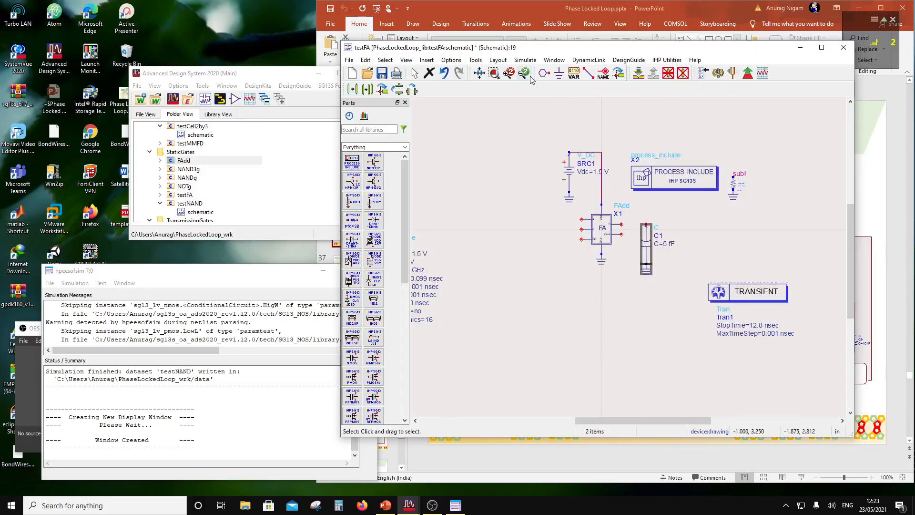
click(367, 89)
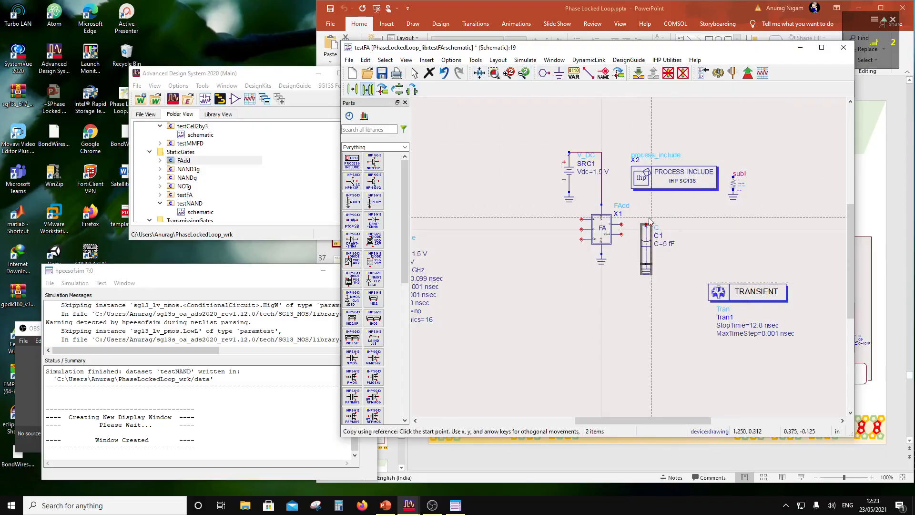
click(628, 270)
key(Escape)
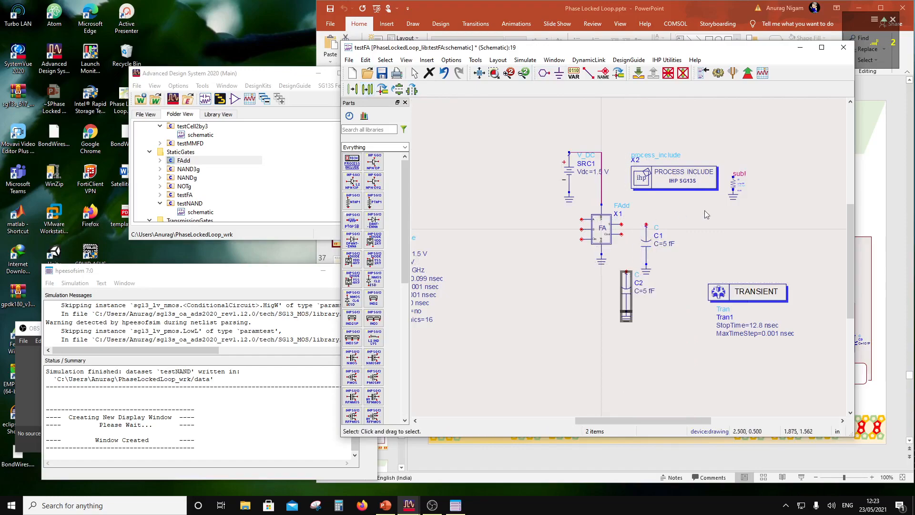
click(589, 72)
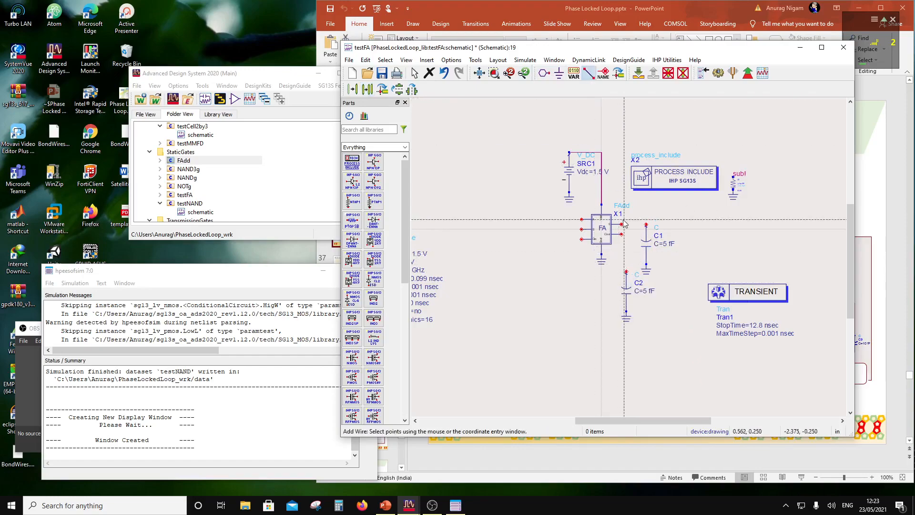
- Wire the adder's two outputs to the top pins of capacitors C1 and C2
click(622, 224)
click(647, 224)
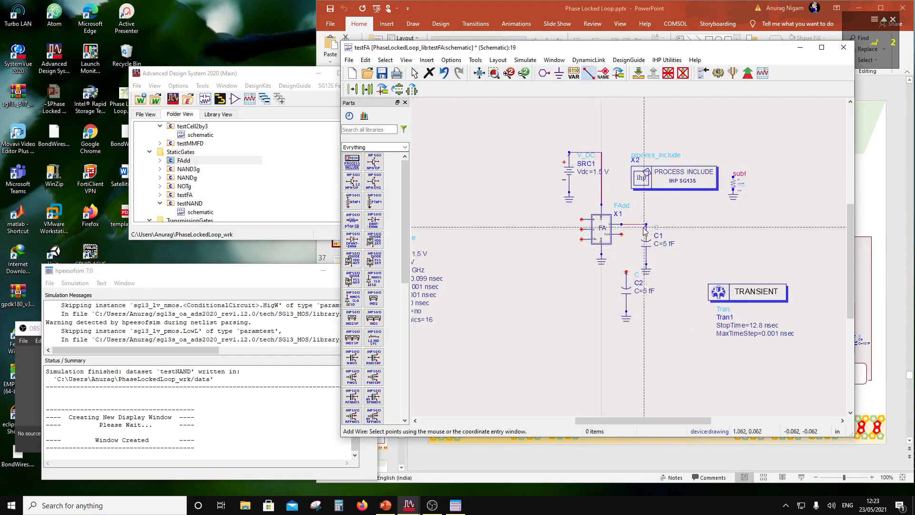
click(627, 271)
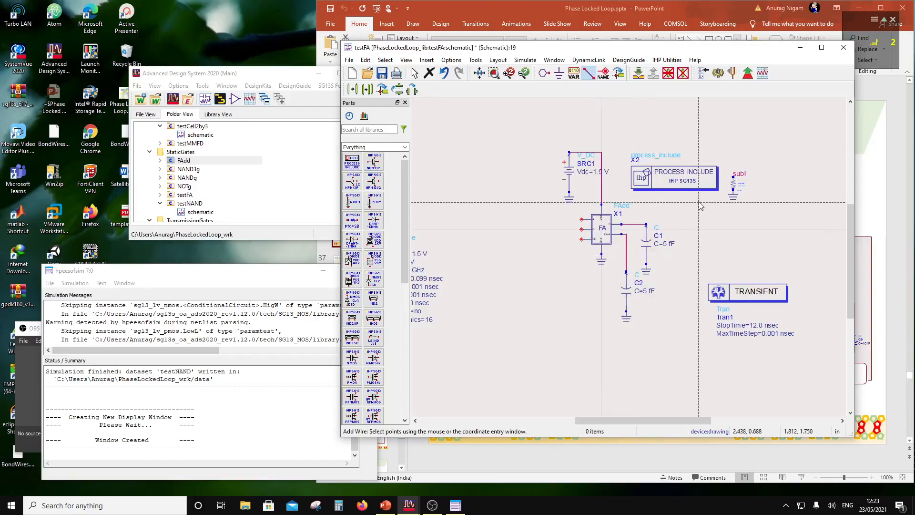
key(Escape)
- Label the wire to C1 'Sum' and the wire to C2 'Cout'
click(606, 76)
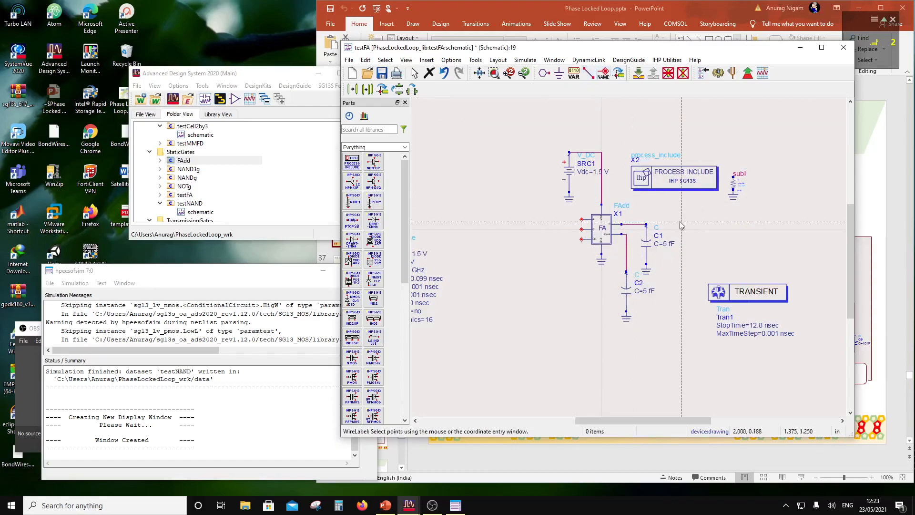
click(639, 223)
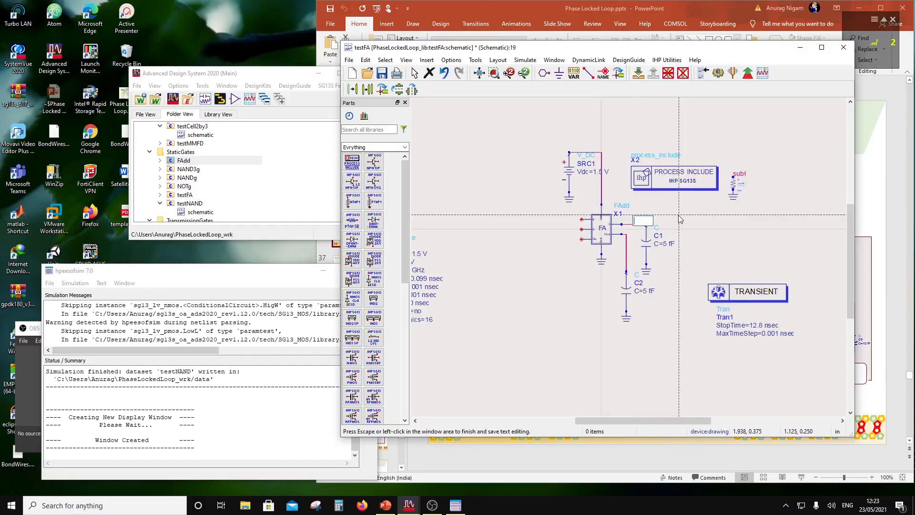
text(Sum)
key(Return)
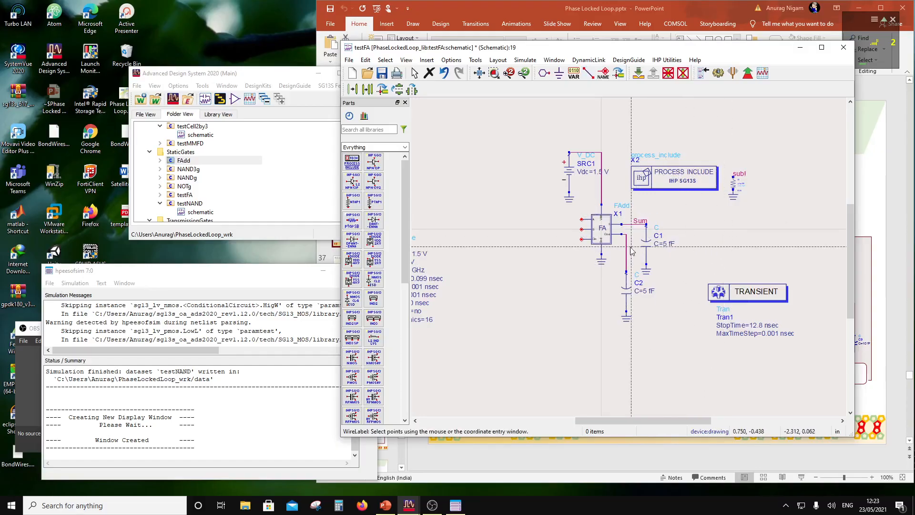
click(627, 246)
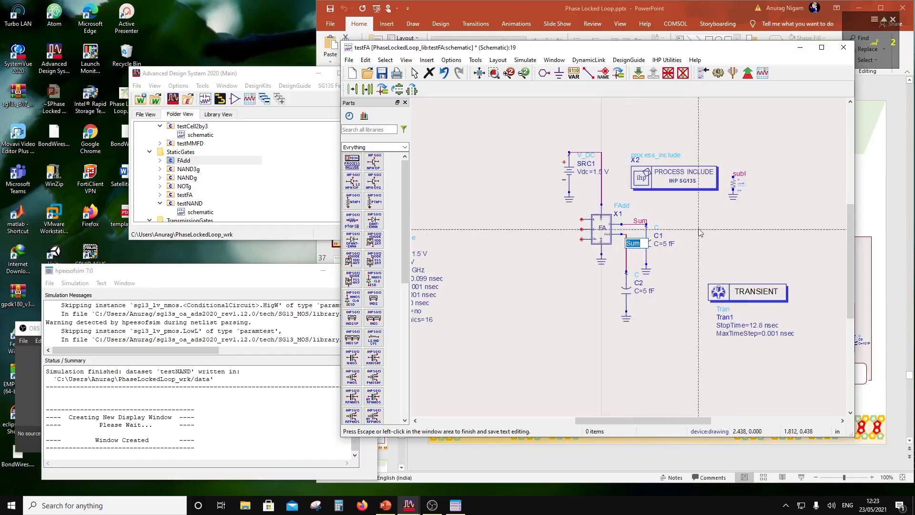
text(Cout)
key(Return)
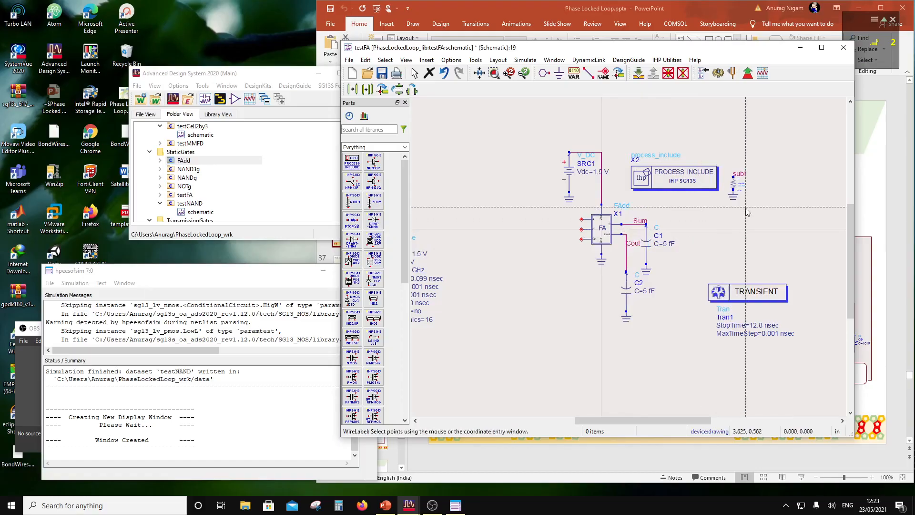
scroll(574, 268, down, 2)
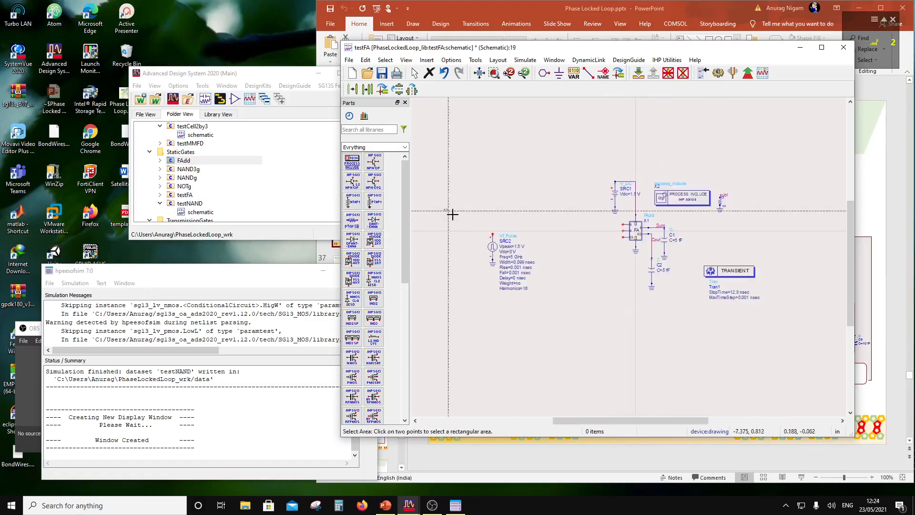
- Set SRC2's frequency to 1 GHz and its pulse width to 0.49 nsec
drag(448, 210, 573, 245)
scroll(575, 254, up, 2)
click(682, 266)
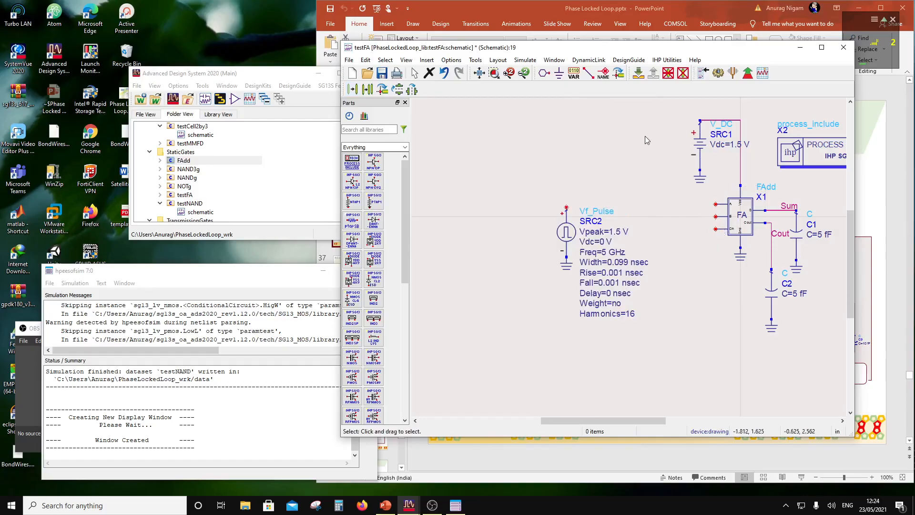
double_click(608, 254)
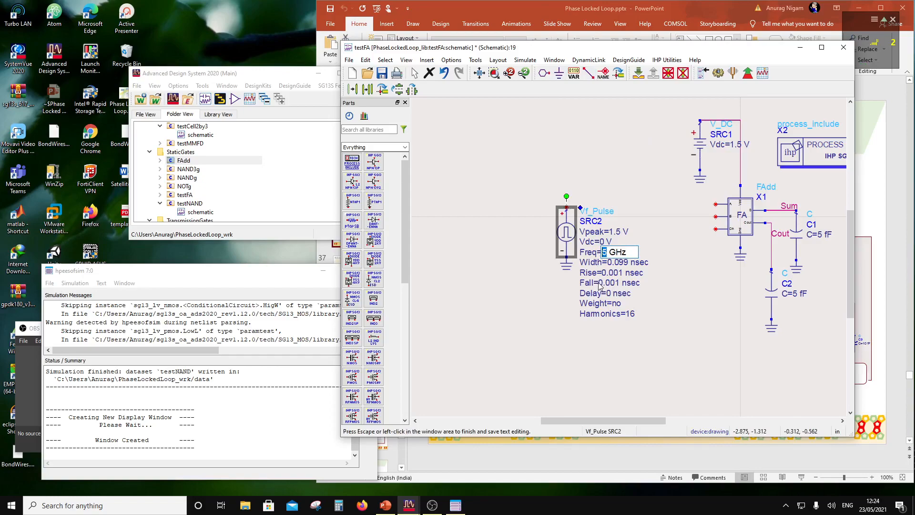
text(1)
double_click(622, 263)
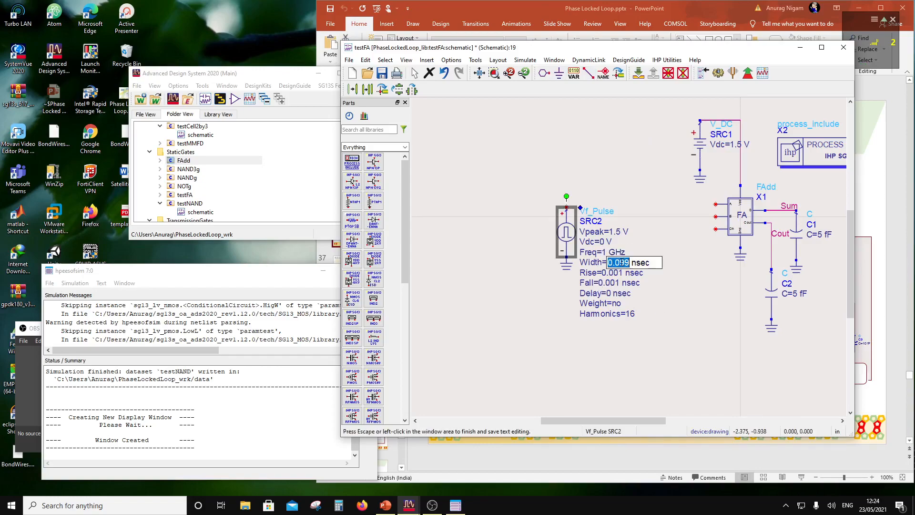
drag(615, 263, 623, 263)
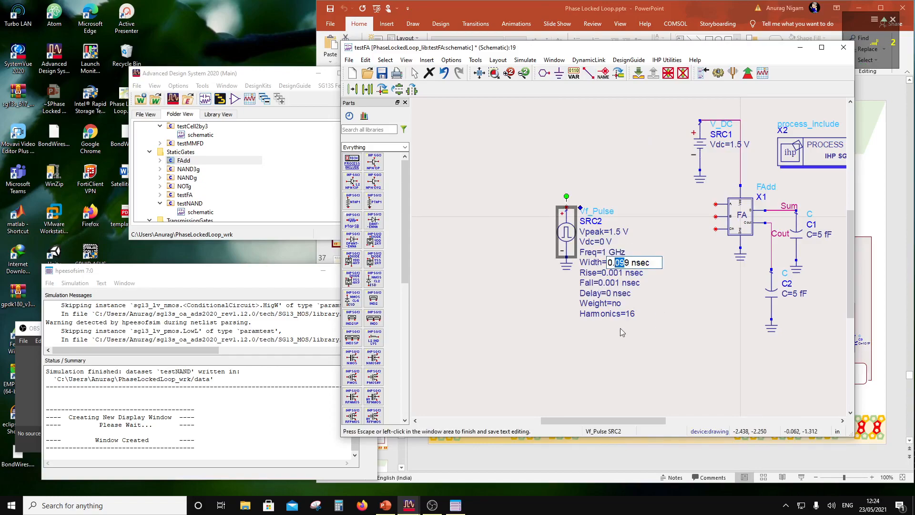
text(4)
- Change SRC2's rise and fall times to 0.01 nsec each
click(658, 336)
double_click(619, 273)
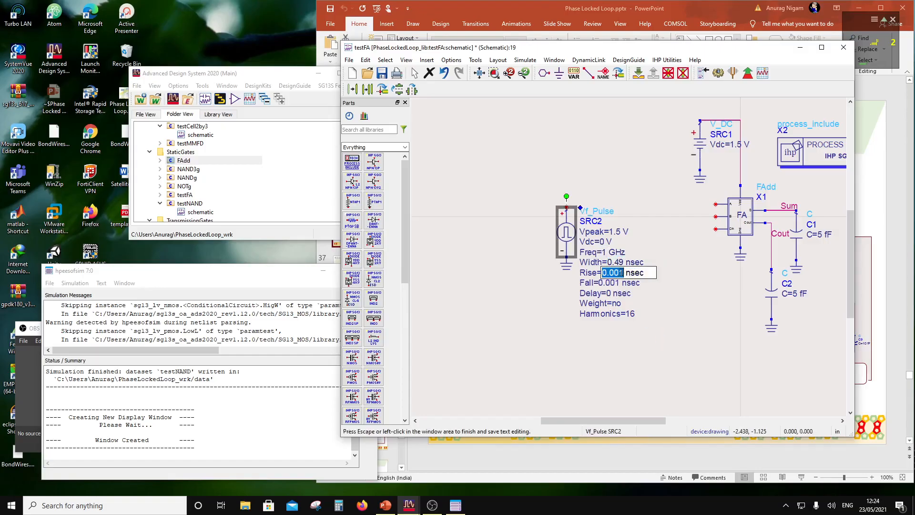
click(618, 272)
key(BackSpace)
key(Escape)
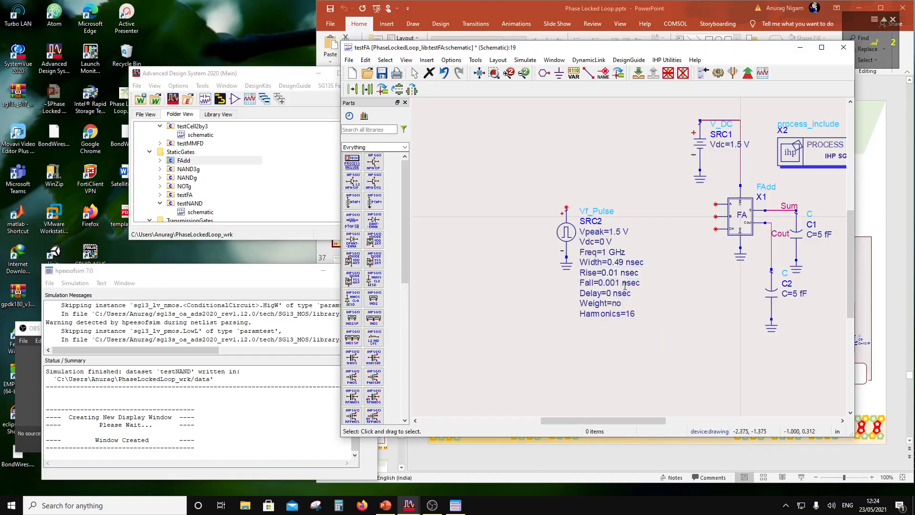
double_click(619, 283)
click(619, 283)
key(BackSpace)
click(663, 308)
drag(552, 187, 591, 286)
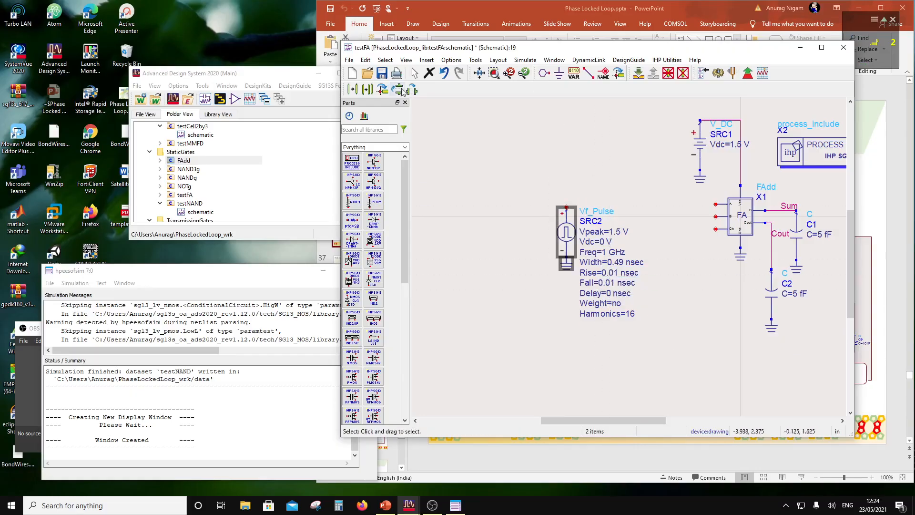
- Copy the pulse source as SRC3 at 0.5 GHz with 0.99 nsec width, then shift both sources left
click(368, 89)
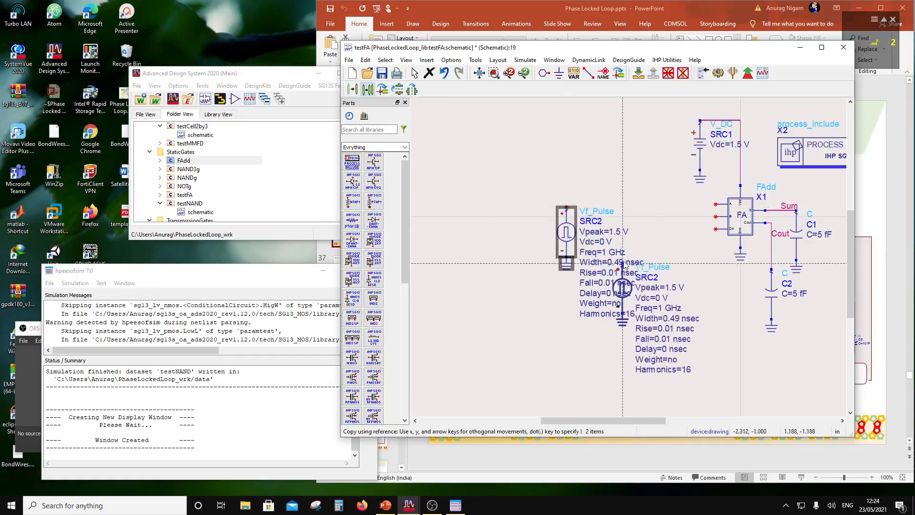
click(651, 259)
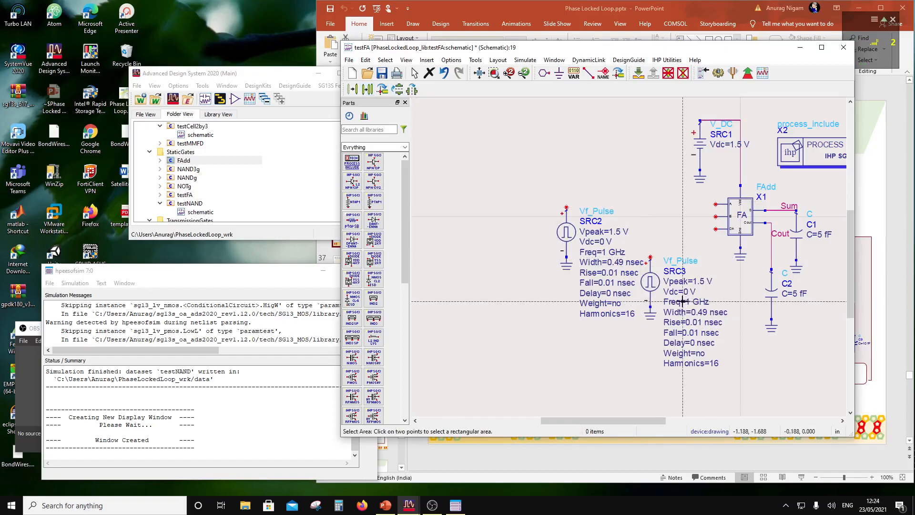
double_click(689, 302)
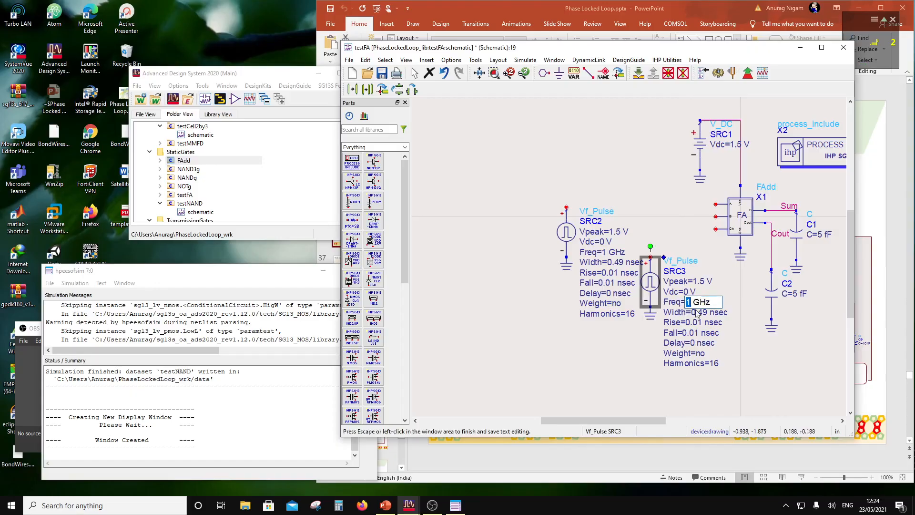
text(0.5)
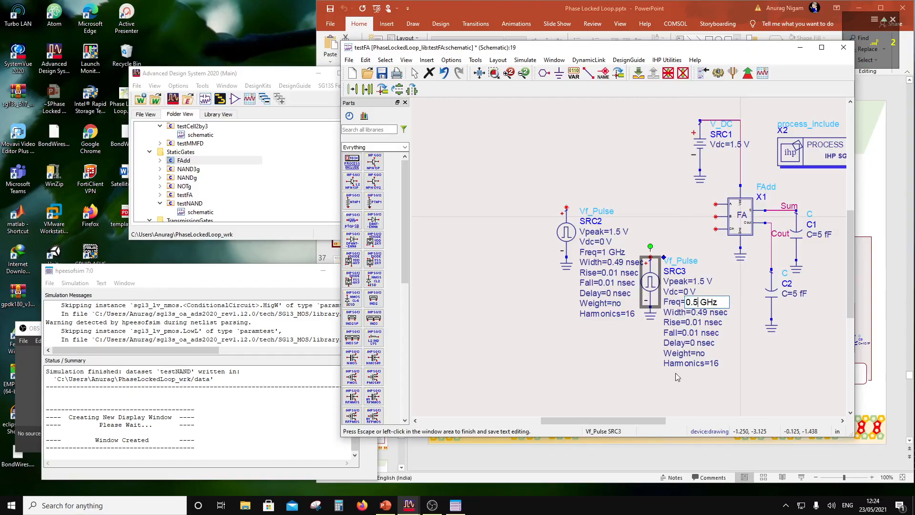
click(745, 307)
double_click(704, 312)
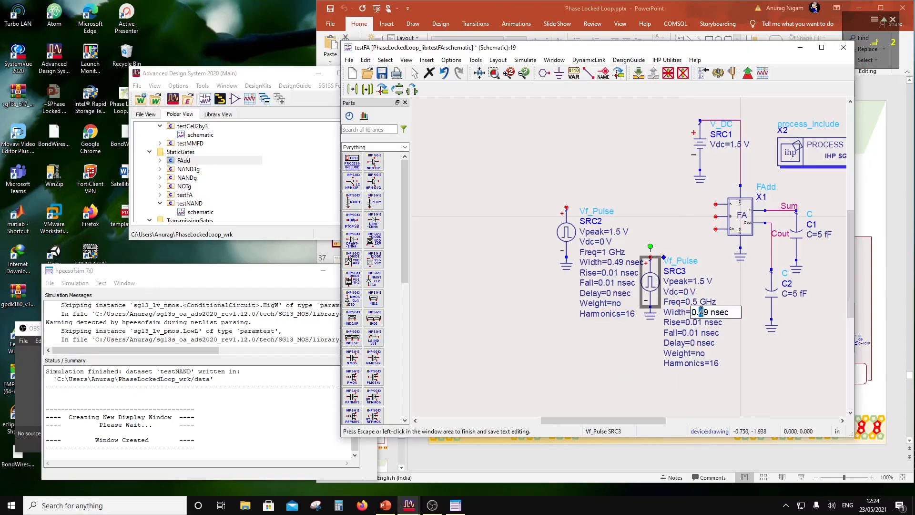
click(744, 348)
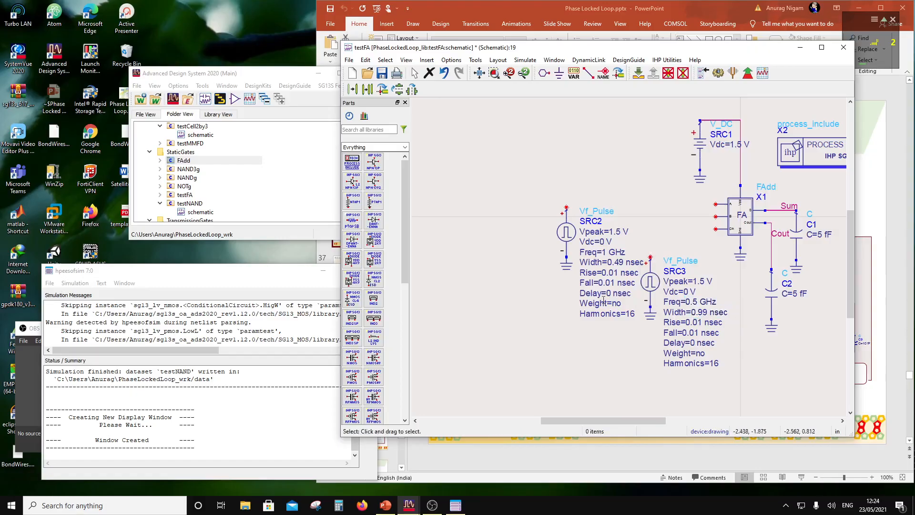
drag(538, 188, 657, 326)
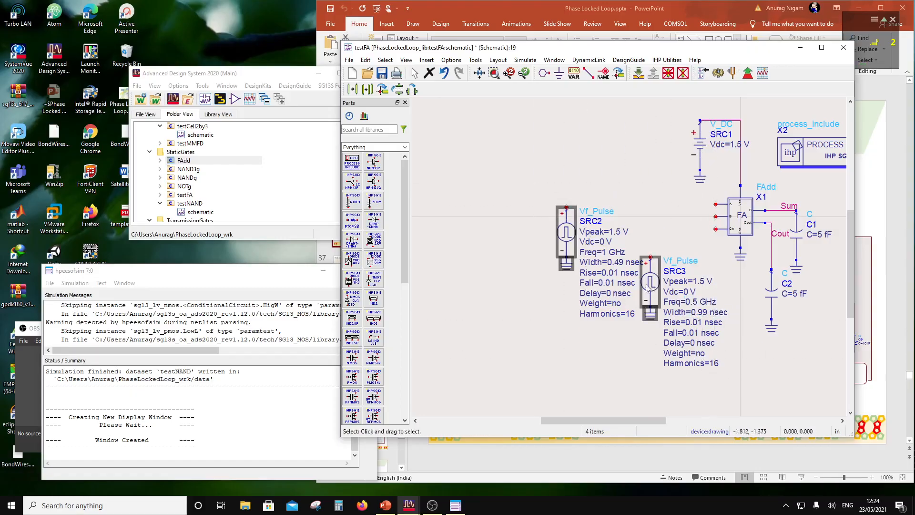
drag(647, 287, 596, 286)
click(682, 252)
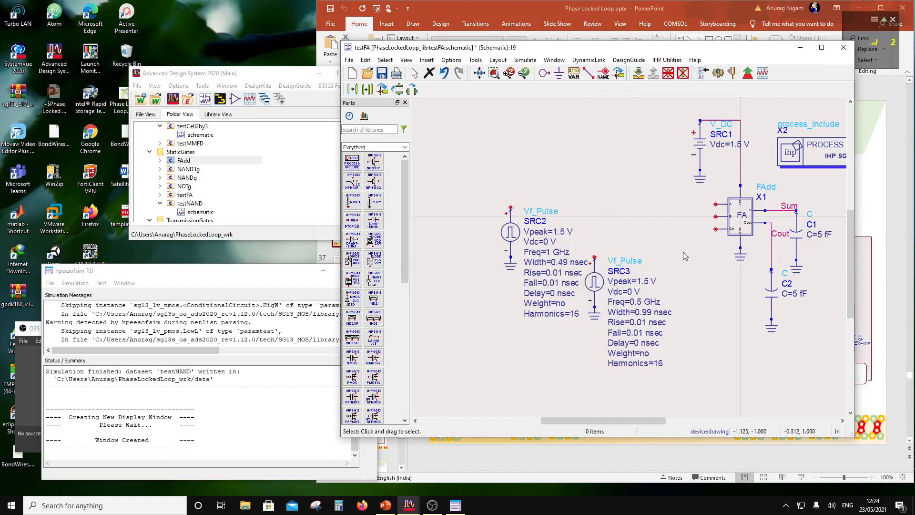
- Copy SRC3 as SRC4 and set it to 0.25 GHz with 1.99 nsec width
drag(583, 236, 619, 309)
click(618, 309)
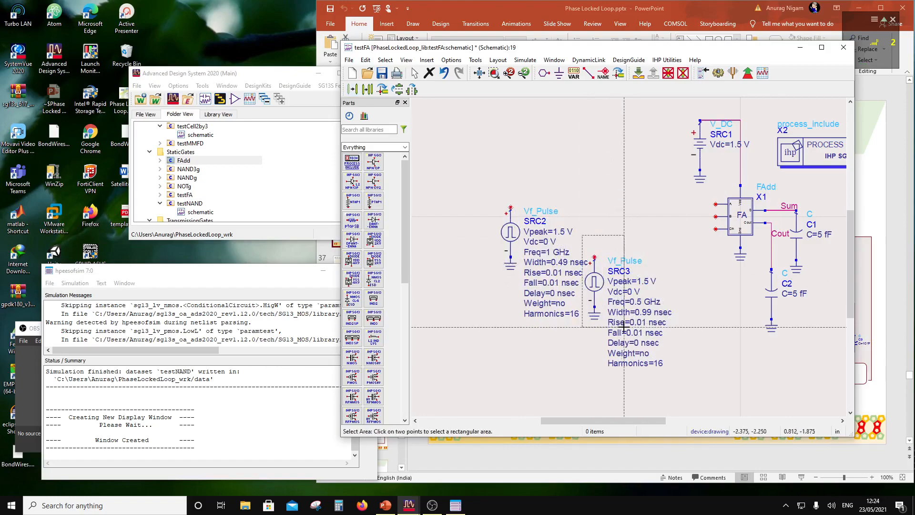
click(368, 90)
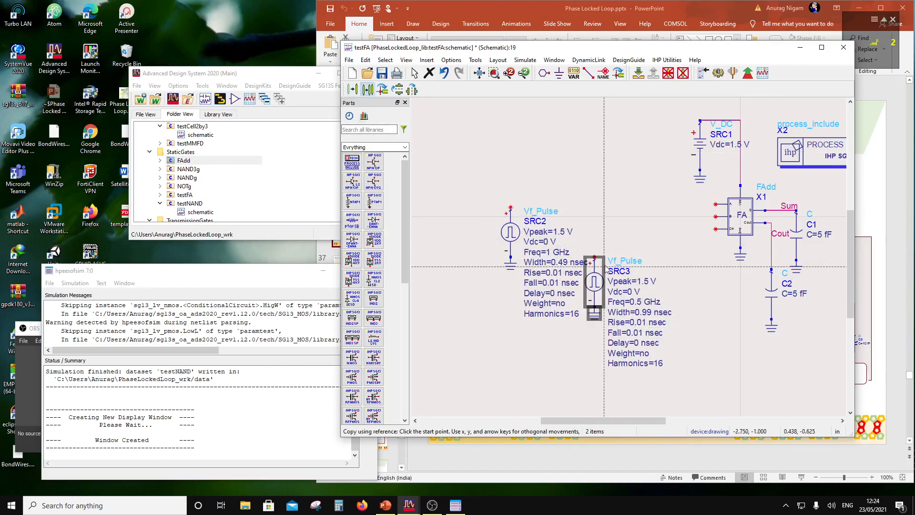
click(595, 257)
click(685, 288)
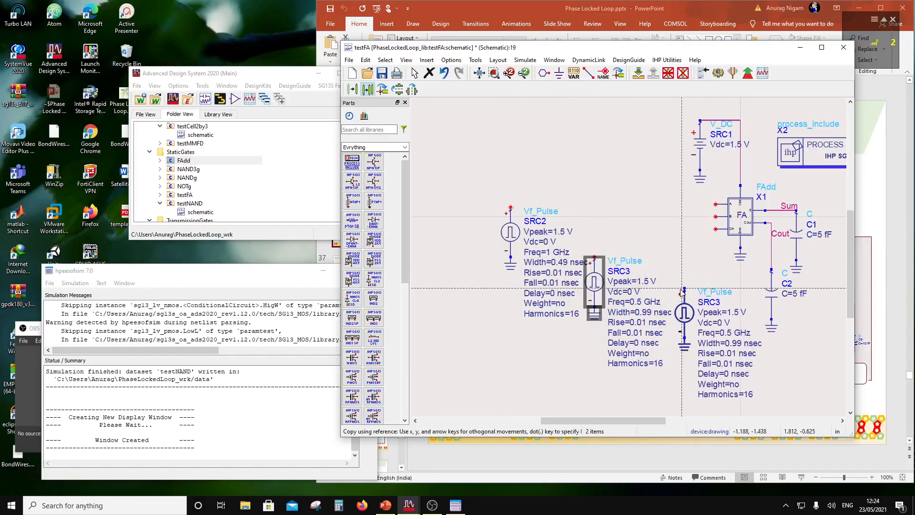
double_click(730, 332)
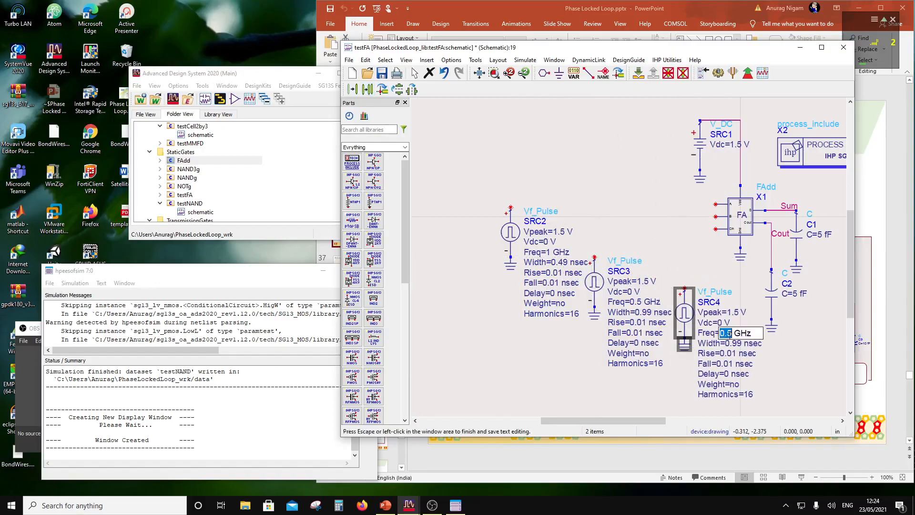
click(730, 334)
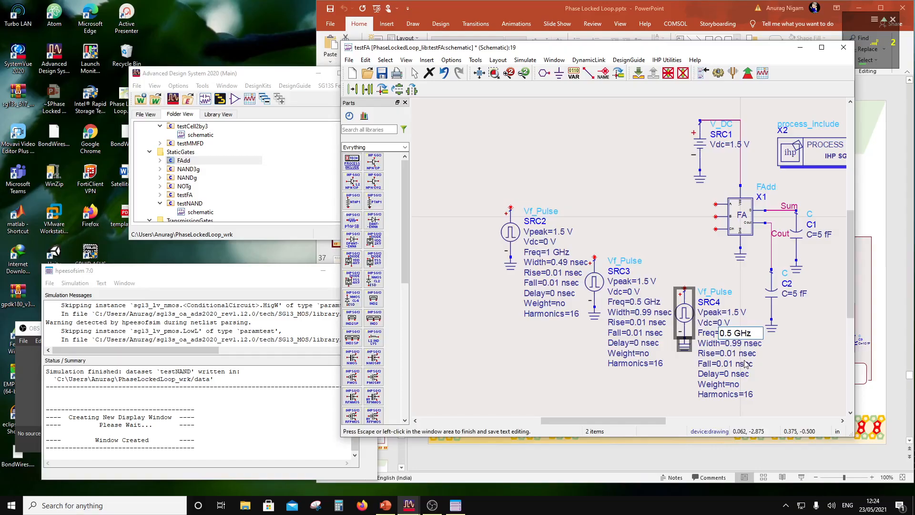
text(2)
click(782, 385)
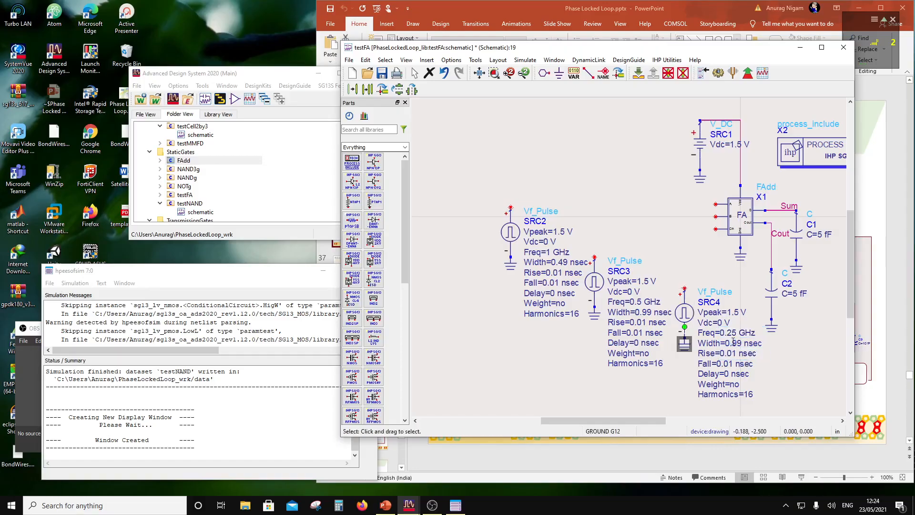
double_click(730, 343)
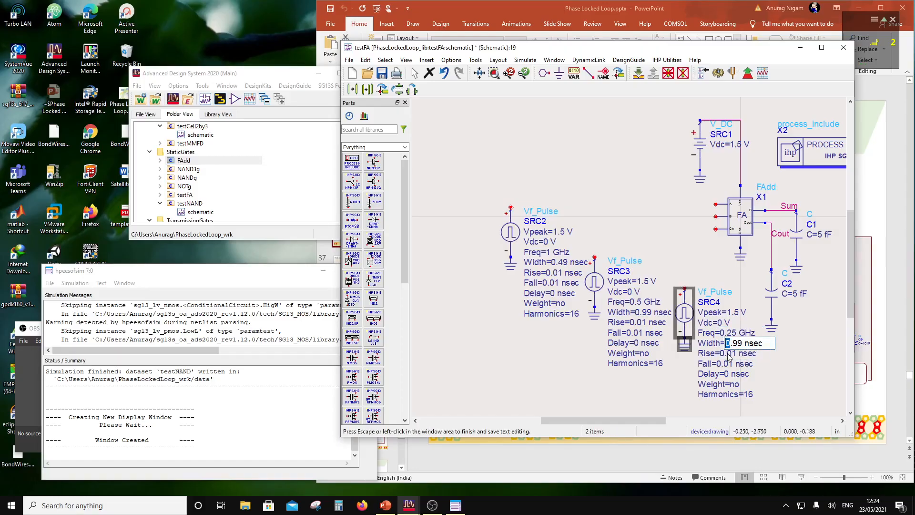
text(1)
click(791, 378)
- Set the transient StopTime to 4 nsec and MaxTimeStep to 0.01 nsec
scroll(675, 285, down, 1)
scroll(660, 273, up, 1)
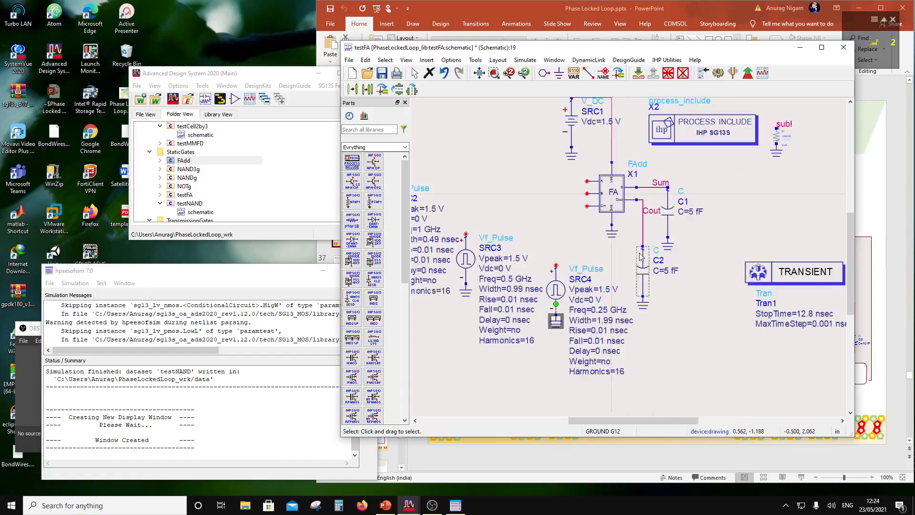
double_click(807, 316)
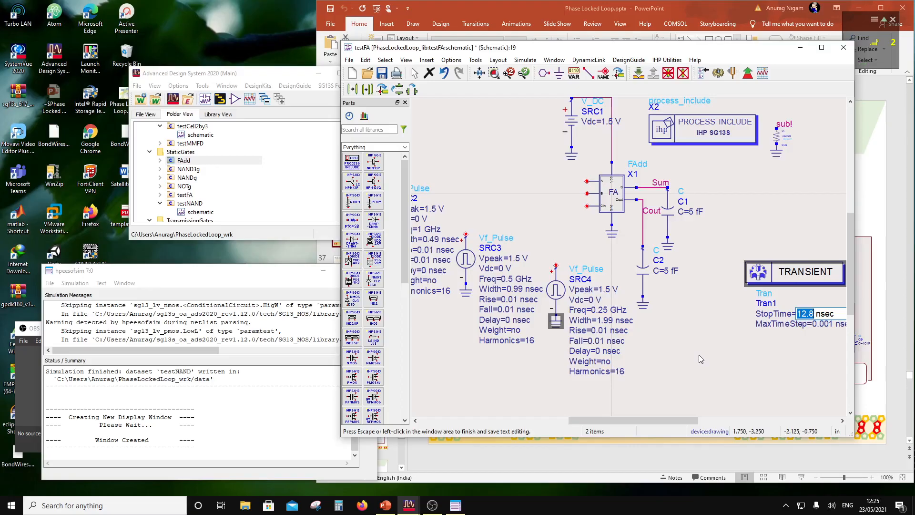
text(4)
key(Return)
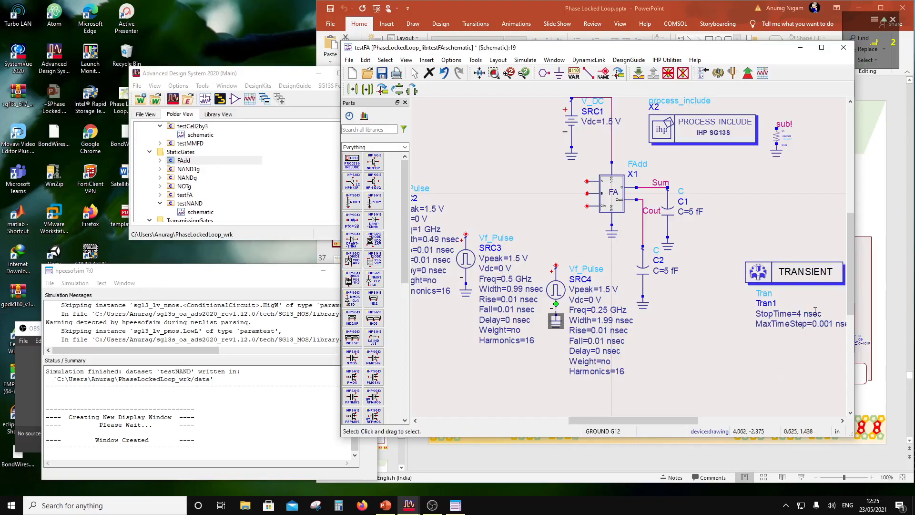
double_click(828, 327)
text(0.01)
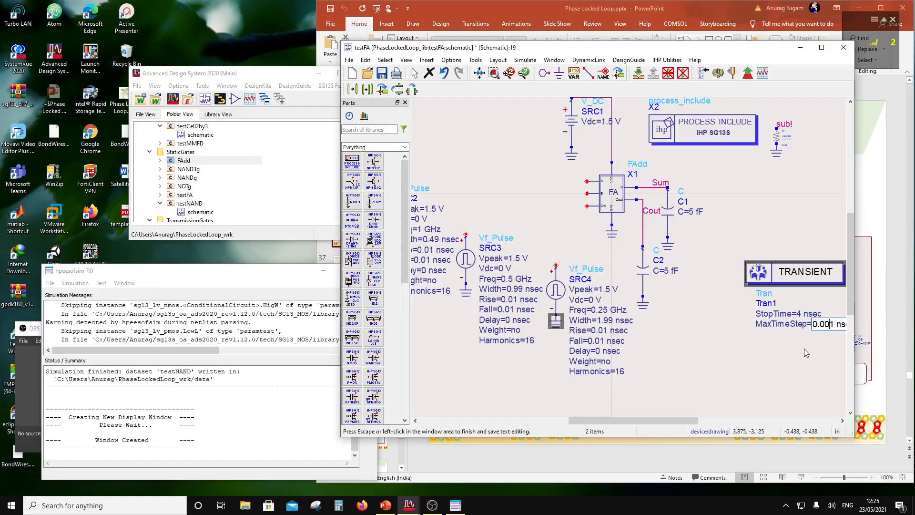
key(Return)
scroll(627, 192, down, 2)
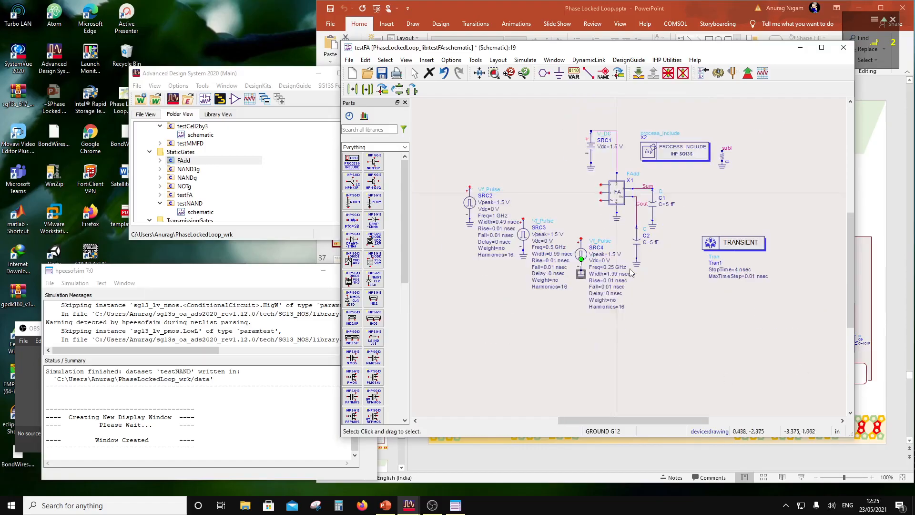
- Wire SRC2, SRC3 and SRC4 to the full adder's three inputs
click(589, 74)
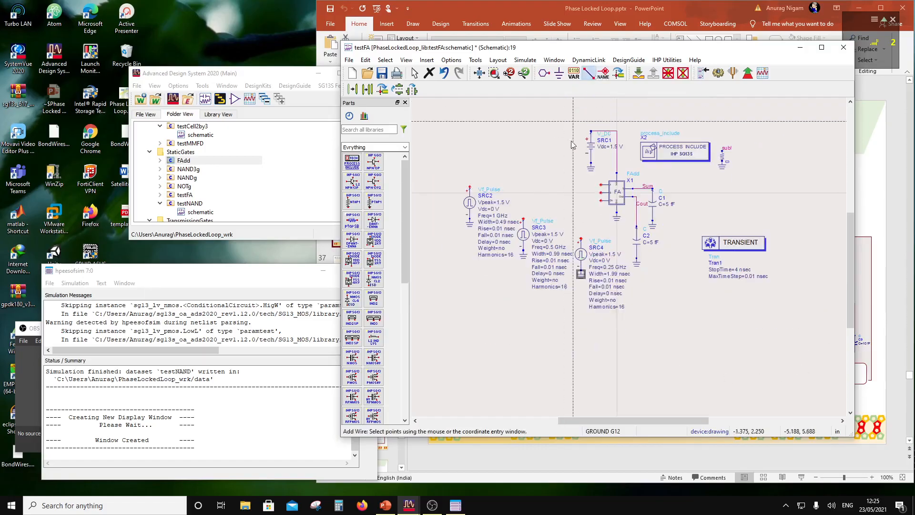
click(470, 187)
click(602, 184)
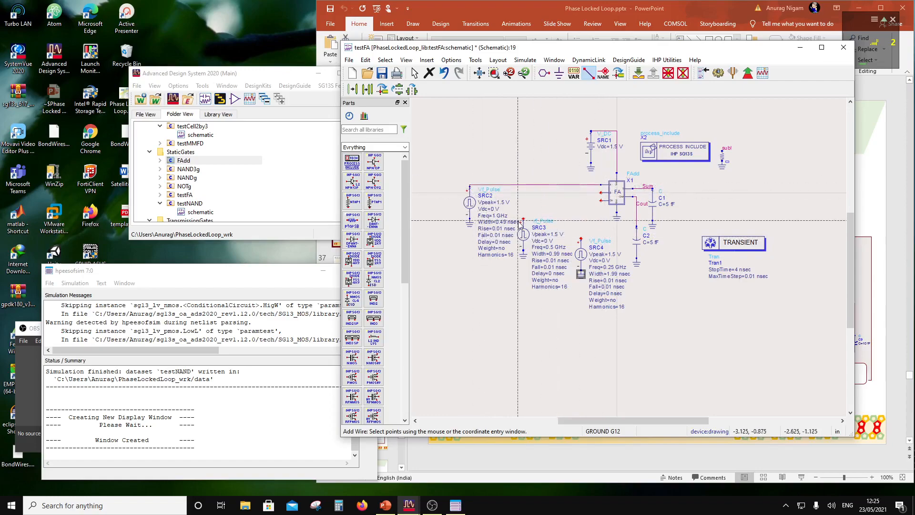
click(524, 219)
click(601, 194)
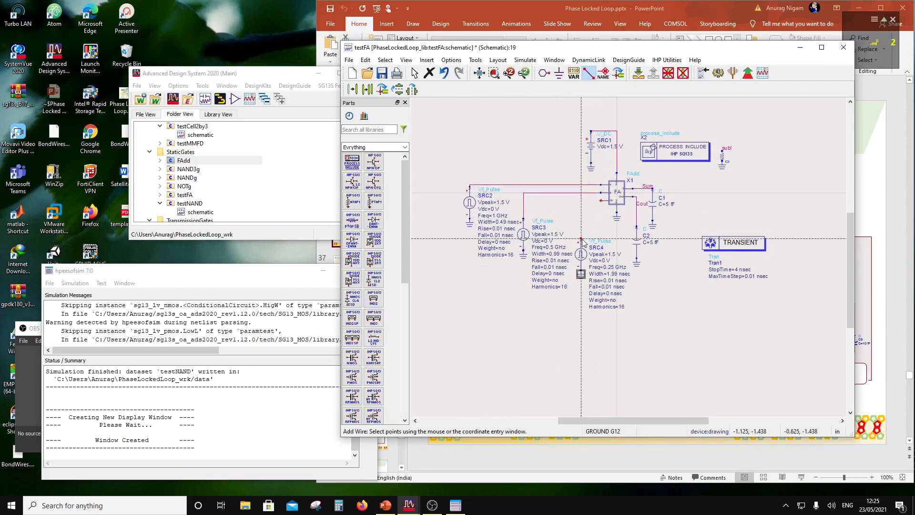
click(581, 239)
click(601, 201)
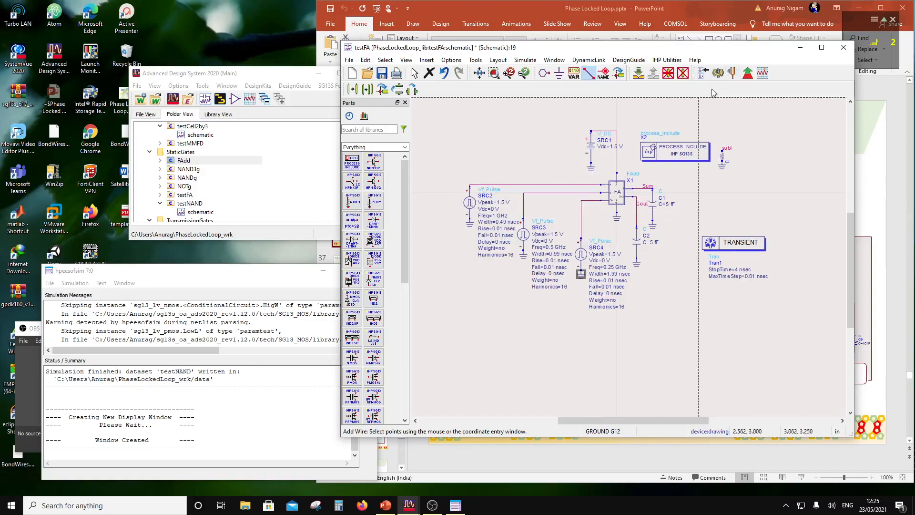
key(Escape)
- Label the SRC2, SRC3 and SRC4 wires A, B and Cin
click(604, 74)
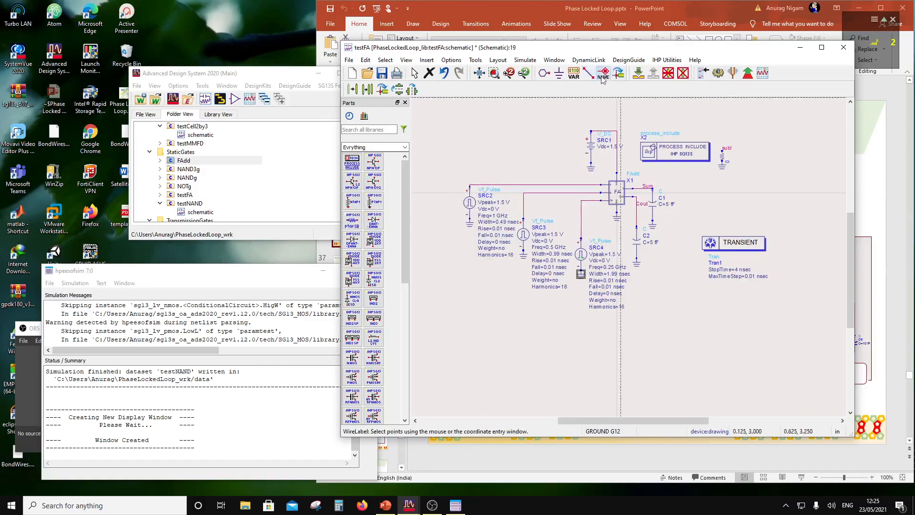
click(562, 184)
text(A)
key(Return)
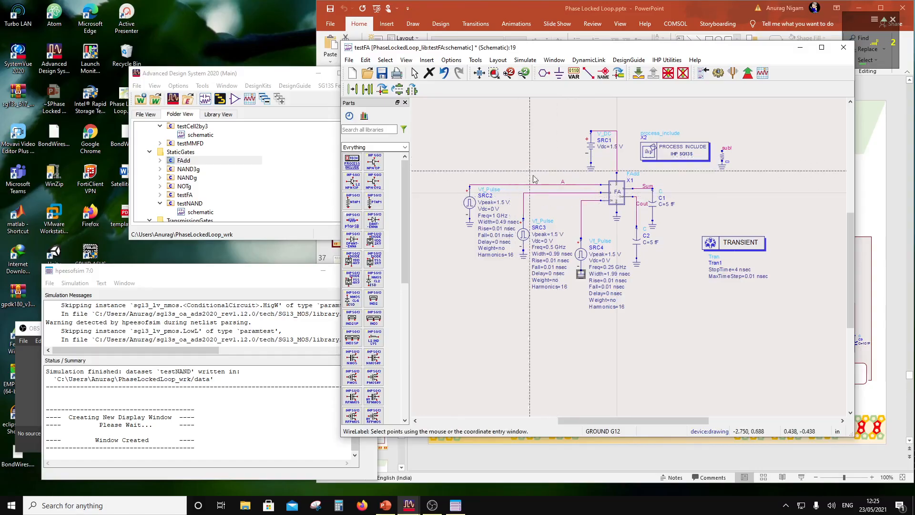
click(562, 194)
text(B)
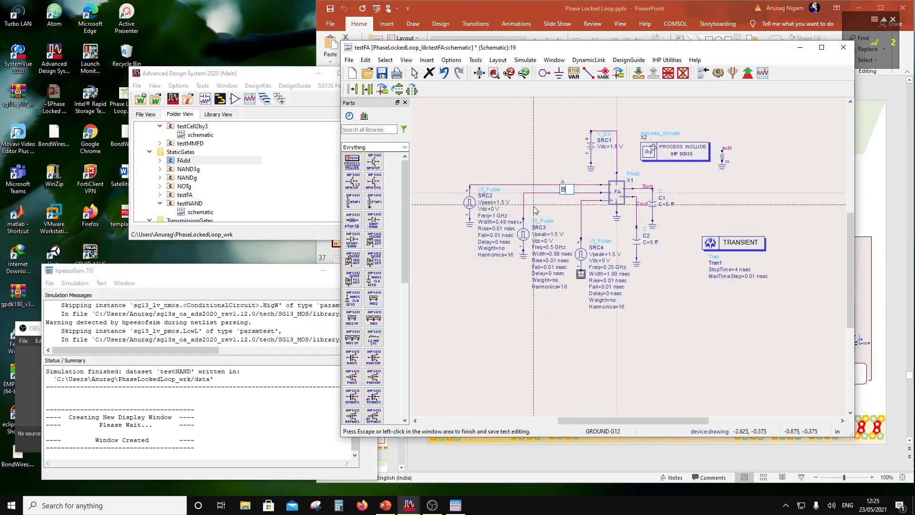
key(Return)
click(591, 201)
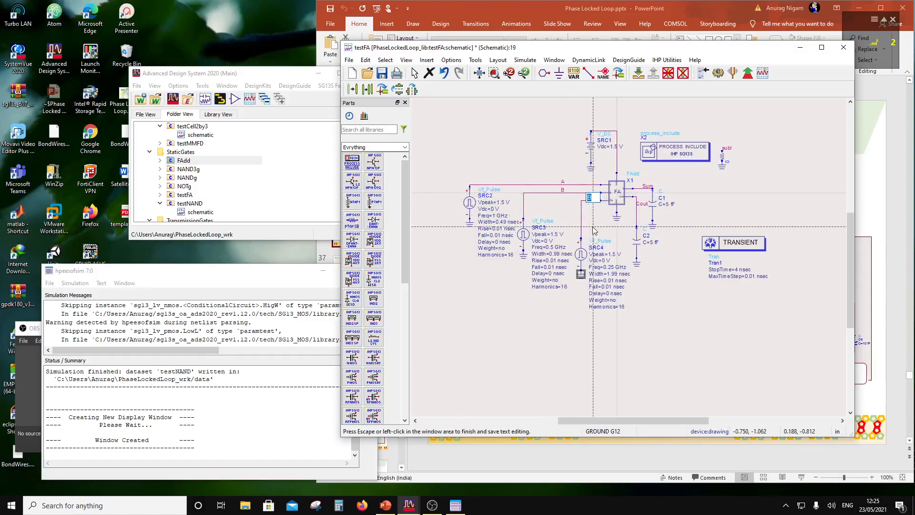
text(Cin)
key(Return)
key(Escape)
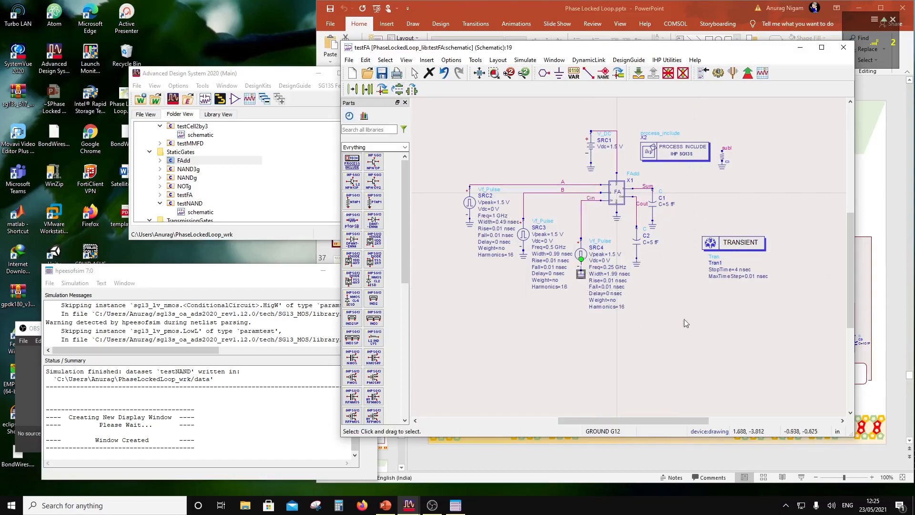
- Move the TRANSIENT block beside C1, save testFA, and run the simulation
drag(733, 244, 711, 194)
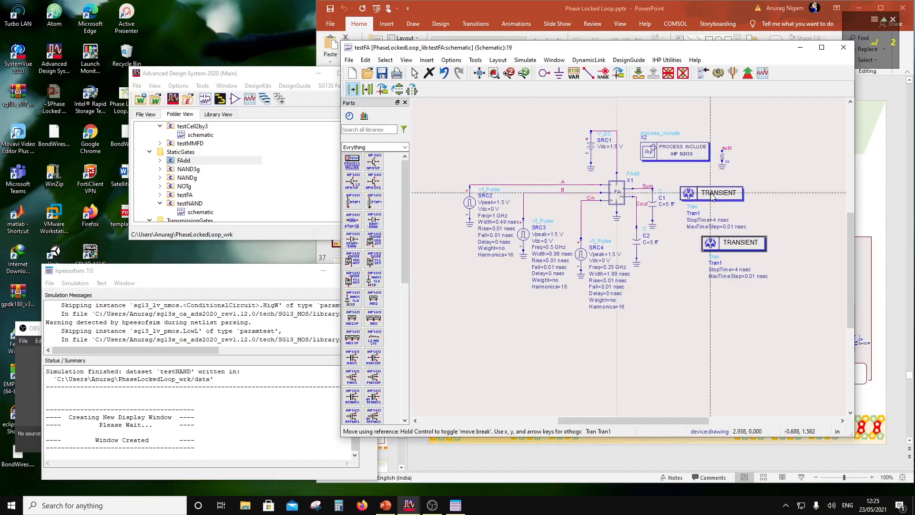
click(384, 74)
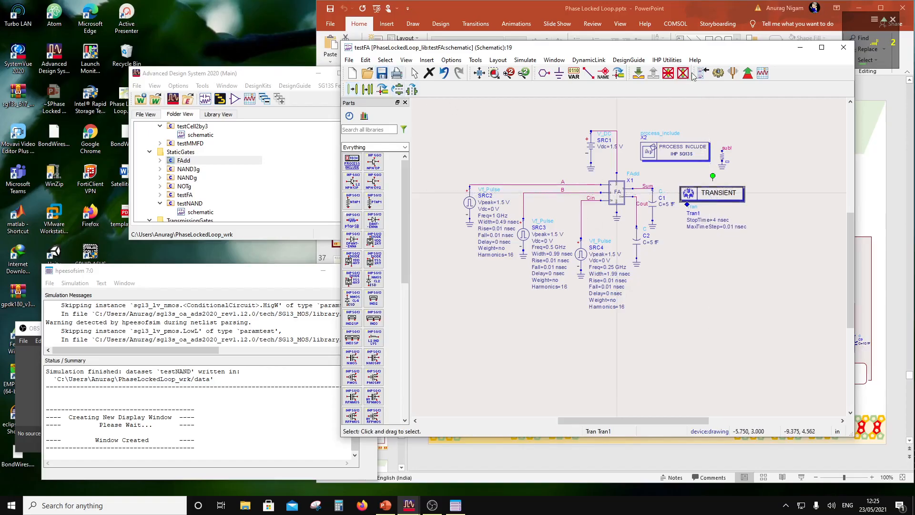
click(718, 74)
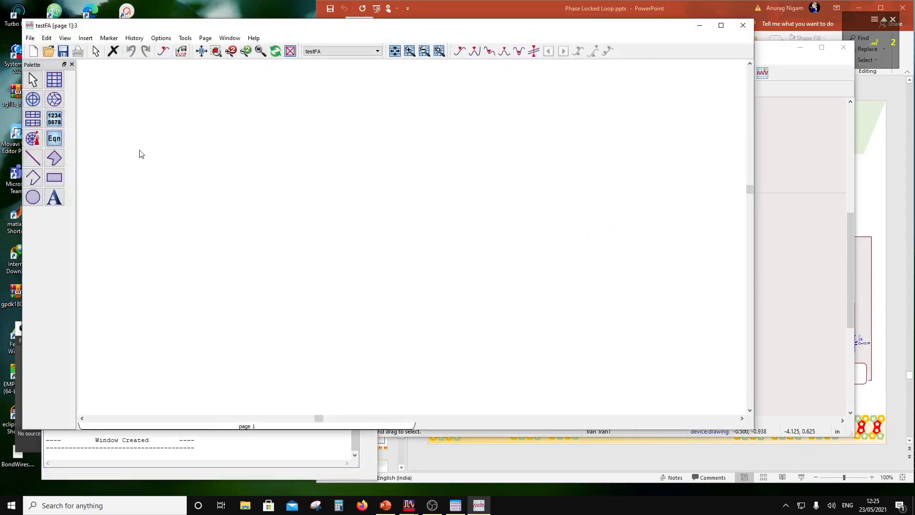
- Insert a stacked rectangular plot showing the A, B and Cin traces
click(57, 88)
click(194, 108)
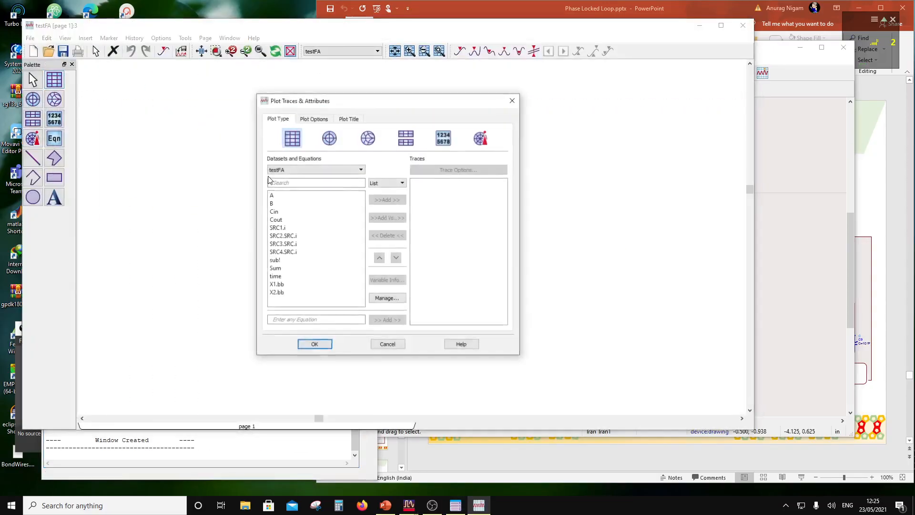
click(288, 196)
click(388, 200)
click(313, 203)
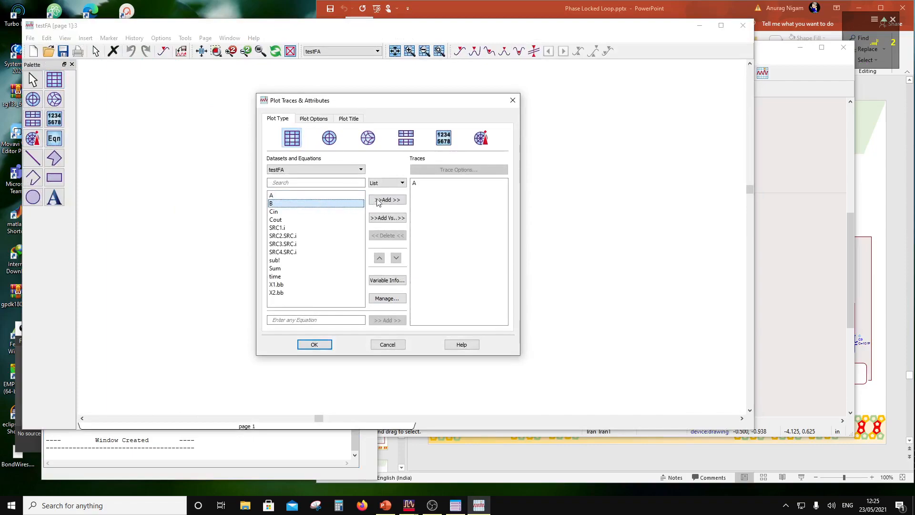
click(377, 199)
click(308, 212)
click(388, 199)
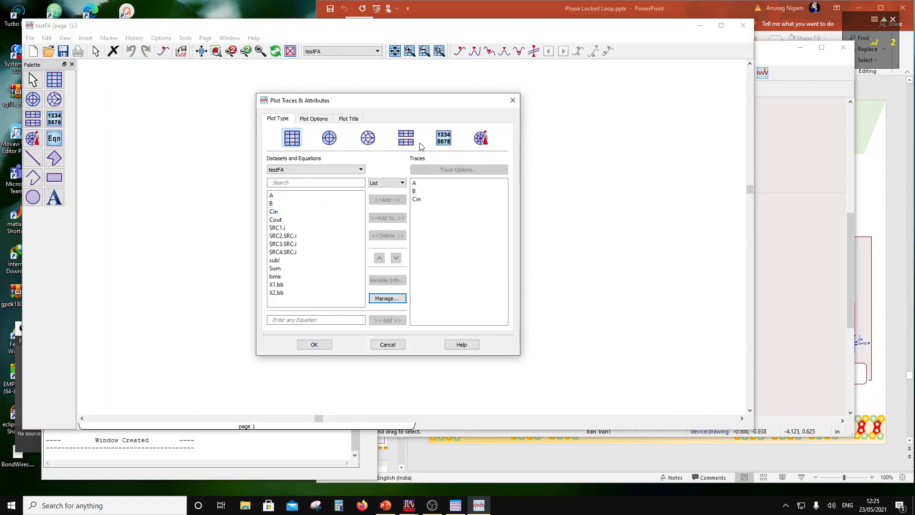
click(406, 144)
click(318, 346)
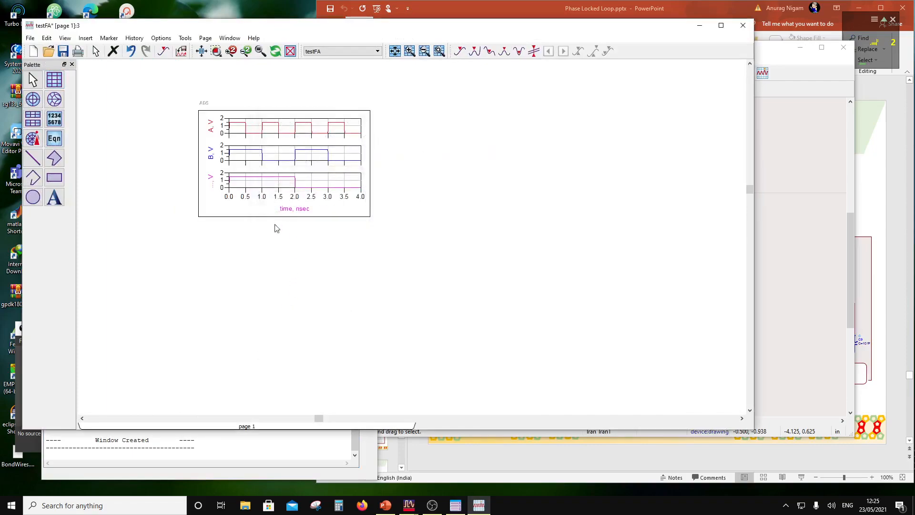
- Make the plot taller and add the Sum and Cout traces to it
click(262, 205)
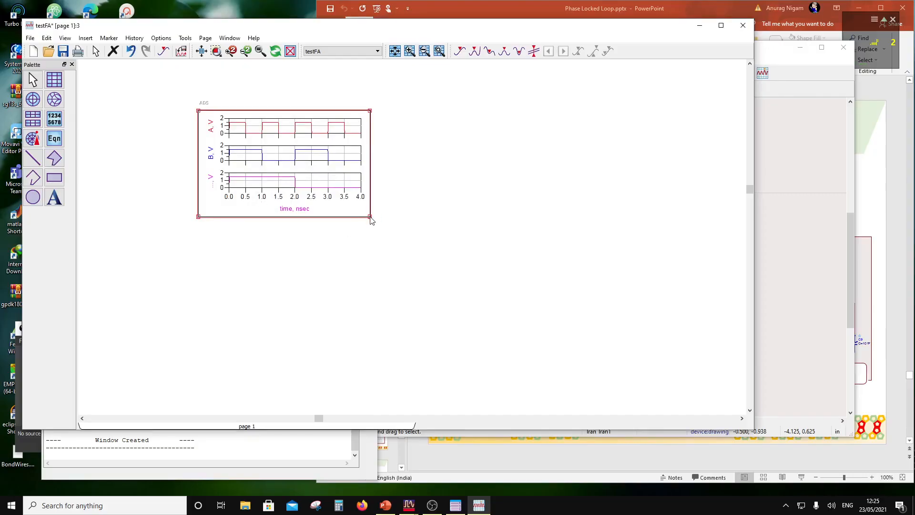
drag(370, 217, 370, 344)
double_click(320, 290)
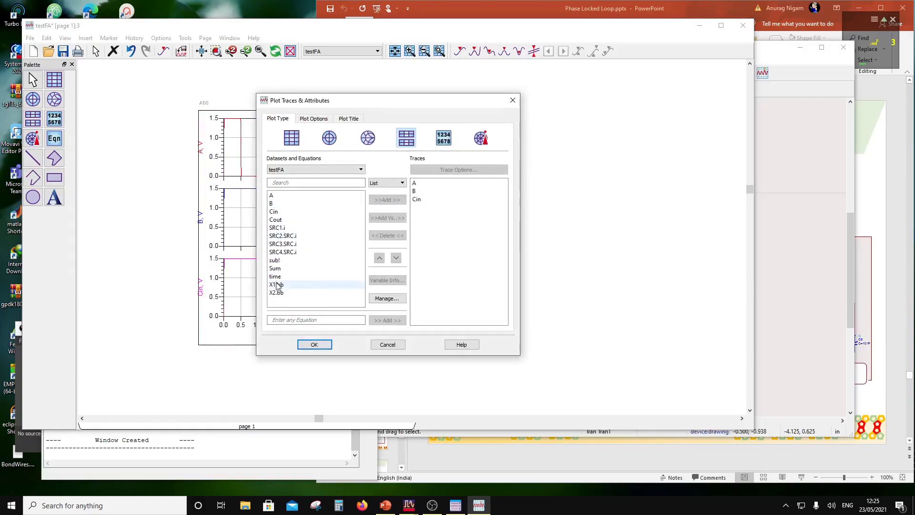
click(286, 268)
click(377, 201)
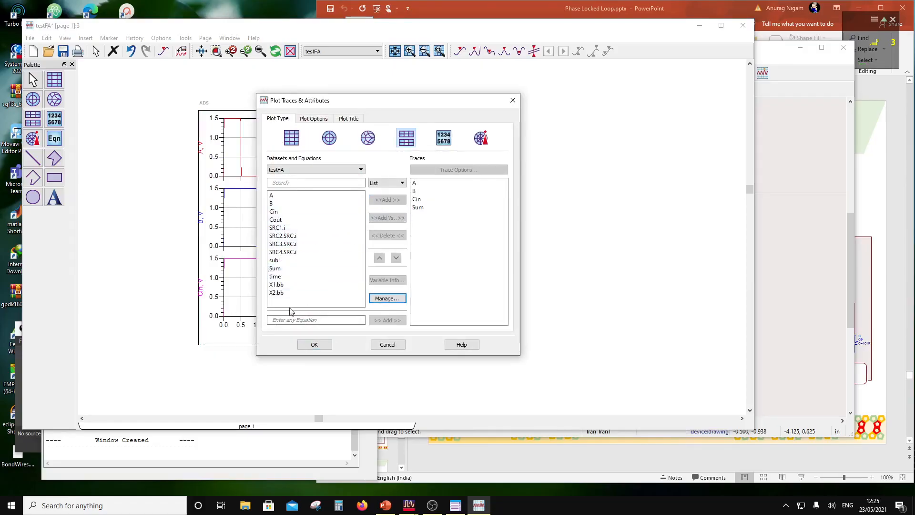
click(276, 220)
click(382, 200)
click(310, 344)
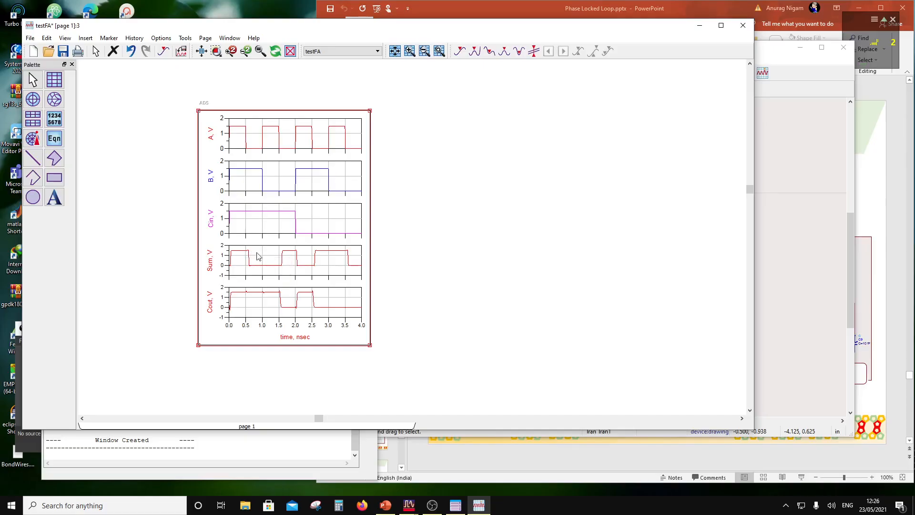
mouse_move(258, 268)
mouse_move(288, 257)
mouse_move(289, 311)
scroll(322, 270, up, 3)
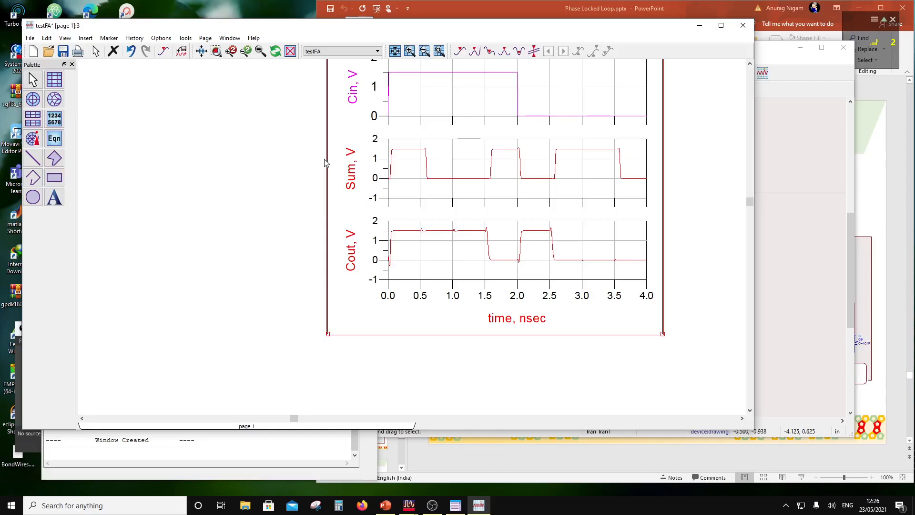
scroll(391, 179, up, 1)
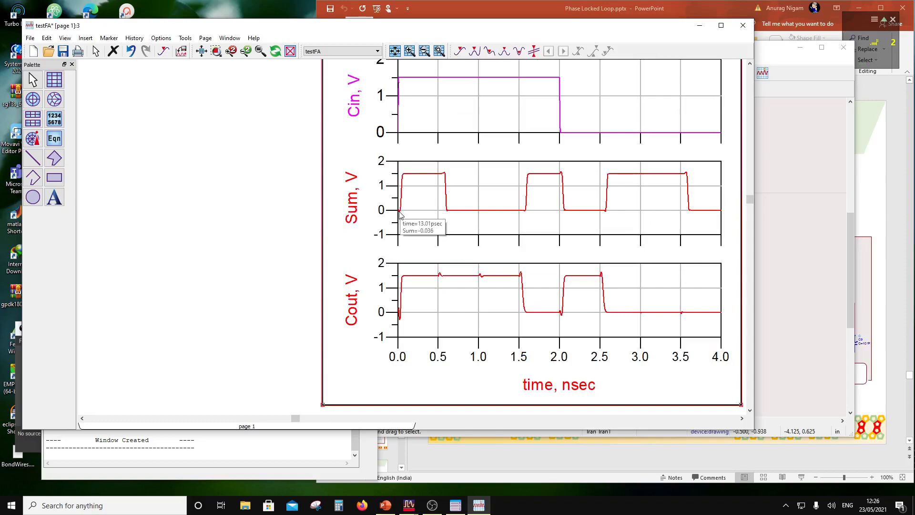
scroll(410, 232, down, 3)
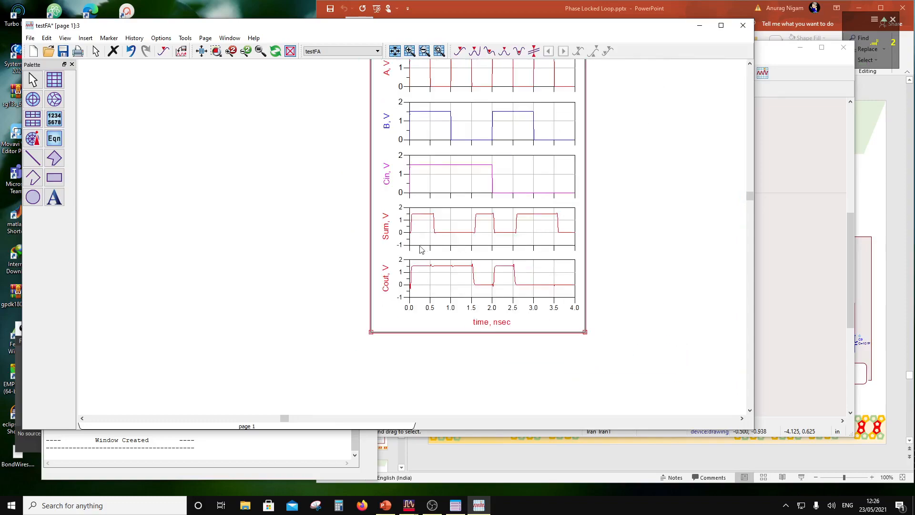
click(761, 226)
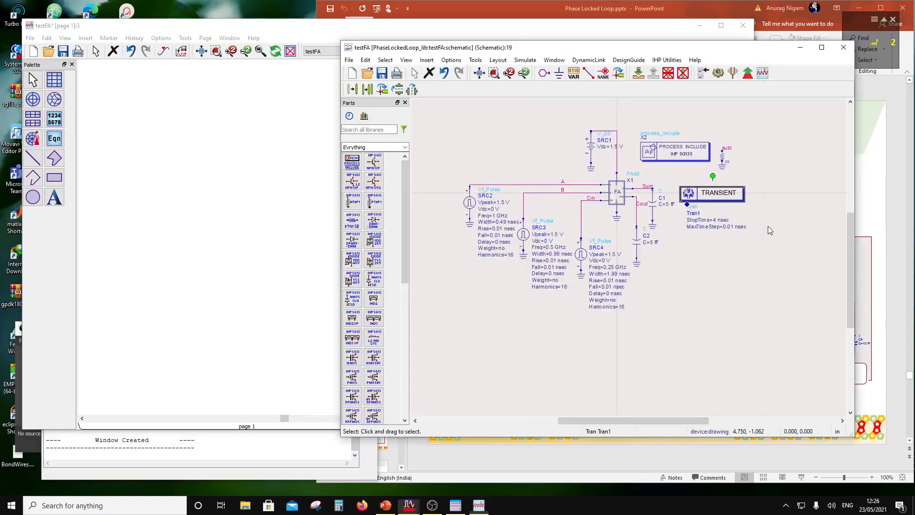
- Save and close the testFA waveform display, then close the testFA schematic
click(139, 26)
click(64, 51)
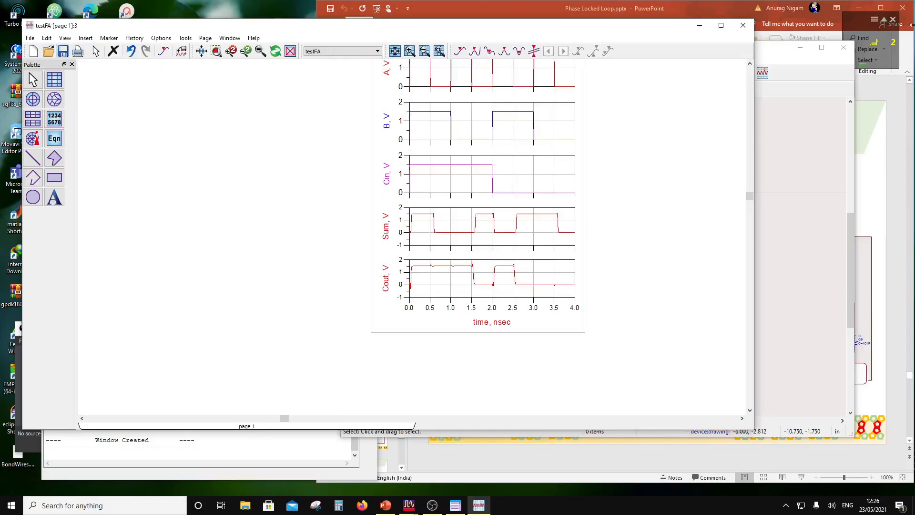
click(743, 24)
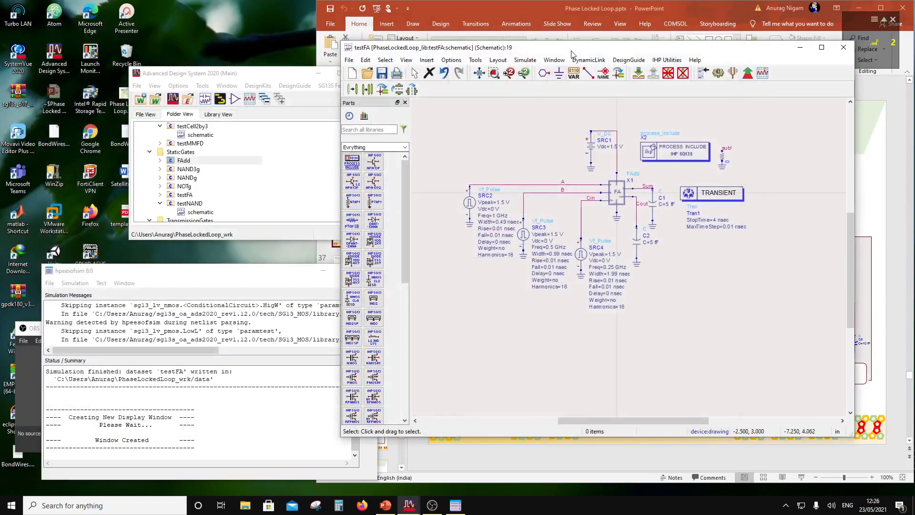
drag(568, 48, 283, 51)
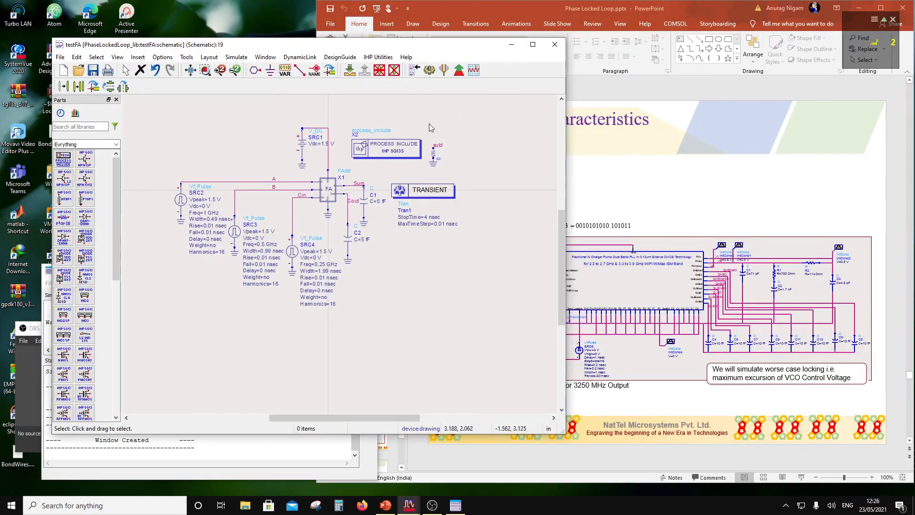
click(555, 45)
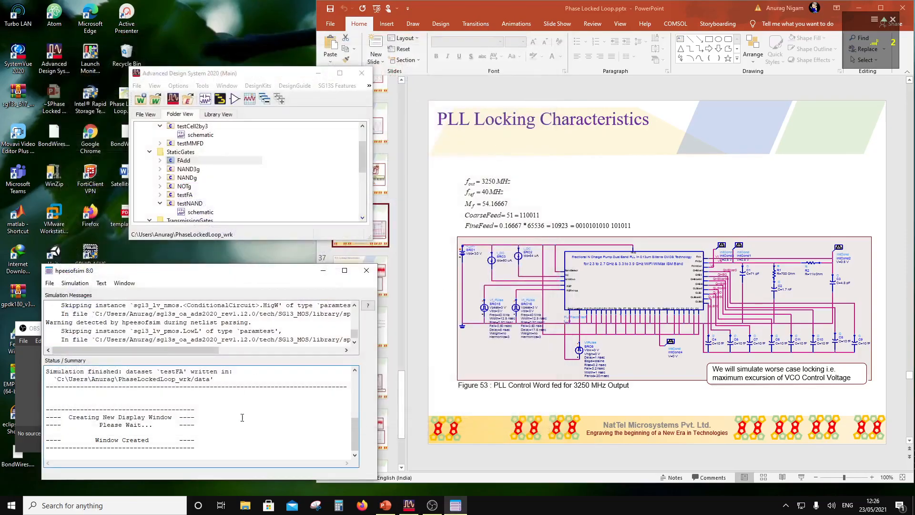
- Collapse the workspace folders and create a new folder named SigmaDeltaBlks at the root
click(859, 8)
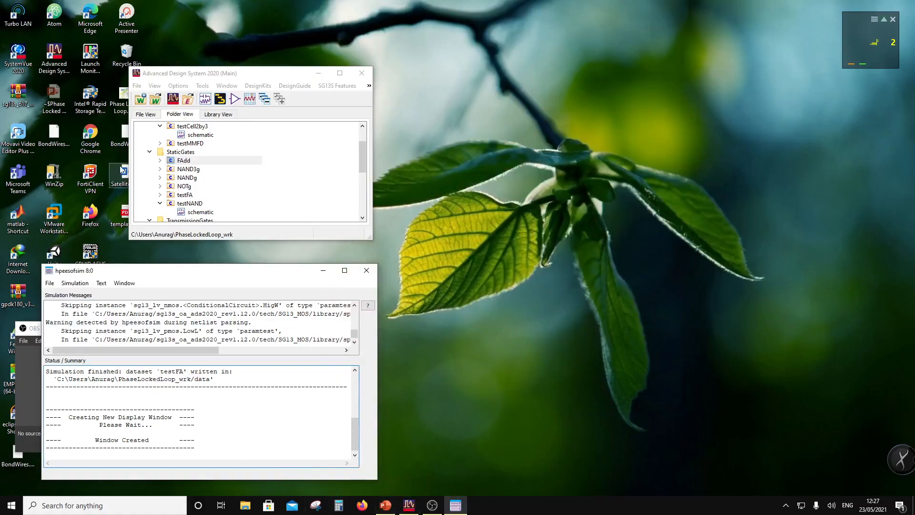
click(149, 153)
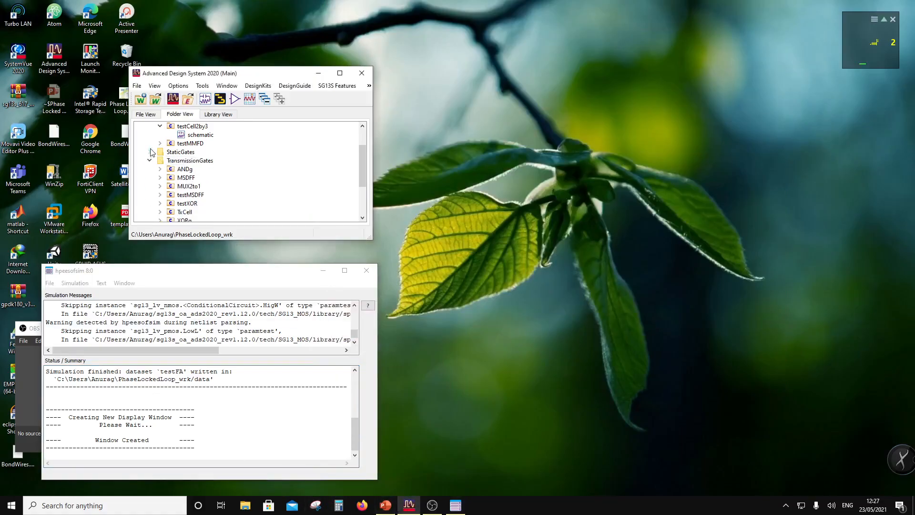
click(150, 136)
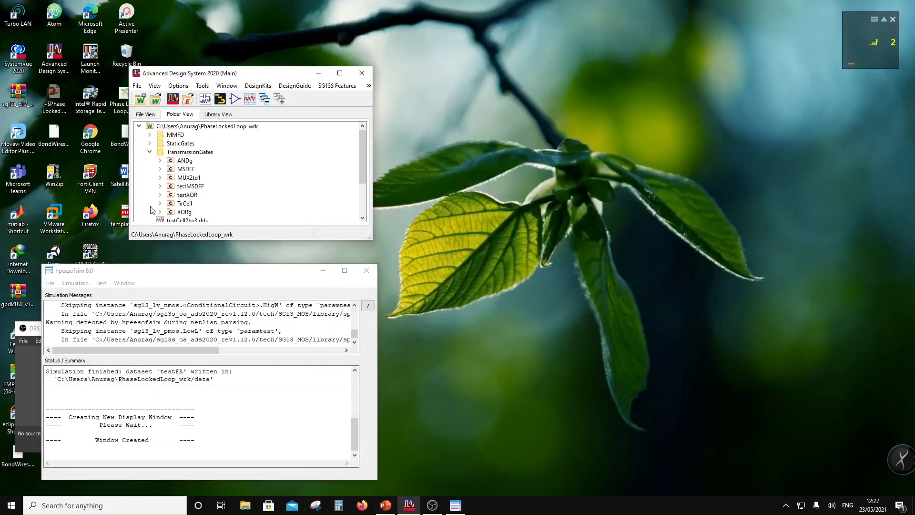
click(149, 152)
right_click(190, 128)
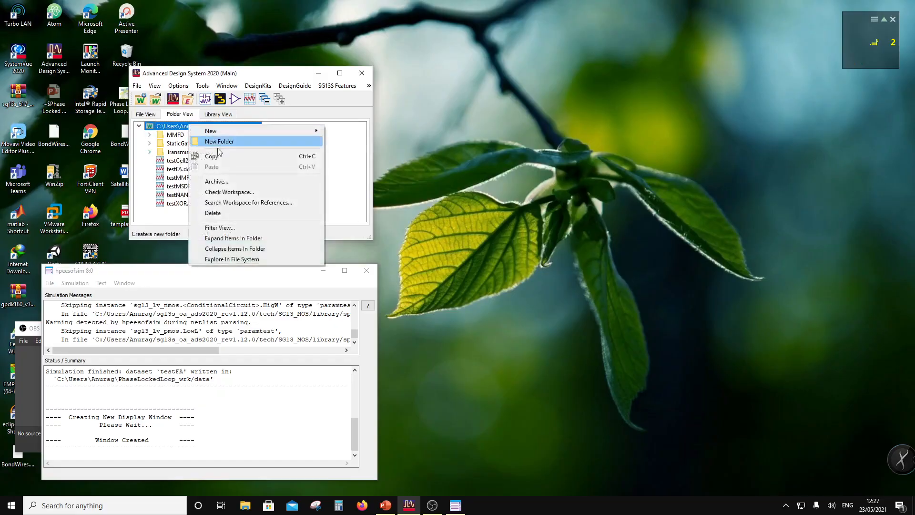
click(212, 142)
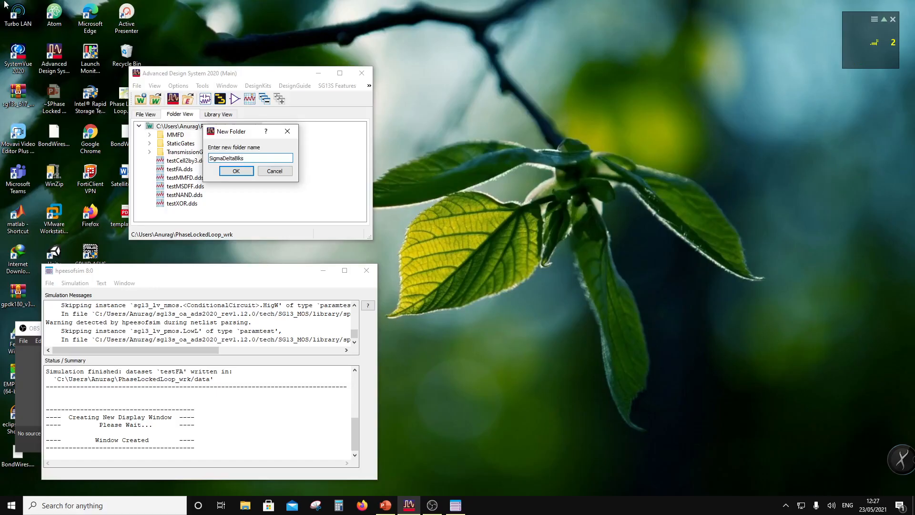
click(234, 171)
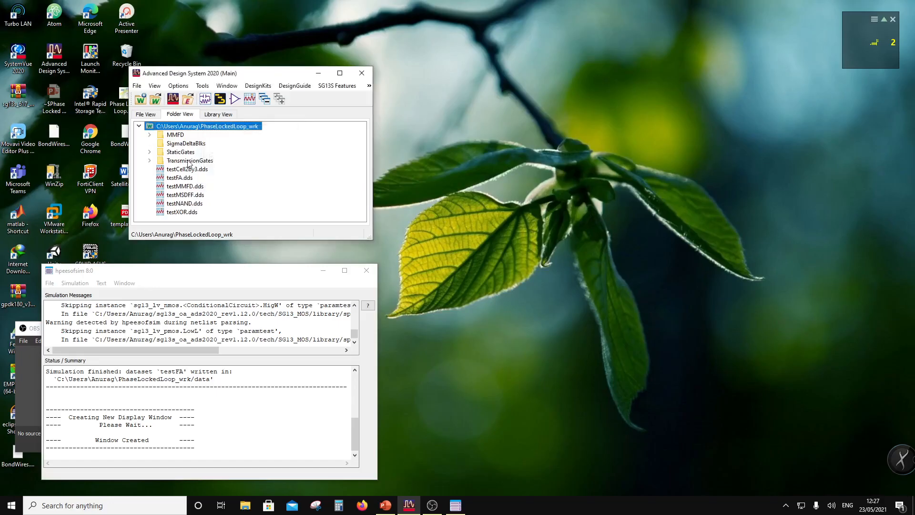
right_click(174, 147)
- Create a new schematic cell named Acc1bit in SigmaDeltaBlks
mouse_move(212, 150)
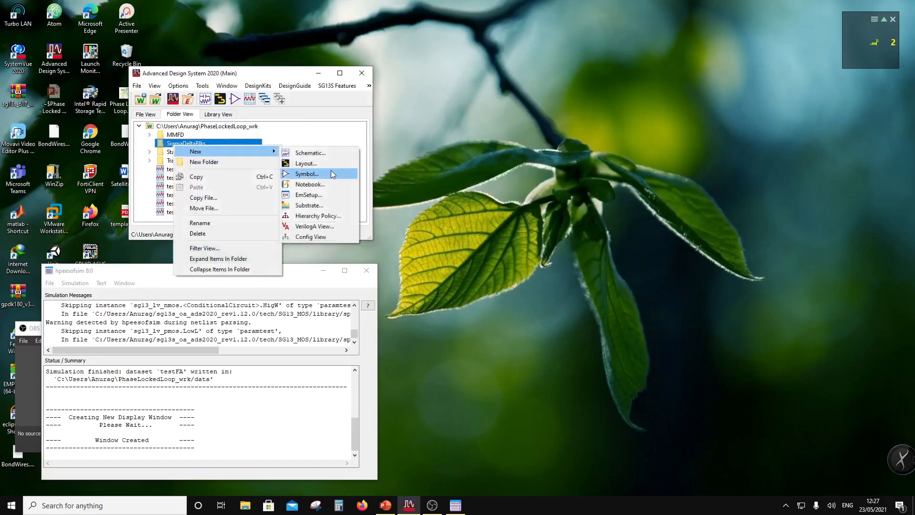
click(326, 153)
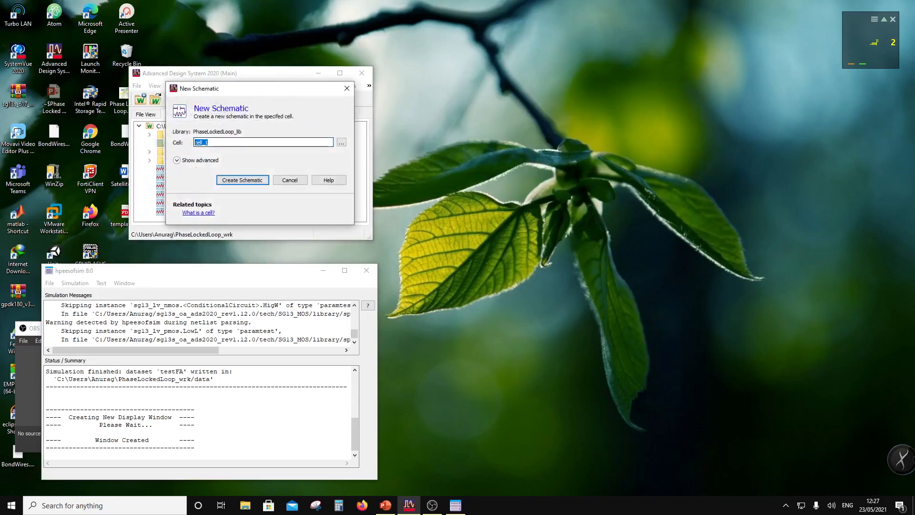
text(Acc1bit)
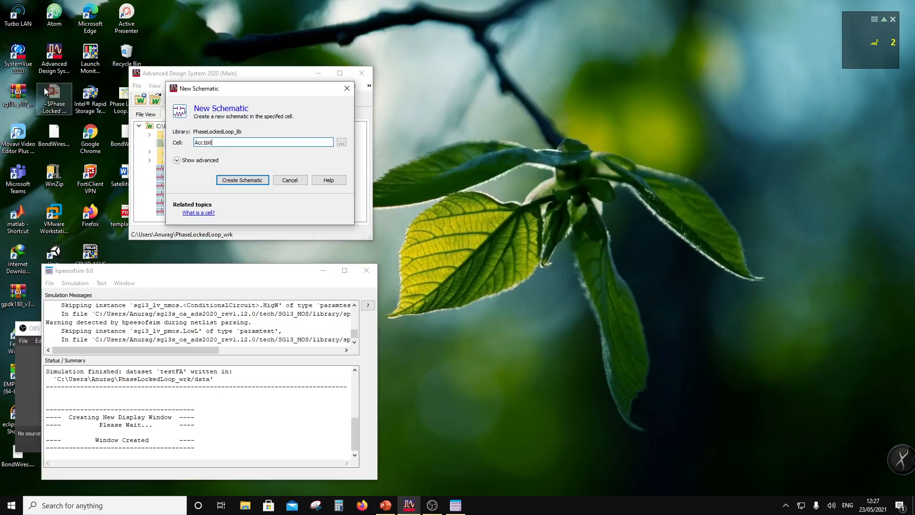
click(243, 179)
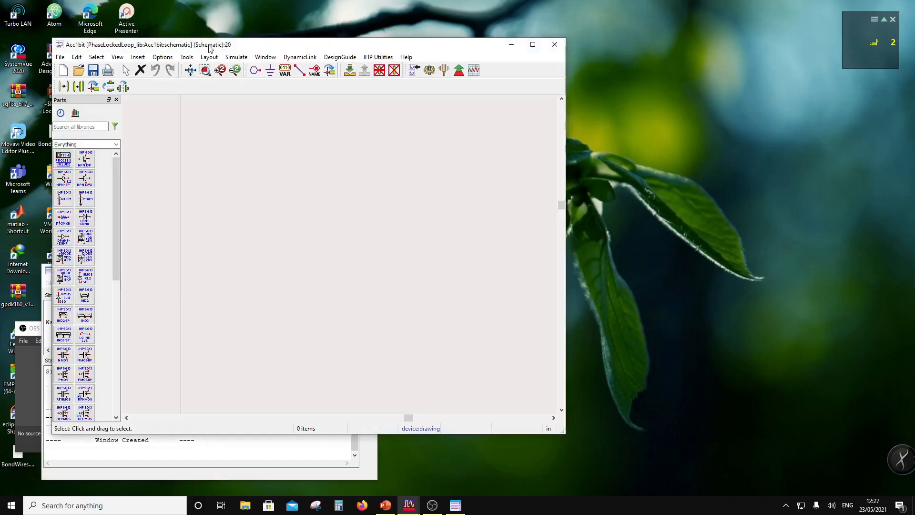
- Move the Acc1bit window aside and expand StaticGates to show its cells
drag(209, 48, 475, 107)
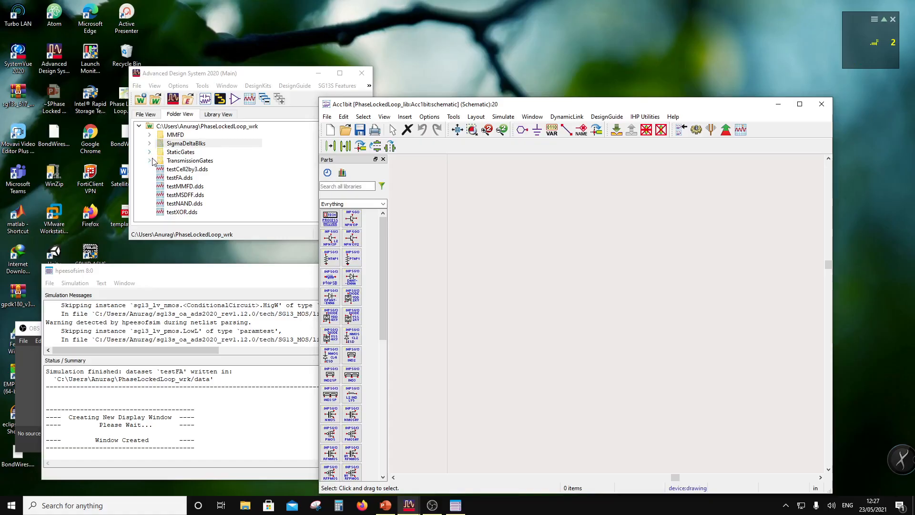
scroll(601, 330, down, 4)
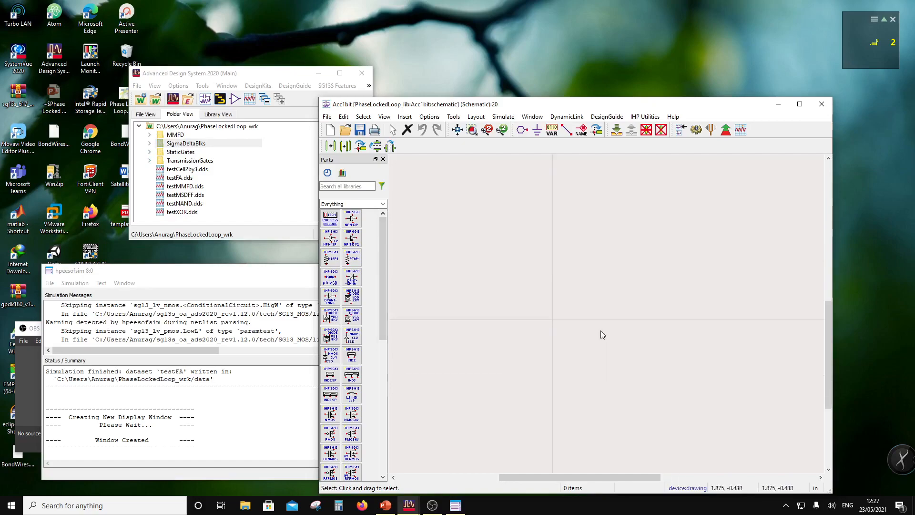
click(150, 152)
- Place the FAdd cell as instance X1 and move its label to the upper right
drag(177, 164, 568, 306)
key(F5)
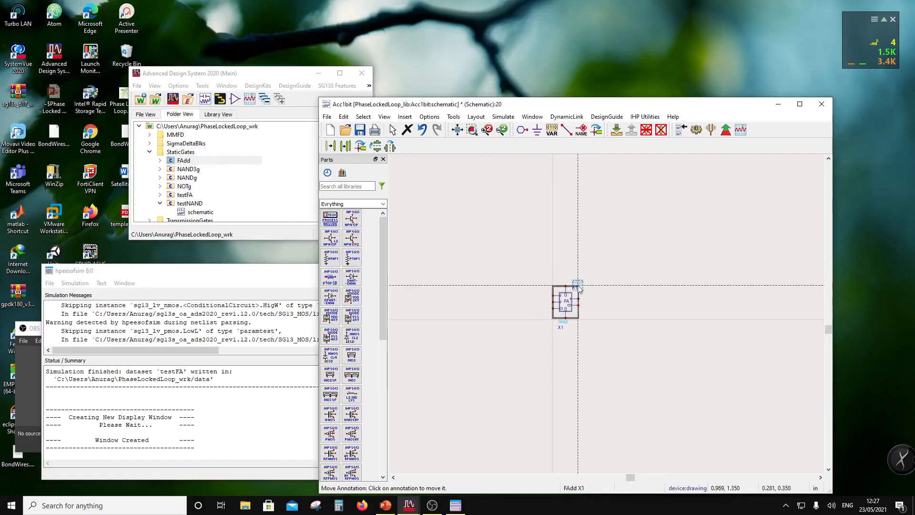
click(572, 289)
key(Escape)
- Add an MSDFF from TransmissionGates as X2 below the adder, relabel it, and select it
scroll(575, 323, up, 3)
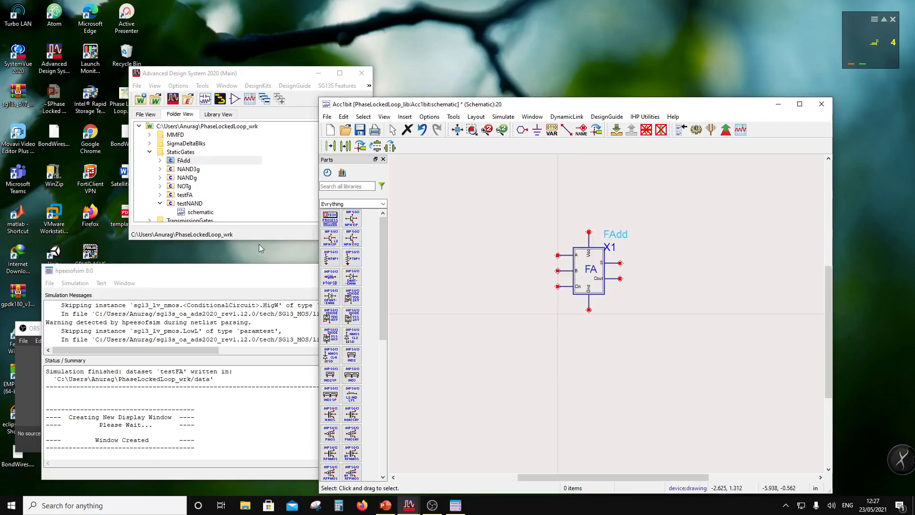
scroll(172, 196, down, 1)
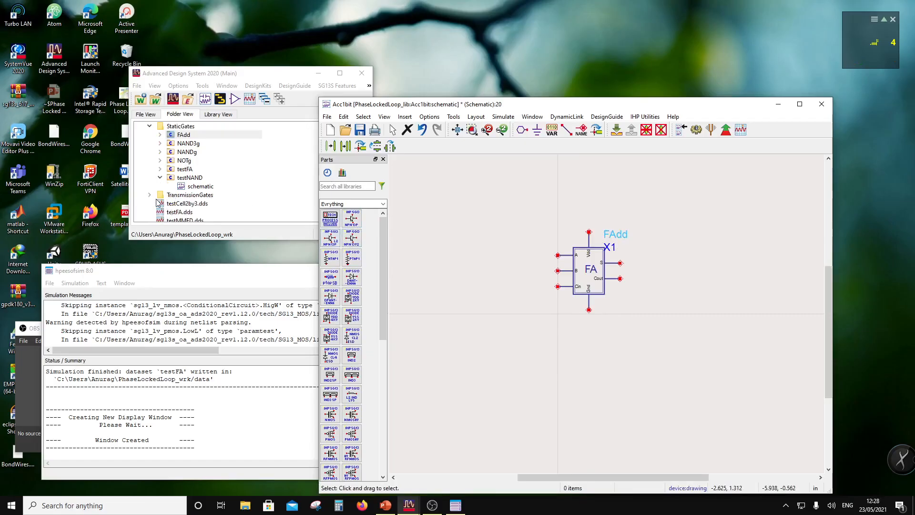
click(150, 195)
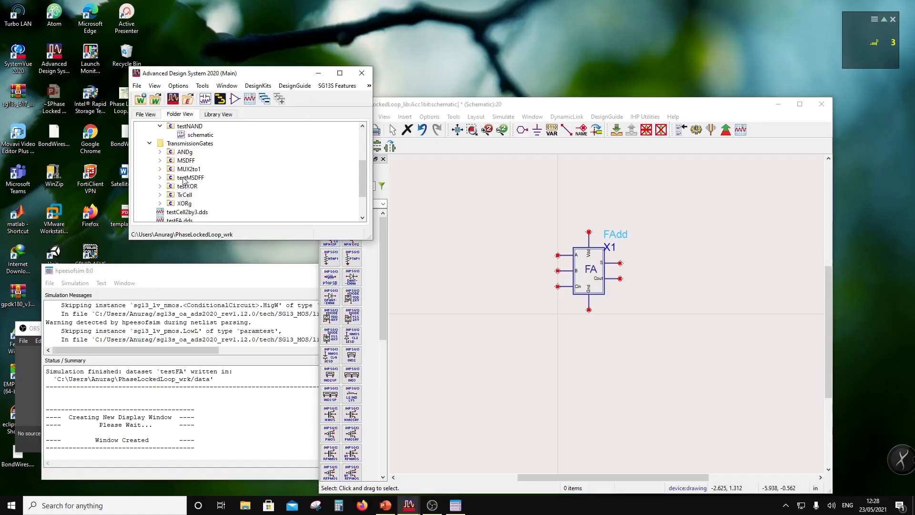
click(185, 162)
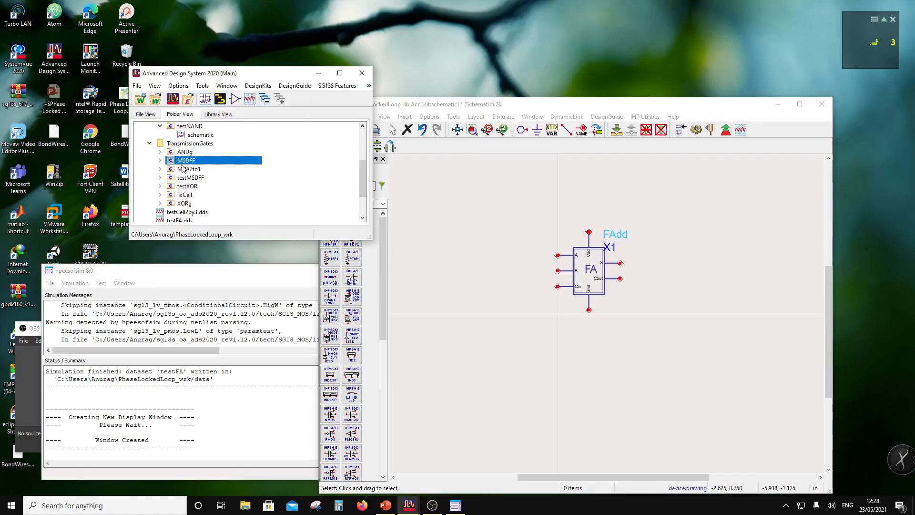
drag(185, 162, 515, 374)
key(Escape)
key(F5)
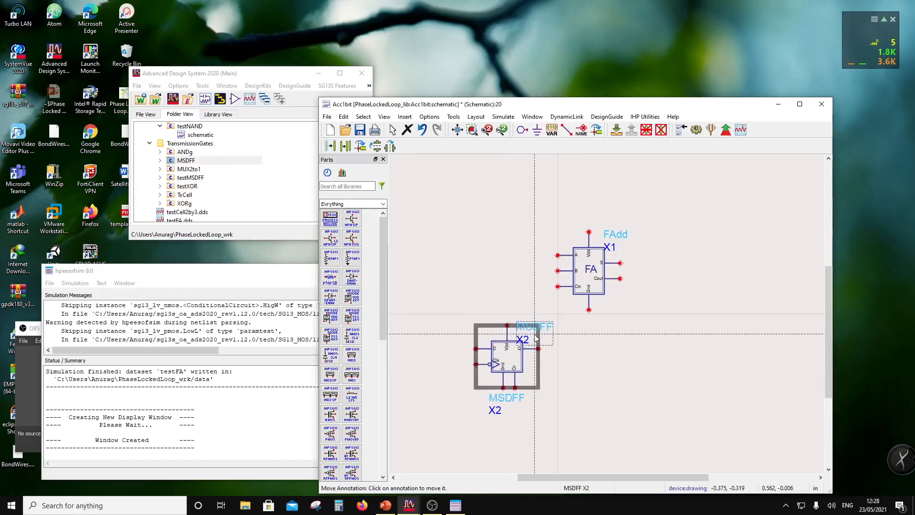
click(540, 330)
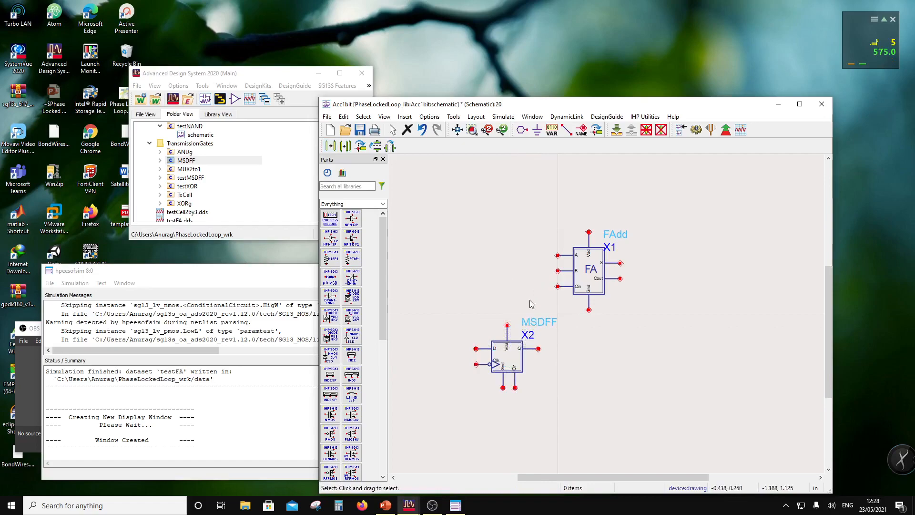
click(522, 340)
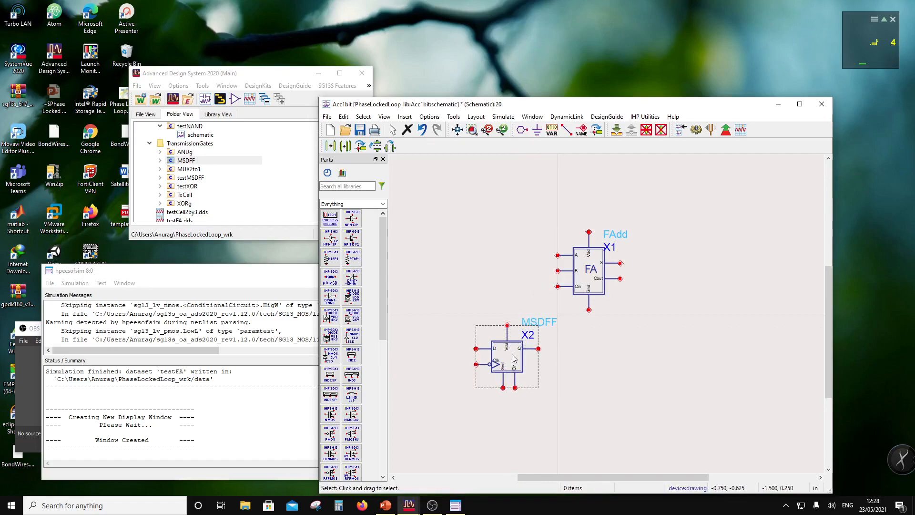
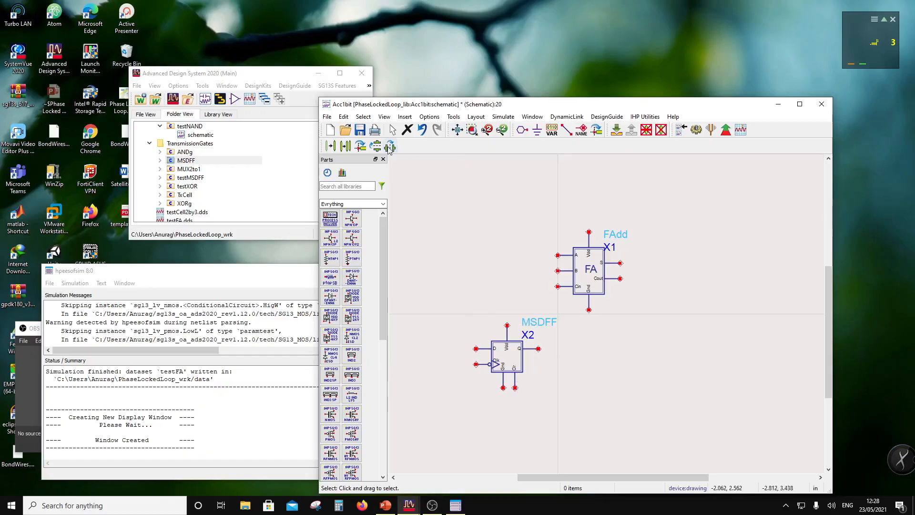
- Place port pins Vdd (Num 1) and Gnd (Num 2) beside the instances, then move both higher
click(523, 129)
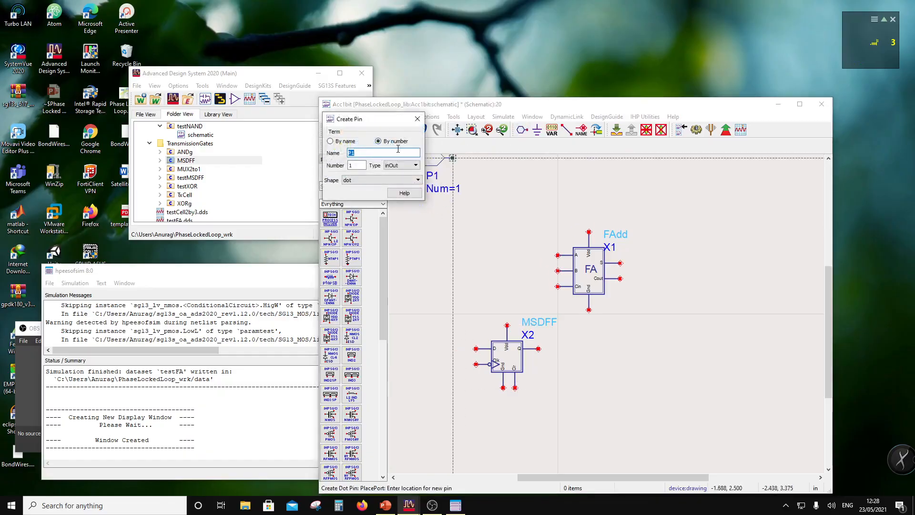
double_click(398, 152)
text(Vdd)
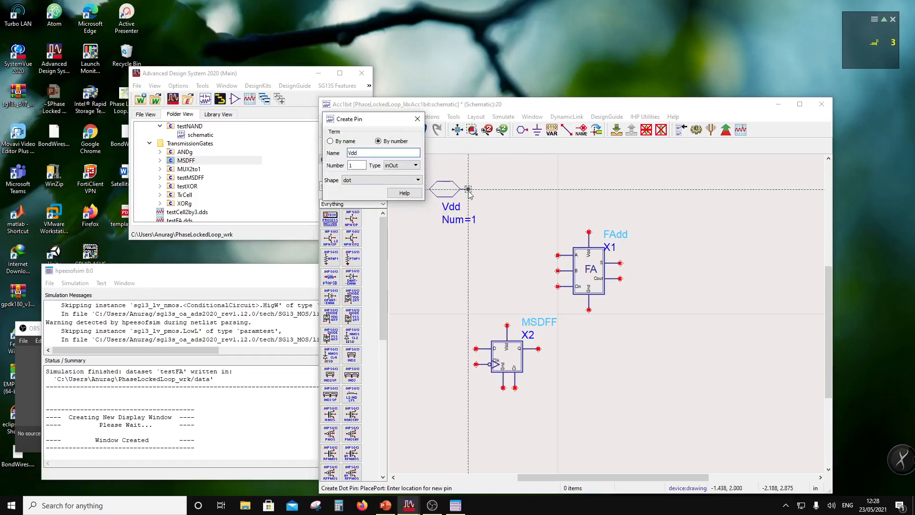
click(468, 189)
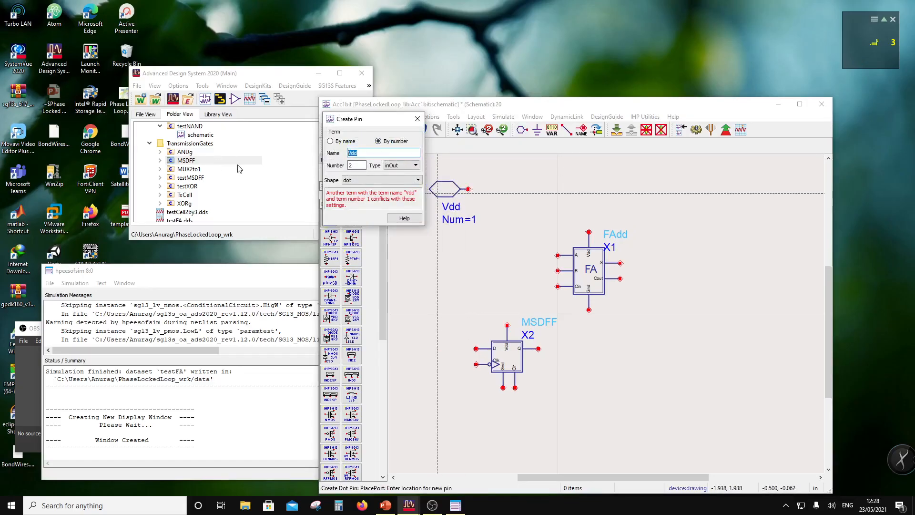
text(Gnd)
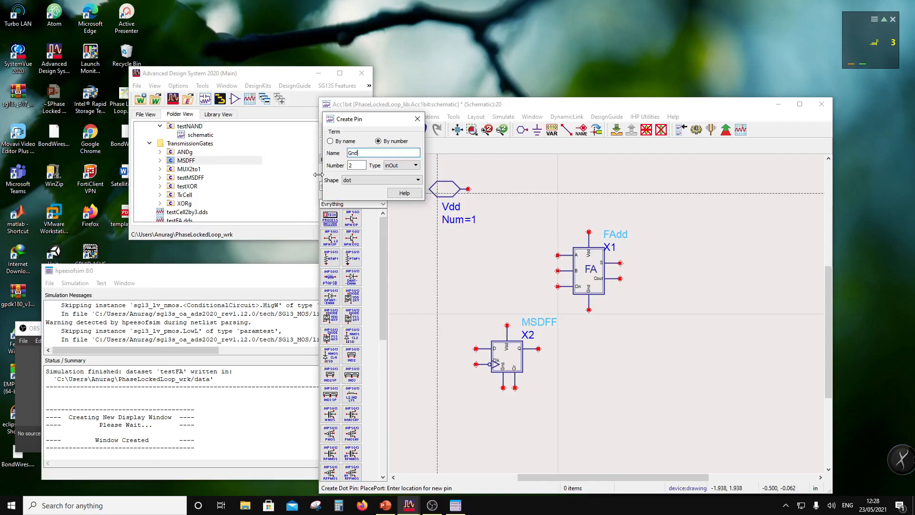
click(468, 240)
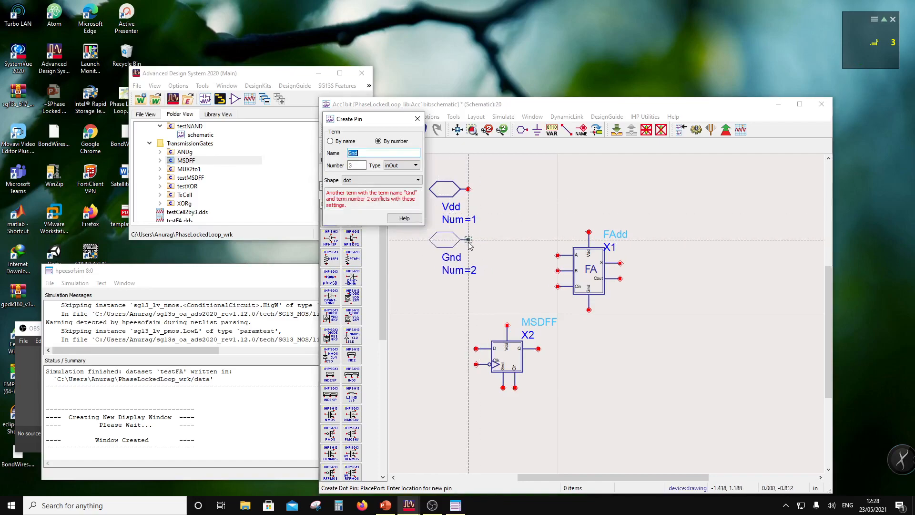
key(Escape)
scroll(500, 221, down, 2)
drag(516, 242, 583, 314)
drag(552, 275, 551, 247)
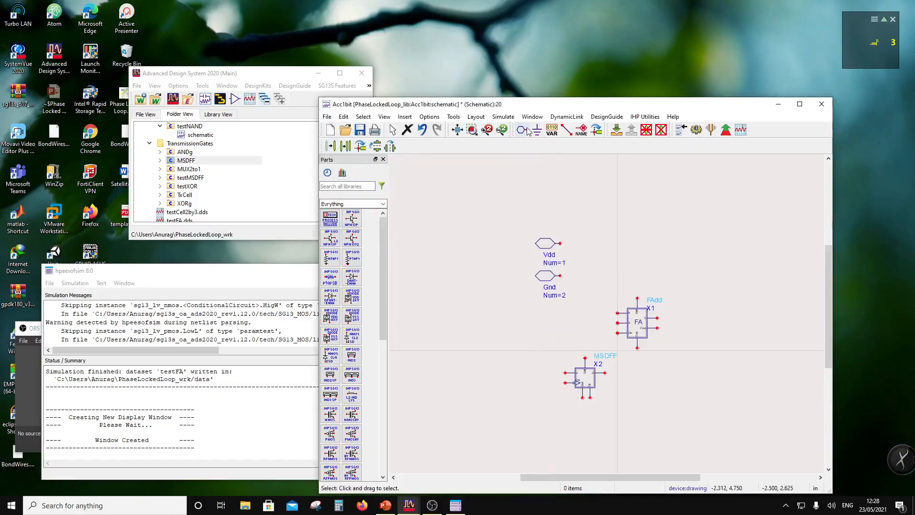
- Attach the net name Vdd to the Vdd pin and the FA and MSDFF supply terminals
click(582, 130)
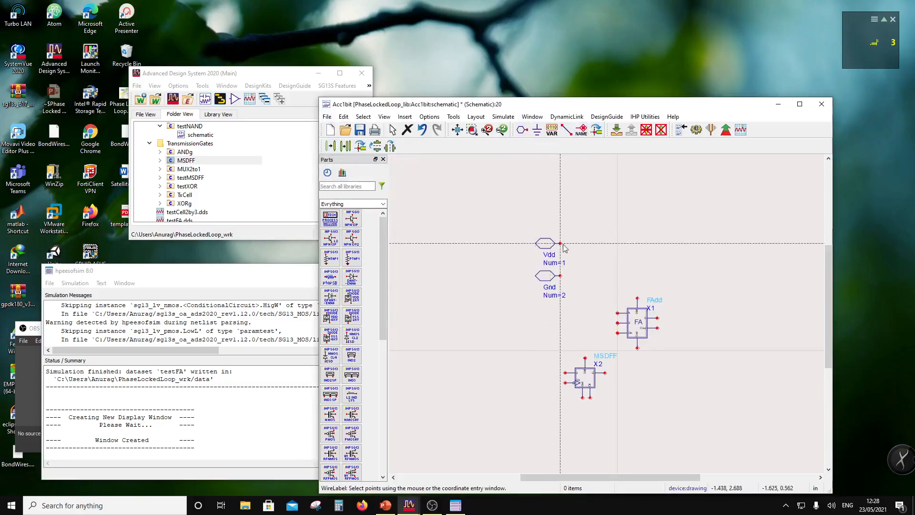
click(560, 243)
text(Vd)
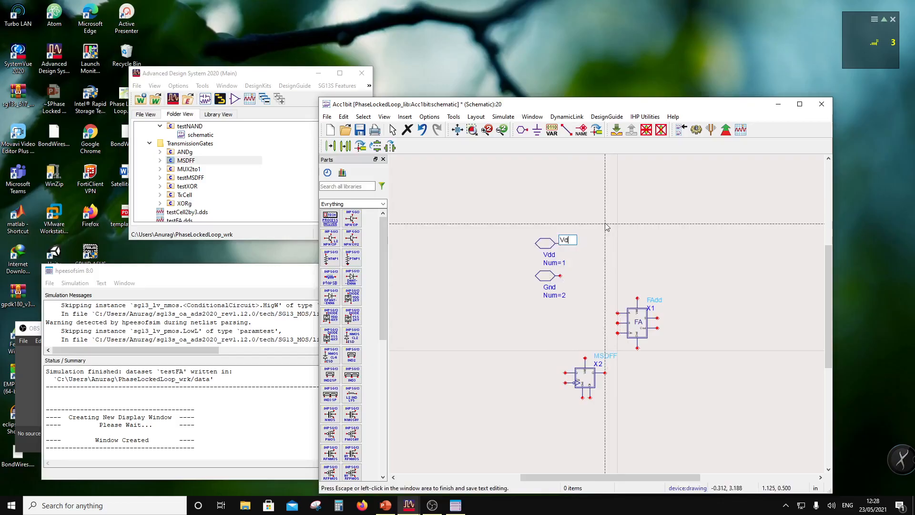
text(d)
click(637, 298)
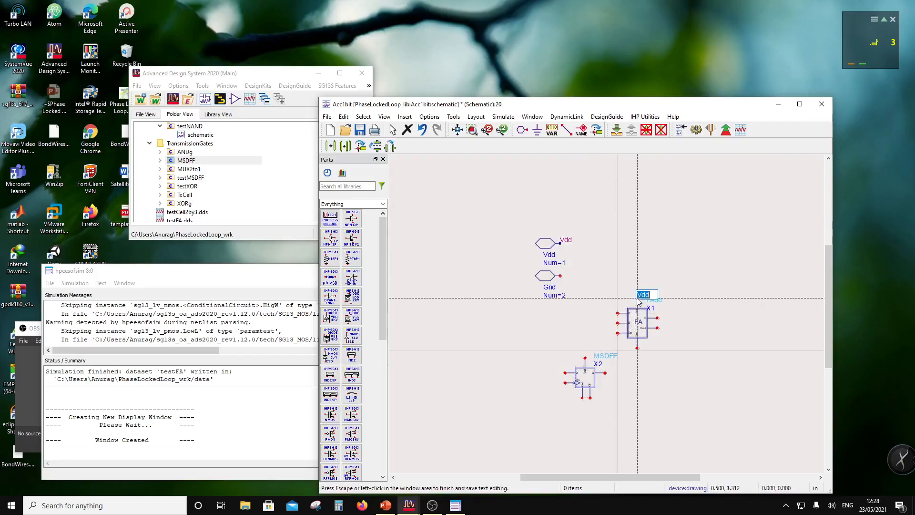
click(586, 358)
click(680, 358)
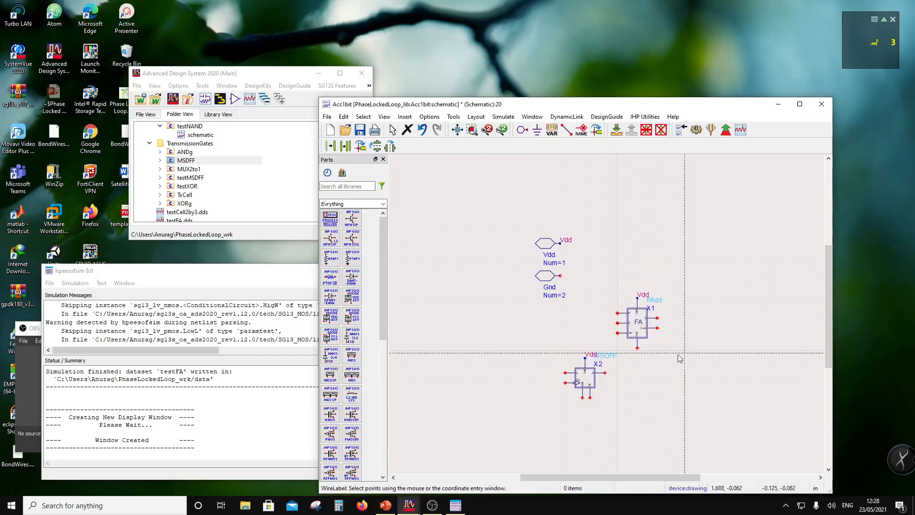
- Label the Gnd pin and the FA and MSDFF ground terminals Gnd, shifting the MSDFF label left
click(560, 276)
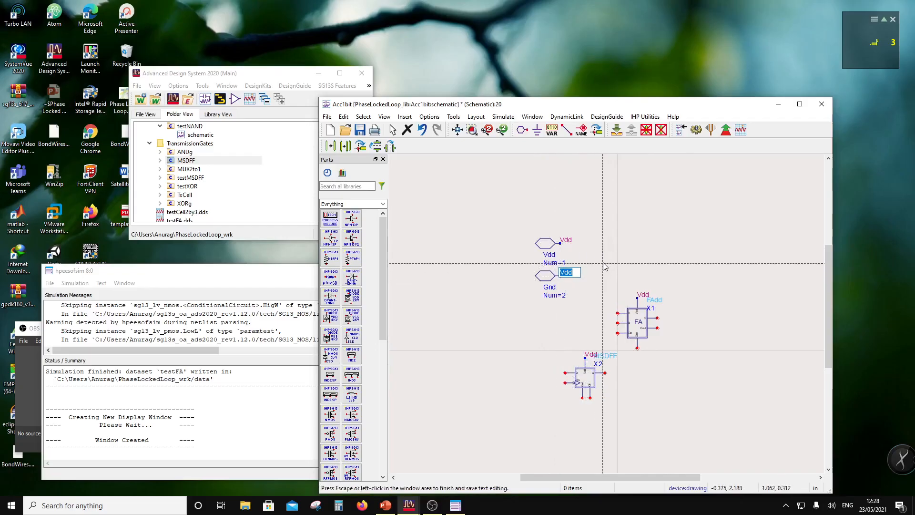
text(Gnd)
click(653, 355)
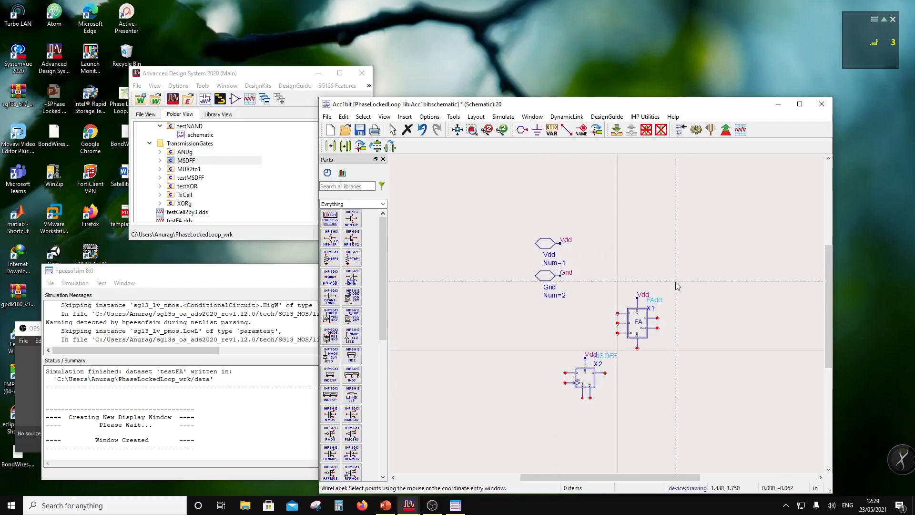
click(638, 348)
click(598, 409)
scroll(600, 406, up, 2)
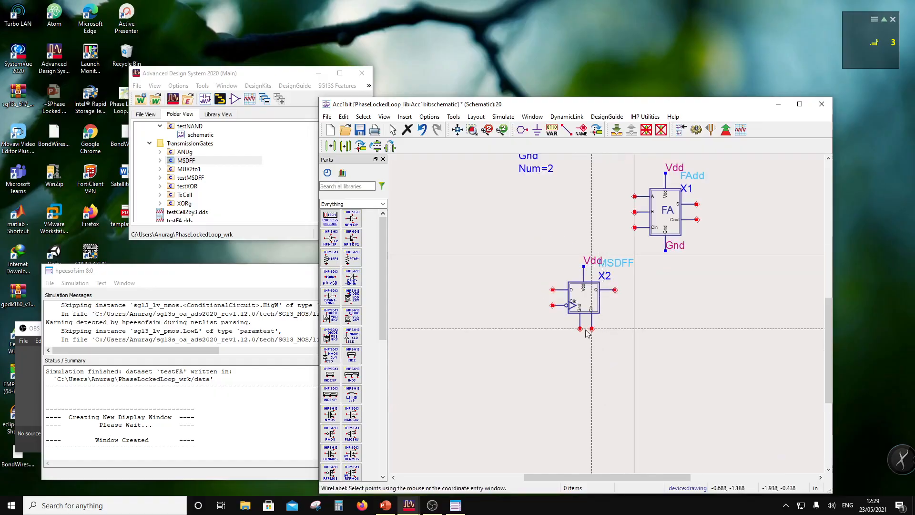
click(580, 330)
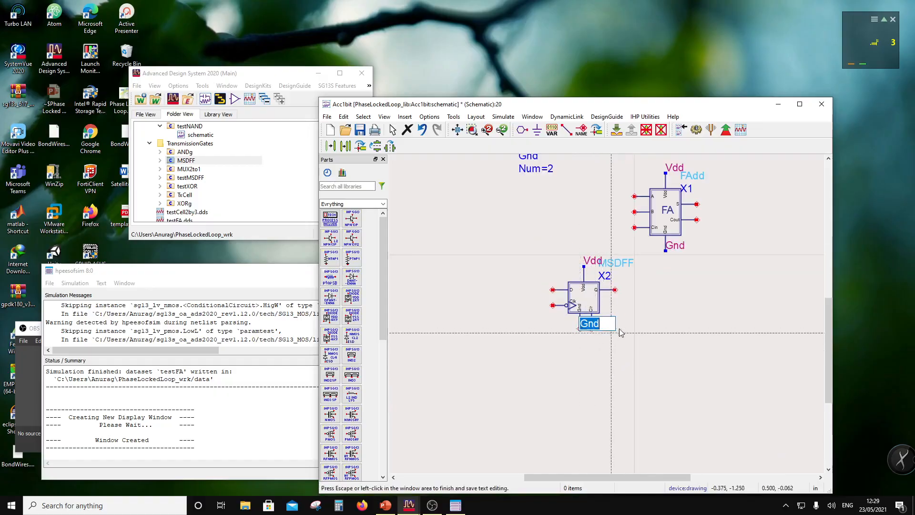
click(609, 327)
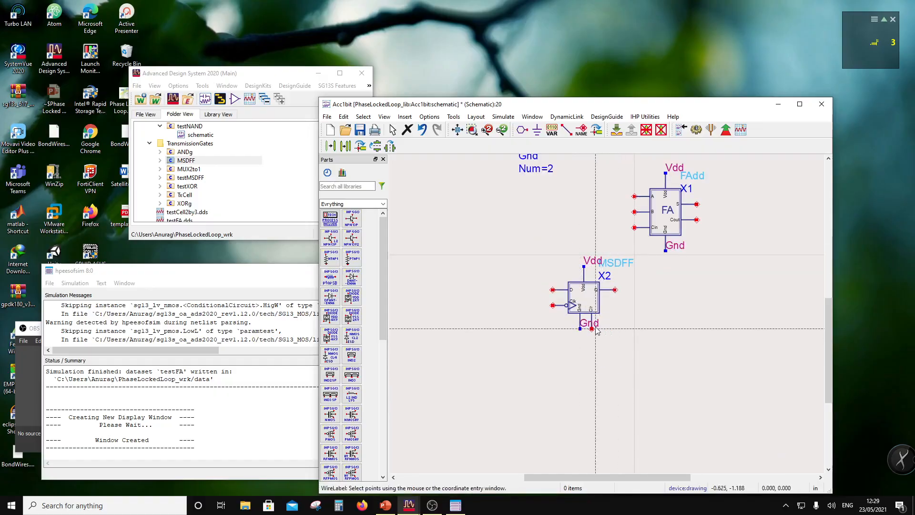
drag(588, 327, 557, 326)
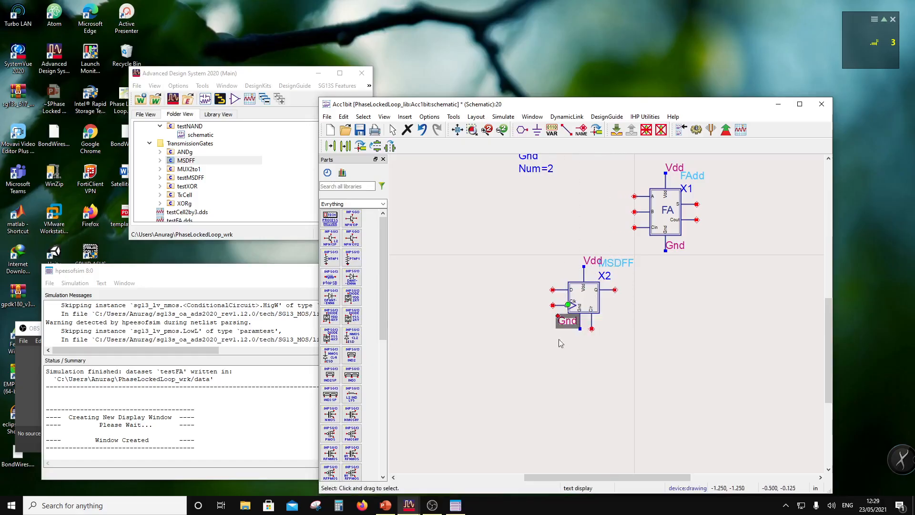
scroll(619, 306, down, 2)
scroll(637, 243, up, 2)
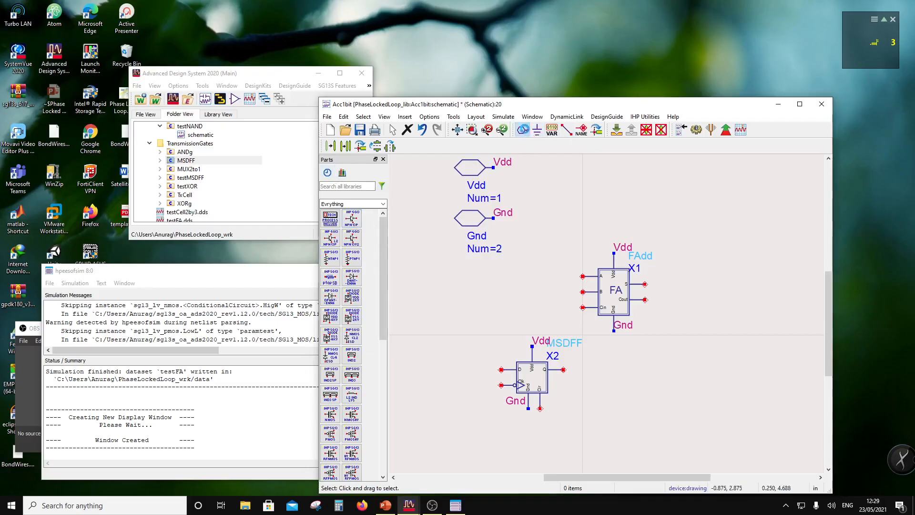
- Add a Din pin (Num 3) below Gnd and wire it to the FA's A input
click(523, 130)
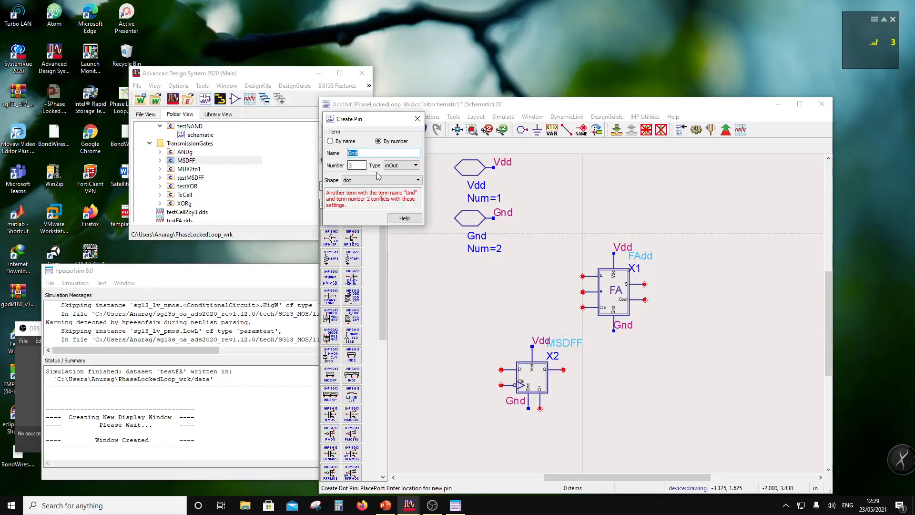
text(Din)
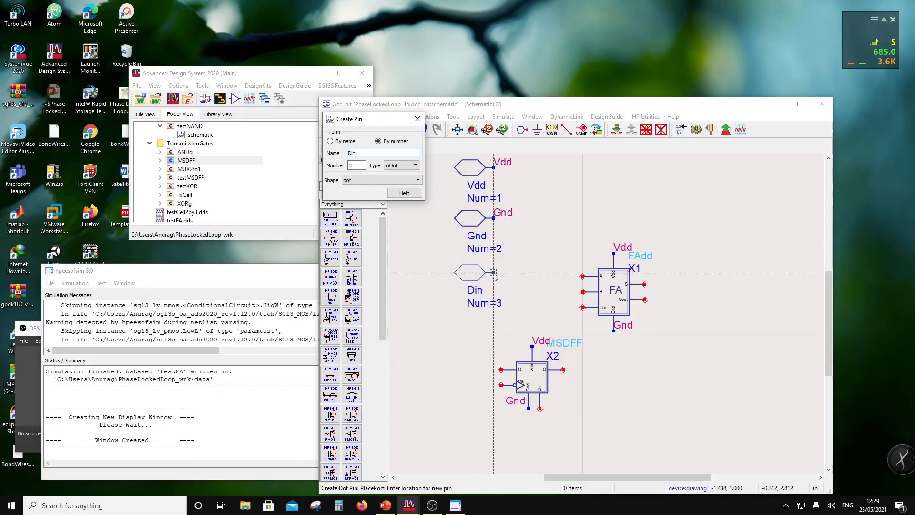
click(494, 277)
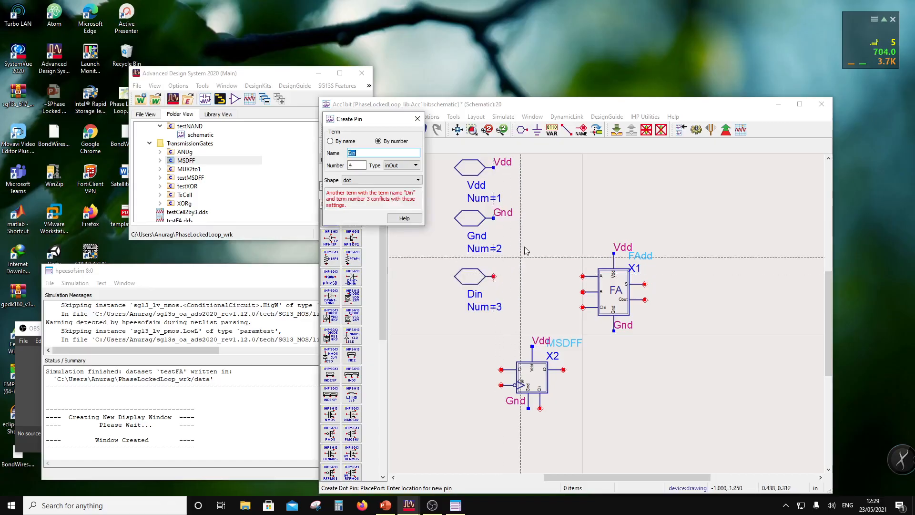
click(566, 129)
click(494, 276)
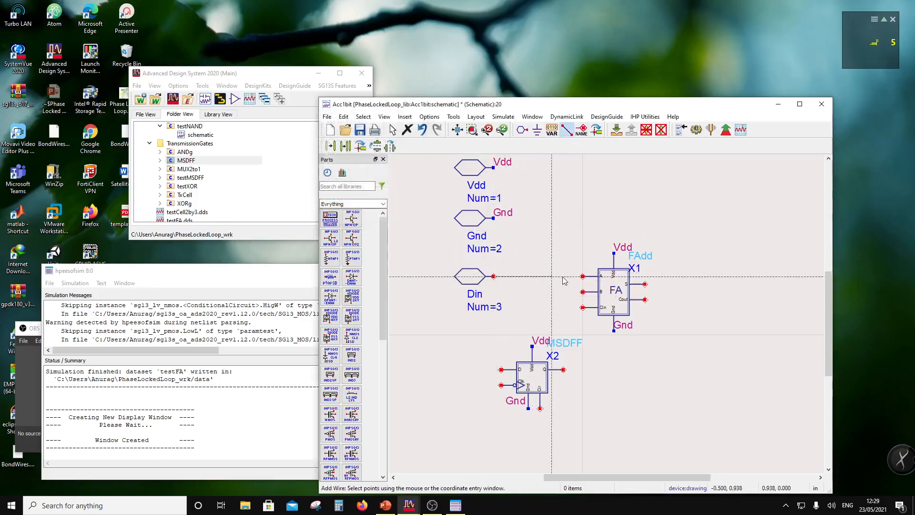
click(583, 277)
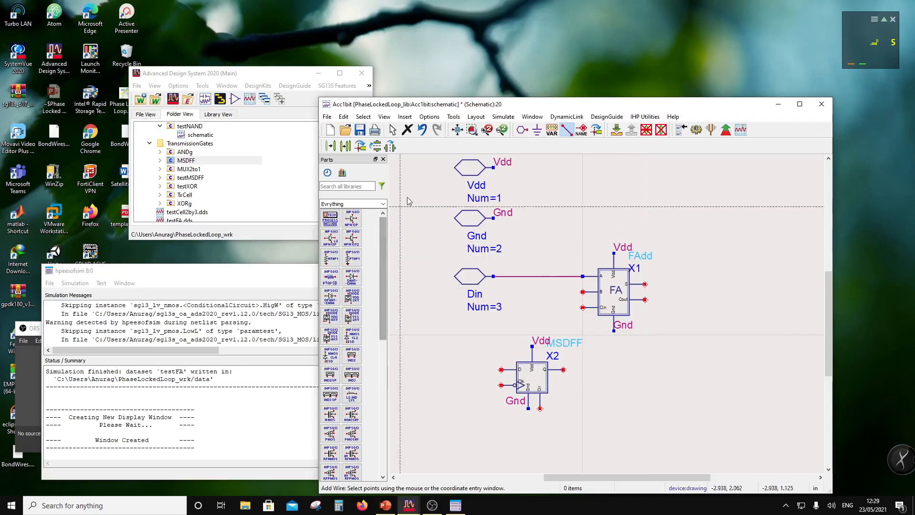
- Add a Dout pin (Num 4) right of the FA and wire it to the S output
click(522, 130)
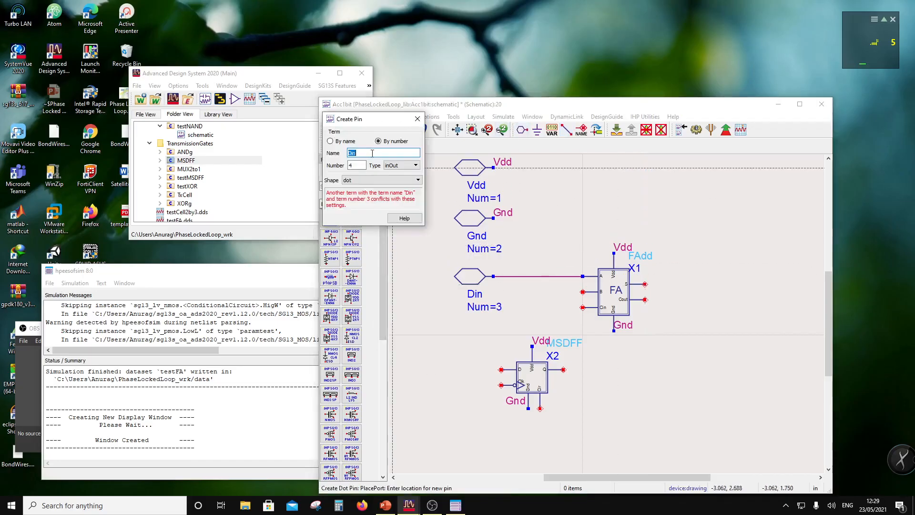
click(376, 152)
text(Dout)
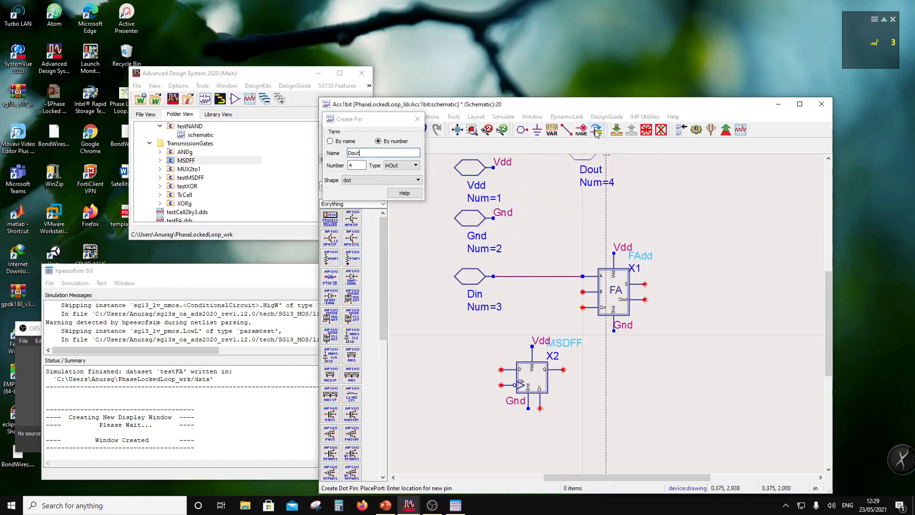
click(680, 284)
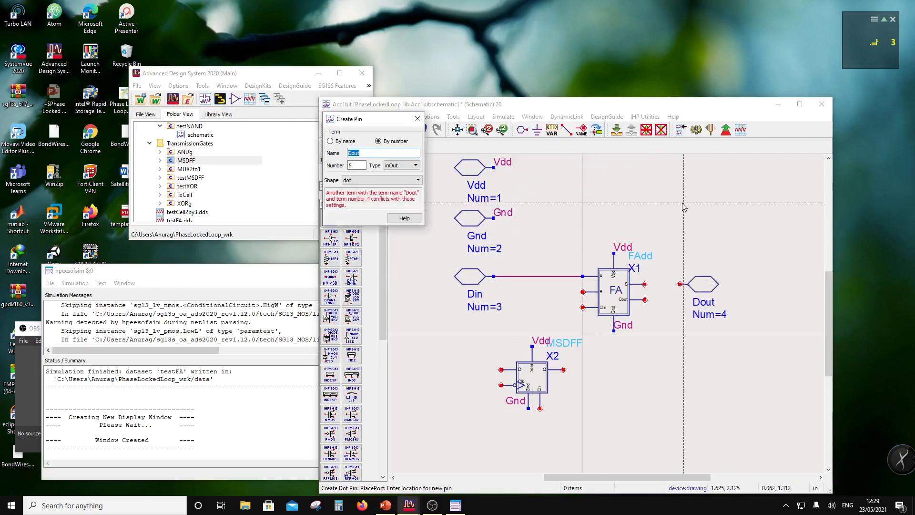
key(Escape)
key(ctrl+w)
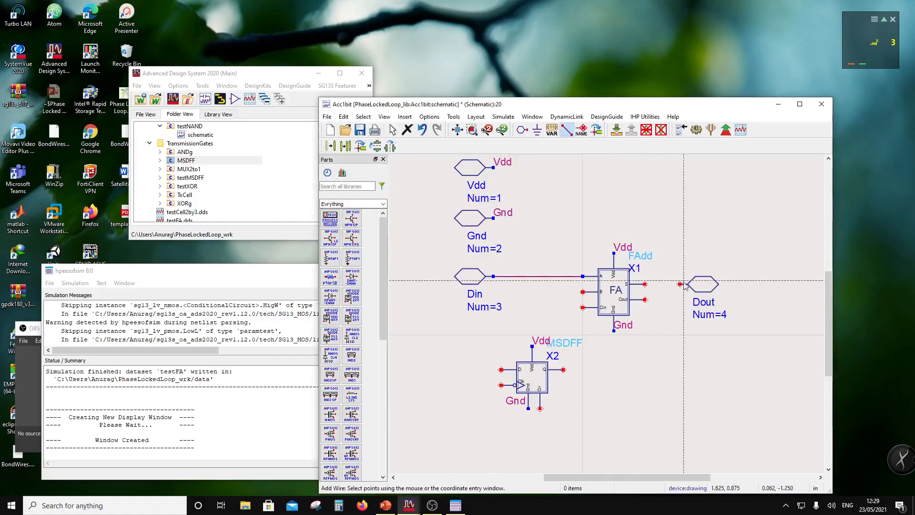
click(680, 284)
click(645, 284)
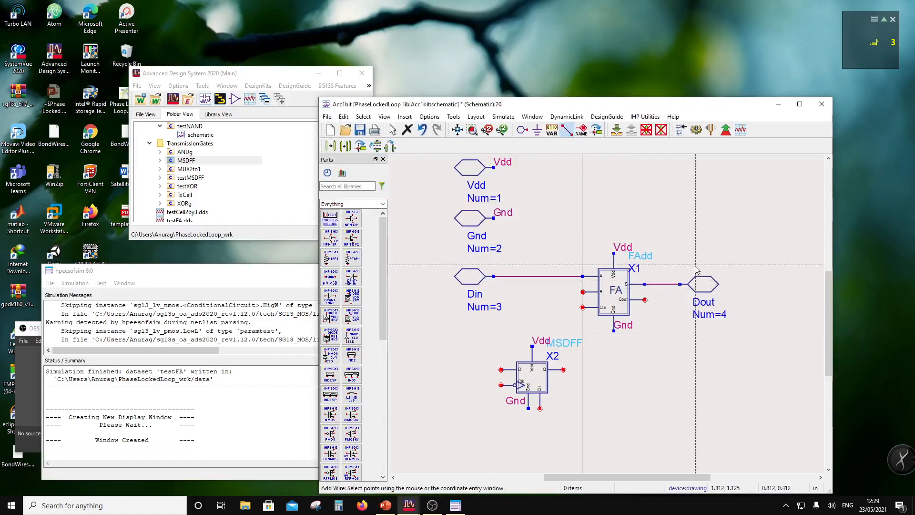
key(Escape)
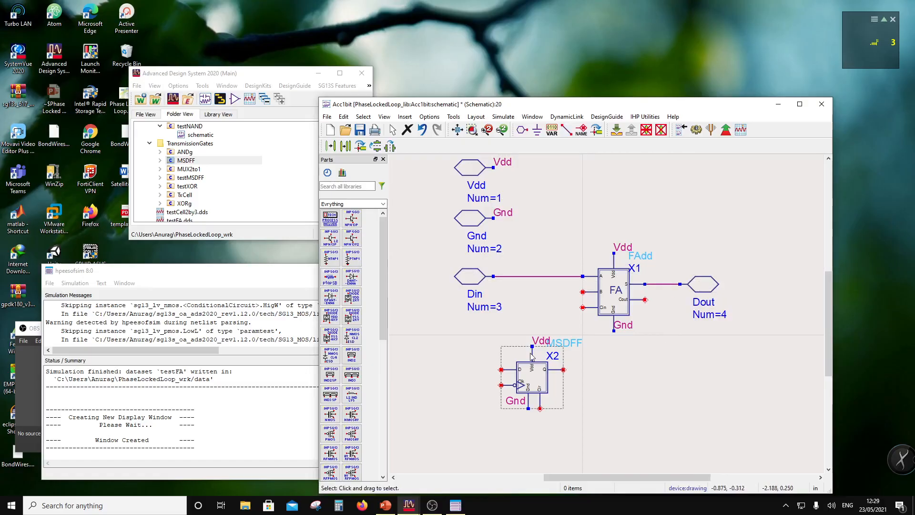
- Route a feedback wire from the FA sum output to the MSDFF's D input, deleting the stray stub
click(566, 130)
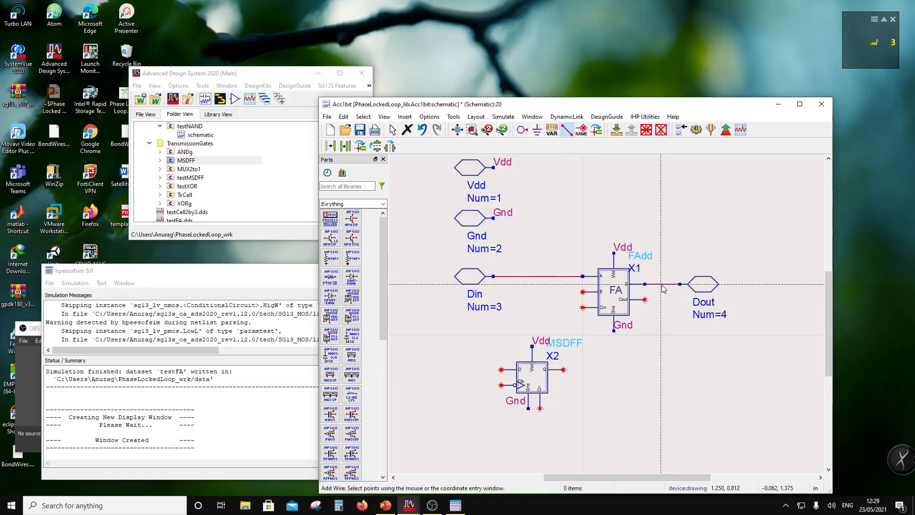
click(661, 285)
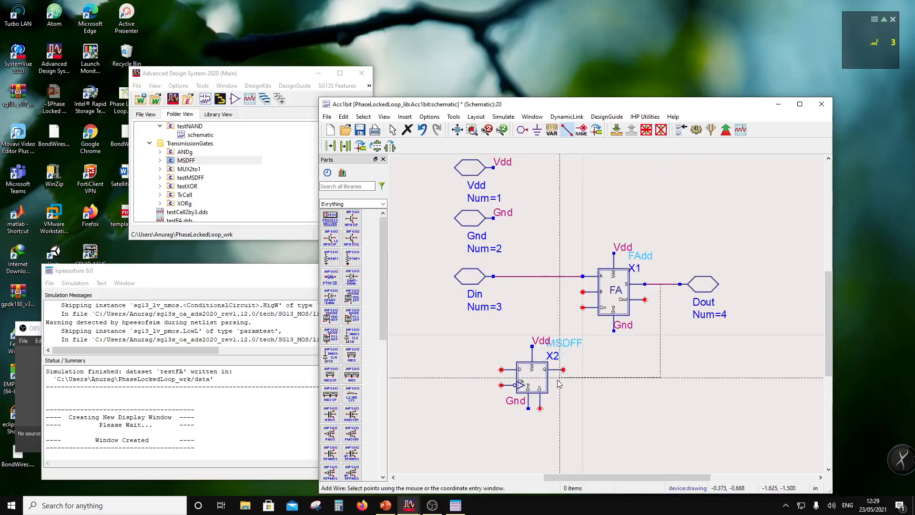
click(487, 420)
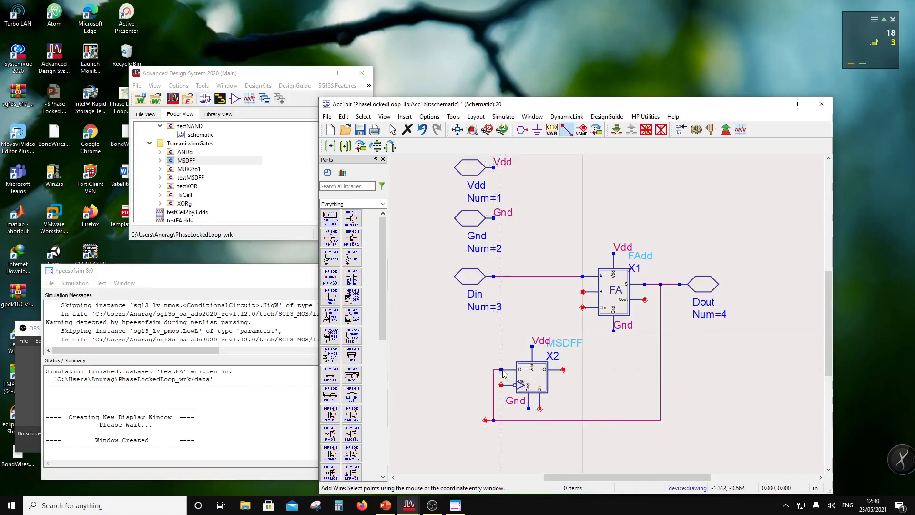
click(501, 370)
key(Escape)
click(487, 420)
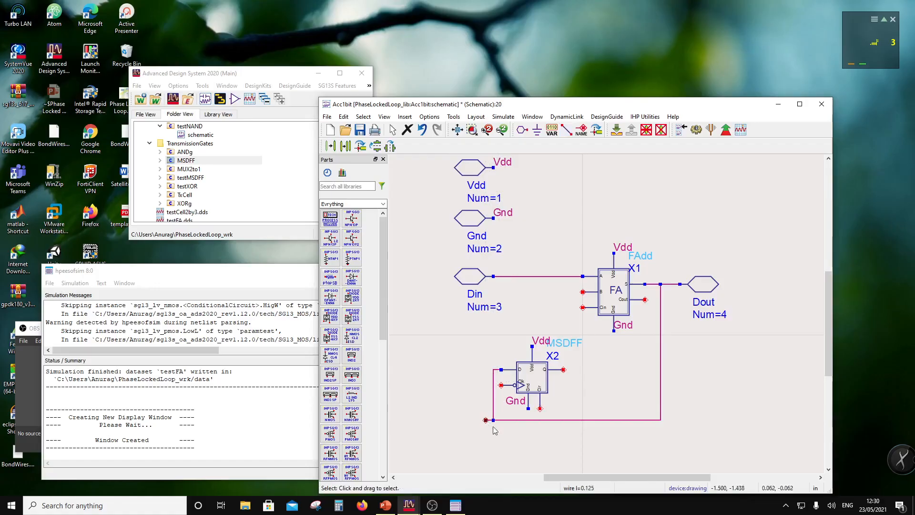
key(Delete)
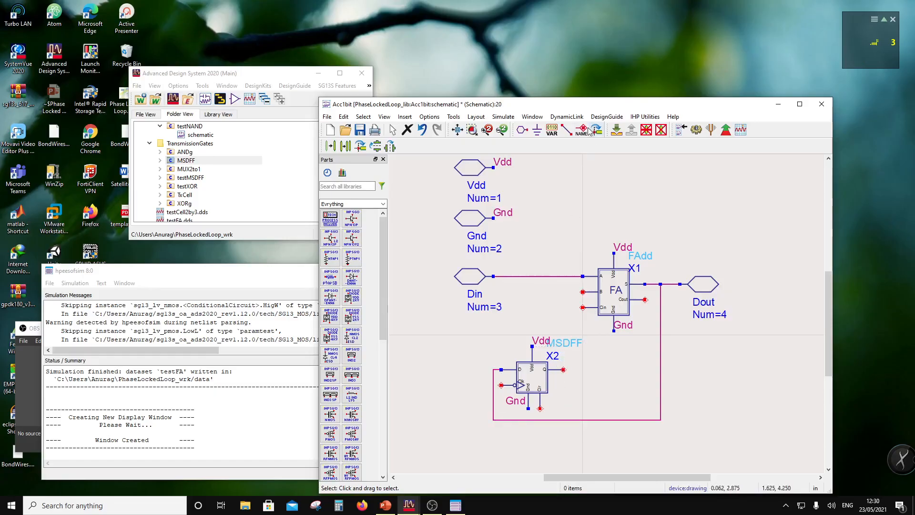
- Wire the FA's B input to X2's Q output and move the X2 label to the upper left
click(567, 129)
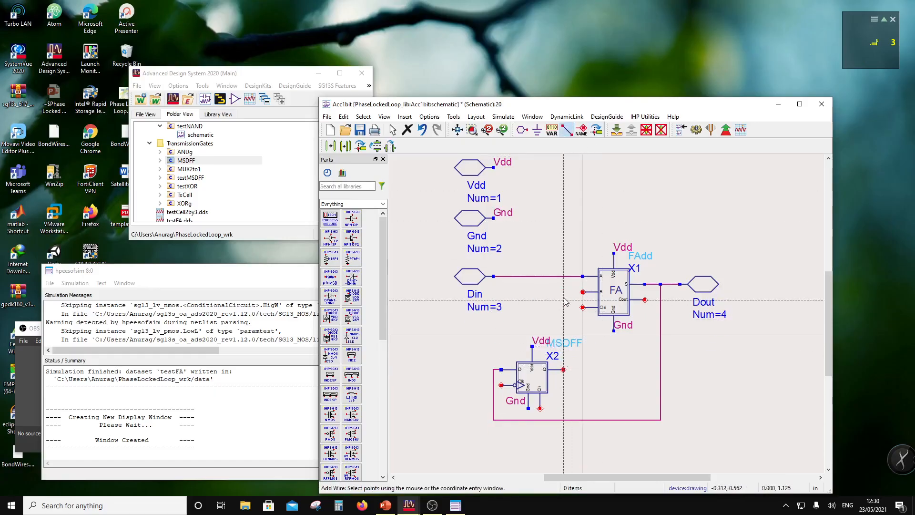
click(583, 291)
click(564, 370)
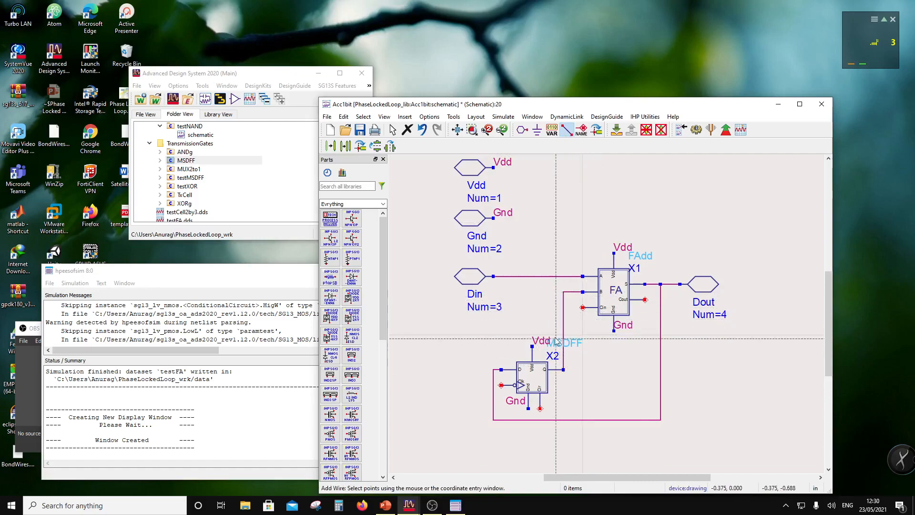
key(Escape)
click(541, 375)
key(F5)
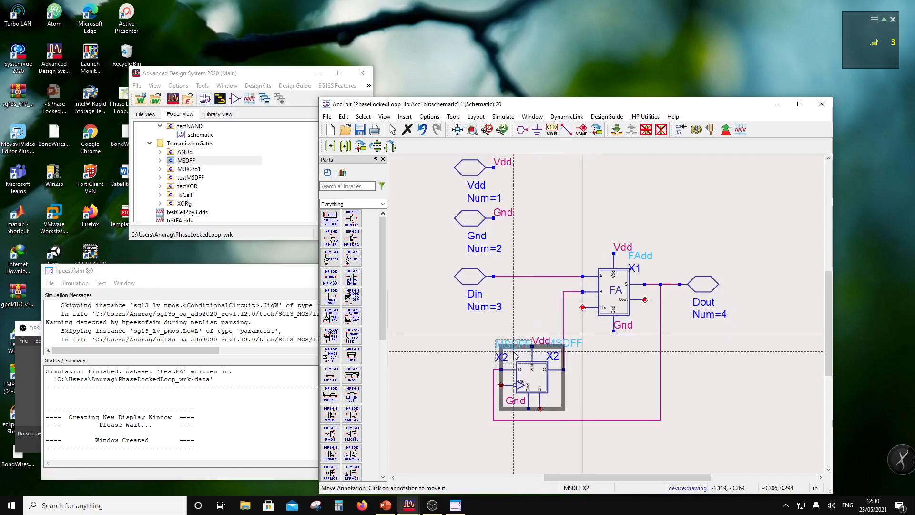
click(505, 351)
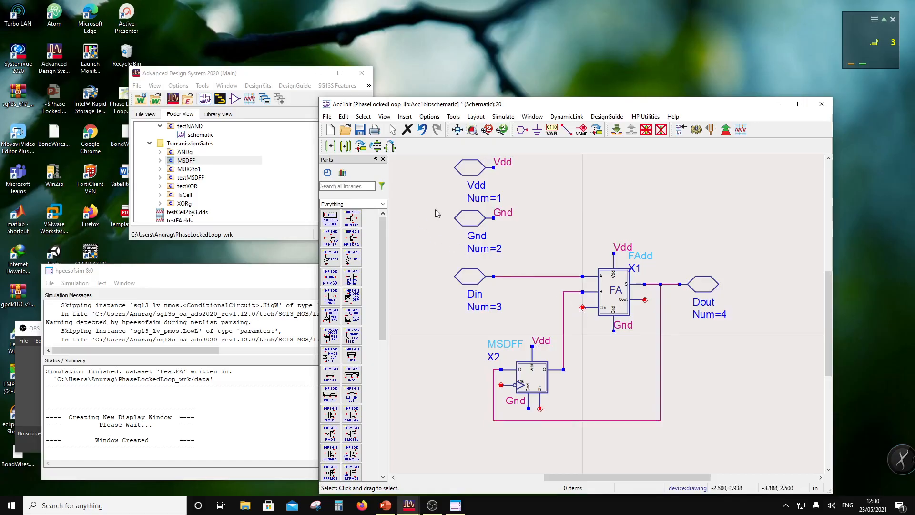
- Place an upright Cin pin (Num 5) to the right of flip-flop X2
click(523, 130)
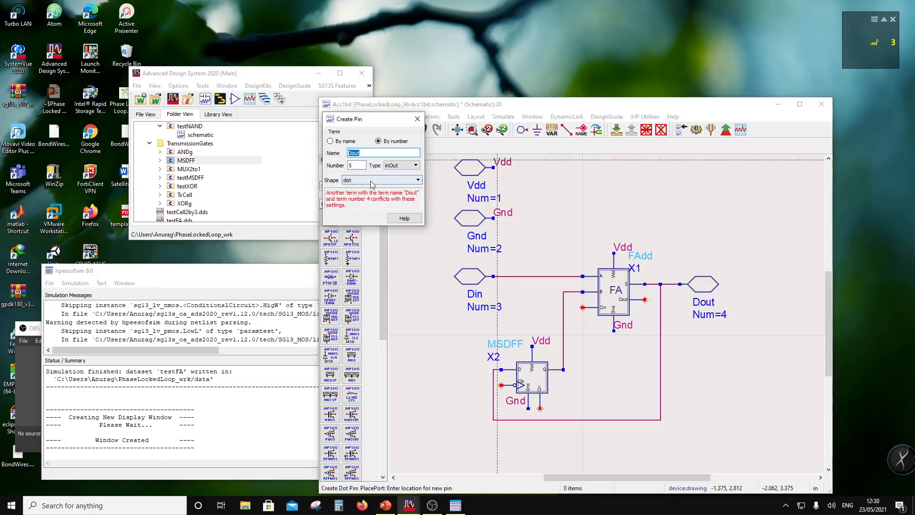
text(Cin)
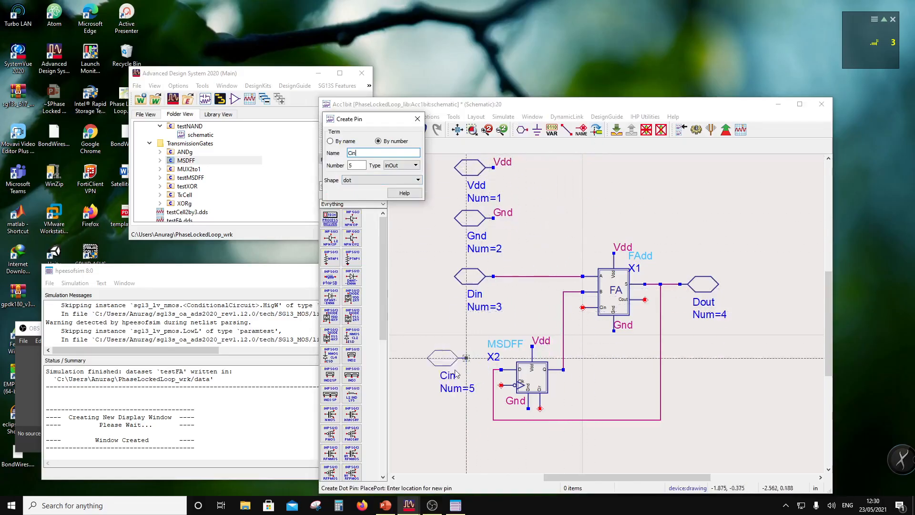
click(36, 343)
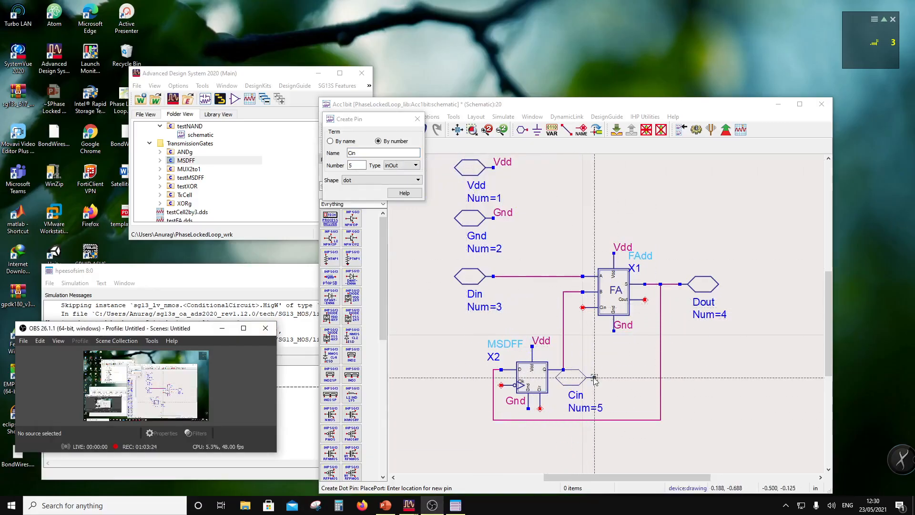
click(597, 129)
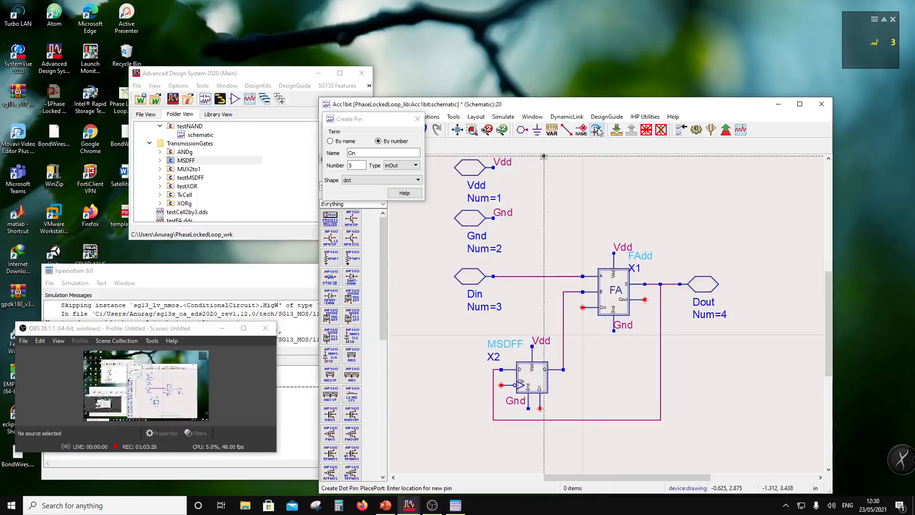
click(583, 351)
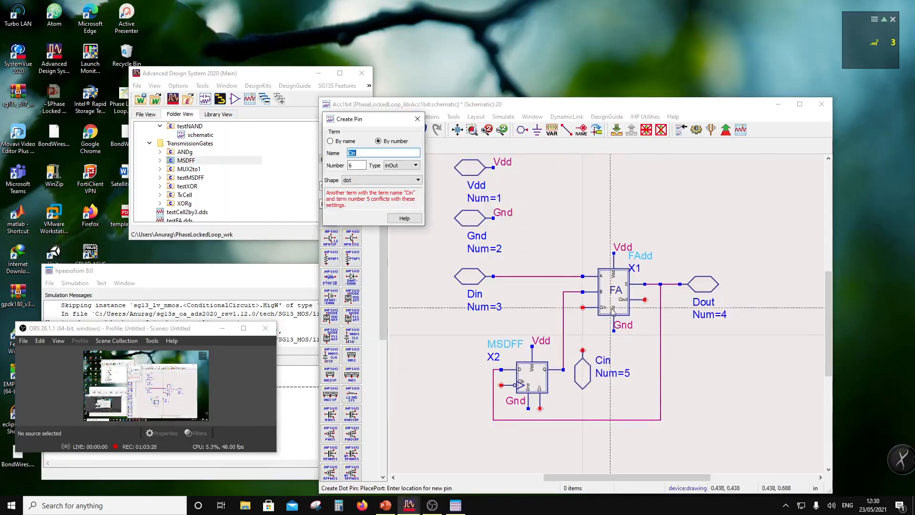
key(ctrl+w)
- Wire the Cin pin to the full adder's Cin input
click(583, 351)
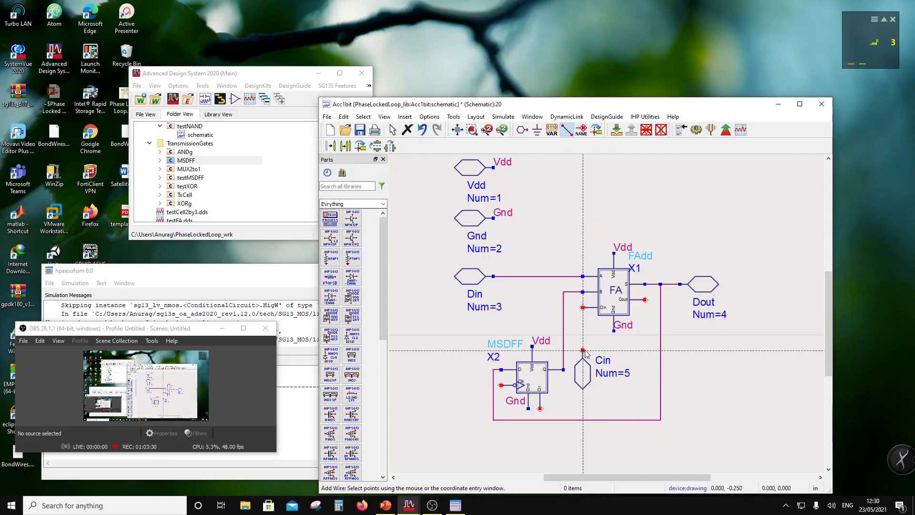
click(583, 308)
key(Escape)
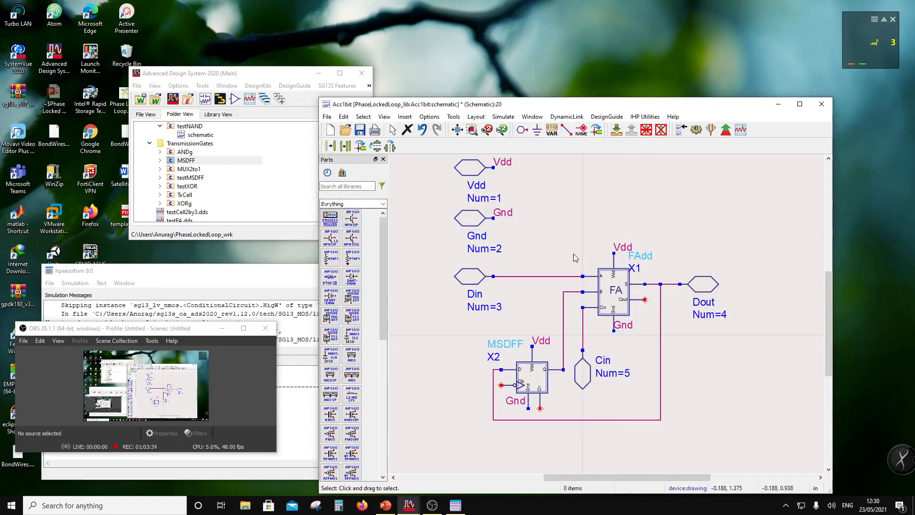
- Add a Cout pin (Num 6) above the full adder and wire it to the Cout output
click(523, 130)
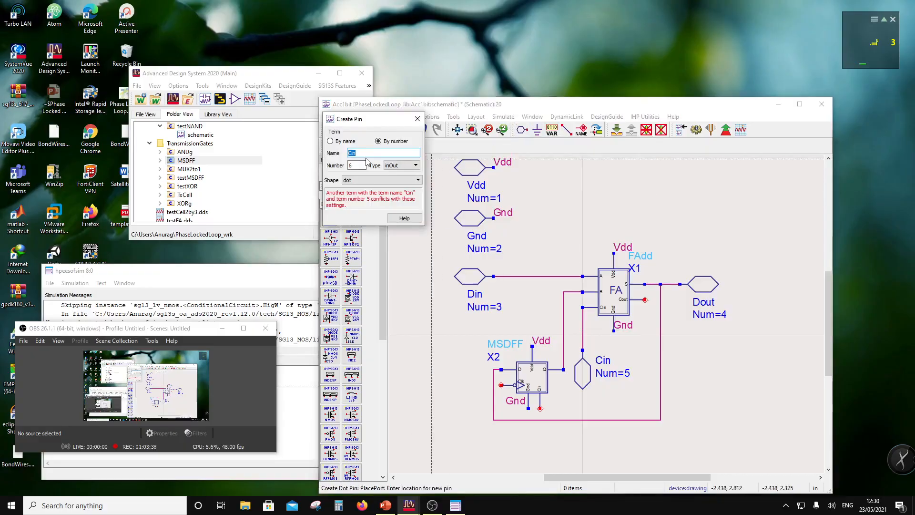
text(Cout)
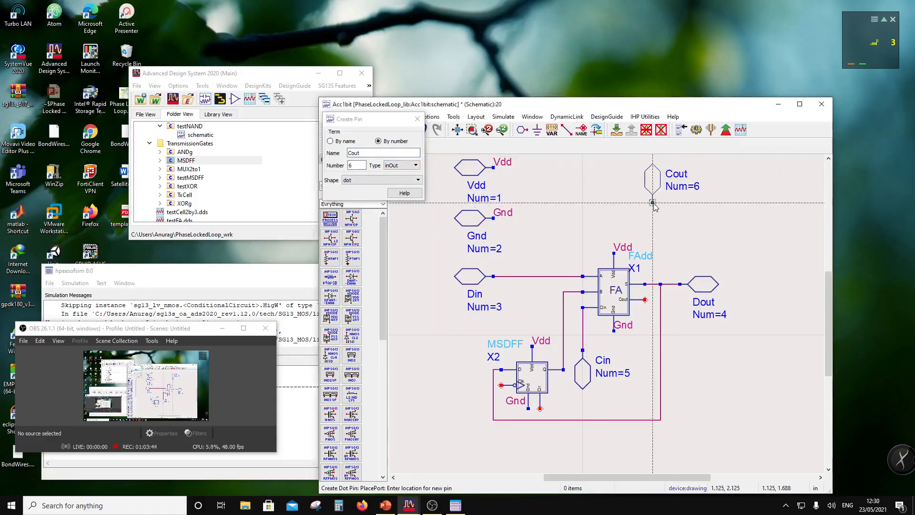
click(653, 203)
key(ctrl+w)
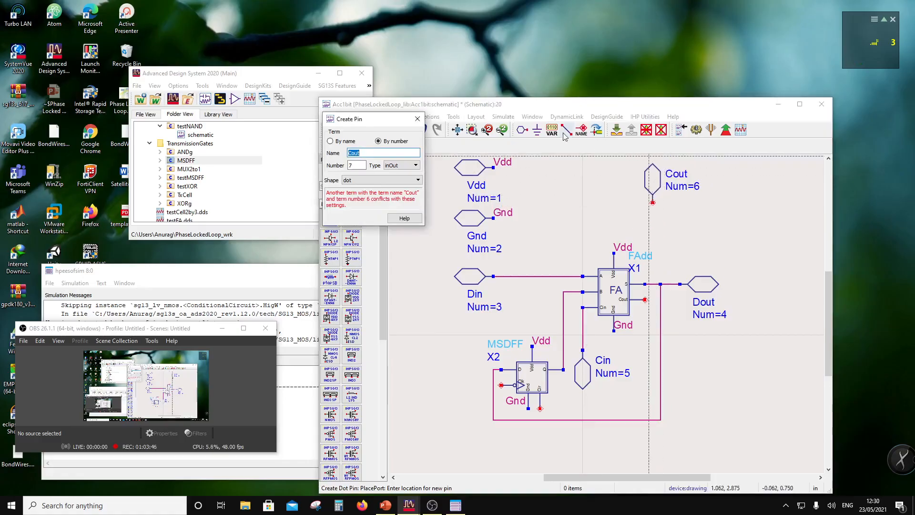
click(653, 203)
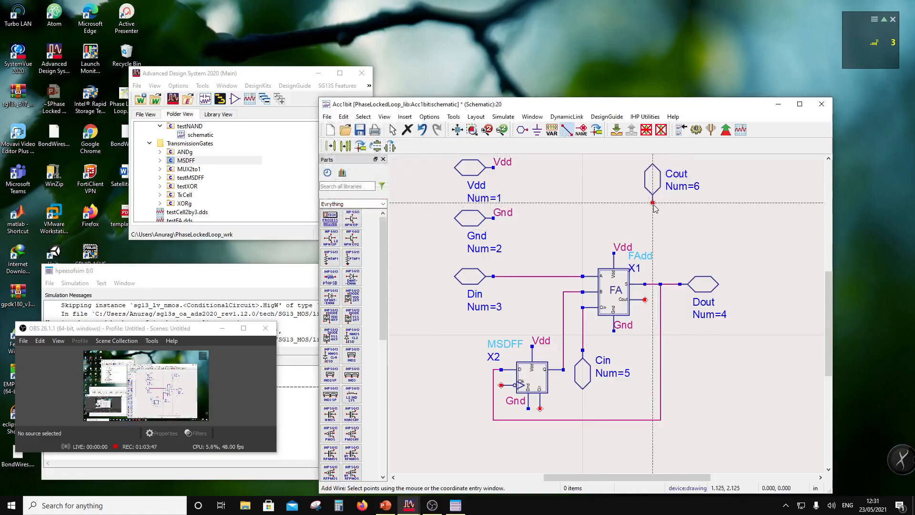
click(645, 299)
key(Escape)
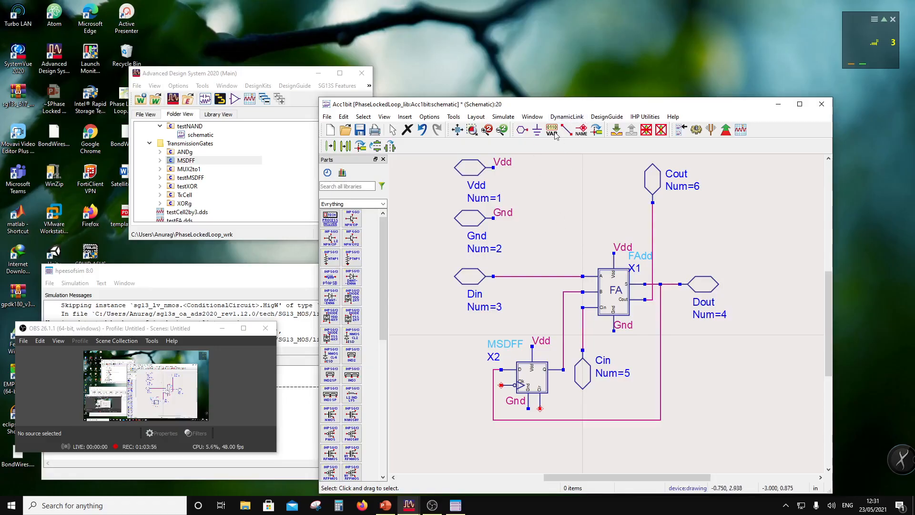
- Place a Clk pin (Num 7) left of X2 and wire it to the flip-flop's clock input
click(525, 131)
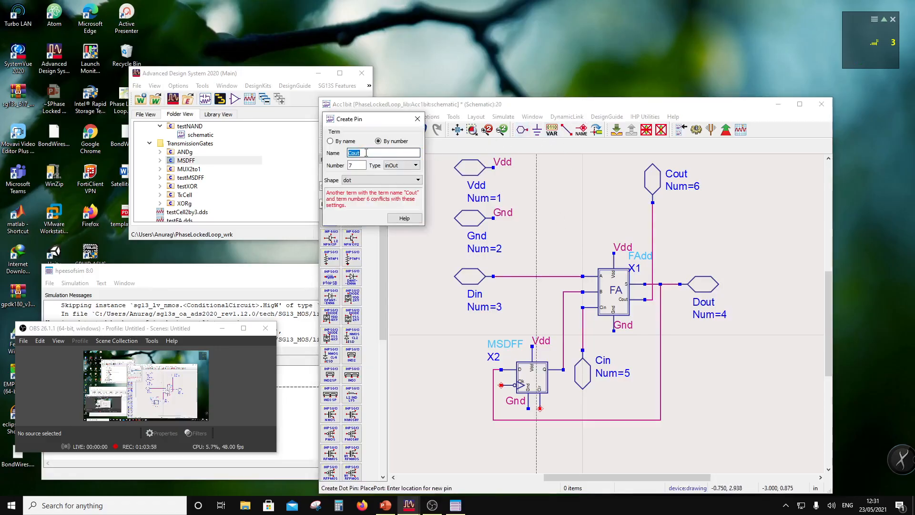
text(Clk)
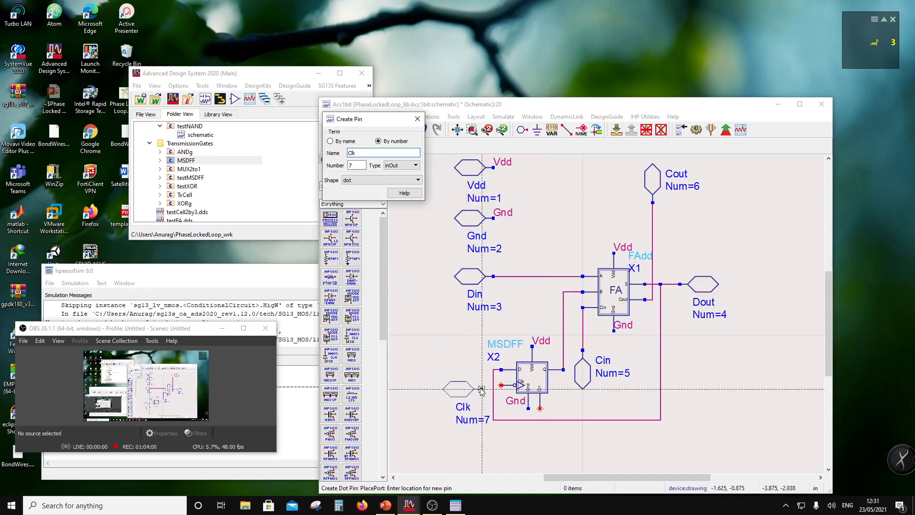
click(481, 385)
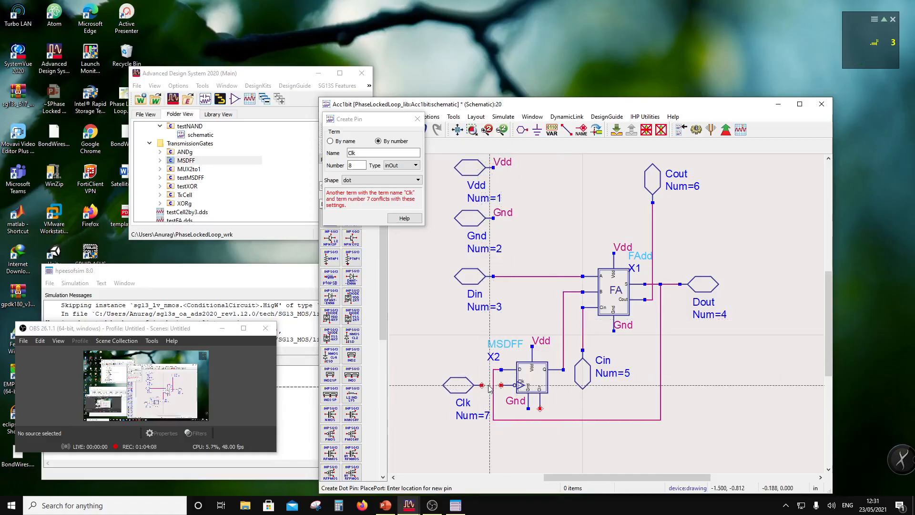
key(Escape)
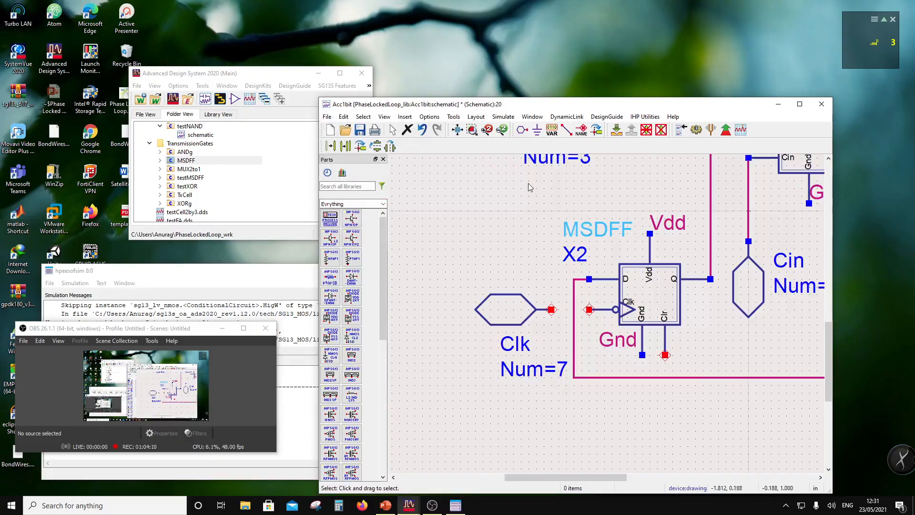
click(567, 129)
click(551, 310)
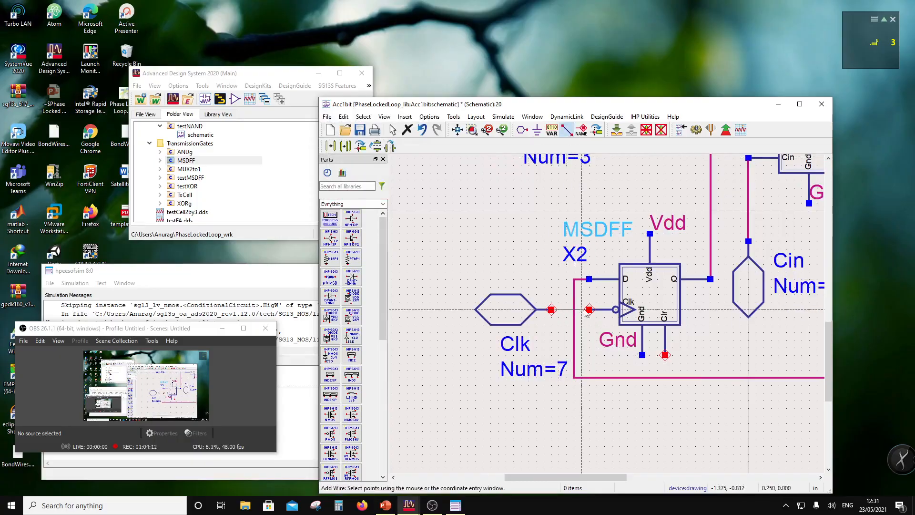
click(590, 310)
key(Escape)
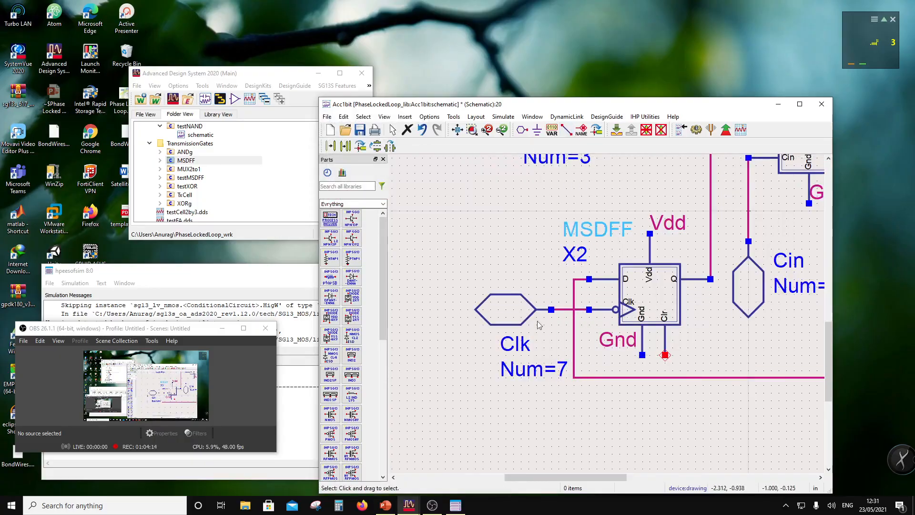
scroll(538, 322, down, 3)
scroll(766, 289, up, 2)
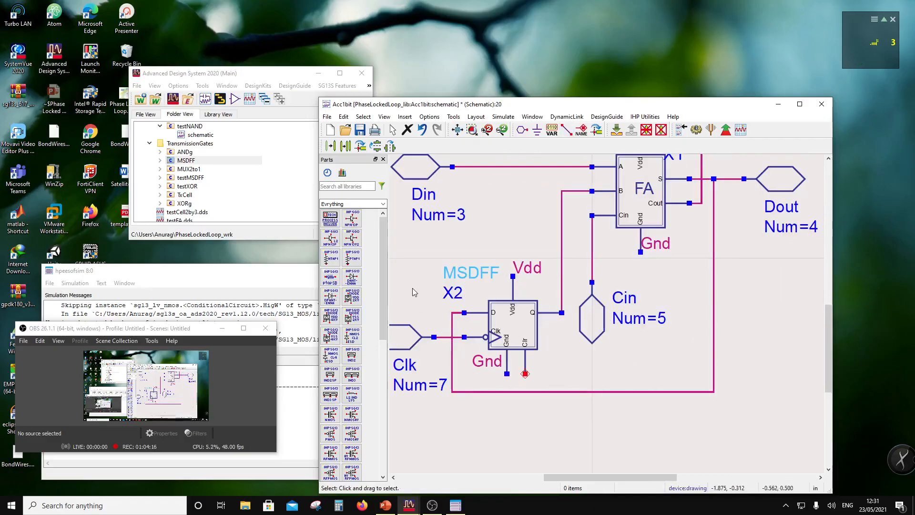
- Add a Clr pin (Num 8) below X2, wire it to the clear input, and save the schematic
click(522, 129)
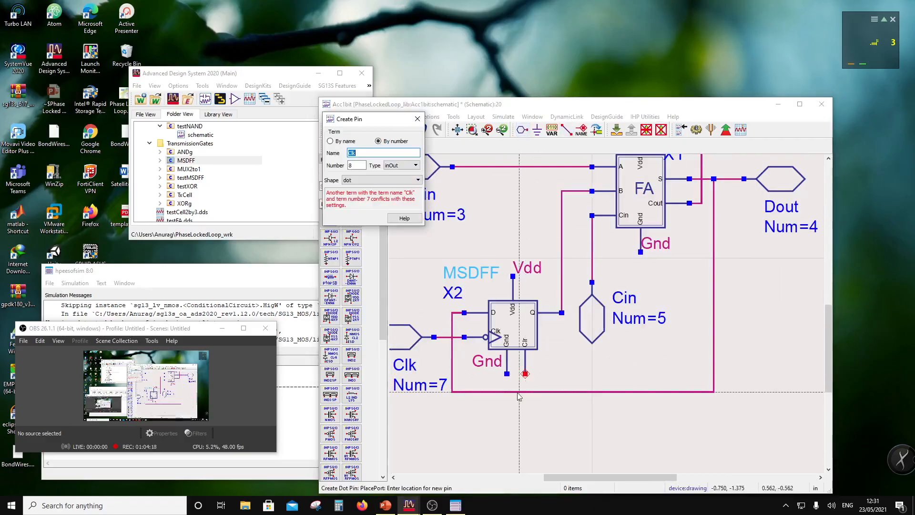
text(C)
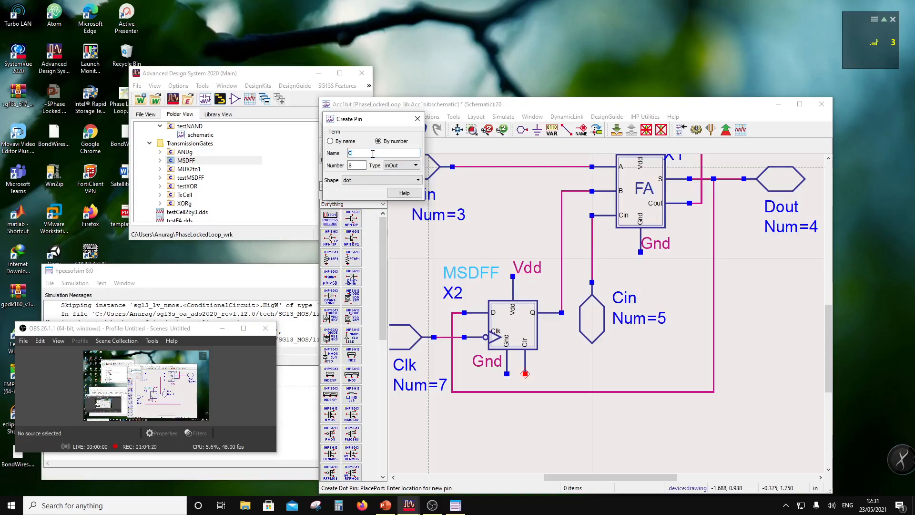
text(lr)
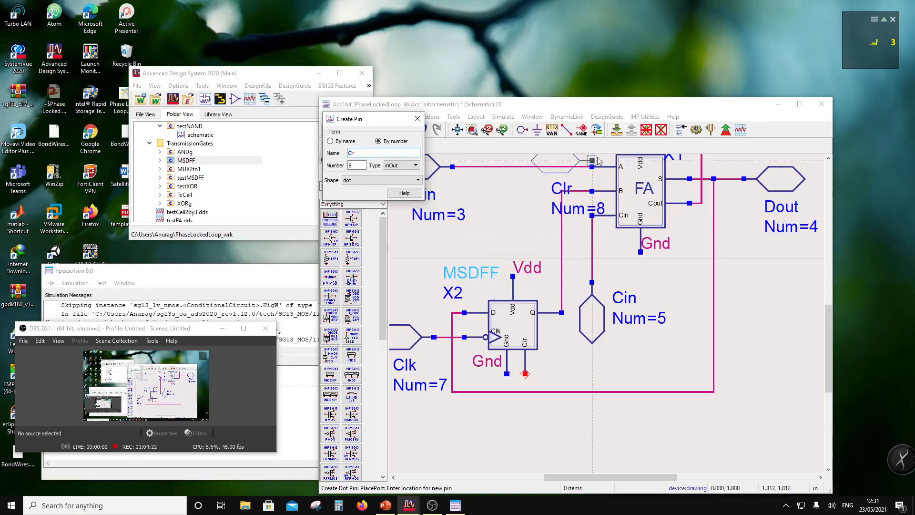
click(526, 404)
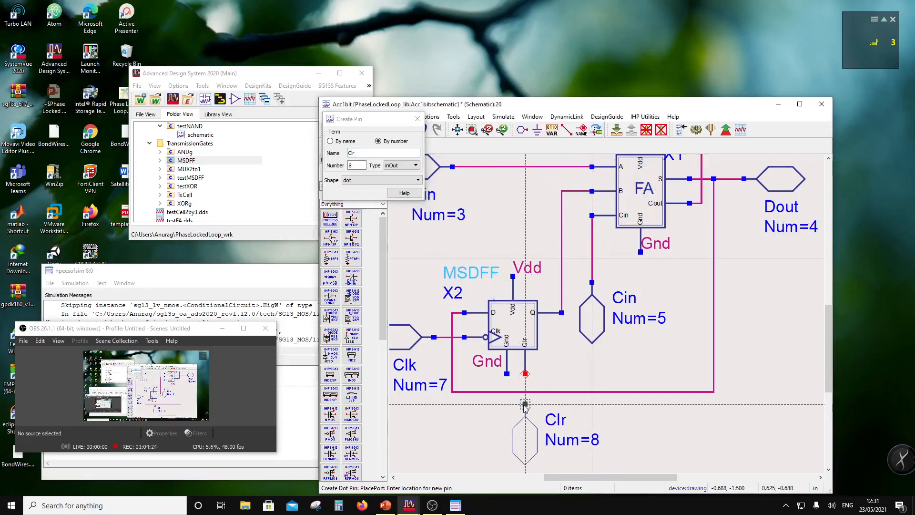
click(567, 129)
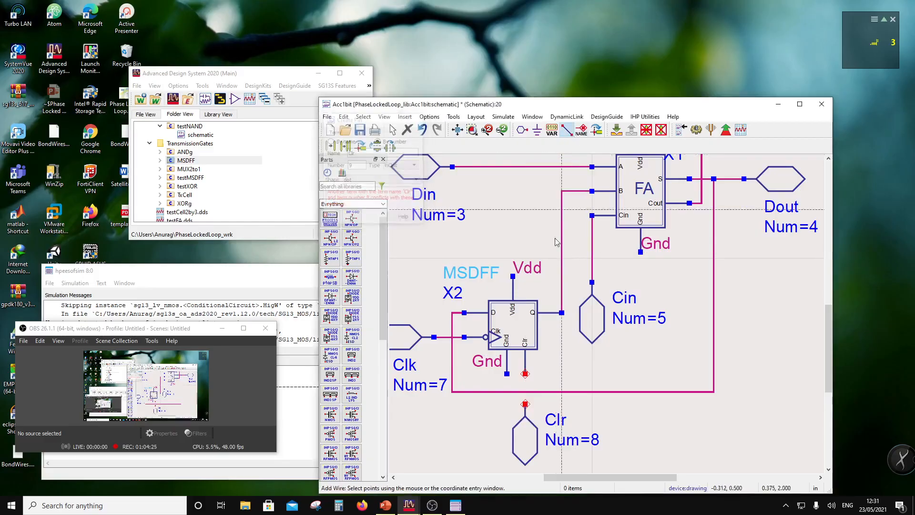
click(525, 374)
click(525, 405)
key(Escape)
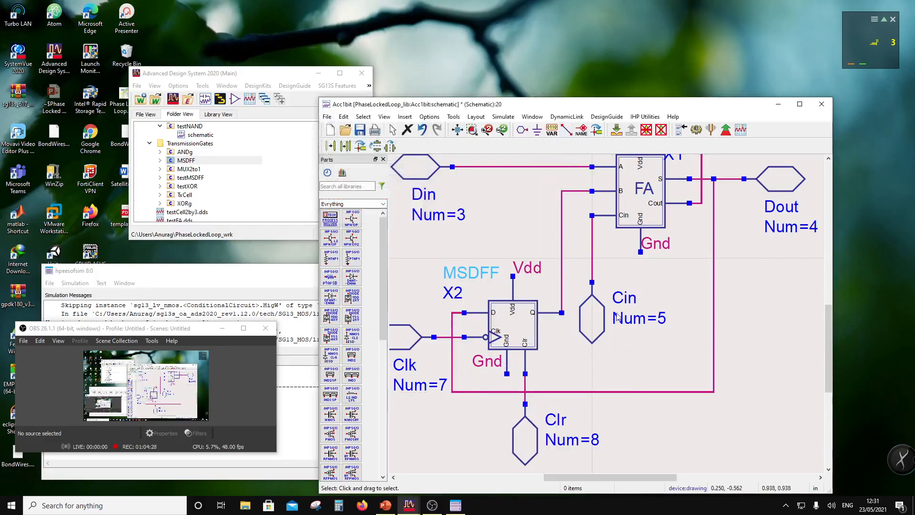
scroll(615, 329, down, 2)
scroll(612, 316, down, 1)
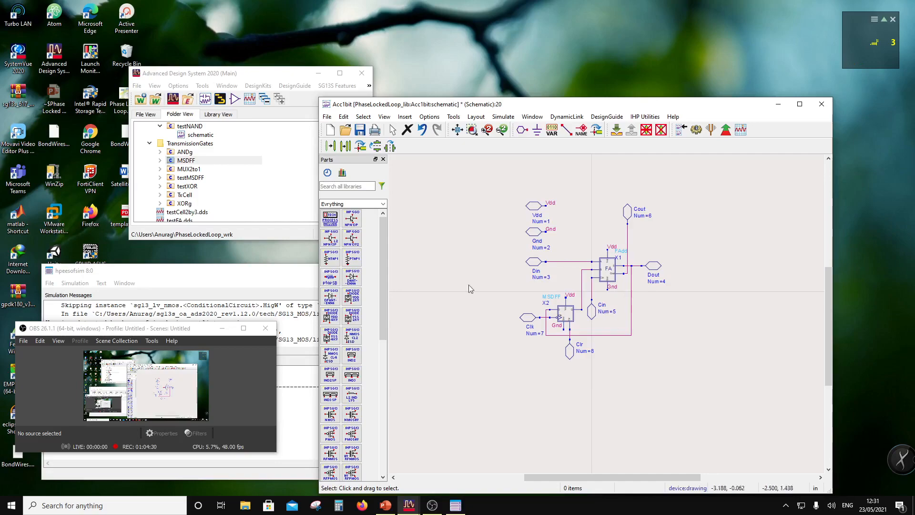
click(360, 131)
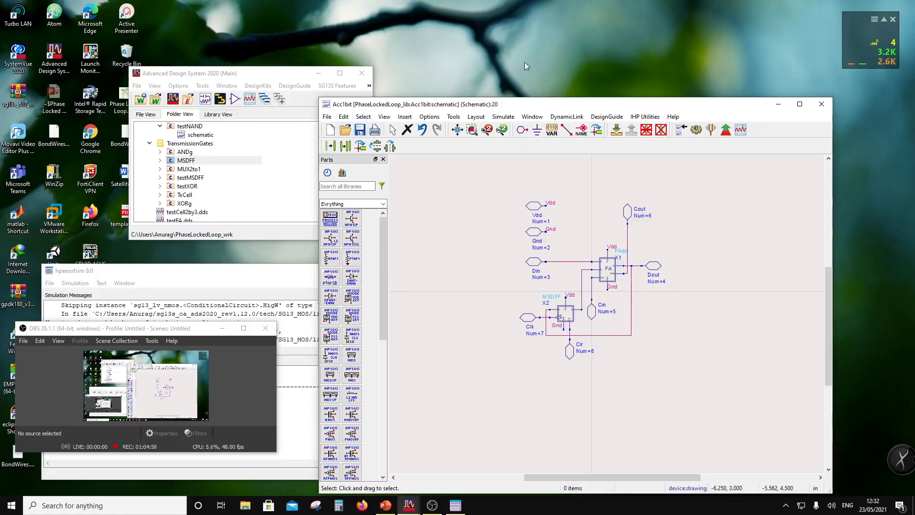
- Close the schematic and create a new symbol view for Acc1bit under SigmaDeltaBlks
click(822, 104)
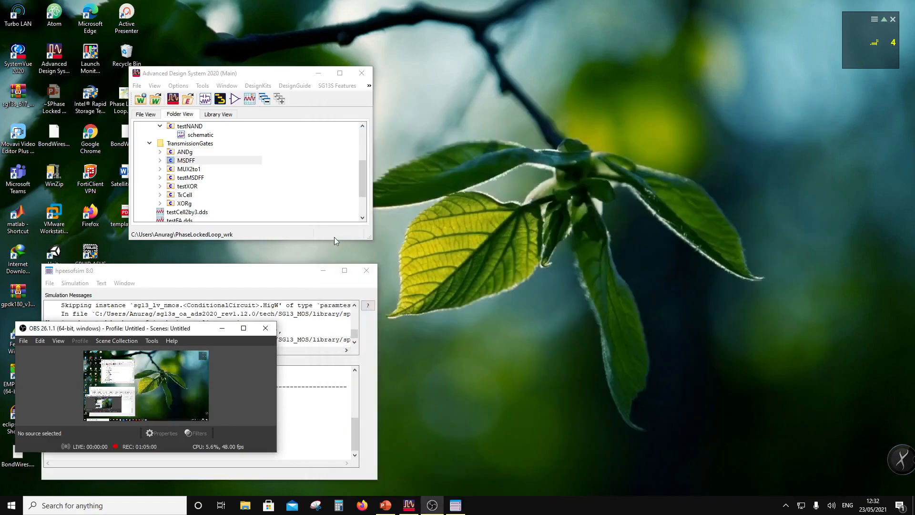
scroll(231, 145, up, 3)
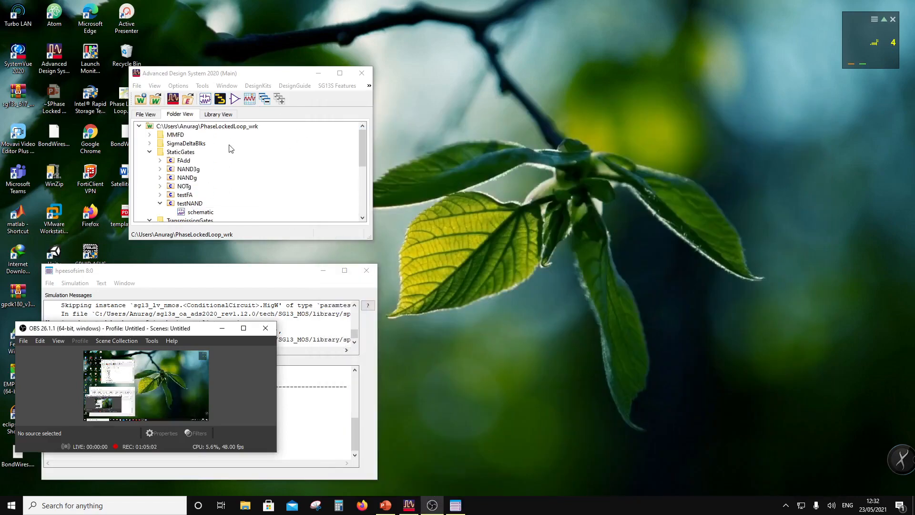
click(149, 135)
click(150, 135)
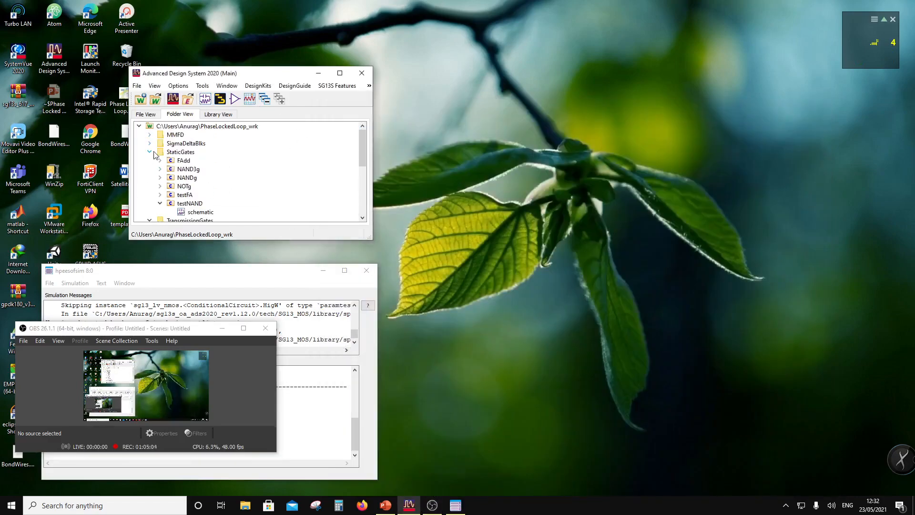
click(149, 143)
right_click(175, 152)
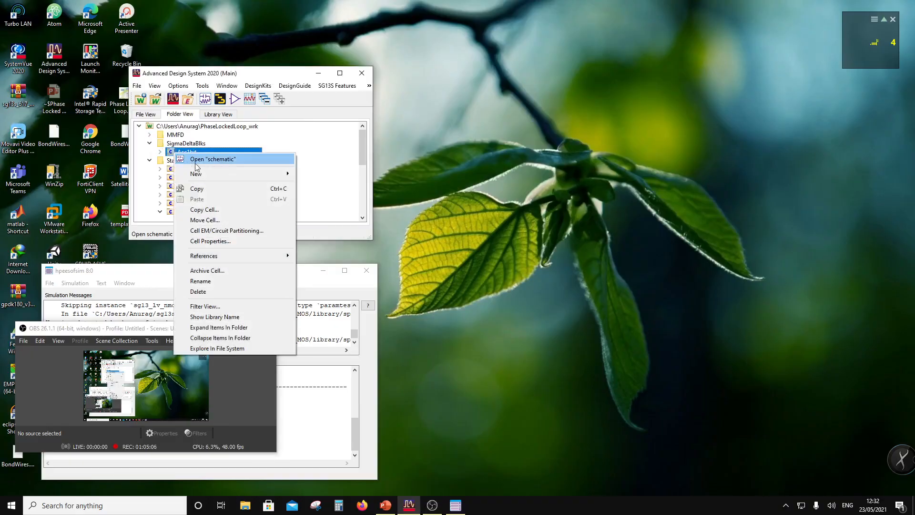
mouse_move(202, 175)
click(321, 196)
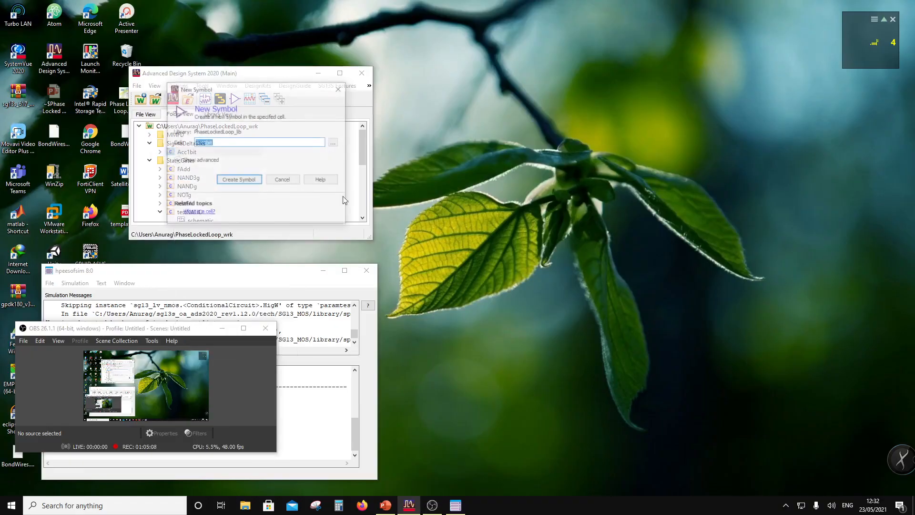
click(225, 181)
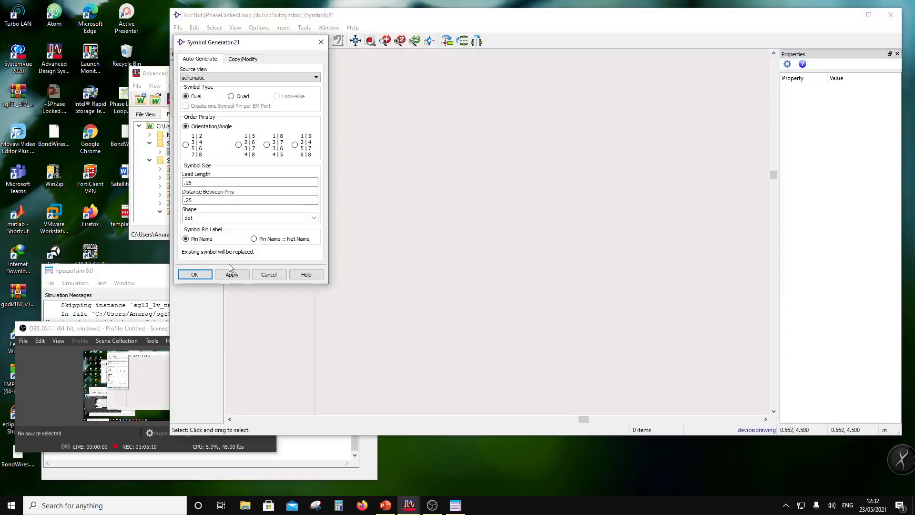
- Generate the dual Acc1bit symbol with default orientation, then select pin 1 with its Vdd label
click(194, 275)
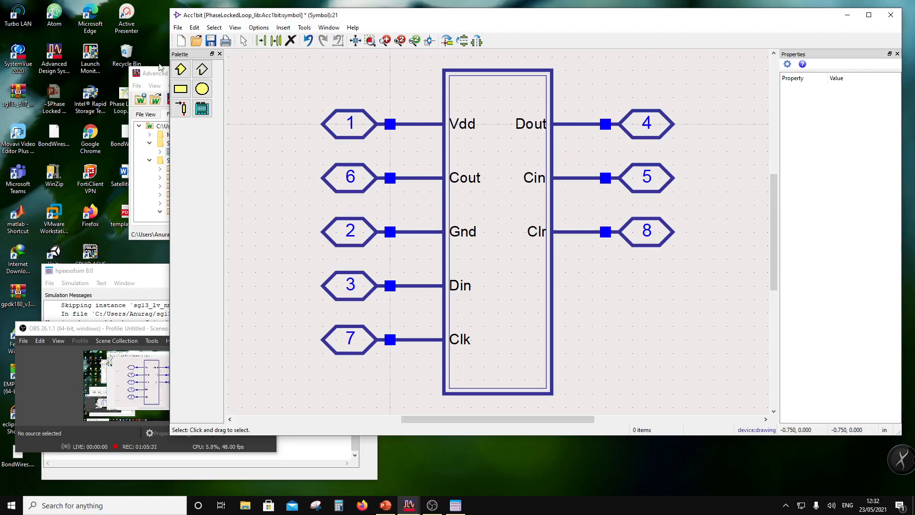
scroll(417, 224, down, 2)
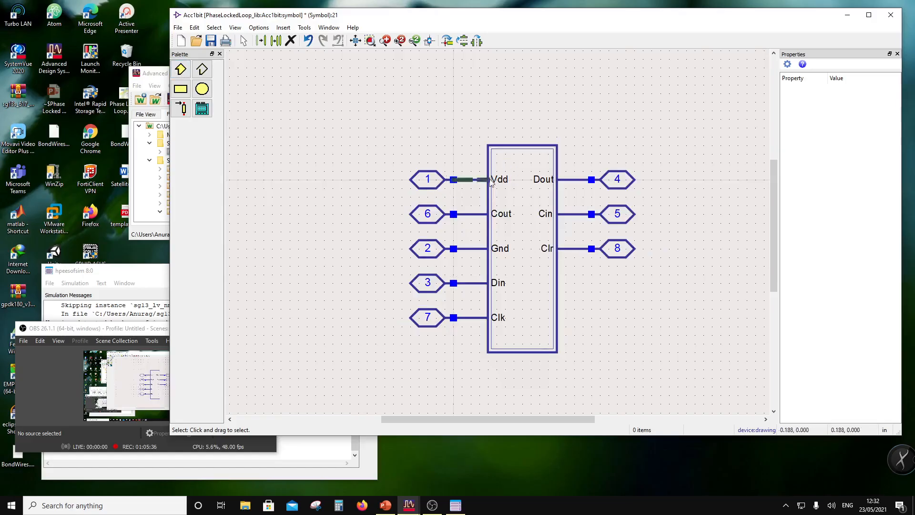
drag(399, 167, 516, 206)
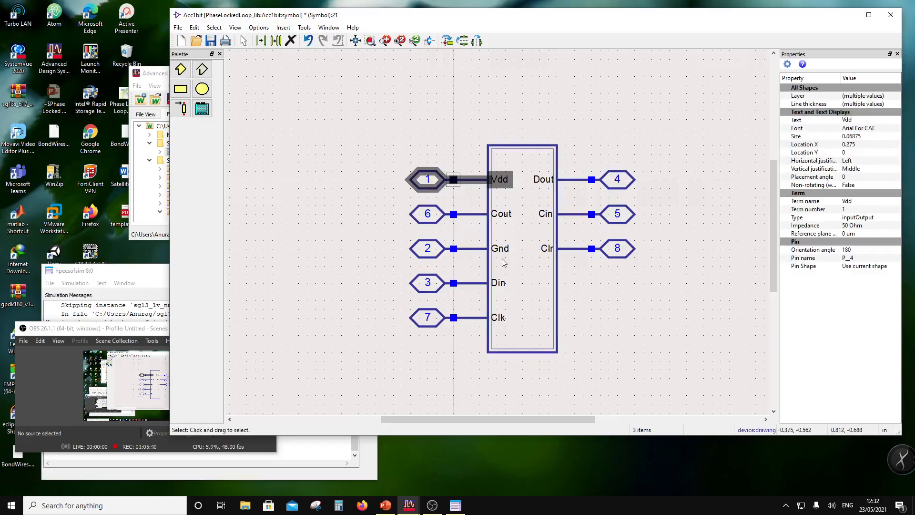
- Rotate and mirror the Vdd and Cout pins, then move them above the symbol box
click(392, 160)
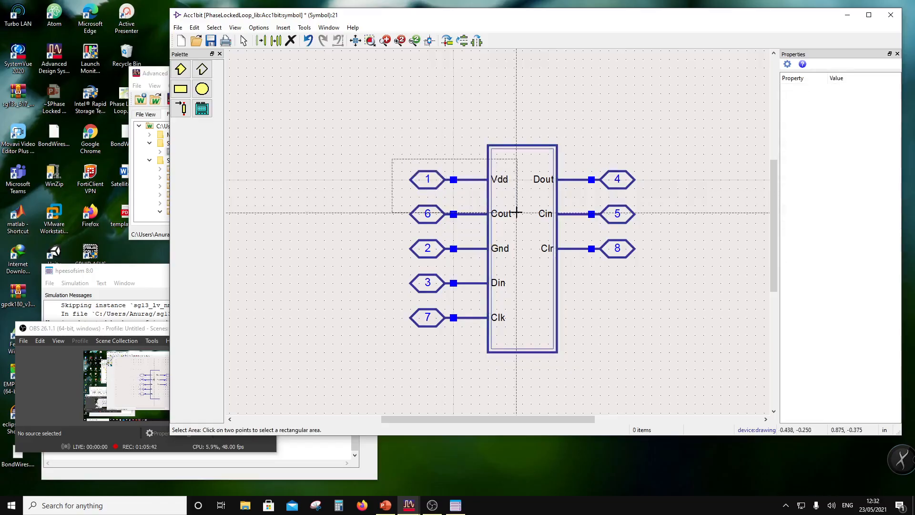
click(516, 224)
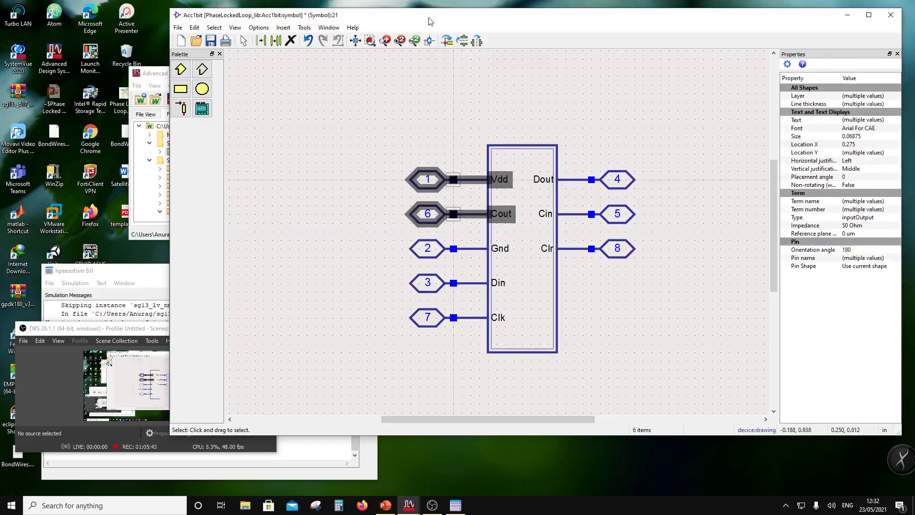
click(447, 41)
click(462, 42)
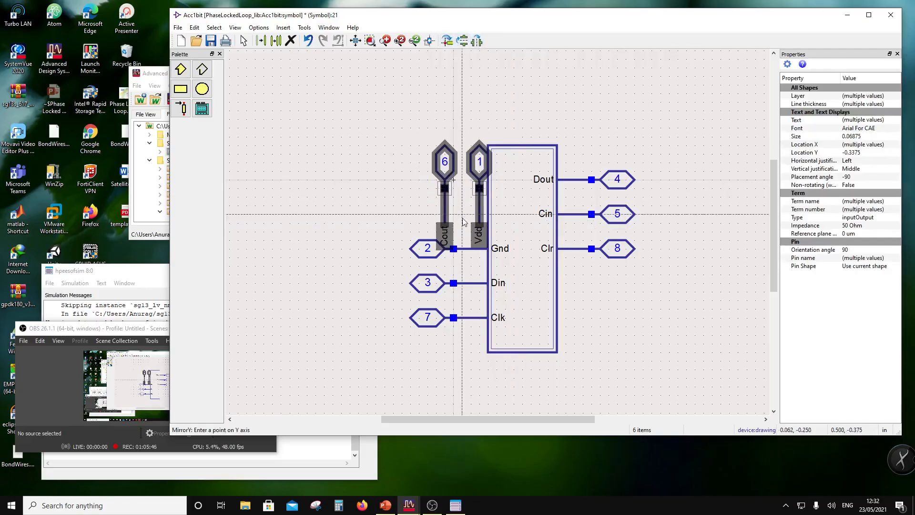
click(475, 201)
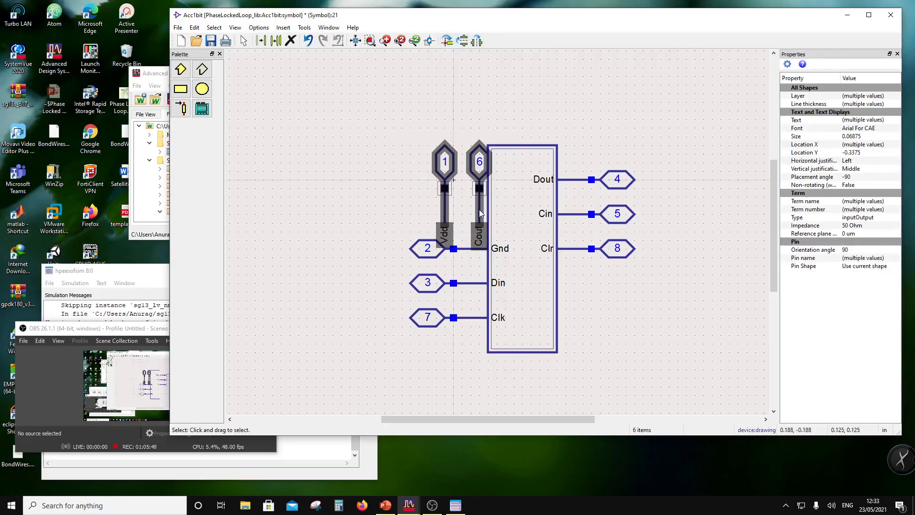
drag(480, 214, 540, 134)
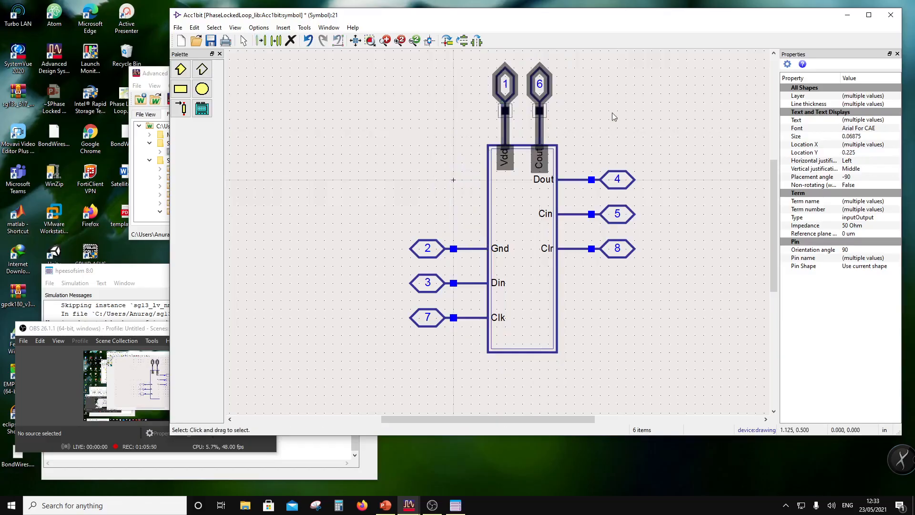
click(592, 170)
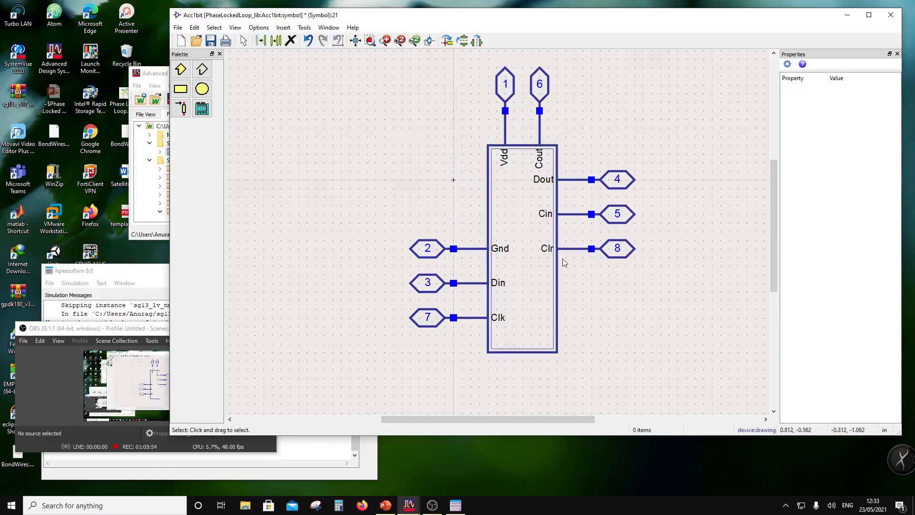
- Rotate the Clr and Gnd pins vertical and place them side by side below the box
drag(664, 262, 539, 241)
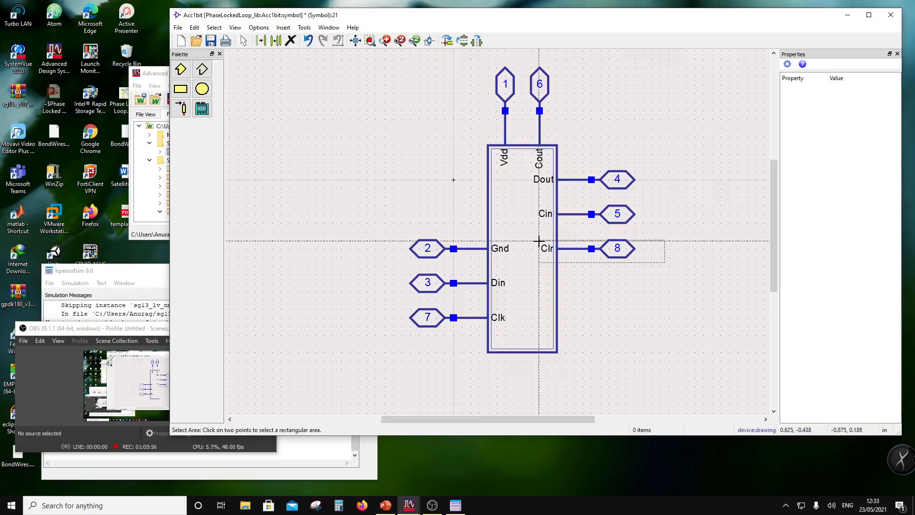
click(539, 241)
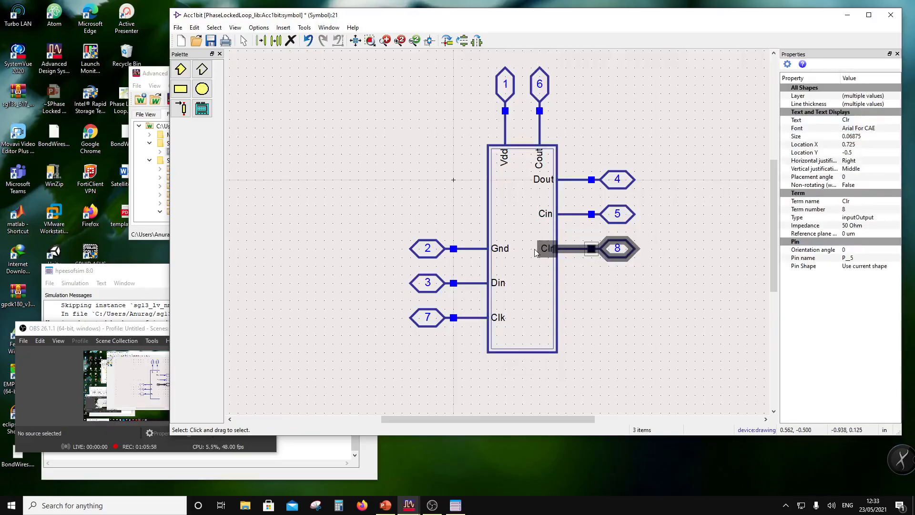
click(447, 41)
drag(588, 268, 690, 379)
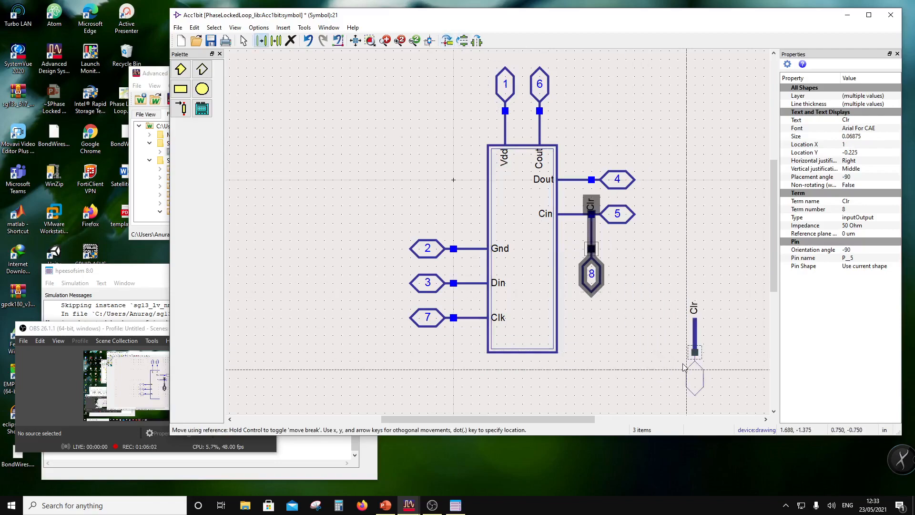
click(453, 249)
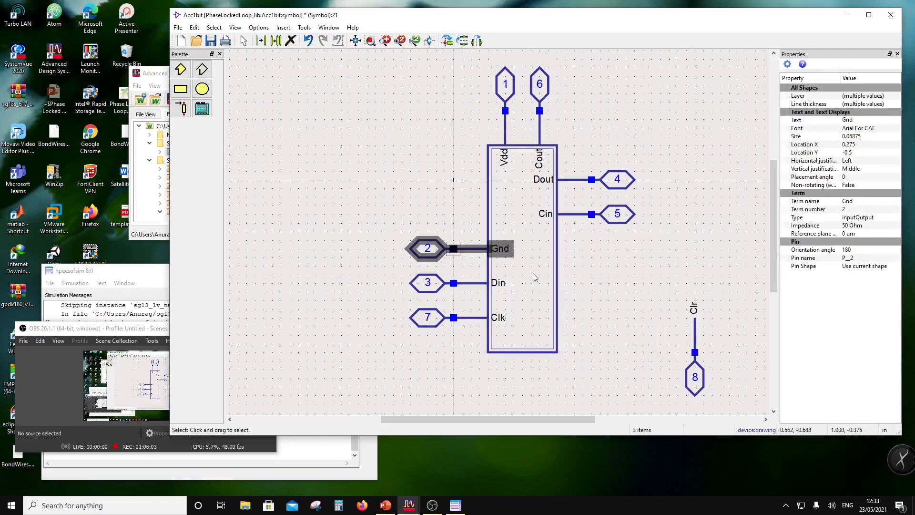
click(453, 47)
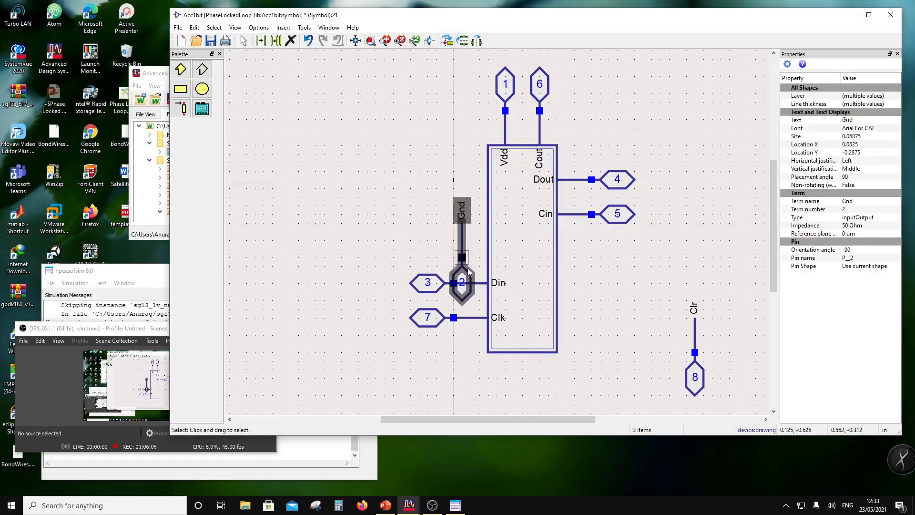
drag(471, 271, 668, 362)
click(599, 301)
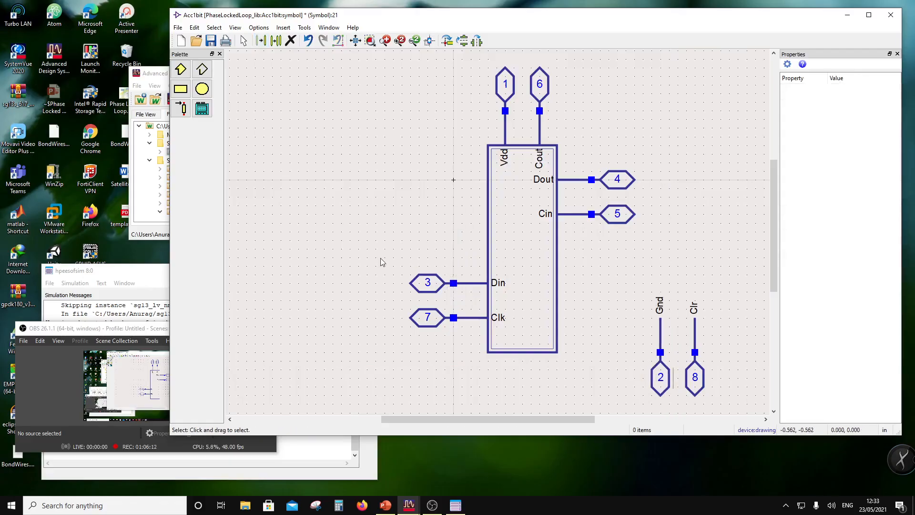
- Move the Din and Clk pins up and start pulling the box's bottom edge upward
drag(380, 259, 526, 337)
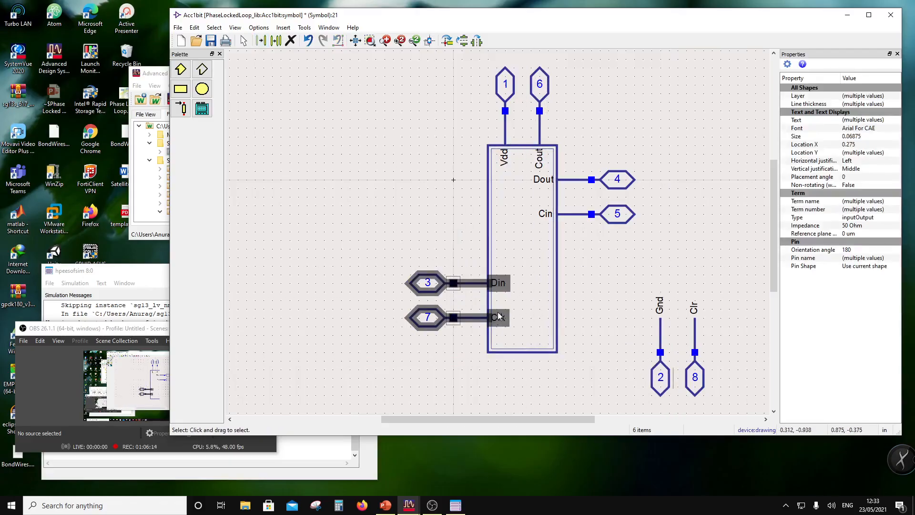
drag(480, 318, 482, 215)
click(593, 247)
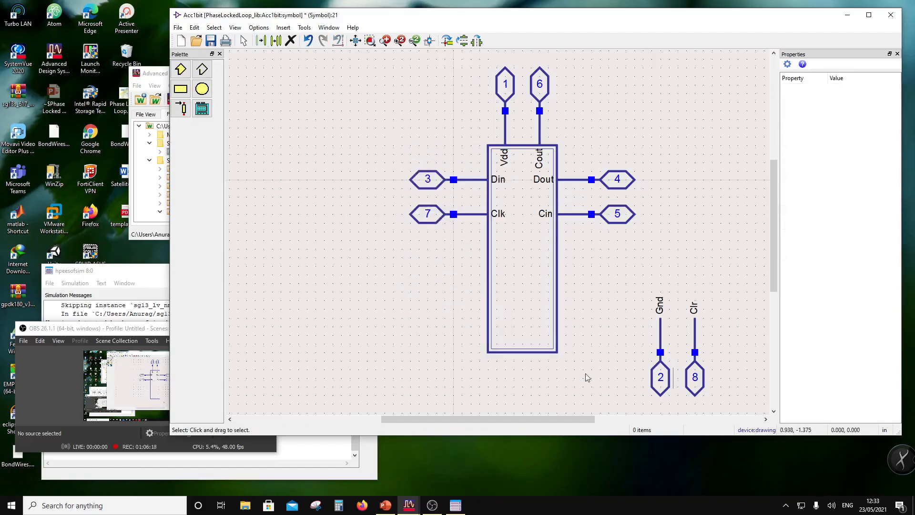
drag(586, 373, 474, 323)
drag(551, 352, 566, 248)
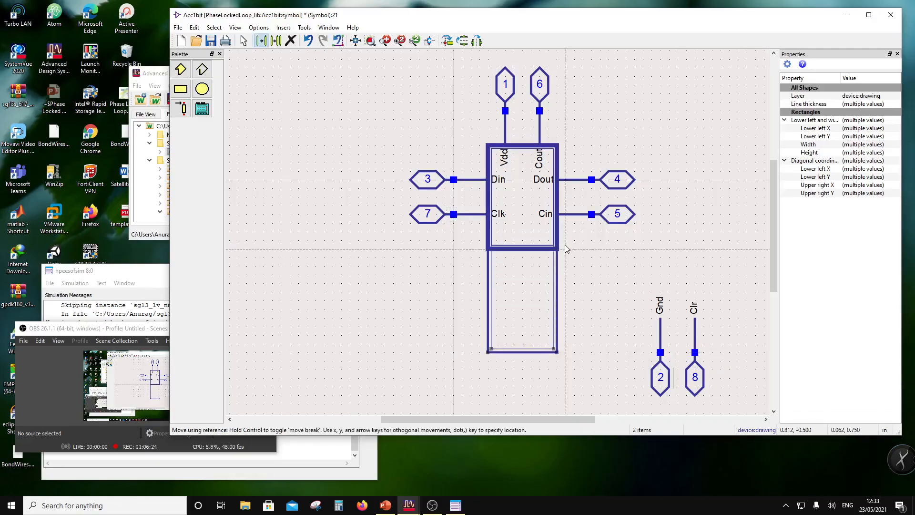
- Shorten the box to just below Clk and Cin, moving Vdd/Cout aside and repositioning the box
drag(566, 247, 566, 243)
click(591, 249)
drag(473, 133, 585, 173)
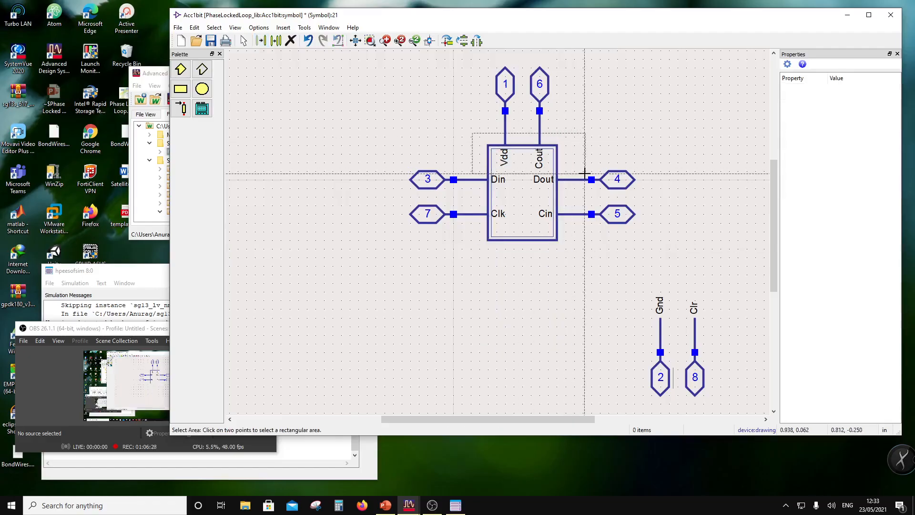
click(585, 173)
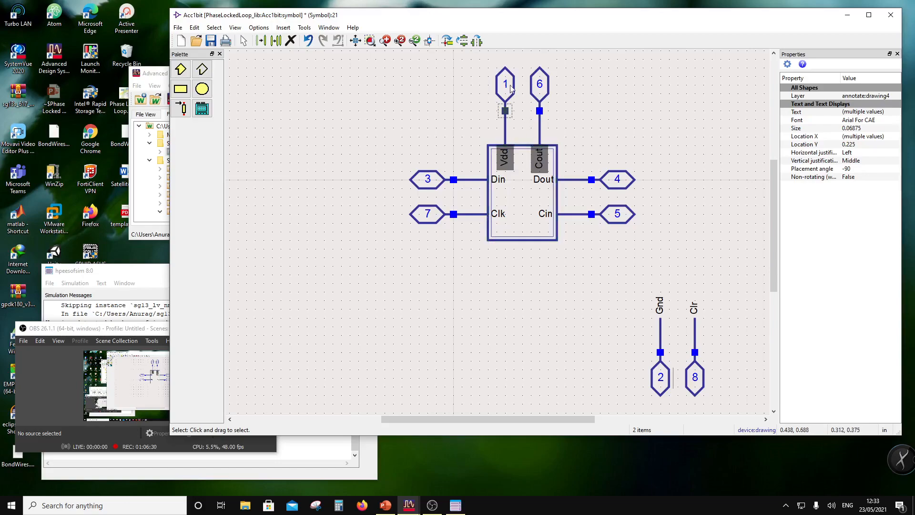
click(493, 60)
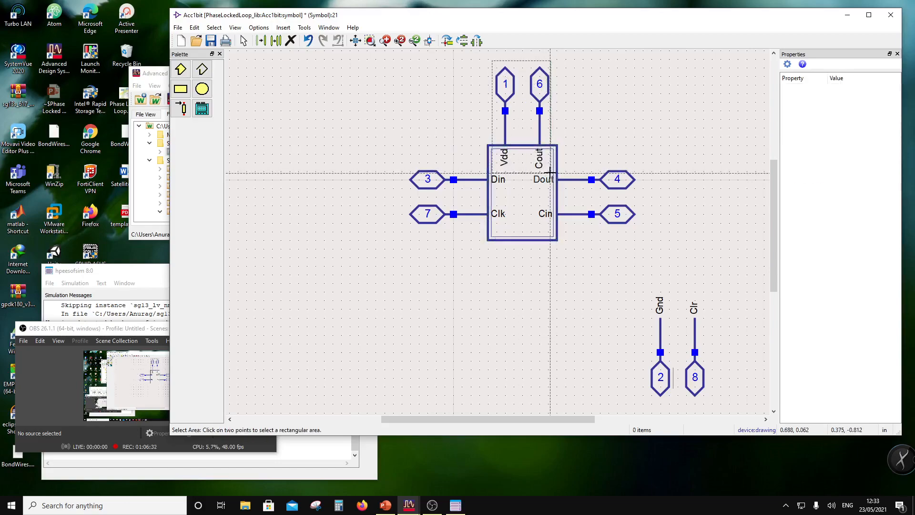
click(550, 171)
drag(541, 161, 653, 136)
click(527, 149)
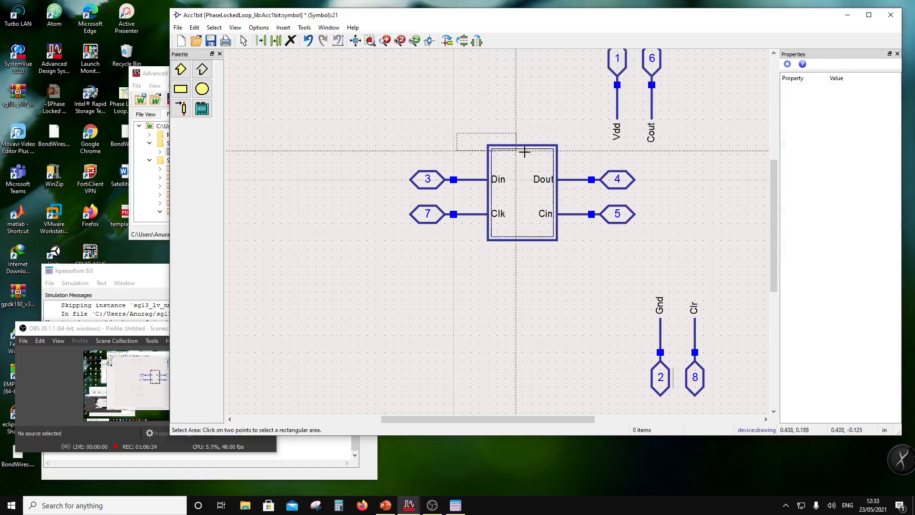
drag(563, 150, 557, 156)
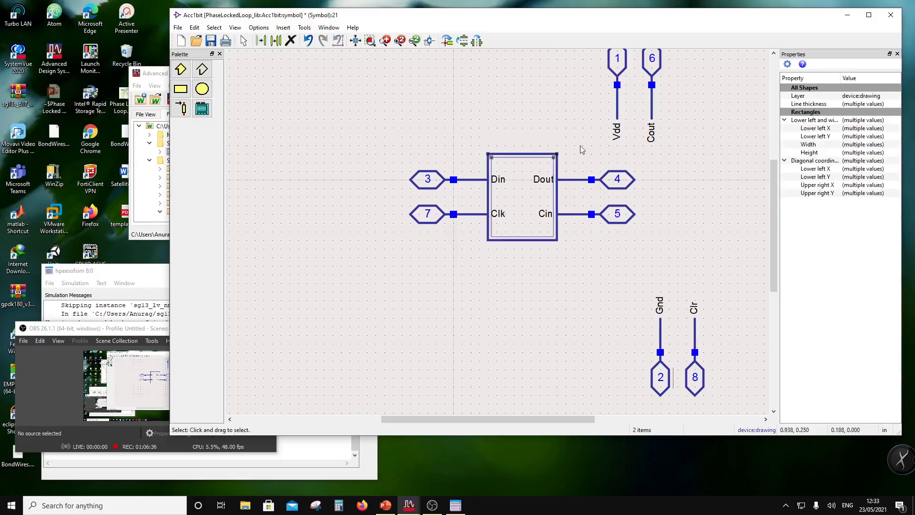
click(581, 147)
- Place the Gnd and Clr pins against the bottom edge of the box
mouse_move(626, 275)
mouse_down()
mouse_move(735, 399)
mouse_move(594, 339)
mouse_move(550, 308)
mouse_up()
click(735, 400)
click(615, 370)
scroll(574, 175, down, 2)
- Attach the Vdd and Cout pins to the top of the box and tuck pin labels inside
drag(471, 133, 590, 212)
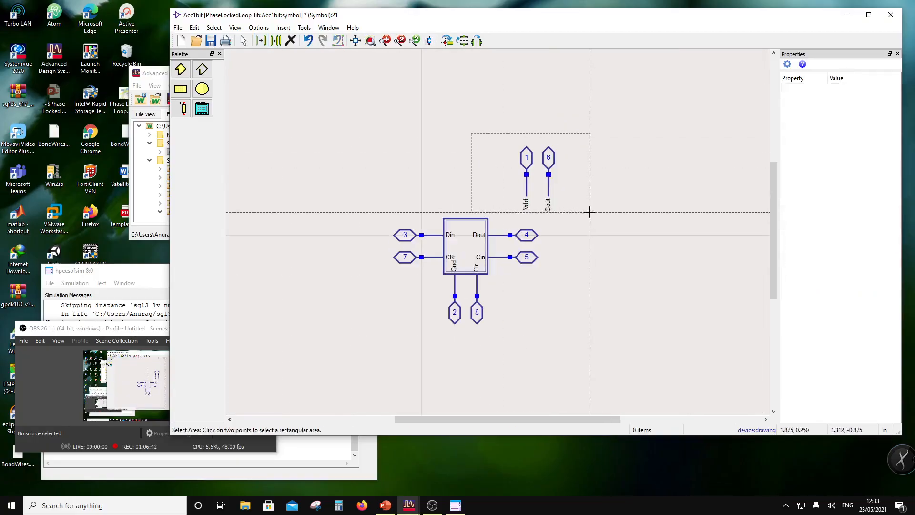
click(590, 212)
drag(541, 194, 478, 216)
click(515, 283)
scroll(455, 269, up, 1)
mouse_move(476, 249)
mouse_down()
mouse_move(491, 253)
mouse_move(472, 231)
mouse_up()
- Draw a medium-thickness clock triangle polyline at the Clk input
click(314, 116)
click(201, 70)
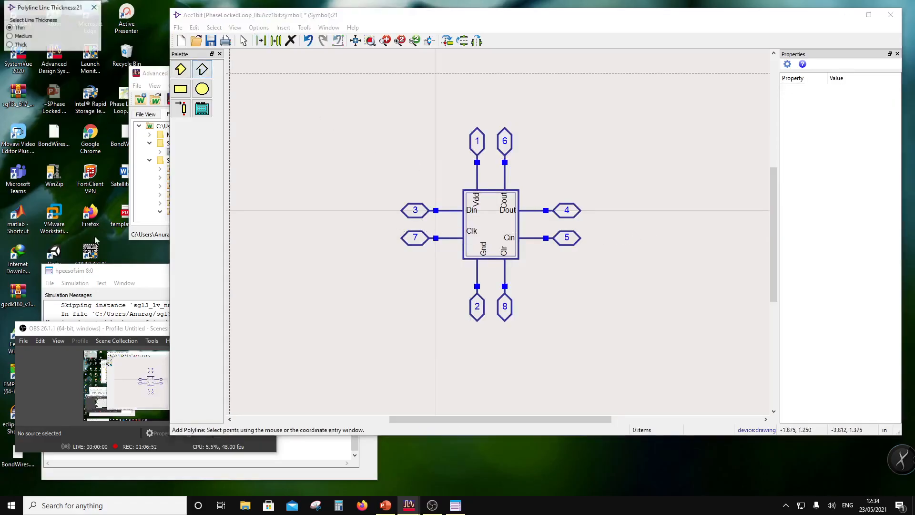
click(27, 38)
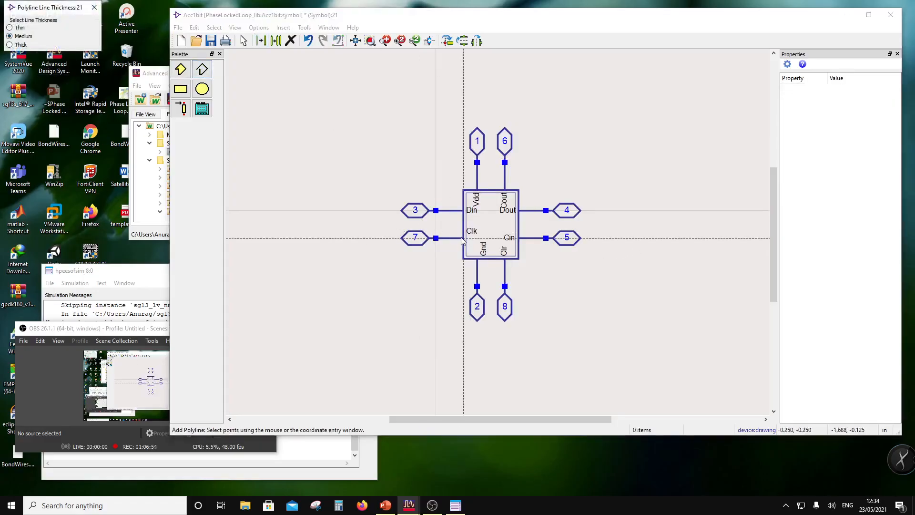
click(465, 232)
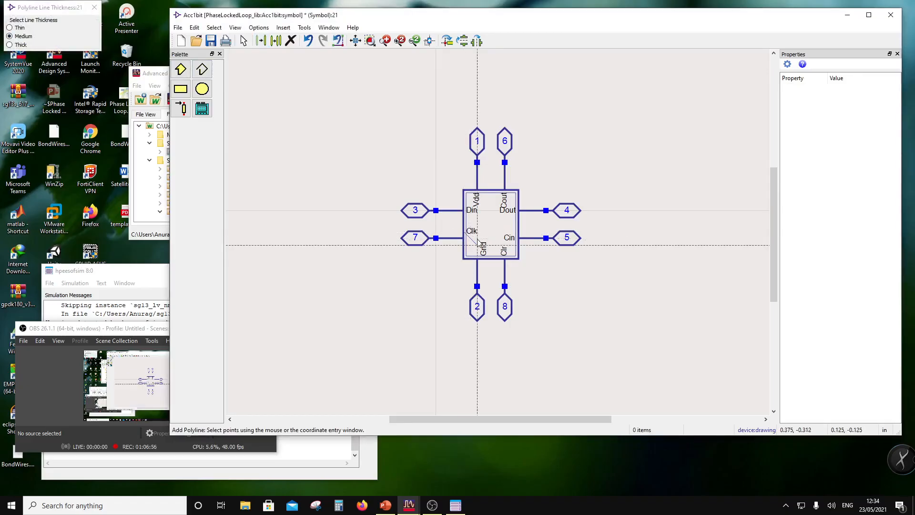
click(478, 238)
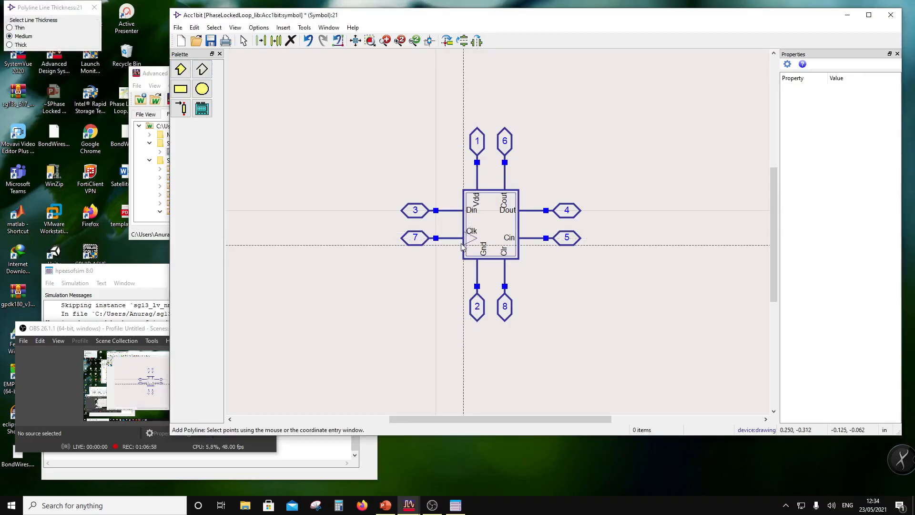
double_click(466, 245)
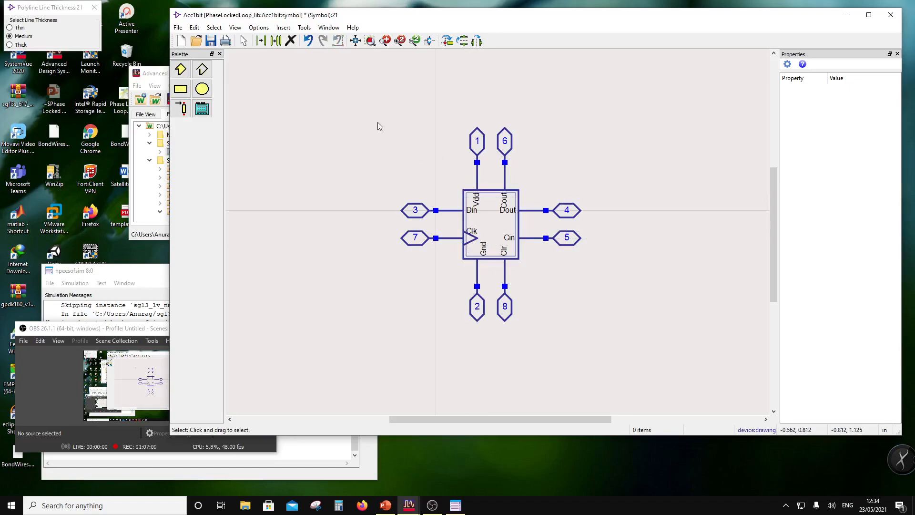
- Move the whole Acc1bit symbol up and left to recenter it on the origin
drag(364, 90, 613, 360)
drag(500, 260, 444, 247)
click(630, 319)
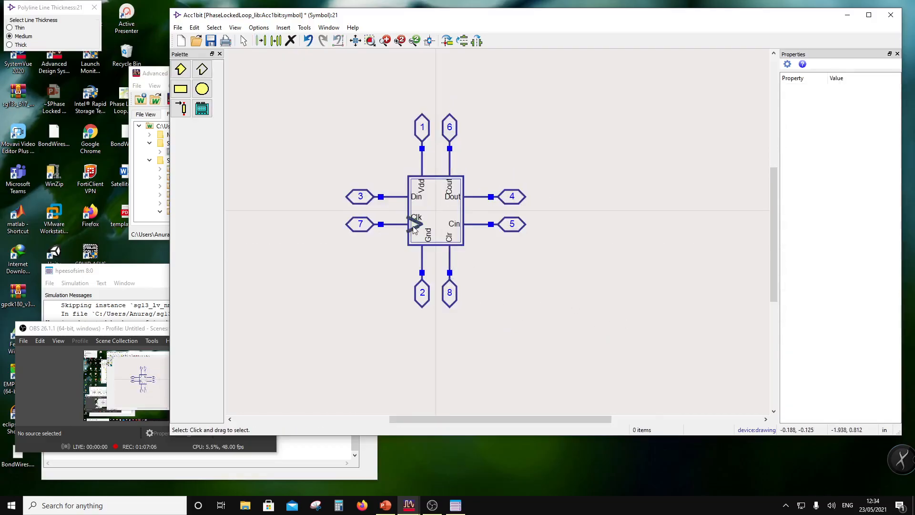
scroll(358, 221, up, 3)
- Turn off Snap Enabled and shorten the pin 7 wire to stop before the triangle
click(259, 27)
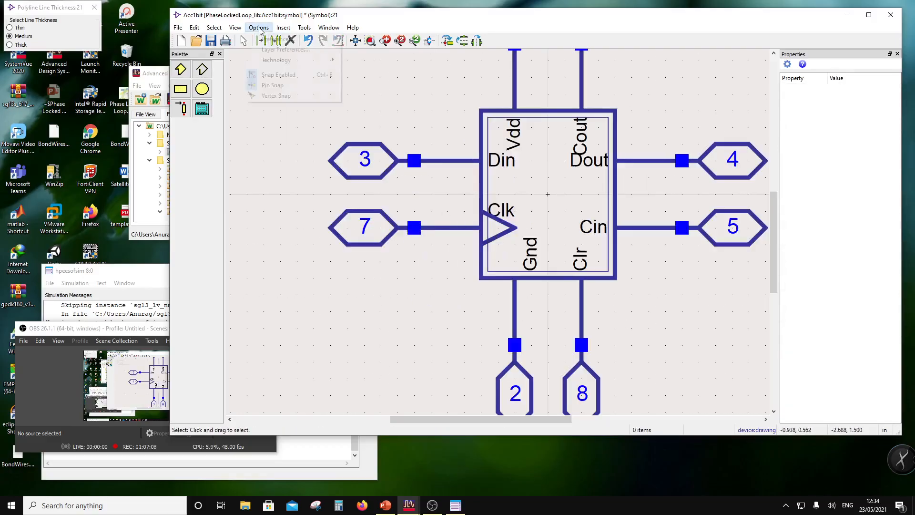
click(278, 75)
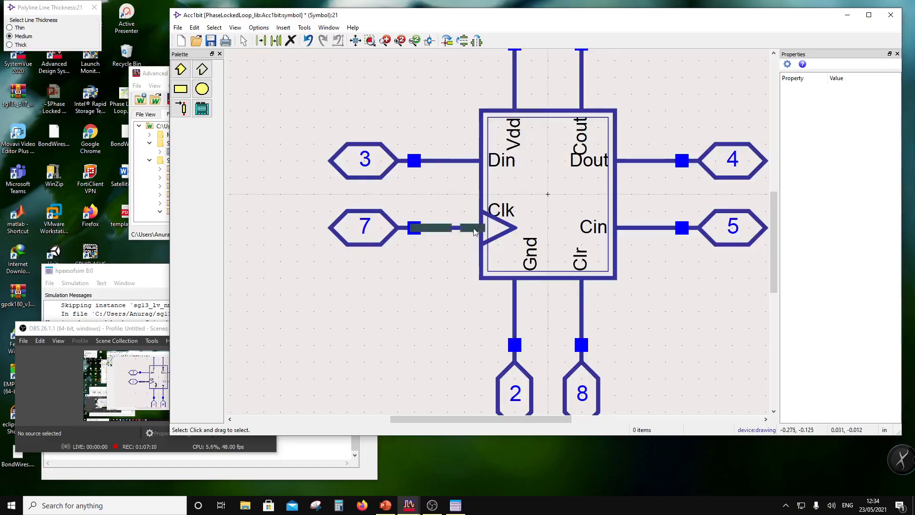
click(477, 228)
drag(481, 228, 462, 228)
click(454, 280)
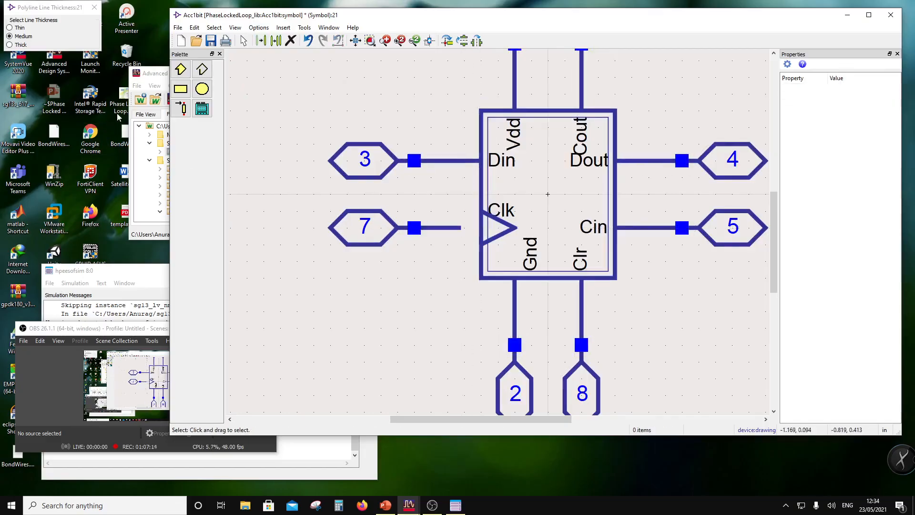
- Draw a medium-thickness circle and place it as an inversion bubble at the Clk input
click(202, 89)
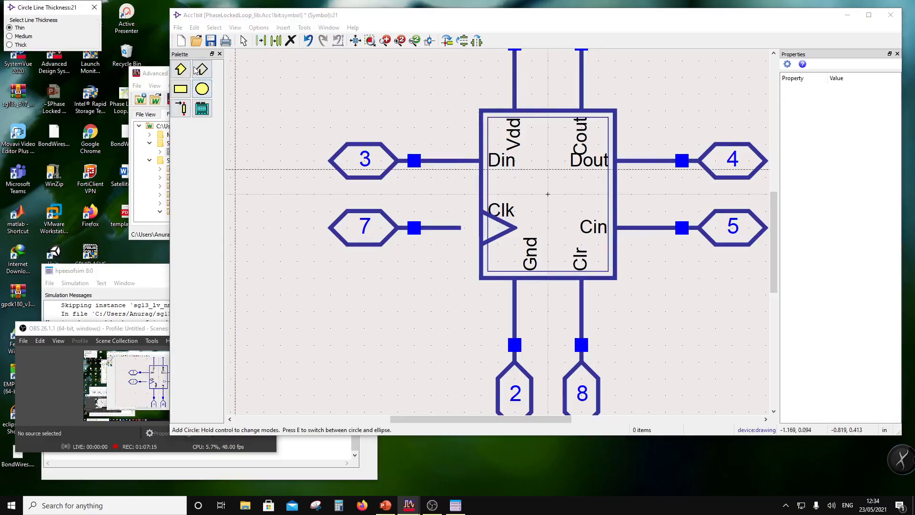
click(16, 36)
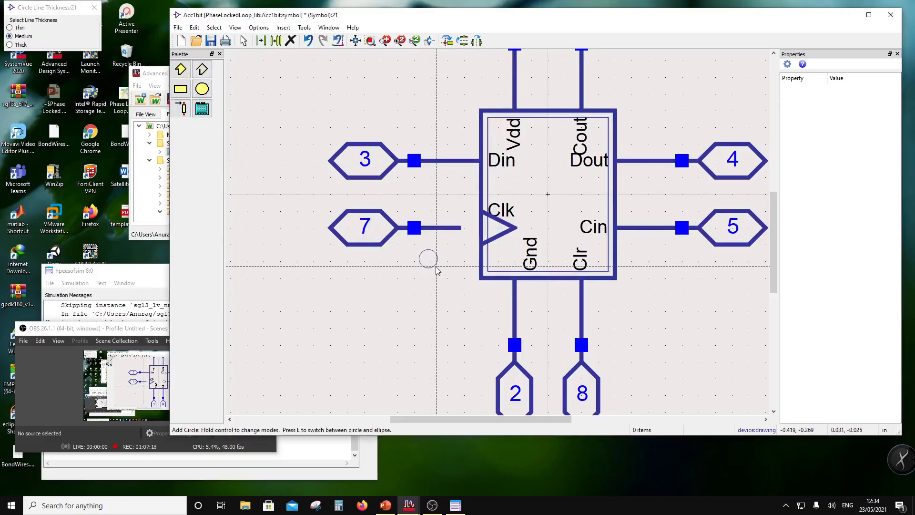
click(435, 266)
key(Escape)
drag(433, 265, 472, 232)
key(Escape)
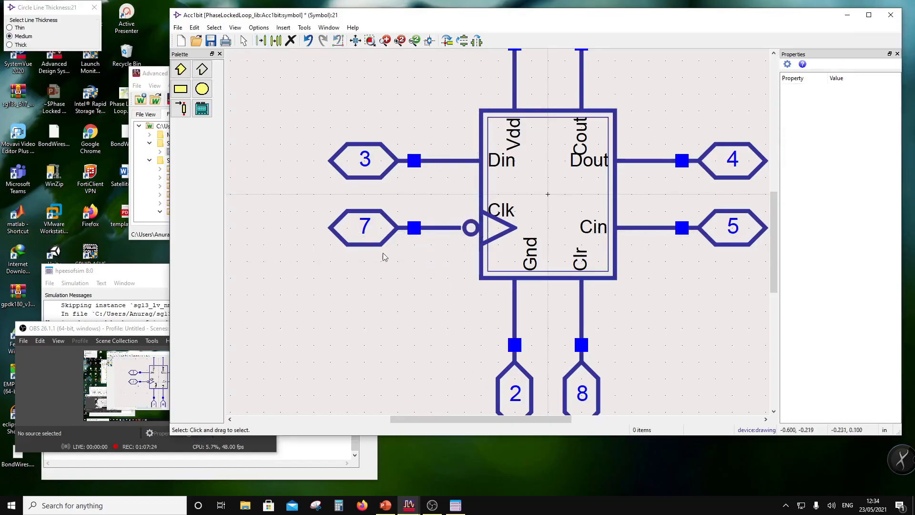
- Extend the pin 7 wire so it joins the Clk bubble
scroll(459, 237, up, 2)
click(483, 225)
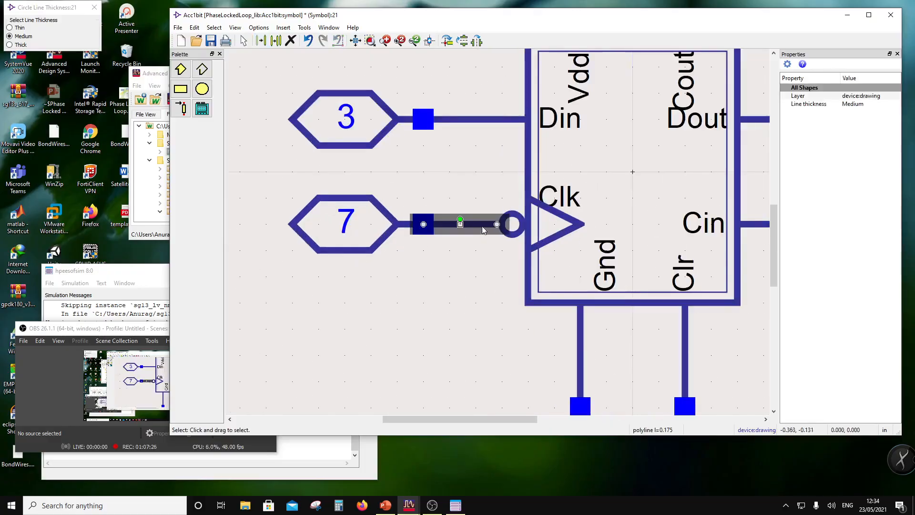
drag(497, 224, 501, 227)
click(359, 293)
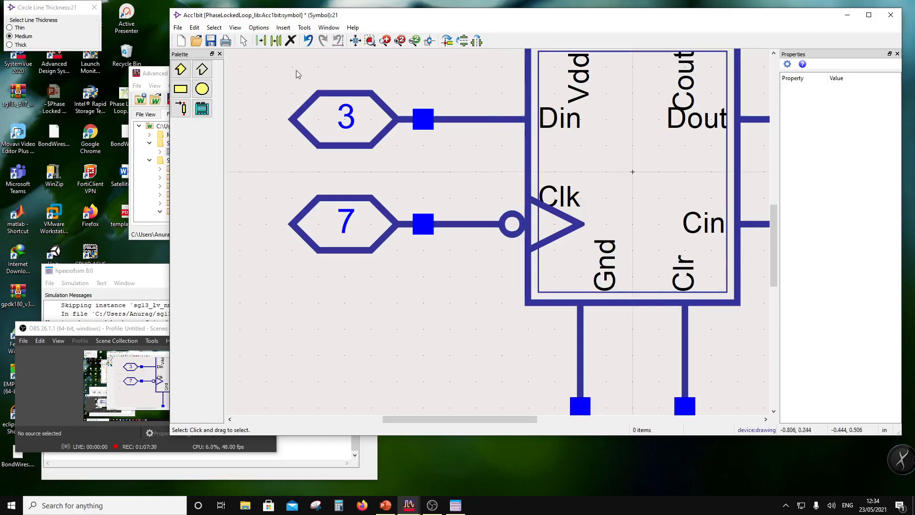
- Re-enable Snap Enabled, zoom out, and save the Acc1bit symbol
click(266, 29)
click(278, 75)
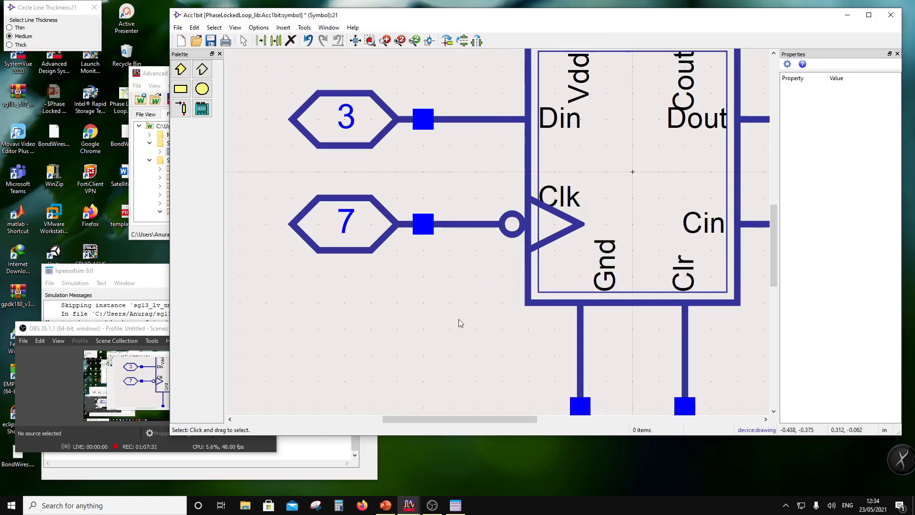
scroll(496, 239, down, 1)
scroll(513, 213, down, 1)
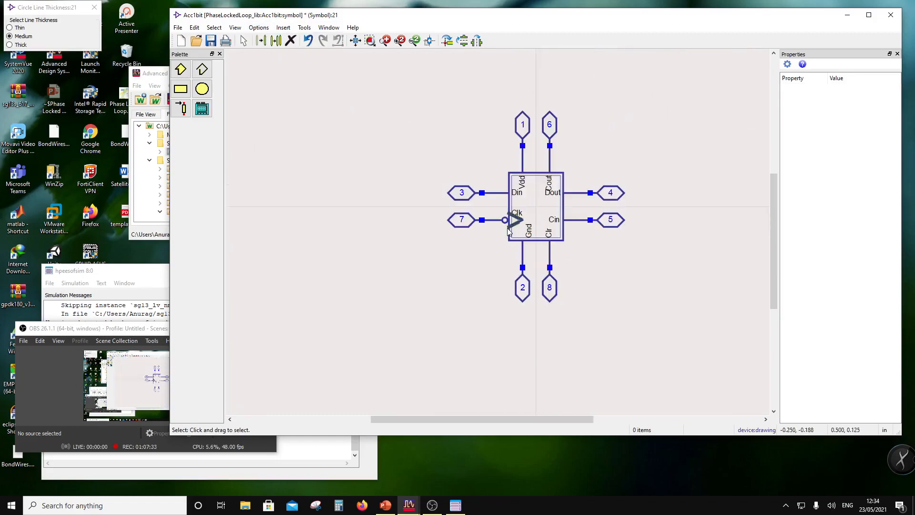
click(211, 41)
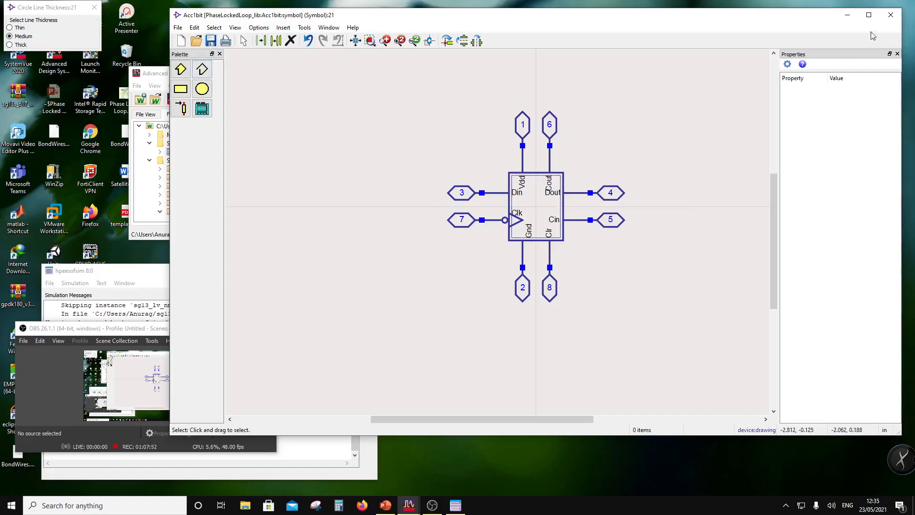
- Close the Acc1bit symbol window and start Copy Cell on the Acc1bit cell
click(887, 17)
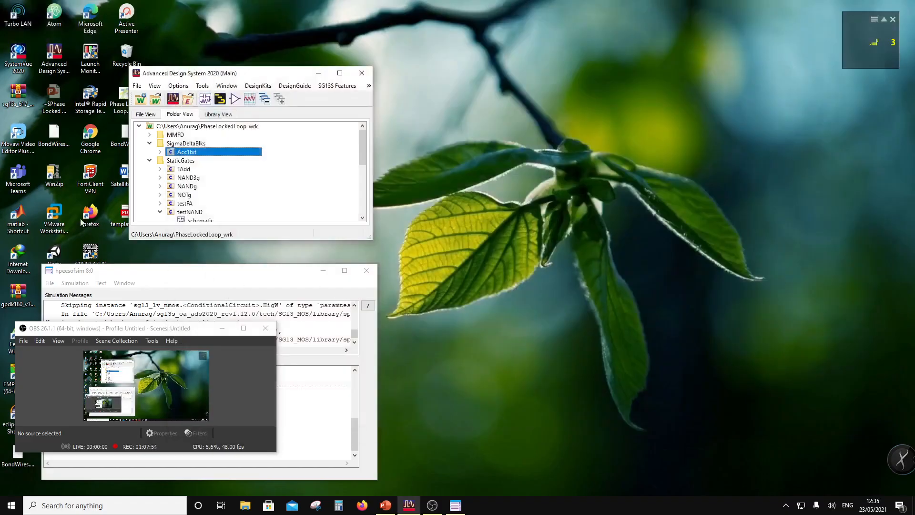
click(160, 152)
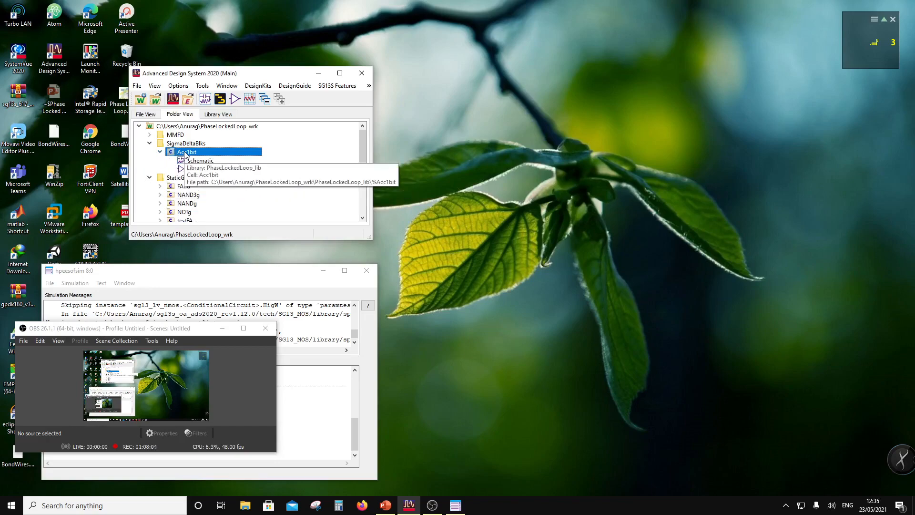
right_click(185, 154)
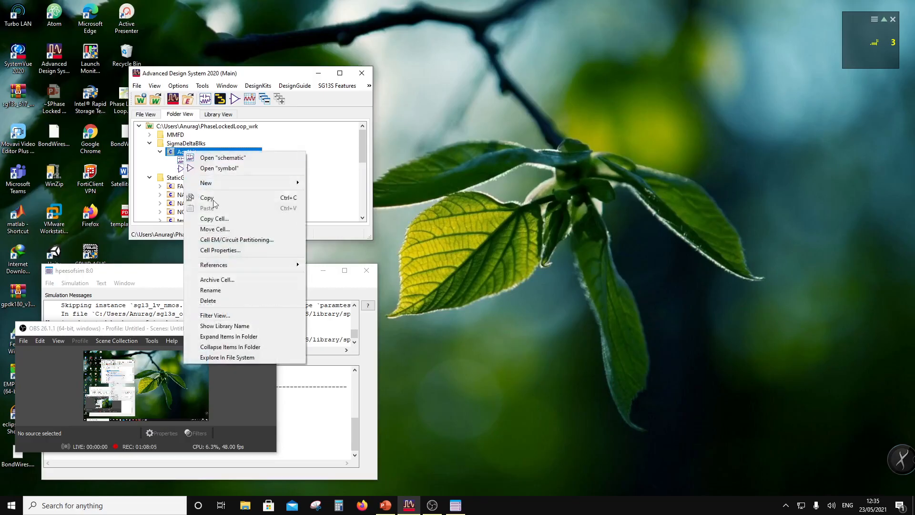
click(228, 224)
- Name the copy Acc1bit_nd, put it in the SigmaDeltaBlks folder, and create it
click(552, 261)
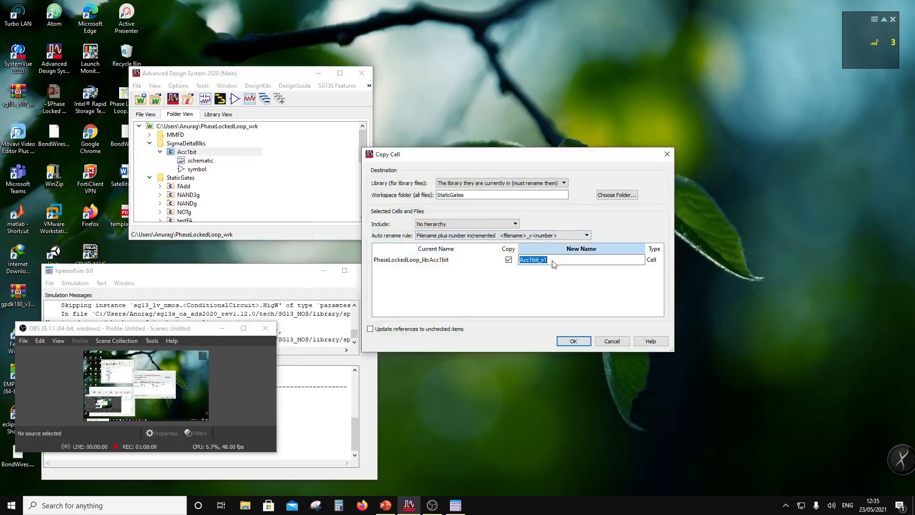
drag(552, 260, 539, 262)
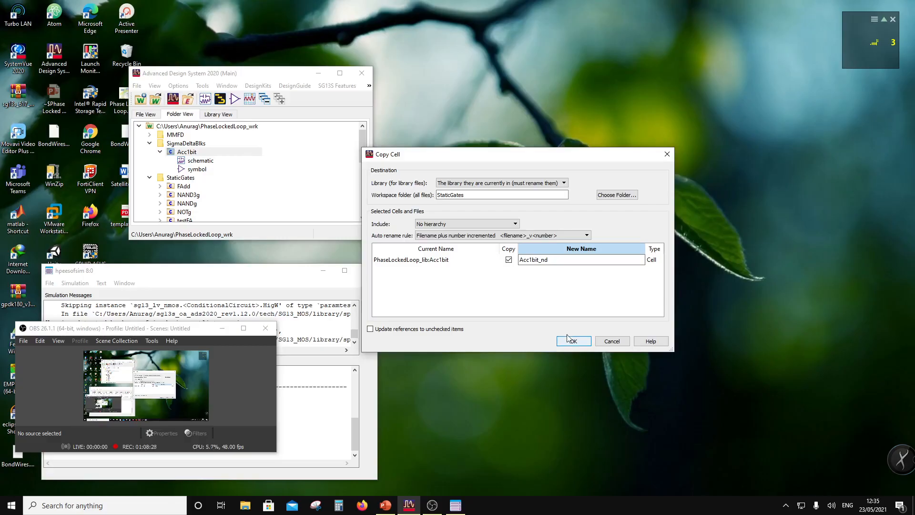
click(617, 195)
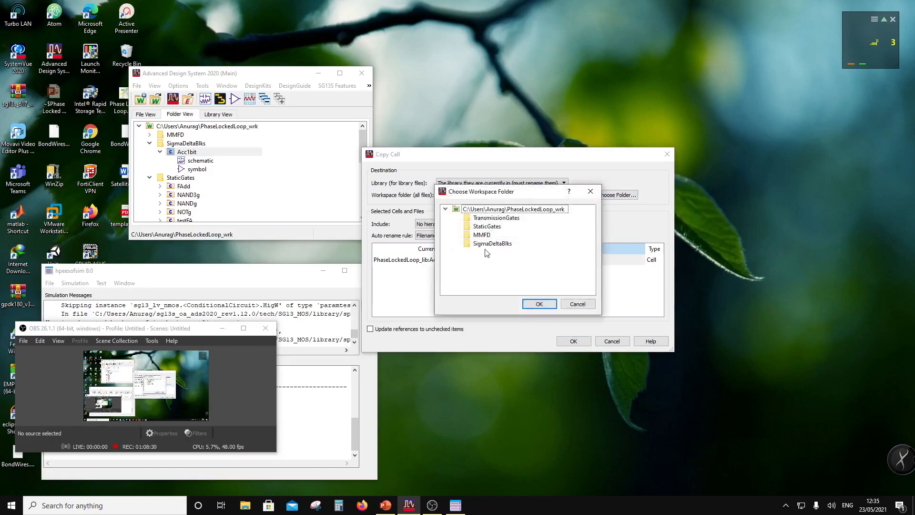
click(493, 244)
click(537, 303)
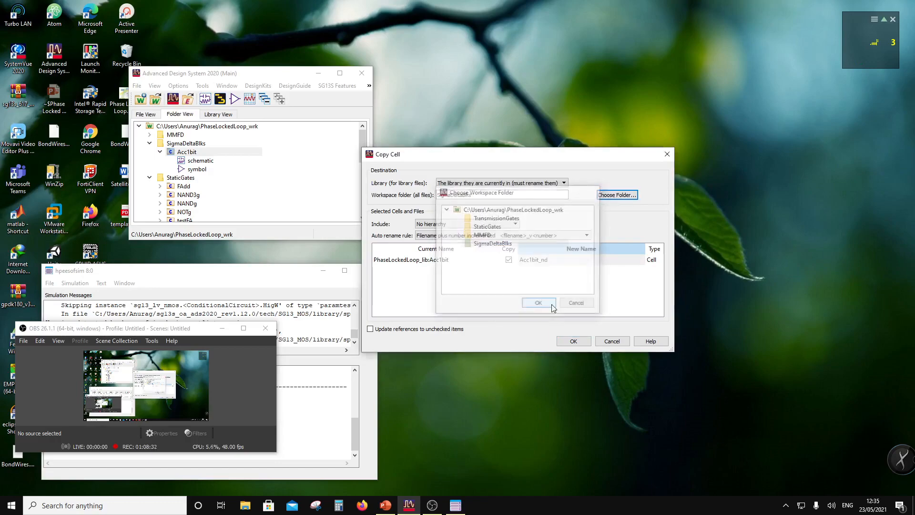
click(574, 341)
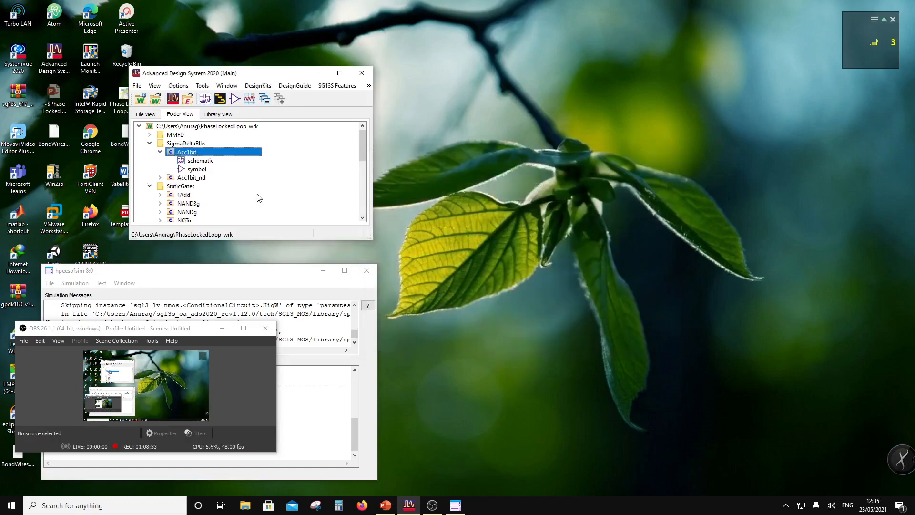
click(160, 178)
- Delete the Dout port and its wire stub from the Acc1bit_nd schematic, then save and close
double_click(186, 186)
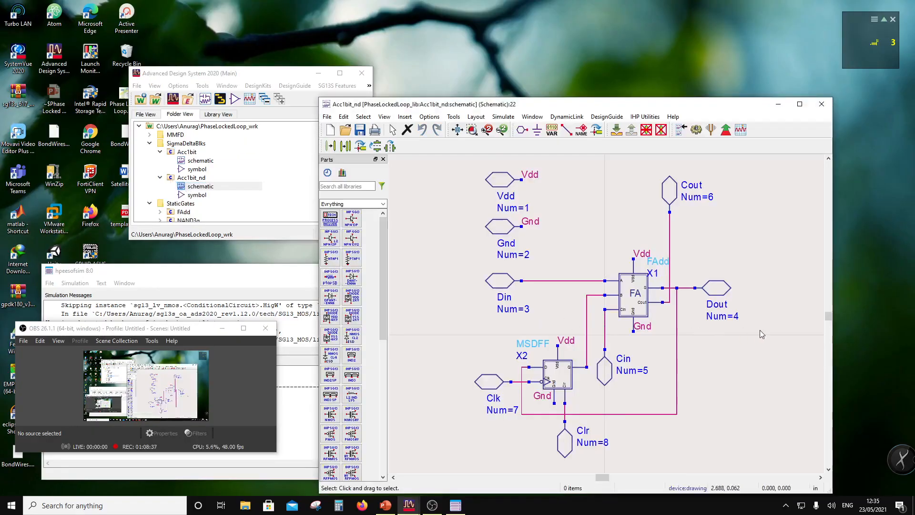
drag(760, 330, 682, 267)
key(Delete)
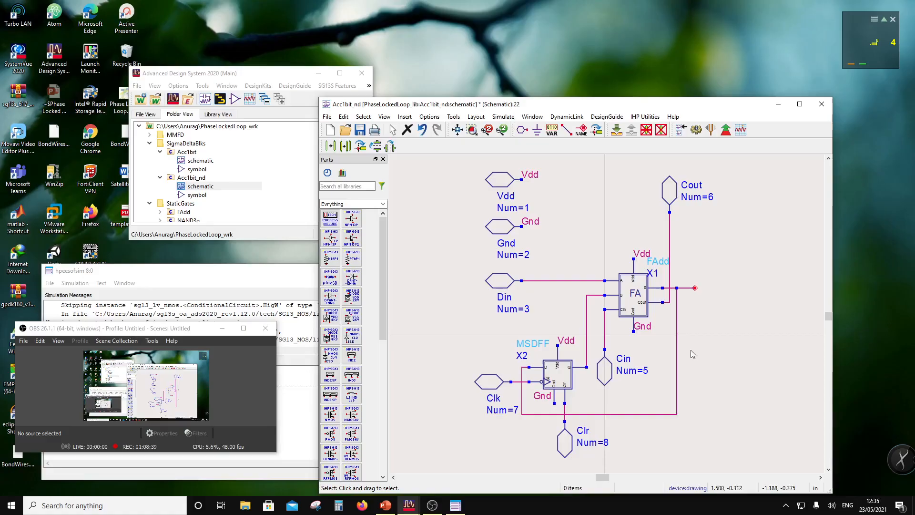
click(685, 288)
key(Delete)
click(361, 130)
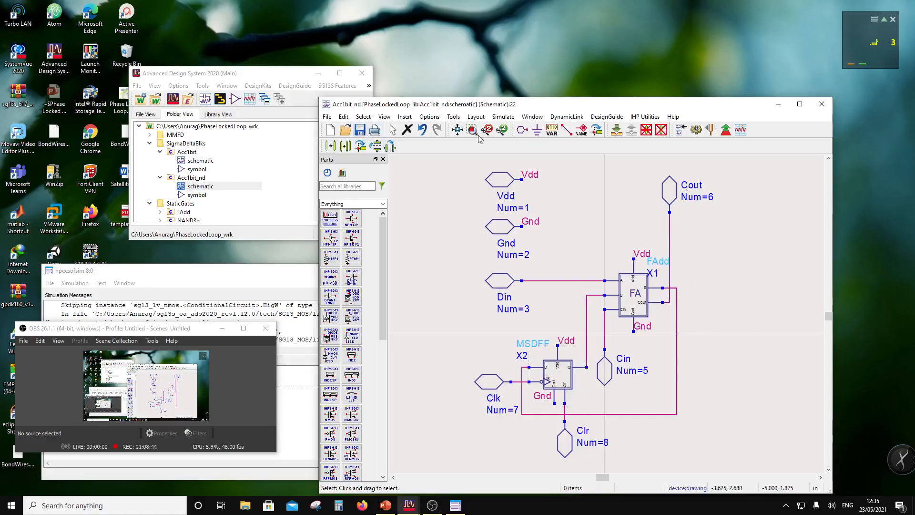
click(821, 105)
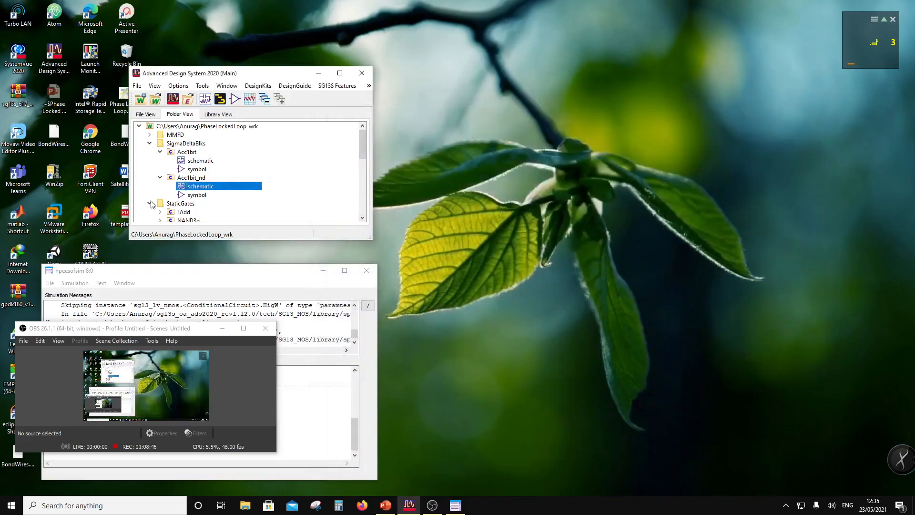
- In the Acc1bit_nd symbol, delete the Dout pin 4 and move Cin pin 5 into its place
double_click(195, 194)
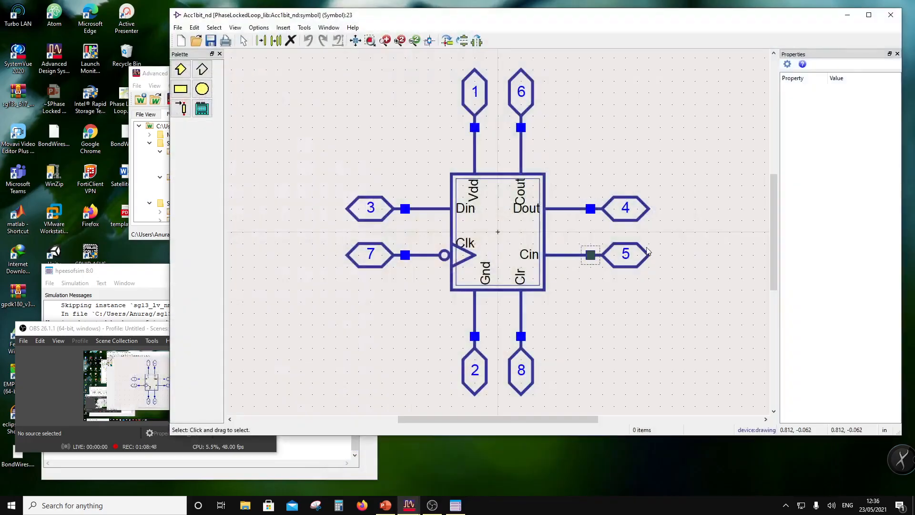
drag(663, 222, 479, 190)
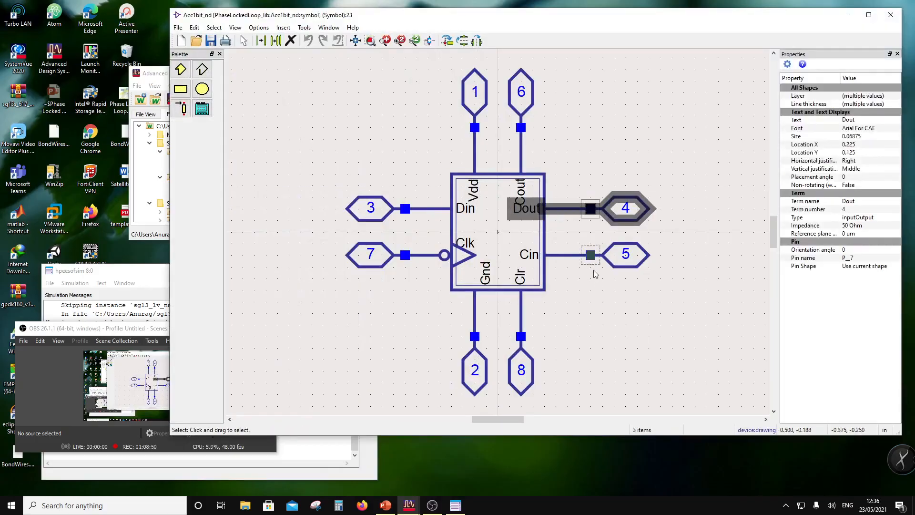
key(Delete)
drag(673, 276, 514, 242)
drag(566, 258, 562, 235)
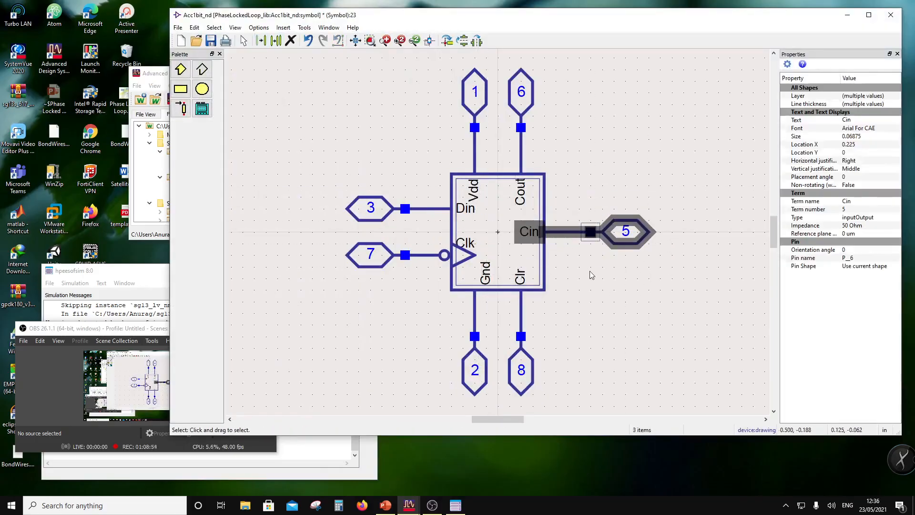
click(316, 172)
- Save and close the Acc1bit_nd symbol, then expand the SigmaDeltaBlks folder
click(215, 44)
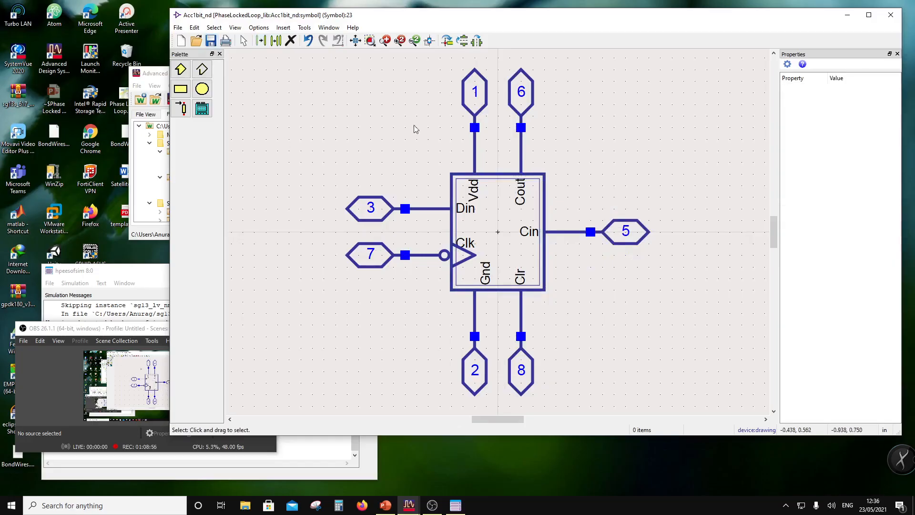
click(891, 15)
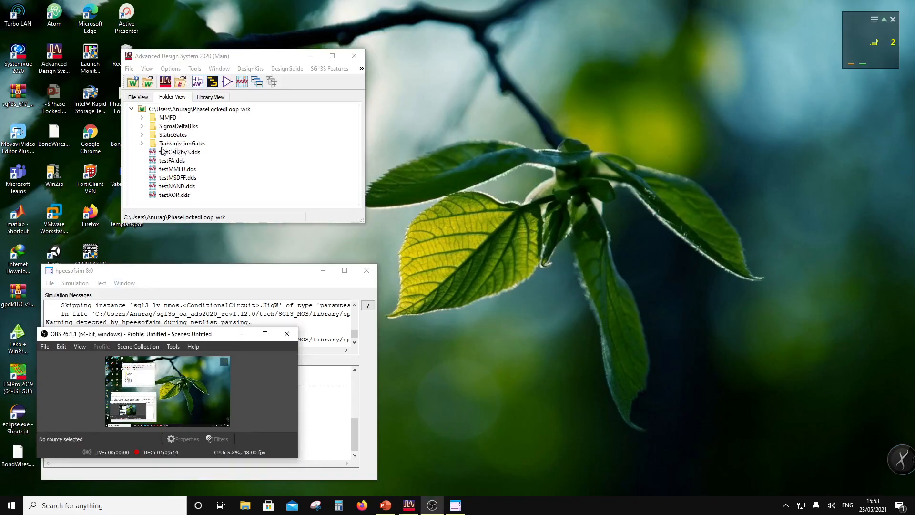
click(167, 117)
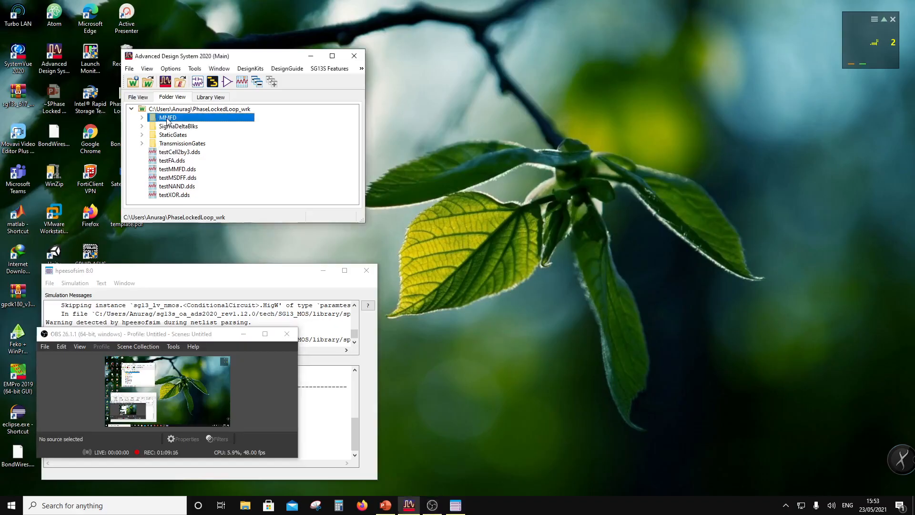
click(142, 126)
- Create a new schematic cell named Accn12bit from the SigmaDeltaBlks folder
right_click(178, 127)
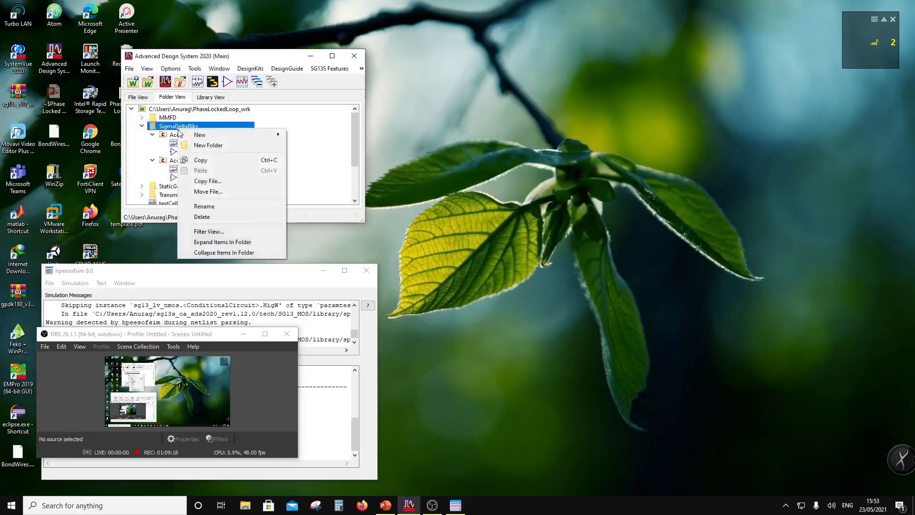
mouse_move(258, 135)
click(299, 137)
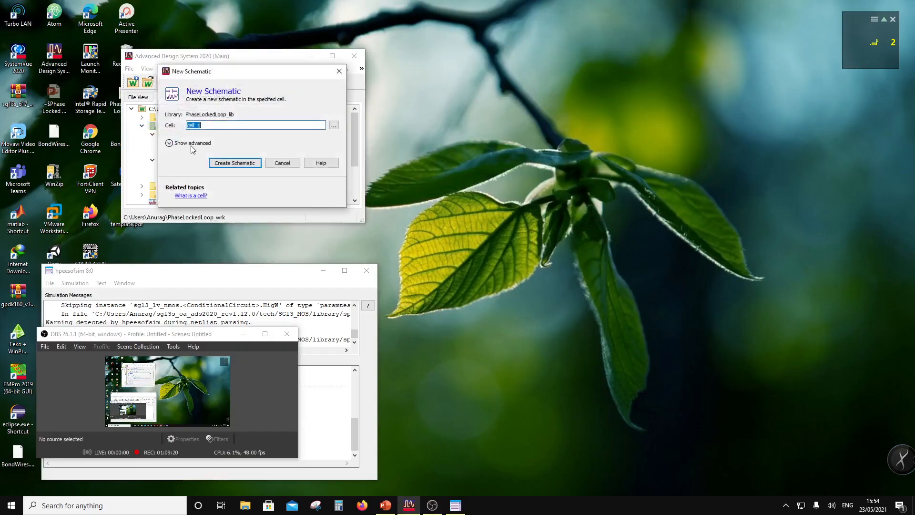
text(A)
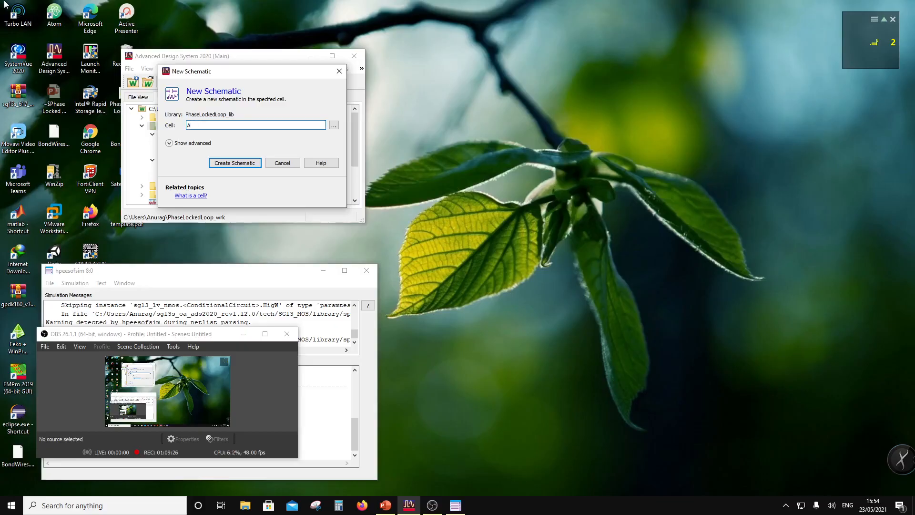
text(ccn12bit)
click(236, 164)
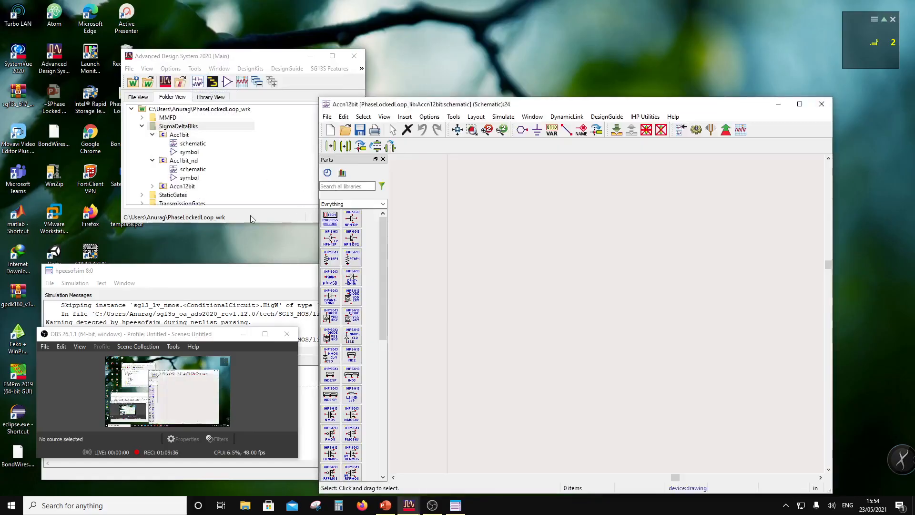
- Place one Acc1bit instance, X1, on the schematic and move its label to the upper right
drag(171, 139, 488, 389)
scroll(595, 333, up, 3)
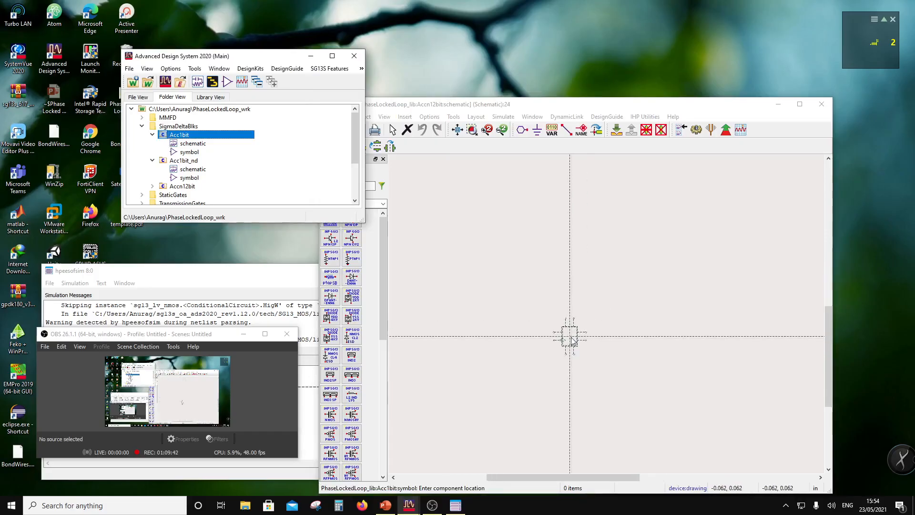
click(574, 341)
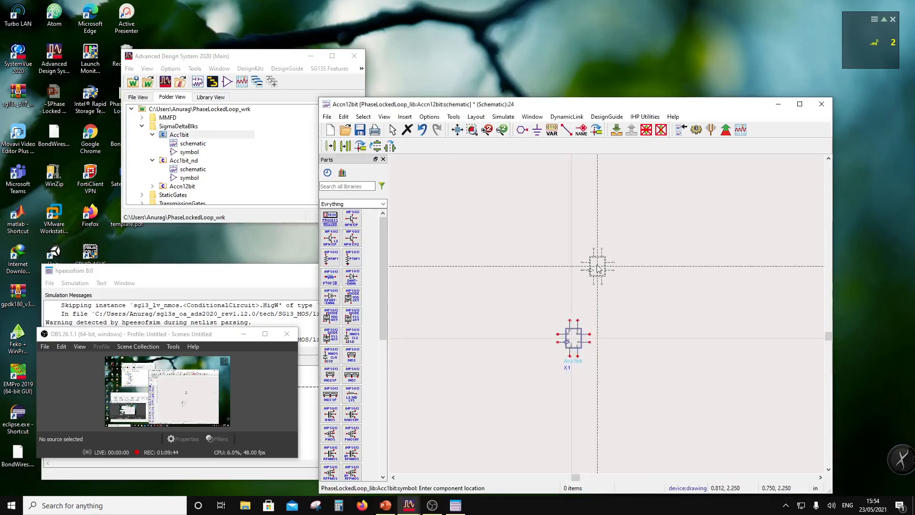
key(Escape)
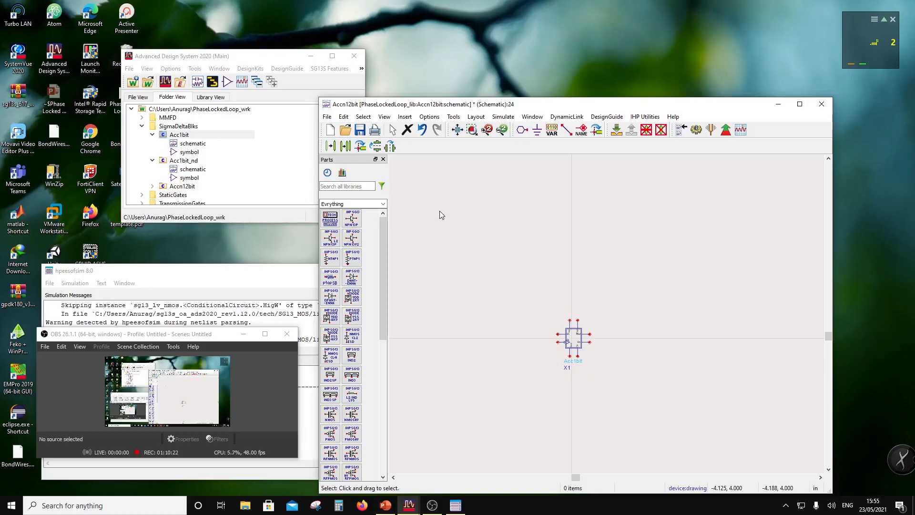
scroll(605, 316, up, 4)
click(562, 289)
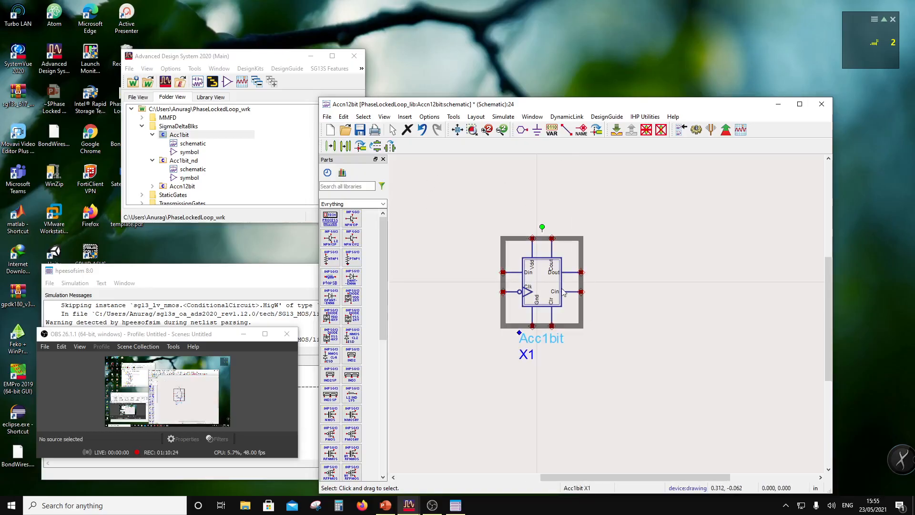
key(F5)
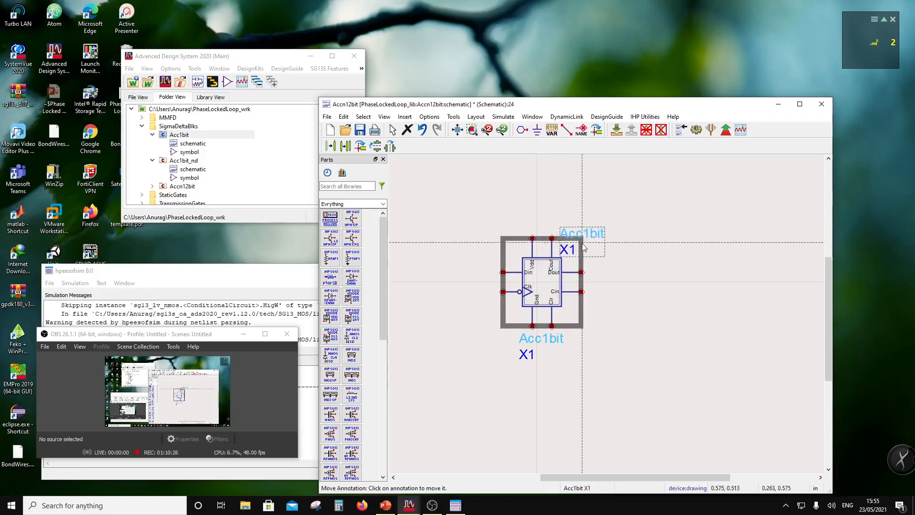
click(586, 249)
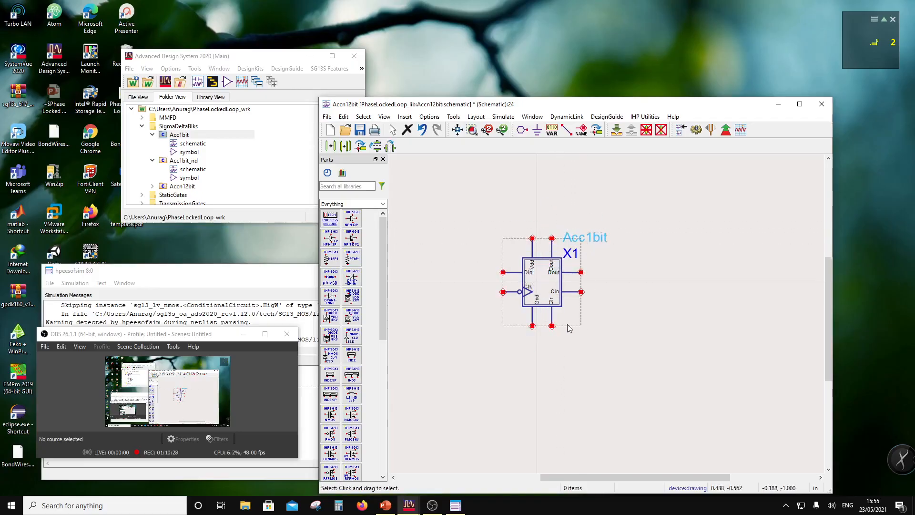
scroll(572, 318, down, 1)
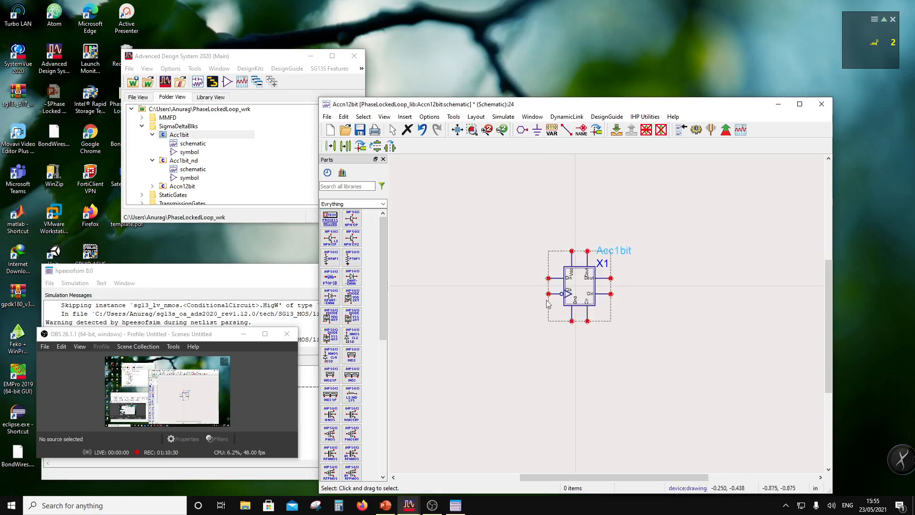
- Place port pins Vdd (1) and Gnd (2) on the schematic, Gnd below Vdd
click(529, 128)
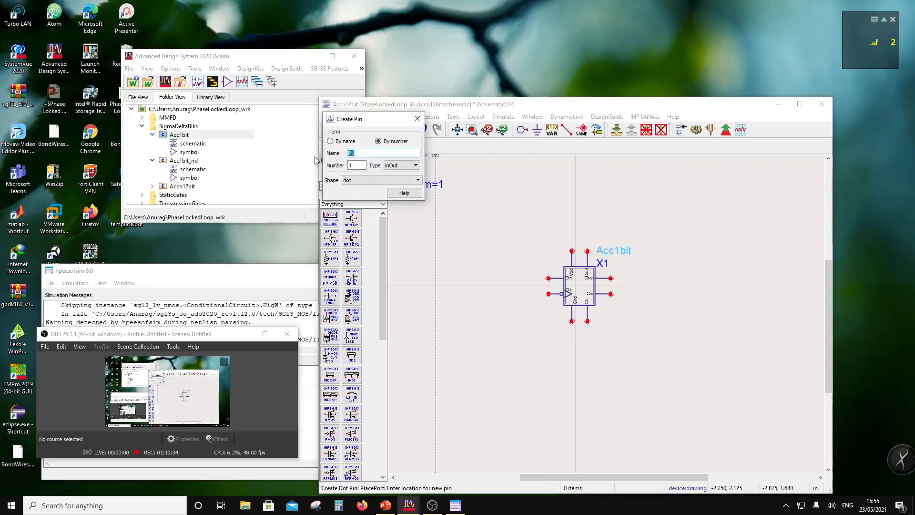
text(Vdd)
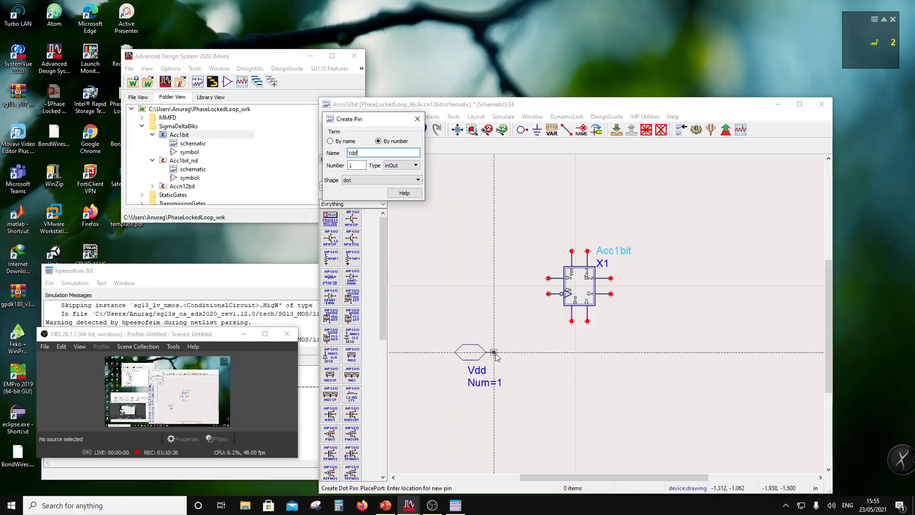
click(494, 353)
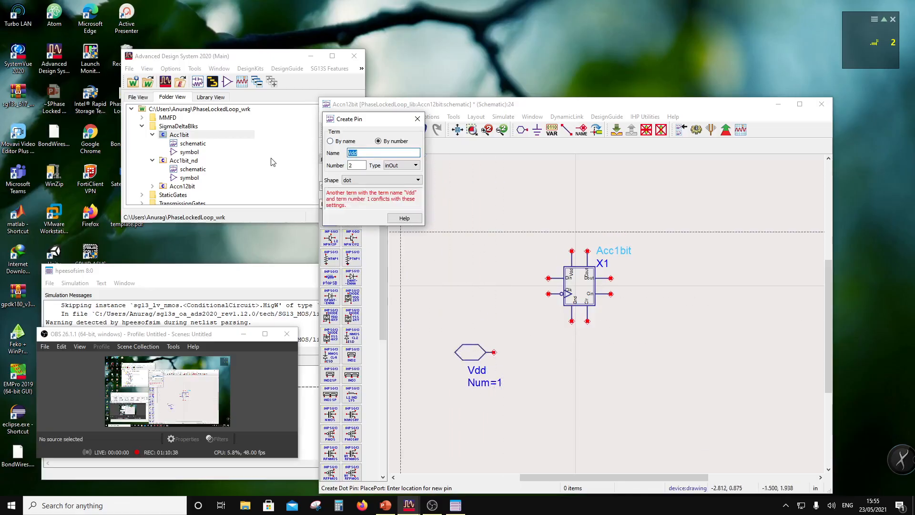
text(Gnd)
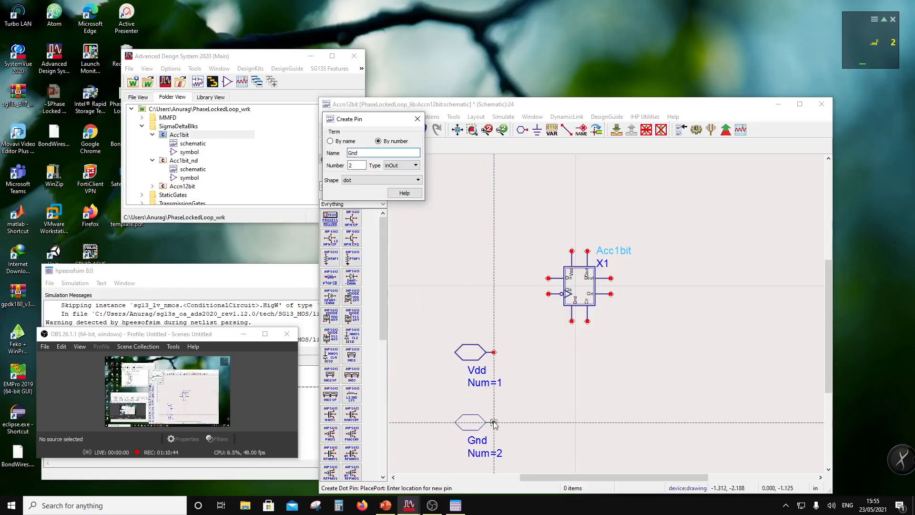
click(495, 403)
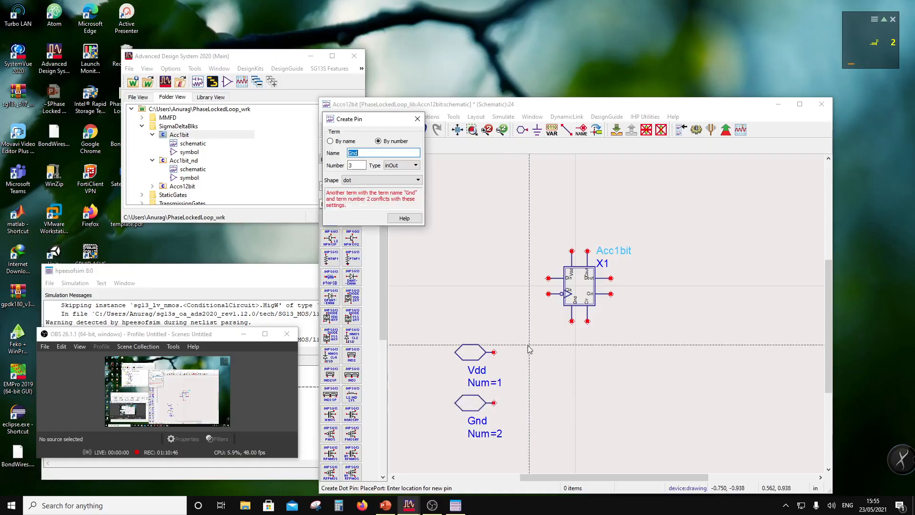
key(Escape)
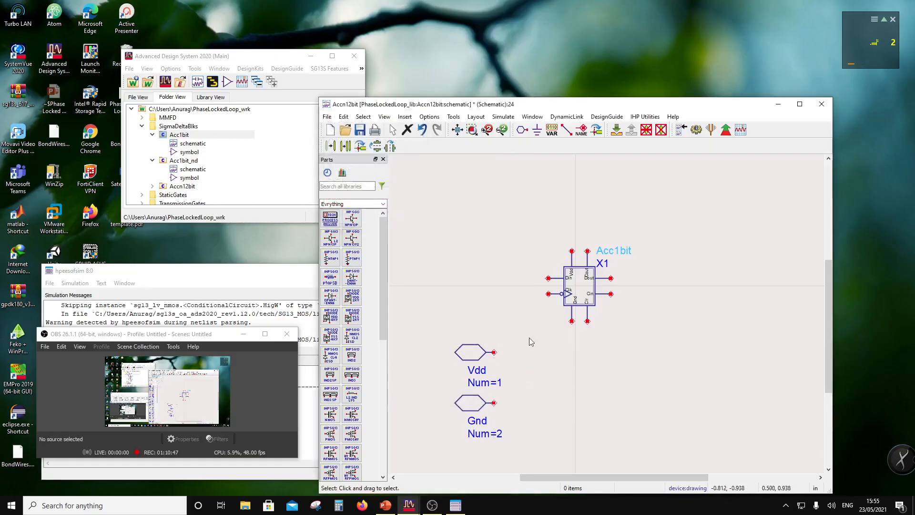
- Add Vdd and Gnd net labels to the ports and X1's supply pins
click(588, 131)
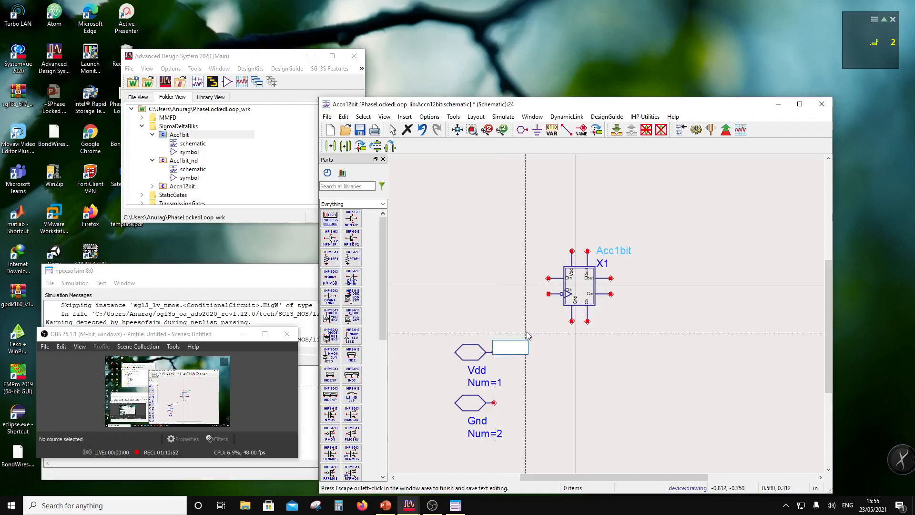
text(Vdd)
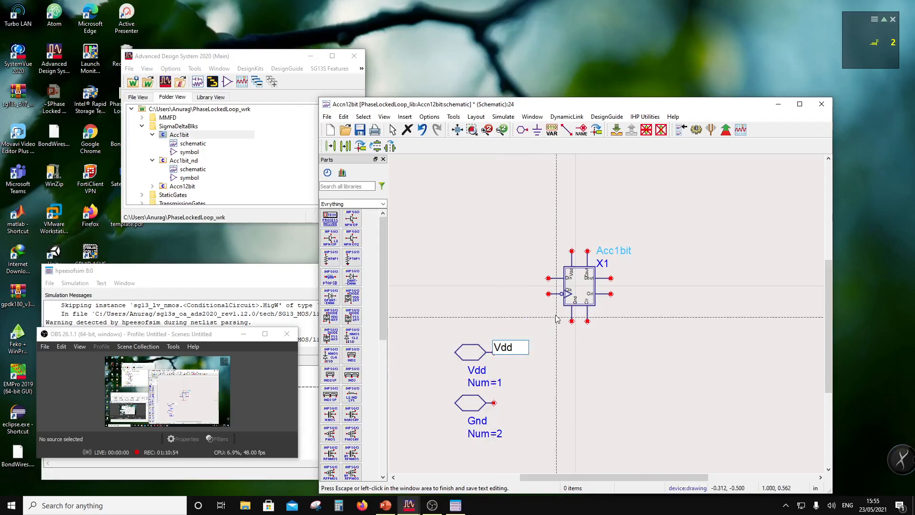
click(572, 250)
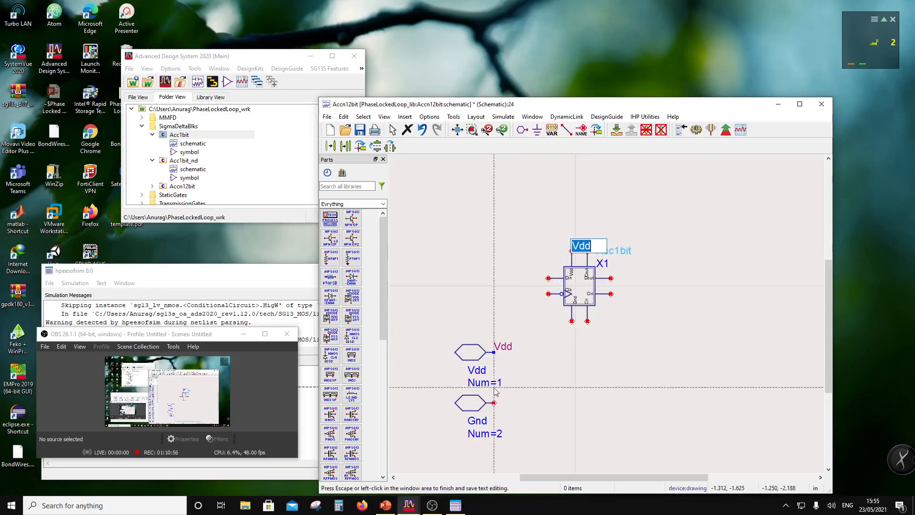
click(496, 392)
click(494, 404)
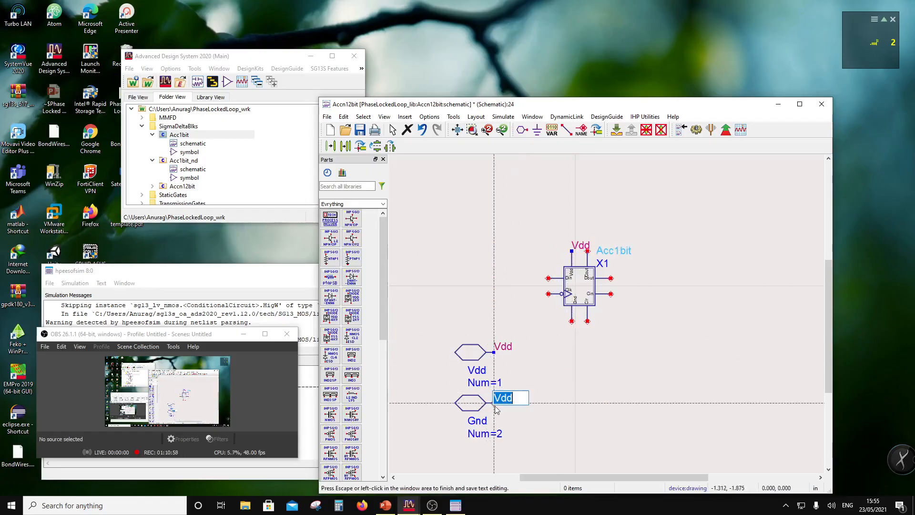
text(Gnd)
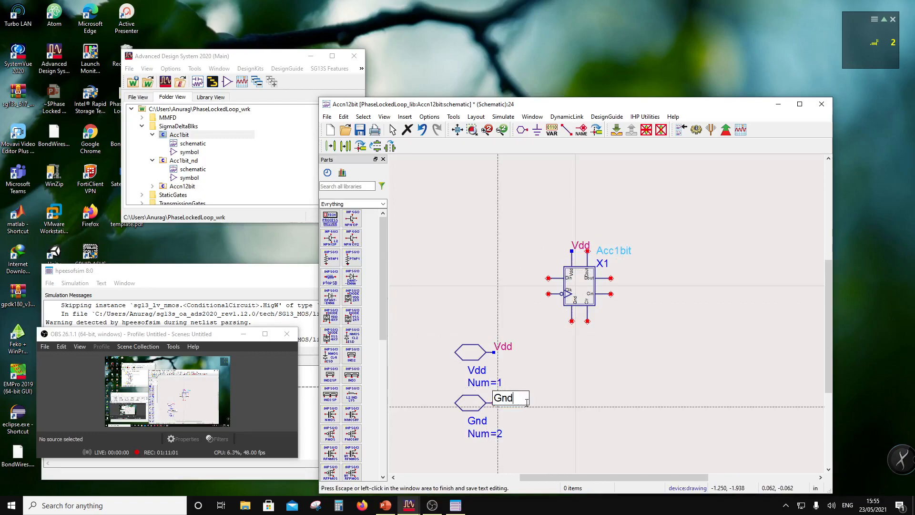
click(527, 402)
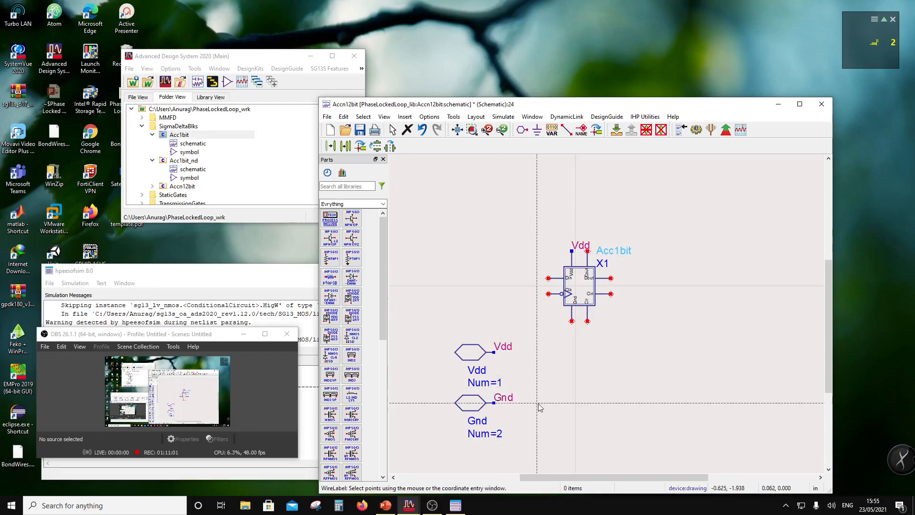
click(574, 322)
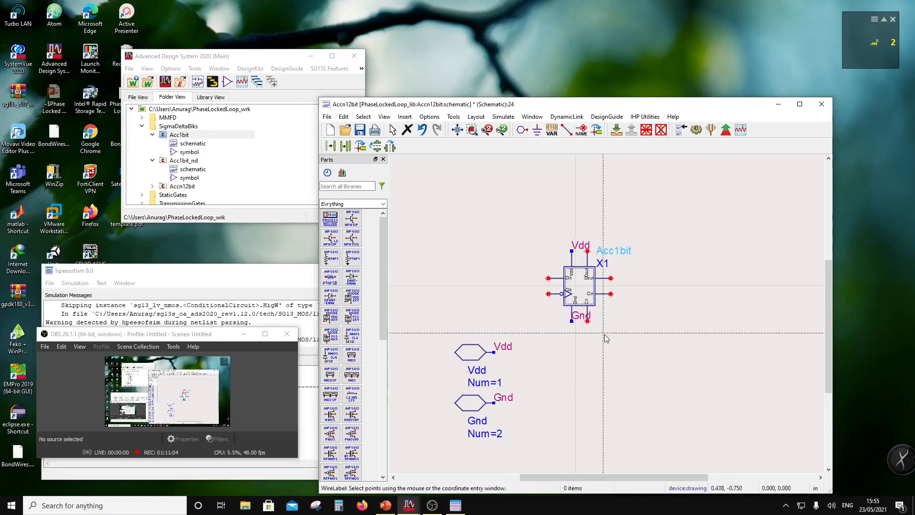
key(Escape)
- Tidy the Vdd and Gnd labels beside their pins and shift both ports left and up
drag(582, 316, 558, 329)
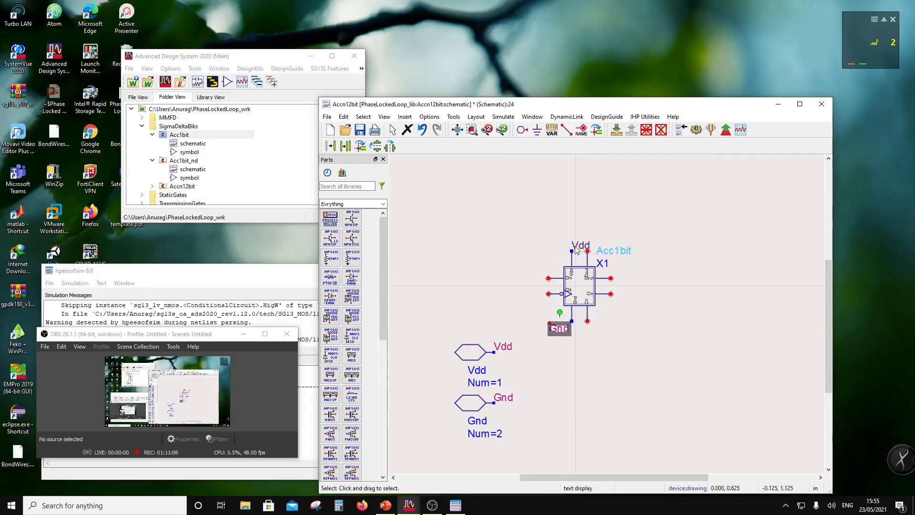
drag(576, 245, 554, 242)
drag(446, 320, 534, 431)
scroll(576, 336, down, 2)
drag(577, 337, 470, 326)
scroll(591, 334, up, 1)
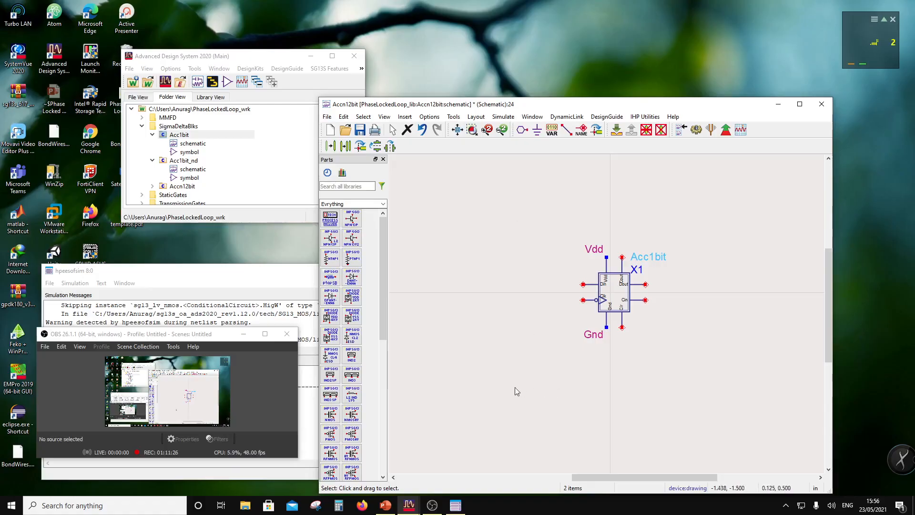
scroll(586, 320, down, 2)
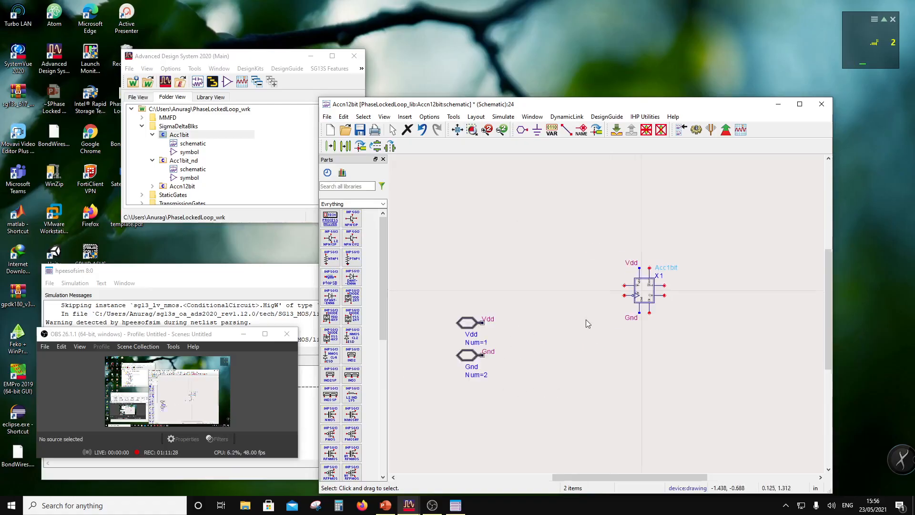
- Place the Clk (Num=3) and Clr (Num=4) port pins side by side below X1
click(523, 130)
text(C)
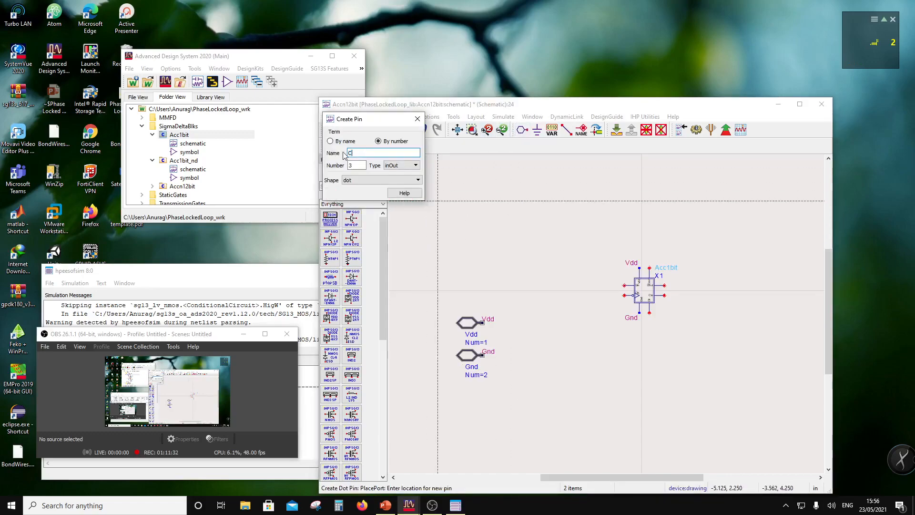
text(lk)
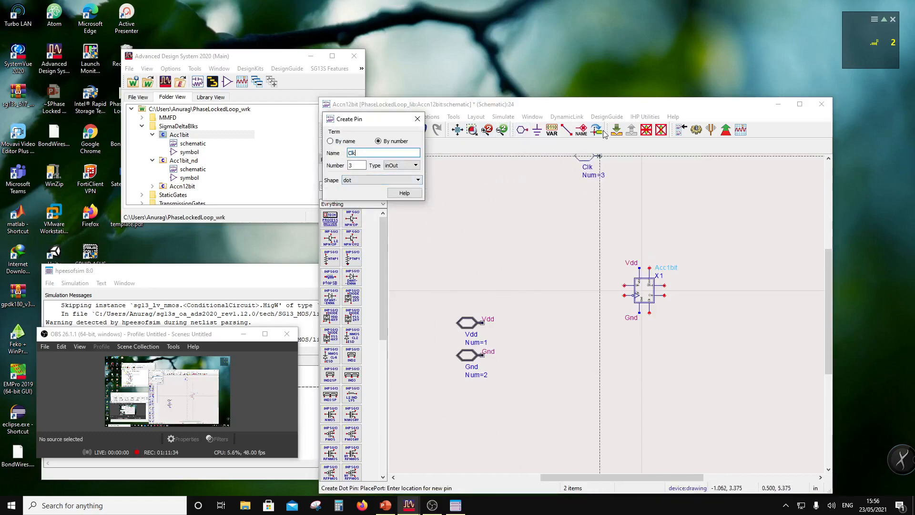
click(563, 376)
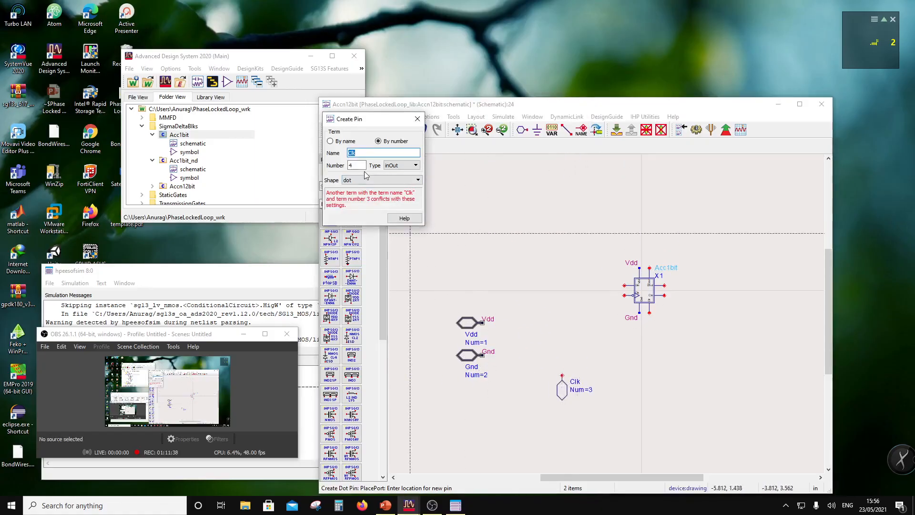
text(Clr)
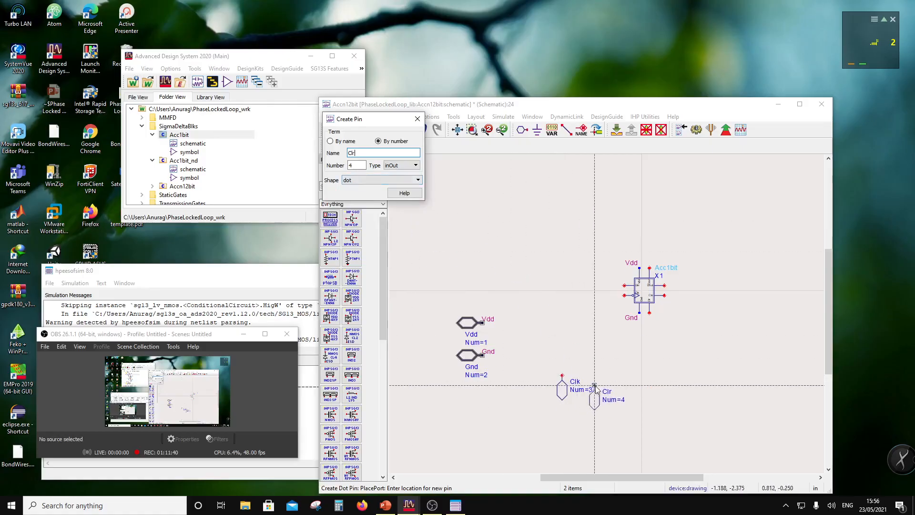
click(611, 378)
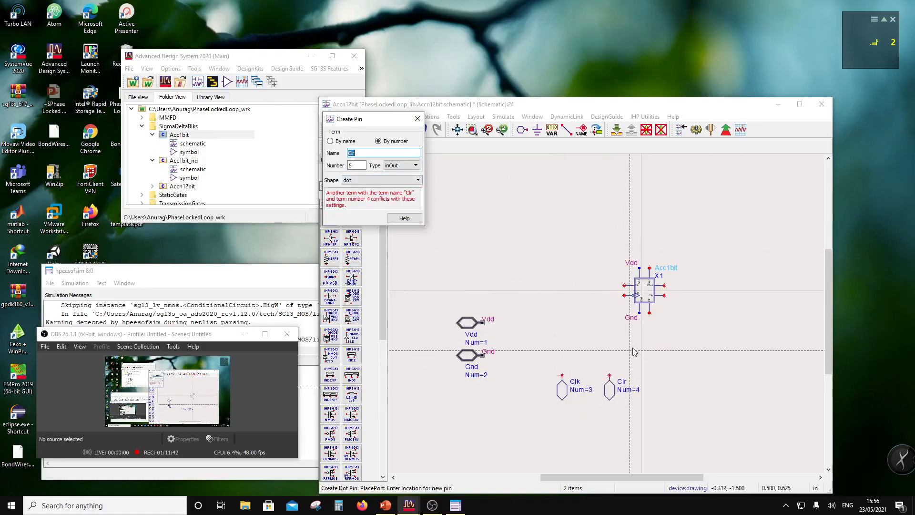
key(Escape)
drag(615, 394, 606, 387)
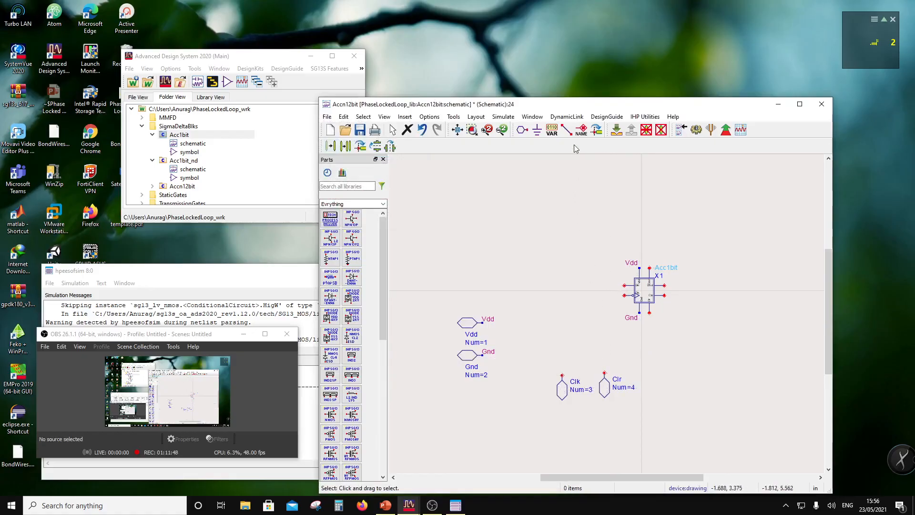
- Wire the Clr pin to X1's bottom port and the Clk pin to X1's clock input
click(567, 129)
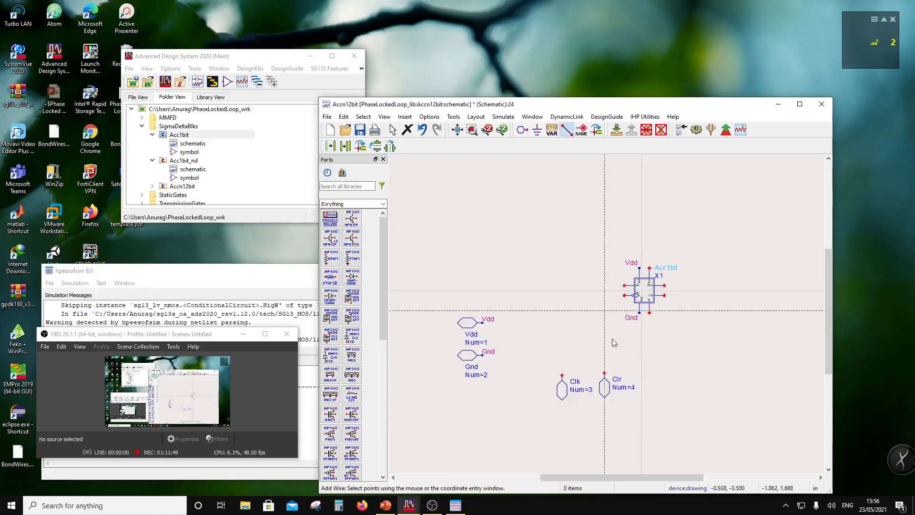
click(605, 373)
click(650, 313)
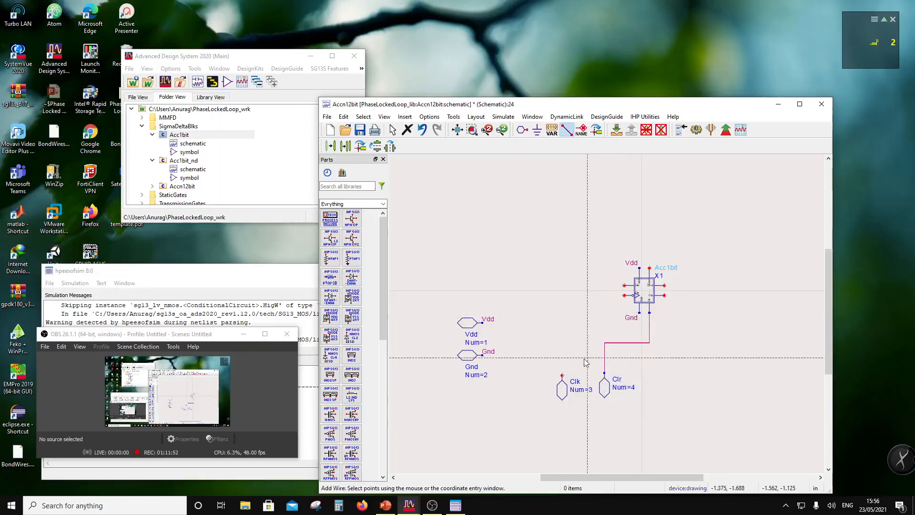
click(563, 375)
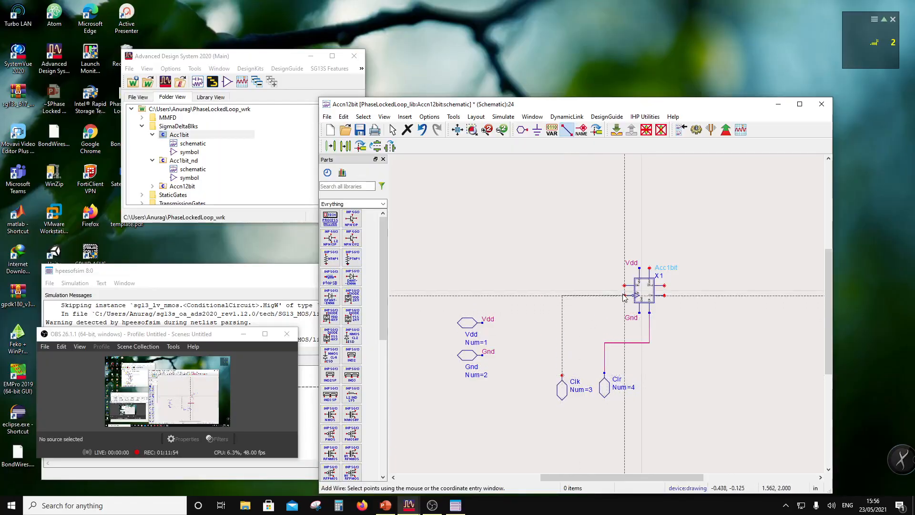
click(625, 296)
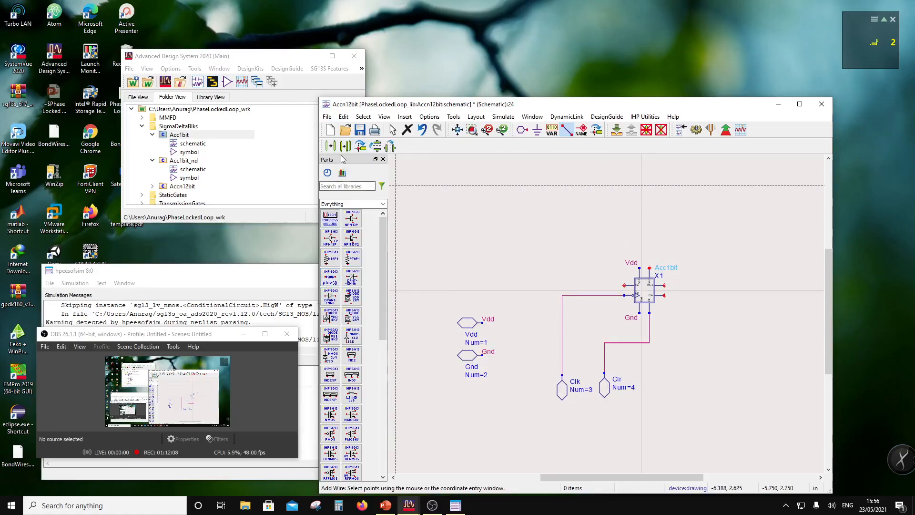
key(Escape)
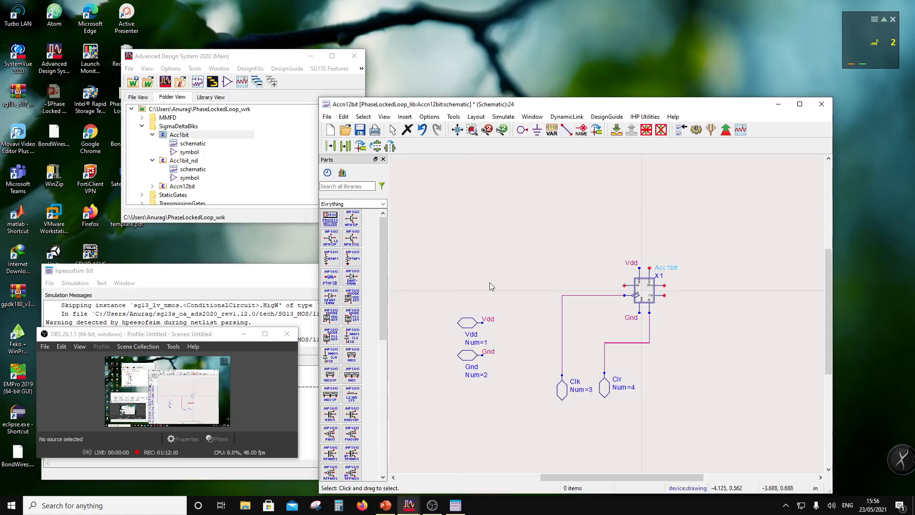
scroll(636, 309, up, 2)
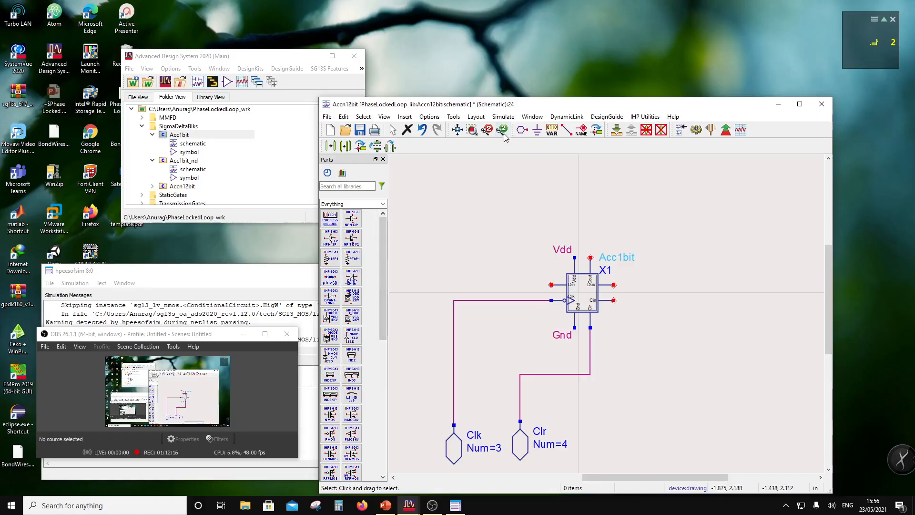
- Add a Cin pin (Num=5) right of Clr and wire it to X1's Cin port
click(522, 131)
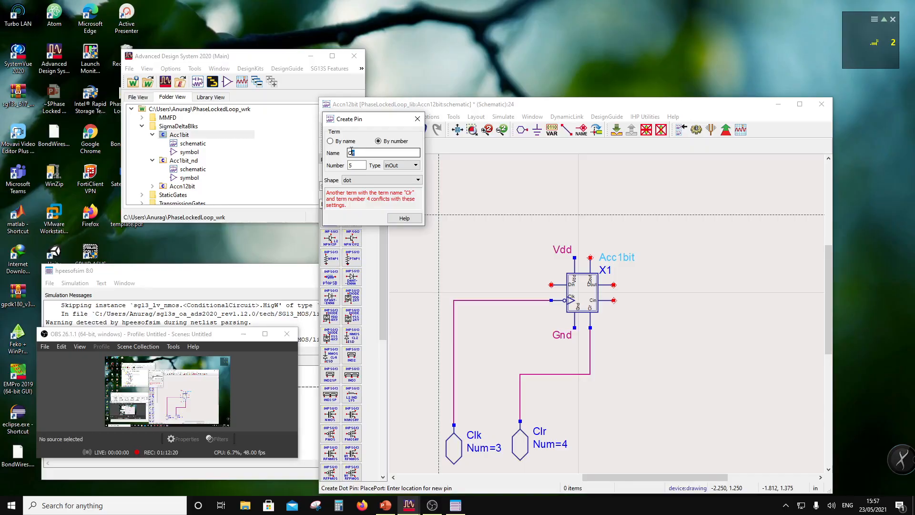
text(Cin)
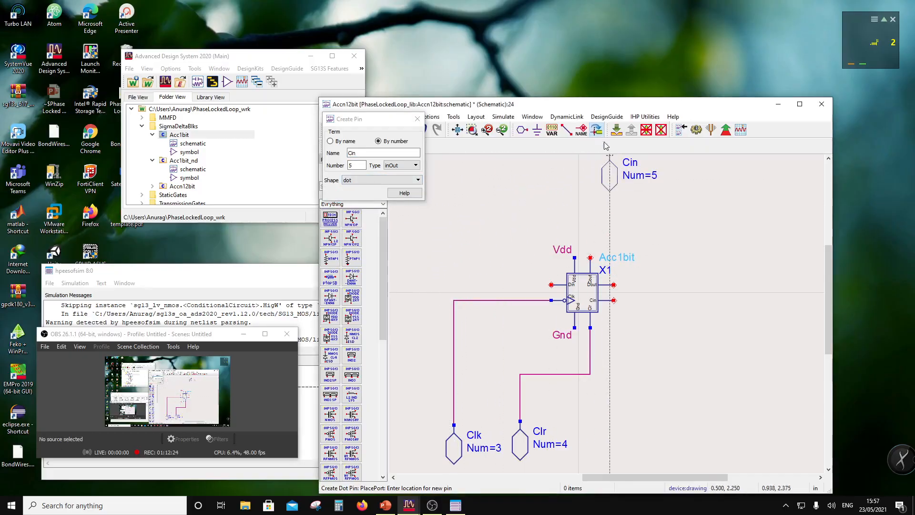
click(626, 422)
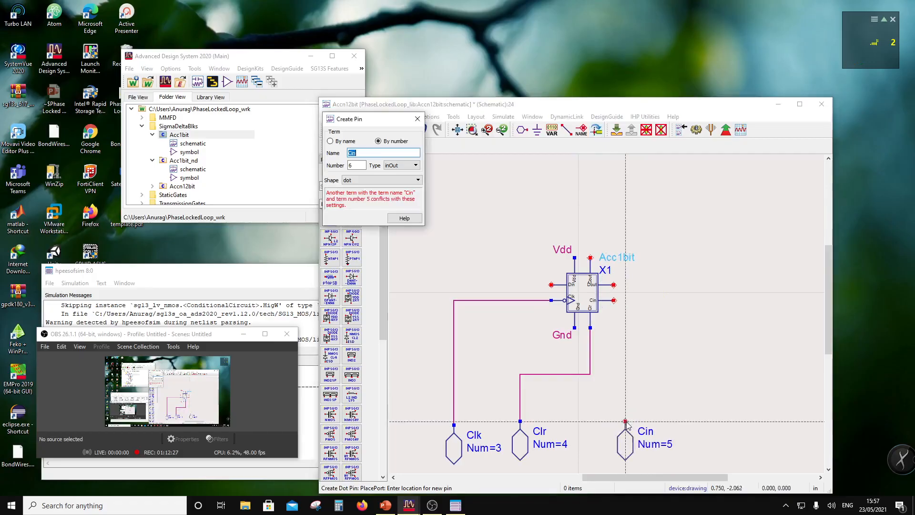
click(569, 132)
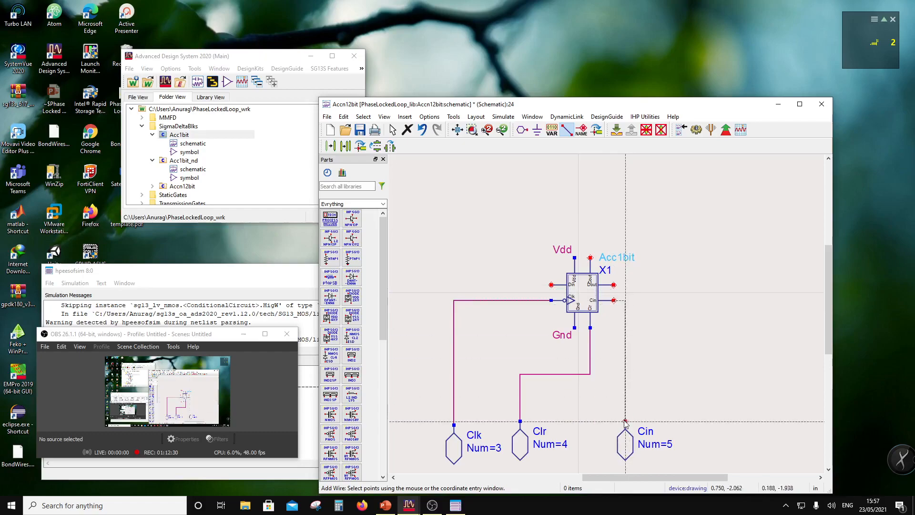
click(626, 422)
click(614, 300)
key(Escape)
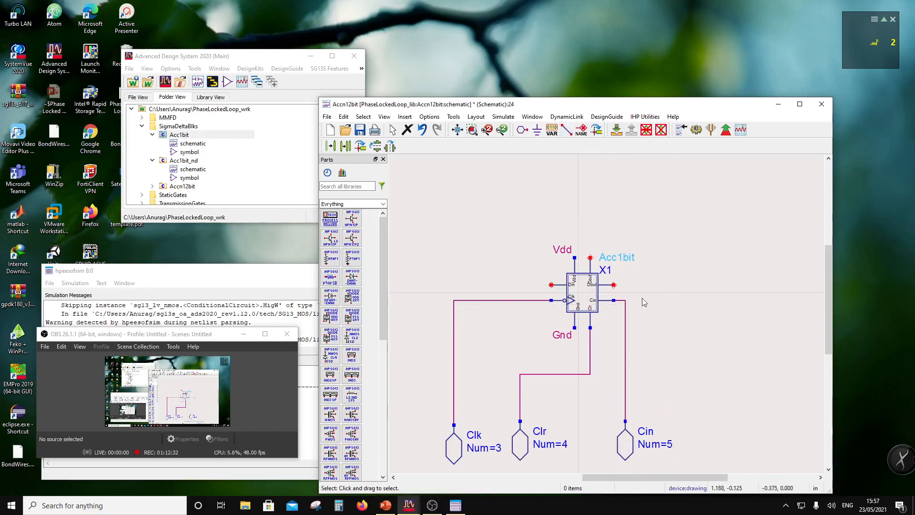
- Copy the X1 Acc1bit instance and place the copy as X2 directly above X1
scroll(612, 355, down, 1)
drag(541, 249, 646, 348)
click(346, 146)
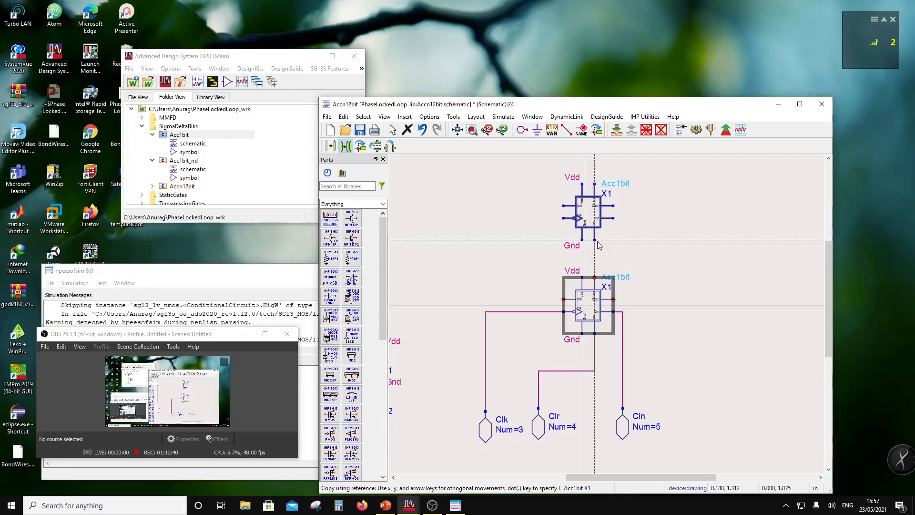
click(597, 242)
scroll(623, 239, down, 1)
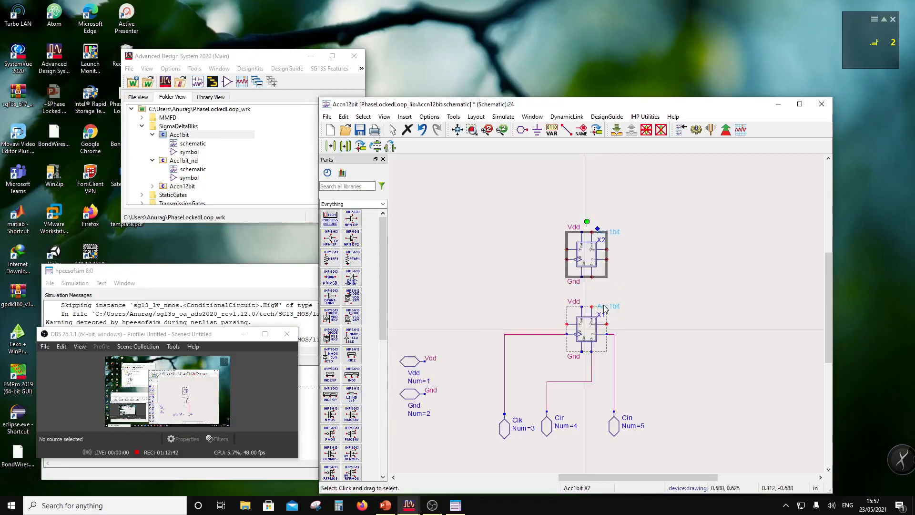
scroll(604, 311, up, 1)
click(615, 352)
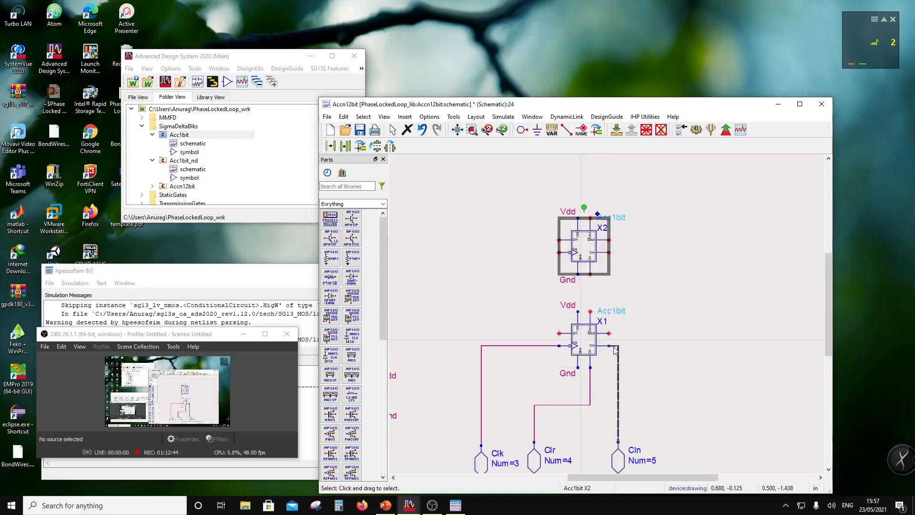
click(582, 341)
scroll(589, 333, down, 1)
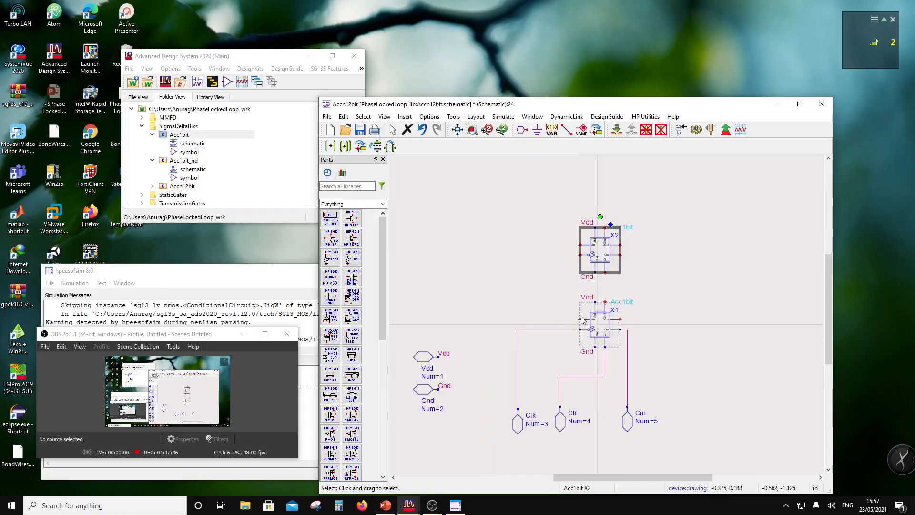
click(566, 315)
scroll(621, 278, up, 1)
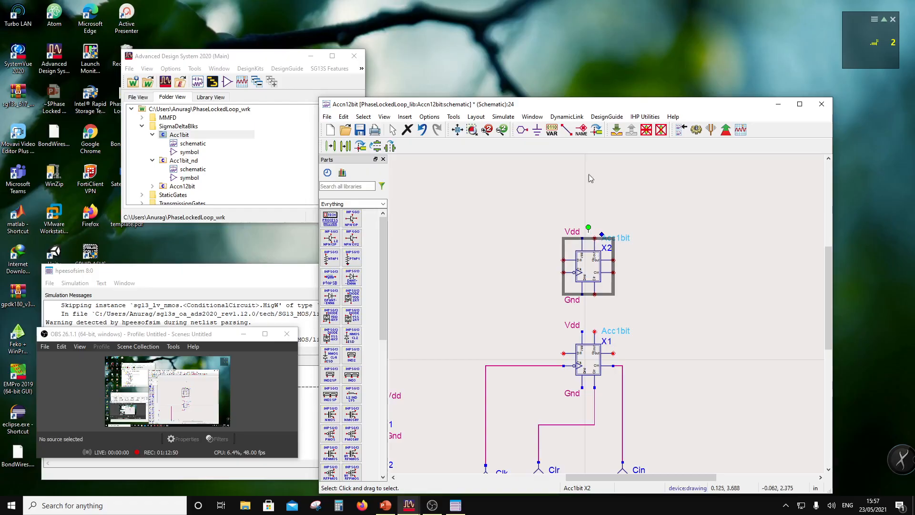
scroll(552, 345, down, 2)
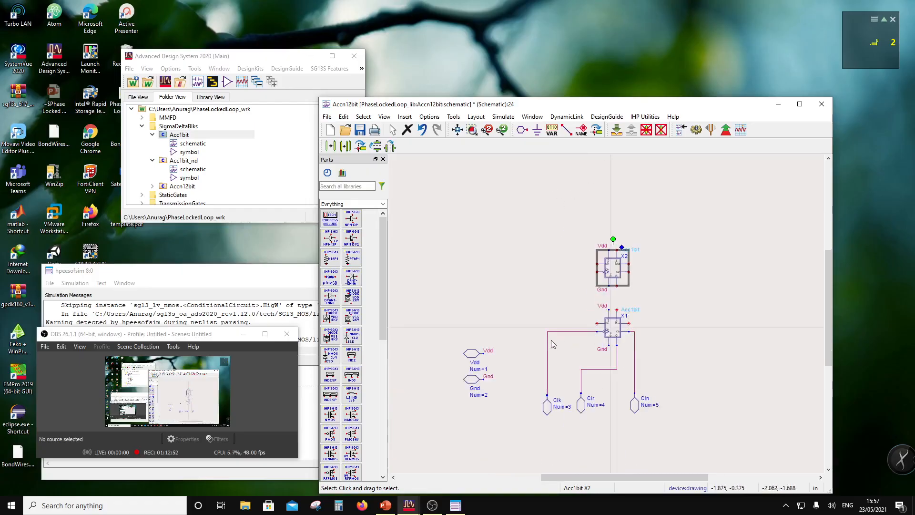
- Extend the vertical Clr and Clk bus wires upward past X2
click(567, 130)
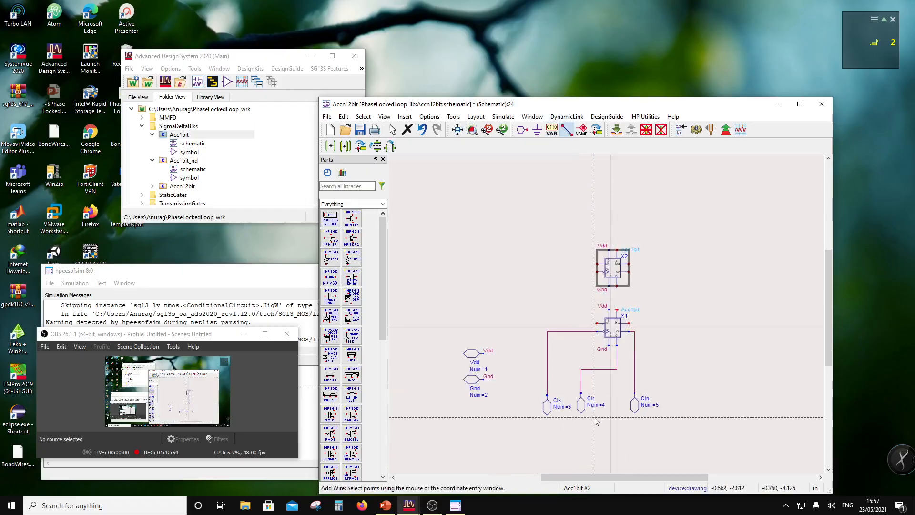
click(581, 370)
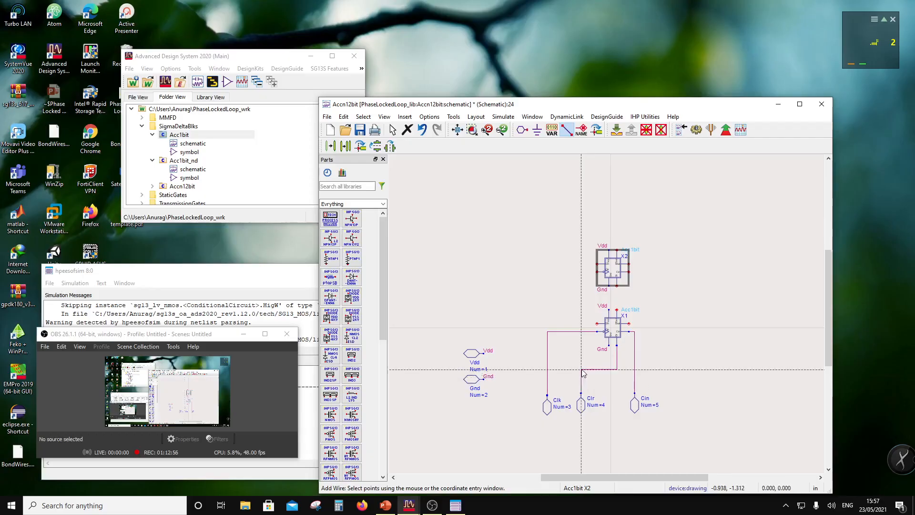
scroll(568, 171, down, 1)
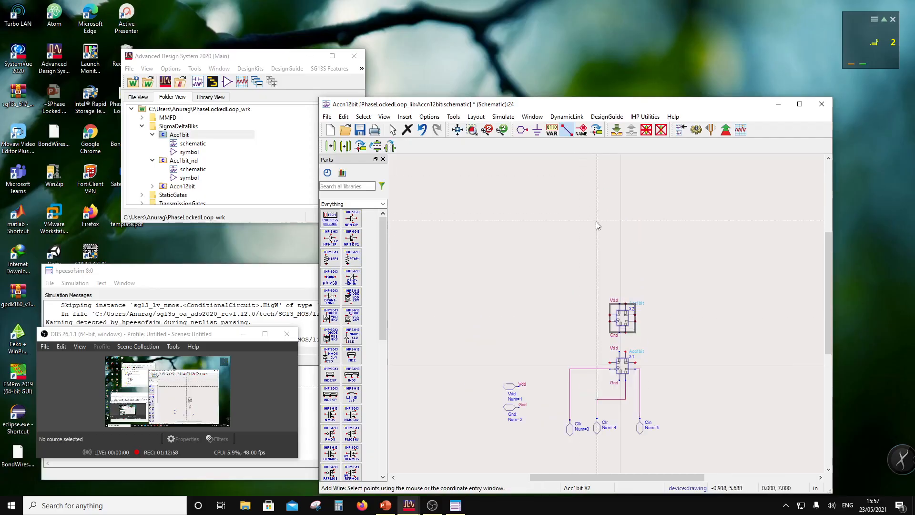
double_click(597, 178)
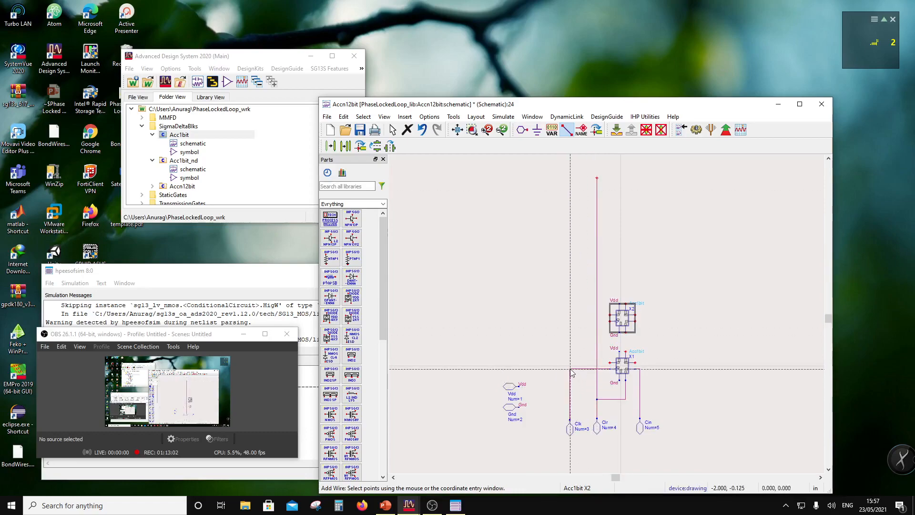
double_click(575, 179)
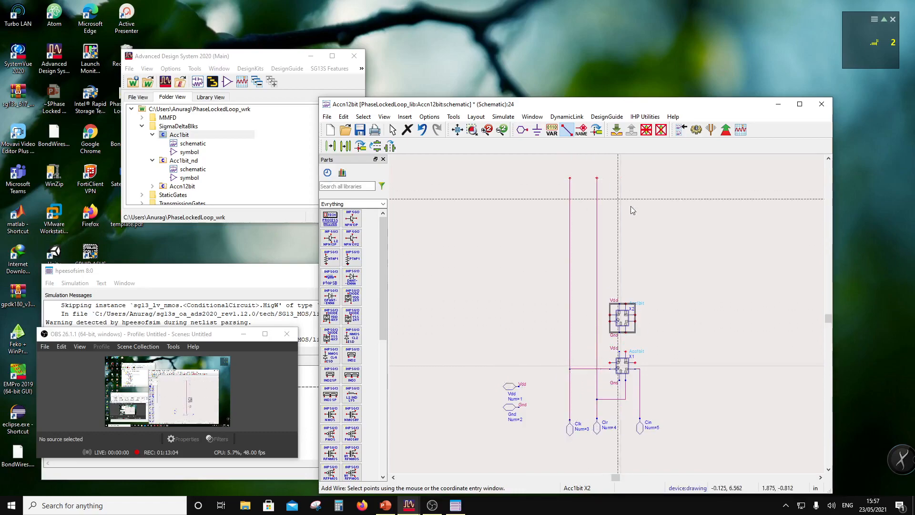
key(Escape)
scroll(642, 315, up, 1)
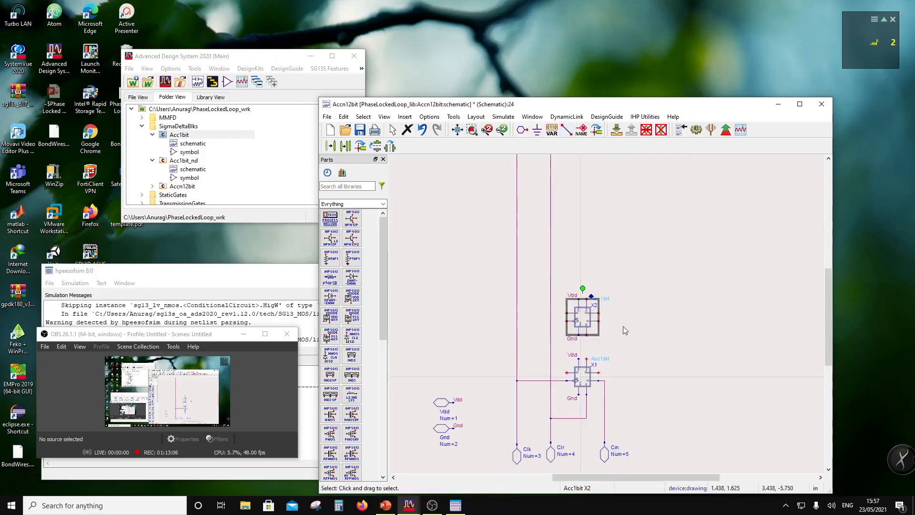
scroll(587, 285, down, 1)
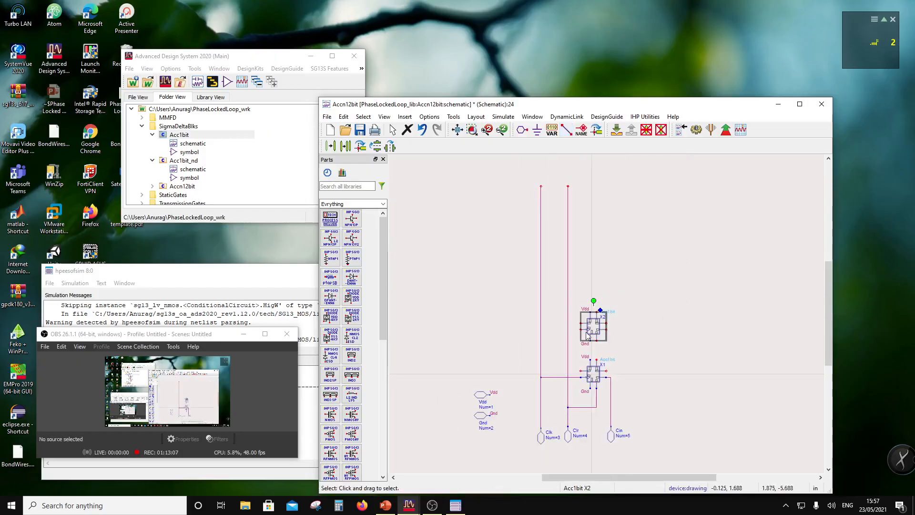
click(663, 273)
- Wire X2's clock input to the Clk bus and its bottom port to the Clr bus
click(569, 129)
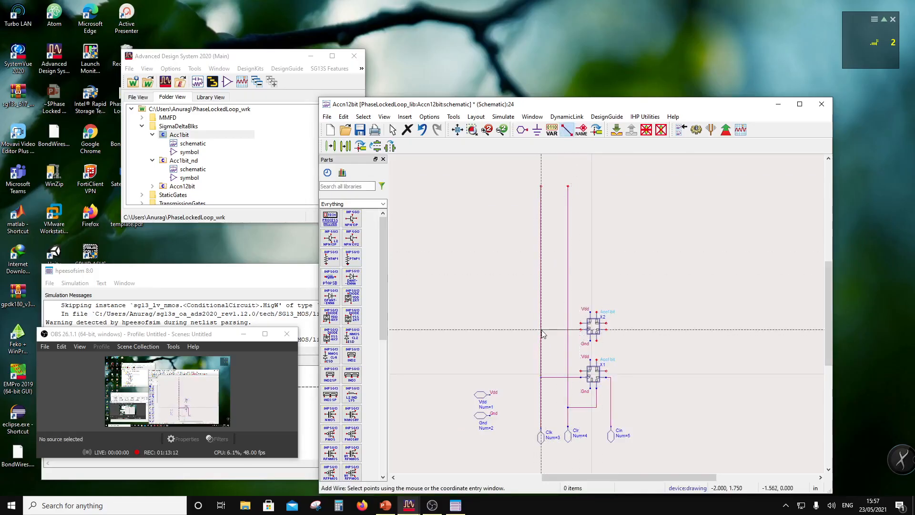
click(542, 329)
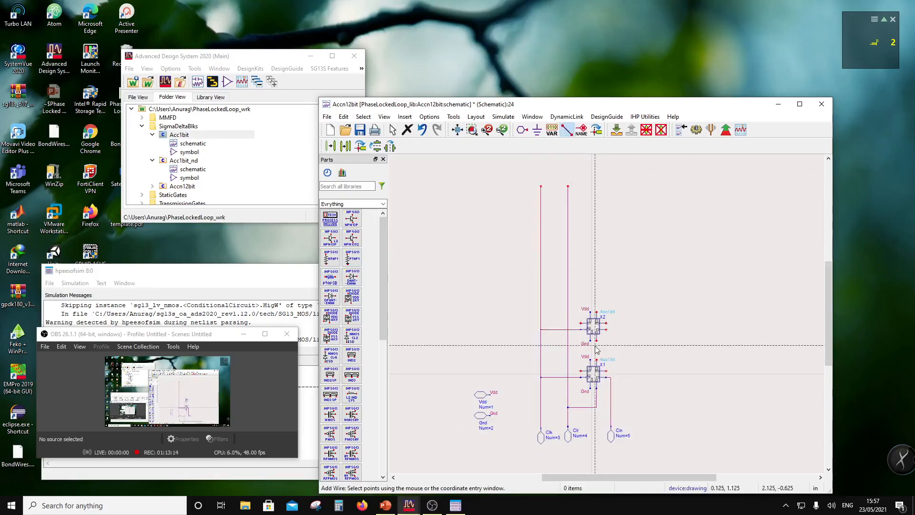
click(597, 342)
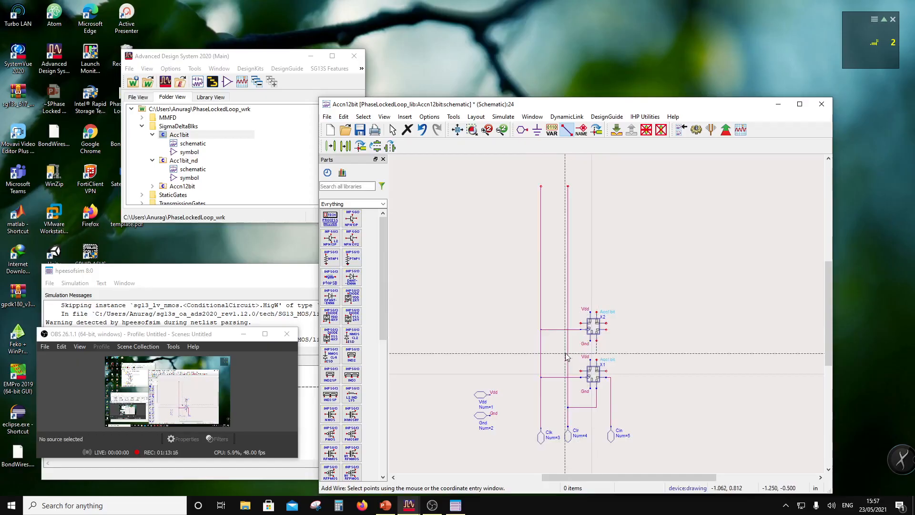
click(569, 352)
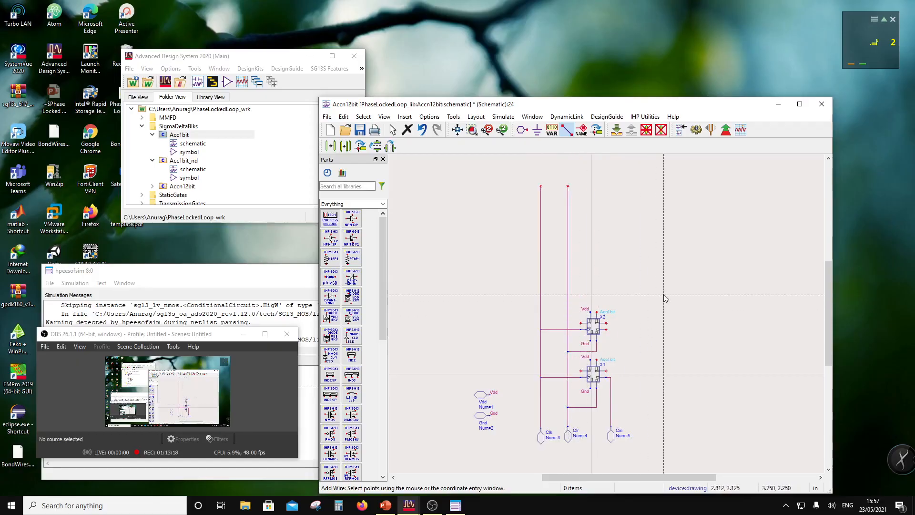
key(Escape)
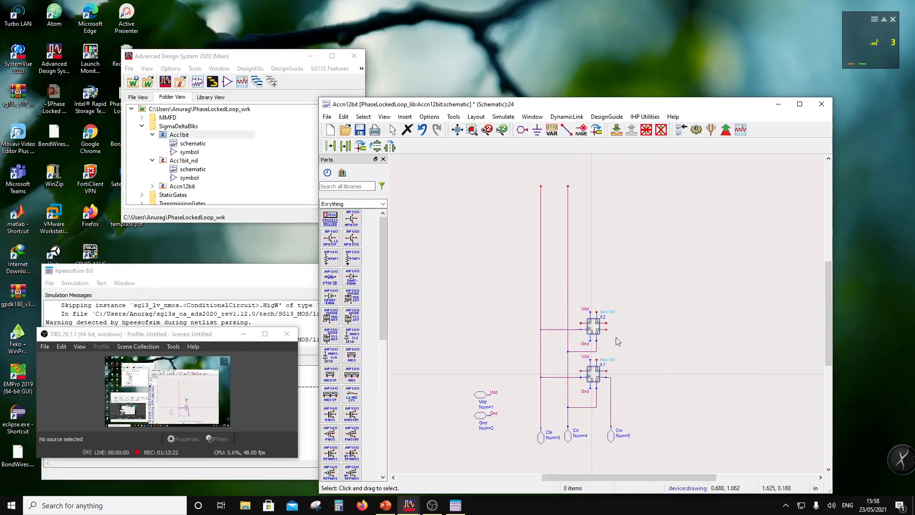
click(567, 129)
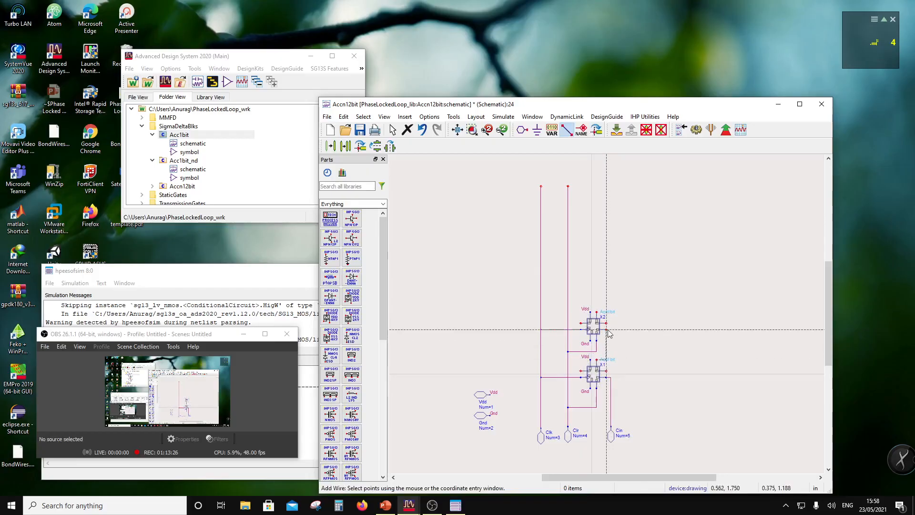
scroll(609, 333, up, 5)
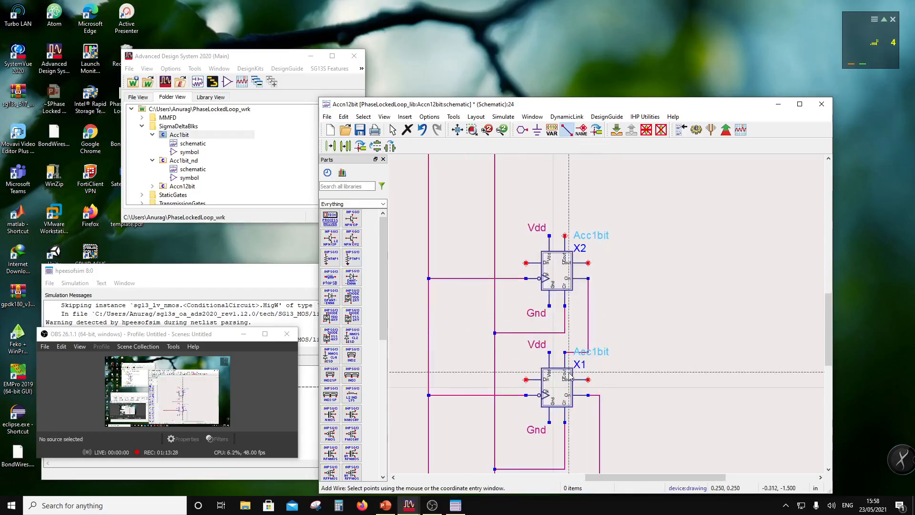
key(Escape)
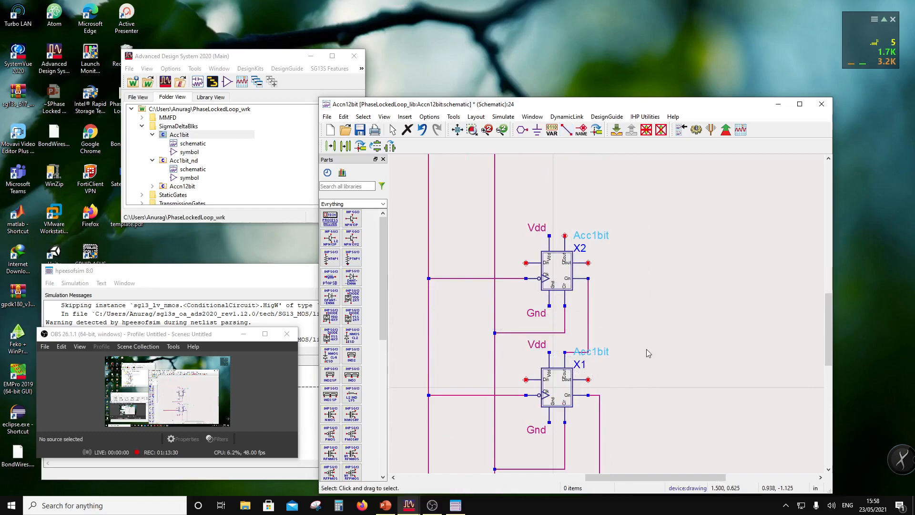
scroll(648, 353, down, 3)
- Copy the wired X2 cell with its wires and place it as X3 directly above
drag(484, 243, 618, 317)
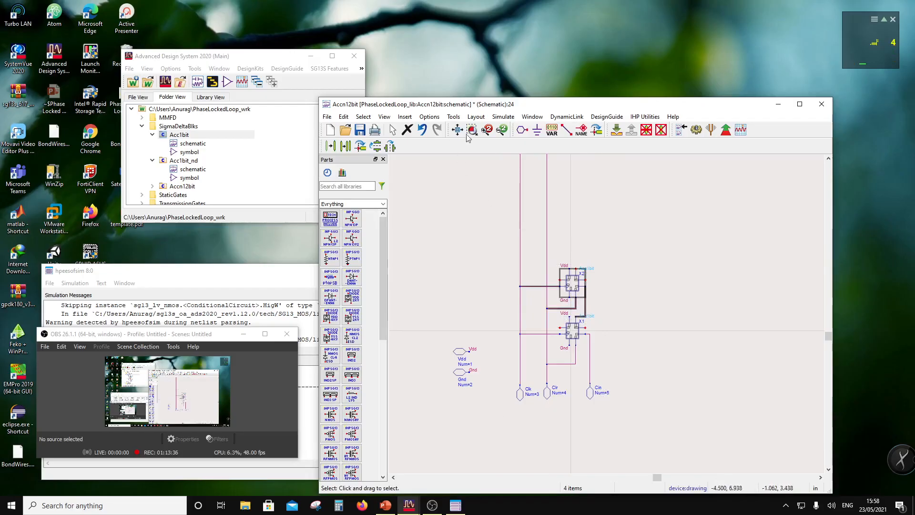
click(347, 146)
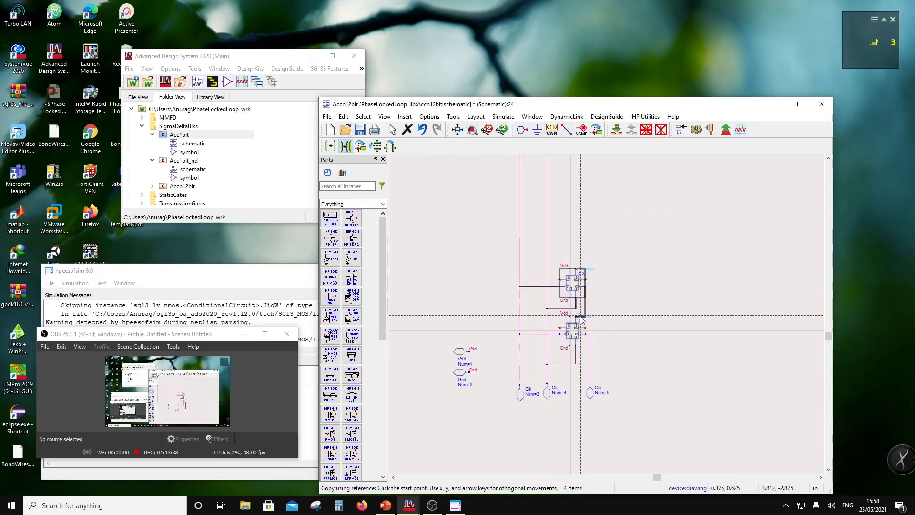
click(576, 269)
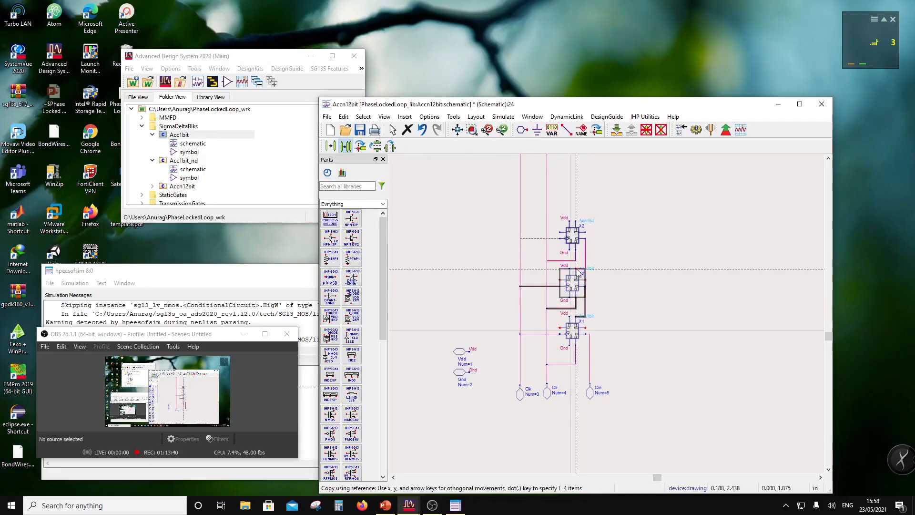
key(Escape)
click(637, 281)
- Copy the X3 cell with its wires and place it as X4 above X3
drag(498, 198, 637, 272)
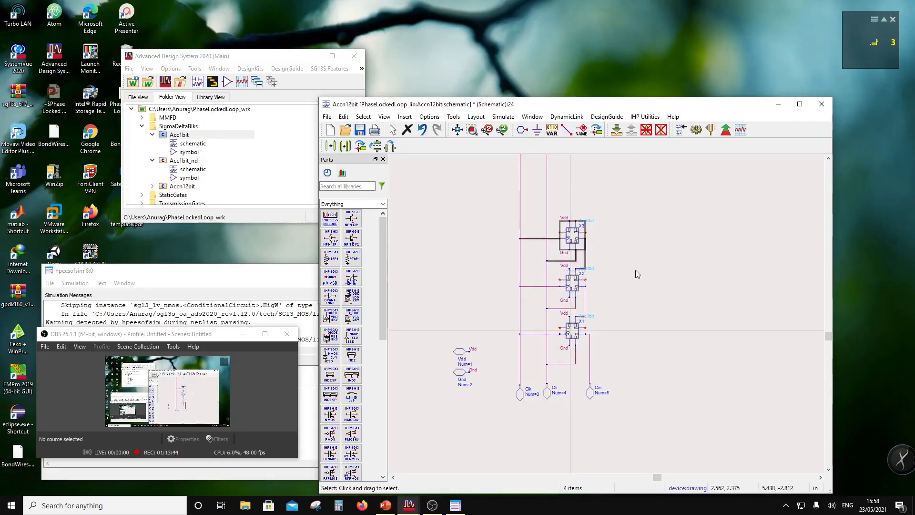
click(377, 145)
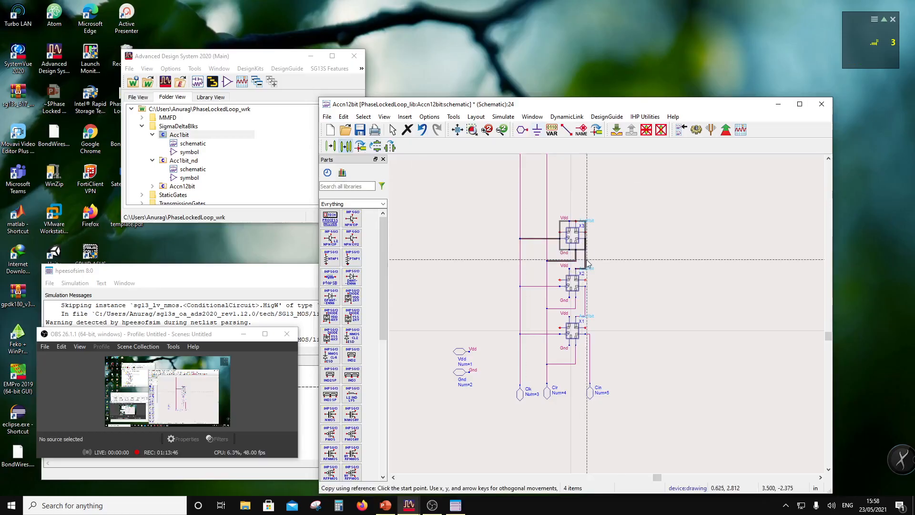
click(576, 271)
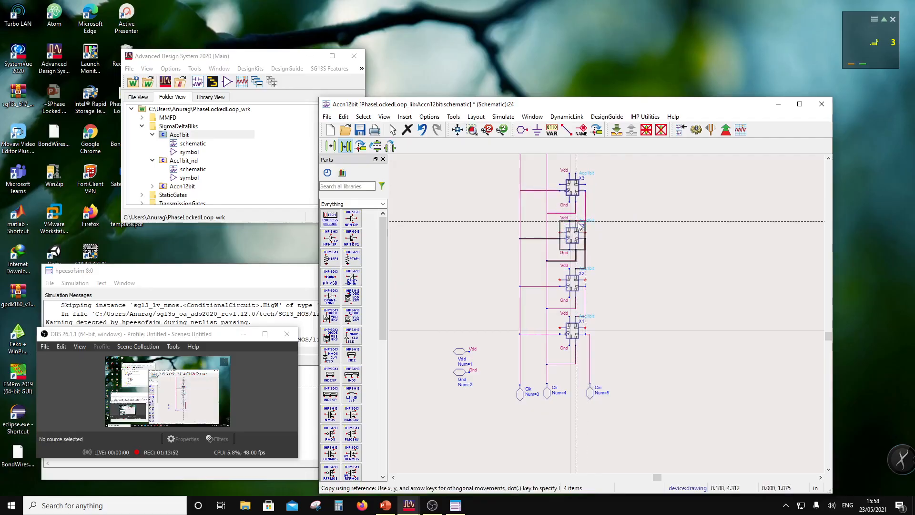
click(579, 226)
click(660, 225)
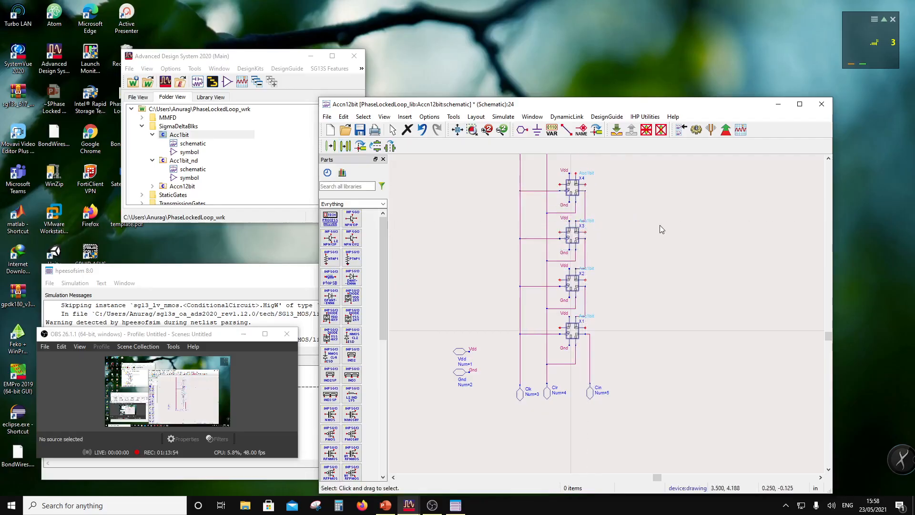
- Shorten the bus wires so they end beside X4
scroll(633, 276, down, 2)
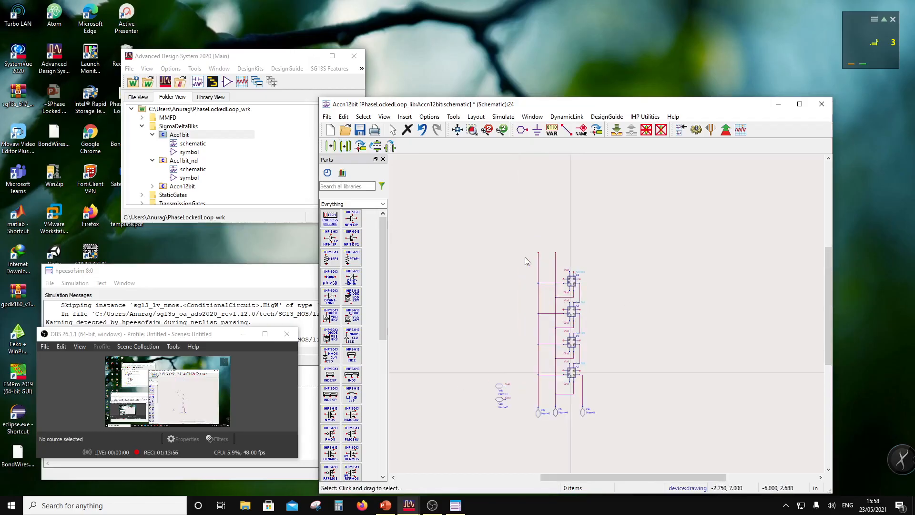
drag(520, 241, 556, 273)
scroll(582, 278, up, 1)
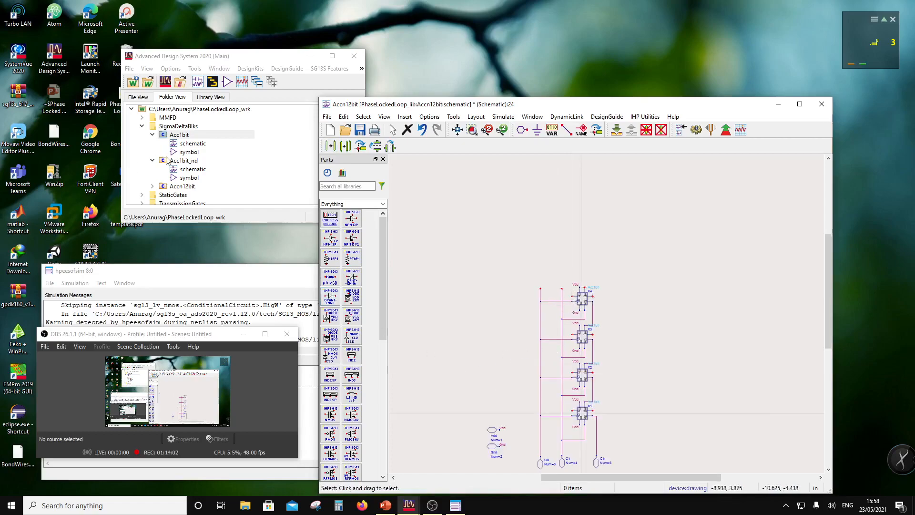
scroll(167, 161, down, 3)
scroll(171, 162, up, 1)
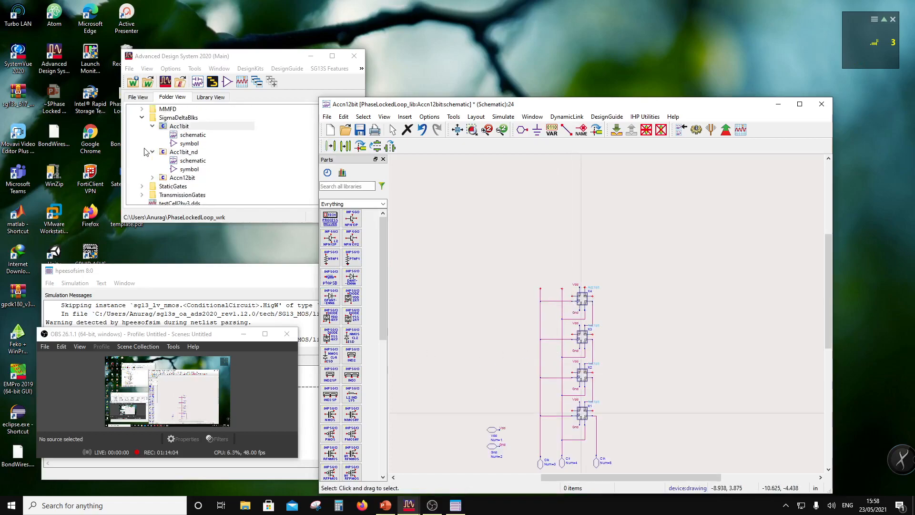
scroll(179, 187, down, 1)
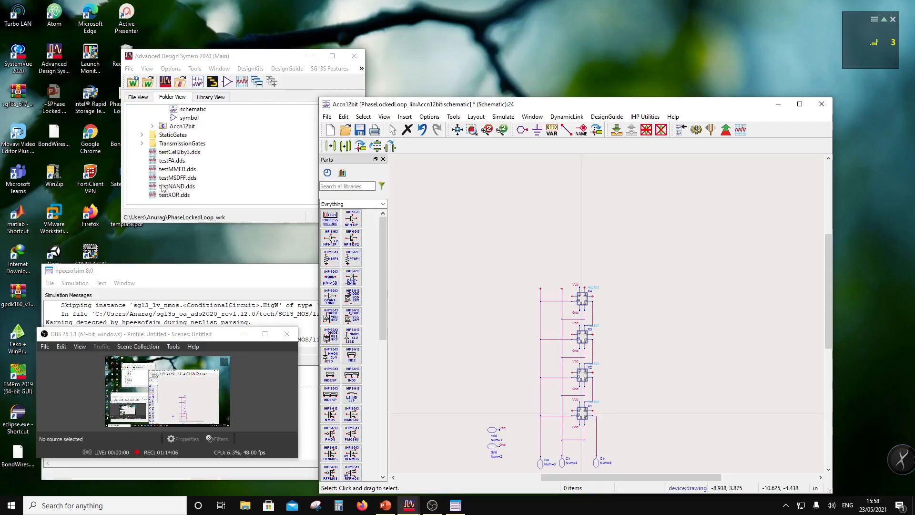
scroll(162, 187, up, 2)
- Place NOTg inverters X5–X8 from StaticGates in two rows above X4, then begin a label on X5's Vdd pin
click(142, 189)
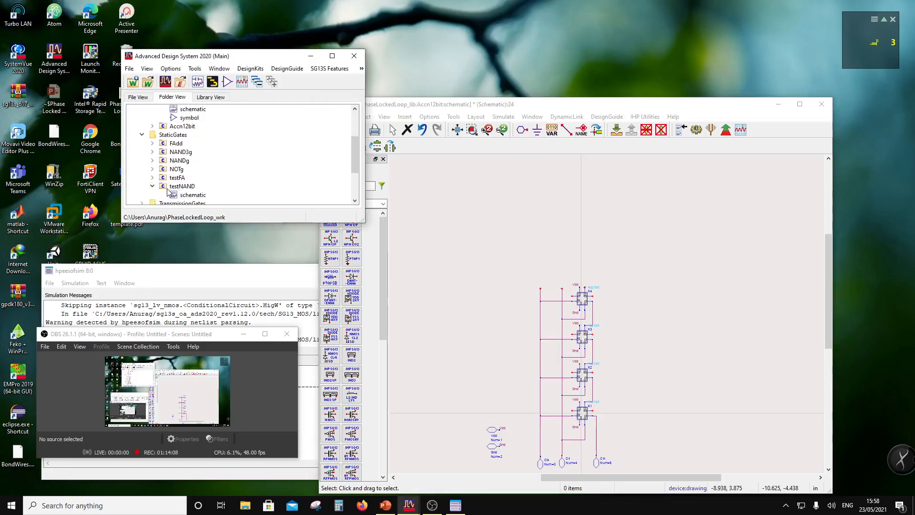
click(172, 172)
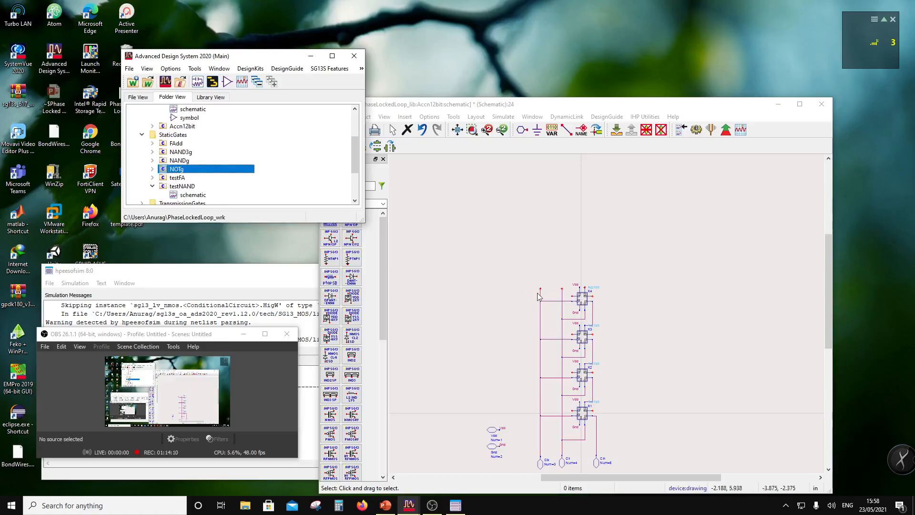
drag(543, 267, 546, 261)
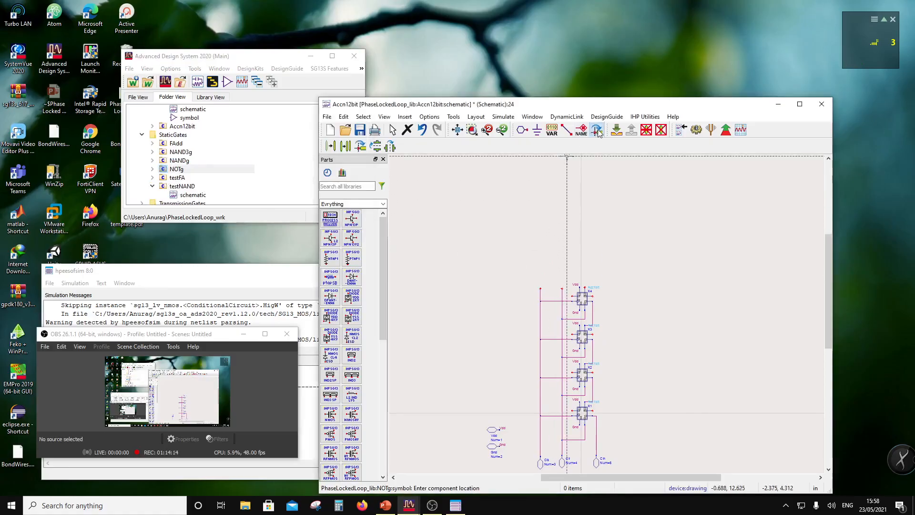
scroll(600, 308, up, 3)
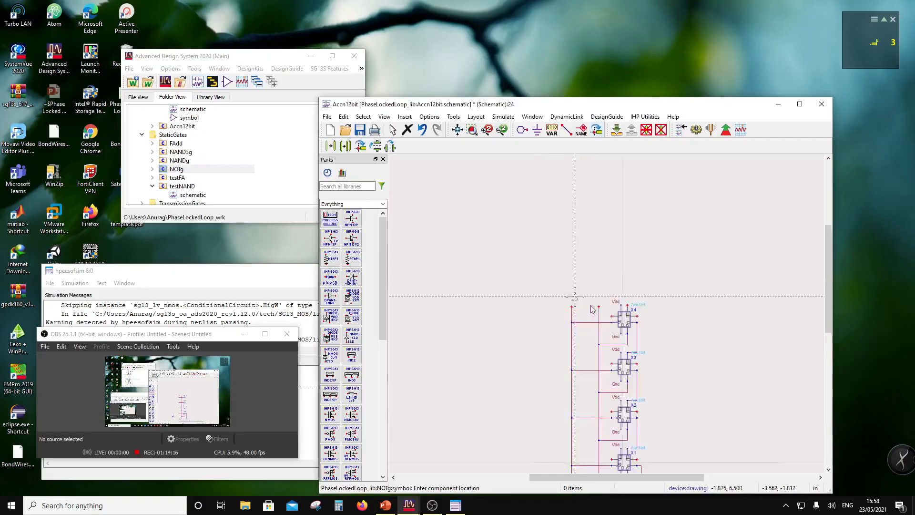
click(599, 313)
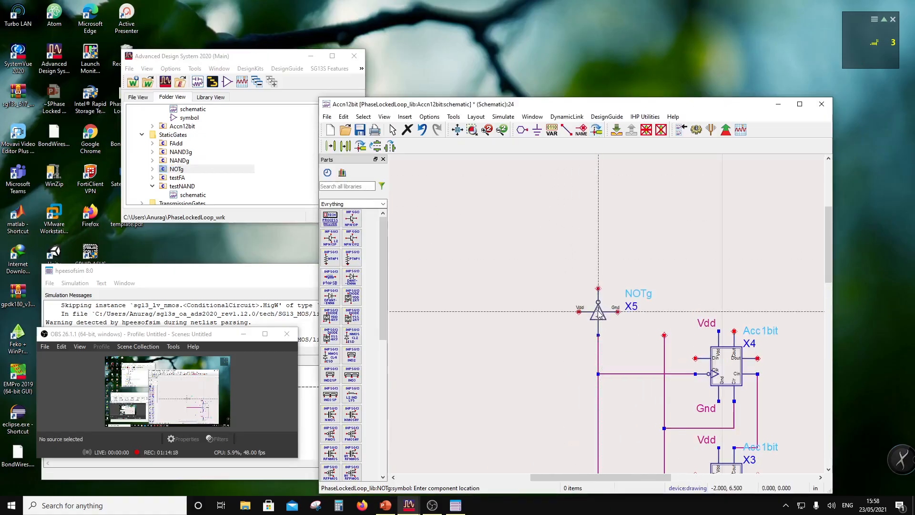
click(665, 312)
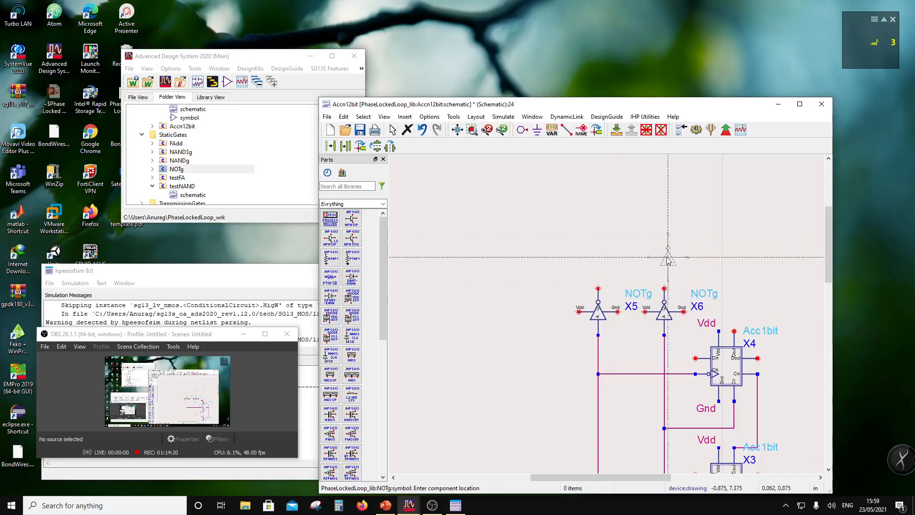
click(600, 267)
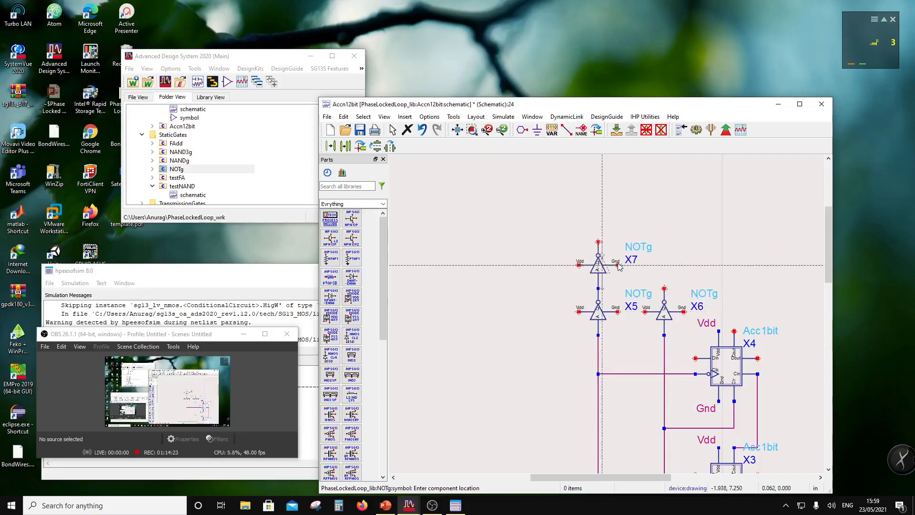
click(665, 264)
key(Escape)
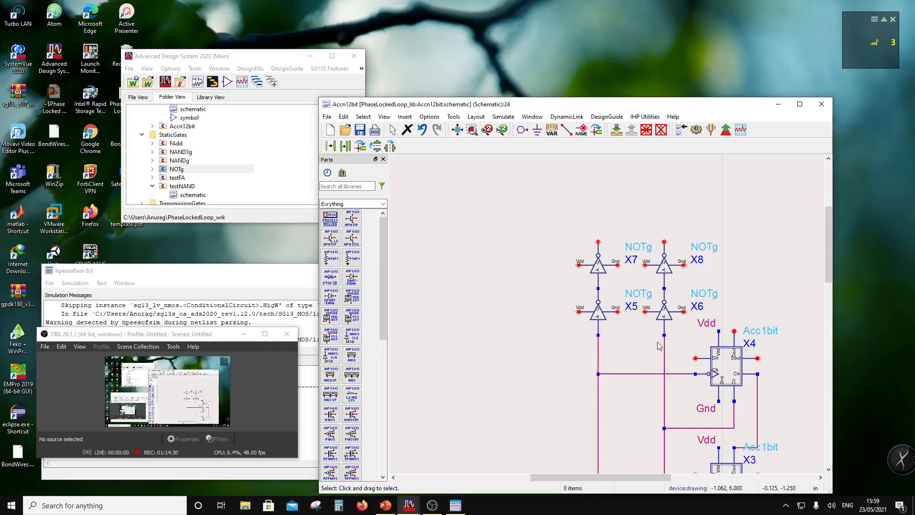
click(582, 130)
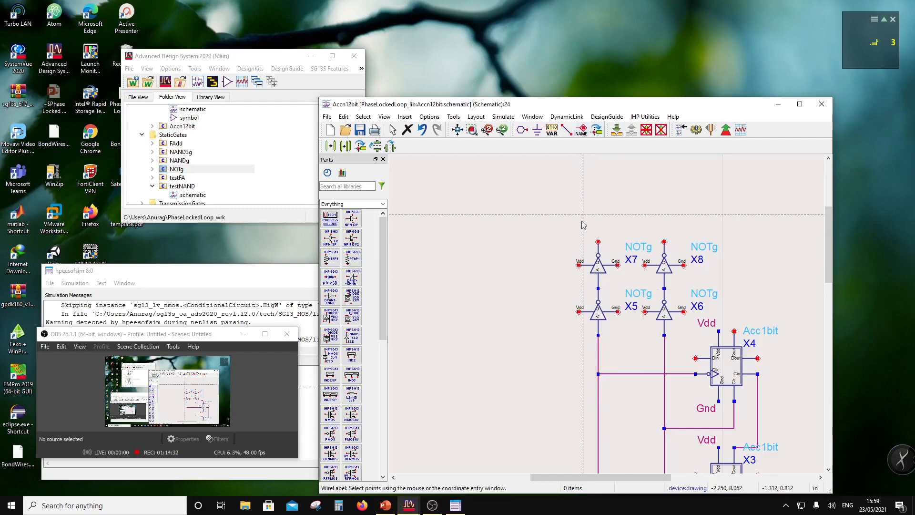
click(579, 311)
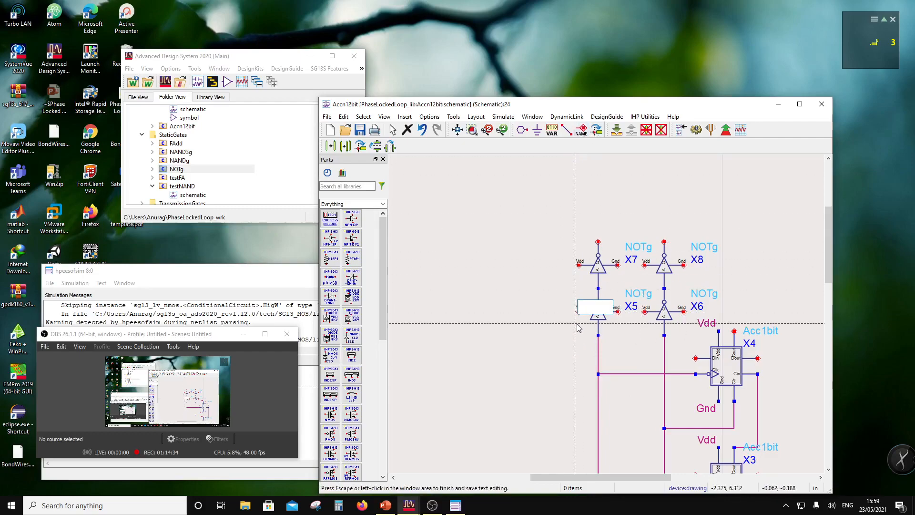
- Add Vdd net labels to the Vdd pins of inverters X5, X7, X8 and X6
text(Vdd)
click(584, 335)
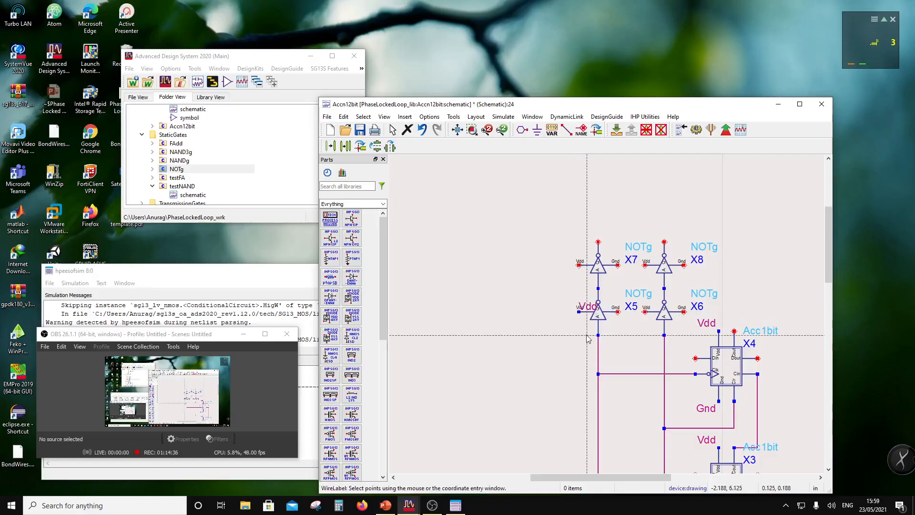
click(579, 265)
click(601, 280)
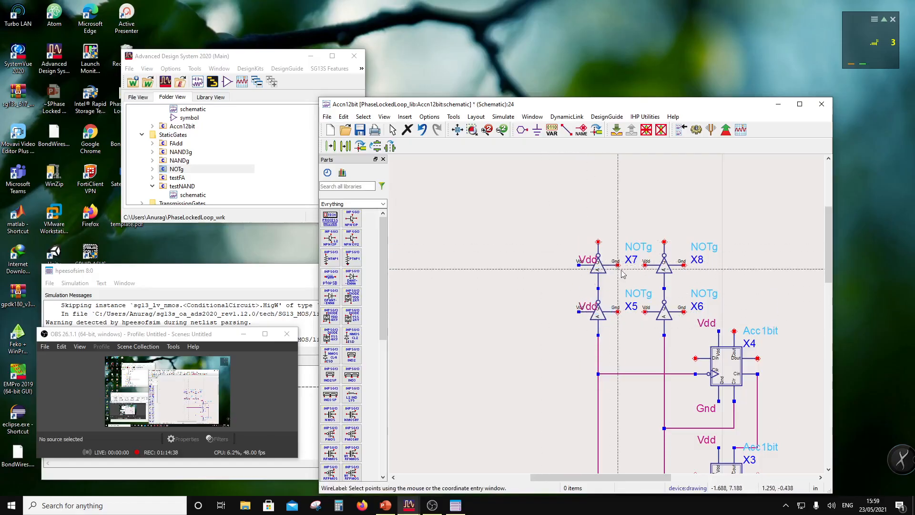
click(646, 265)
click(652, 319)
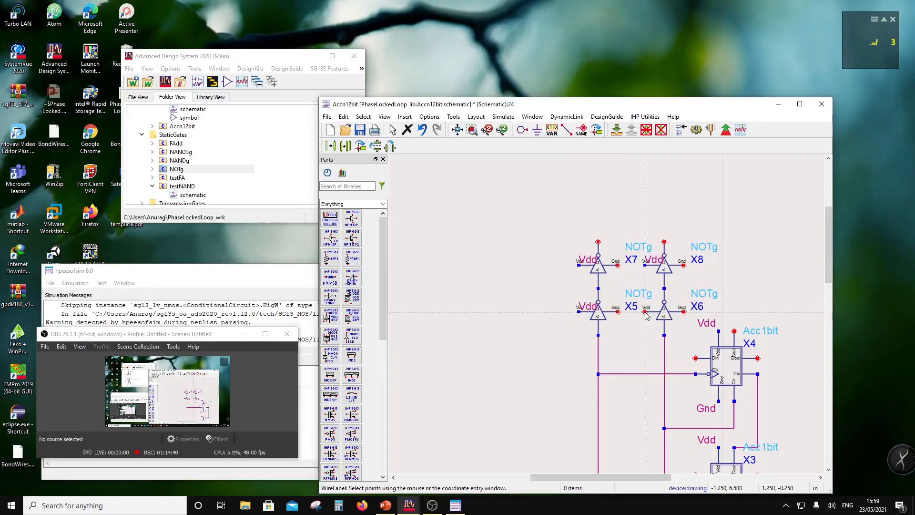
click(646, 313)
click(619, 313)
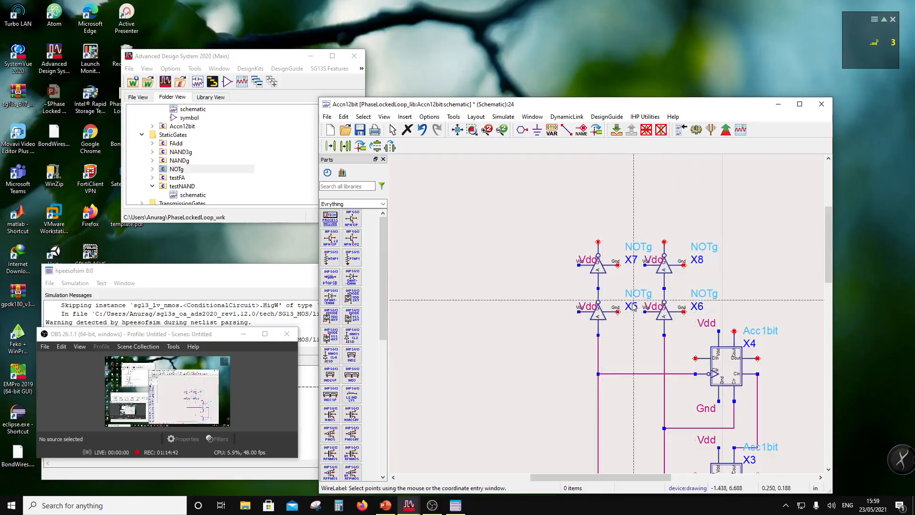
- Add Gnd net labels to the Gnd pins of inverters X5 through X8
click(619, 312)
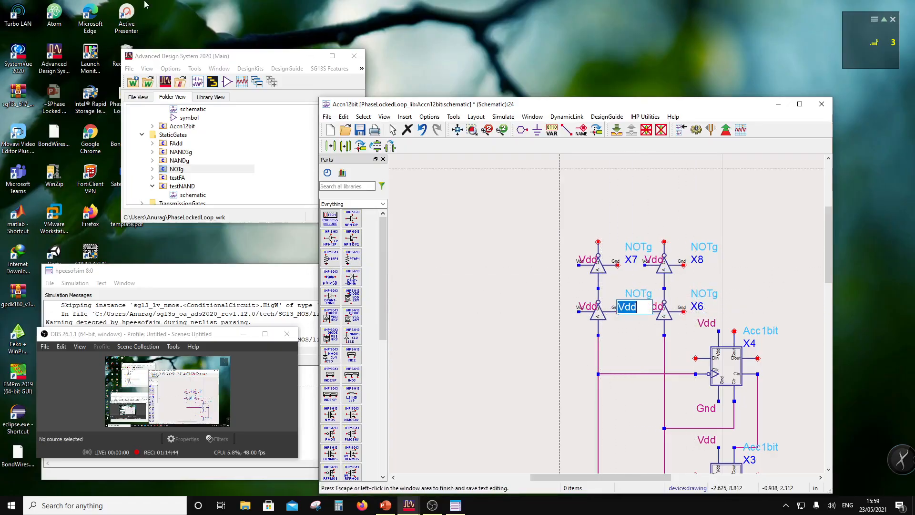
text(Gnd)
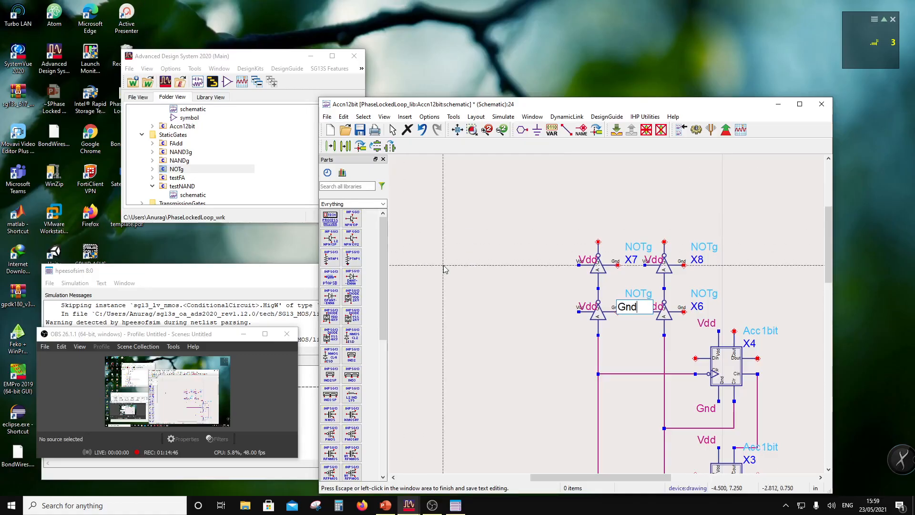
click(684, 313)
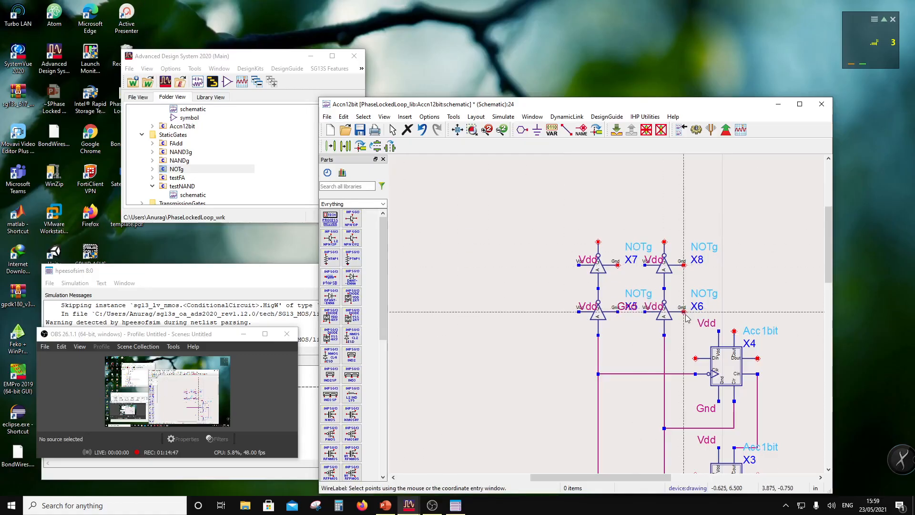
click(619, 266)
click(622, 246)
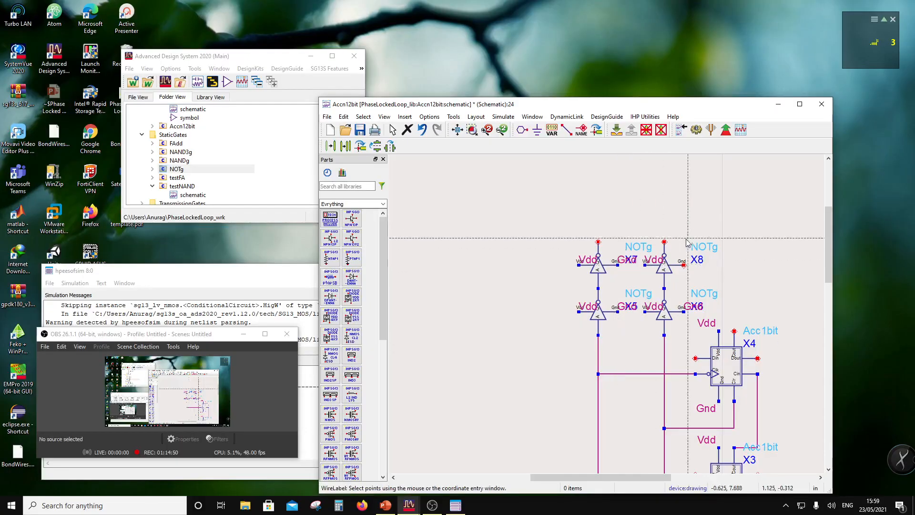
click(685, 265)
click(686, 214)
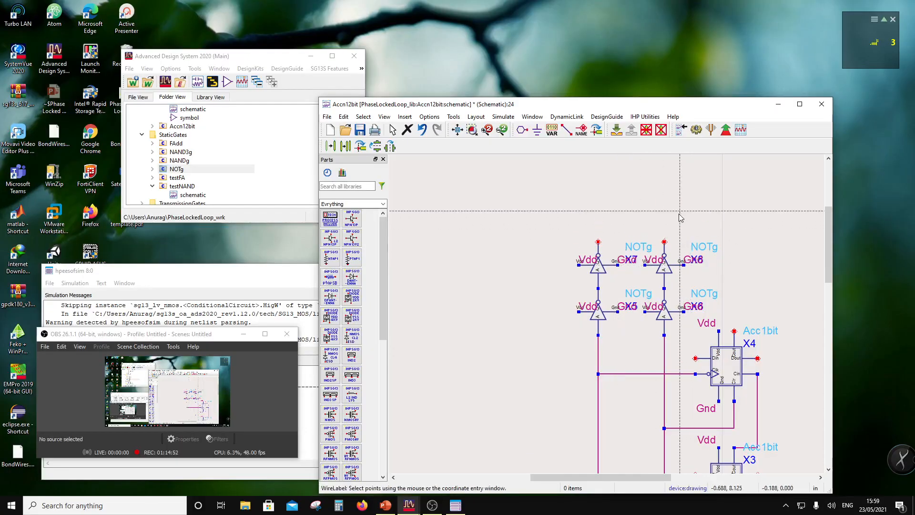
key(Escape)
scroll(608, 319, down, 5)
- Copy the four-block Acc1bit stage with its inverters and place it above the original
scroll(608, 319, up, 3)
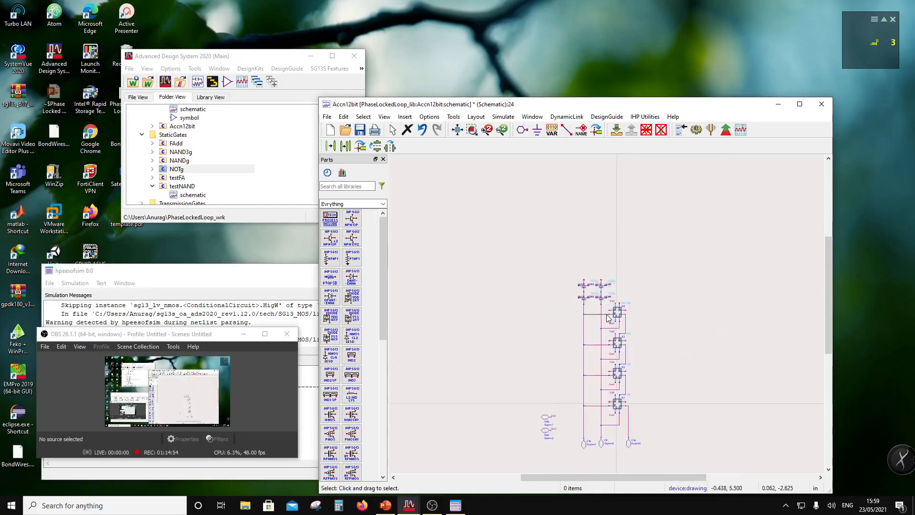
drag(566, 237, 644, 407)
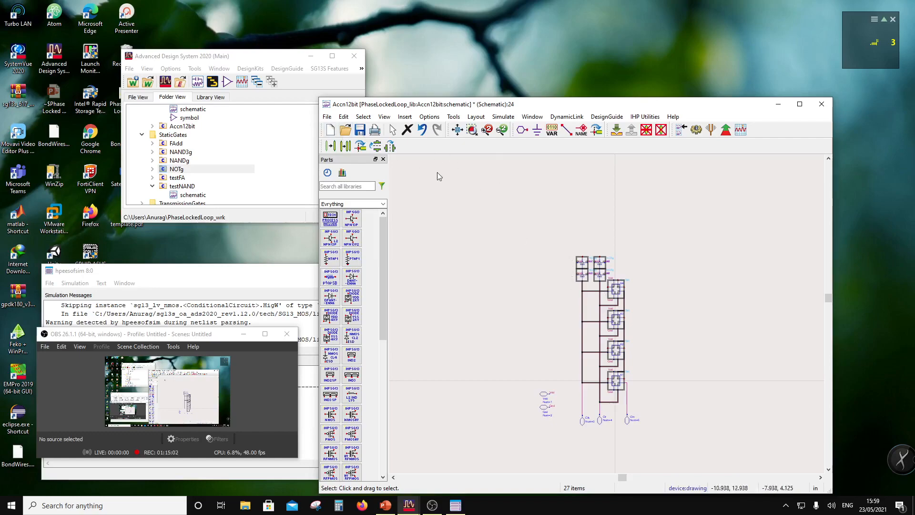
click(352, 150)
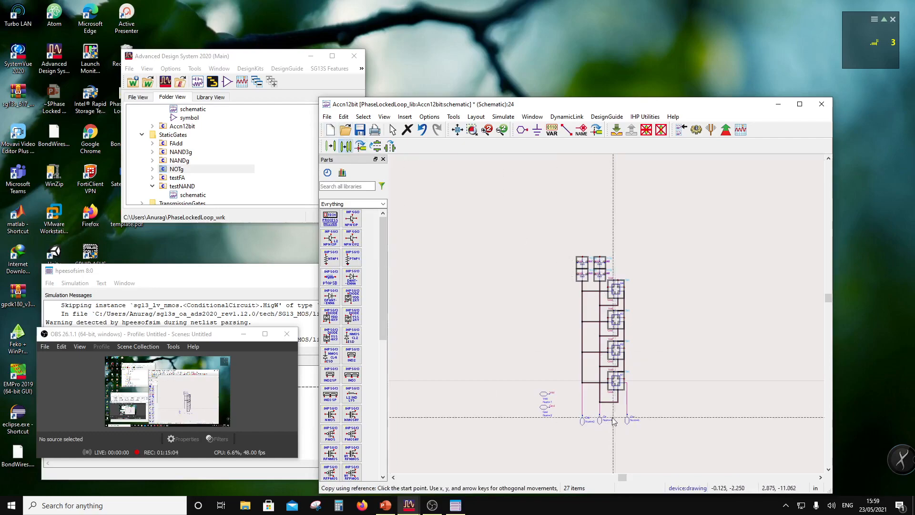
click(601, 404)
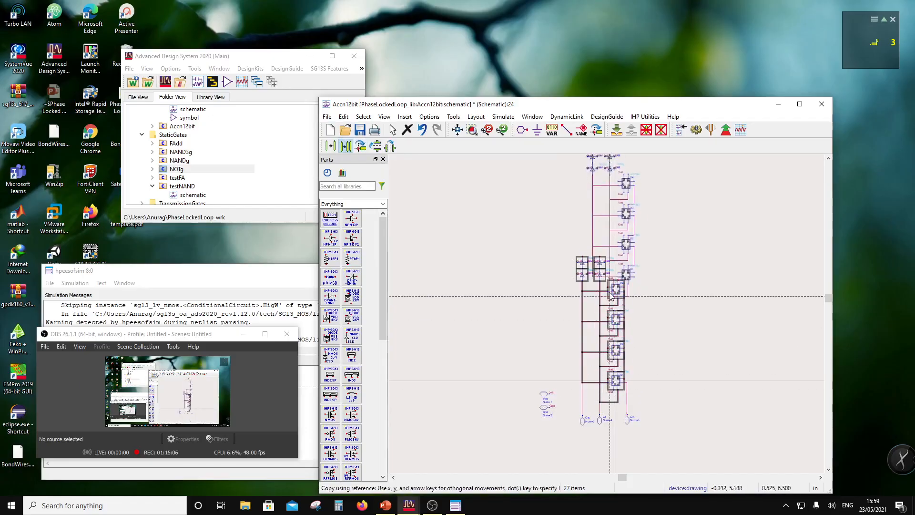
click(601, 258)
click(669, 259)
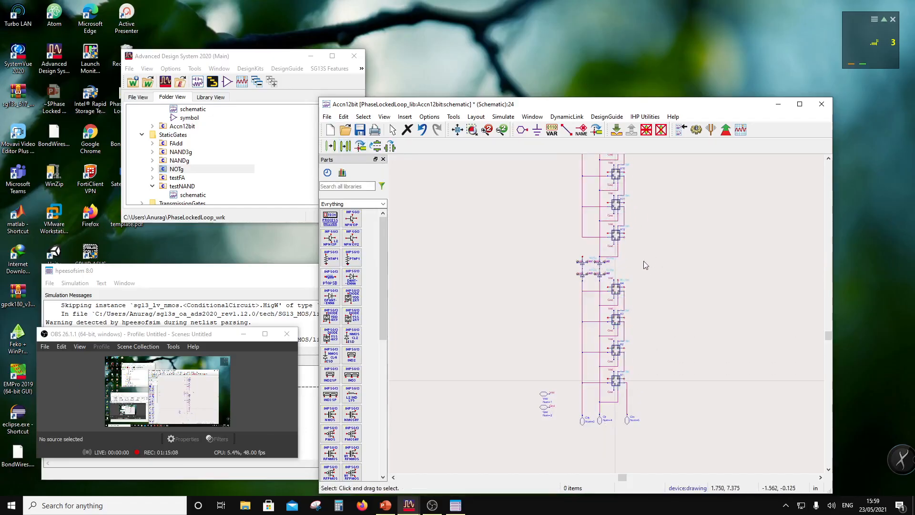
scroll(641, 262, down, 1)
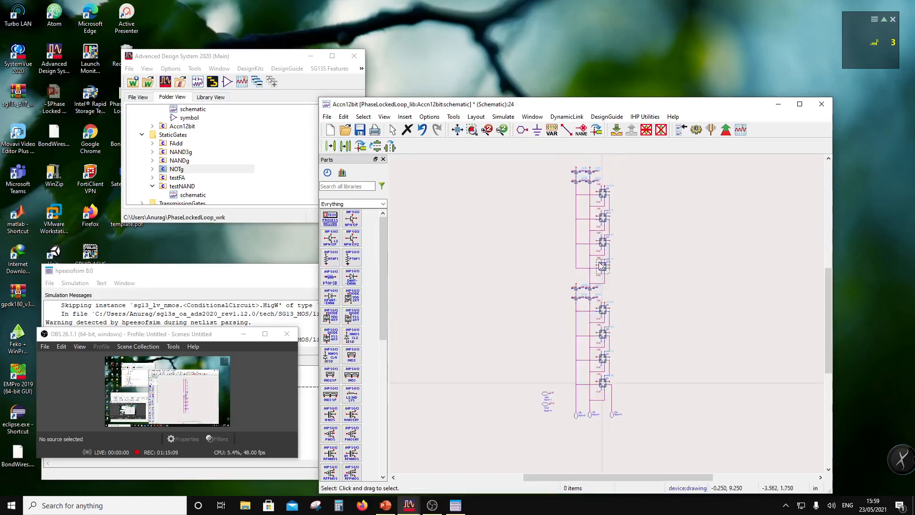
- Wire the NOTg gate's pin up to the existing bus wire
click(567, 130)
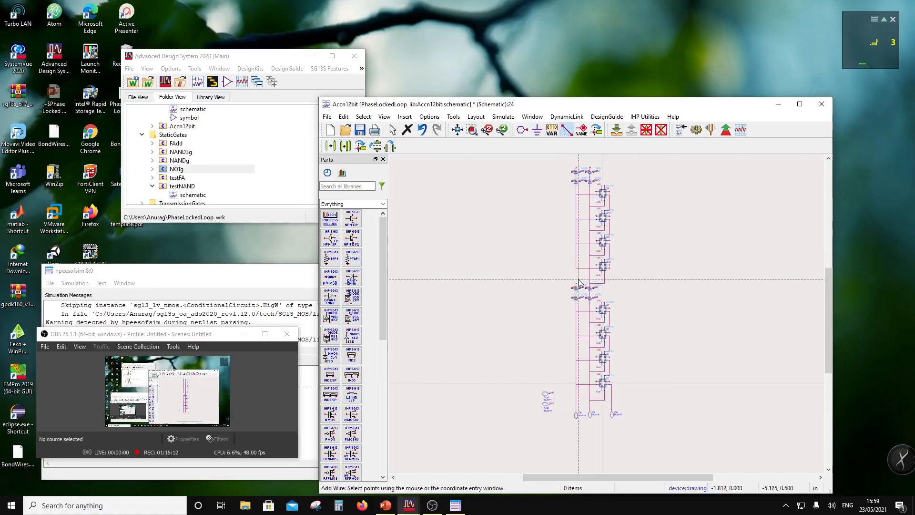
scroll(600, 329, up, 2)
click(600, 329)
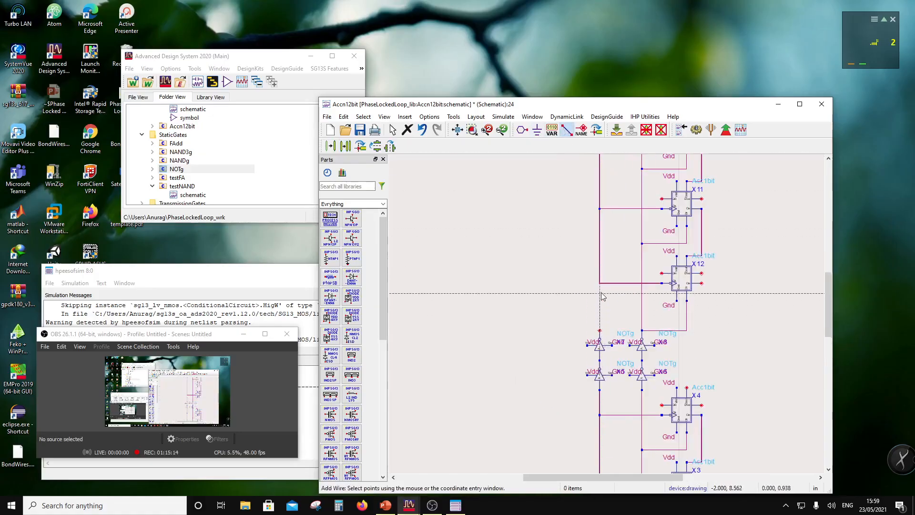
click(600, 284)
scroll(674, 278, down, 2)
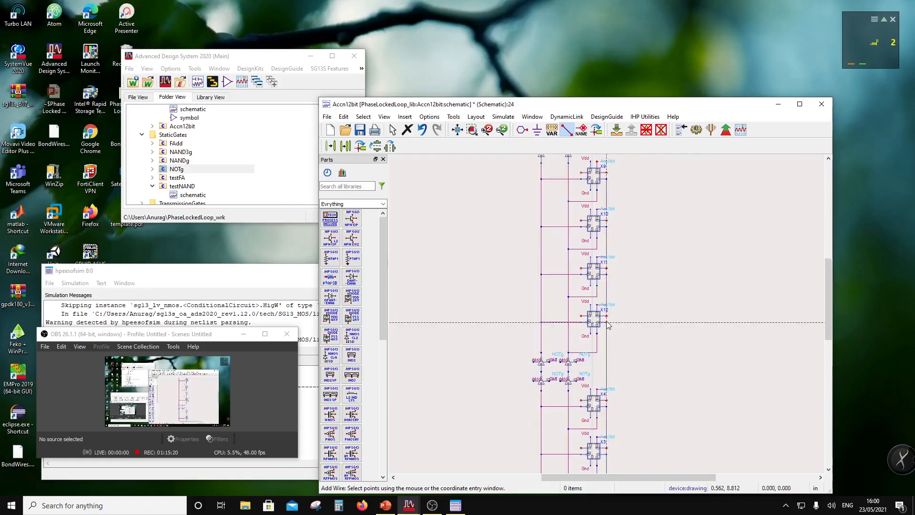
scroll(620, 310, down, 2)
key(Escape)
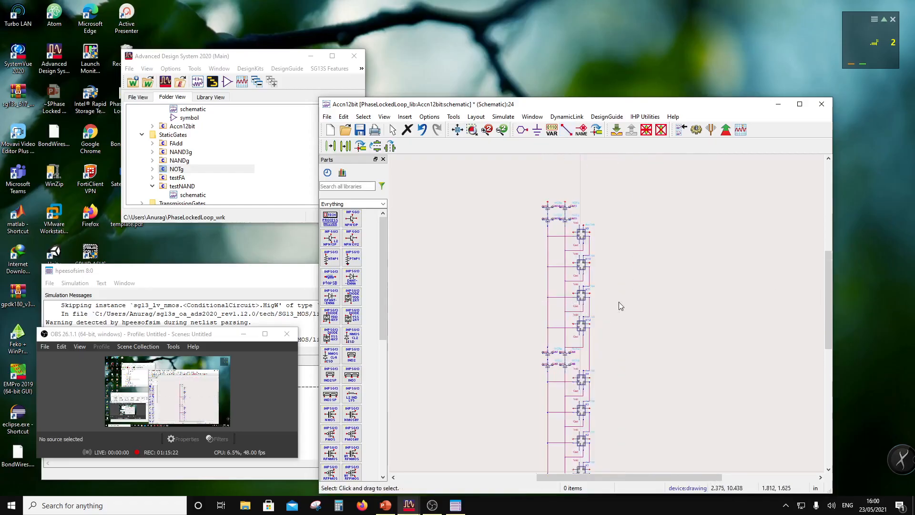
scroll(620, 310, down, 2)
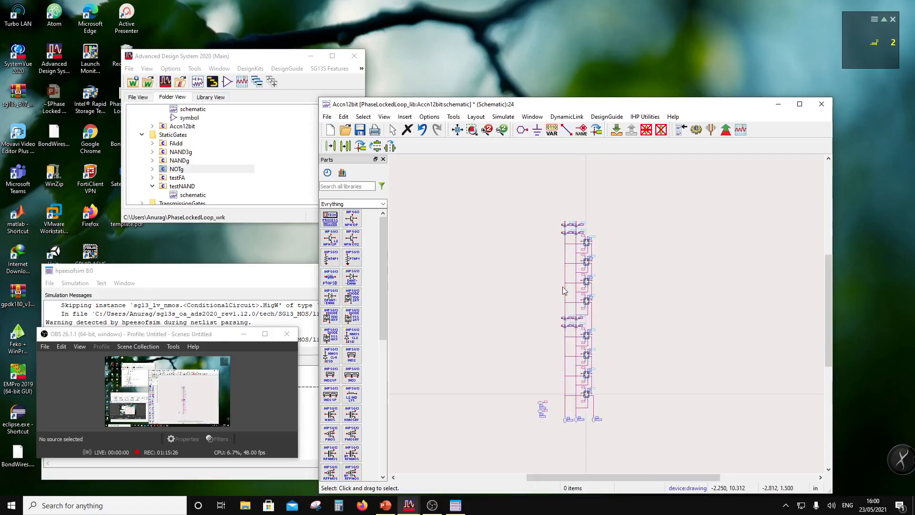
scroll(596, 300, up, 1)
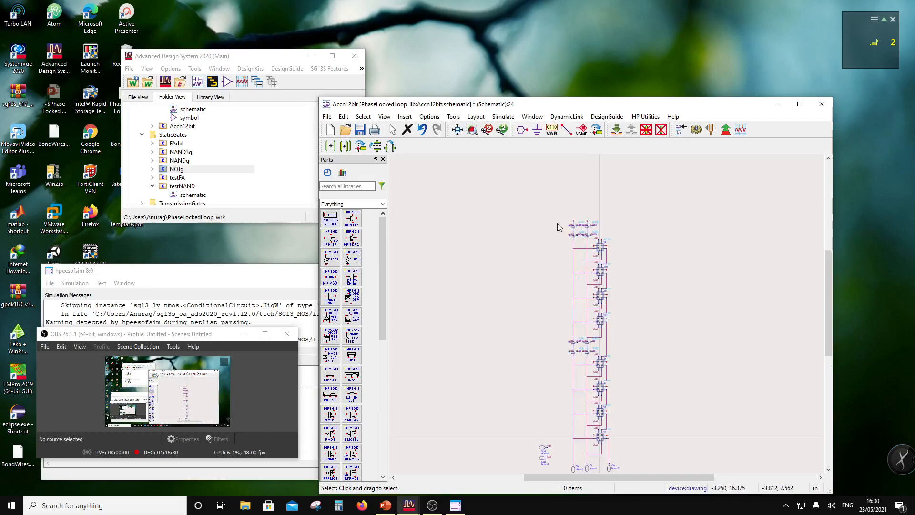
- Copy the 24-item upper stage and place it on top of the others
click(551, 340)
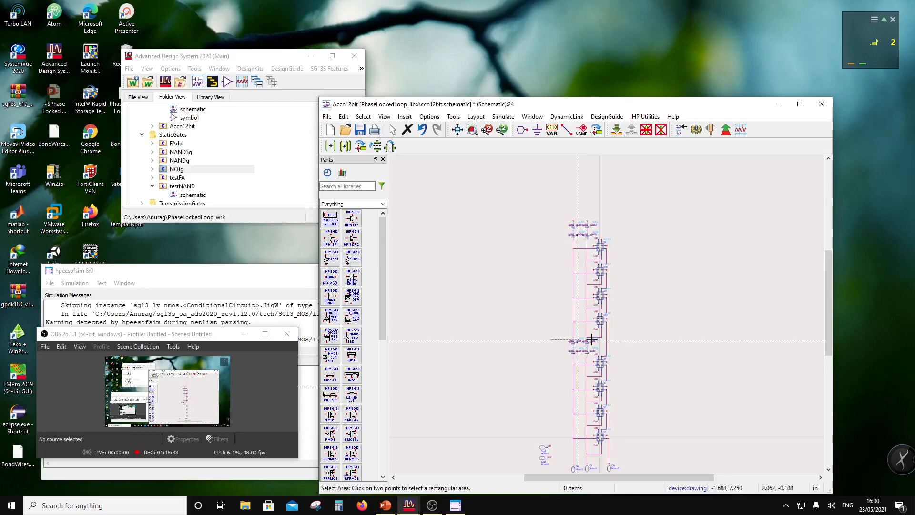
click(647, 239)
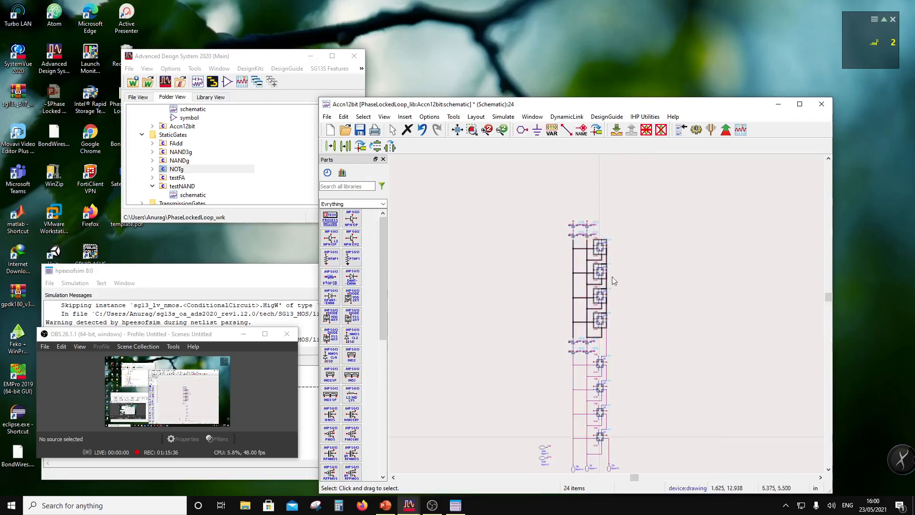
click(346, 147)
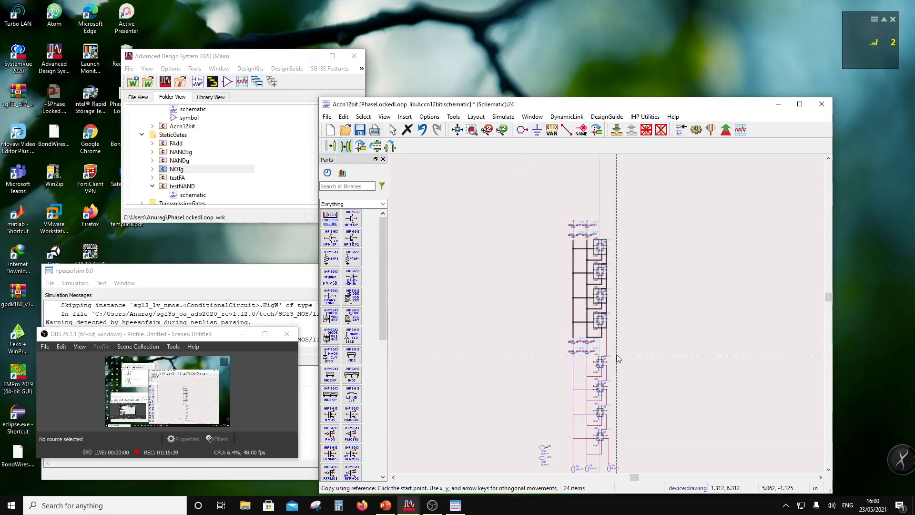
click(575, 340)
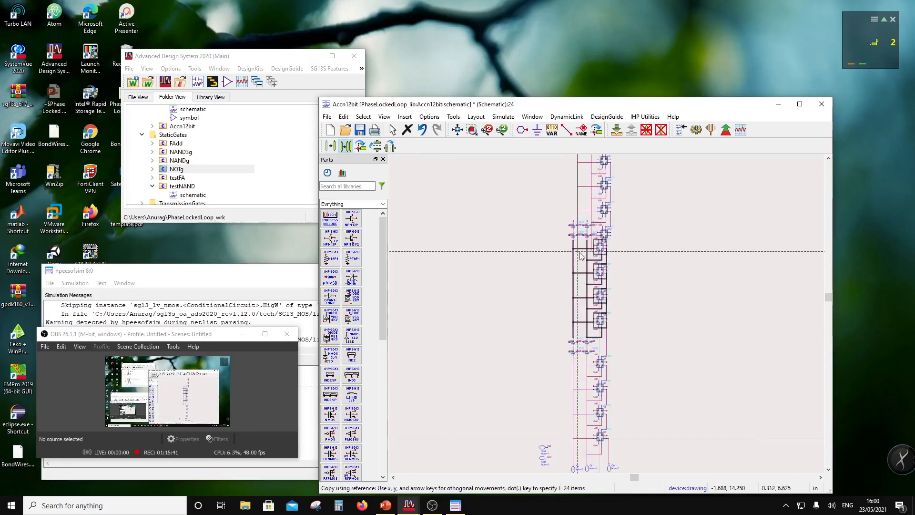
click(573, 221)
click(659, 247)
scroll(645, 241, down, 2)
scroll(607, 305, up, 2)
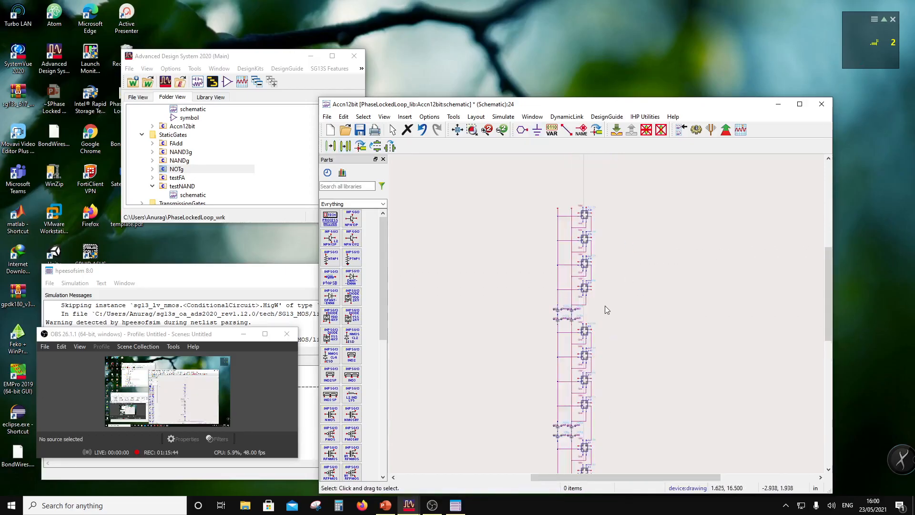
- Wire X9's Cout pin to X17's Cin pin
click(566, 130)
scroll(578, 316, up, 2)
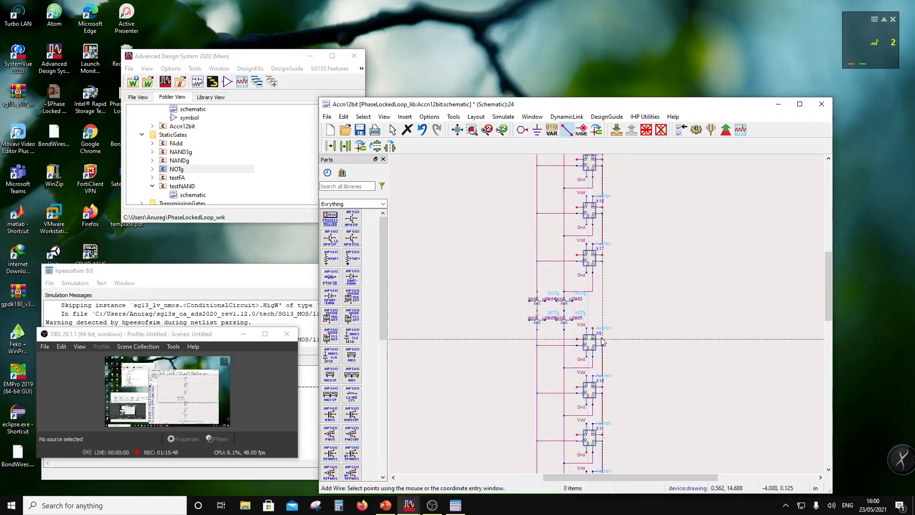
scroll(602, 341, up, 2)
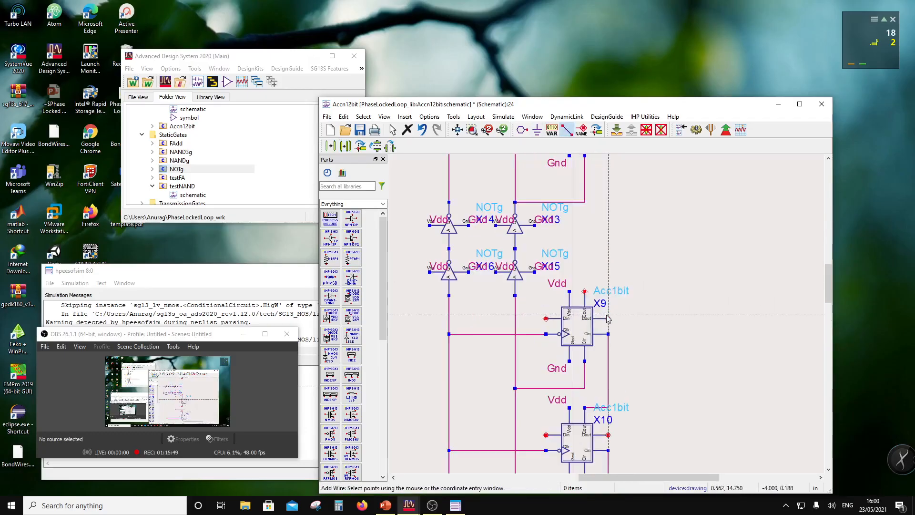
click(585, 291)
scroll(598, 220, down, 1)
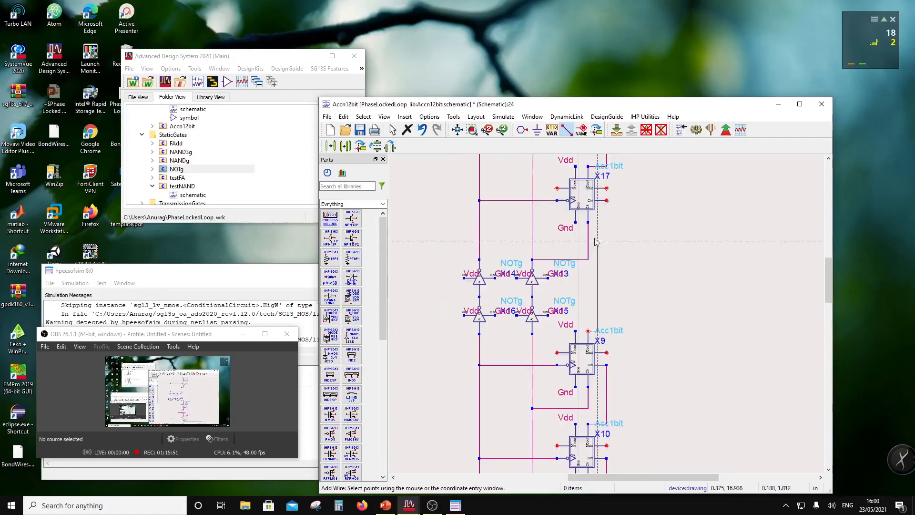
click(607, 201)
key(Escape)
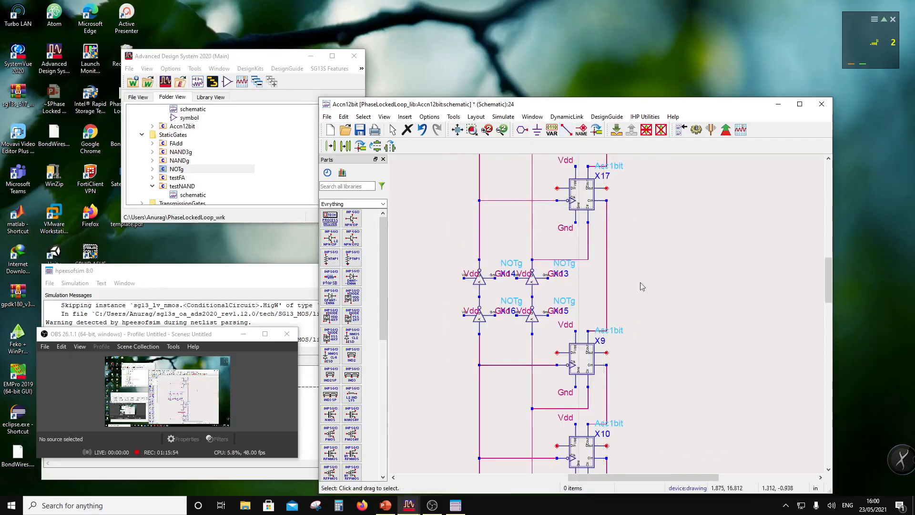
scroll(640, 286, down, 3)
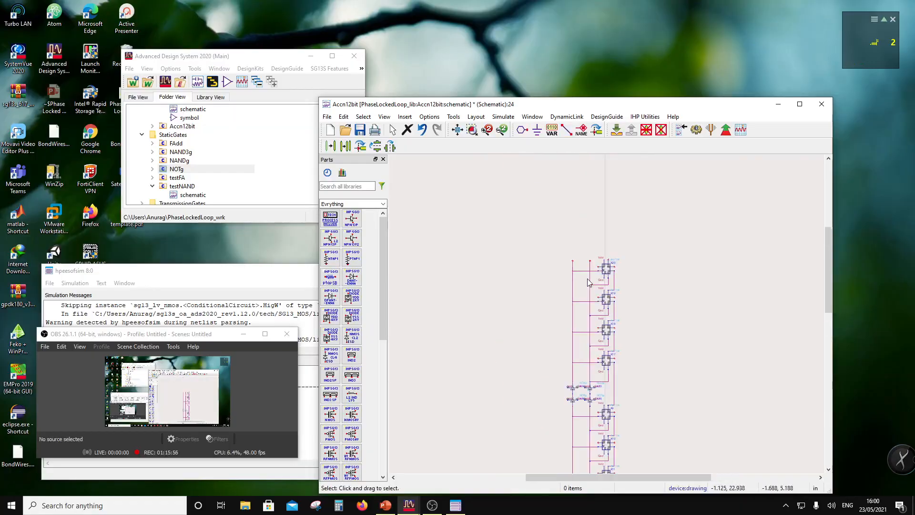
- Delete the stray wire segment and dangling stub near X20
click(590, 269)
key(Delete)
click(573, 264)
key(Delete)
scroll(614, 326, down, 2)
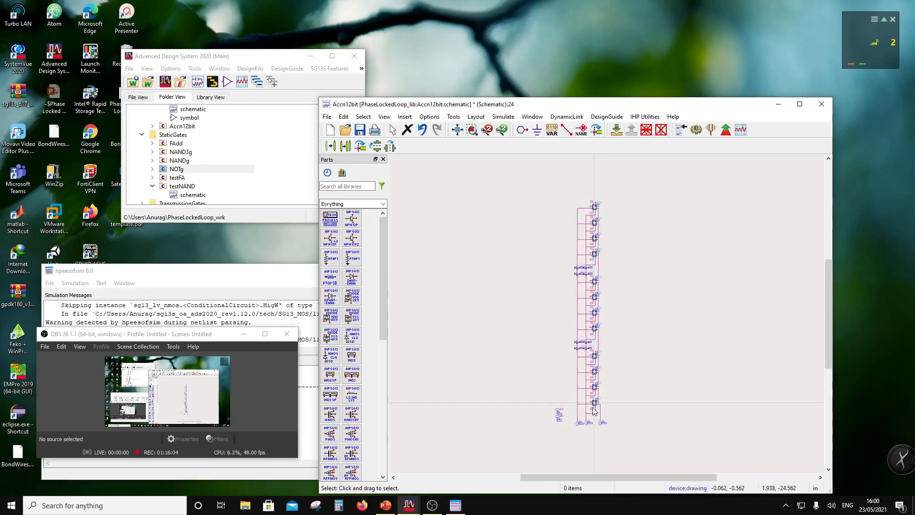
scroll(605, 325, up, 2)
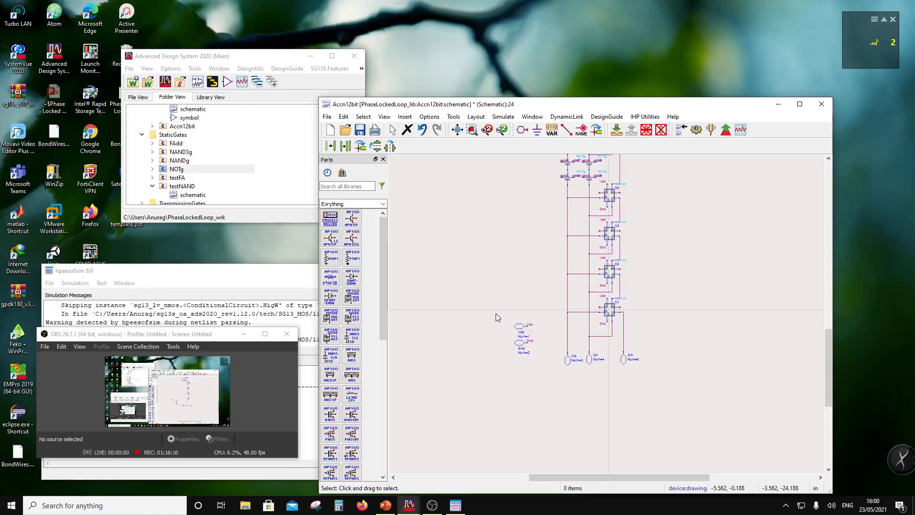
- Create a pin named Di0 and place the Di0 and Di1 pins left of the Acc1bit column
click(523, 130)
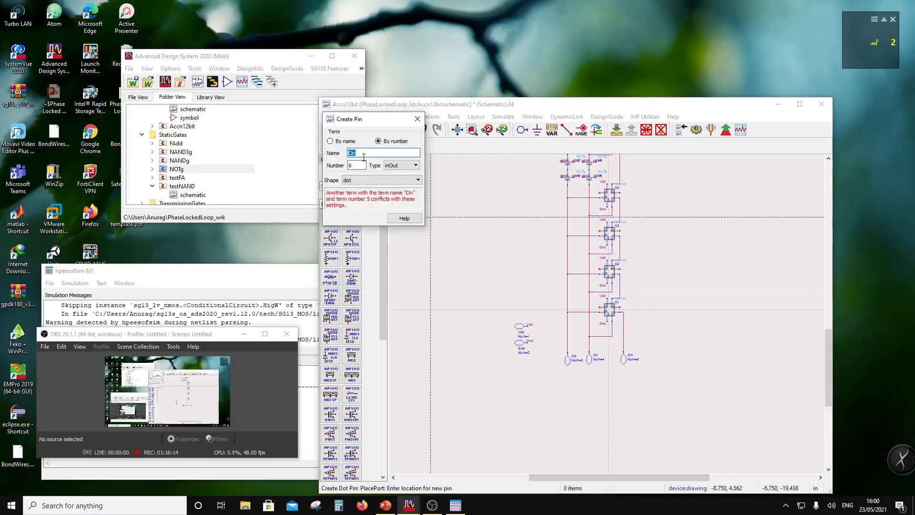
text(D)
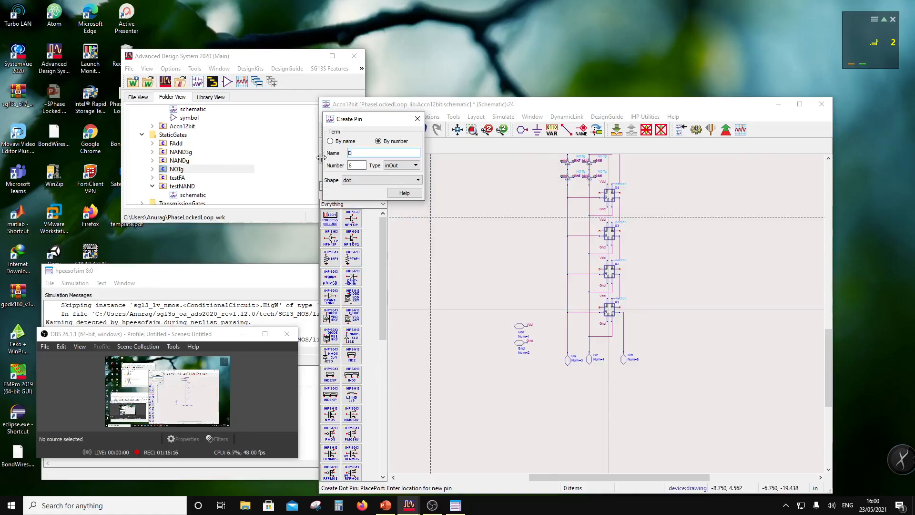
text(i0)
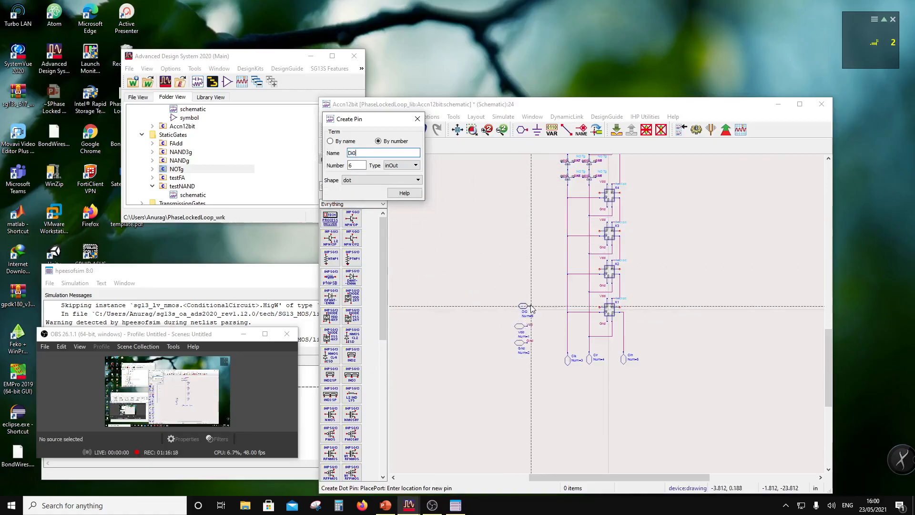
scroll(530, 312, up, 3)
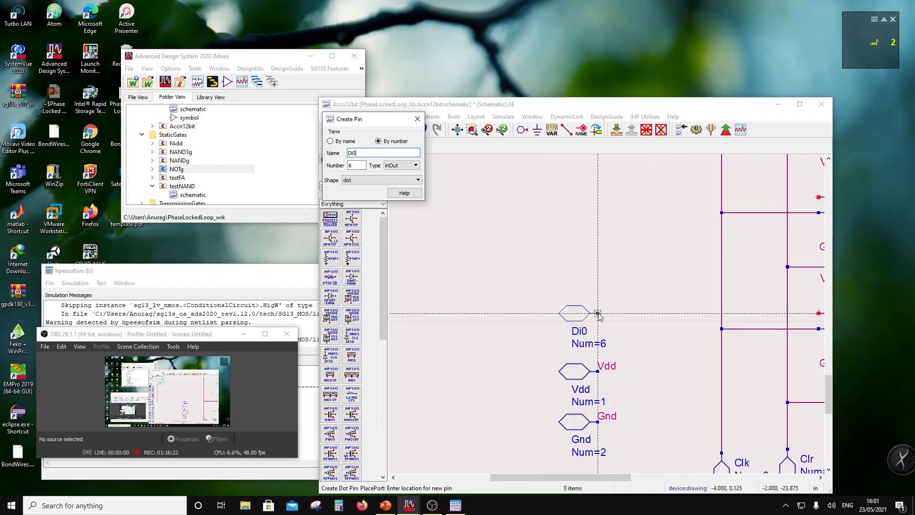
click(598, 313)
scroll(596, 307, down, 3)
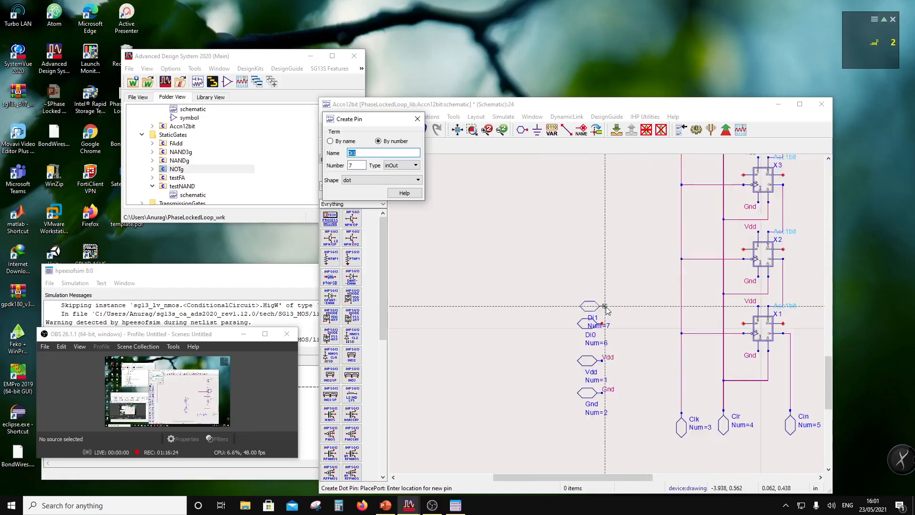
click(602, 250)
scroll(604, 252, down, 3)
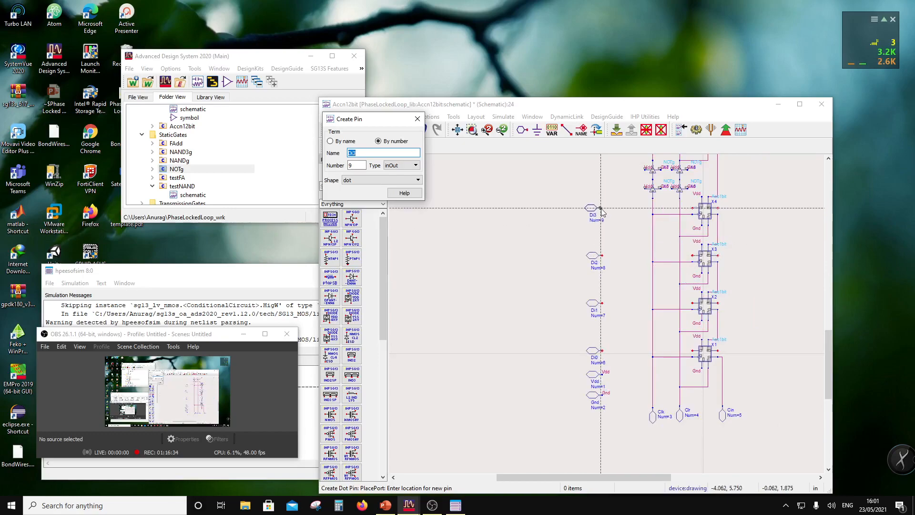
scroll(604, 211, down, 2)
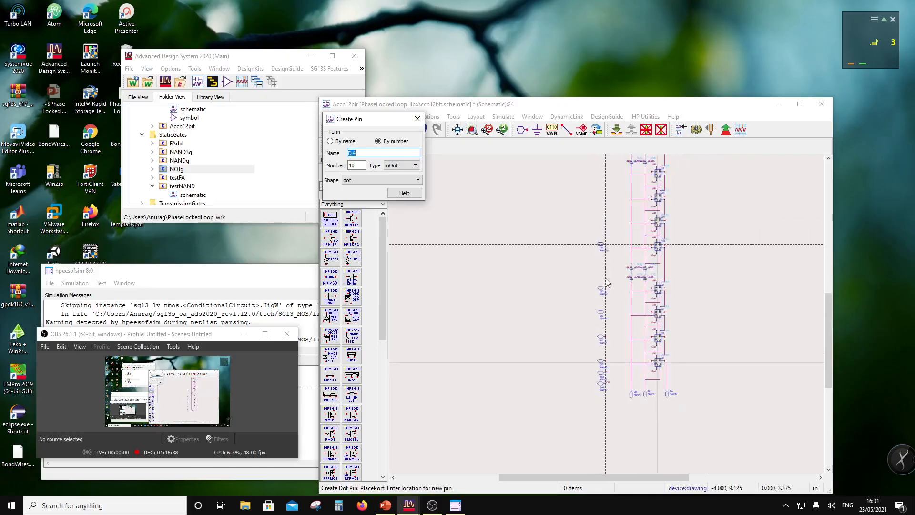
scroll(608, 283, up, 2)
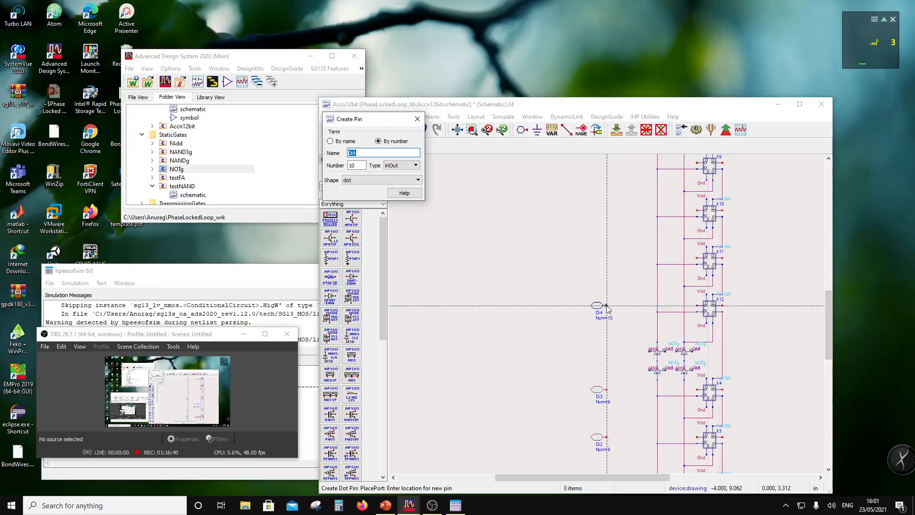
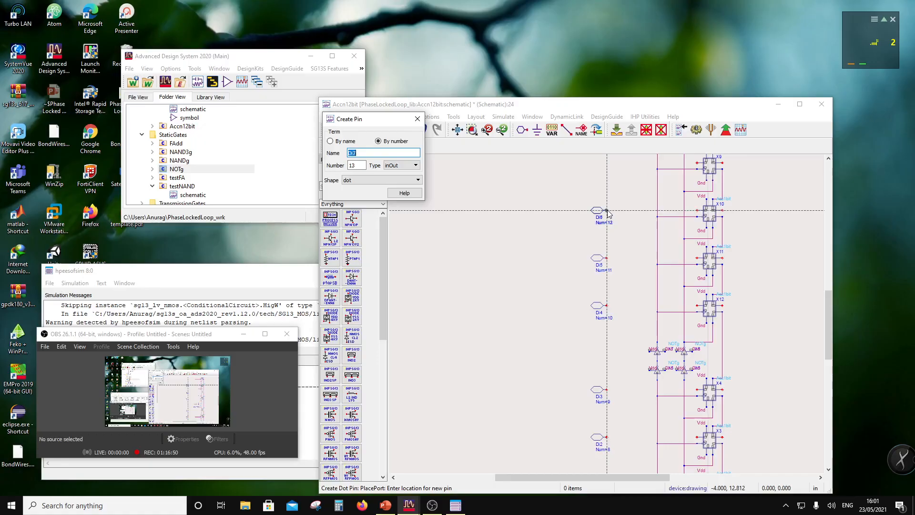
- Stack input pins Di8, Di9, Di10 and Di11 left of the upper Acc1bit cells
scroll(610, 281, down, 2)
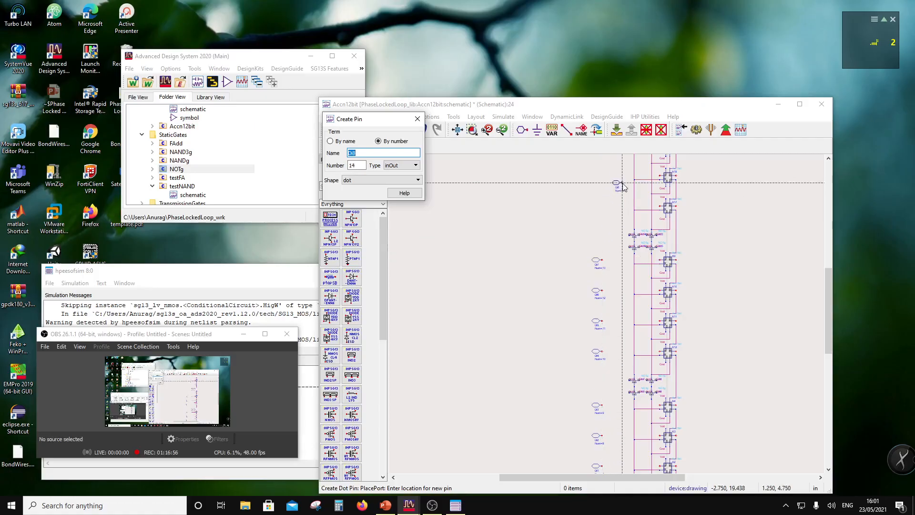
scroll(611, 186, up, 2)
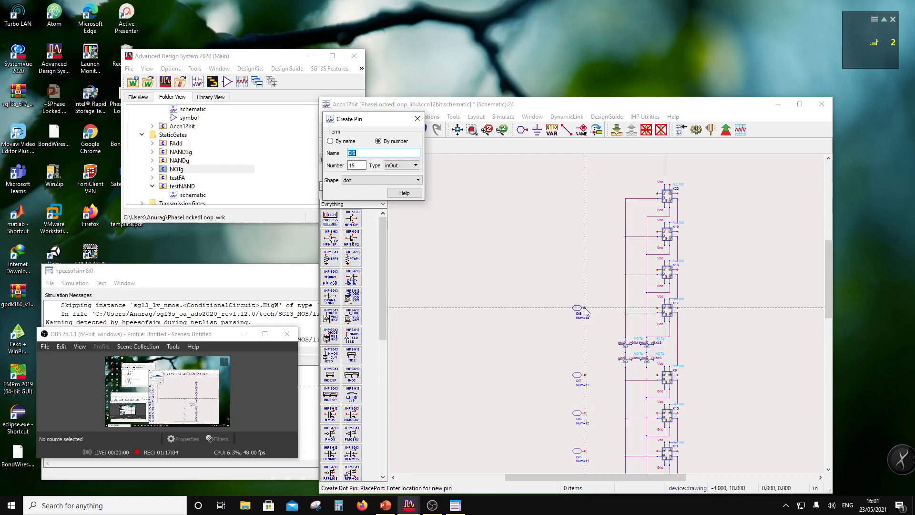
click(585, 308)
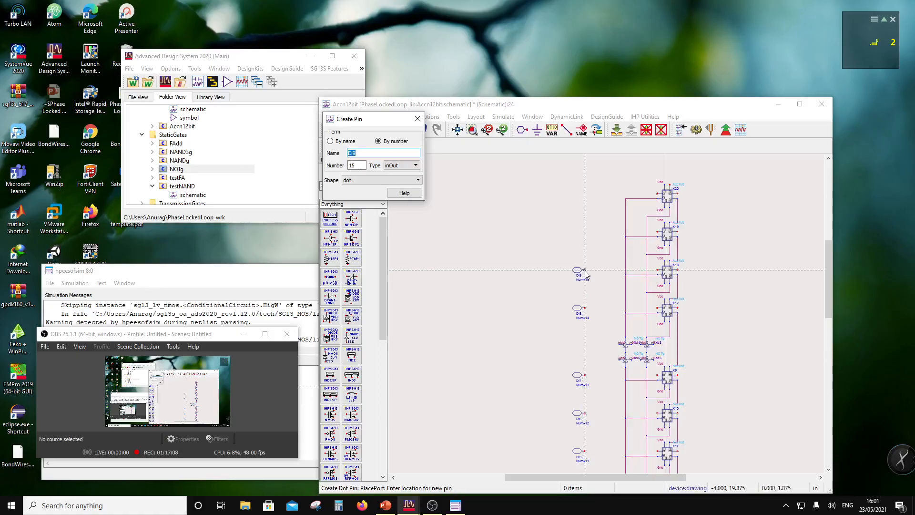
click(585, 270)
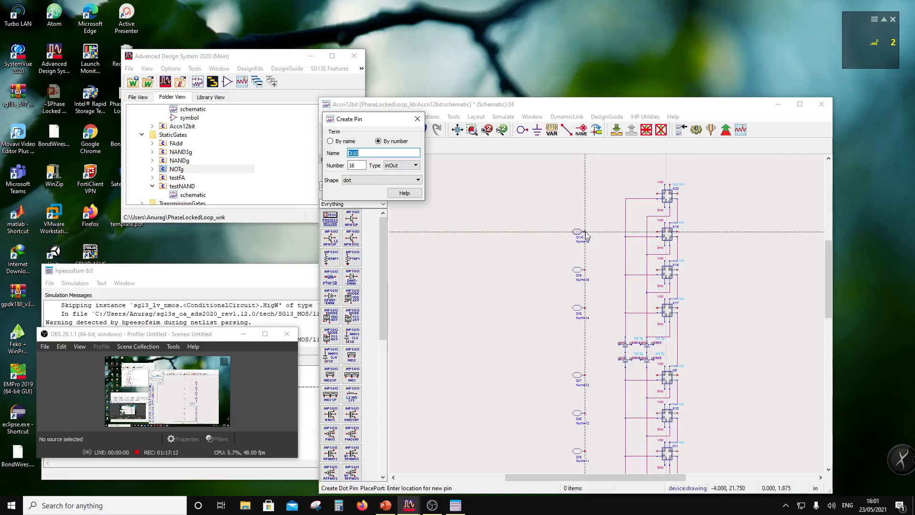
click(585, 233)
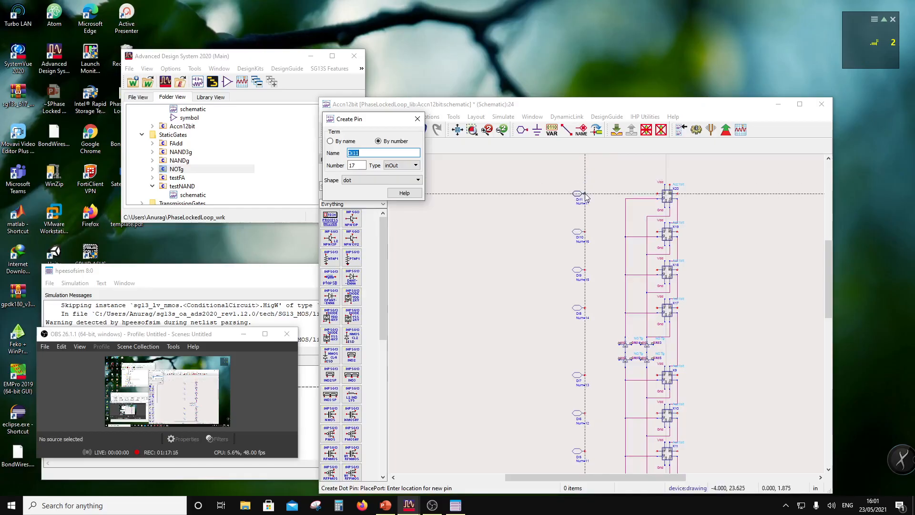
click(586, 195)
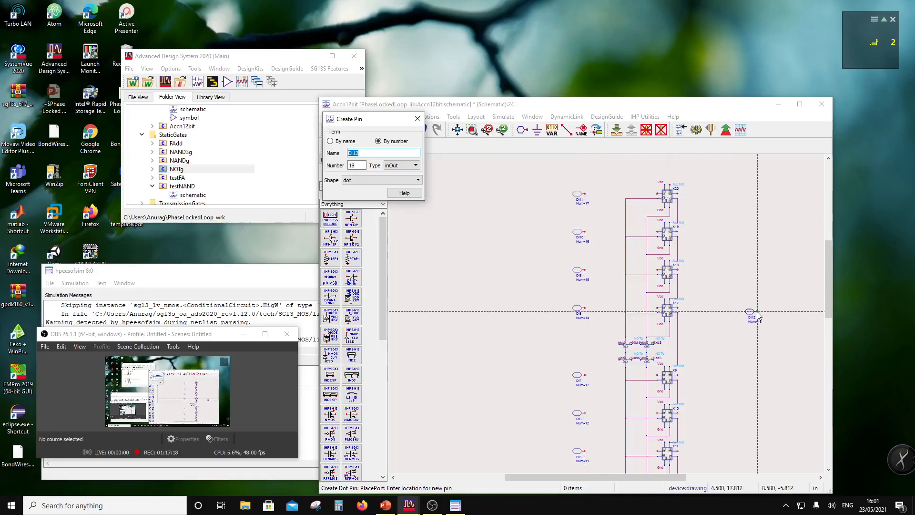
key(Escape)
scroll(642, 329, down, 2)
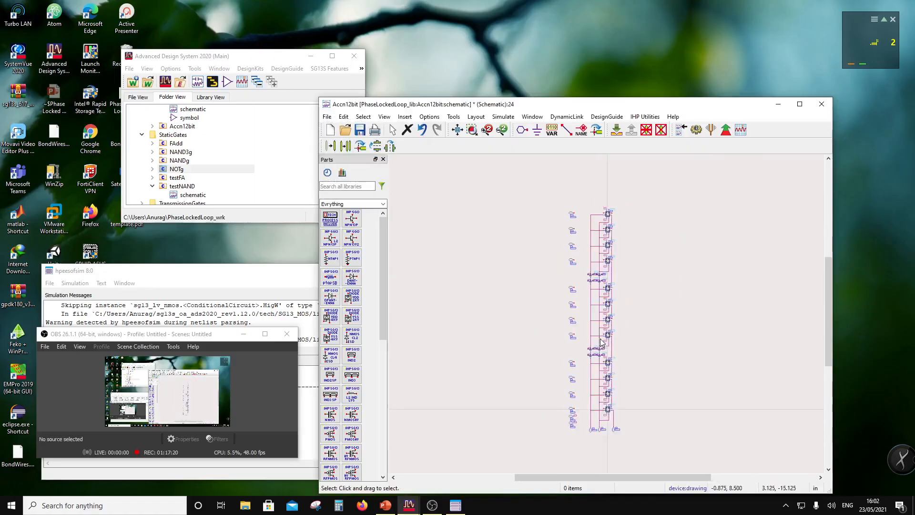
- Wire pins Di0 and Di1 to the inputs of cells X1 and X2
click(566, 129)
scroll(596, 328, up, 2)
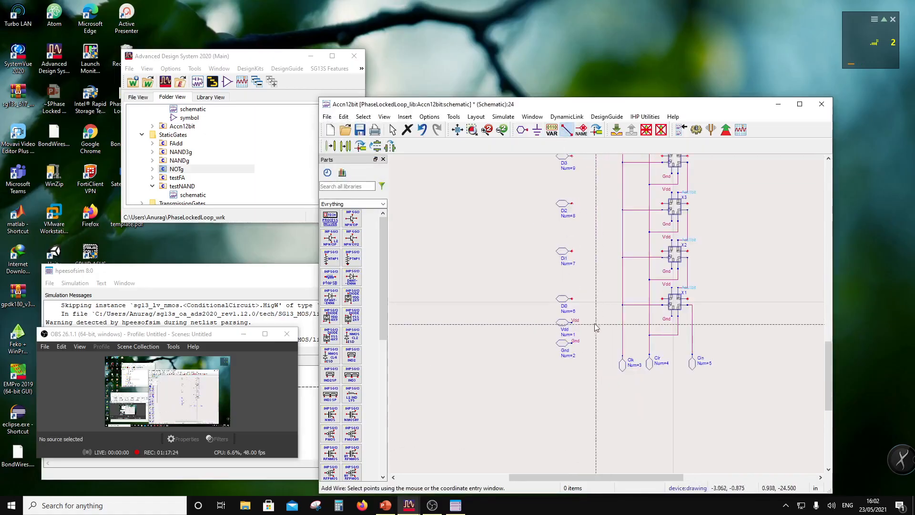
click(572, 299)
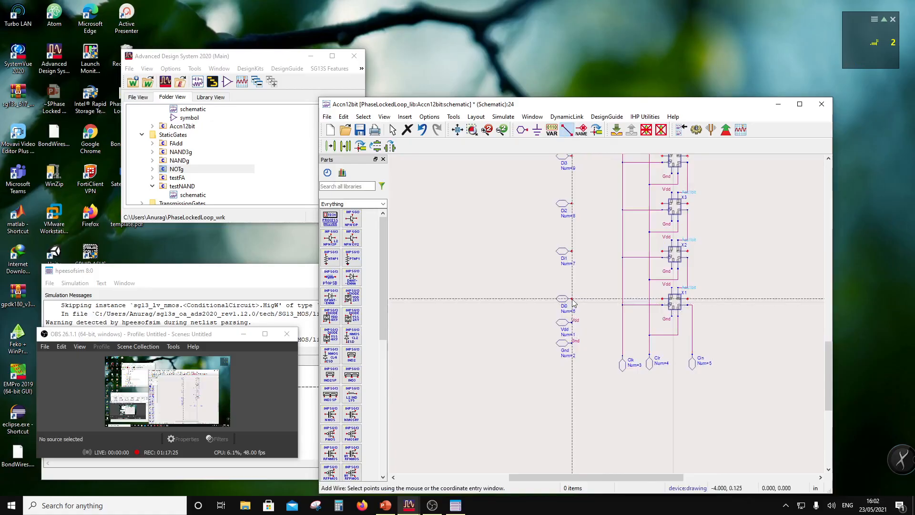
click(663, 299)
click(572, 251)
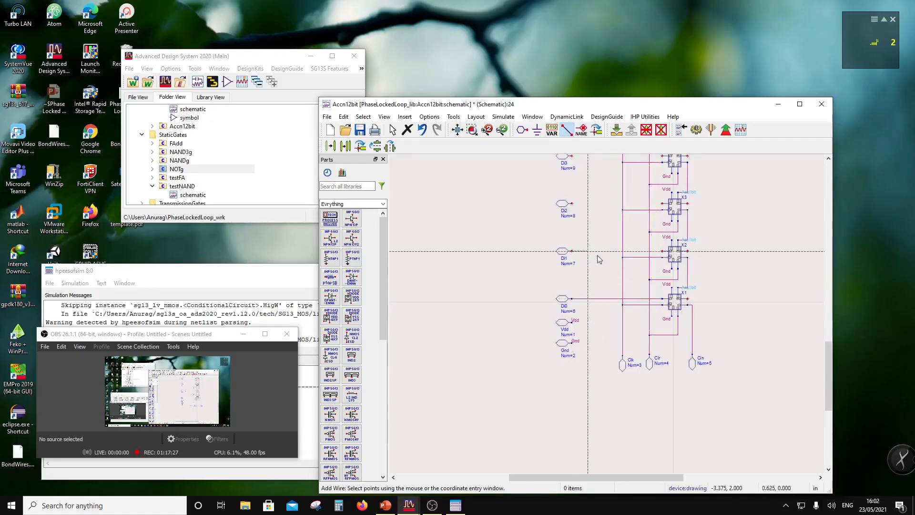
click(662, 254)
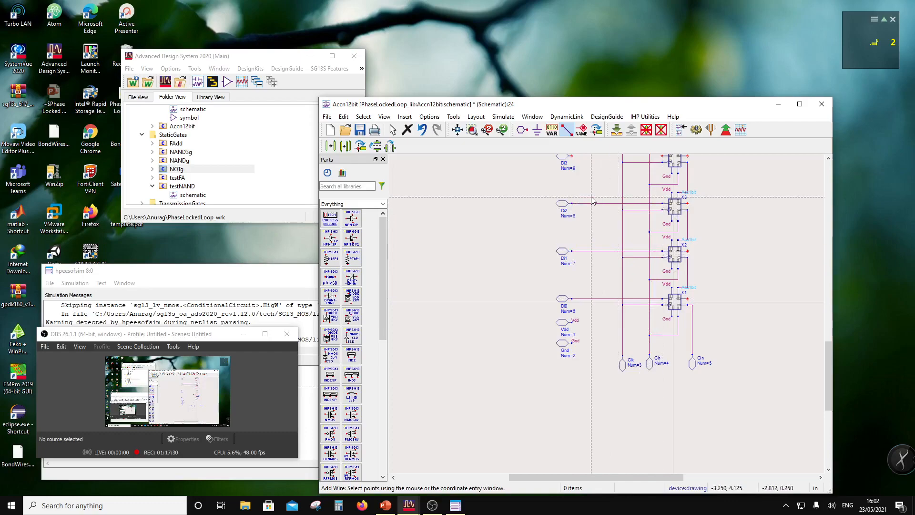
scroll(634, 219, down, 2)
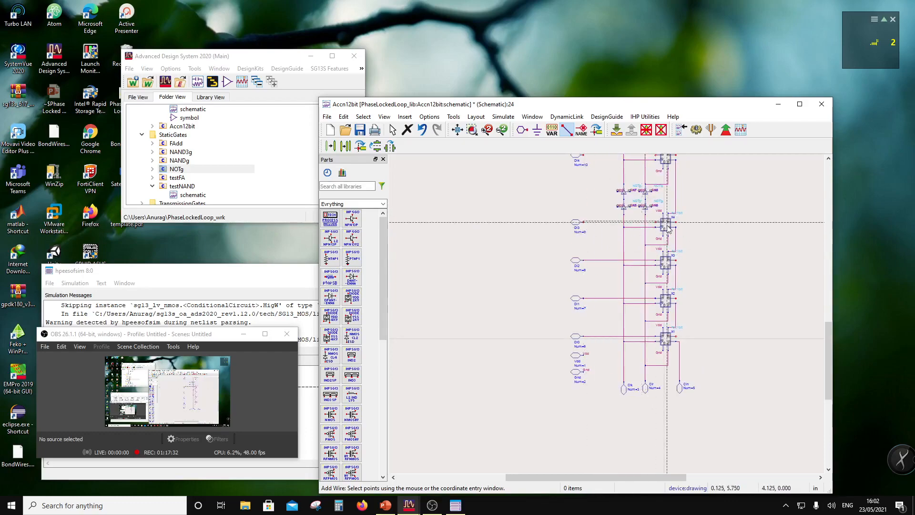
scroll(606, 303, down, 1)
scroll(607, 303, down, 1)
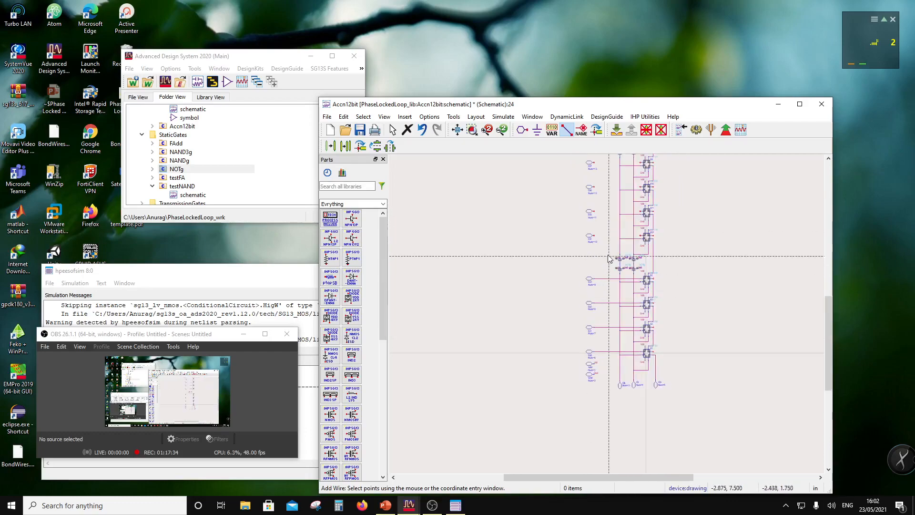
- Wire pins Di4 through Di7 to their Acc1bit cell inputs, ending at X8
click(596, 235)
click(620, 236)
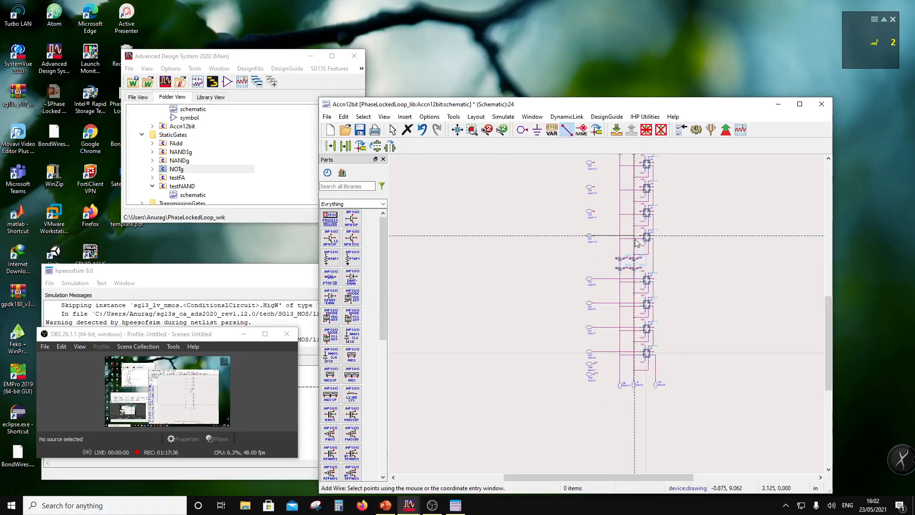
click(594, 211)
click(620, 212)
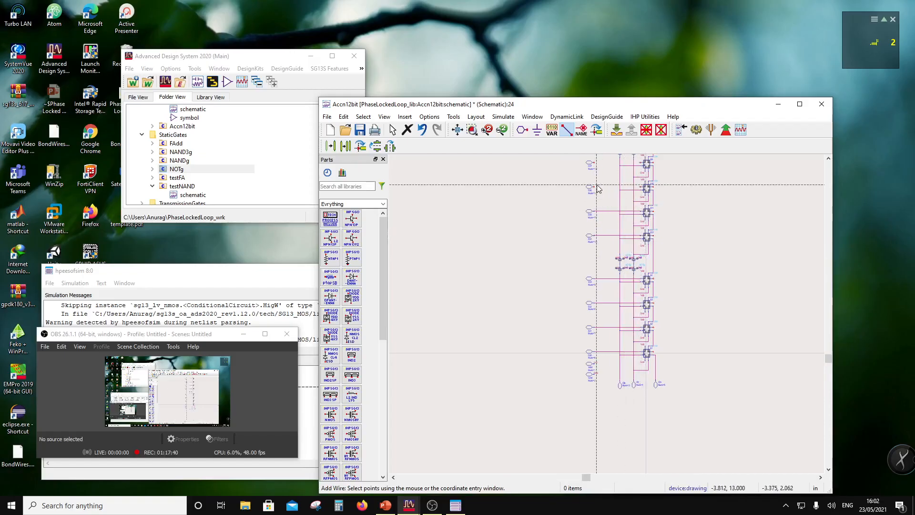
click(594, 187)
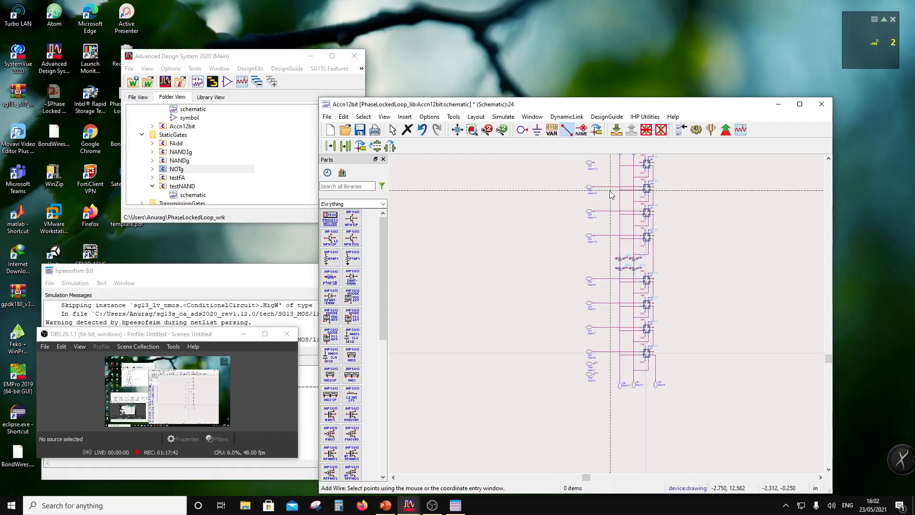
scroll(600, 281, up, 4)
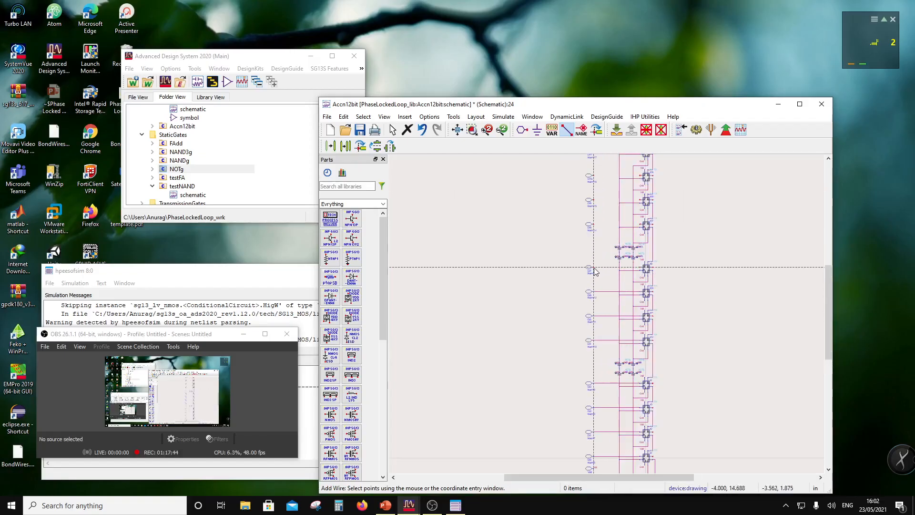
click(641, 267)
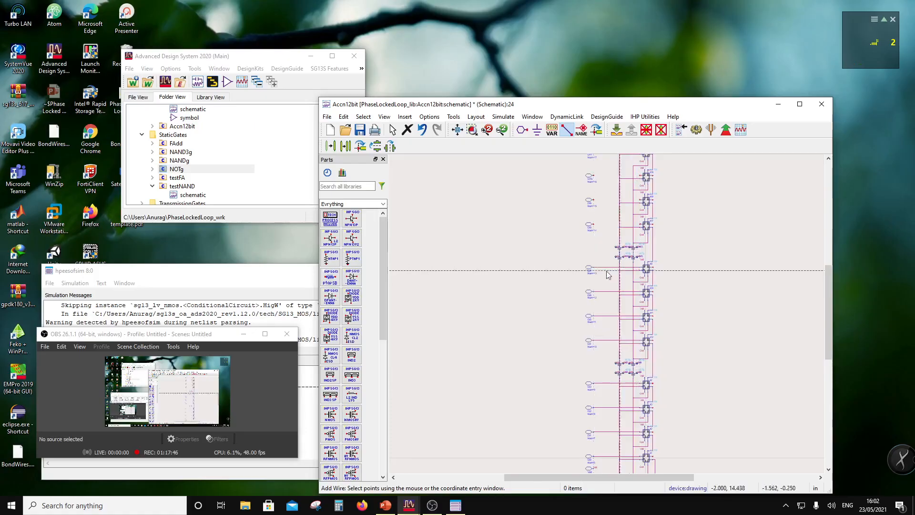
- Wire pins Di8 through Di11 to their cell inputs, with Di11 ending at X20
click(595, 226)
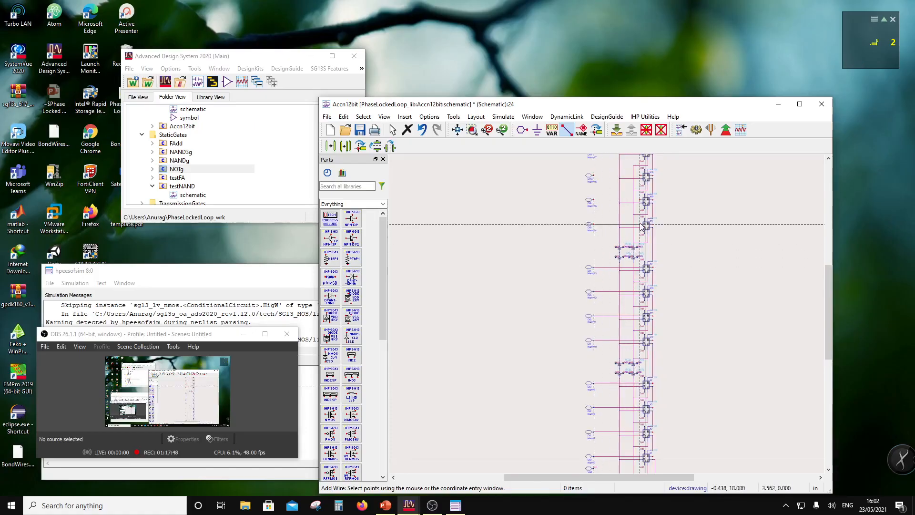
click(640, 225)
click(595, 201)
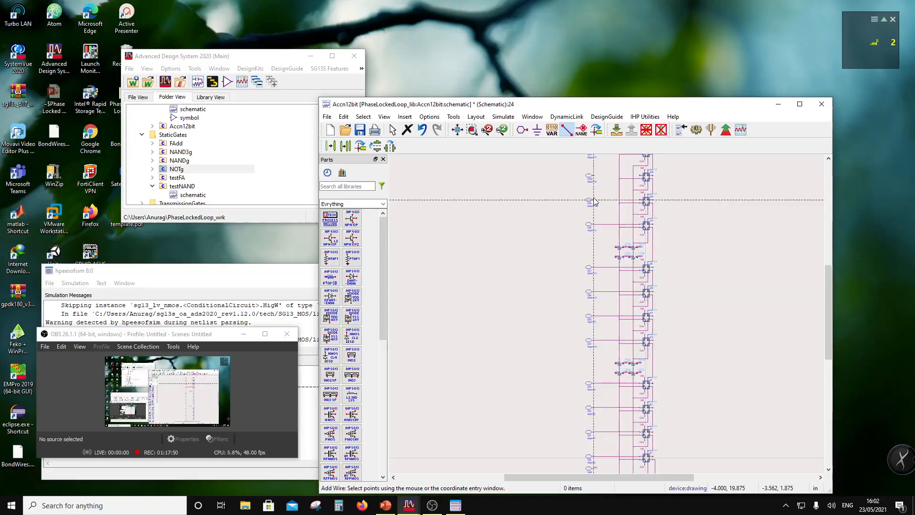
click(640, 201)
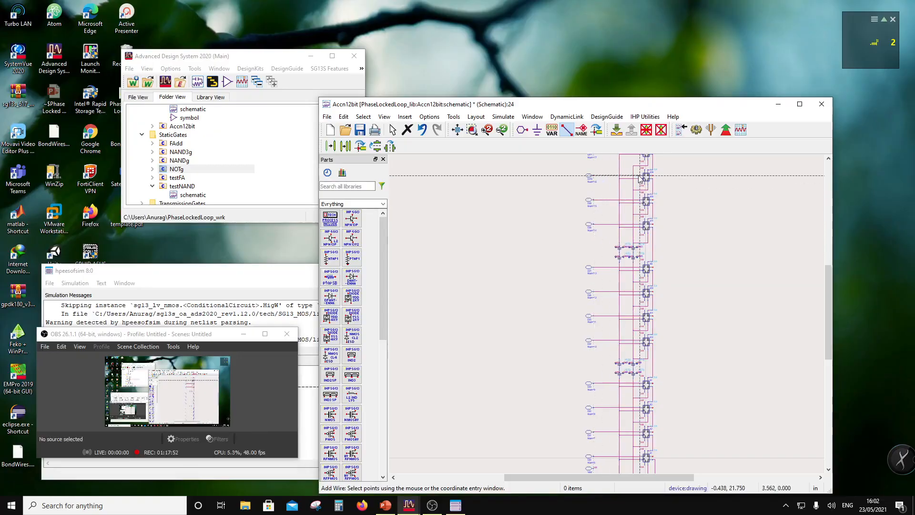
scroll(601, 205, down, 3)
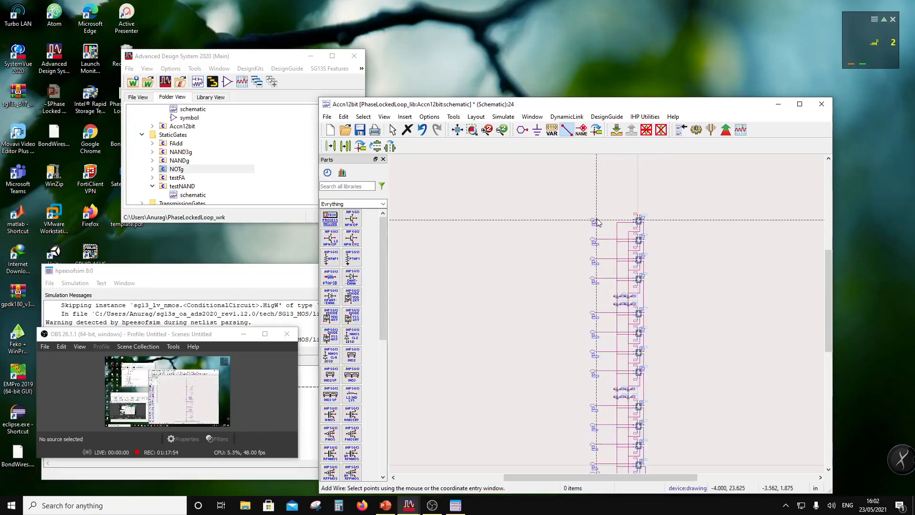
click(596, 220)
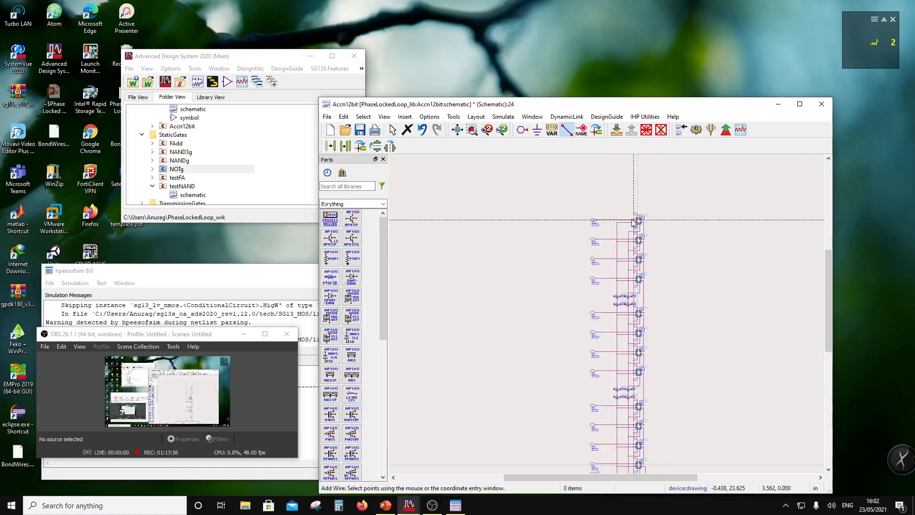
scroll(634, 222, up, 3)
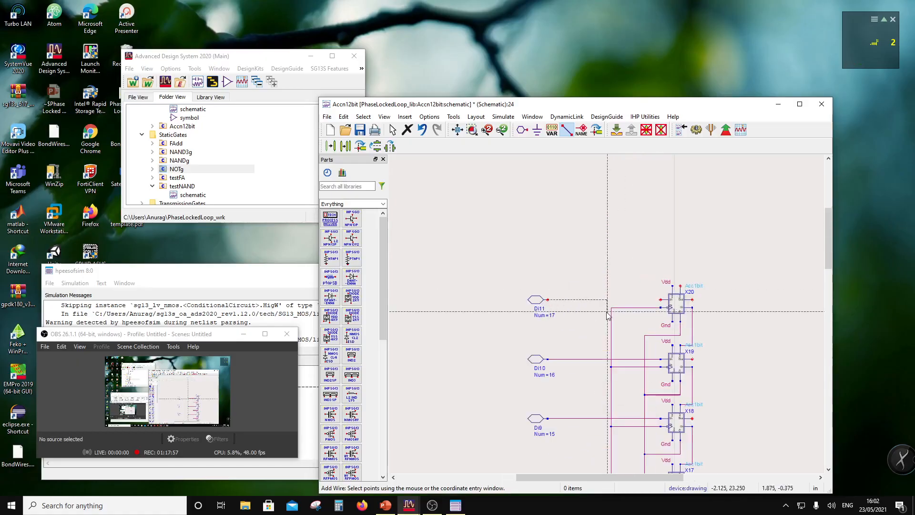
click(661, 303)
scroll(616, 334, down, 5)
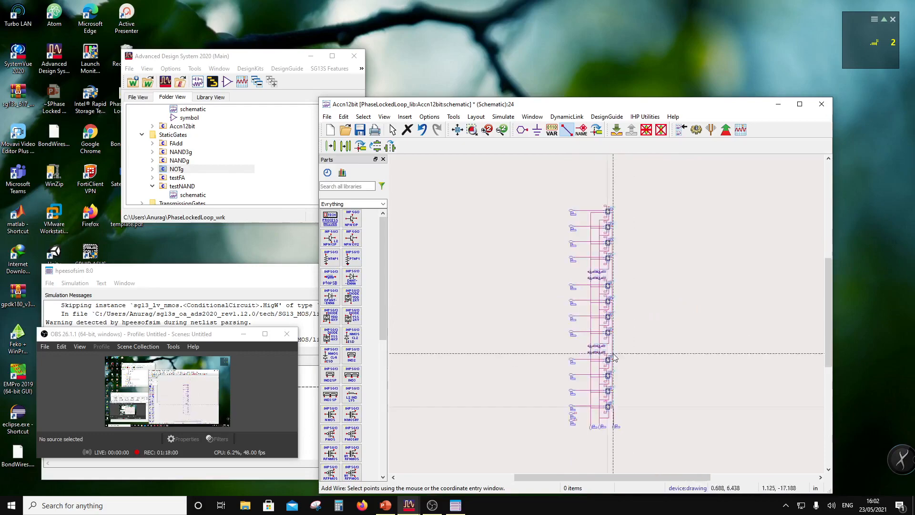
scroll(613, 357, up, 2)
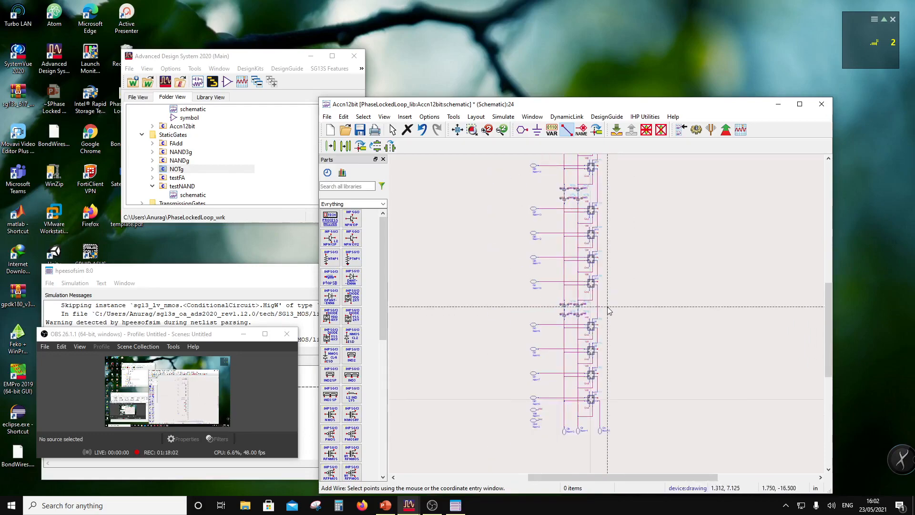
scroll(612, 224, down, 2)
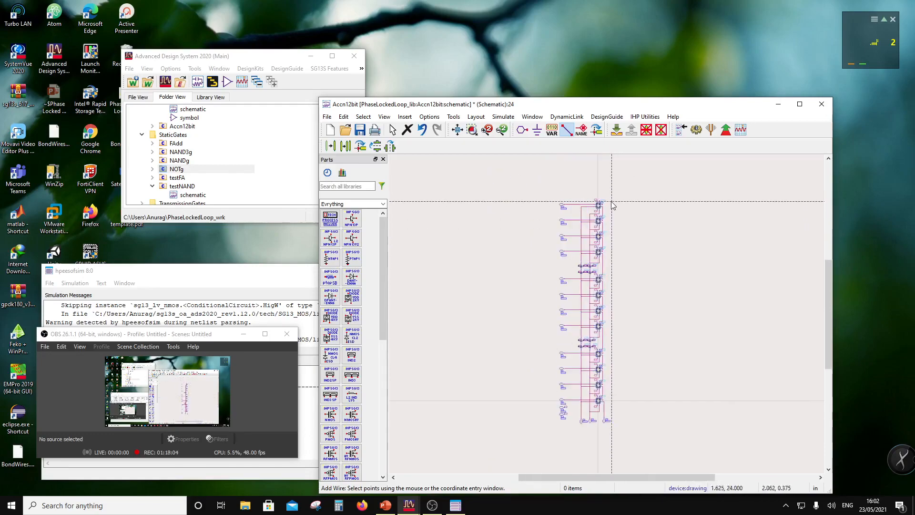
key(Escape)
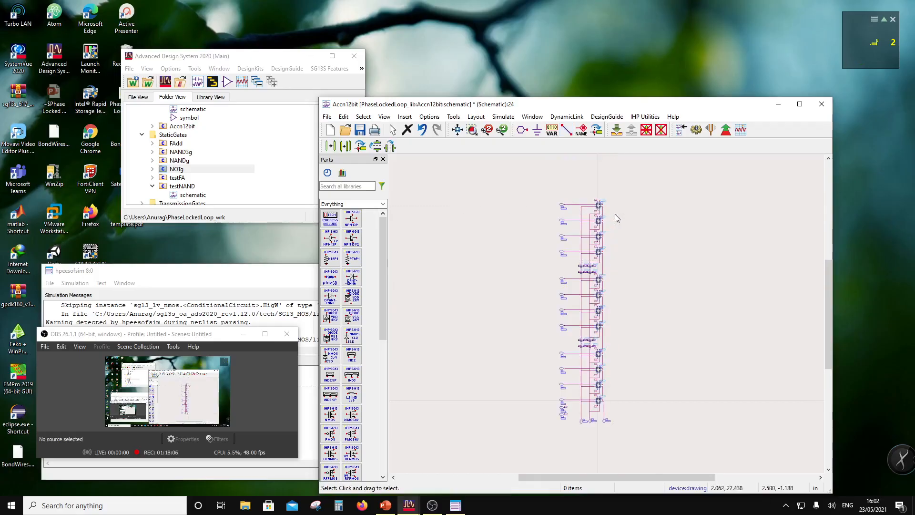
scroll(601, 206, up, 3)
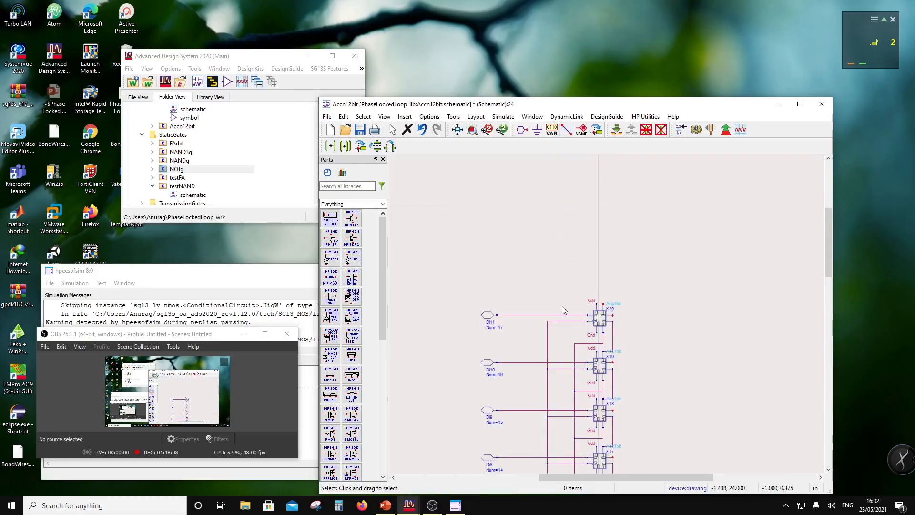
scroll(618, 332, up, 2)
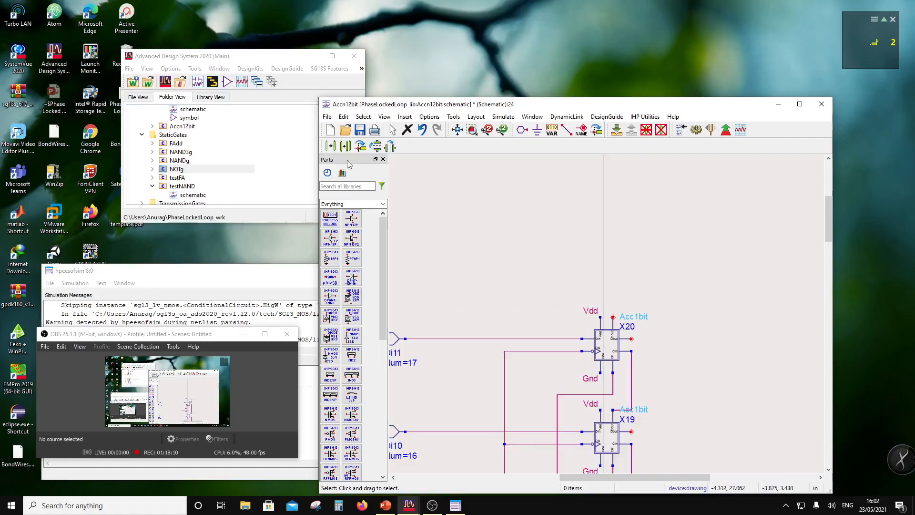
- Add a pin renamed from Di12 to Cout and place it above cell X20
click(521, 130)
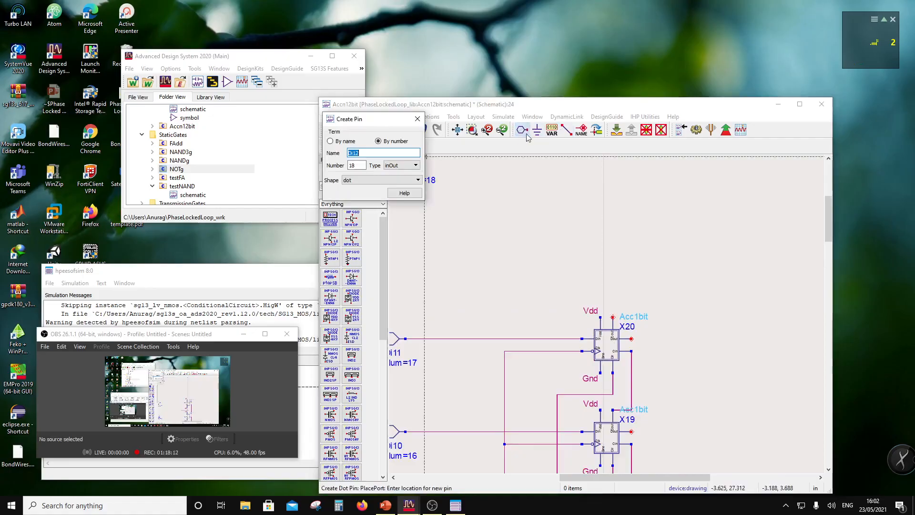
click(367, 152)
double_click(366, 152)
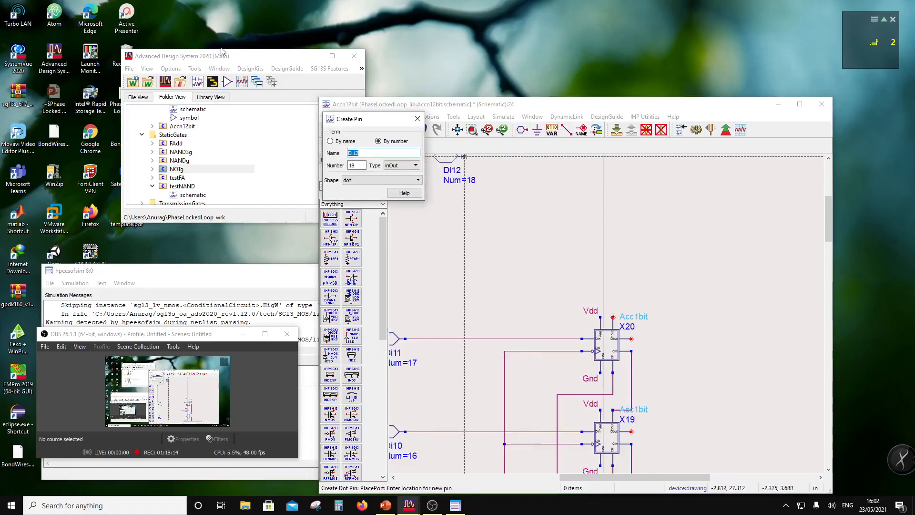
text(Cout)
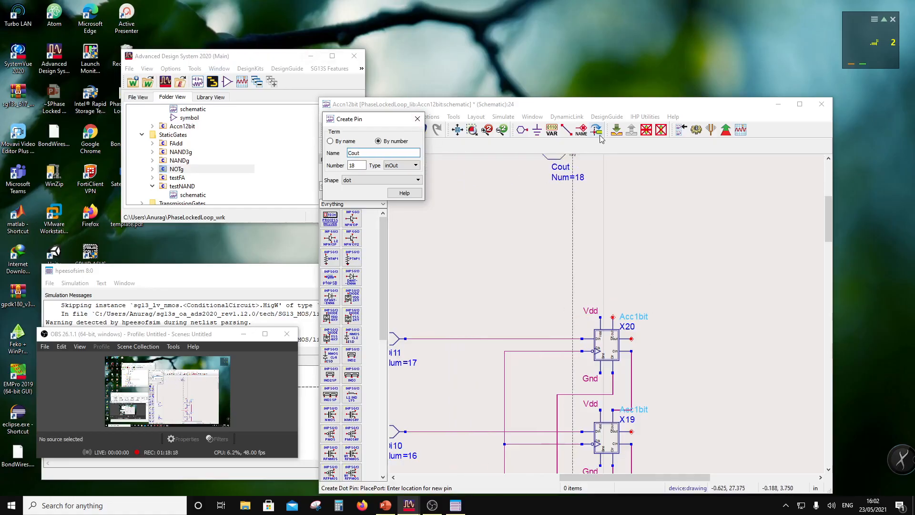
click(613, 273)
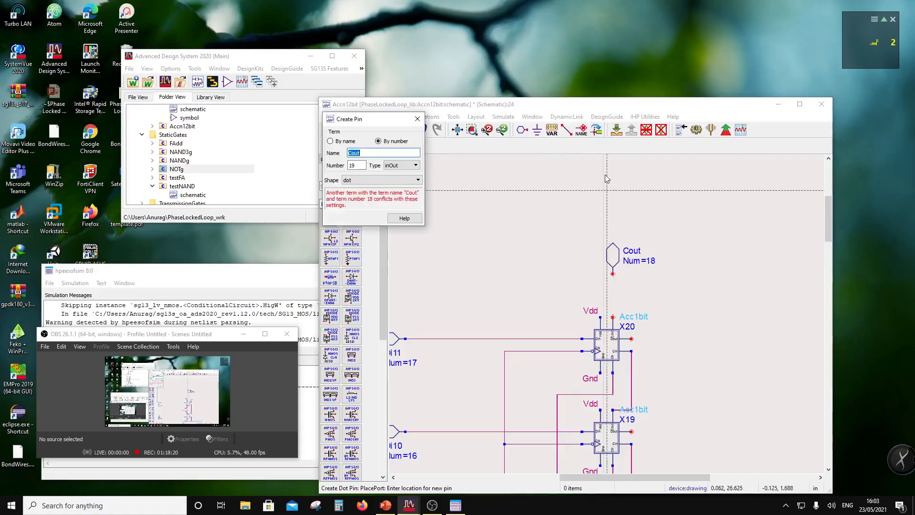
- Wire X20's top terminal to the Cout pin
click(567, 129)
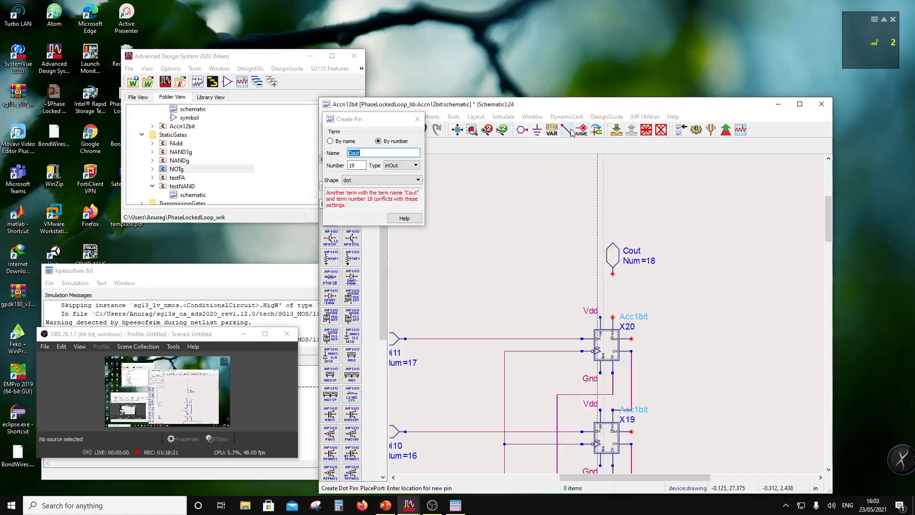
click(612, 317)
click(613, 274)
key(Escape)
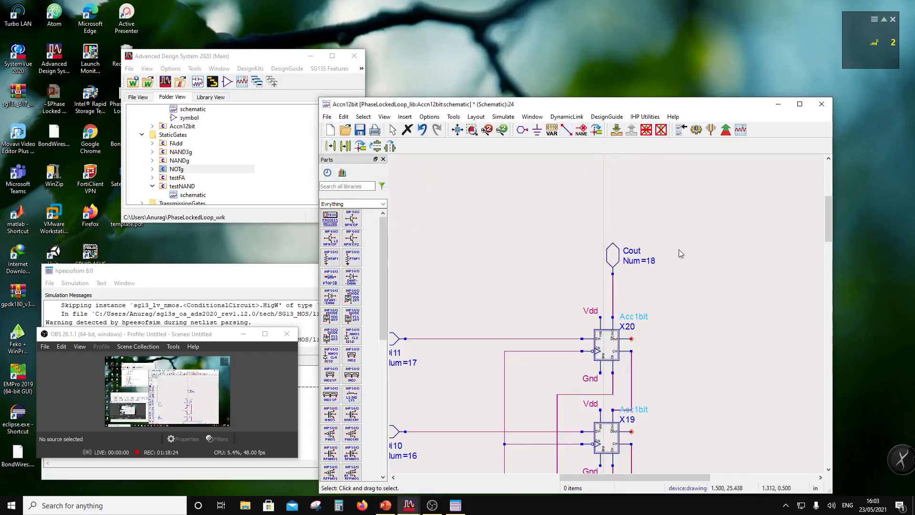
scroll(608, 324, down, 5)
scroll(607, 317, up, 5)
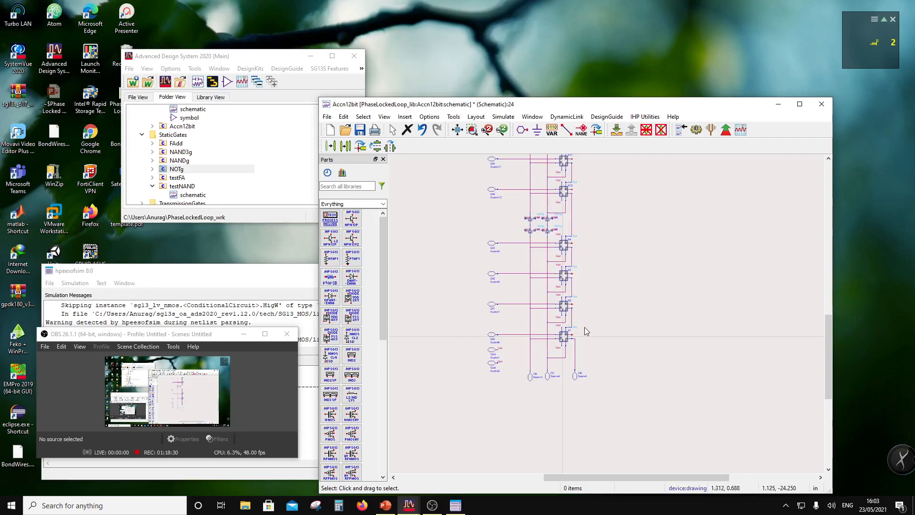
scroll(587, 325, up, 2)
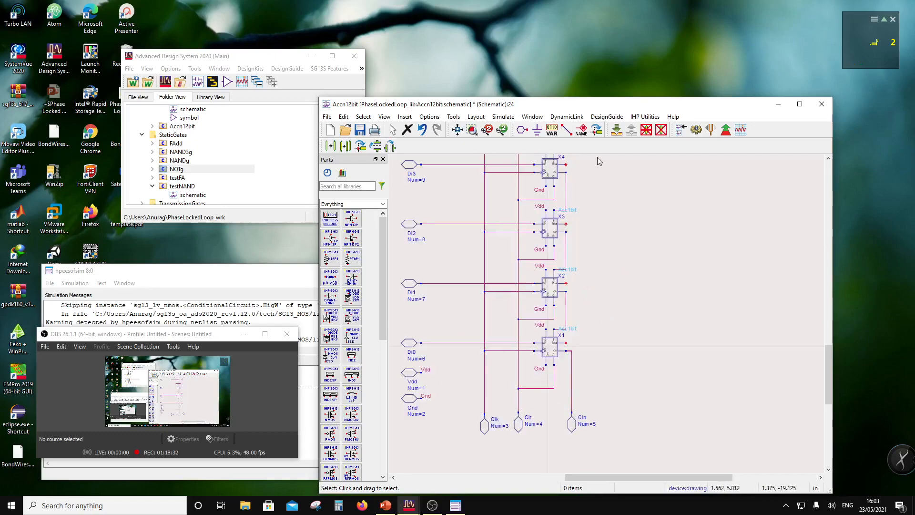
- Create flipped output pin Do0 and place Do0–Do2 at the outputs of X1, X2 and X3
click(520, 130)
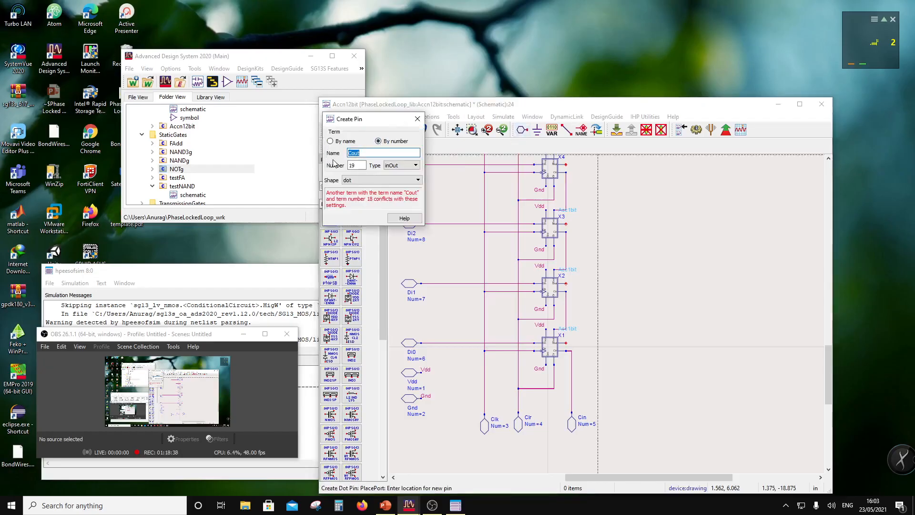
text(Do)
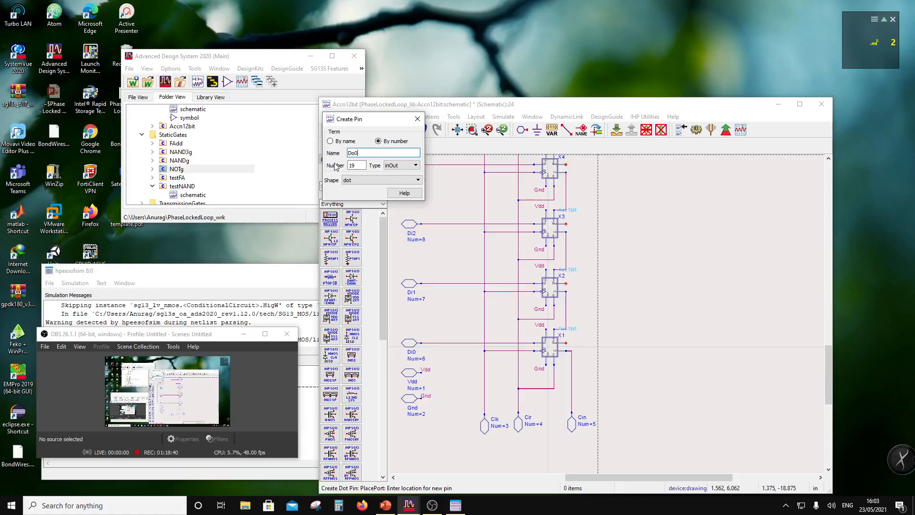
text(0)
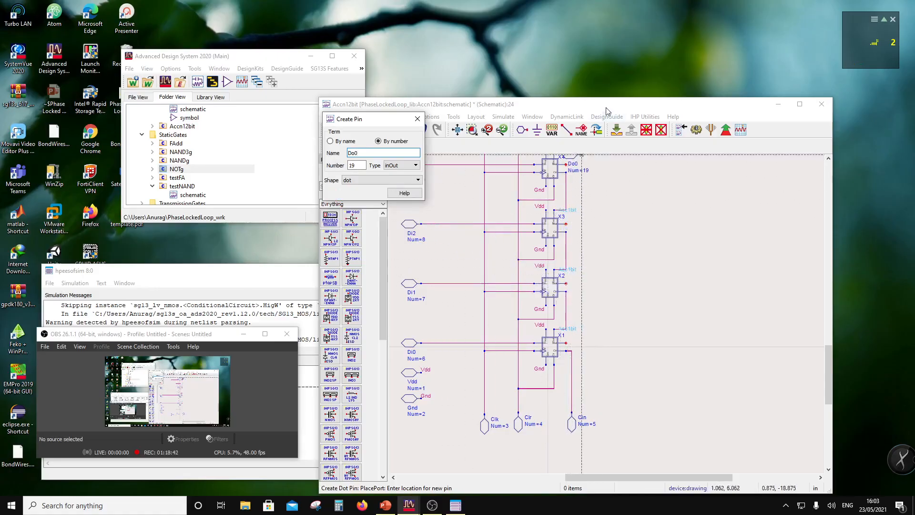
click(596, 129)
click(597, 130)
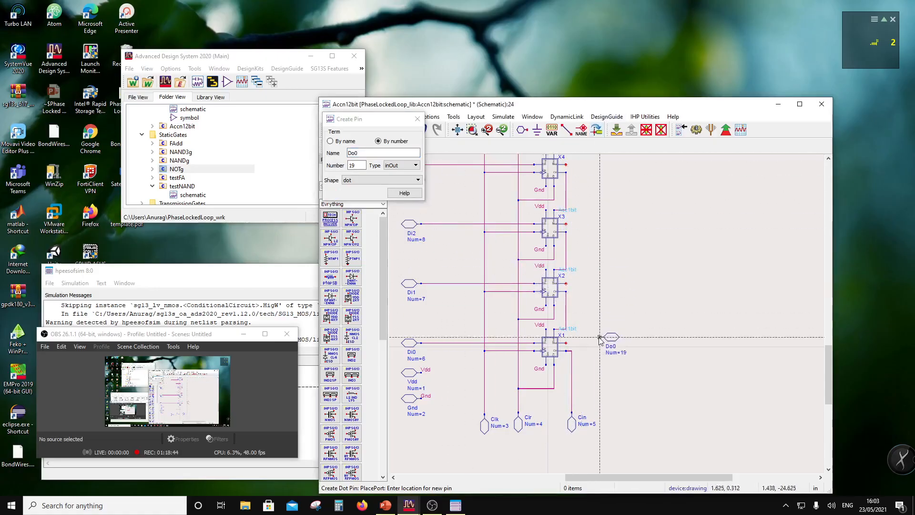
click(597, 344)
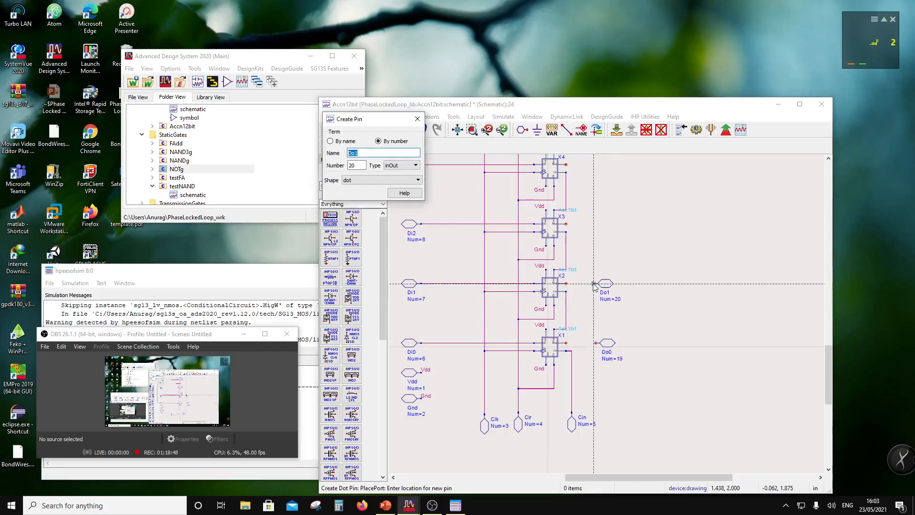
click(596, 284)
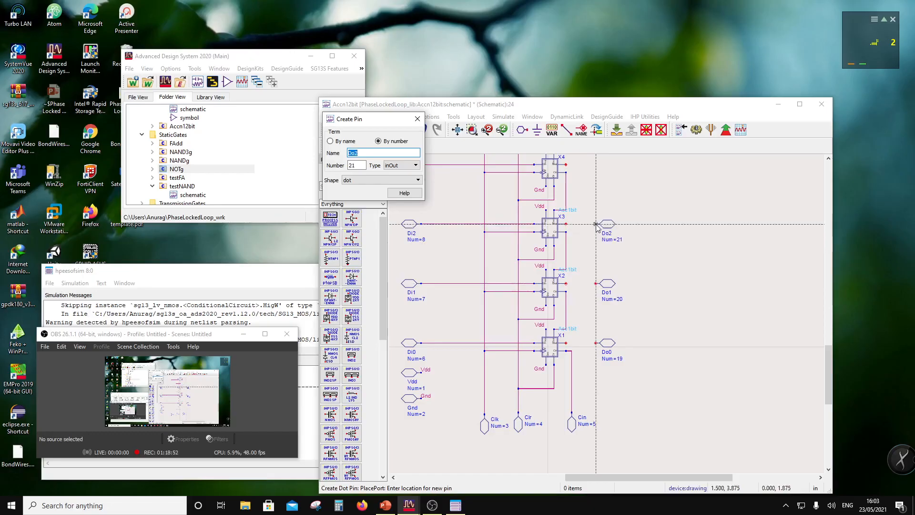
click(596, 225)
scroll(596, 226, down, 2)
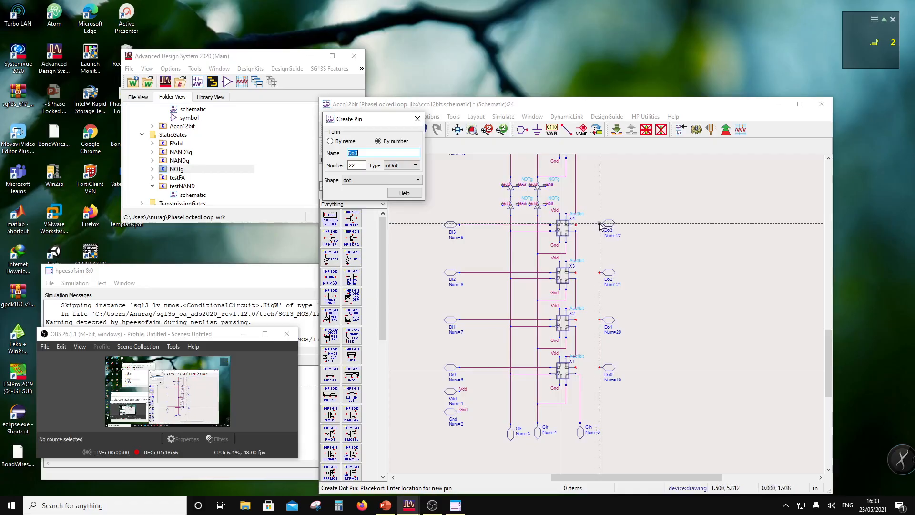
scroll(600, 227, down, 3)
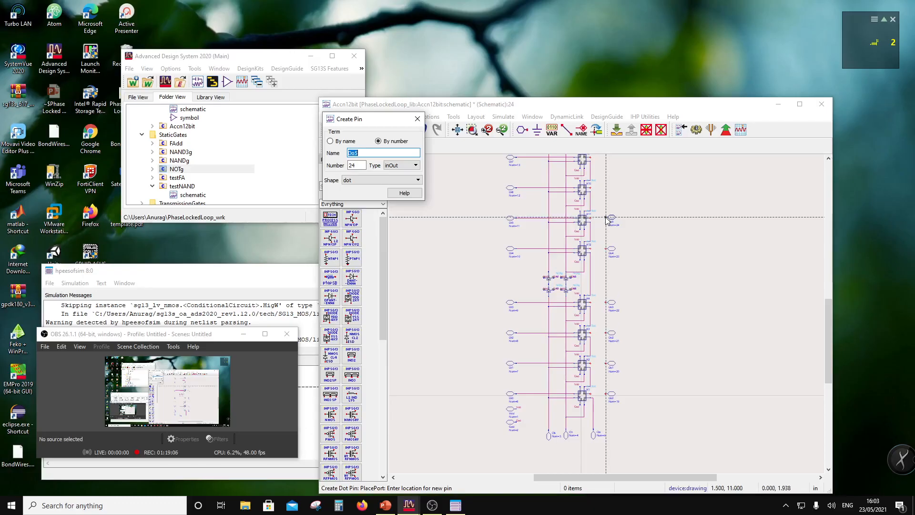
scroll(606, 220, up, 1)
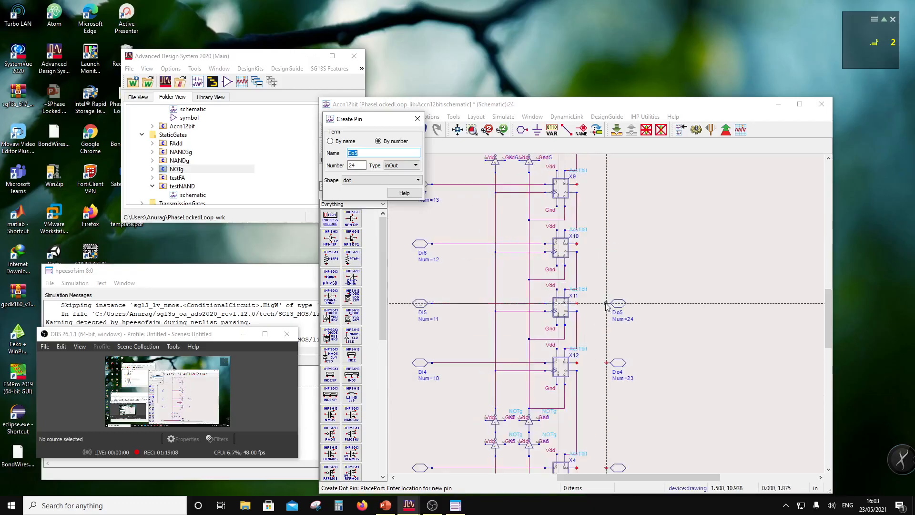
- Place Do6 through Do11 beside the X10, X9, X17, X18, X19 and X20 rows
click(605, 244)
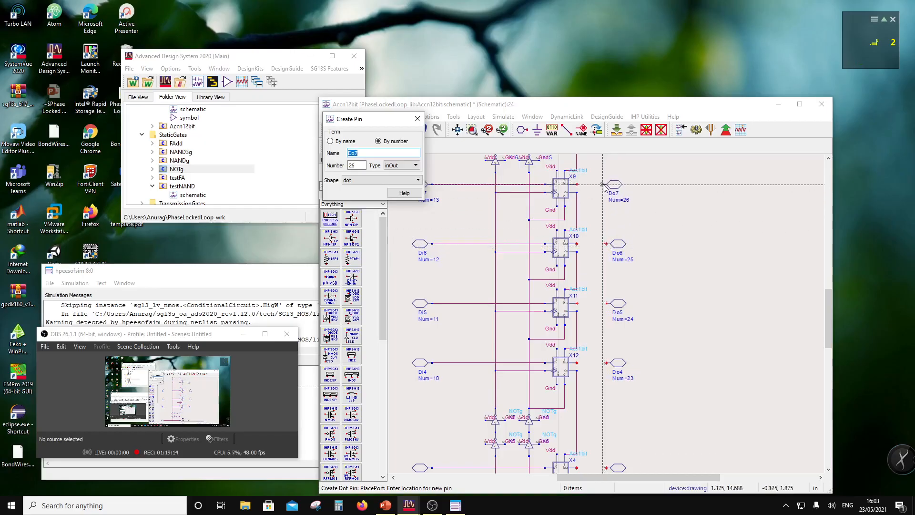
click(607, 185)
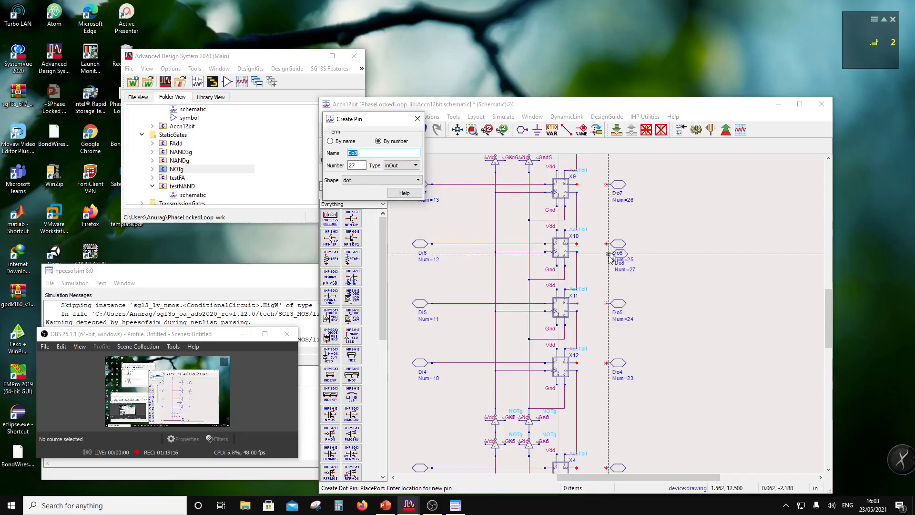
scroll(606, 200, down, 2)
scroll(609, 219, up, 2)
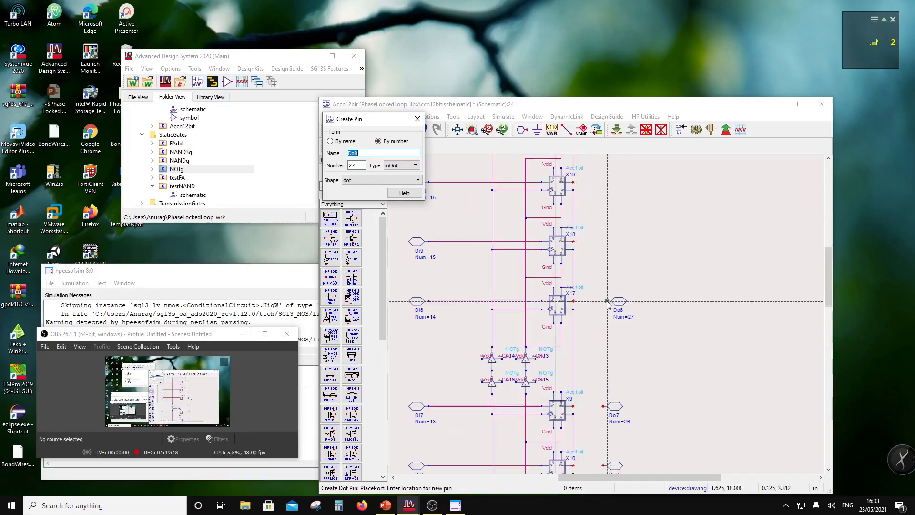
click(601, 302)
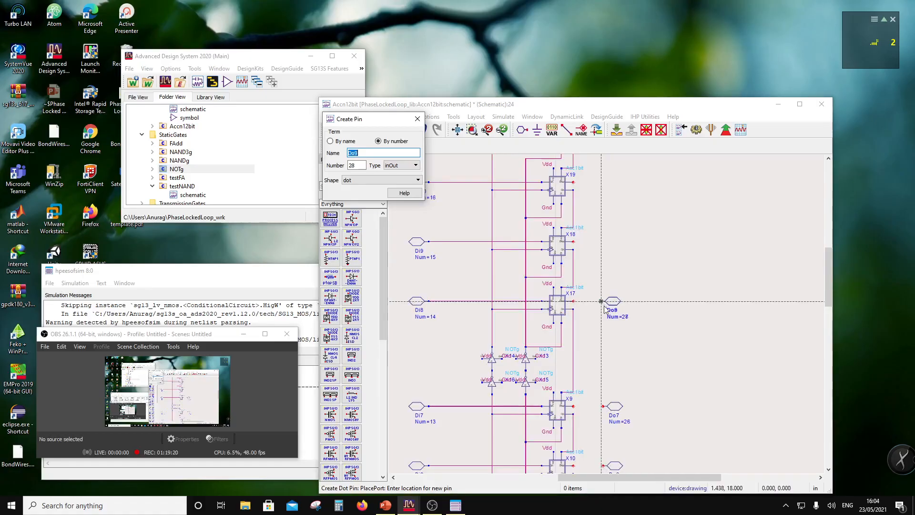
click(603, 242)
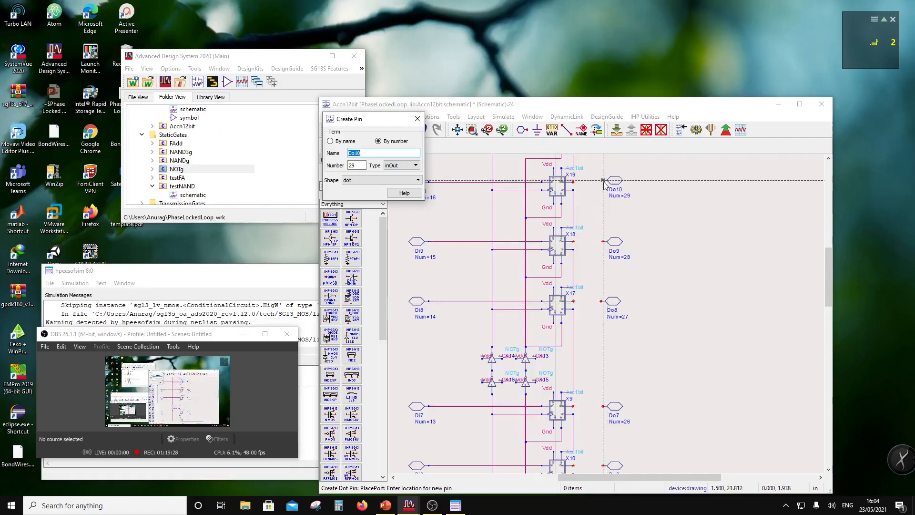
click(603, 184)
scroll(604, 184, down, 2)
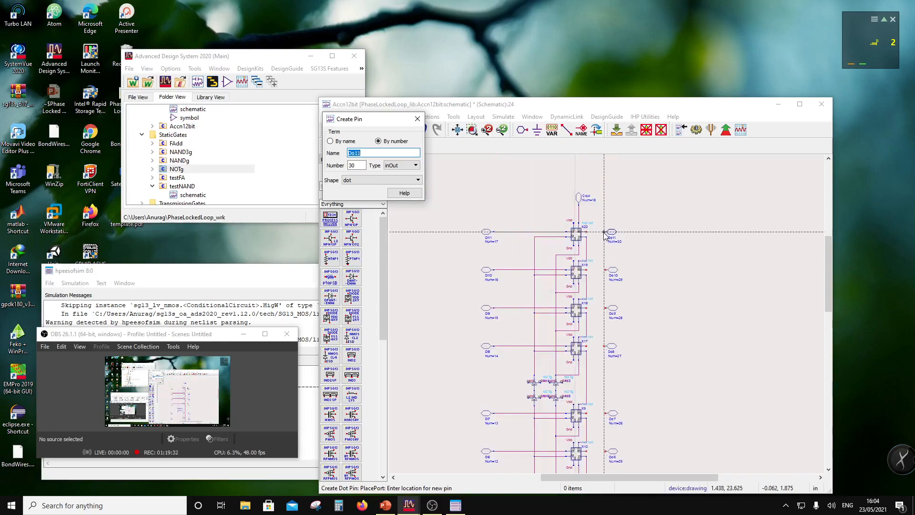
click(606, 234)
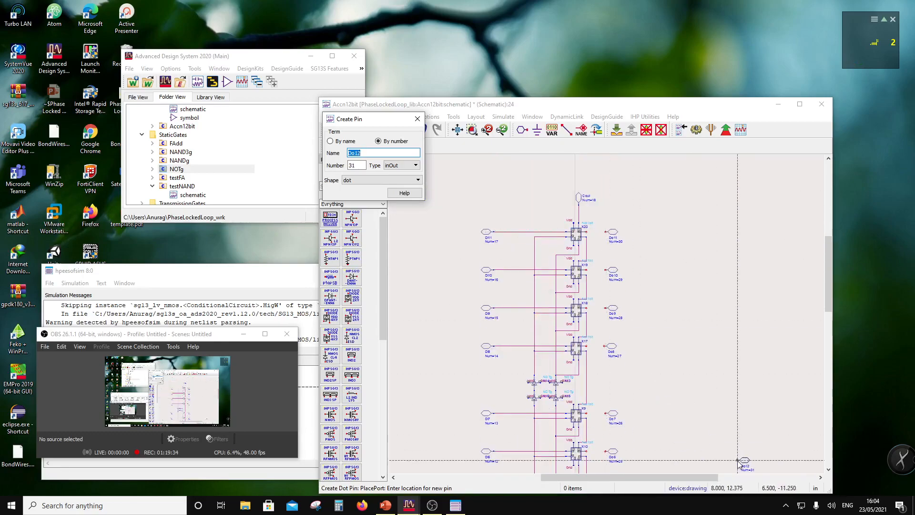
key(Escape)
scroll(584, 320, down, 3)
scroll(584, 319, up, 2)
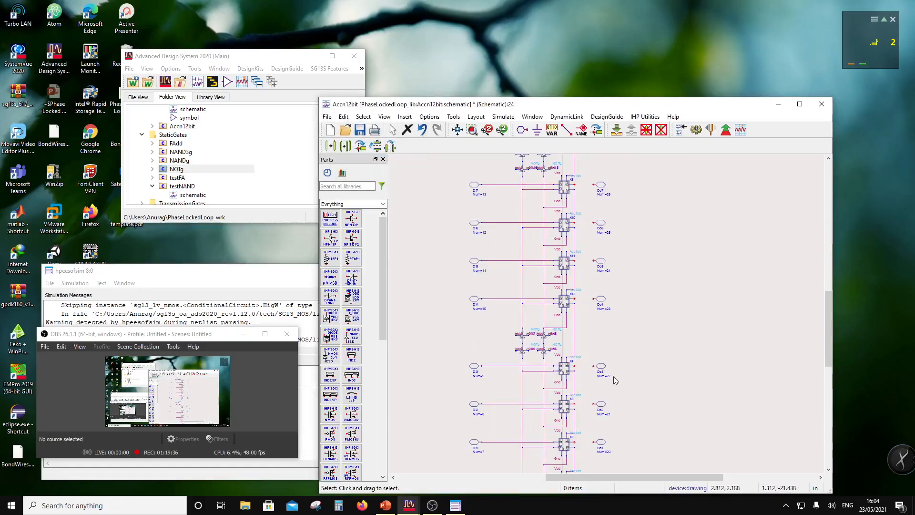
- Wire pins Do0 through Do3 to the outputs of cells X1 to X4
scroll(607, 330, up, 2)
click(567, 130)
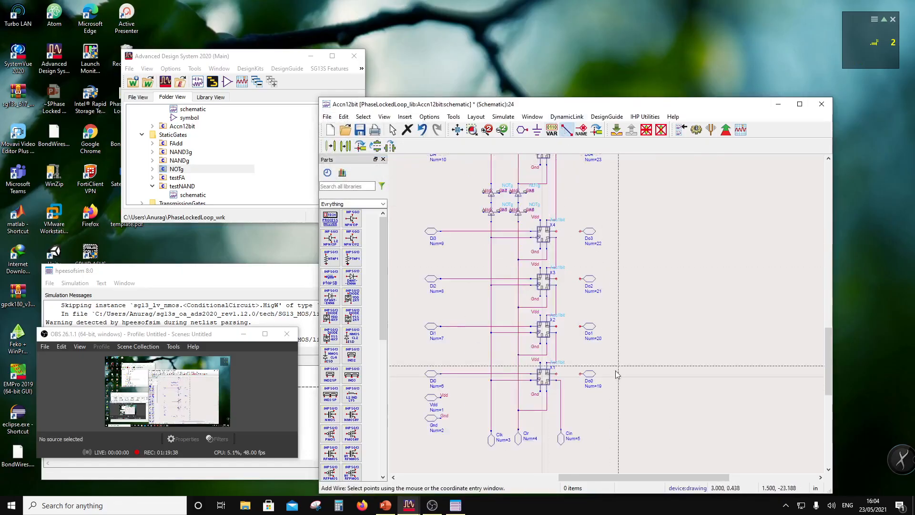
click(557, 375)
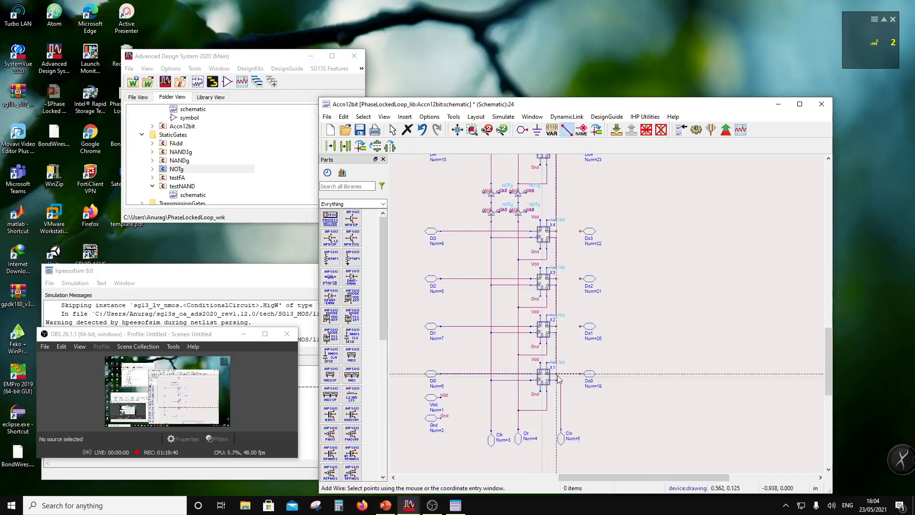
click(580, 327)
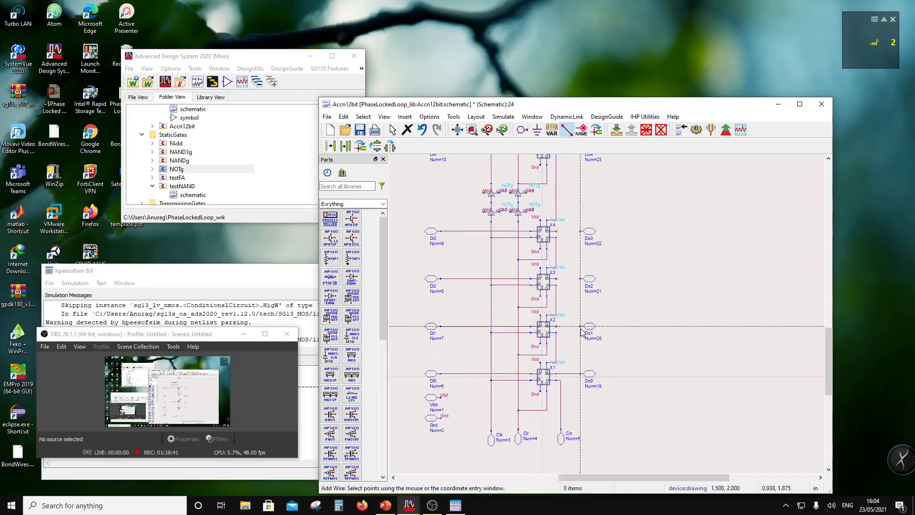
click(556, 327)
click(581, 279)
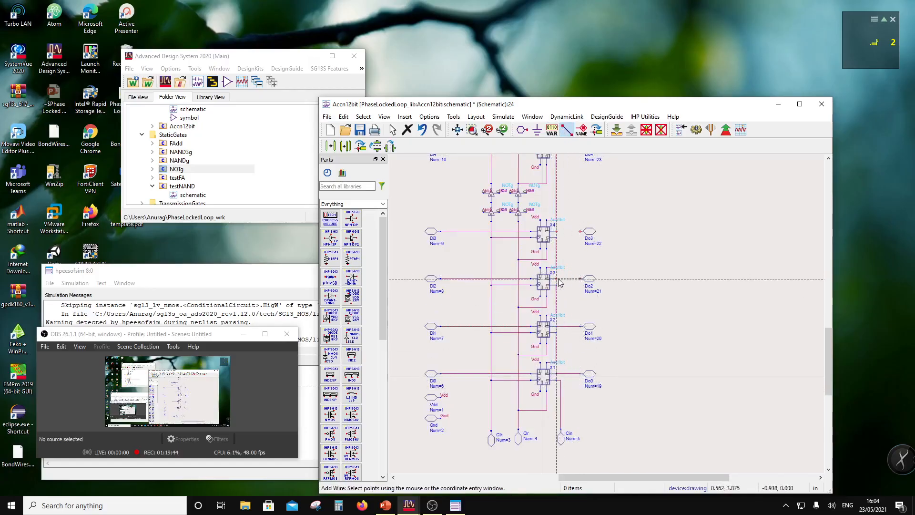
click(556, 279)
click(580, 231)
click(556, 231)
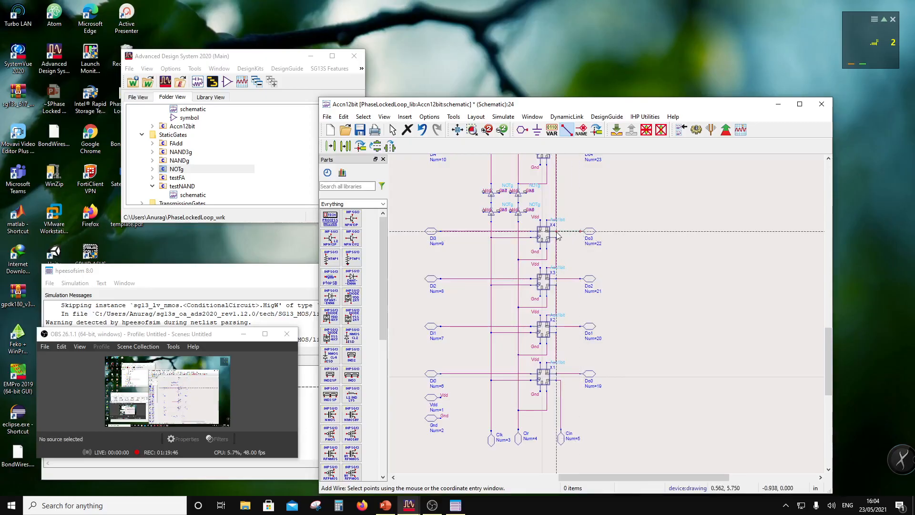
- Wire Do4, Do5 and Do6 to the outputs of X12, X11 and X10
scroll(582, 267, up, 5)
click(604, 293)
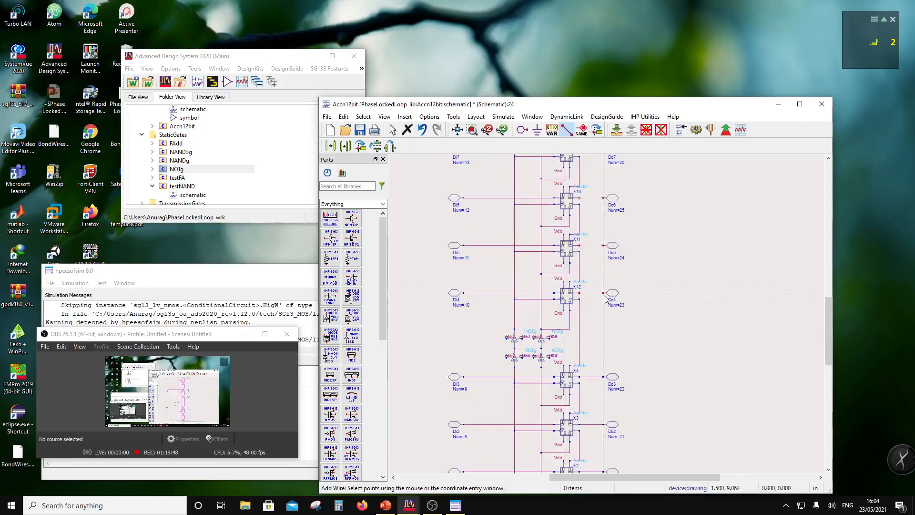
click(580, 292)
click(604, 246)
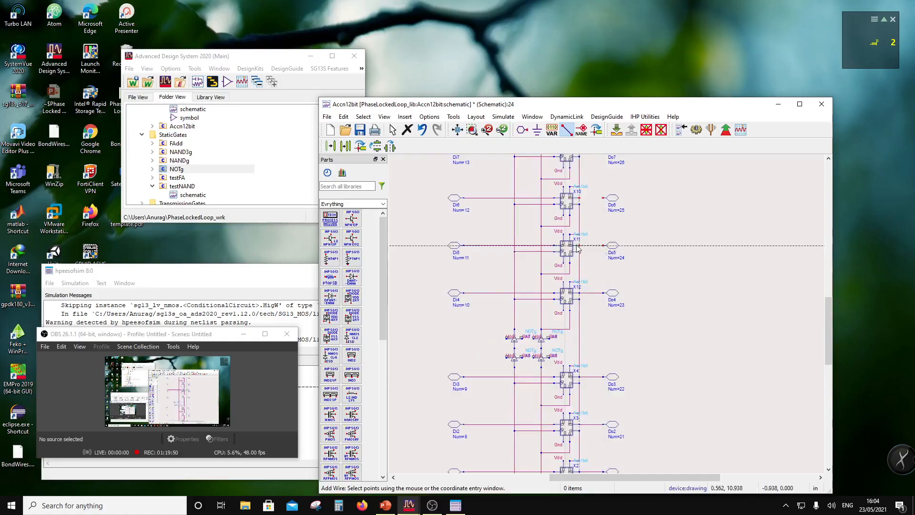
click(580, 246)
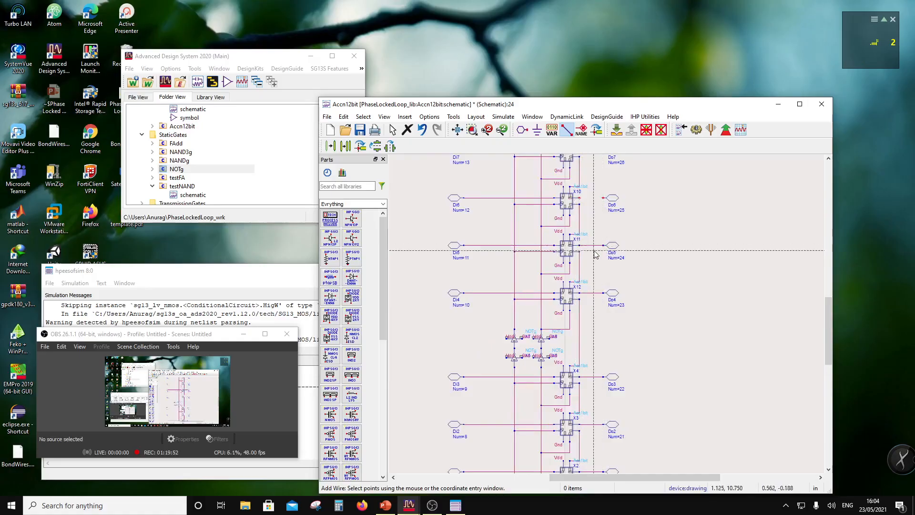
click(581, 199)
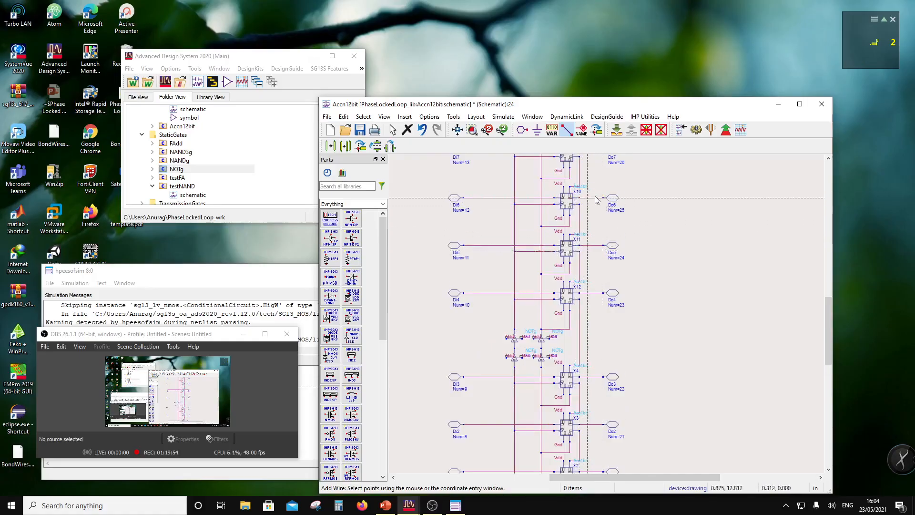
scroll(606, 257, down, 1)
- Wire Do7 through Do11 to their cells, Do8–Do11 to X17–X20
click(607, 220)
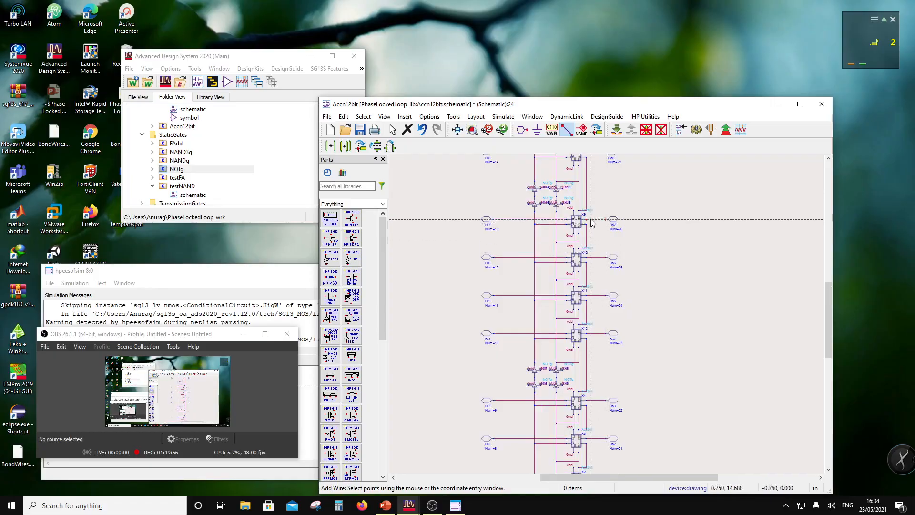
scroll(610, 252, down, 1)
click(607, 232)
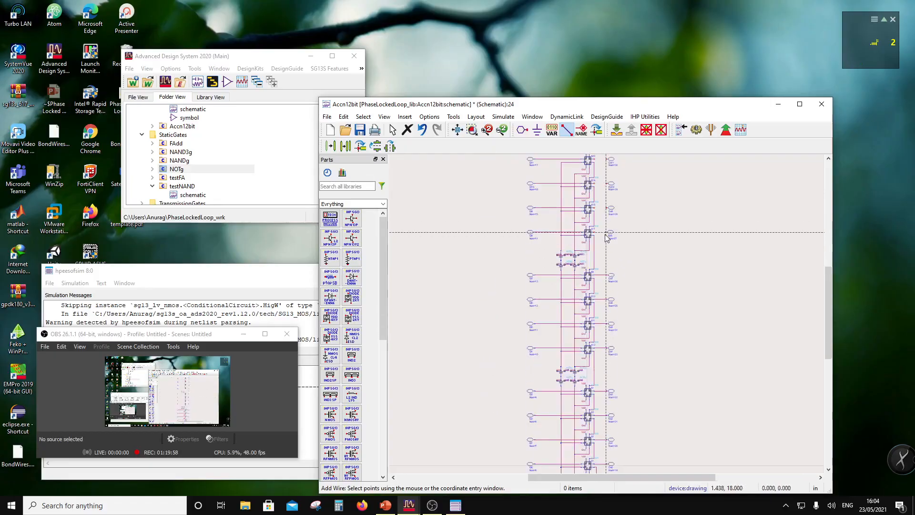
click(595, 232)
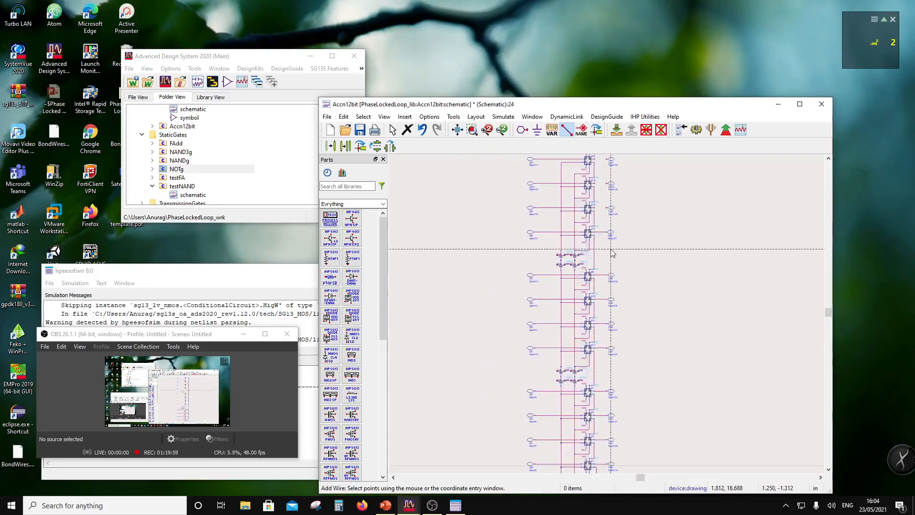
click(607, 208)
click(595, 208)
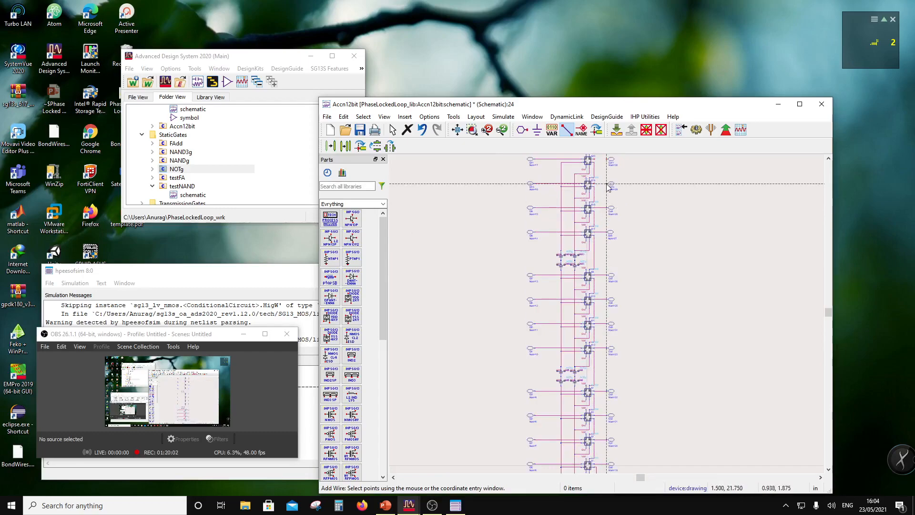
click(607, 184)
click(596, 185)
scroll(607, 190, down, 1)
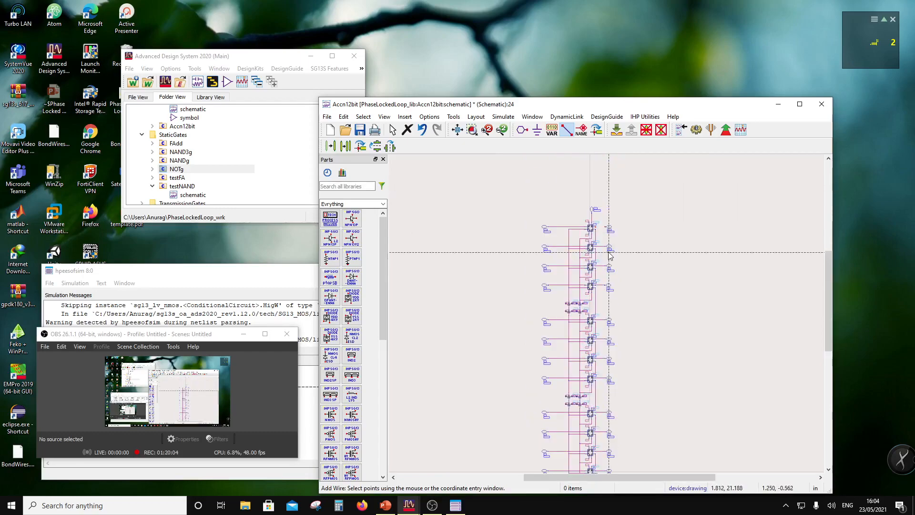
scroll(607, 234, up, 2)
click(606, 282)
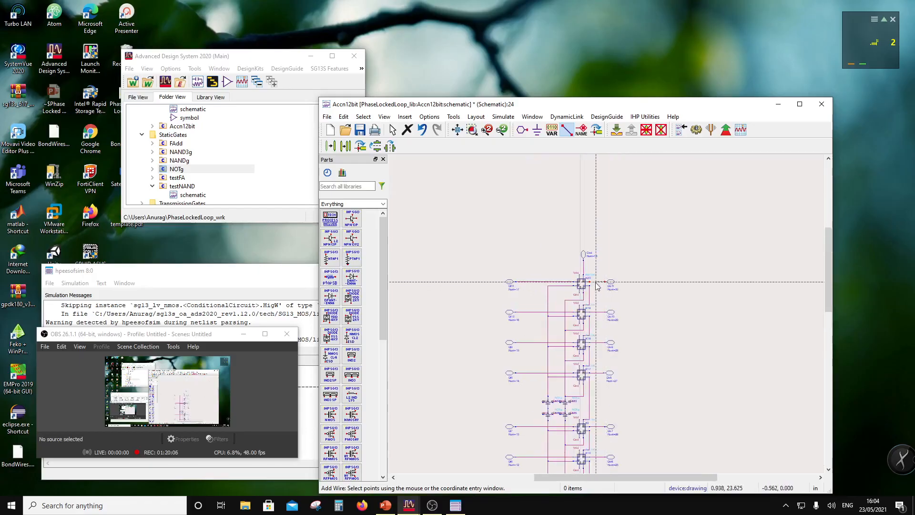
click(590, 282)
key(Escape)
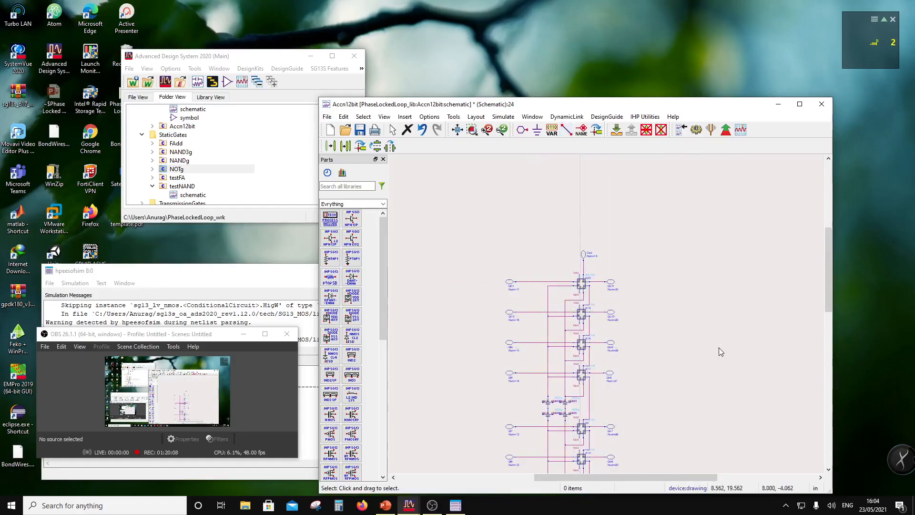
scroll(611, 352, down, 2)
scroll(605, 319, up, 2)
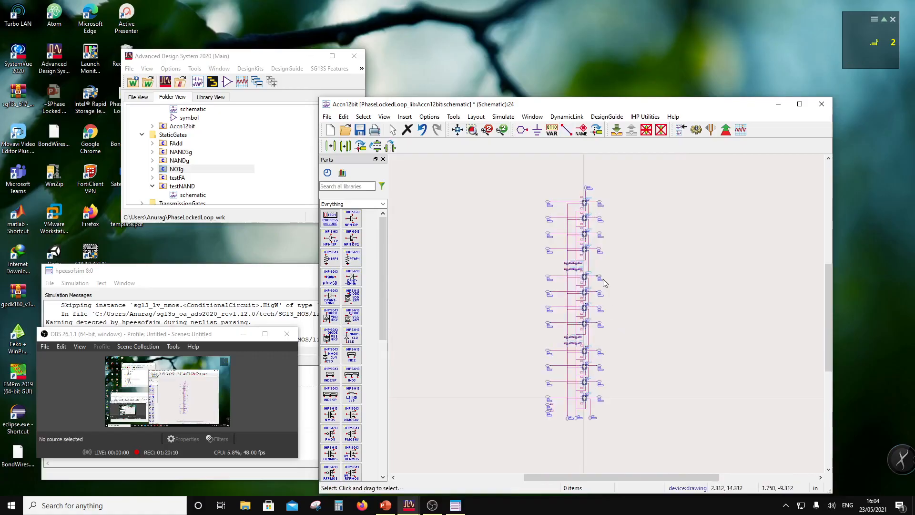
- Save and close the Accn12bit schematic
click(364, 131)
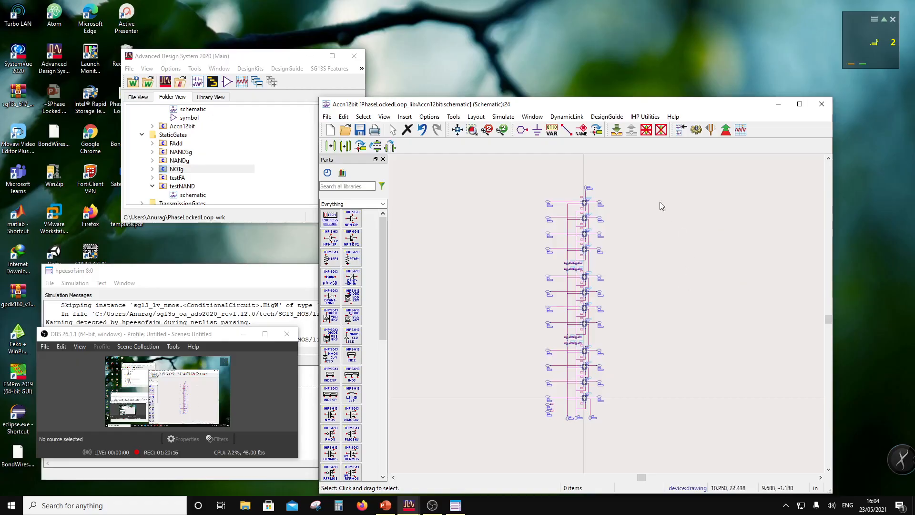
click(822, 104)
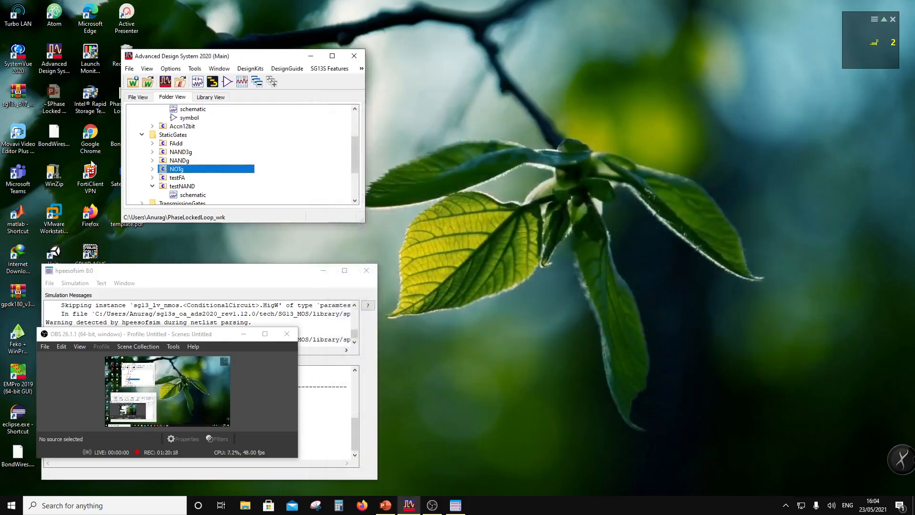
scroll(167, 148, up, 3)
- Create a new symbol view for Accn12bit and generate its pins from the schematic
right_click(181, 186)
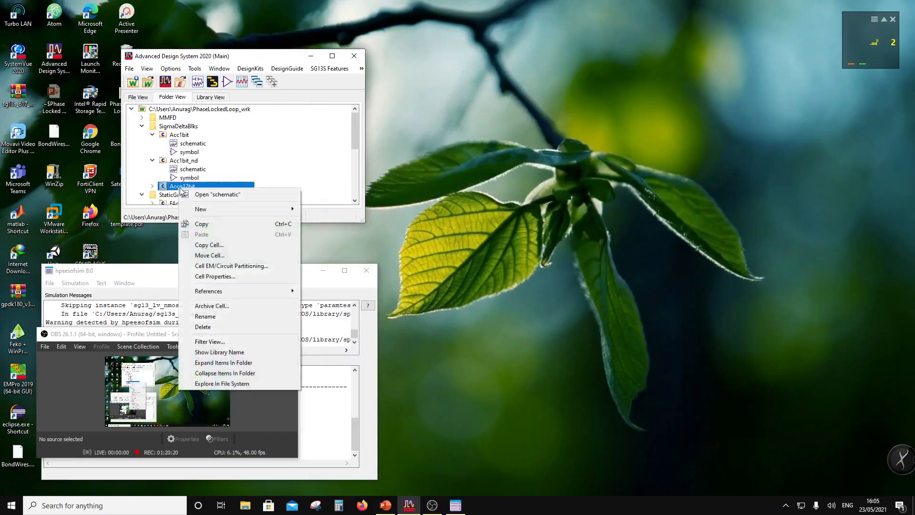
mouse_move(229, 208)
click(314, 233)
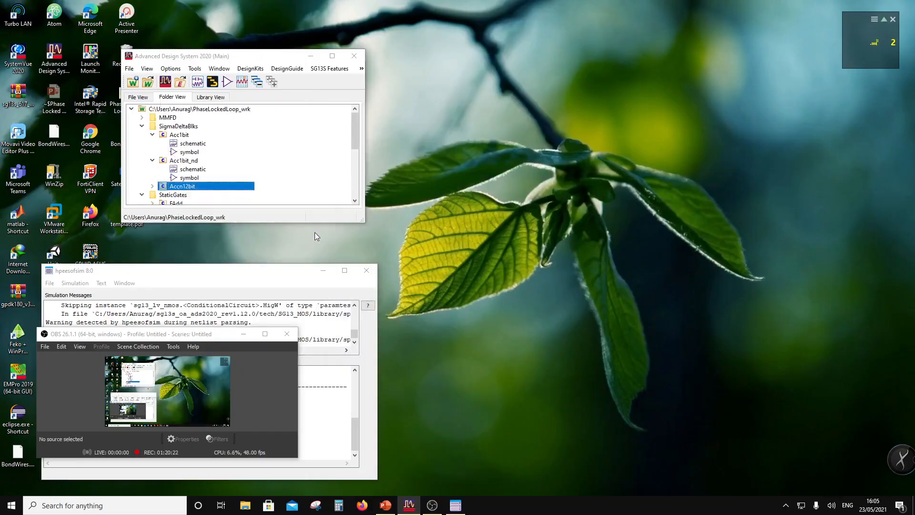
click(227, 160)
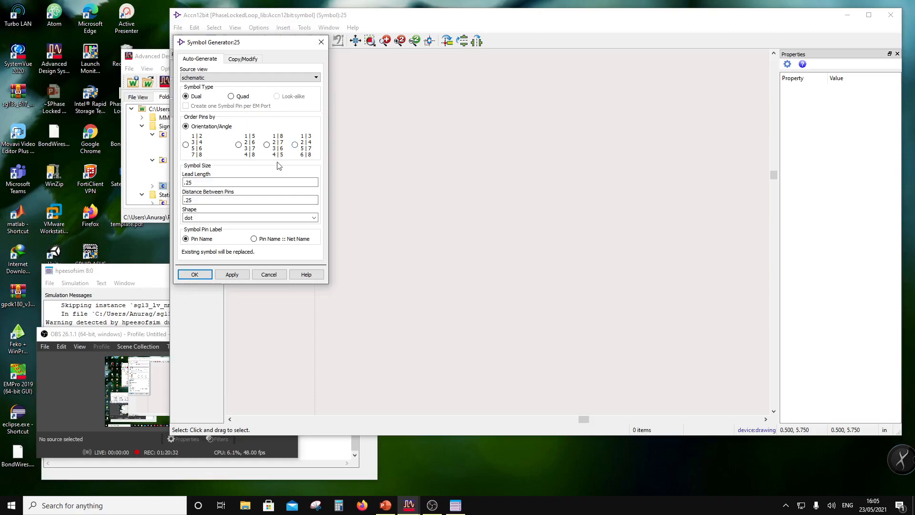
click(195, 275)
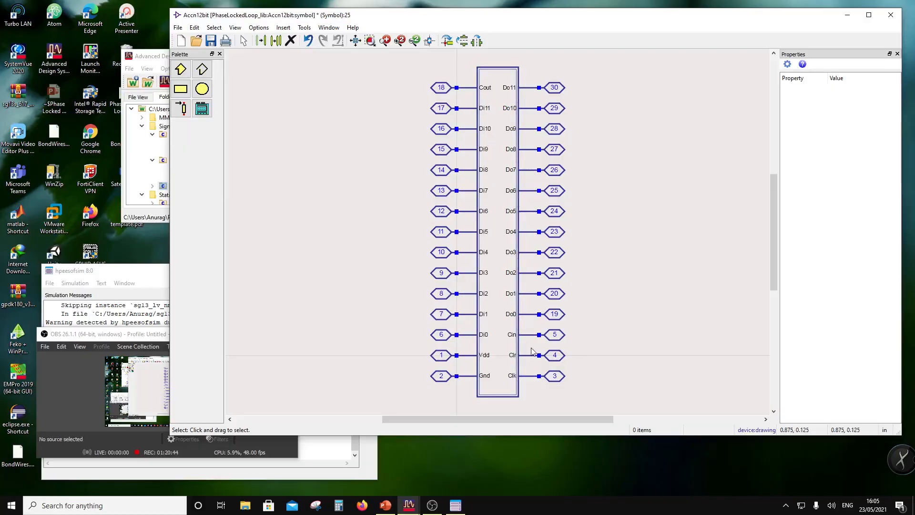
- Widen the symbol body's right edge out to reach the output pins
scroll(514, 289, down, 1)
scroll(502, 215, down, 2)
drag(487, 152, 515, 312)
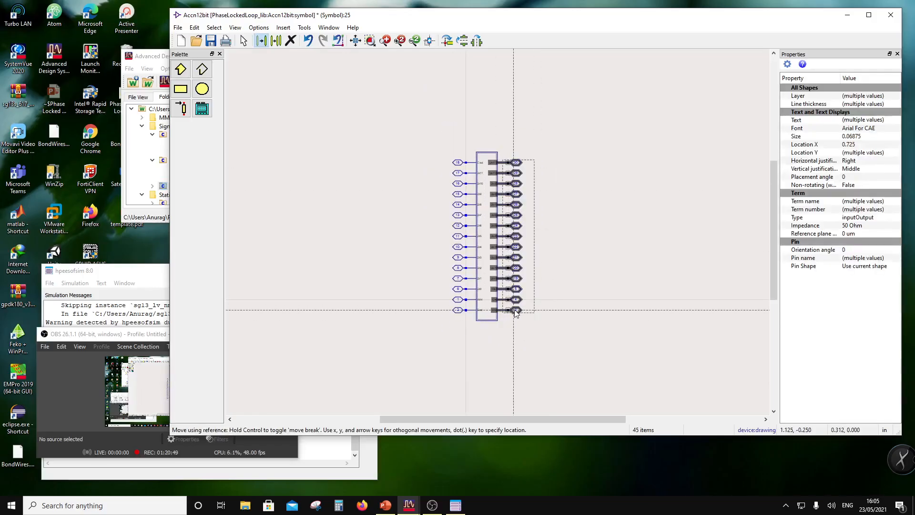
click(548, 317)
drag(485, 142, 510, 321)
click(507, 351)
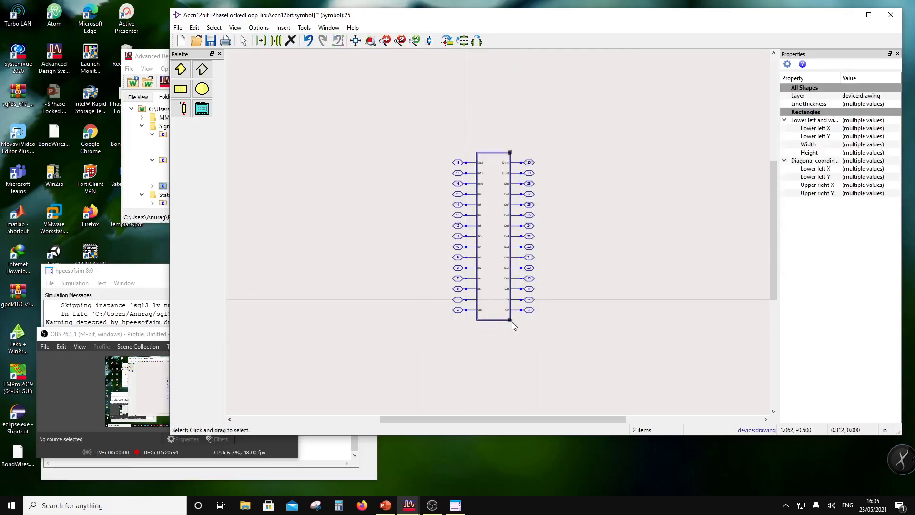
click(522, 338)
- Rotate the Gnd pin to hang downward and place it below the symbol body
scroll(499, 286, up, 1)
scroll(498, 247, up, 1)
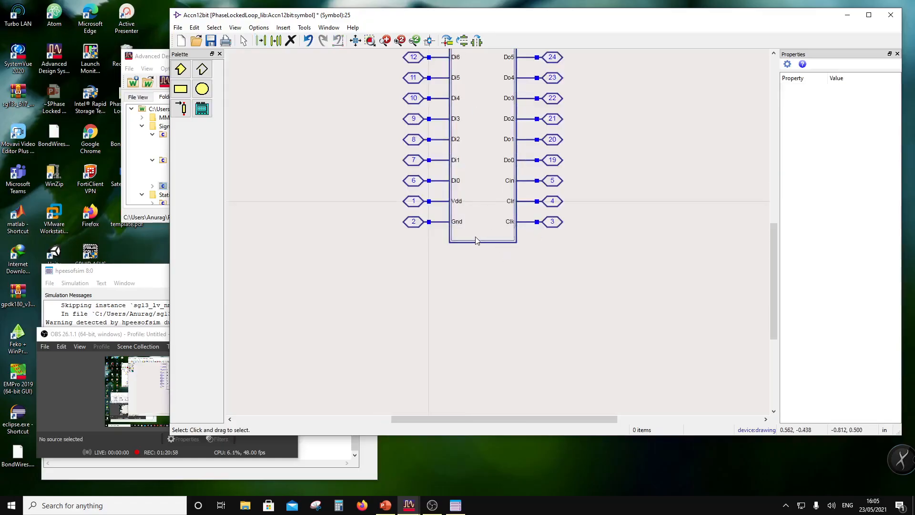
scroll(482, 231, down, 1)
drag(423, 223, 490, 244)
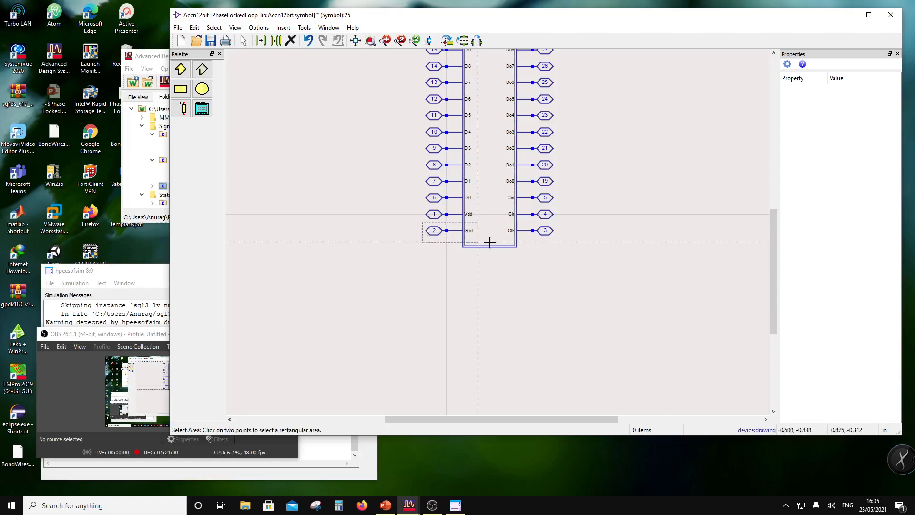
click(490, 243)
click(449, 42)
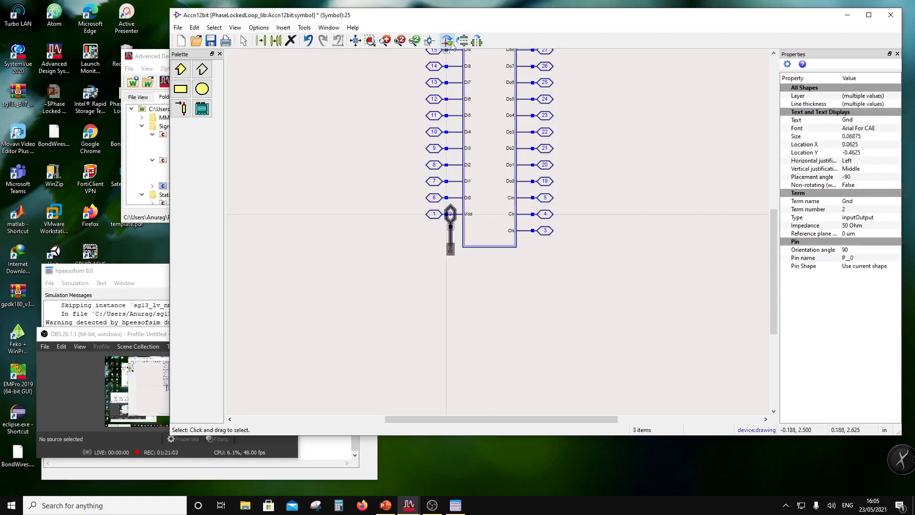
click(450, 42)
drag(450, 248, 470, 280)
click(514, 254)
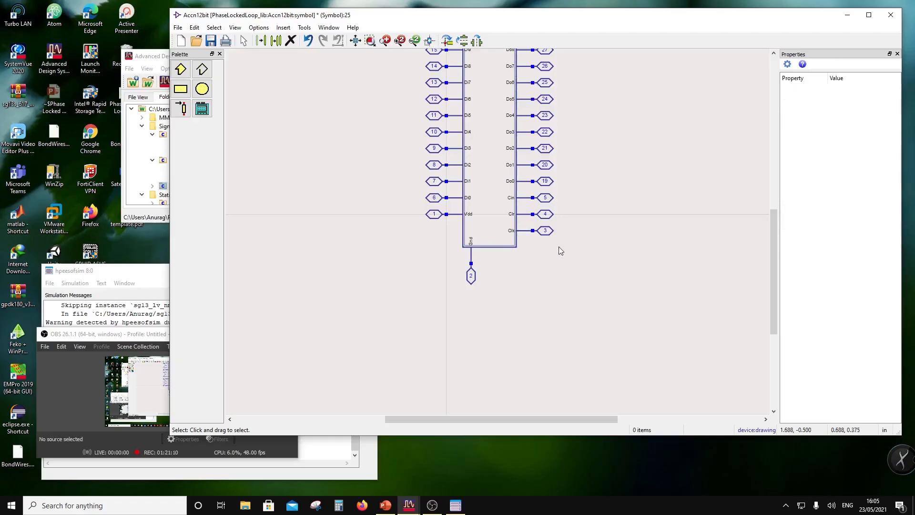
- Rotate the Clk and Clr pins downward and move them below the body beside Gnd
drag(561, 251, 491, 275)
click(447, 41)
click(547, 239)
drag(571, 222, 507, 204)
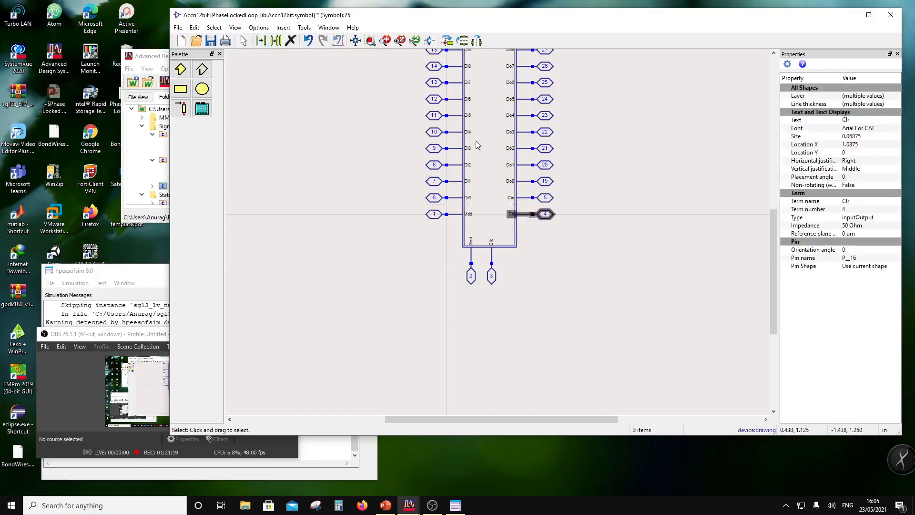
click(448, 41)
drag(532, 195, 625, 263)
- Shift the right-side pins one grid step right and widen the body to match
scroll(513, 190, down, 3)
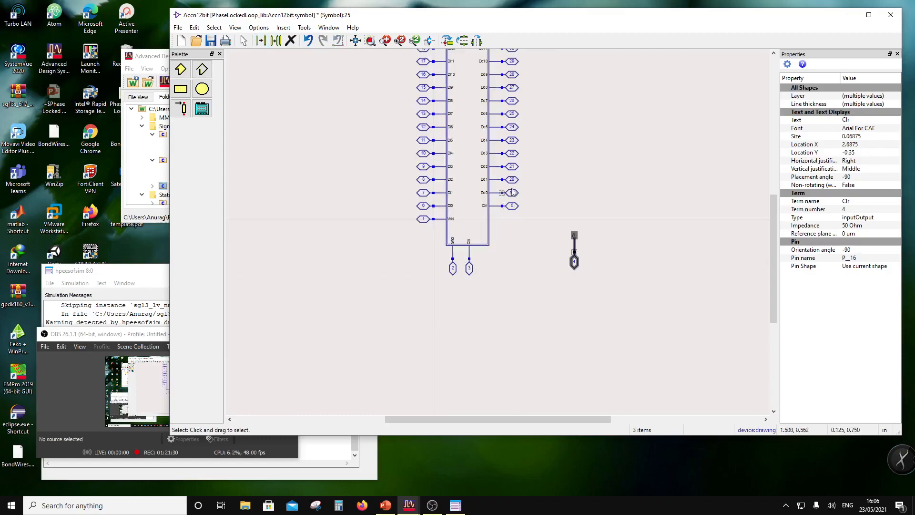
drag(478, 114, 508, 274)
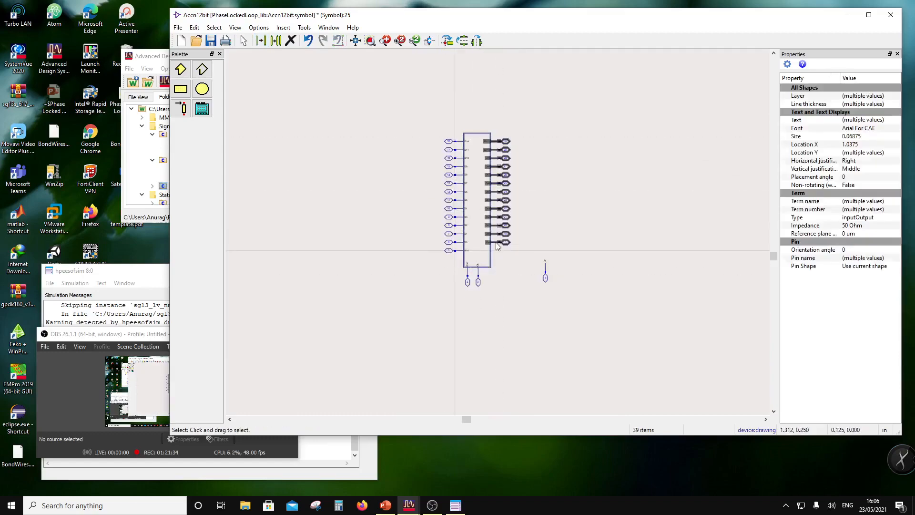
drag(496, 243, 497, 245)
click(503, 270)
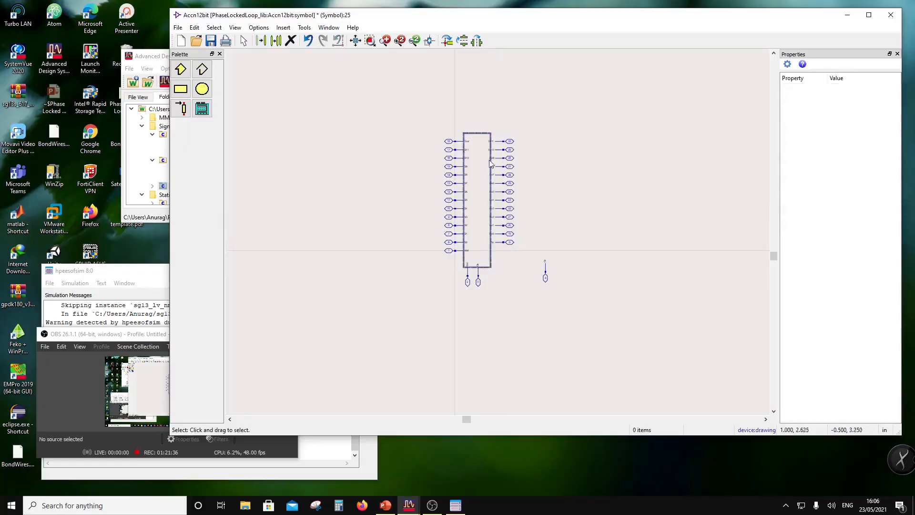
drag(485, 125, 498, 137)
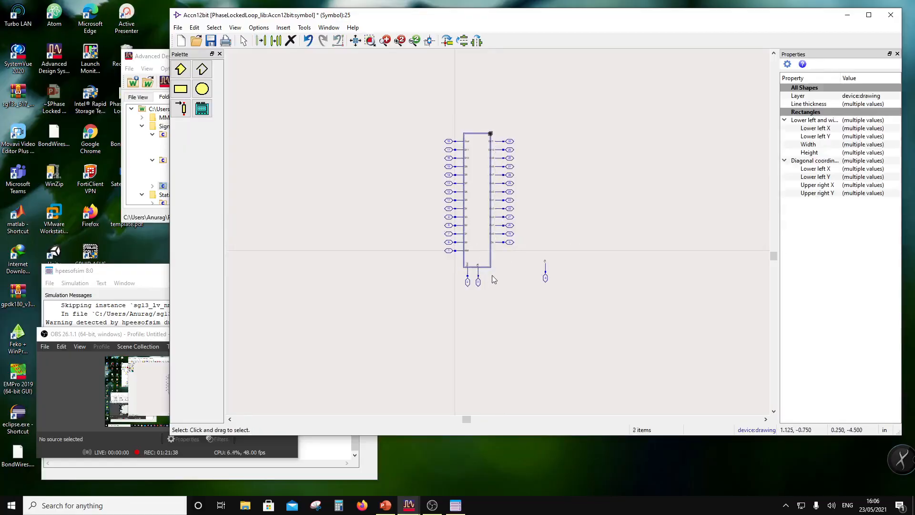
drag(496, 272, 501, 254)
scroll(494, 259, up, 2)
scroll(492, 250, up, 1)
click(543, 286)
- Reposition the Clr pin next to Clk beneath the body and move Cin further down
drag(624, 313, 583, 213)
drag(597, 261, 487, 273)
click(536, 215)
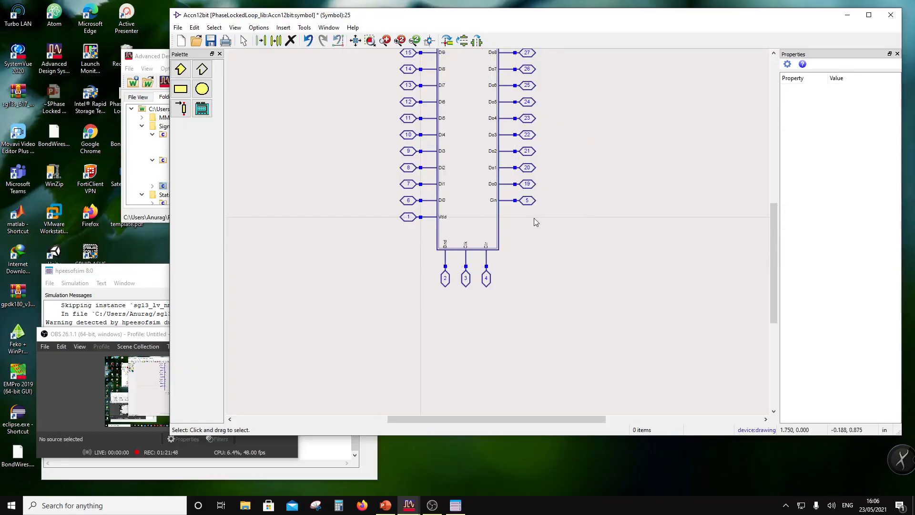
scroll(534, 218, down, 1)
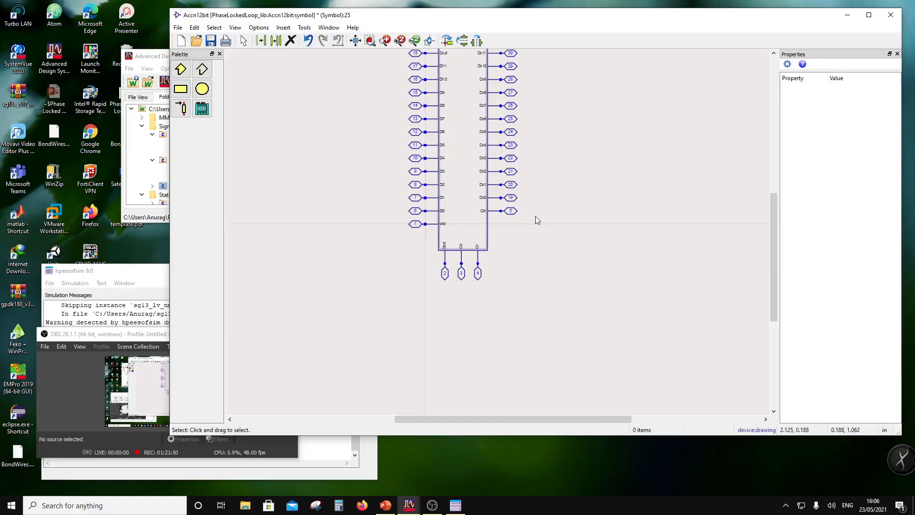
drag(536, 216, 491, 243)
click(495, 233)
- Drop output pins 19–30 one grid step lower to align with their Di inputs
scroll(496, 234, up, 3)
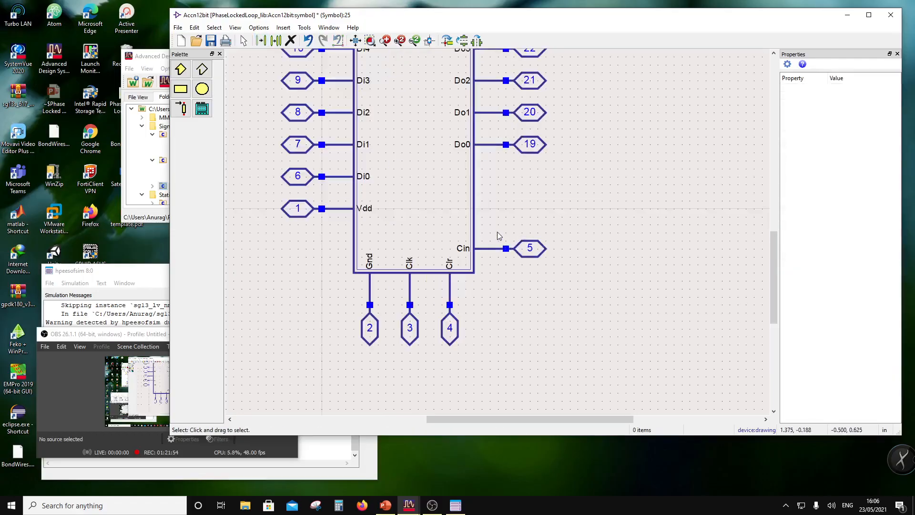
scroll(498, 234, down, 3)
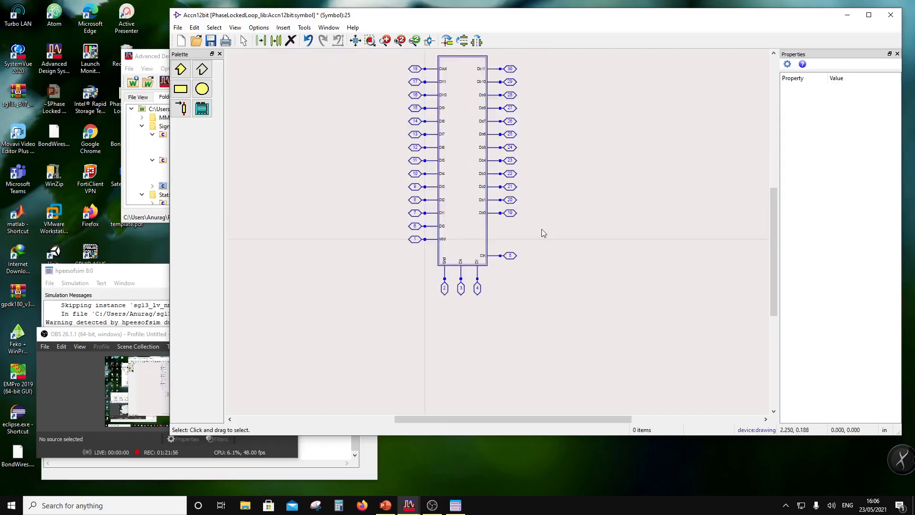
drag(541, 233, 493, 84)
click(574, 164)
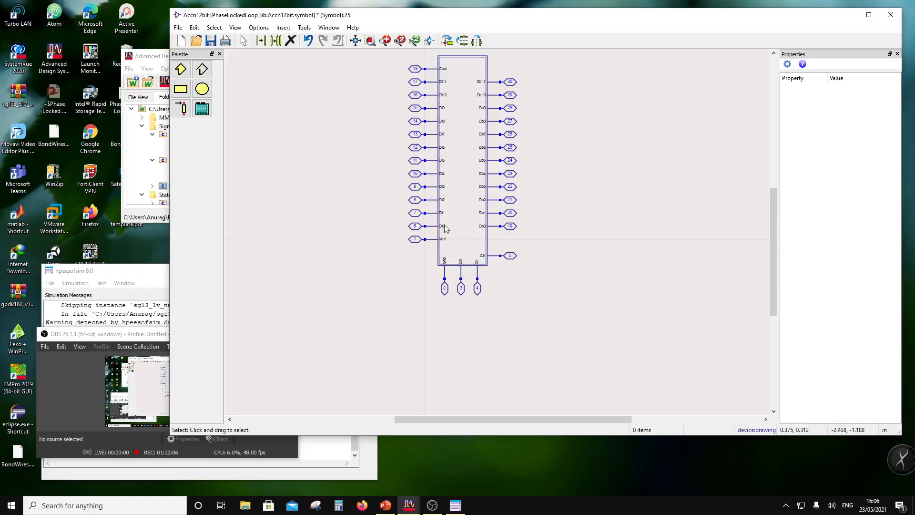
scroll(426, 206, down, 1)
drag(429, 95, 407, 92)
- Turn the Cout and Vdd pins vertical and move pins 2–5 up toward the body
click(448, 41)
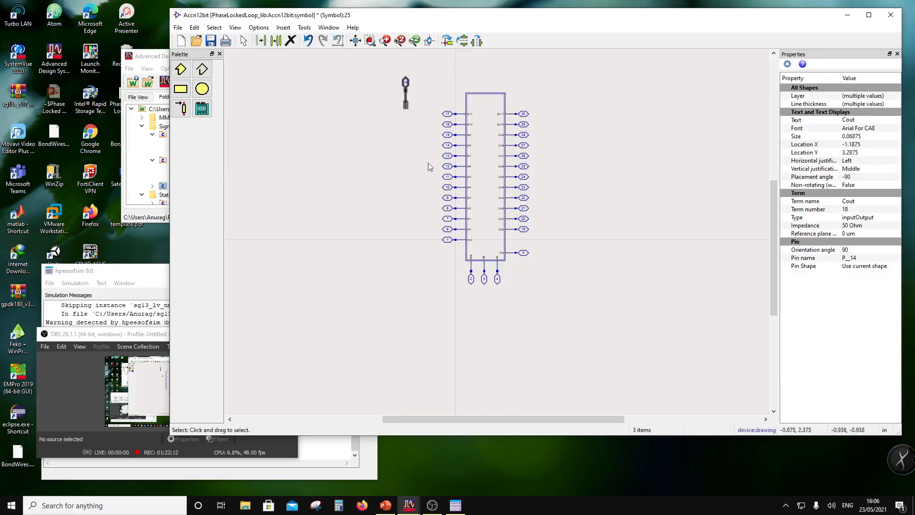
drag(426, 237, 377, 142)
click(449, 42)
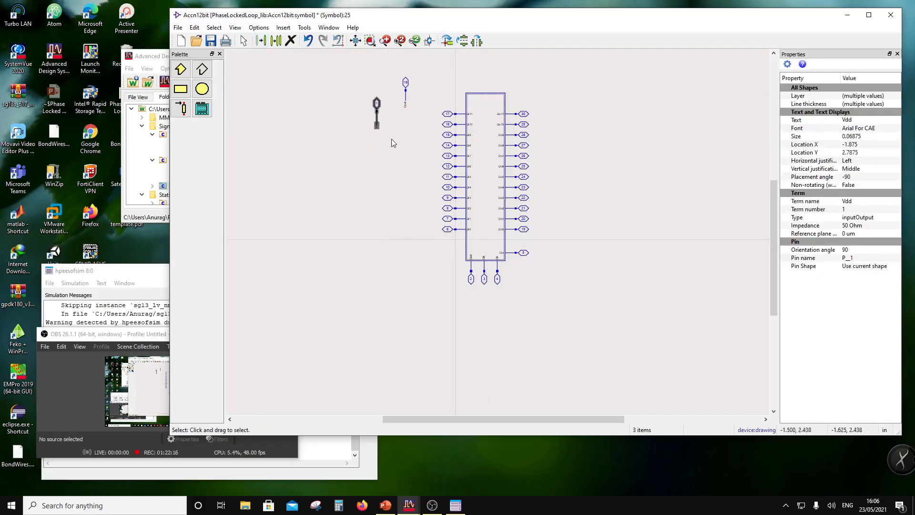
drag(553, 301, 451, 242)
drag(514, 256, 492, 77)
click(524, 272)
- Raise the body's bottom edge and shift the right-side pins one grid step left
click(503, 259)
click(514, 262)
scroll(517, 241, up, 1)
click(545, 221)
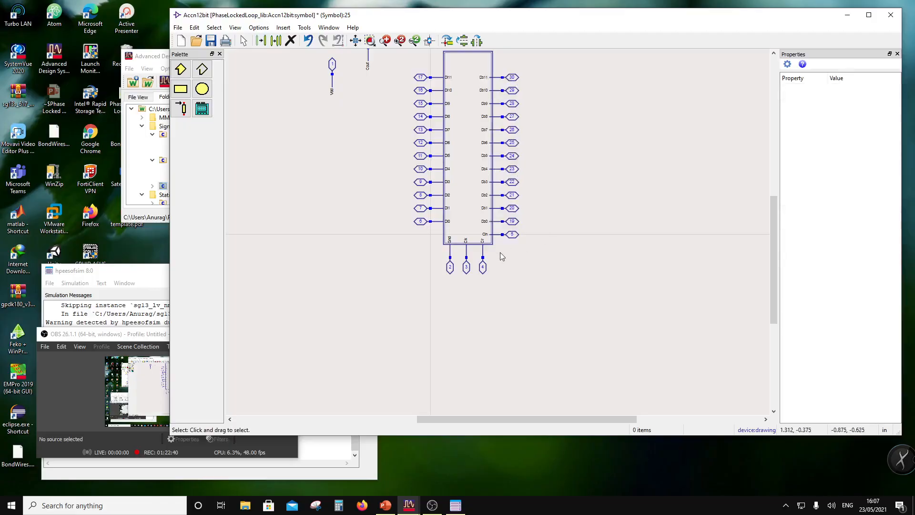
- Pull the body's right edge leftward and lower its top edge to compact the rectangle
drag(499, 250, 490, 237)
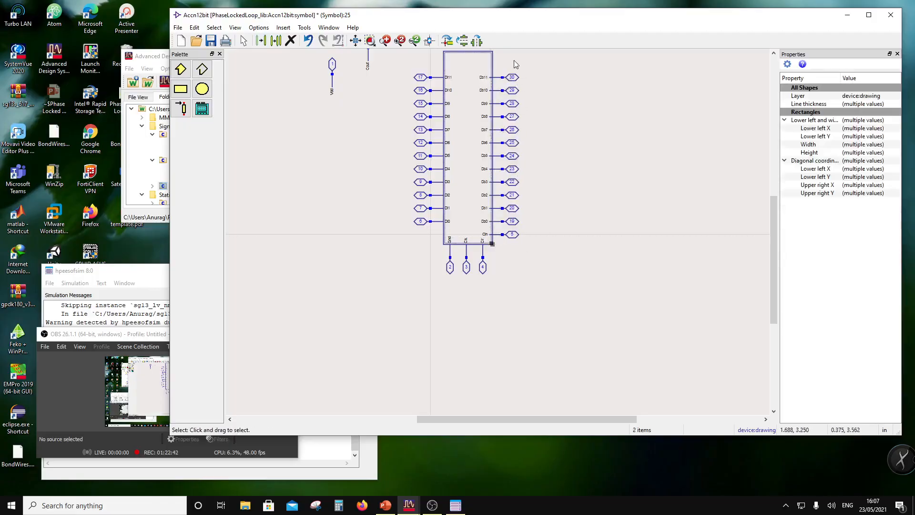
scroll(498, 59, down, 1)
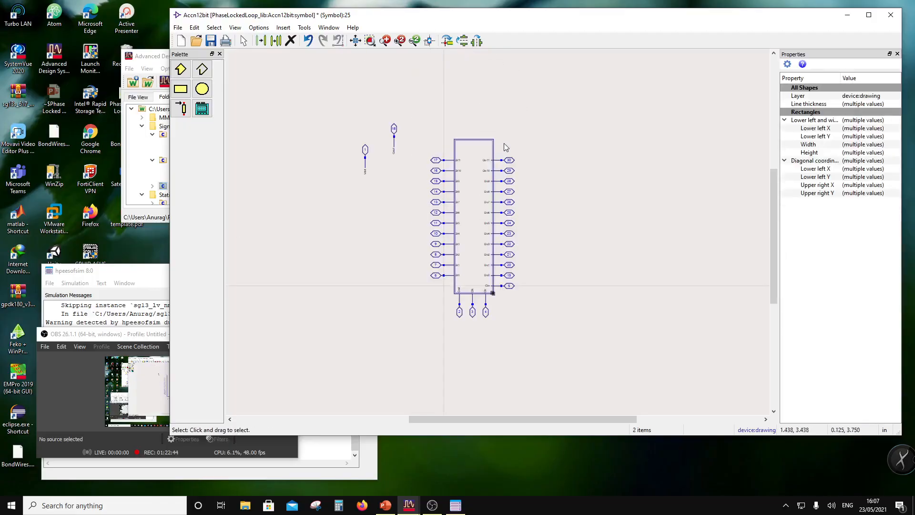
drag(504, 142, 490, 133)
scroll(501, 340, up, 3)
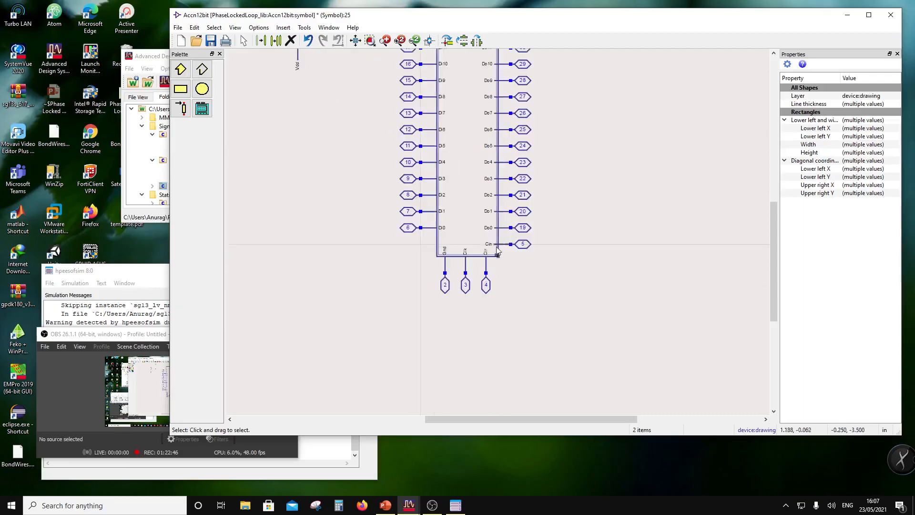
drag(499, 255, 496, 255)
click(500, 260)
scroll(502, 213, down, 3)
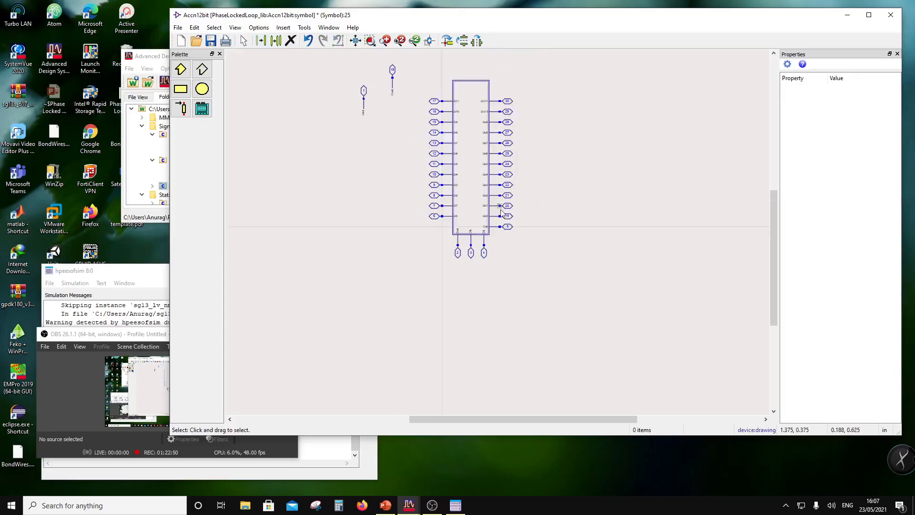
scroll(502, 170, up, 1)
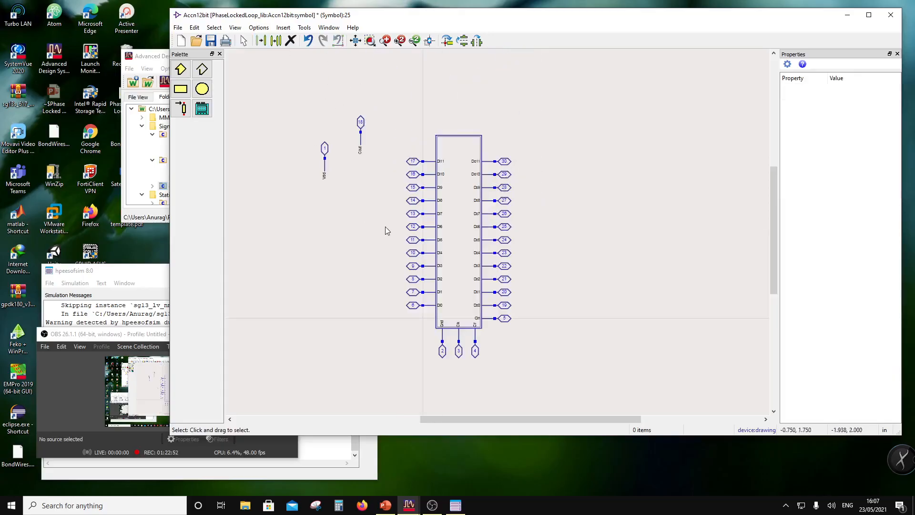
drag(410, 127, 552, 150)
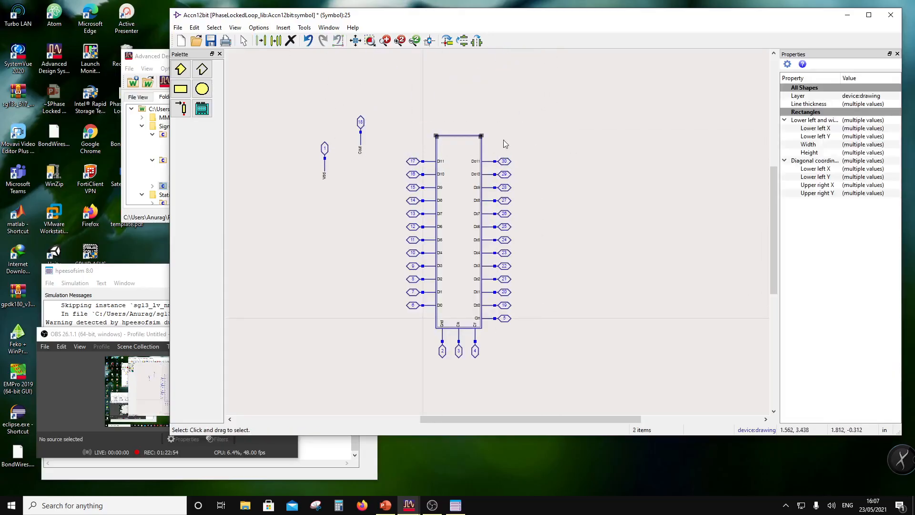
drag(482, 137, 486, 152)
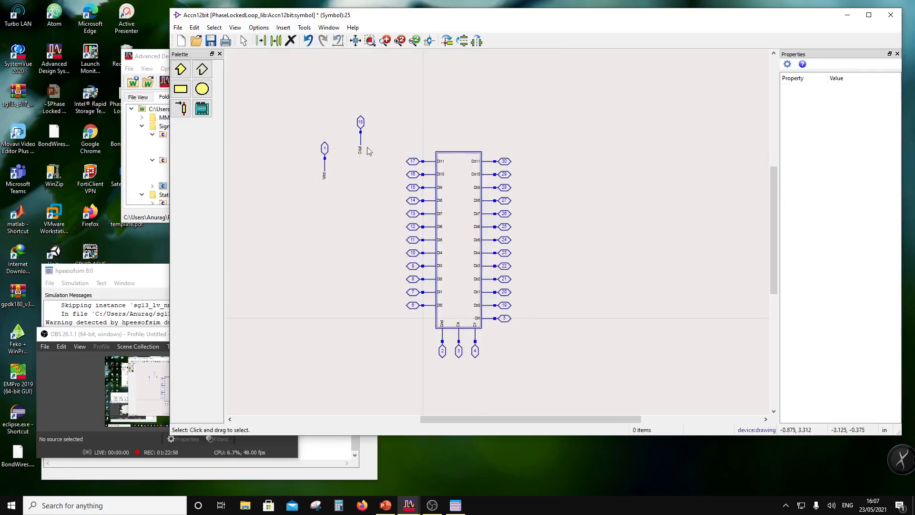
- Place the Vdd pin 1 and Cout pin 18 side by side on the body's top edge
drag(320, 125, 451, 150)
drag(341, 103, 466, 149)
click(546, 175)
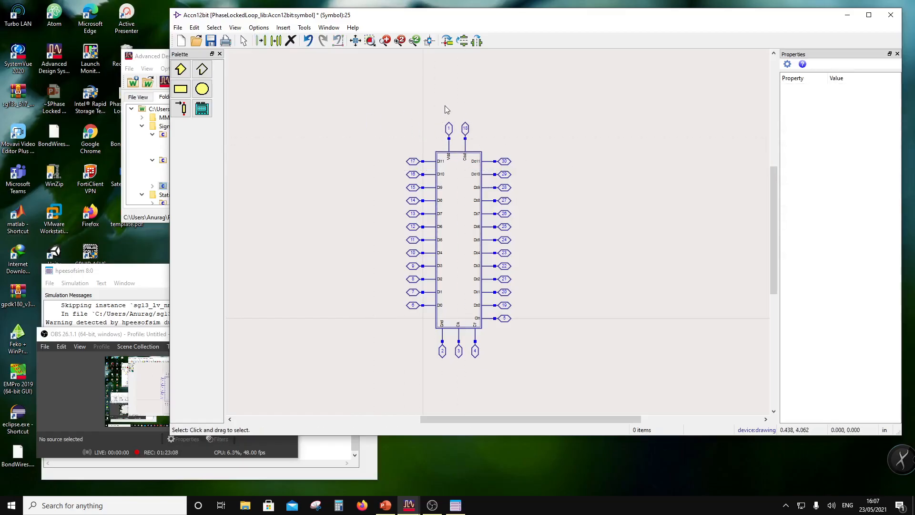
drag(444, 106, 470, 148)
click(555, 136)
- Select the entire symbol and reference-move it so its centre lands on the origin
scroll(523, 240, down, 3)
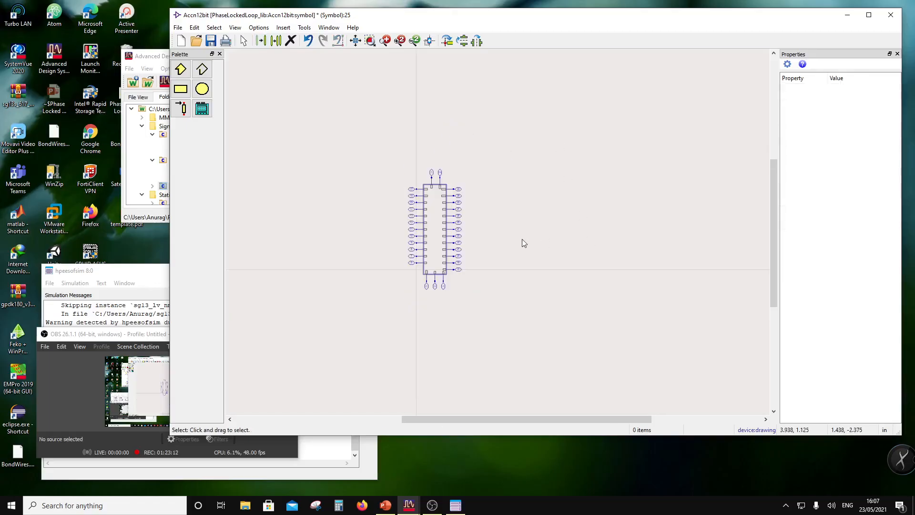
scroll(450, 296, up, 1)
key(ctrl+a)
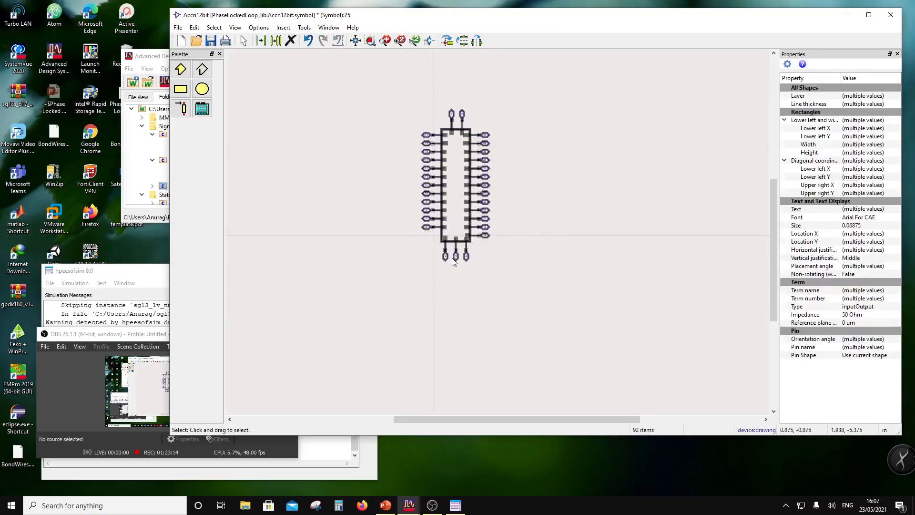
drag(451, 213, 535, 271)
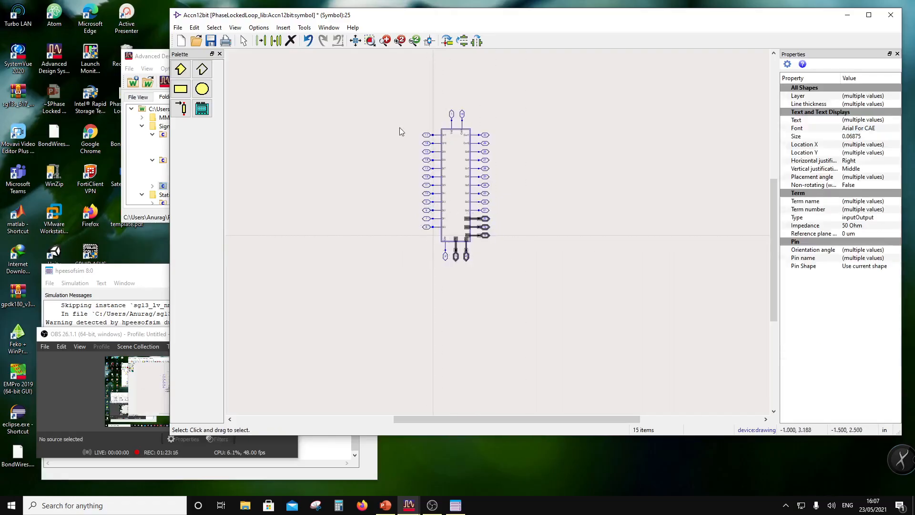
drag(410, 105, 517, 280)
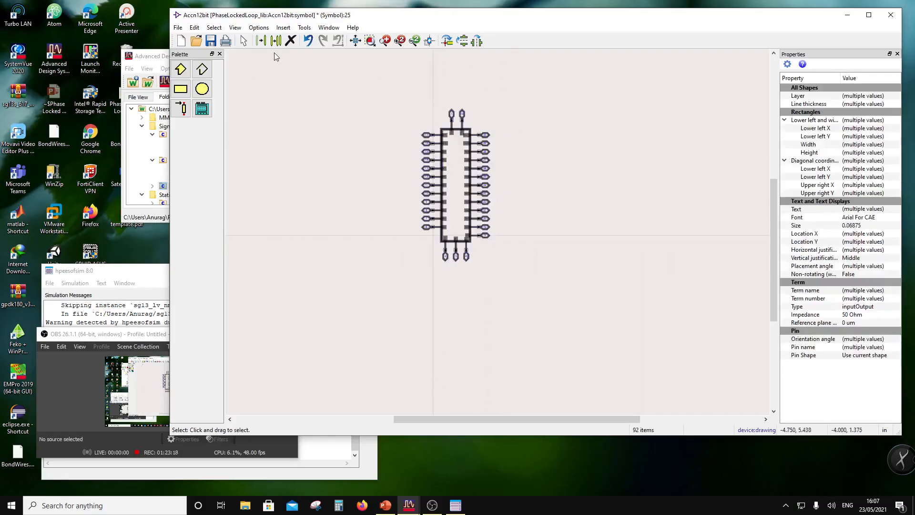
click(276, 42)
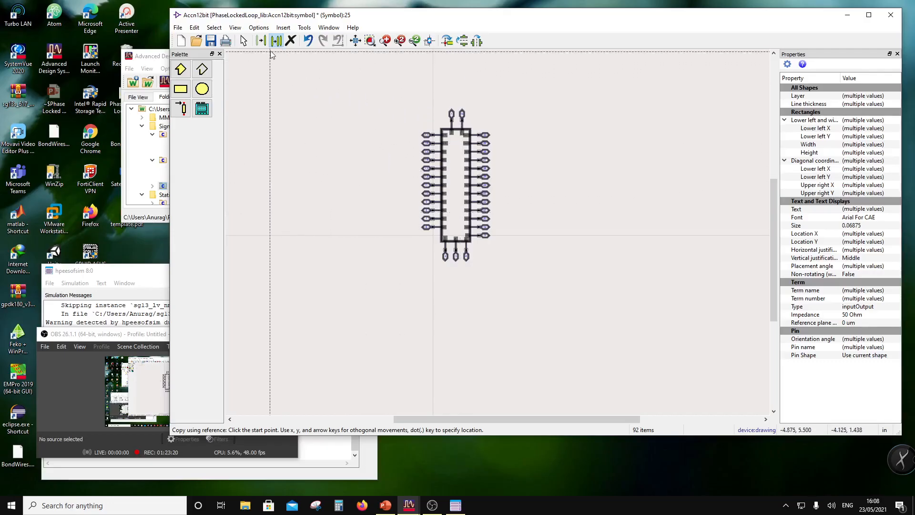
click(451, 191)
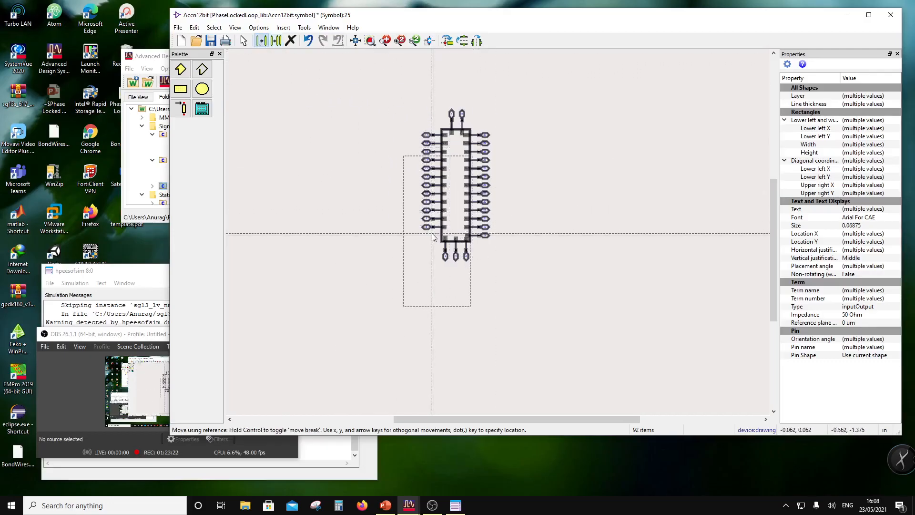
click(433, 236)
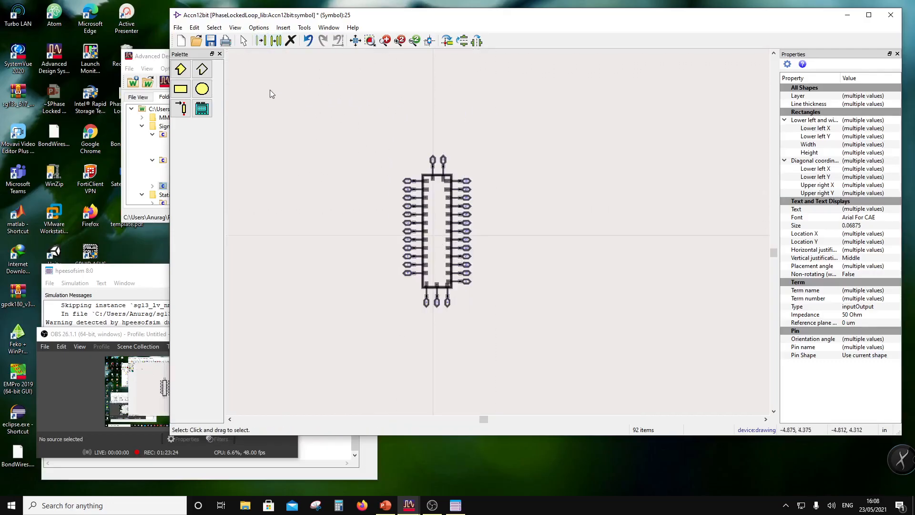
click(267, 43)
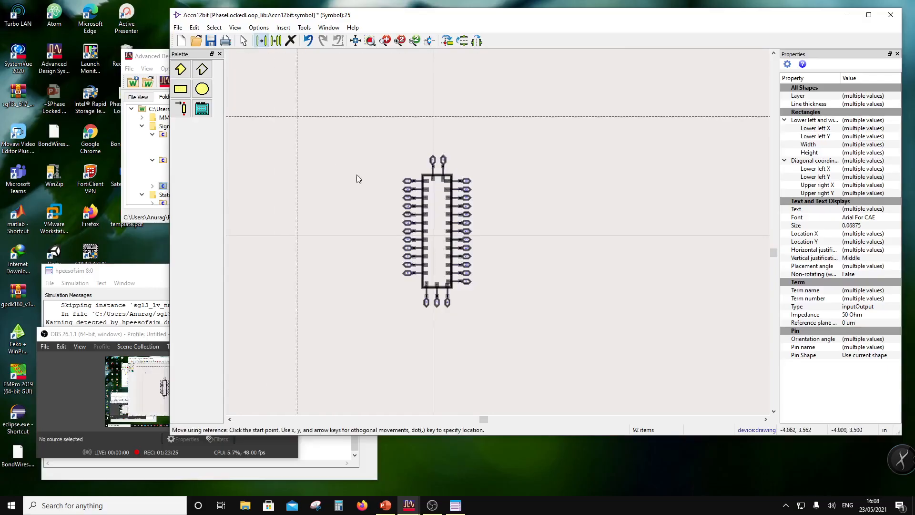
click(433, 235)
click(433, 235)
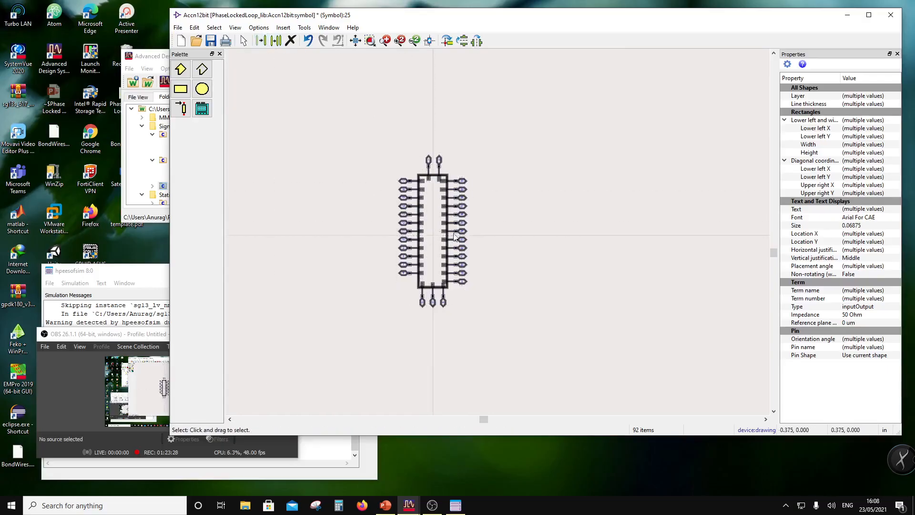
click(549, 231)
scroll(468, 265, up, 1)
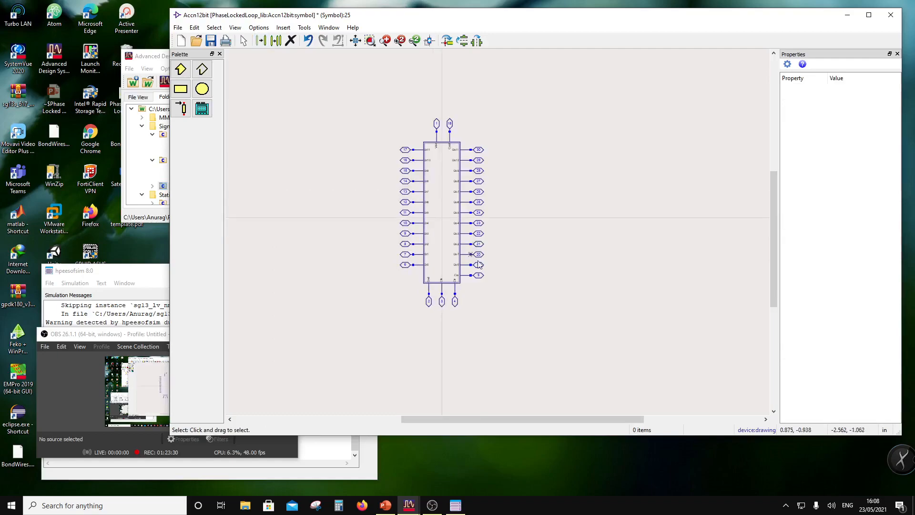
scroll(443, 254, up, 1)
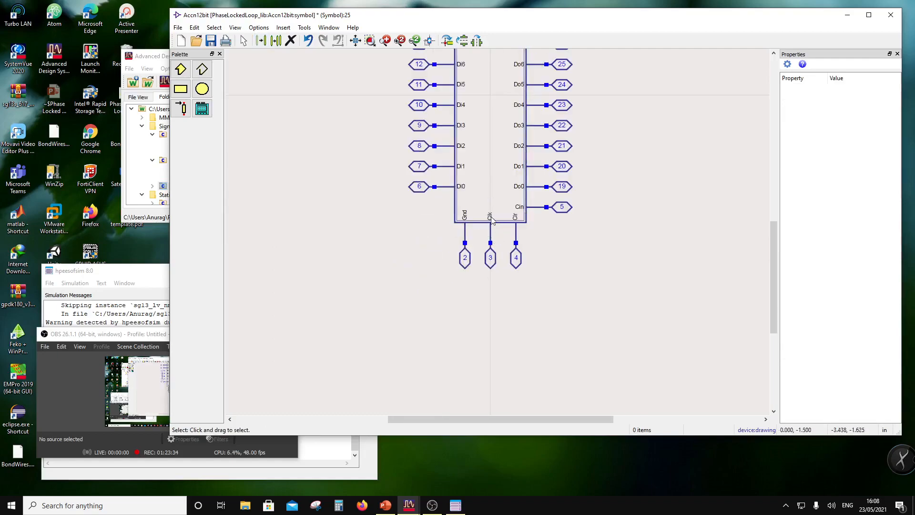
- Shift the Clk label left and draw a medium-thickness clock triangle above the Clk pin
drag(491, 219, 480, 218)
click(563, 280)
click(202, 69)
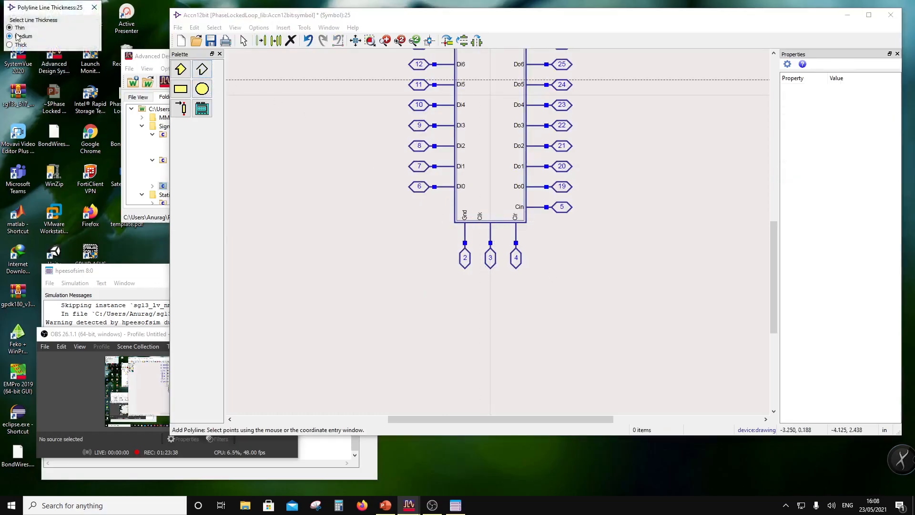
click(17, 37)
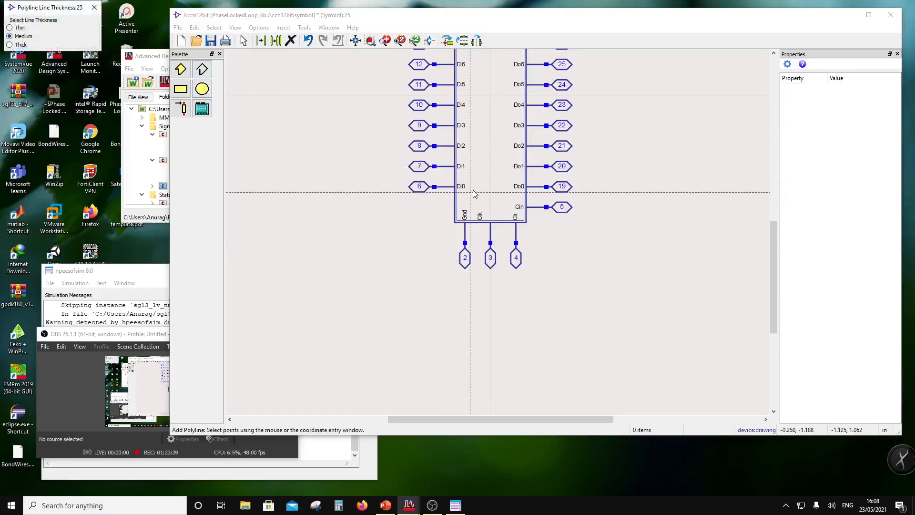
click(486, 222)
click(490, 207)
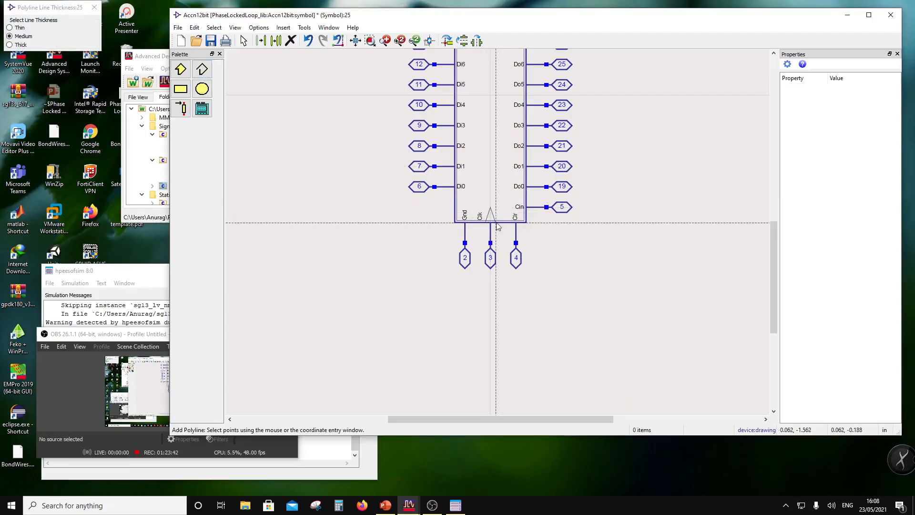
double_click(496, 223)
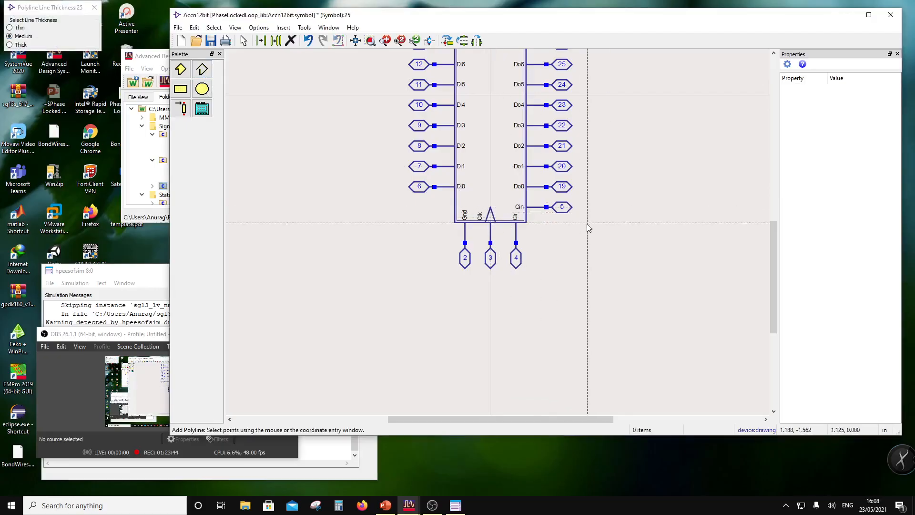
key(Escape)
- Toggle grid snapping and draw a small medium-thickness circle near the Clk pin
scroll(526, 228, up, 2)
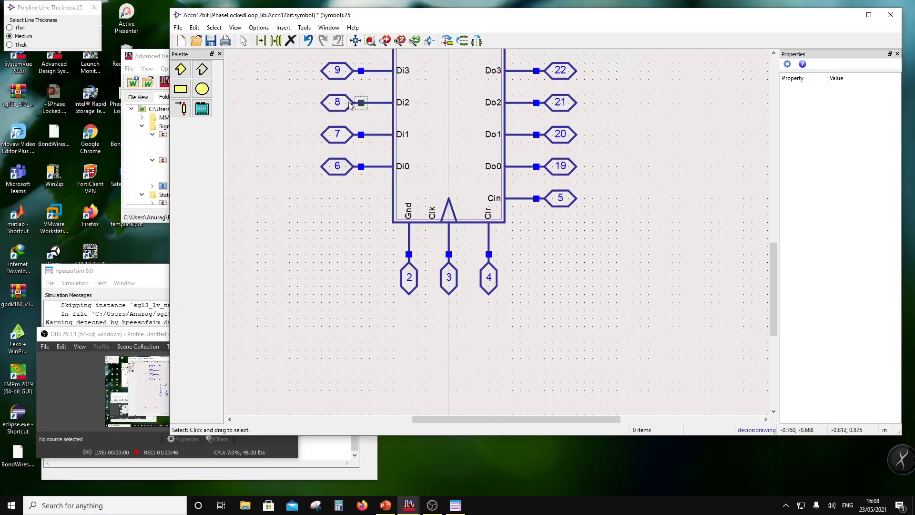
click(259, 27)
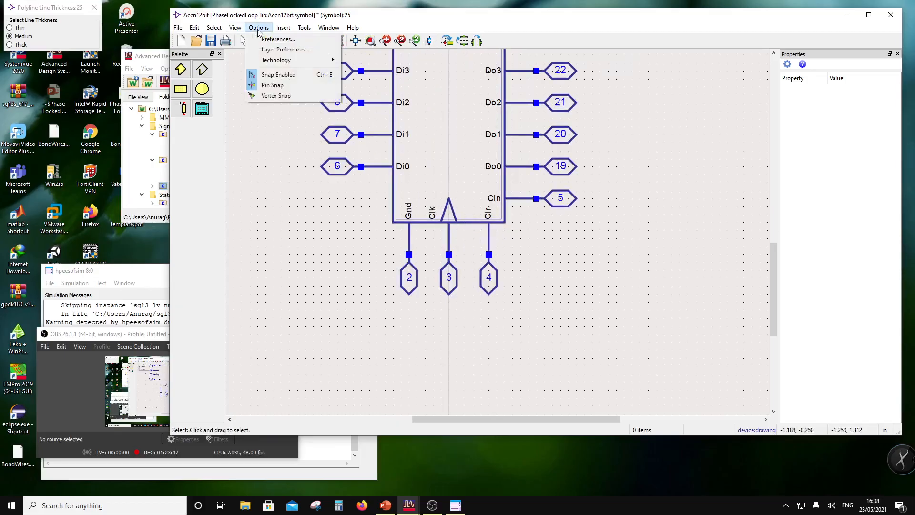
click(257, 75)
click(202, 89)
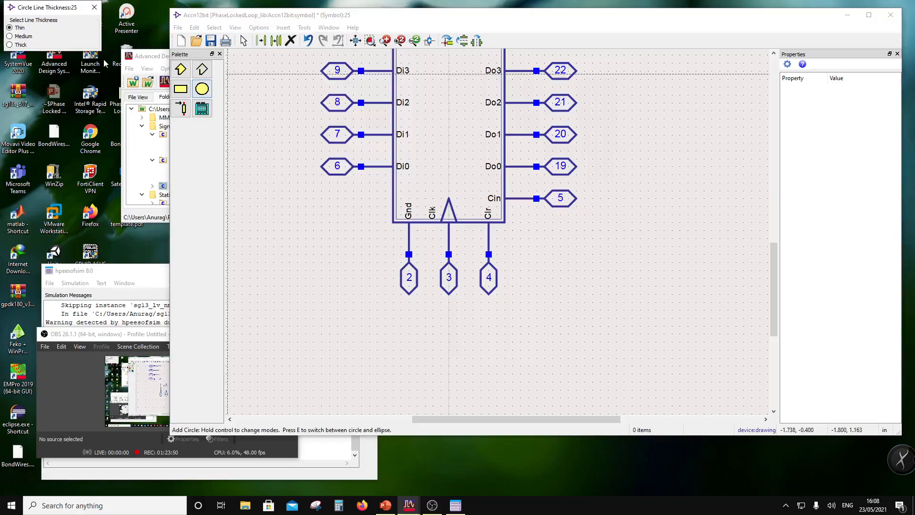
click(20, 37)
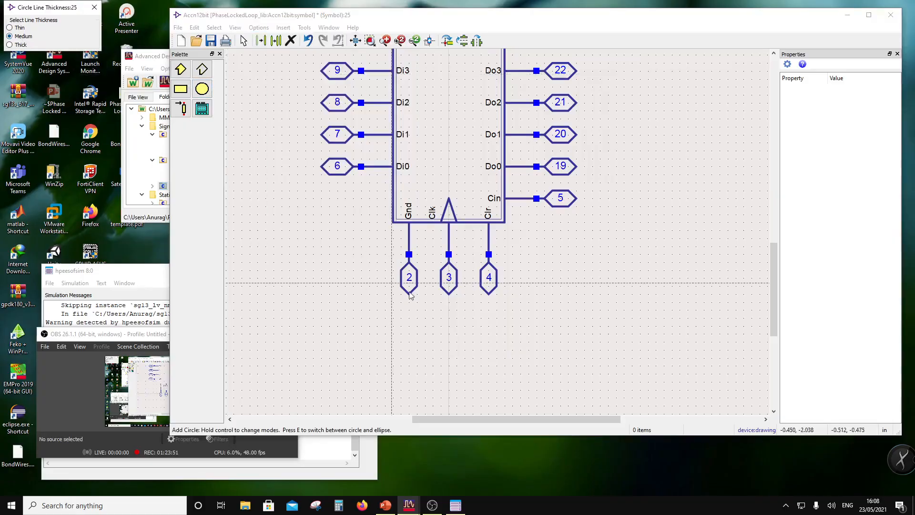
click(528, 276)
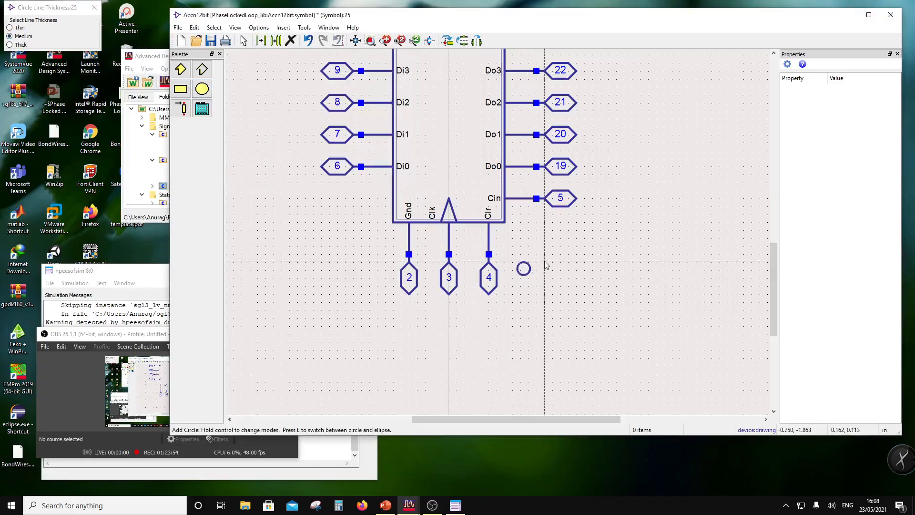
key(Escape)
- Shorten the Clk lead line and move the circle just under the clock triangle
click(450, 236)
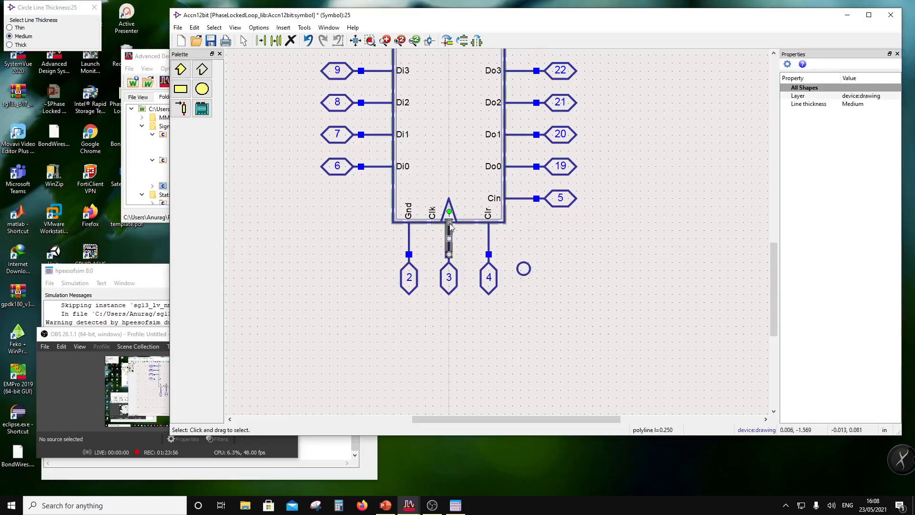
drag(449, 222, 449, 237)
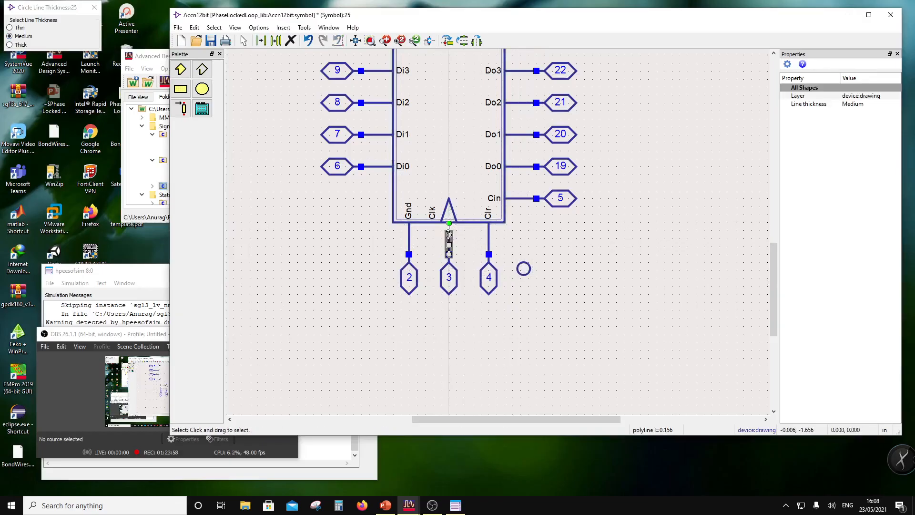
drag(531, 276, 455, 237)
click(493, 265)
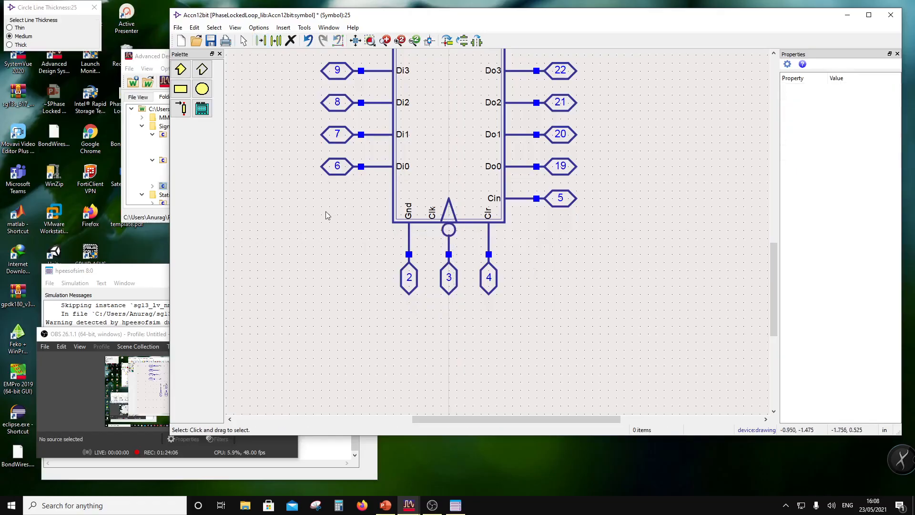
click(250, 28)
scroll(507, 228, down, 4)
scroll(498, 236, up, 1)
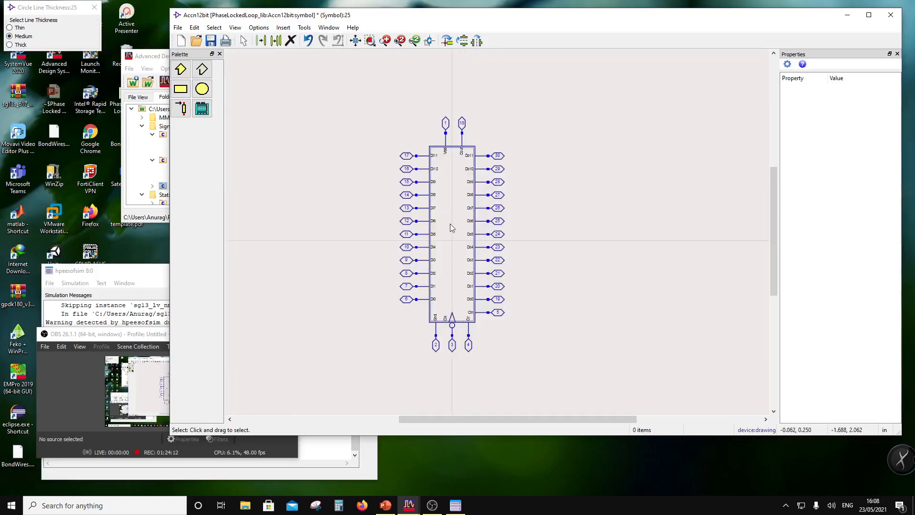
- Add the text label '12-bit Accumulator' to the right of the symbol
click(277, 28)
mouse_move(249, 29)
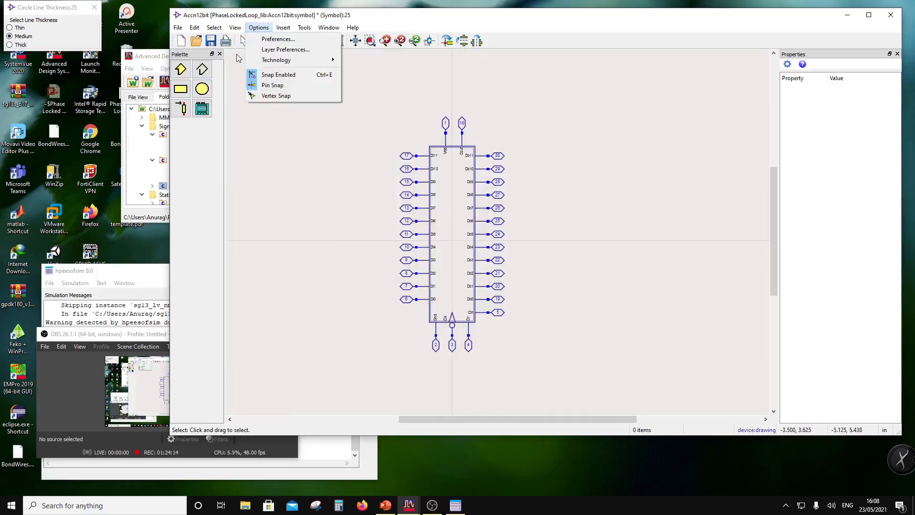
mouse_move(282, 28)
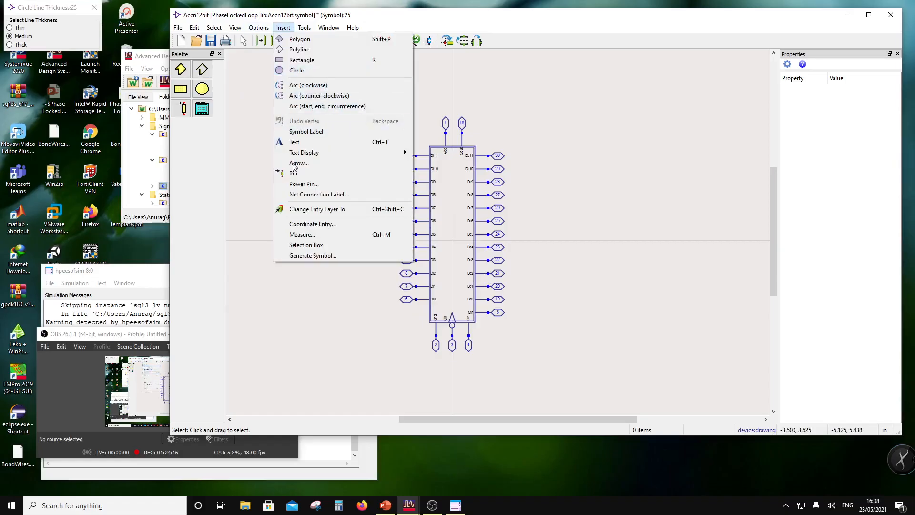
click(295, 142)
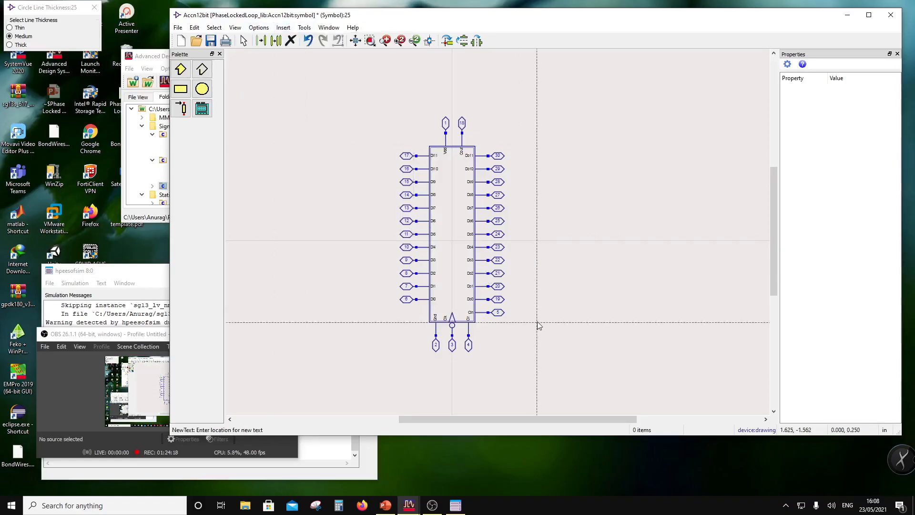
click(543, 259)
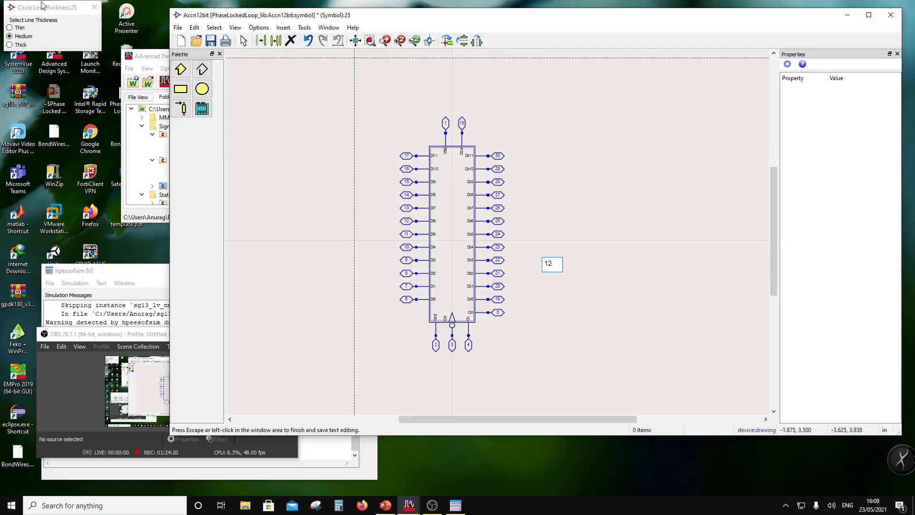
text(12-bit Accumu)
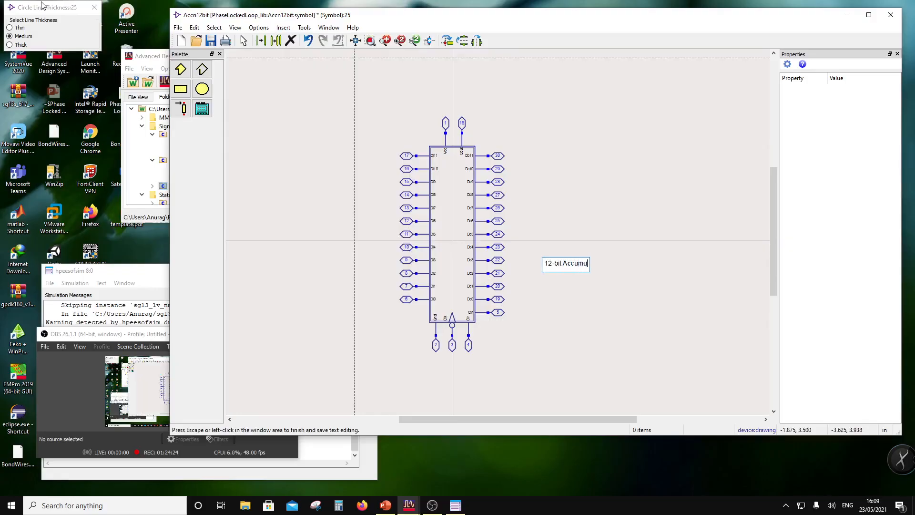
text(lator)
click(520, 336)
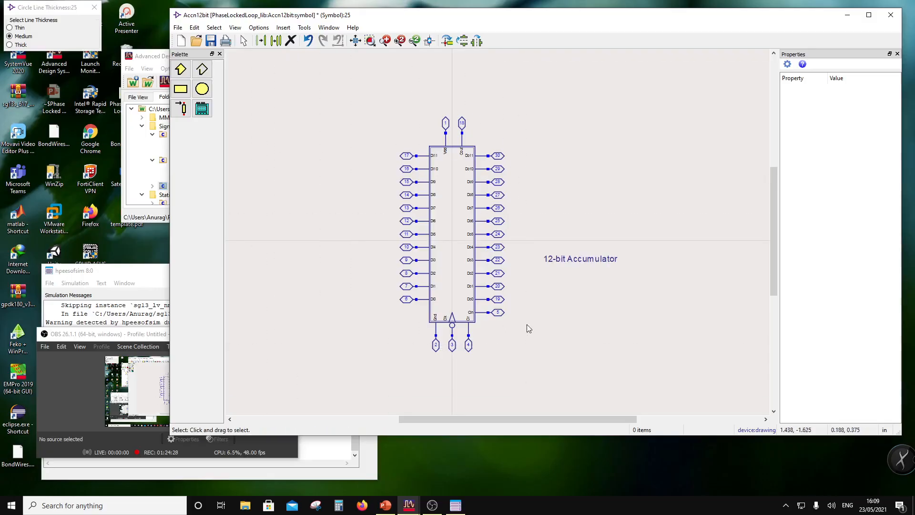
- Rotate the label 90° into the symbol body, then save and close the symbol
click(553, 270)
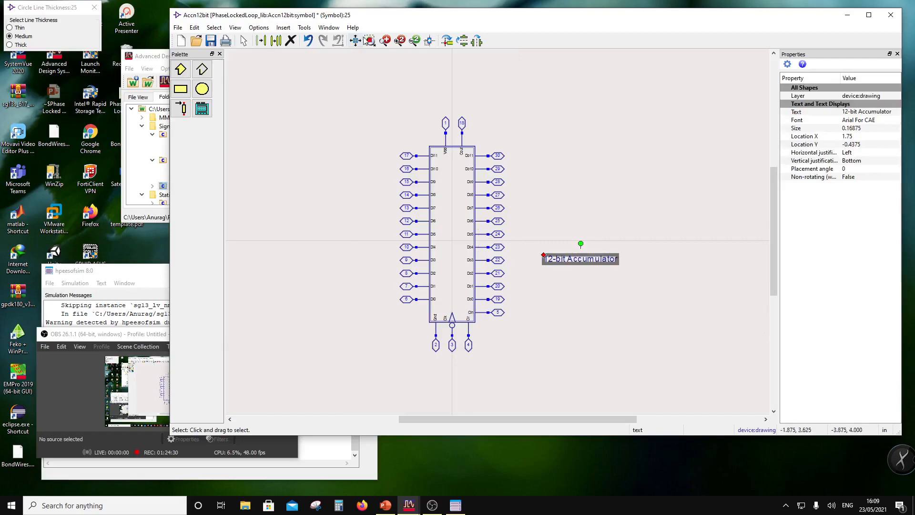
click(446, 41)
key(ctrl+z)
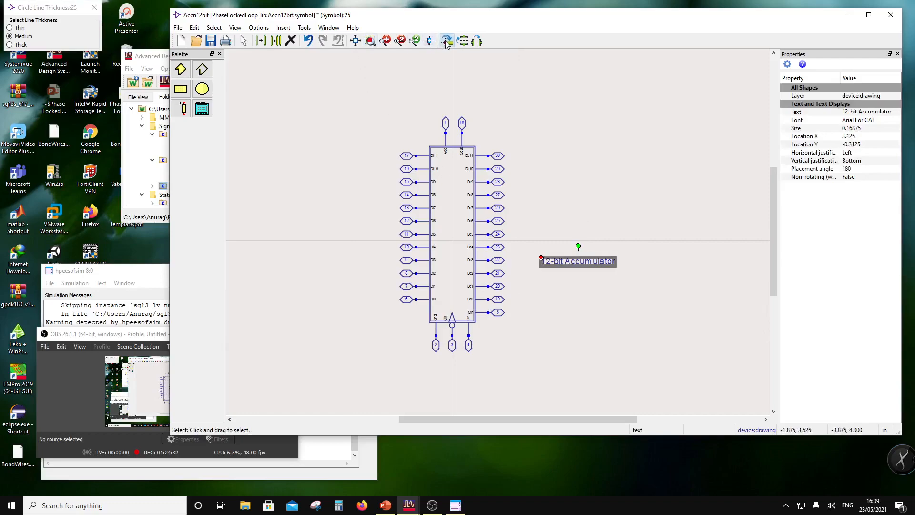
click(447, 41)
key(ctrl+z)
click(447, 41)
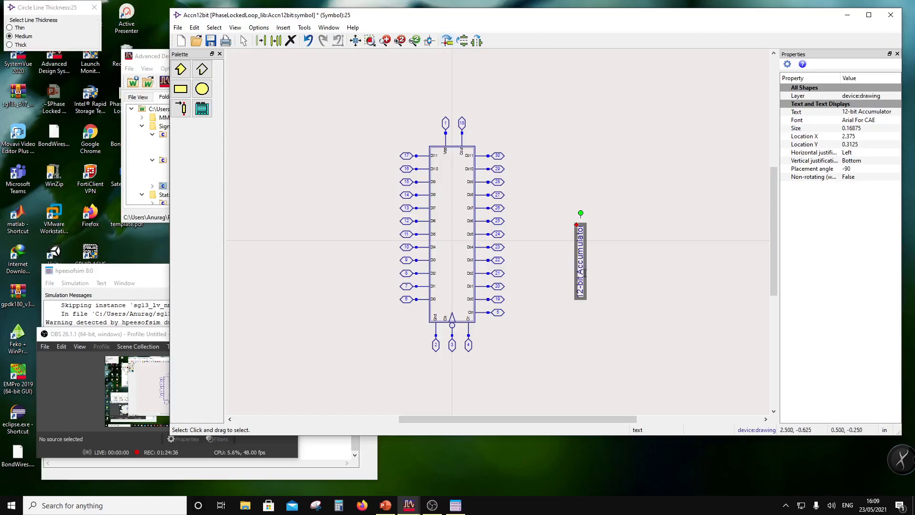
drag(583, 273, 456, 252)
click(640, 172)
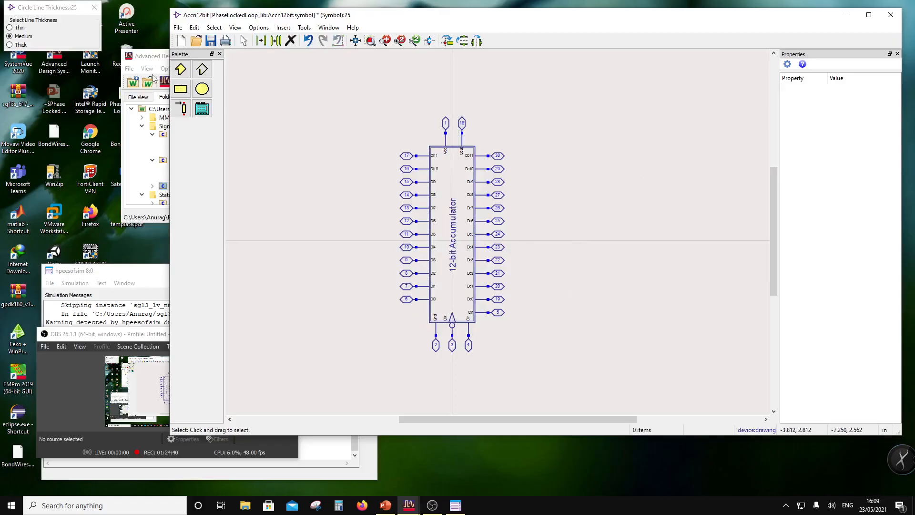
click(211, 40)
click(891, 15)
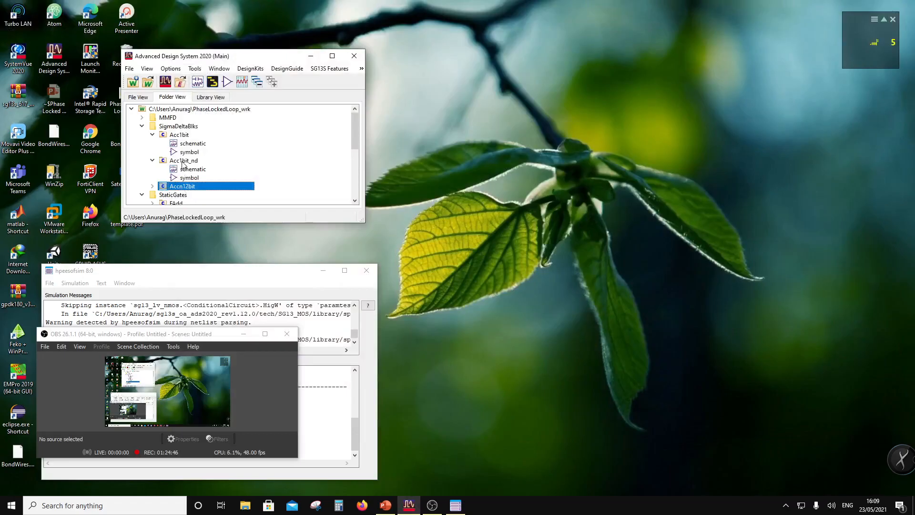
- Copy the Accn12bit cell under the new name Accn12bit_nd
right_click(180, 186)
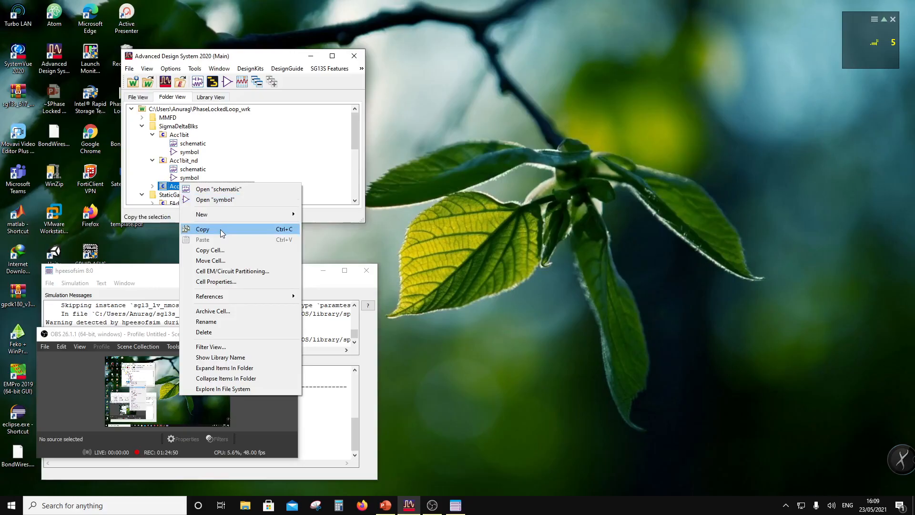
click(219, 250)
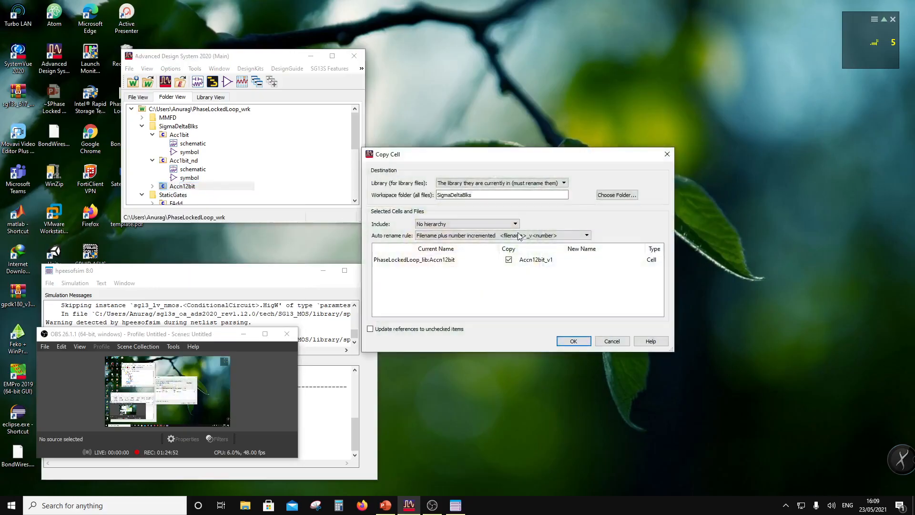
double_click(552, 260)
click(553, 261)
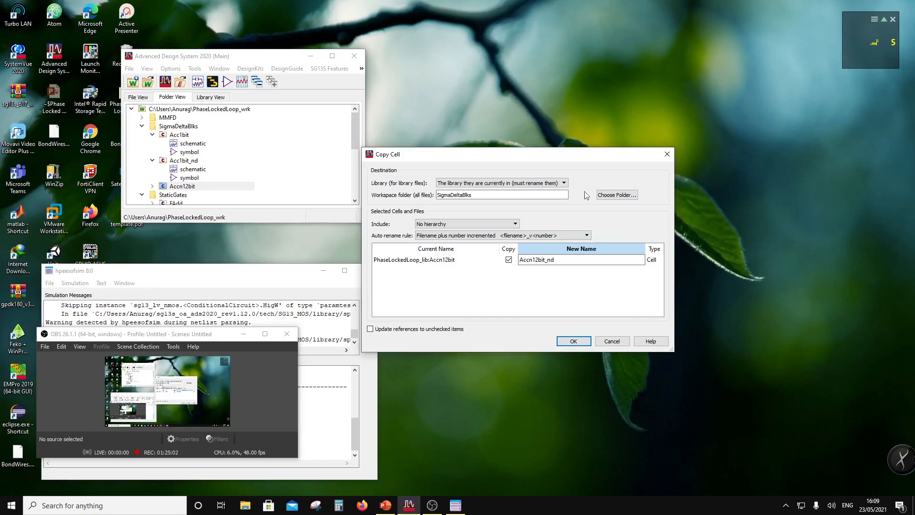
click(574, 341)
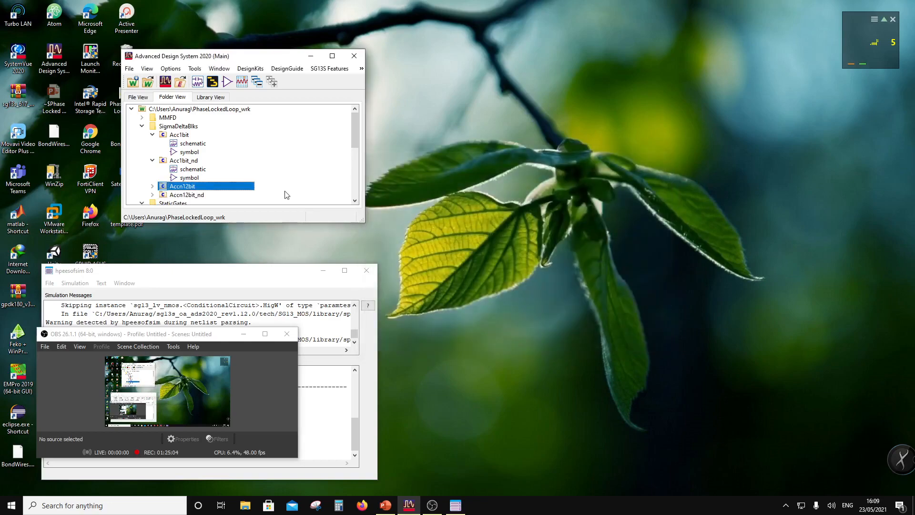
- Expand the Accn12bit_nd cell and open its symbol view
click(152, 195)
scroll(205, 188, down, 2)
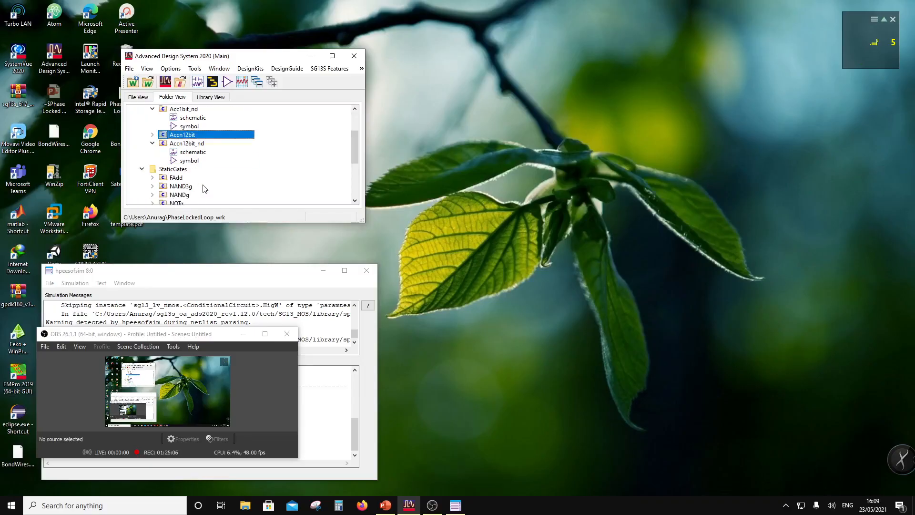
double_click(190, 160)
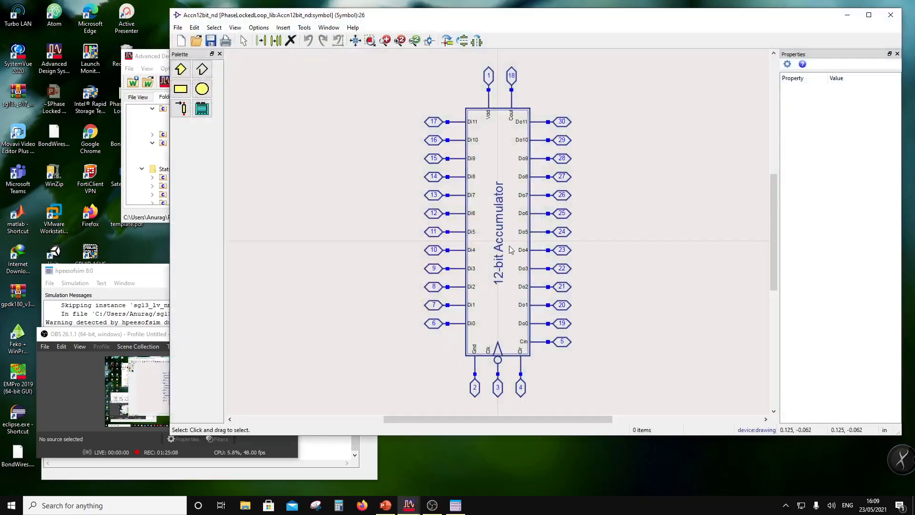
- Close the Accn12bit_nd symbol window via its title-bar system menu
click(177, 15)
click(193, 84)
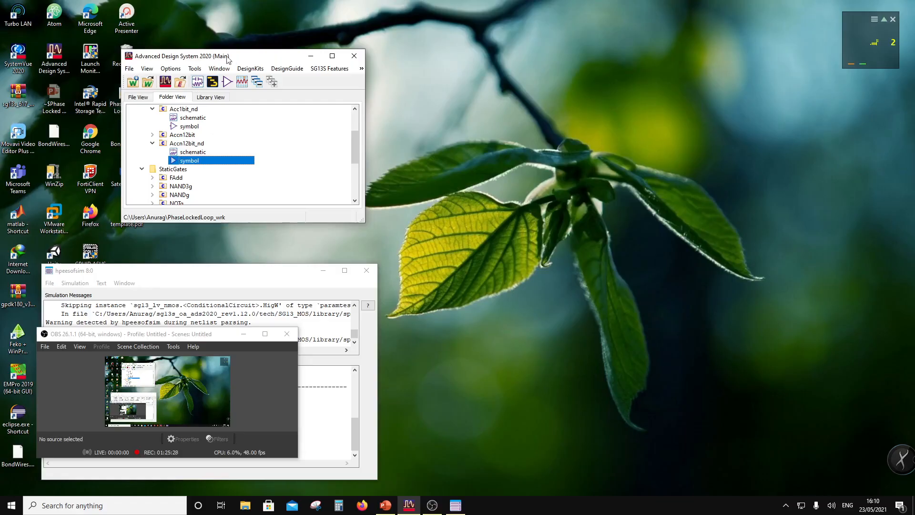
- Open the Accn12bit_nd schematic and change instance X1's cell to Acc1bit_nd
double_click(192, 152)
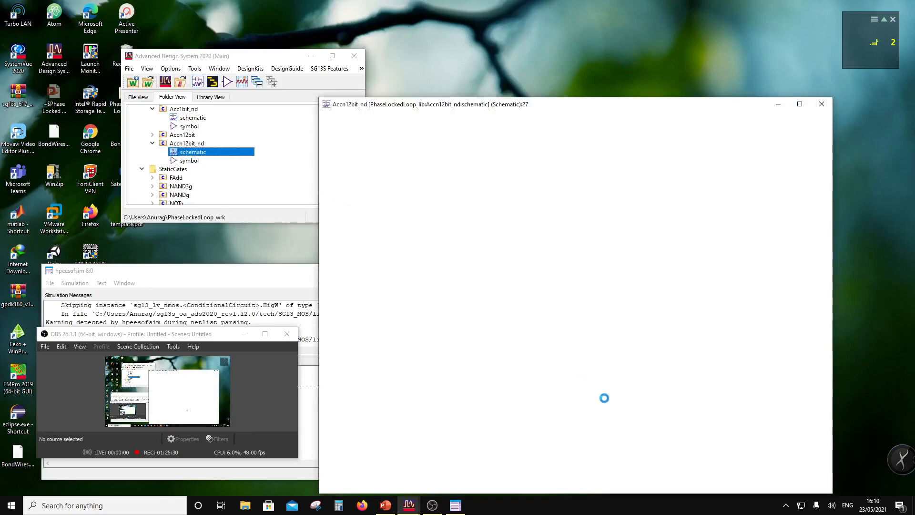
scroll(637, 416, up, 5)
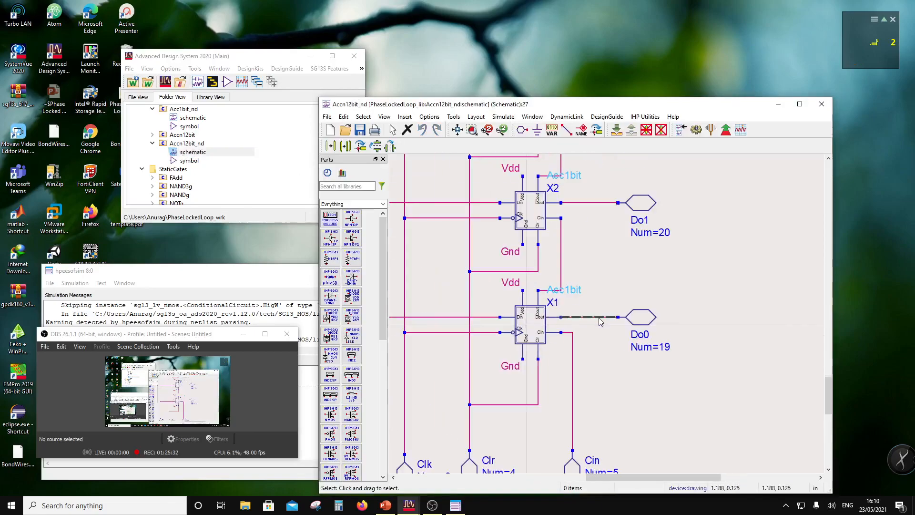
double_click(565, 288)
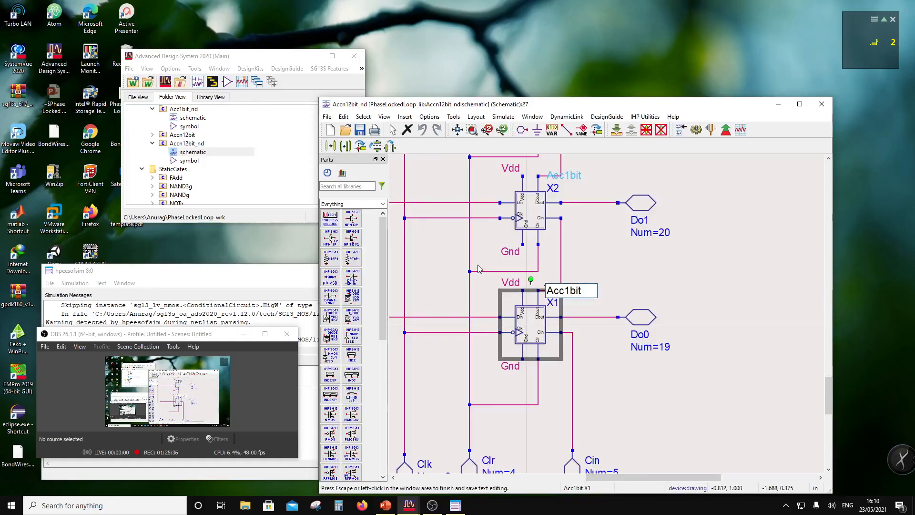
text(_nd)
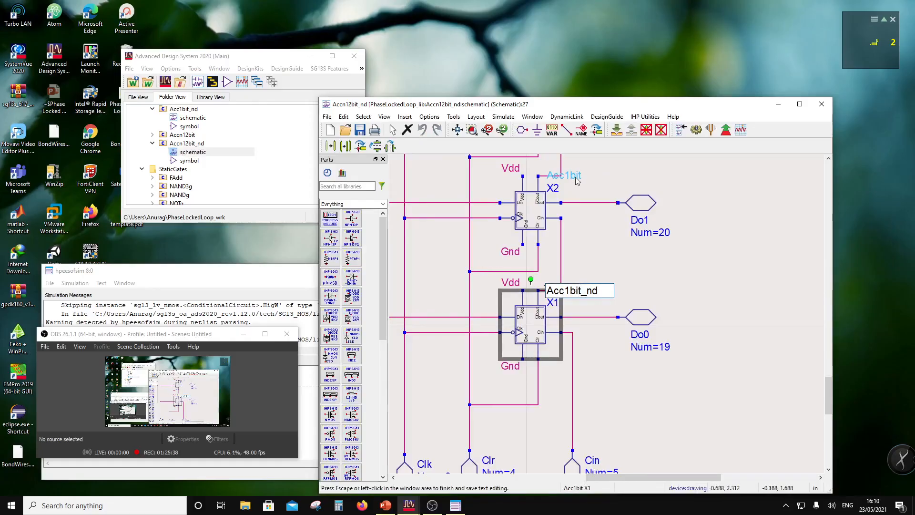
click(617, 268)
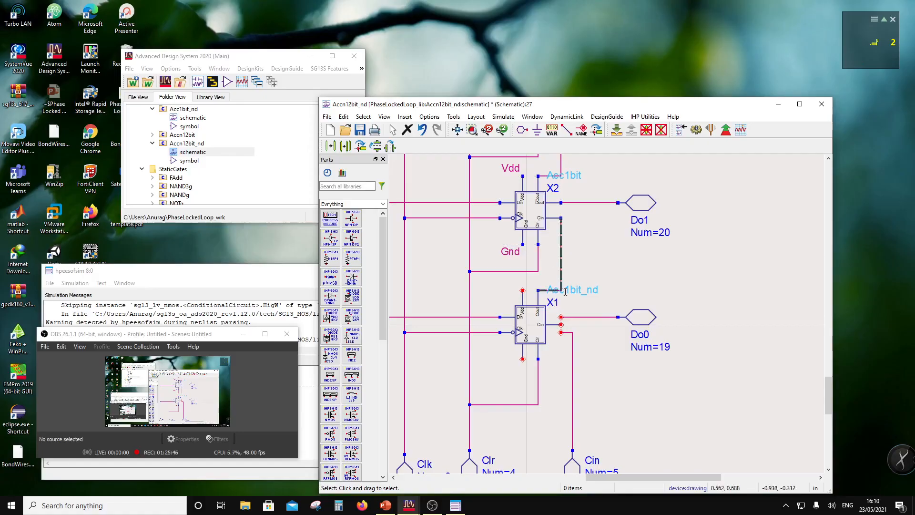
- Remove X1's Cout-to-Do0 wire, reconnect the Cin wire to X1, and delete instance X2
click(596, 318)
key(Delete)
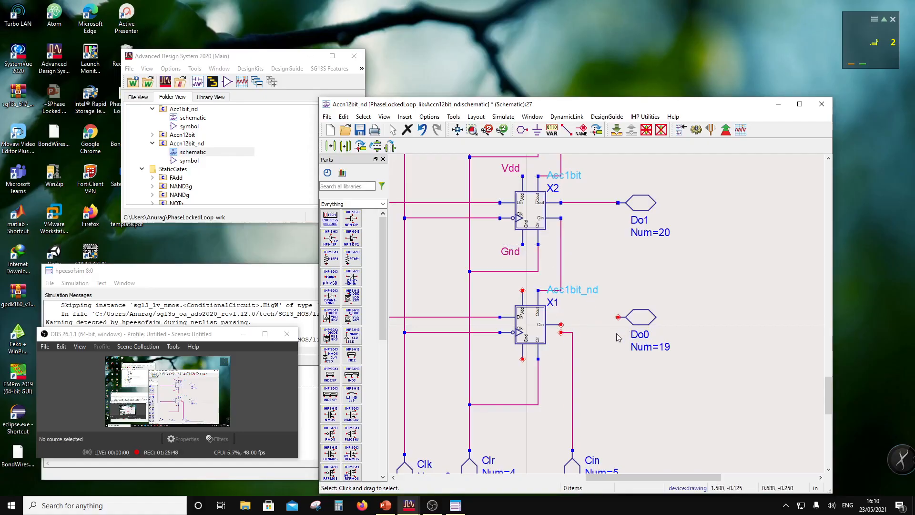
drag(561, 331, 561, 325)
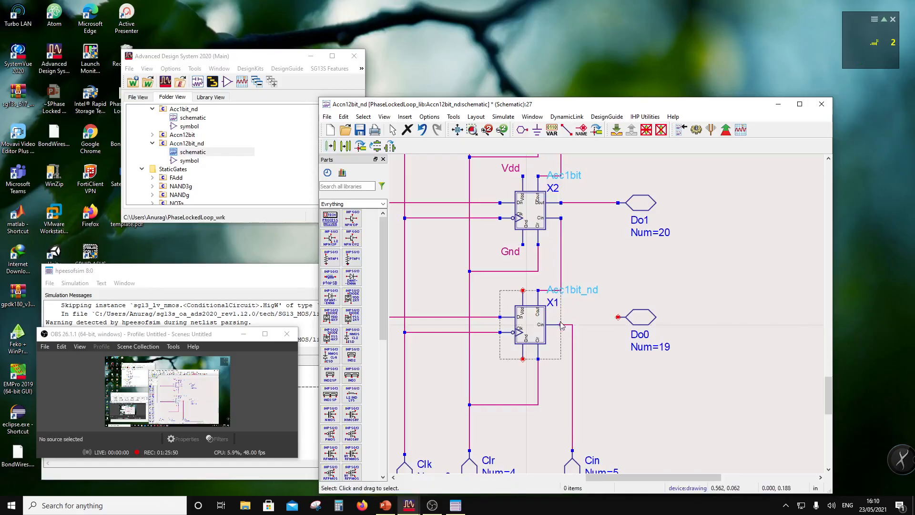
click(588, 313)
click(543, 218)
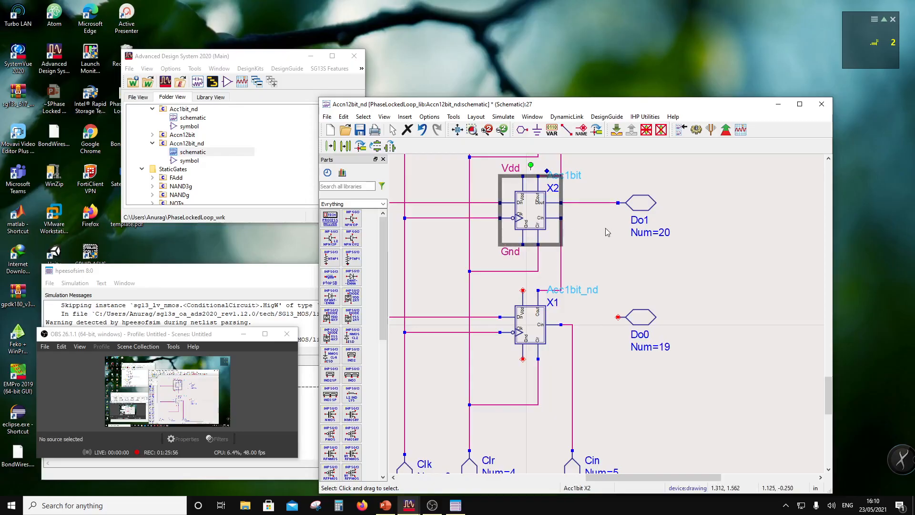
key(Delete)
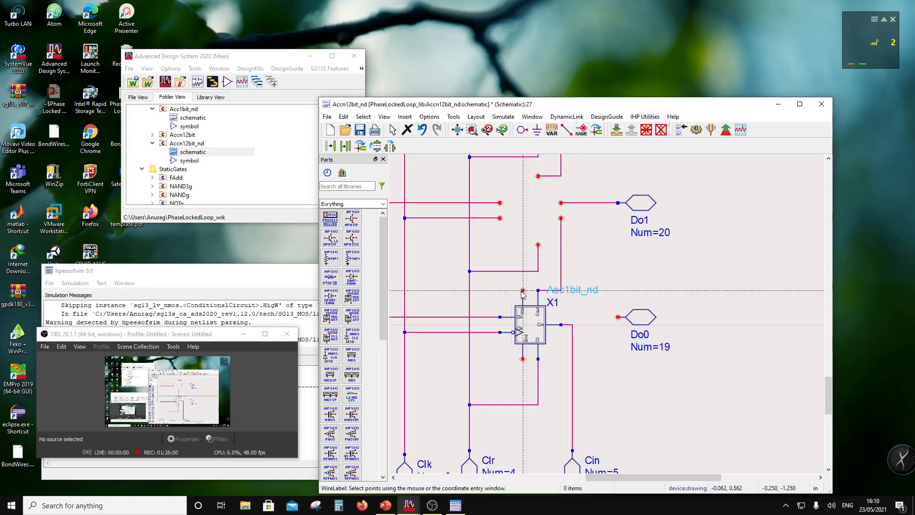
- Label X1's supply pins Vdd and Gnd and move both labels left of X1
double_click(550, 288)
text(Vdd)
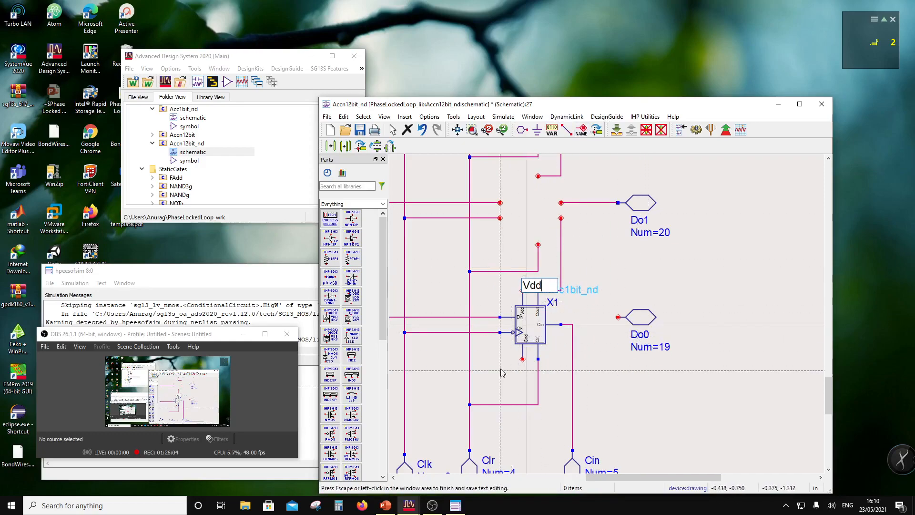
click(523, 357)
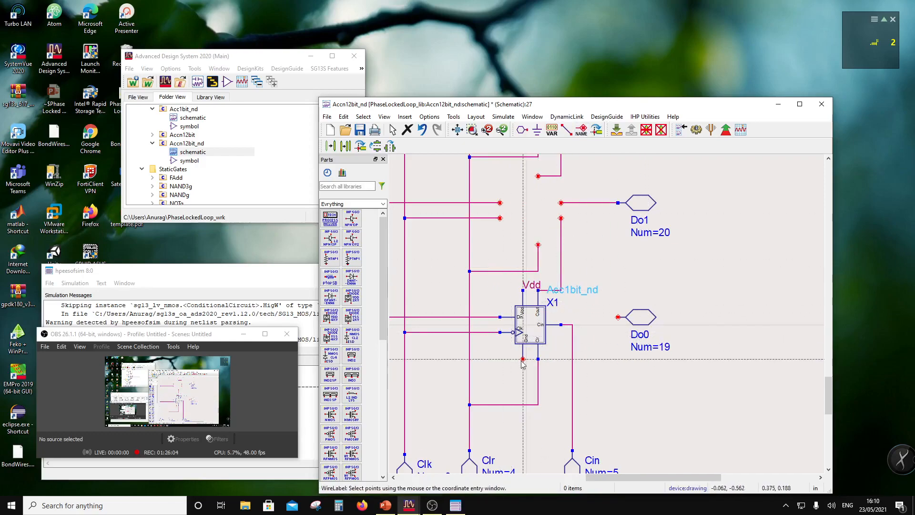
text(Gnd)
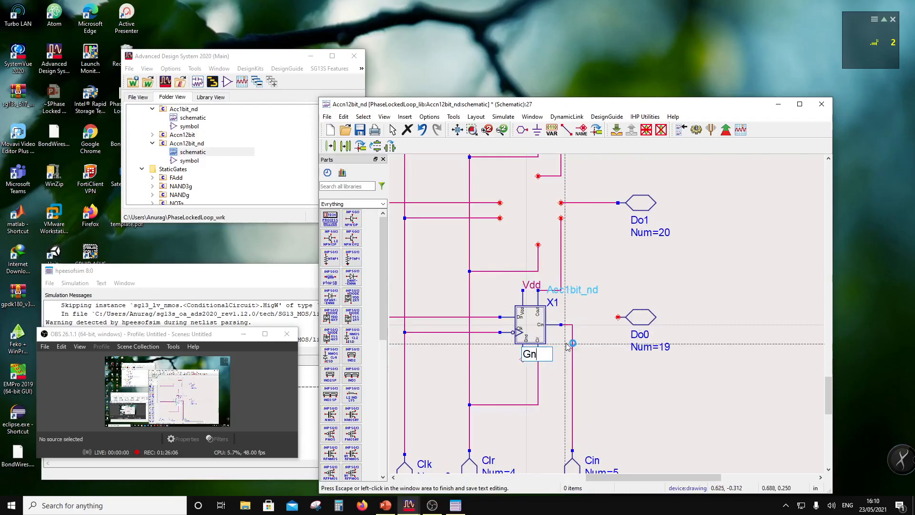
key(Escape)
key(Escape)
drag(530, 285, 500, 286)
drag(530, 354, 509, 364)
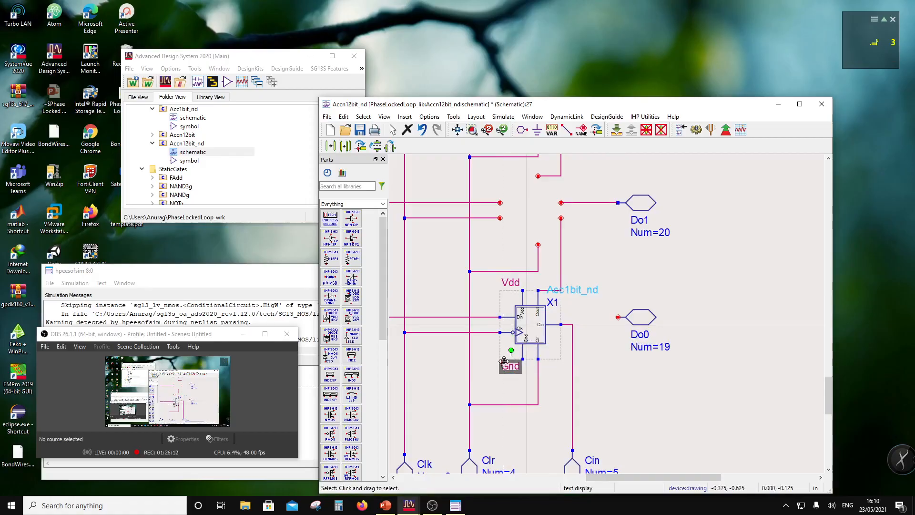
click(610, 377)
- Delete the Do0 output port
click(641, 316)
key(Delete)
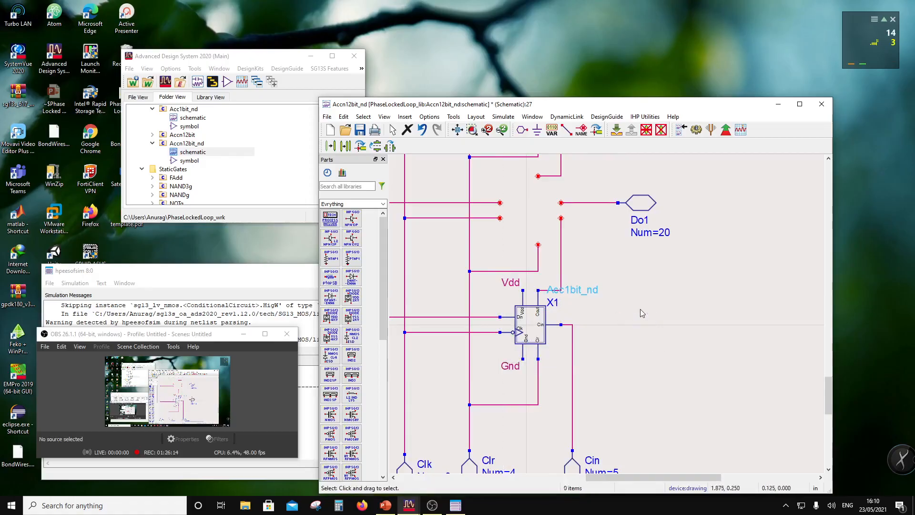
scroll(607, 300, down, 2)
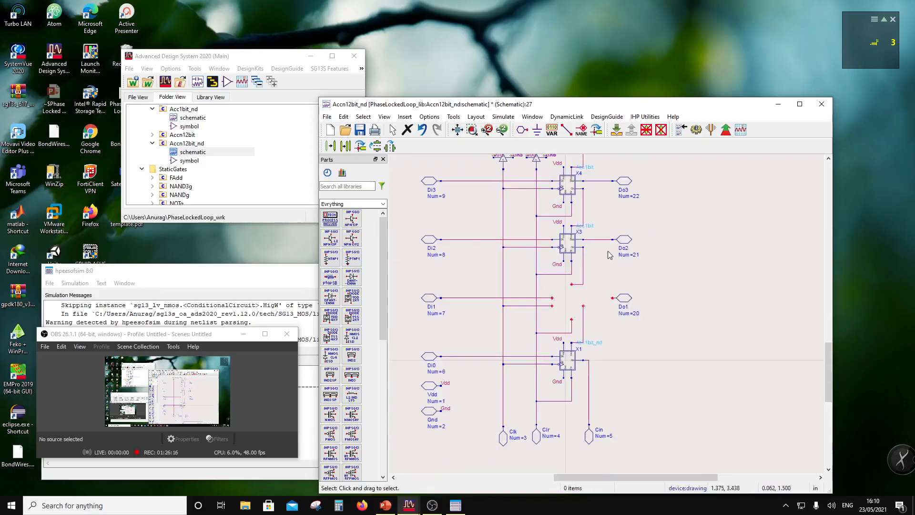
- Delete the wires to Do2 and Do3 and remove ports Do1 to Do3
click(605, 241)
key(Delete)
click(606, 182)
key(Delete)
drag(672, 349, 604, 161)
key(Delete)
- Delete the wire to the lowest remaining Do port and the next three Do ports
scroll(580, 386, down, 1)
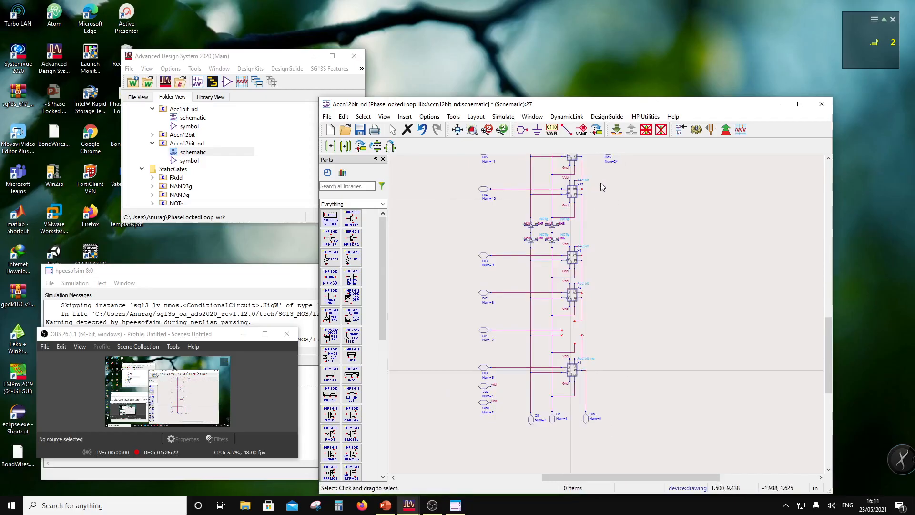
scroll(602, 186, down, 1)
click(601, 260)
key(Delete)
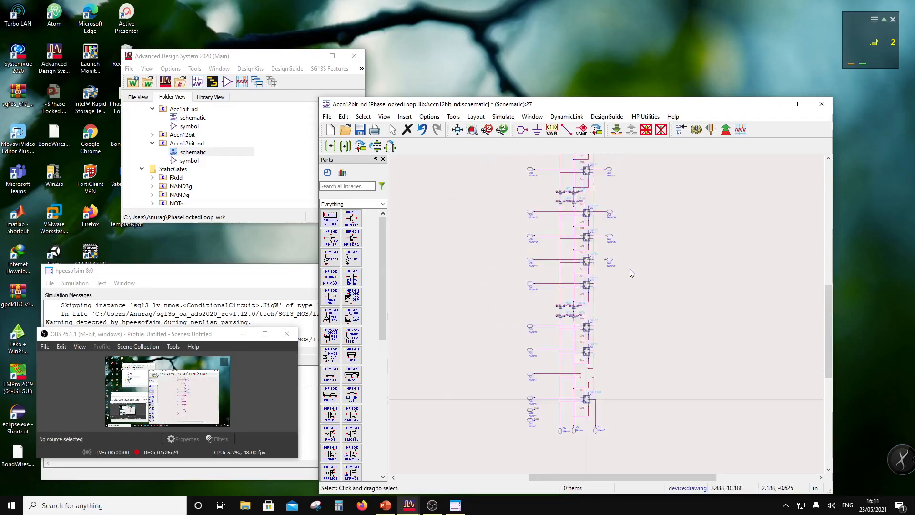
drag(630, 269, 599, 194)
key(Delete)
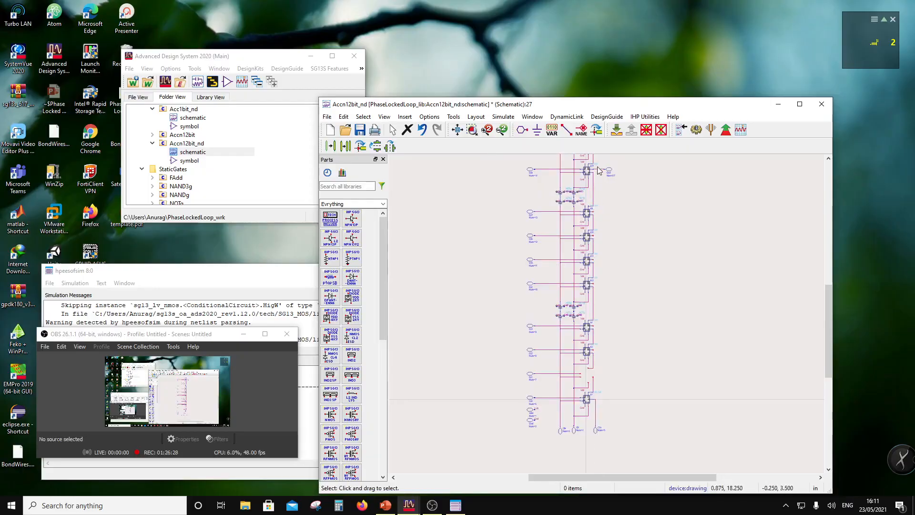
scroll(610, 286, down, 1)
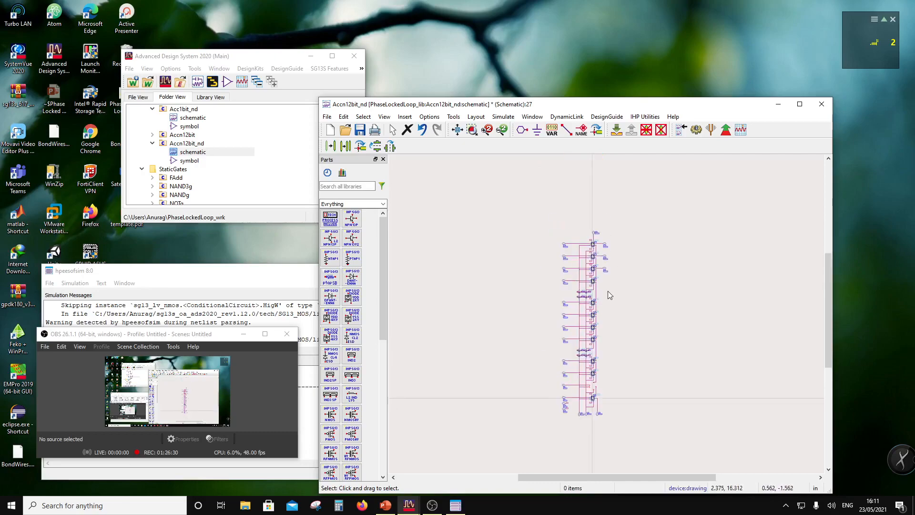
scroll(608, 295, up, 2)
- Delete the wires from X18–X20 and remove ports Do9, Do10 and Do11
key(Delete)
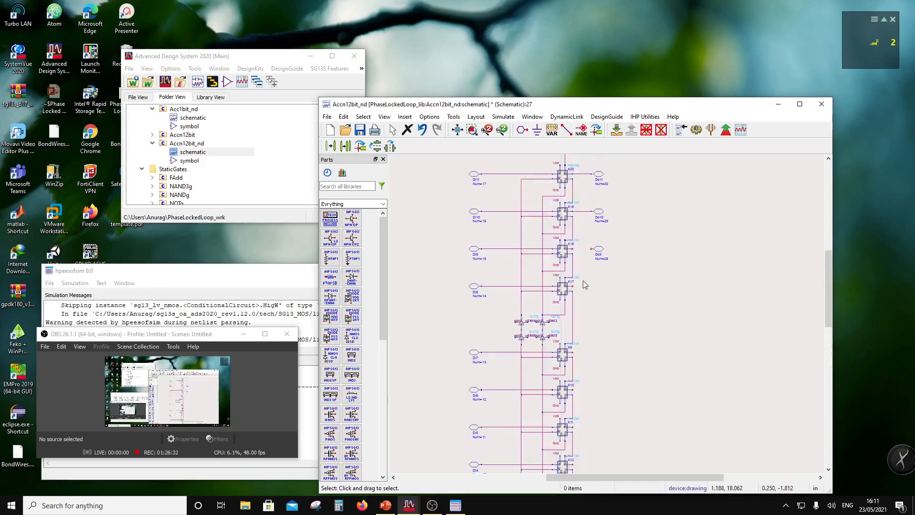
click(581, 213)
key(Delete)
click(587, 173)
key(Delete)
drag(640, 294, 587, 165)
key(Delete)
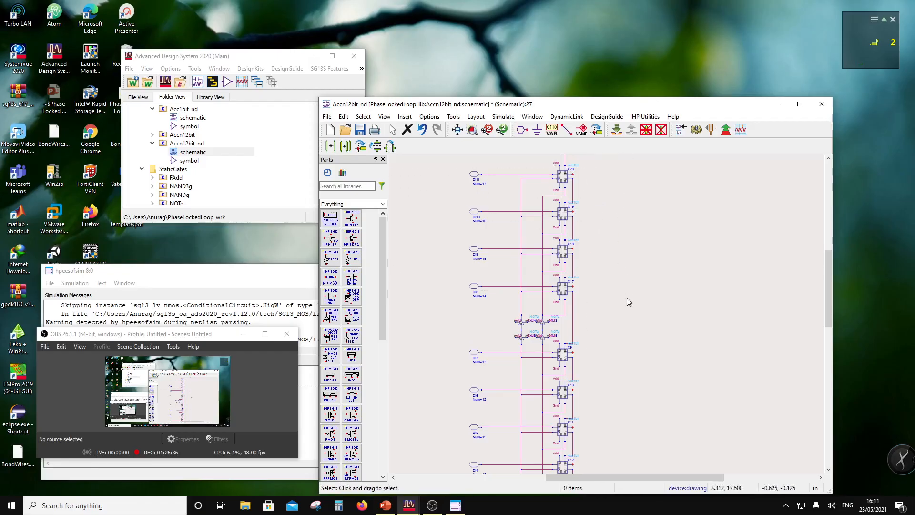
scroll(627, 298, down, 4)
scroll(606, 319, up, 6)
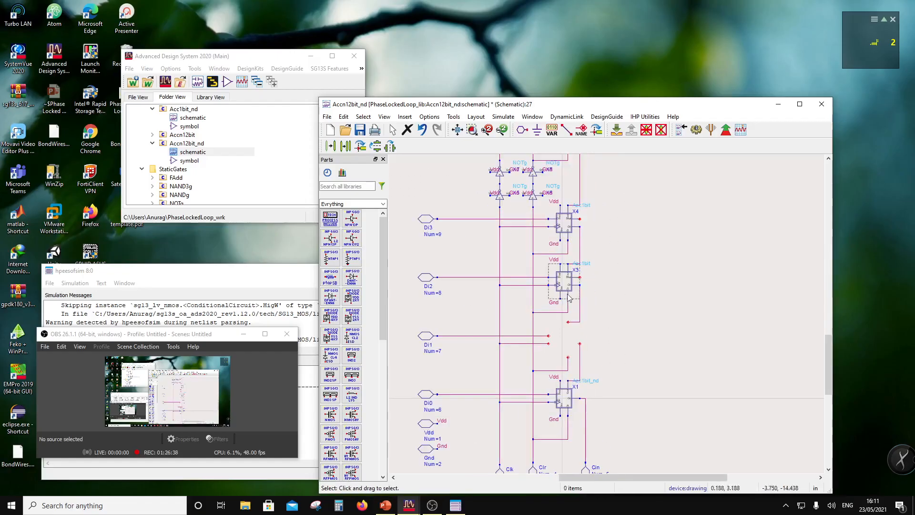
- Delete the Acc1bit instances X3 and X4
click(570, 292)
key(Delete)
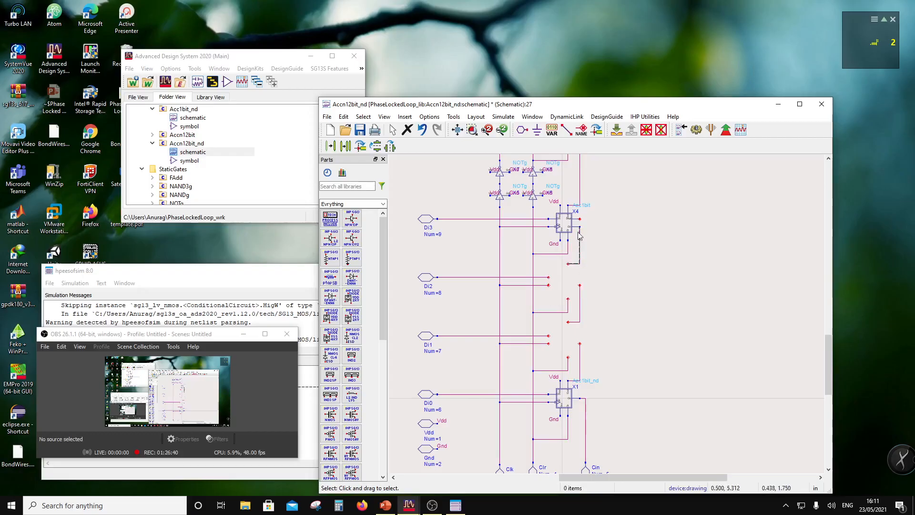
click(564, 223)
key(Delete)
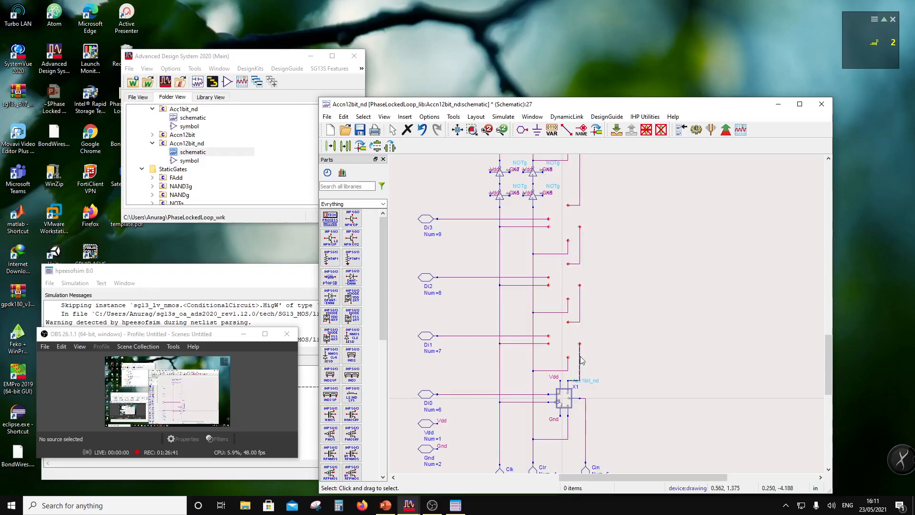
- Copy X1 by reference to place Acc1bit_nd instances X21, X22 and X23 on rows Di1–Di3
click(566, 405)
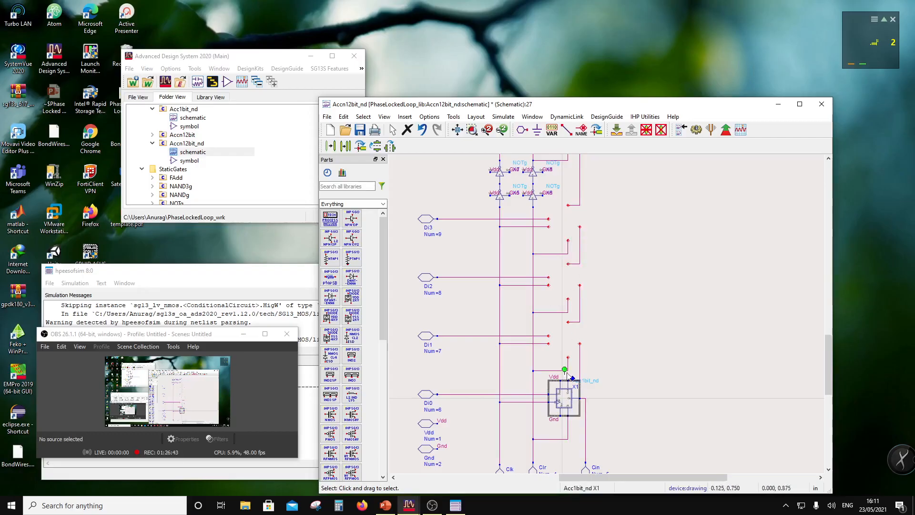
click(361, 146)
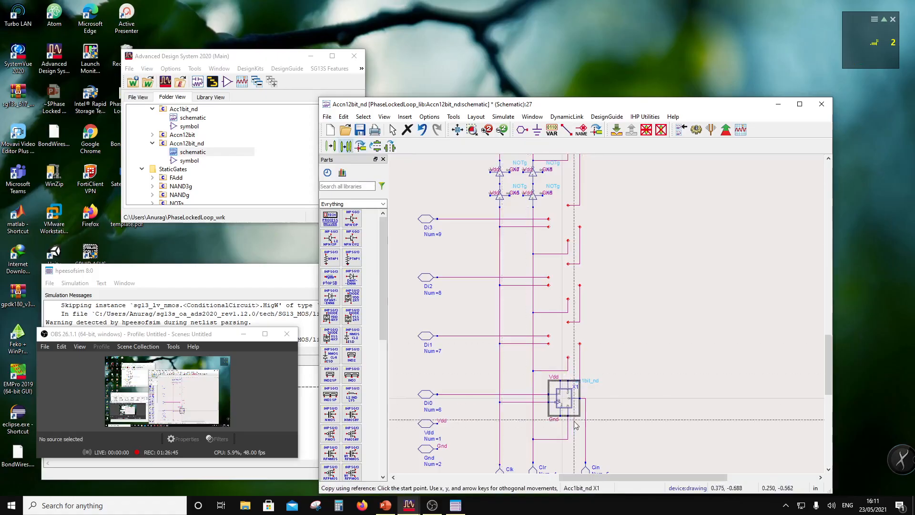
click(549, 404)
click(550, 346)
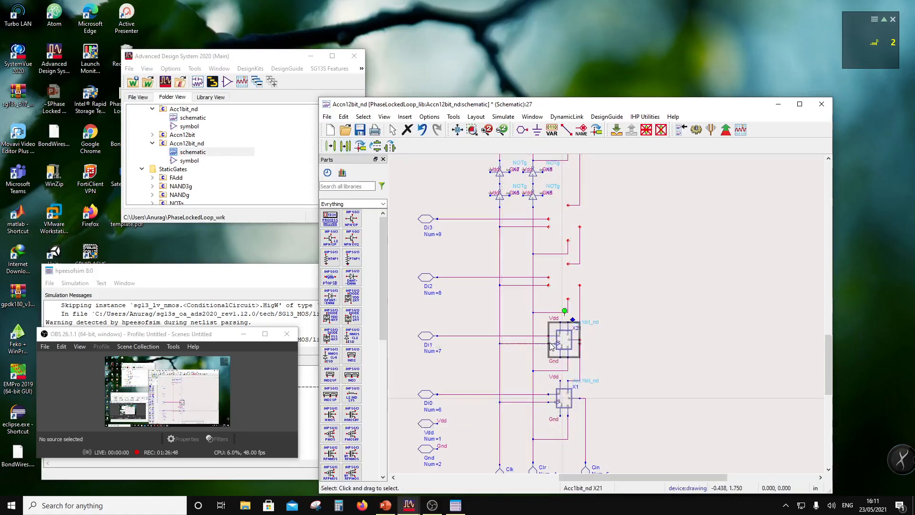
click(632, 337)
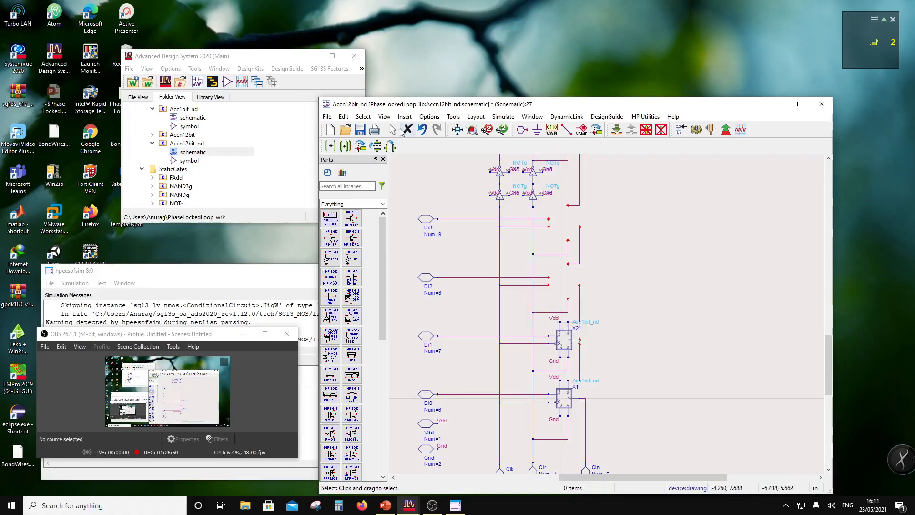
click(361, 146)
click(549, 344)
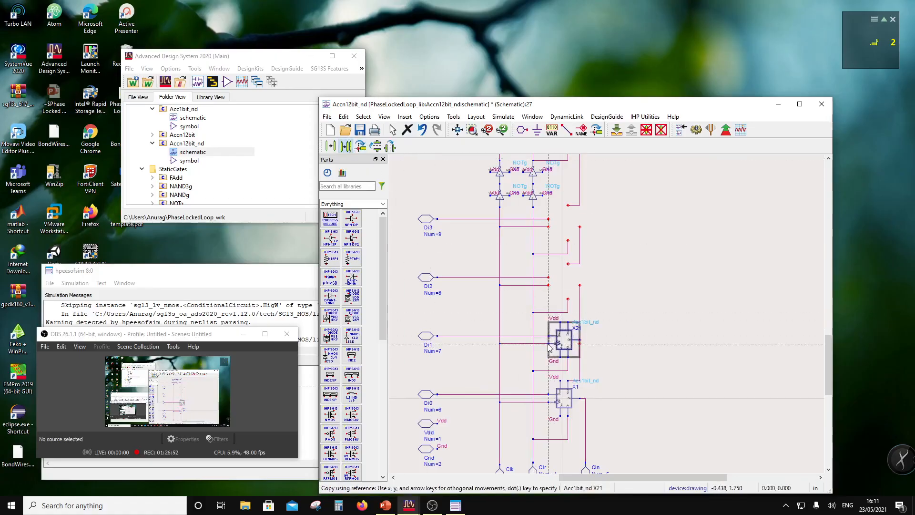
click(548, 285)
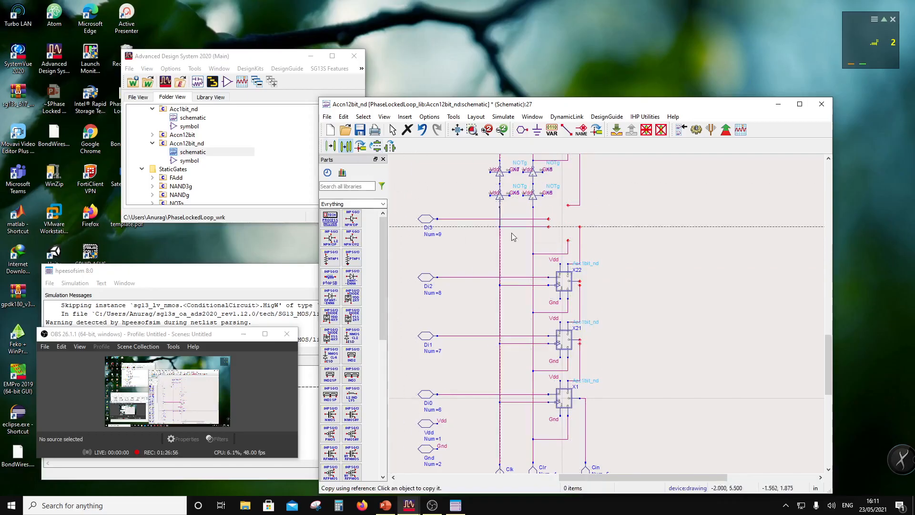
click(551, 289)
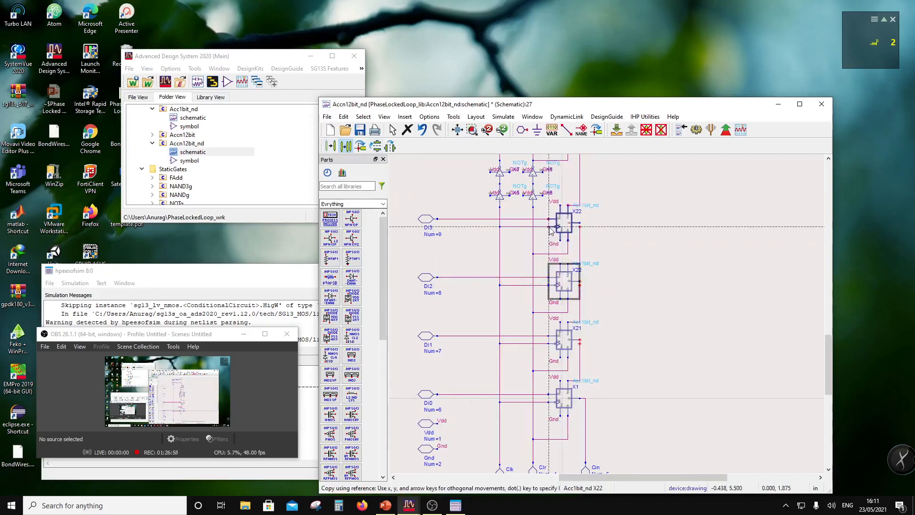
click(549, 227)
key(Escape)
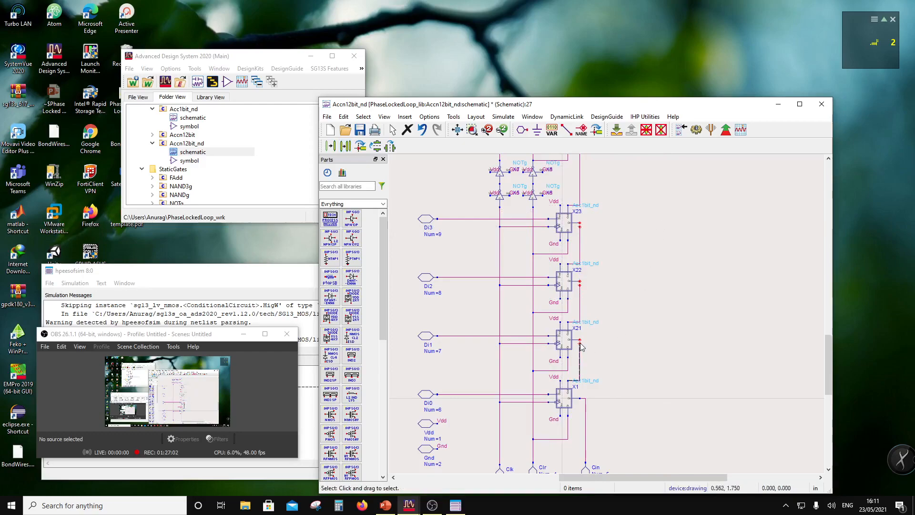
- Reconnect the output wires of X21, X22 and X23 to their pins
drag(579, 344, 580, 339)
drag(580, 286, 580, 281)
drag(581, 226, 580, 222)
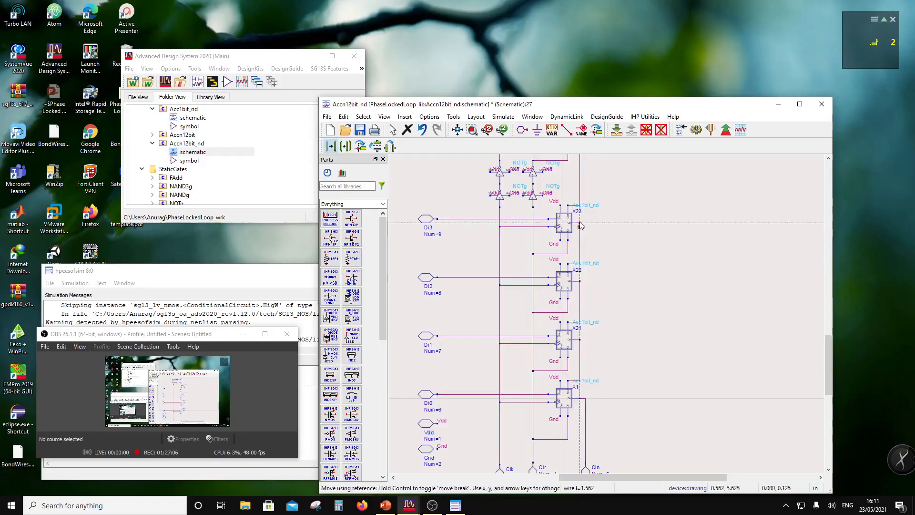
- Delete Acc1bit instances X12, X11 and the two old instances above them
scroll(609, 341, down, 2)
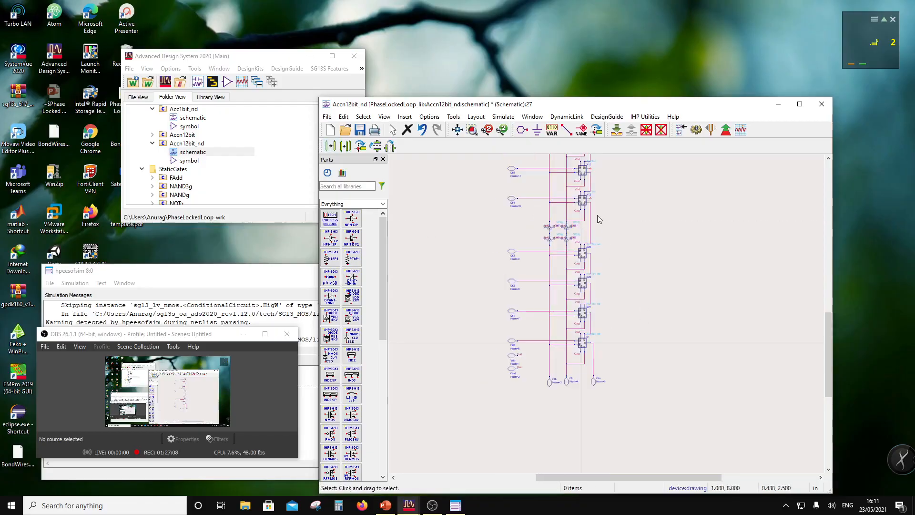
scroll(599, 219, up, 4)
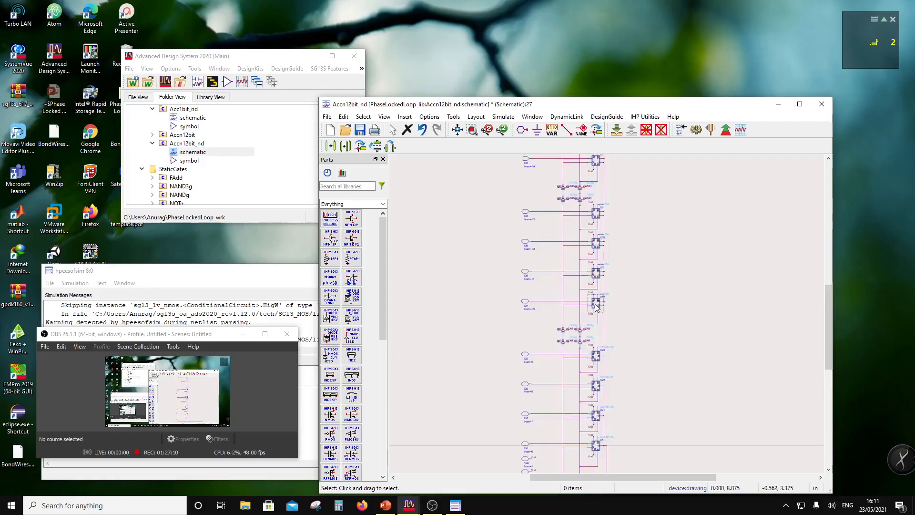
click(596, 307)
key(Delete)
click(596, 273)
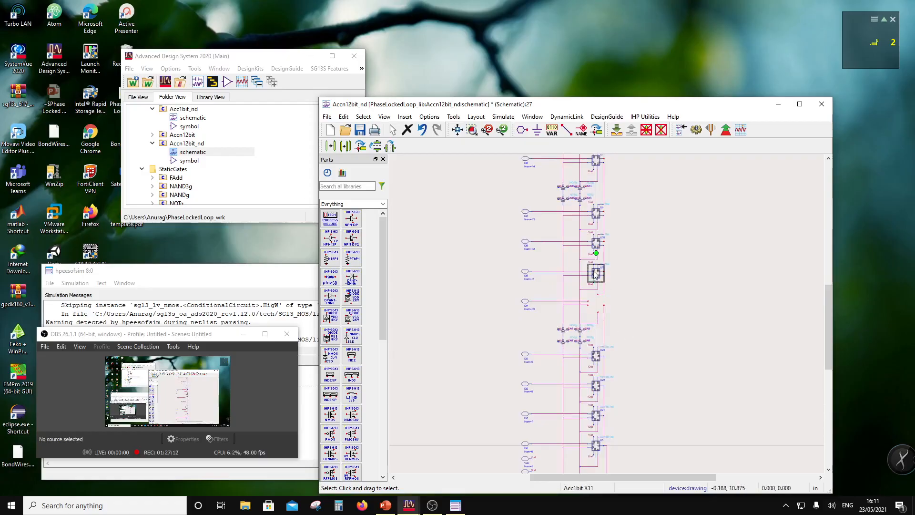
key(Delete)
click(596, 243)
key(Delete)
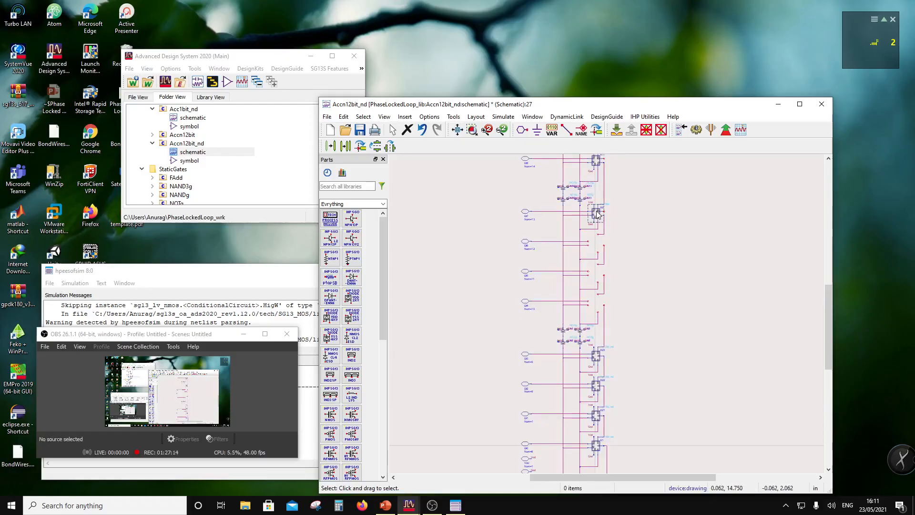
click(596, 212)
key(Delete)
scroll(624, 364, up, 3)
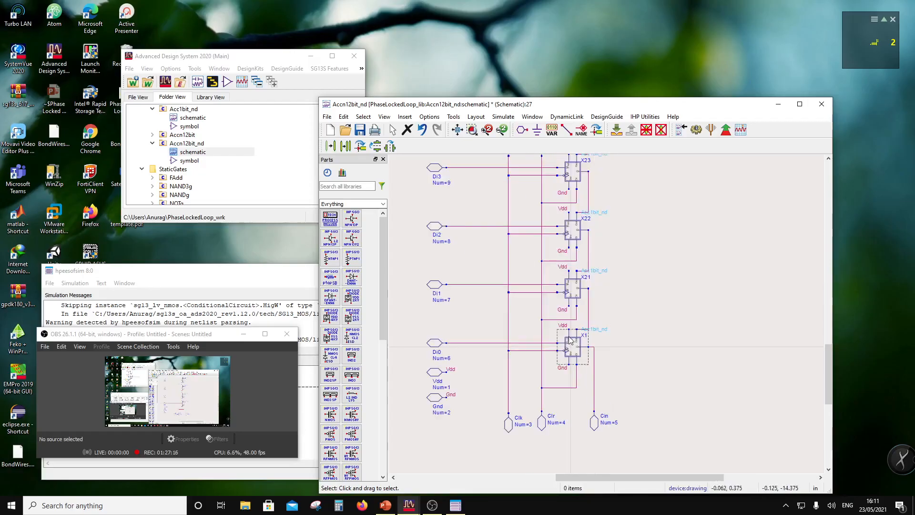
- Copy X1 and X21–X23 by reference upward to create X24–X27 on Di4–Di7
click(568, 338)
ctrl+click(574, 300)
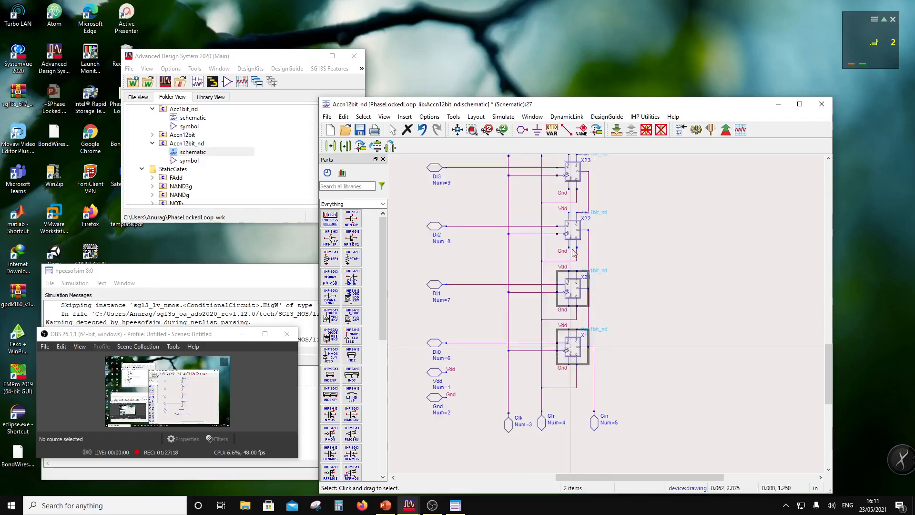
ctrl+click(576, 233)
ctrl+click(573, 166)
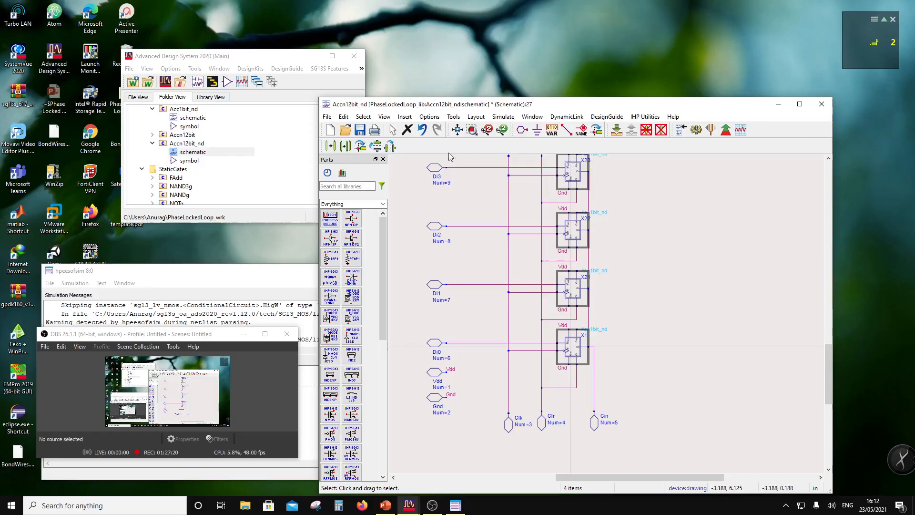
click(347, 148)
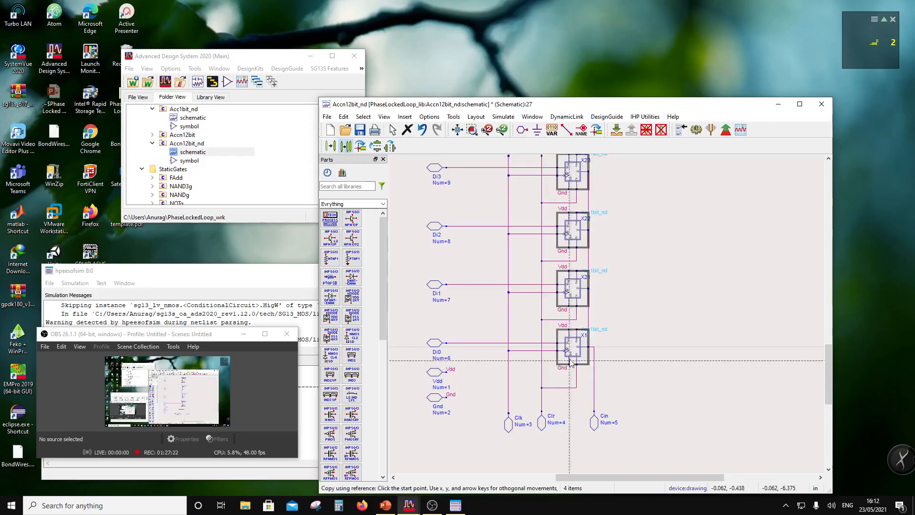
click(560, 355)
scroll(573, 334, up, 5)
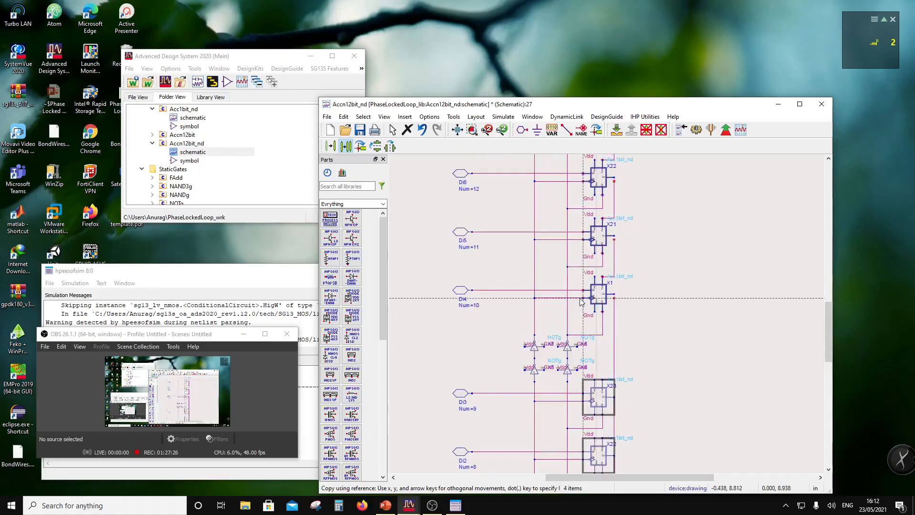
click(581, 299)
scroll(618, 318, down, 3)
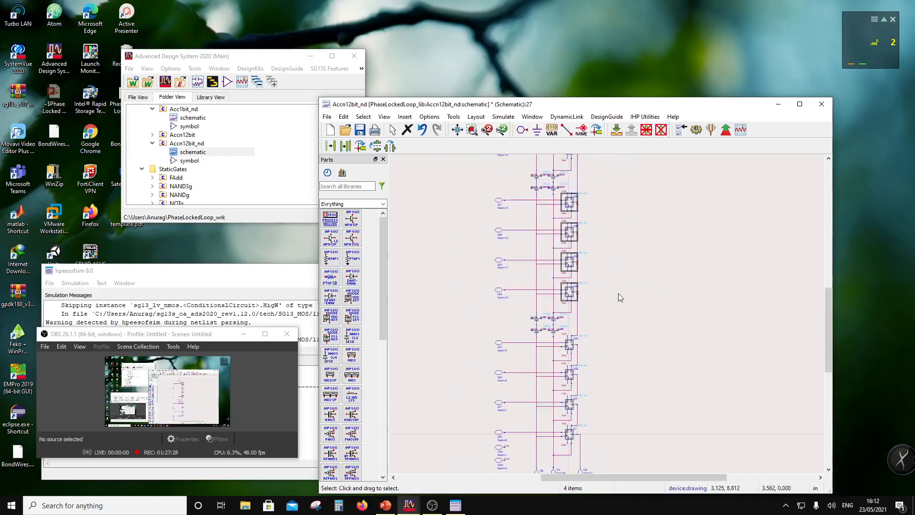
scroll(609, 307, up, 2)
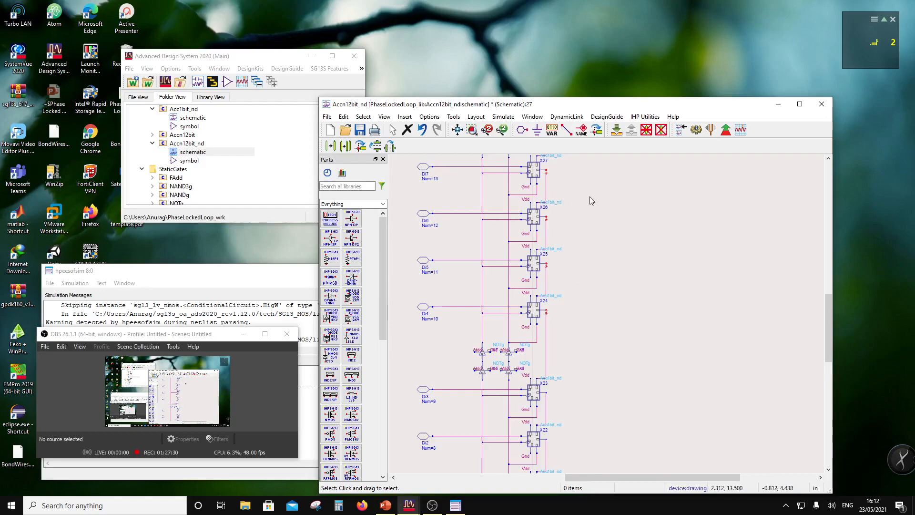
- Draw a wire from X26's output pin to X27's output pin
click(566, 129)
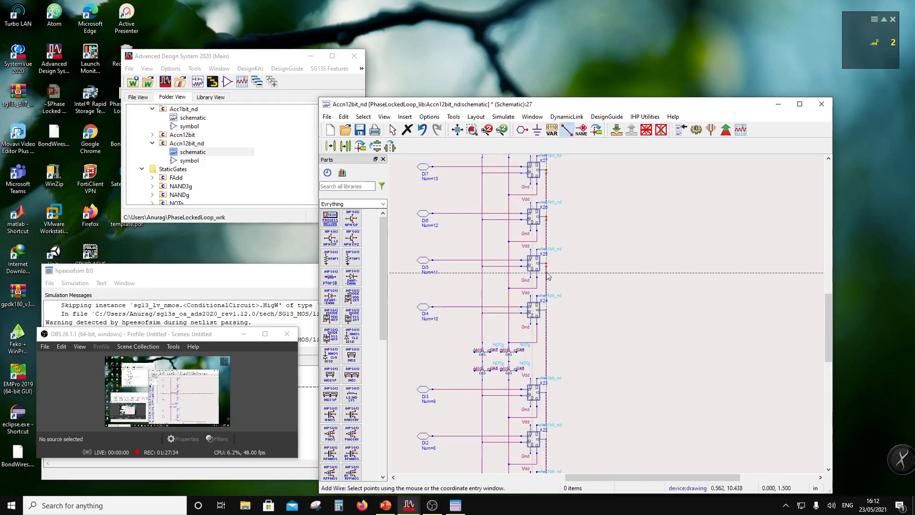
click(547, 219)
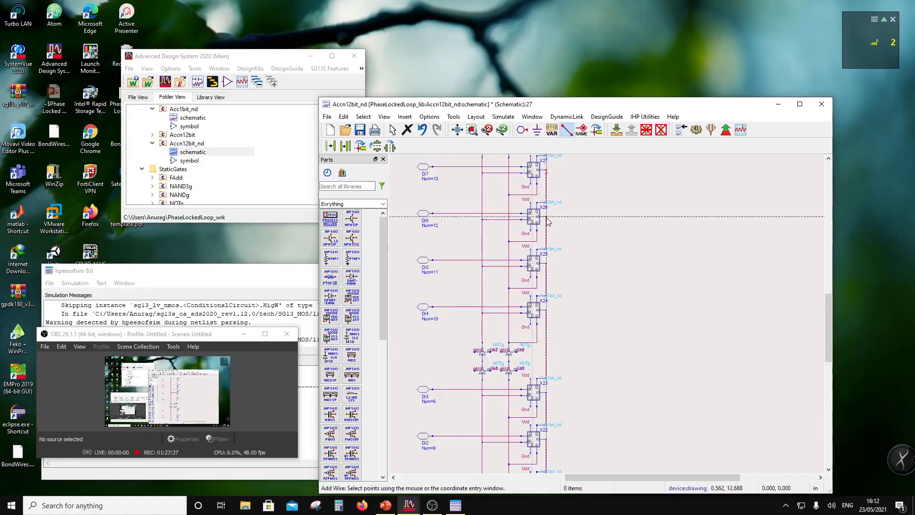
click(547, 171)
key(Escape)
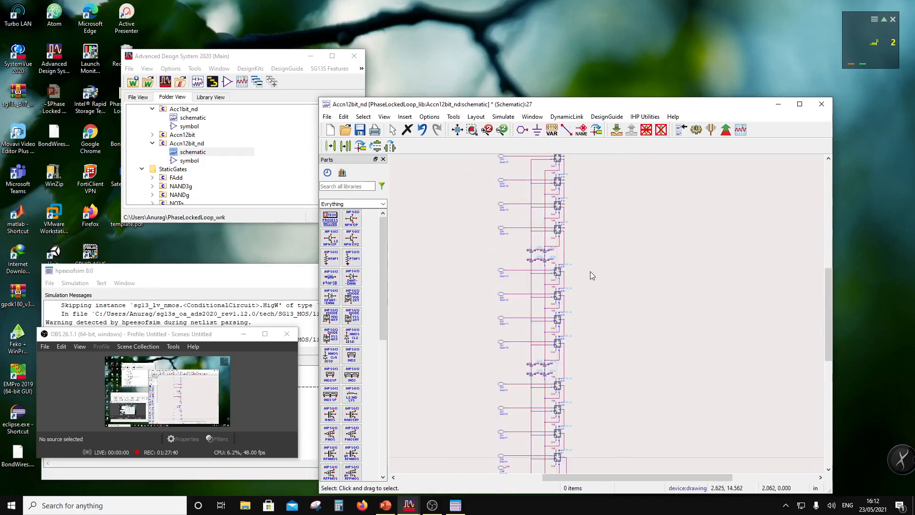
scroll(590, 286, down, 2)
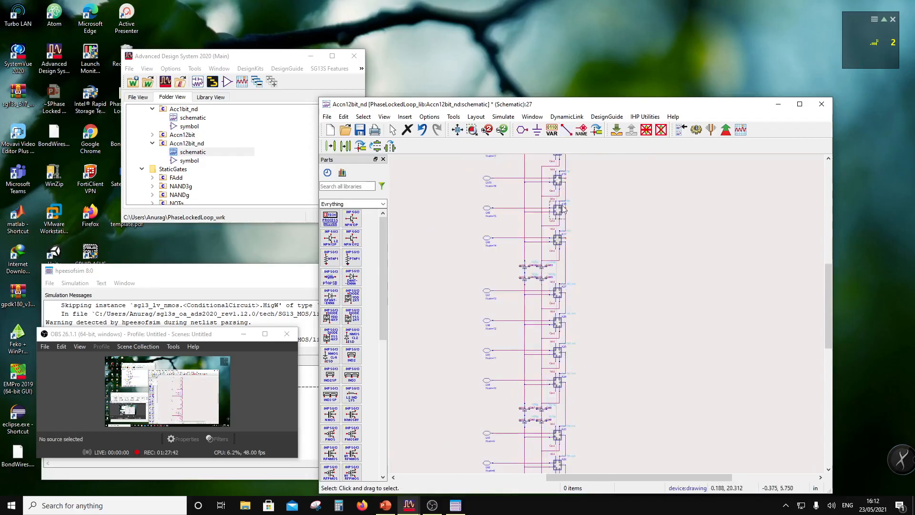
- Delete the old adder instances X17, X18, X19 and the topmost one
click(564, 236)
key(Delete)
click(558, 208)
key(Delete)
click(558, 179)
key(Delete)
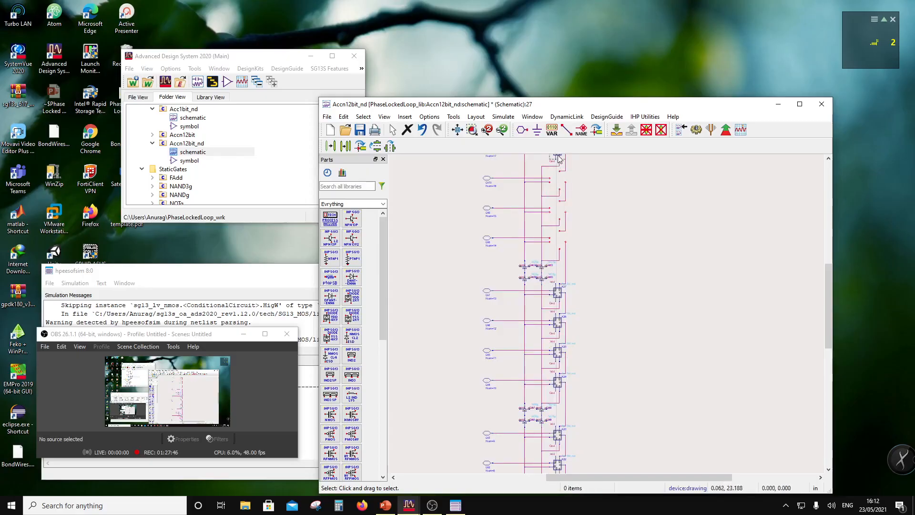
click(559, 159)
key(Delete)
scroll(576, 224, down, 1)
scroll(603, 306, up, 1)
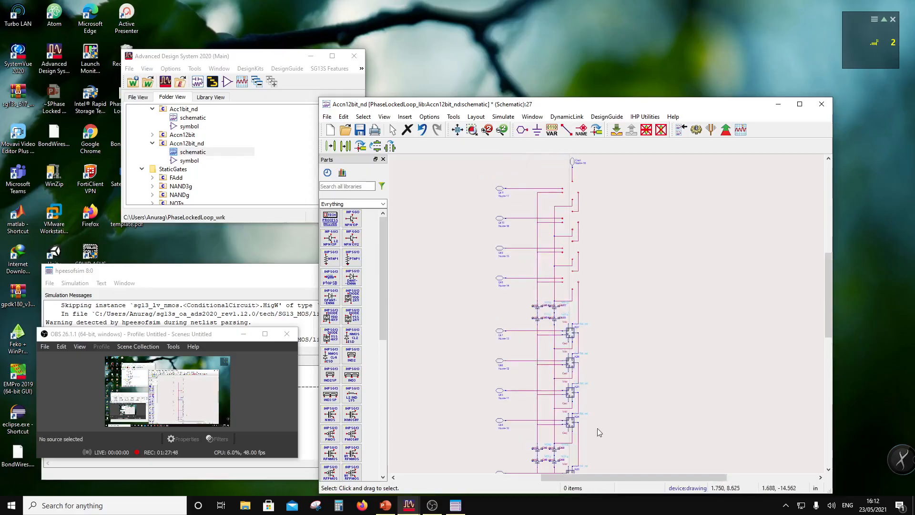
- Copy four Acc1bit_nd instances by reference into the empty top slots as X28–X31
drag(606, 441, 558, 320)
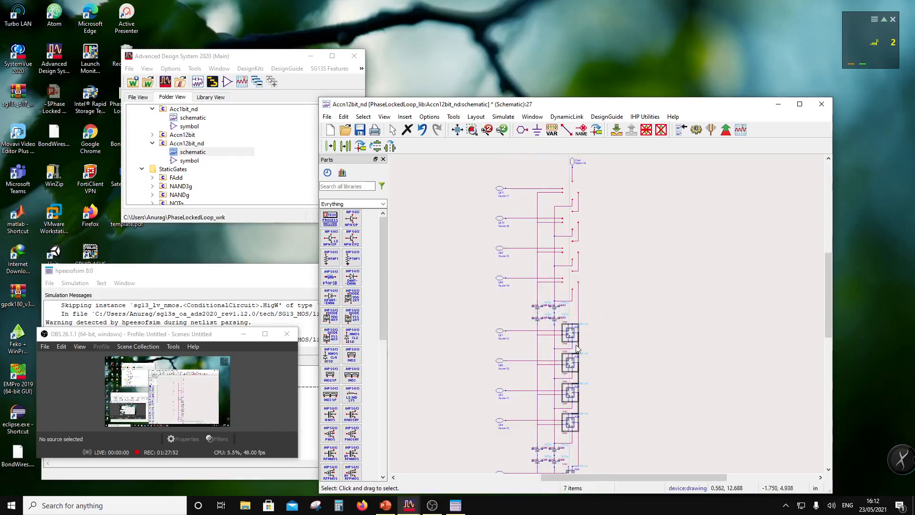
click(345, 146)
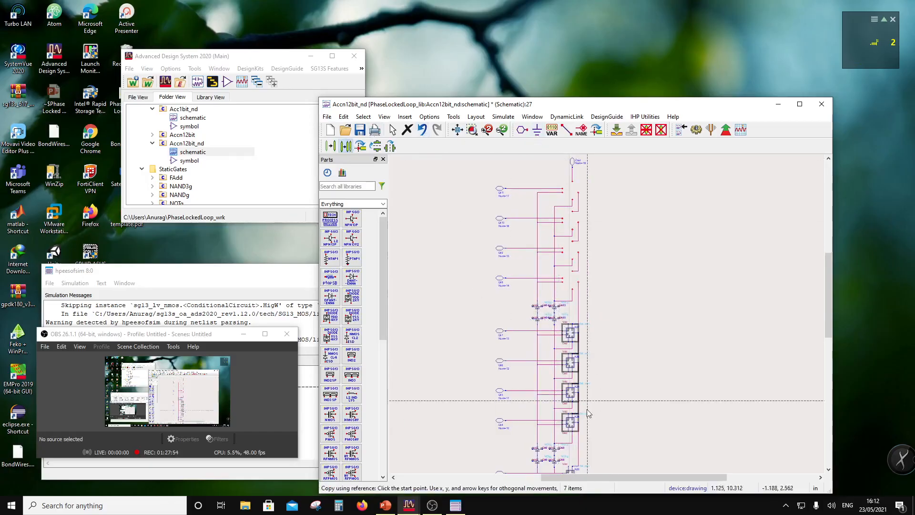
click(565, 430)
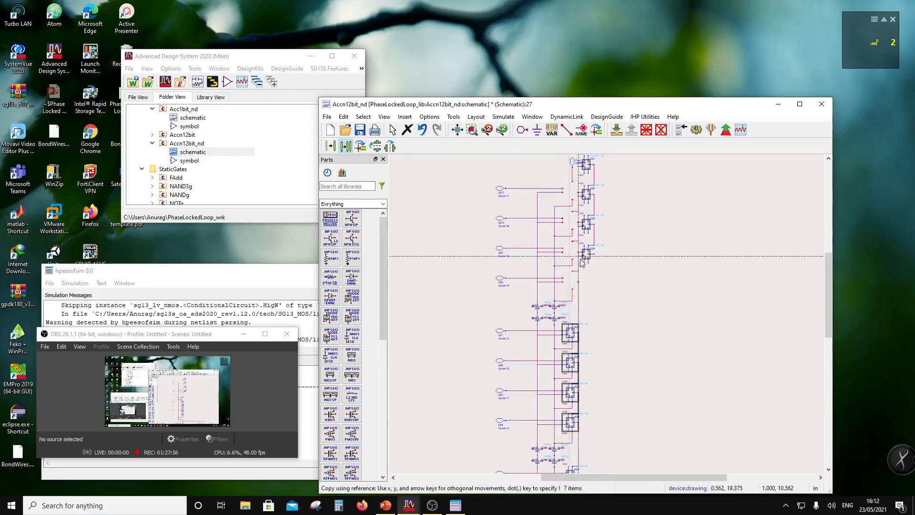
click(565, 285)
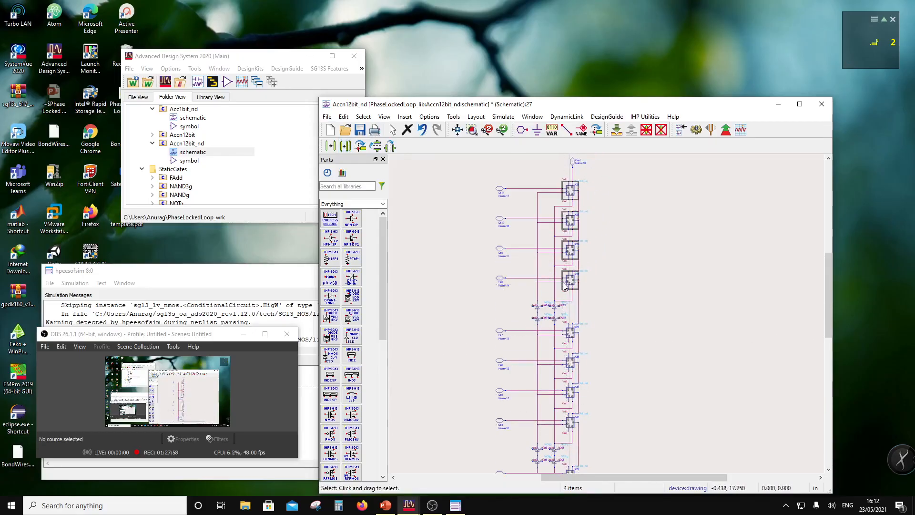
scroll(596, 286, up, 3)
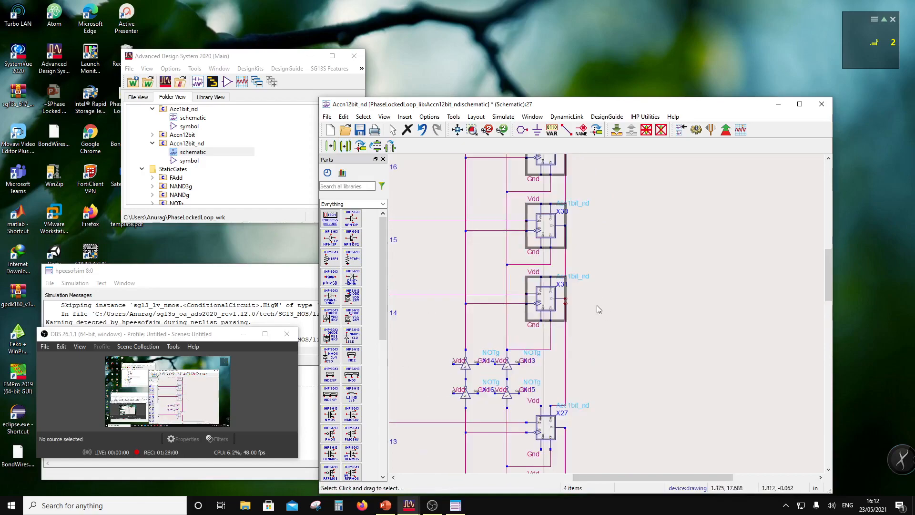
click(597, 305)
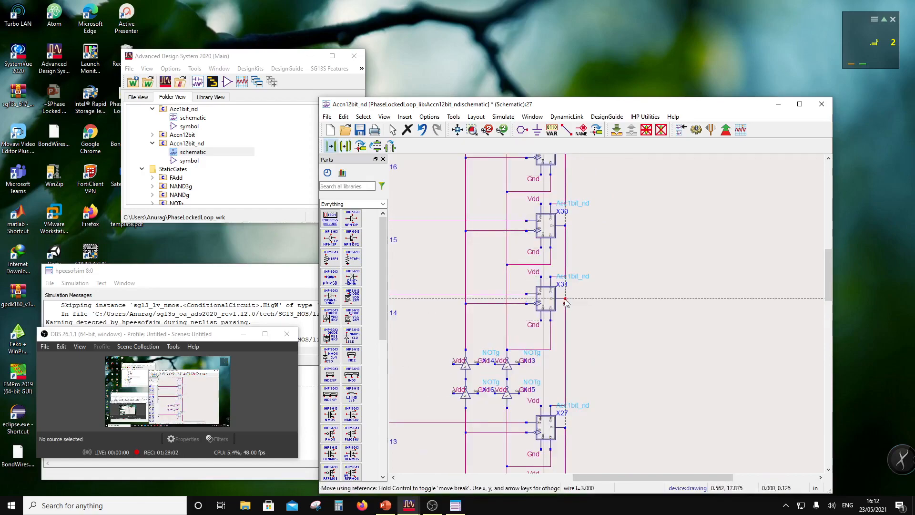
- Save the Accn12bit_nd schematic
scroll(572, 227, down, 2)
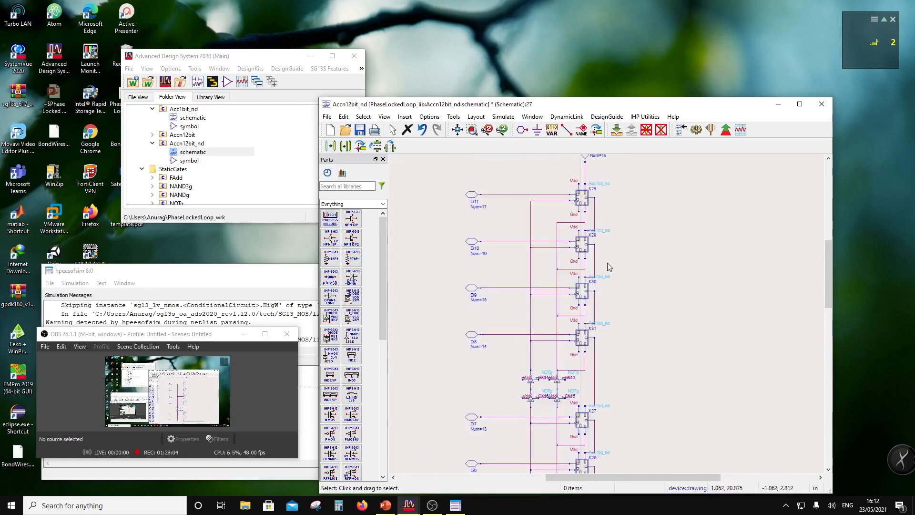
scroll(616, 247, down, 1)
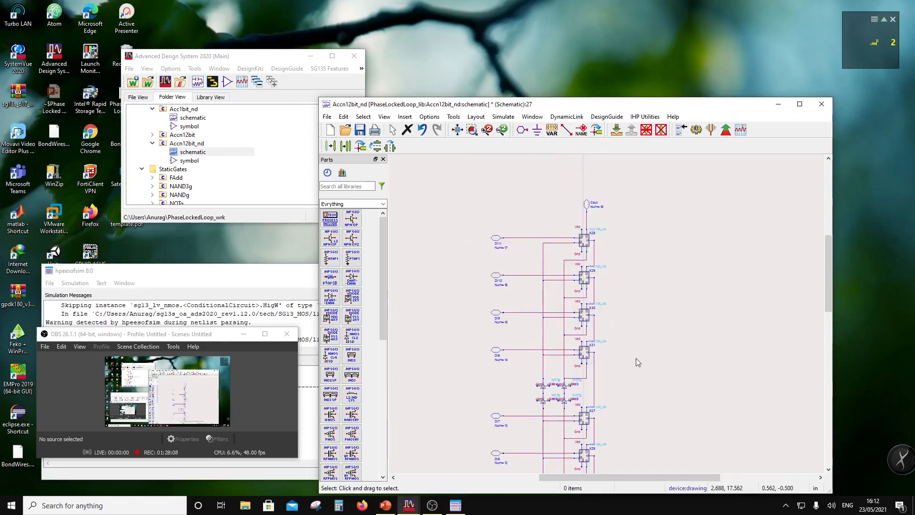
scroll(610, 317, down, 3)
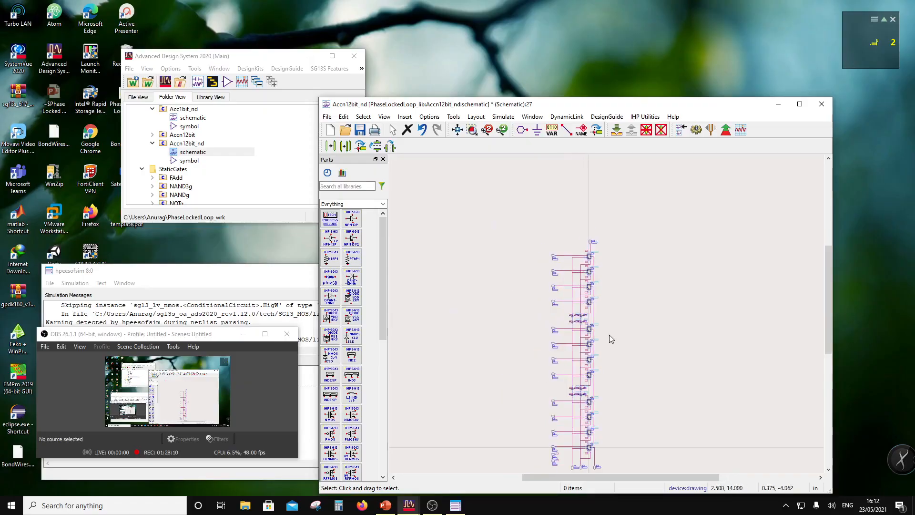
click(362, 132)
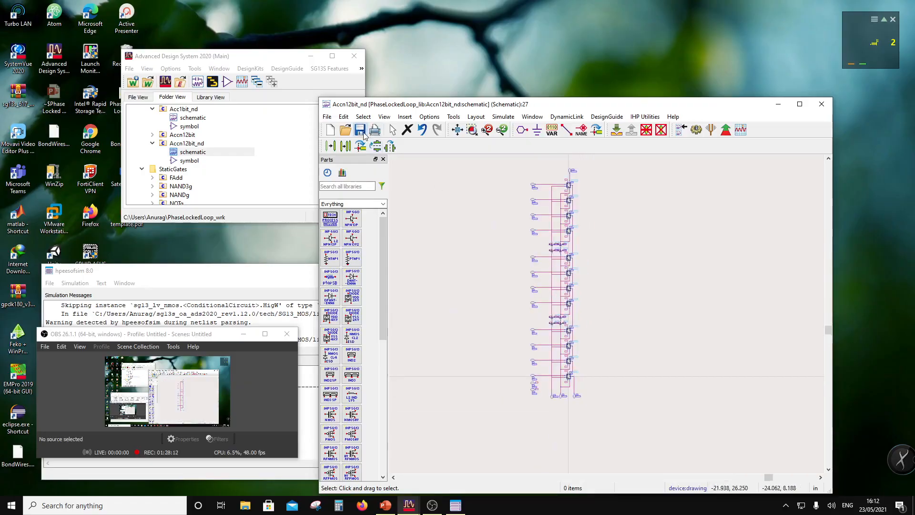
- Close the schematic and open the Accn12bit_nd symbol view for editing
click(828, 110)
click(183, 161)
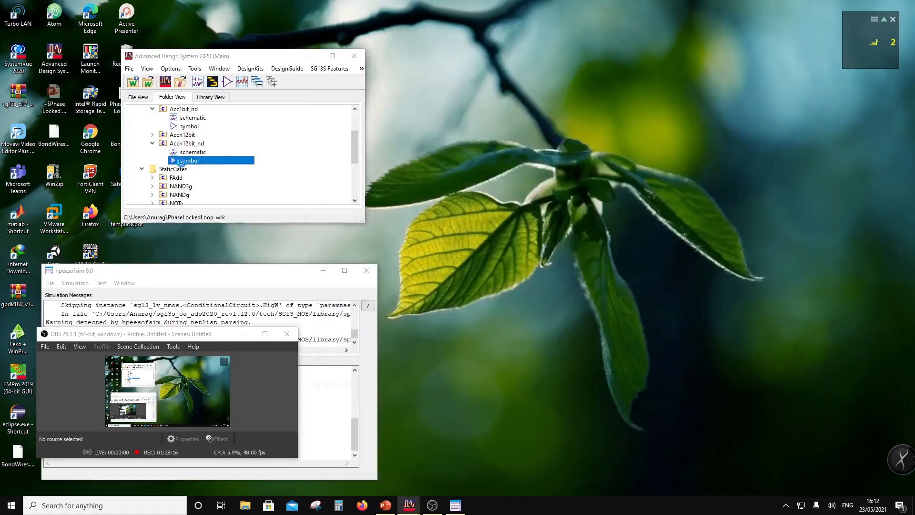
double_click(182, 161)
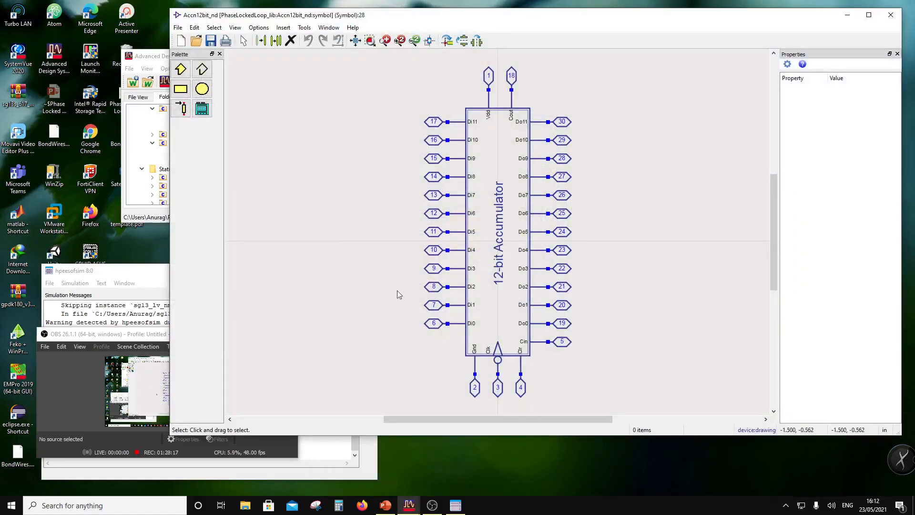
- Delete output pins Do0–Do11 from the symbol and save it
click(579, 330)
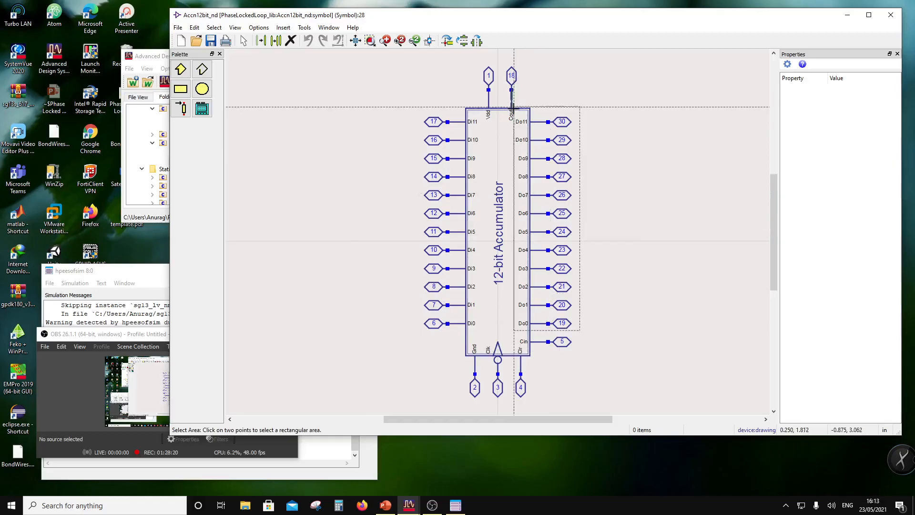
click(512, 108)
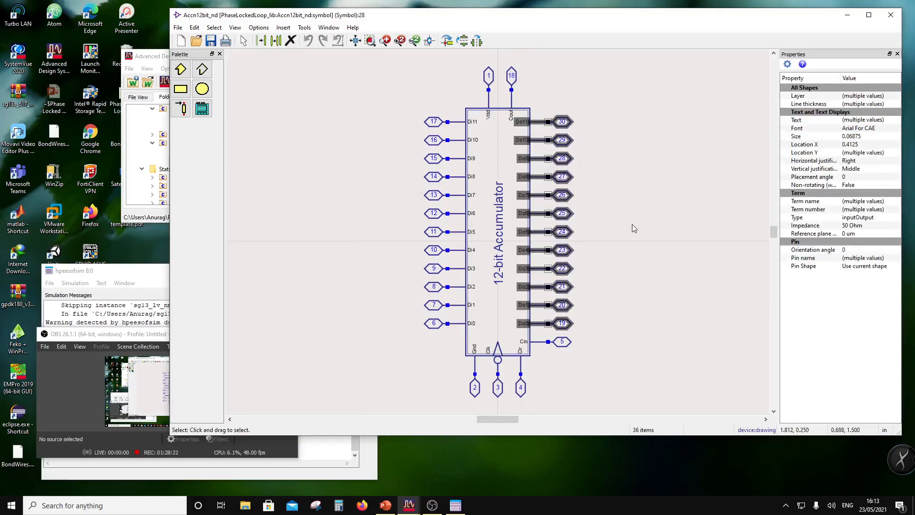
key(Delete)
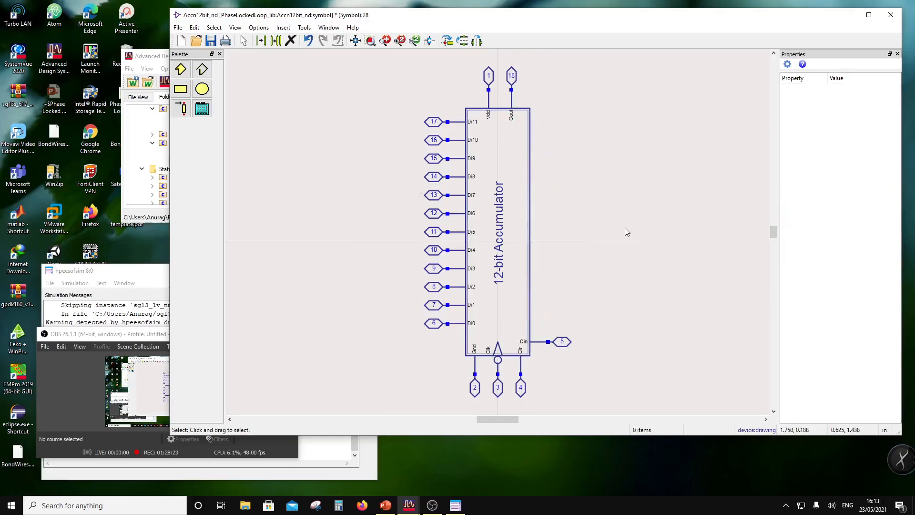
click(210, 41)
click(891, 15)
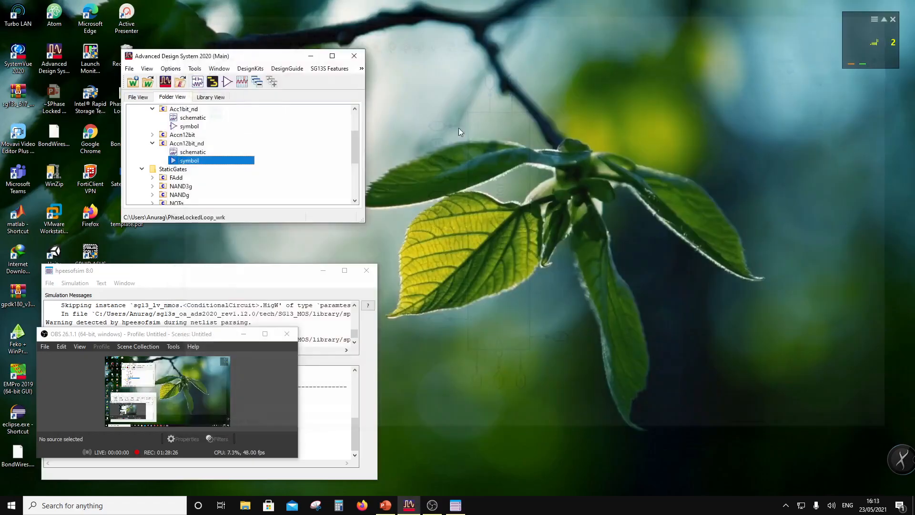
click(188, 151)
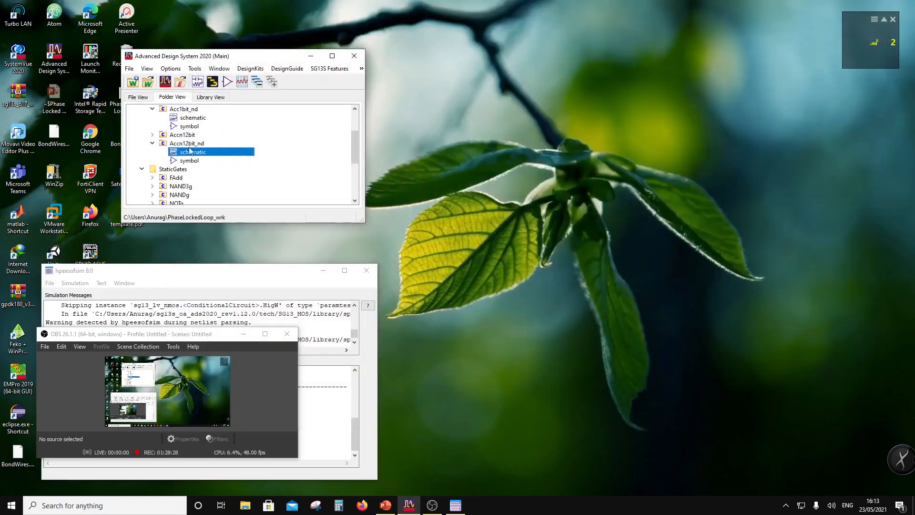
double_click(189, 152)
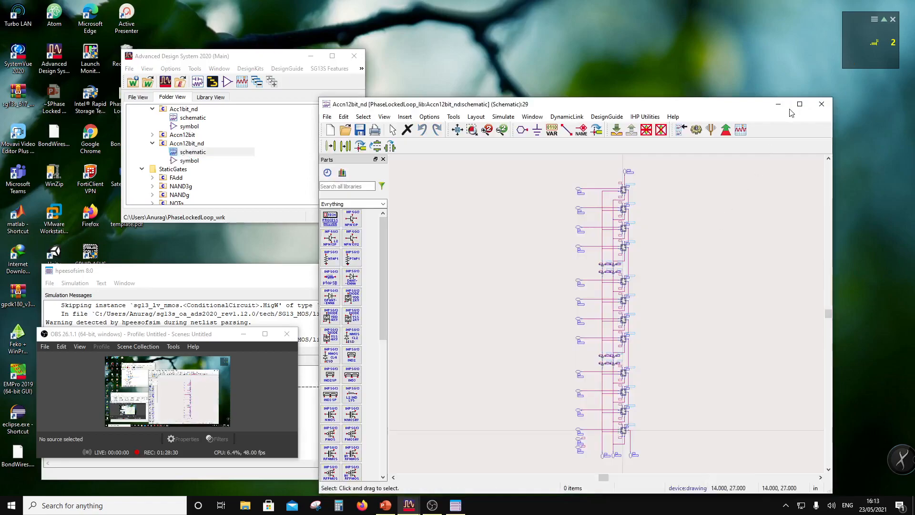
click(822, 104)
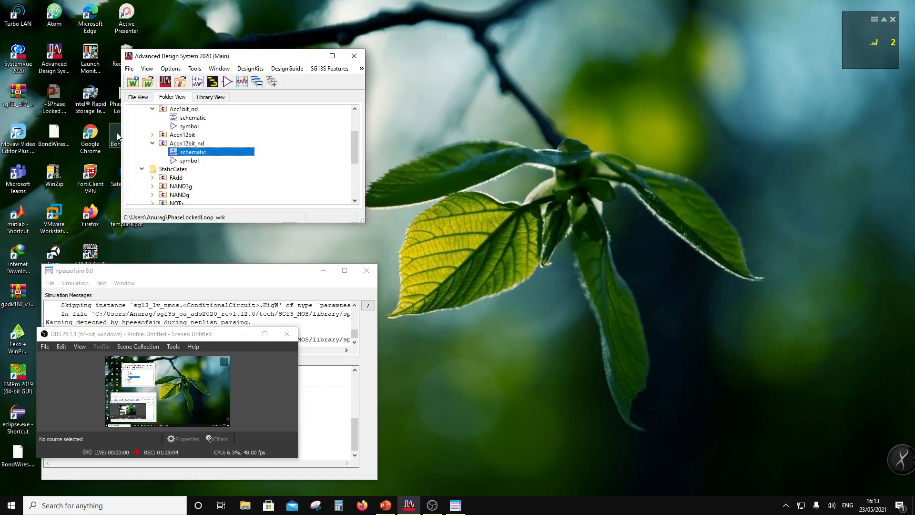
- Create a new schematic cell testAcc12bit in the SigmaDeltaBlks folder and arrange its window
scroll(187, 151, up, 2)
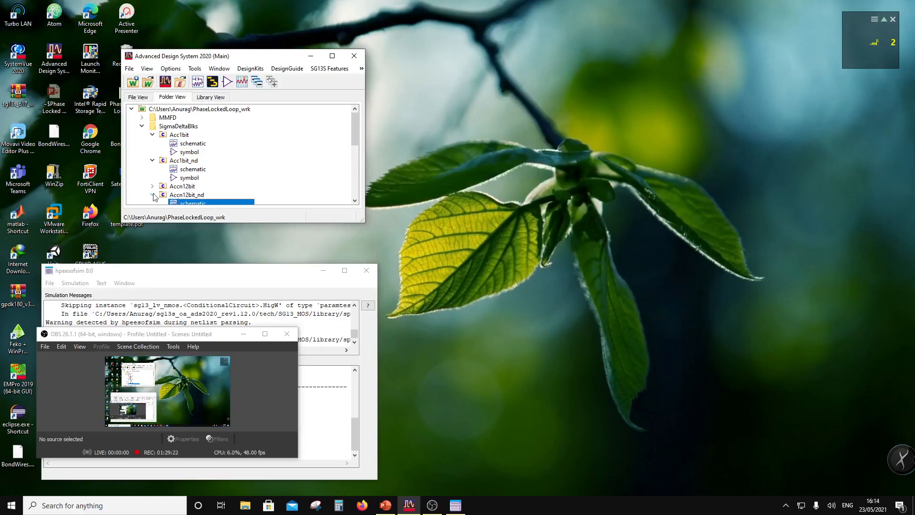
right_click(177, 127)
mouse_move(207, 137)
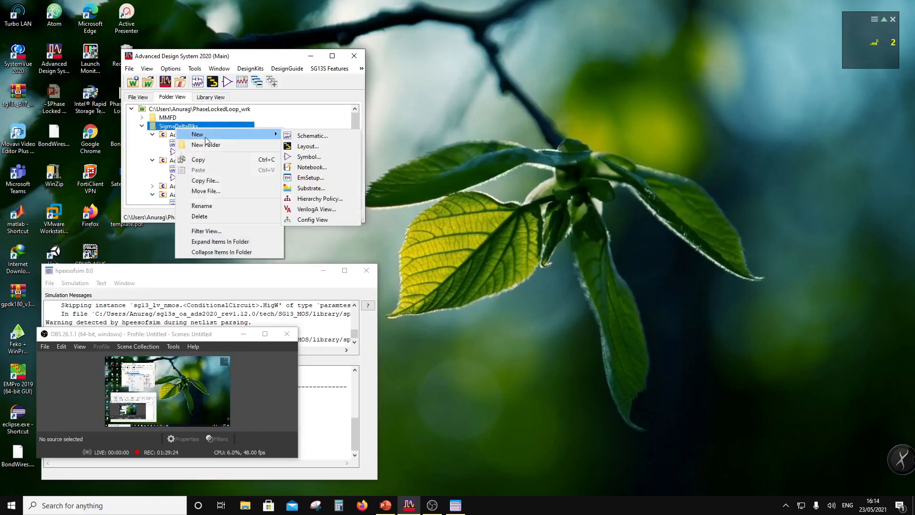
click(308, 136)
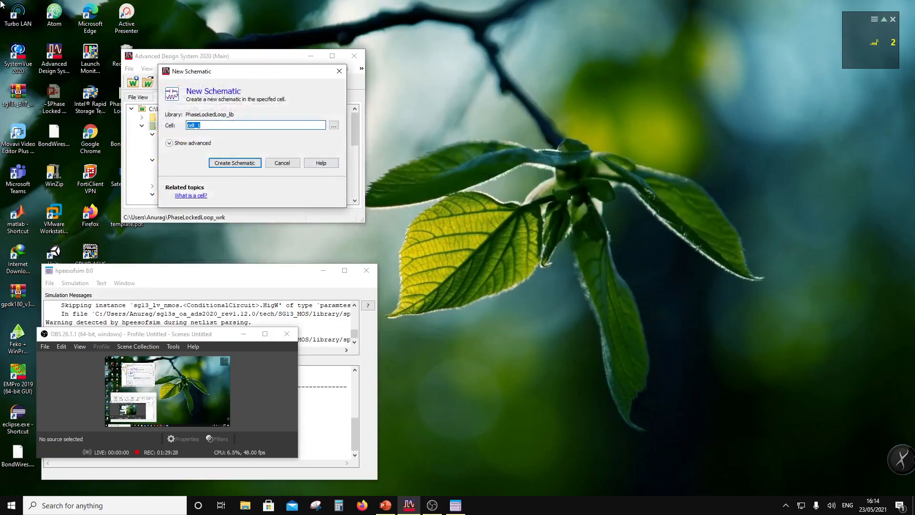
text(testAcc12bit)
click(230, 165)
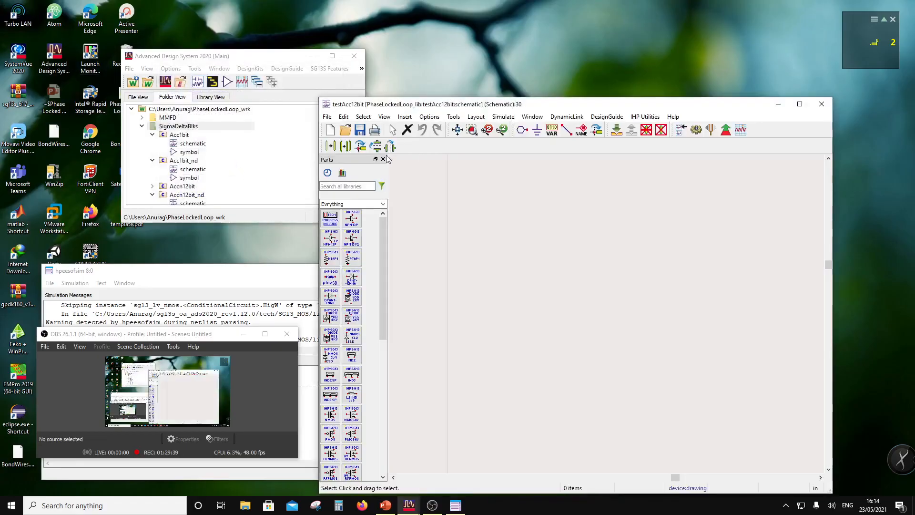
drag(429, 104, 365, 46)
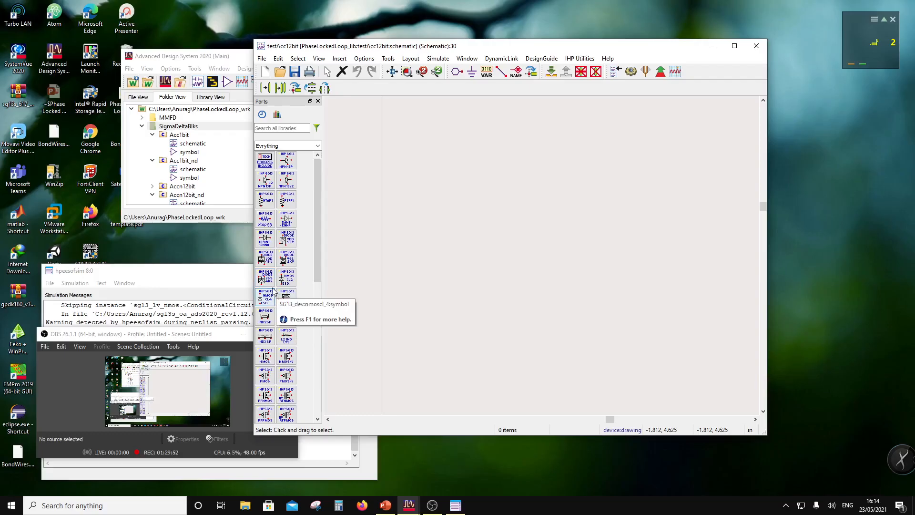
scroll(534, 261, down, 6)
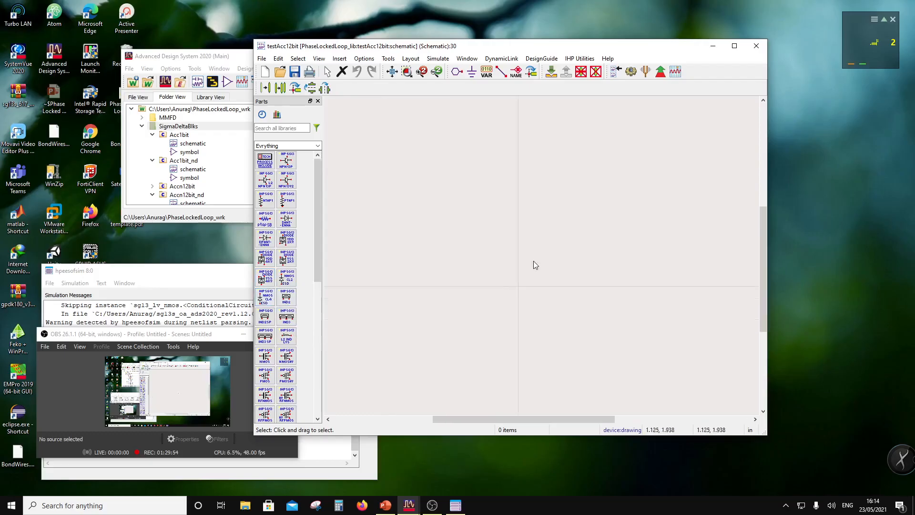
middle_click(547, 272)
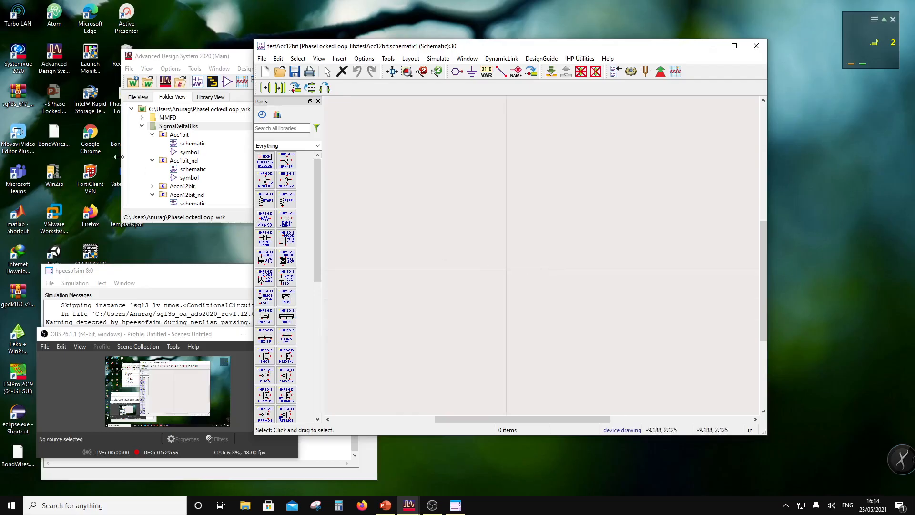
- Place the Accn12bit accumulator as X1 on the testAcc12bit schematic
click(187, 192)
drag(182, 187, 511, 321)
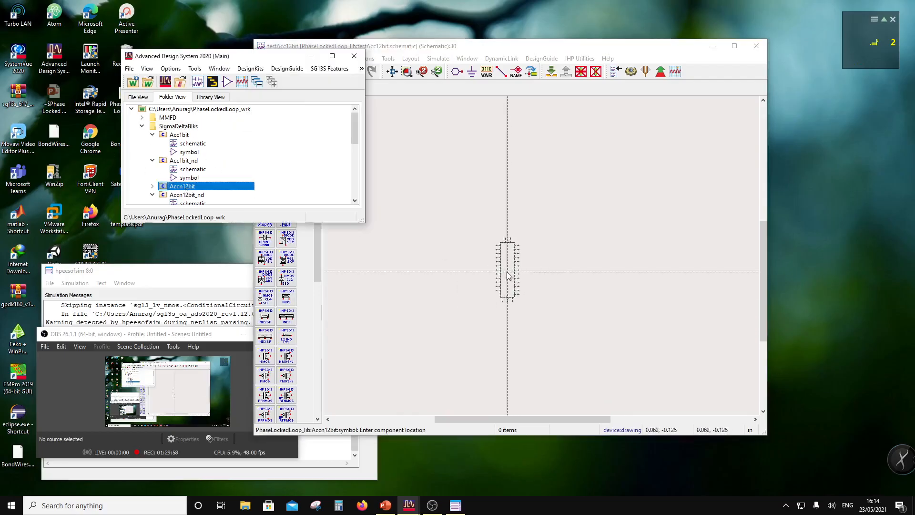
scroll(508, 275, up, 3)
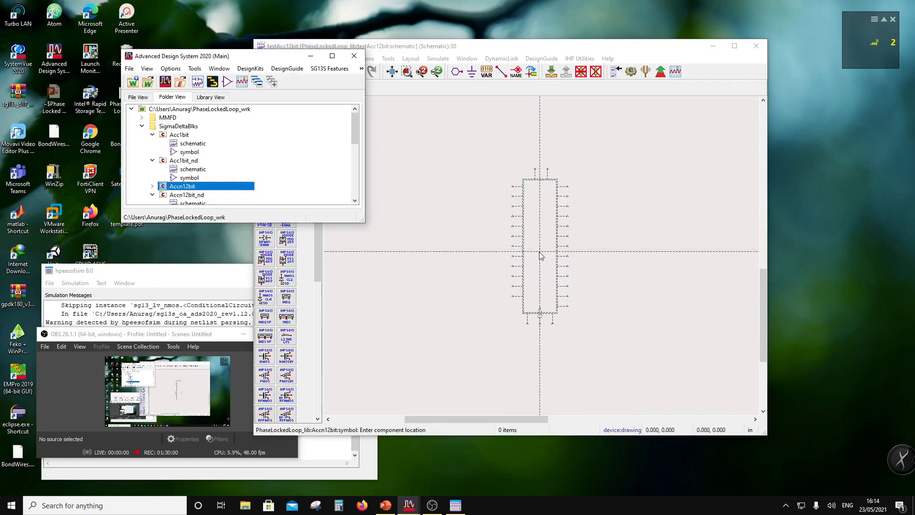
click(539, 259)
key(Escape)
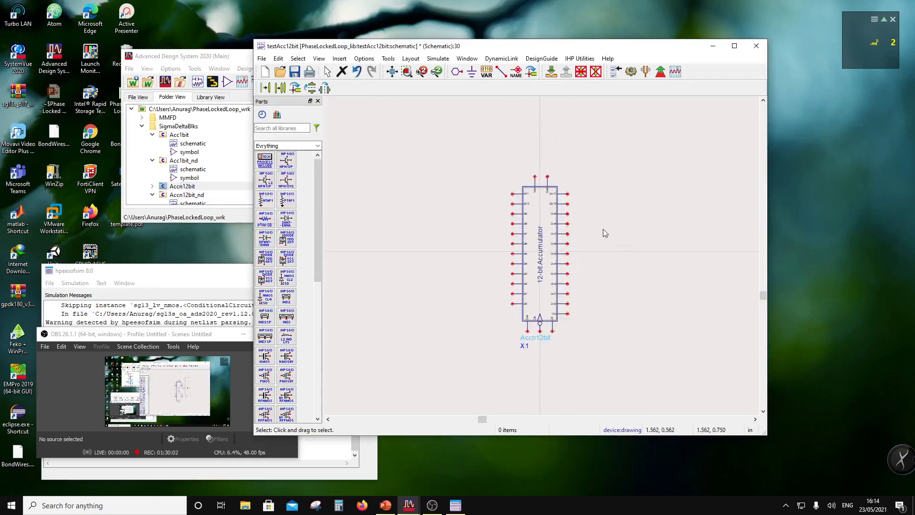
- Move the X1 name label to the symbol's upper right
click(536, 276)
key(F5)
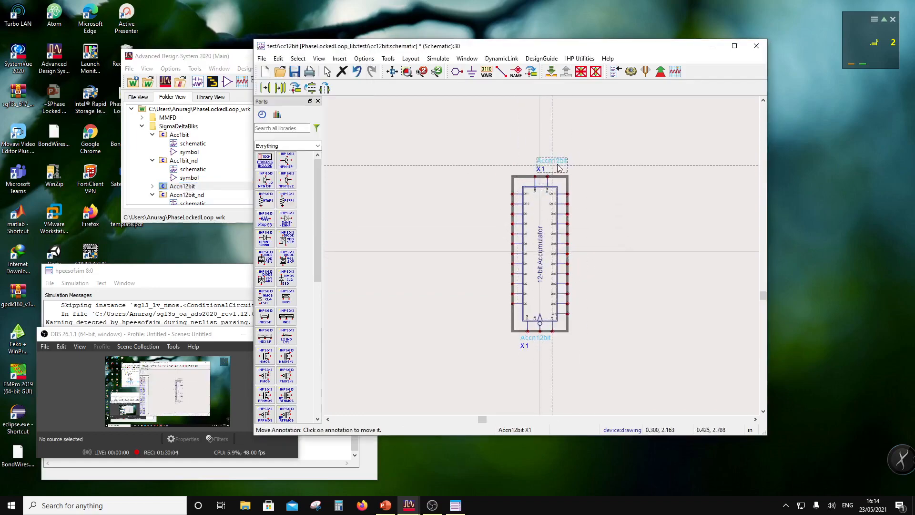
click(574, 181)
key(Escape)
scroll(556, 285, up, 1)
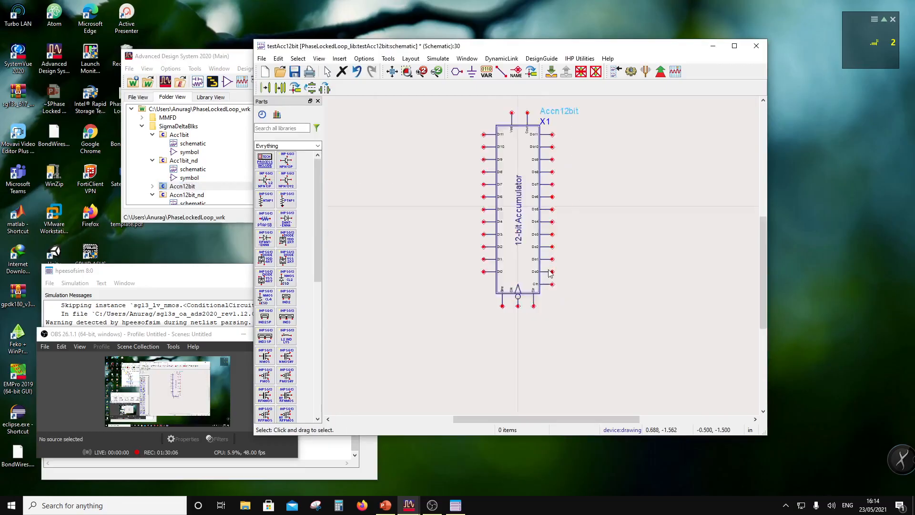
scroll(551, 272, up, 1)
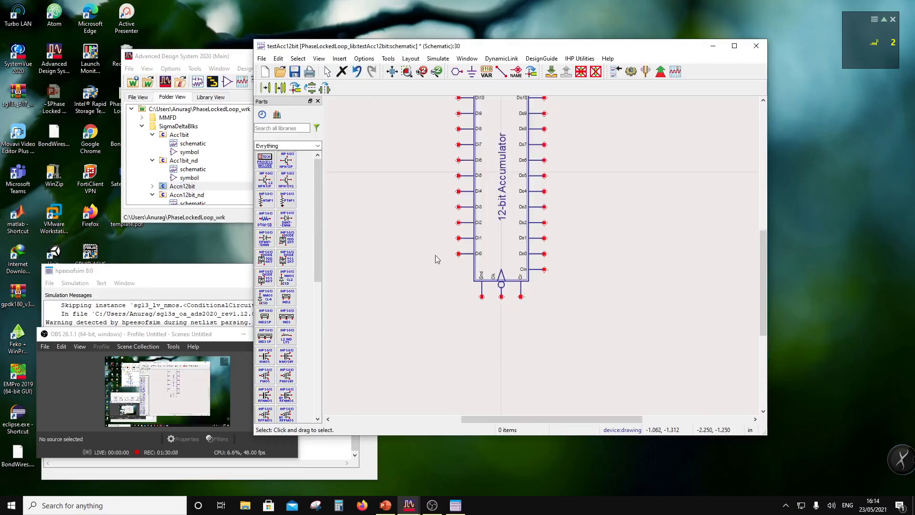
scroll(440, 267, down, 1)
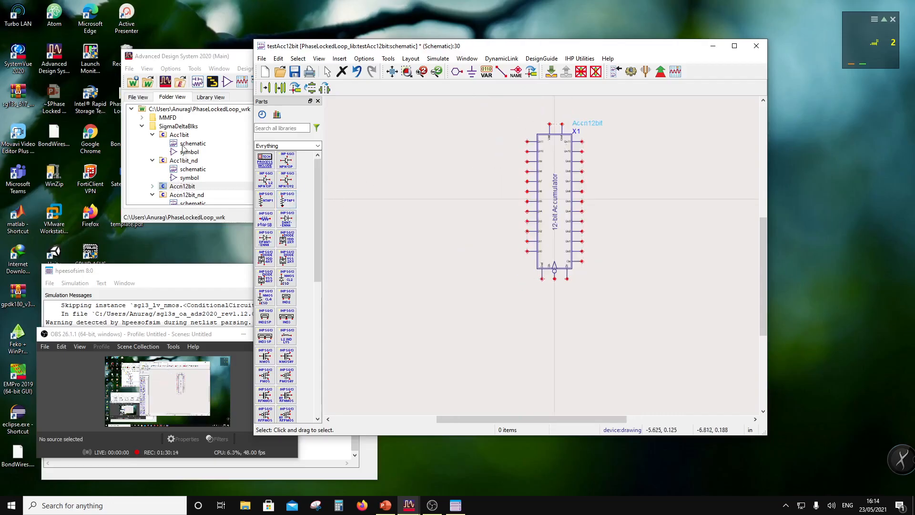
scroll(194, 200, down, 2)
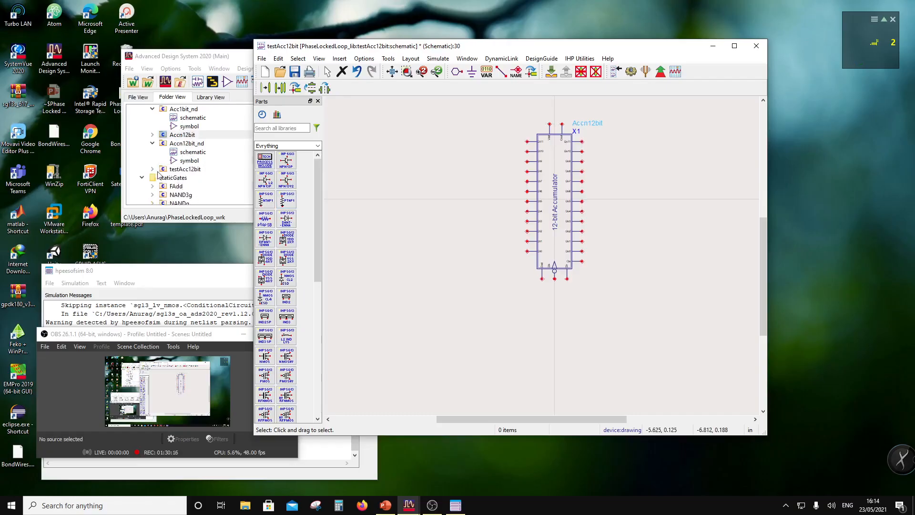
scroll(181, 180, down, 2)
- Copy SRC1, SRC2, C1, the process include, sub! resistor and TRANSIENT setup from testNAND into testAcc12bit
double_click(179, 187)
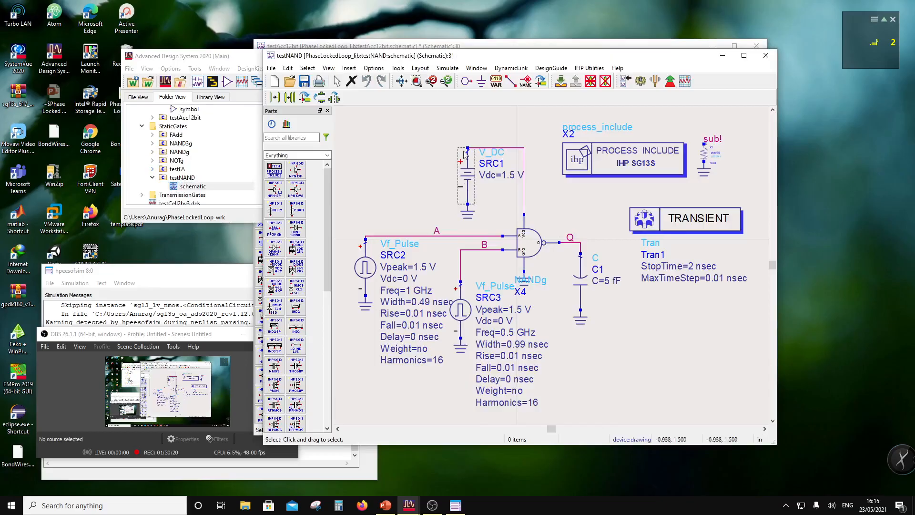
click(488, 226)
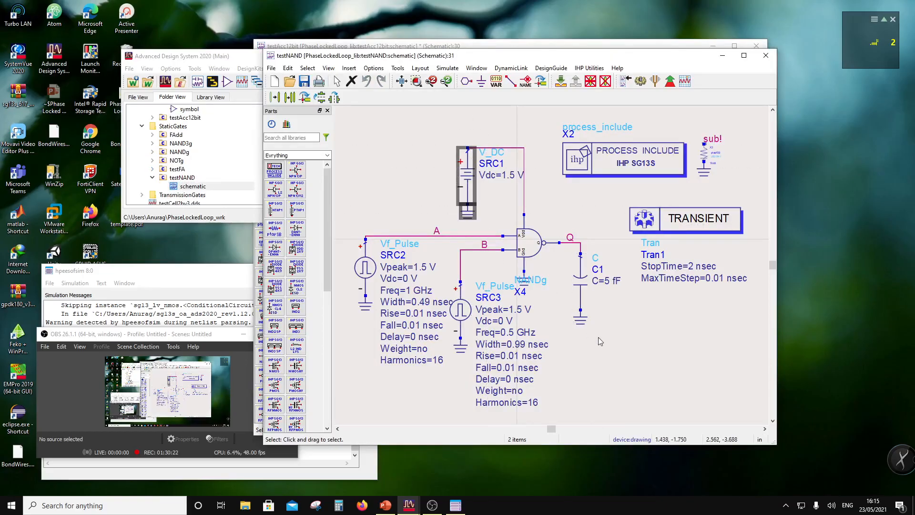
ctrl+click(580, 290)
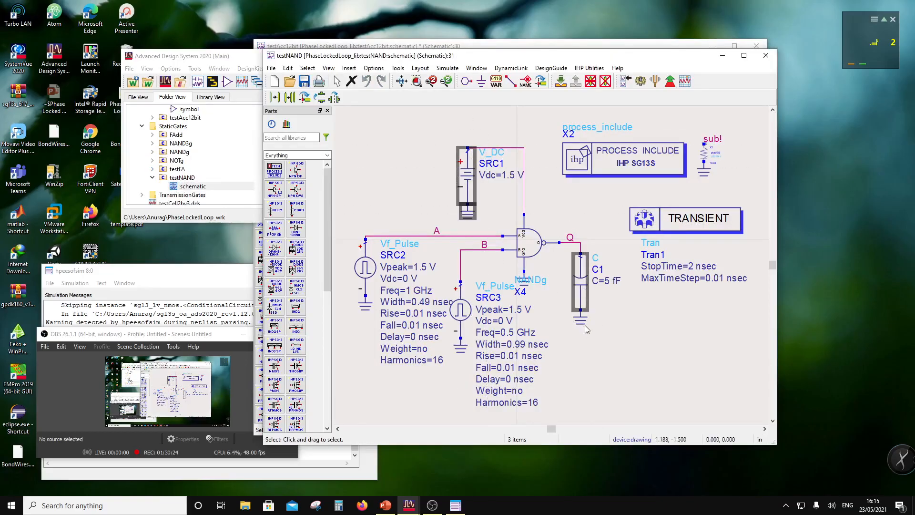
ctrl+click(584, 324)
ctrl+click(365, 268)
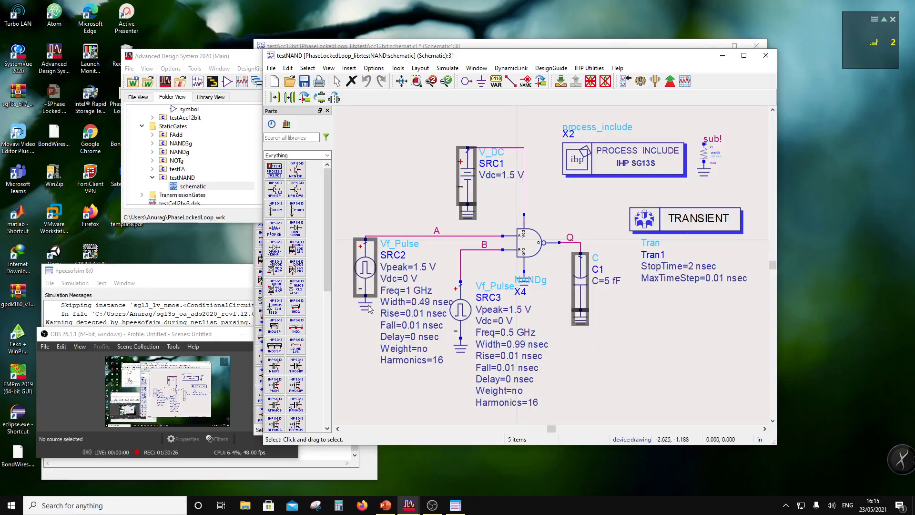
ctrl+click(365, 305)
ctrl+click(664, 176)
ctrl+click(705, 171)
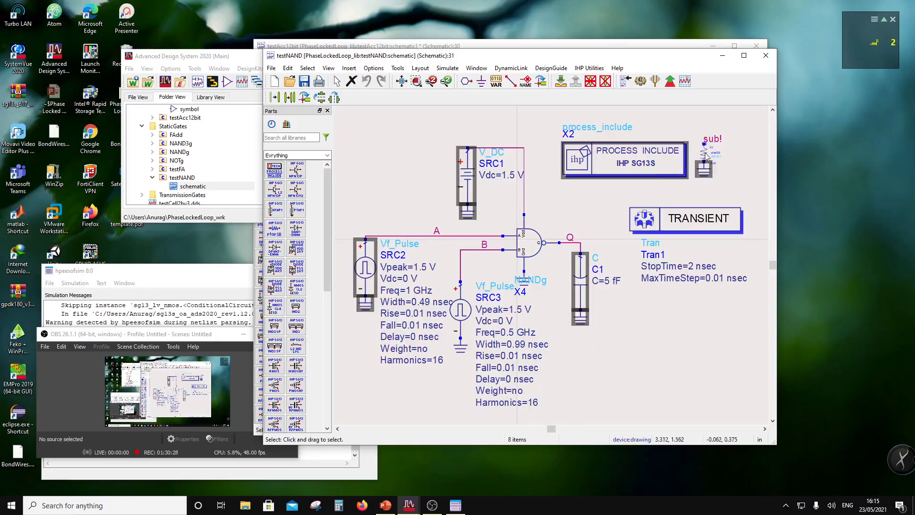
ctrl+click(704, 153)
ctrl+click(704, 221)
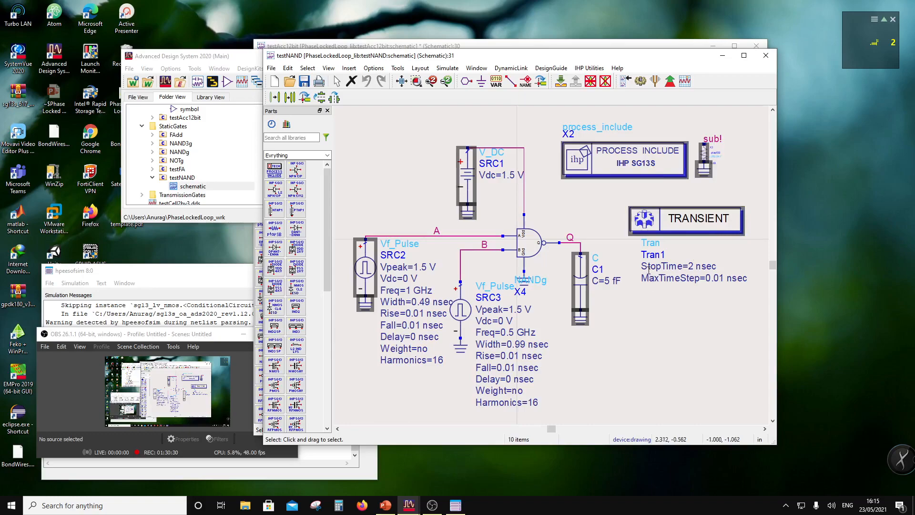
click(596, 42)
key(ctrl+v)
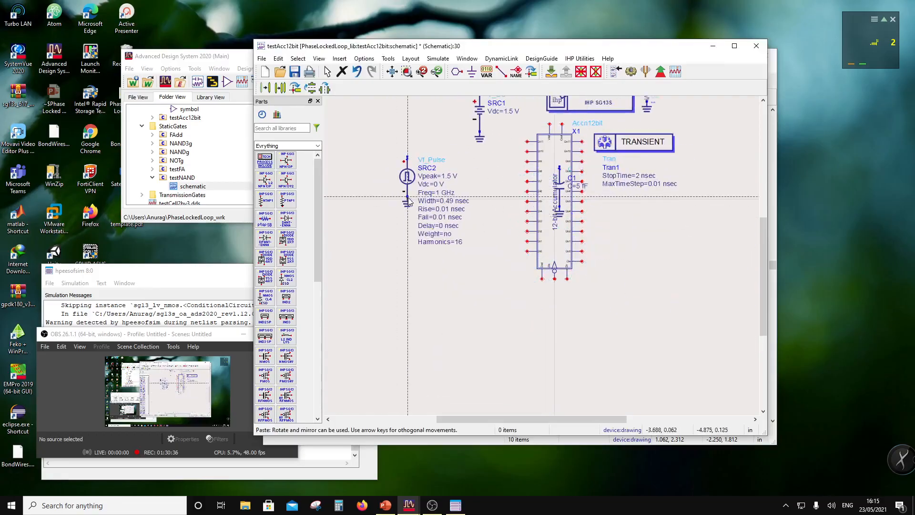
- Drop the pasted test-bench parts onto the testAcc12bit schematic
click(442, 397)
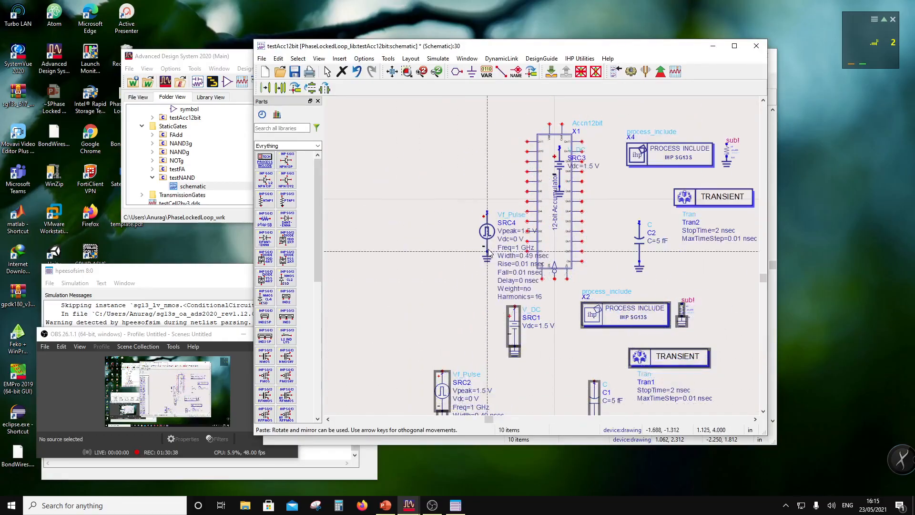
key(Escape)
scroll(556, 277, down, 2)
scroll(560, 248, up, 1)
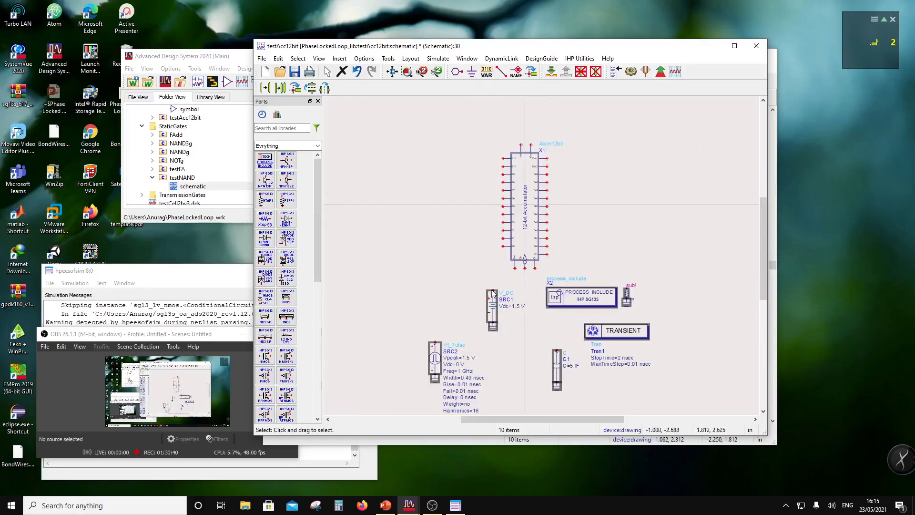
- Move SRC1 above the accumulator and wire its top pin to the accumulator's top pin
drag(476, 274, 474, 138)
click(519, 102)
click(502, 71)
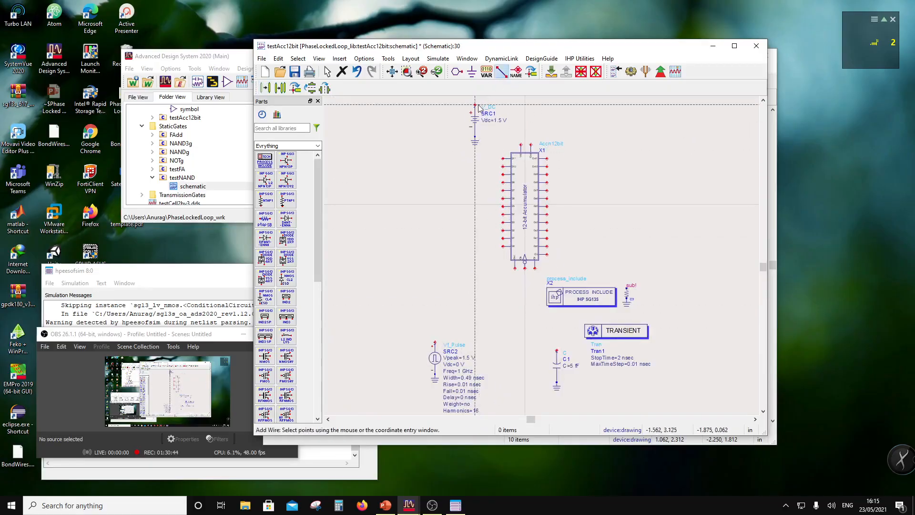
click(475, 105)
click(521, 144)
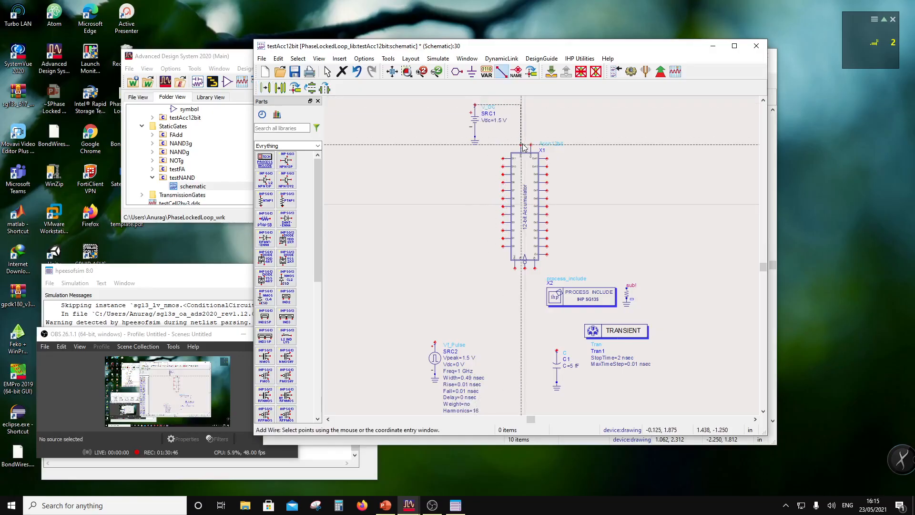
key(Escape)
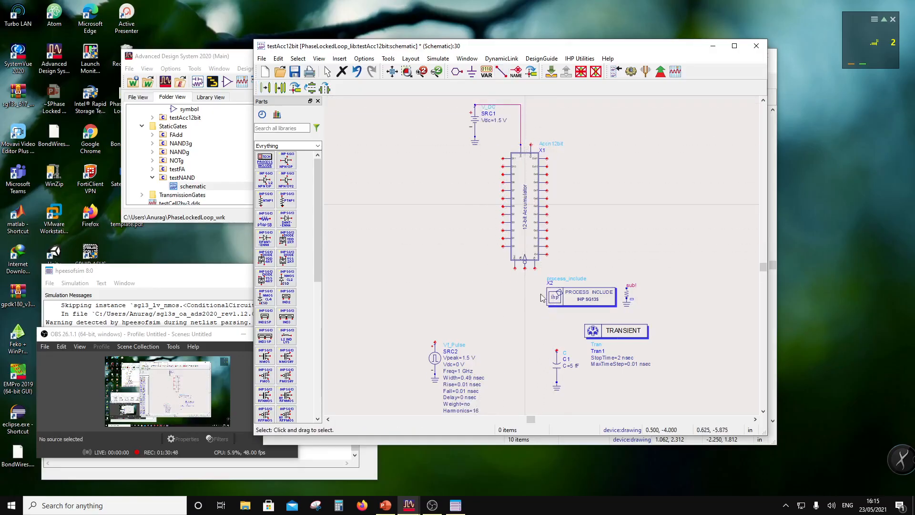
- Add a ground to the accumulator's bottom-left pin
scroll(542, 298, up, 2)
click(472, 72)
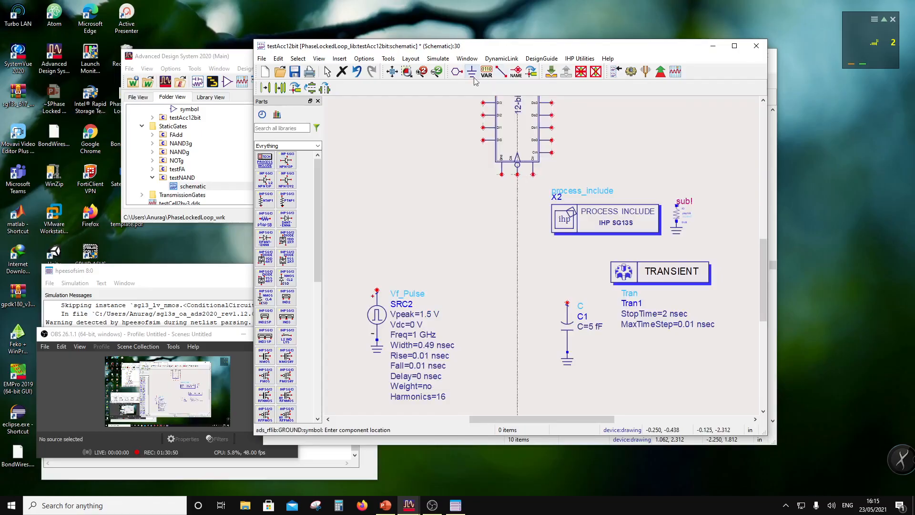
click(501, 175)
key(Escape)
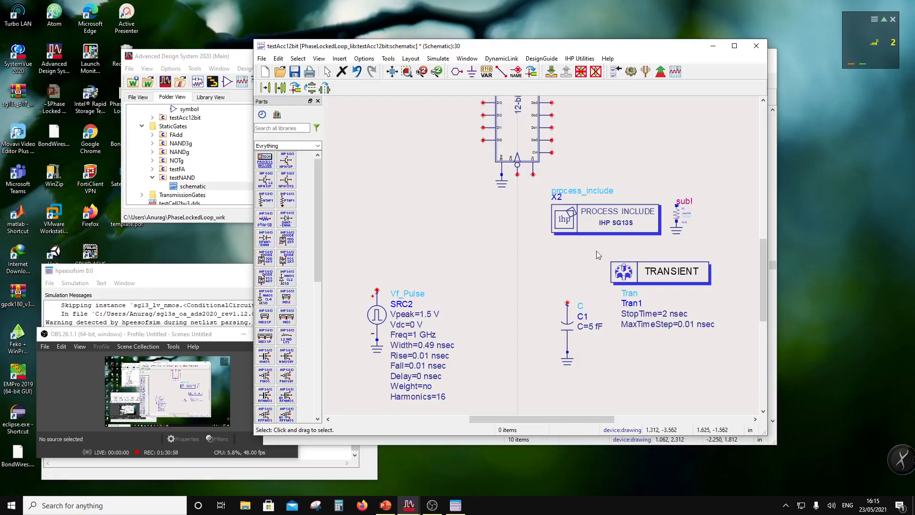
- Move the PROCESS INCLUDE block beside SRC1 and the TRANSIENT controller to the top right
scroll(623, 223, down, 2)
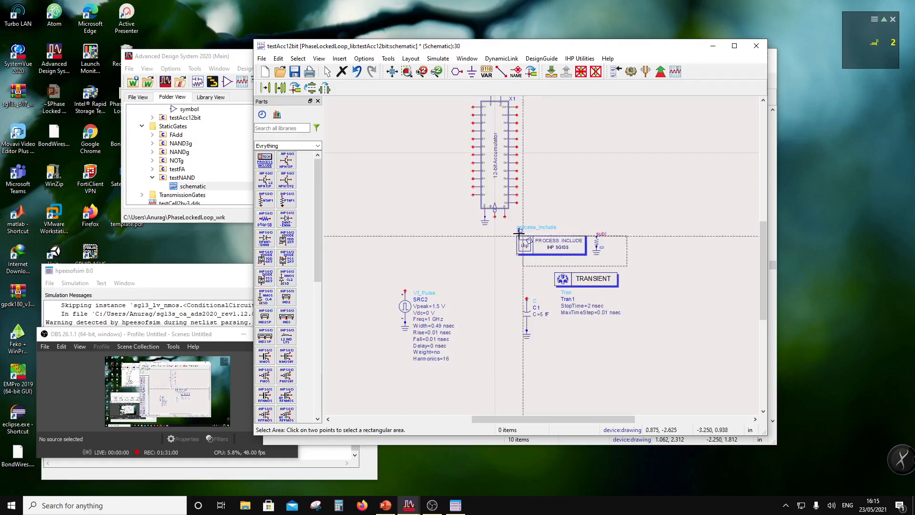
scroll(516, 237, down, 3)
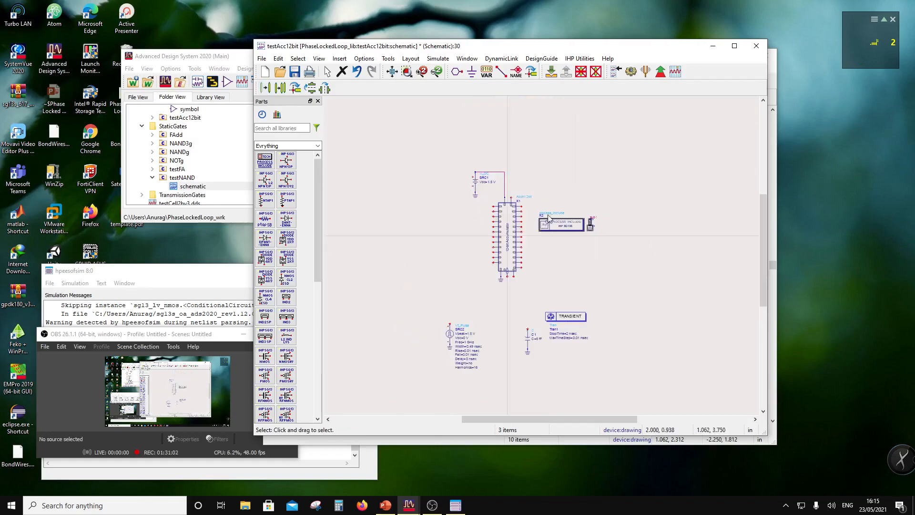
drag(559, 228, 559, 180)
click(553, 264)
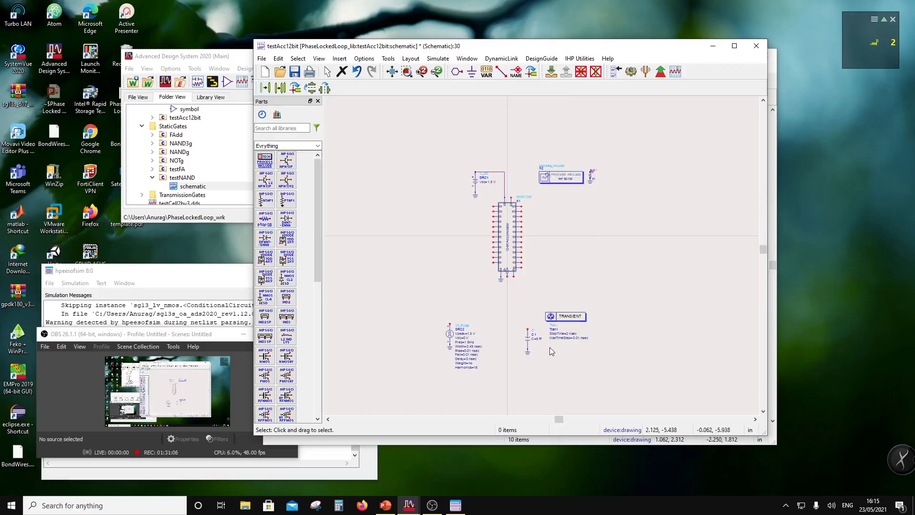
drag(568, 317, 629, 179)
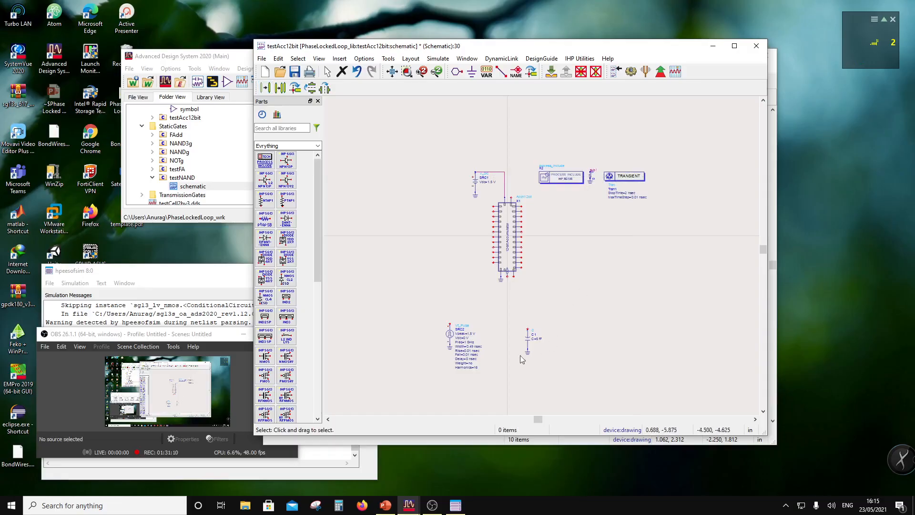
- Move C1 next to the accumulator and wire its top pin to an accumulator output
drag(511, 322, 541, 273)
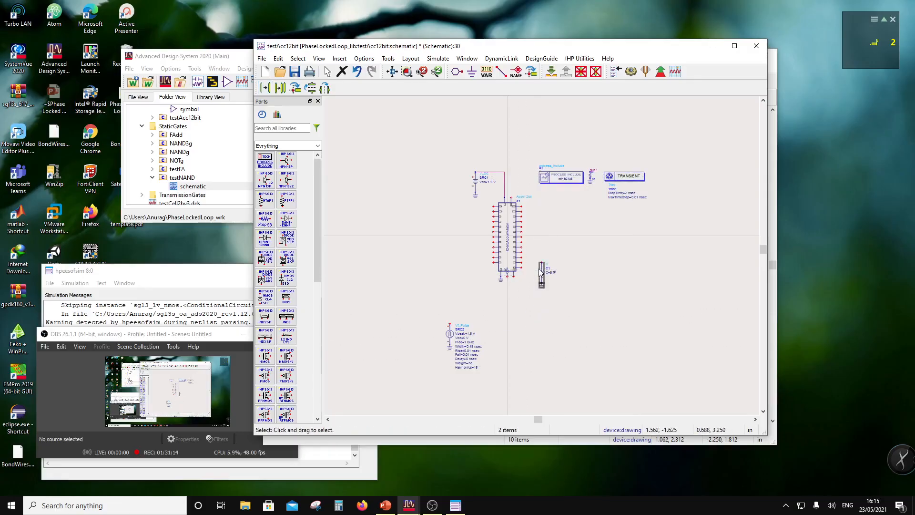
scroll(579, 251, up, 2)
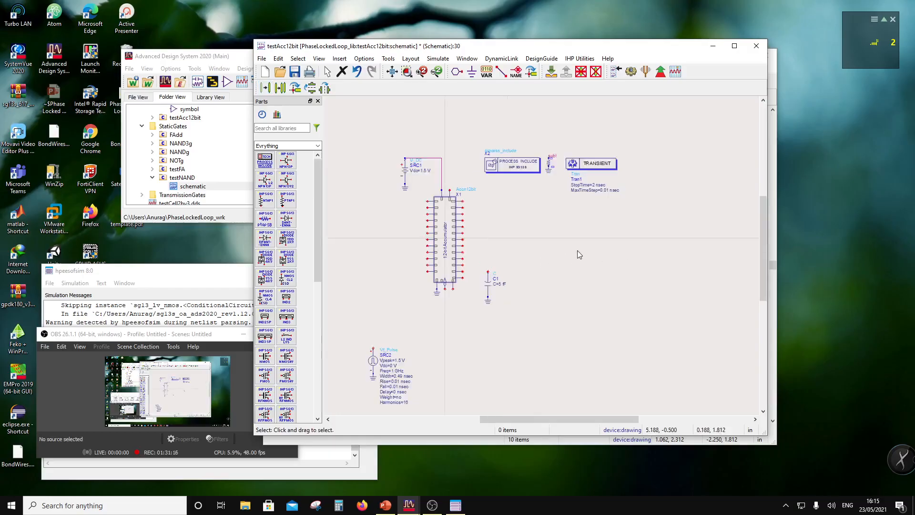
drag(433, 267, 454, 303)
click(528, 307)
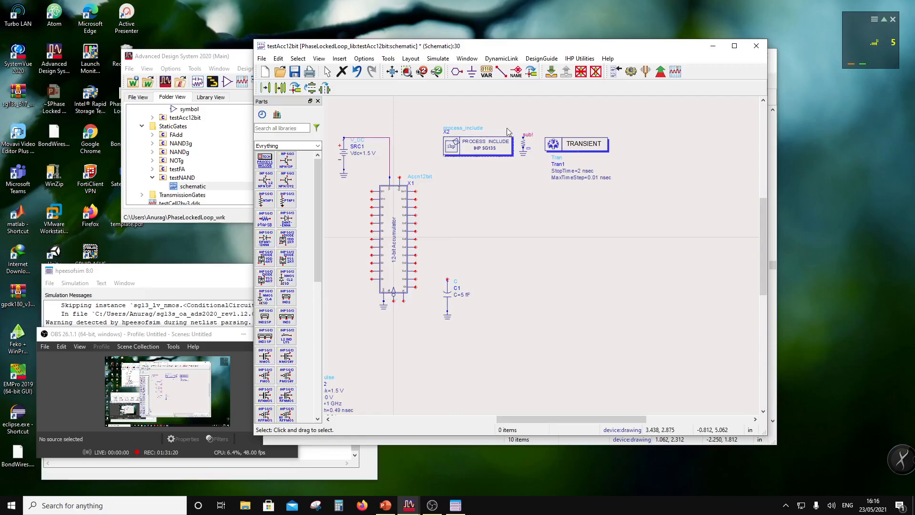
click(502, 72)
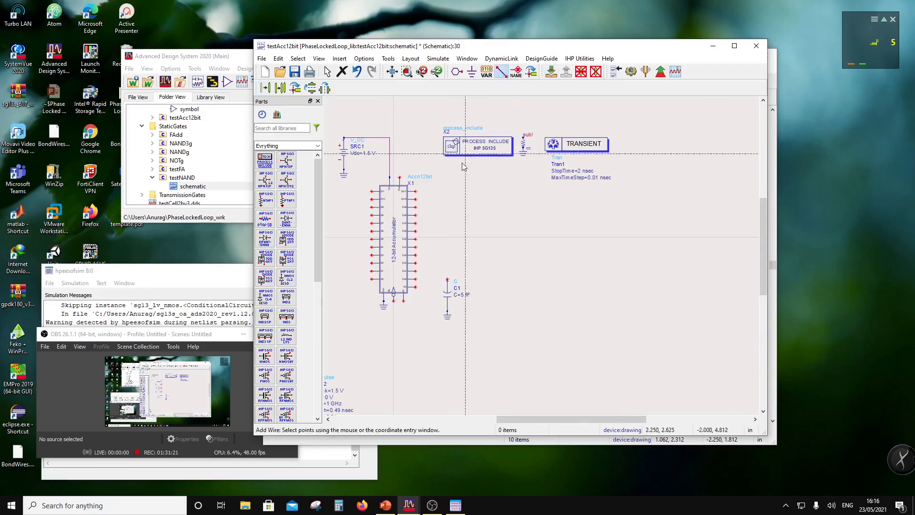
click(447, 280)
click(415, 279)
key(Escape)
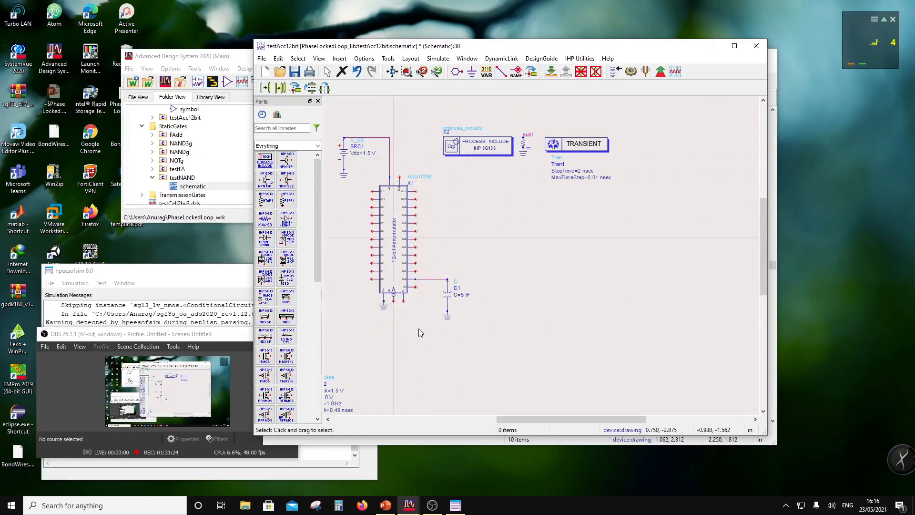
- Copy C1 with its ground to create capacitors C2 through C5
drag(434, 268, 480, 358)
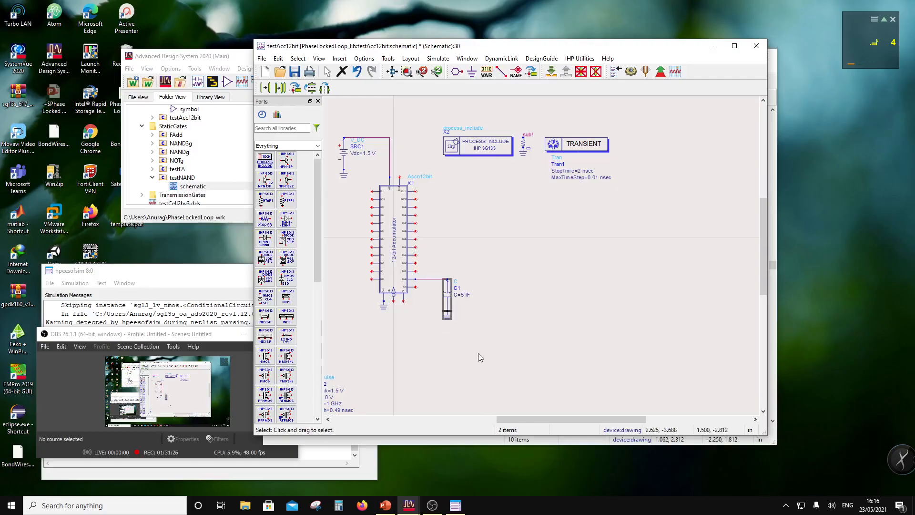
click(282, 90)
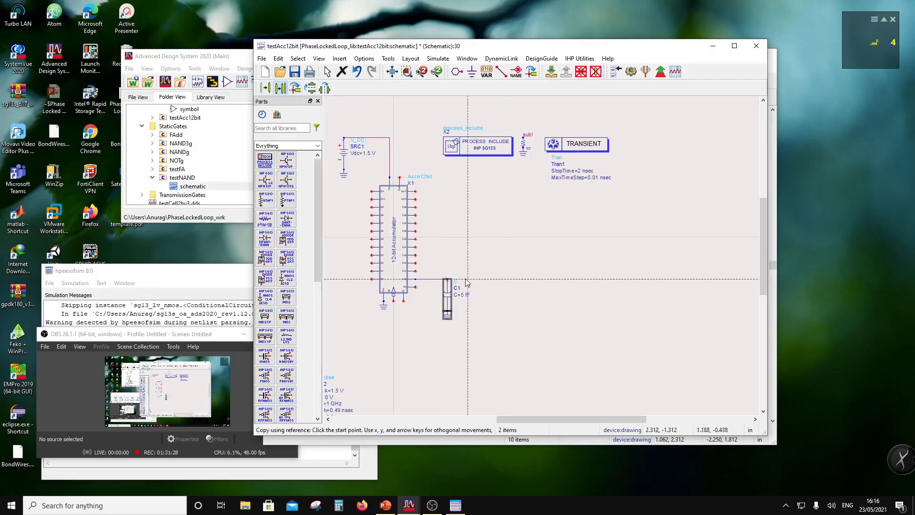
click(483, 281)
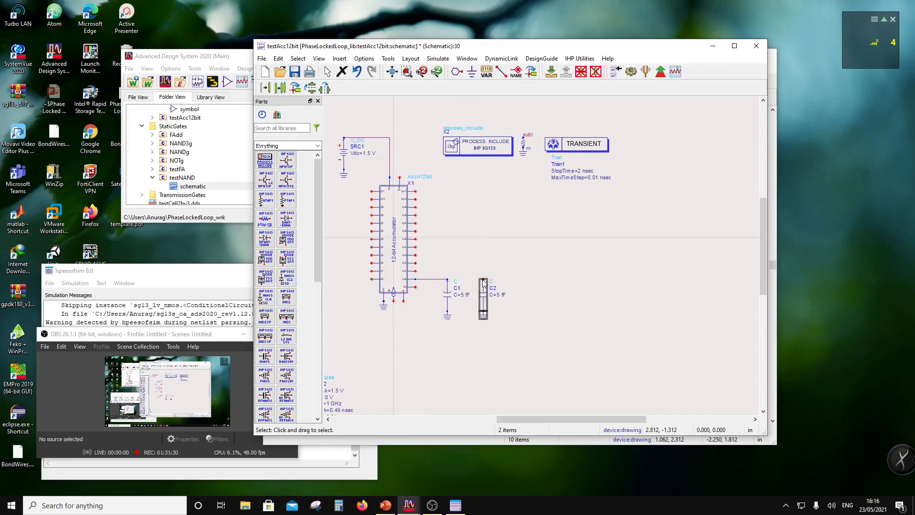
click(281, 89)
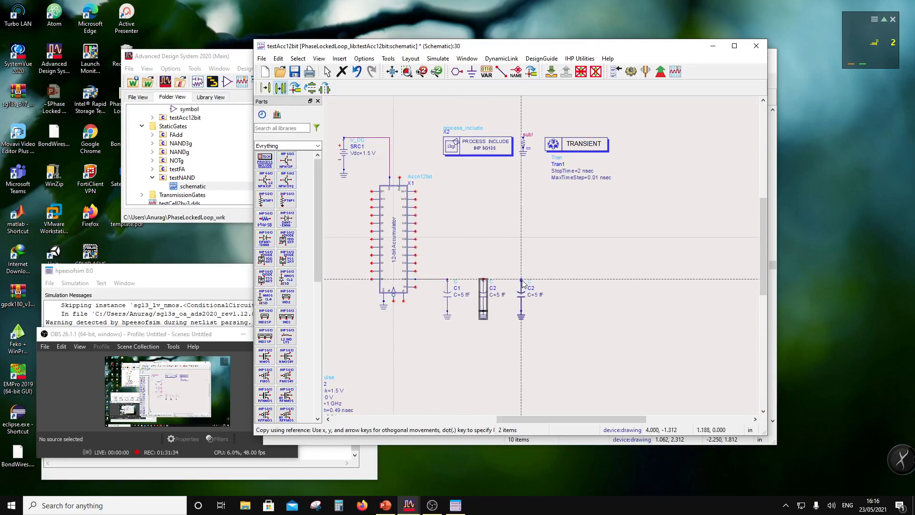
click(521, 281)
drag(559, 353, 469, 270)
click(282, 90)
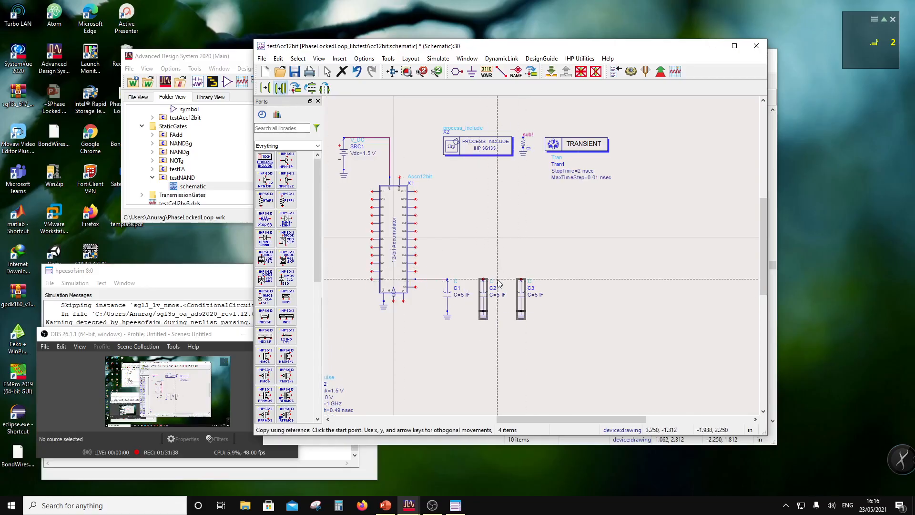
click(551, 283)
- Copy C2–C5 to add four more capacitors C6 through C9
drag(634, 354, 464, 257)
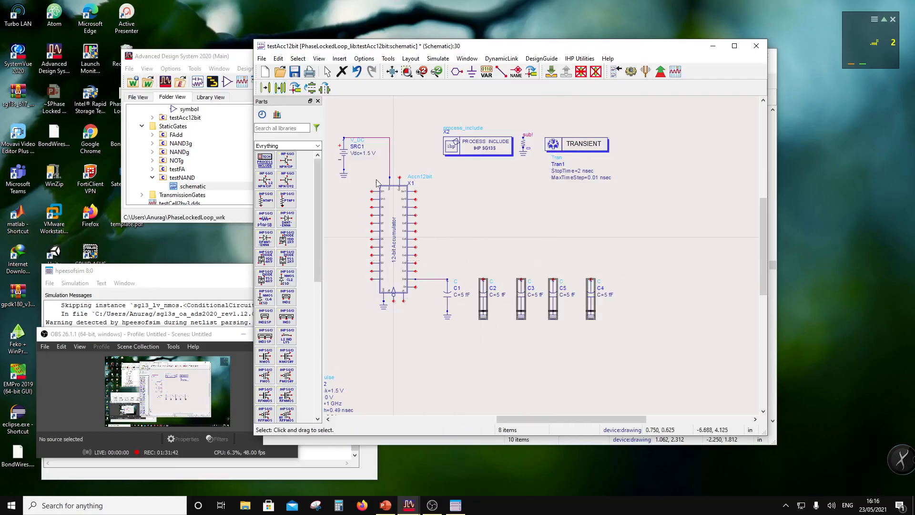
click(281, 89)
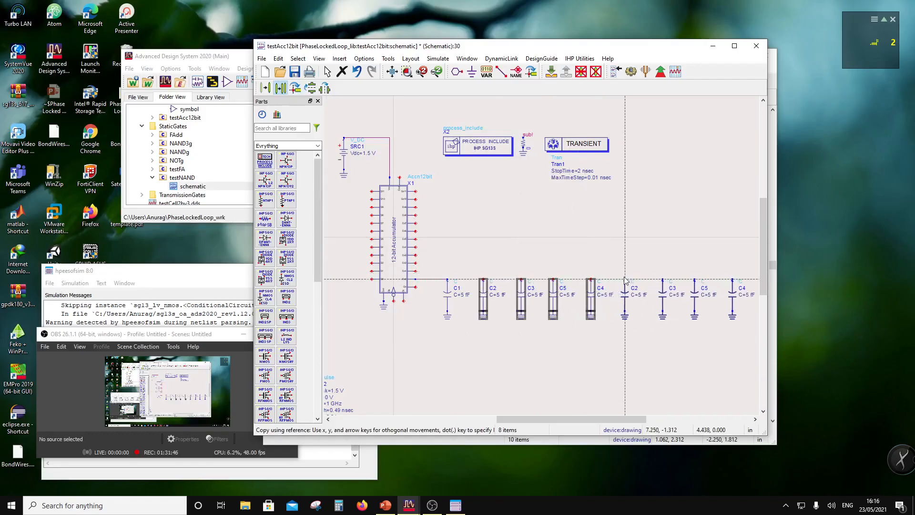
click(722, 280)
scroll(563, 271, down, 1)
scroll(580, 269, up, 1)
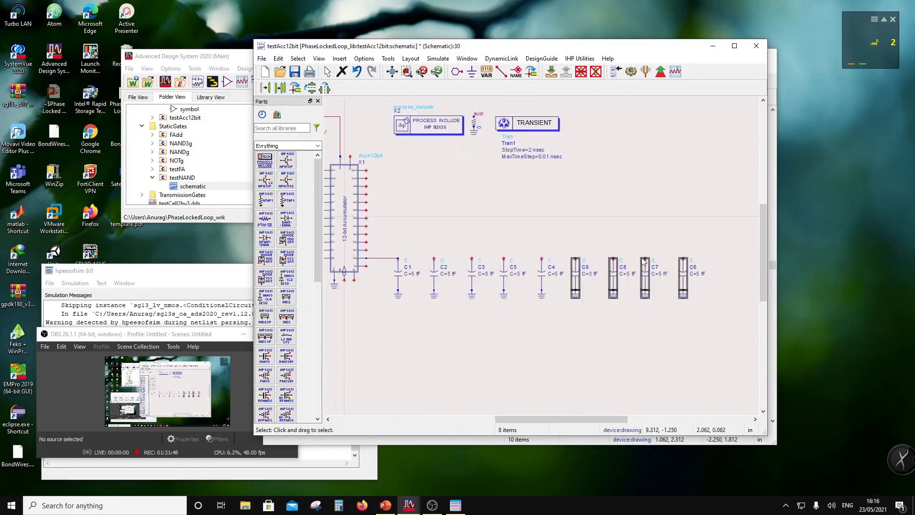
scroll(595, 260, down, 1)
click(660, 290)
- Copy existing capacitors to add C10, C11 and C12 at the end of the row
drag(658, 306, 580, 239)
click(272, 90)
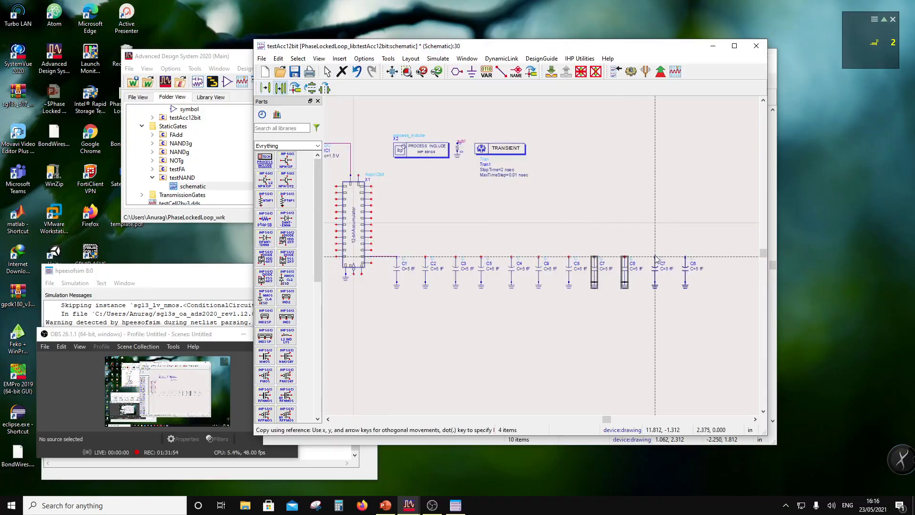
click(655, 257)
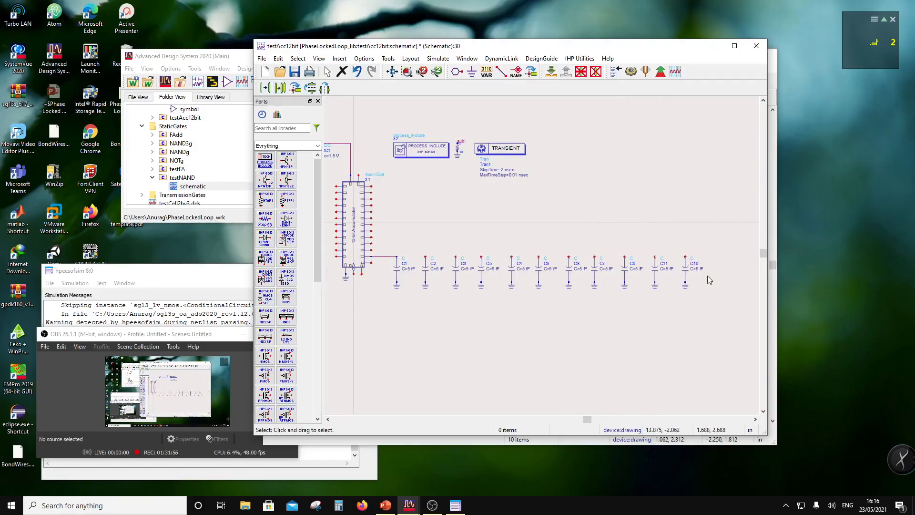
drag(711, 309, 670, 250)
click(280, 89)
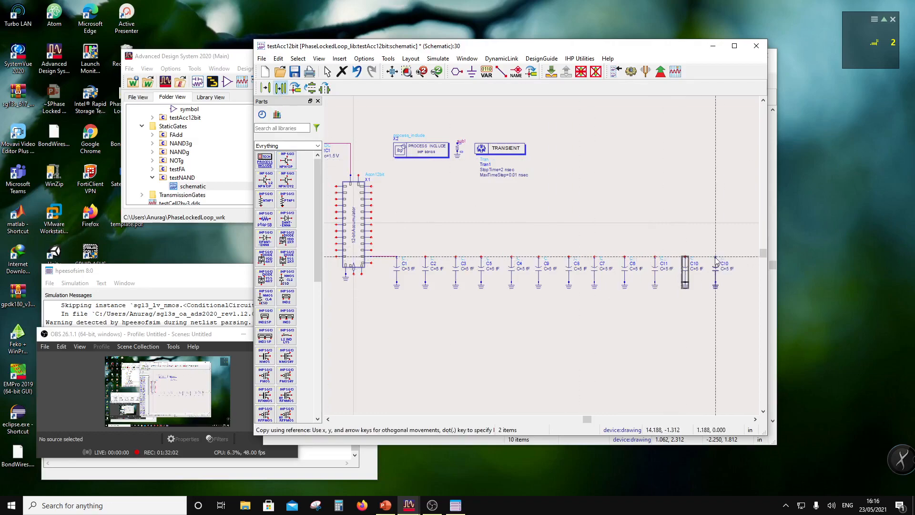
click(714, 259)
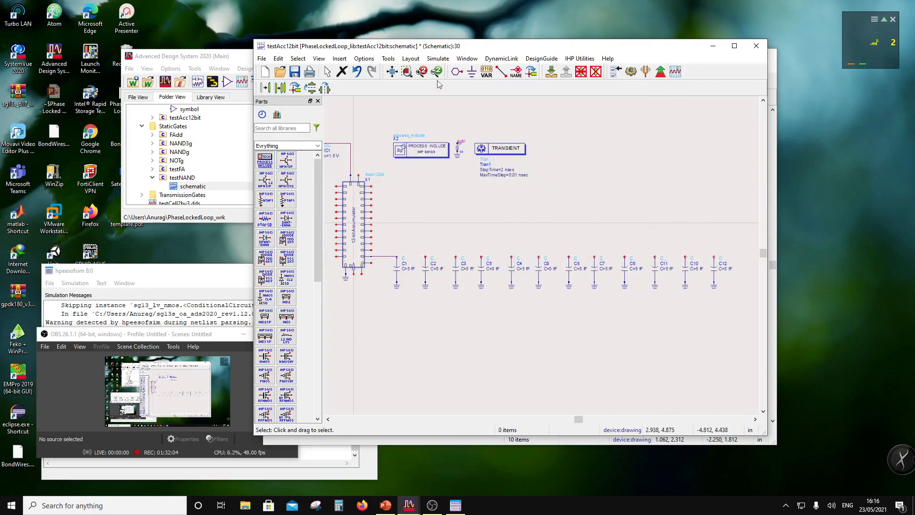
- Wire accumulator output pins to the top pins of C2, C3, C5, C4 and C9
click(501, 72)
click(373, 249)
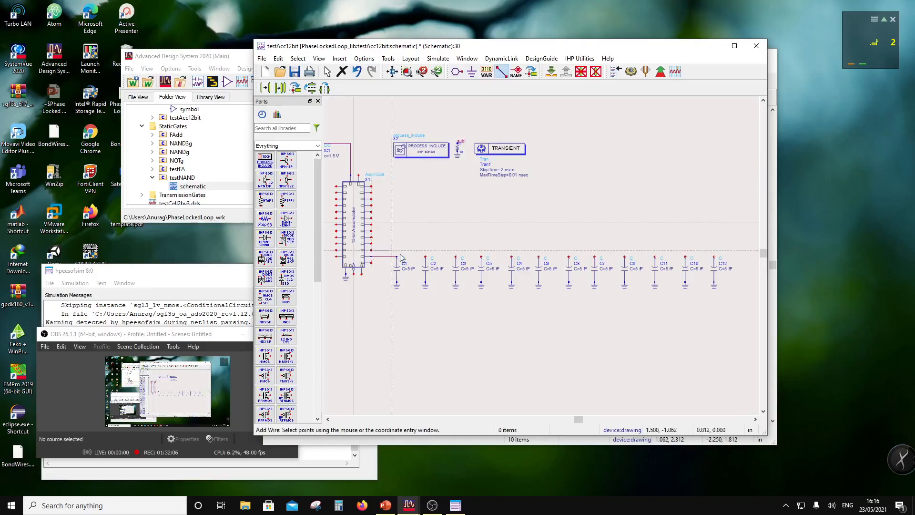
click(426, 256)
click(372, 244)
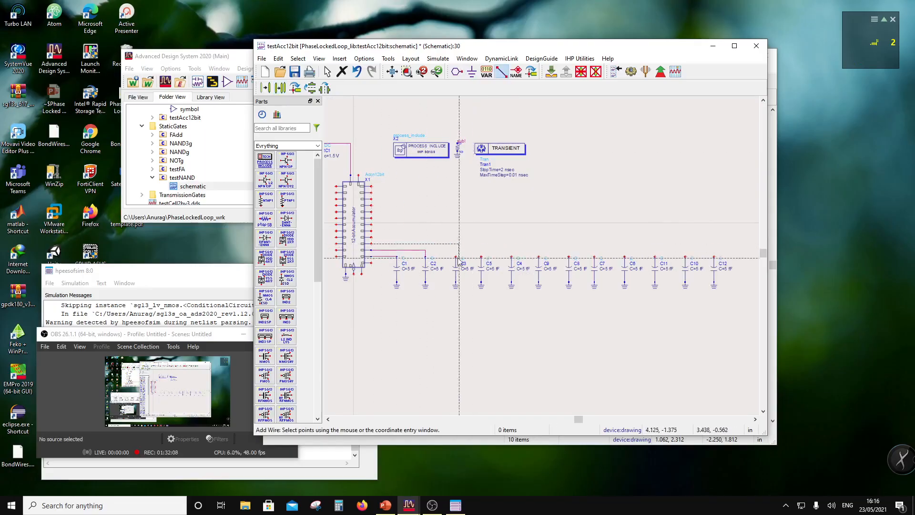
click(456, 256)
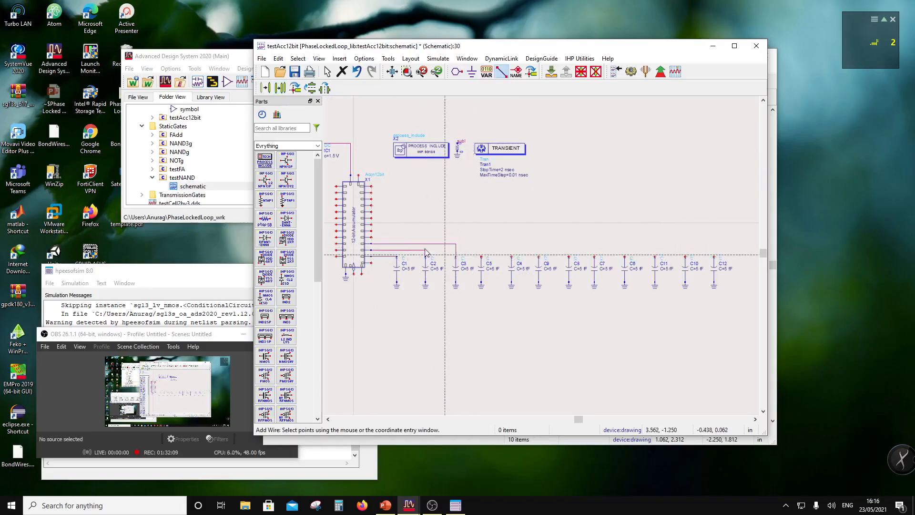
click(481, 256)
click(371, 231)
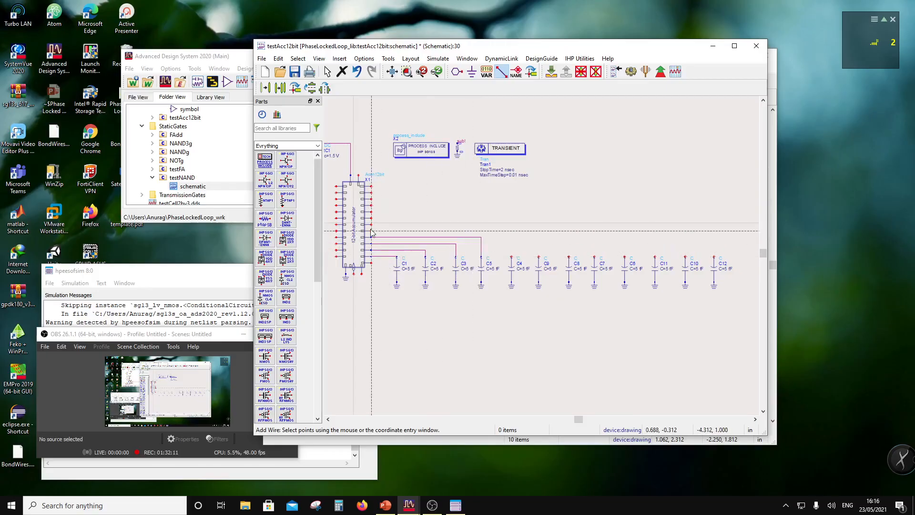
click(512, 256)
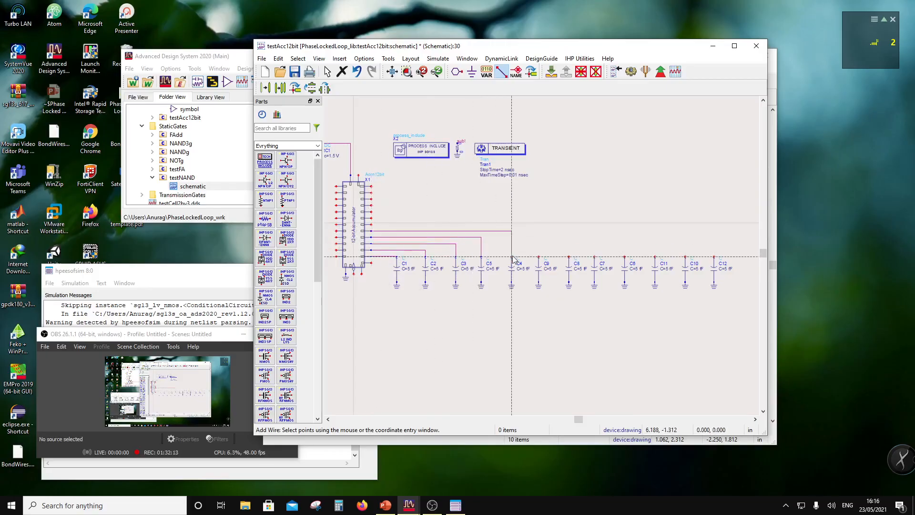
click(372, 224)
click(539, 246)
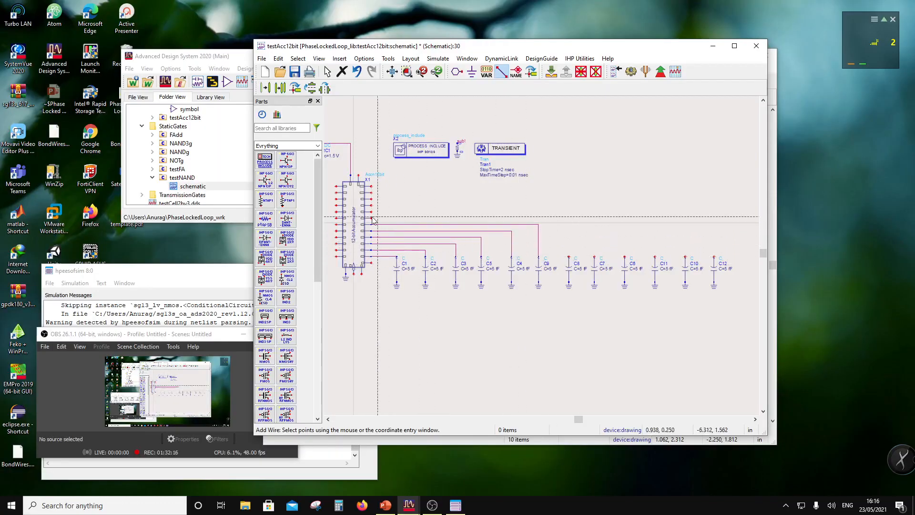
click(538, 256)
- Wire the next output pins to the top pins of C8, C7, C6, C11 and C10
click(372, 218)
click(569, 257)
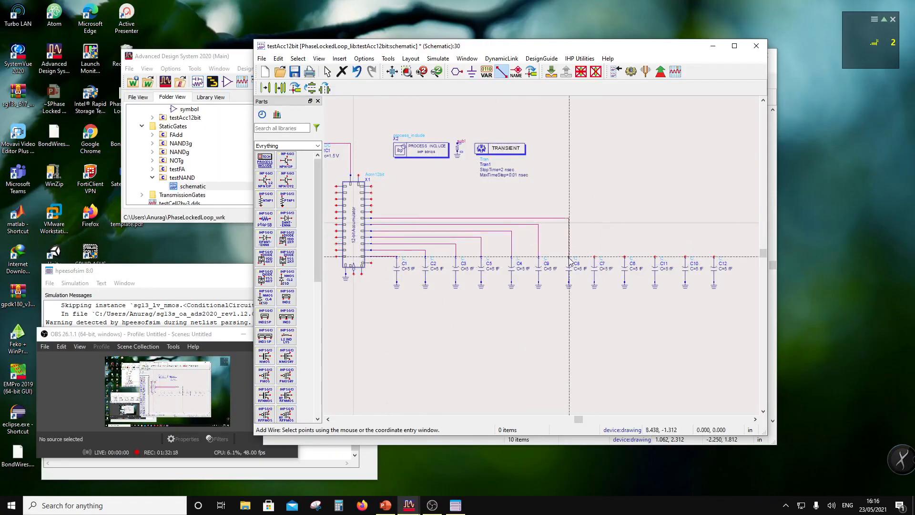
click(372, 213)
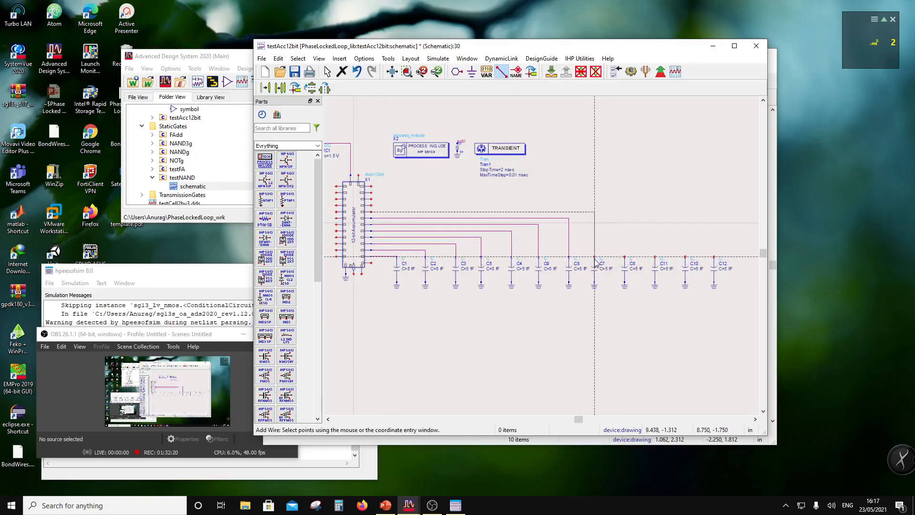
click(594, 257)
click(372, 207)
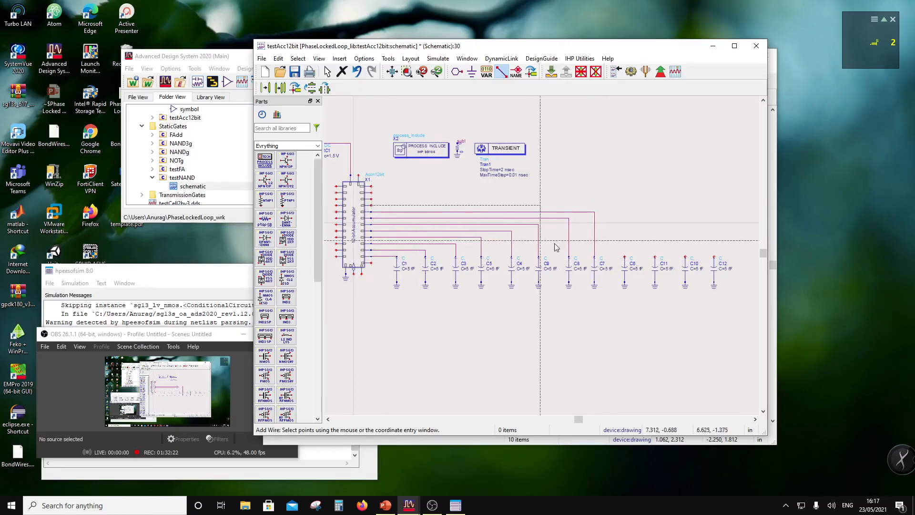
click(624, 257)
click(371, 199)
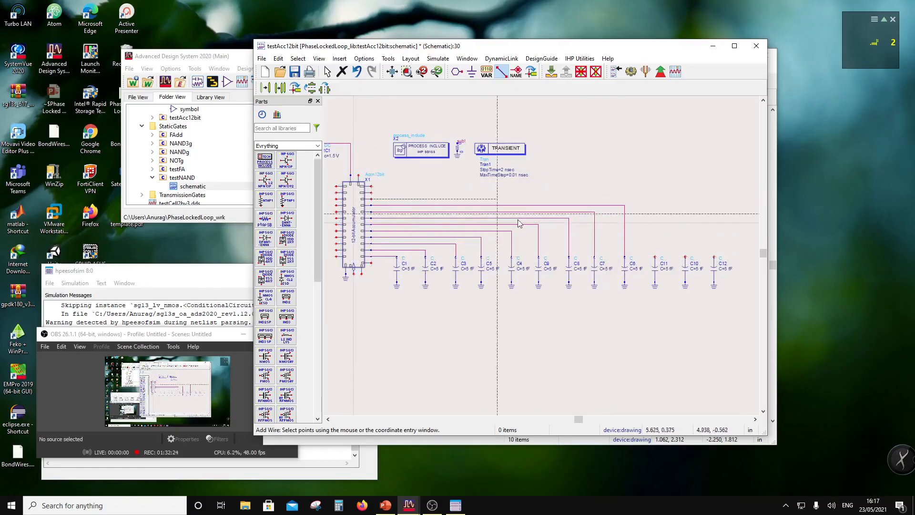
click(655, 258)
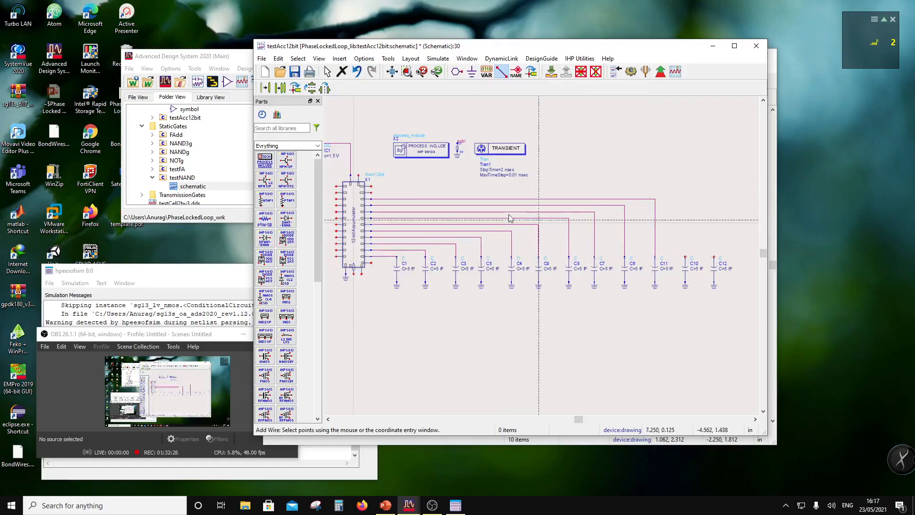
click(372, 193)
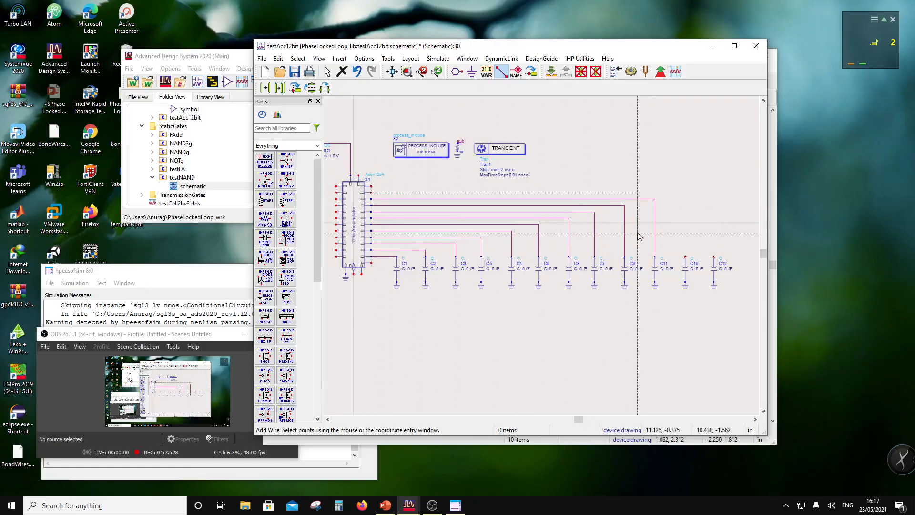
click(685, 258)
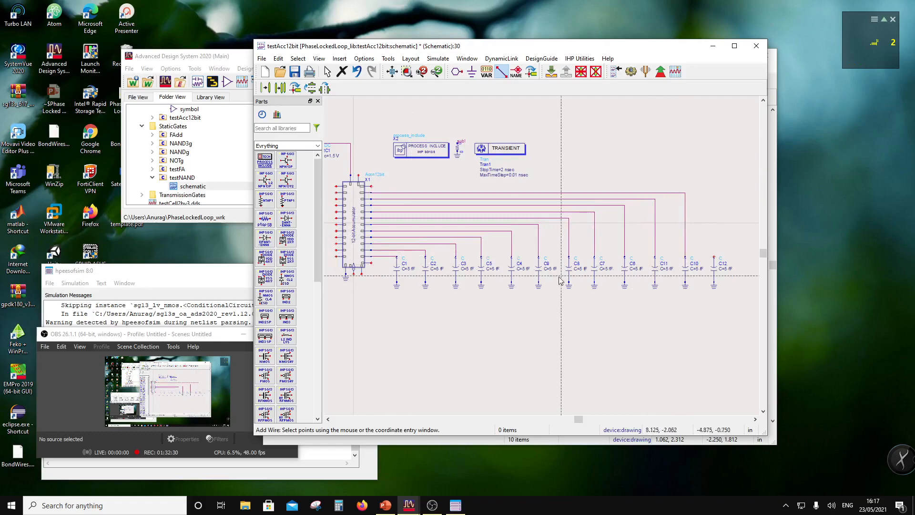
- Wire the remaining accumulator output to C12's top pin and check the finished layout
key(Escape)
scroll(420, 279, up, 2)
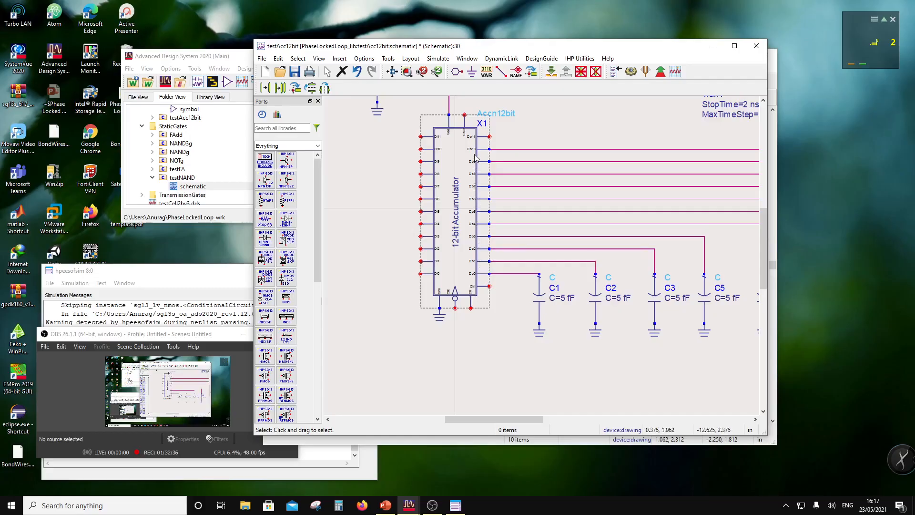
scroll(464, 304, down, 1)
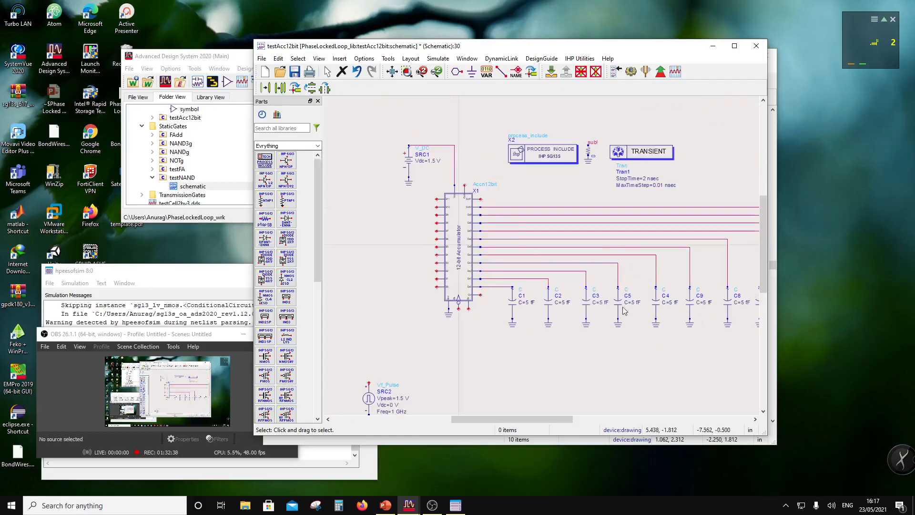
scroll(572, 293, down, 2)
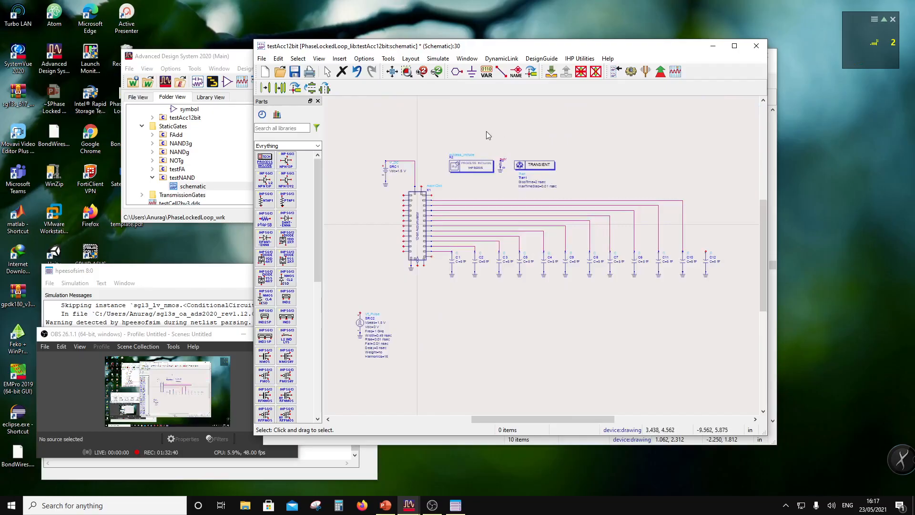
click(502, 73)
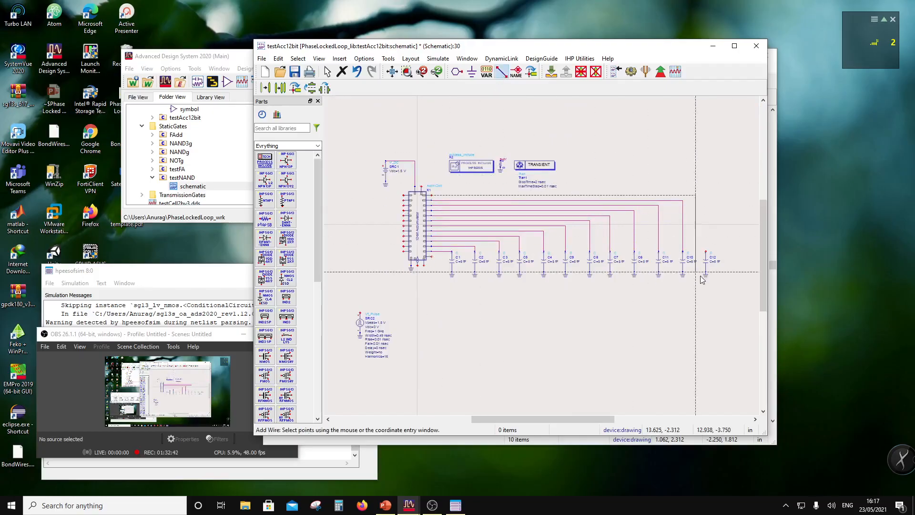
click(705, 254)
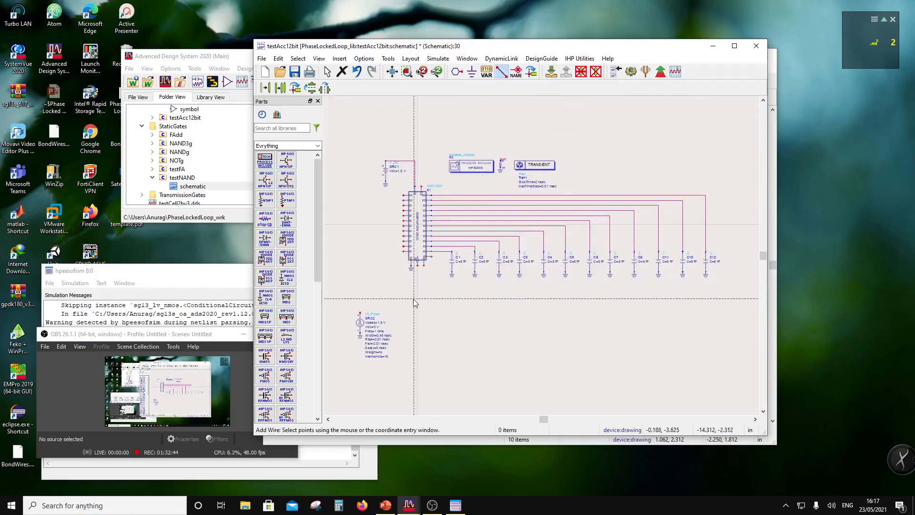
key(Escape)
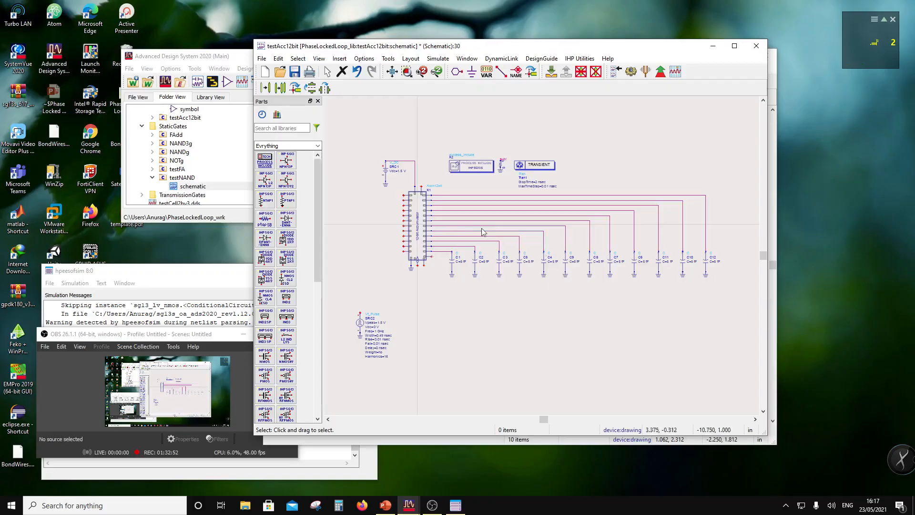
scroll(483, 232, up, 2)
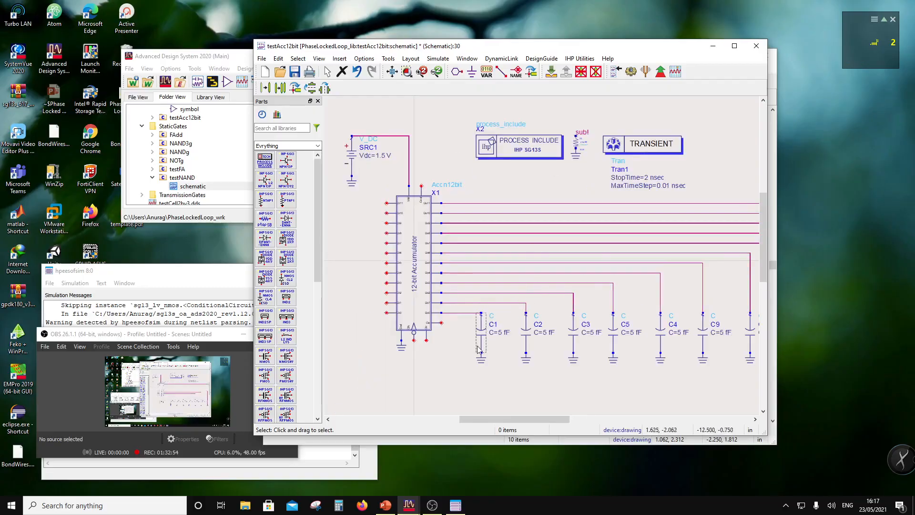
scroll(478, 349, up, 1)
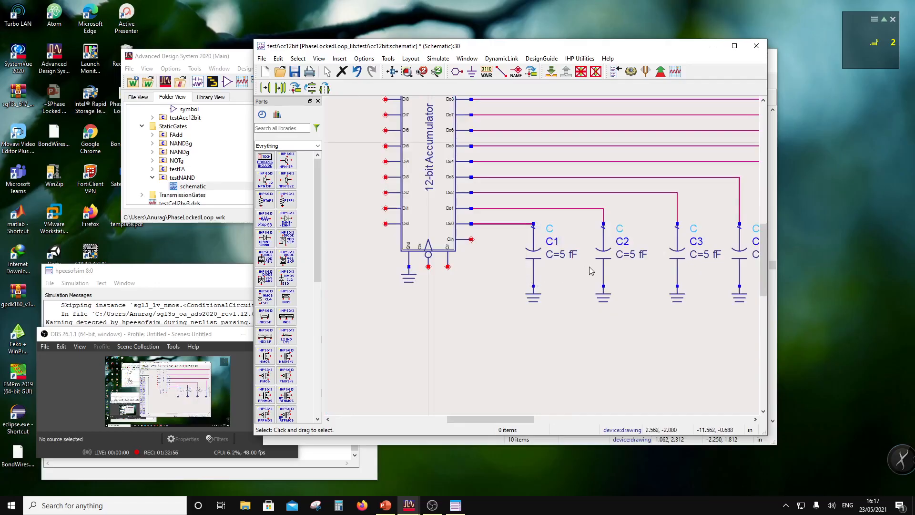
scroll(591, 270, down, 2)
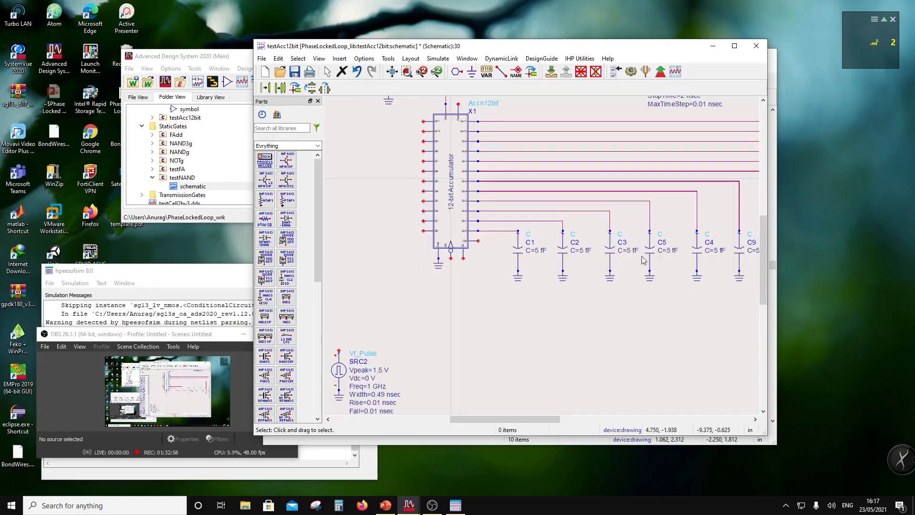
scroll(620, 260, down, 1)
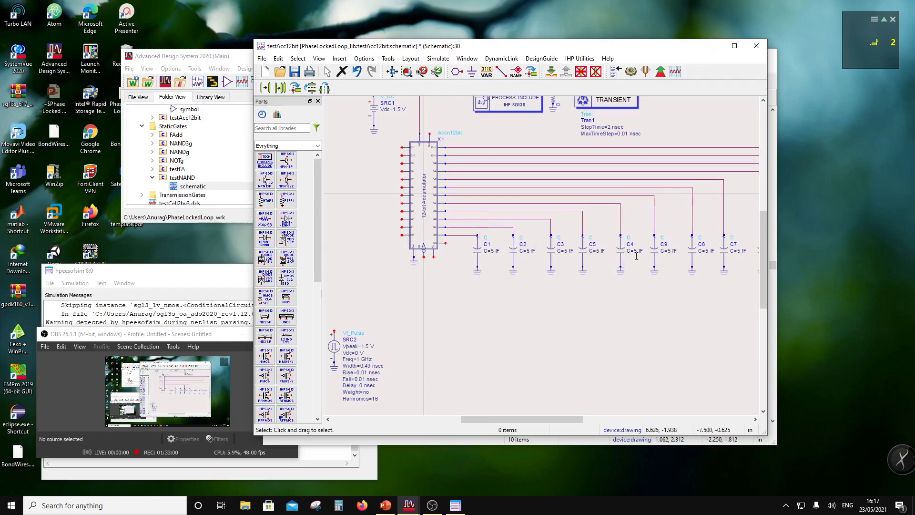
scroll(691, 260, down, 1)
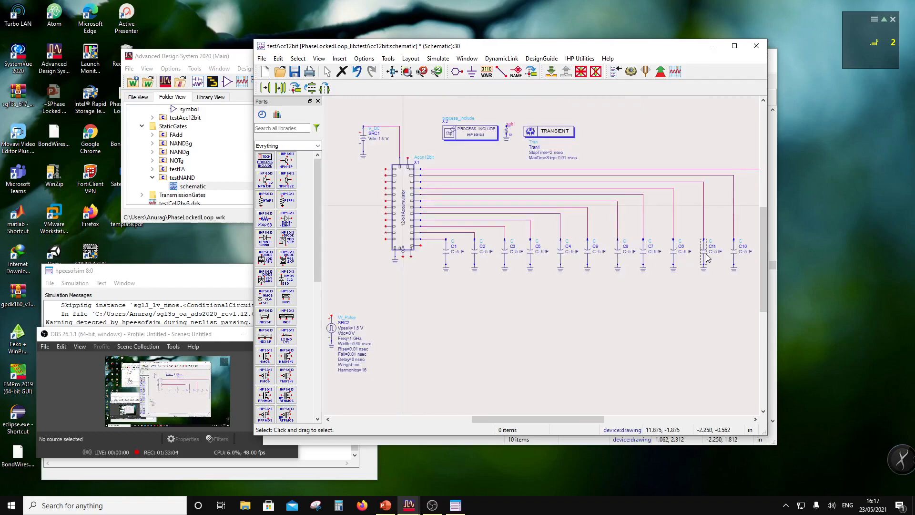
scroll(728, 260, down, 1)
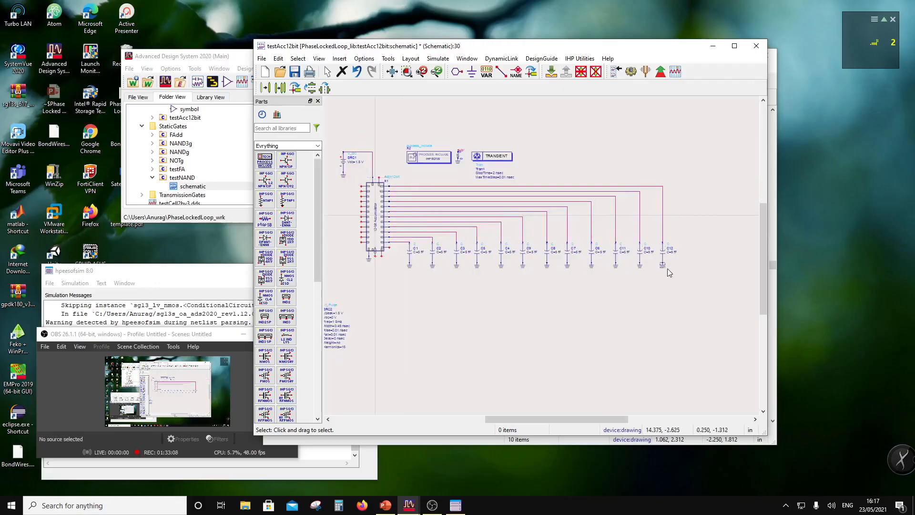
- Copy C12 with its ground as C13 and wire it to the accumulator's top output pin
drag(668, 269, 647, 229)
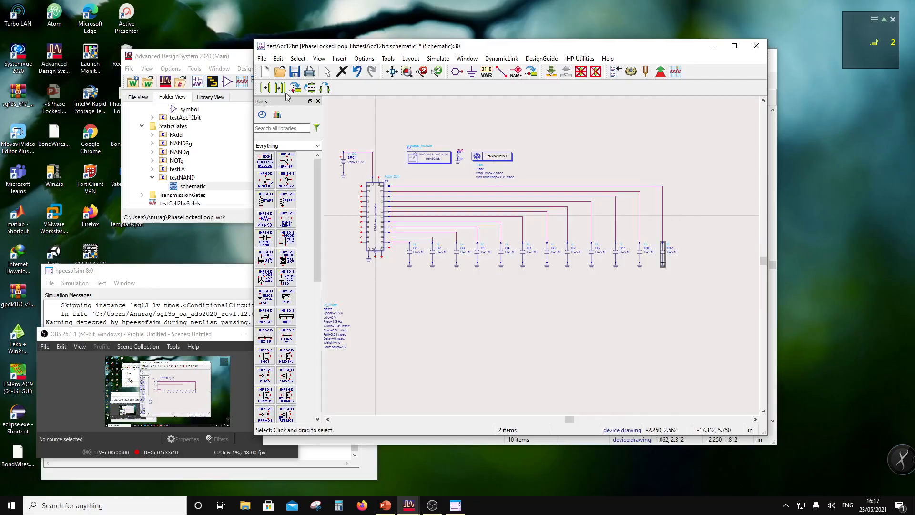
key(ctrl+c)
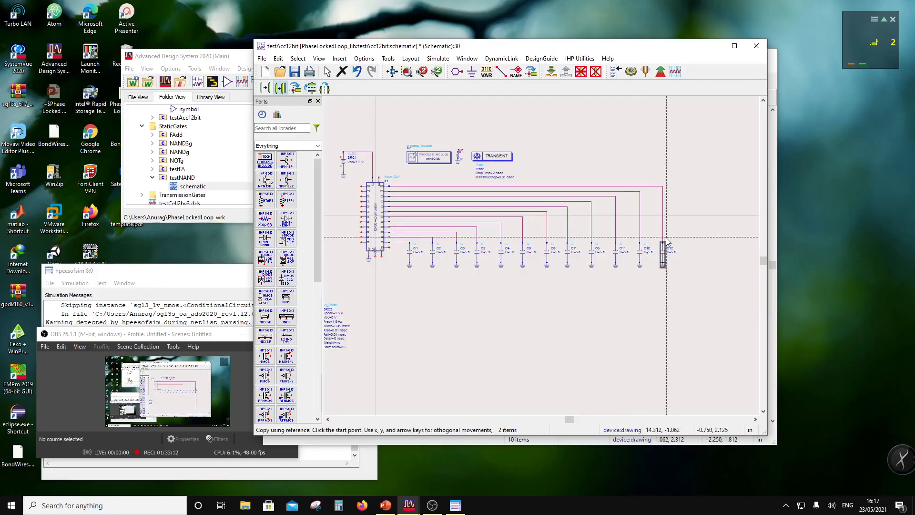
click(682, 246)
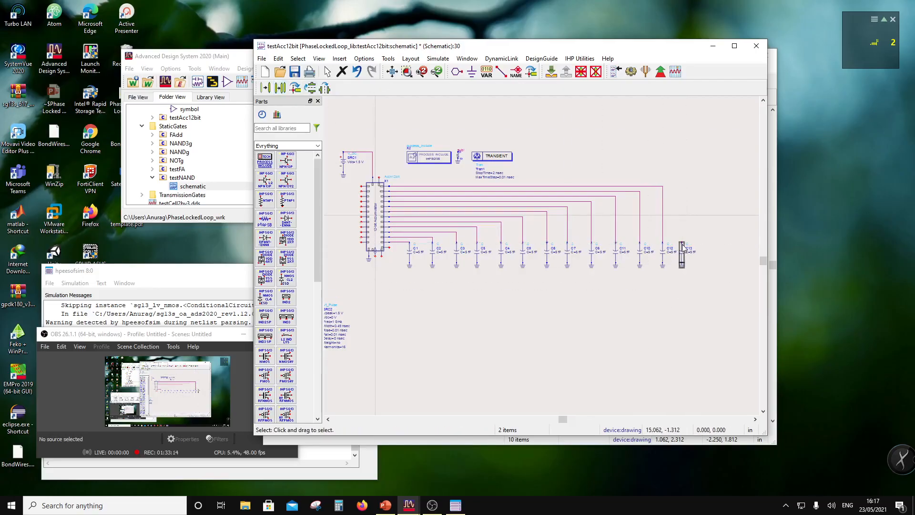
click(503, 74)
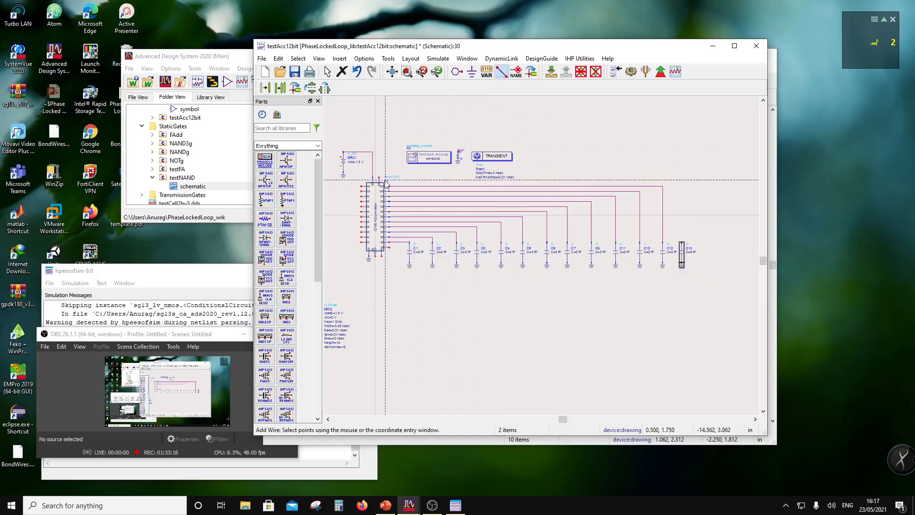
click(682, 242)
key(Escape)
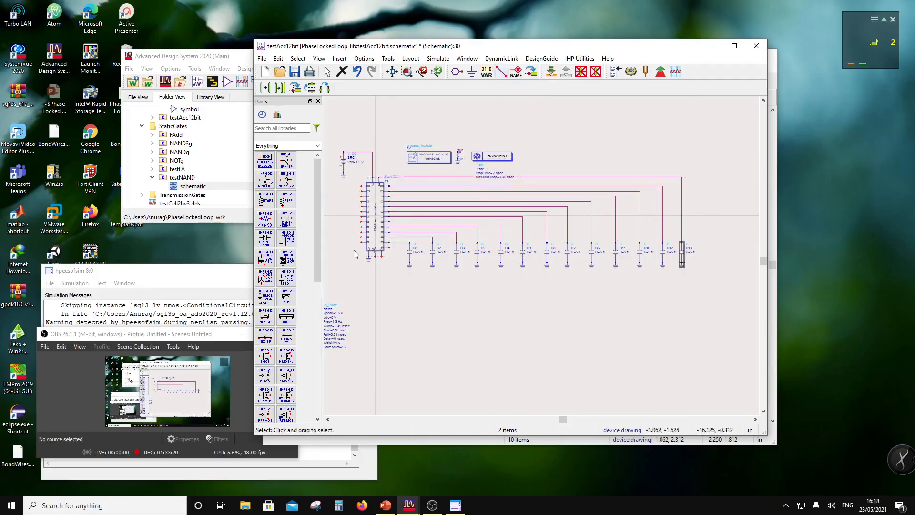
scroll(362, 249, up, 2)
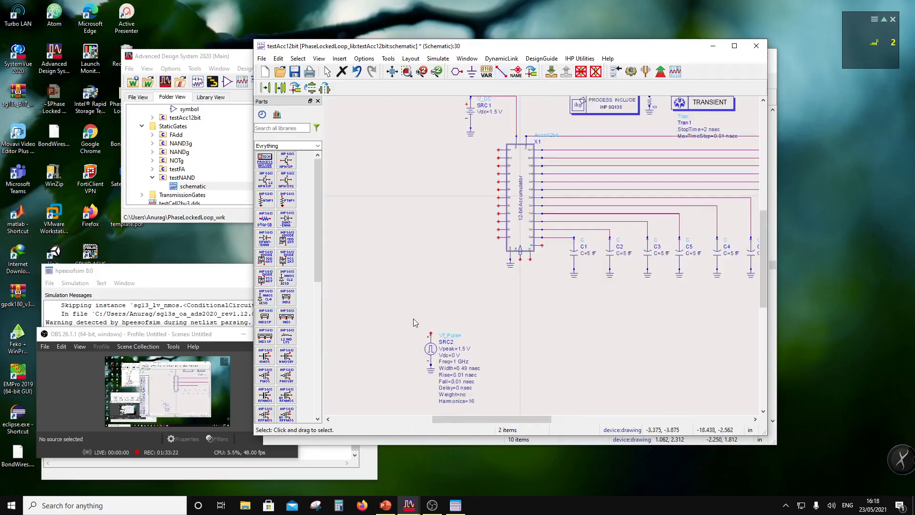
- Move SRC2 up, copy SRC1 into sources SRC3 and SRC4, and edit SRC4's Vdc to 0 V
drag(413, 319, 447, 389)
drag(431, 351, 521, 326)
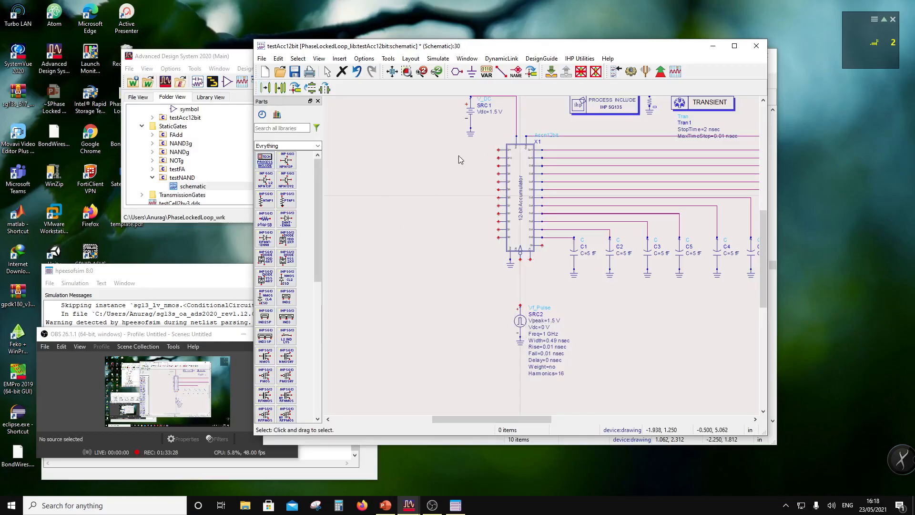
drag(438, 146, 473, 123)
key(ctrl+c)
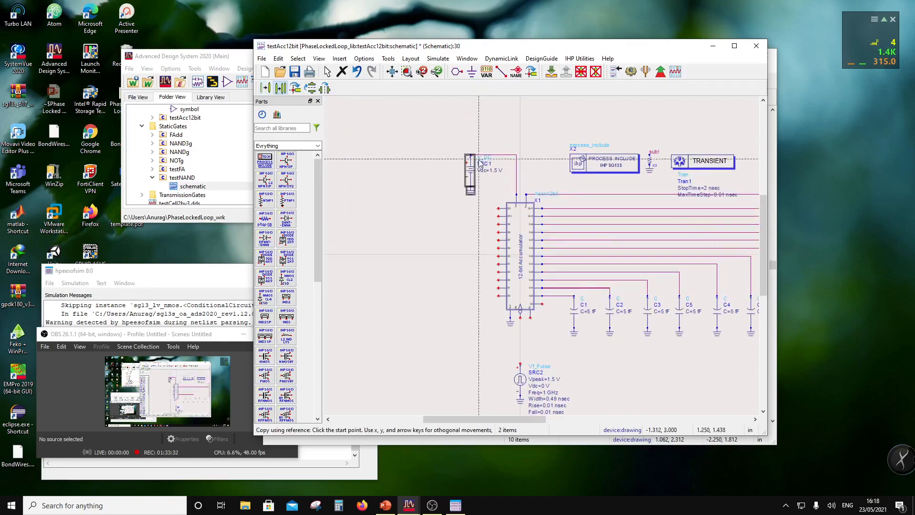
click(427, 367)
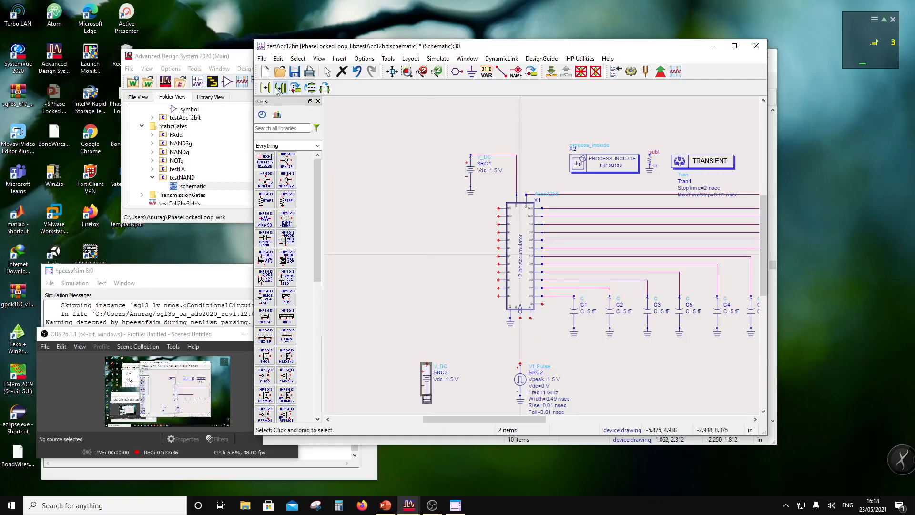
key(ctrl+c)
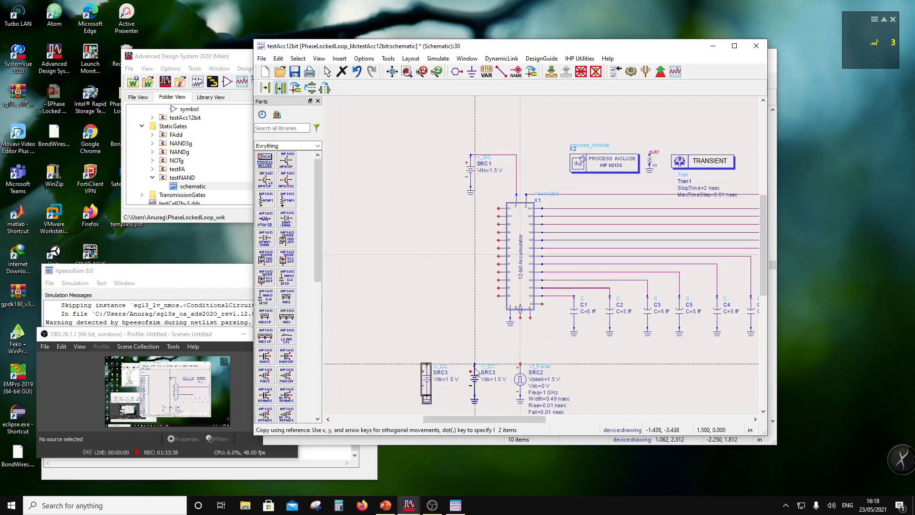
click(476, 371)
click(496, 381)
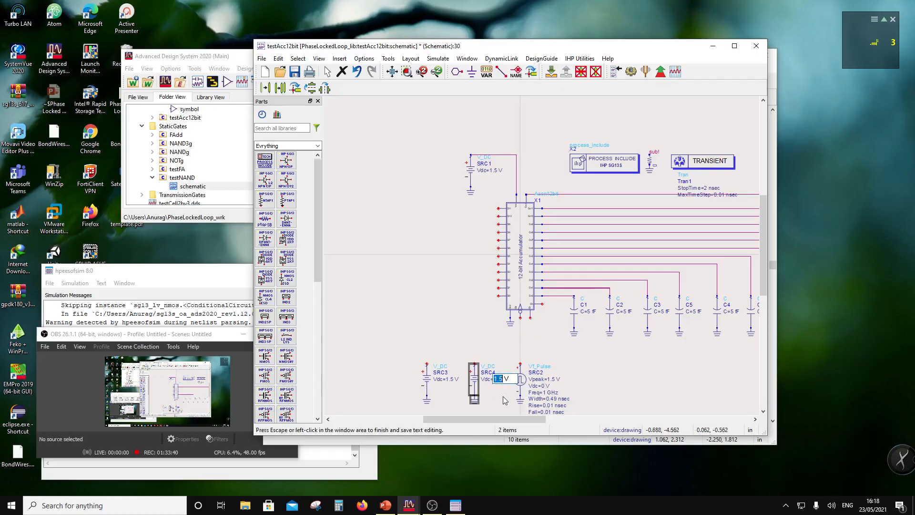
- Set SRC4 to 0 V, then label SRC3's top node O and SRC4's top node Z
text(0)
click(458, 338)
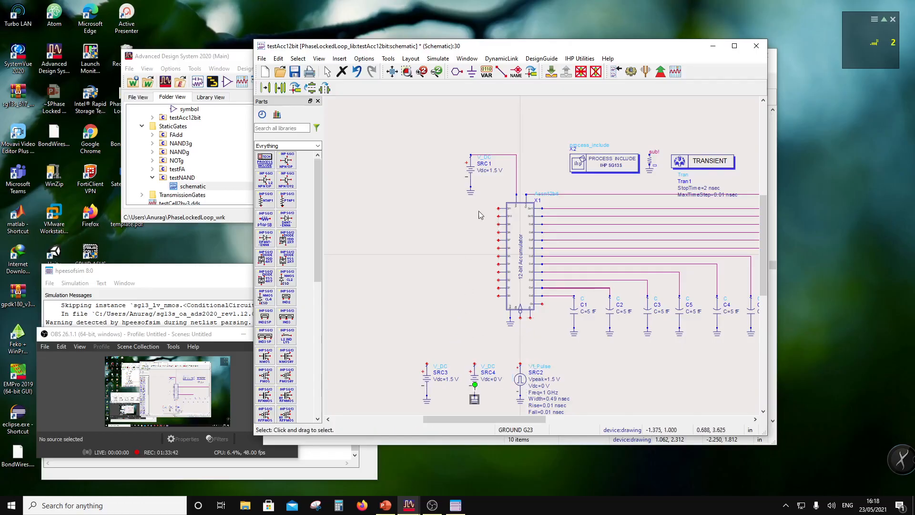
click(516, 73)
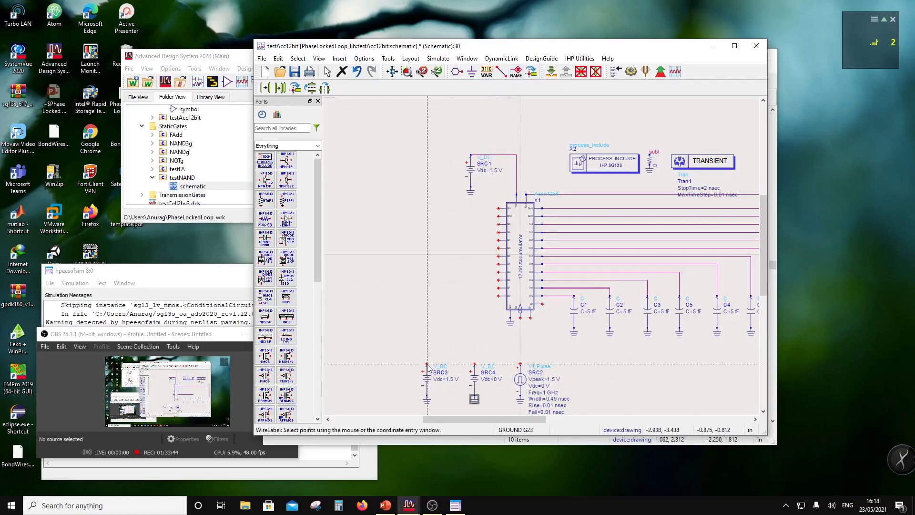
click(427, 363)
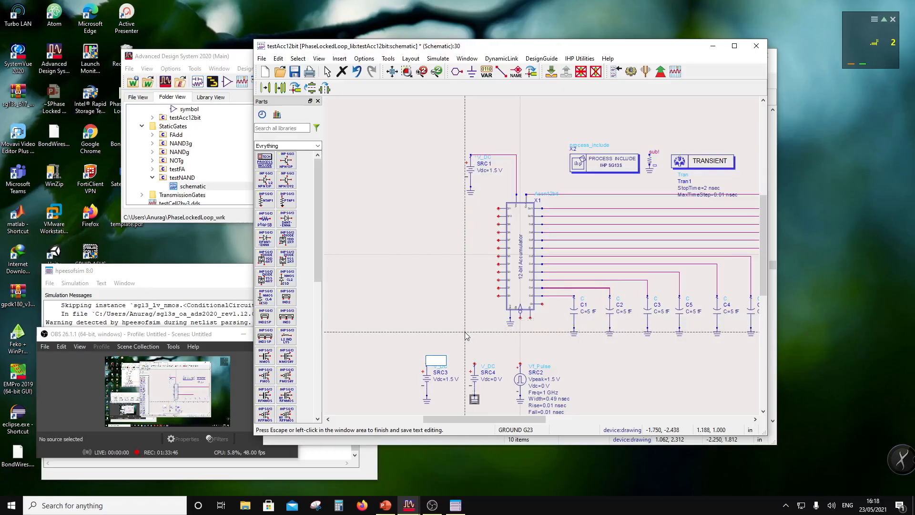
text(0)
key(Return)
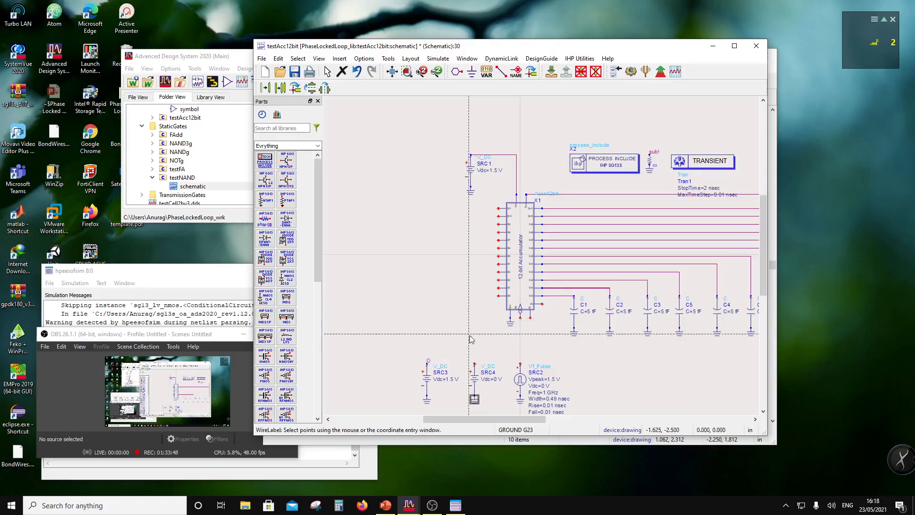
click(474, 364)
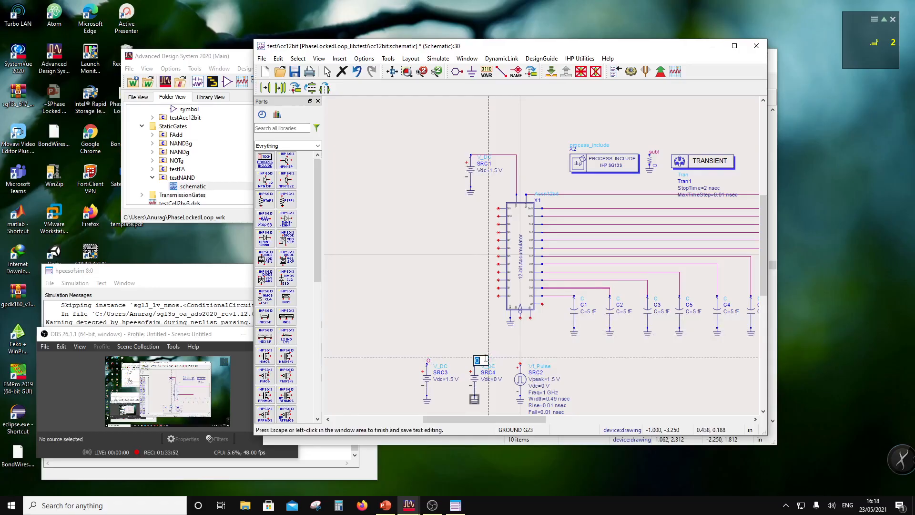
text(Z)
key(Return)
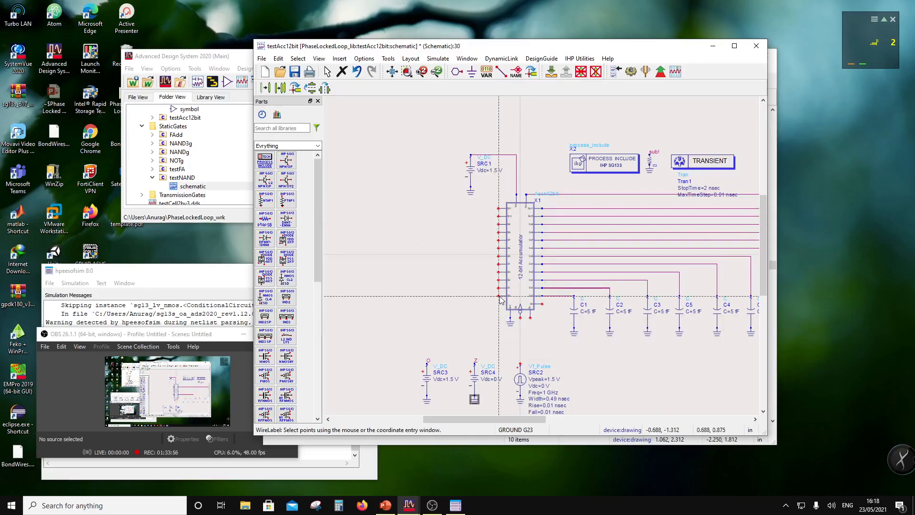
scroll(501, 300, up, 2)
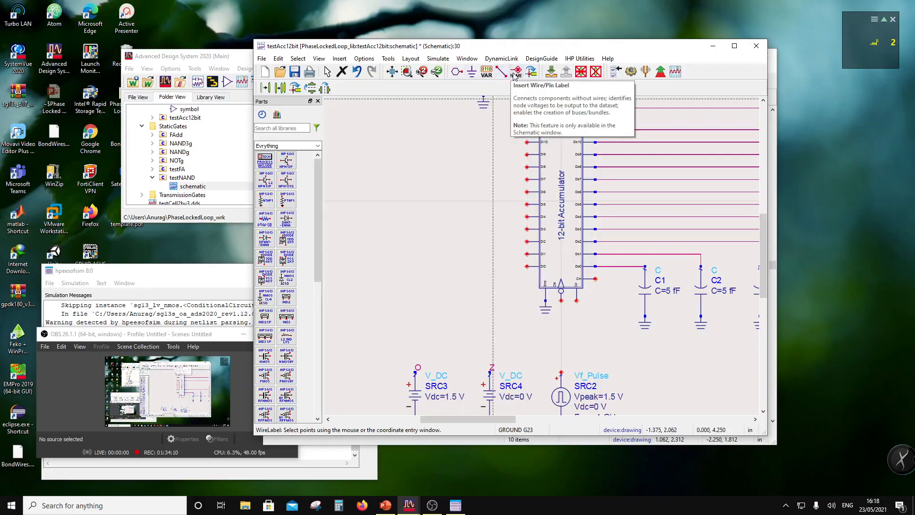
- Put Z or O net labels on the accumulator inputs Di0 through Di4
click(528, 266)
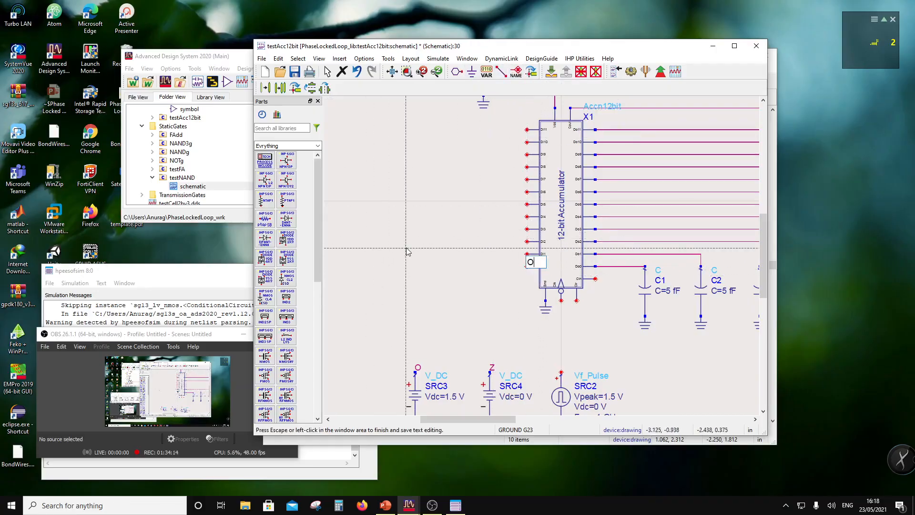
click(527, 254)
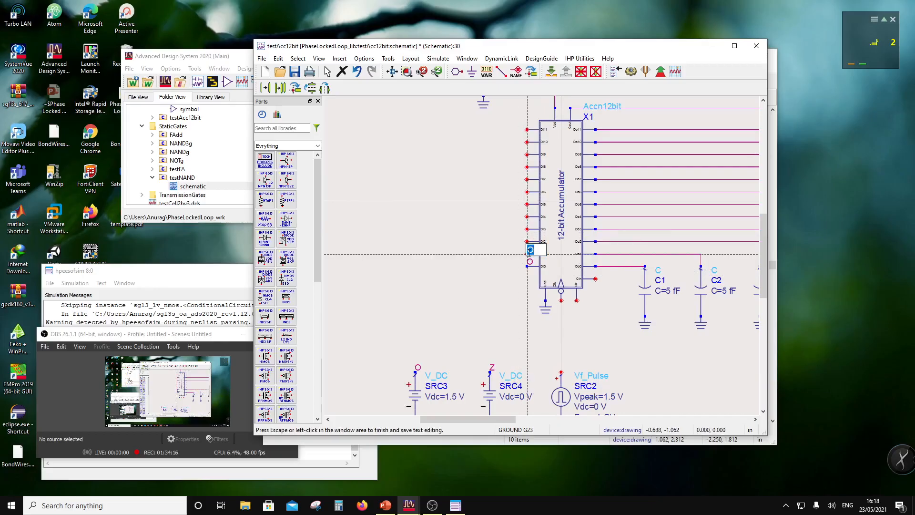
text(Z)
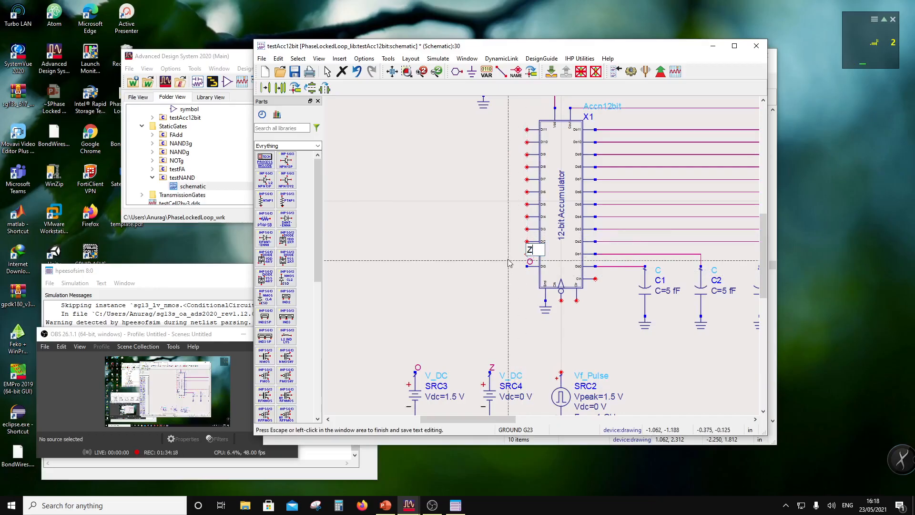
click(528, 245)
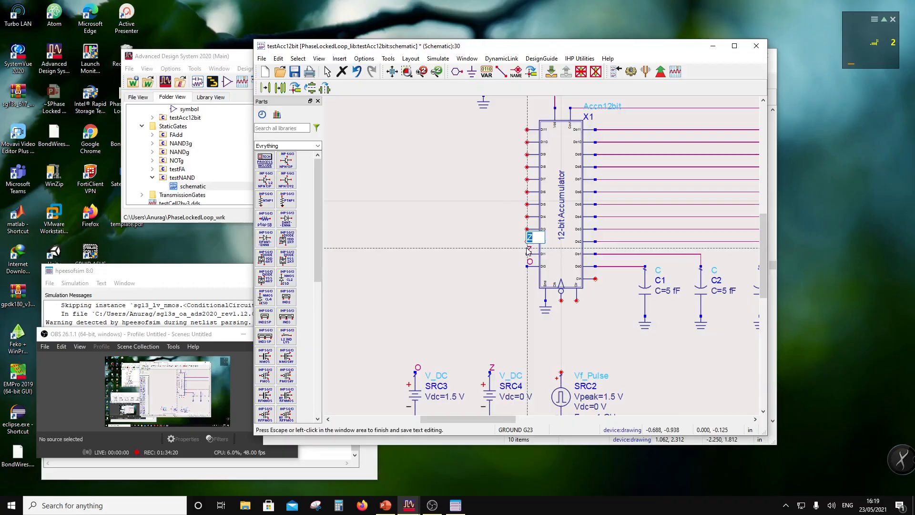
text(O)
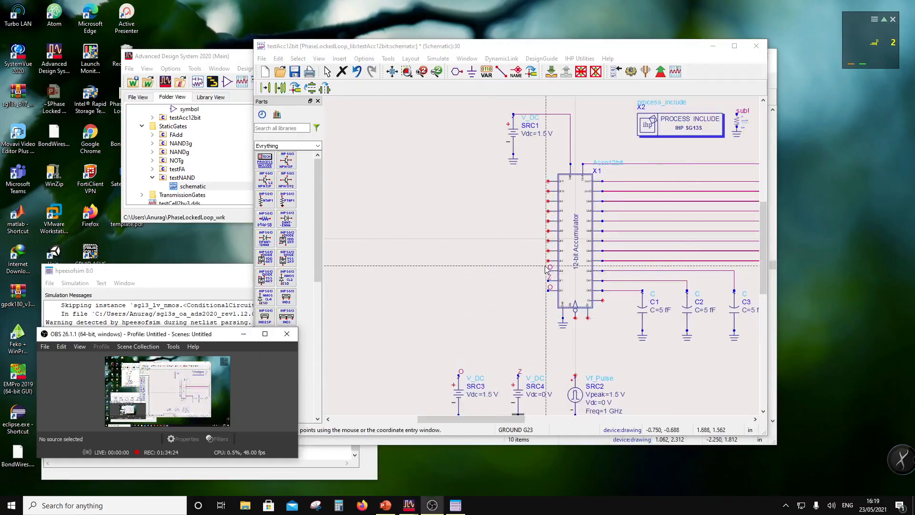
click(550, 263)
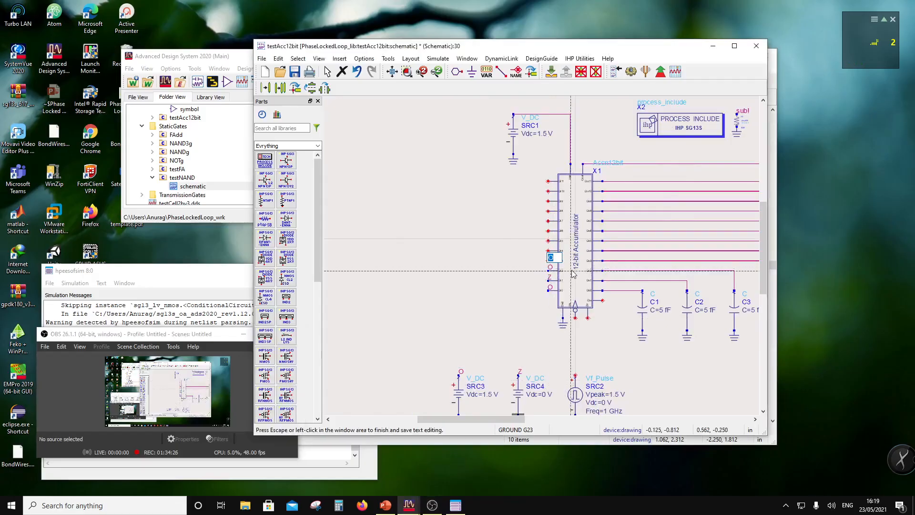
click(503, 300)
click(549, 250)
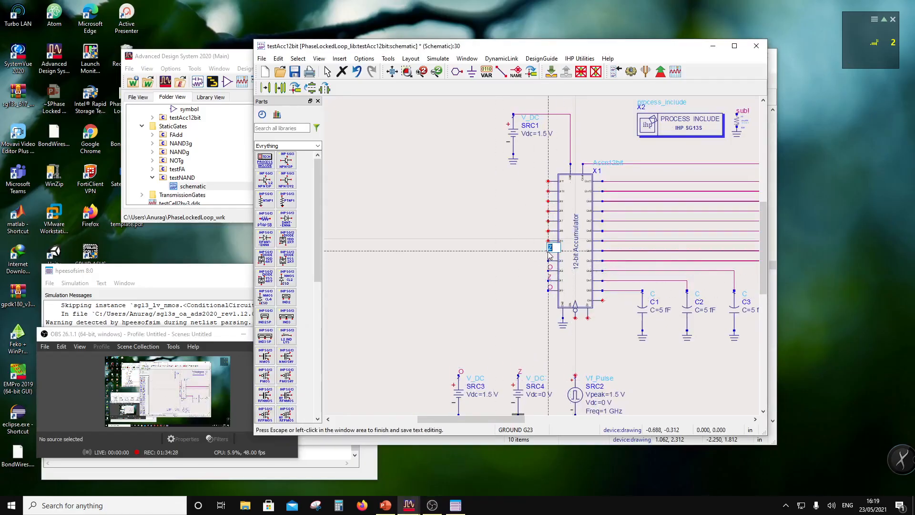
text(Z)
click(526, 255)
- Tie inputs Di5 through Di11 to the Z net with wire labels
click(548, 241)
click(504, 242)
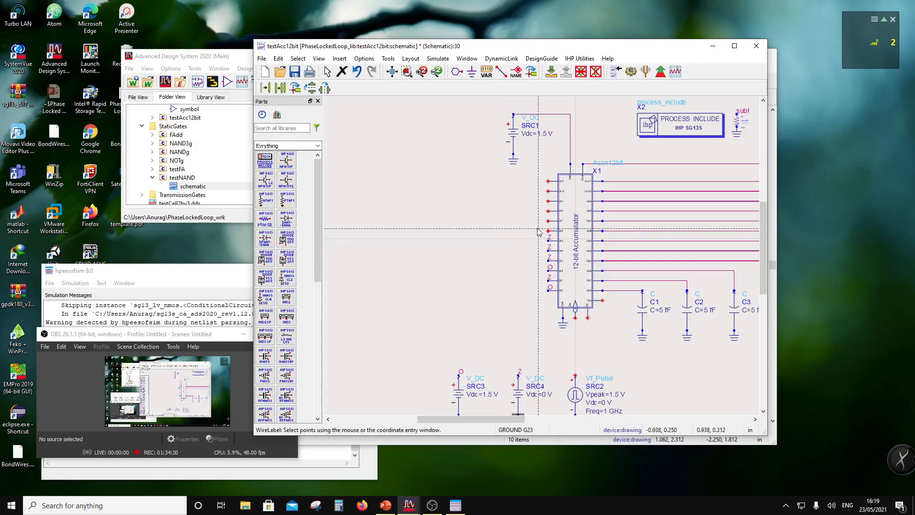
click(548, 231)
click(525, 231)
click(548, 221)
click(538, 214)
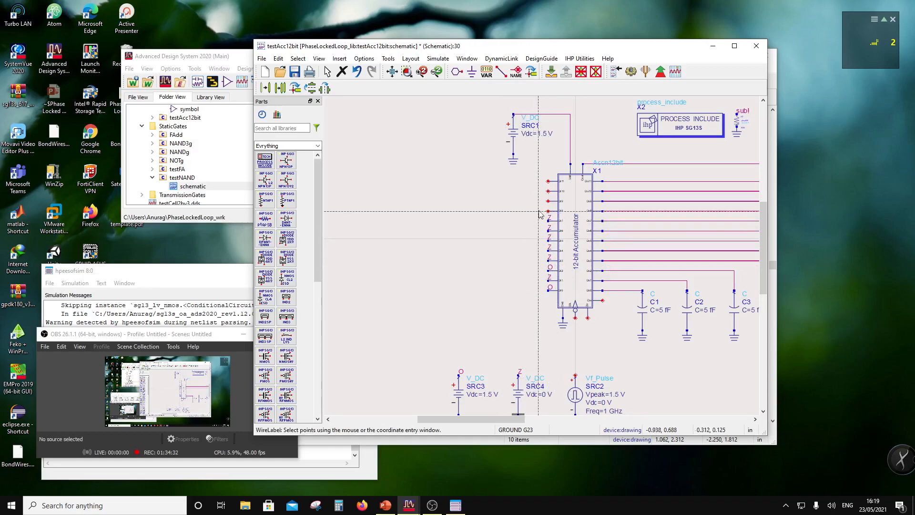
click(548, 211)
click(526, 216)
click(549, 201)
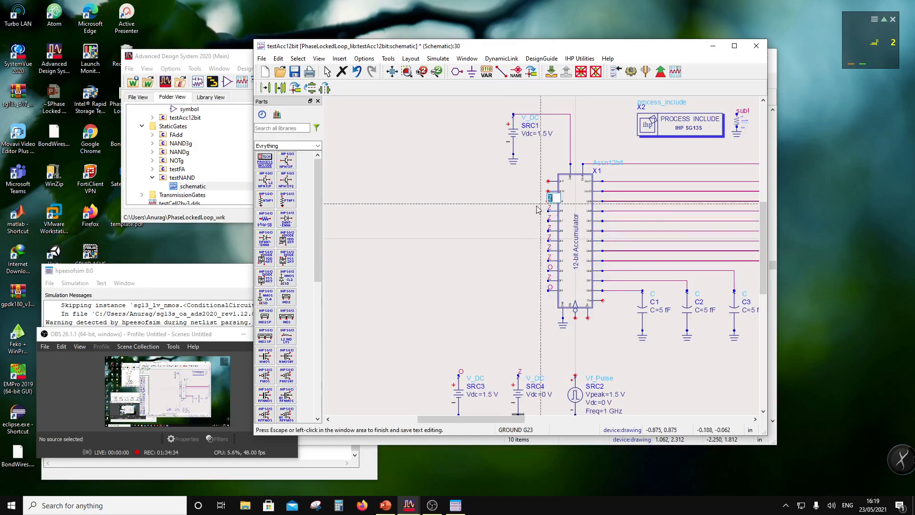
click(534, 203)
click(548, 191)
click(516, 204)
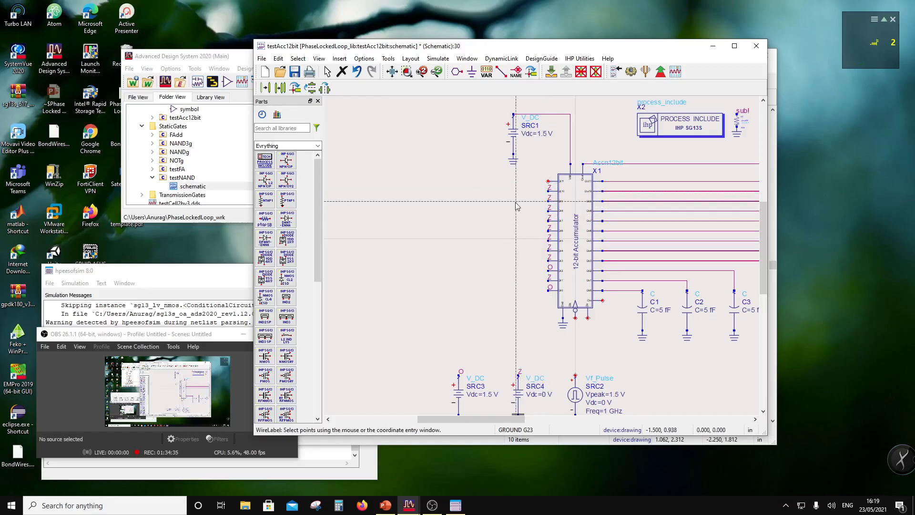
click(549, 182)
click(504, 286)
key(Escape)
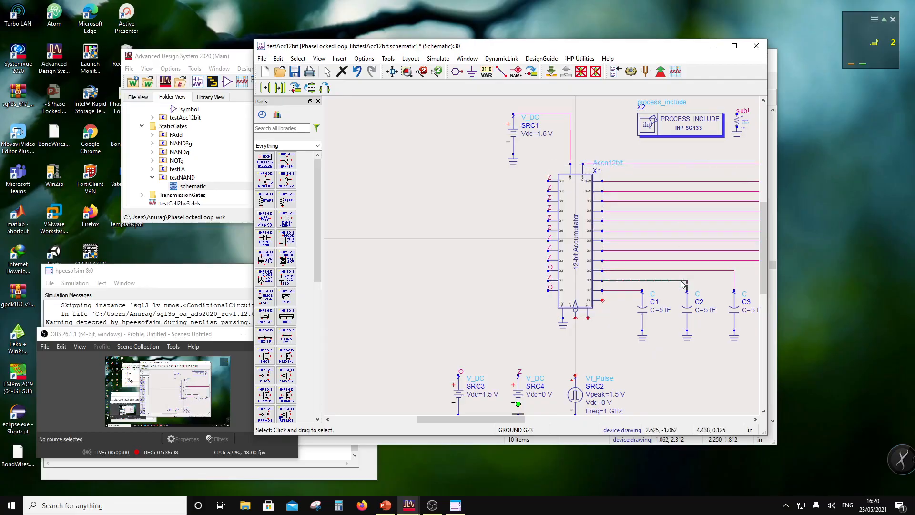
- Place a Z net label on the accumulator's Cin carry-in pin
scroll(603, 267, down, 1)
scroll(592, 273, up, 1)
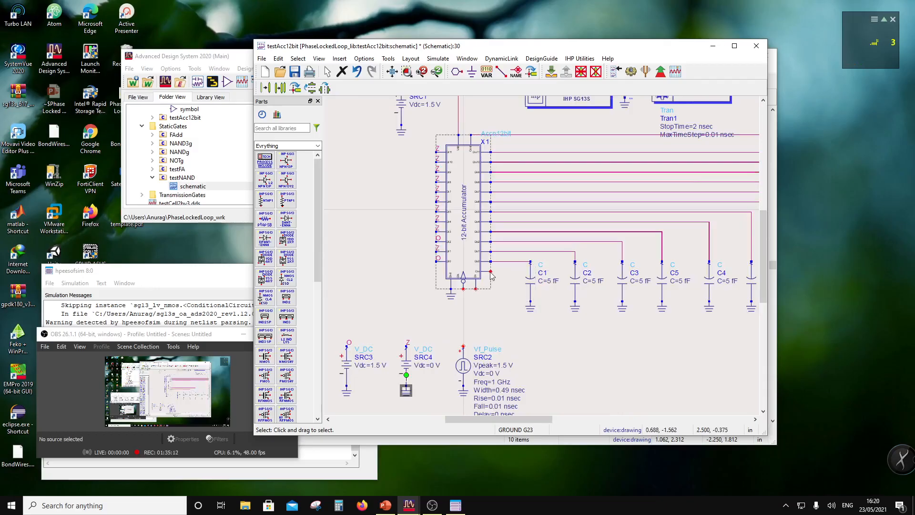
scroll(528, 263, up, 1)
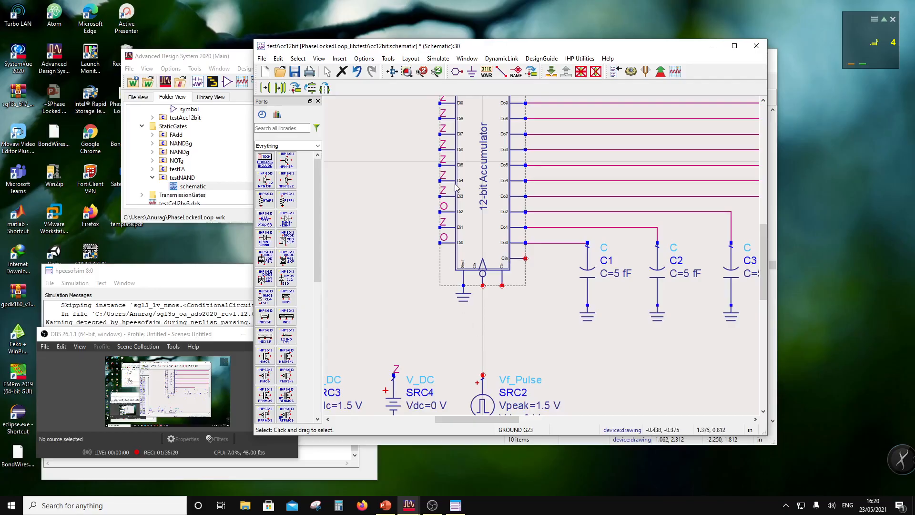
click(514, 76)
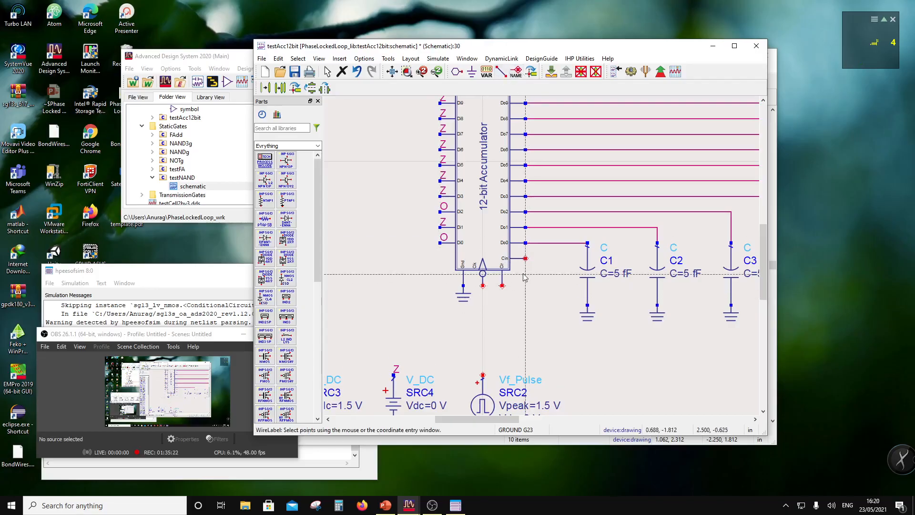
click(526, 259)
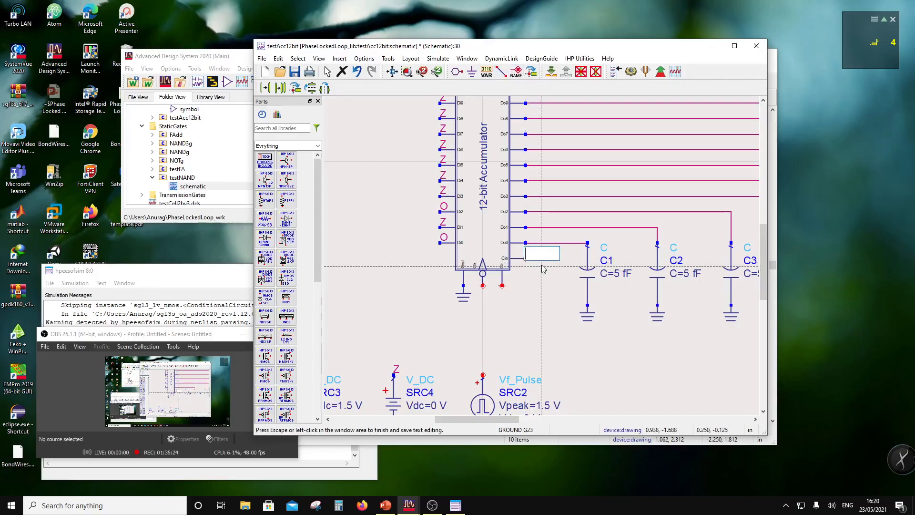
text(Z)
click(540, 299)
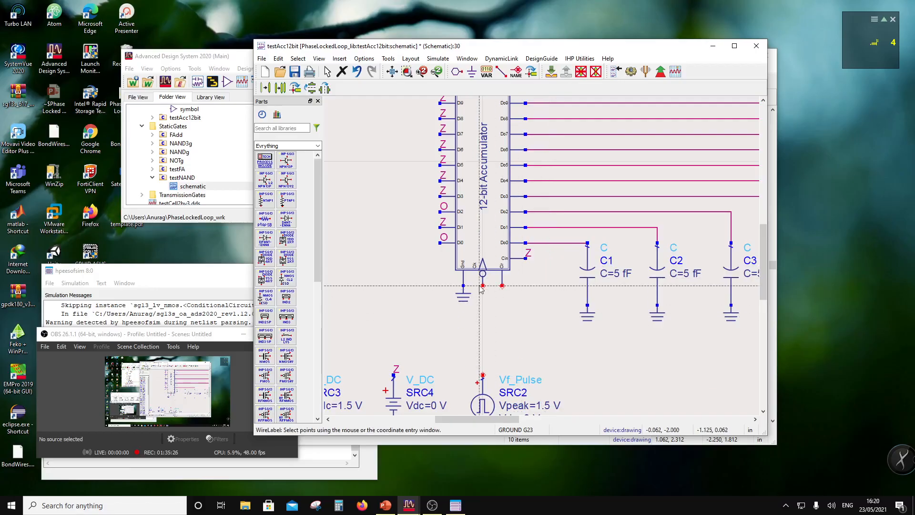
scroll(524, 281, down, 1)
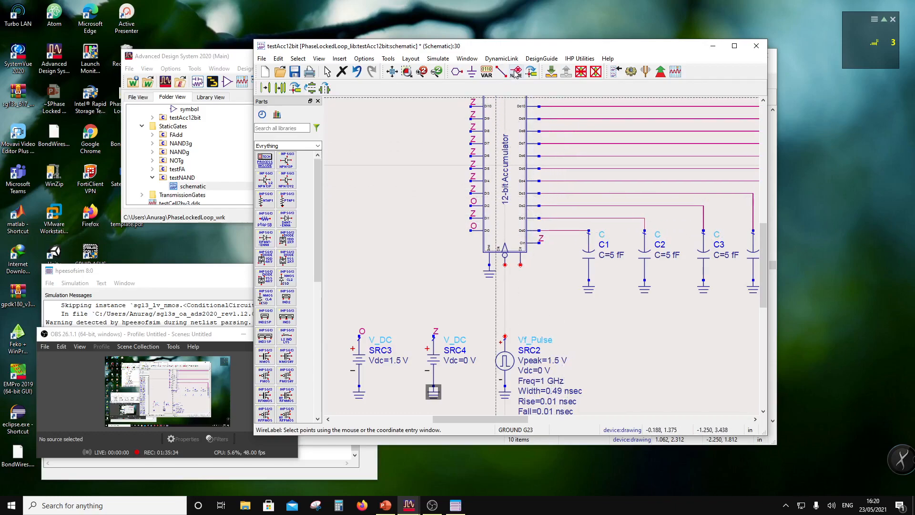
- Label the Do0–Do3 output wires D0, D1, D2 and D3
click(563, 229)
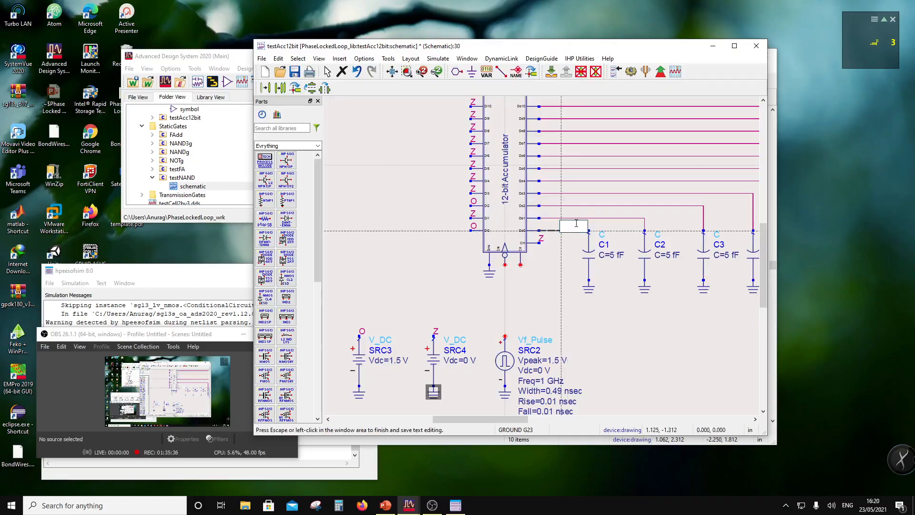
text(D0)
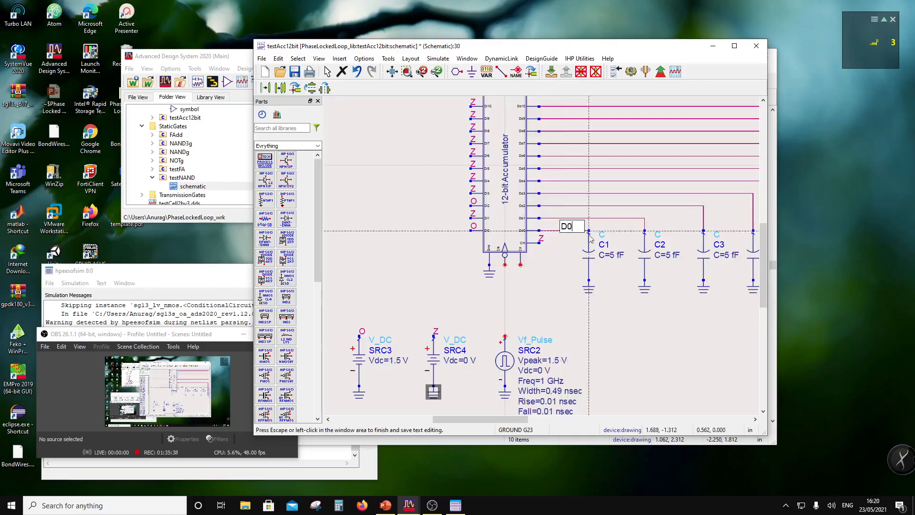
click(577, 223)
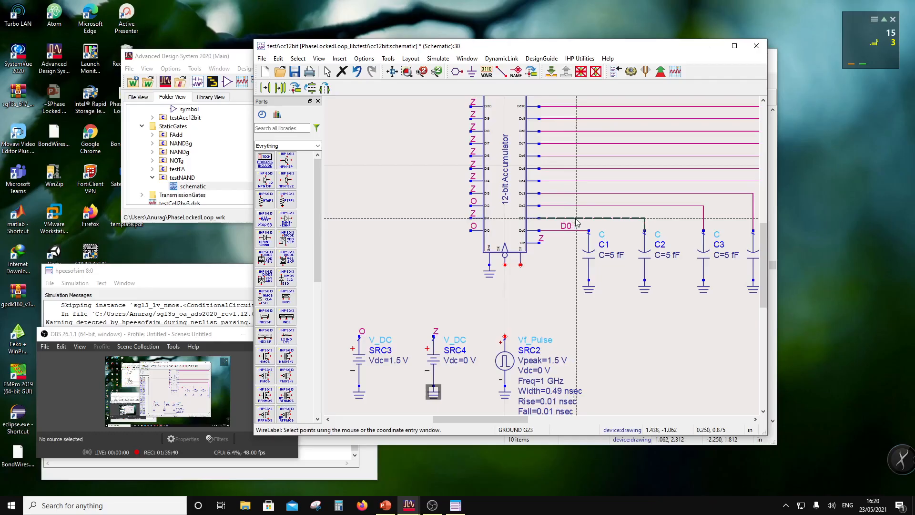
click(576, 218)
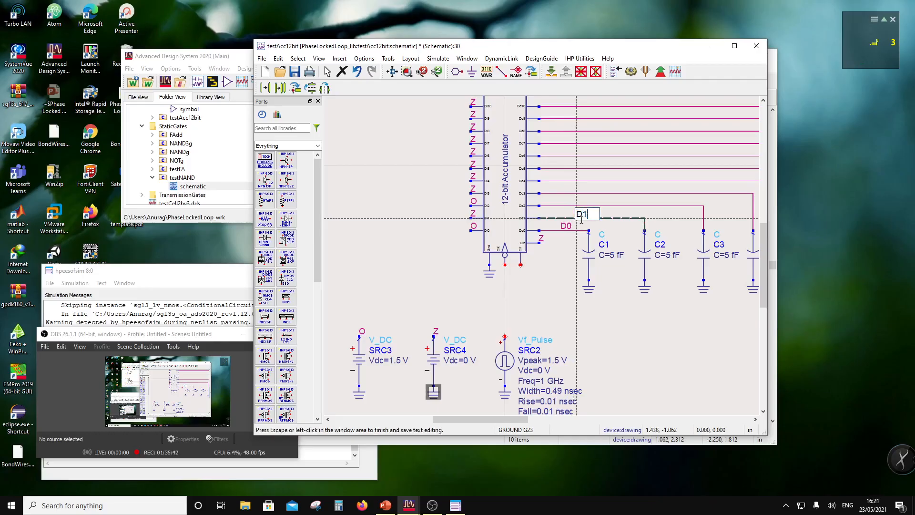
click(581, 219)
click(592, 206)
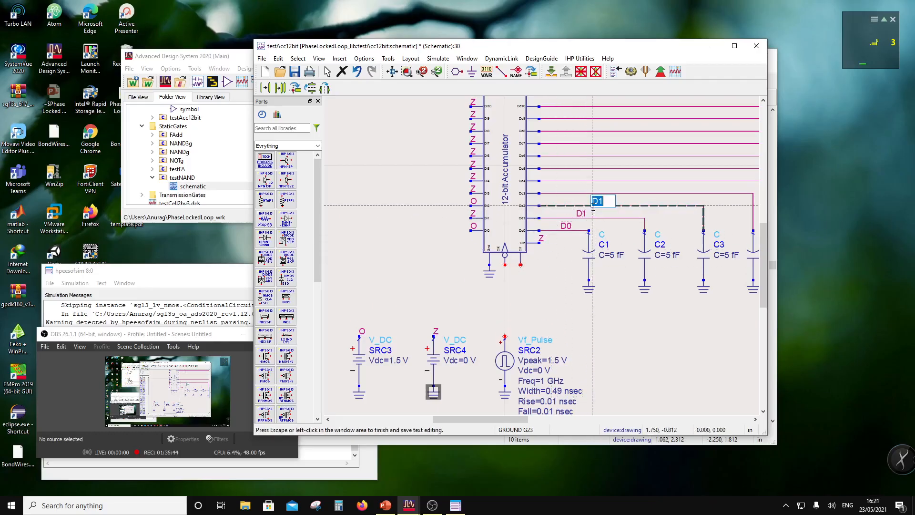
drag(599, 201, 604, 203)
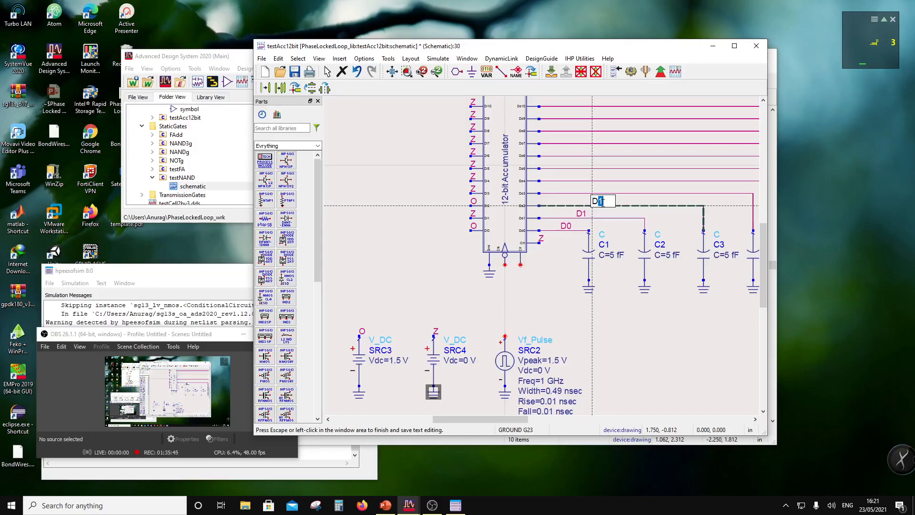
text(2)
click(608, 193)
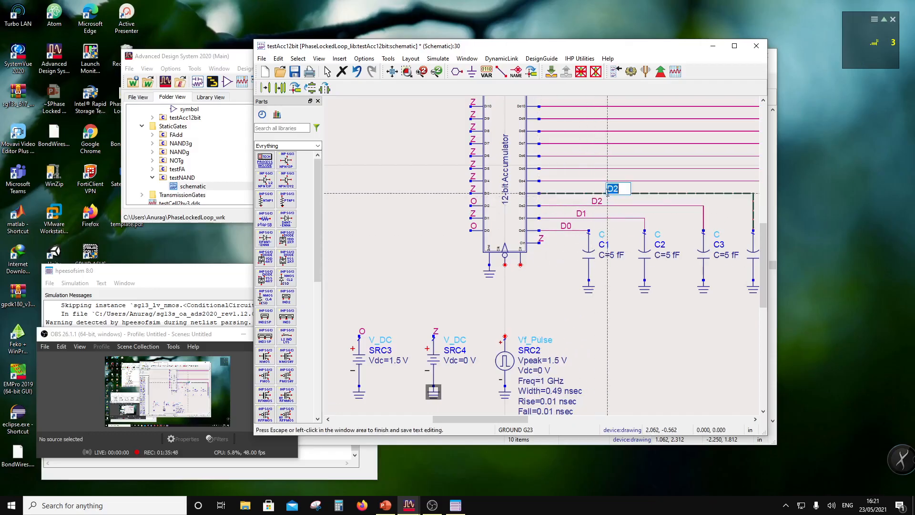
drag(613, 189, 621, 190)
text(3)
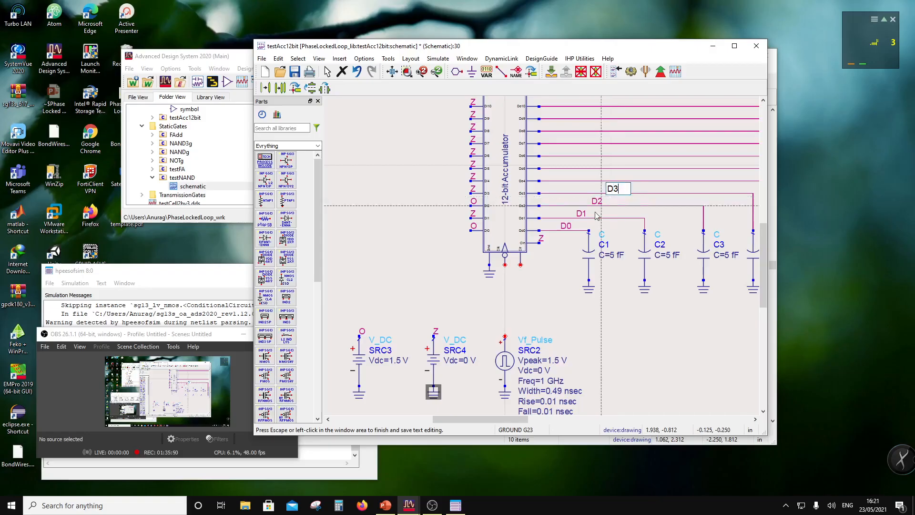
- Label the Do4–Do6 output wires D4, D5 and D6
click(632, 179)
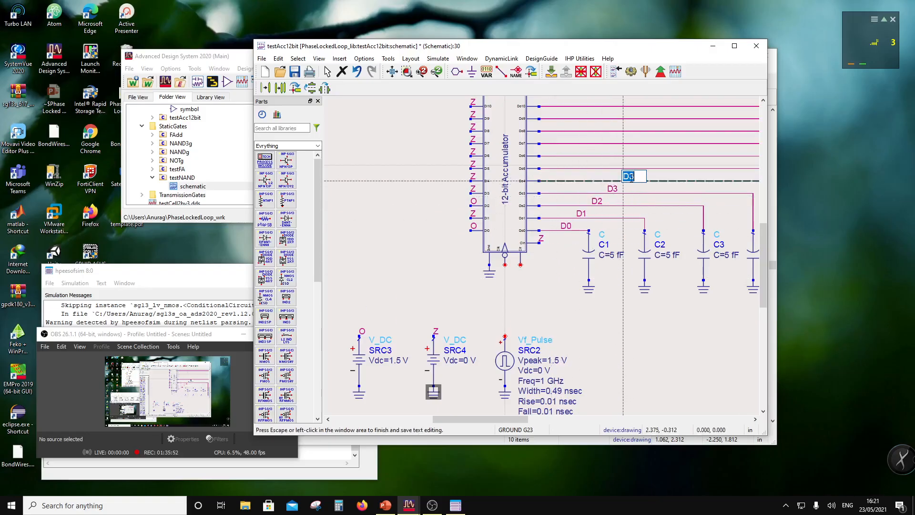
drag(628, 177, 635, 176)
text(4)
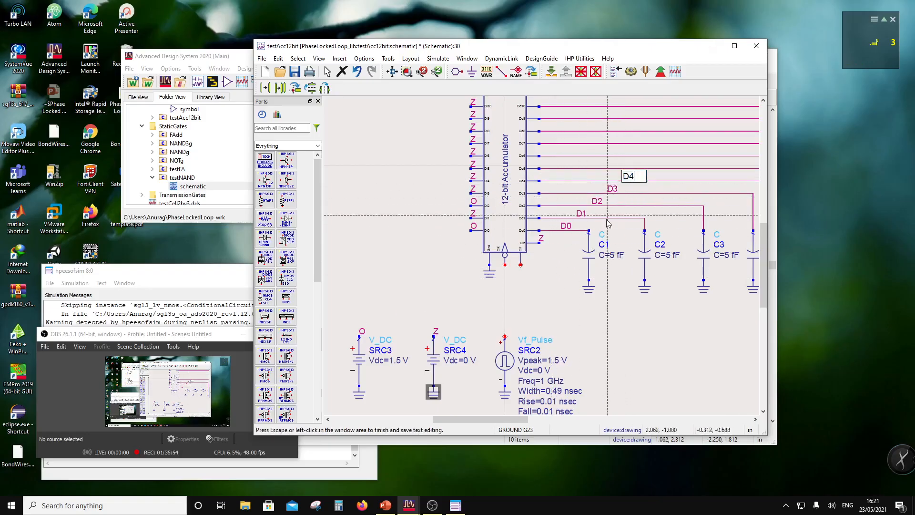
key(Escape)
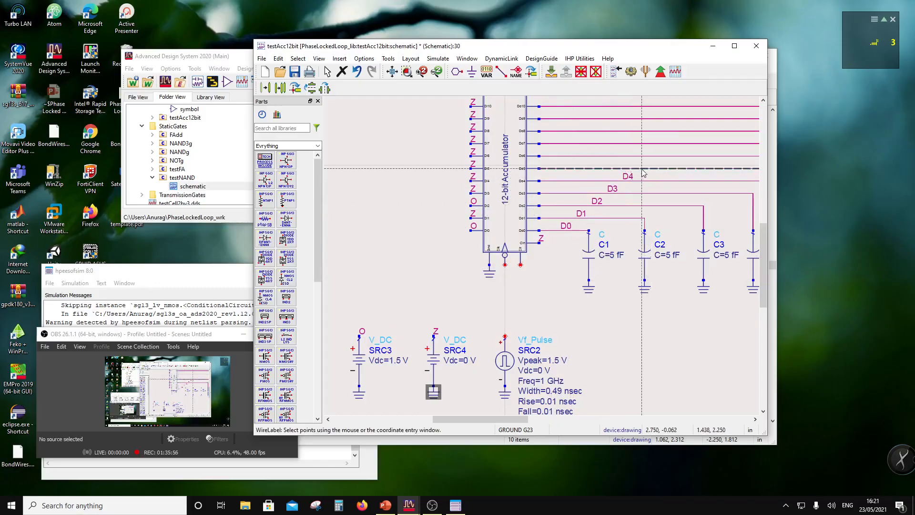
click(642, 168)
click(652, 164)
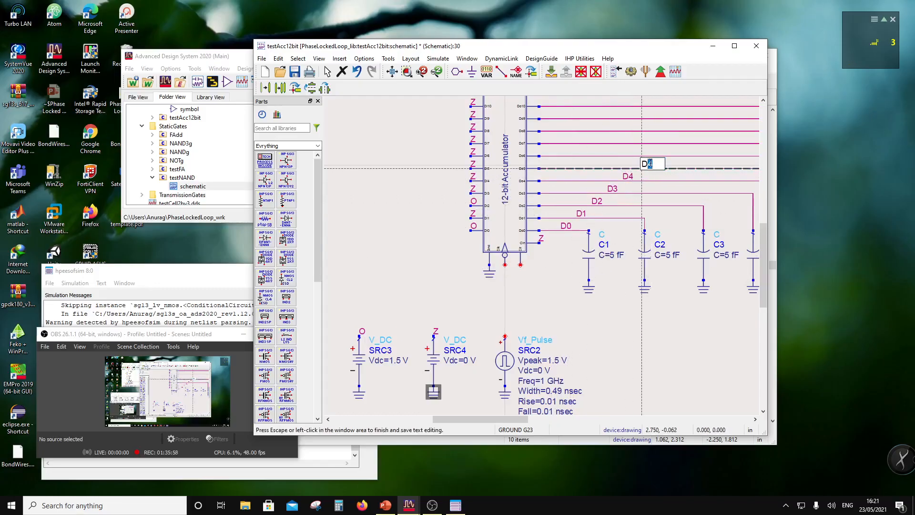
text(5)
key(Escape)
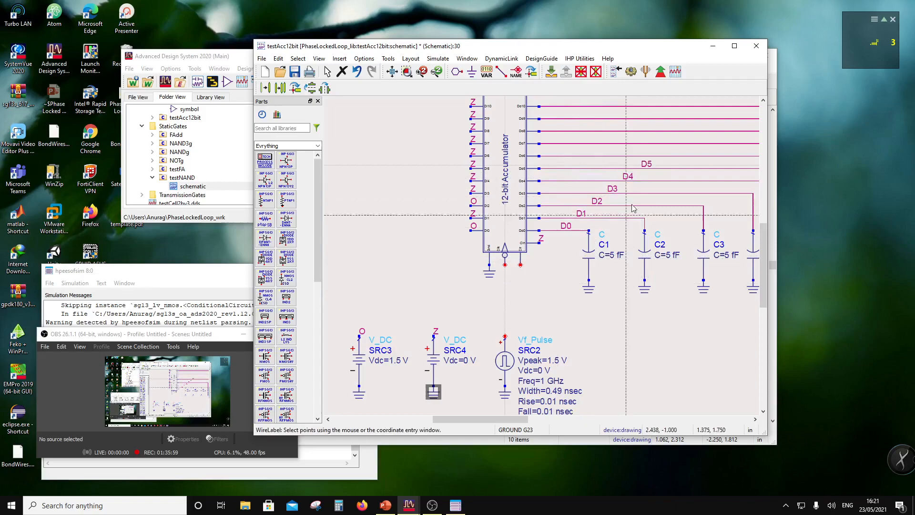
click(660, 159)
key(shift+Left)
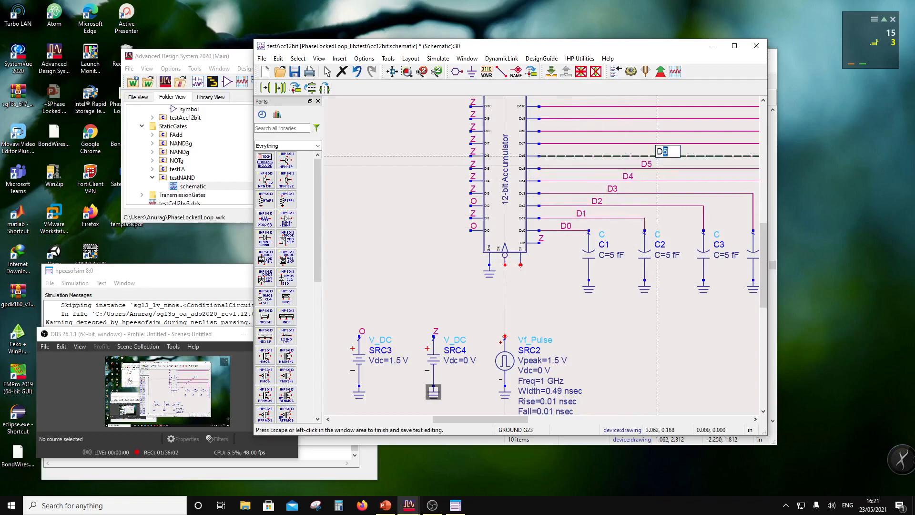
text(6)
key(Escape)
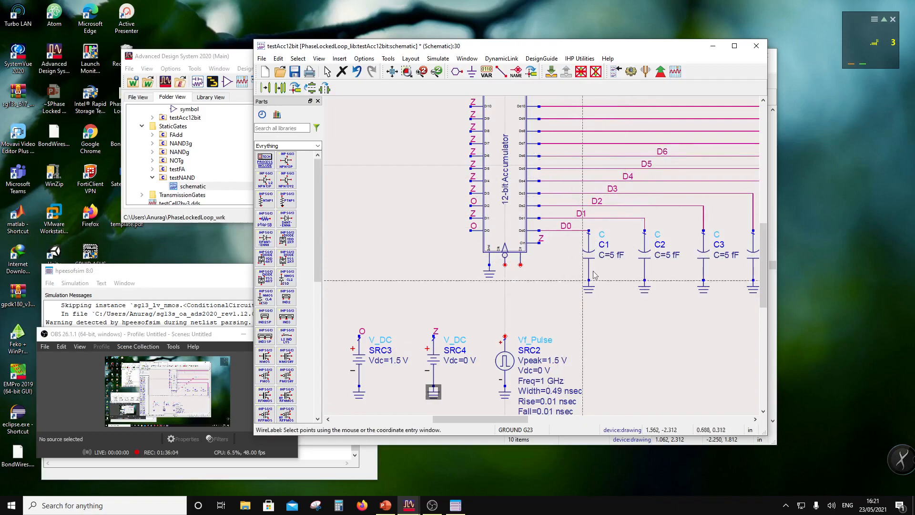
scroll(416, 356, down, 2)
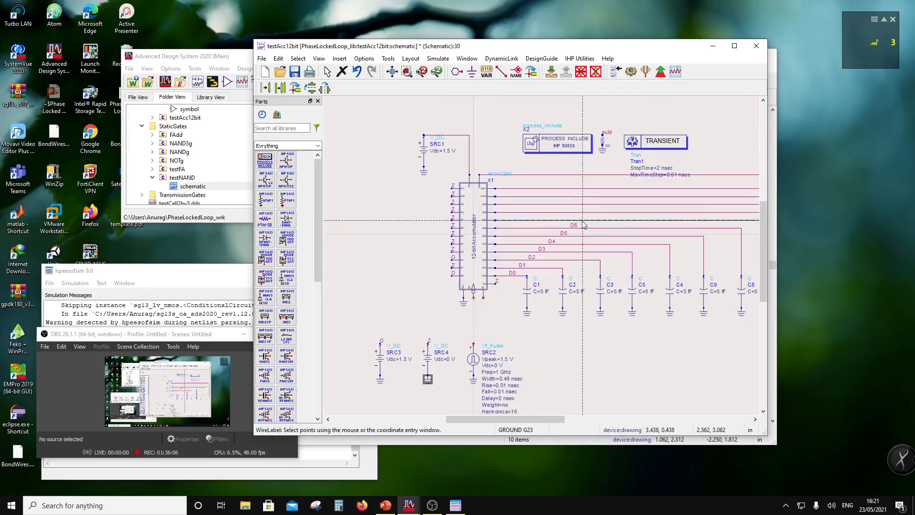
- Label the next three output wires D7, D8 and D9
click(581, 220)
click(587, 218)
key(shift+Left)
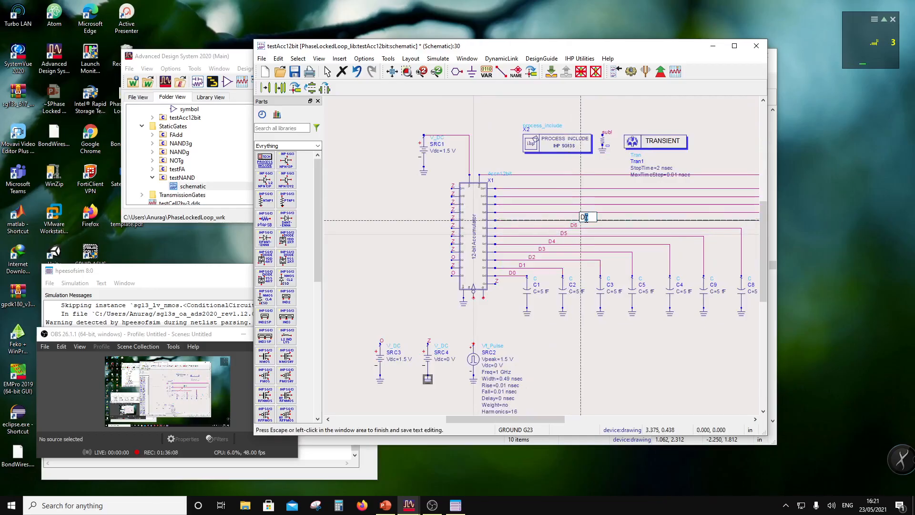
text(7)
key(Escape)
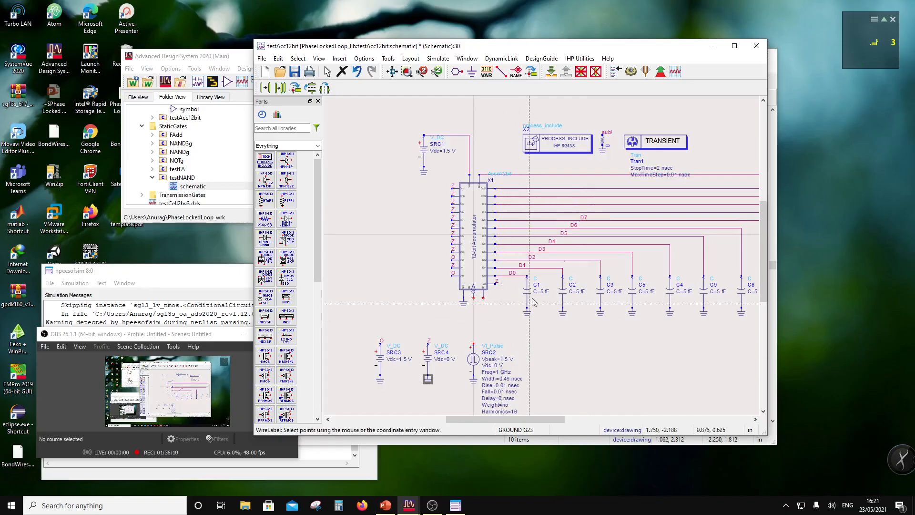
click(594, 211)
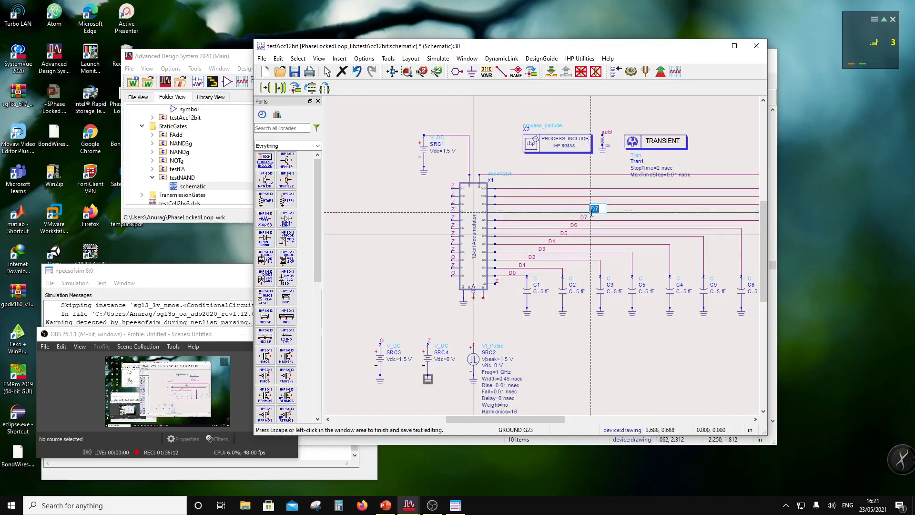
text(8)
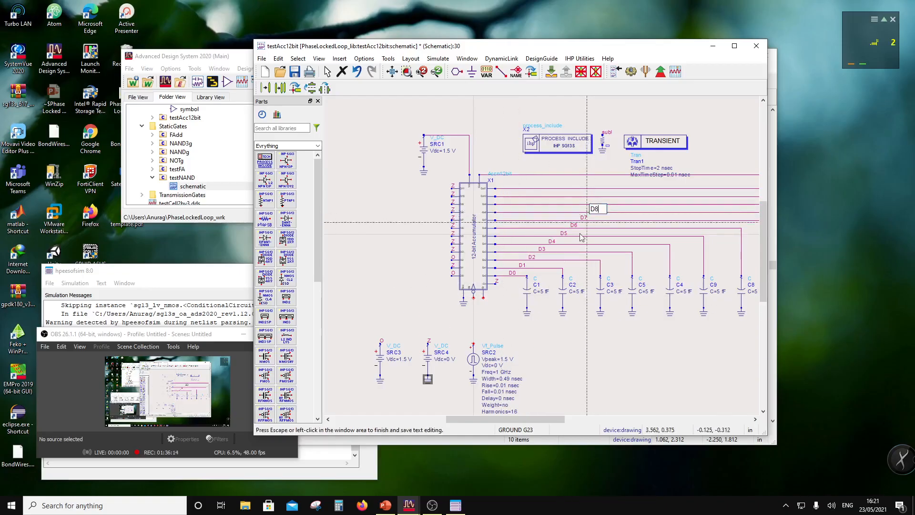
key(Escape)
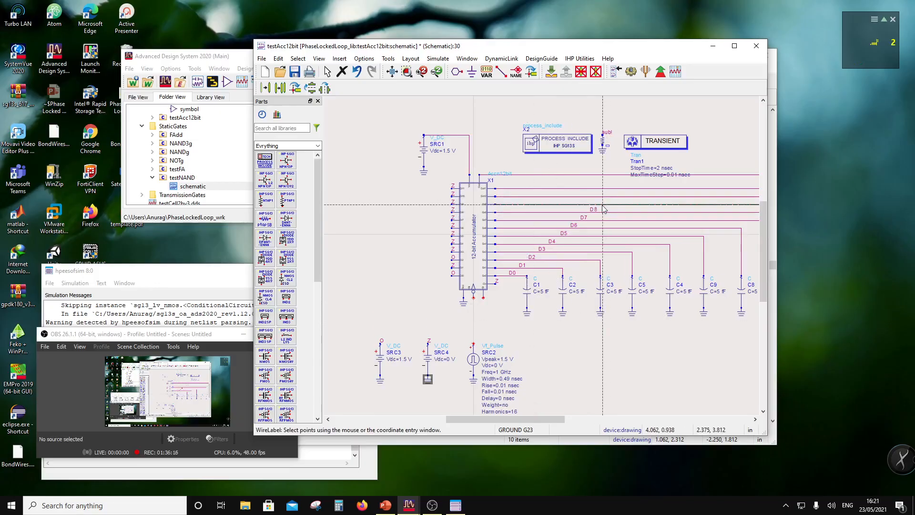
click(609, 201)
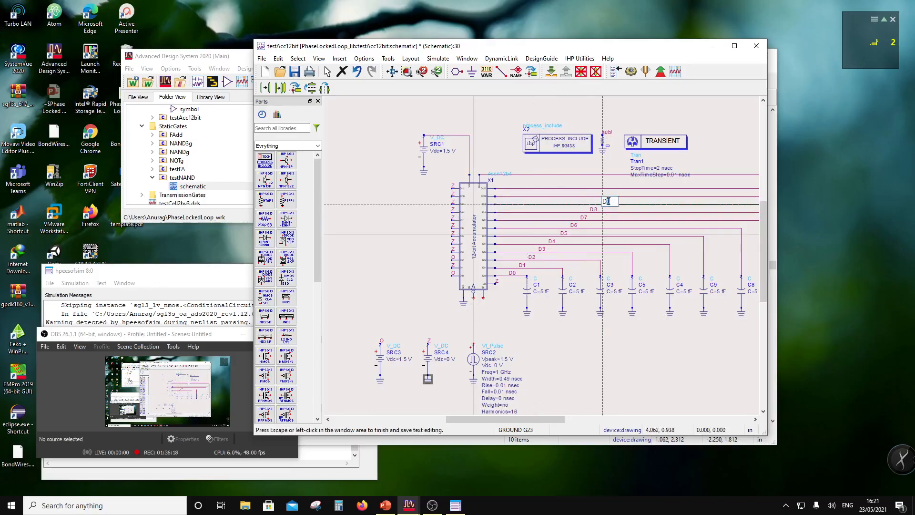
text(9)
key(Escape)
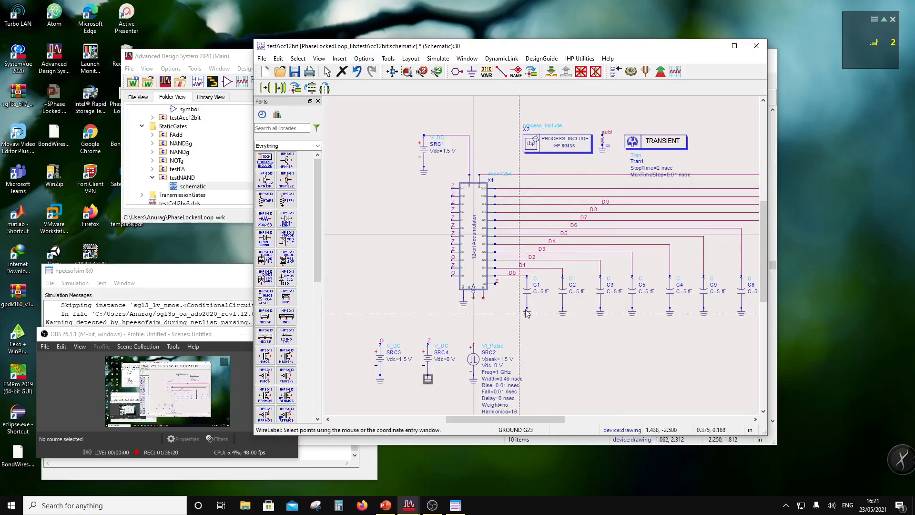
- Label the remaining output wires D10 and D11 and the top carry wire Co
click(614, 196)
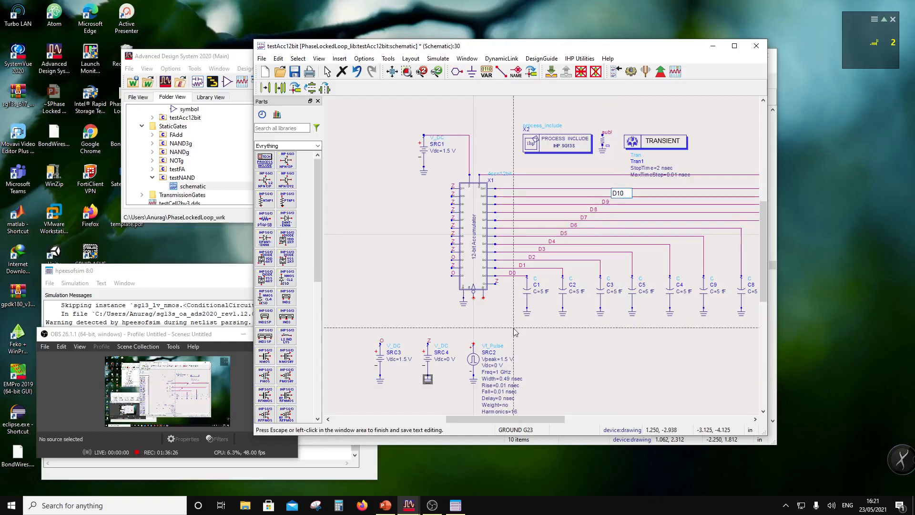
click(620, 193)
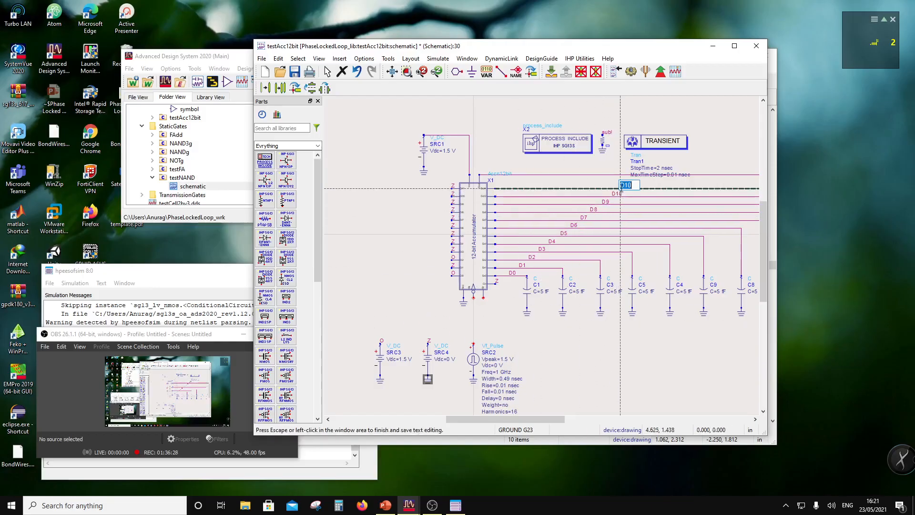
click(620, 189)
text(1)
click(504, 348)
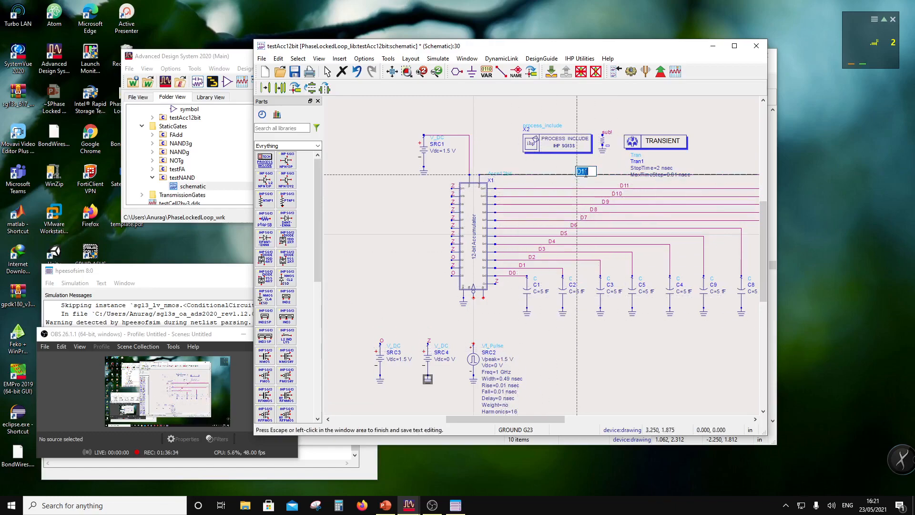
click(596, 170)
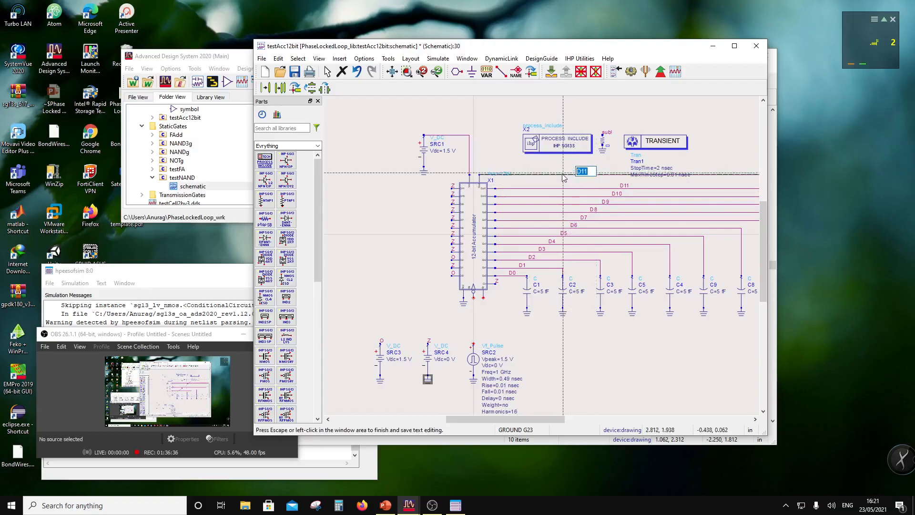
text(Co)
click(564, 178)
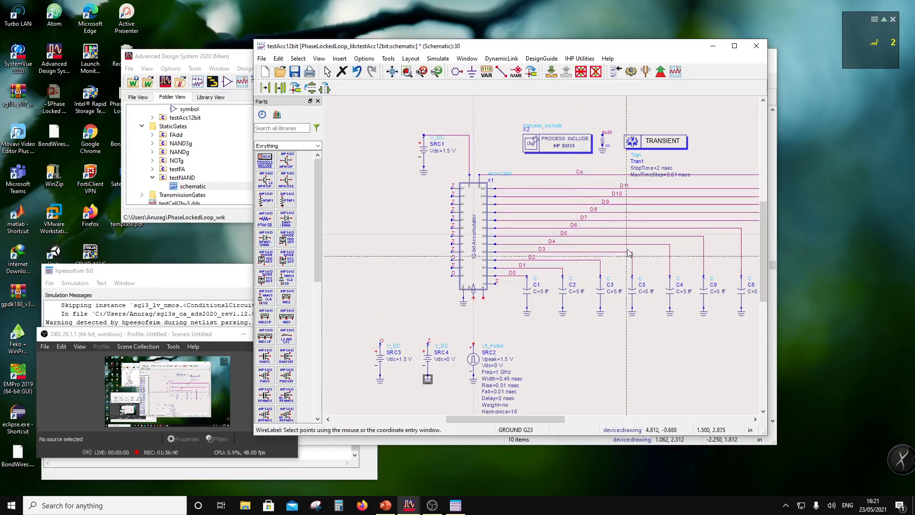
key(Escape)
- Move the process include and transient blocks upward
scroll(578, 240, down, 2)
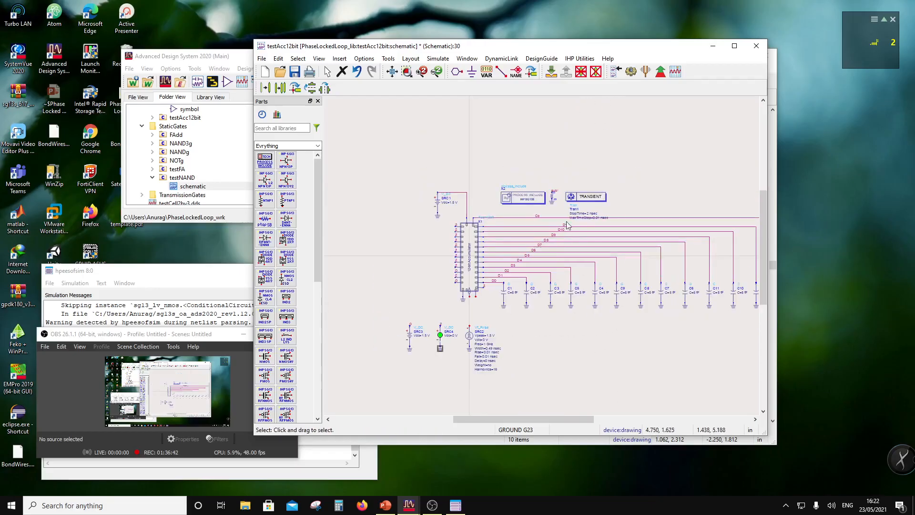
drag(484, 158, 597, 186)
click(649, 175)
scroll(527, 271, up, 2)
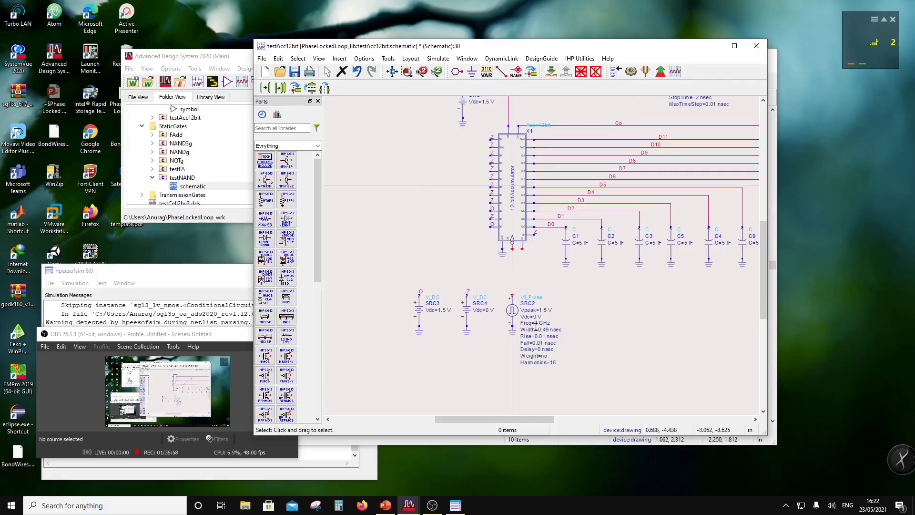
scroll(539, 291, up, 1)
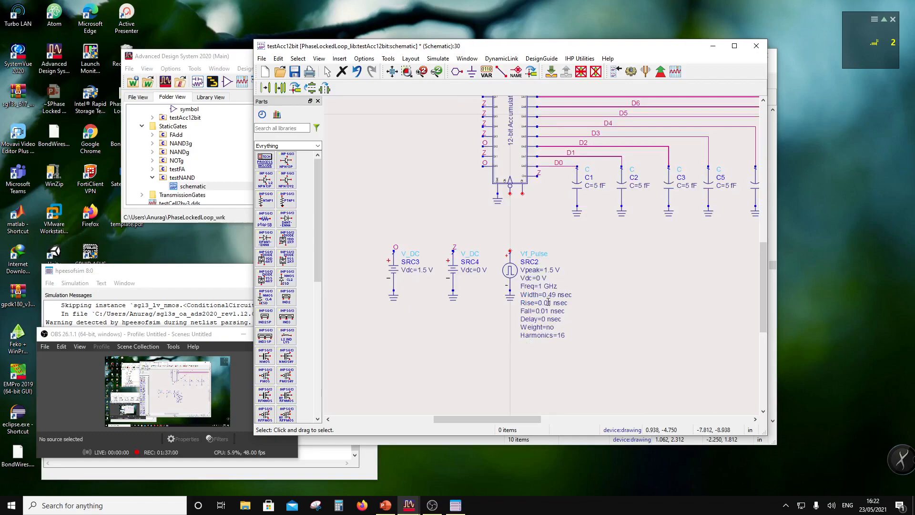
- Set SRC2's pulse frequency to 100 MHz and pulse width to 4.99 nsec
double_click(542, 287)
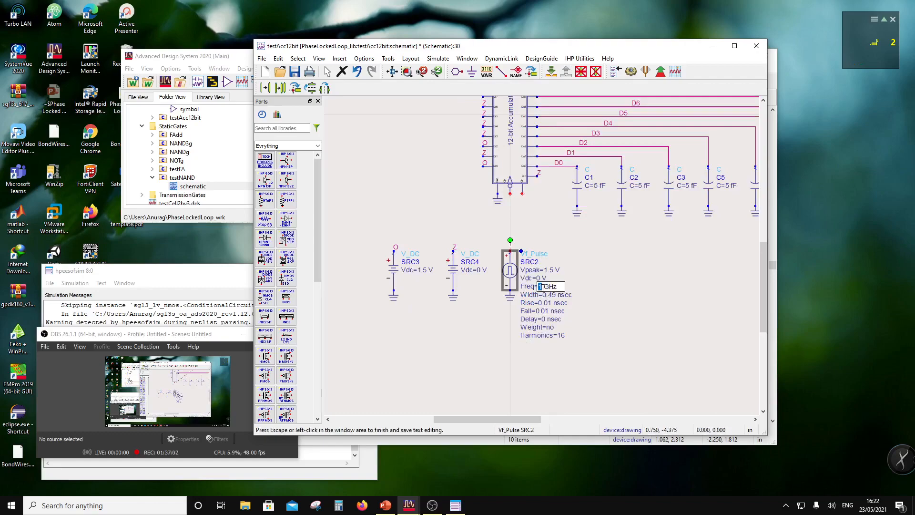
text(100)
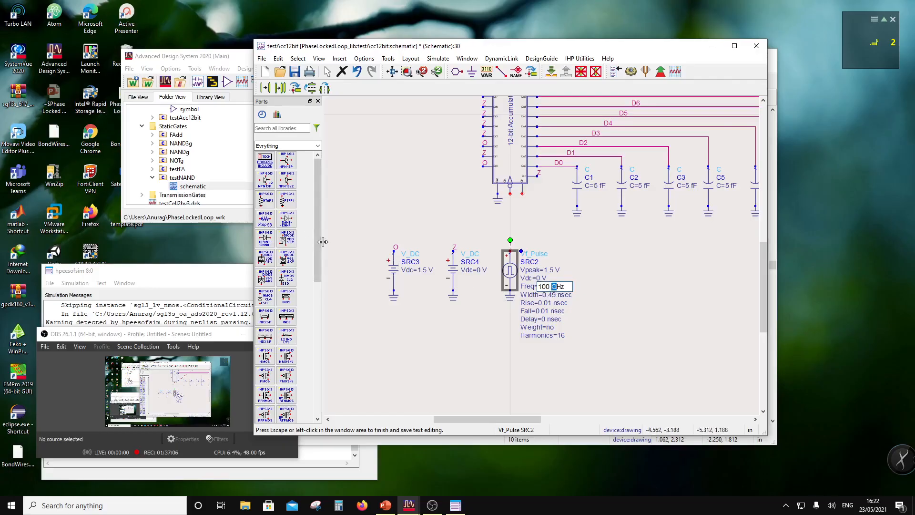
click(577, 329)
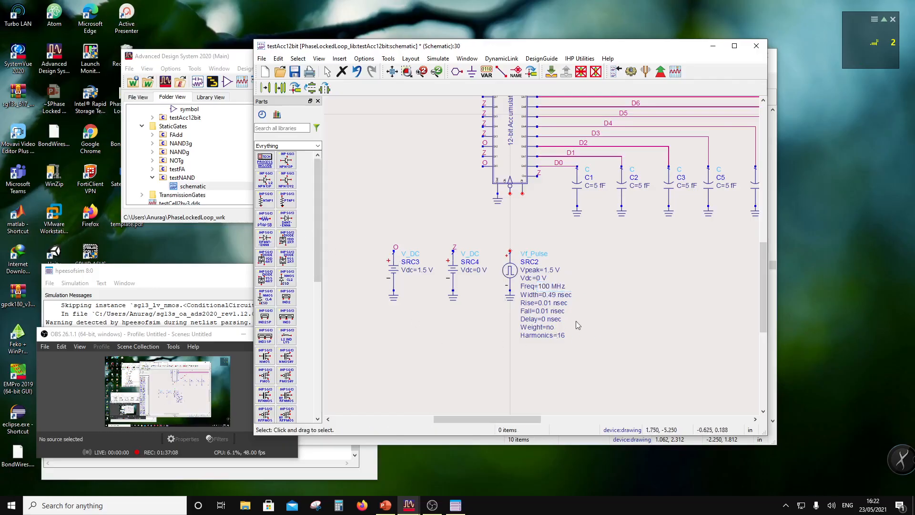
double_click(557, 295)
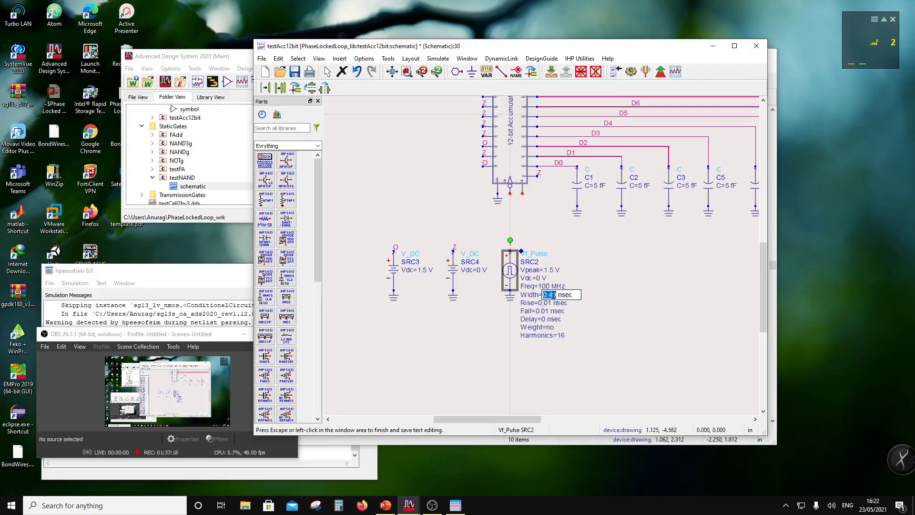
click(545, 295)
text(9)
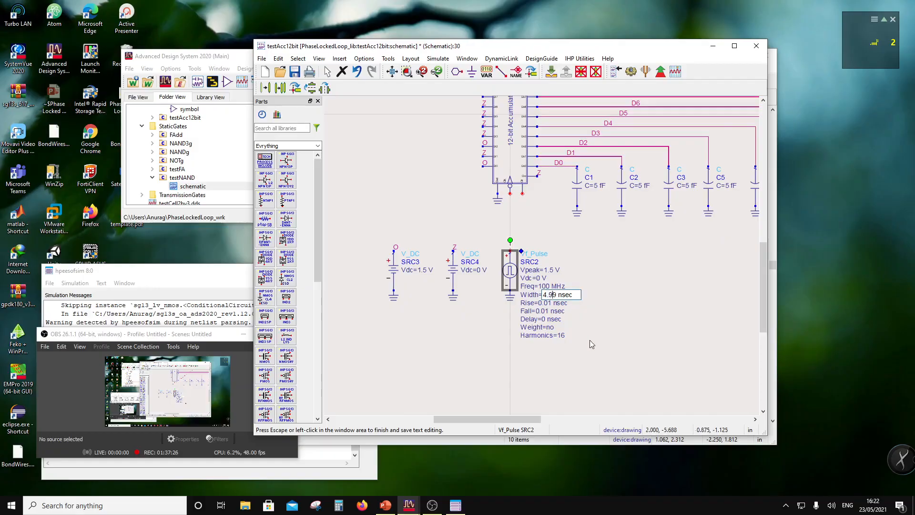
click(584, 336)
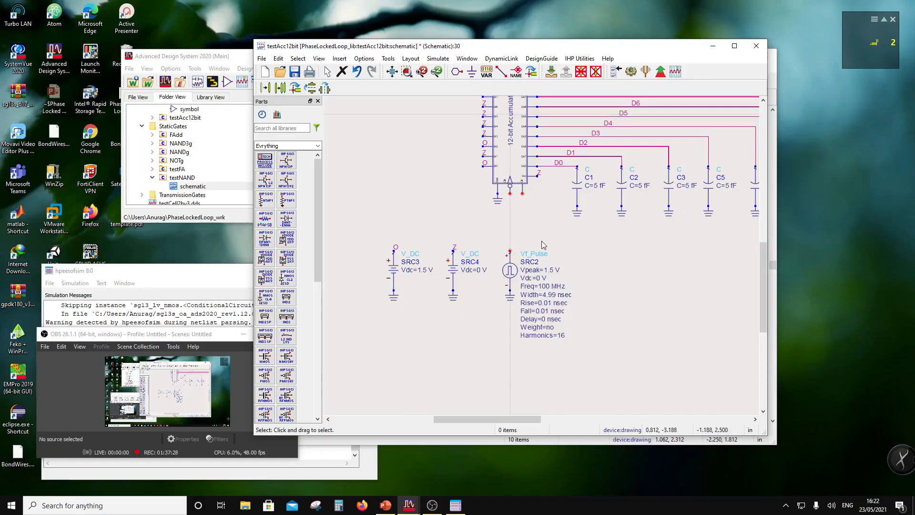
- Draw a vertical wire from the accumulator's bottom pin to SRC2's top terminal
click(511, 251)
click(510, 194)
key(Escape)
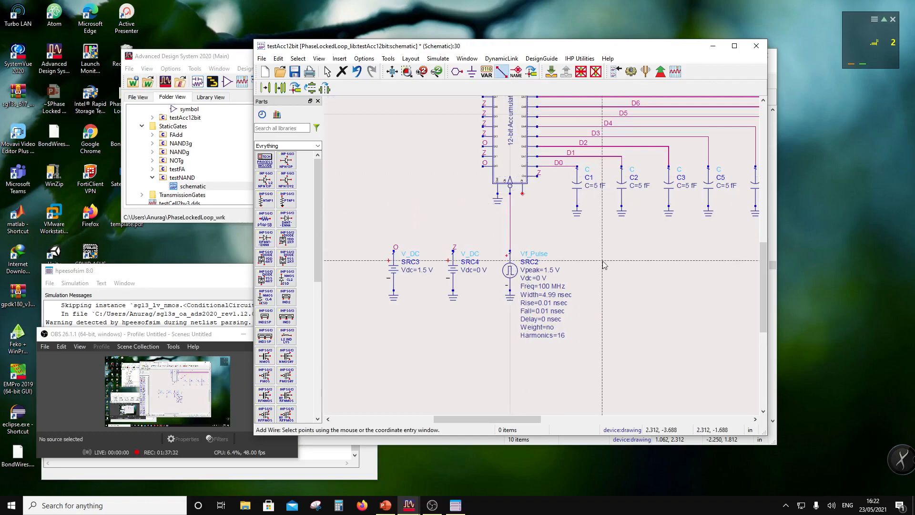
scroll(569, 256, up, 1)
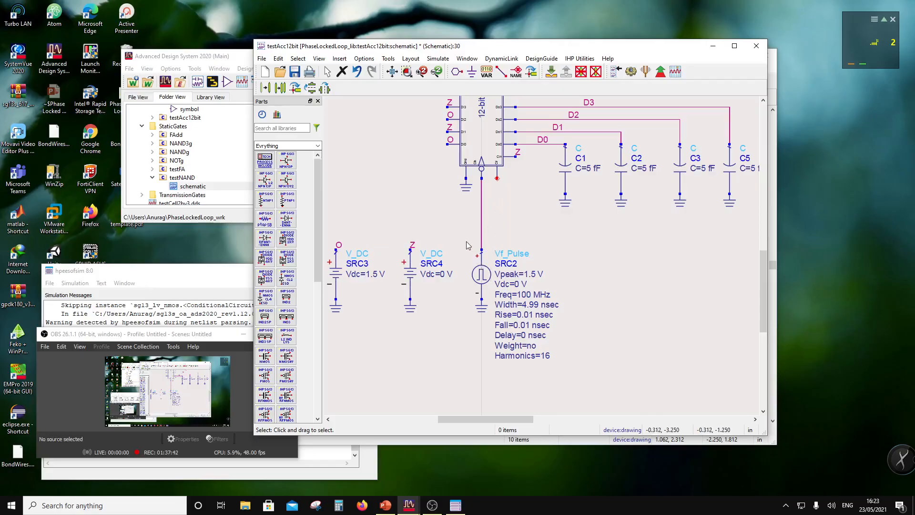
- Expand TransmissionGates > testMSDFF in the Main Folder View and open its schematic
scroll(189, 145, up, 3)
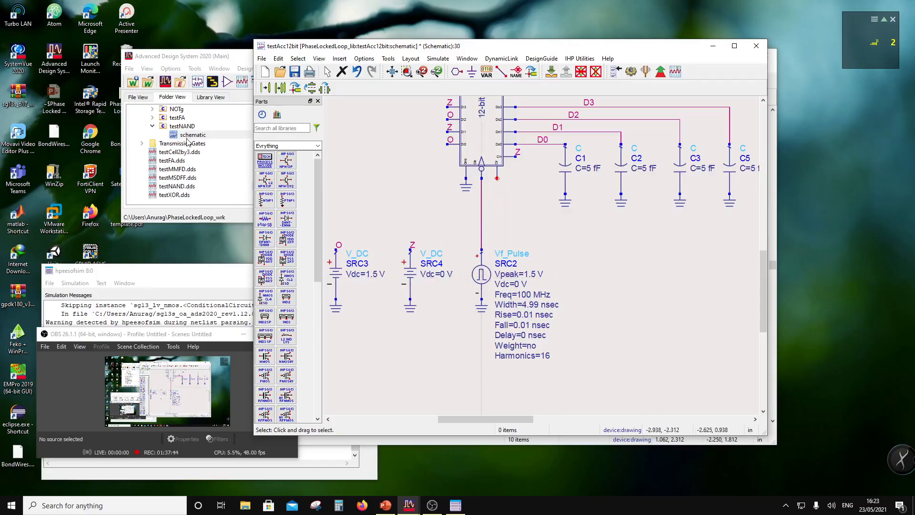
scroll(187, 149, up, 1)
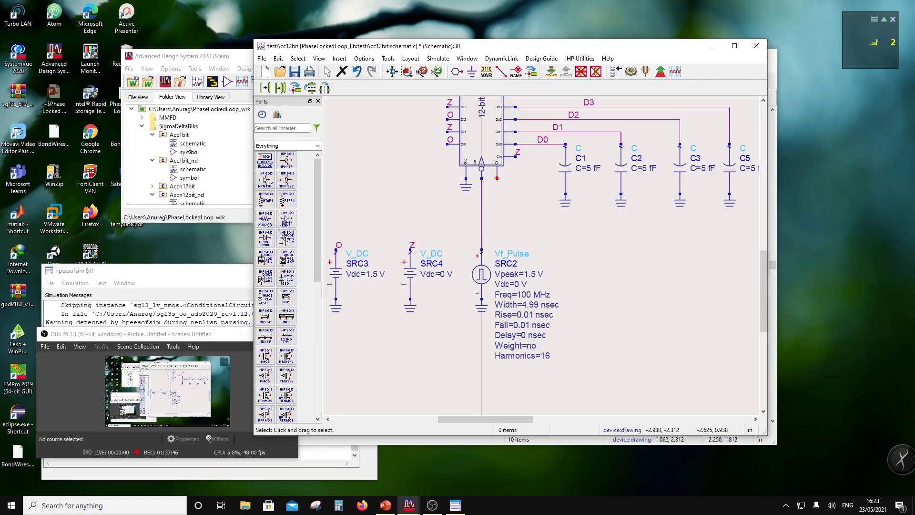
scroll(152, 155, down, 4)
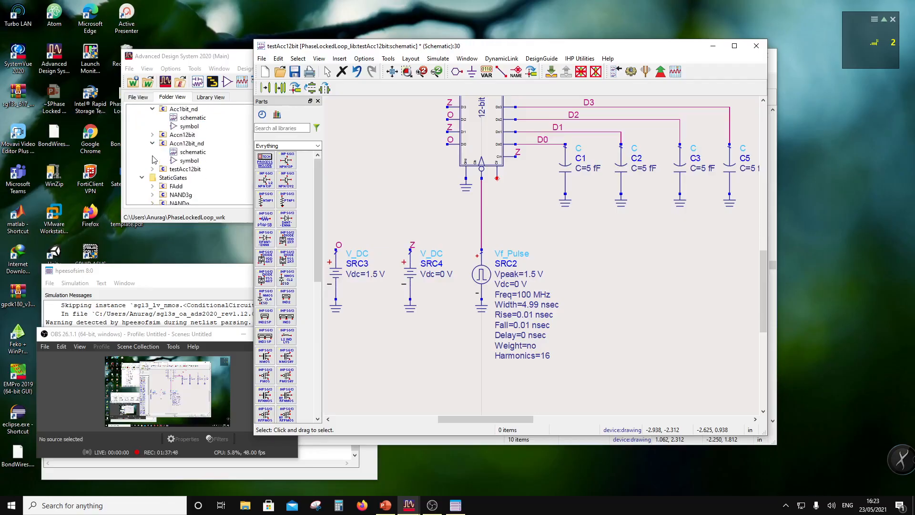
click(152, 178)
scroll(152, 181, down, 1)
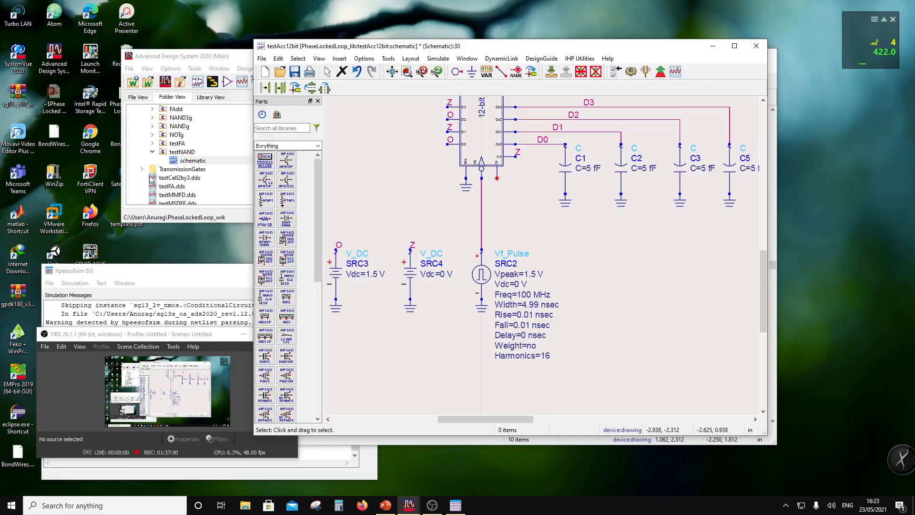
click(143, 170)
scroll(186, 193, down, 1)
scroll(157, 172, down, 2)
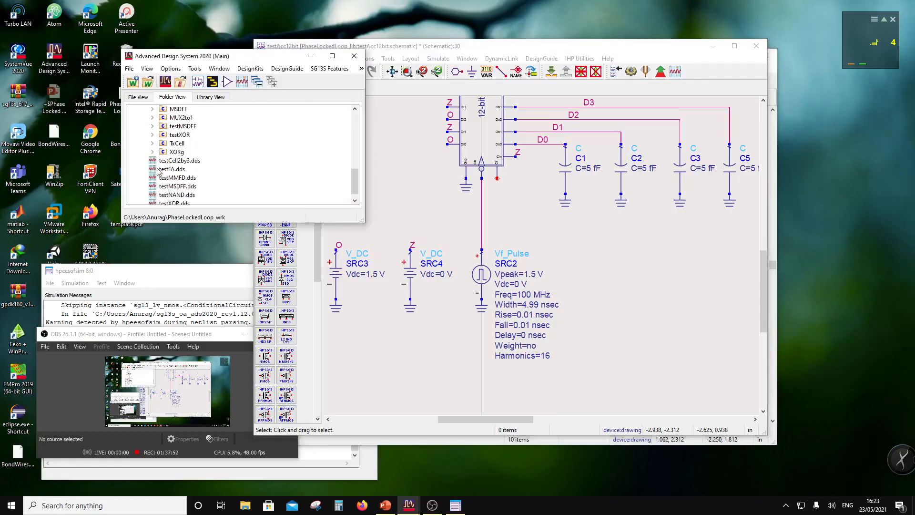
scroll(158, 165, up, 1)
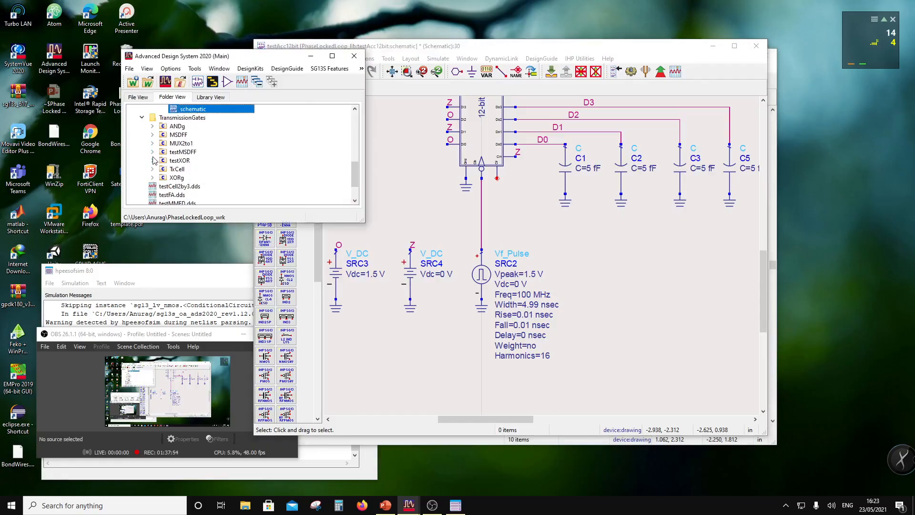
click(152, 152)
double_click(191, 160)
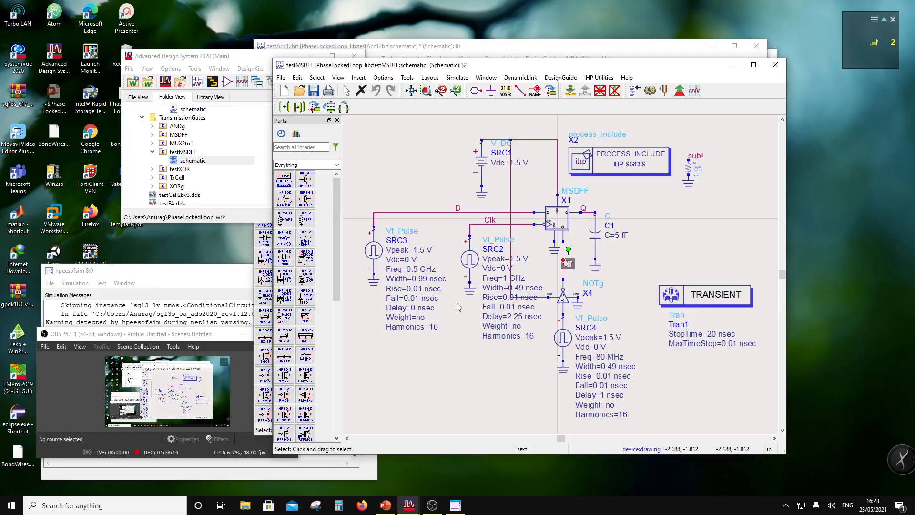
- Copy the NOTg inverter X4 and pulse source SRC4, then close testMSDFF
drag(456, 303, 487, 225)
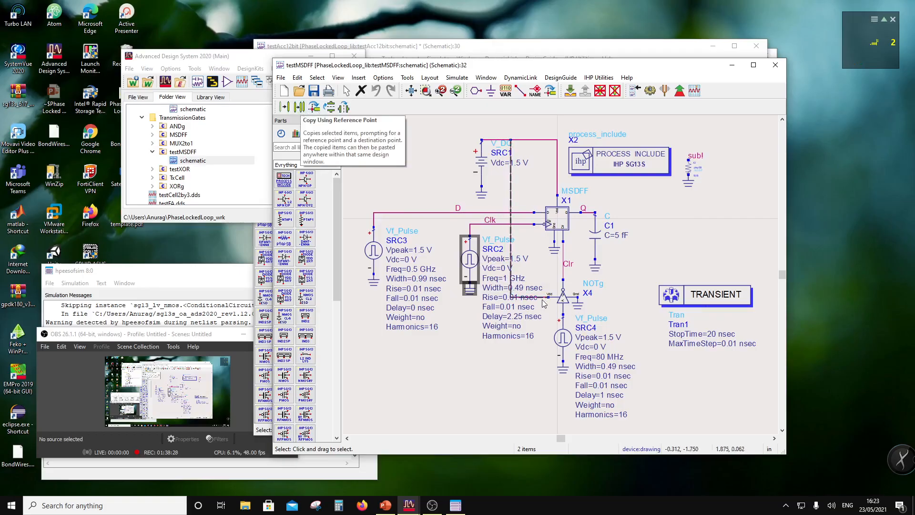
click(462, 316)
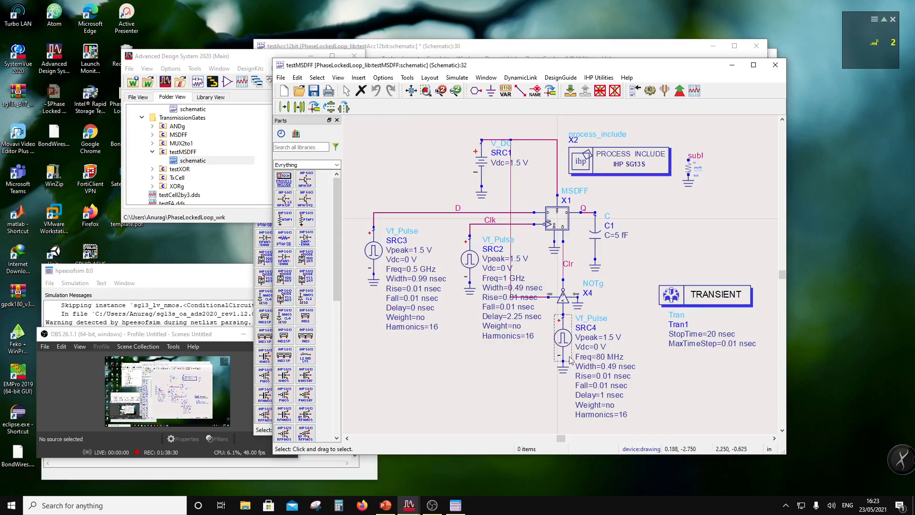
drag(533, 391, 596, 288)
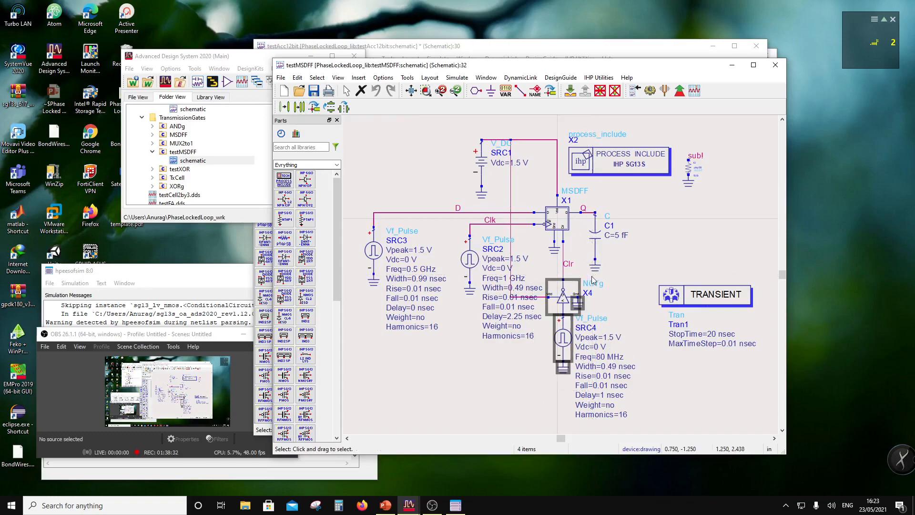
click(302, 78)
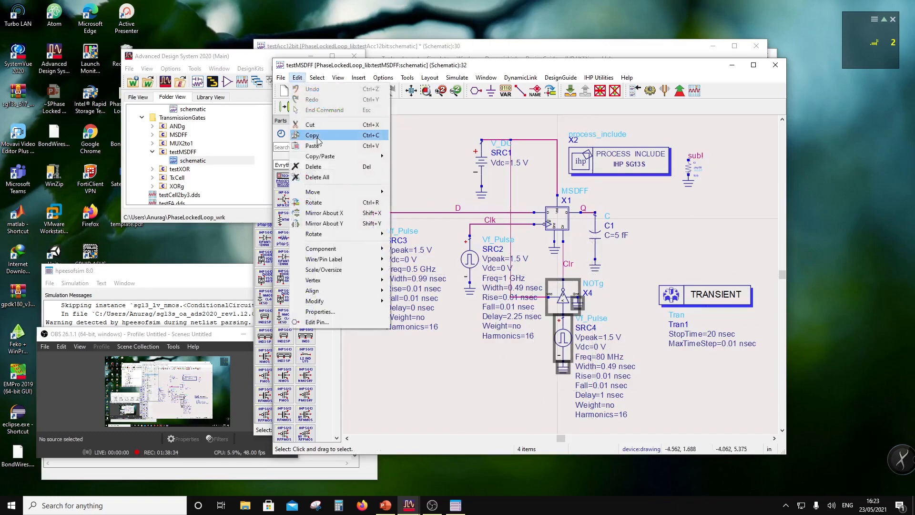
click(317, 136)
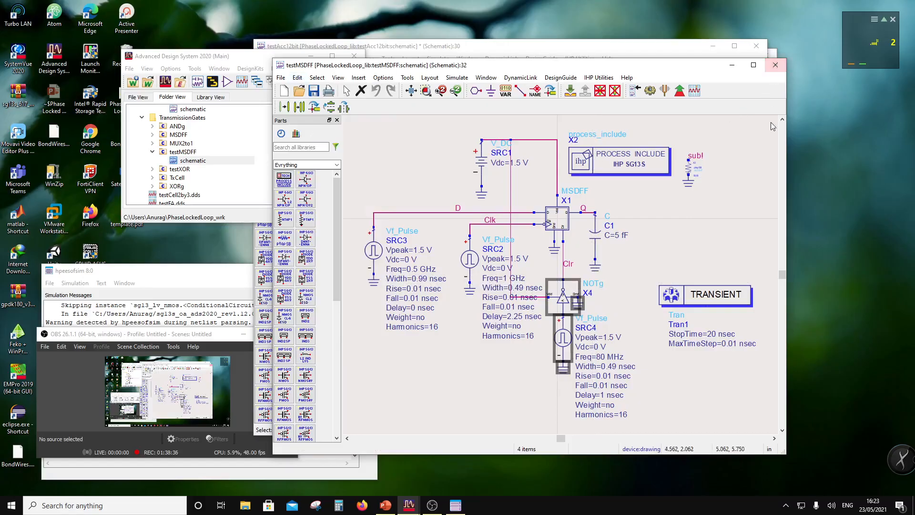
click(775, 67)
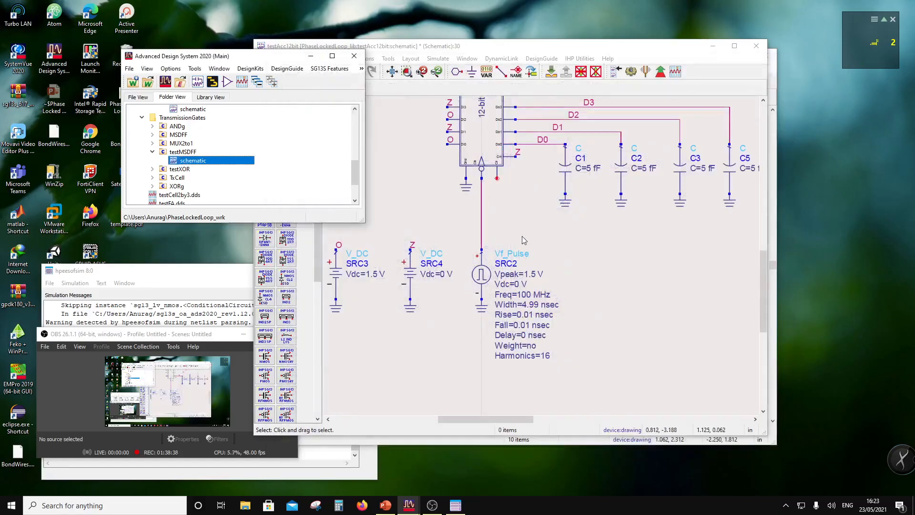
- Paste the inverter and pulse source into testAcc12bit to the right of SRC2
click(409, 48)
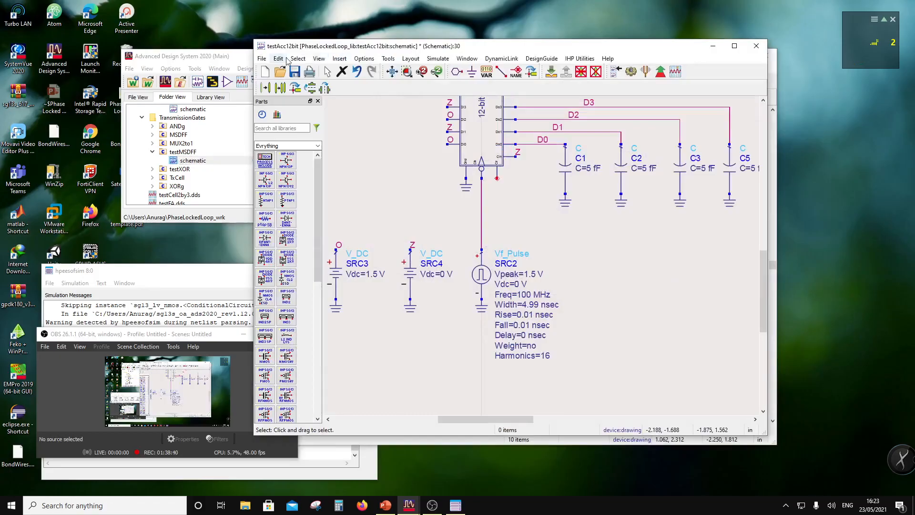
click(285, 59)
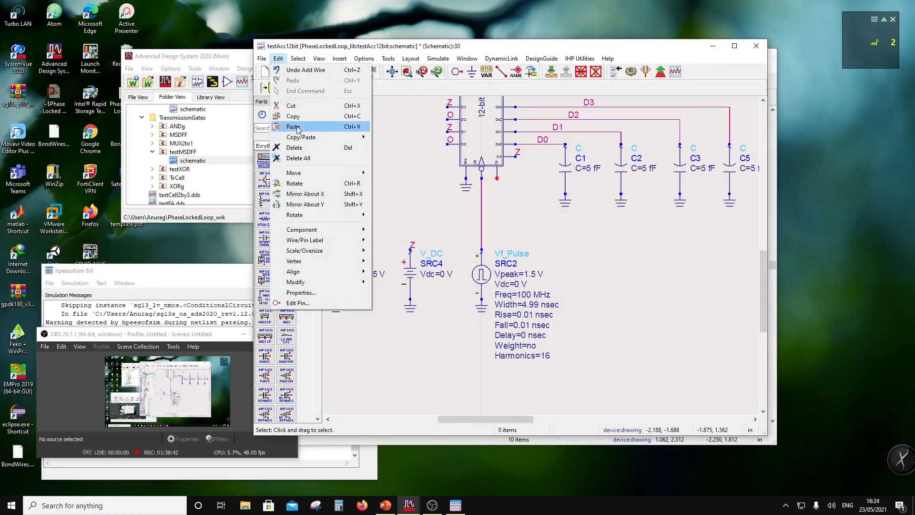
click(298, 127)
click(572, 329)
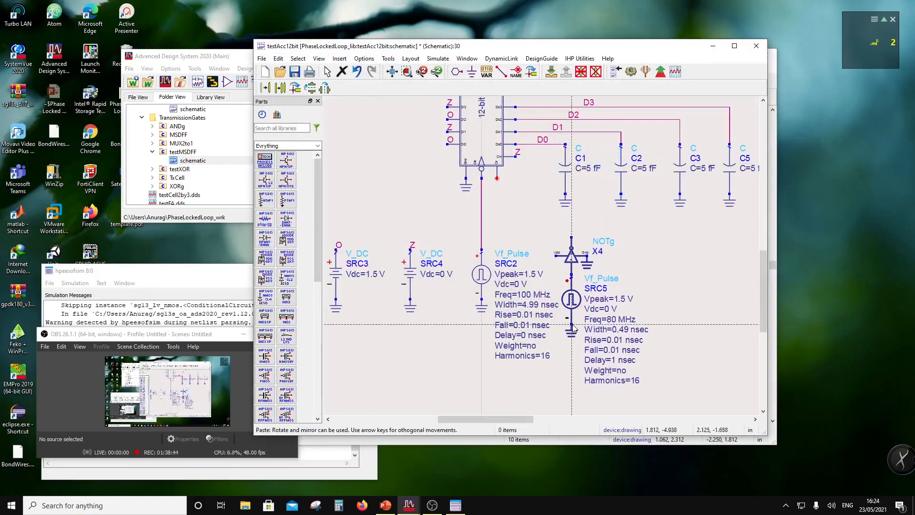
key(Escape)
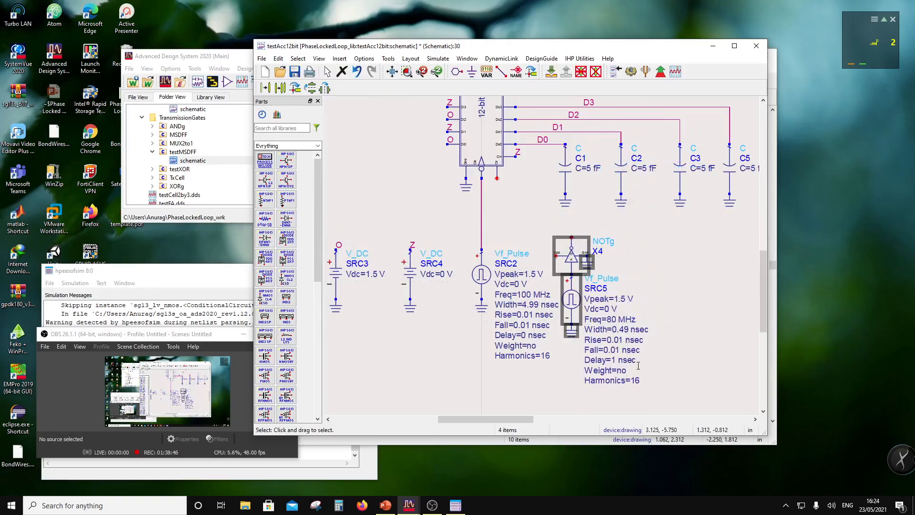
click(663, 317)
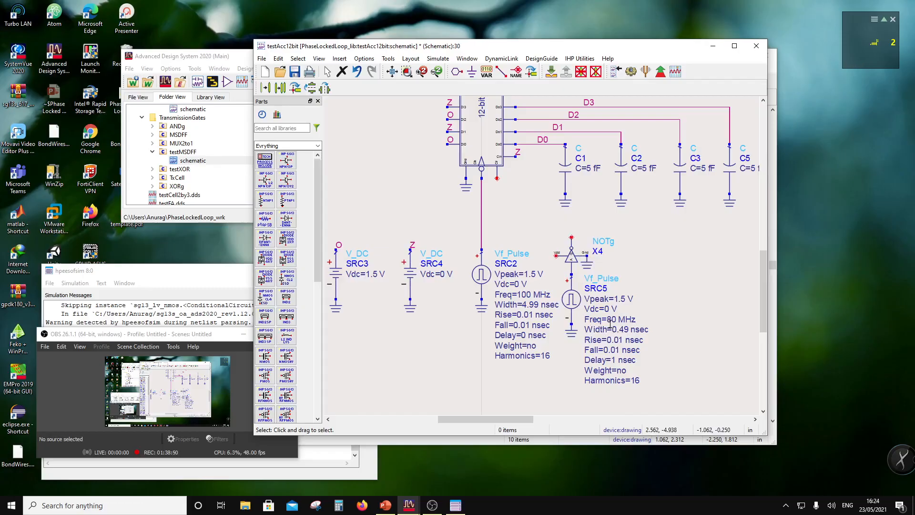
click(614, 320)
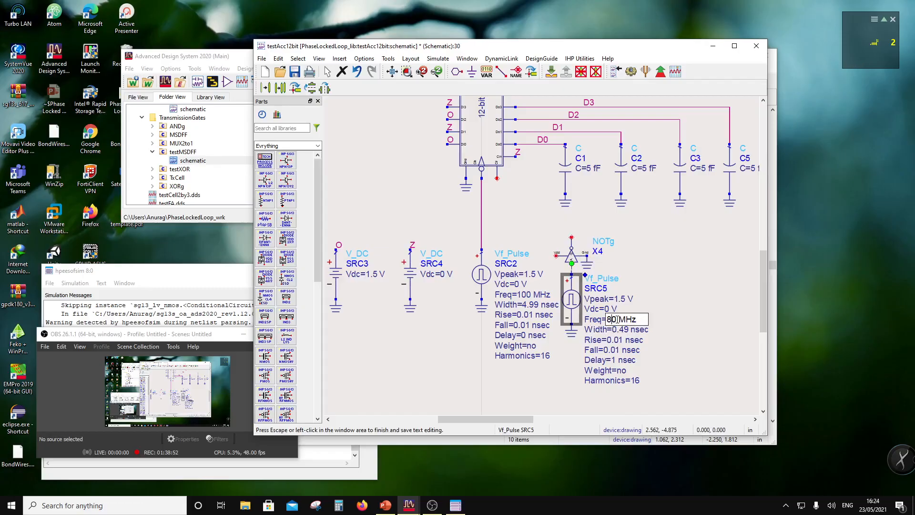
- Edit SRC5's Freq value from 80 MHz to 1 kHz
double_click(615, 320)
text(12)
key(BackSpace)
drag(614, 319, 620, 319)
key(BackSpace)
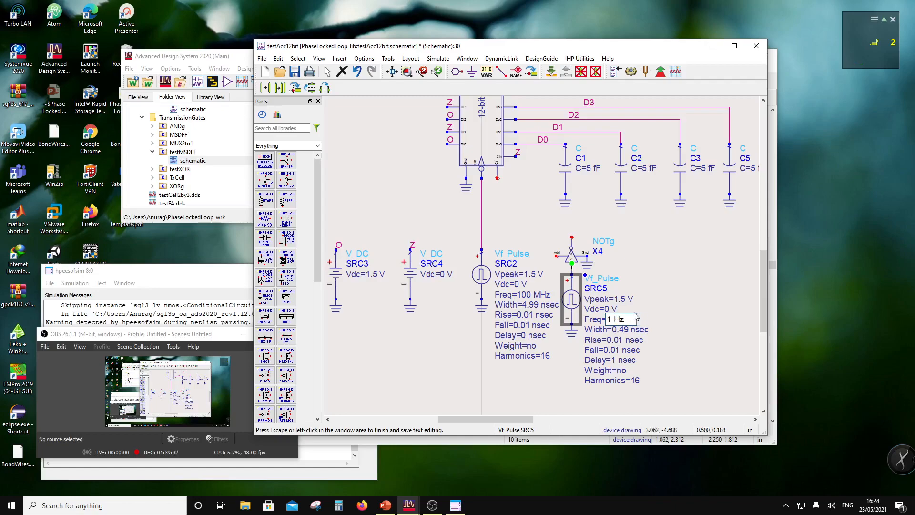
text(k)
click(629, 327)
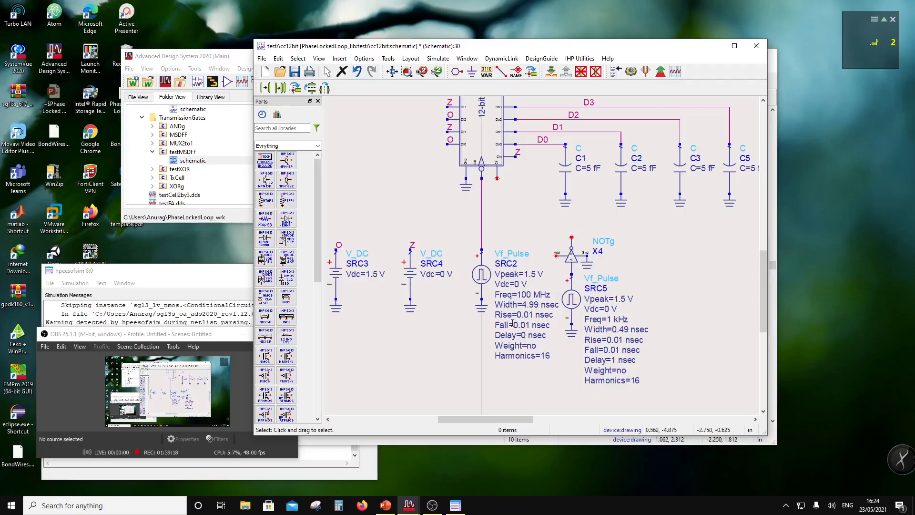
- Enter 5 nsec as the pulse Delay of source SRC2 and commit the edit
double_click(524, 334)
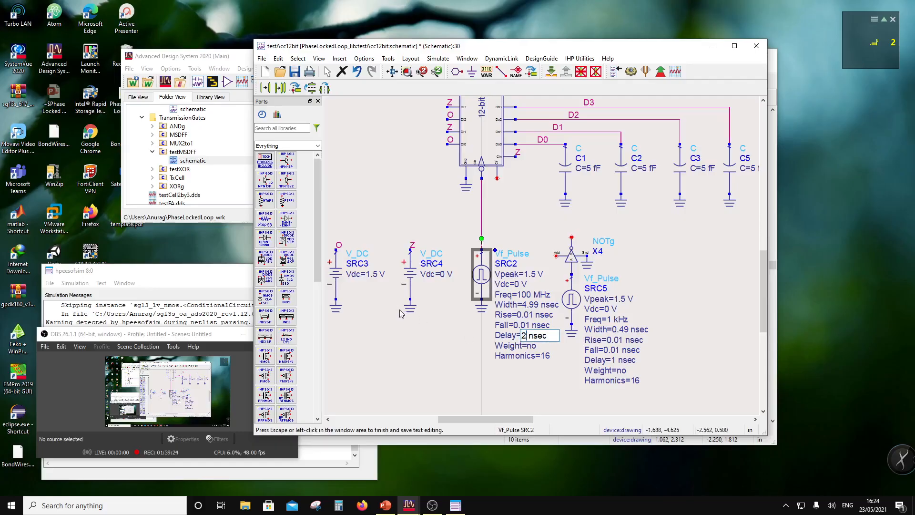
text(2.)
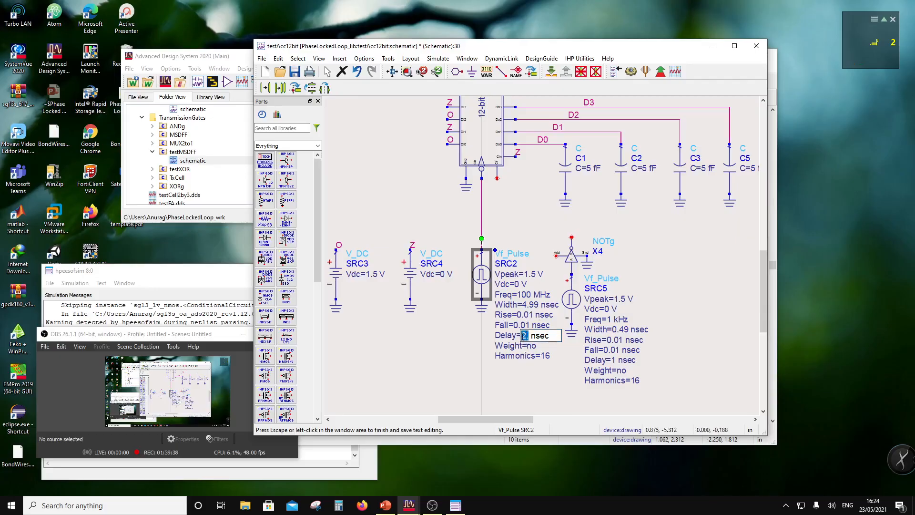
text(5)
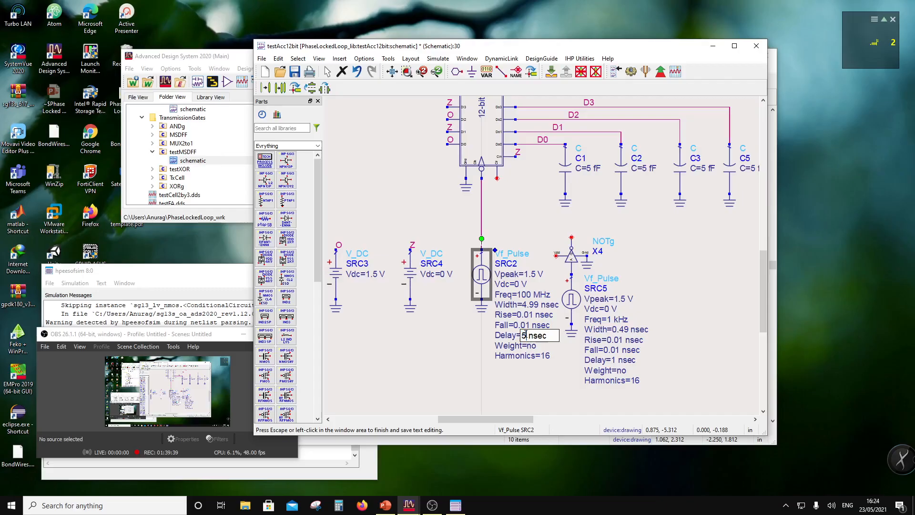
click(553, 383)
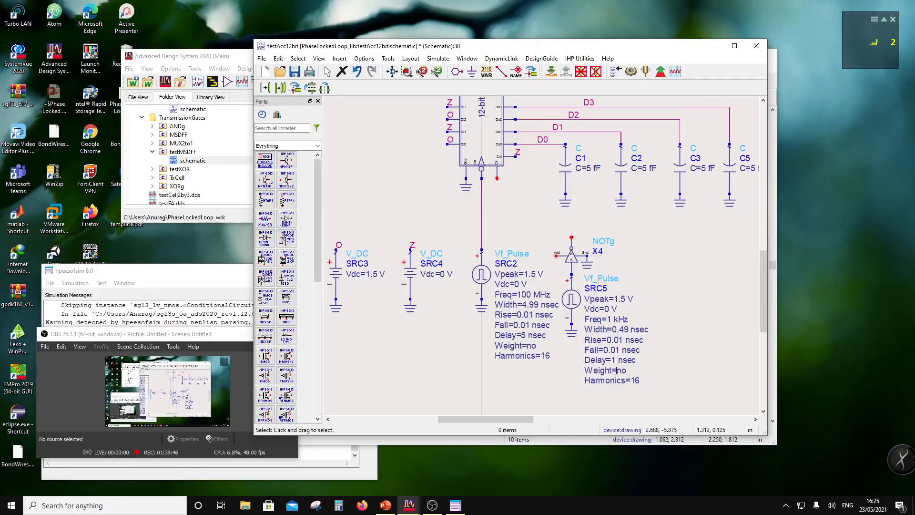
click(588, 263)
click(651, 243)
- Add a Vdd wire label on the supply wire above SRC1
scroll(477, 220, down, 1)
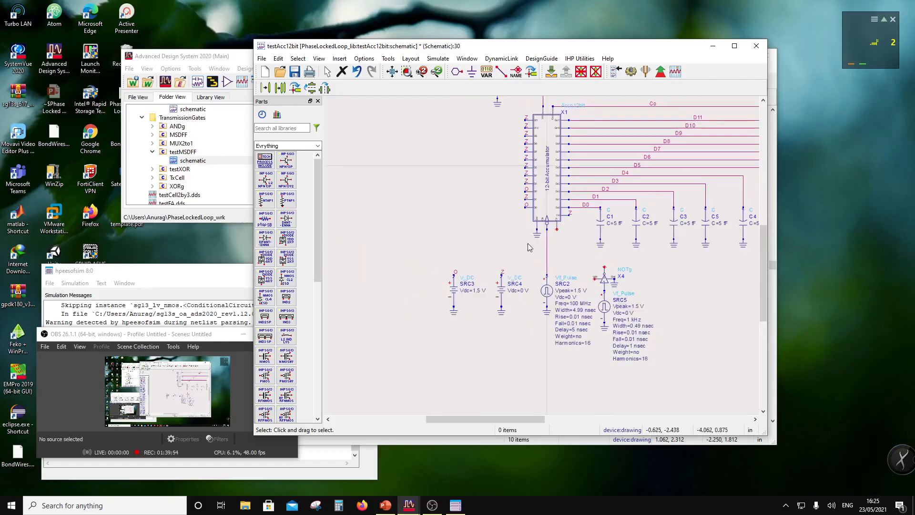
scroll(533, 249, down, 1)
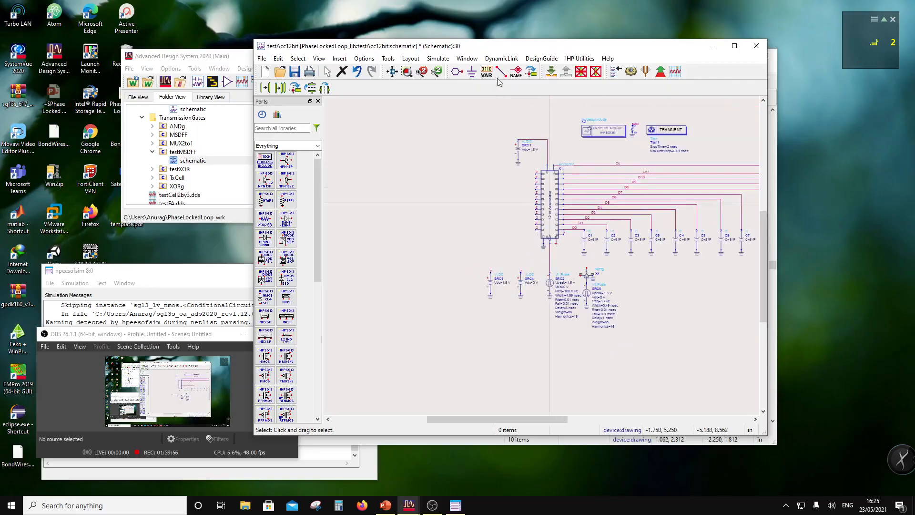
click(516, 73)
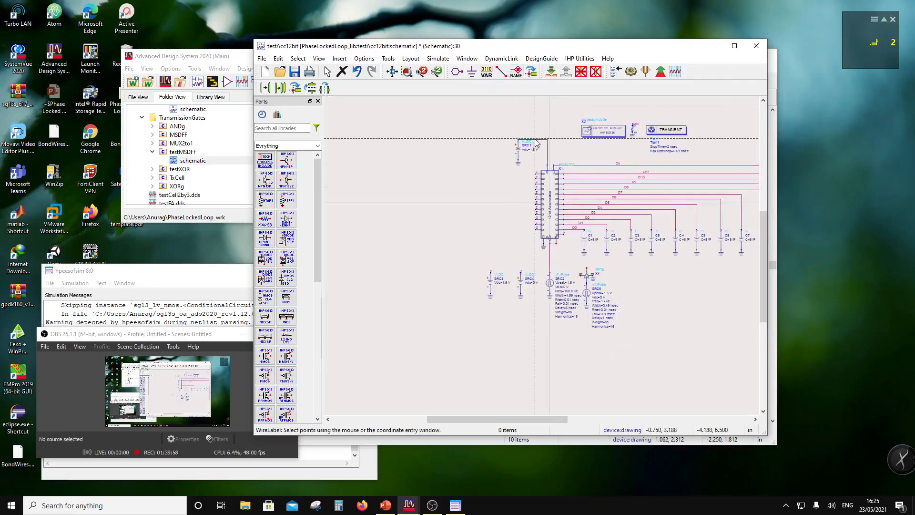
scroll(534, 145, up, 2)
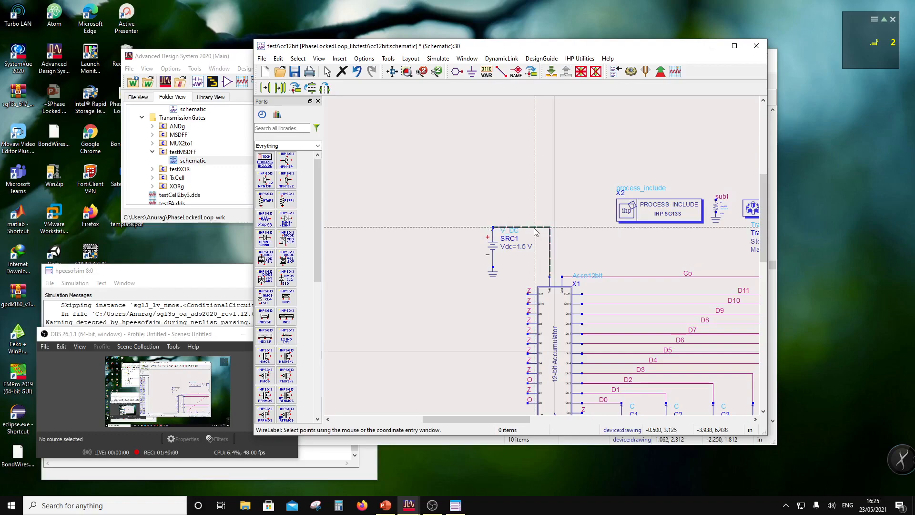
click(545, 227)
text(Vdd)
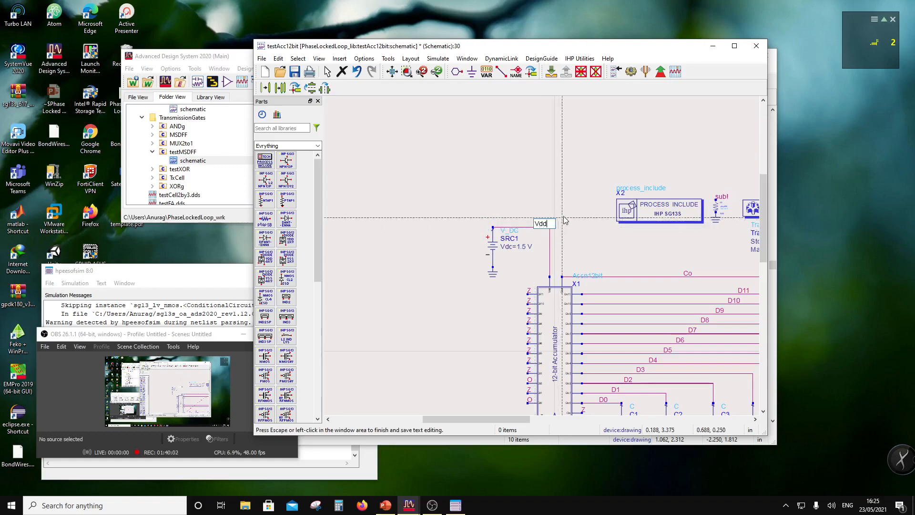
key(Return)
- Add a matching Vdd label at the NOTg inverter's left pin
scroll(607, 387, down, 4)
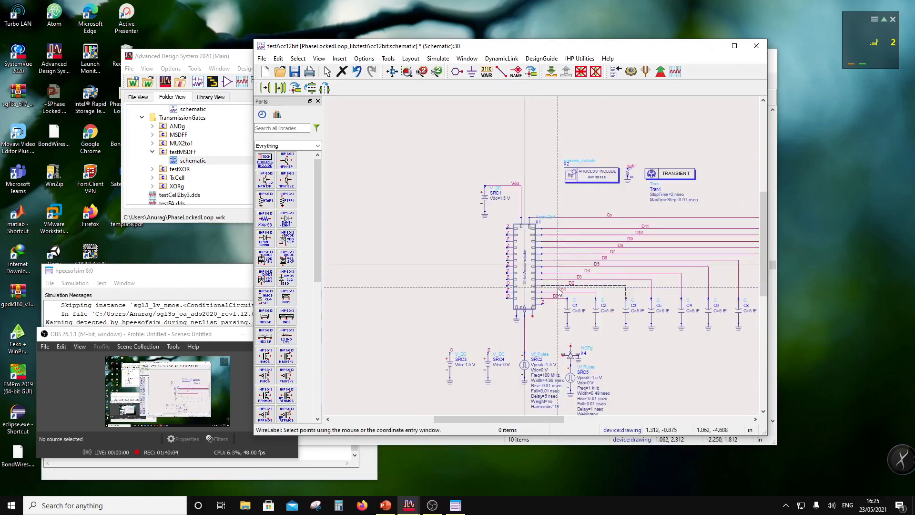
scroll(560, 292, up, 3)
scroll(531, 289, up, 2)
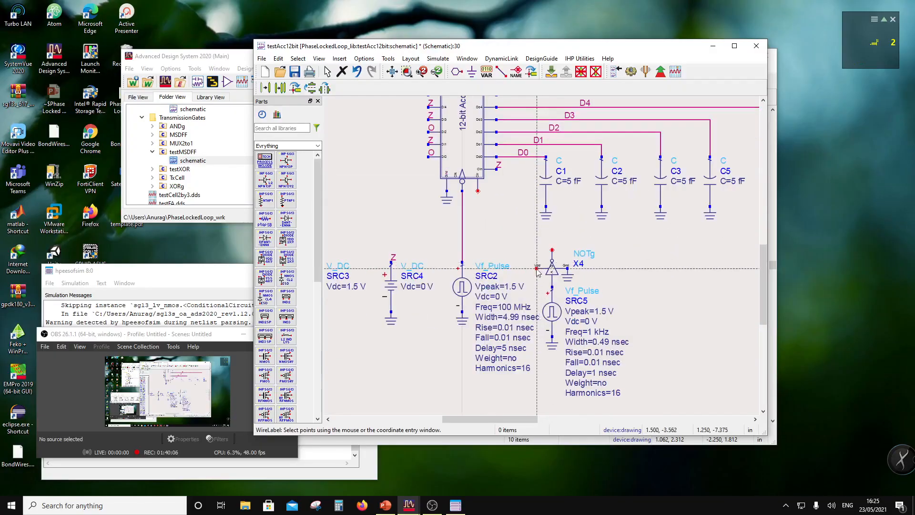
click(541, 269)
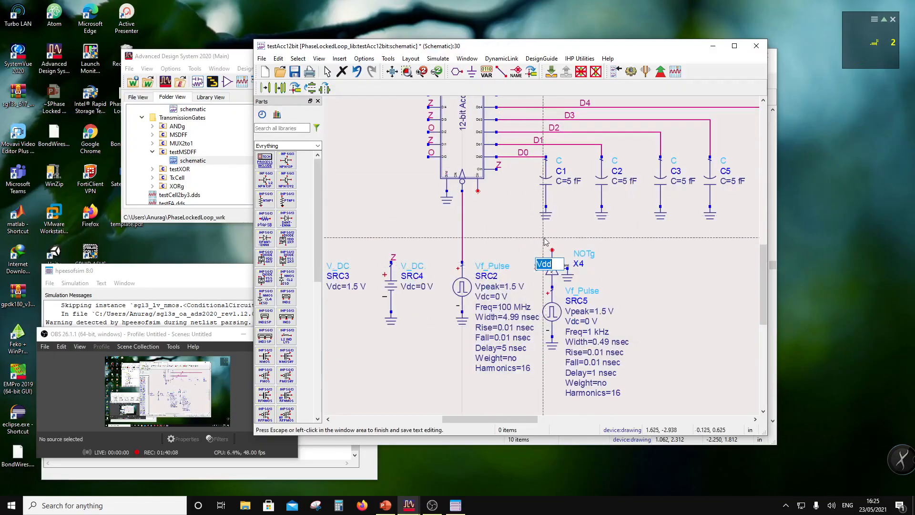
key(Return)
key(Escape)
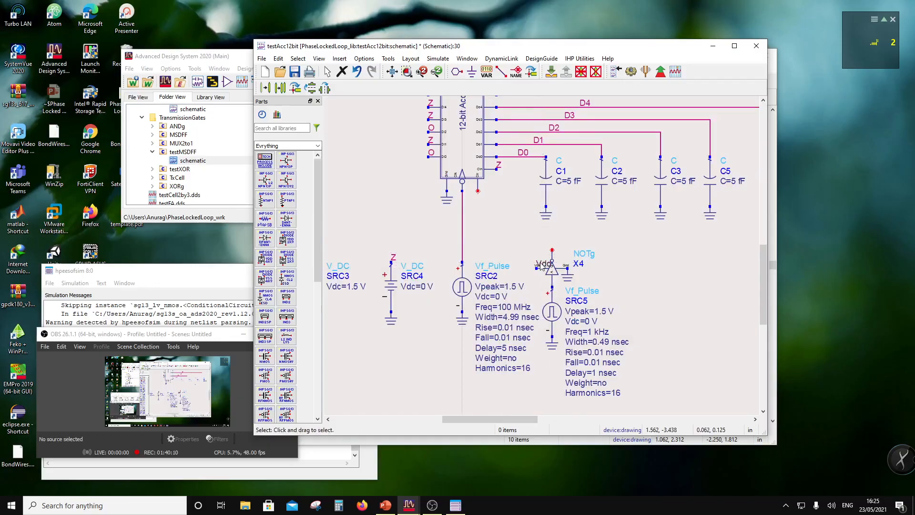
- Wire the accumulator's bottom input pin to the NOTg inverter X4
click(527, 261)
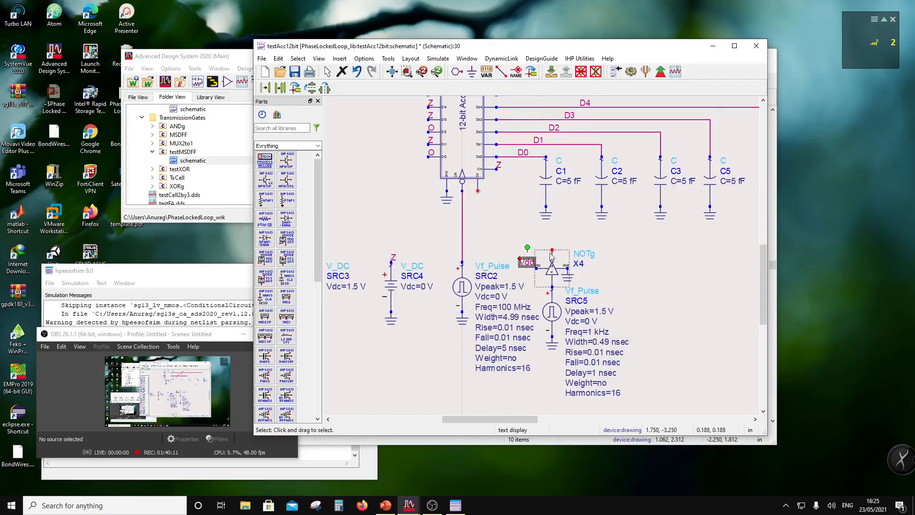
click(501, 73)
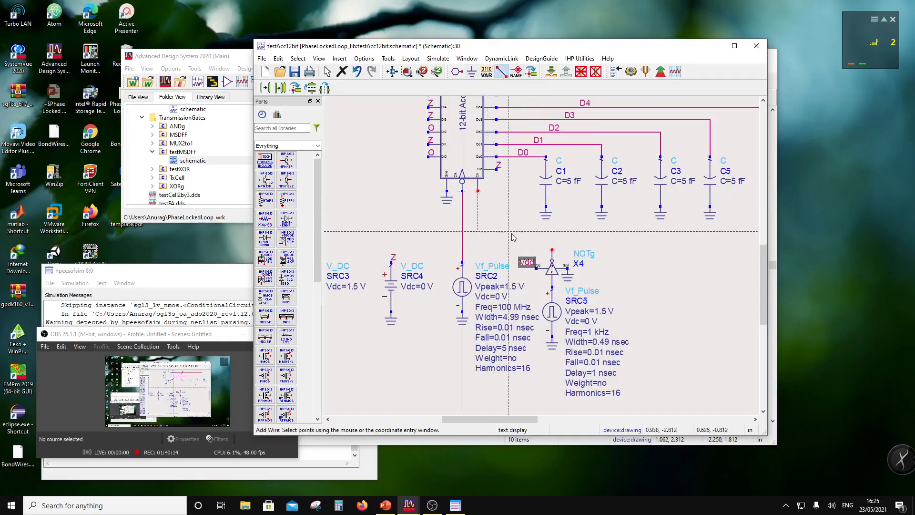
click(552, 249)
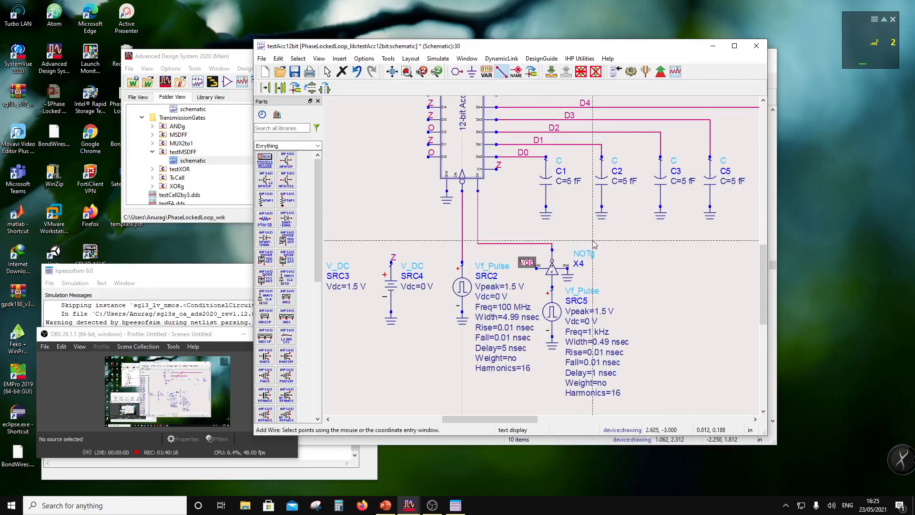
key(Escape)
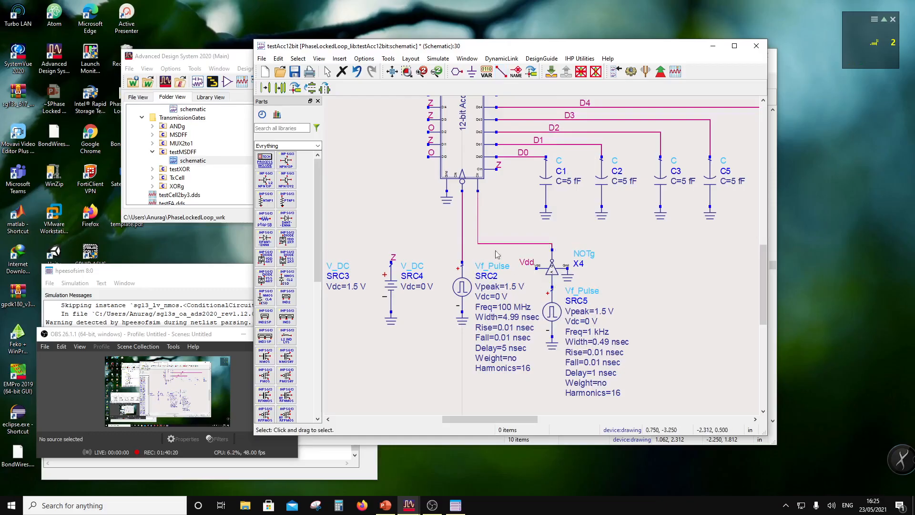
scroll(515, 252, down, 1)
scroll(532, 196, down, 1)
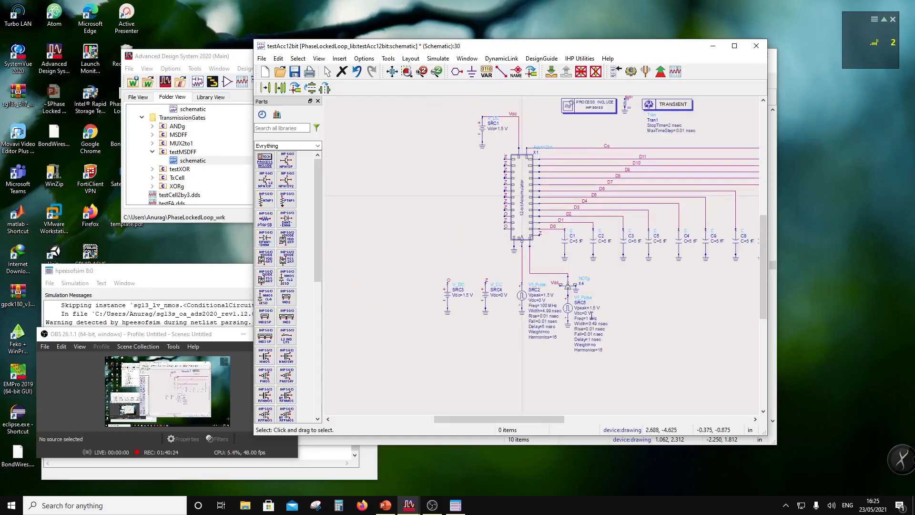
scroll(574, 336, up, 1)
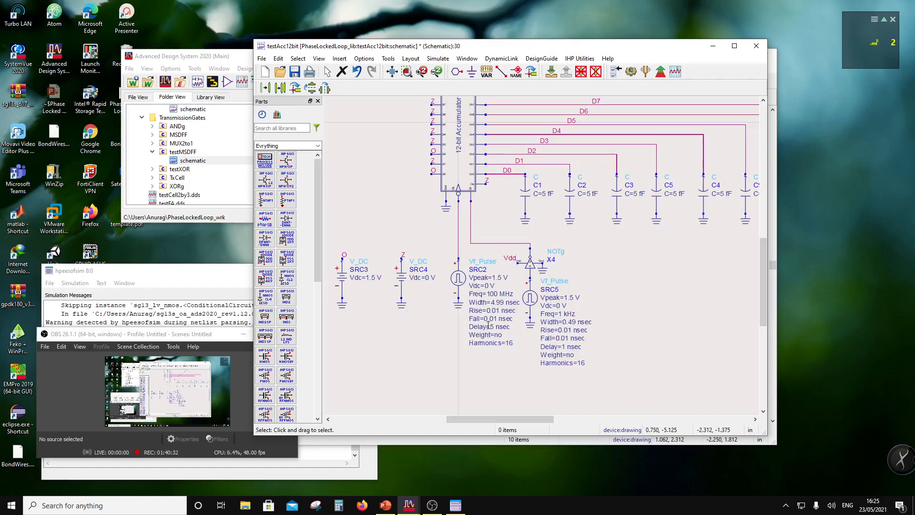
scroll(508, 241, down, 3)
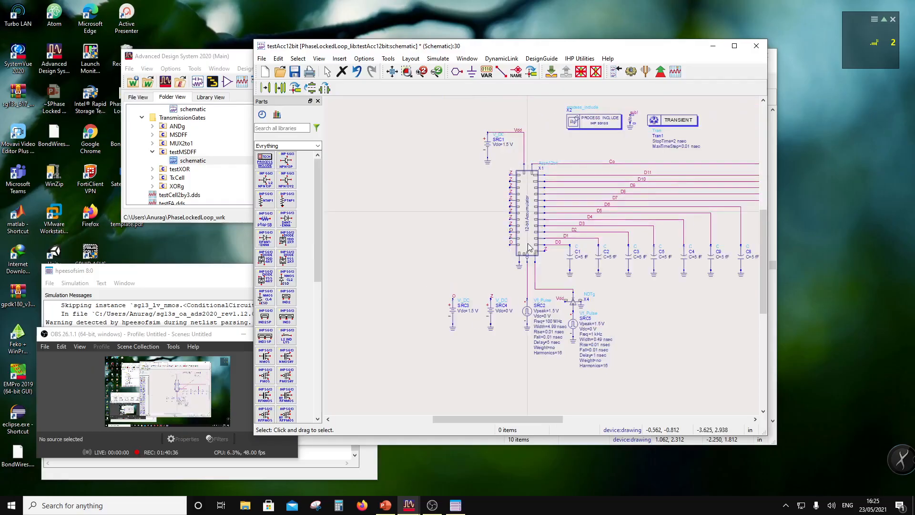
scroll(529, 241, up, 2)
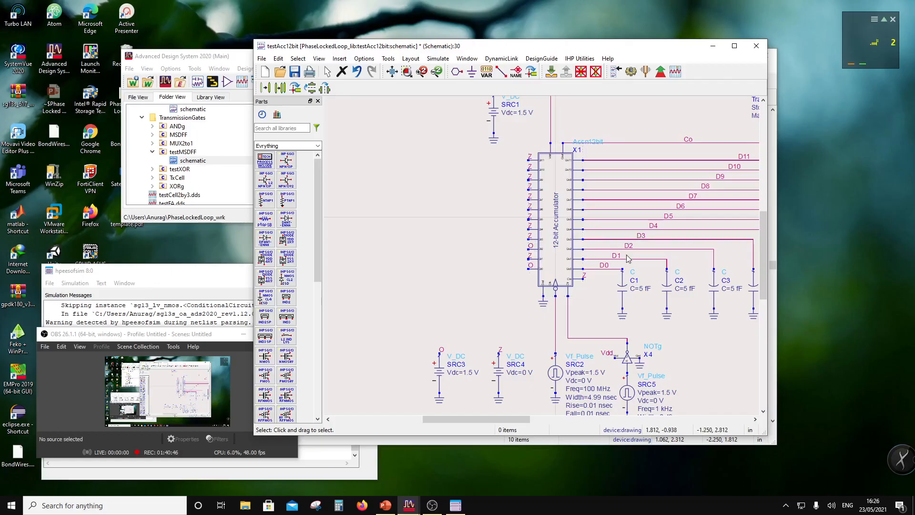
scroll(628, 260, down, 1)
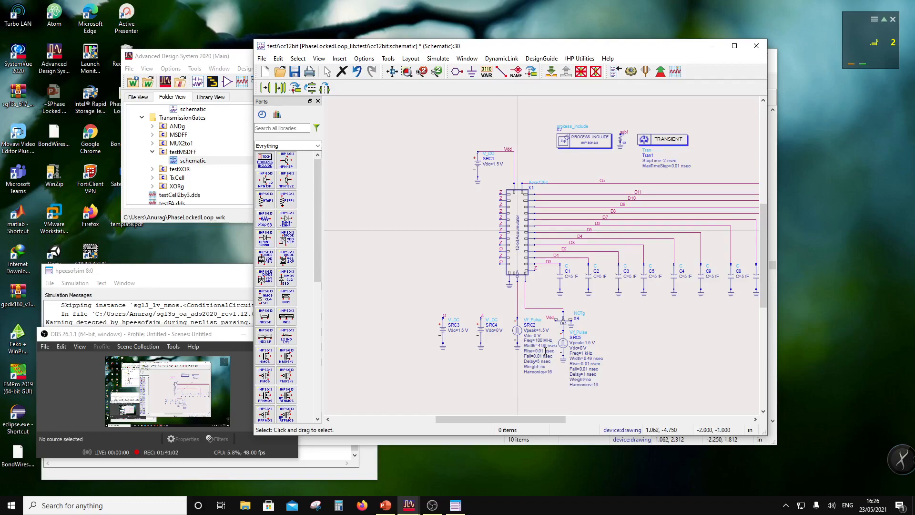
- Launch Windows Calculator by searching for 'calc'
click(105, 505)
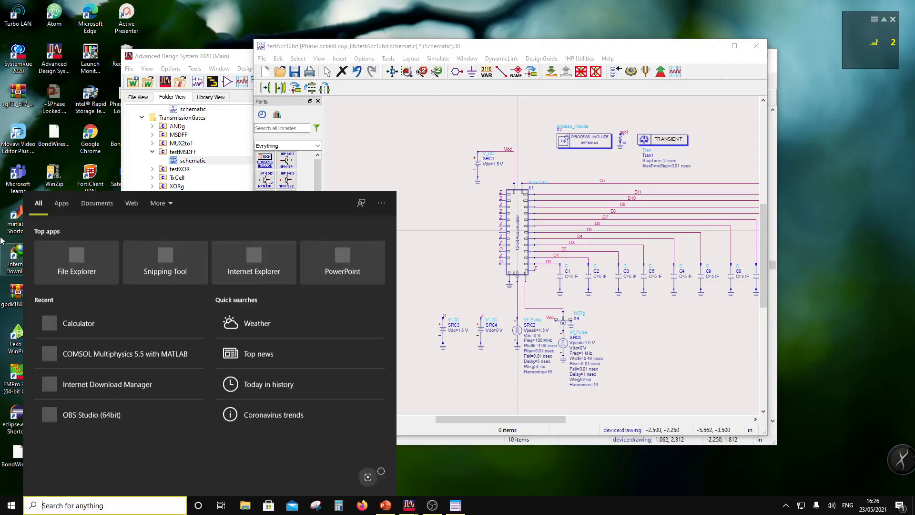
text(calc)
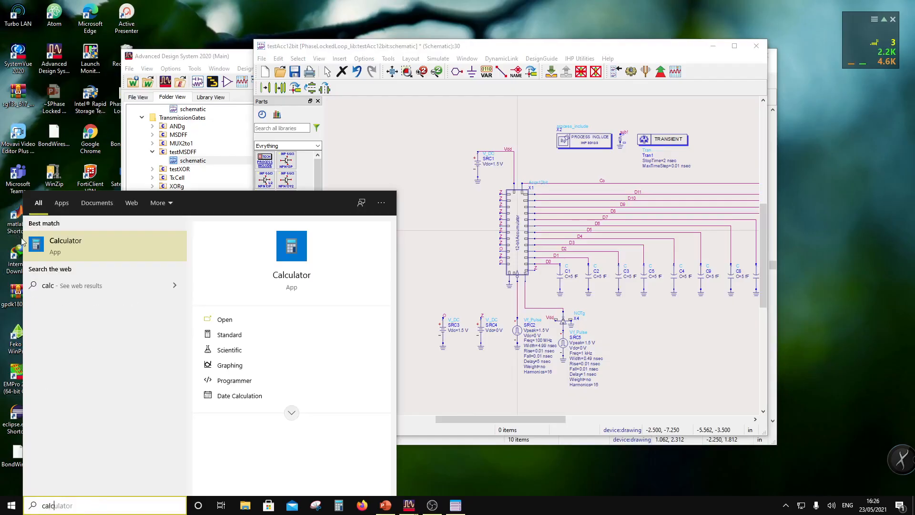
key(Return)
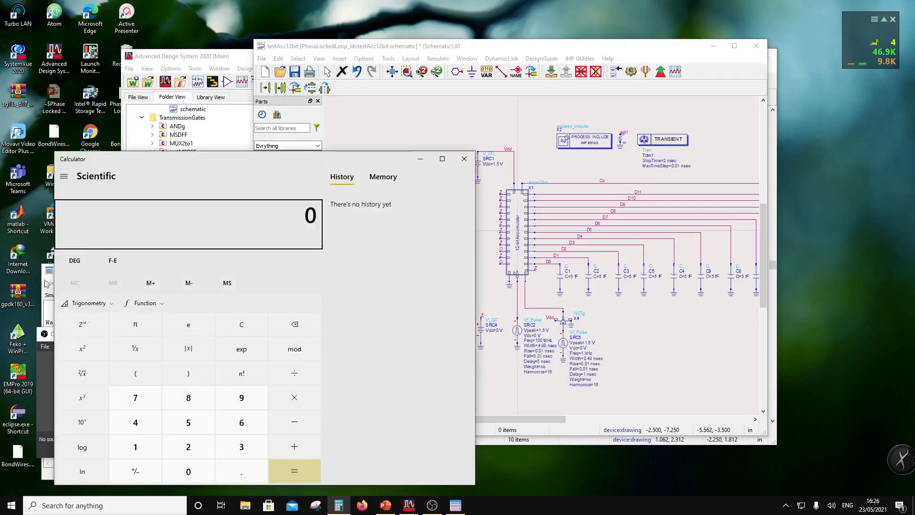
- Compute 100 ÷ 4096 = 0.0244140625 and move the calculator aside
click(135, 447)
click(198, 471)
click(199, 471)
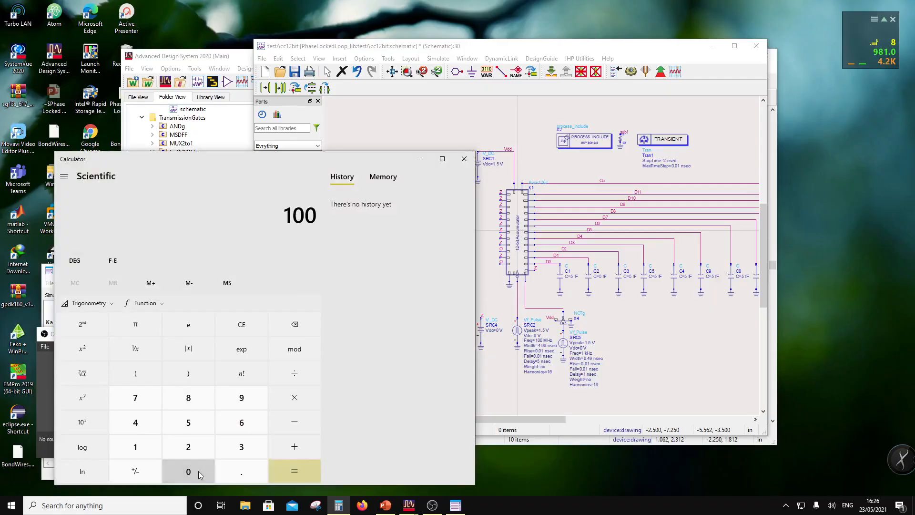
click(294, 373)
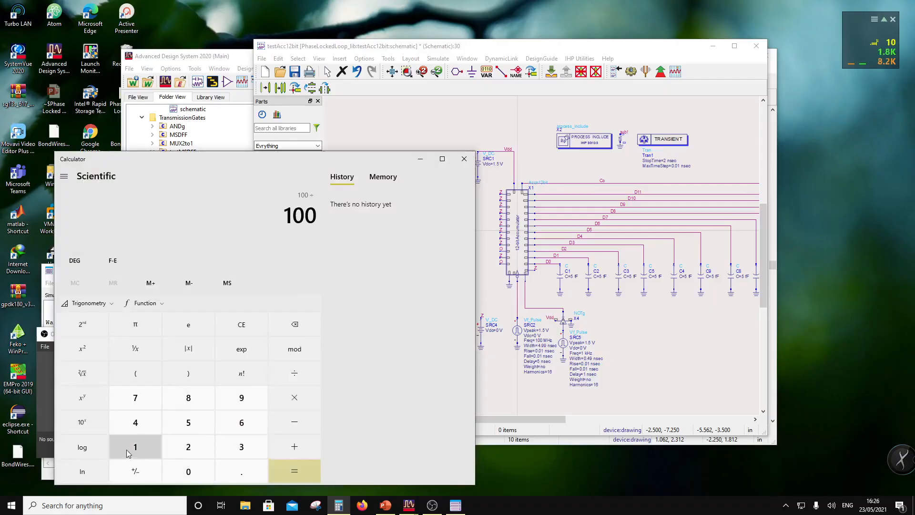
click(158, 431)
click(188, 471)
click(241, 405)
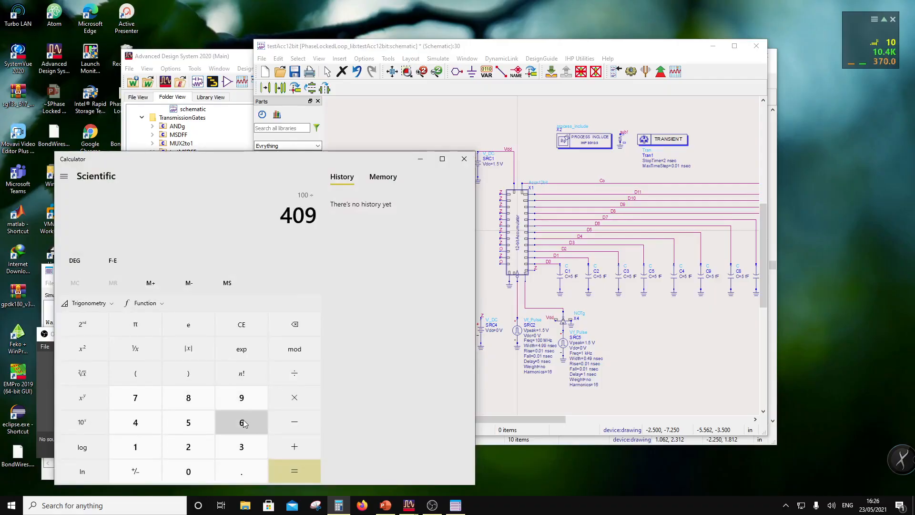
click(241, 422)
click(292, 472)
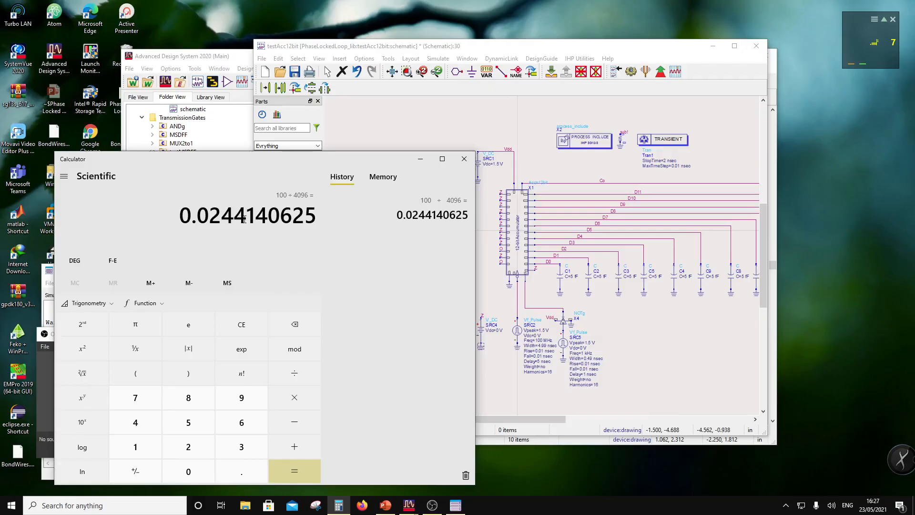
drag(279, 161, 228, 206)
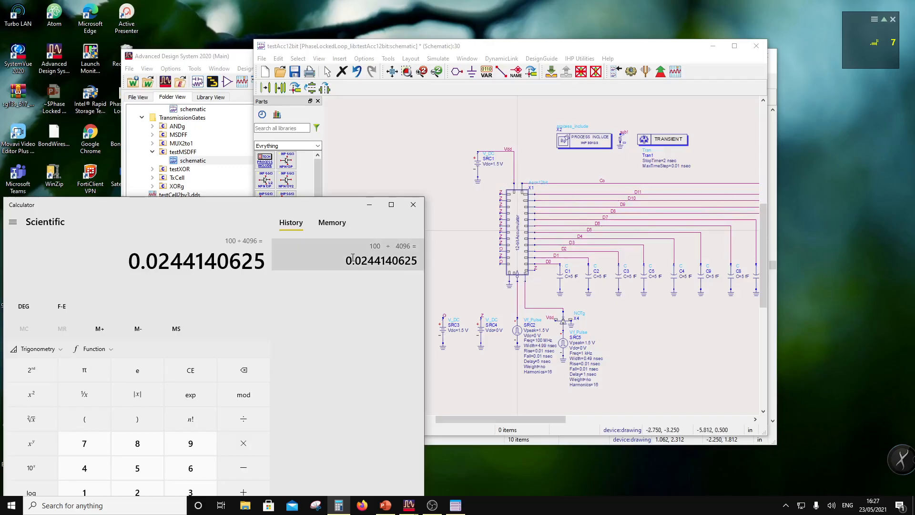
- Close Calculator, save the testAcc12bit schematic, and reopen Calculator from the taskbar
click(413, 205)
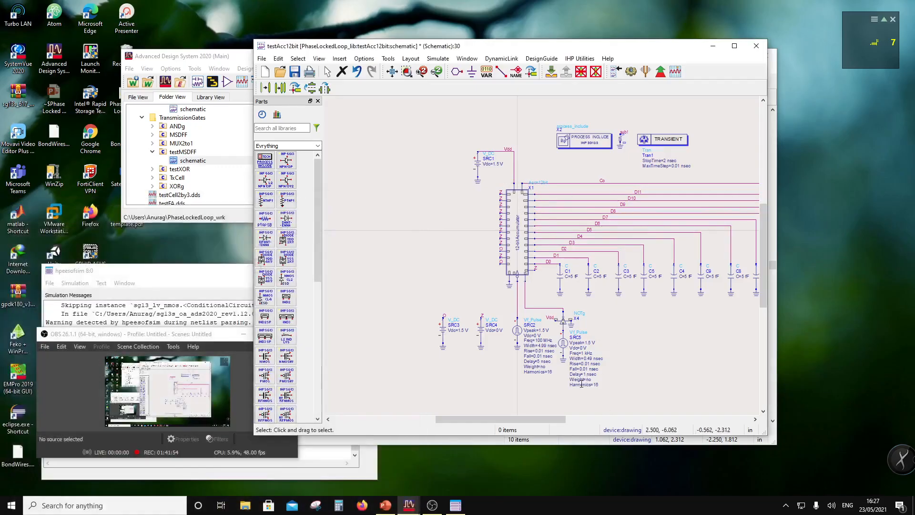
scroll(576, 244, up, 1)
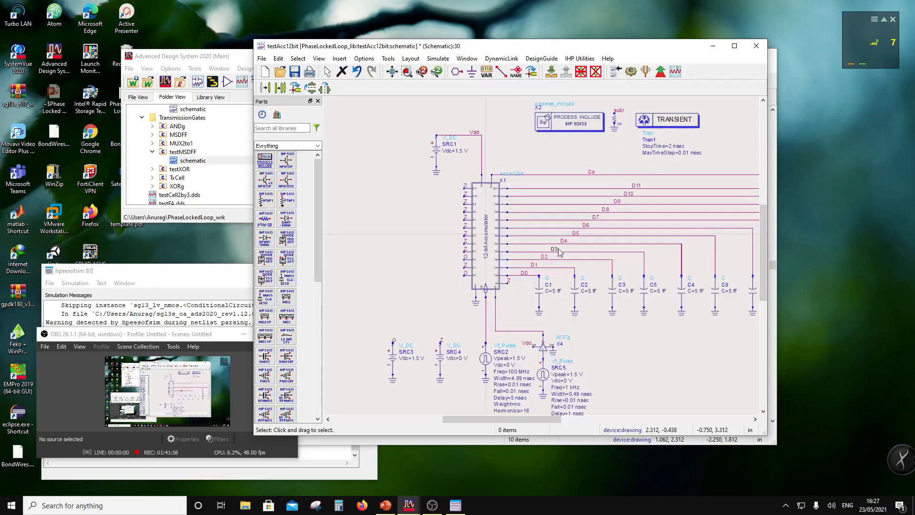
scroll(558, 248, down, 1)
scroll(549, 256, up, 1)
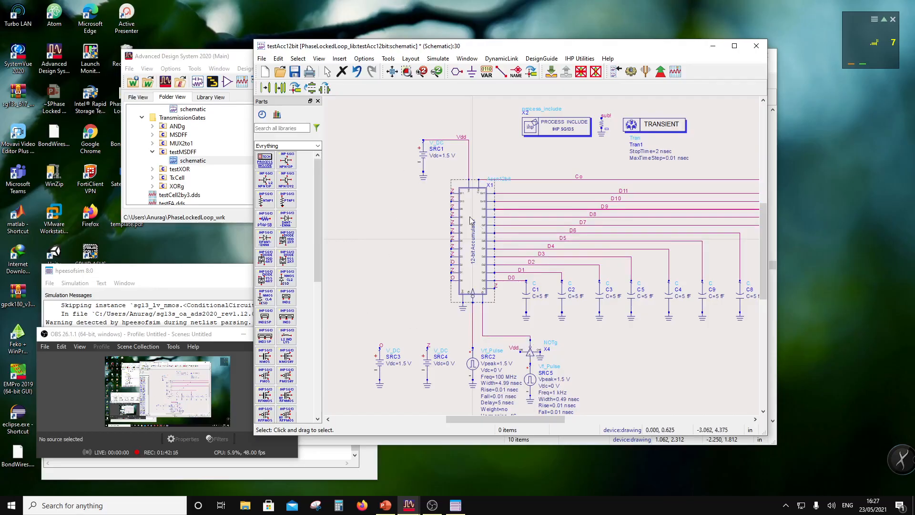
click(295, 71)
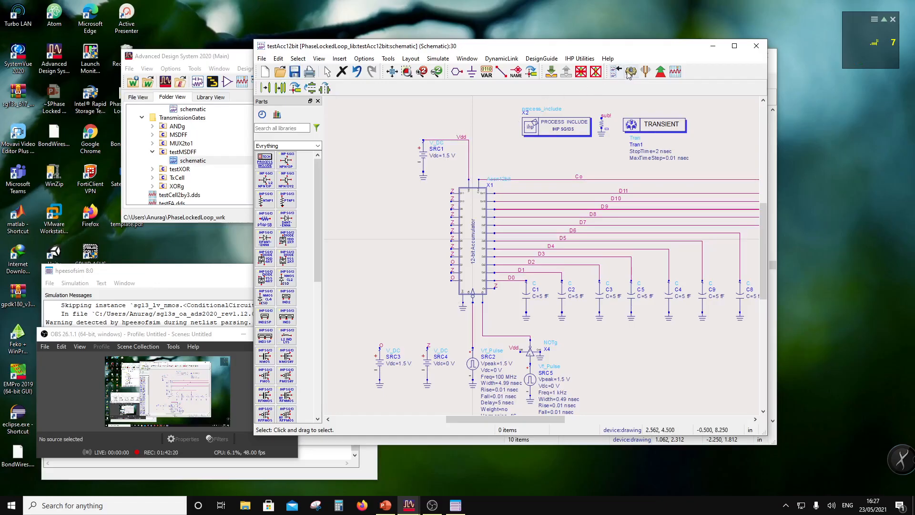
scroll(576, 230, down, 1)
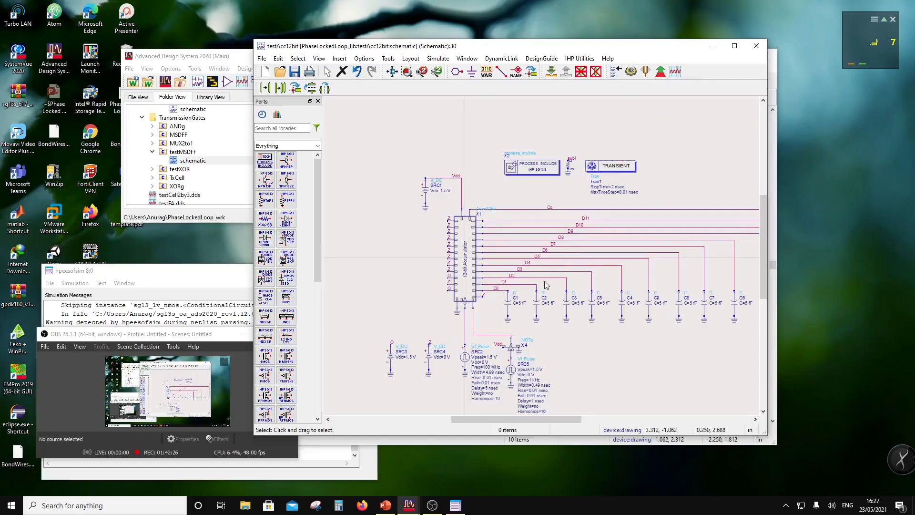
click(340, 509)
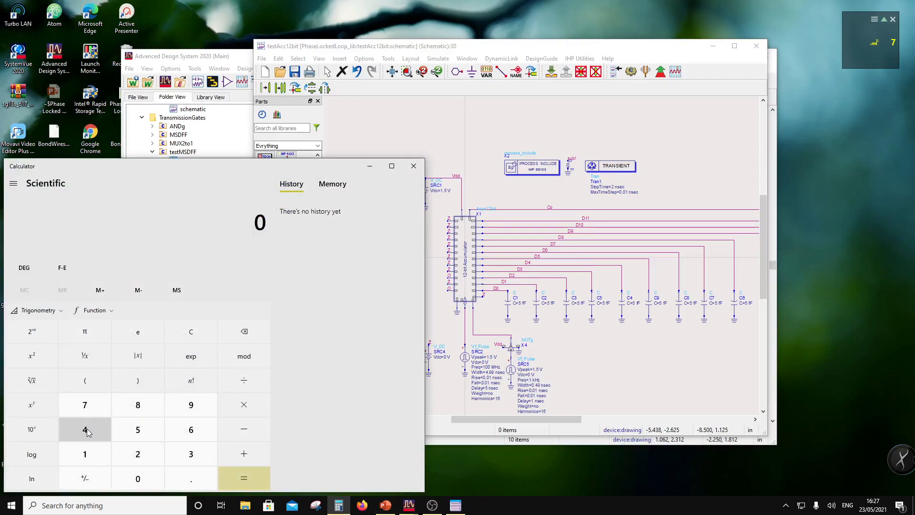
- Compute 0.1 × 4096 = 409.6 in Calculator
click(191, 479)
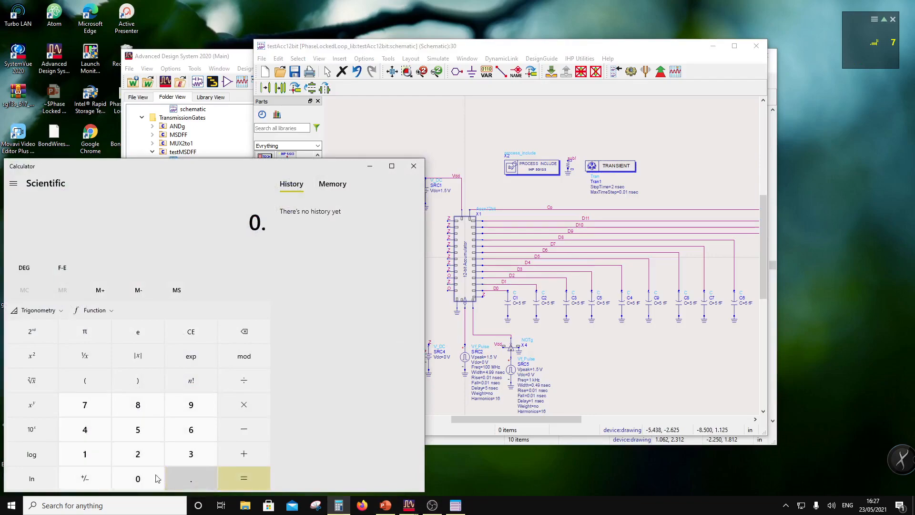
click(85, 454)
click(236, 406)
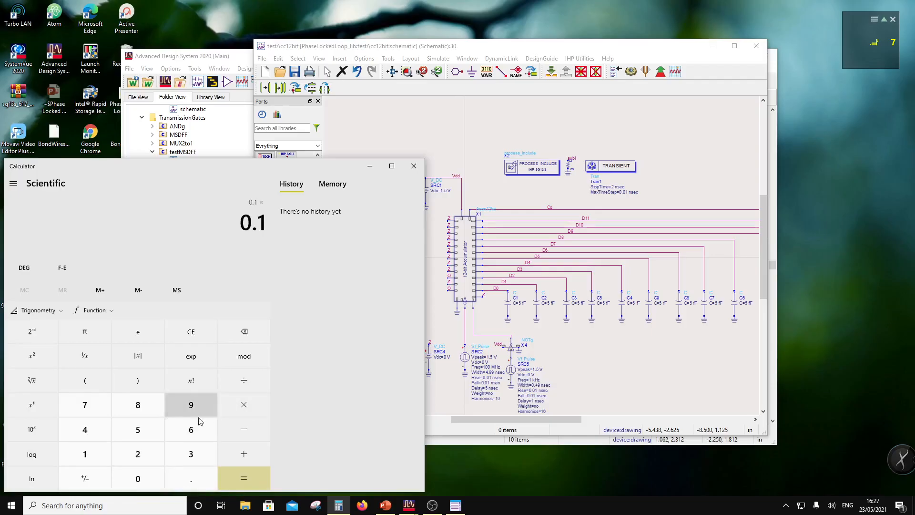
click(84, 435)
click(132, 474)
click(191, 405)
click(196, 433)
click(234, 475)
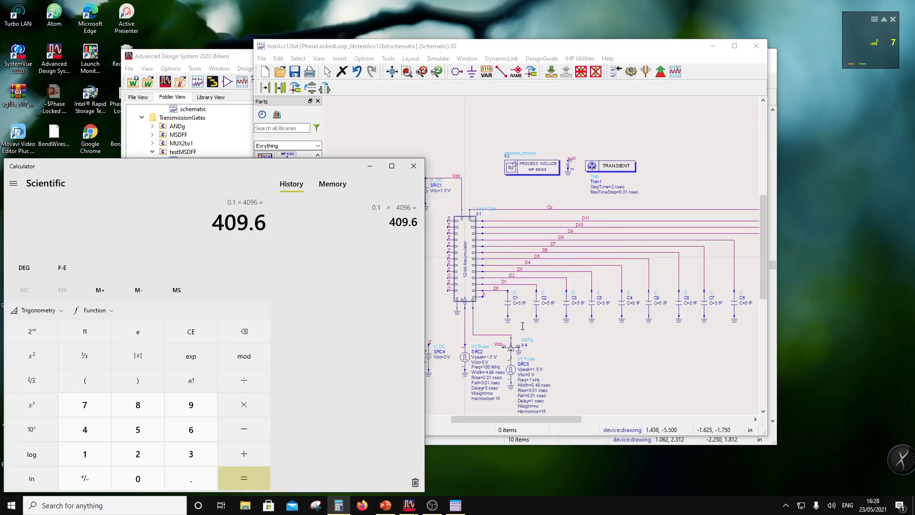
scroll(519, 334, up, 1)
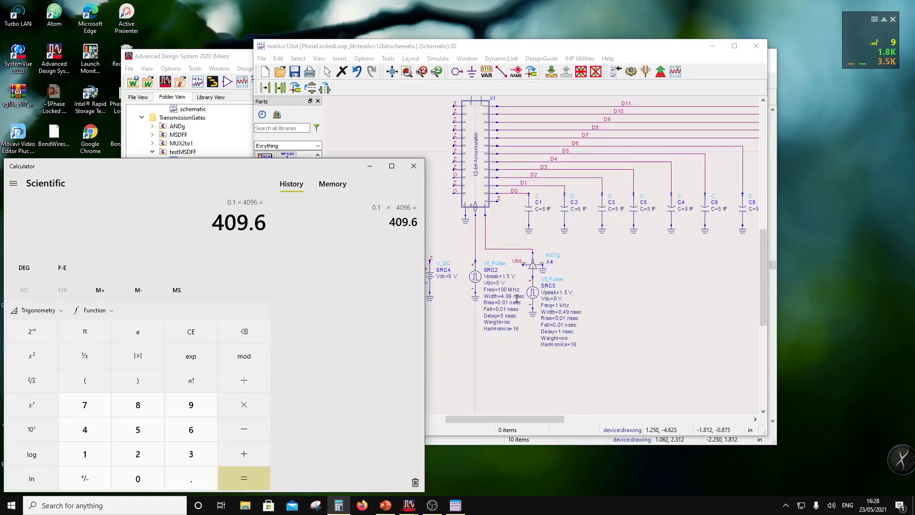
- Change the Tran1 StopTime from 10 to 100 nsec, then close Calculator
scroll(509, 310, down, 3)
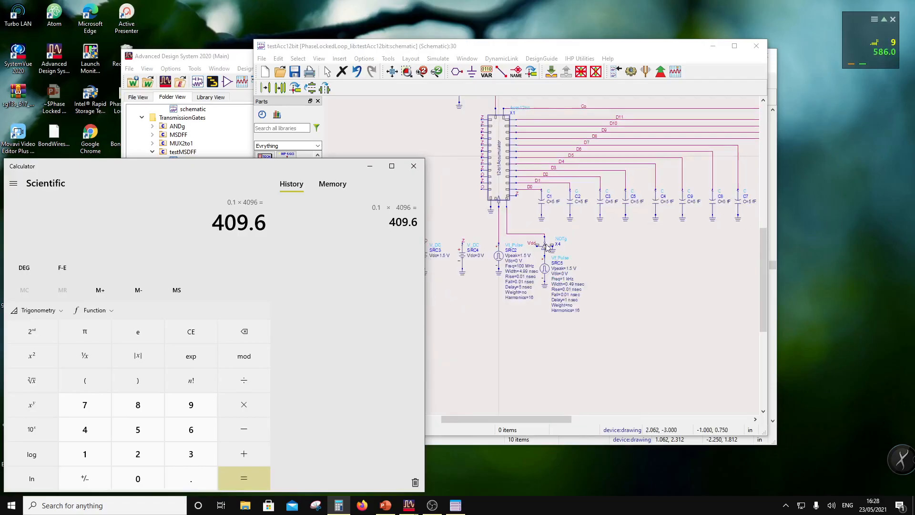
scroll(560, 220, up, 2)
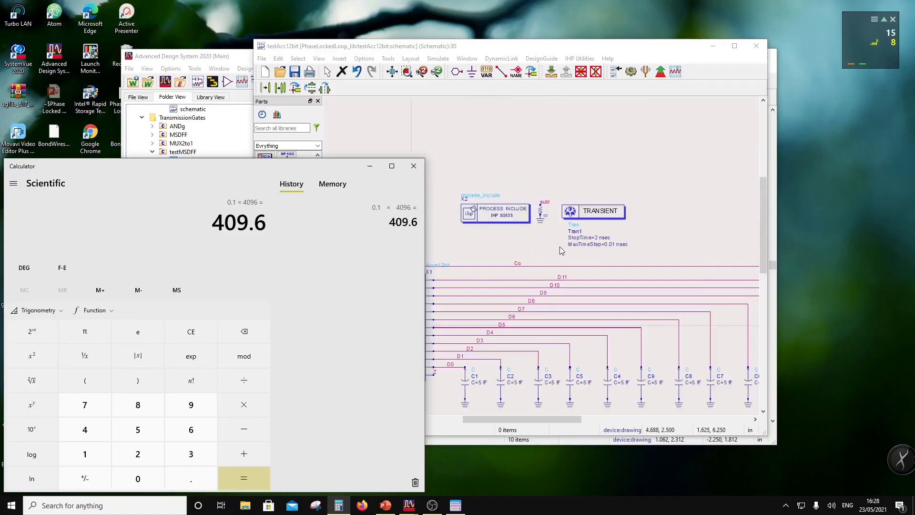
click(598, 237)
click(599, 237)
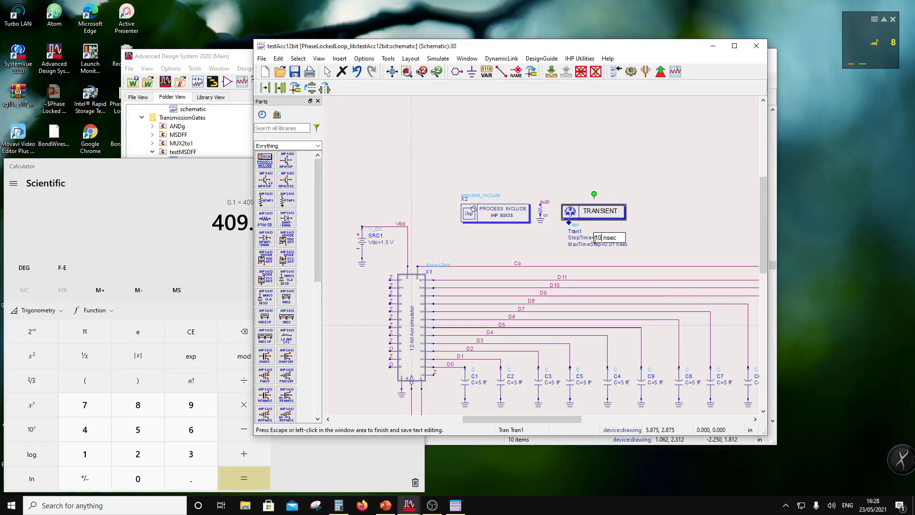
text(0)
click(649, 214)
scroll(558, 270, down, 2)
scroll(518, 299, up, 1)
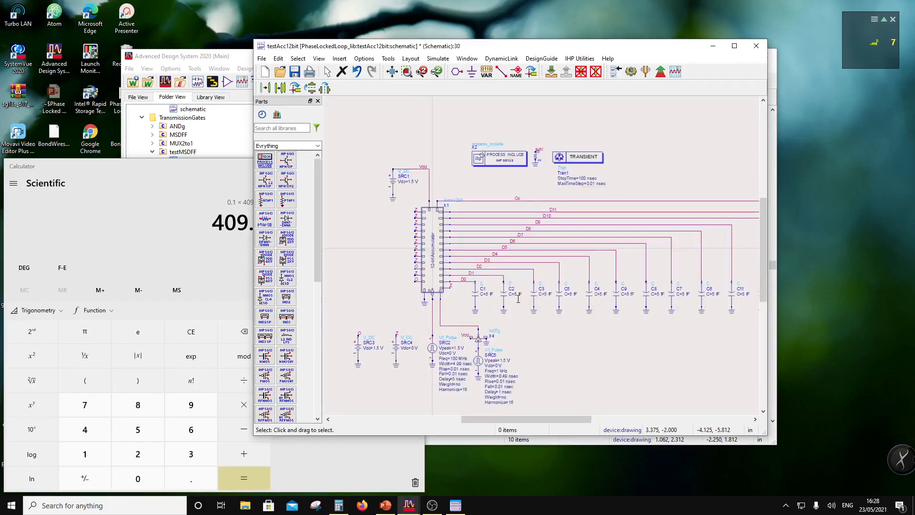
click(233, 174)
click(412, 167)
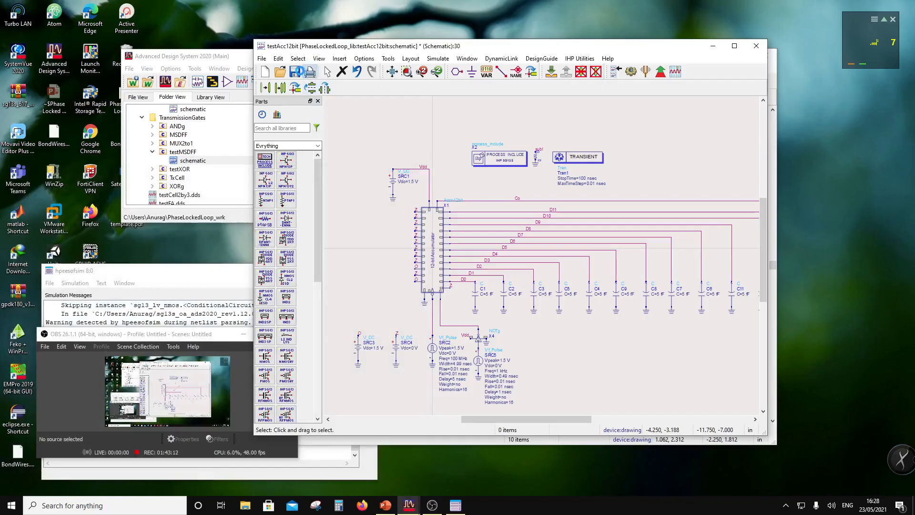
- Dismiss the accidental Print dialog and run the testAcc12bit transient simulation
click(307, 72)
click(586, 153)
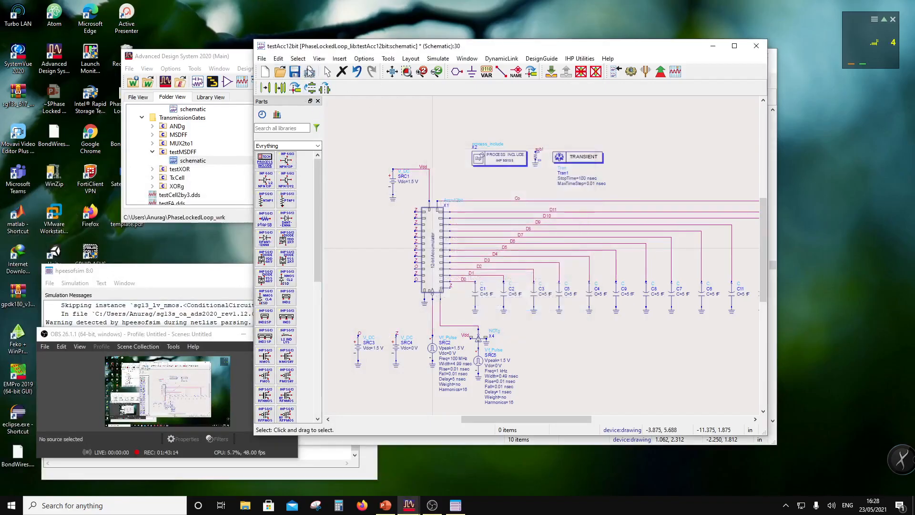
click(630, 71)
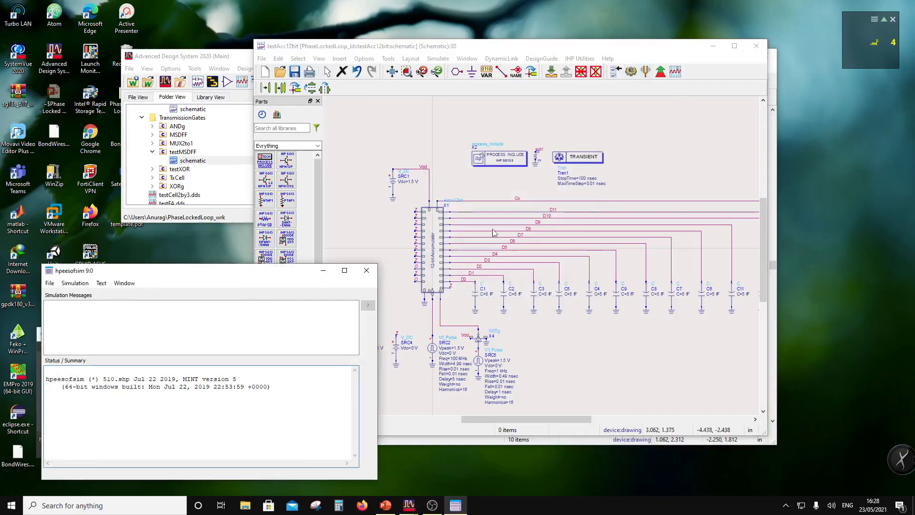
drag(256, 275, 288, 77)
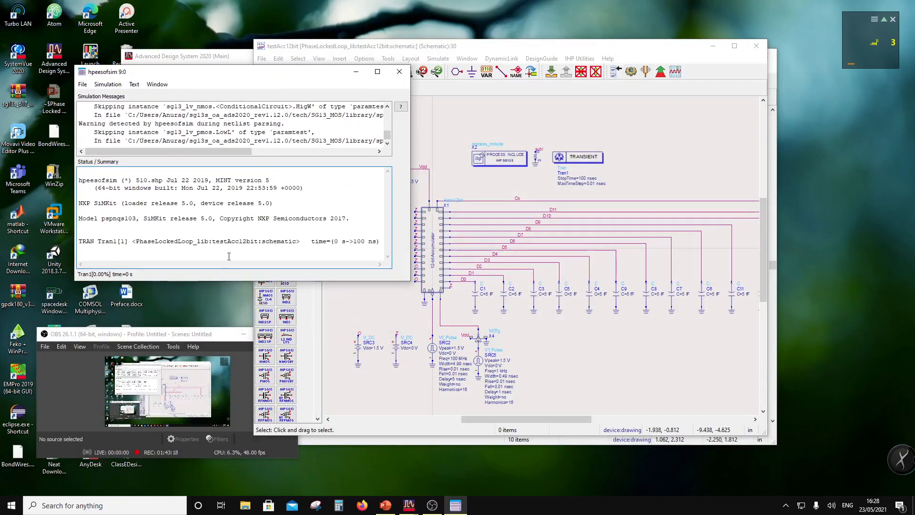
click(199, 335)
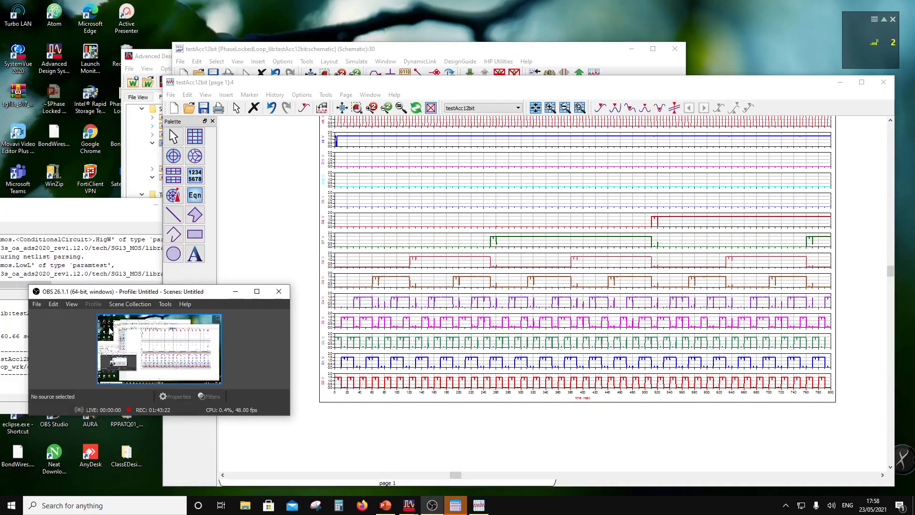
- Reposition the waveform window and descend into the 12-bit accumulator cell's schematic
click(245, 86)
drag(253, 93, 305, 120)
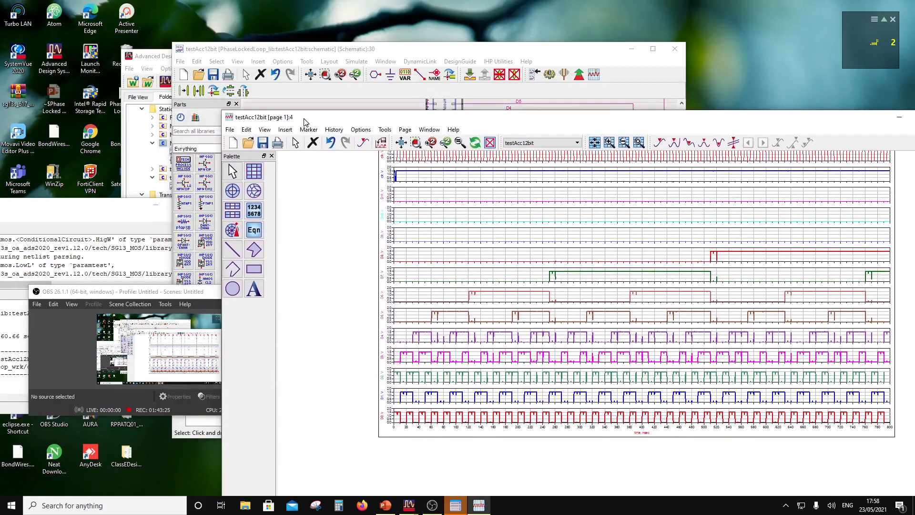
click(294, 52)
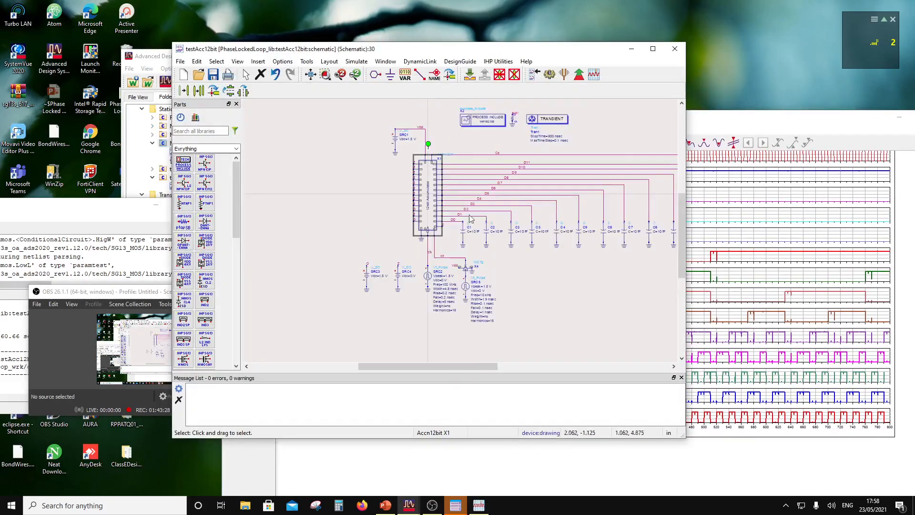
click(469, 73)
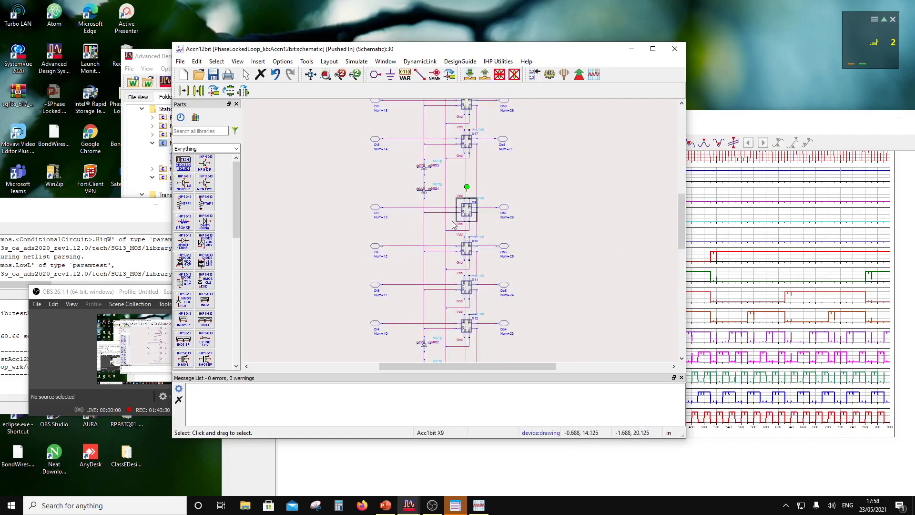
- Return from the accumulator cell to testAcc12bit and drag its data display into view
scroll(457, 208, down, 1)
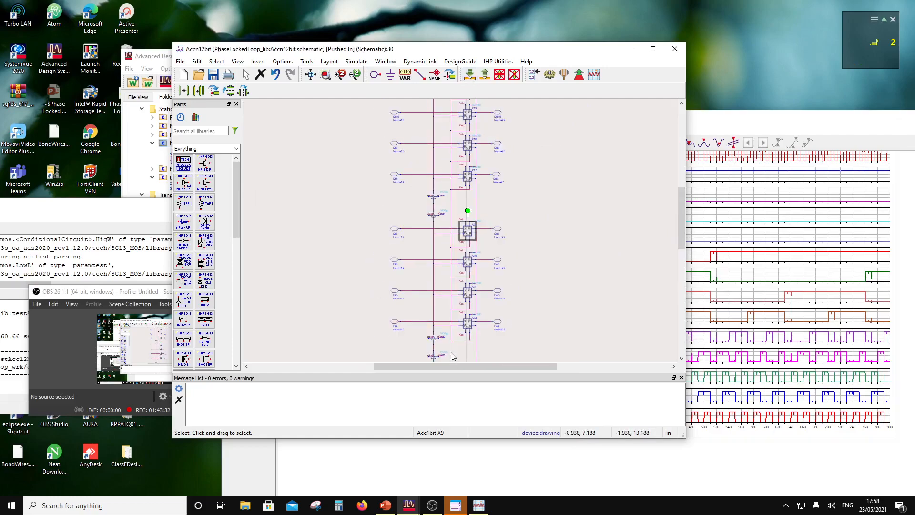
scroll(456, 295, down, 1)
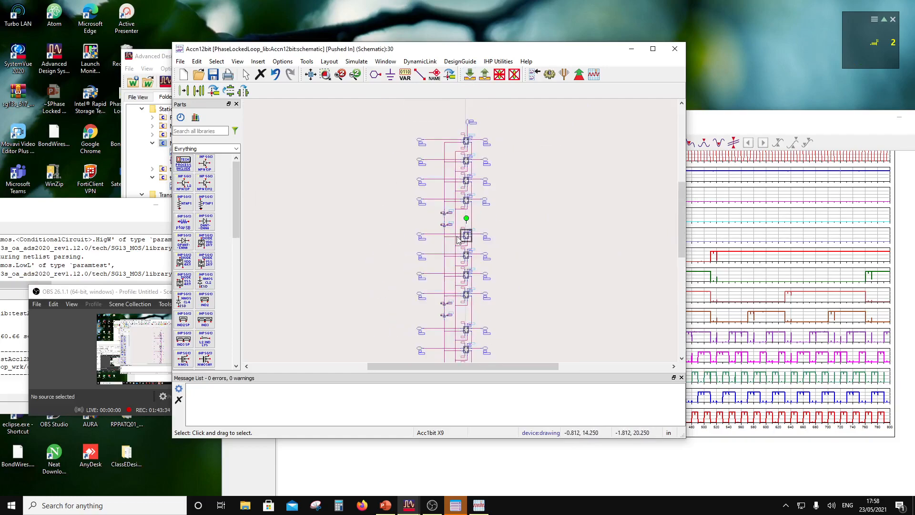
scroll(455, 283, down, 1)
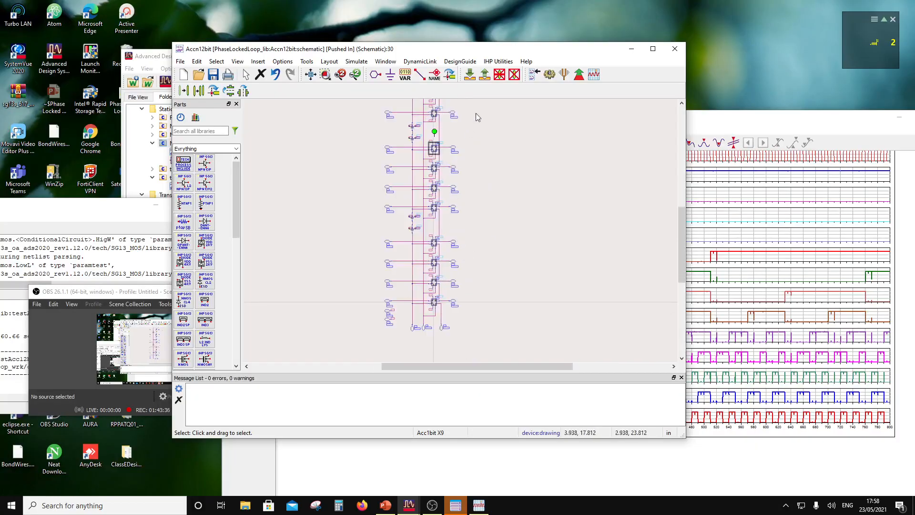
click(485, 74)
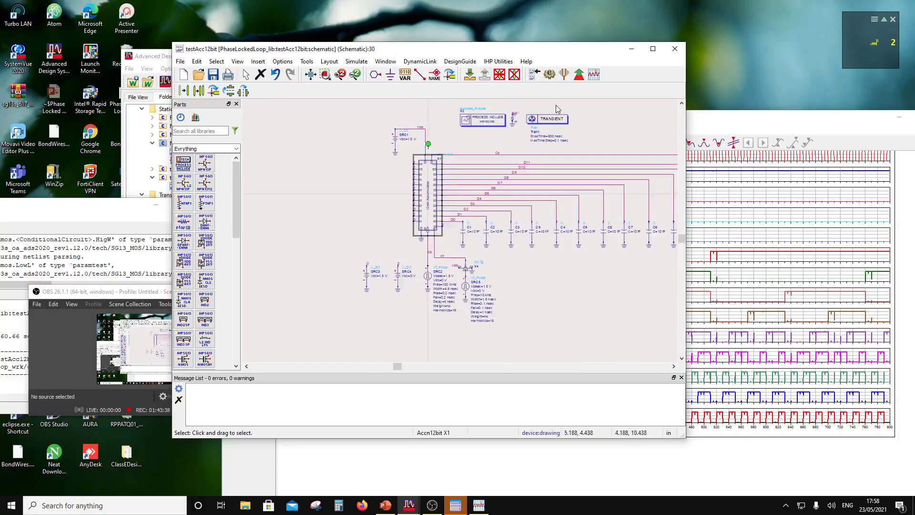
drag(716, 116, 630, 97)
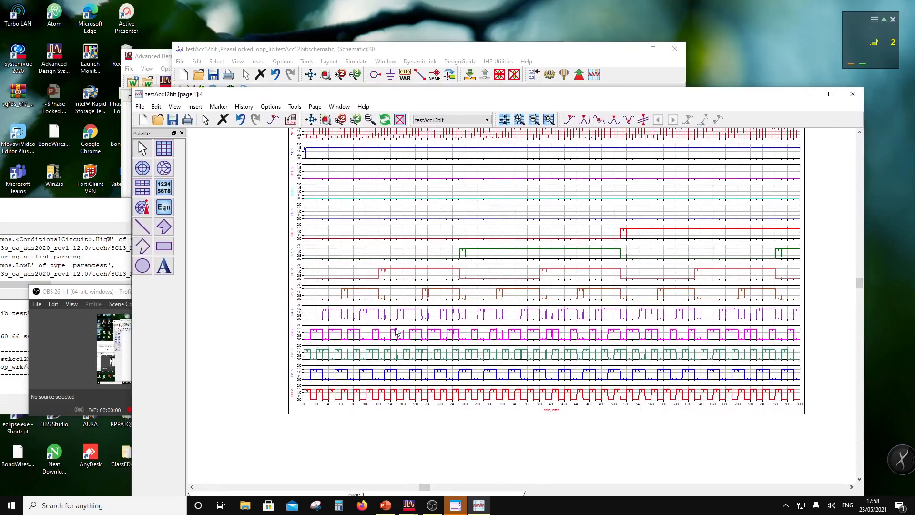
scroll(342, 371, up, 1)
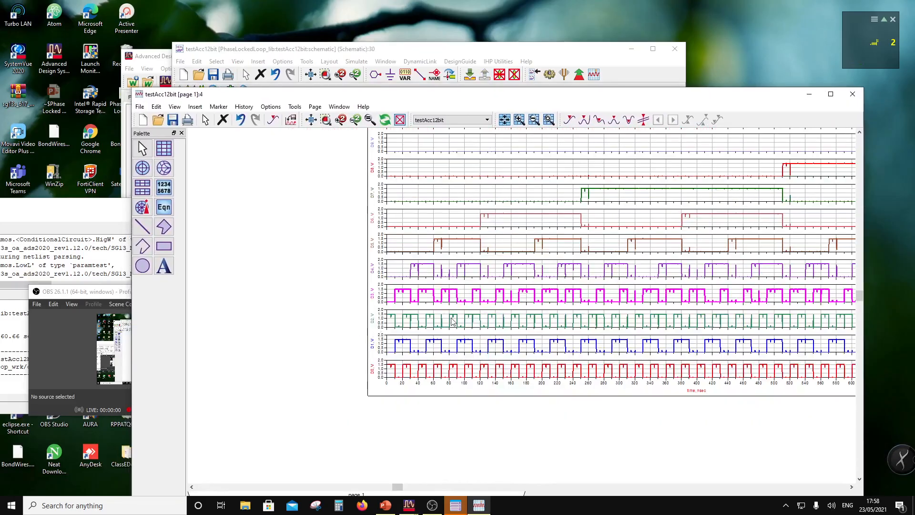
scroll(453, 320, up, 1)
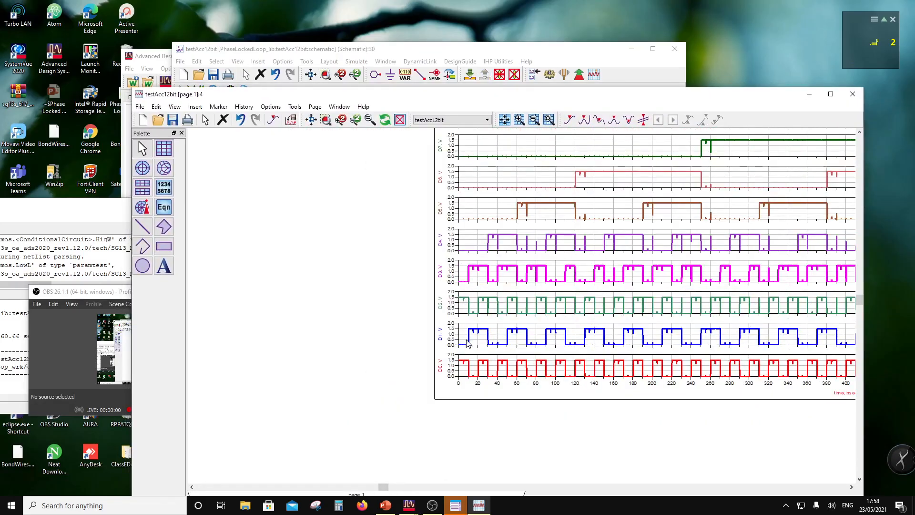
mouse_move(466, 365)
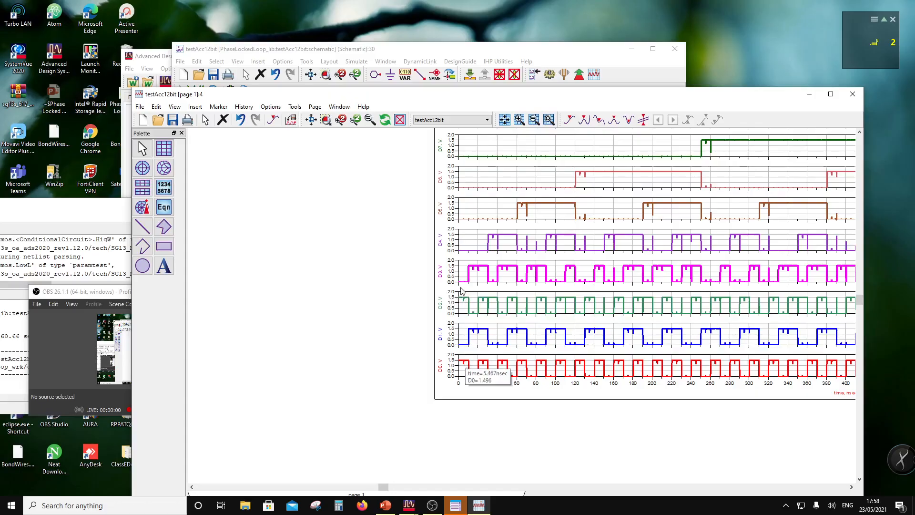
mouse_move(463, 284)
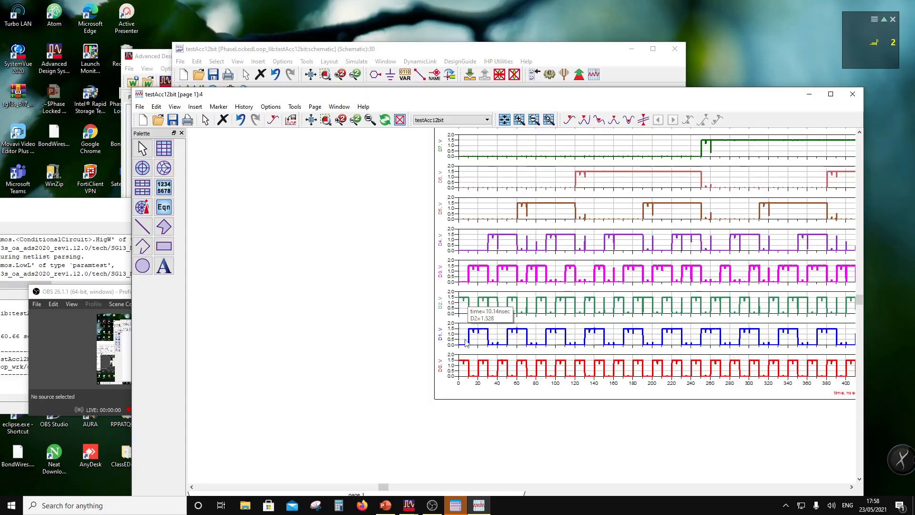
mouse_move(466, 303)
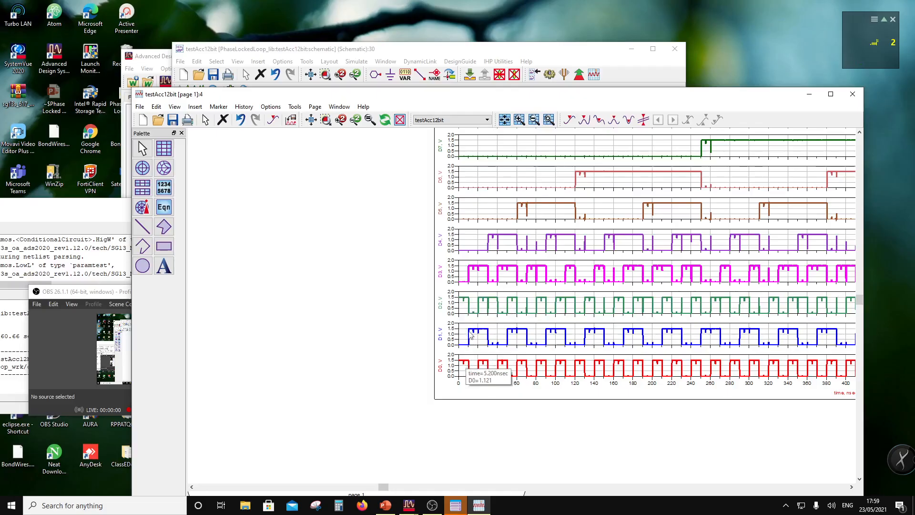
mouse_move(472, 333)
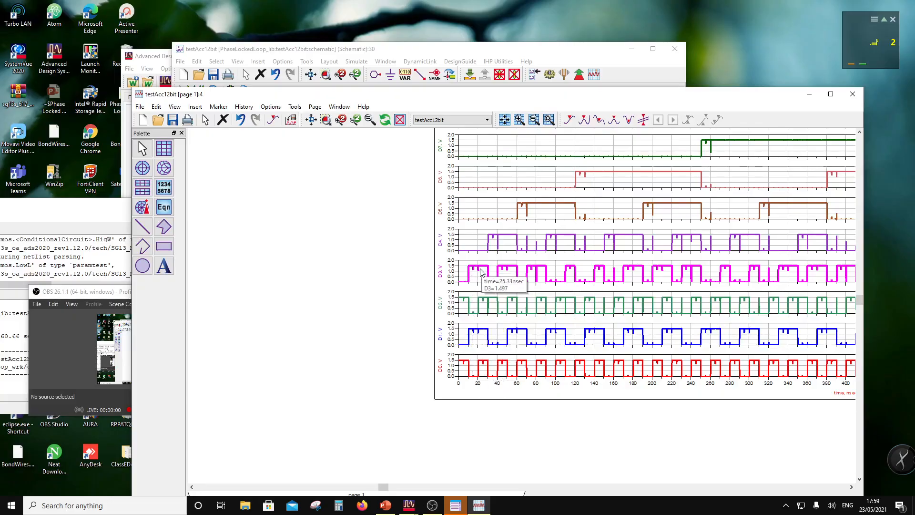
mouse_move(482, 270)
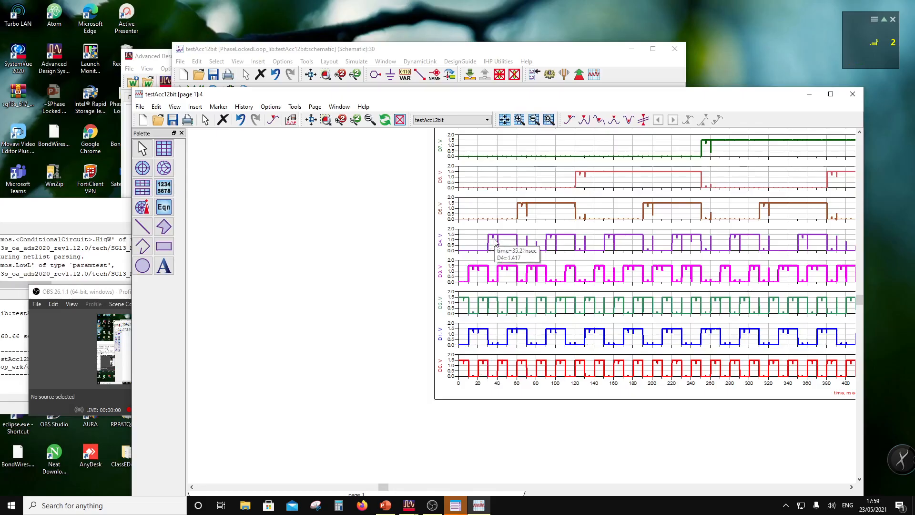
mouse_move(495, 238)
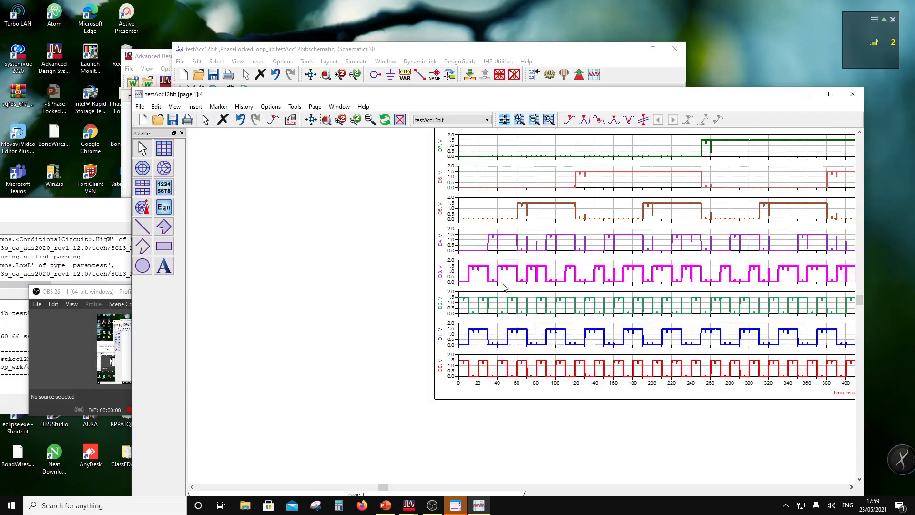
mouse_move(503, 240)
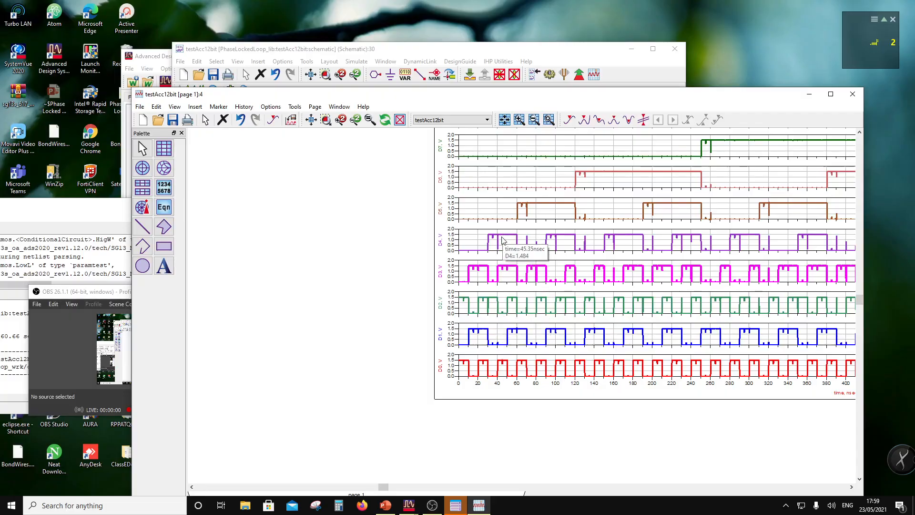
mouse_move(507, 271)
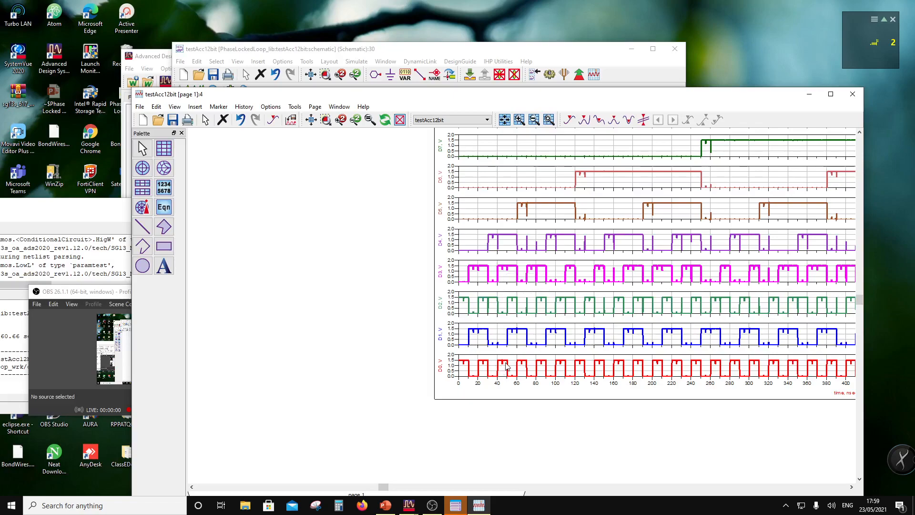
mouse_move(506, 366)
mouse_move(515, 299)
mouse_move(514, 333)
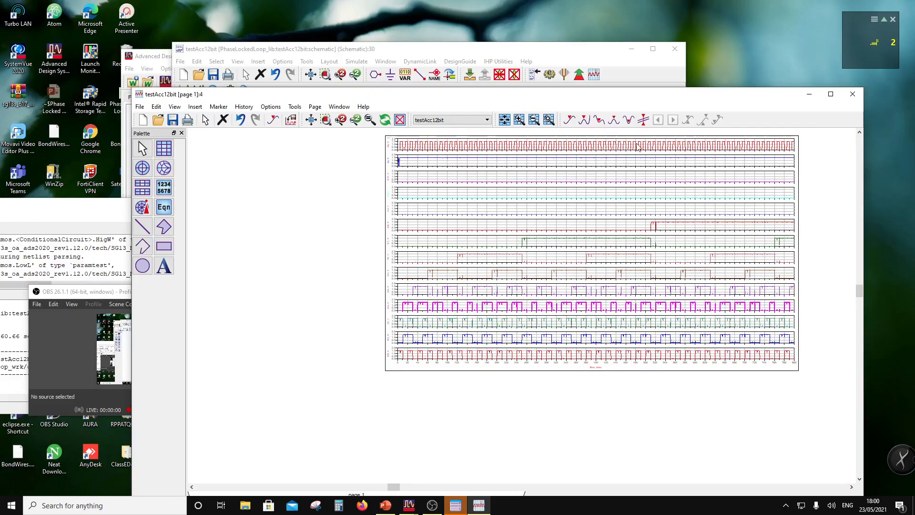
mouse_move(652, 146)
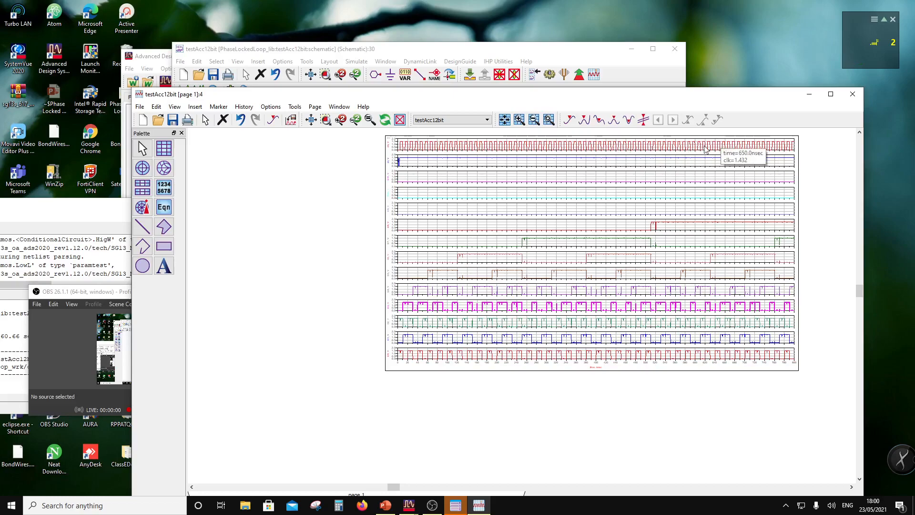
click(362, 72)
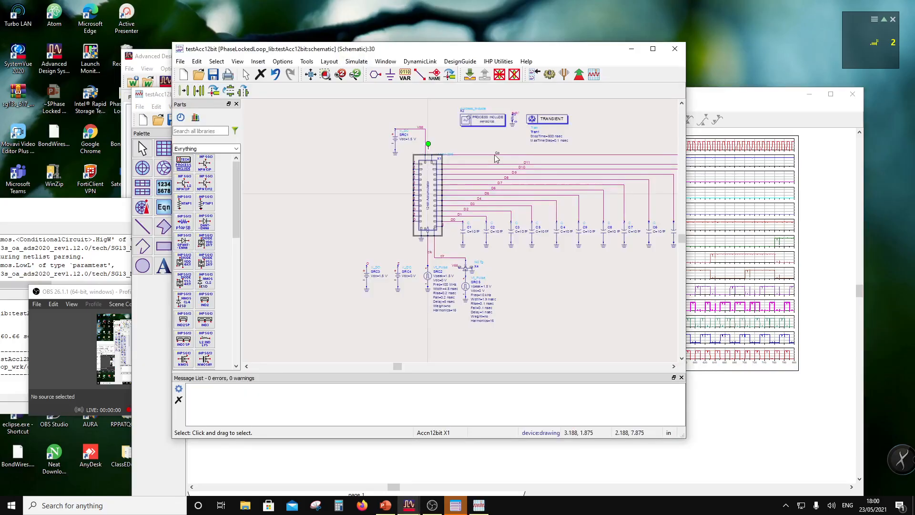
click(778, 108)
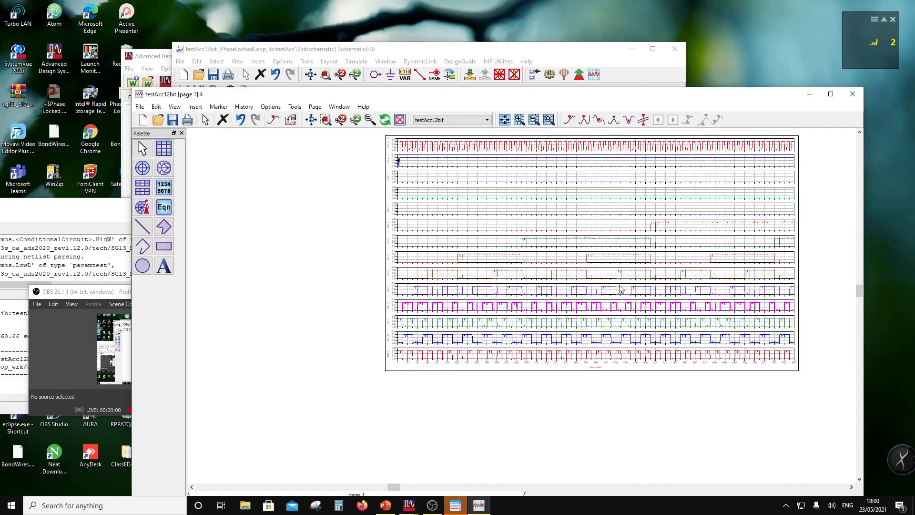
- Add Co to the plot's traces in Plot Traces & Attributes
double_click(435, 190)
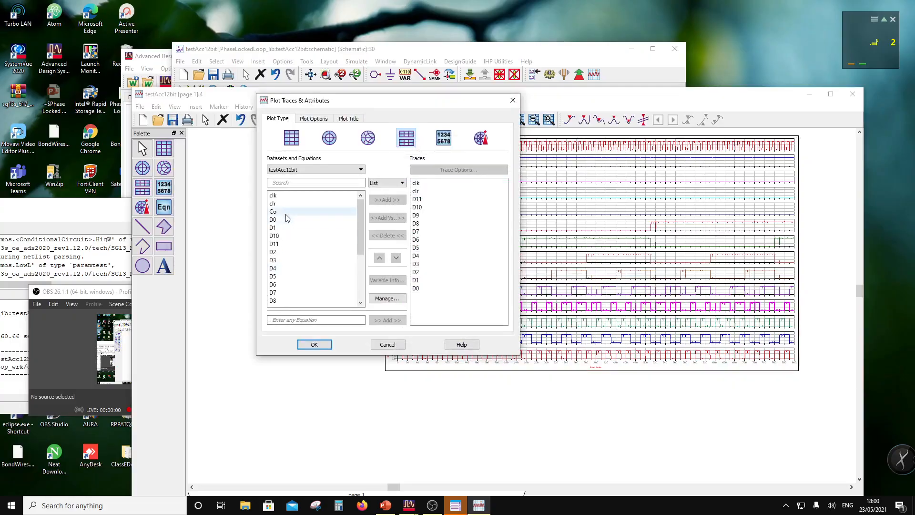
double_click(281, 211)
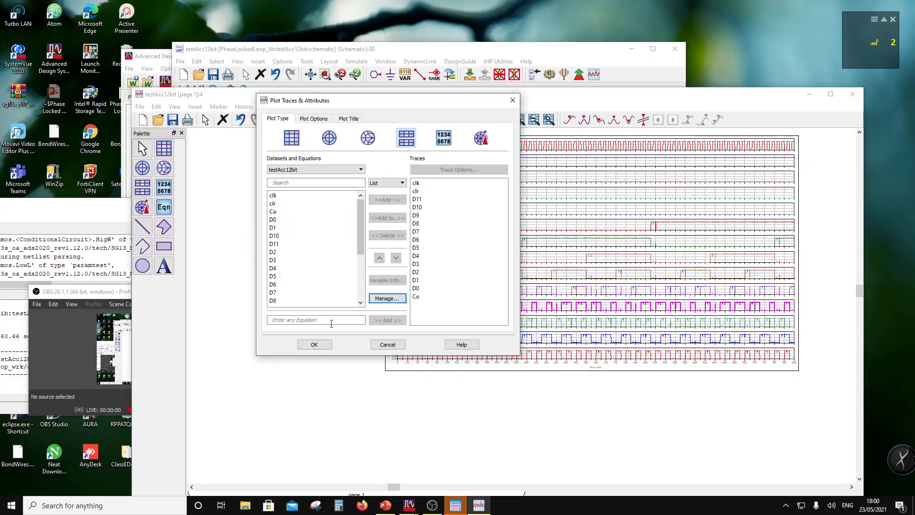
click(315, 346)
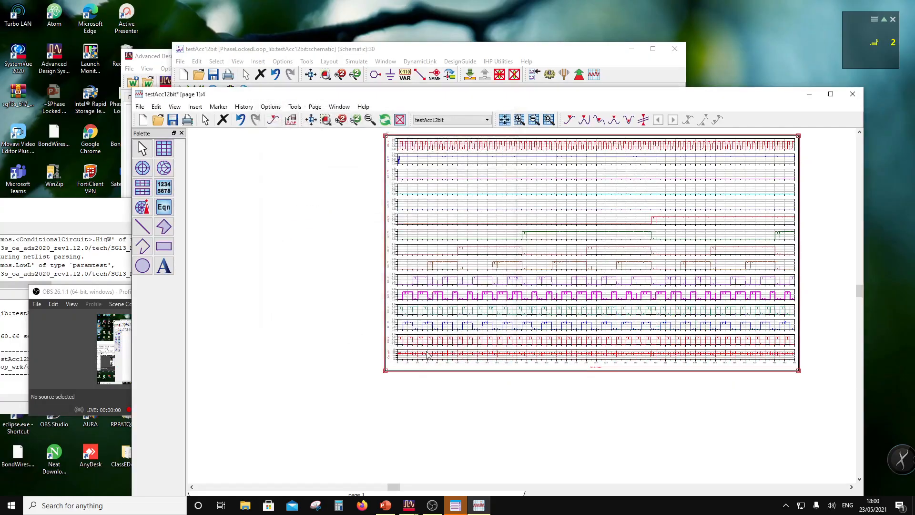
scroll(428, 355, up, 2)
scroll(632, 300, down, 3)
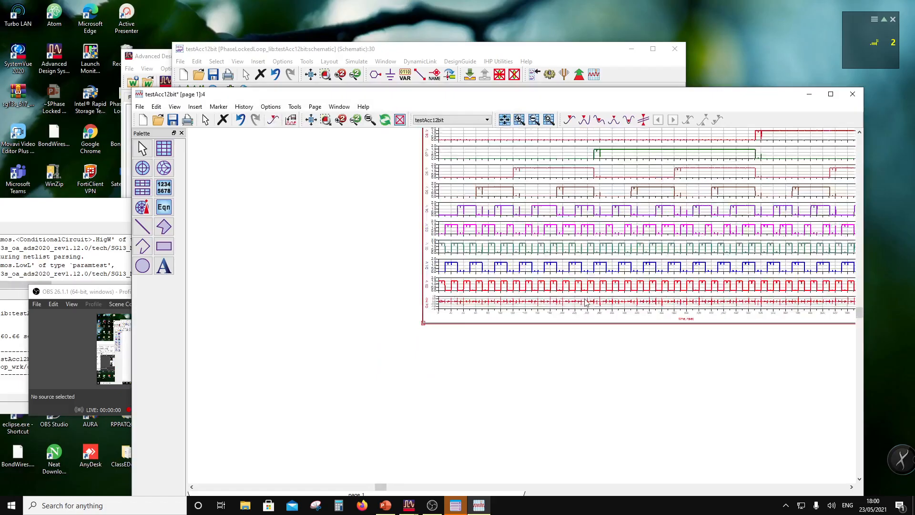
scroll(635, 313, up, 2)
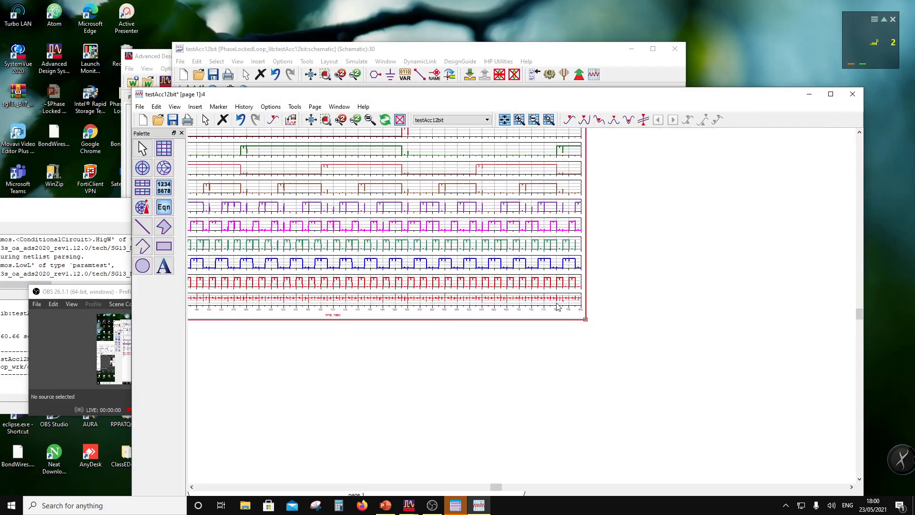
scroll(558, 303, down, 1)
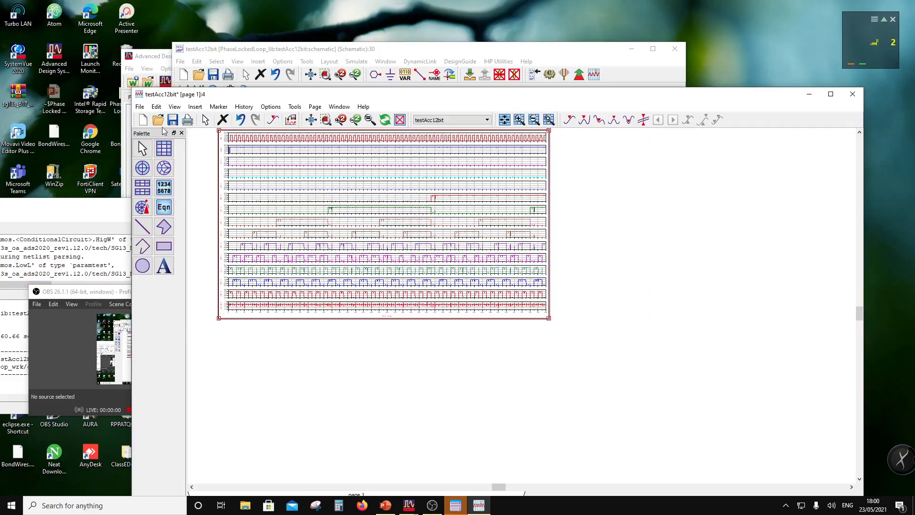
- Bring the testAcc12bit schematic forward, zoom out, and move the OBS window higher
click(271, 50)
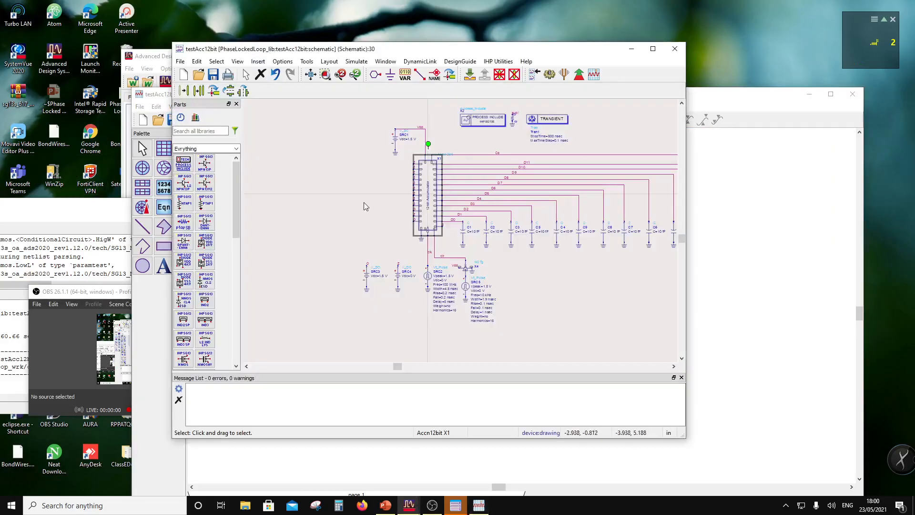
scroll(365, 212, down, 1)
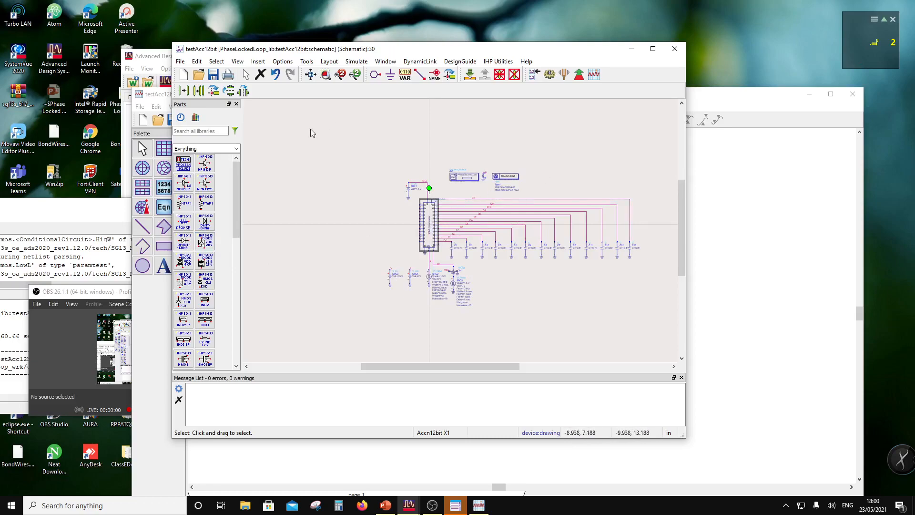
drag(87, 298, 87, 213)
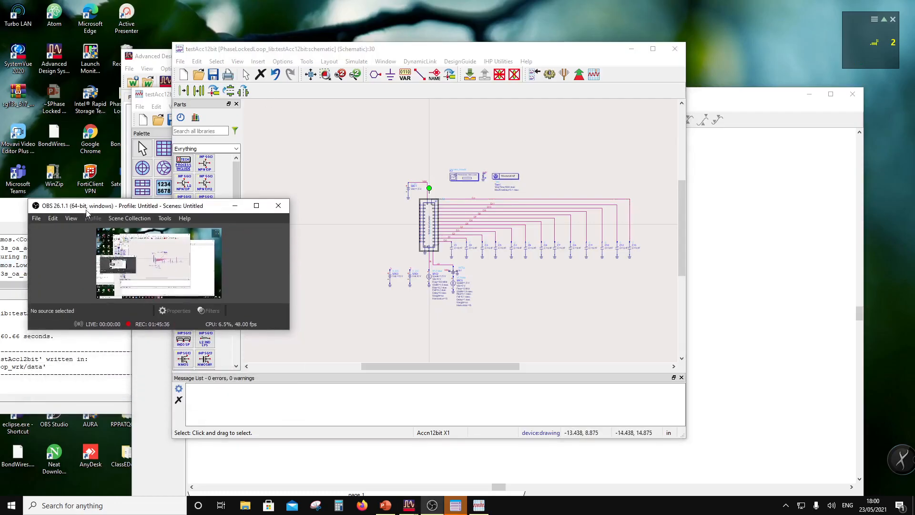